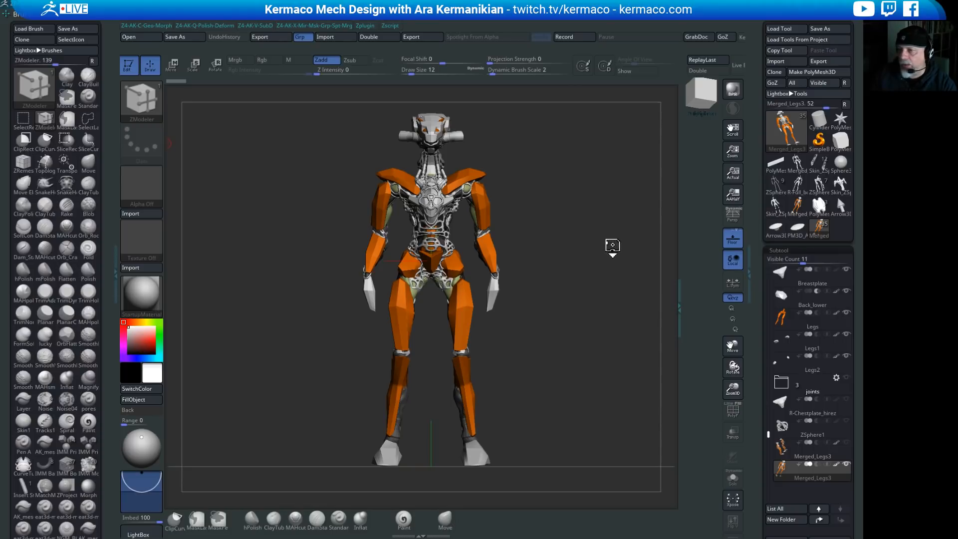
# Step: Examine the assembled orange mech figure from the front and three-quarter angles
pyautogui.moveTo(612, 245); pyautogui.dragTo(612, 237)
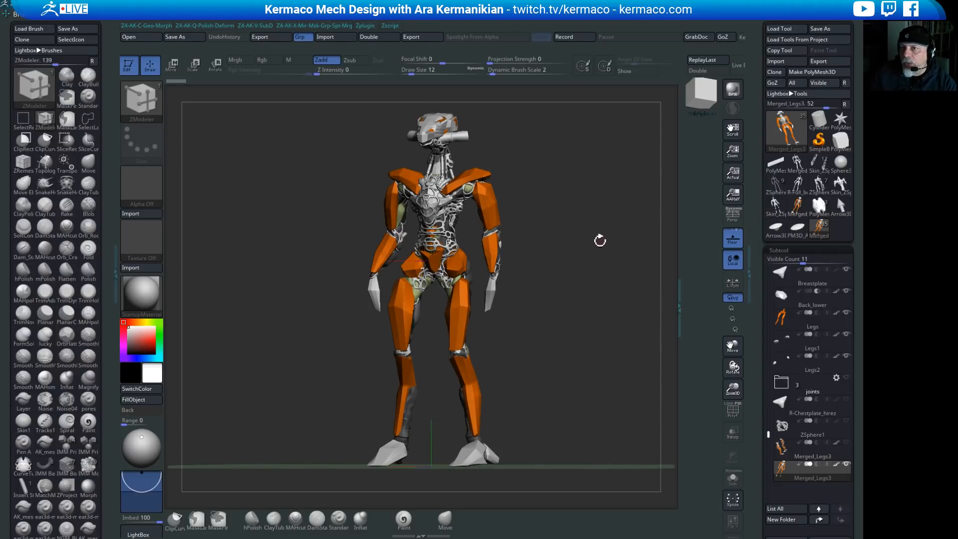
pyautogui.moveTo(600, 262)
pyautogui.keyDown('shift'); pyautogui.mouseDown()
pyautogui.moveTo(591, 286)
pyautogui.moveTo(602, 287)
pyautogui.mouseUp(); pyautogui.keyUp('shift')
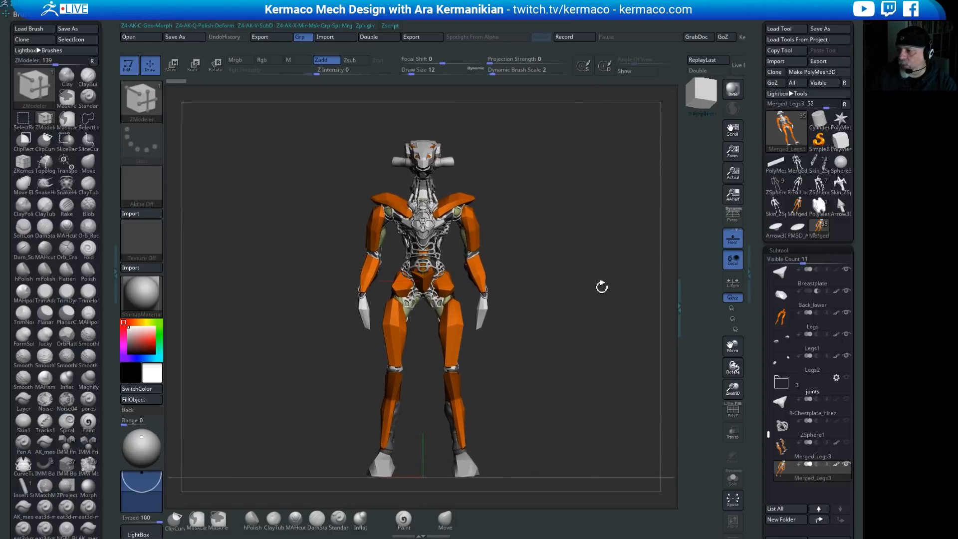
pyautogui.moveTo(546, 330); pyautogui.dragTo(584, 306)
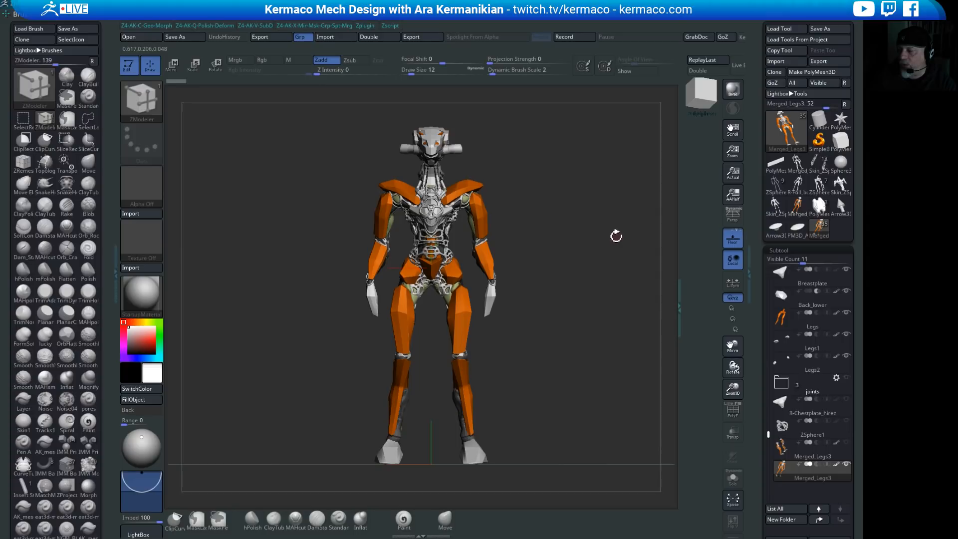
pyautogui.moveTo(615, 232); pyautogui.dragTo(620, 231)
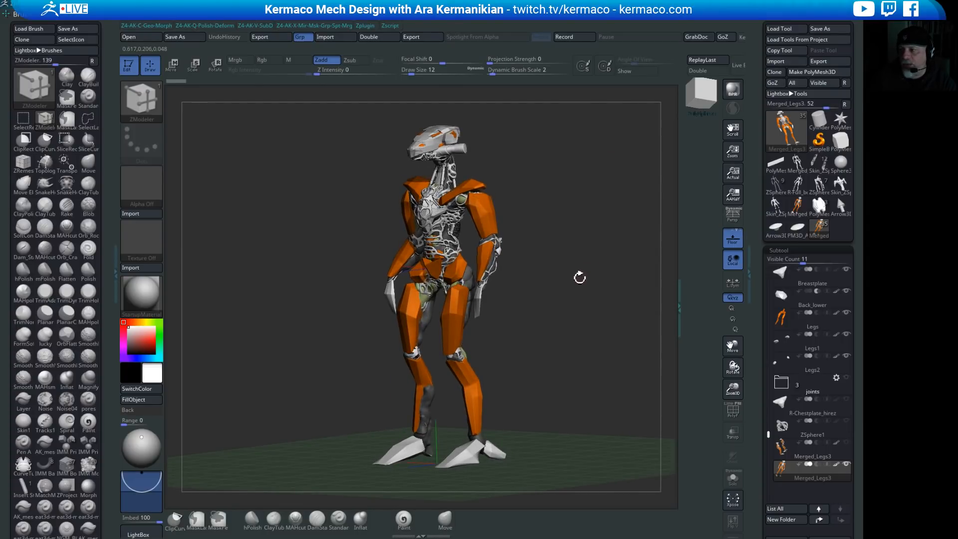
pyautogui.keyDown('shift'); pyautogui.moveTo(580, 278); pyautogui.dragTo(532, 327); pyautogui.keyUp('shift')
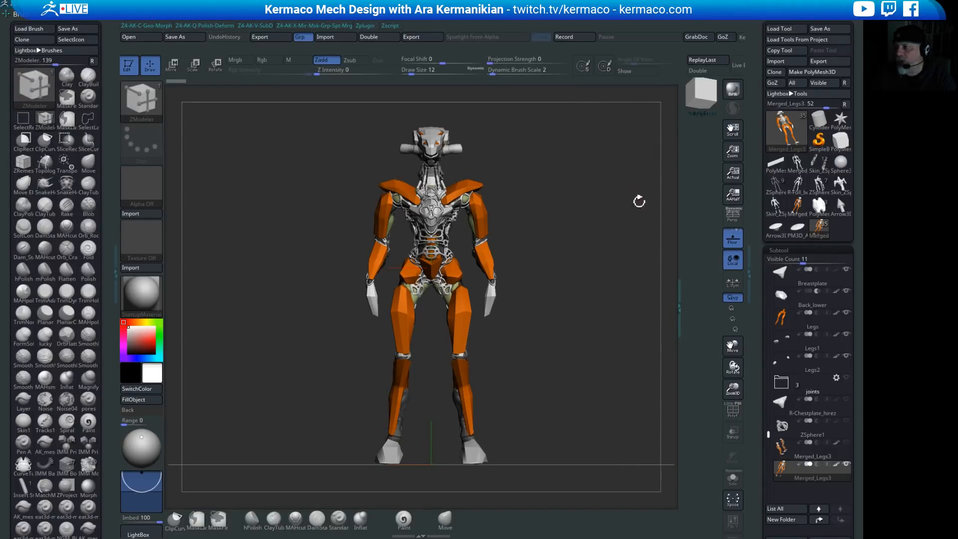
pyautogui.moveTo(623, 215)
pyautogui.mouseDown()
pyautogui.moveTo(592, 219)
pyautogui.moveTo(630, 218)
pyautogui.mouseUp()
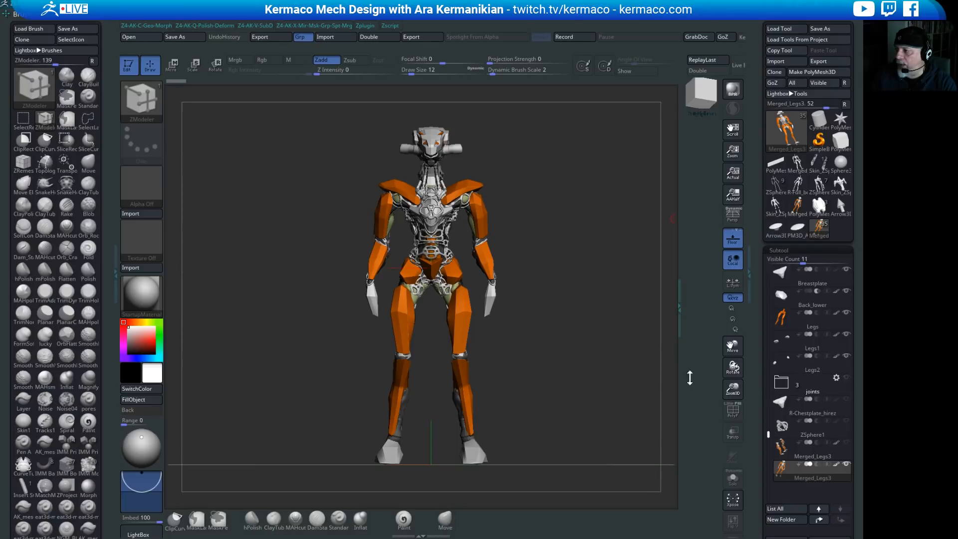
pyautogui.moveTo(593, 349); pyautogui.dragTo(562, 353)
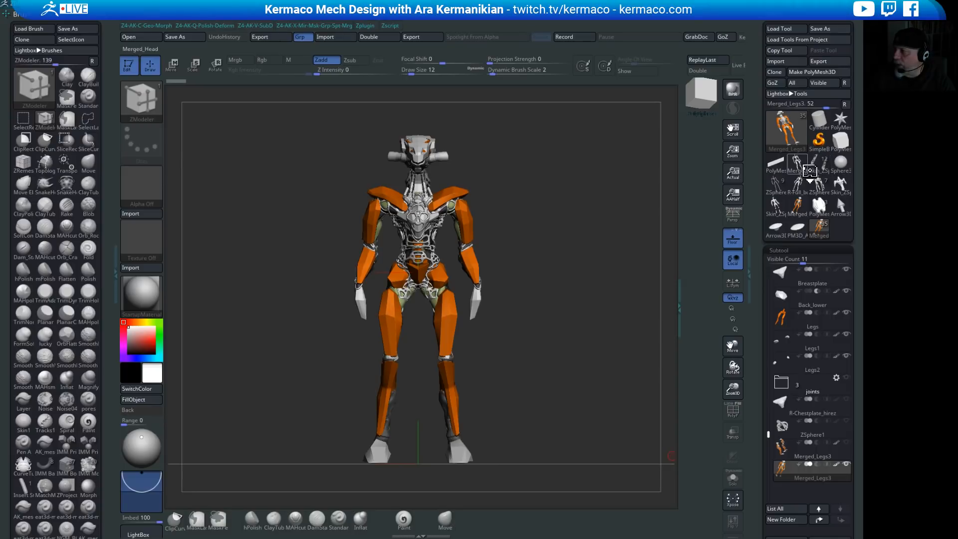
# Step: Browse the loaded tools and switch to Skin_ZSphere16, the tool holding the earlier mech design stages
pyautogui.moveTo(823, 172)
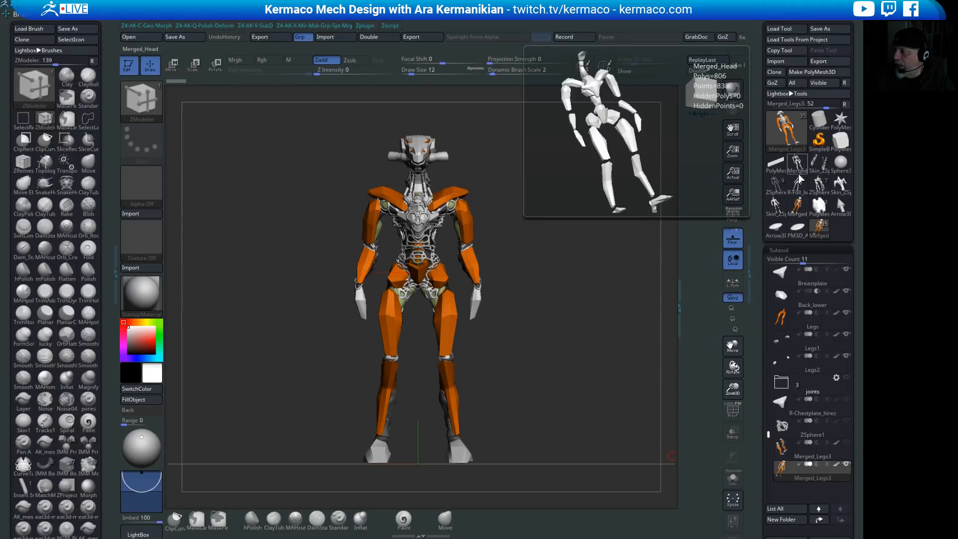
pyautogui.moveTo(777, 192)
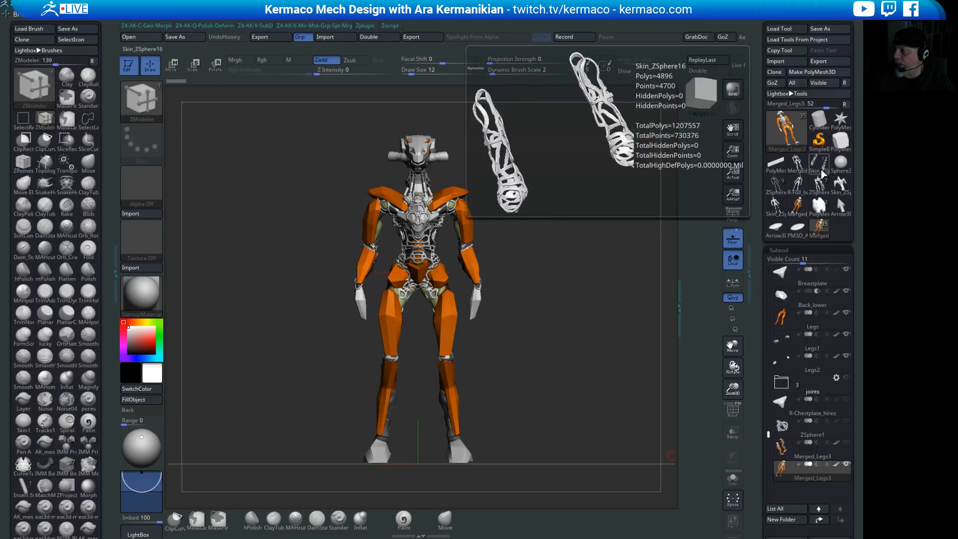
pyautogui.moveTo(843, 189)
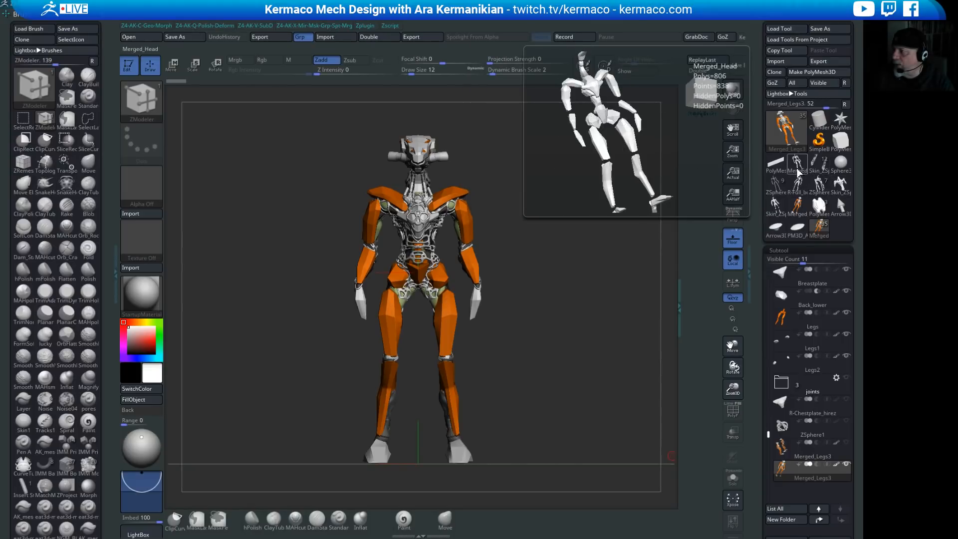
pyautogui.click(820, 193)
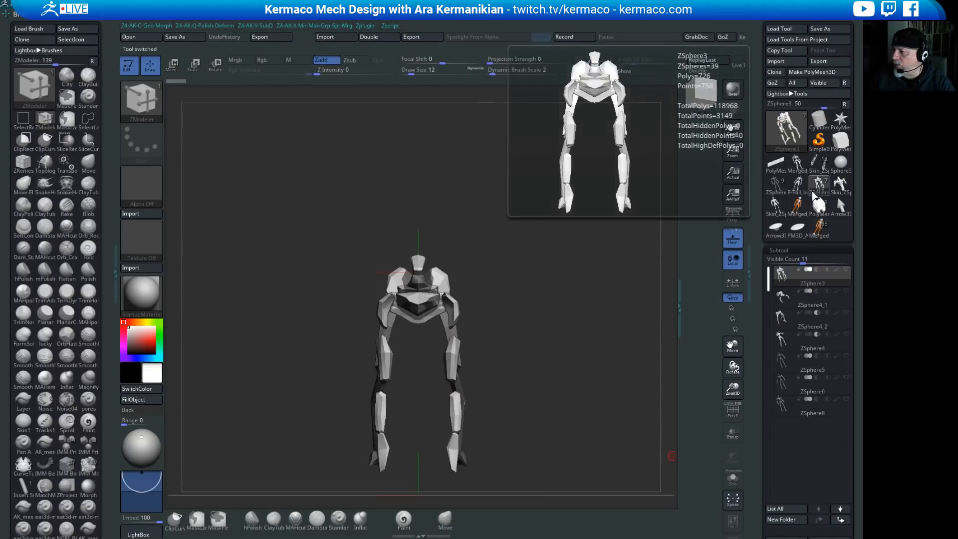
pyautogui.moveTo(824, 212)
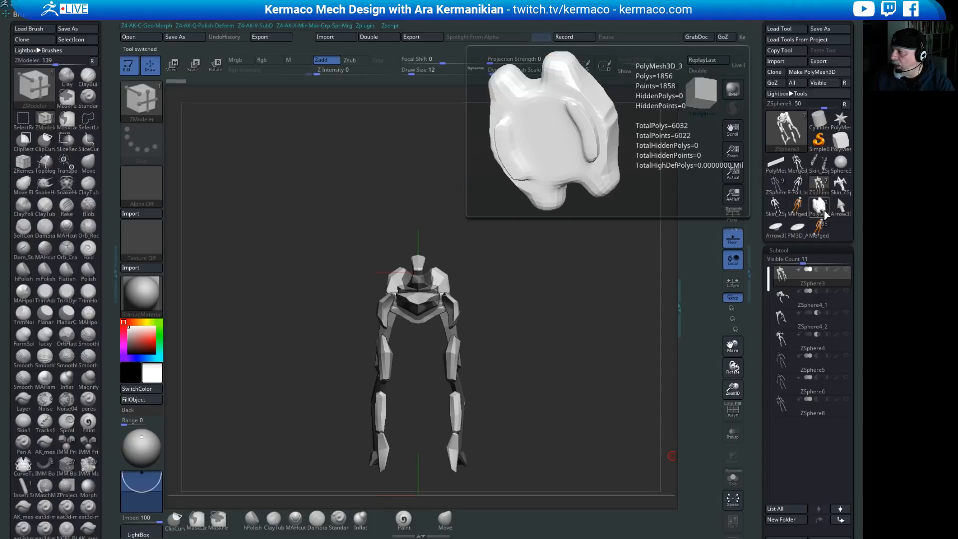
pyautogui.click(818, 168)
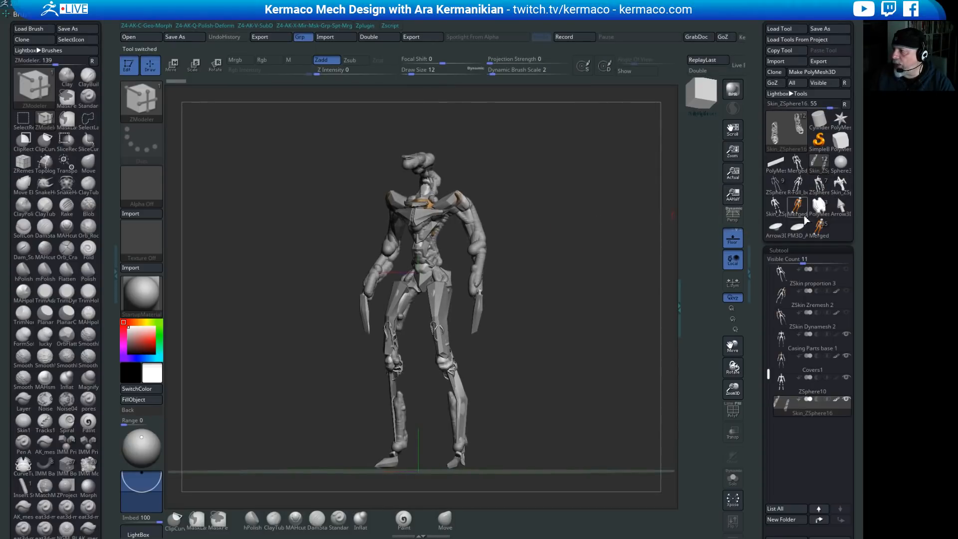
# Step: Select the ZSkin proportion 3 subtool and isolate it in Solo mode, facing front
pyautogui.click(809, 282)
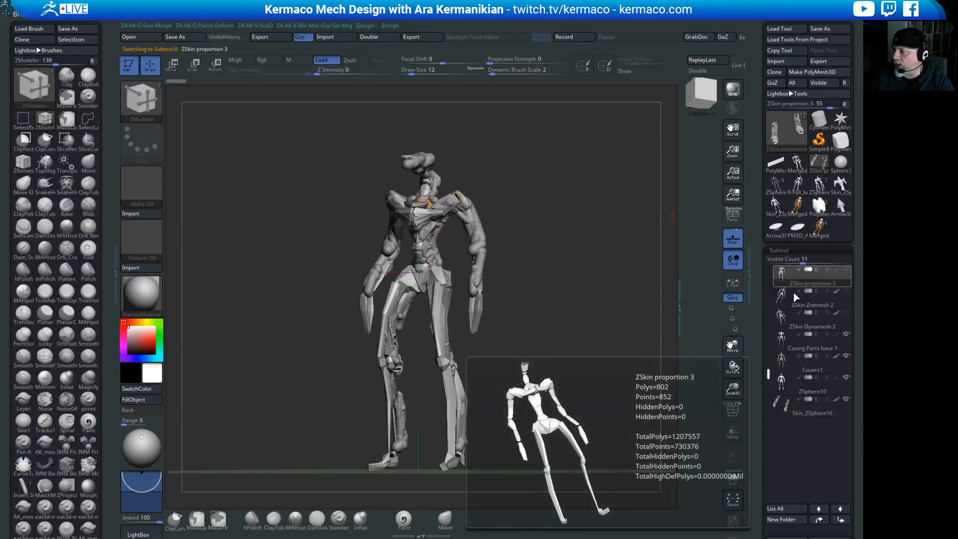
pyautogui.click(733, 479)
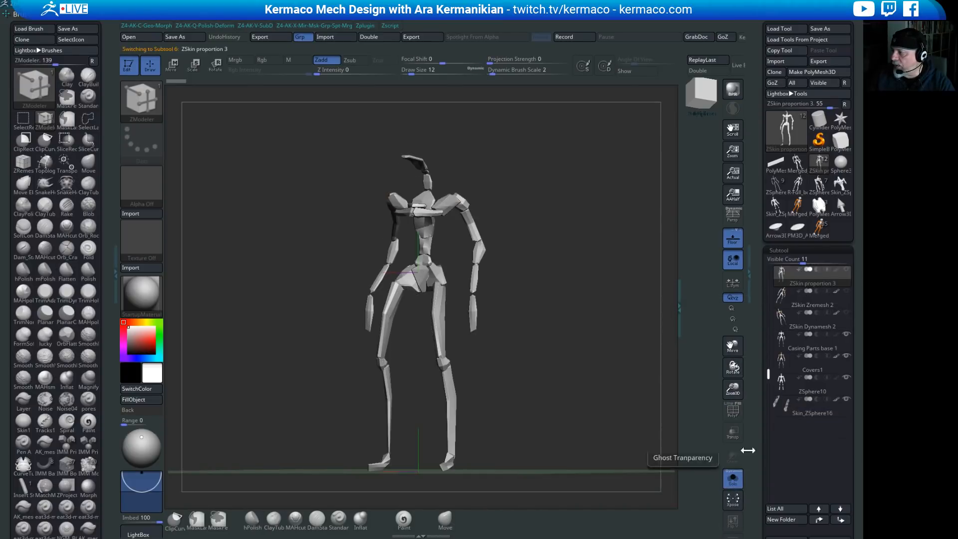
pyautogui.keyDown('shift'); pyautogui.moveTo(614, 283); pyautogui.dragTo(610, 291); pyautogui.keyUp('shift')
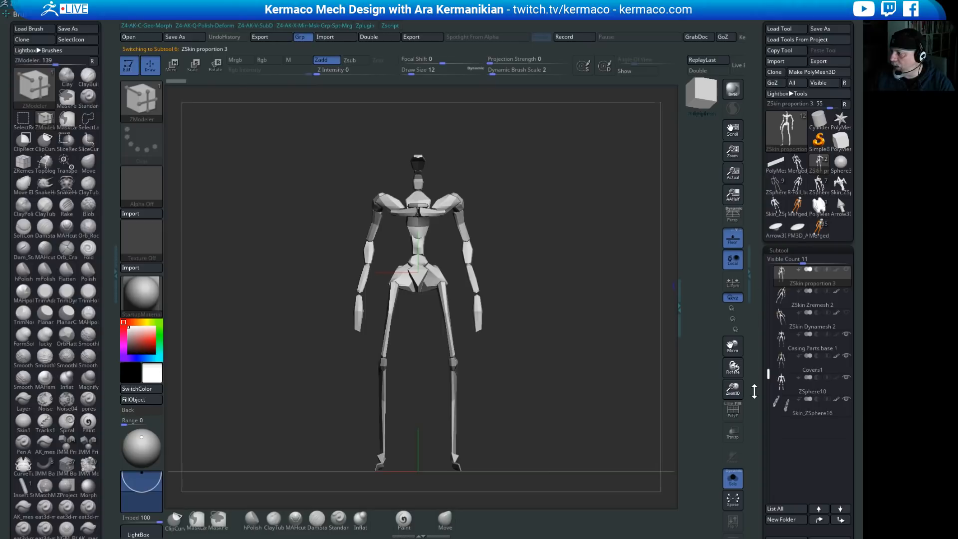
# Step: Select the ZSphere Base1 subtool at the start of the subtool list and inspect its basic skeleton
pyautogui.moveTo(768, 378); pyautogui.dragTo(780, 257)
pyautogui.click(800, 276)
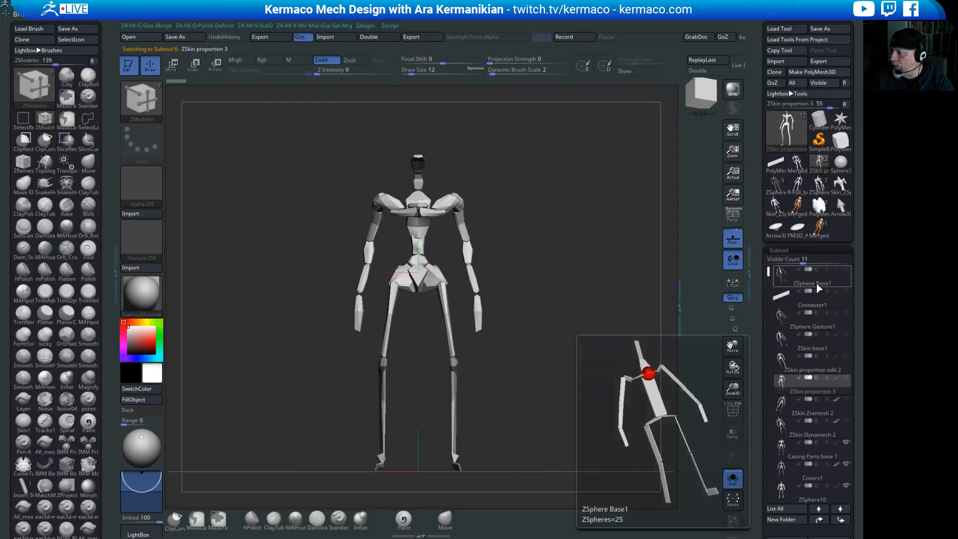
pyautogui.moveTo(582, 299); pyautogui.dragTo(611, 292)
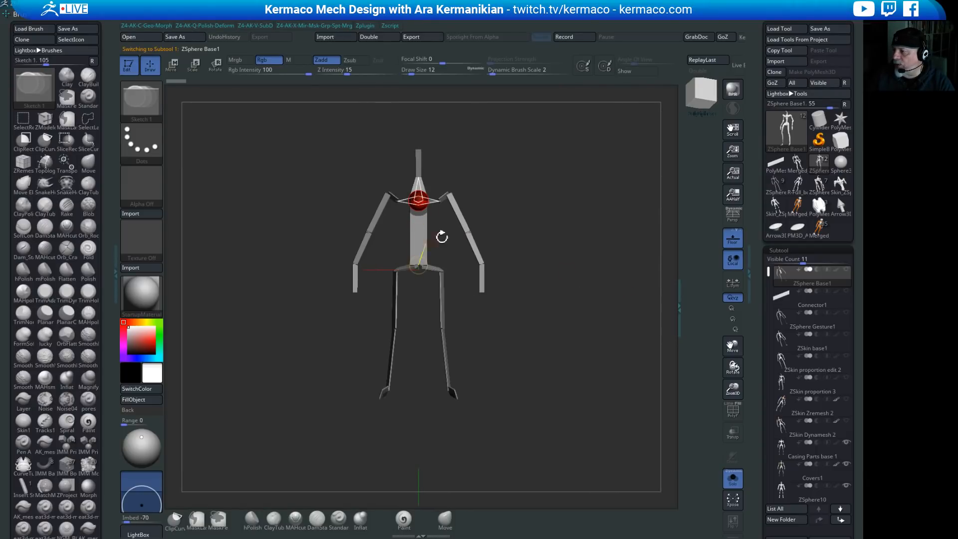
pyautogui.moveTo(545, 220); pyautogui.dragTo(581, 224)
# Step: Select the Connector1 subtool and turn on PolyFrame to inspect its polygroups
pyautogui.click(830, 307)
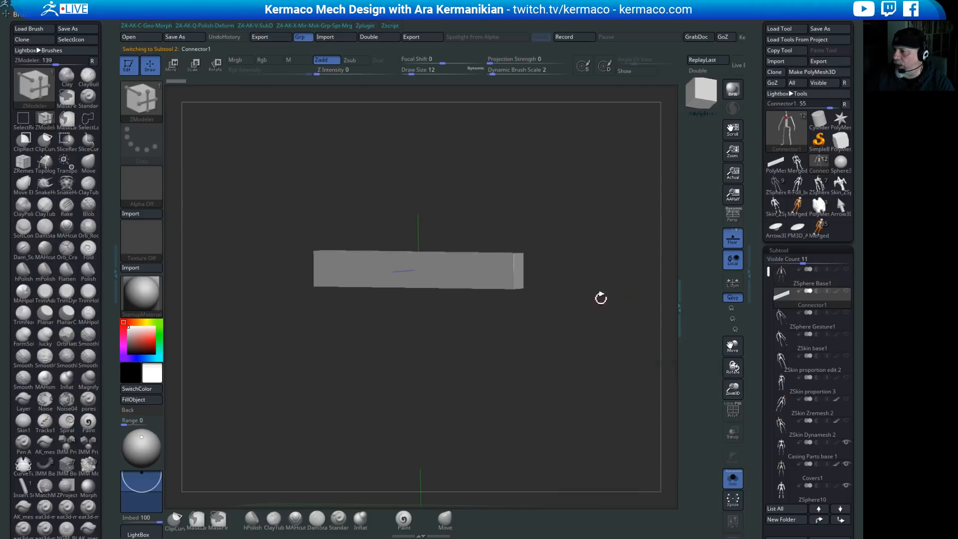
pyautogui.moveTo(624, 289); pyautogui.dragTo(639, 322)
pyautogui.click(737, 417)
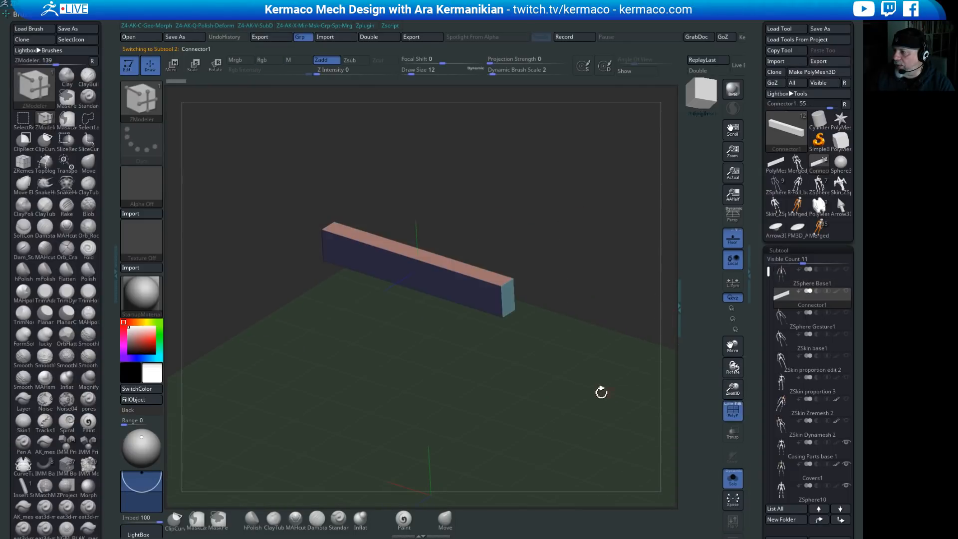
pyautogui.moveTo(601, 392)
pyautogui.mouseDown()
pyautogui.moveTo(625, 357)
pyautogui.moveTo(588, 382)
pyautogui.mouseUp()
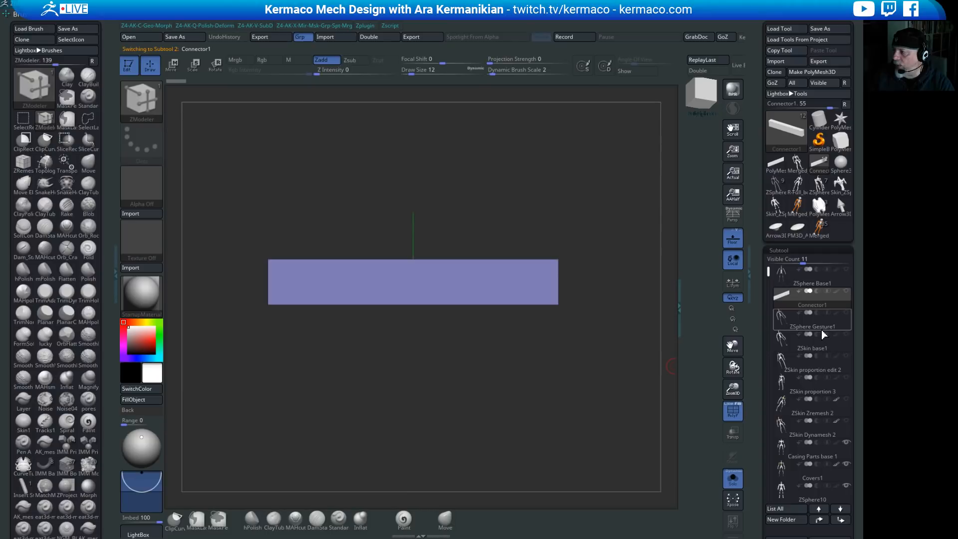
# Step: Inspect the ZSphere Gesture1 subtool and the ZSkin base1 subtool in turn
pyautogui.click(791, 326)
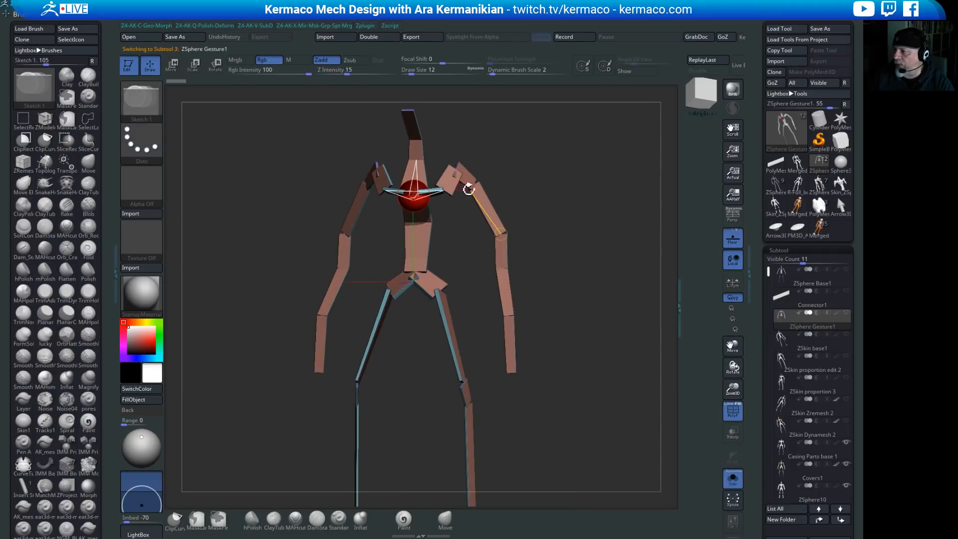
pyautogui.moveTo(544, 301); pyautogui.dragTo(599, 299)
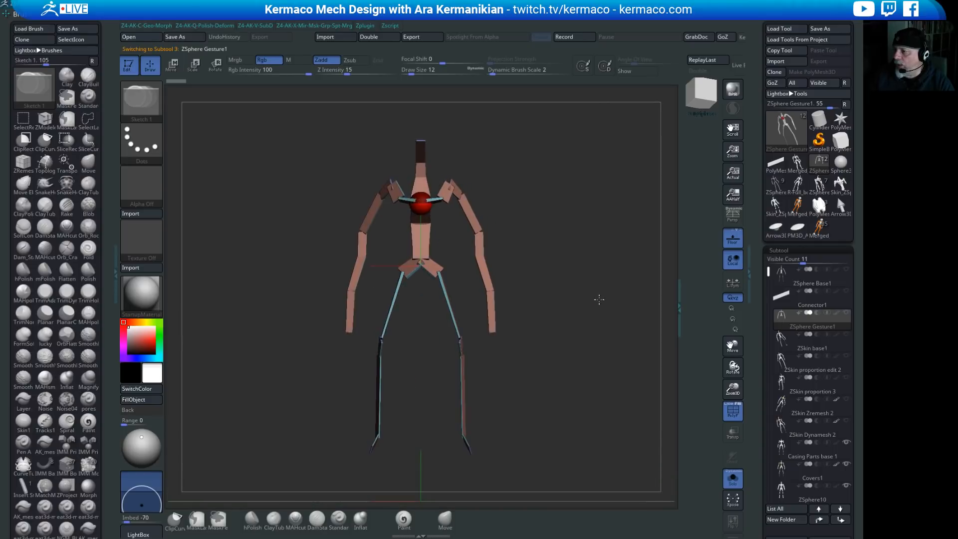
pyautogui.click(819, 344)
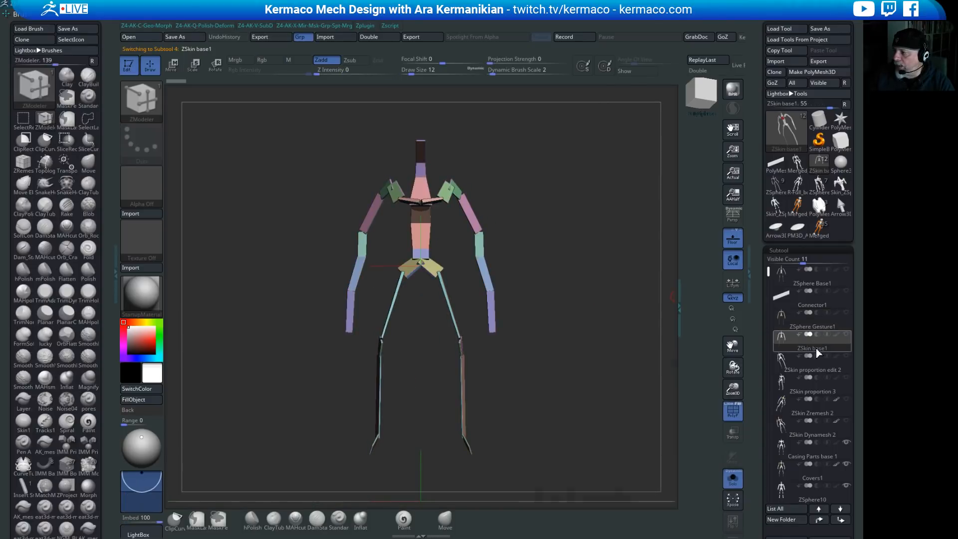
pyautogui.moveTo(584, 342); pyautogui.dragTo(528, 286)
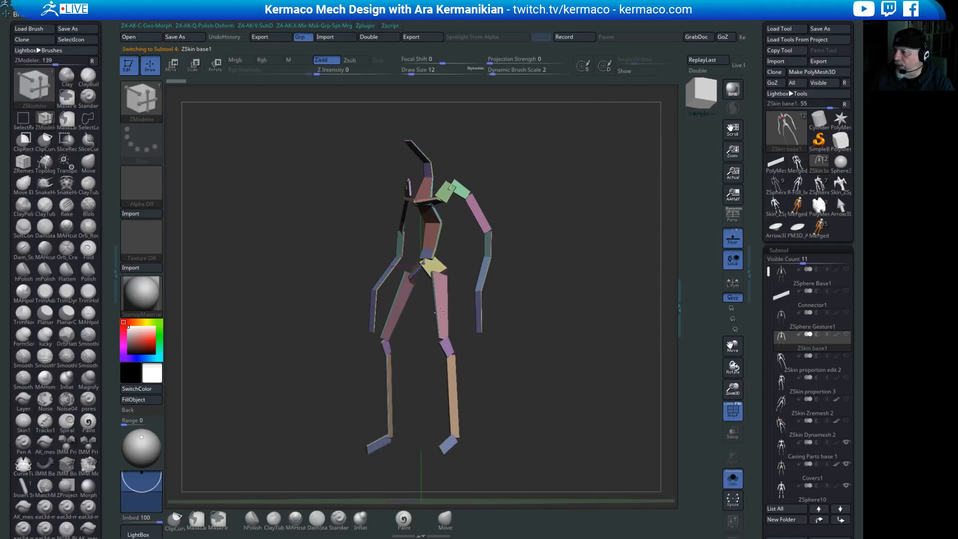
# Step: Inspect the ZSkin proportion edit 2 and ZSkin proportion 3 subtools in turn
pyautogui.click(822, 369)
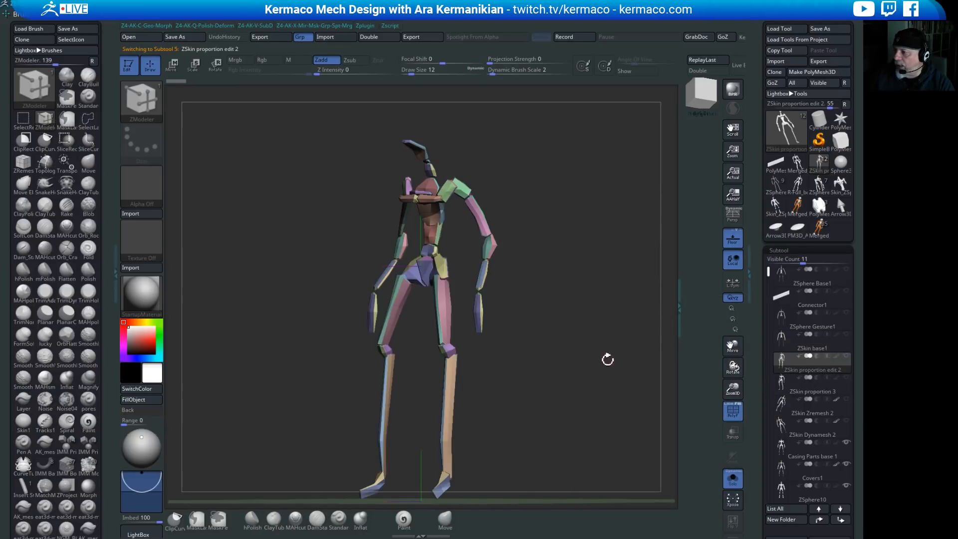
pyautogui.keyDown('shift'); pyautogui.moveTo(607, 360); pyautogui.dragTo(497, 195); pyautogui.keyUp('shift')
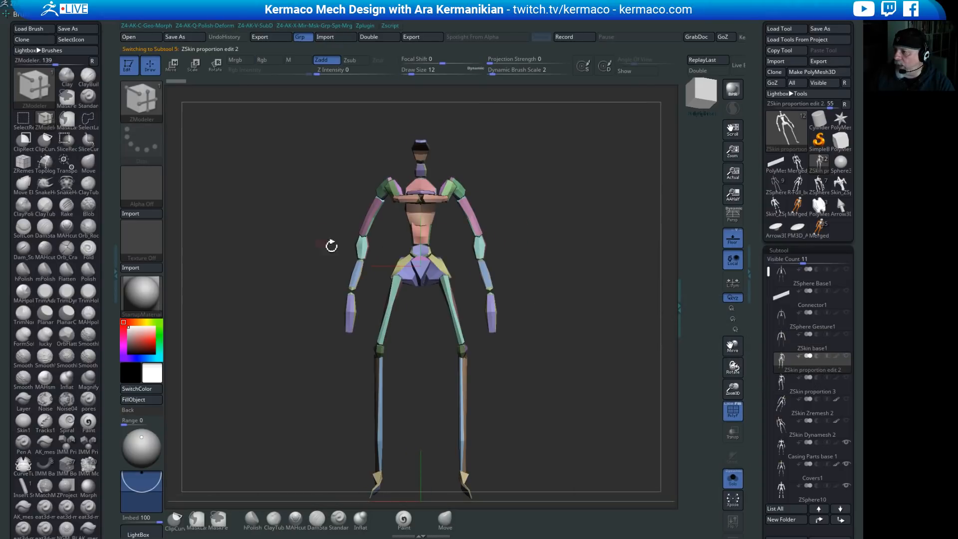
pyautogui.click(813, 392)
pyautogui.keyDown('alt'); pyautogui.moveTo(579, 385); pyautogui.dragTo(654, 383); pyautogui.keyUp('alt')
# Step: Select the ZSkin Zremesh 2 subtool and examine its sculpted forms and wireframe, toggling PolyFrame
pyautogui.click(810, 409)
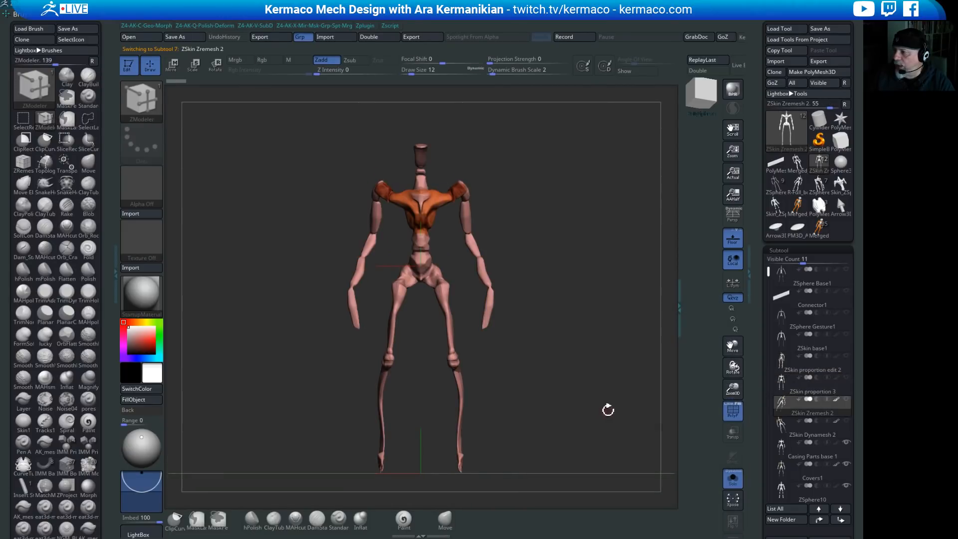
pyautogui.moveTo(631, 321); pyautogui.dragTo(539, 269)
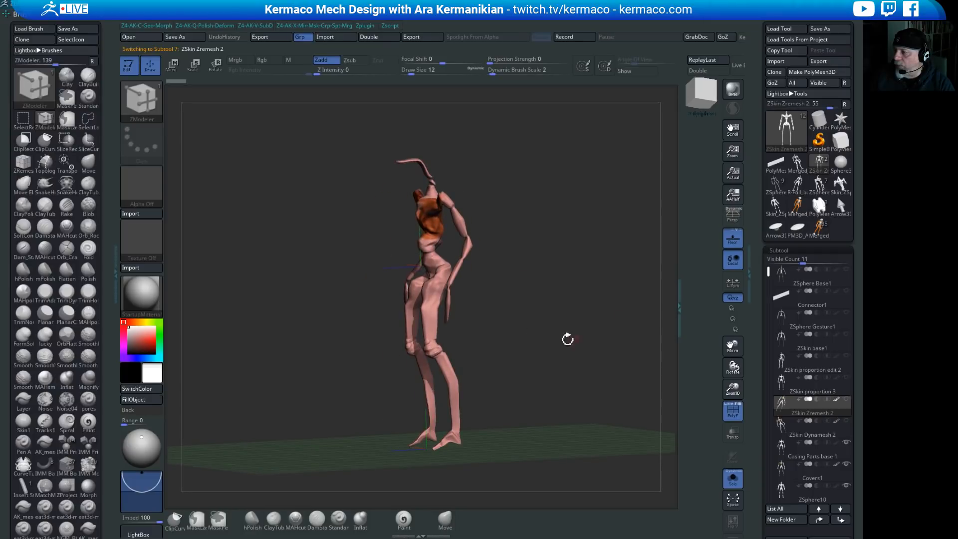
pyautogui.moveTo(552, 303); pyautogui.dragTo(748, 409)
pyautogui.click(729, 415)
pyautogui.click(734, 414)
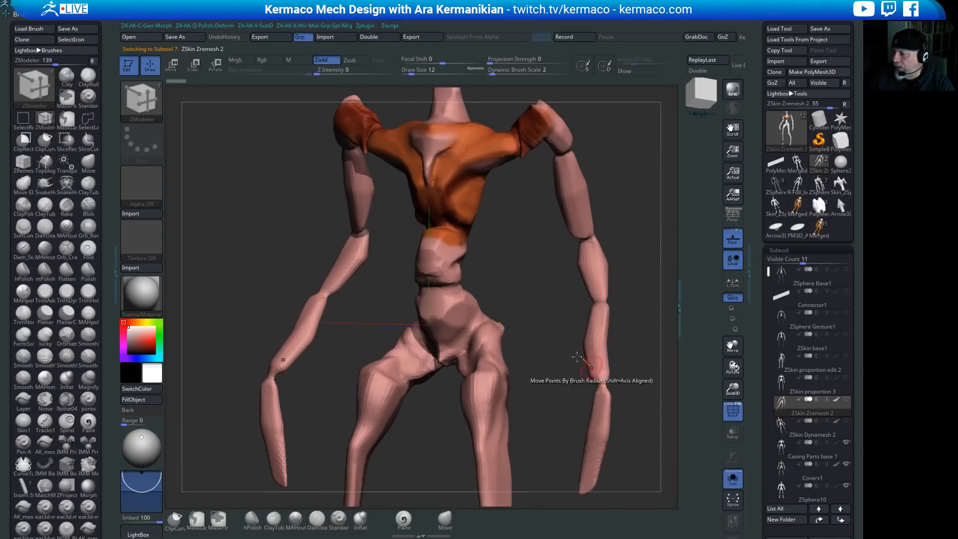
pyautogui.keyDown('alt'); pyautogui.moveTo(577, 357); pyautogui.dragTo(503, 255); pyautogui.keyUp('alt')
pyautogui.click(727, 405)
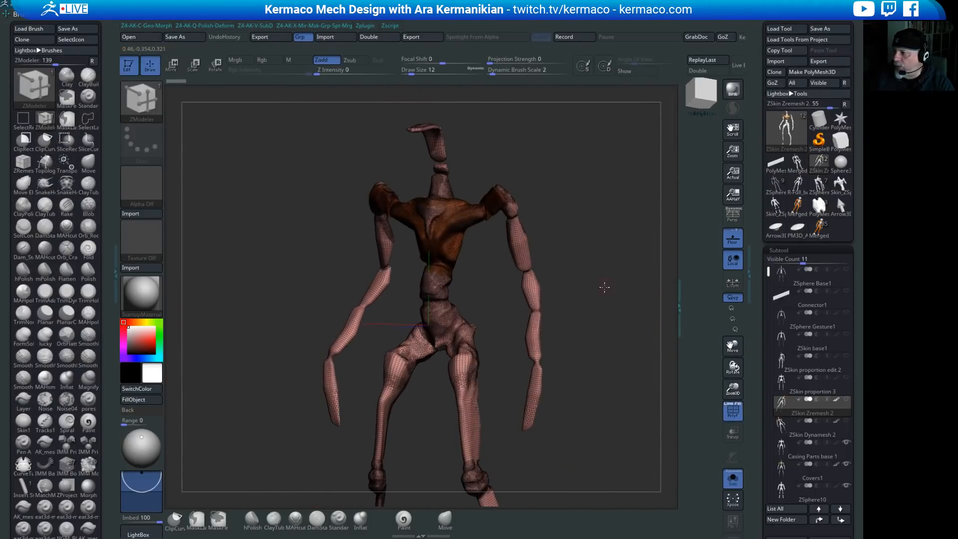
pyautogui.keyDown('shift'); pyautogui.moveTo(603, 287); pyautogui.dragTo(609, 291); pyautogui.keyUp('shift')
pyautogui.keyDown('alt'); pyautogui.moveTo(592, 355); pyautogui.dragTo(595, 263); pyautogui.keyUp('alt')
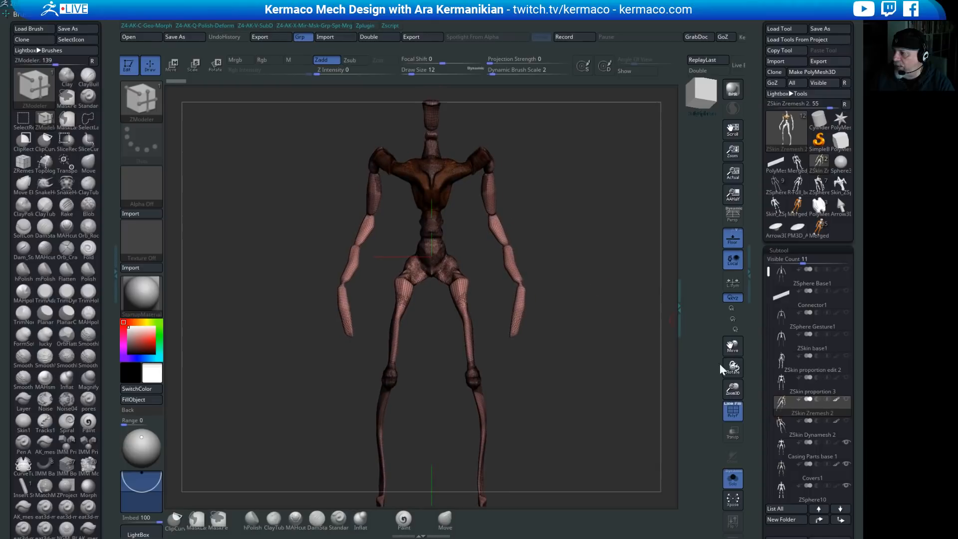
# Step: Inspect the ZSkin Dynamesh 2 subtool, followed by Casing Parts base 1 from the front
pyautogui.click(798, 432)
pyautogui.moveTo(610, 374); pyautogui.dragTo(454, 222)
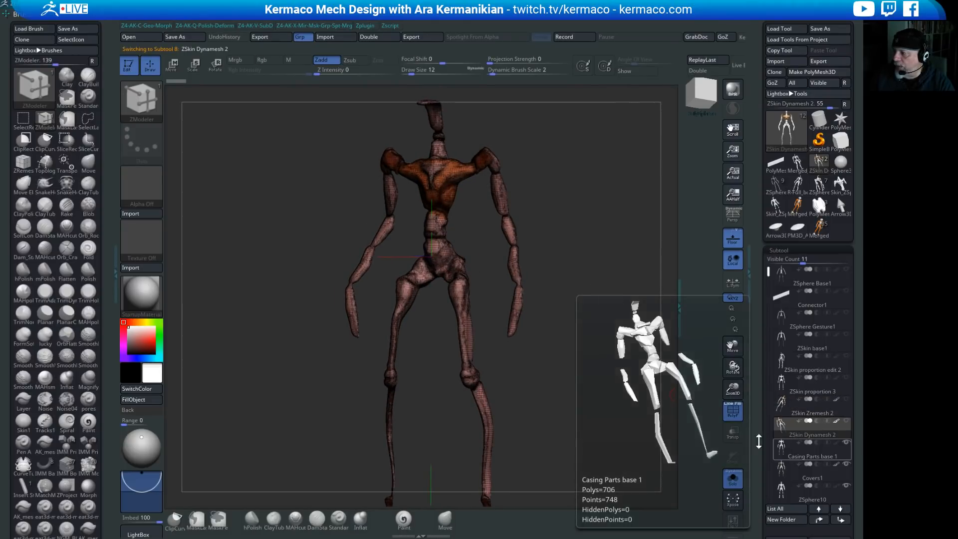
pyautogui.click(804, 455)
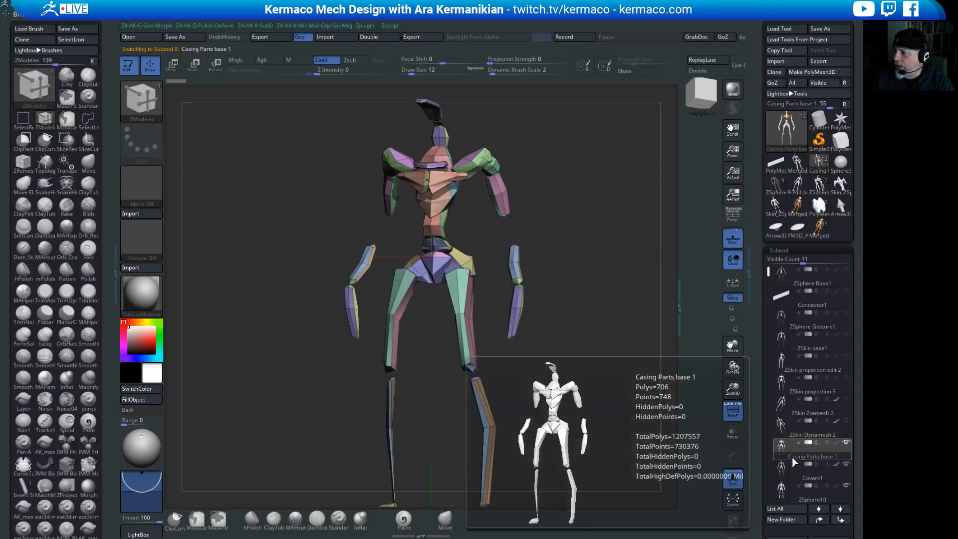
pyautogui.keyDown('shift'); pyautogui.moveTo(636, 381); pyautogui.dragTo(618, 379); pyautogui.keyUp('shift')
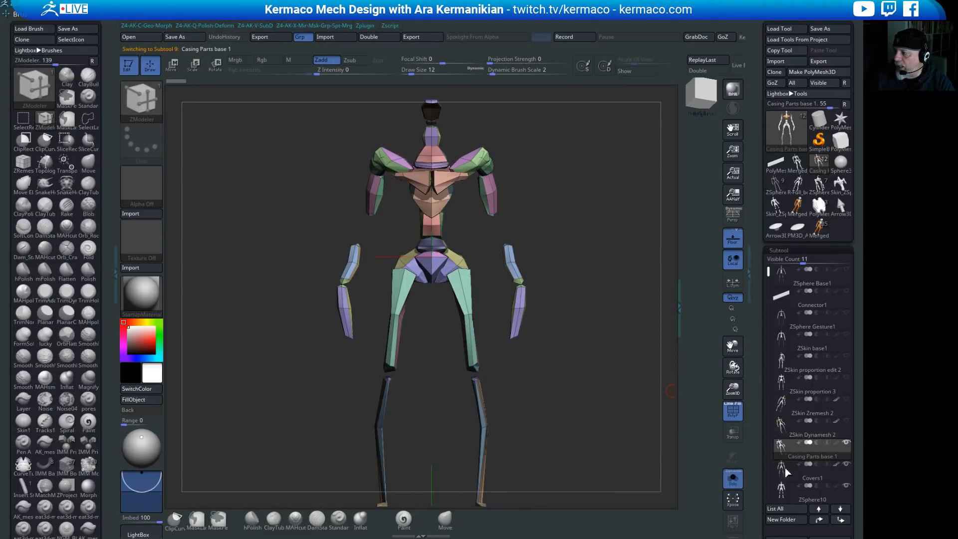
# Step: Inspect the Covers1 subtool, followed by the ZSphere10 subtool from the front
pyautogui.click(811, 480)
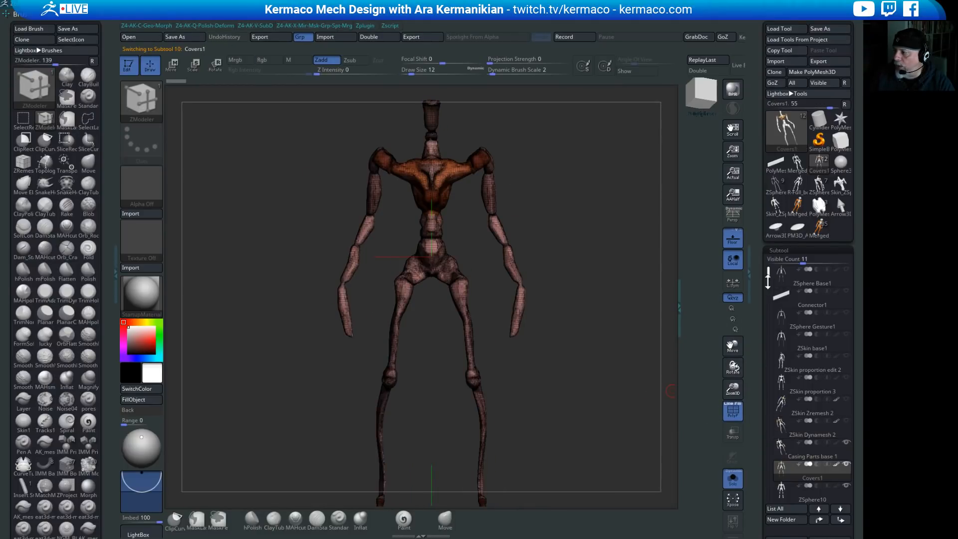
pyautogui.moveTo(768, 269); pyautogui.dragTo(770, 294)
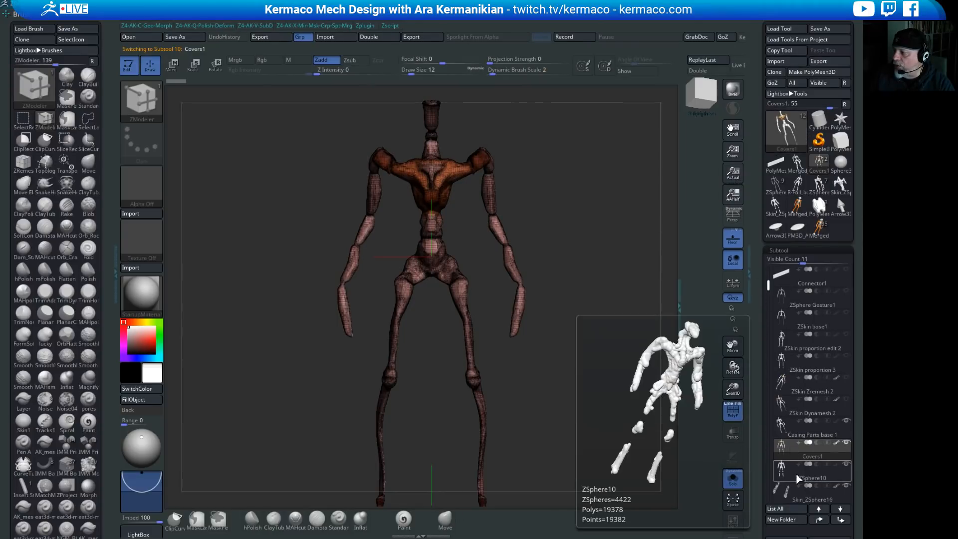
pyautogui.click(810, 469)
pyautogui.moveTo(569, 384); pyautogui.dragTo(590, 375)
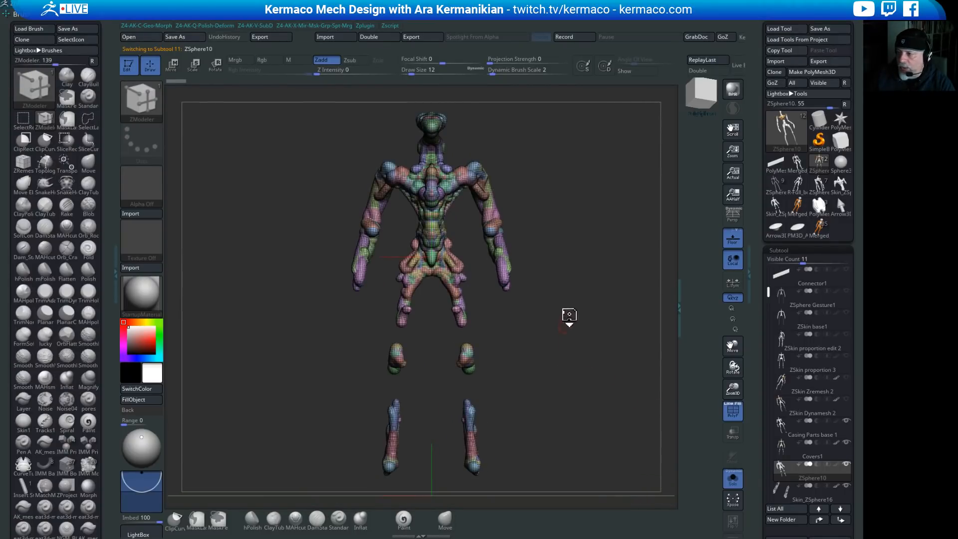
# Step: Show ZSphere10 as its raw ZSphere sketch, examine it from several sides, and return to the skin preview
pyautogui.hotkey('shift', 'a')
pyautogui.moveTo(598, 269); pyautogui.dragTo(420, 257)
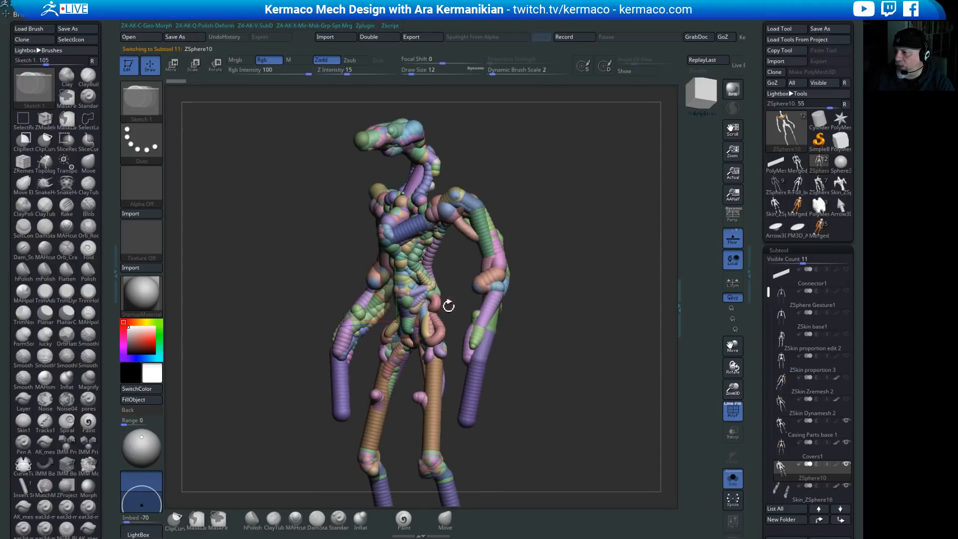
pyautogui.moveTo(449, 306); pyautogui.dragTo(428, 238)
pyautogui.moveTo(391, 288)
pyautogui.mouseDown()
pyautogui.moveTo(642, 305)
pyautogui.moveTo(592, 328)
pyautogui.mouseUp()
pyautogui.press('a')
pyautogui.press('ctrl')
pyautogui.press('s')
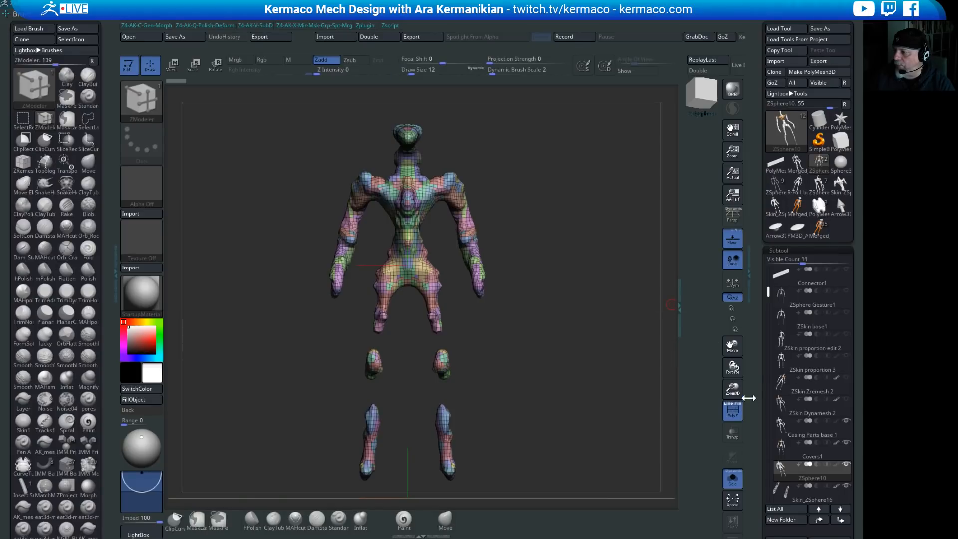
# Step: Open the Unified Skin settings for ZSphere10 and turn off its skin preview
pyautogui.click(749, 398)
pyautogui.scroll(-8, 774, 410)
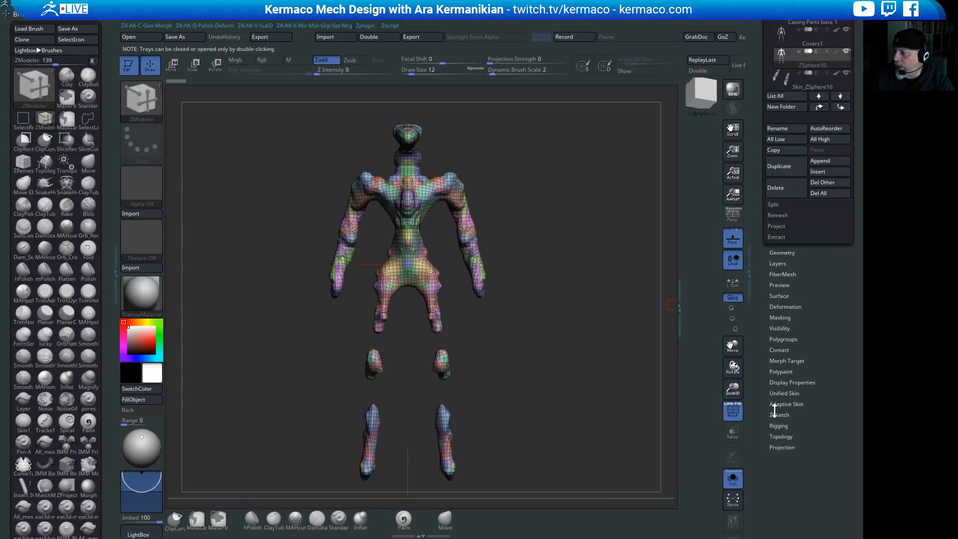
pyautogui.click(786, 404)
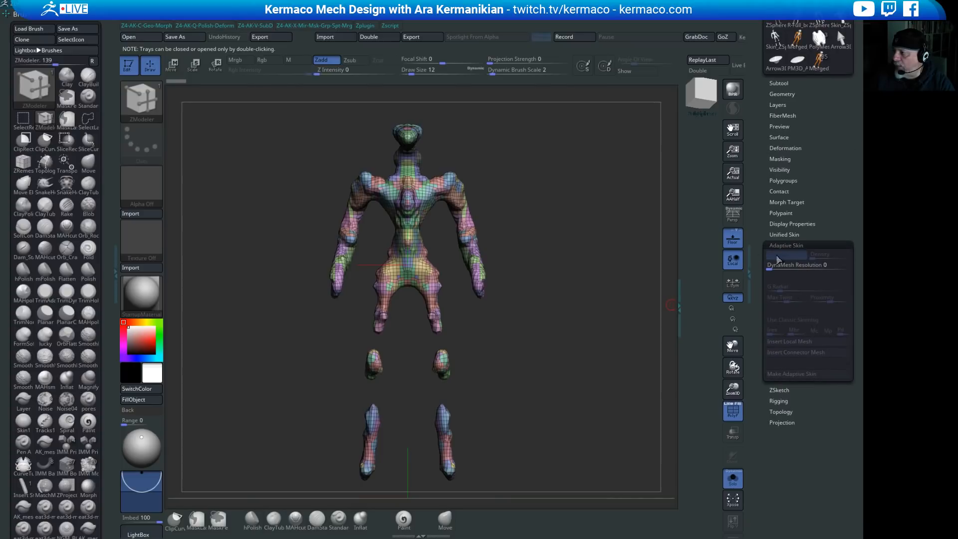
pyautogui.click(783, 234)
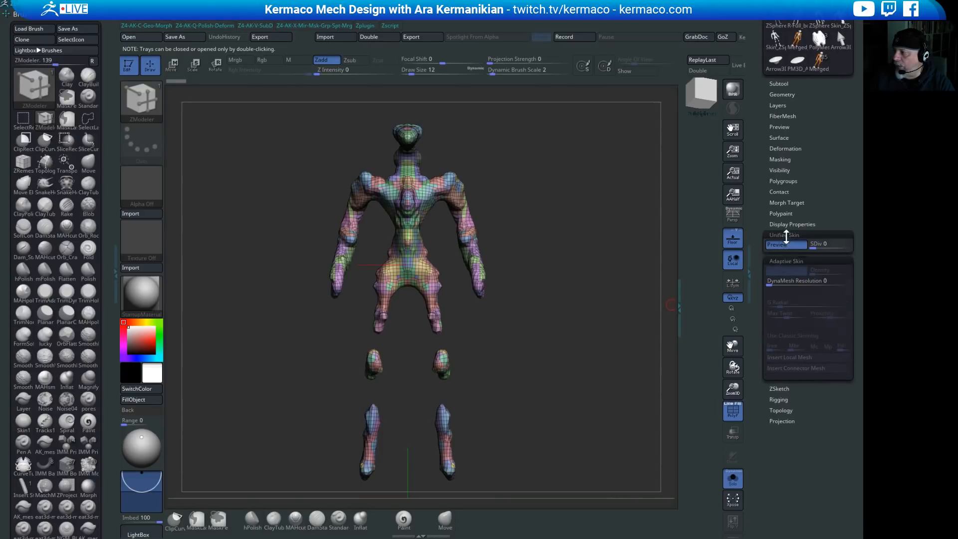
pyautogui.press('a')
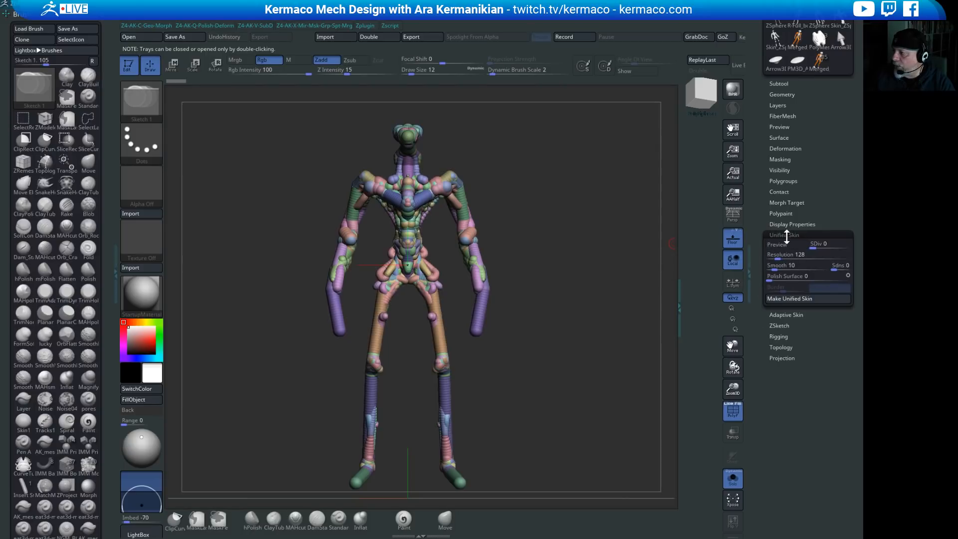
# Step: Set ZSphere10's Unified Skin resolution to 192 and preview the resulting skin
pyautogui.click(780, 314)
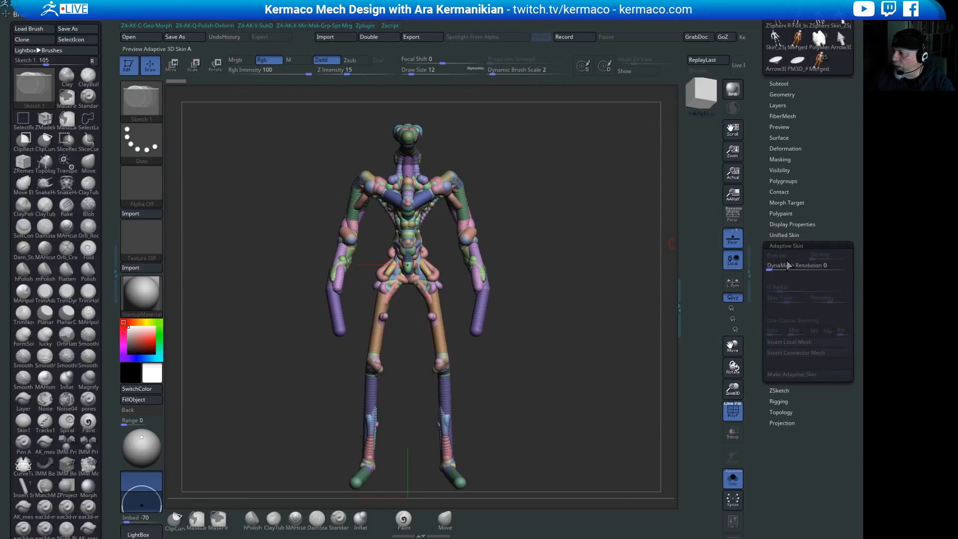
pyautogui.click(790, 235)
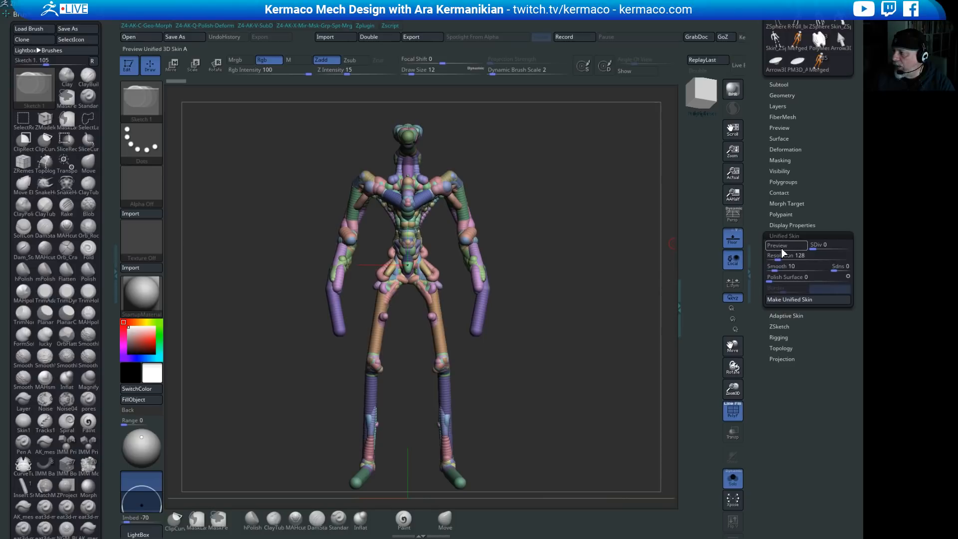
pyautogui.moveTo(780, 255)
pyautogui.mouseDown()
pyautogui.moveTo(771, 255)
pyautogui.moveTo(784, 257)
pyautogui.mouseUp()
pyautogui.click(777, 245)
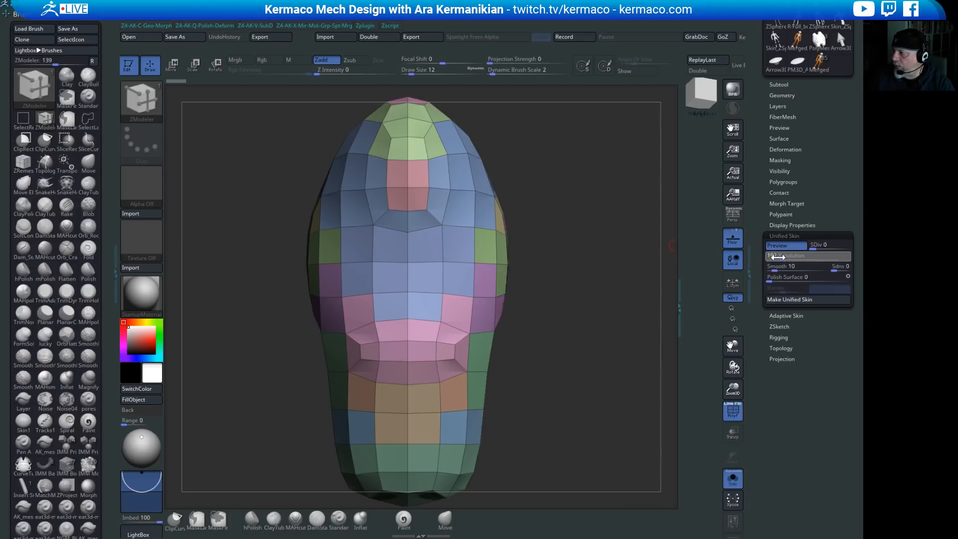
pyautogui.click(777, 245)
pyautogui.click(777, 246)
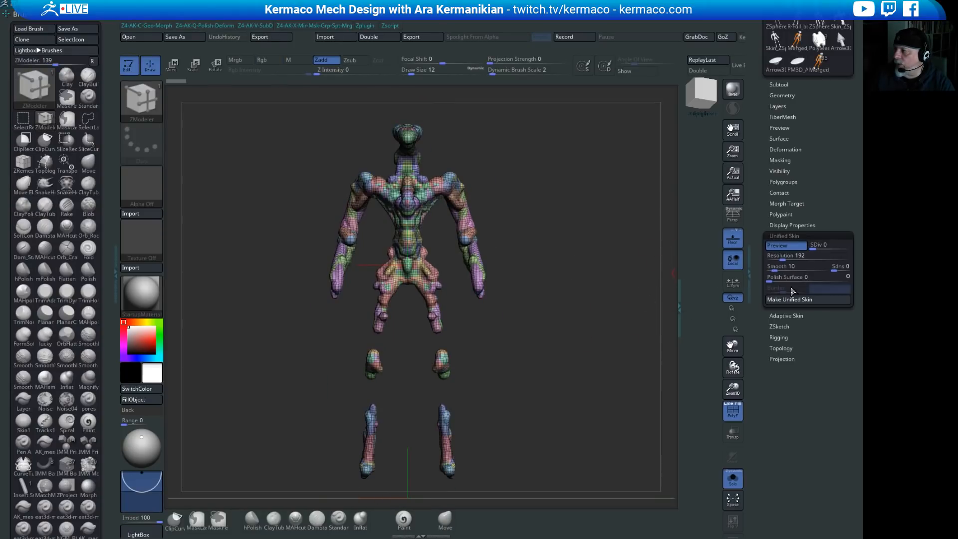
# Step: Select the Skin_ZSphere16 subtool and inspect it from the front
pyautogui.moveTo(758, 202); pyautogui.dragTo(759, 318)
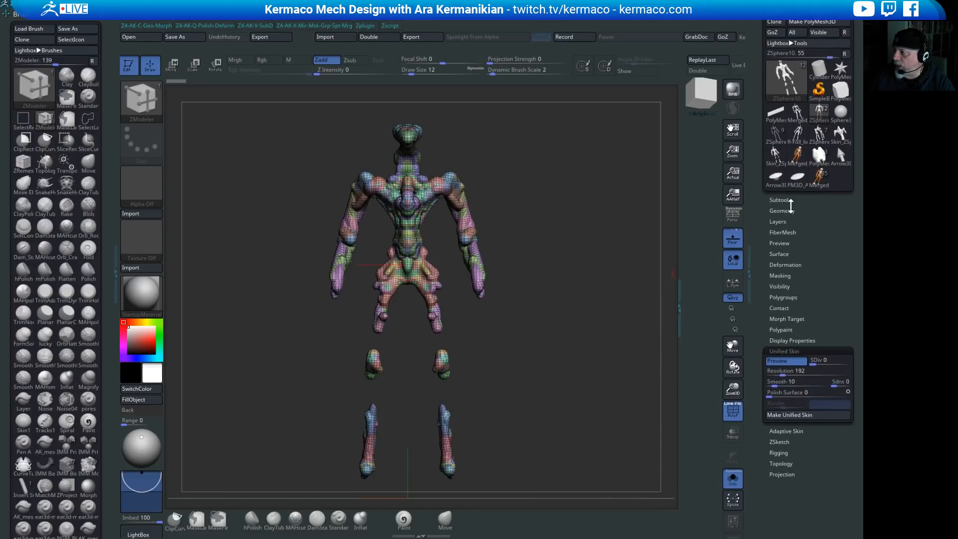
pyautogui.click(785, 201)
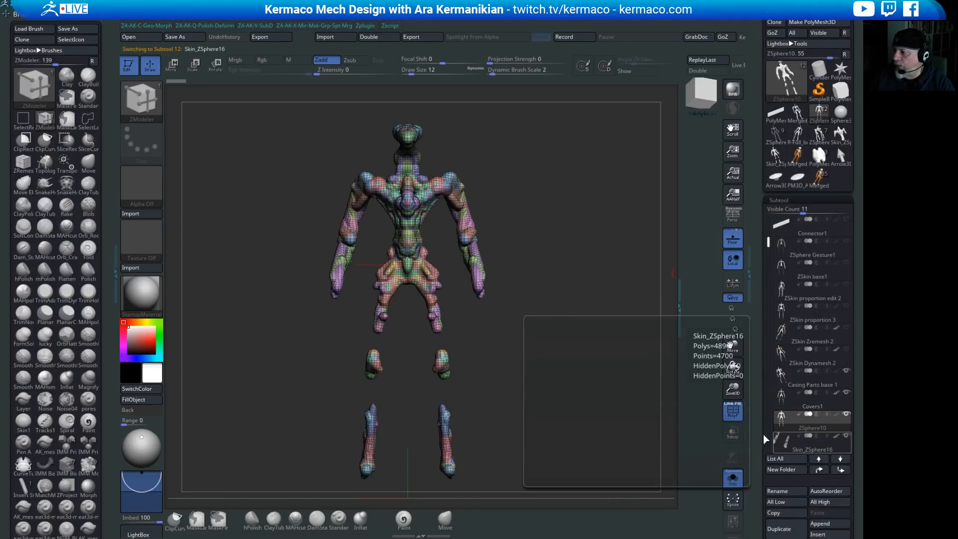
pyautogui.click(803, 442)
pyautogui.keyDown('shift'); pyautogui.moveTo(584, 347); pyautogui.dragTo(603, 350); pyautogui.keyUp('shift')
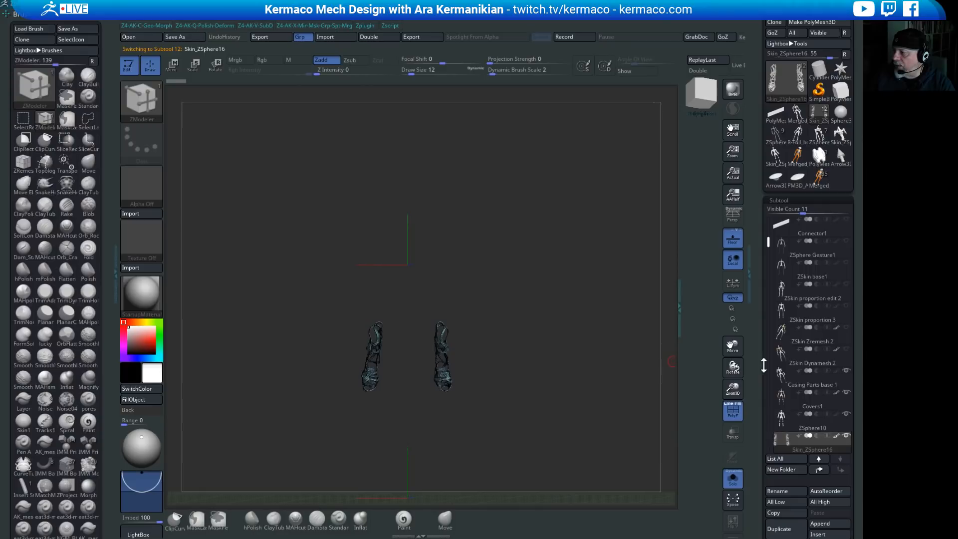
pyautogui.moveTo(767, 244); pyautogui.dragTo(766, 254)
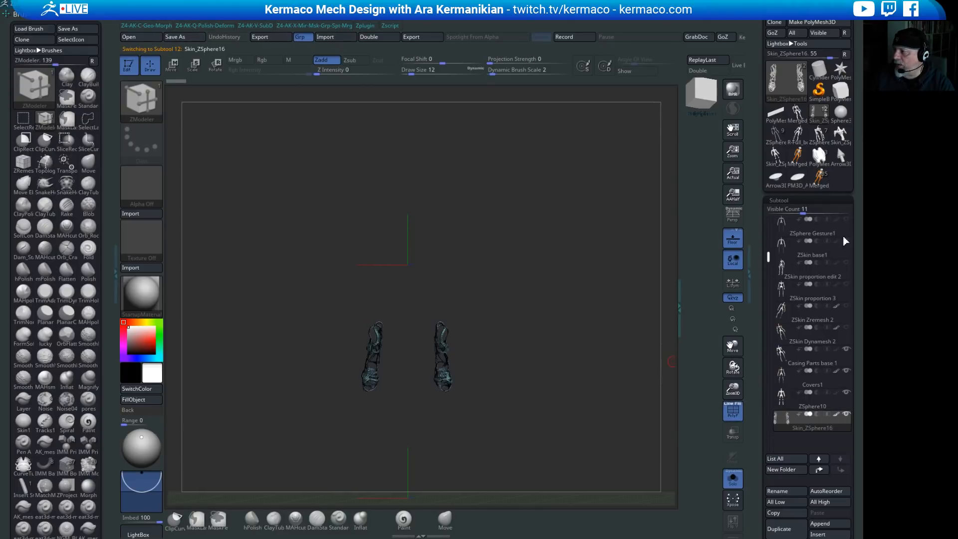
# Step: Switch to the Merged_Legs3 tool, turn off PolyFrame, and preview the Skin_ZSphere13_03 subtool in its subtool list
pyautogui.click(824, 185)
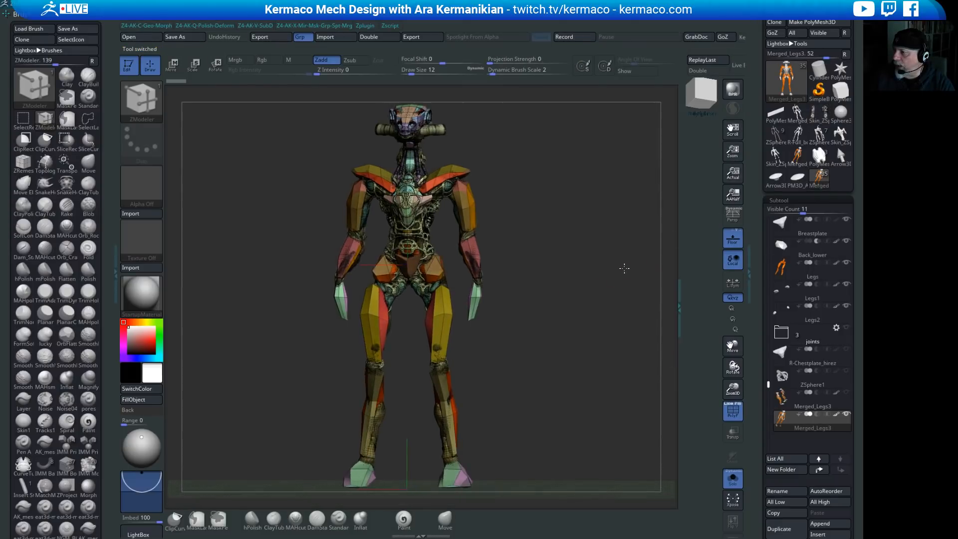
pyautogui.click(741, 412)
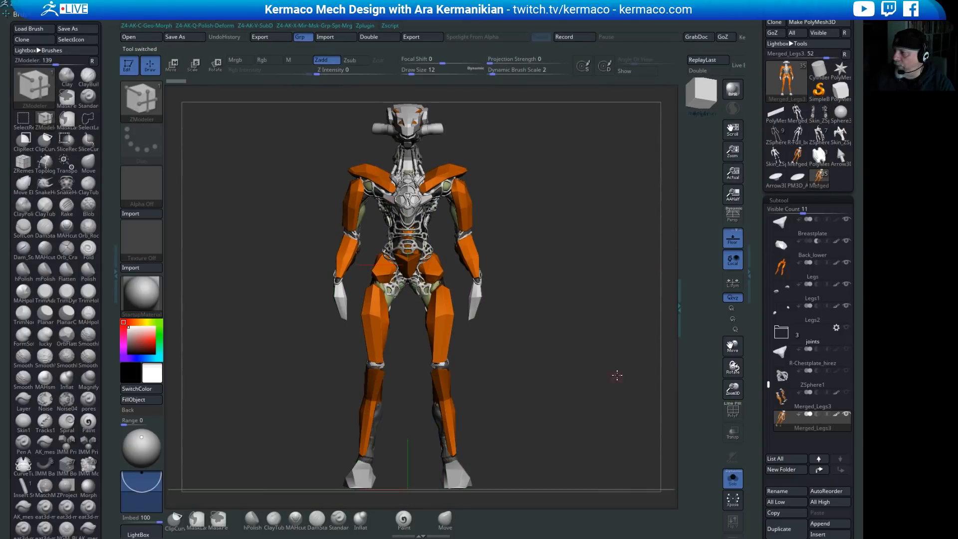
pyautogui.moveTo(770, 384); pyautogui.dragTo(770, 224)
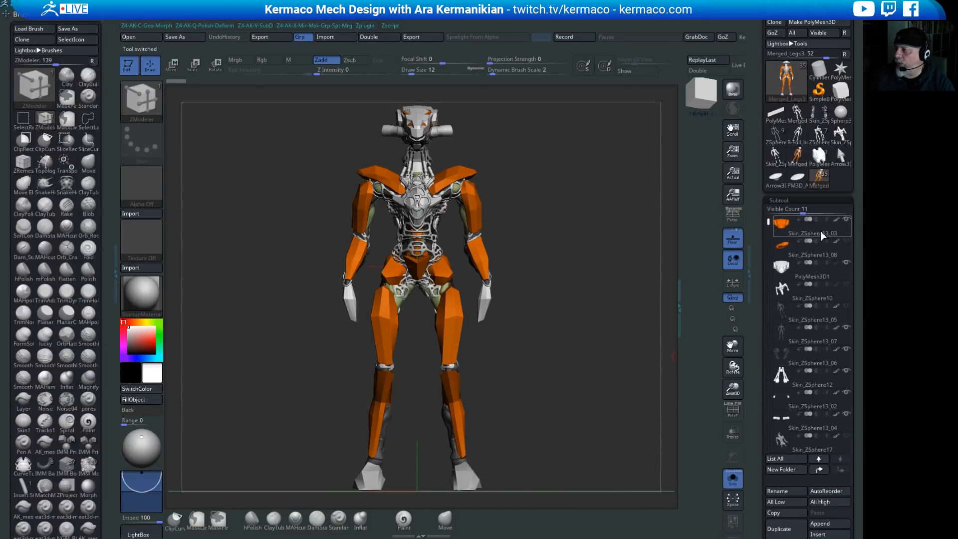
pyautogui.moveTo(805, 236)
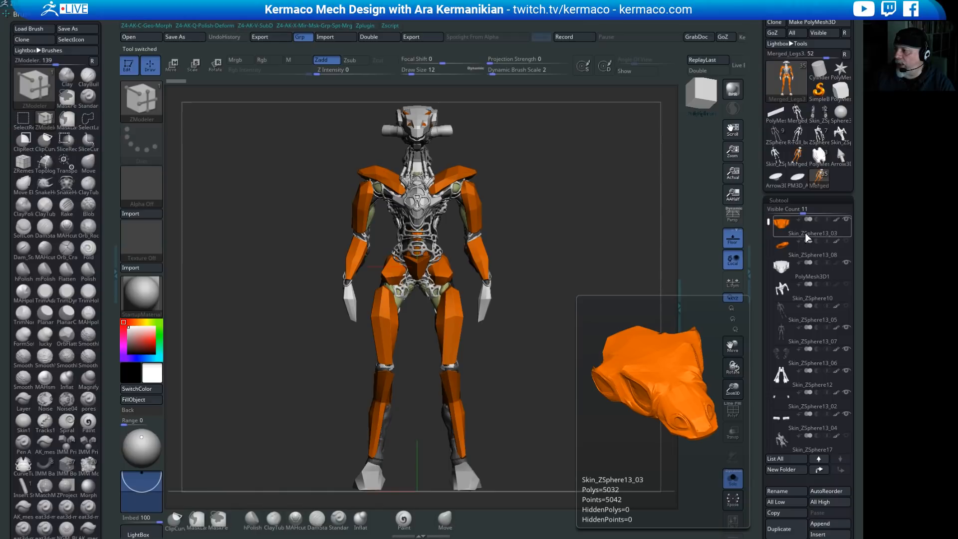
# Step: Examine the fully assembled orange and grey mech from the front and at a three-quarter angle
pyautogui.moveTo(598, 271)
pyautogui.mouseDown()
pyautogui.moveTo(617, 304)
pyautogui.moveTo(604, 295)
pyautogui.moveTo(618, 294)
pyautogui.mouseUp()
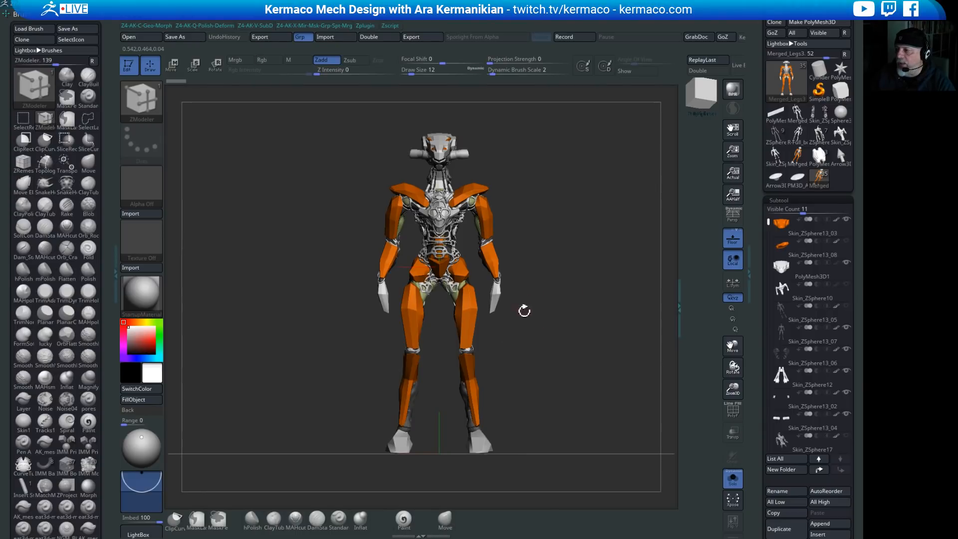
pyautogui.moveTo(592, 349); pyautogui.dragTo(586, 327)
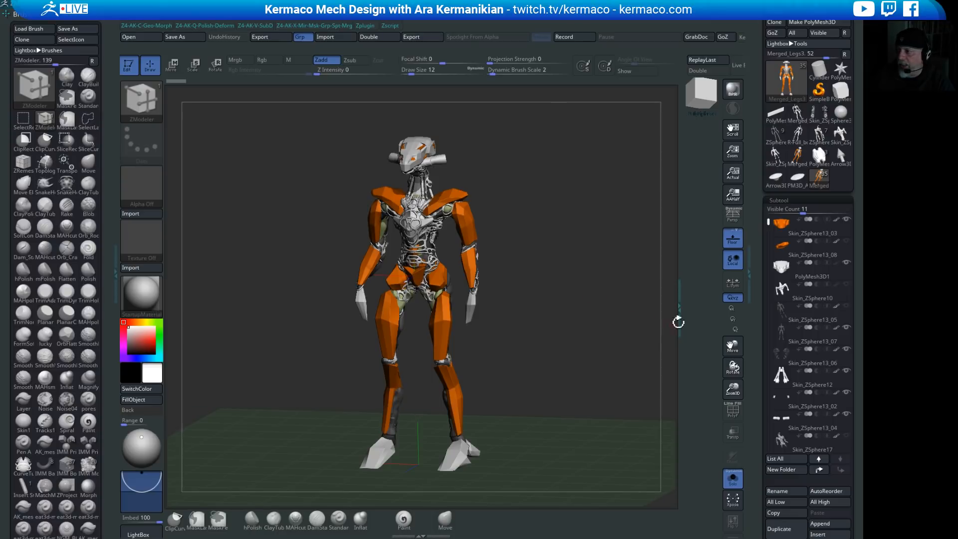
pyautogui.keyDown('shift'); pyautogui.moveTo(588, 338); pyautogui.dragTo(557, 343); pyautogui.keyUp('shift')
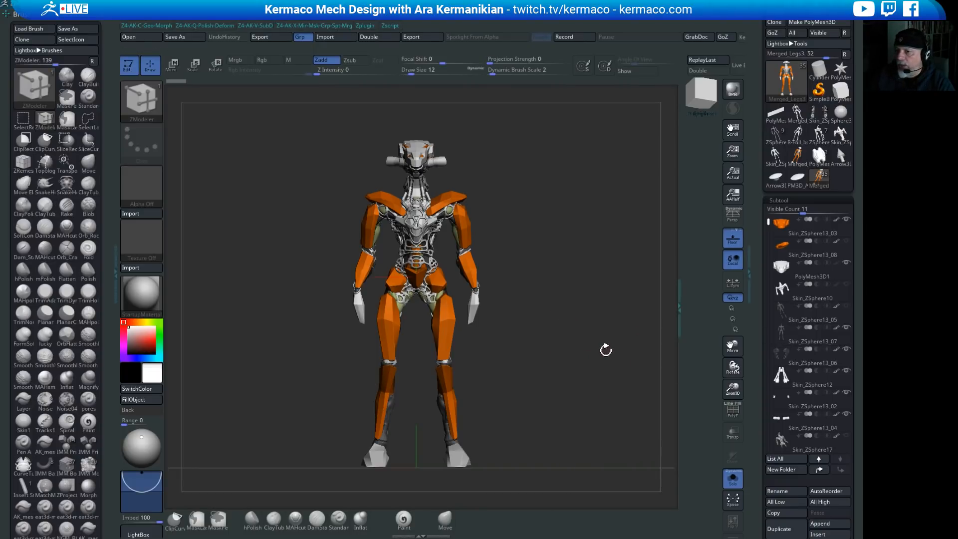
pyautogui.press('shift')
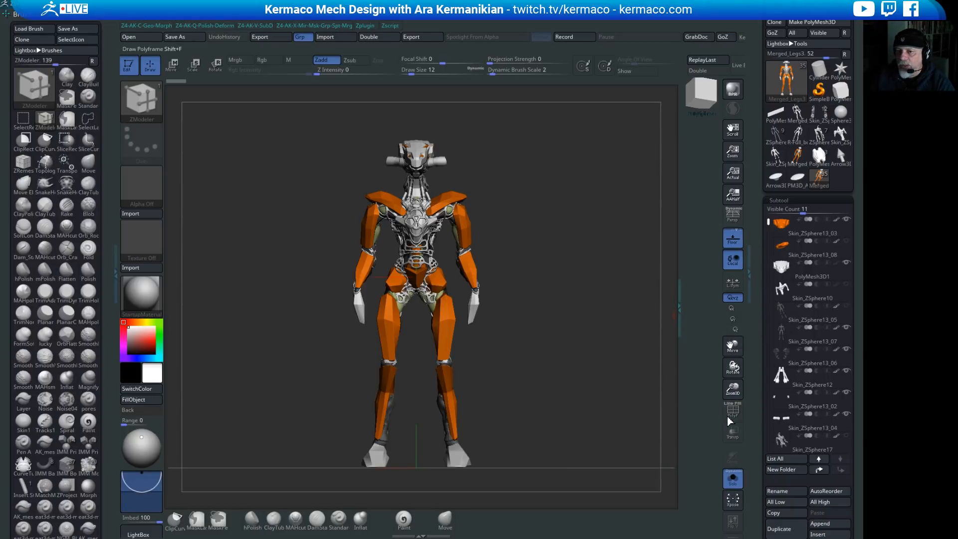
pyautogui.moveTo(541, 364); pyautogui.dragTo(596, 364)
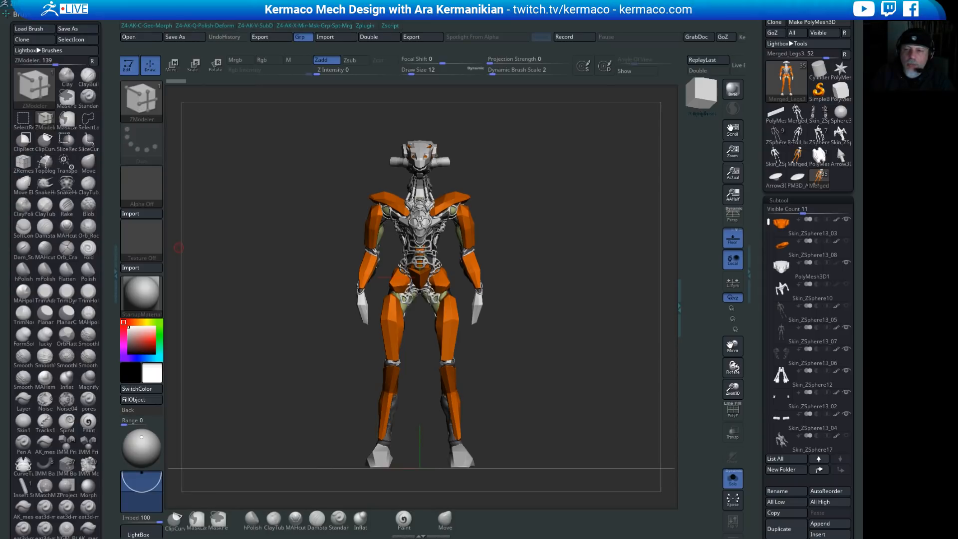
# Step: Switch to the Chrome browser and open zbrushcentral.com in a new tab
pyautogui.moveTo(0, 319); pyautogui.dragTo(531, 1)
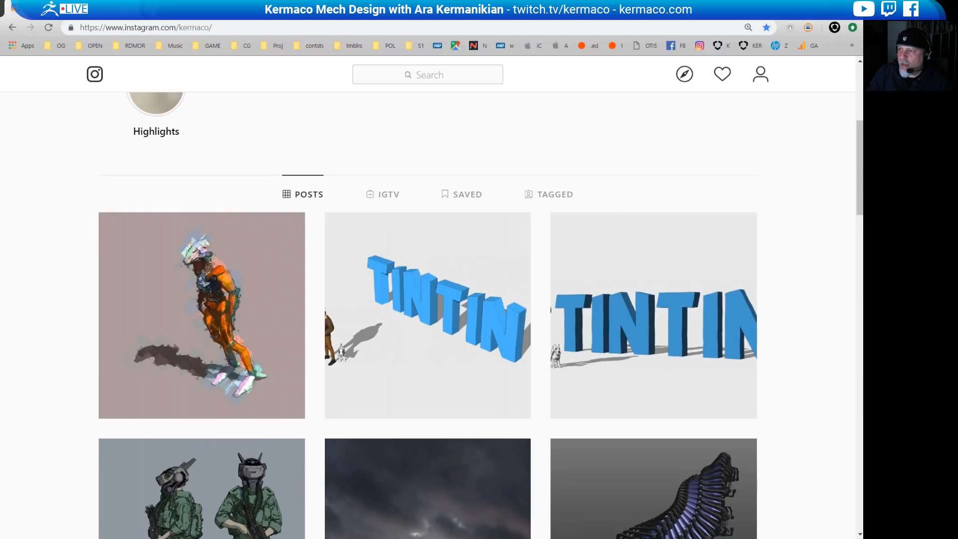
pyautogui.hotkey('ctrl', 't')
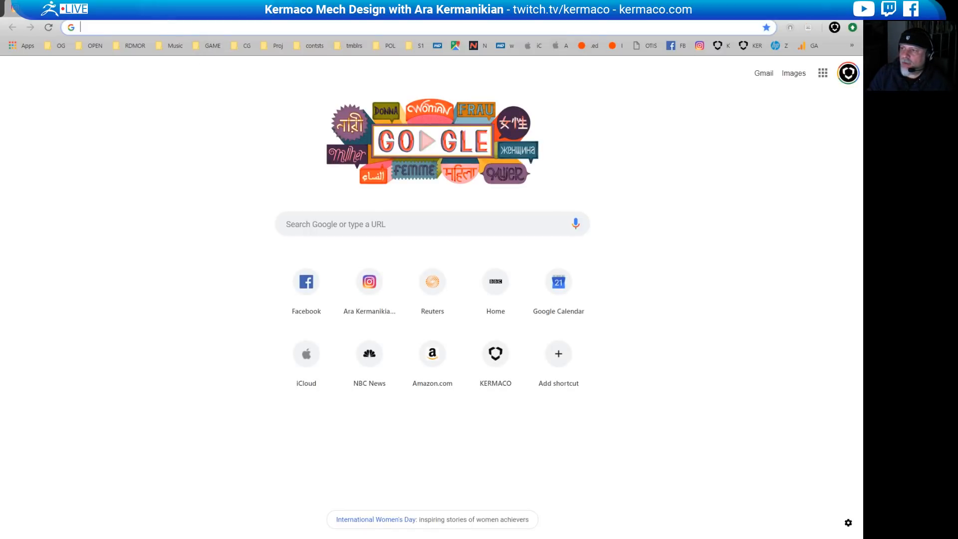
pyautogui.write('zbrush')
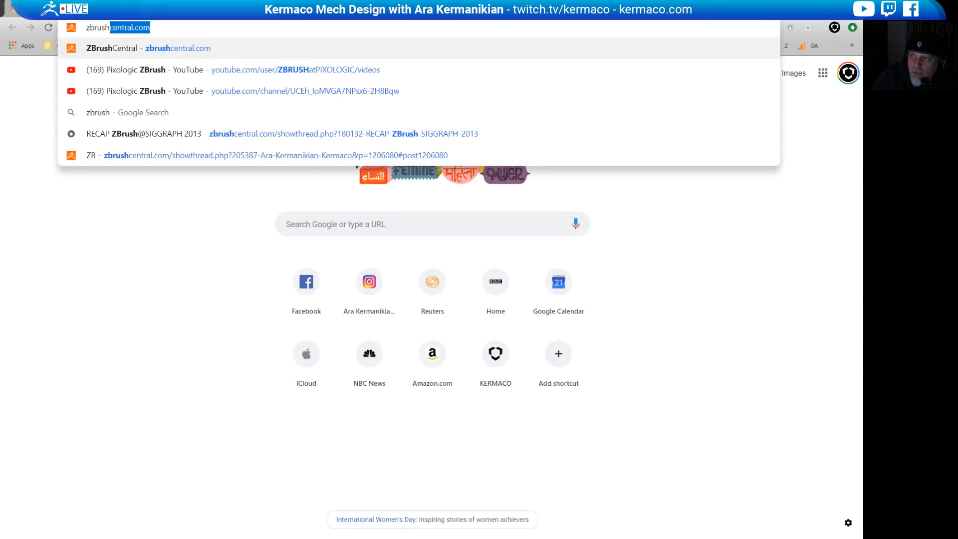
pyautogui.press('Return')
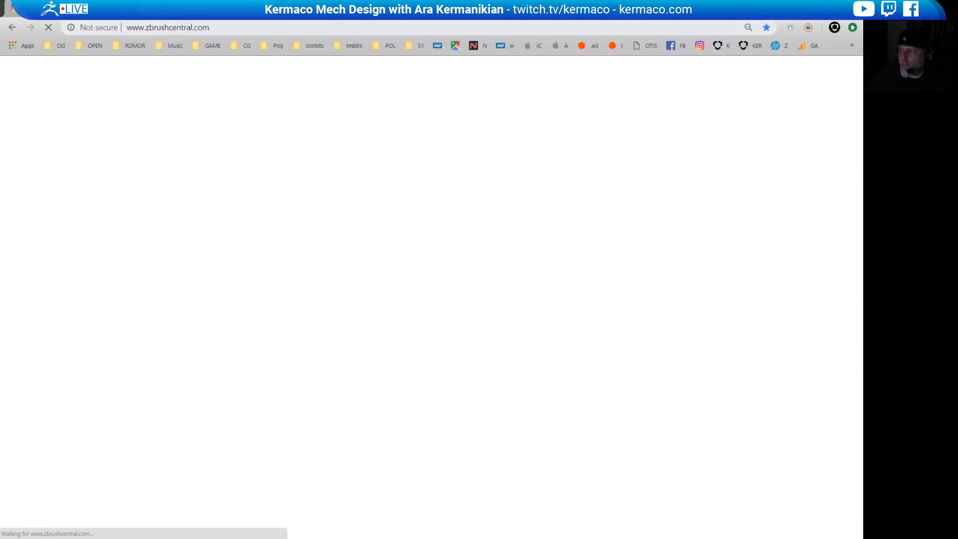
# Step: Open the ZBrush Main Forum on ZBrushCentral and browse its first page of threads down to the page links
pyautogui.scroll(-8, 828, 286)
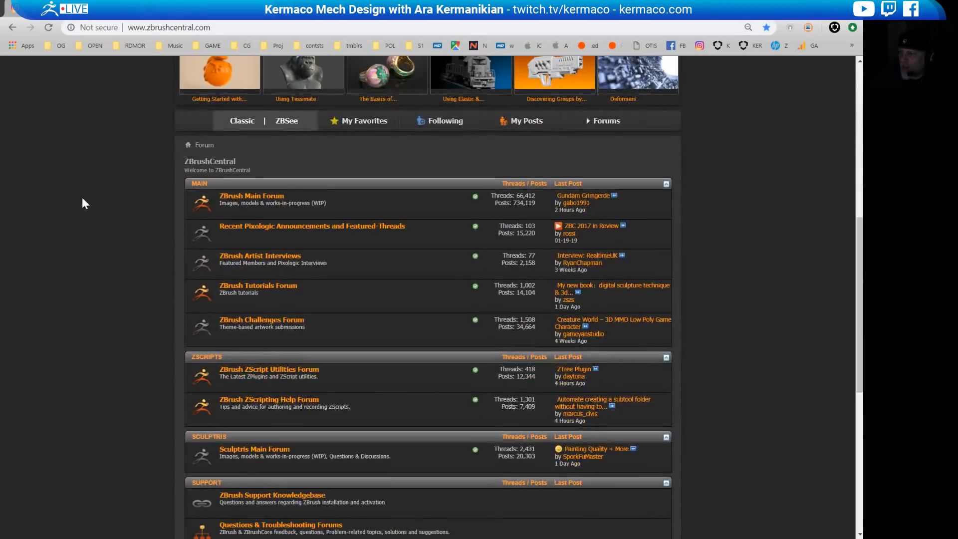
pyautogui.click(251, 196)
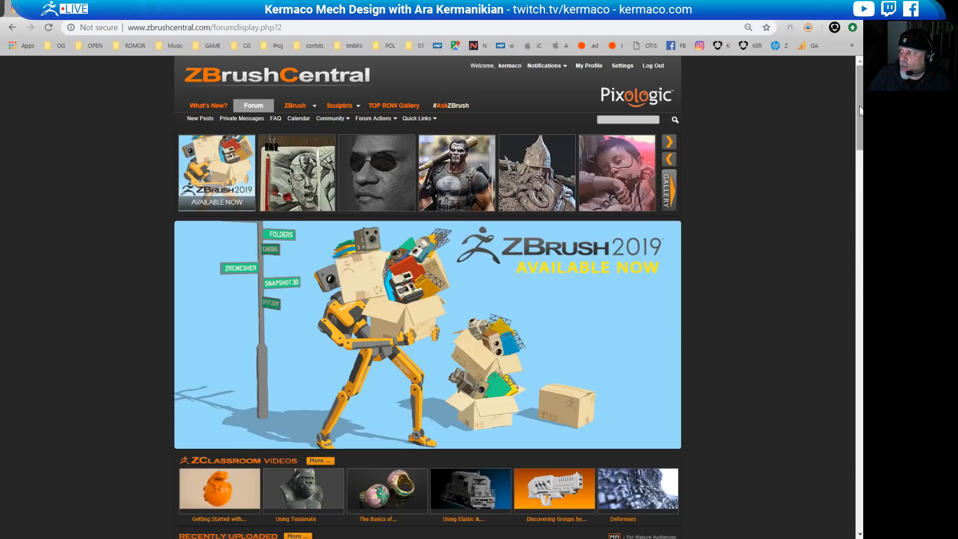
pyautogui.scroll(-10, 846, 138)
pyautogui.scroll(-15, 824, 210)
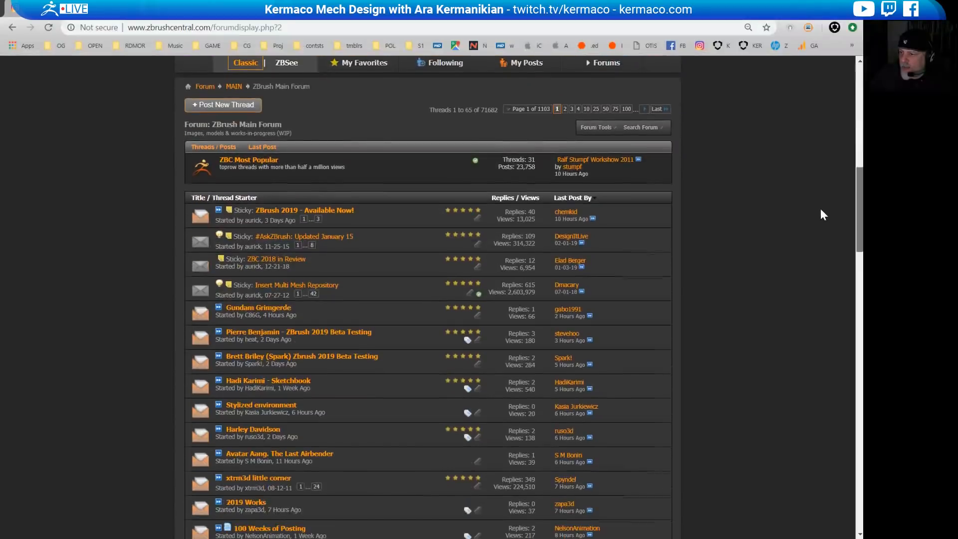
pyautogui.scroll(20, 784, 312)
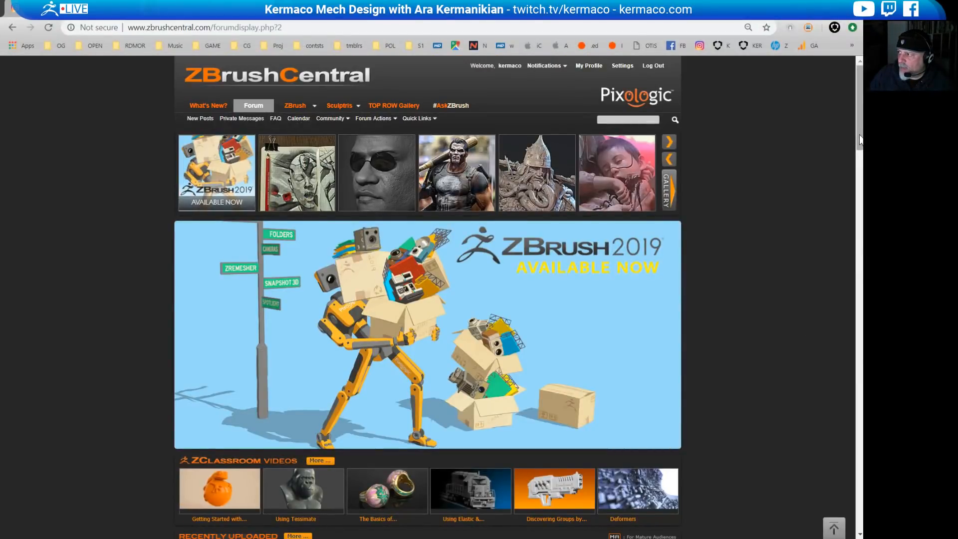
pyautogui.moveTo(861, 134); pyautogui.dragTo(815, 493)
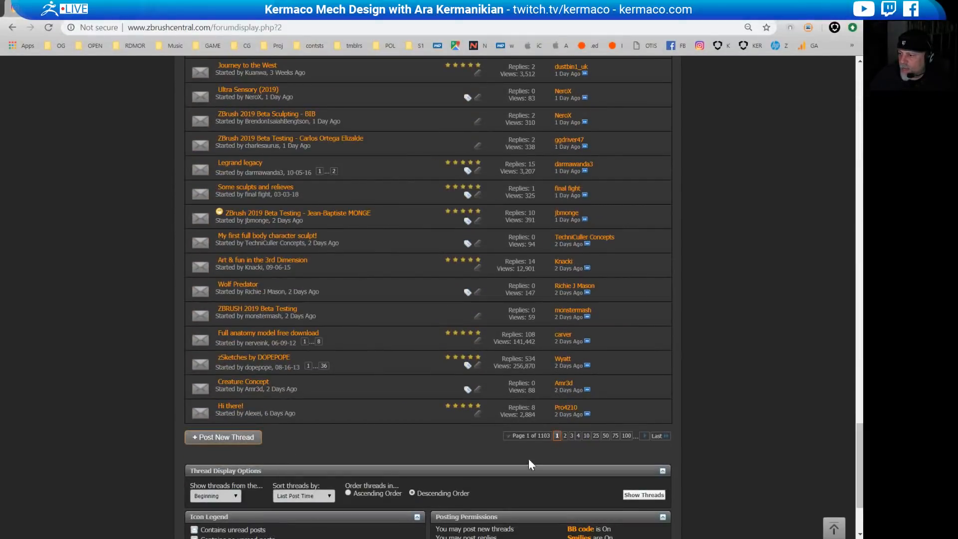
# Step: Go to page 2 of the ZBrush Main Forum and open kermaco's ZBrush 2019 Beta Testing thread
pyautogui.click(564, 439)
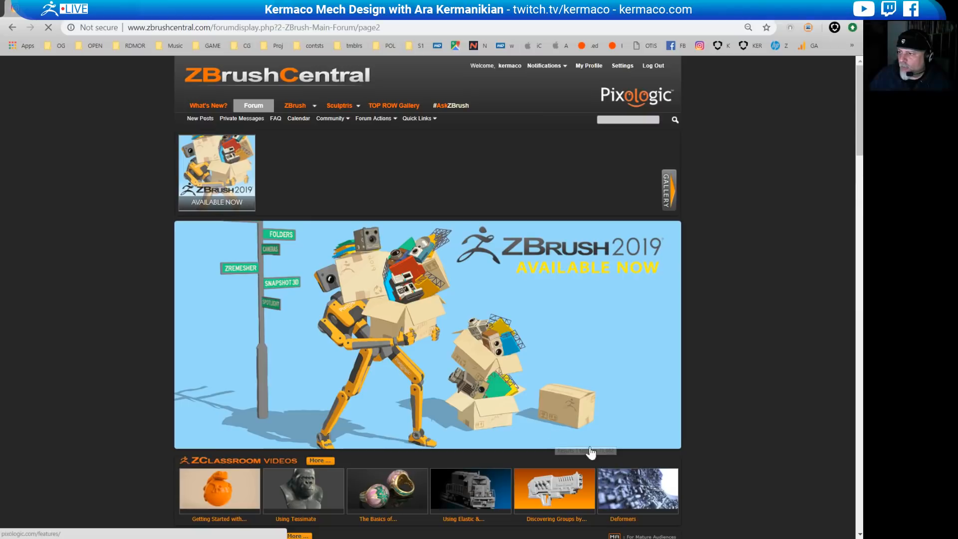
pyautogui.scroll(-3, 621, 353)
pyautogui.scroll(-6, 621, 352)
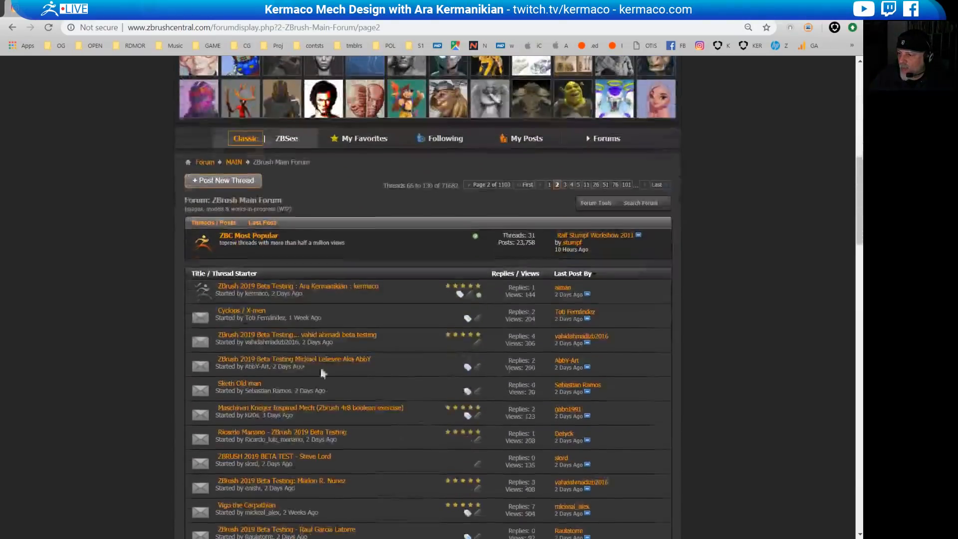
pyautogui.click(329, 289)
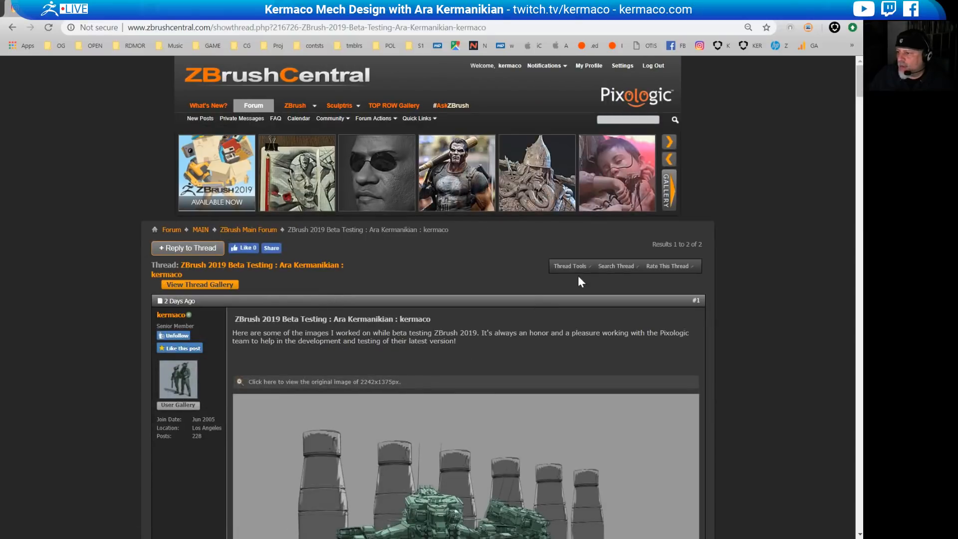
# Step: View the thread's first mech image at its original 2242x1375px size and return it to the small image
pyautogui.scroll(-3, 597, 325)
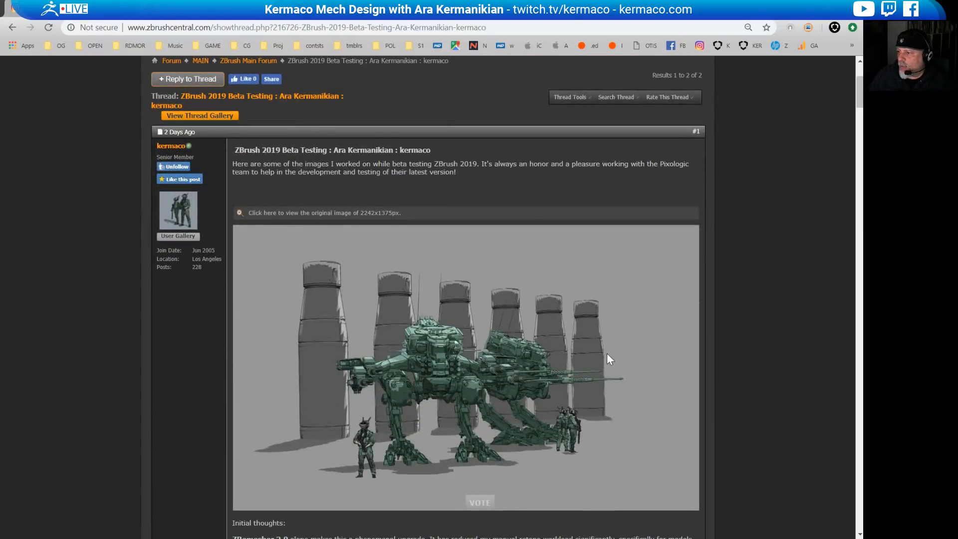
pyautogui.scroll(-1, 607, 358)
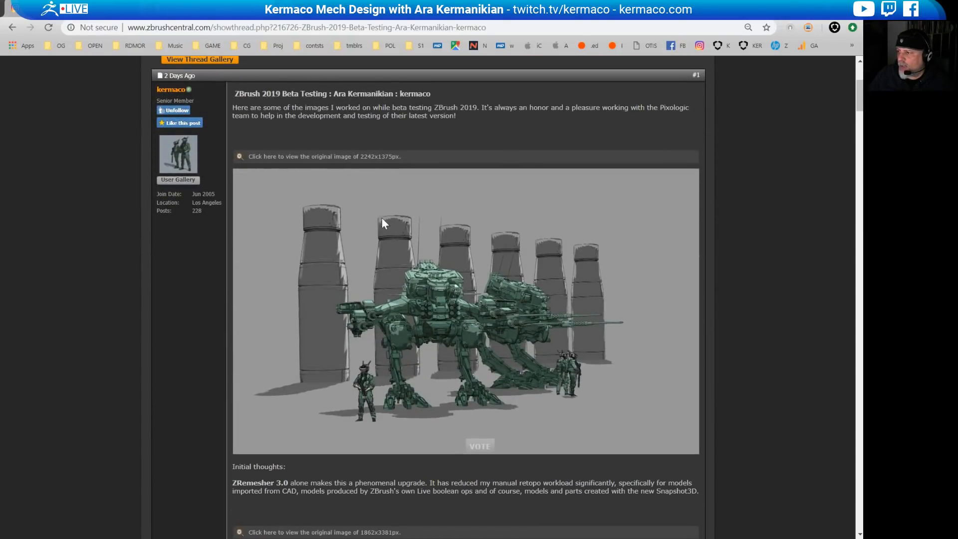
pyautogui.click(368, 157)
pyautogui.scroll(-1, 544, 294)
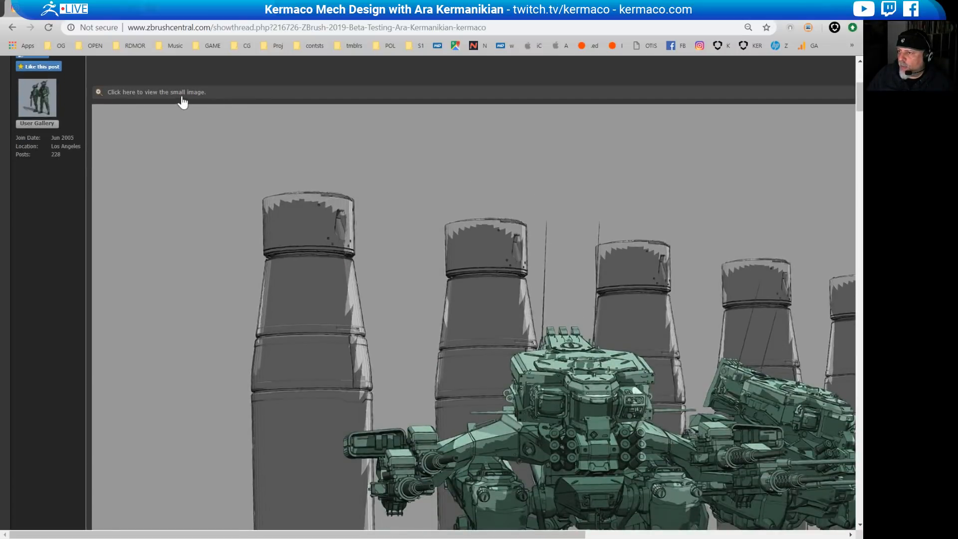
pyautogui.click(183, 101)
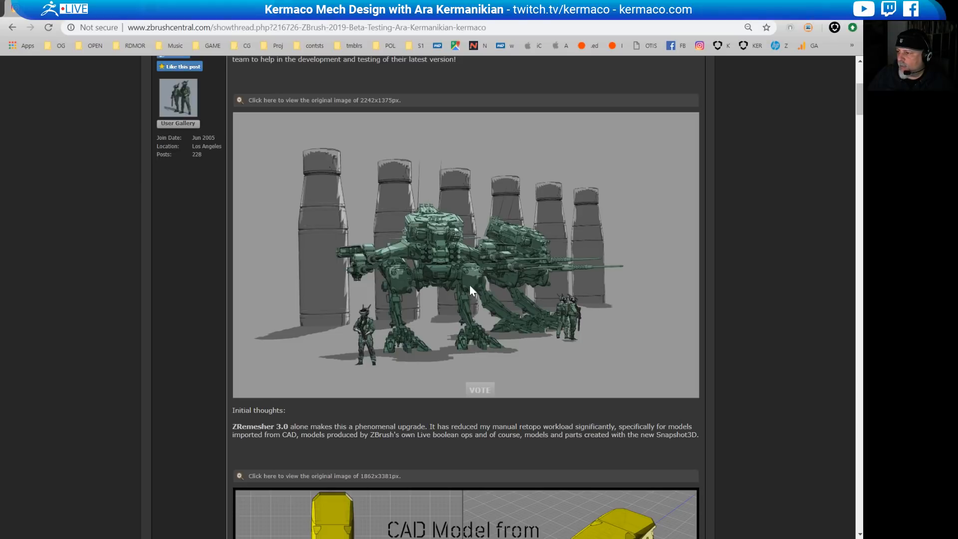
# Step: Read the ZRemesher 3.0 section and examine its workflow images from the MOI 3D CAD model to the Substance Painter render
pyautogui.scroll(-5, 523, 311)
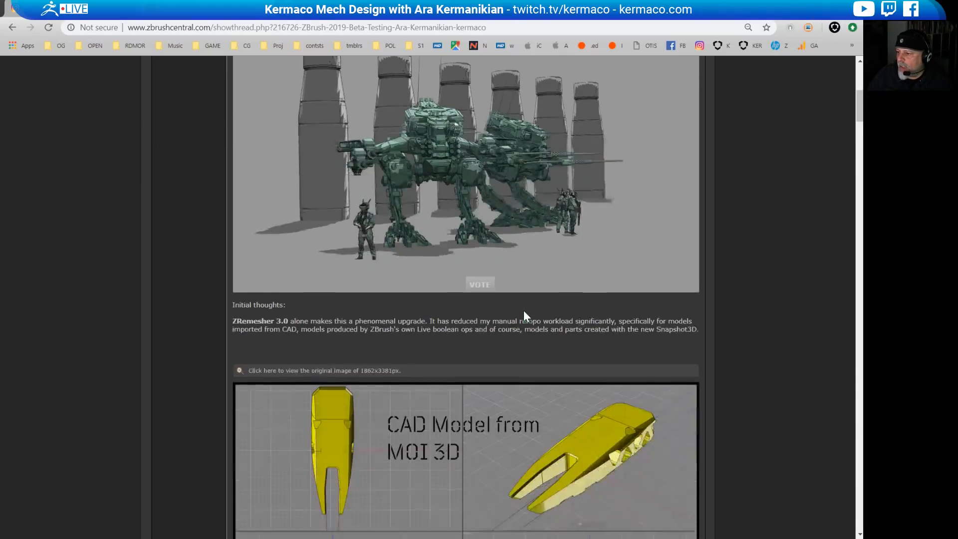
pyautogui.scroll(-2, 524, 313)
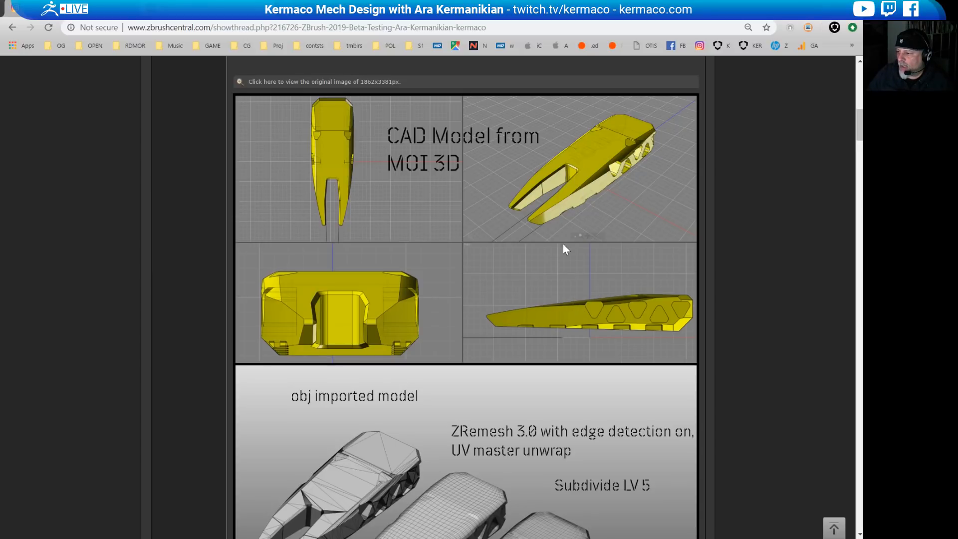
pyautogui.scroll(-3, 564, 246)
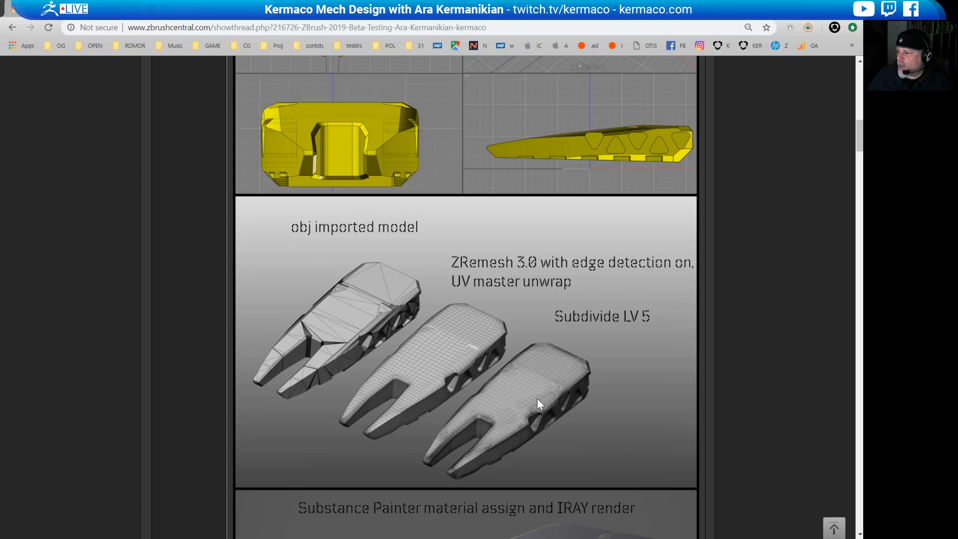
pyautogui.scroll(-6, 537, 398)
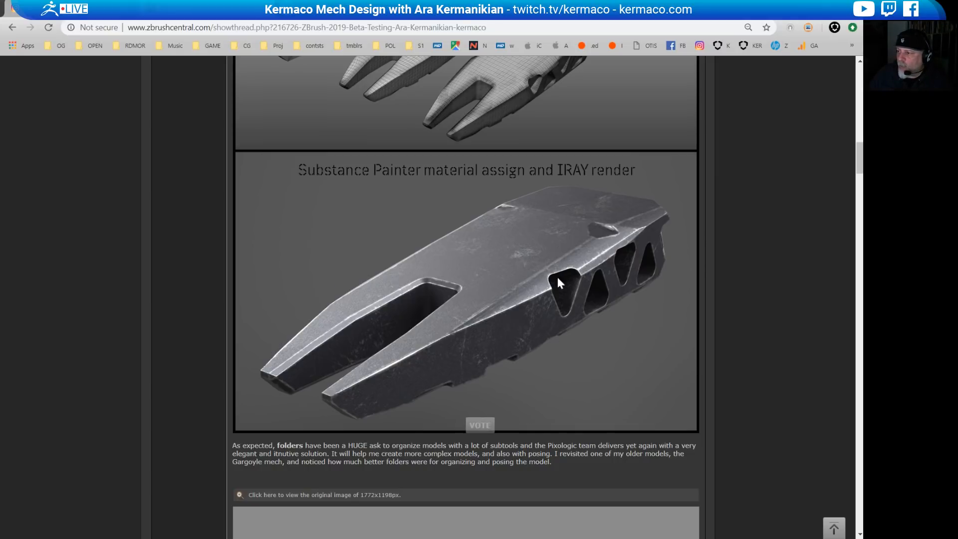
# Step: Review the thread's folders, Snapshot3D and NPR sections, and return to the image of the four spotlight alpha sets
pyautogui.scroll(-8, 556, 285)
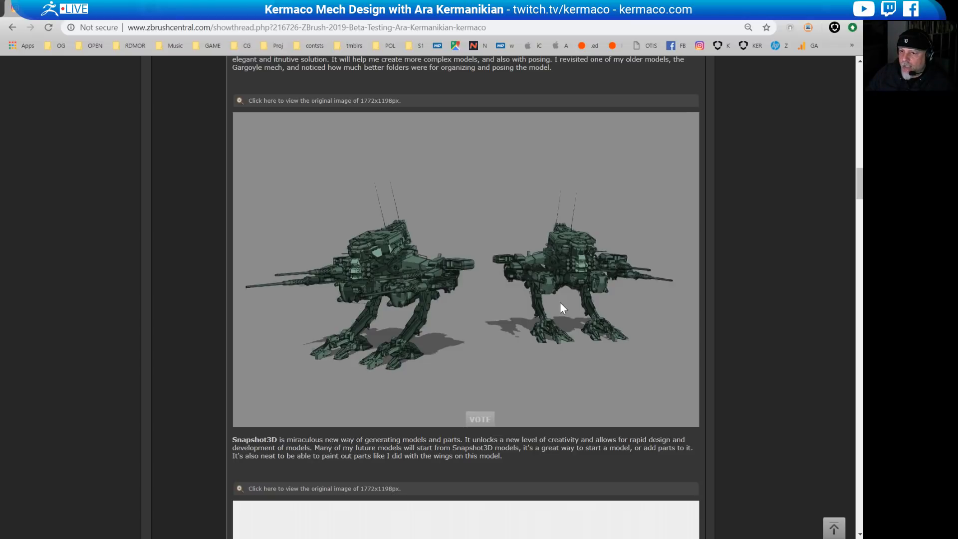
pyautogui.scroll(-7, 560, 301)
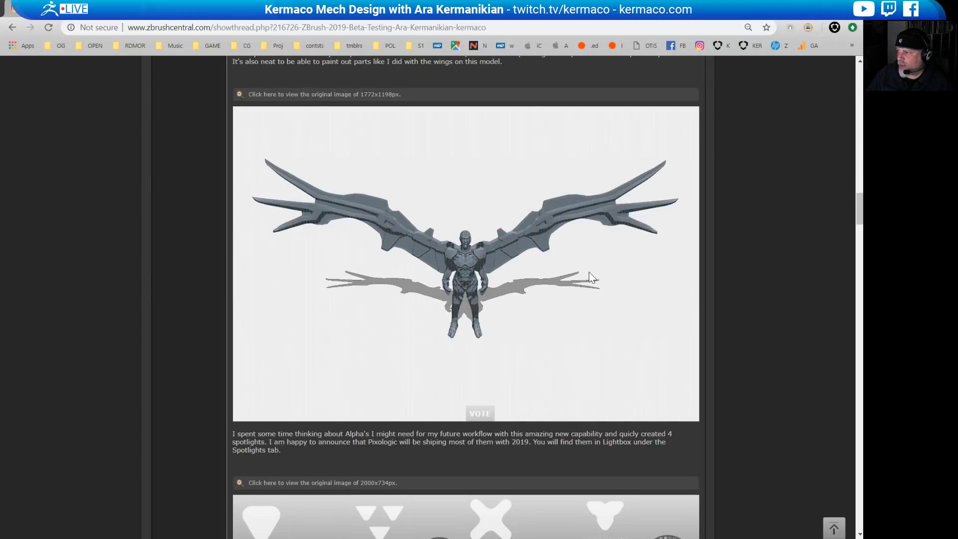
pyautogui.scroll(-6, 589, 276)
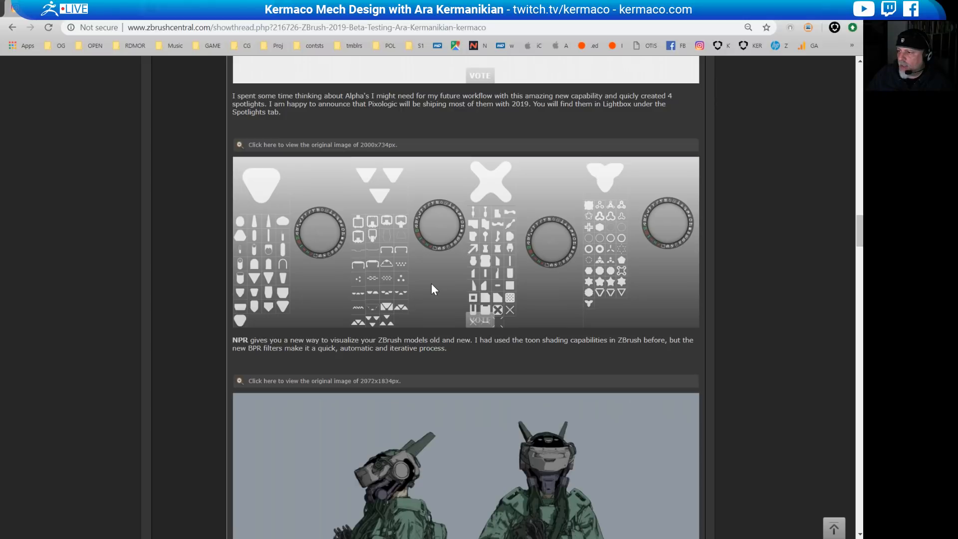
pyautogui.scroll(-5, 418, 290)
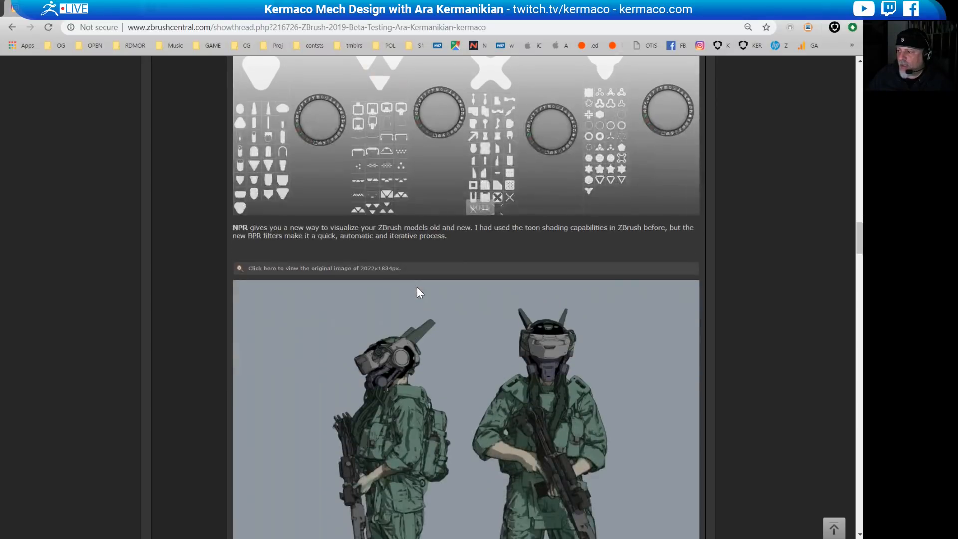
pyautogui.scroll(-1, 417, 288)
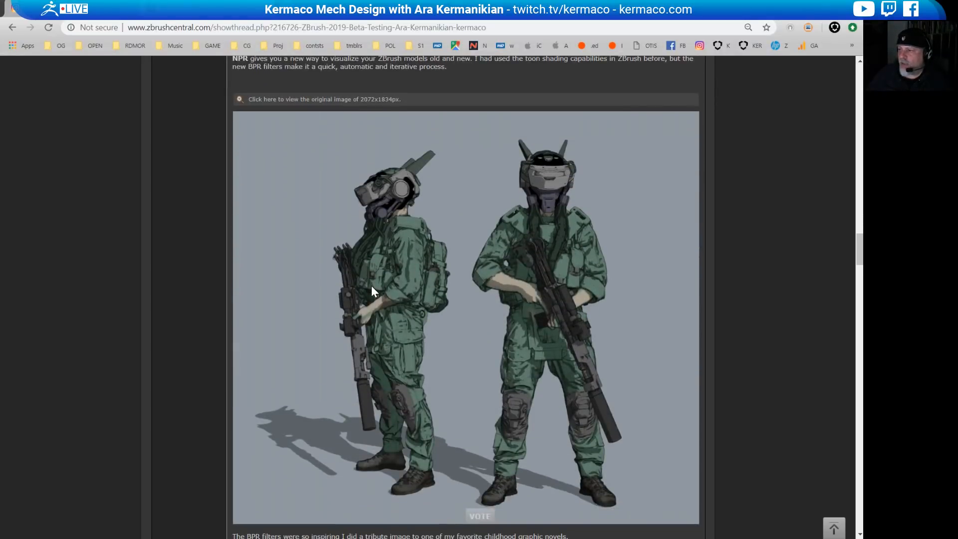
pyautogui.scroll(7, 372, 286)
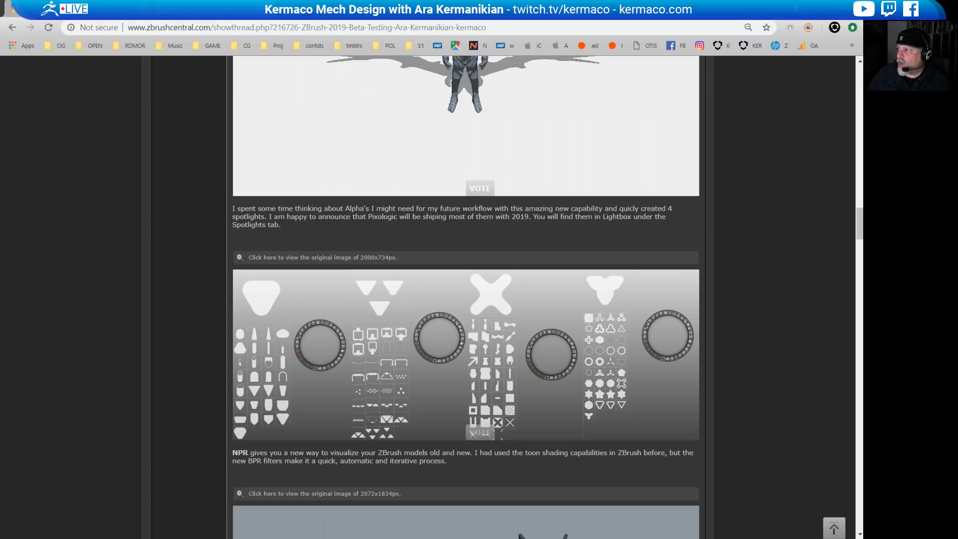
# Step: Switch to ZBrush and load the three-spoke AK_HardSurface spotlight from LightBox's Spotlight folder
pyautogui.hotkey('alt', 'Tab')
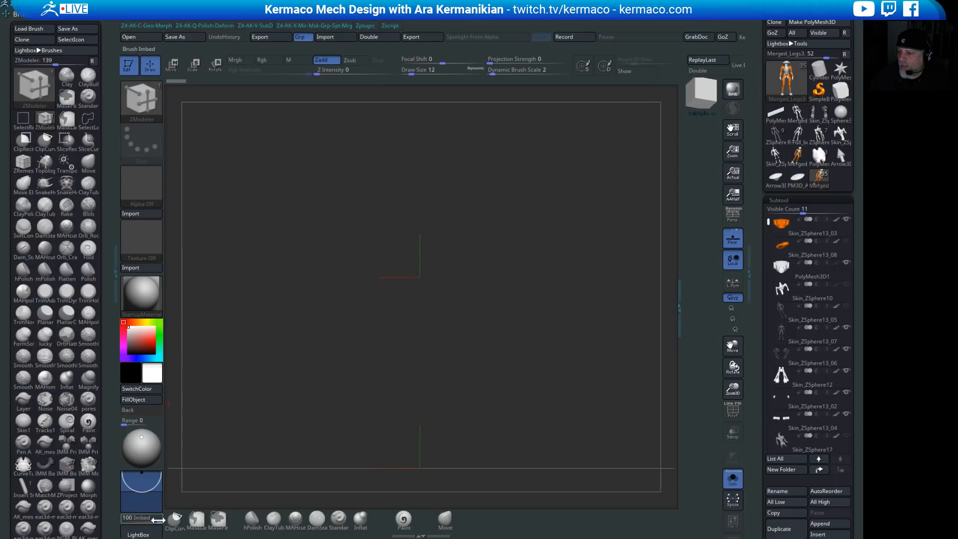
pyautogui.click(138, 534)
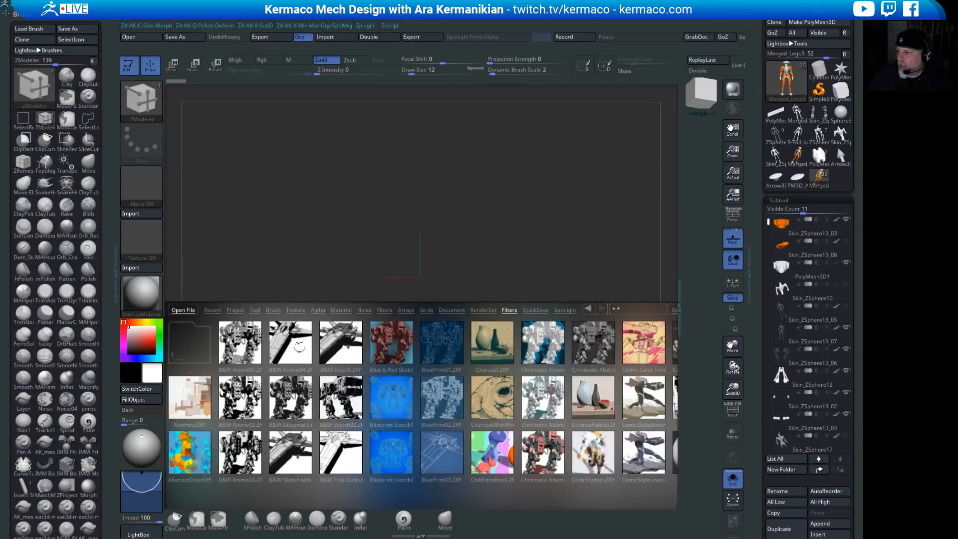
pyautogui.click(566, 310)
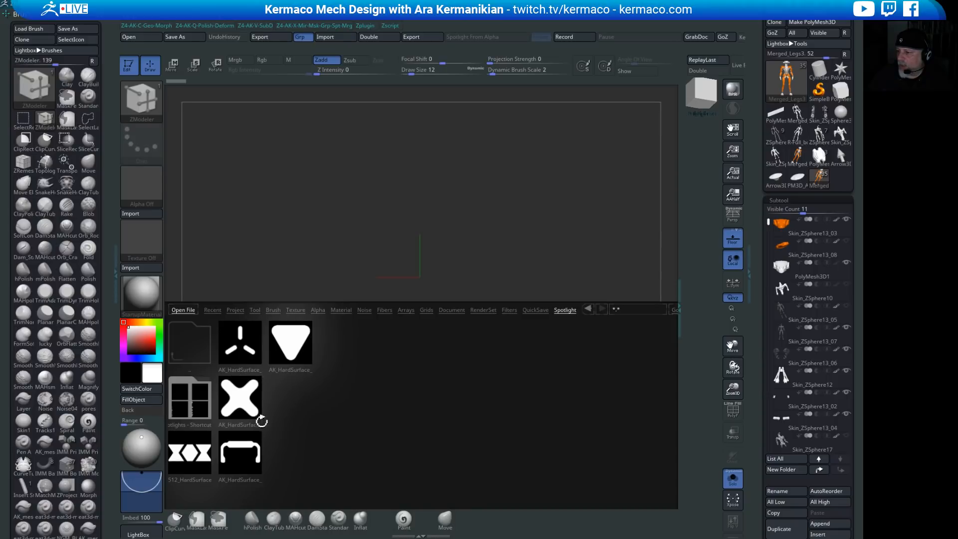
pyautogui.doubleClick(240, 346)
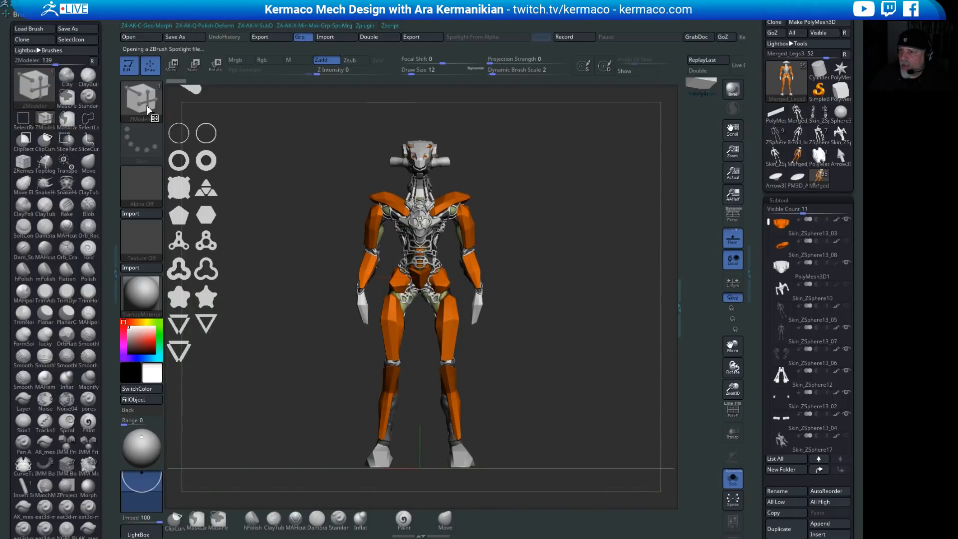
# Step: Collapse the Brush palette and dock the Texture palette in the same tray
pyautogui.click(21, 15)
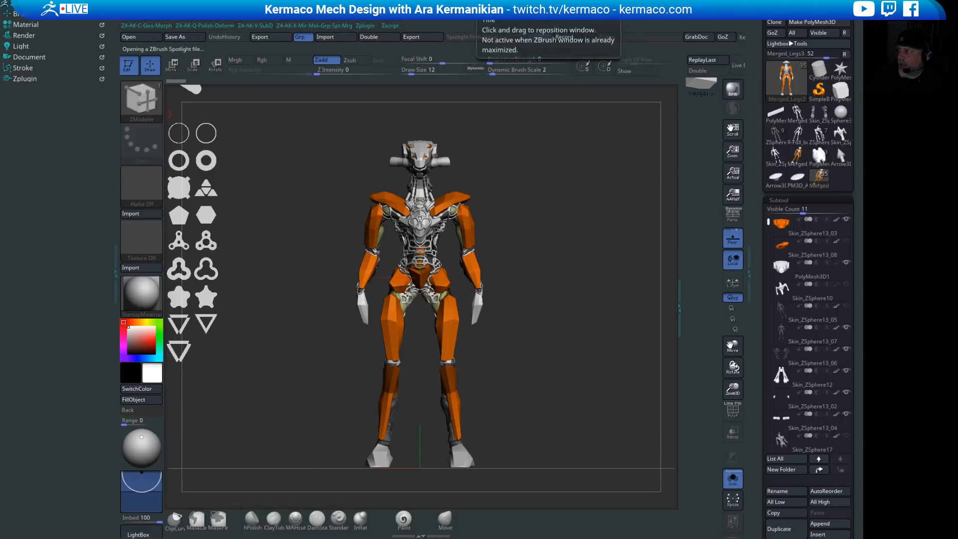
pyautogui.click(548, 24)
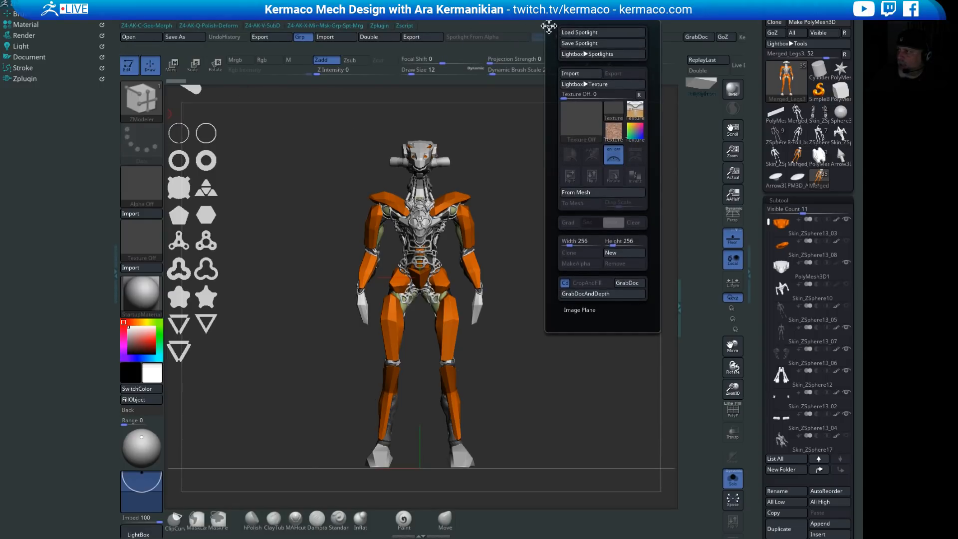
pyautogui.moveTo(549, 27); pyautogui.dragTo(43, 114)
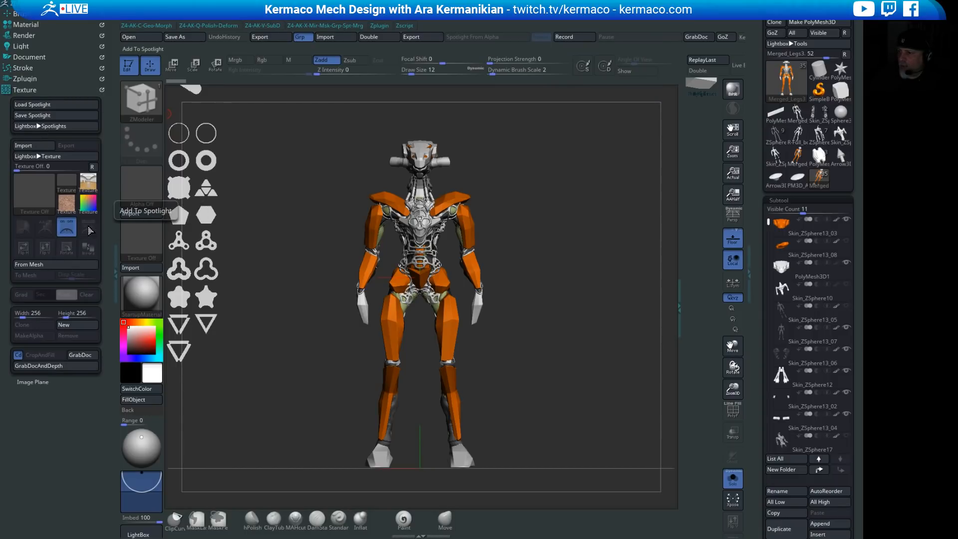
# Step: Toggle the Spotlight display off and back on to check the loaded alpha shapes
pyautogui.click(67, 227)
pyautogui.click(67, 228)
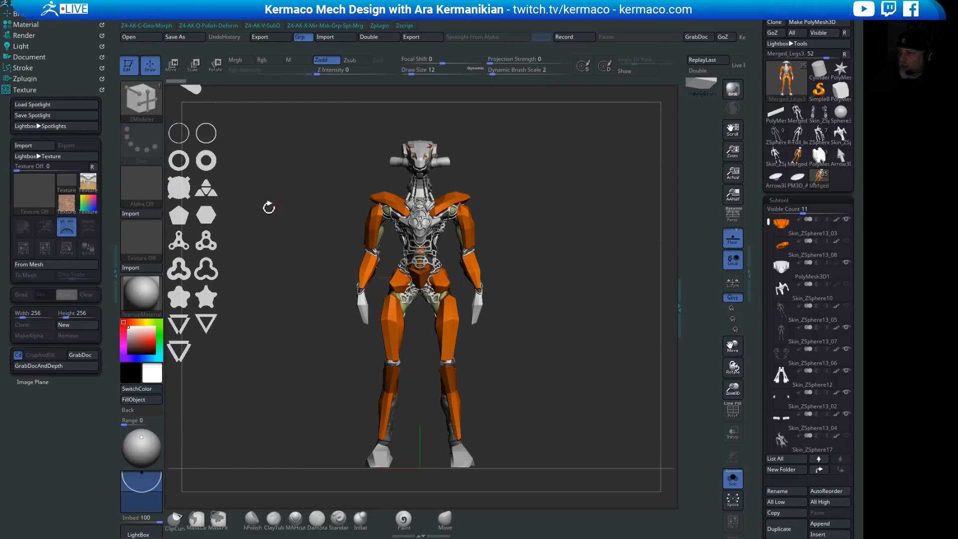
pyautogui.click(69, 231)
pyautogui.click(69, 230)
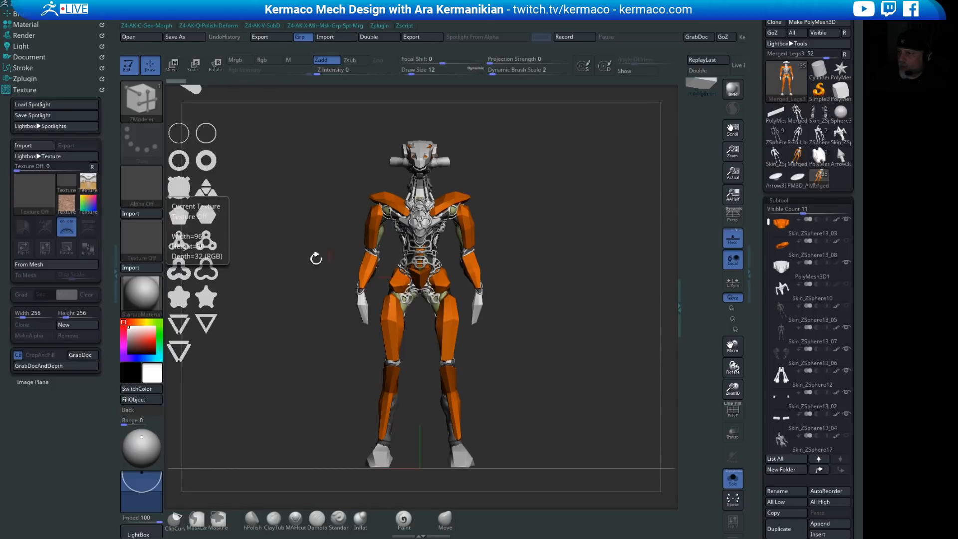
# Step: Shrink and tilt the mech beside the alpha shapes, turn off Spotlight, and return the mech to a straight front view
pyautogui.keyDown('alt'); pyautogui.moveTo(321, 259); pyautogui.dragTo(279, 257); pyautogui.keyUp('alt')
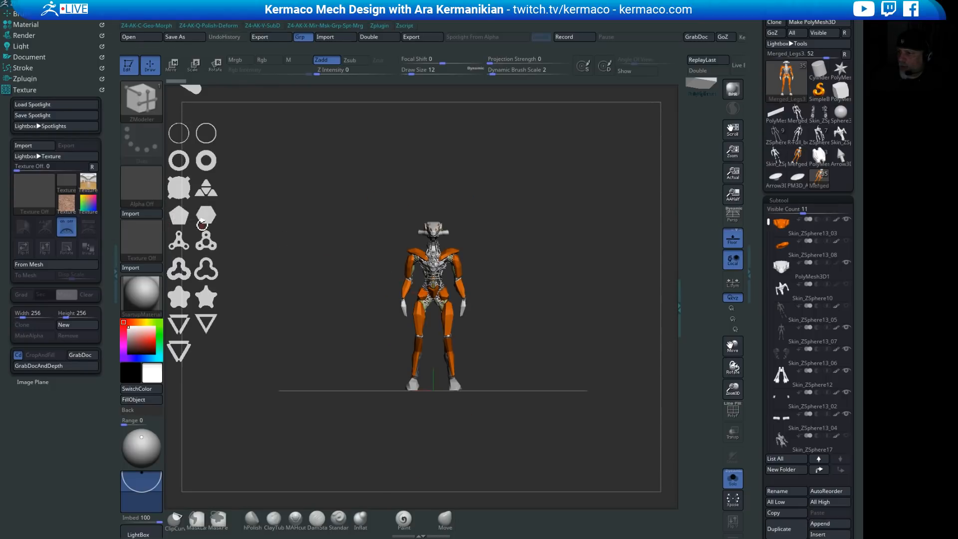
pyautogui.moveTo(206, 216); pyautogui.dragTo(212, 216)
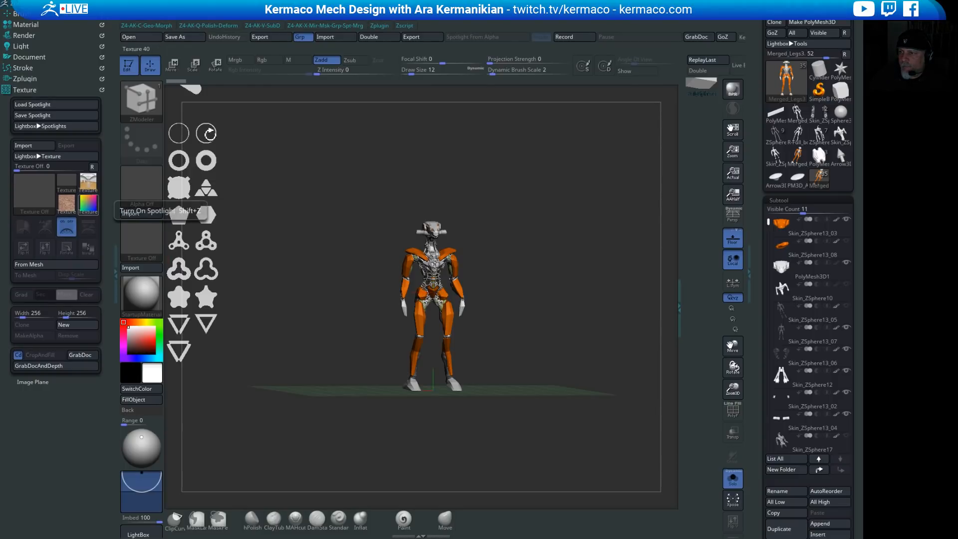
pyautogui.moveTo(187, 90); pyautogui.dragTo(212, 106)
pyautogui.moveTo(276, 205); pyautogui.dragTo(235, 198)
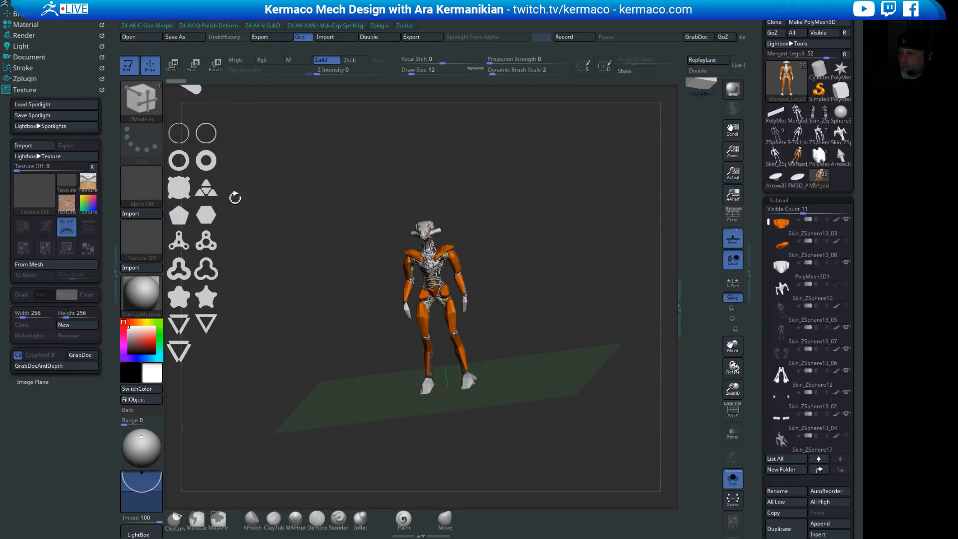
pyautogui.click(76, 227)
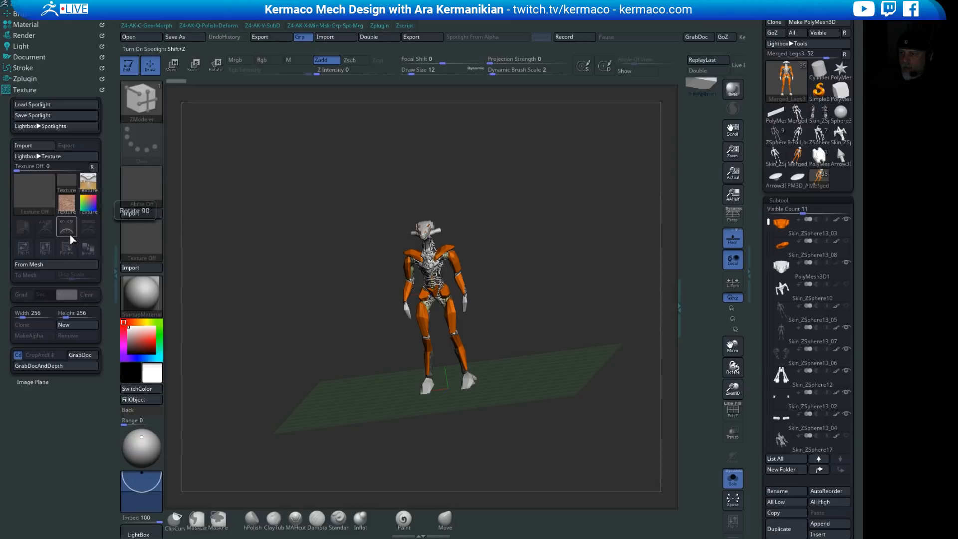
pyautogui.keyDown('shift'); pyautogui.moveTo(266, 218); pyautogui.dragTo(284, 229); pyautogui.keyUp('shift')
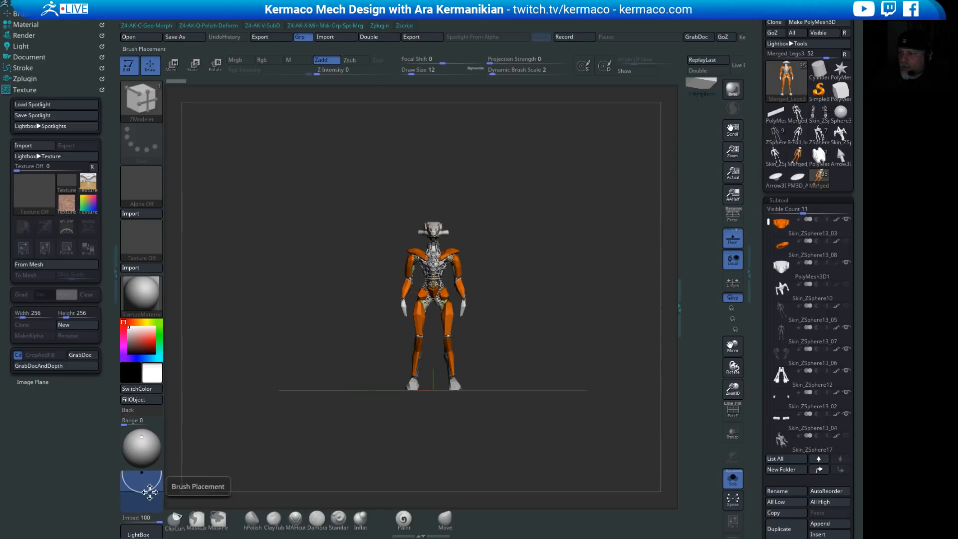
# Step: Load the X-shaped AK_HardSurface spotlight from LightBox and toggle its display off and back on
pyautogui.click(139, 534)
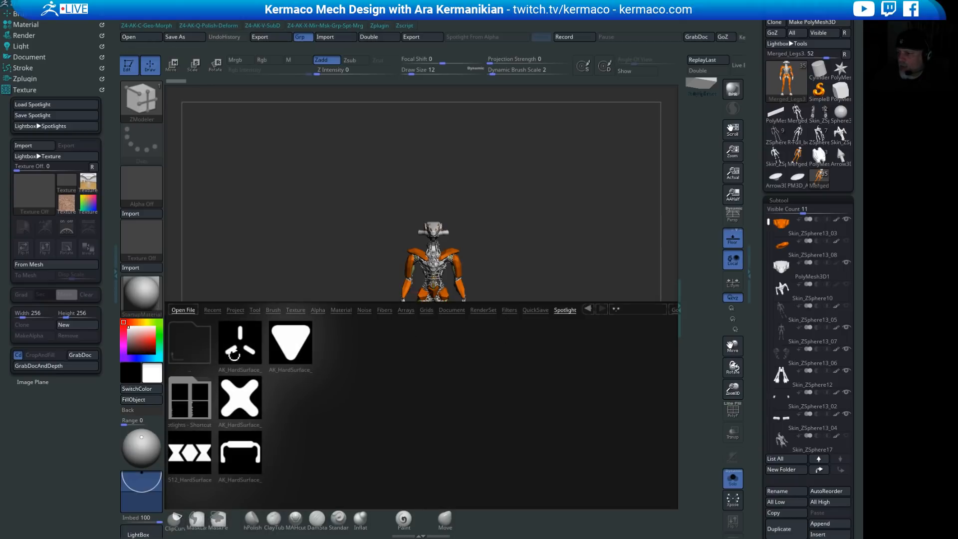
pyautogui.doubleClick(240, 345)
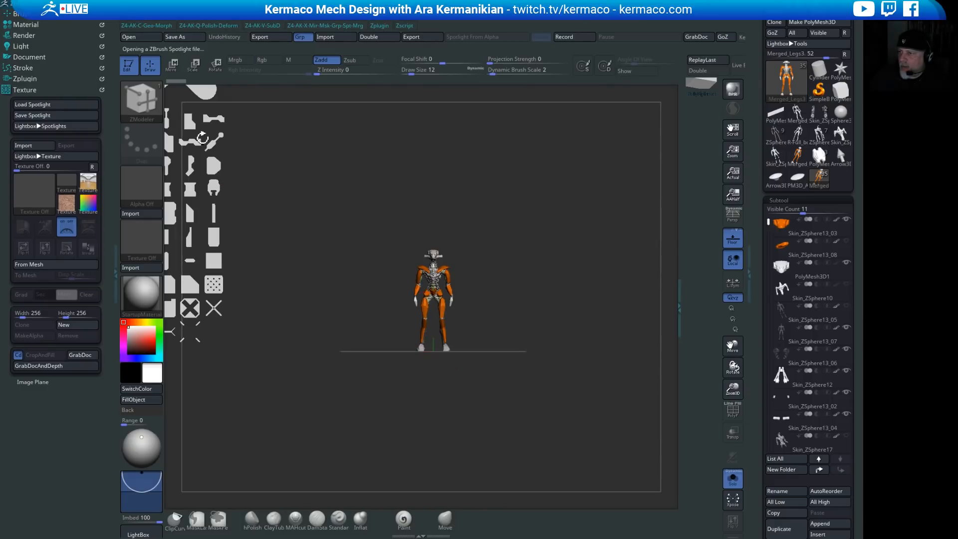
pyautogui.click(66, 231)
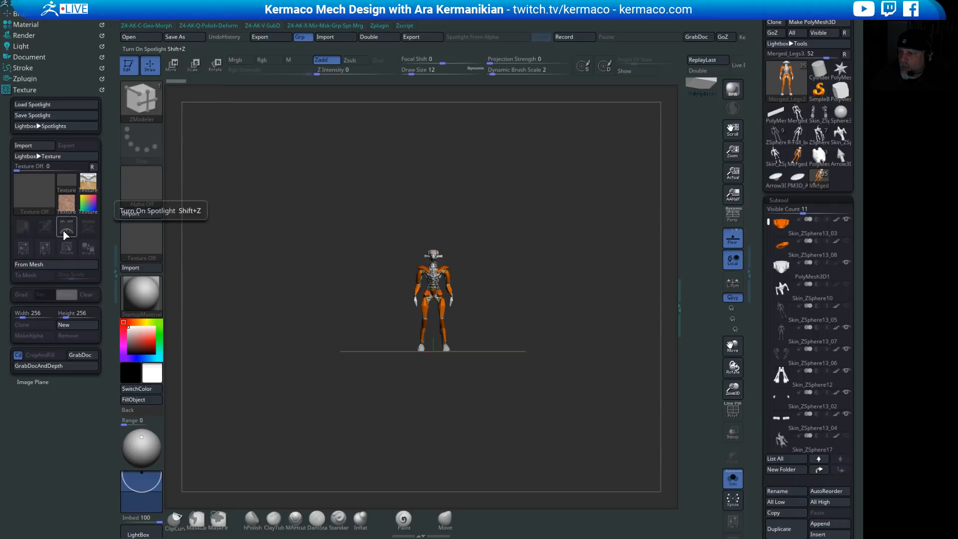
pyautogui.click(66, 231)
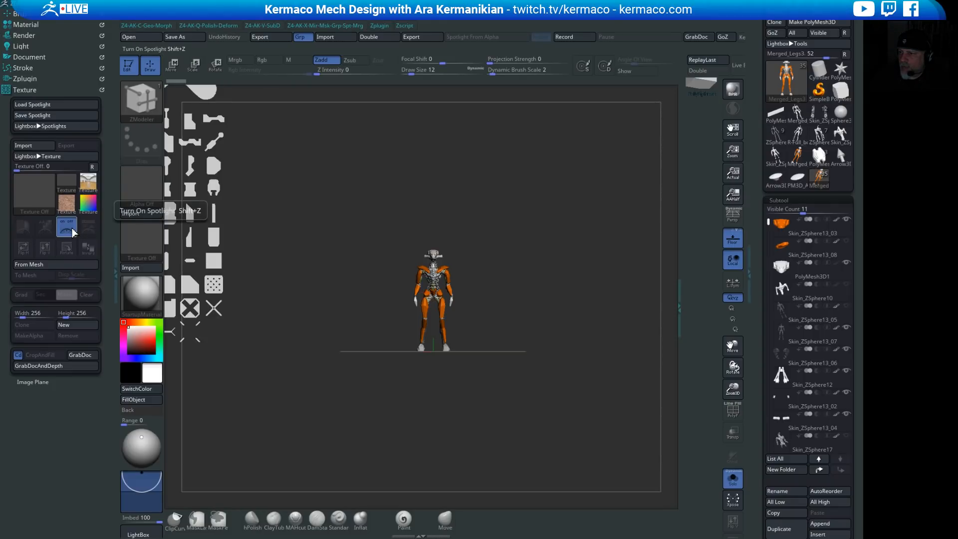
# Step: Turn off the Spotlight display and take the ZBrush window out of full screen to move it
pyautogui.click(72, 231)
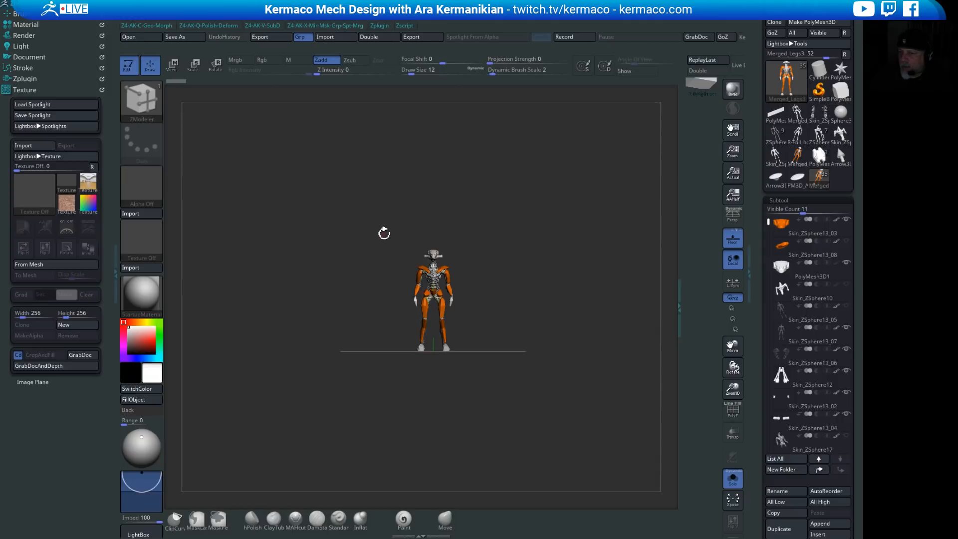
pyautogui.click(844, 6)
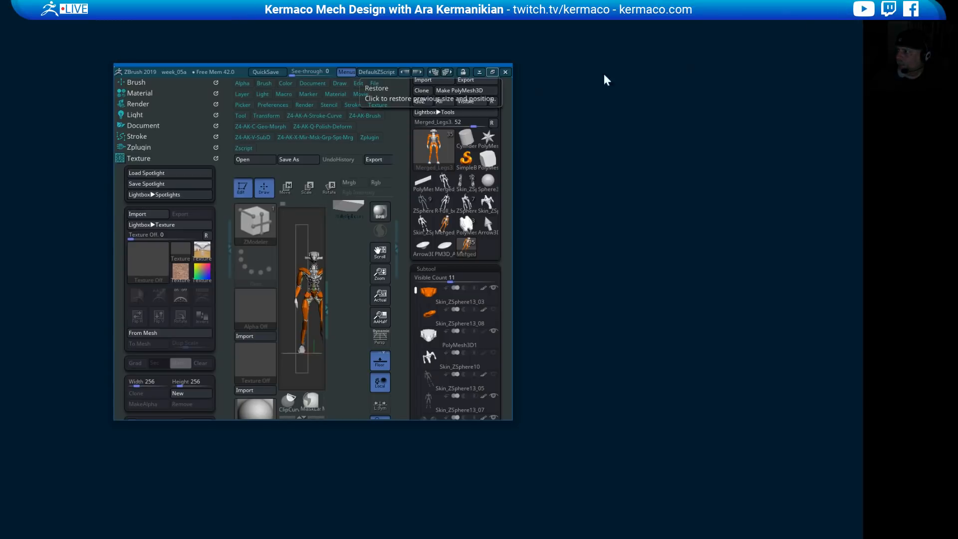
pyautogui.moveTo(199, 72); pyautogui.dragTo(0, 242)
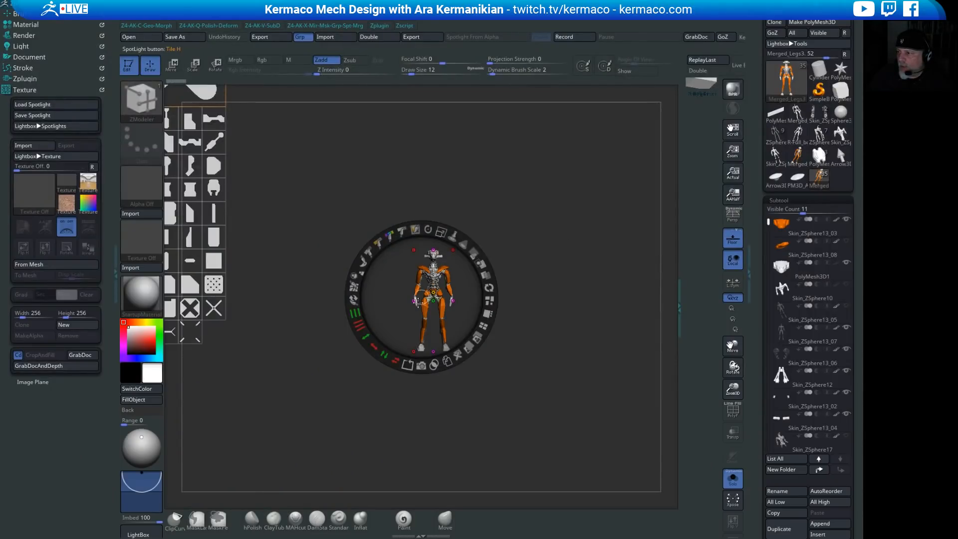
# Step: Move the whole Spotlight alpha sheet fully into the canvas beside the mech and set the dial down on empty canvas
pyautogui.moveTo(420, 300)
pyautogui.mouseDown()
pyautogui.moveTo(353, 274)
pyautogui.moveTo(312, 231)
pyautogui.moveTo(332, 220)
pyautogui.moveTo(302, 226)
pyautogui.moveTo(306, 212)
pyautogui.moveTo(379, 232)
pyautogui.moveTo(436, 372)
pyautogui.moveTo(397, 325)
pyautogui.mouseUp()
pyautogui.moveTo(428, 233)
pyautogui.keyDown('shift'); pyautogui.mouseDown()
pyautogui.moveTo(396, 319)
pyautogui.moveTo(382, 329)
pyautogui.mouseUp(); pyautogui.keyUp('shift')
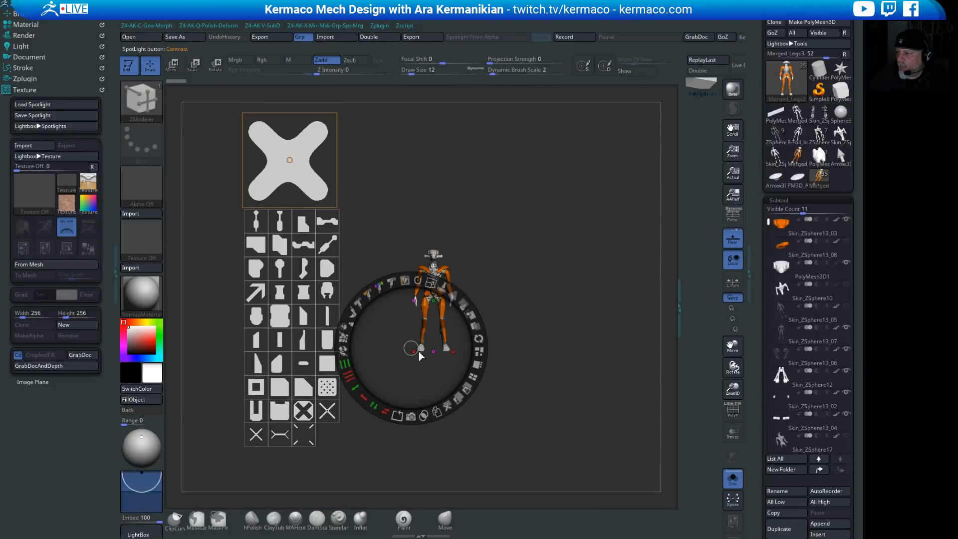
pyautogui.moveTo(412, 348); pyautogui.dragTo(546, 243)
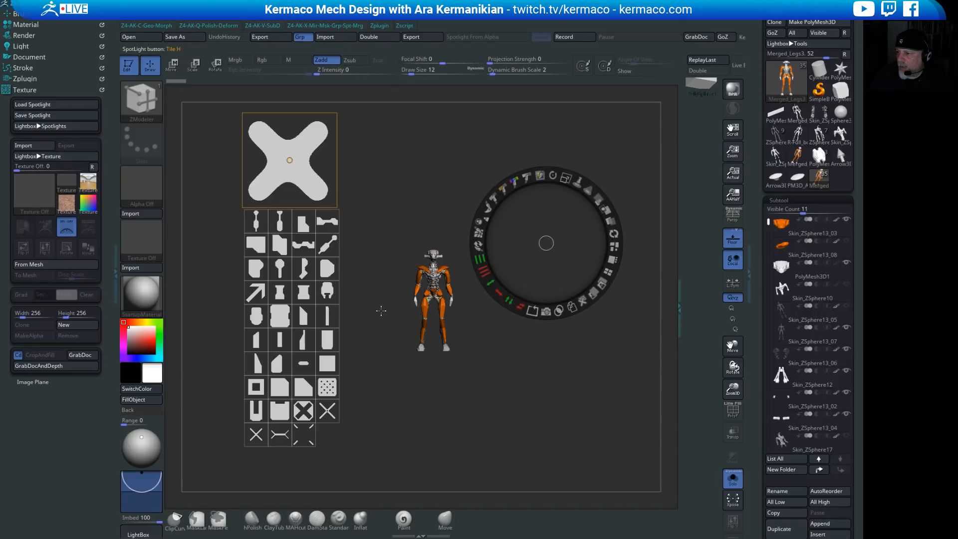
# Step: Move the octagonal X cut-out alpha onto empty canvas, enlarge it, and turn it into a mesh subtool with Snapshot3D
pyautogui.click(303, 400)
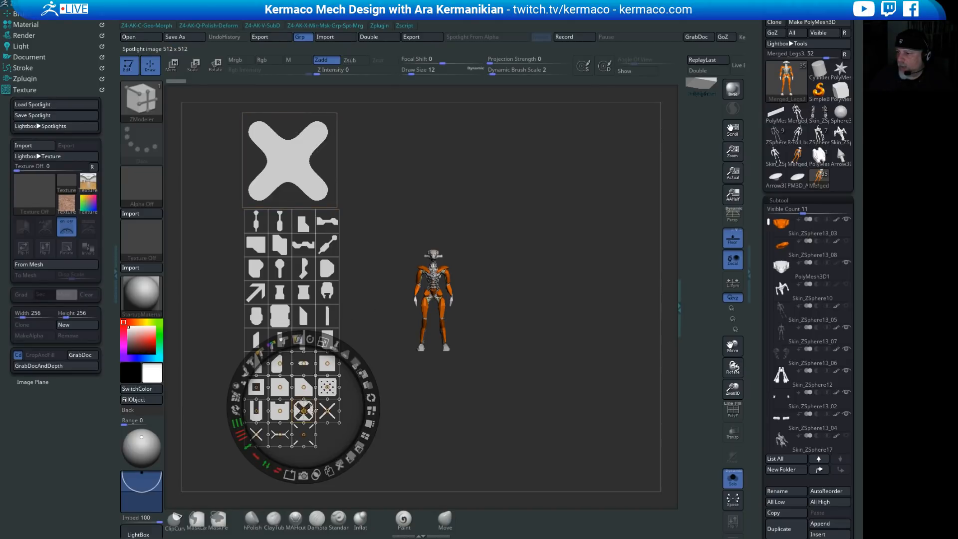
pyautogui.moveTo(304, 414); pyautogui.dragTo(511, 178)
pyautogui.moveTo(529, 109); pyautogui.dragTo(573, 199)
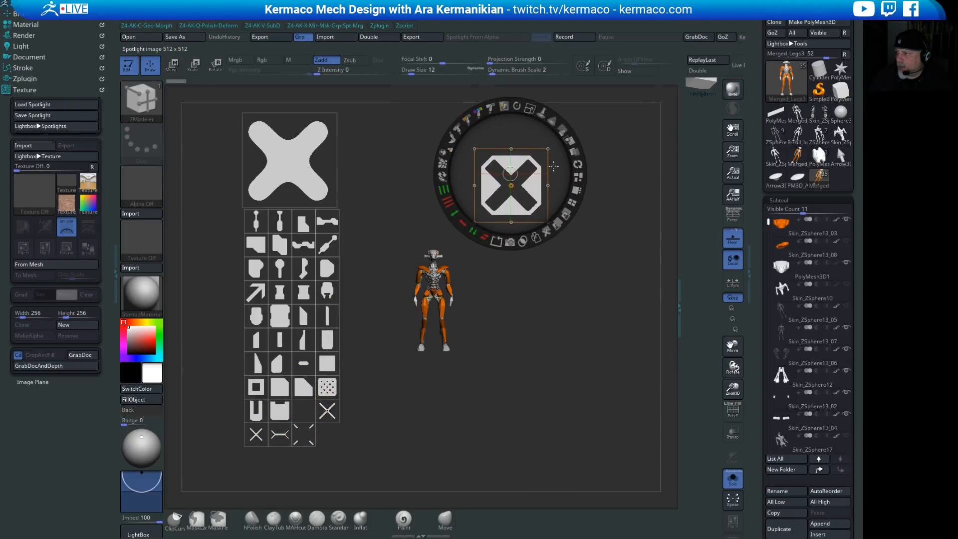
pyautogui.moveTo(553, 166); pyautogui.dragTo(566, 223)
pyautogui.click(522, 299)
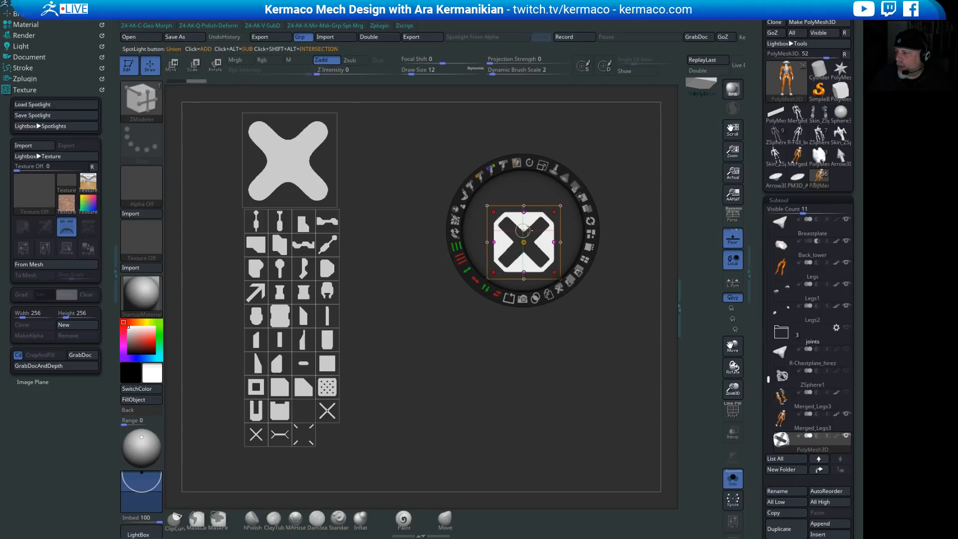
pyautogui.moveTo(812, 445)
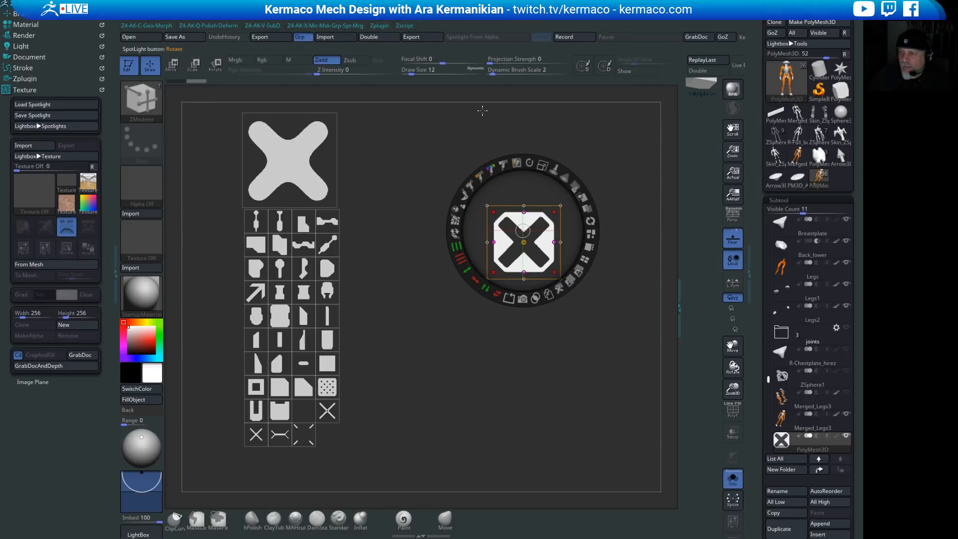
pyautogui.hotkey('ctrl', 'x')
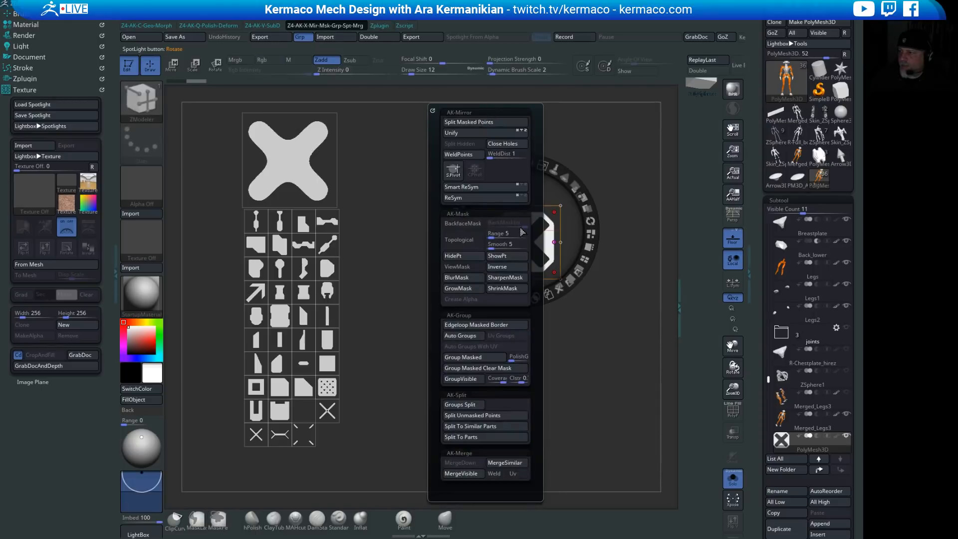
pyautogui.click(580, 186)
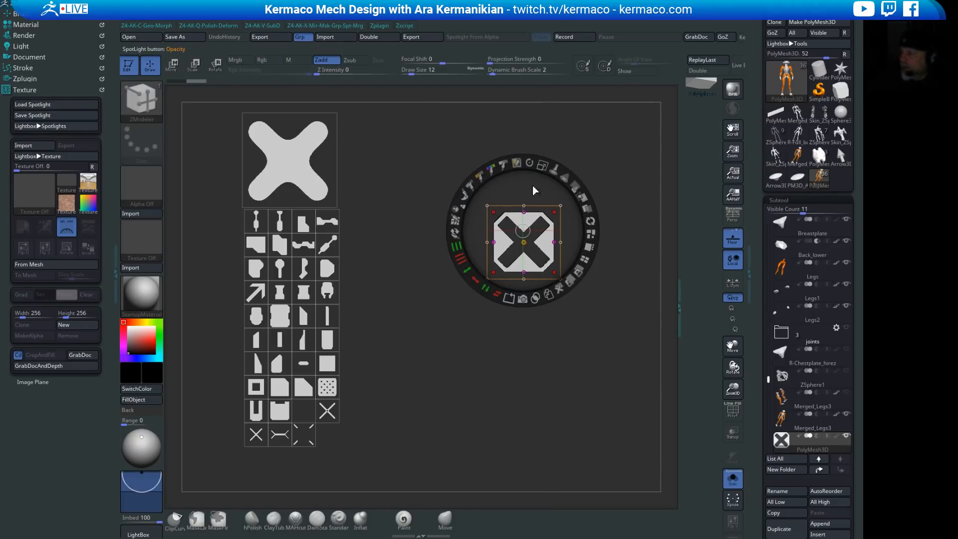
pyautogui.click(543, 170)
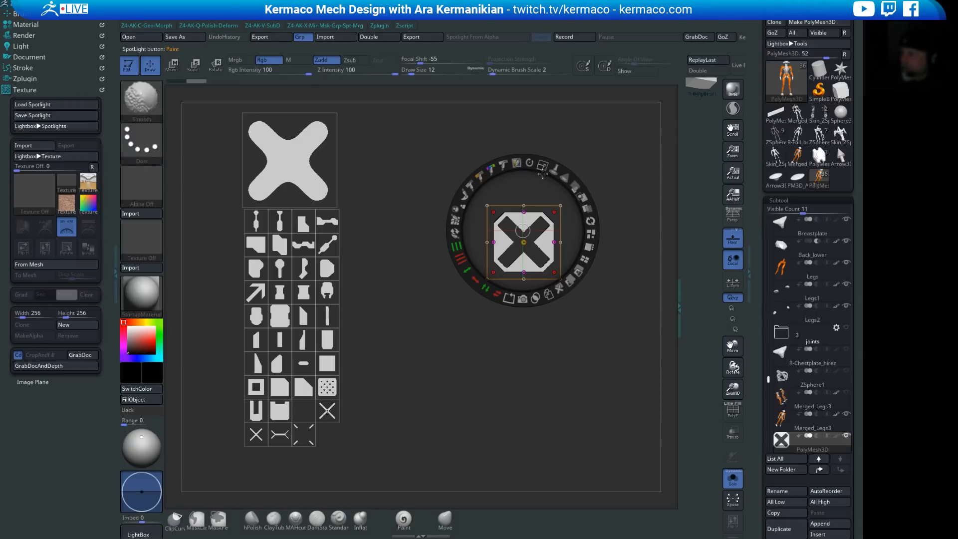
pyautogui.hotkey('ctrl', 'c')
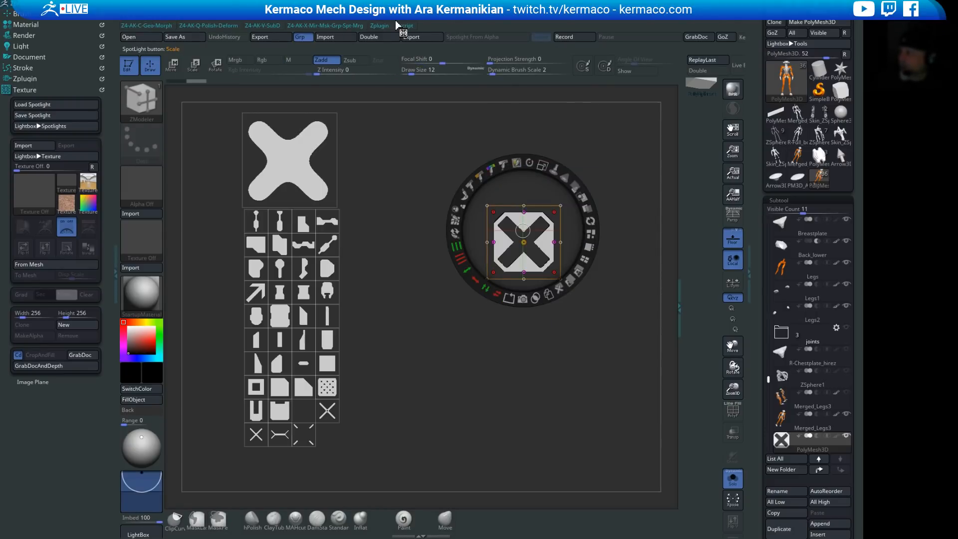
pyautogui.hotkey('ctrl', 'a')
# Step: Move the octagonal X alpha off the new mesh and back over the alpha sheet
pyautogui.click(523, 235)
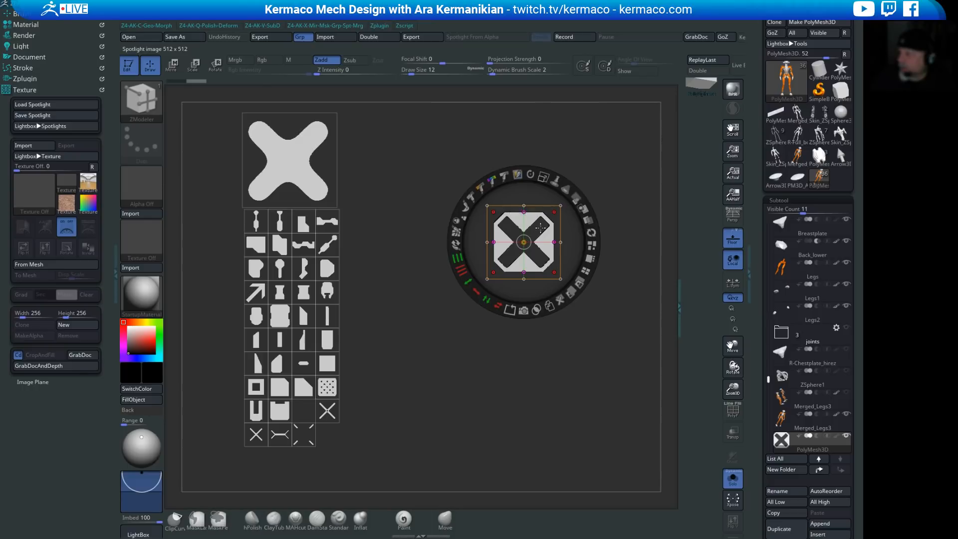
pyautogui.moveTo(540, 228); pyautogui.dragTo(356, 242)
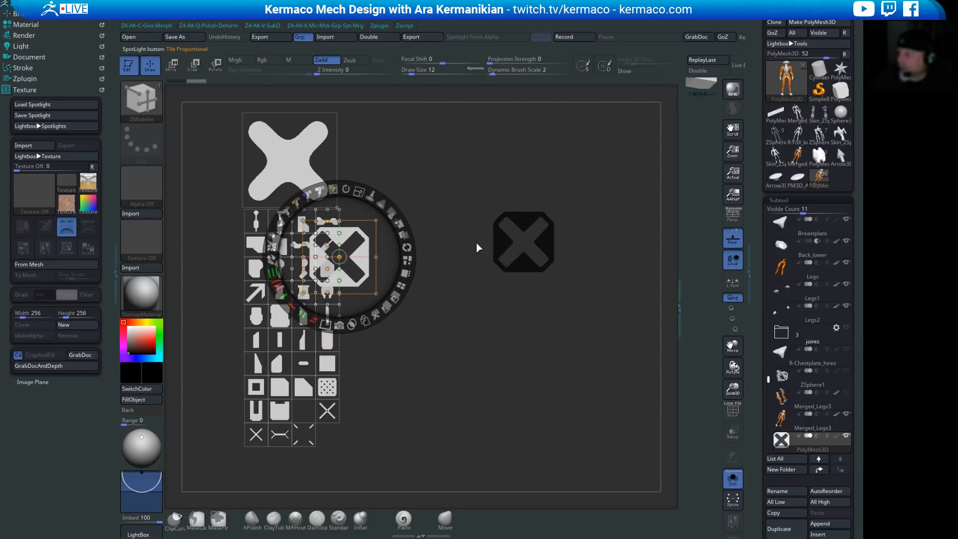
pyautogui.click(398, 225)
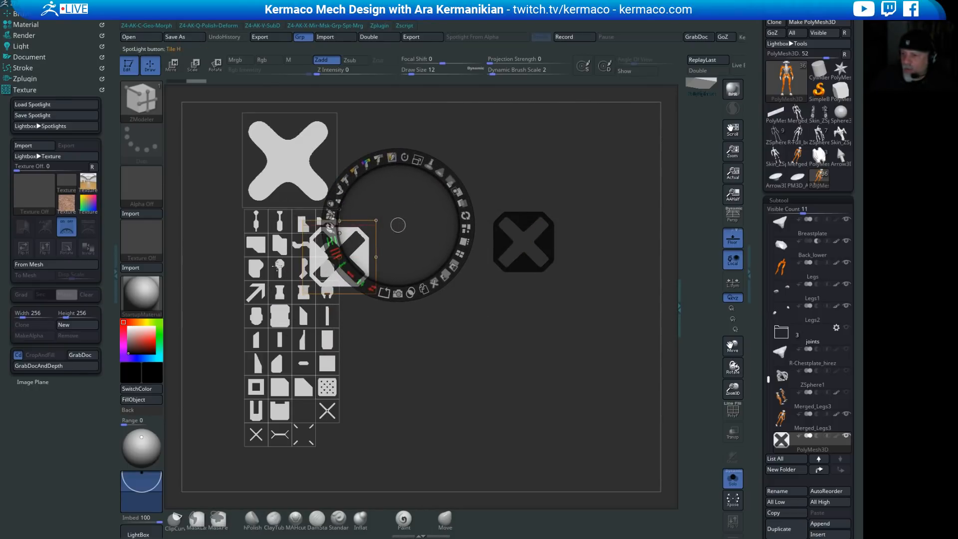
# Step: Switch the active brush from ZModeler to Move
pyautogui.click(223, 21)
pyautogui.moveTo(299, 21)
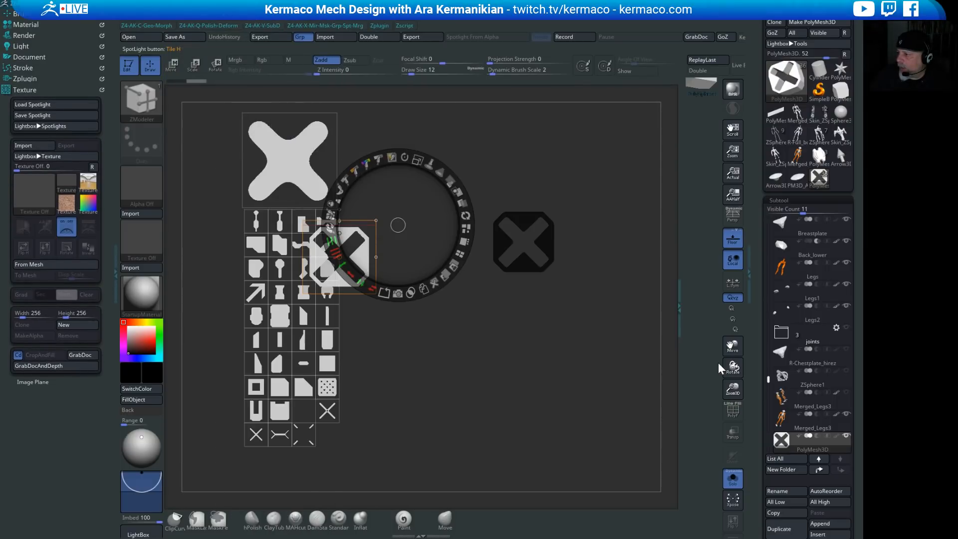
pyautogui.press('ctrl')
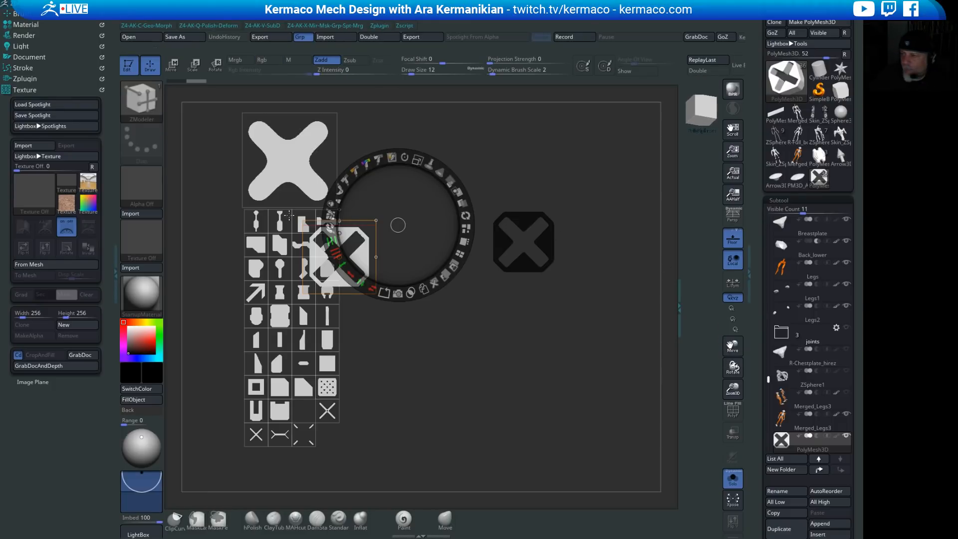
pyautogui.press('b')
pyautogui.press('m')
pyautogui.press('v')
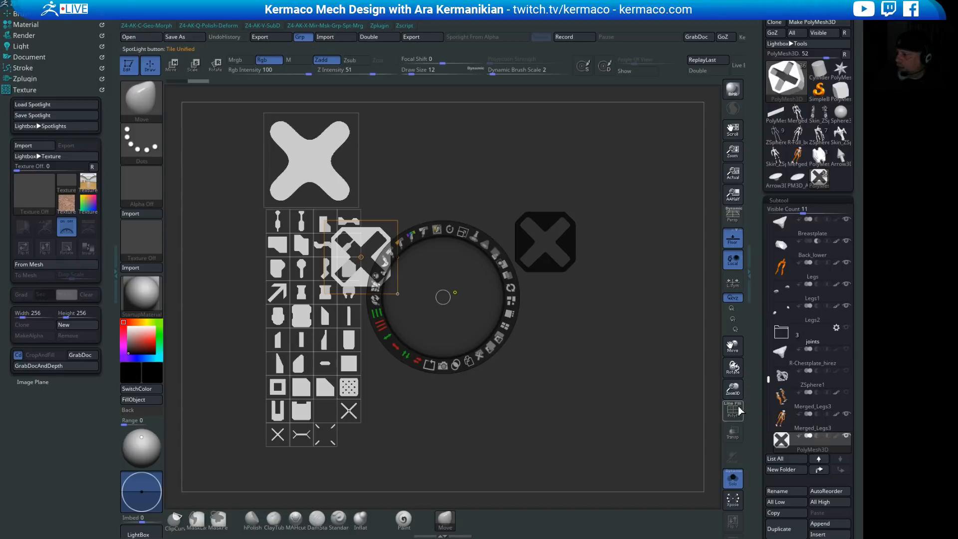
# Step: Turn off Spotlight edit mode while keeping the alpha shapes displayed on the canvas
pyautogui.scroll(-1, 757, 408)
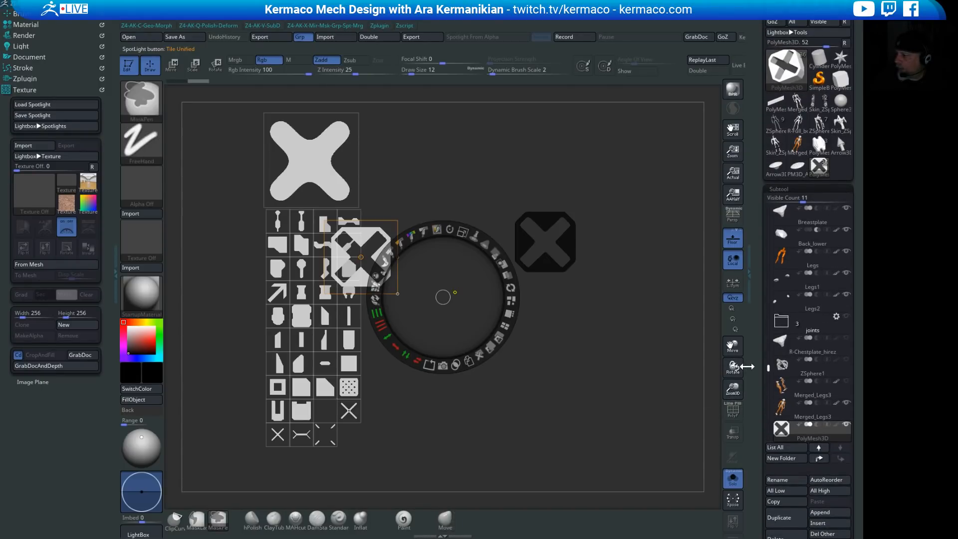
pyautogui.click(745, 378)
pyautogui.press('shift')
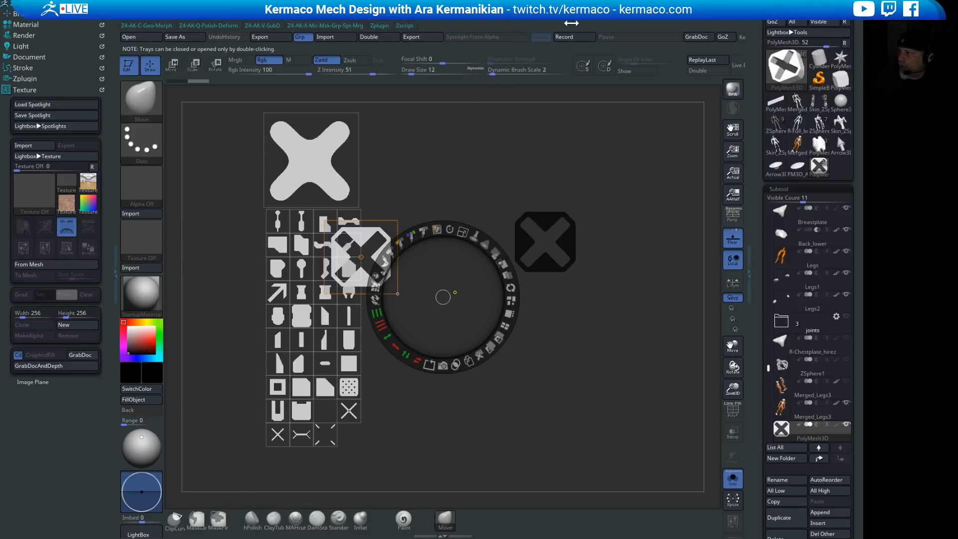
pyautogui.click(527, 23)
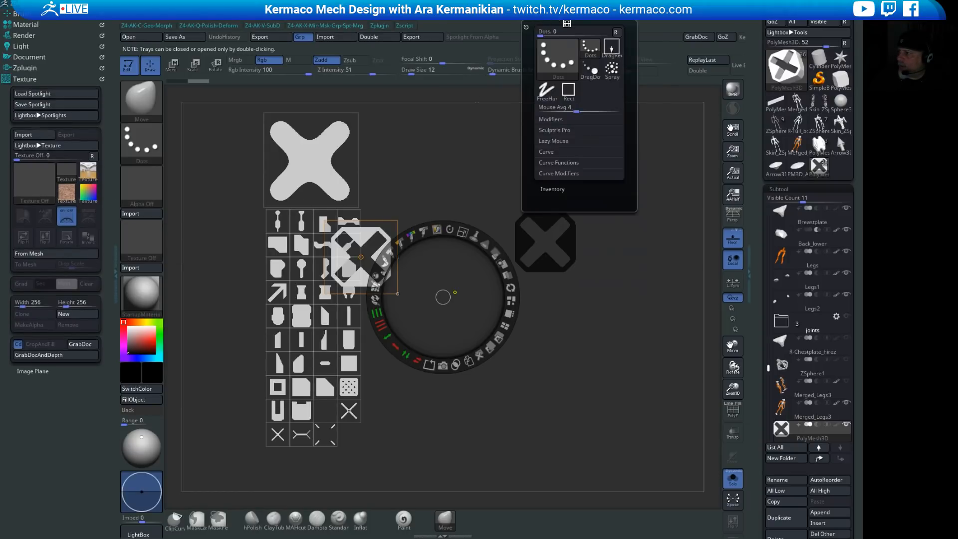
pyautogui.moveTo(578, 22)
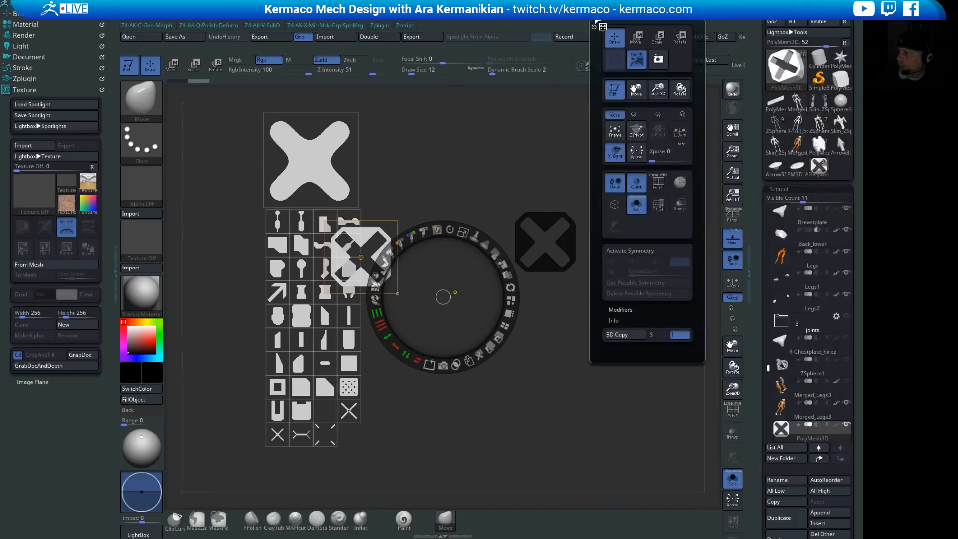
pyautogui.click(637, 60)
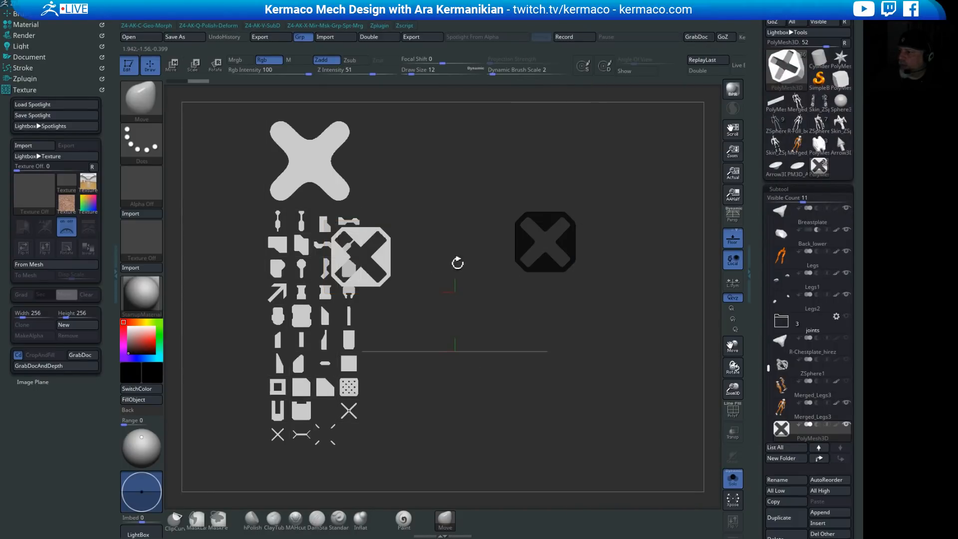
# Step: Turn on PolyFrame and inspect the octagonal X mesh's shape and topology from the front, at an angle and from the side
pyautogui.moveTo(610, 273); pyautogui.dragTo(704, 400)
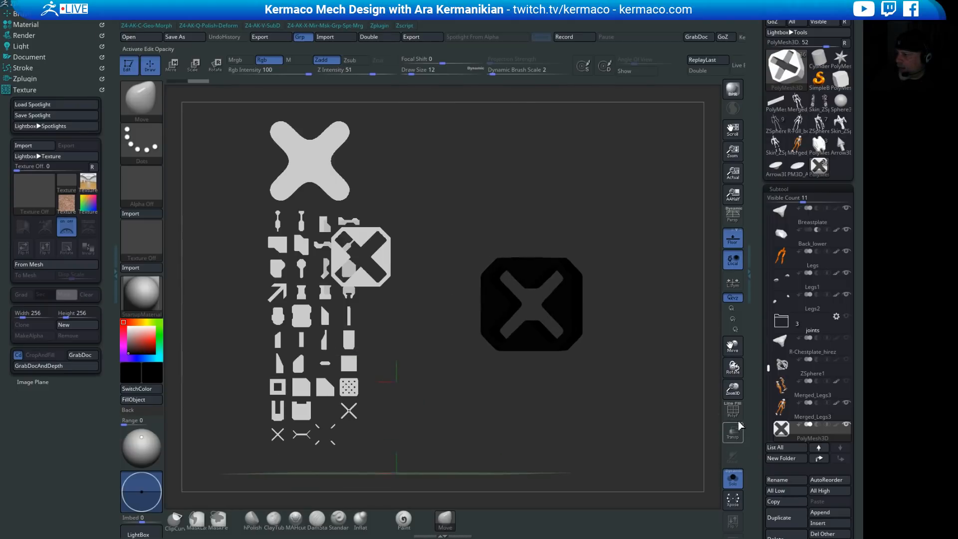
pyautogui.keyDown('alt'); pyautogui.moveTo(642, 381); pyautogui.dragTo(648, 429); pyautogui.keyUp('alt')
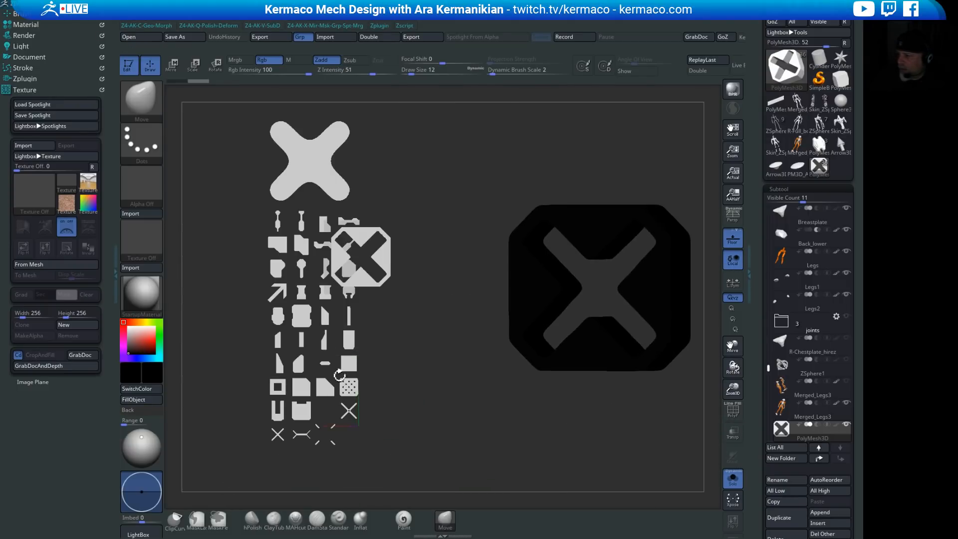
pyautogui.moveTo(158, 353); pyautogui.dragTo(129, 320)
pyautogui.moveTo(395, 136); pyautogui.dragTo(448, 141)
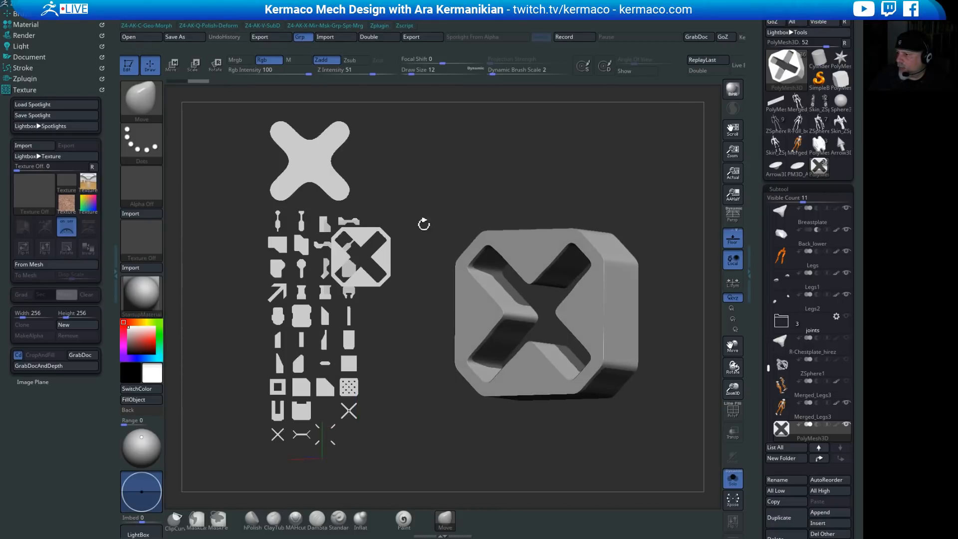
pyautogui.moveTo(381, 255); pyautogui.dragTo(489, 197)
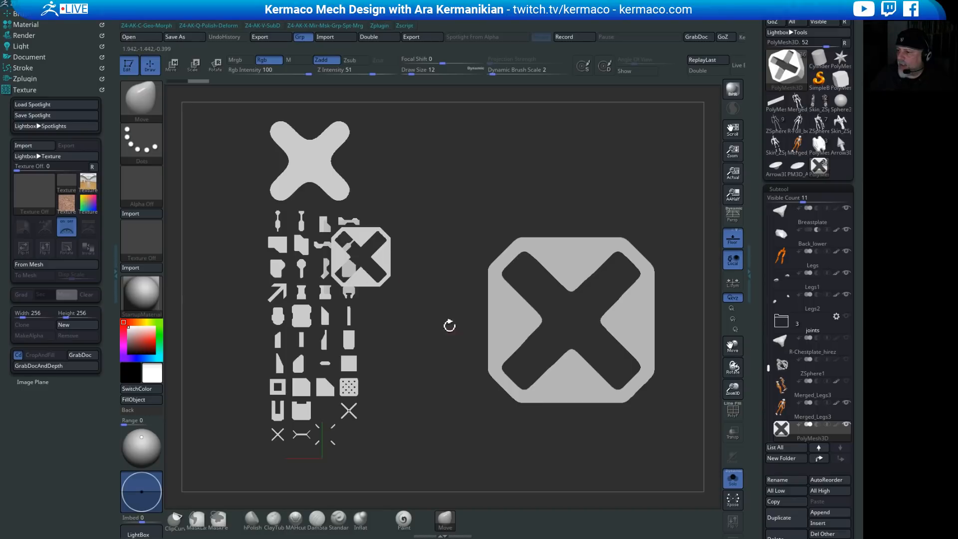
pyautogui.moveTo(612, 188); pyautogui.dragTo(621, 244)
pyautogui.click(731, 413)
pyautogui.keyDown('alt'); pyautogui.moveTo(620, 164); pyautogui.dragTo(366, 367); pyautogui.keyUp('alt')
pyautogui.moveTo(582, 294); pyautogui.dragTo(610, 297)
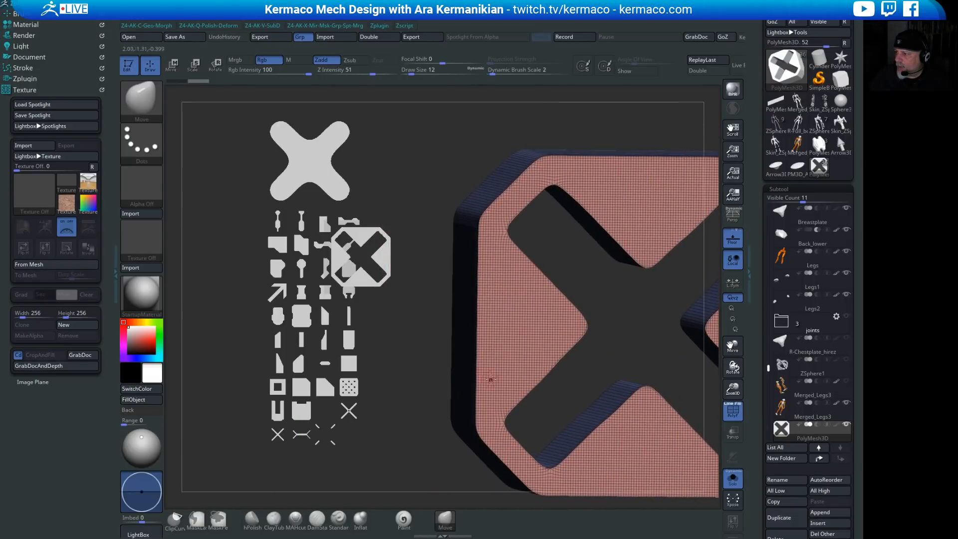
pyautogui.moveTo(693, 317); pyautogui.dragTo(541, 285)
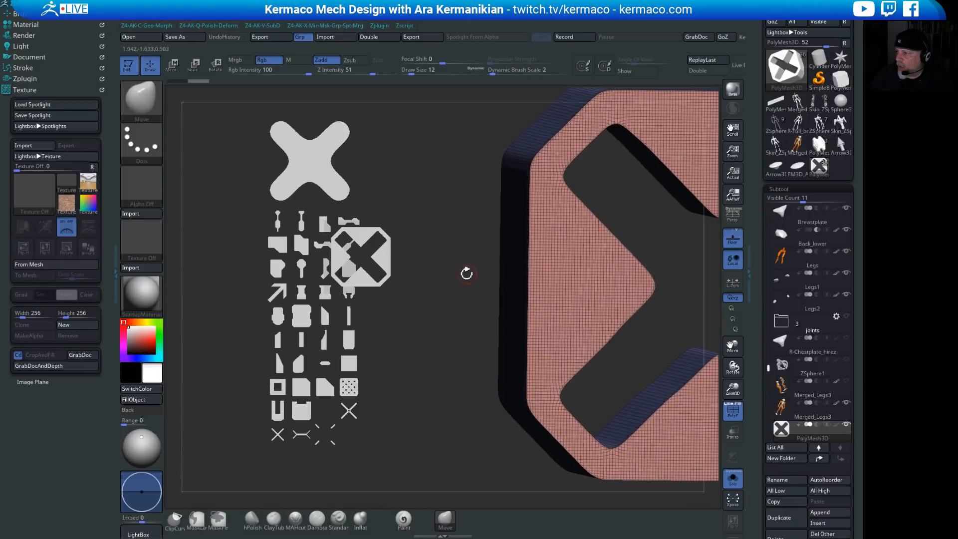
pyautogui.moveTo(467, 274); pyautogui.dragTo(732, 220)
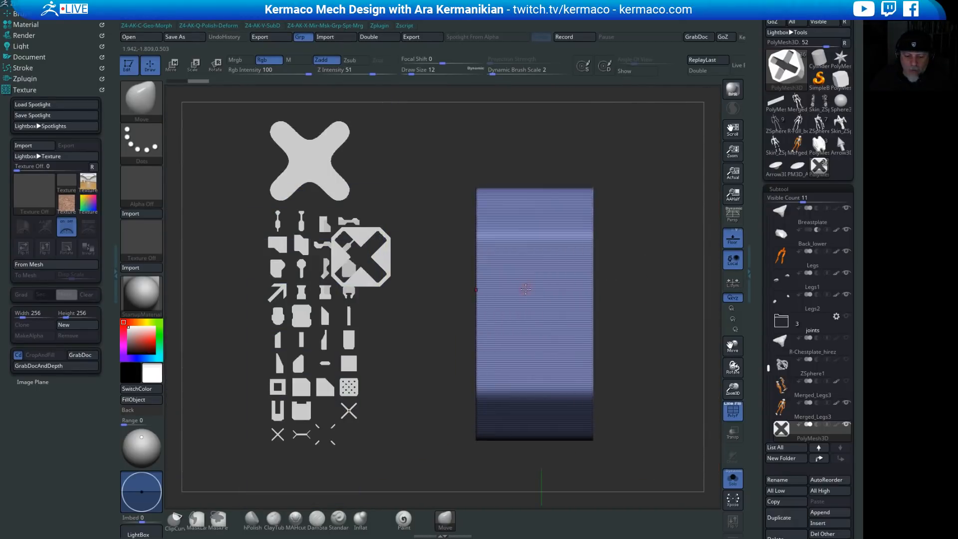
# Step: Activate the Move gizmo on the octagonal X mesh and raise the mesh along its Y axis in front view
pyautogui.press('w')
pyautogui.moveTo(571, 314); pyautogui.dragTo(676, 294)
pyautogui.moveTo(659, 145); pyautogui.dragTo(636, 160)
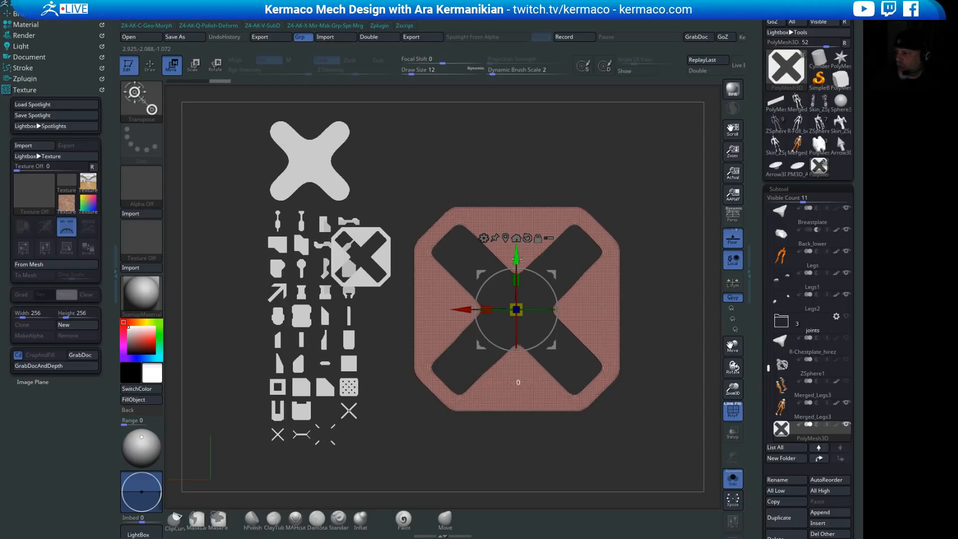
pyautogui.moveTo(524, 261); pyautogui.dragTo(528, 224)
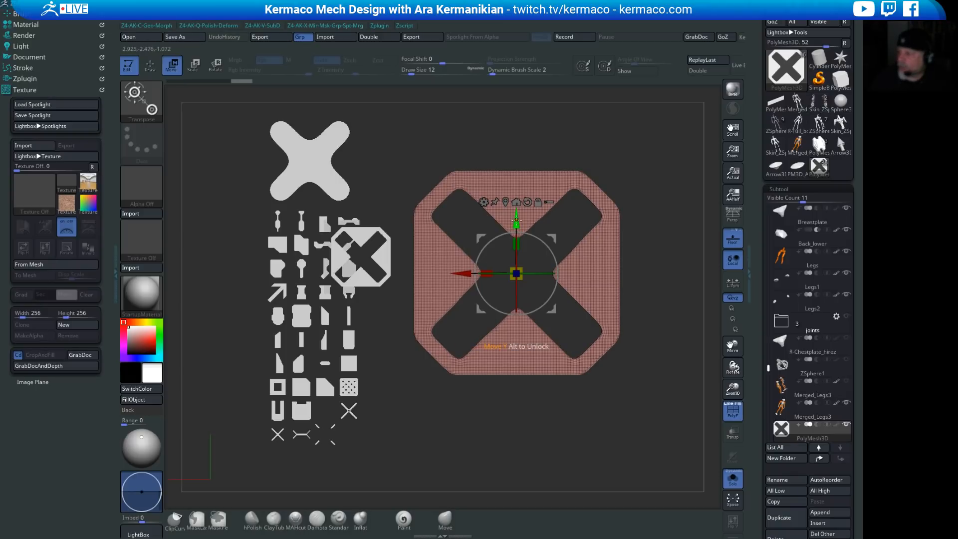
pyautogui.moveTo(517, 220); pyautogui.dragTo(517, 209)
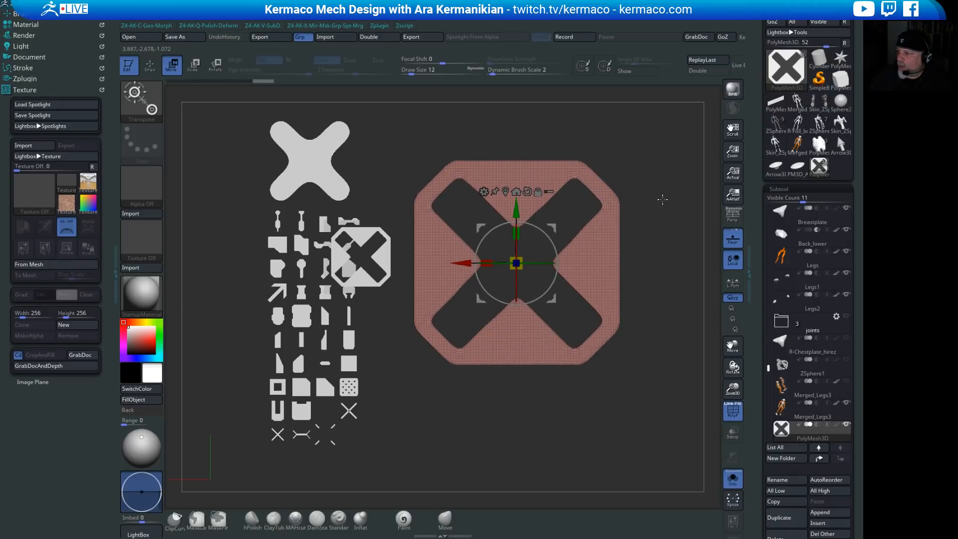
pyautogui.moveTo(663, 199)
pyautogui.mouseDown()
pyautogui.moveTo(639, 204)
pyautogui.moveTo(664, 200)
pyautogui.moveTo(645, 213)
pyautogui.moveTo(627, 205)
pyautogui.moveTo(648, 206)
pyautogui.mouseUp()
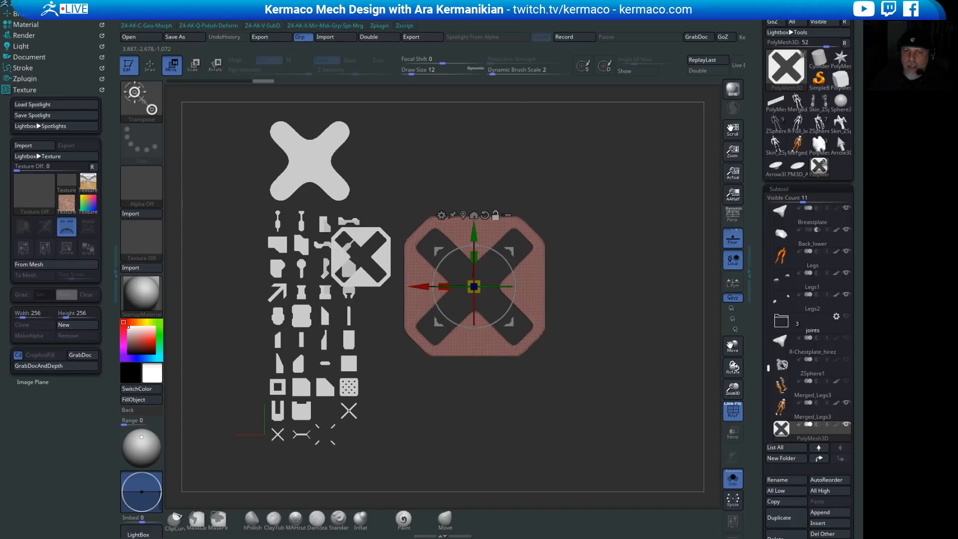
# Step: Switch to Chrome, copy the ZBrush 2019 beta testing thread's address and load the same thread in a new tab
pyautogui.hotkey('alt', 'Tab')
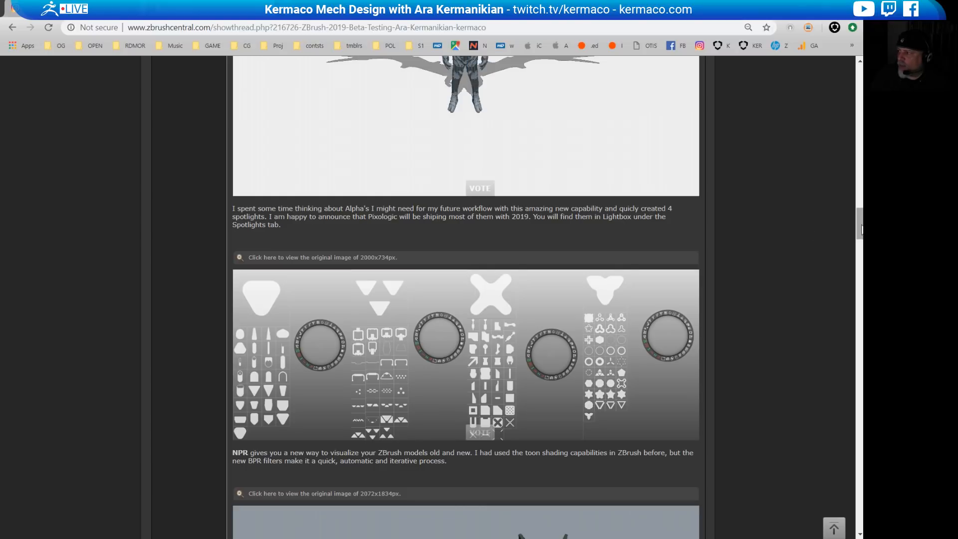
pyautogui.scroll(20, 81, 293)
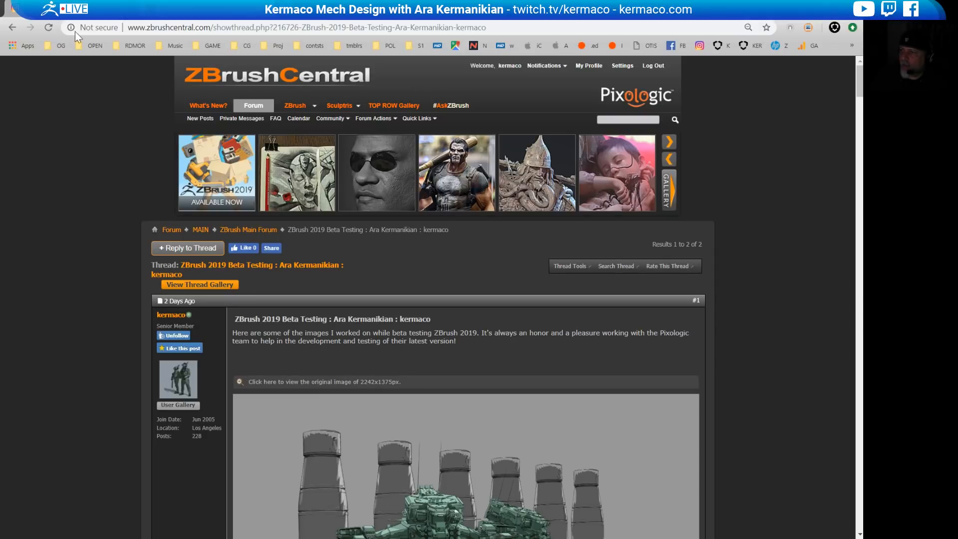
pyautogui.click(246, 28)
pyautogui.hotkey('ctrl', 'c')
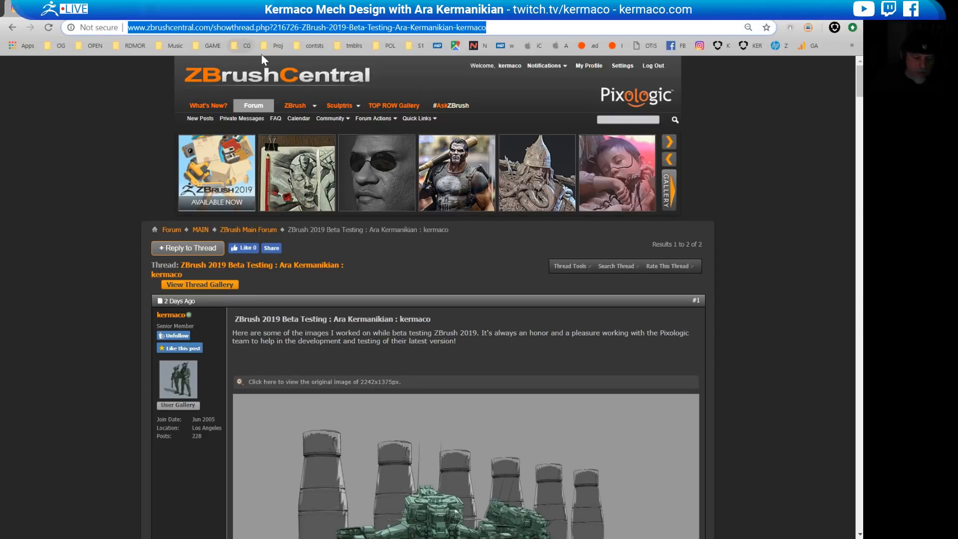
pyautogui.press('BackSpace')
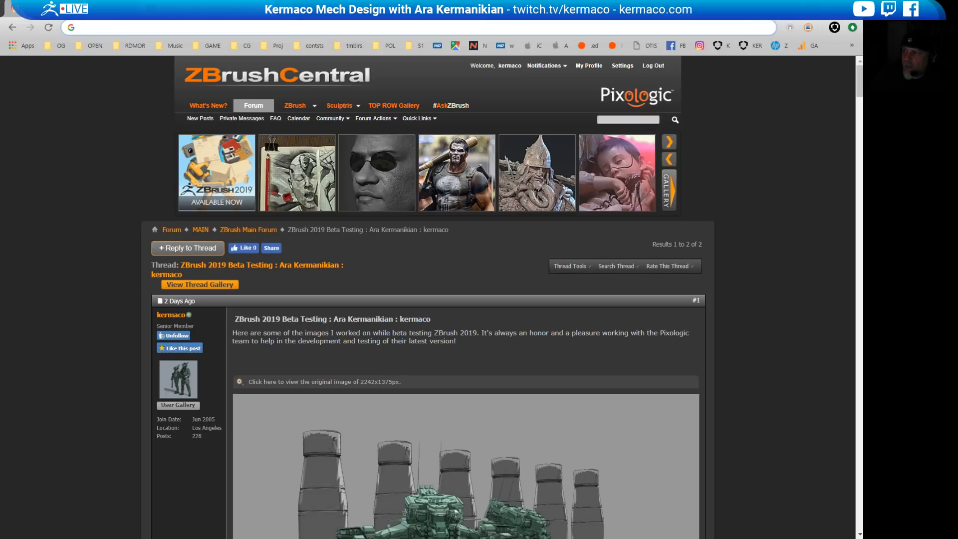
pyautogui.hotkey('ctrl', 't')
pyautogui.hotkey('ctrl', 'v')
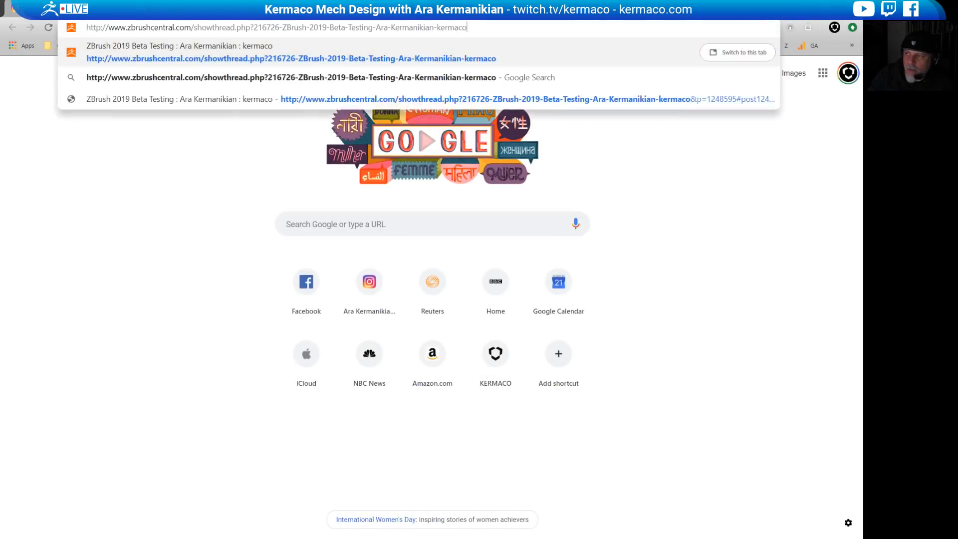
pyautogui.press('Return')
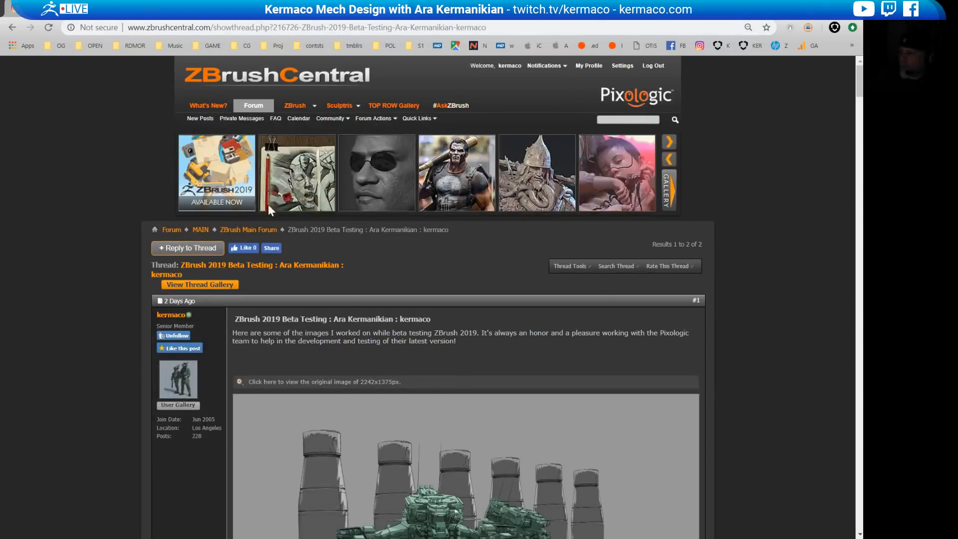
# Step: Go through the ZBrushCentral home page's ZBrush 2019 banner to the Pixologic site and skim its What is ZBrush? page
pyautogui.click(274, 80)
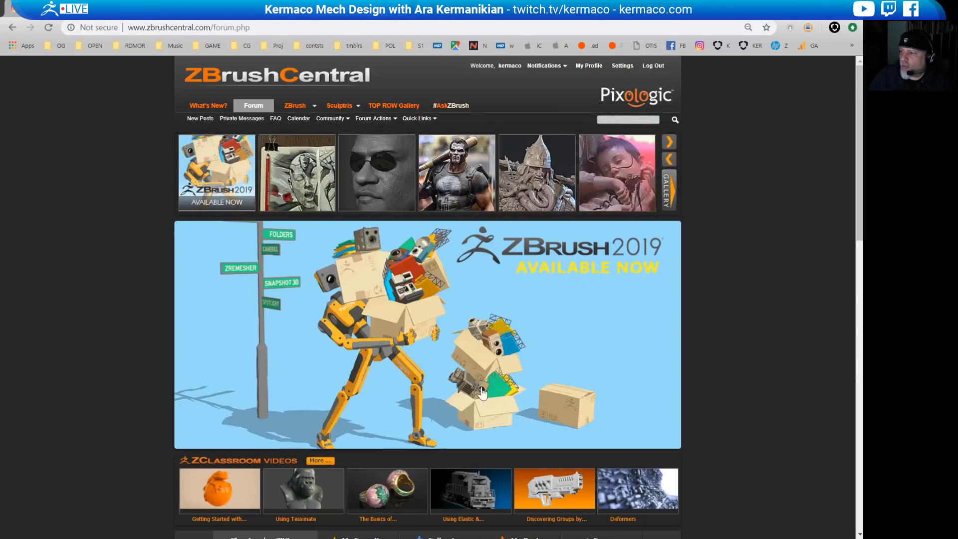
pyautogui.click(552, 302)
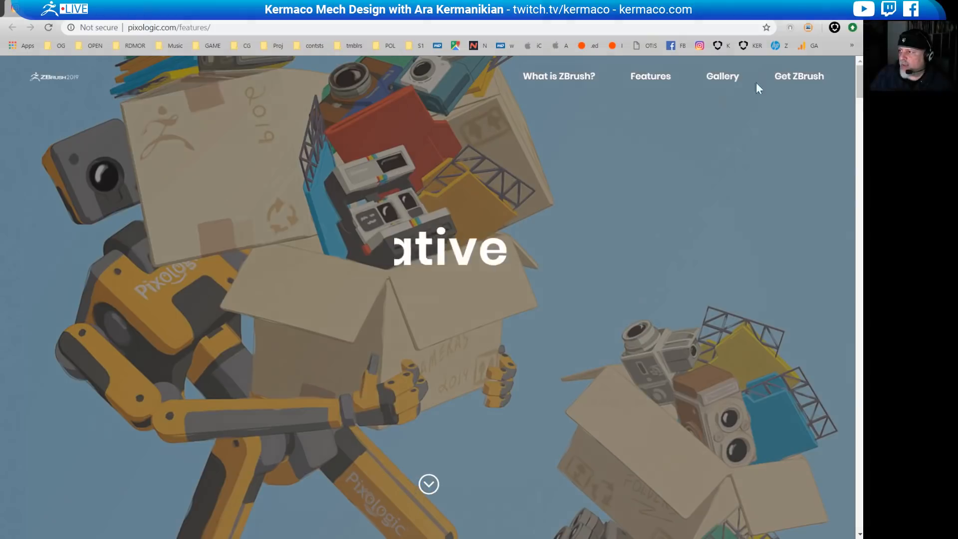
pyautogui.moveTo(584, 93)
pyautogui.click(554, 80)
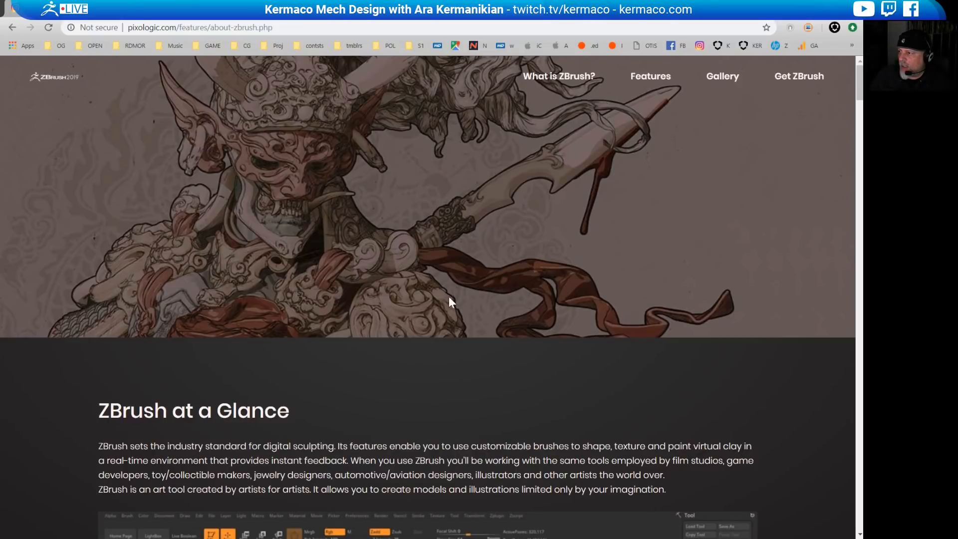
pyautogui.scroll(-6, 442, 301)
pyautogui.scroll(6, 394, 302)
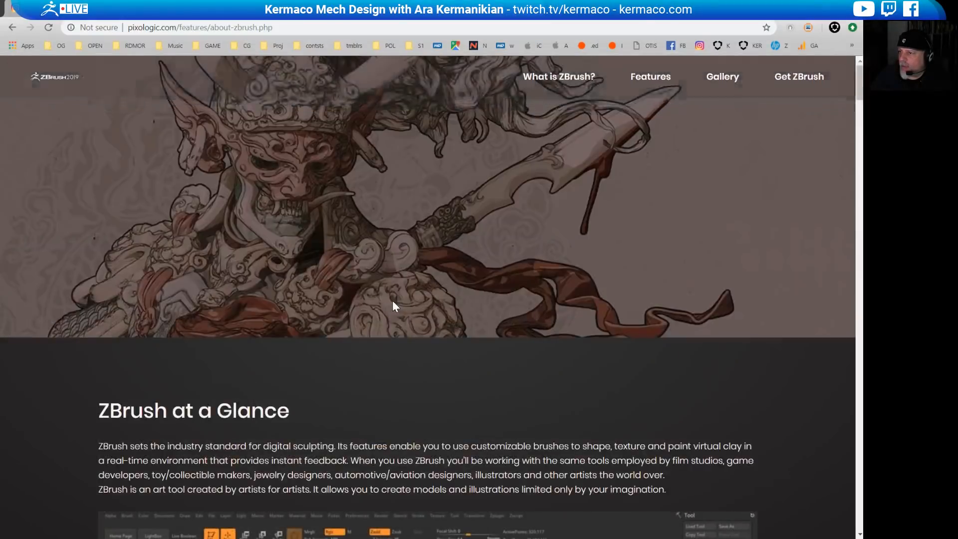
pyautogui.click(570, 83)
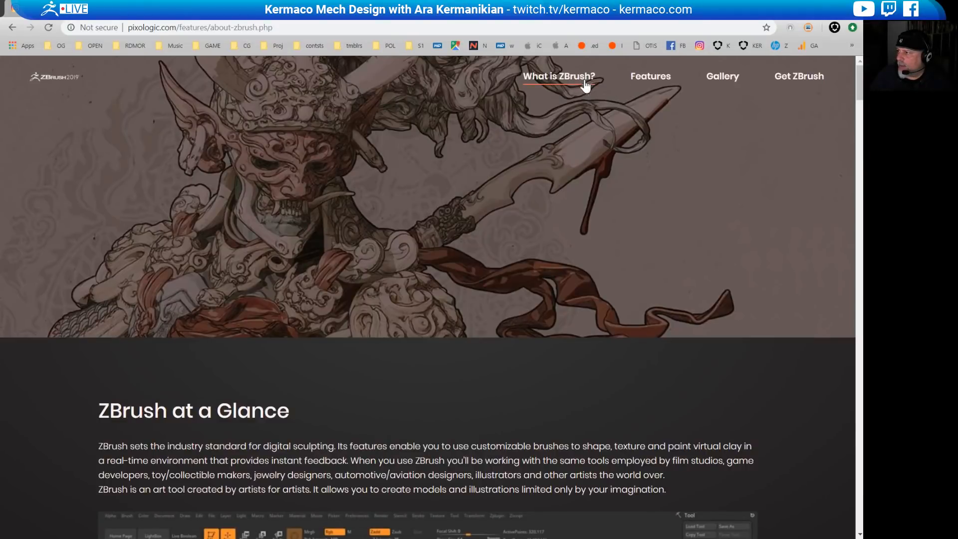
pyautogui.scroll(-15, 347, 232)
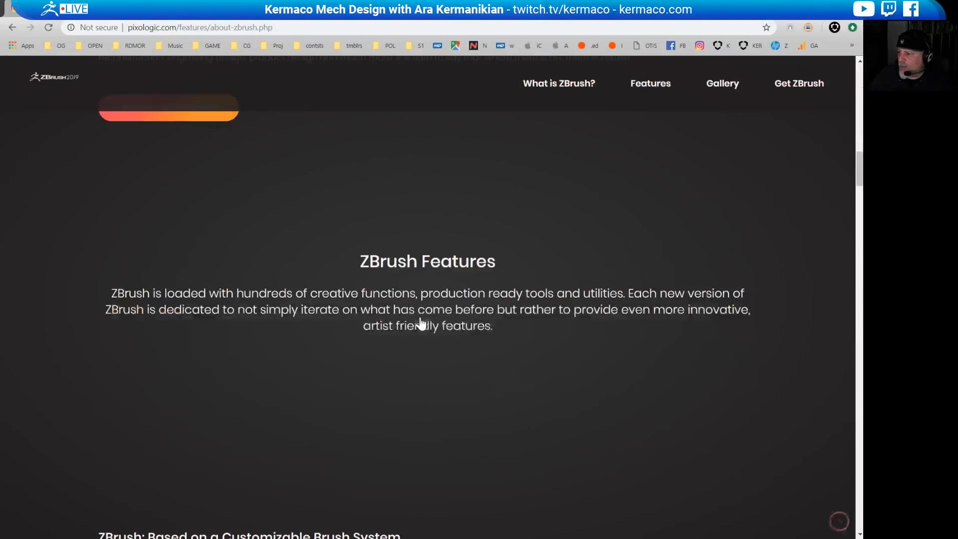
# Step: Return to the ZBrush 2019 features page and look over its list of new features and introduction
pyautogui.hotkey('alt', 'Left')
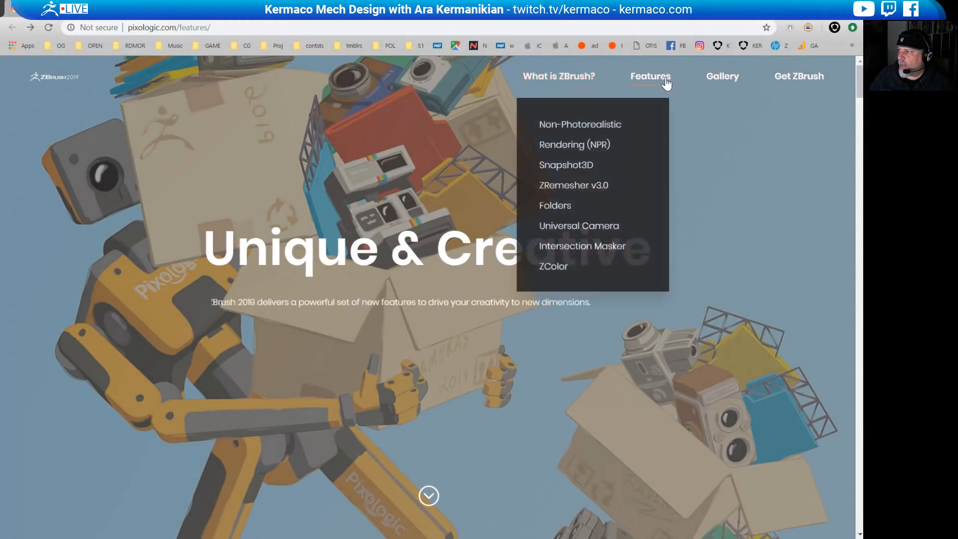
pyautogui.moveTo(652, 83)
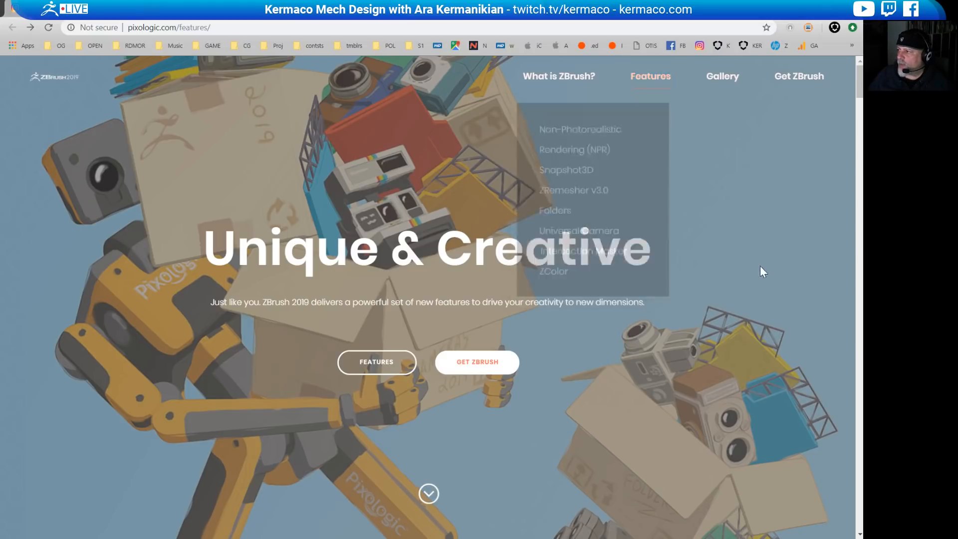
pyautogui.scroll(-5, 763, 272)
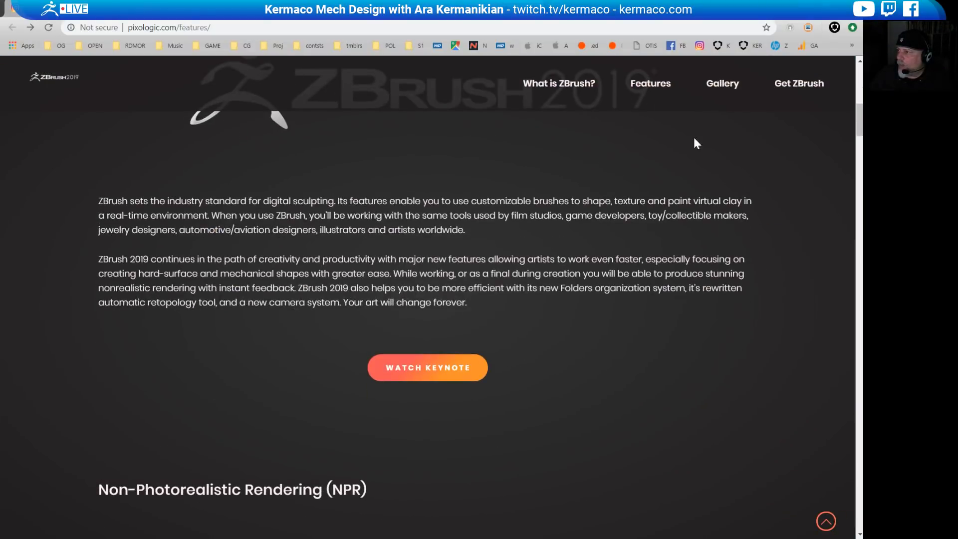
# Step: Open the ZBrush 2019 gallery and view the painterly forest landscape with golden-green trees at full size, closing it again
pyautogui.click(713, 93)
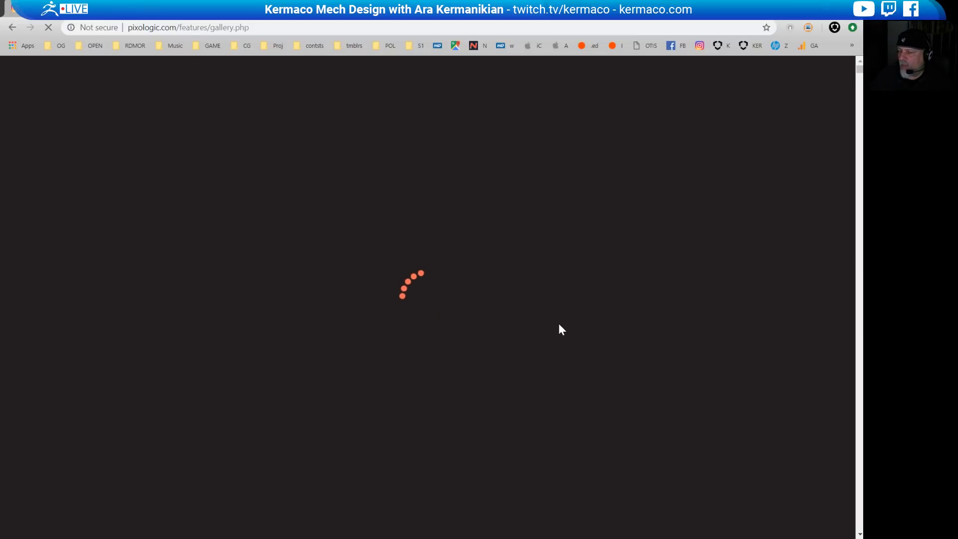
pyautogui.scroll(-4, 559, 324)
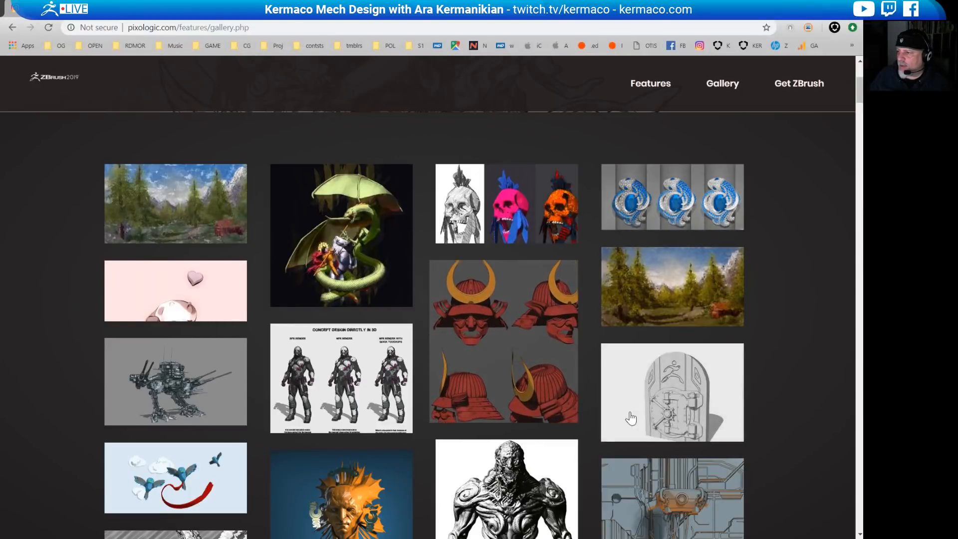
pyautogui.click(688, 287)
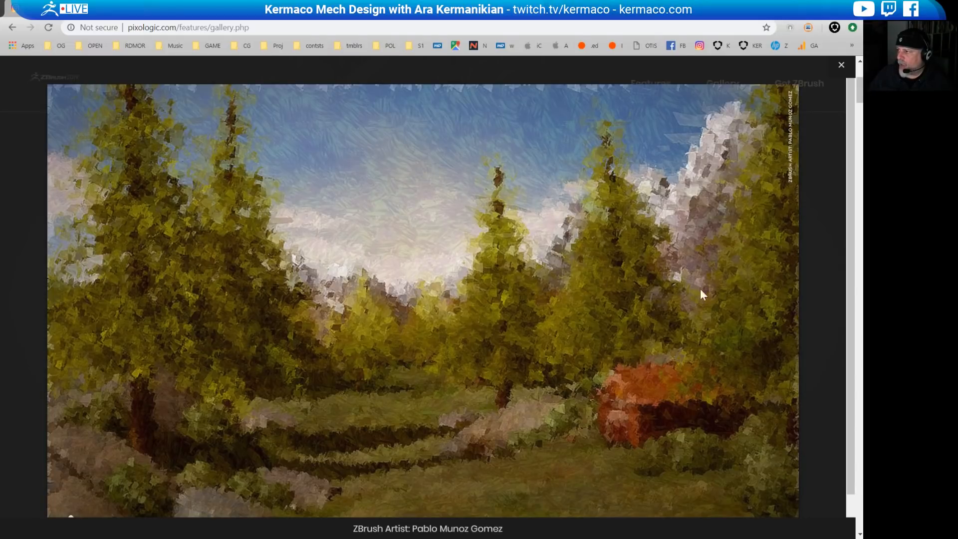
pyautogui.click(841, 69)
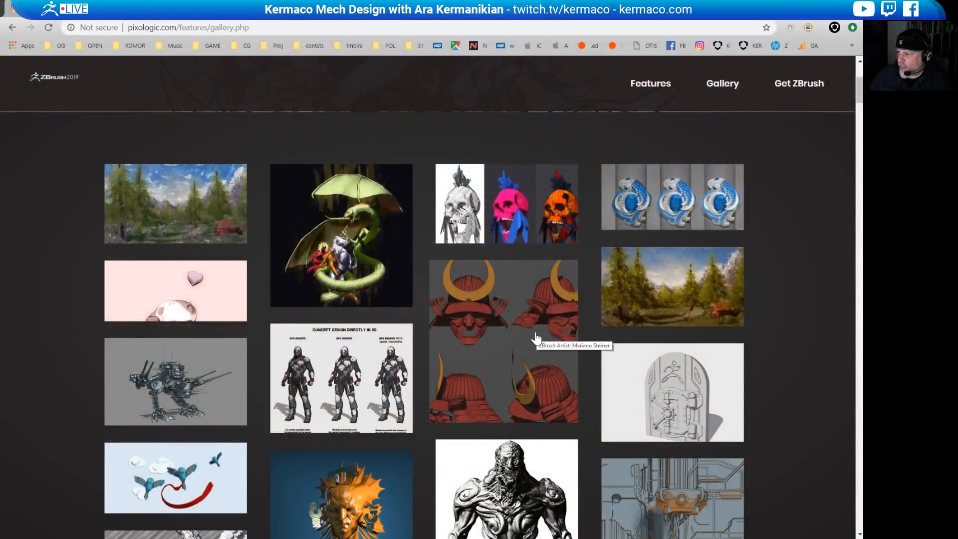
# Step: Browse further down the gallery and view the soldier image with the PARA lettering at full size, closing it again
pyautogui.scroll(-8, 537, 339)
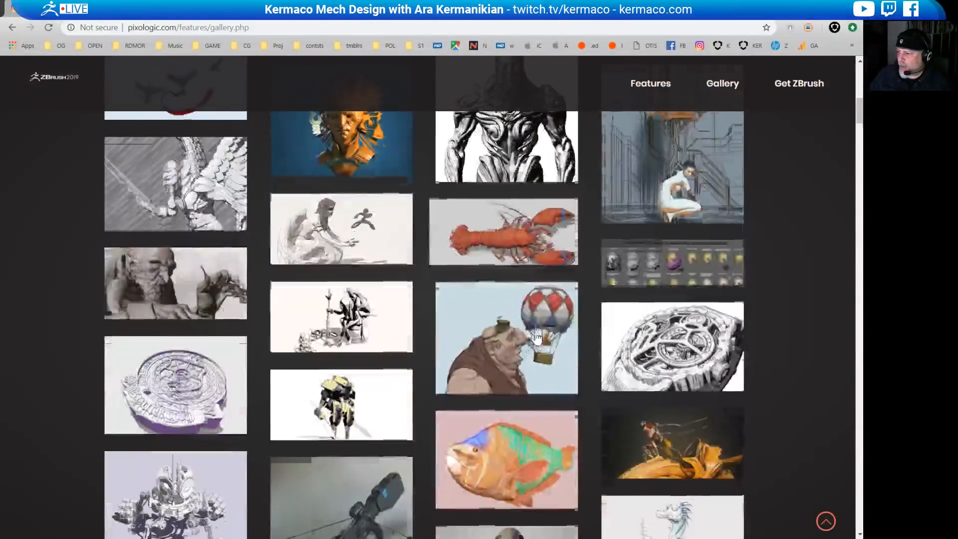
pyautogui.scroll(-5, 537, 339)
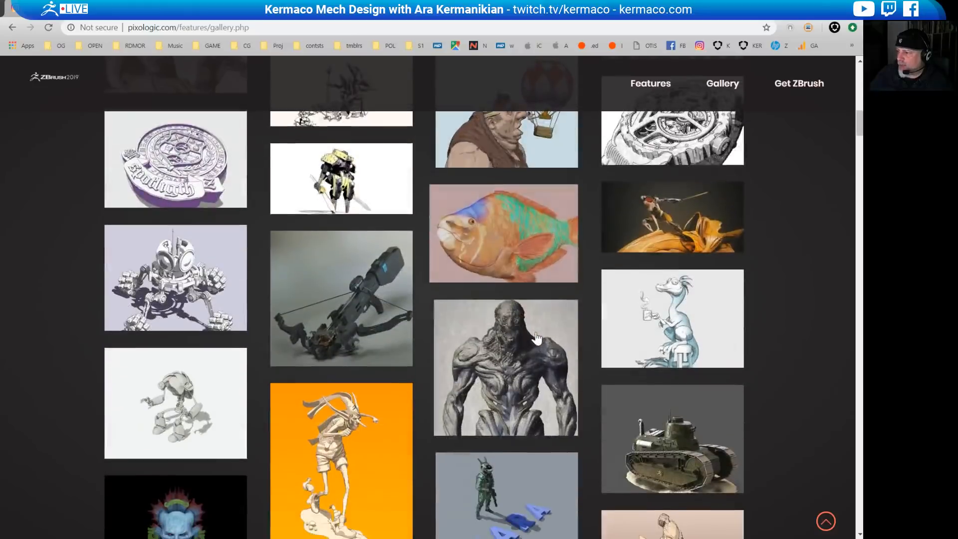
pyautogui.scroll(-4, 537, 339)
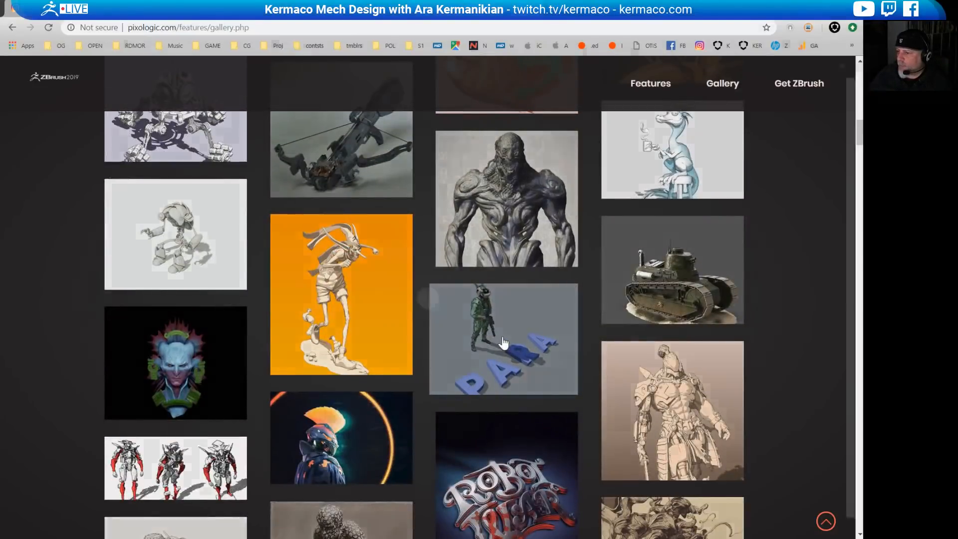
pyautogui.click(504, 342)
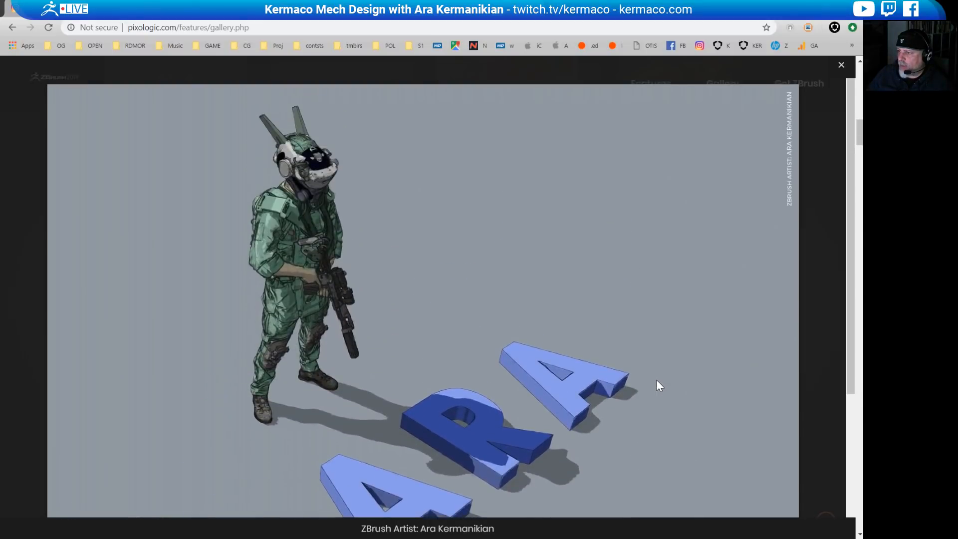
pyautogui.scroll(-3, 657, 379)
pyautogui.click(841, 65)
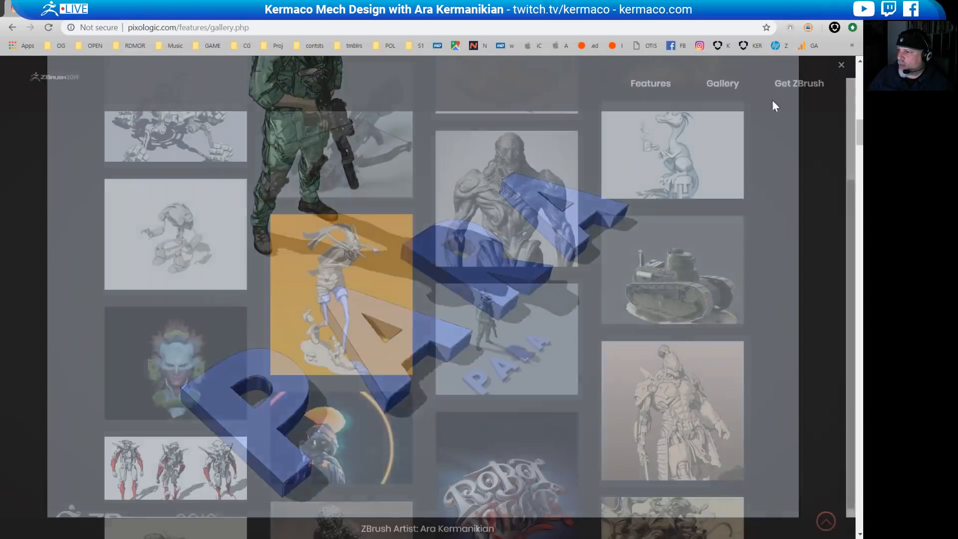
# Step: Browse the gallery artworks from below the PARA soldier image to the portrait of the man with the red tie
pyautogui.scroll(-2, 552, 332)
pyautogui.scroll(-3, 552, 333)
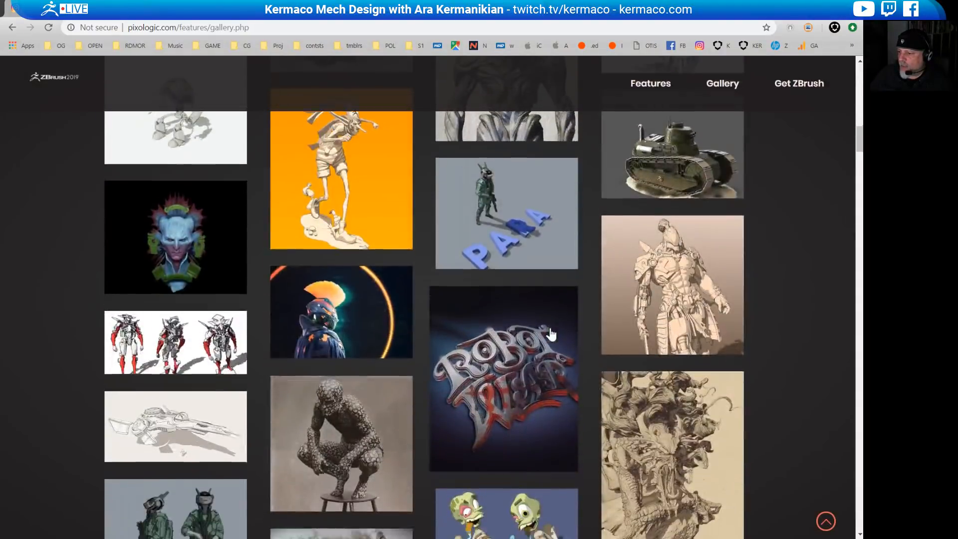
pyautogui.scroll(-5, 551, 329)
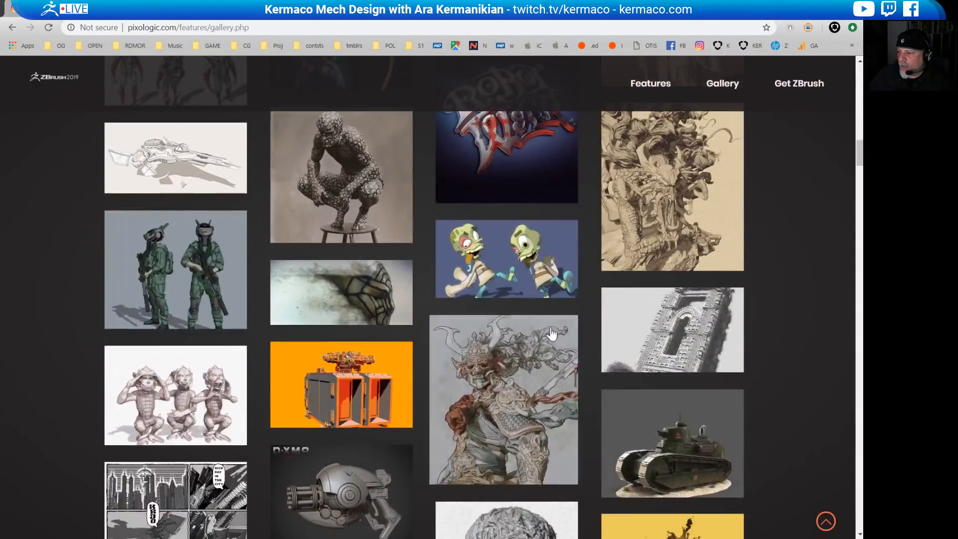
pyautogui.scroll(-1, 552, 333)
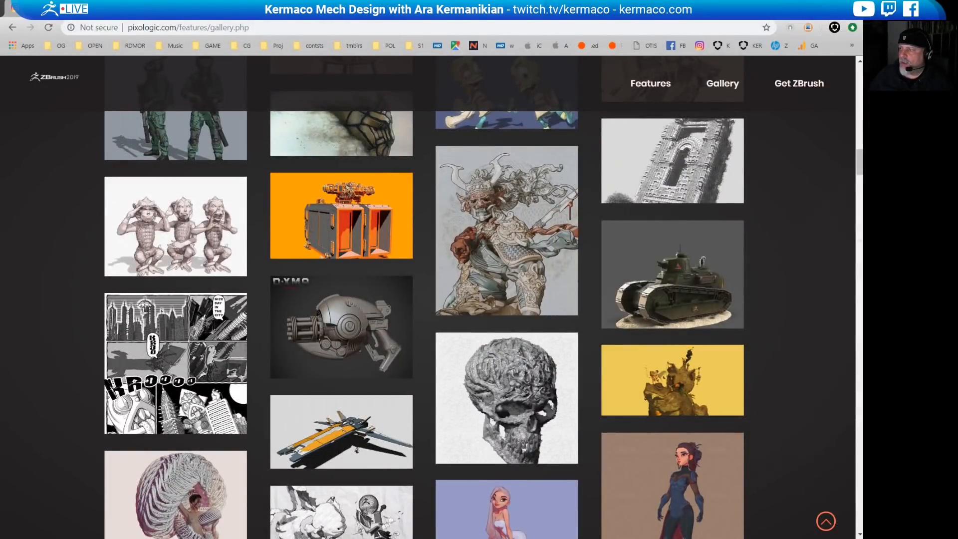
pyautogui.click(307, 10)
pyautogui.click(474, 10)
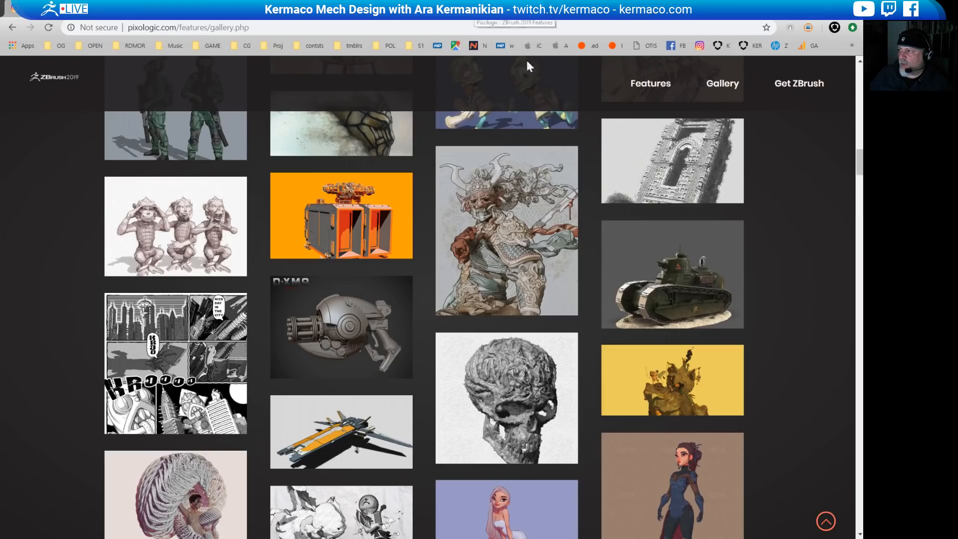
pyautogui.scroll(-9, 582, 332)
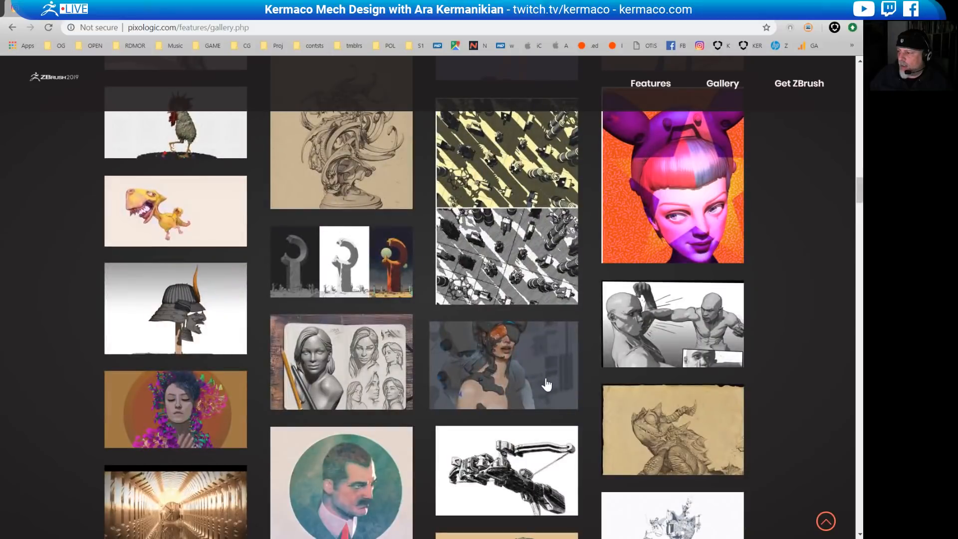
pyautogui.scroll(-3, 546, 384)
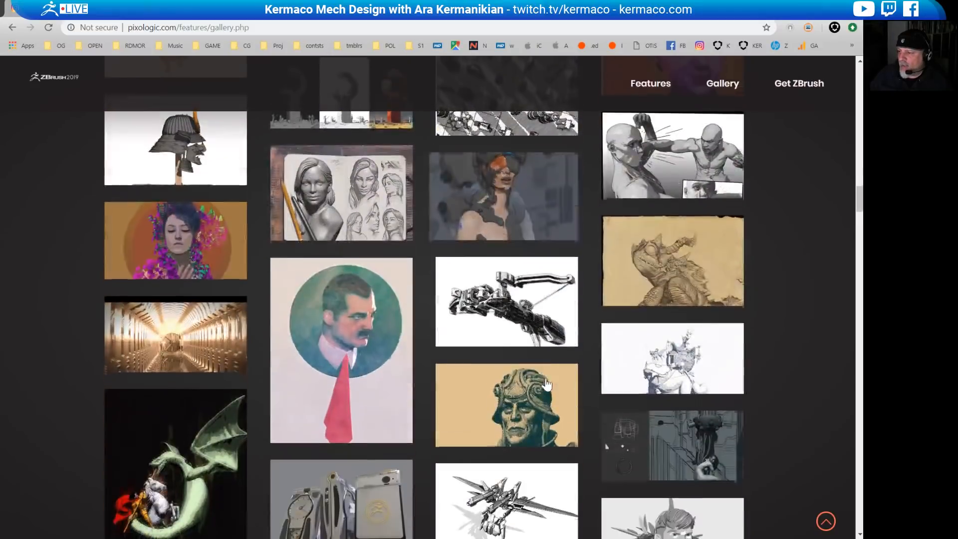
# Step: Examine the portrait of the mustached man in a green circle at full size, closing it again
pyautogui.click(371, 340)
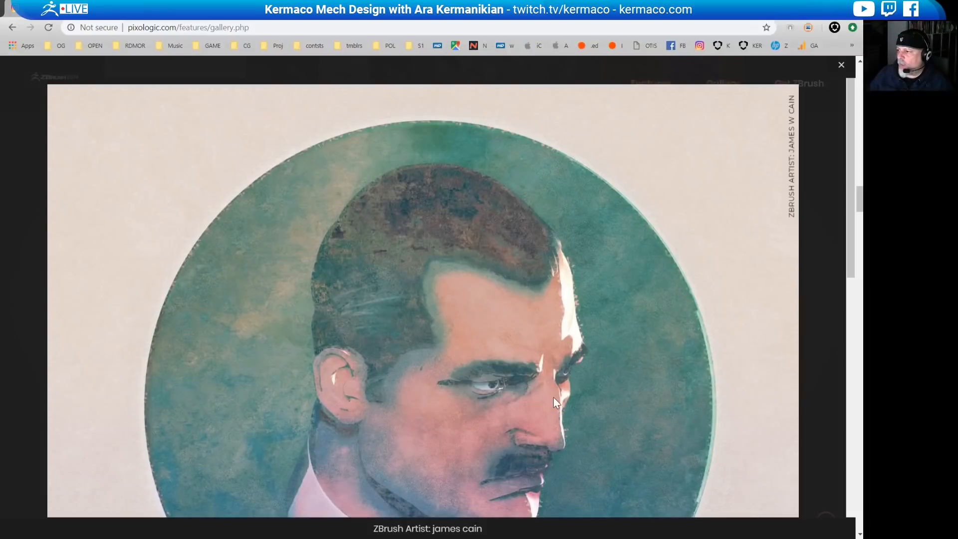
pyautogui.scroll(-2, 595, 423)
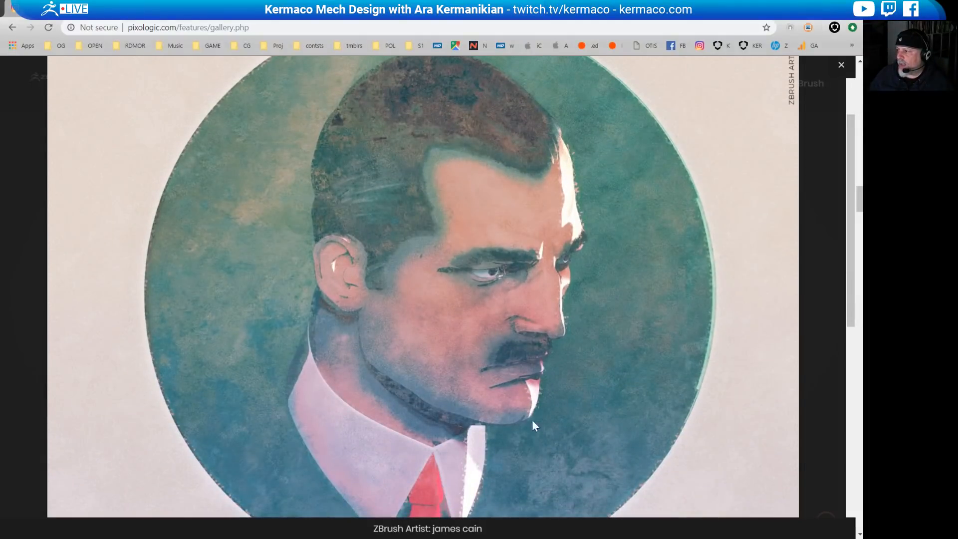
pyautogui.scroll(-6, 613, 354)
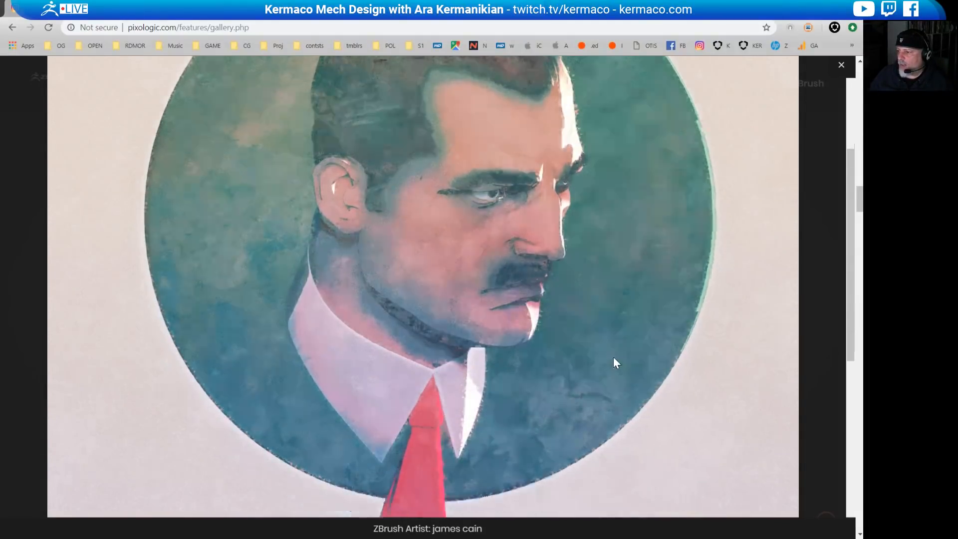
pyautogui.scroll(-2, 613, 370)
pyautogui.scroll(10, 612, 369)
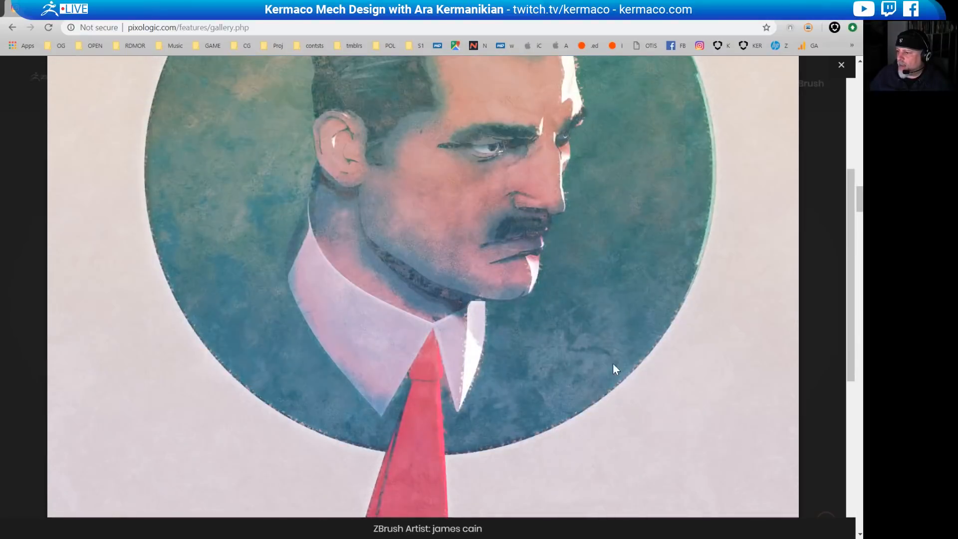
pyautogui.click(841, 67)
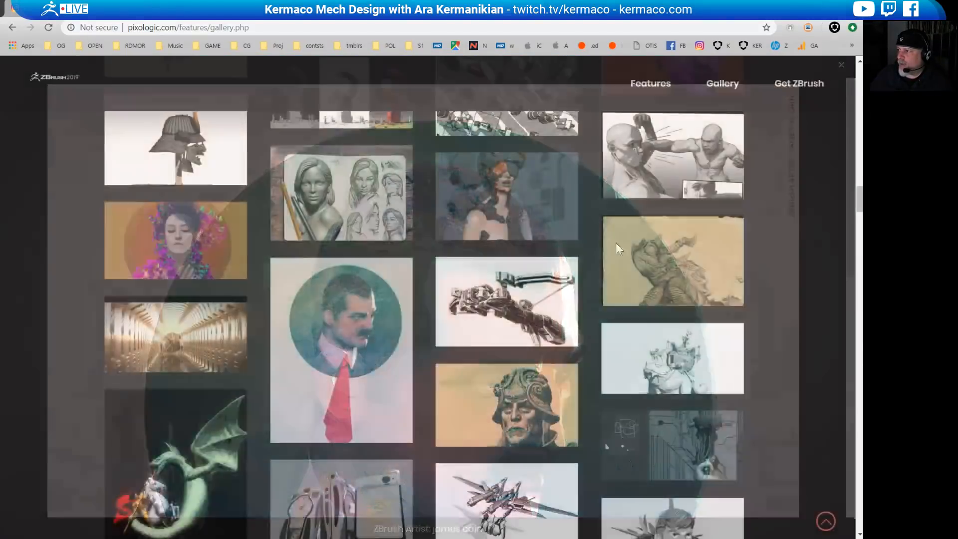
# Step: Browse the gallery artworks from the red-tie portrait down to the red horned skull and spaceship sketches
pyautogui.scroll(-4, 619, 330)
pyautogui.scroll(-5, 595, 318)
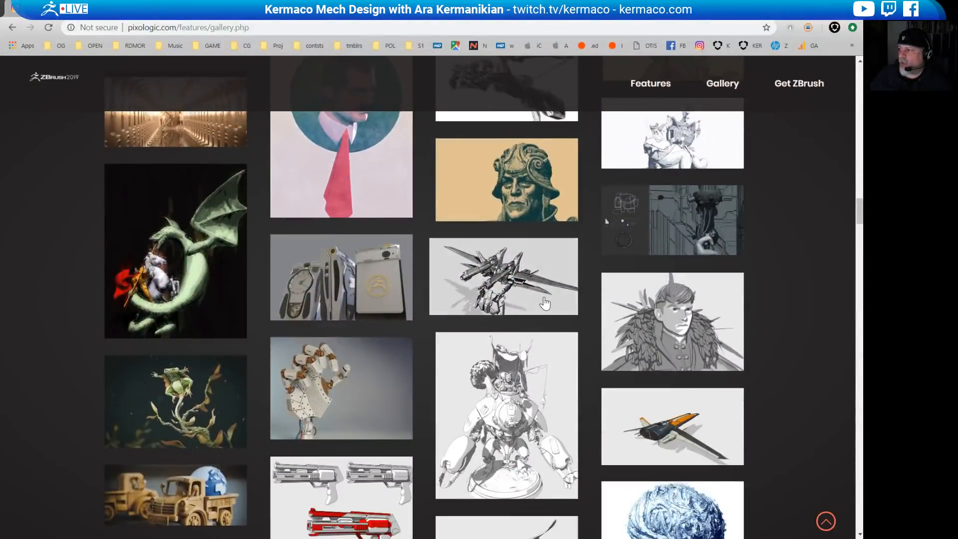
pyautogui.scroll(-12, 545, 303)
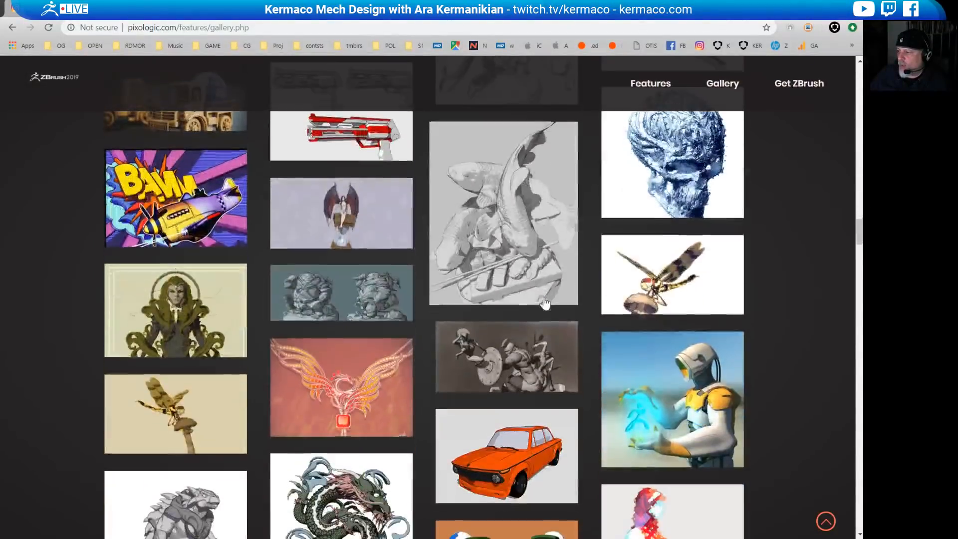
pyautogui.scroll(-10, 545, 303)
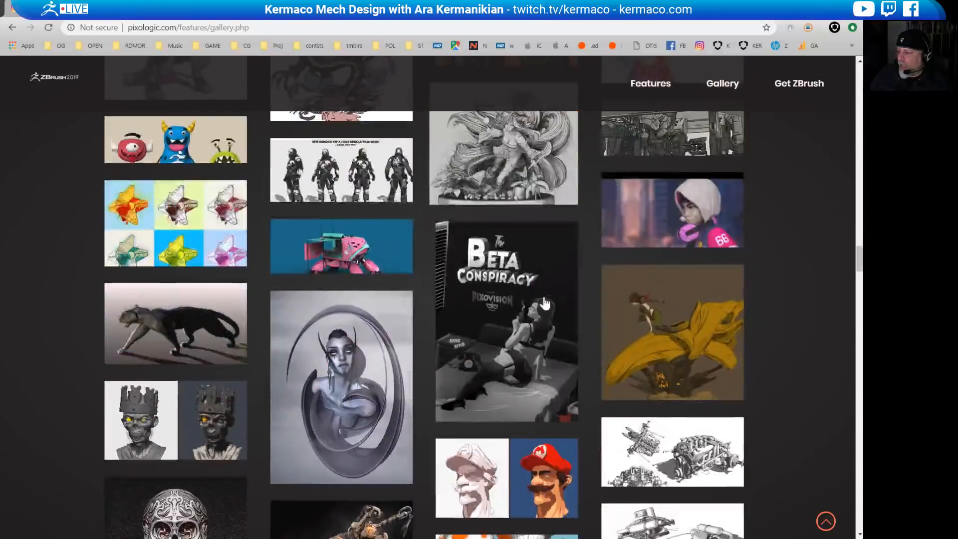
pyautogui.scroll(-8, 545, 303)
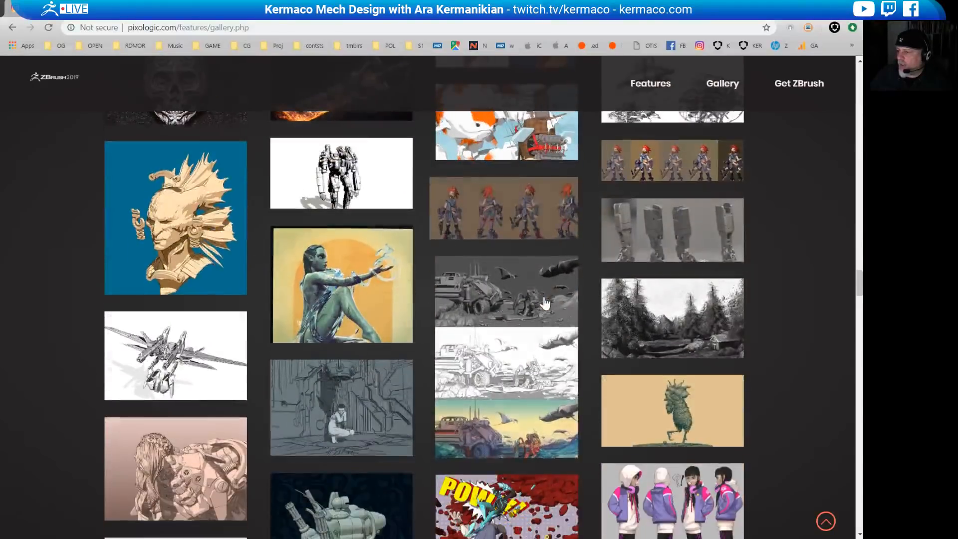
pyautogui.scroll(-5, 545, 303)
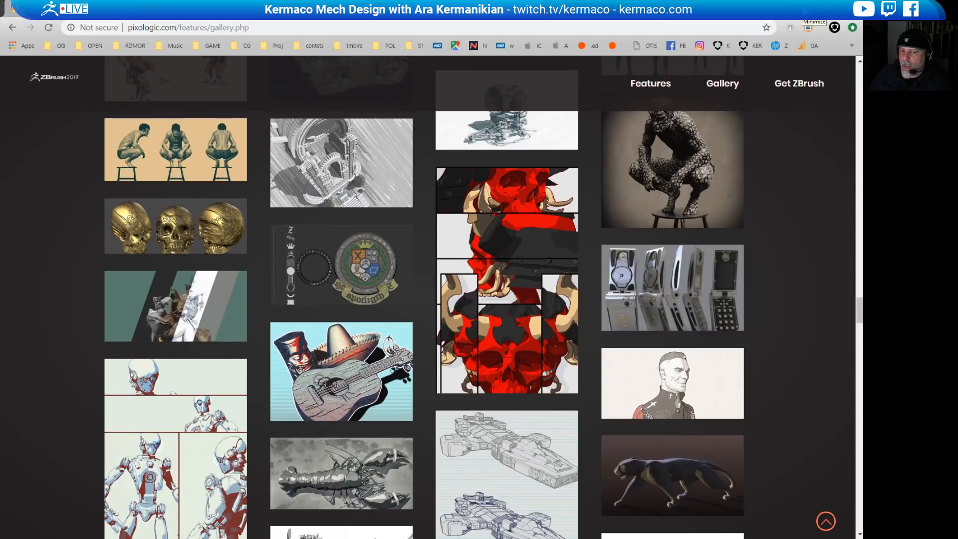
# Step: Switch to ZBrush, turn off Solo mode, and frame the full robot beside the X-shaped panel mesh
pyautogui.click(806, 10)
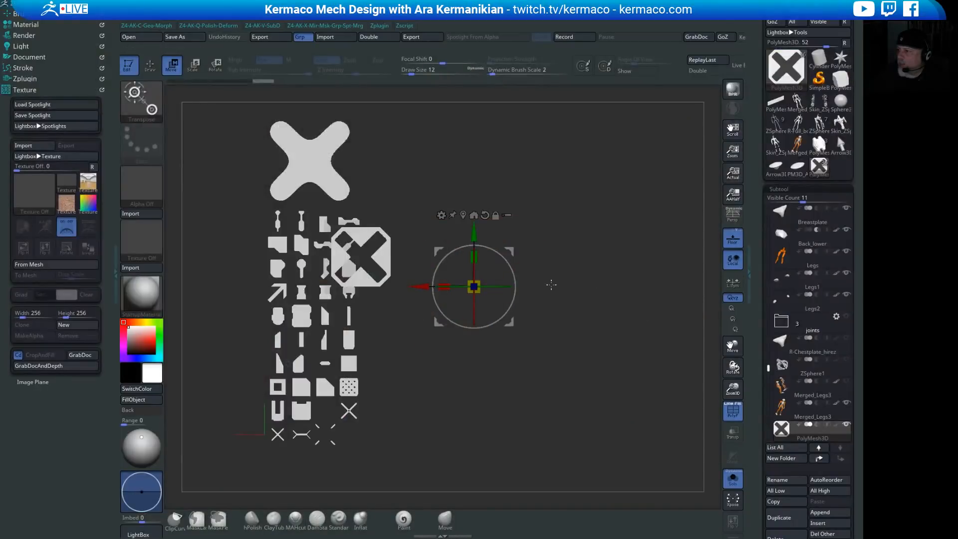
pyautogui.moveTo(611, 293); pyautogui.dragTo(544, 269)
pyautogui.press('f')
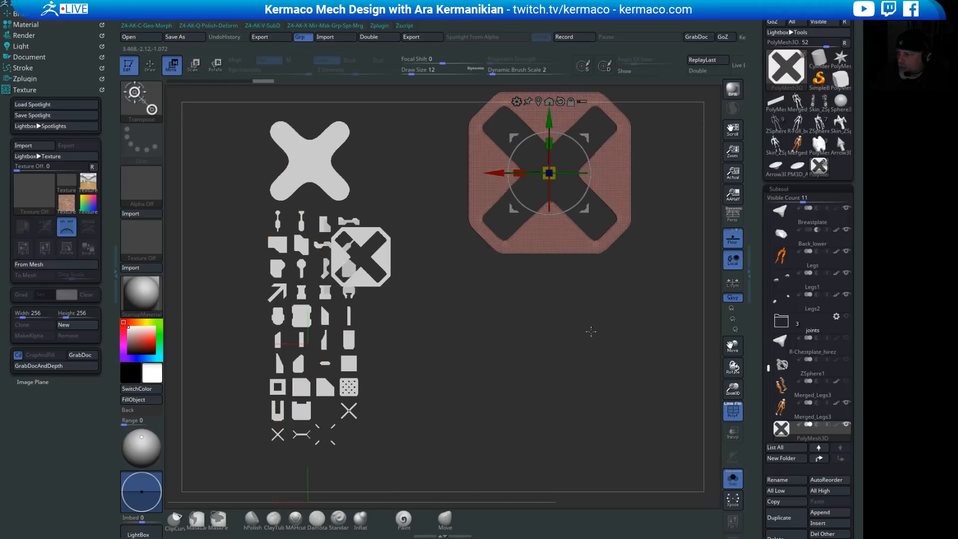
pyautogui.keyDown('ctrl'); pyautogui.scroll(3, 610, 335); pyautogui.keyUp('ctrl')
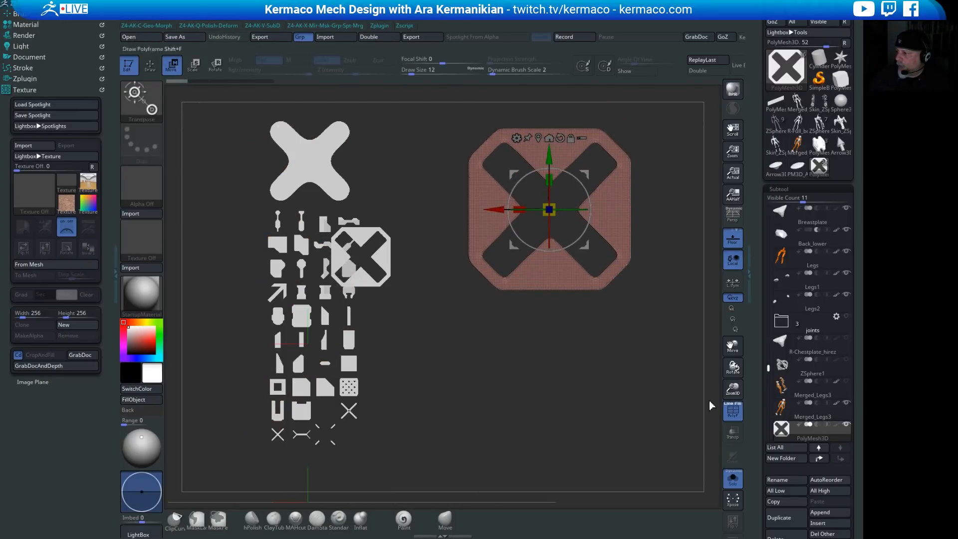
pyautogui.click(738, 487)
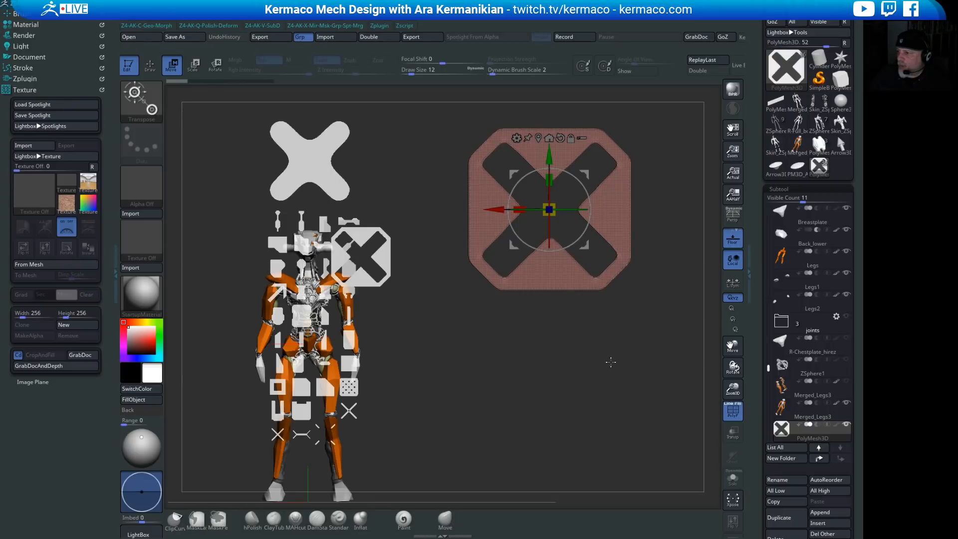
pyautogui.keyDown('alt'); pyautogui.moveTo(576, 353); pyautogui.dragTo(628, 347); pyautogui.keyUp('alt')
pyautogui.keyDown('alt'); pyautogui.moveTo(546, 362); pyautogui.dragTo(655, 327); pyautogui.keyUp('alt')
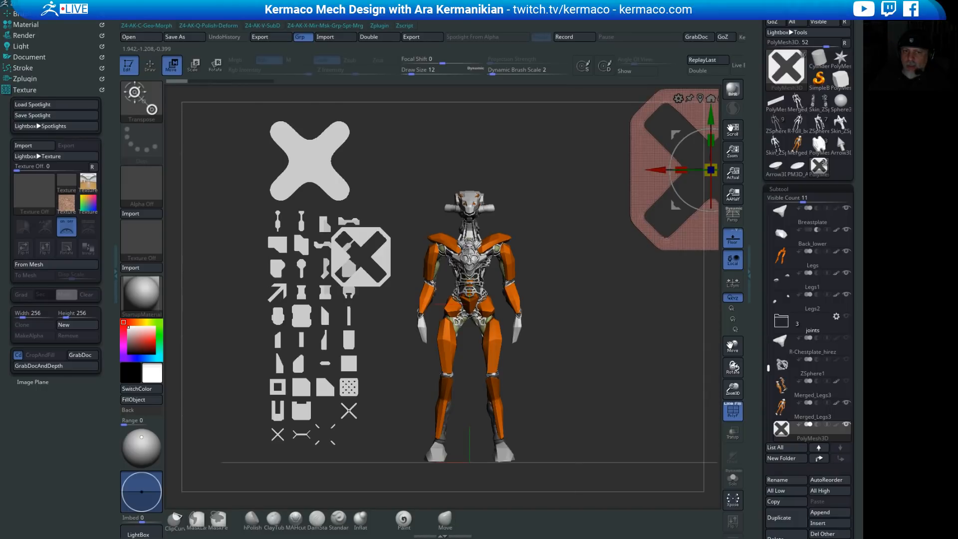
# Step: Switch to the Instagram profile in the browser and view the painterly orange robot post, closing it again
pyautogui.hotkey('alt', 'Tab')
pyautogui.click(16, 9)
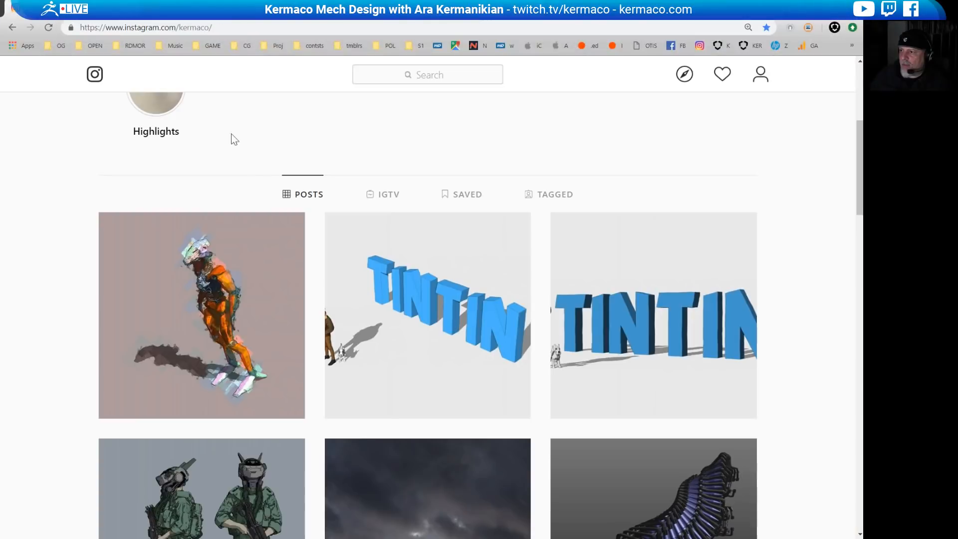
pyautogui.click(232, 298)
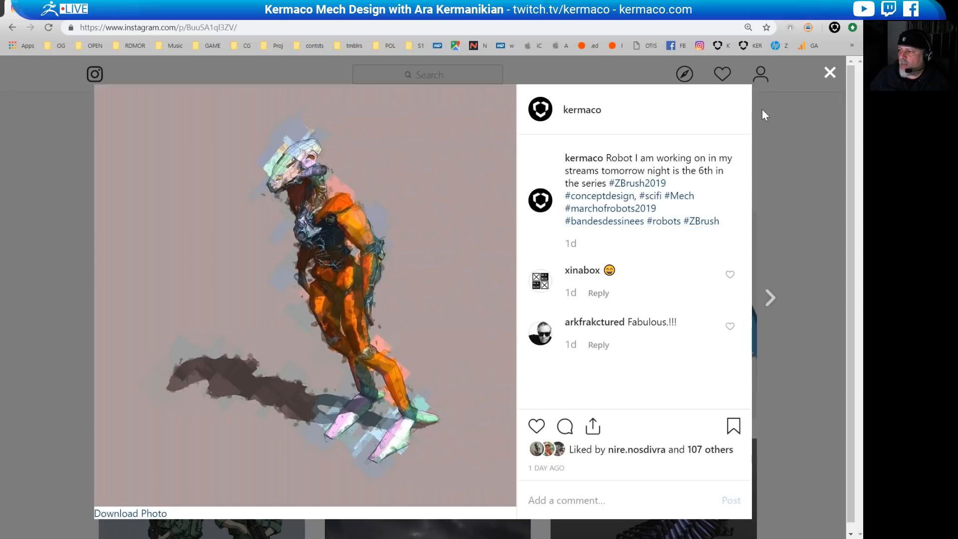
pyautogui.click(820, 85)
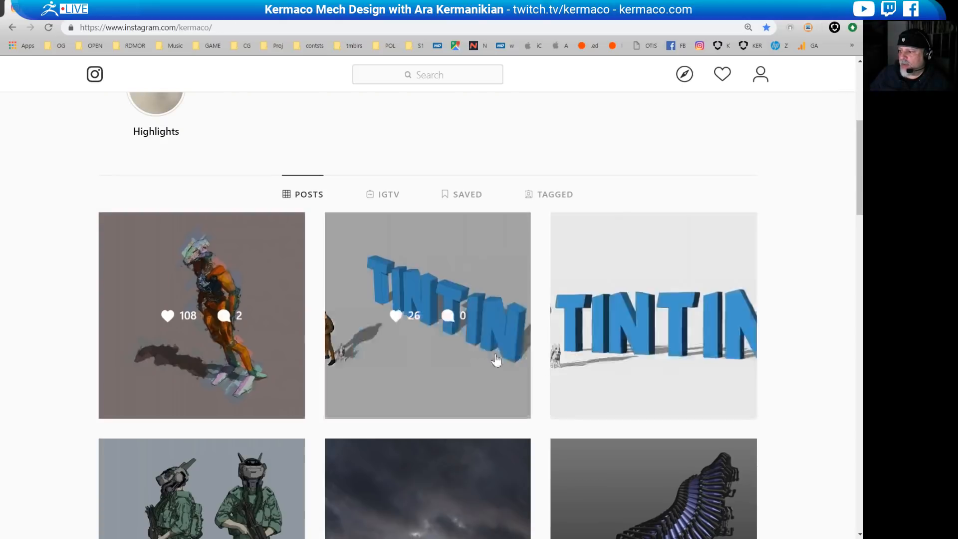
# Step: Browse down the Instagram posts and view the two-configuration Mantis mech image, closing it again
pyautogui.scroll(-10, 492, 415)
pyautogui.scroll(-13, 492, 416)
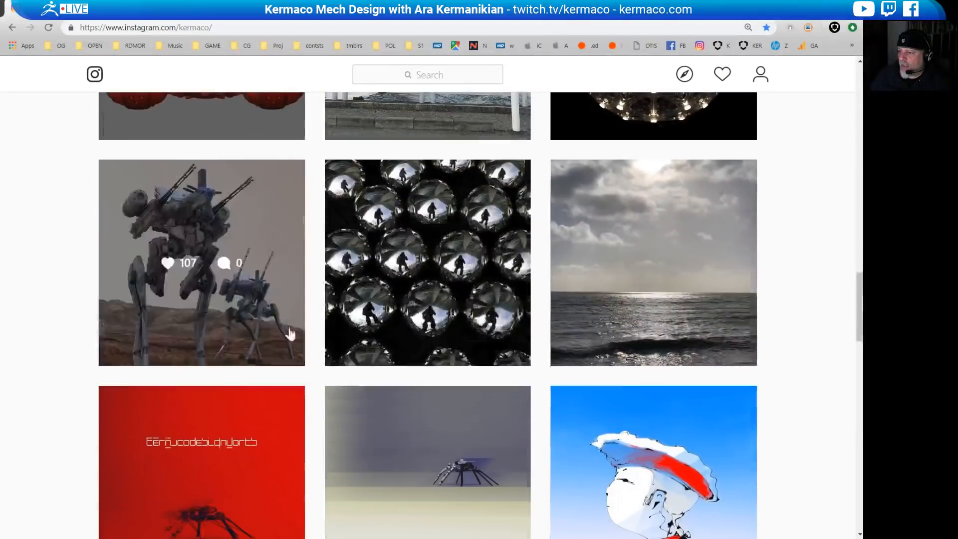
pyautogui.click(289, 335)
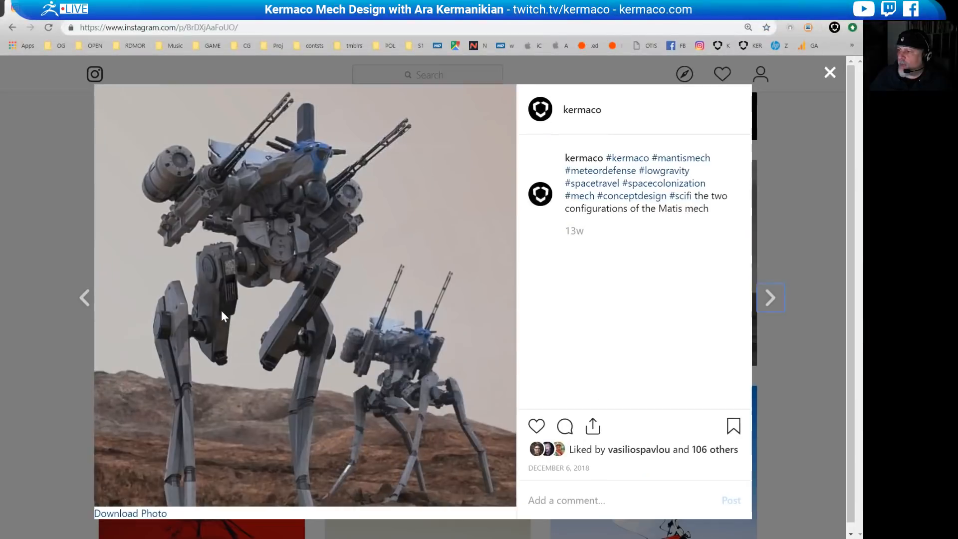
pyautogui.click(830, 72)
# Step: Return to the newest Instagram posts and examine the orange robot artwork once more, closing it again
pyautogui.scroll(15, 235, 296)
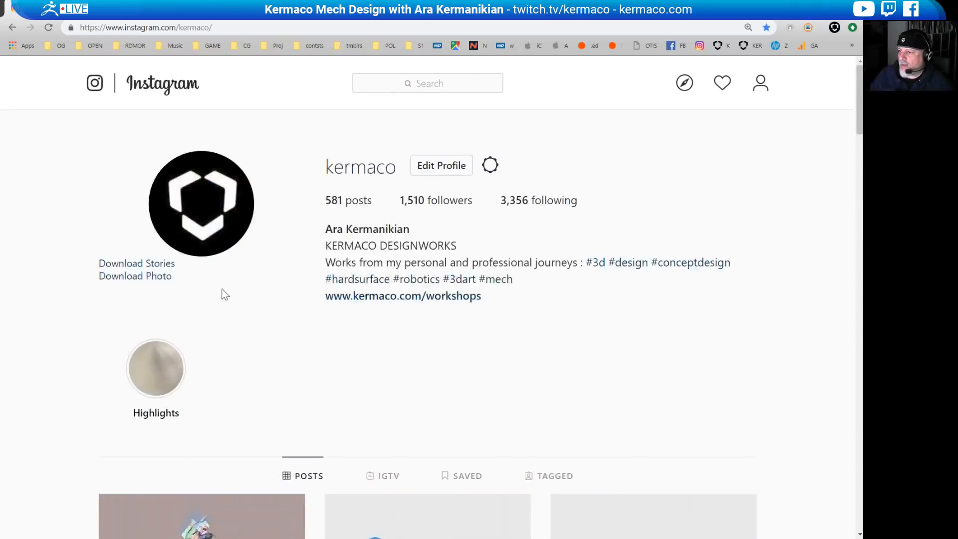
pyautogui.scroll(-4, 224, 299)
pyautogui.click(226, 353)
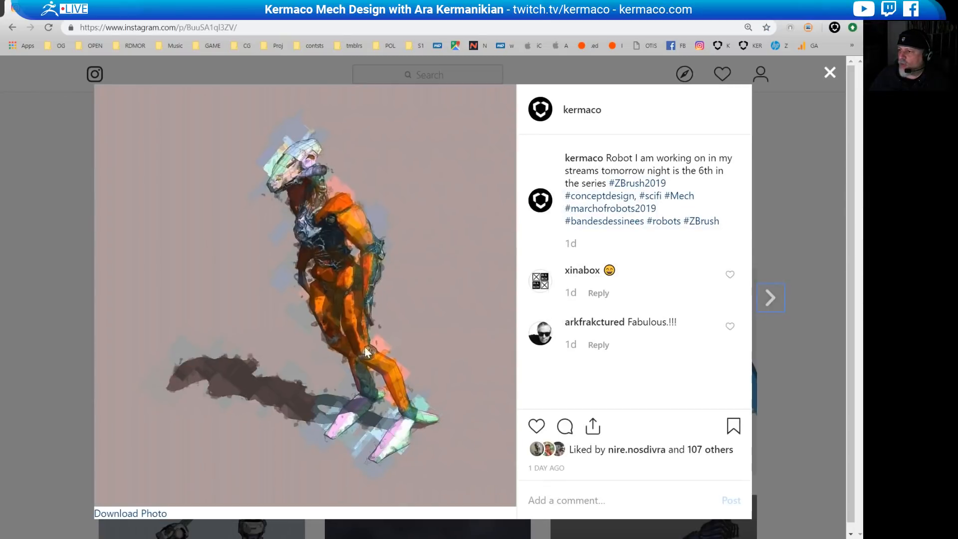
pyautogui.click(830, 75)
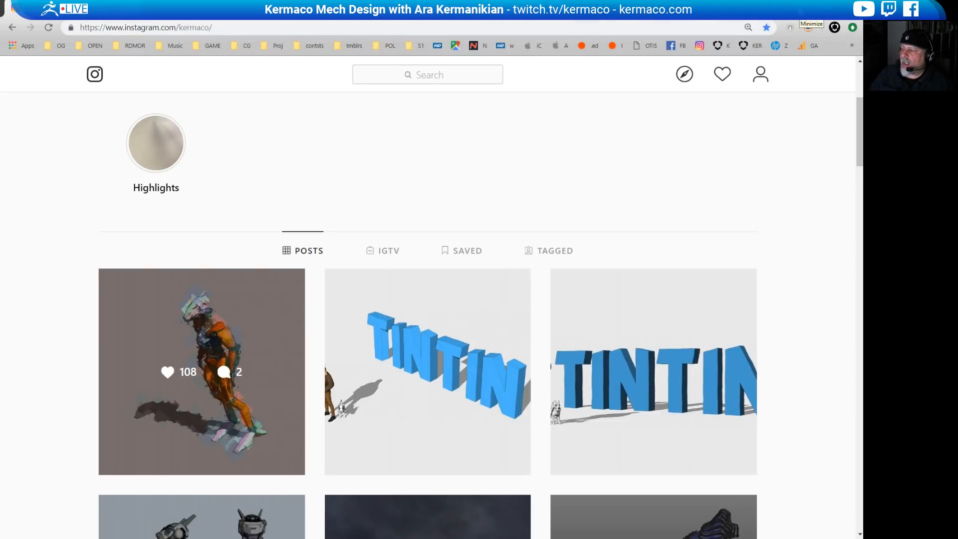
# Step: Switch back to ZBrush and turn off Spotlight to clear the alpha shapes from the canvas around the robot
pyautogui.click(805, 14)
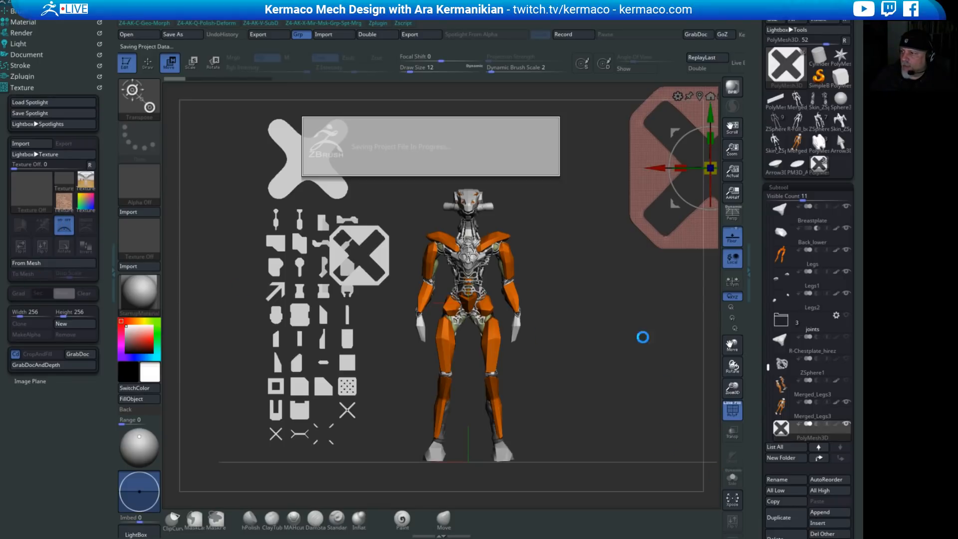
pyautogui.click(68, 227)
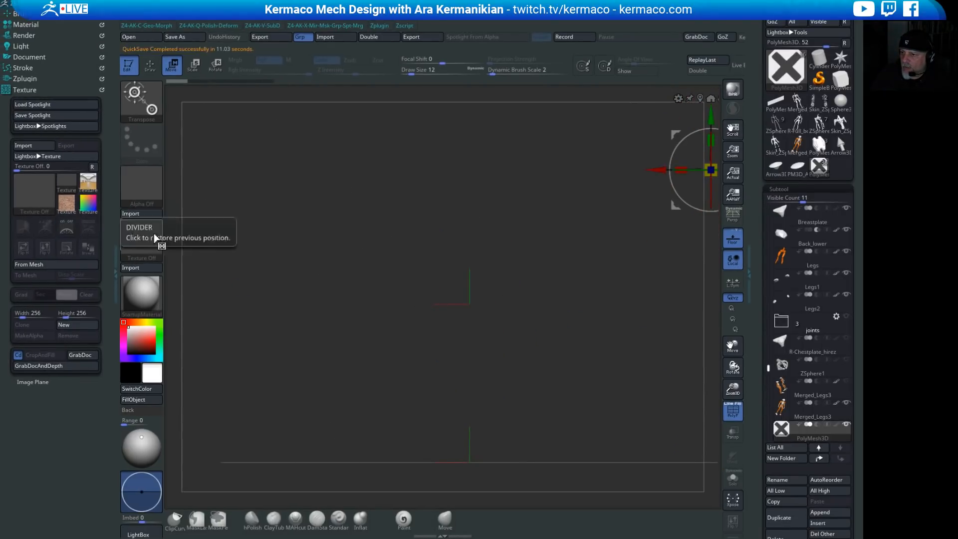
pyautogui.keyDown('alt'); pyautogui.moveTo(599, 295); pyautogui.dragTo(661, 340); pyautogui.keyUp('alt')
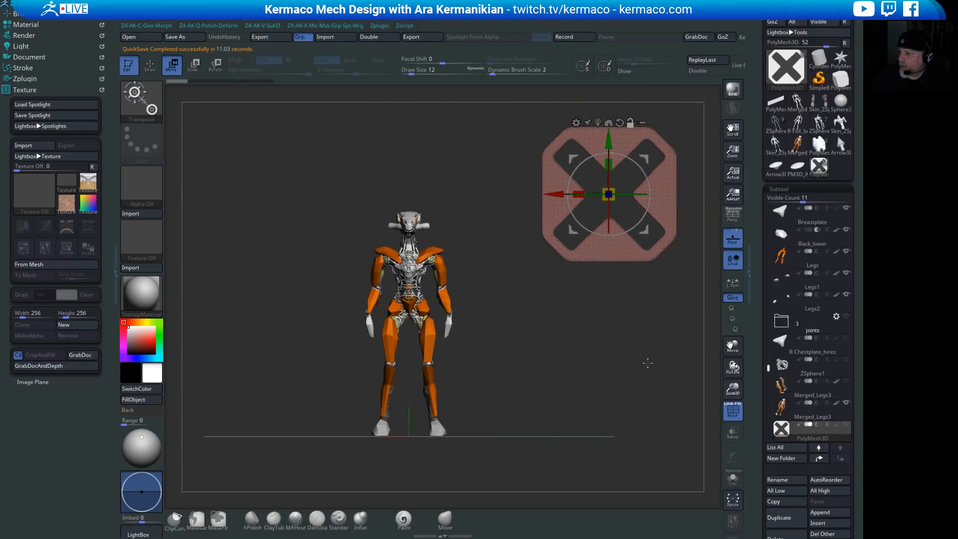
# Step: Select the Merged_Legs3 subtool, turn on perspective, and change to Draw mode with the robot in three-quarter view
pyautogui.click(802, 419)
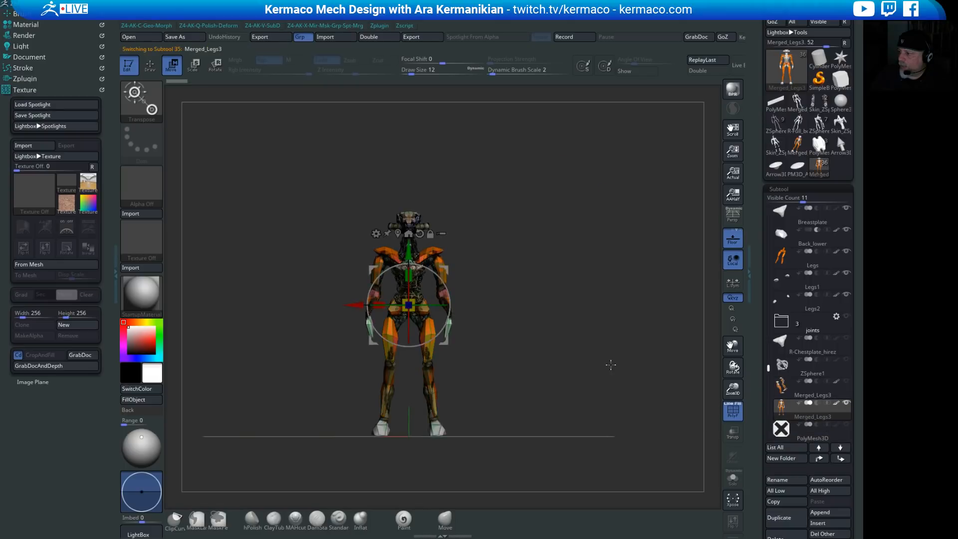
pyautogui.moveTo(599, 336); pyautogui.dragTo(686, 296)
pyautogui.click(738, 216)
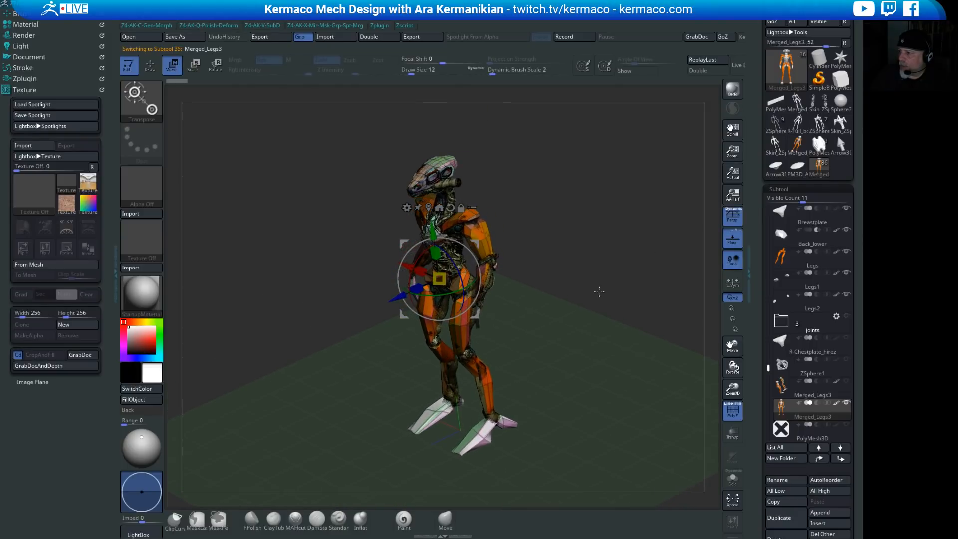
pyautogui.moveTo(607, 322); pyautogui.dragTo(595, 310)
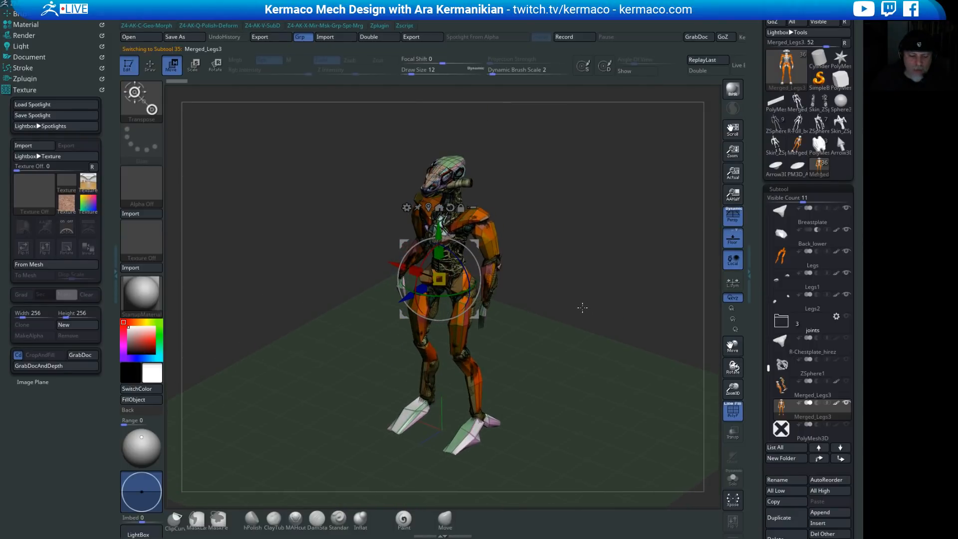
pyautogui.press('q')
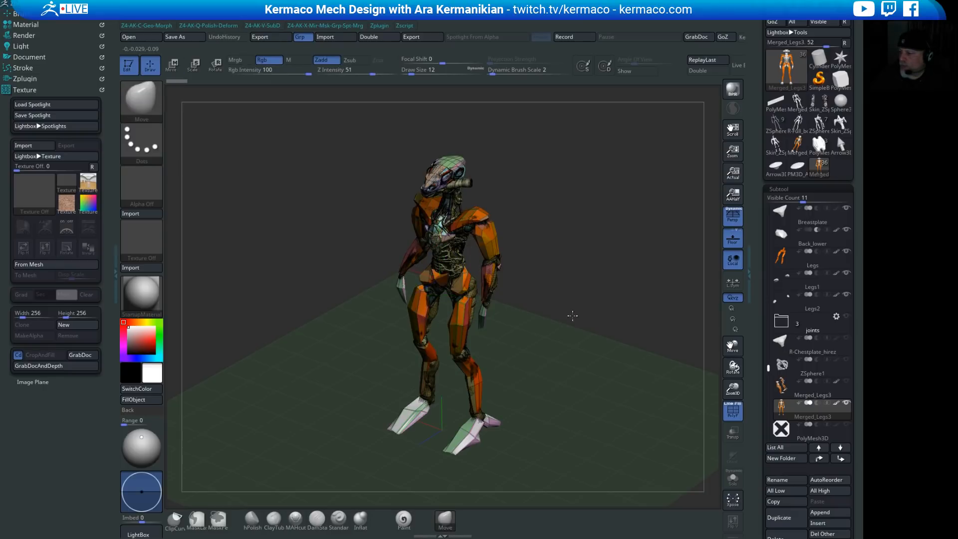
pyautogui.moveTo(573, 314)
pyautogui.mouseDown()
pyautogui.moveTo(597, 308)
pyautogui.moveTo(592, 297)
pyautogui.mouseUp()
pyautogui.keyDown('alt'); pyautogui.moveTo(285, 160); pyautogui.dragTo(274, 153); pyautogui.keyUp('alt')
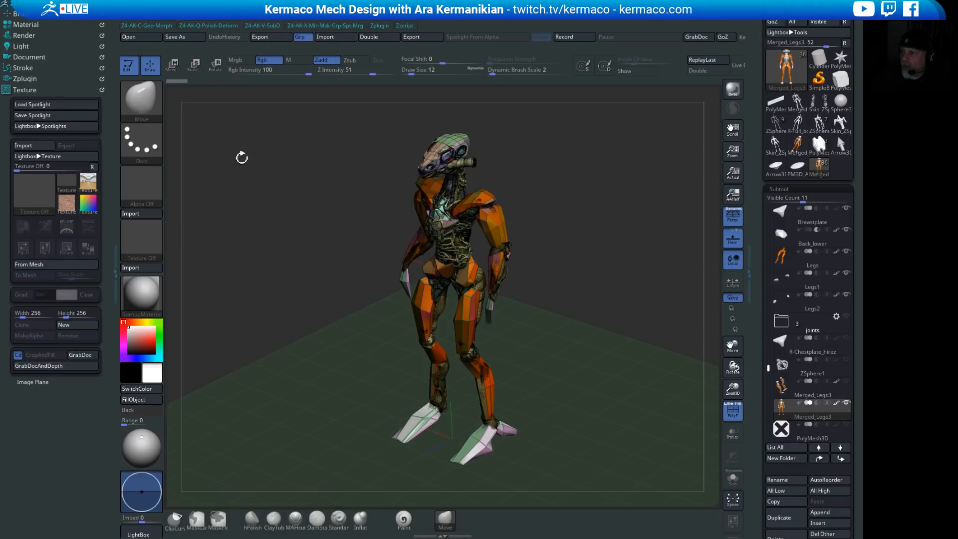
# Step: Collapse the Texture palette and dock the Draw palette beneath it in the tray
pyautogui.click(25, 89)
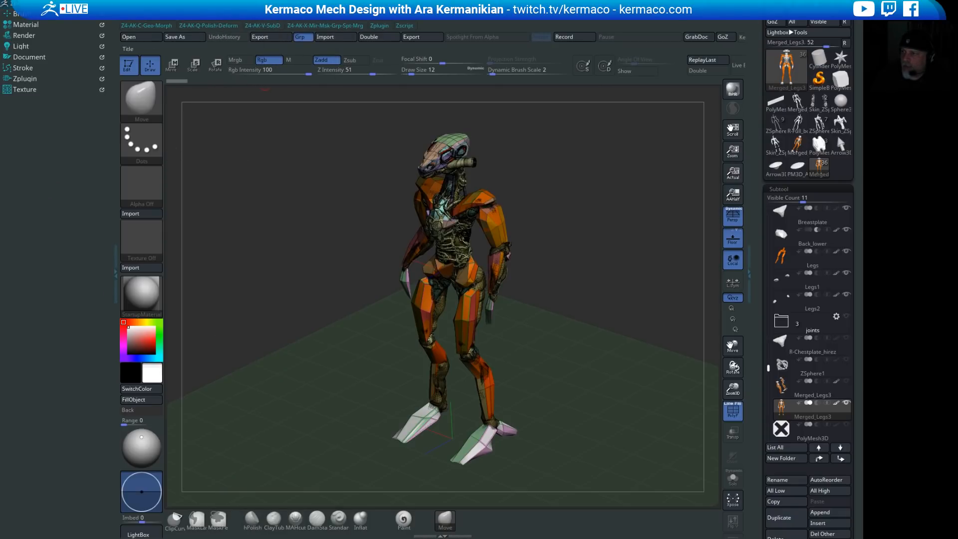
pyautogui.click(231, 23)
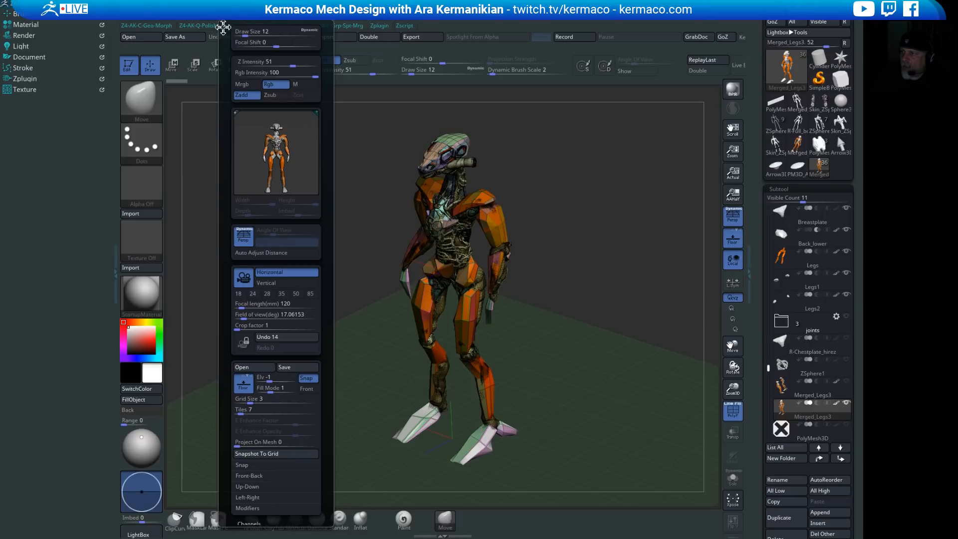
pyautogui.moveTo(224, 27)
pyautogui.mouseDown()
pyautogui.moveTo(60, 100)
pyautogui.moveTo(10, 150)
pyautogui.mouseUp()
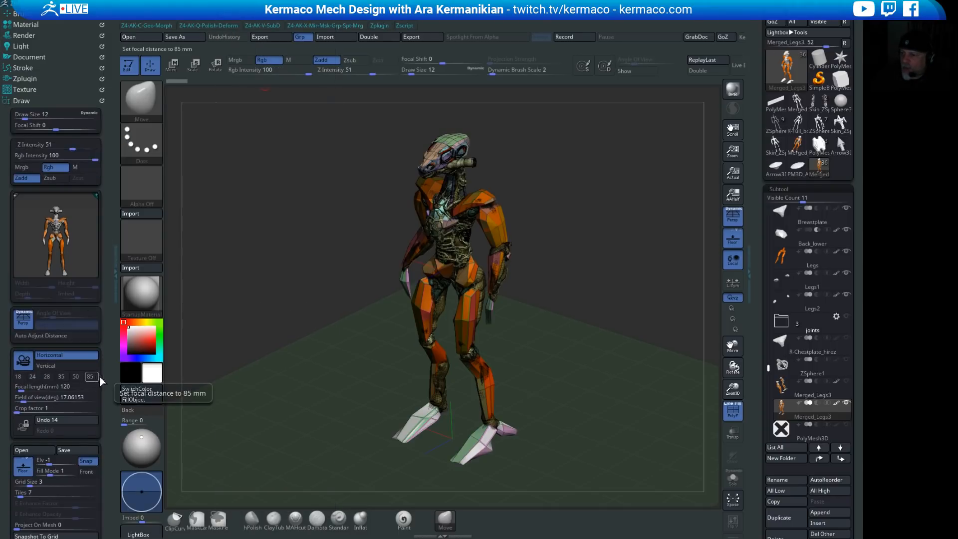
# Step: Try the 28, 50 and 85 mm camera focal length presets on the robot view
pyautogui.click(50, 378)
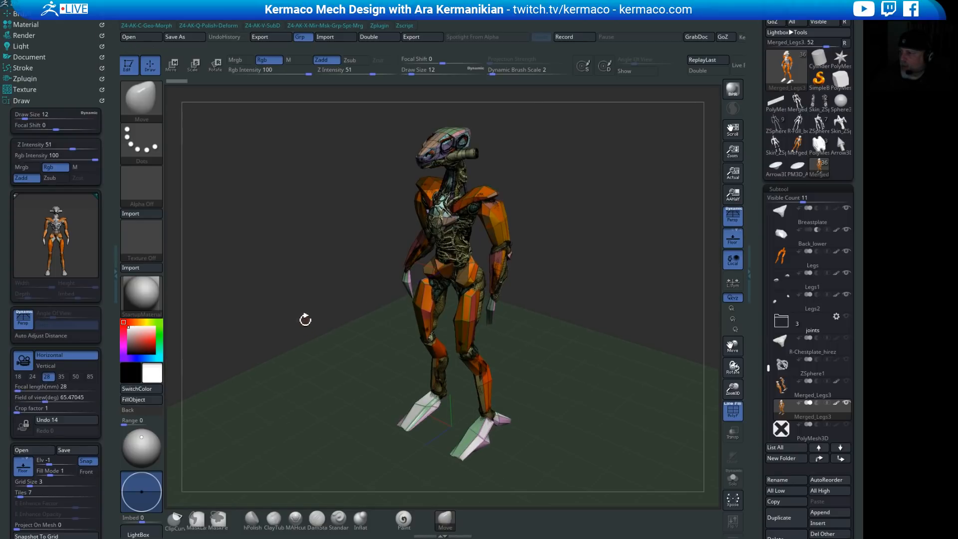
pyautogui.moveTo(306, 320); pyautogui.dragTo(302, 323)
pyautogui.moveTo(580, 370); pyautogui.dragTo(507, 359)
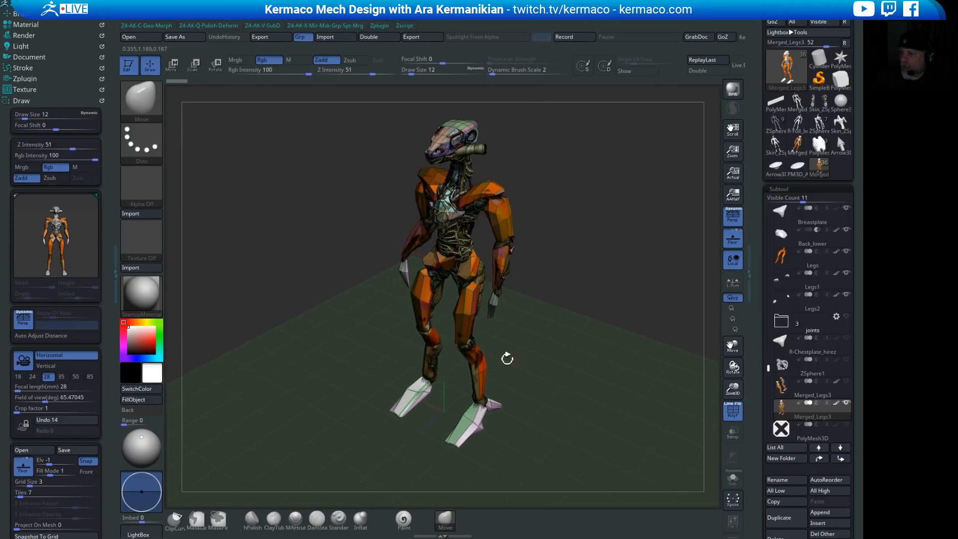
pyautogui.click(76, 377)
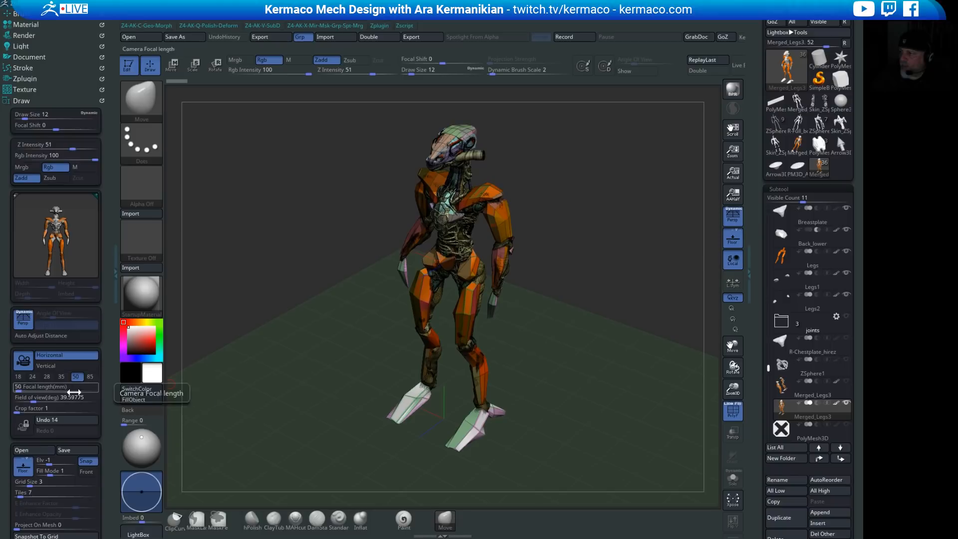
pyautogui.click(95, 378)
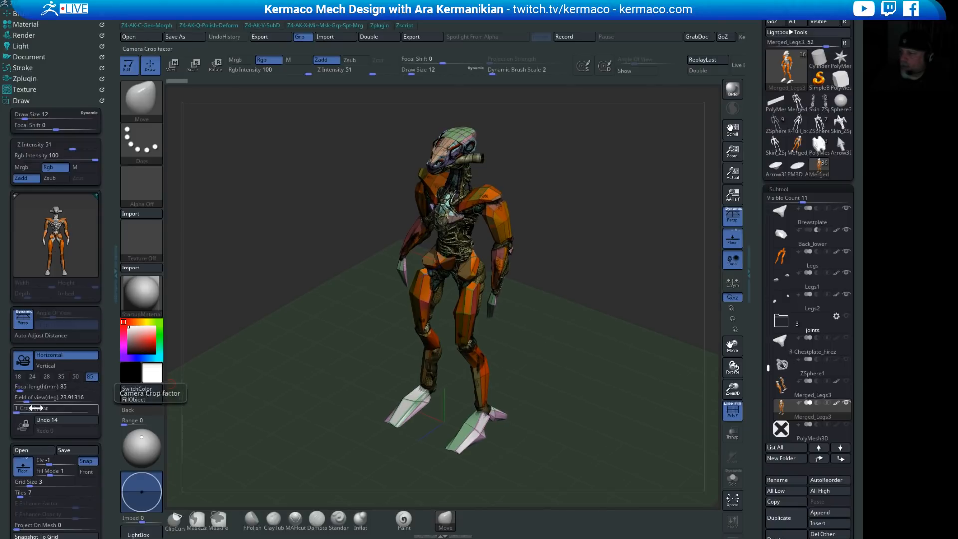
# Step: Set the camera focal length to 120 mm and adjust the robot's three-quarter view
pyautogui.click(48, 388)
pyautogui.write('120')
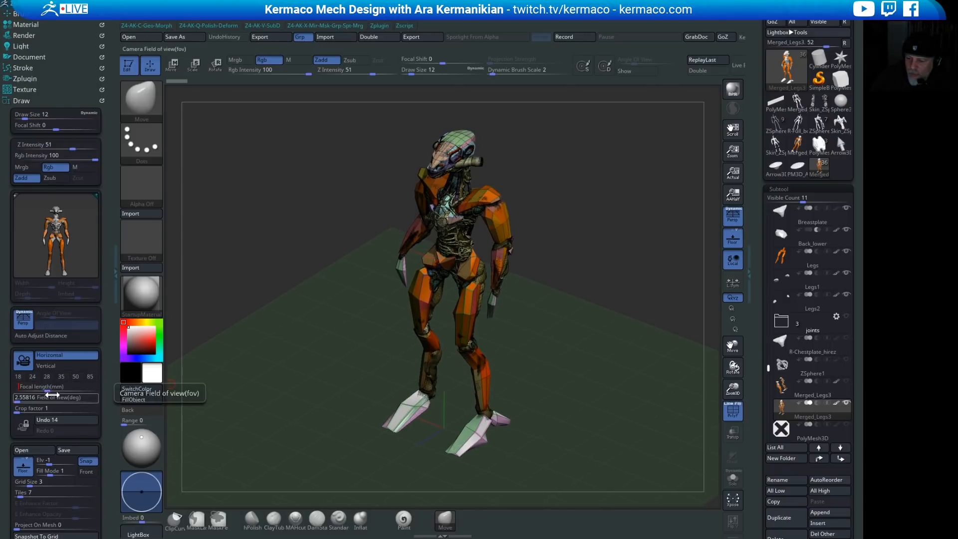
pyautogui.press('Return')
pyautogui.moveTo(627, 320)
pyautogui.mouseDown()
pyautogui.moveTo(644, 344)
pyautogui.moveTo(624, 319)
pyautogui.moveTo(632, 305)
pyautogui.moveTo(653, 313)
pyautogui.moveTo(616, 332)
pyautogui.moveTo(618, 315)
pyautogui.mouseUp()
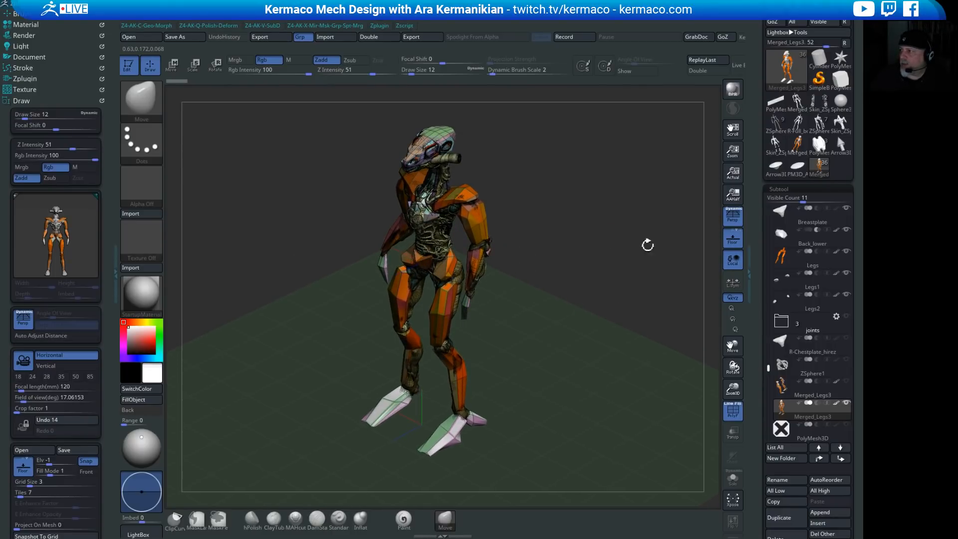
# Step: Load the Default.ZRP render preset from the RenderSet presets and make a BPR render of the robot
pyautogui.click(24, 100)
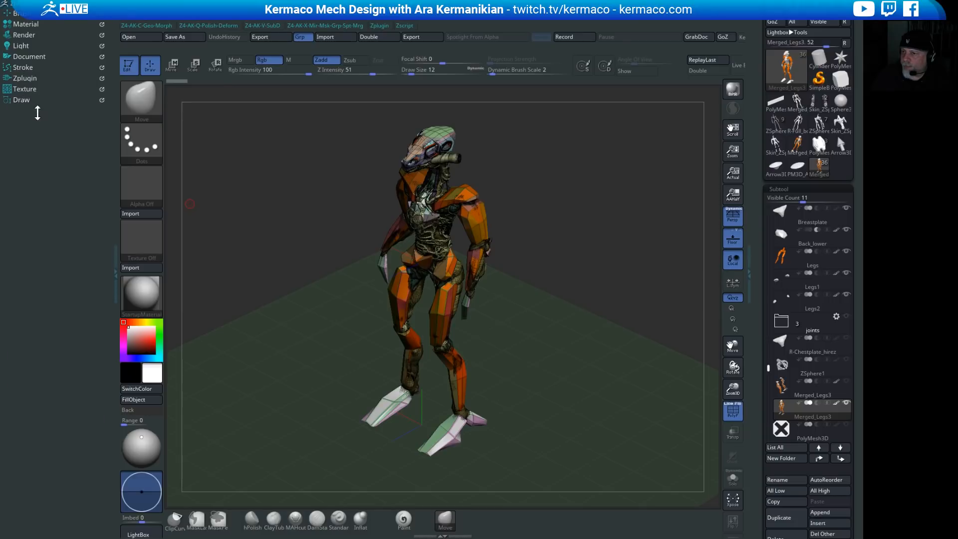
pyautogui.click(22, 34)
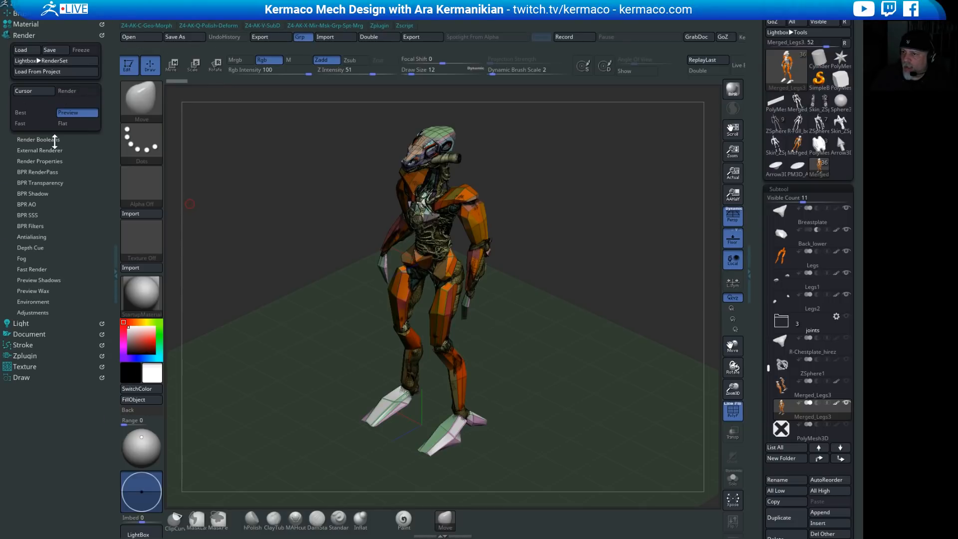
pyautogui.click(54, 61)
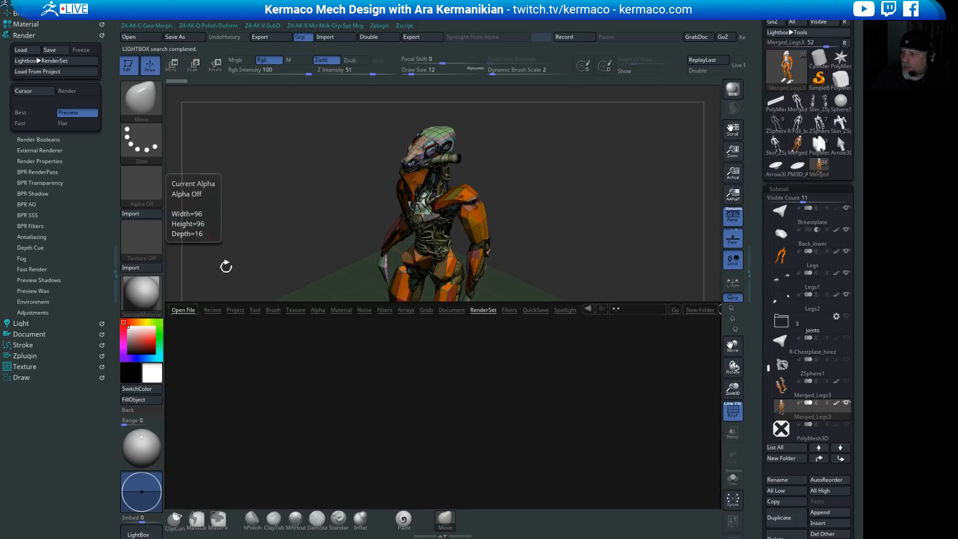
pyautogui.doubleClick(697, 457)
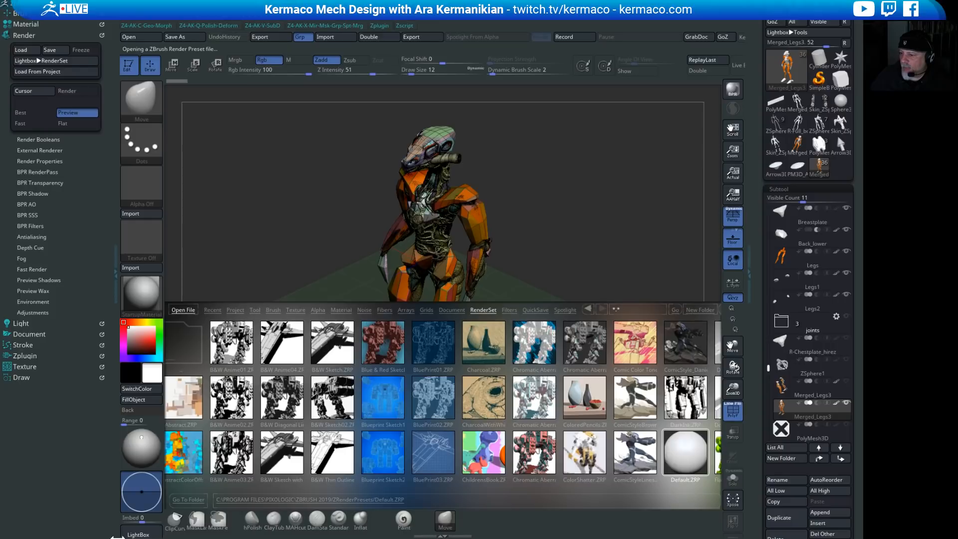
pyautogui.click(136, 534)
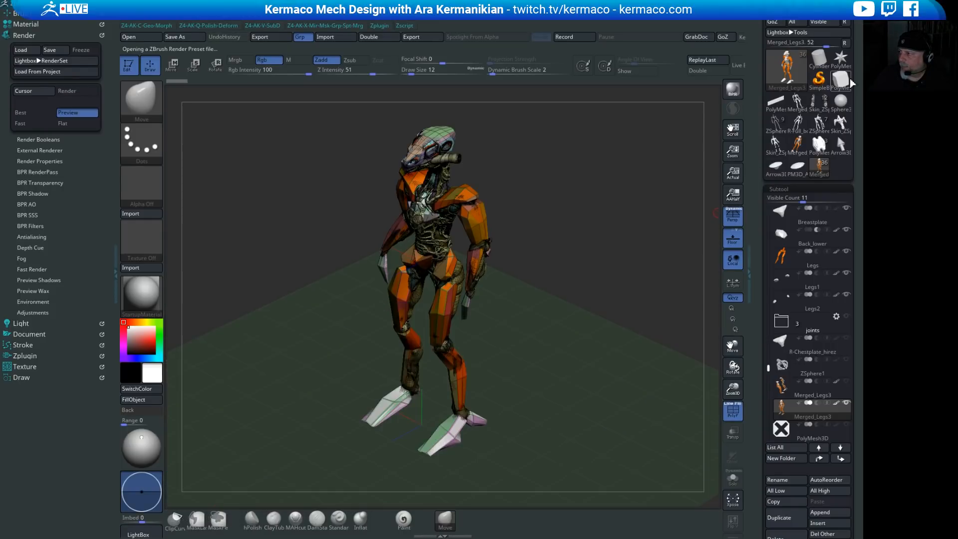
pyautogui.click(733, 91)
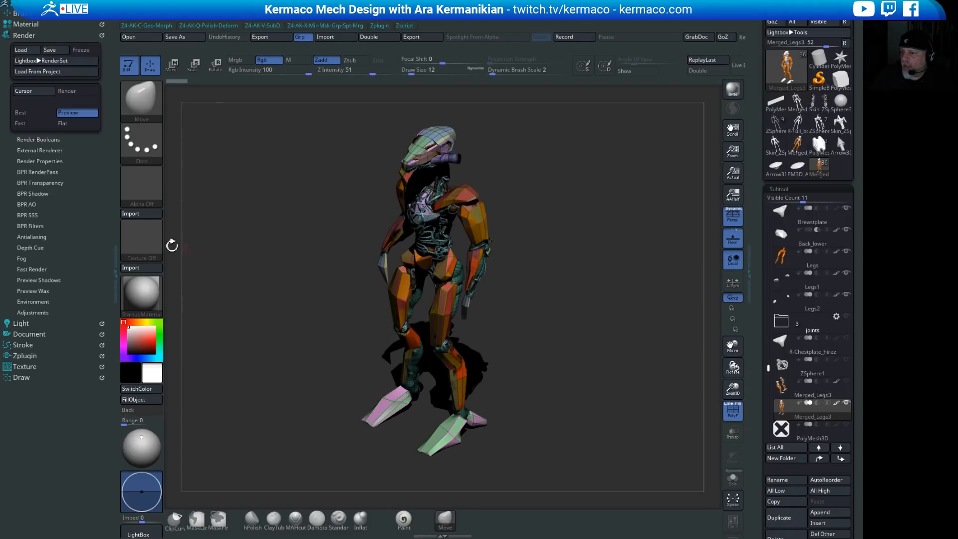
# Step: Browse the BPR filter presets, apply B&W Anime02 to the robot render and hide LightBox to view the whole figure
pyautogui.click(35, 226)
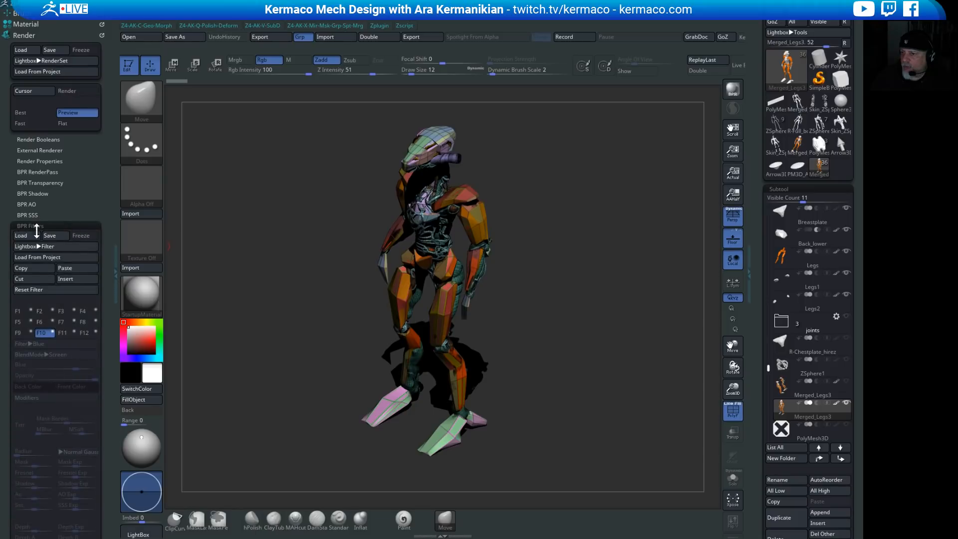
pyautogui.click(48, 247)
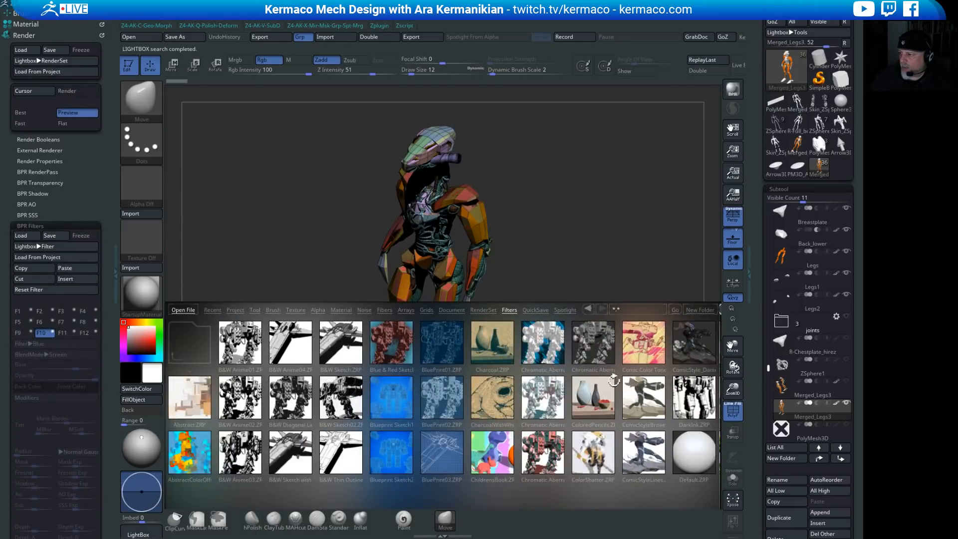
pyautogui.moveTo(624, 407); pyautogui.dragTo(526, 412)
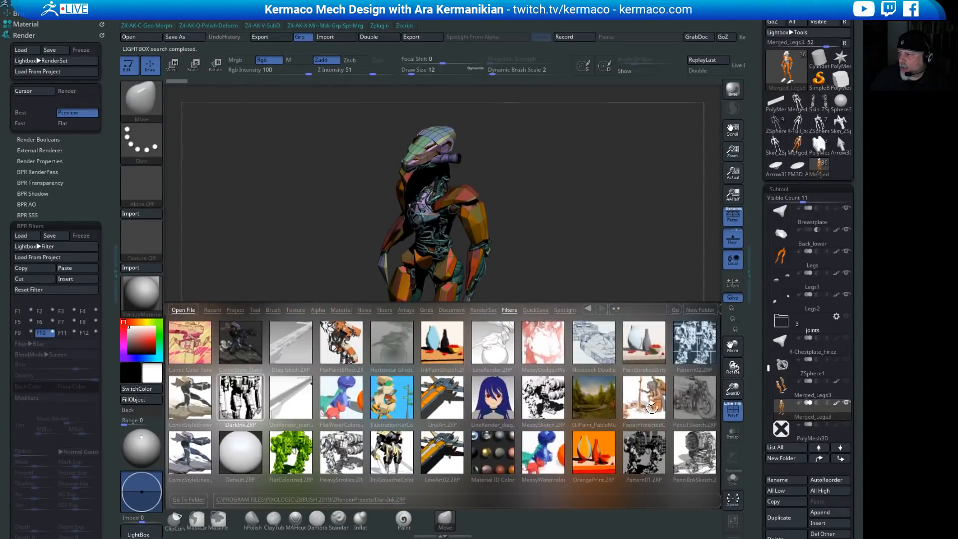
pyautogui.moveTo(652, 407); pyautogui.dragTo(512, 410)
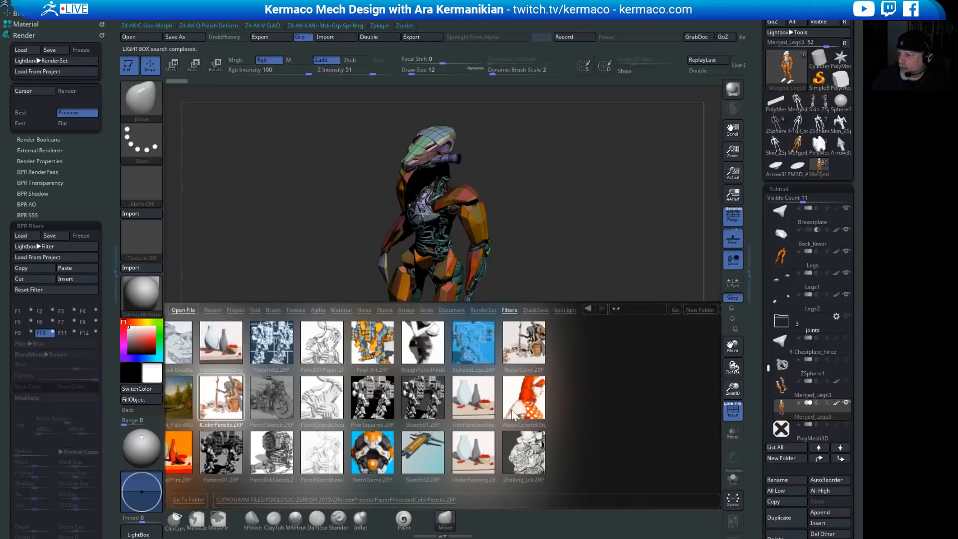
pyautogui.moveTo(222, 403); pyautogui.dragTo(443, 411)
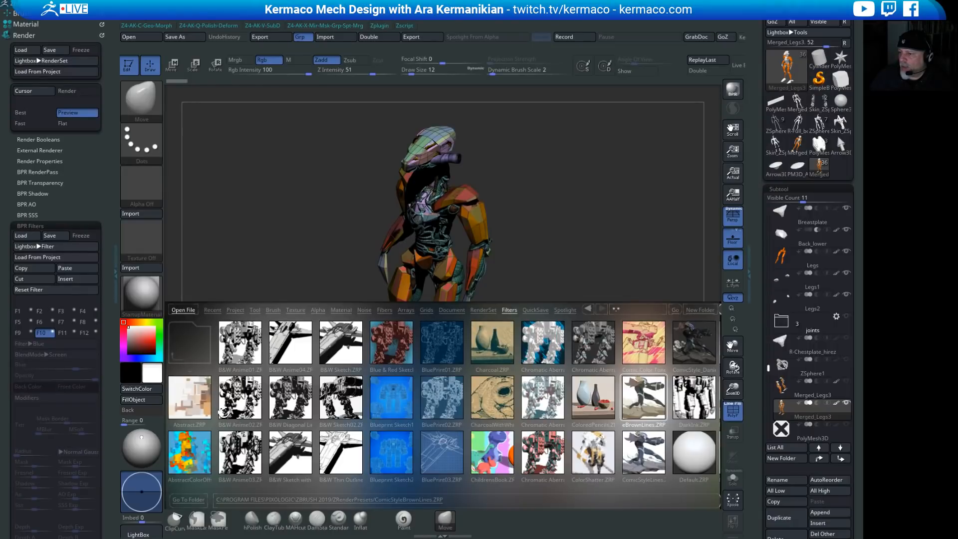
pyautogui.doubleClick(241, 393)
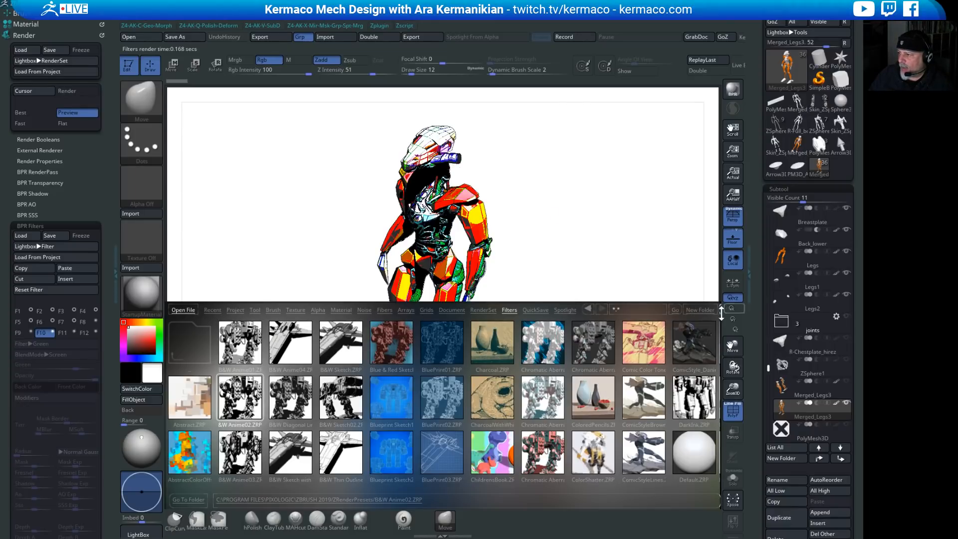
pyautogui.moveTo(661, 492); pyautogui.dragTo(719, 310)
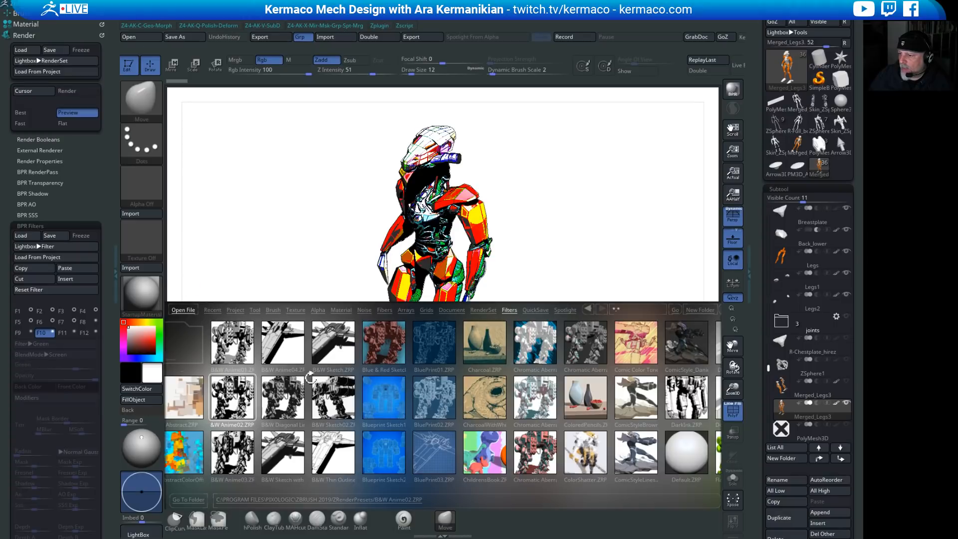
pyautogui.moveTo(699, 494); pyautogui.dragTo(649, 492)
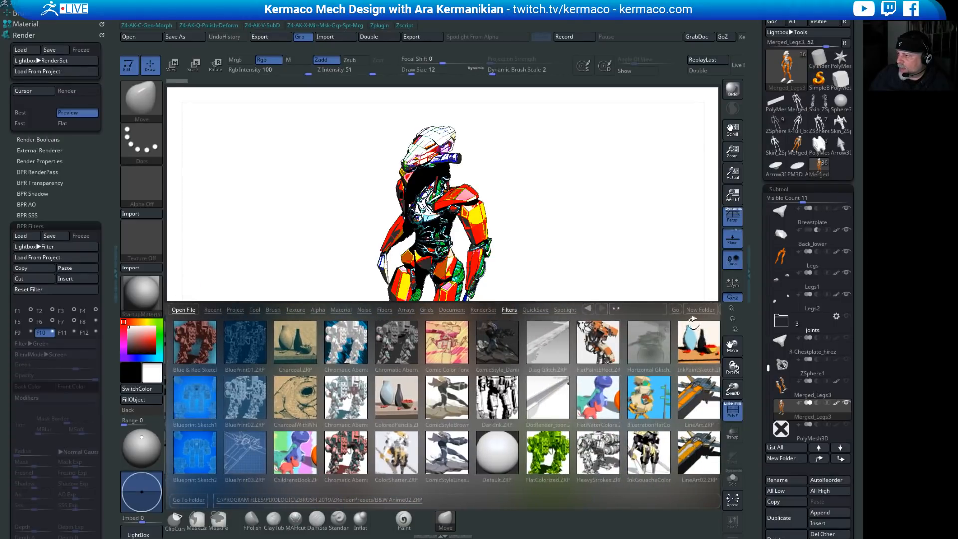
pyautogui.moveTo(701, 317); pyautogui.dragTo(634, 311)
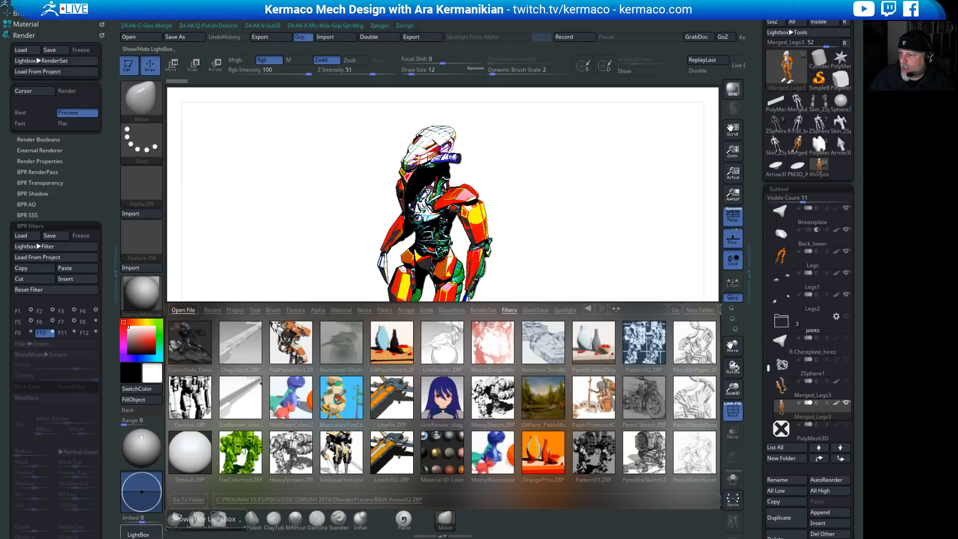
pyautogui.click(145, 534)
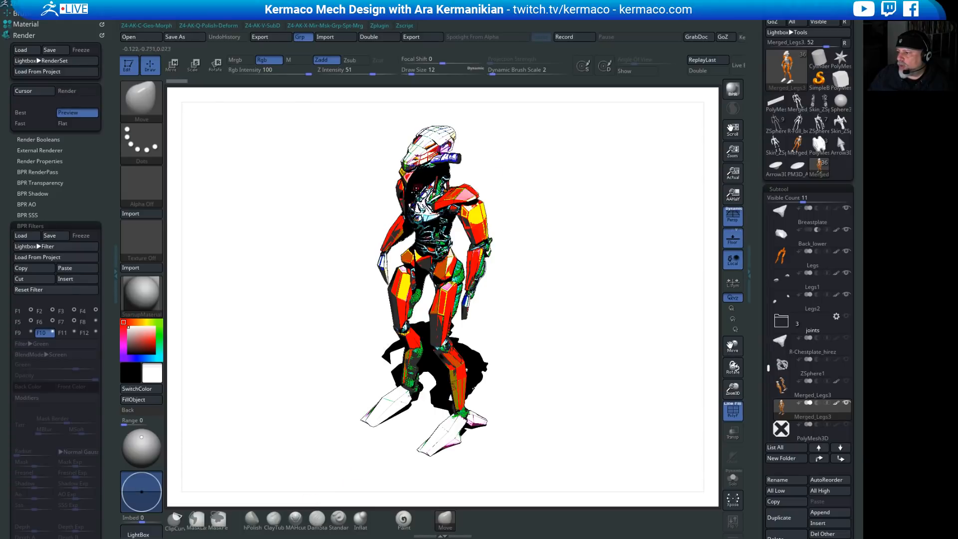
# Step: Apply the B&W Anime03 filter preset to the render and turn off the polyframe lines on the robot
pyautogui.click(137, 535)
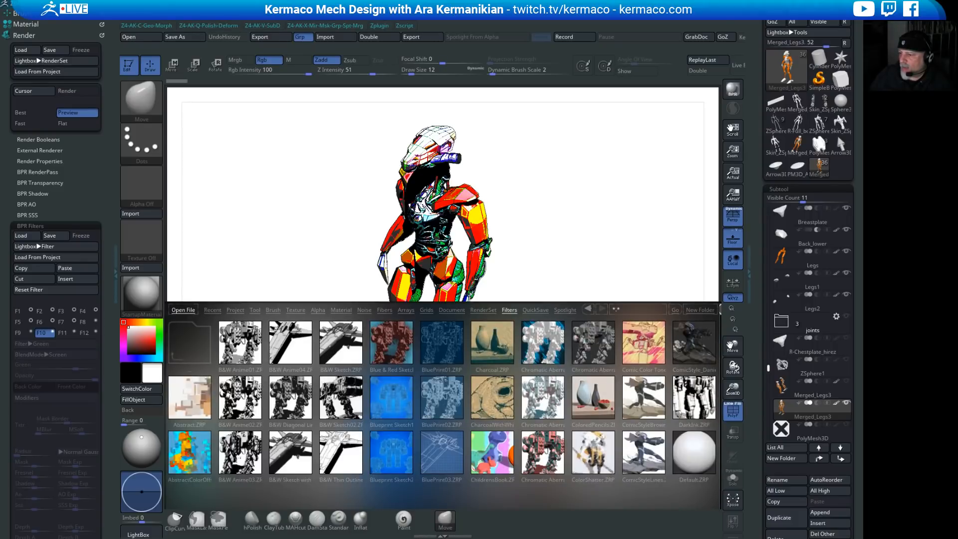
pyautogui.doubleClick(243, 478)
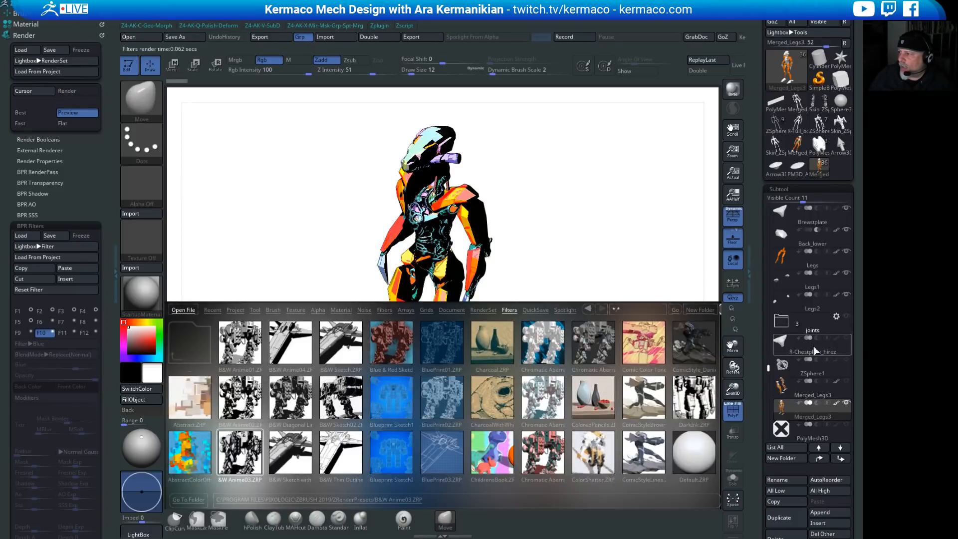
pyautogui.click(733, 411)
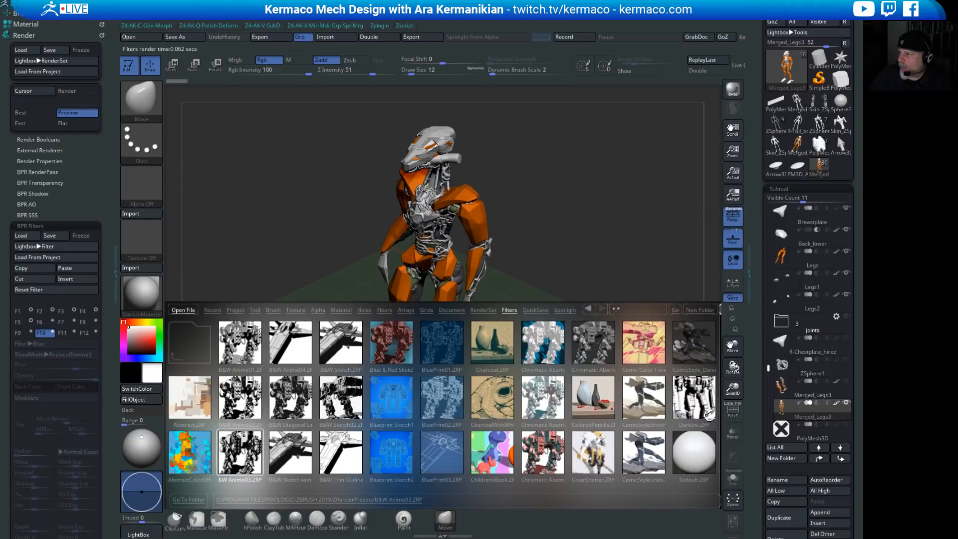
# Step: Load the B&W Anime02 filter preset again and re-render the robot without polyframe lines
pyautogui.click(244, 401)
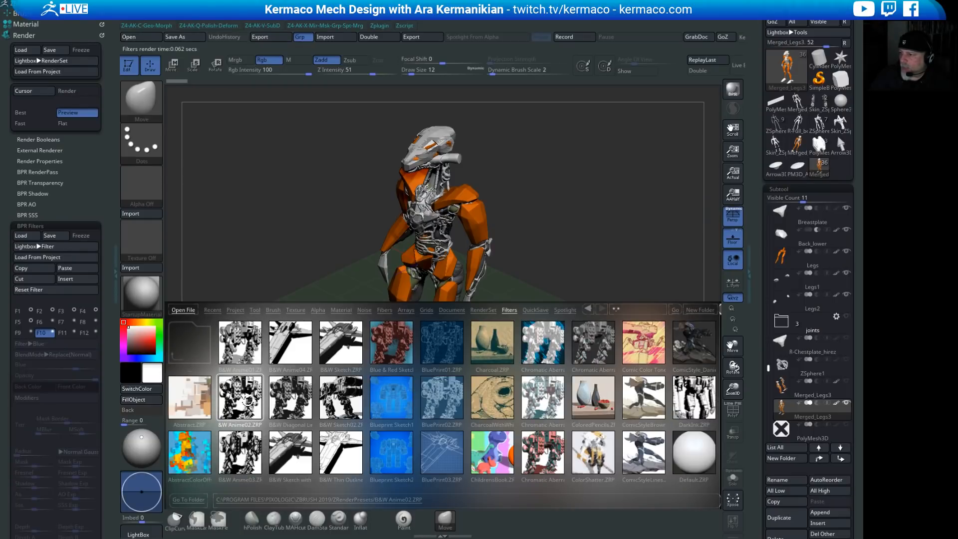
pyautogui.click(245, 401)
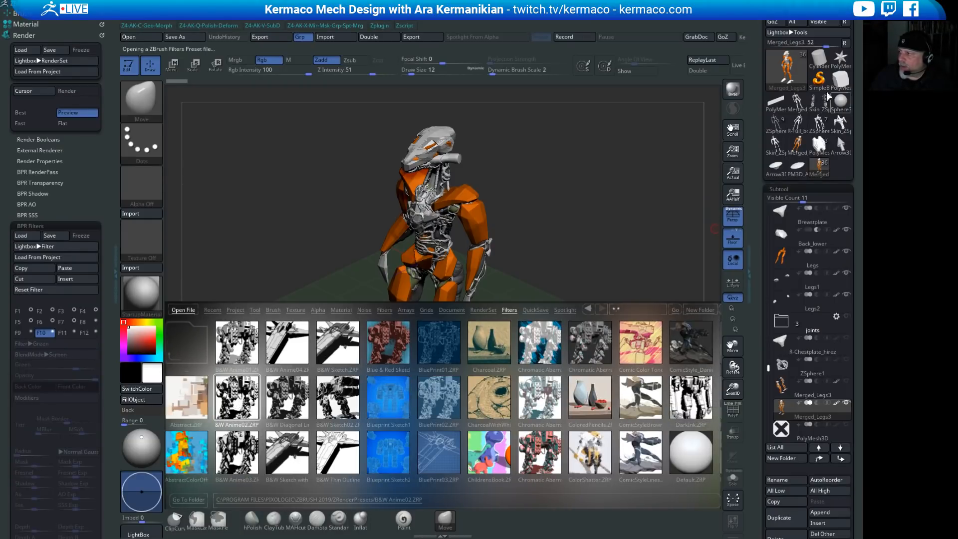
pyautogui.click(729, 92)
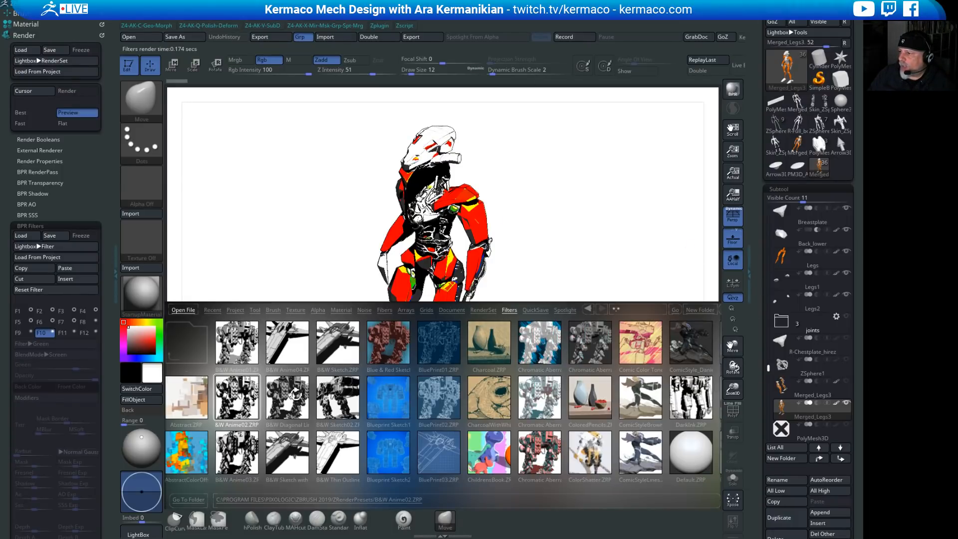
# Step: Compare the B&W Anime03, Anime04 and Diagonal Lines01 filter presets, keep B&W Anime04 and hide LightBox
pyautogui.click(226, 454)
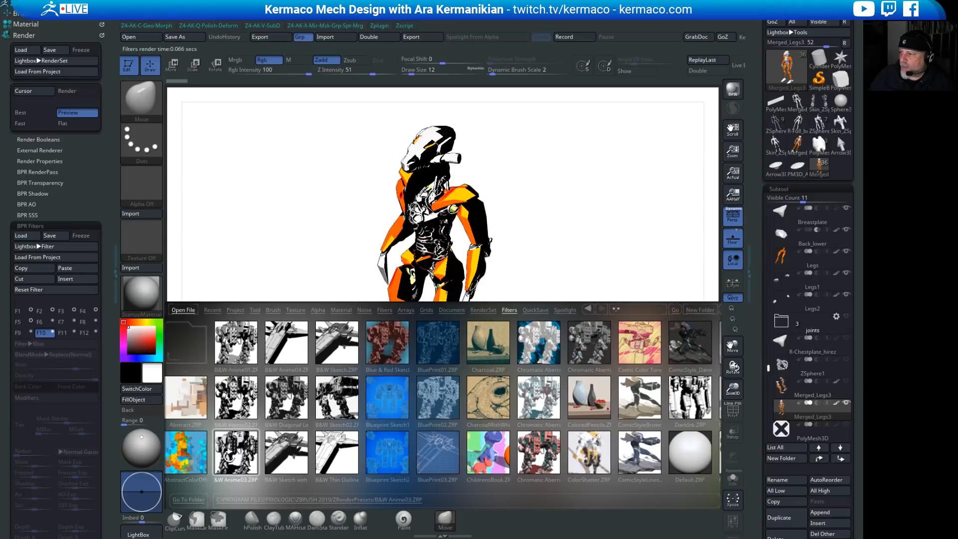
pyautogui.click(244, 343)
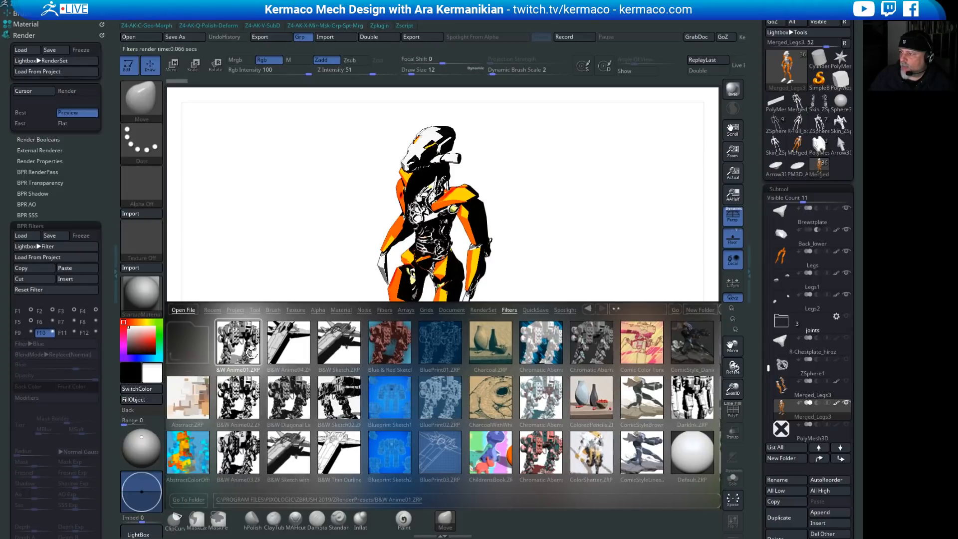
pyautogui.click(299, 361)
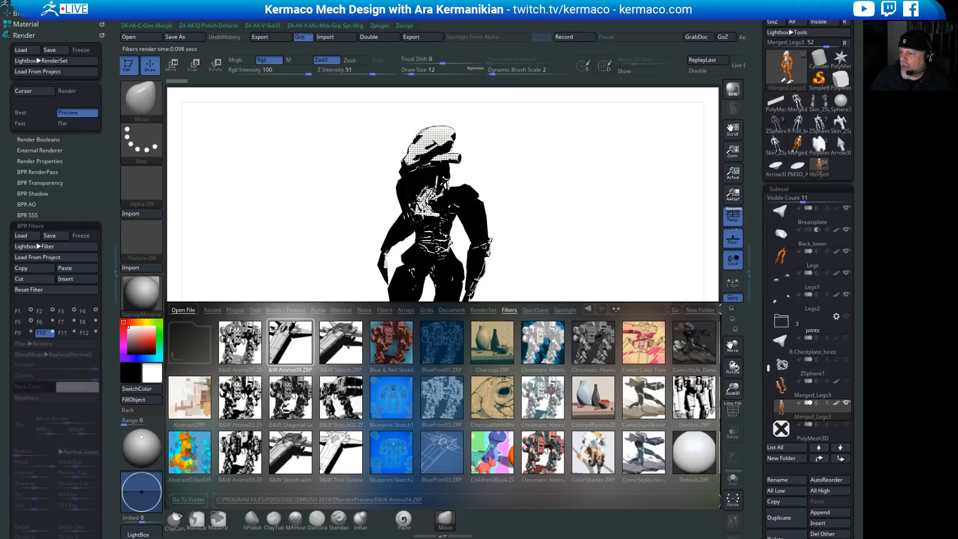
pyautogui.click(292, 400)
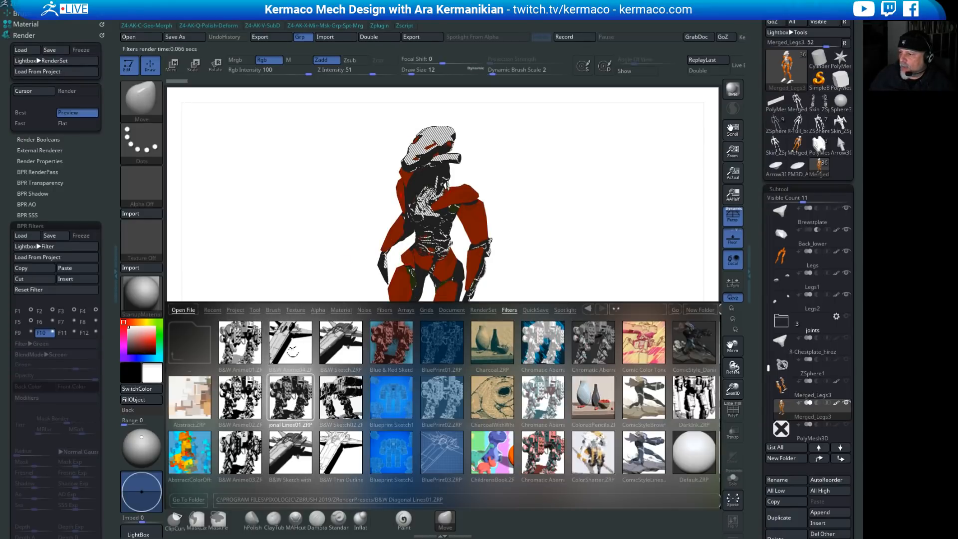
pyautogui.click(293, 350)
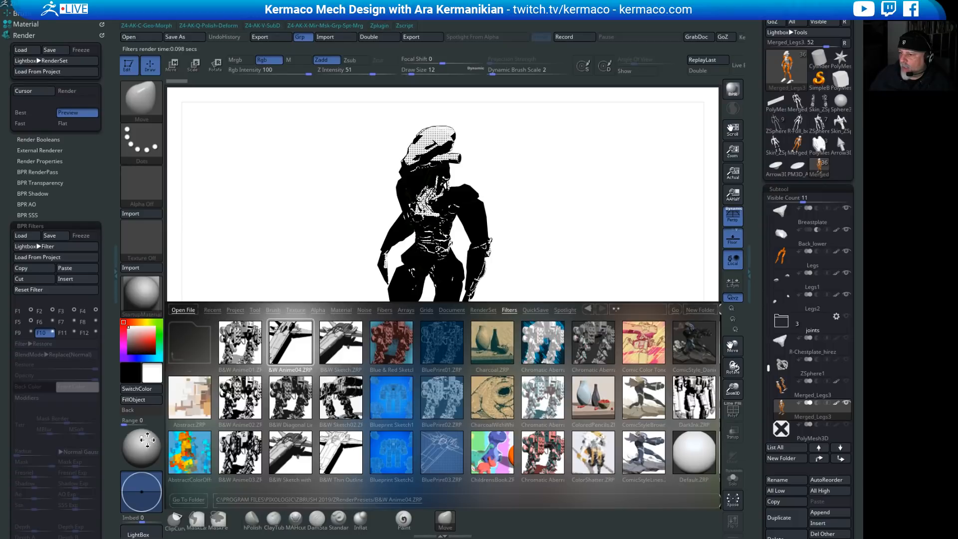
pyautogui.click(158, 534)
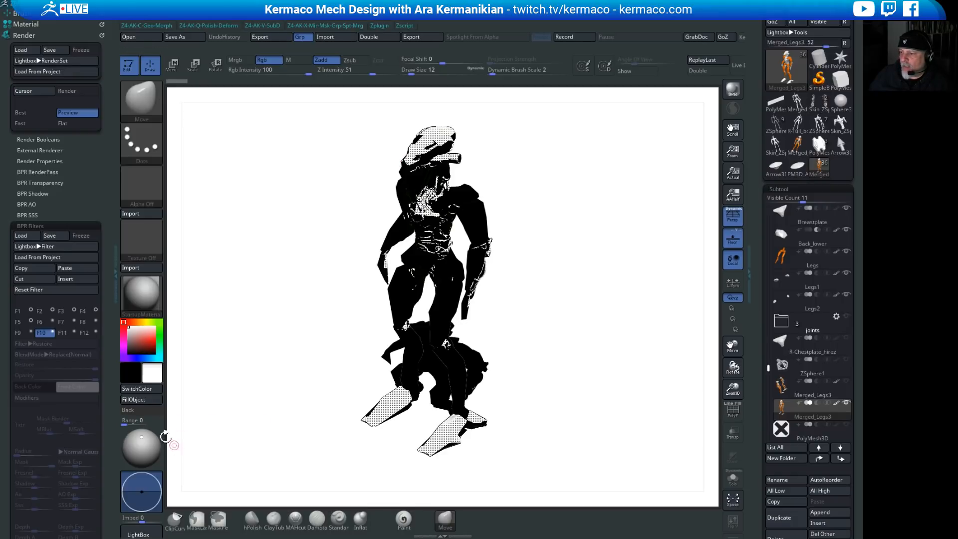
# Step: Shift the light placement slightly toward the upper left of the preview sphere and re-render the robot with BPR
pyautogui.click(139, 446)
pyautogui.moveTo(139, 446); pyautogui.dragTo(136, 444)
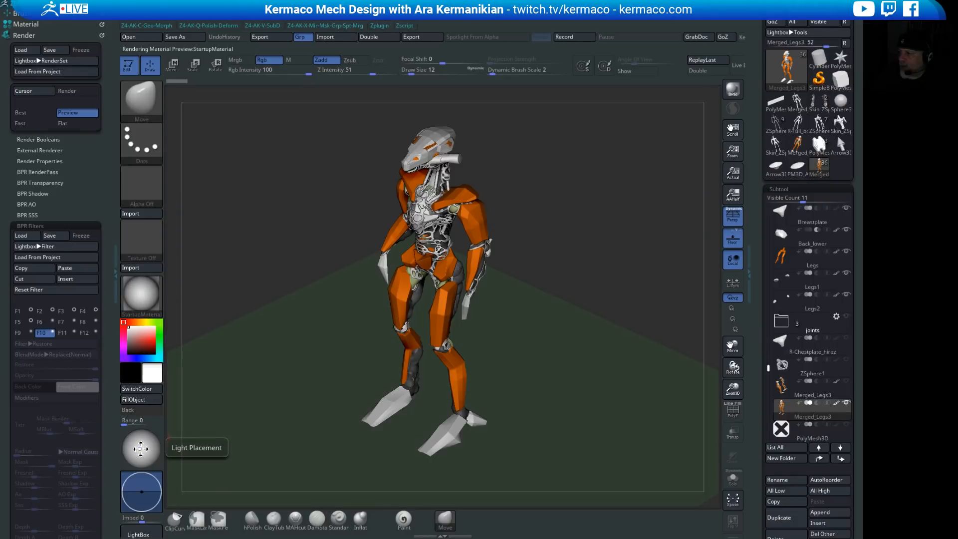
pyautogui.click(733, 90)
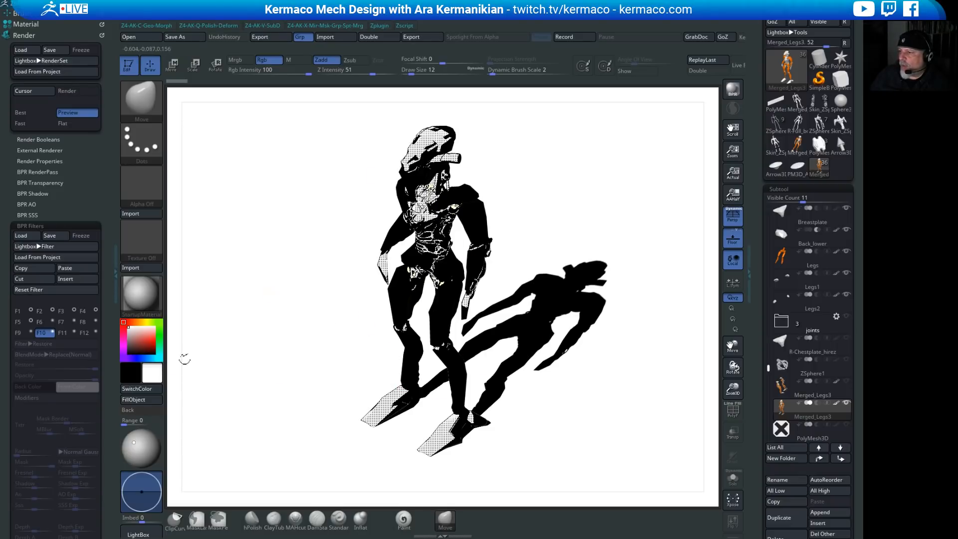
# Step: Try the BluePrint01 and BluePrint02 filter presets, apply BluePrint03 and hide LightBox to view the full robot
pyautogui.click(52, 247)
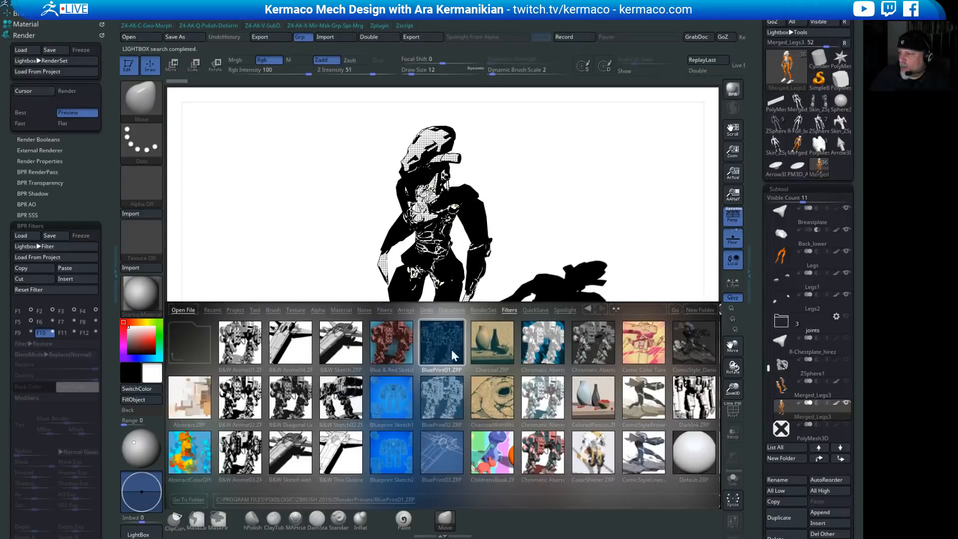
pyautogui.doubleClick(451, 349)
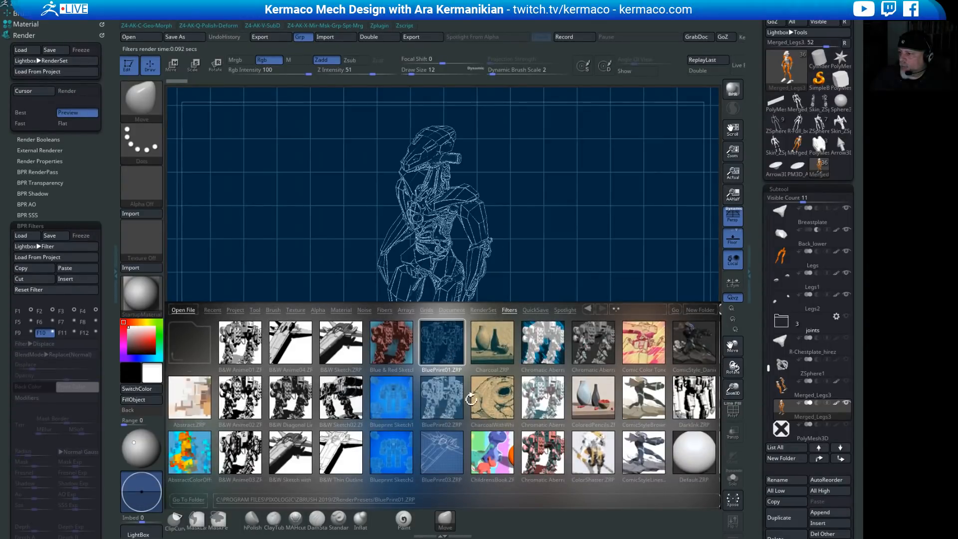
pyautogui.doubleClick(446, 402)
pyautogui.doubleClick(437, 440)
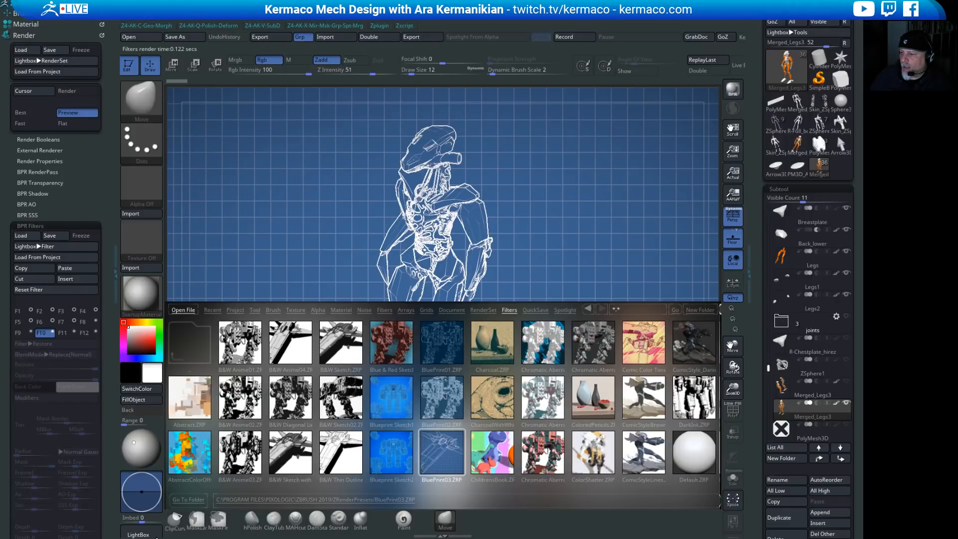
pyautogui.click(138, 534)
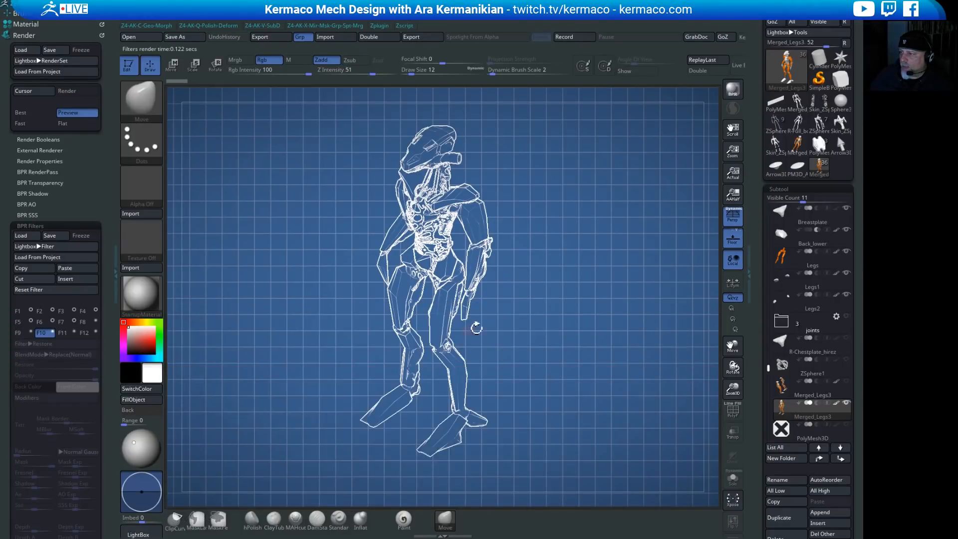
# Step: Snap the robot to a straight front view and make a BPR render with the blueprint filter
pyautogui.press('shift')
pyautogui.keyDown('shift'); pyautogui.moveTo(561, 296); pyautogui.dragTo(557, 308); pyautogui.keyUp('shift')
pyautogui.hotkey('shift', 'r')
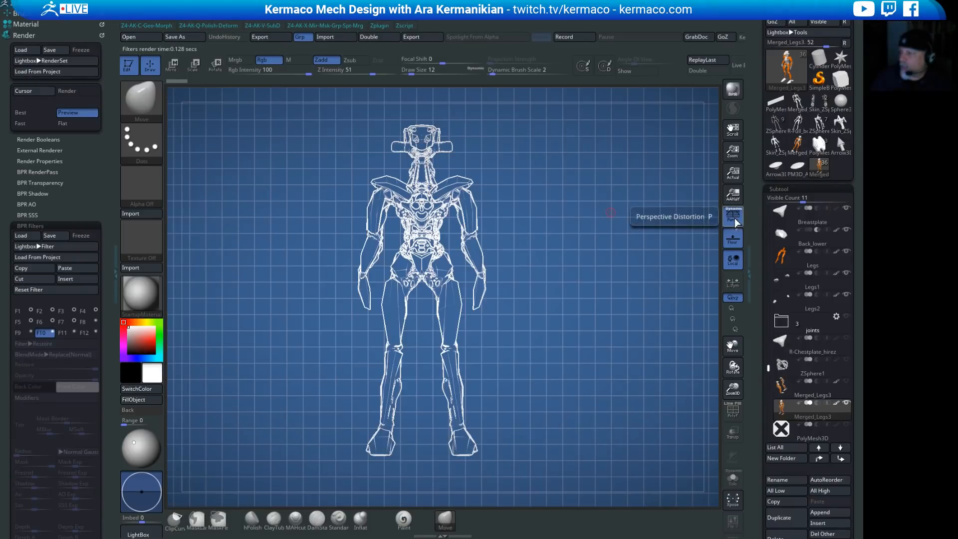
# Step: Turn off perspective distortion and make BPR renders of the robot's front and side views with the blueprint filter
pyautogui.click(733, 217)
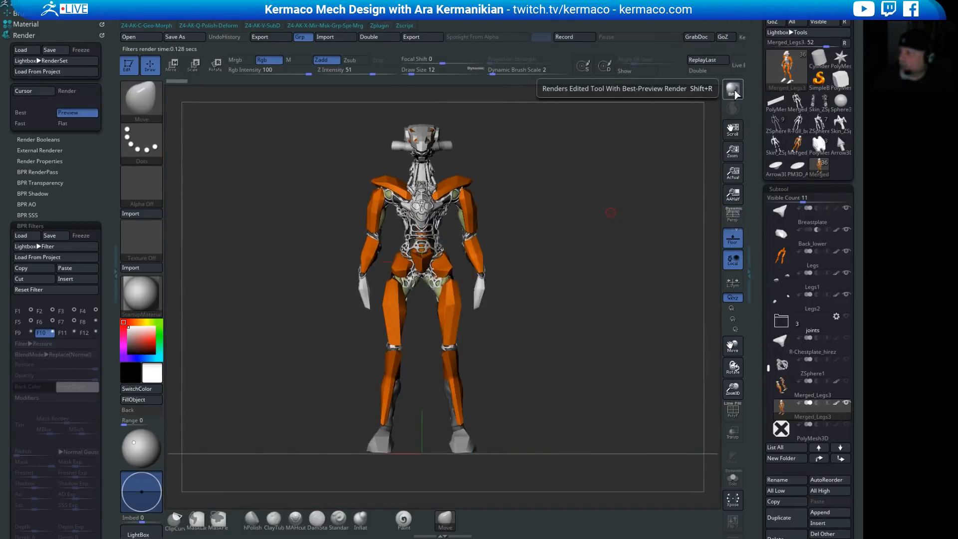
pyautogui.click(733, 90)
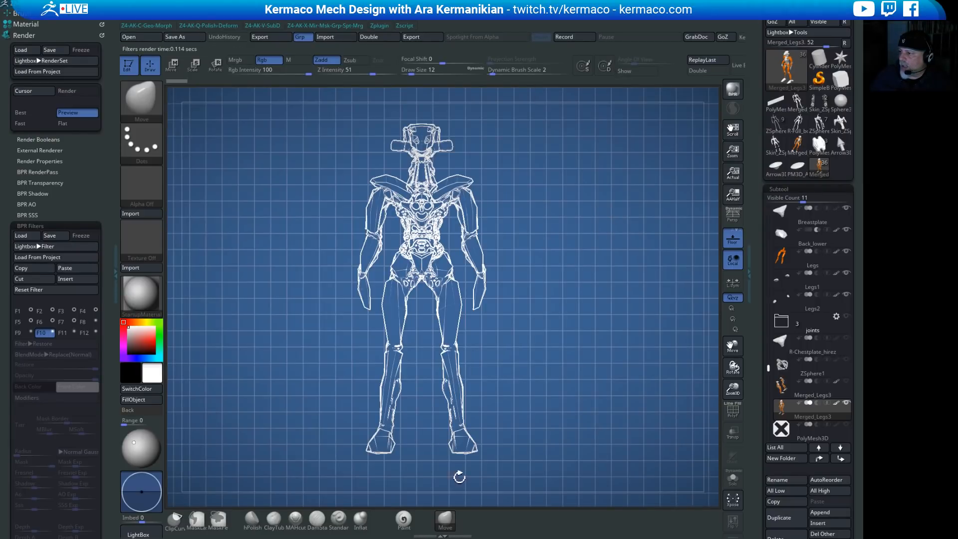
pyautogui.moveTo(591, 266); pyautogui.dragTo(554, 265)
pyautogui.click(733, 91)
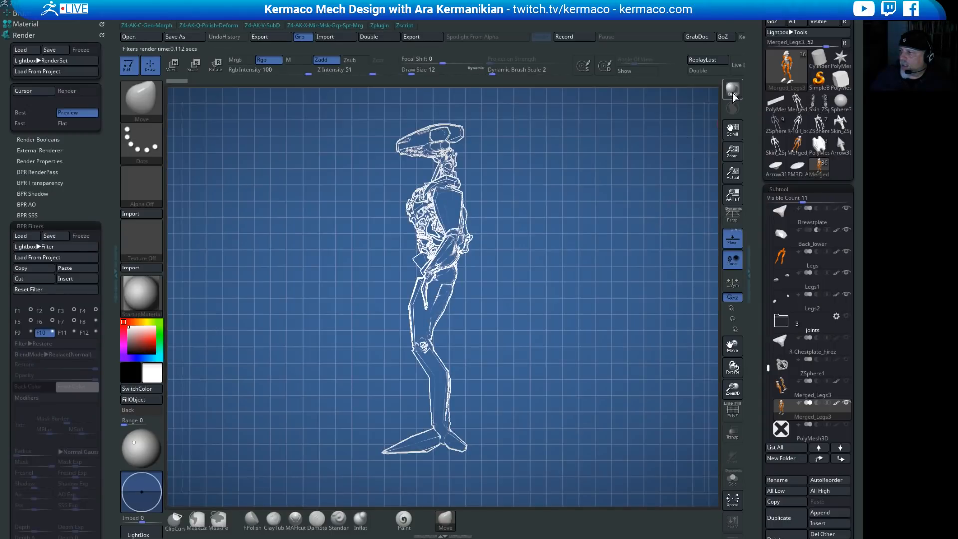
# Step: Make blueprint BPR renders of the robot's back view and again from the front
pyautogui.moveTo(605, 233); pyautogui.dragTo(601, 220)
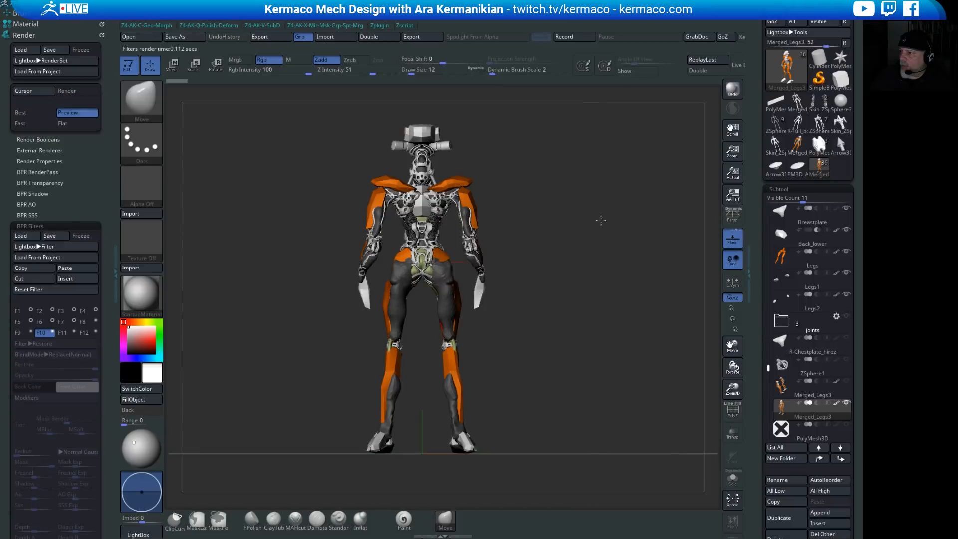
pyautogui.click(732, 91)
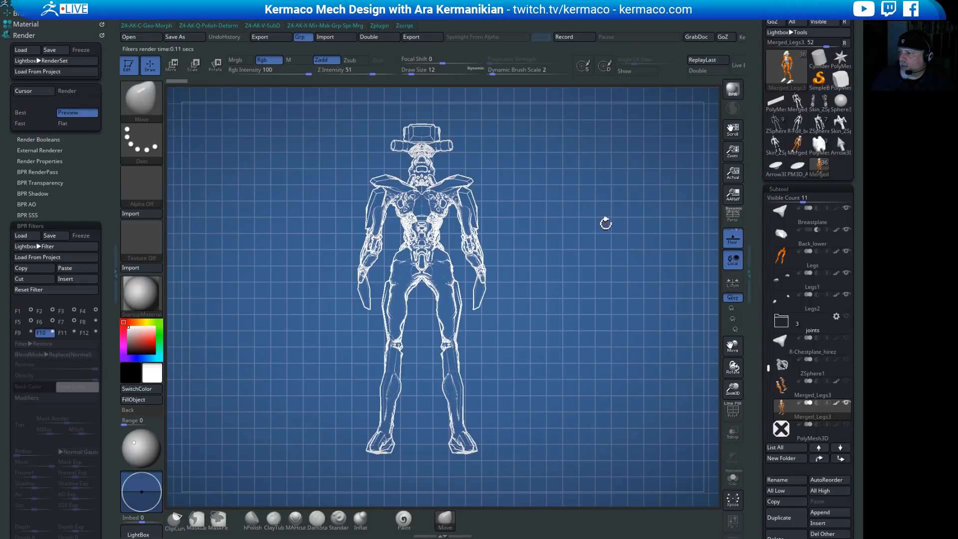
pyautogui.moveTo(607, 301); pyautogui.dragTo(524, 307)
pyautogui.click(733, 91)
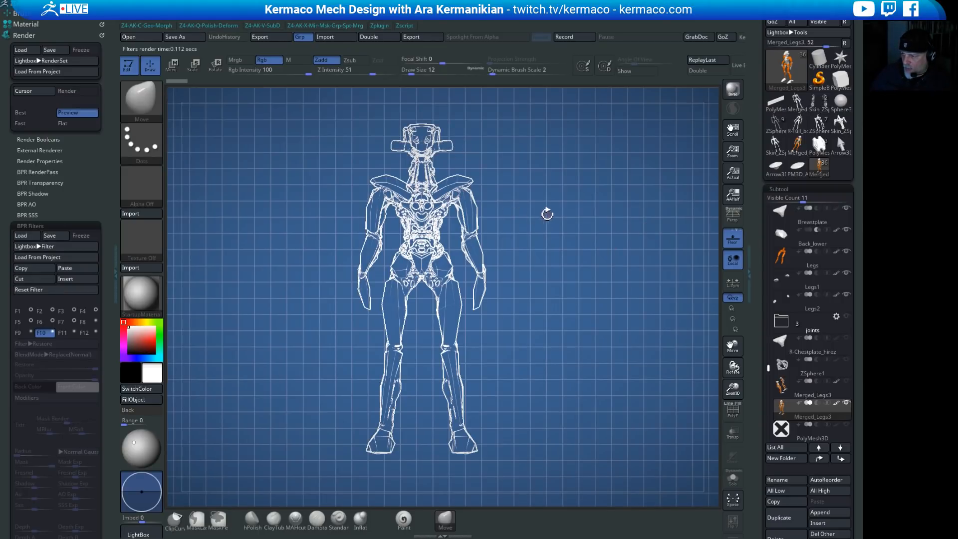
pyautogui.click(545, 221)
pyautogui.click(733, 90)
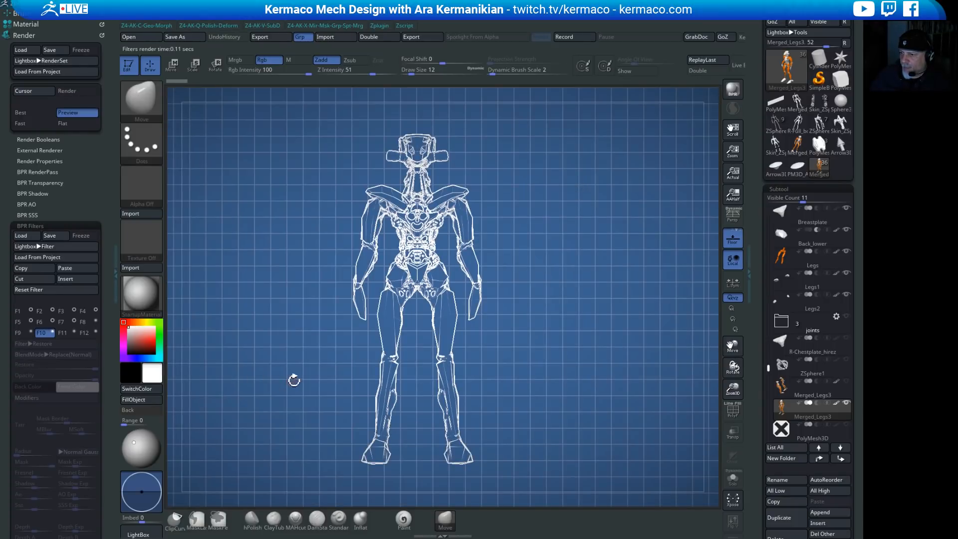
# Step: Orbit the robot to a three-quarter view, apply the Charcoal filter preset, render with BPR and hide LightBox
pyautogui.click(52, 248)
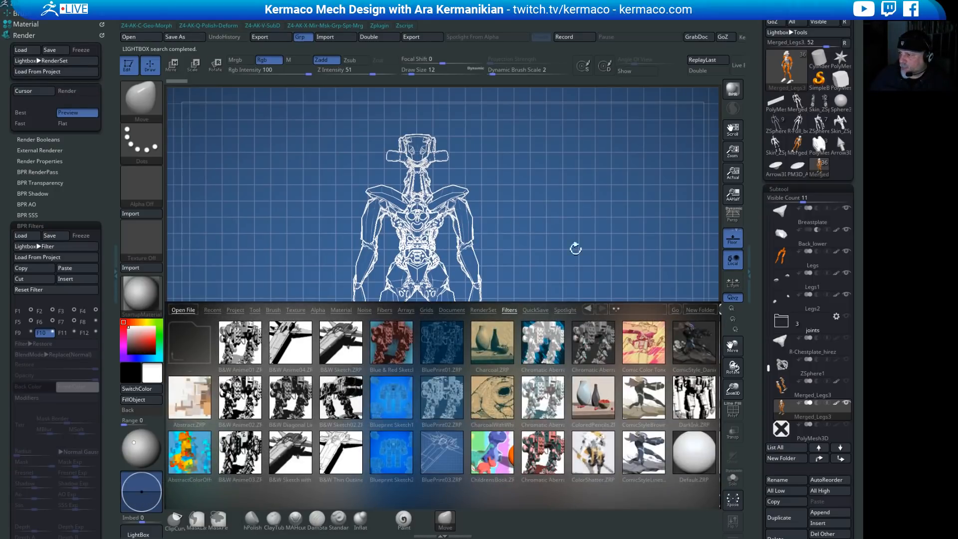
pyautogui.moveTo(605, 219); pyautogui.dragTo(544, 312)
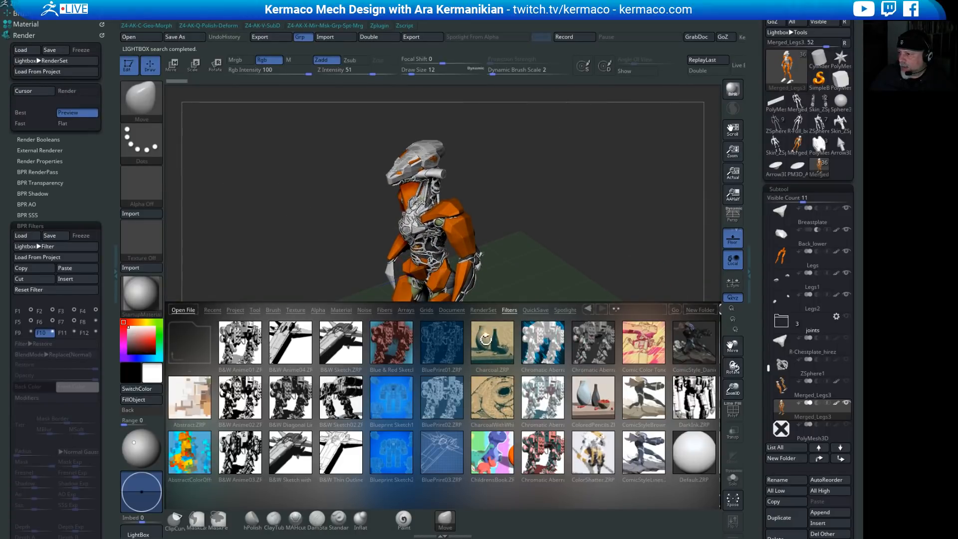
pyautogui.doubleClick(486, 340)
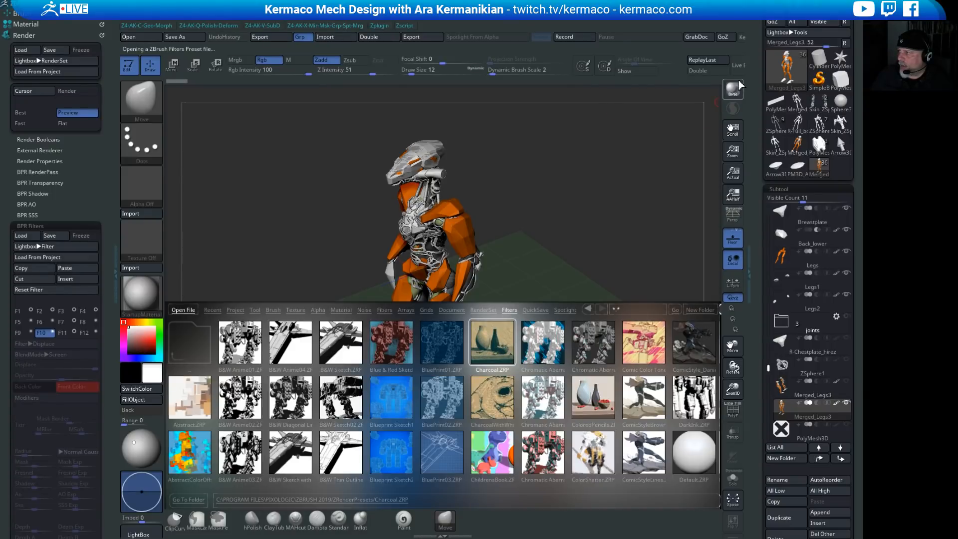
pyautogui.click(736, 94)
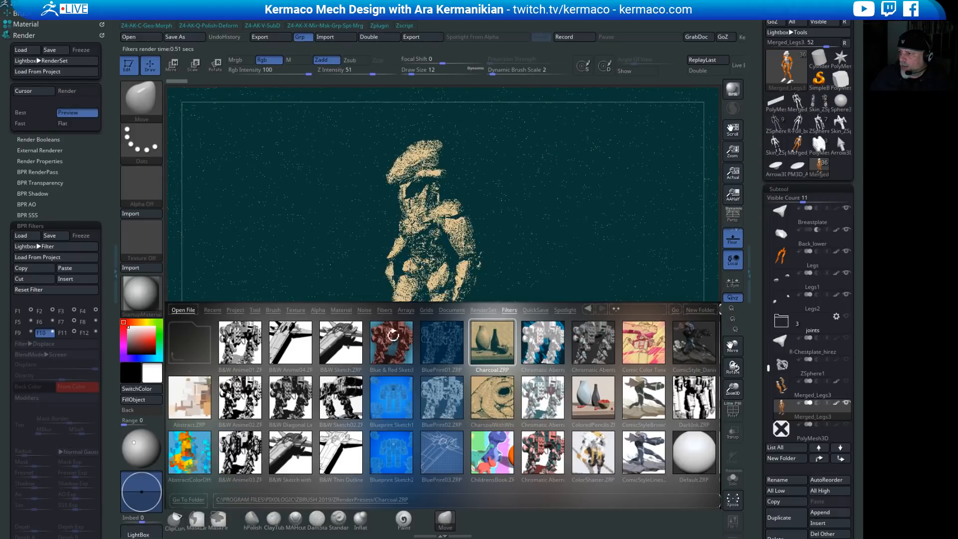
pyautogui.click(140, 535)
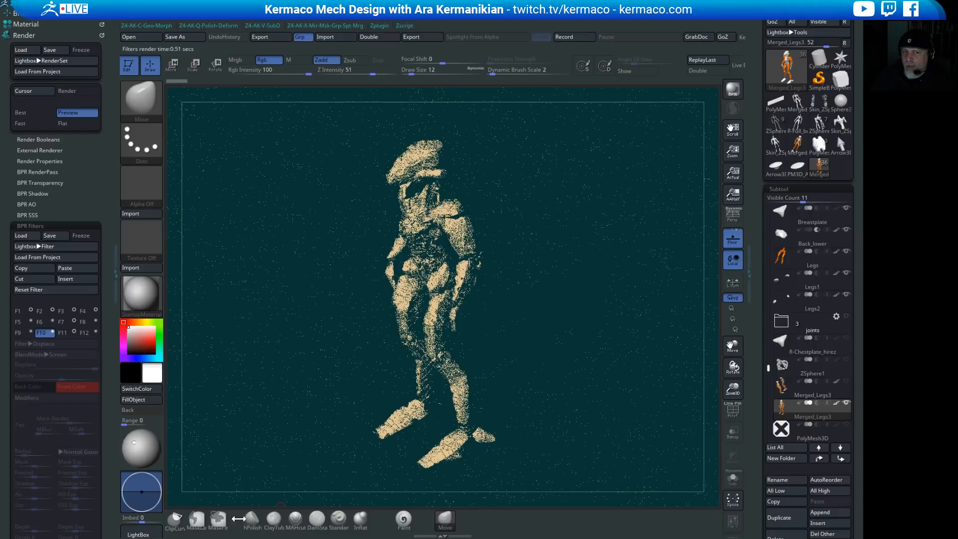
# Step: Apply the OilPaint filter preset from LightBox and hide LightBox to view the full robot
pyautogui.click(132, 533)
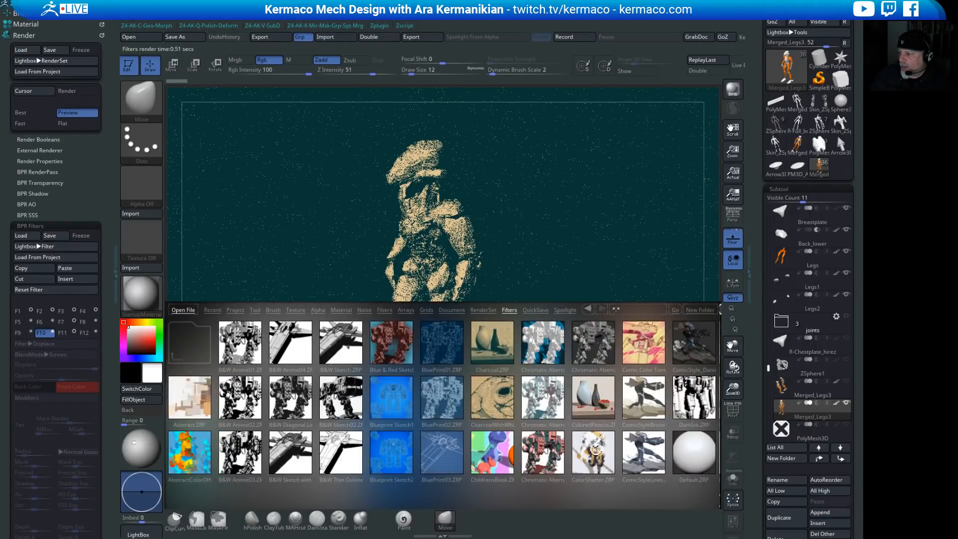
pyautogui.click(644, 449)
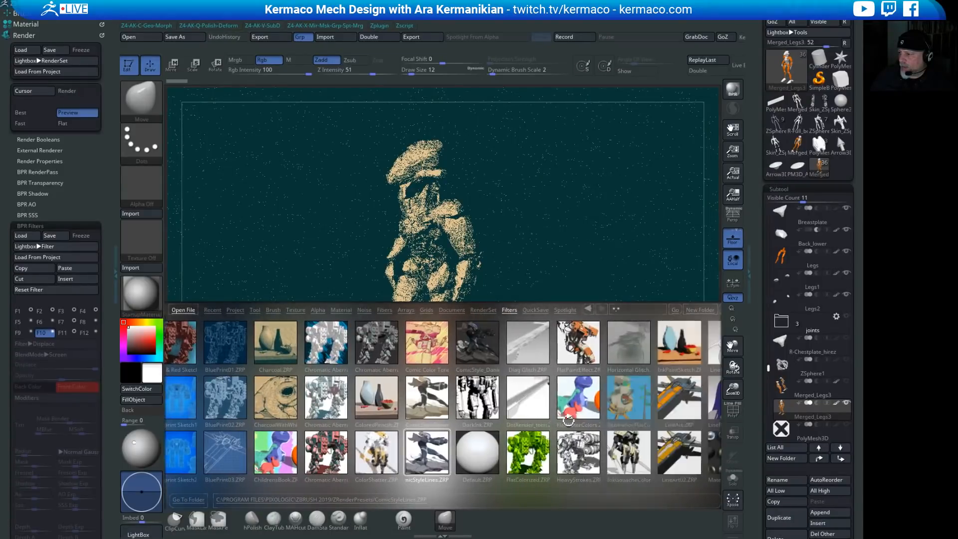
pyautogui.click(610, 408)
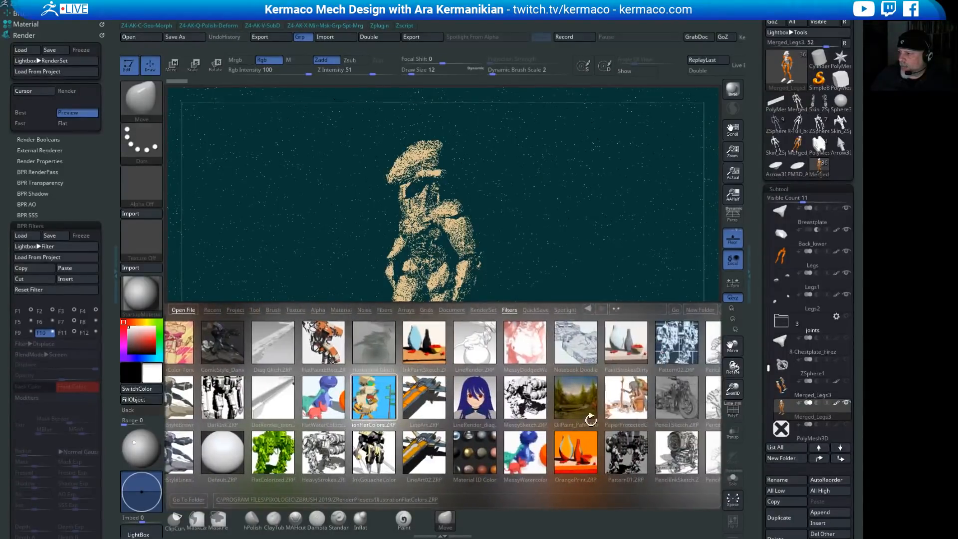
pyautogui.click(581, 402)
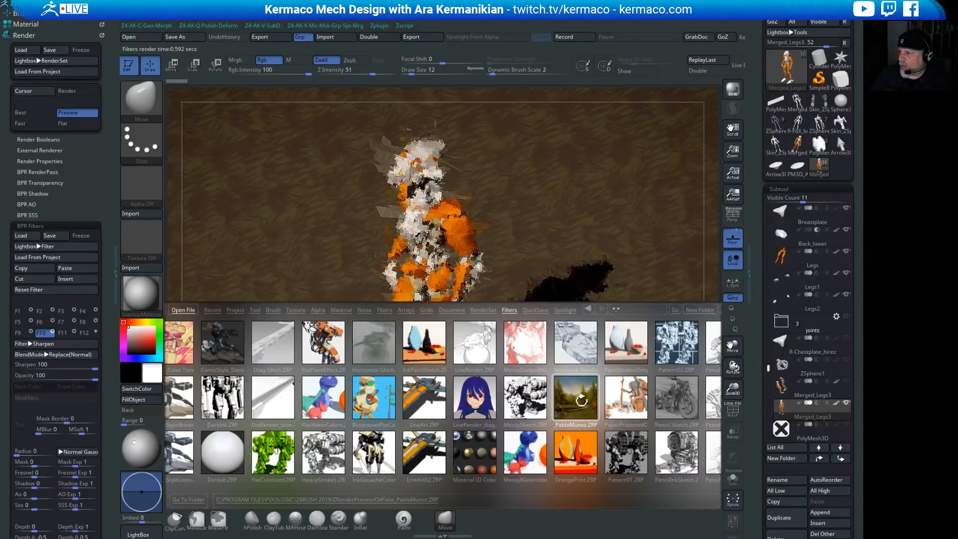
pyautogui.click(150, 533)
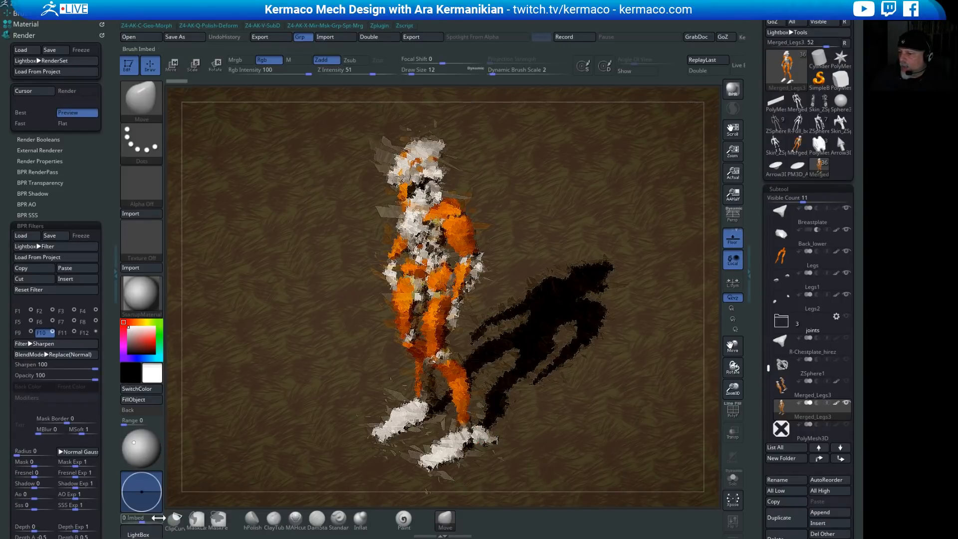
# Step: Apply the FlatWaterColors filter preset from LightBox and hide LightBox to view the full robot
pyautogui.click(143, 534)
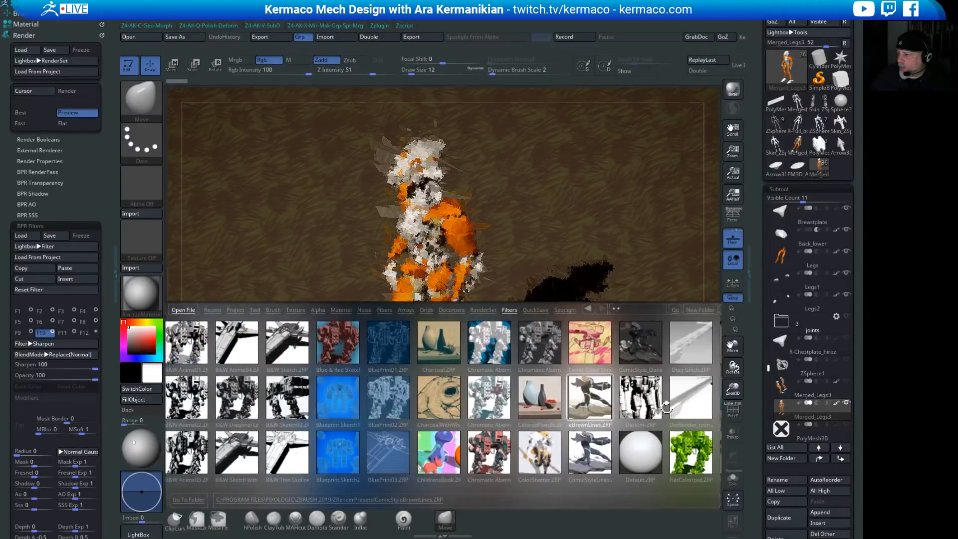
pyautogui.moveTo(667, 408); pyautogui.dragTo(419, 409)
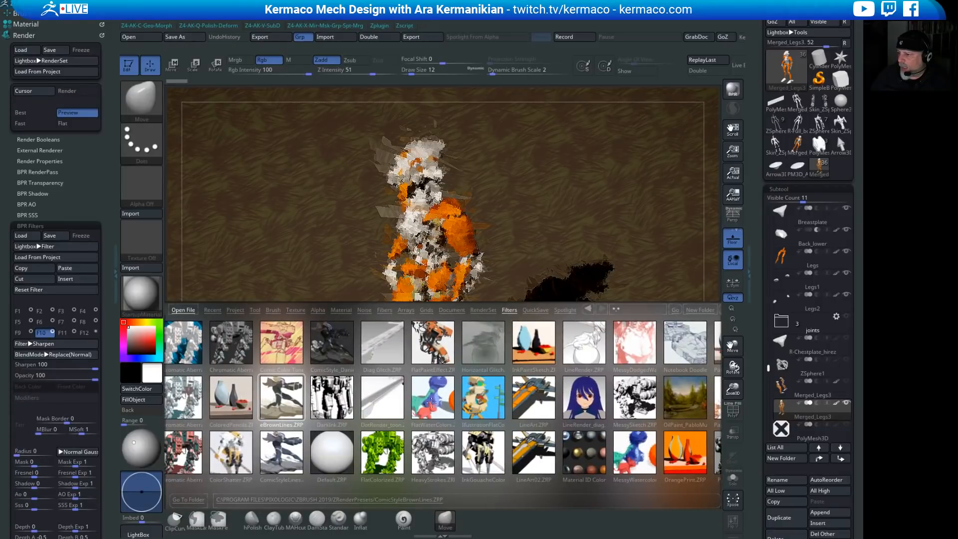
pyautogui.doubleClick(432, 400)
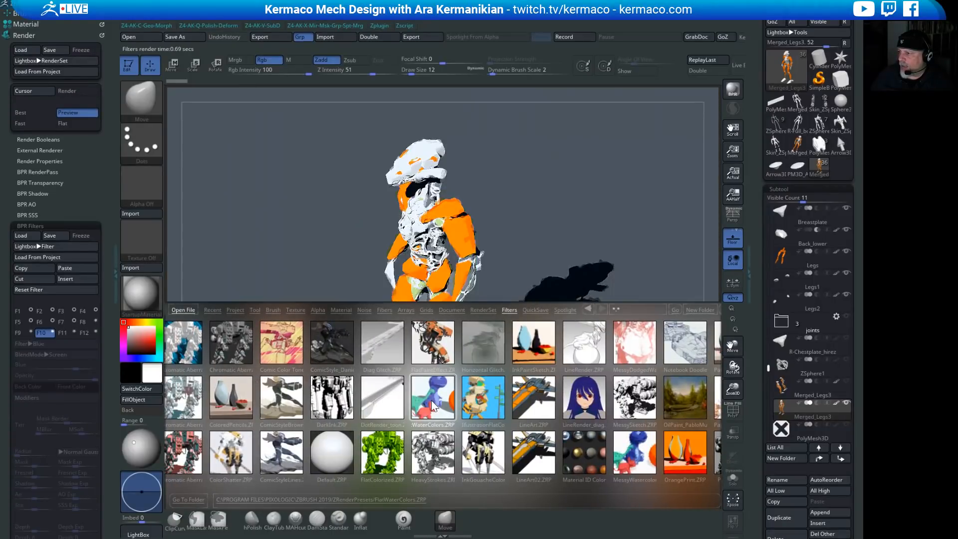
pyautogui.click(155, 535)
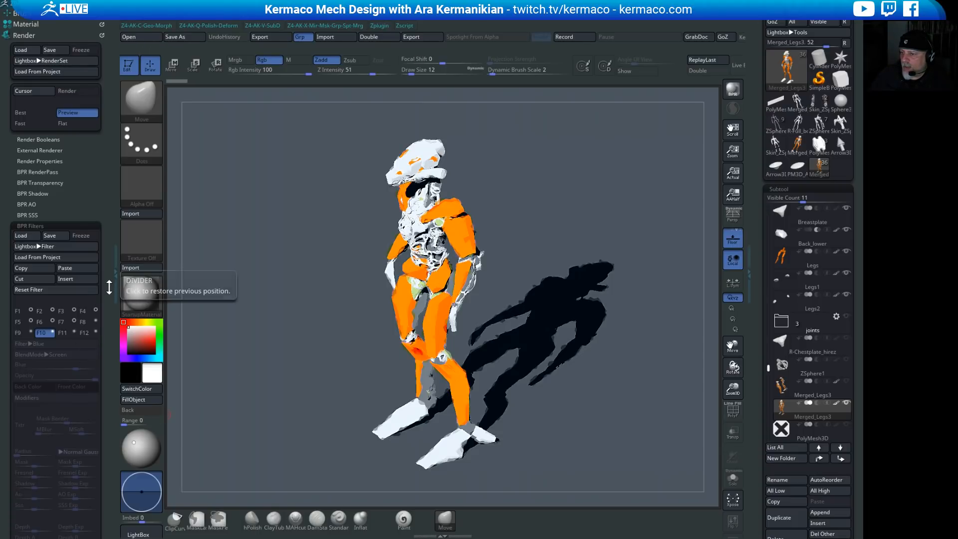
# Step: Enable BPR filter F8, change its filter type to Outline Edge and set the Outline Edge strength to -100
pyautogui.scroll(-1, 4, 281)
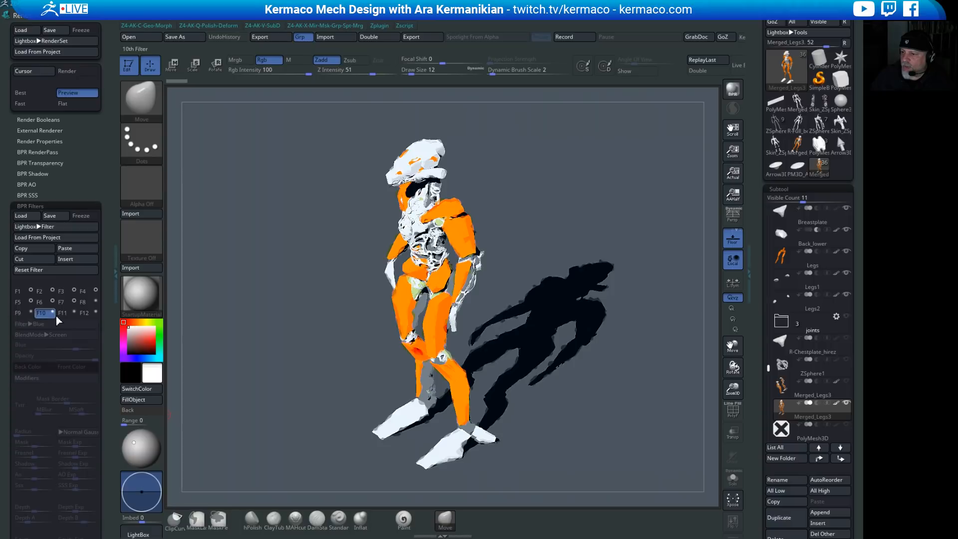
pyautogui.click(91, 303)
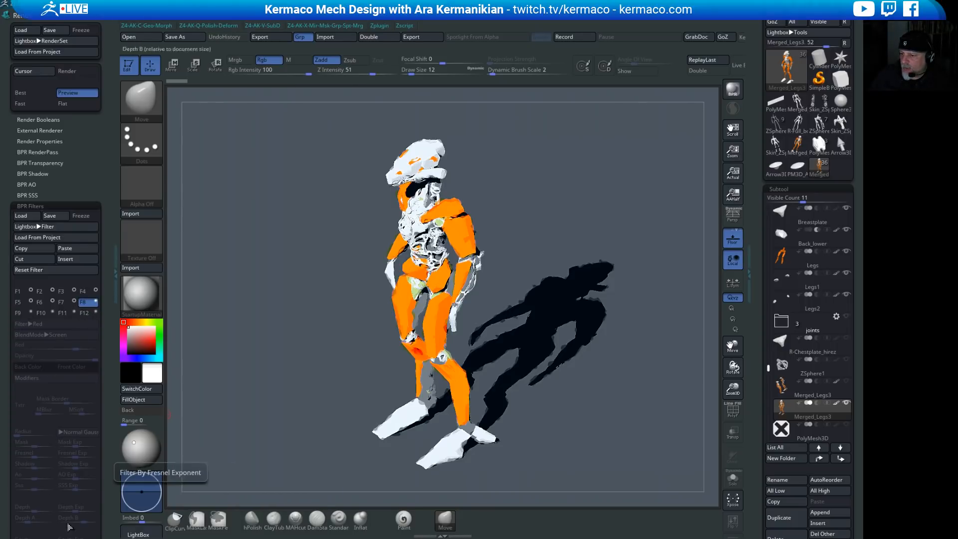
pyautogui.click(96, 302)
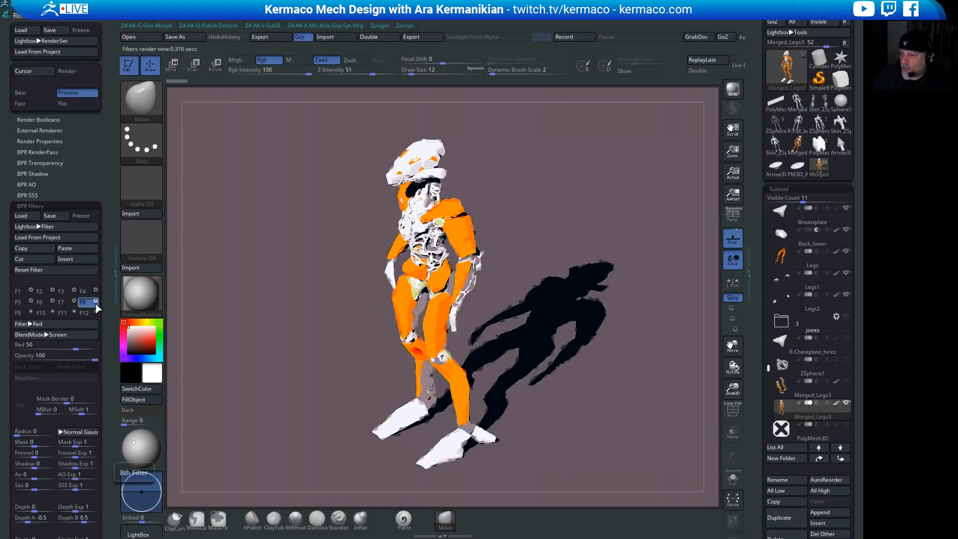
pyautogui.click(58, 325)
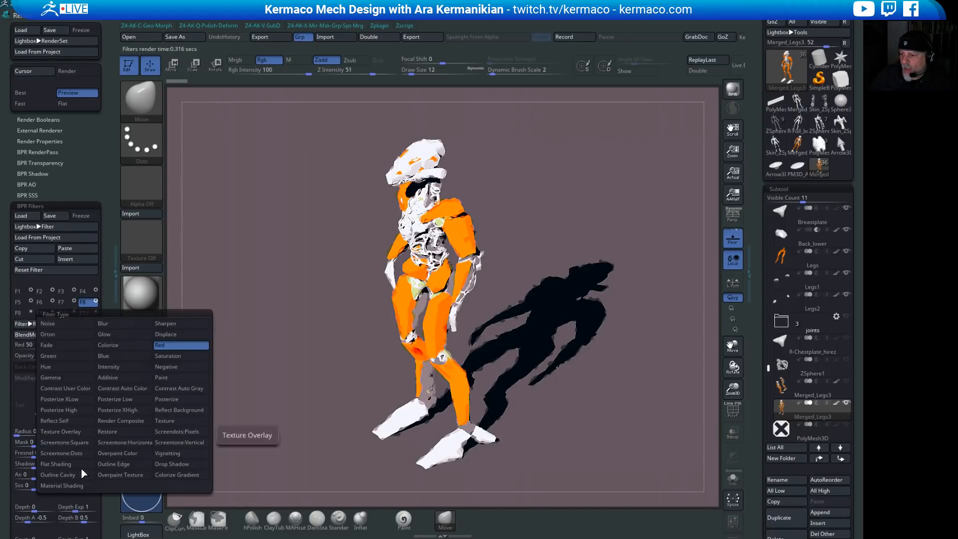
pyautogui.click(120, 464)
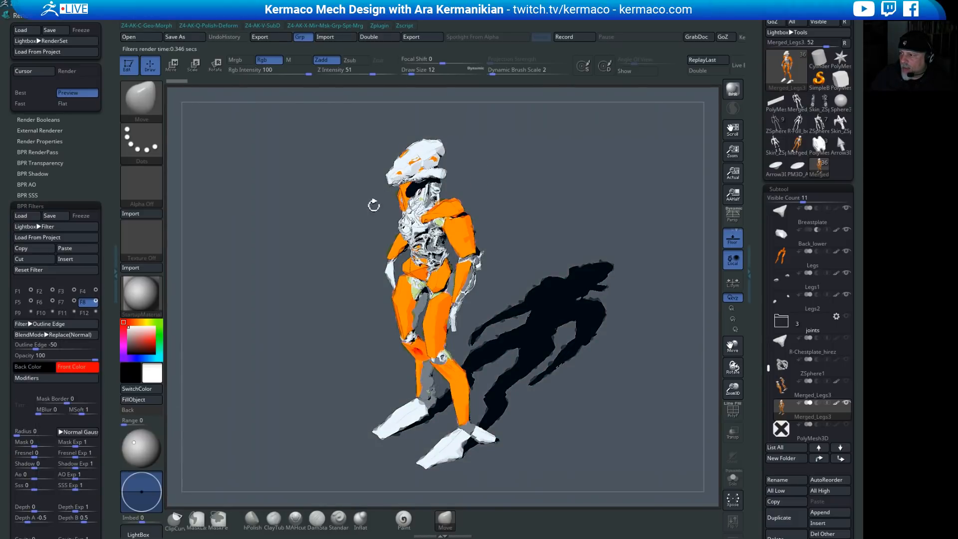
pyautogui.moveTo(30, 348); pyautogui.dragTo(13, 346)
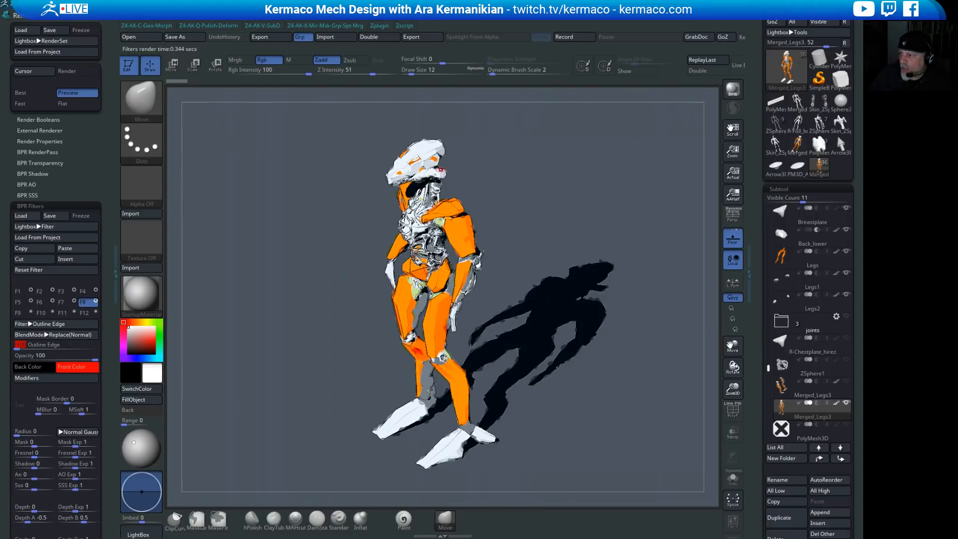
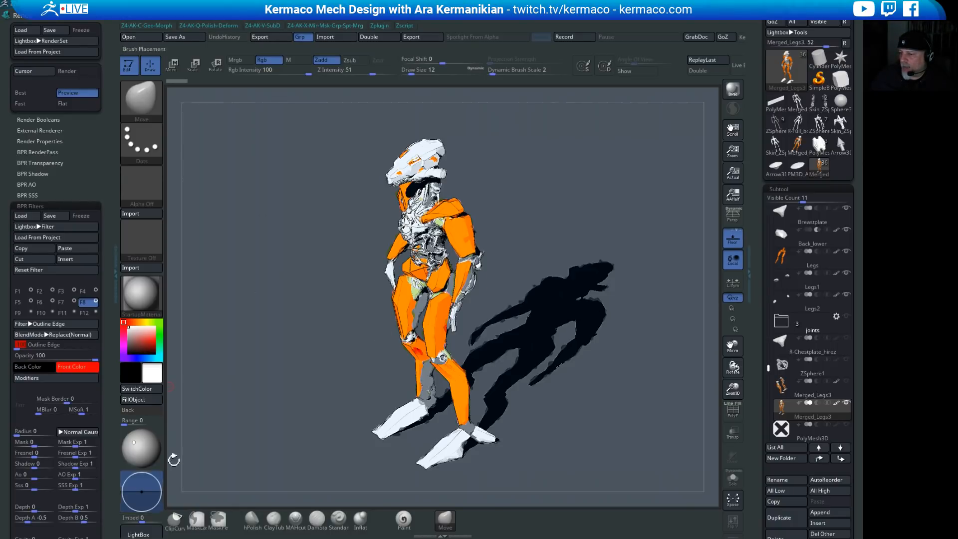
# Step: Try the light placement toward the upper right and the lower left of the preview sphere, re-rendering with BPR each time
pyautogui.click(141, 442)
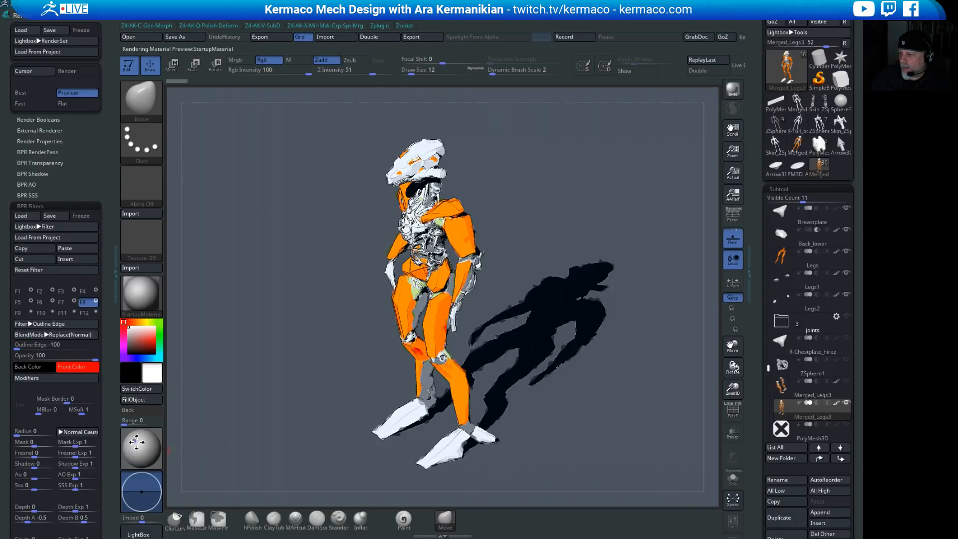
pyautogui.moveTo(142, 443); pyautogui.dragTo(148, 440)
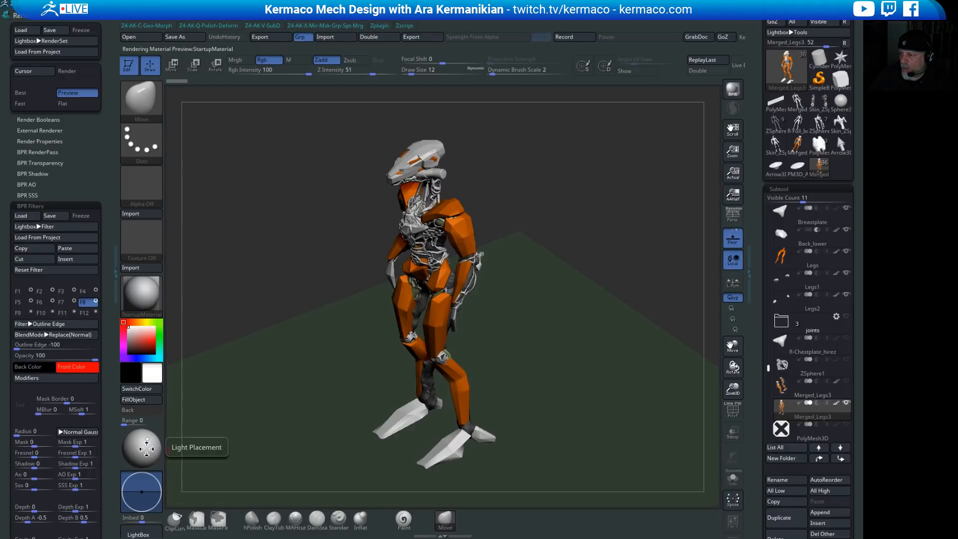
pyautogui.click(732, 90)
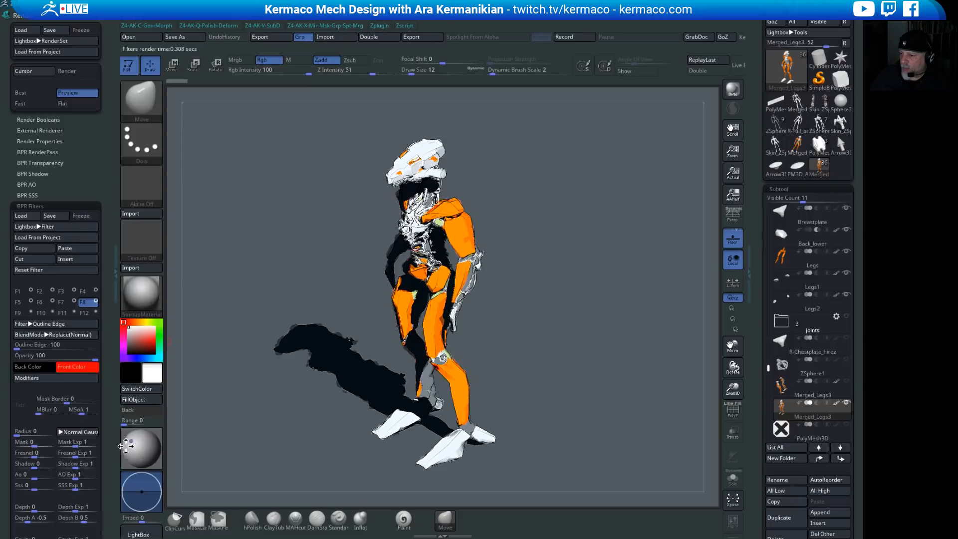
pyautogui.moveTo(148, 440); pyautogui.dragTo(125, 457)
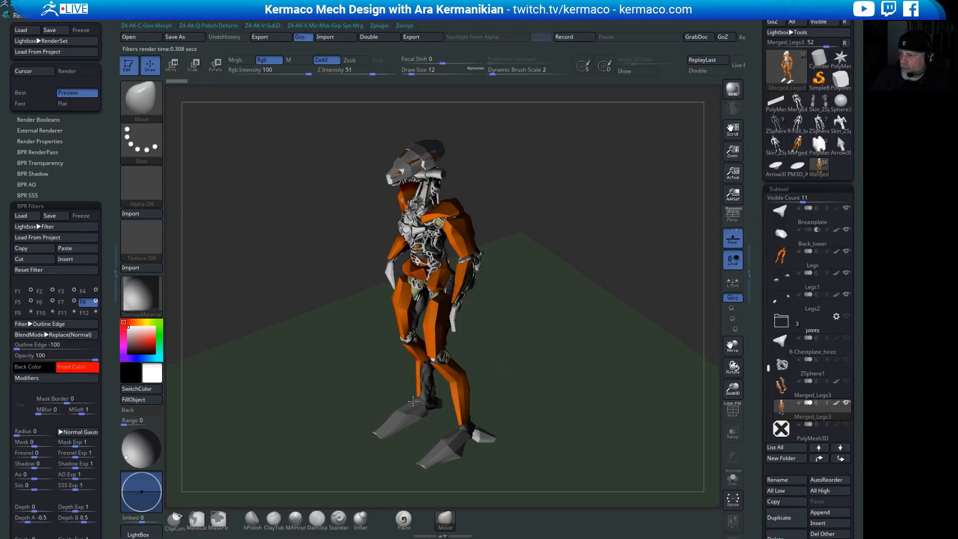
pyautogui.click(732, 90)
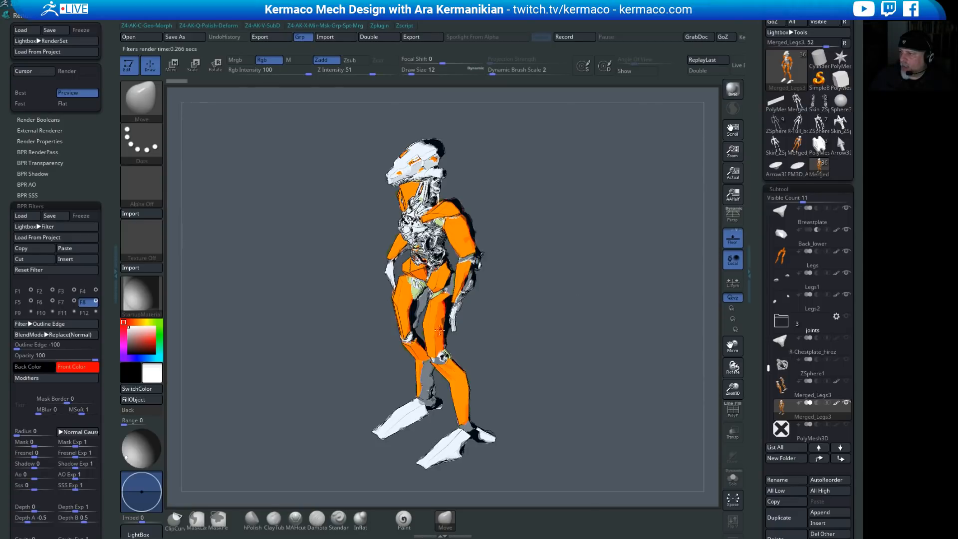
# Step: Move the light placement to the upper-right edge of the preview sphere and re-render the robot with BPR
pyautogui.click(128, 448)
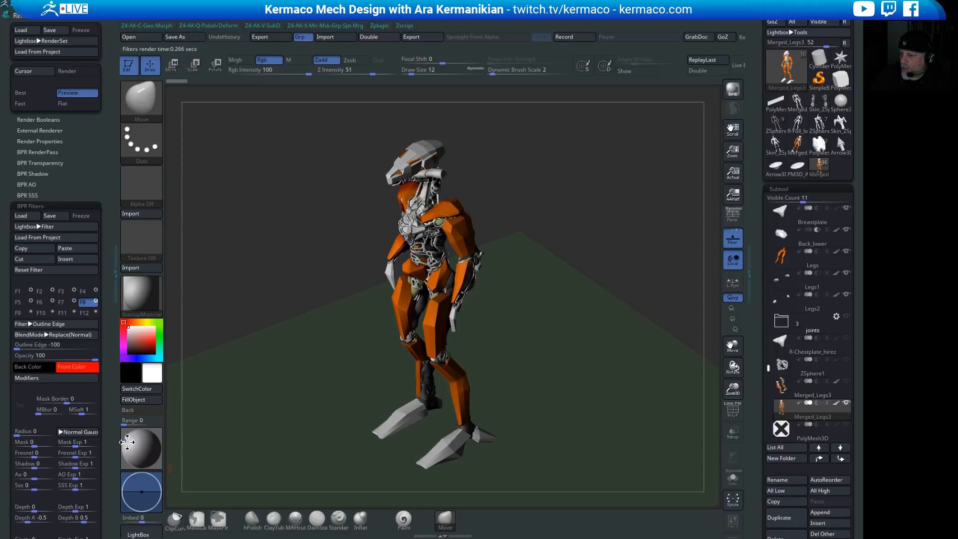
pyautogui.moveTo(128, 443); pyautogui.dragTo(156, 440)
pyautogui.click(733, 90)
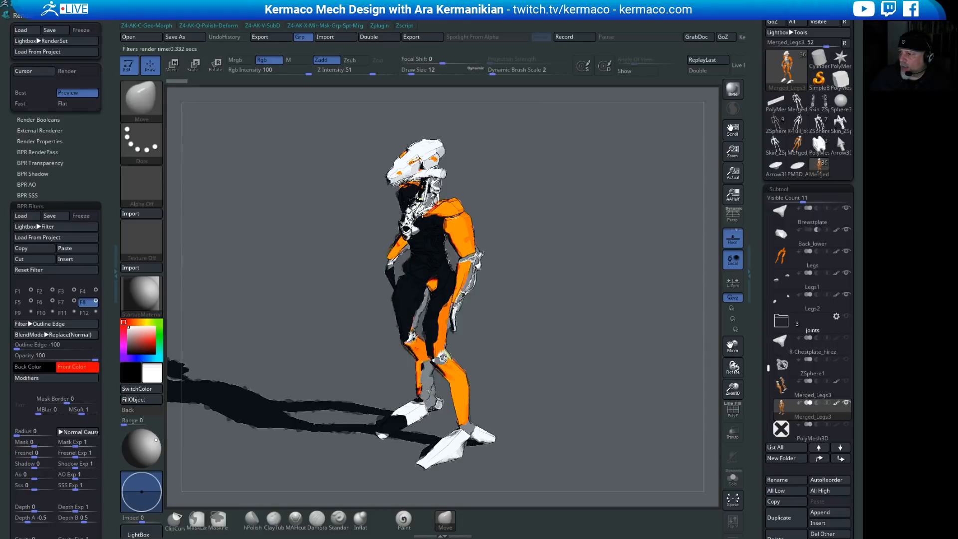
# Step: Re-render the robot with BPR from another side, and again with the light placement moved to the upper left of the preview sphere
pyautogui.moveTo(631, 373); pyautogui.dragTo(739, 375)
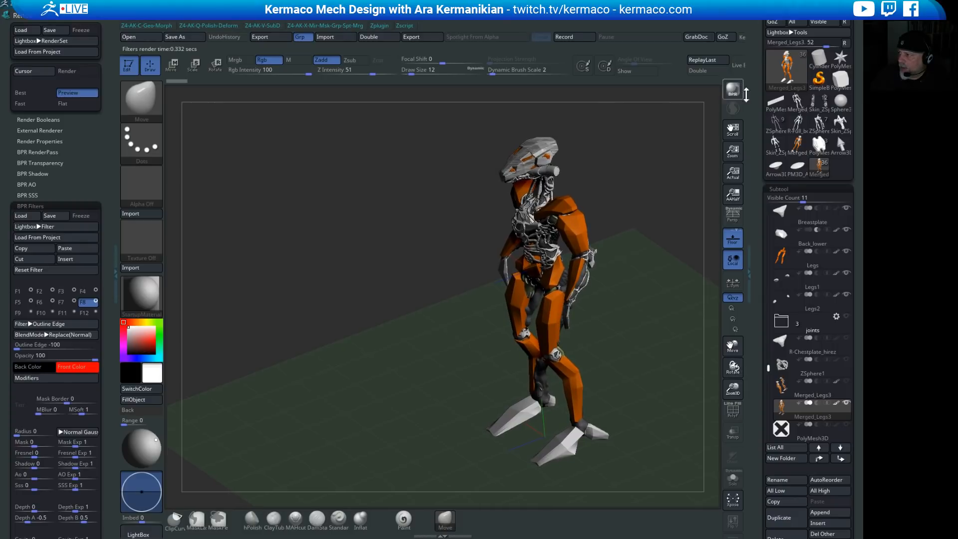
pyautogui.click(732, 90)
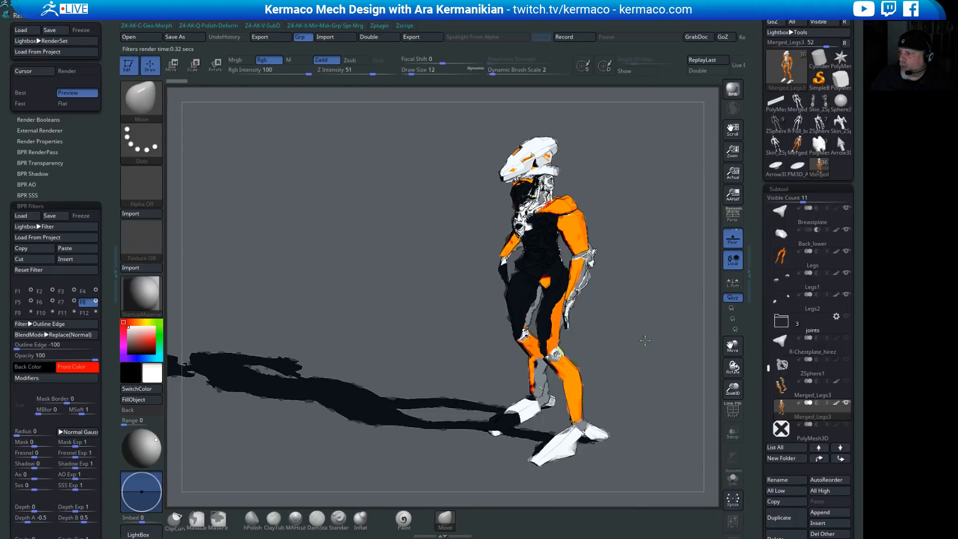
pyautogui.keyDown('shift'); pyautogui.moveTo(641, 342); pyautogui.dragTo(624, 356); pyautogui.keyUp('shift')
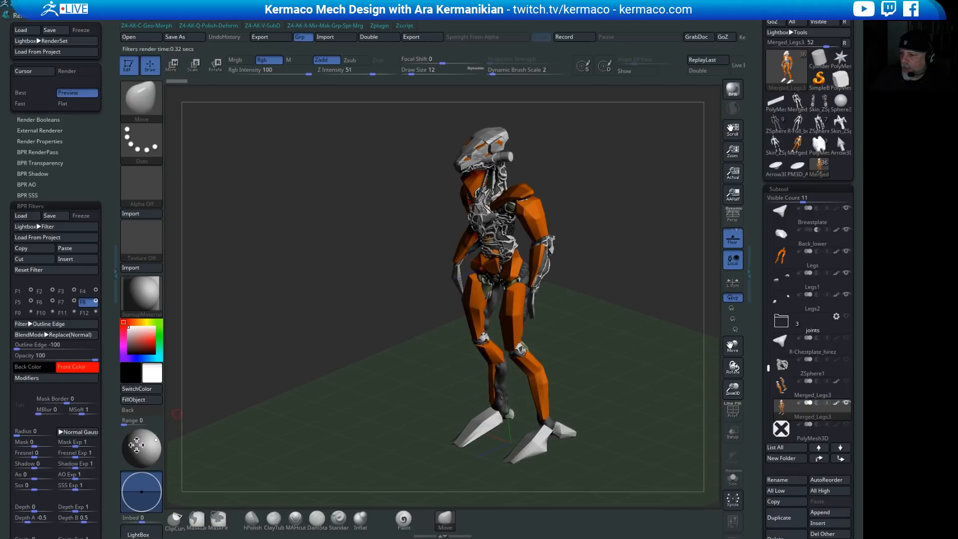
pyautogui.moveTo(136, 445); pyautogui.dragTo(133, 437)
pyautogui.moveTo(332, 379); pyautogui.dragTo(365, 361)
pyautogui.keyDown('alt'); pyautogui.moveTo(668, 351); pyautogui.dragTo(682, 344); pyautogui.keyUp('alt')
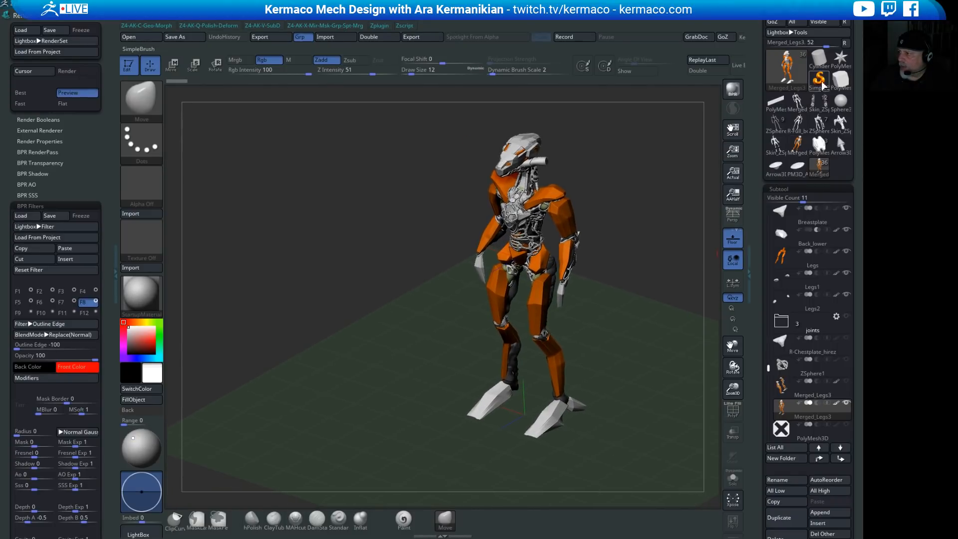
pyautogui.click(733, 89)
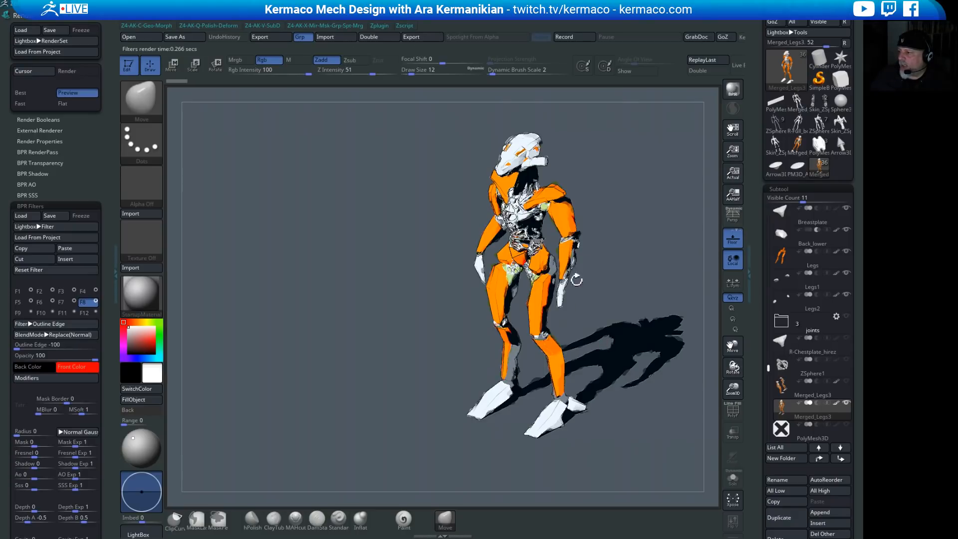
# Step: Turn the robot and render it with BPR from two further three-quarter angles
pyautogui.moveTo(659, 270); pyautogui.dragTo(624, 259)
pyautogui.click(726, 90)
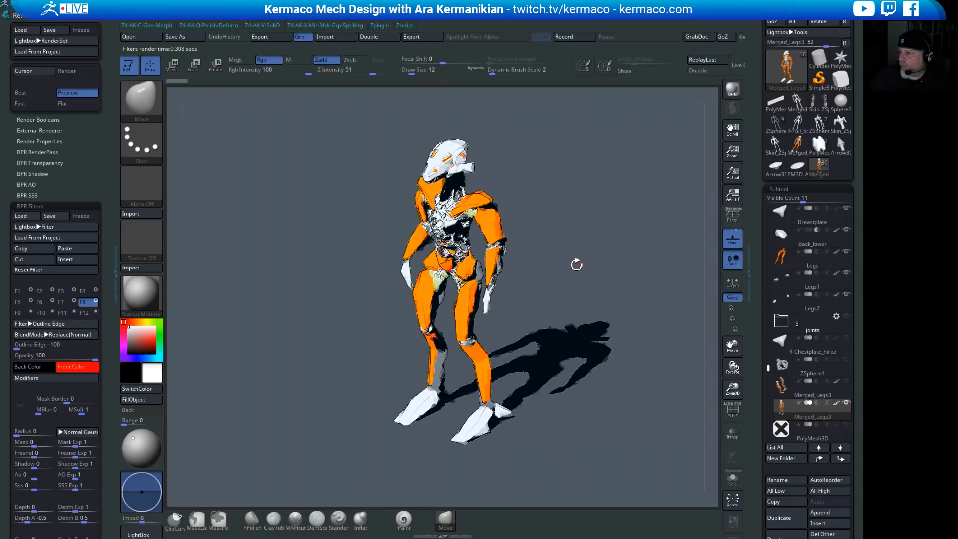
pyautogui.moveTo(576, 264); pyautogui.dragTo(652, 232)
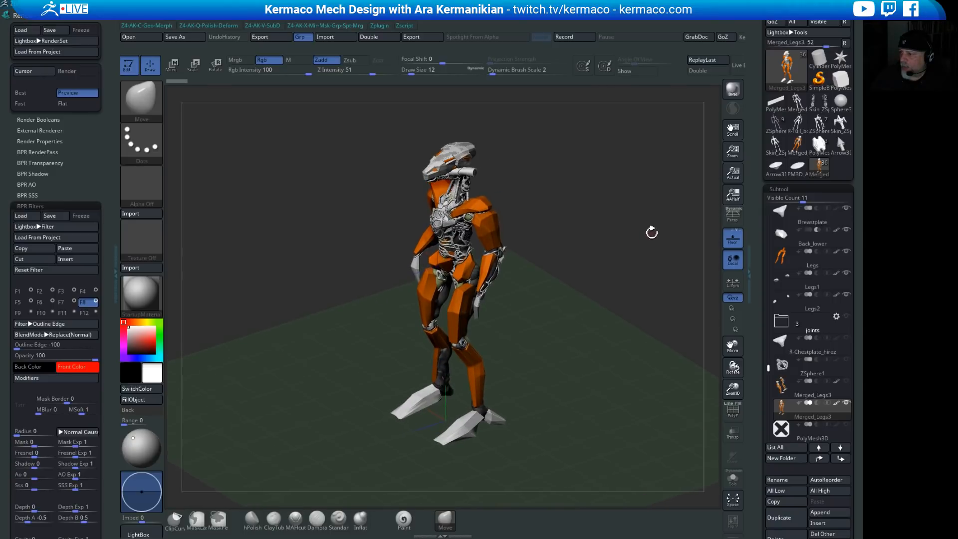
pyautogui.click(733, 89)
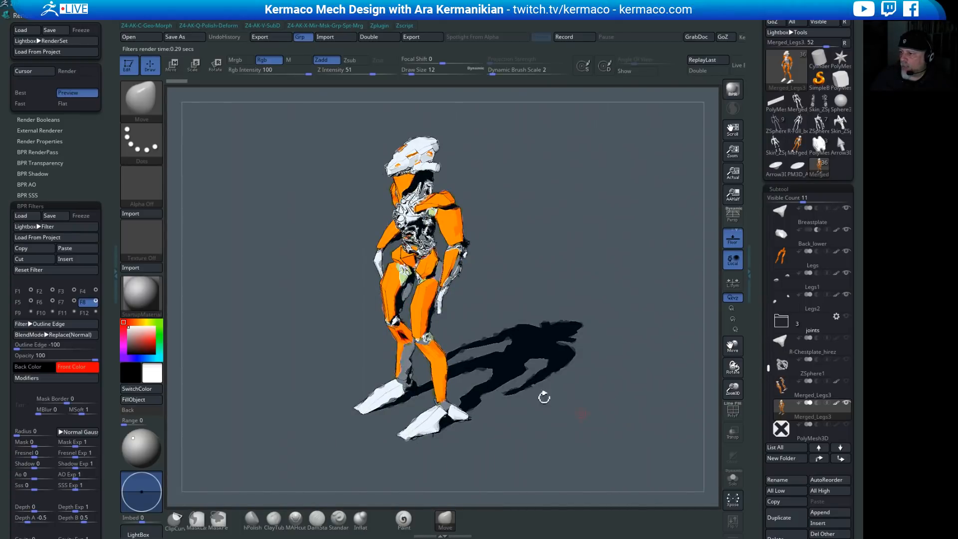
# Step: Turn the robot to a front view and apply the LineArt02 filter preset from LightBox
pyautogui.click(639, 281)
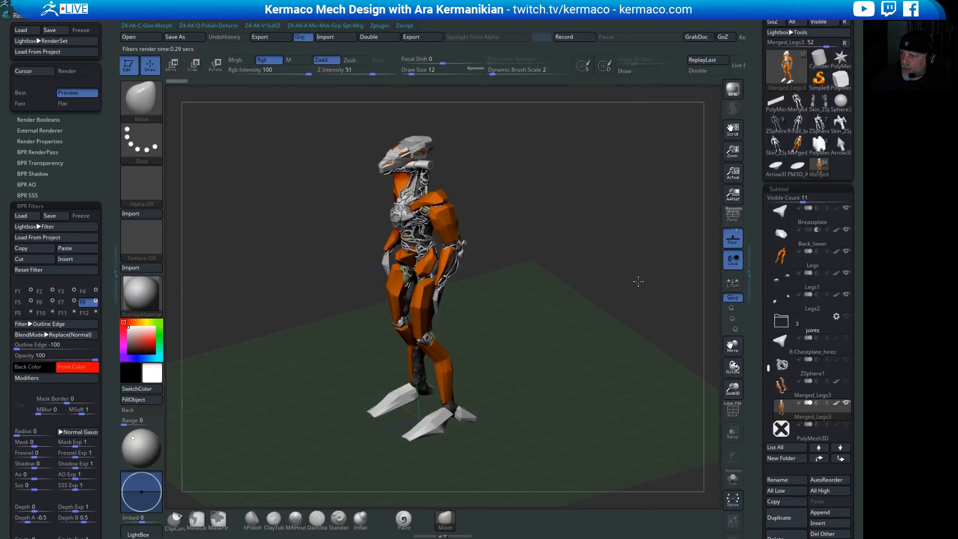
pyautogui.moveTo(638, 281); pyautogui.dragTo(549, 311)
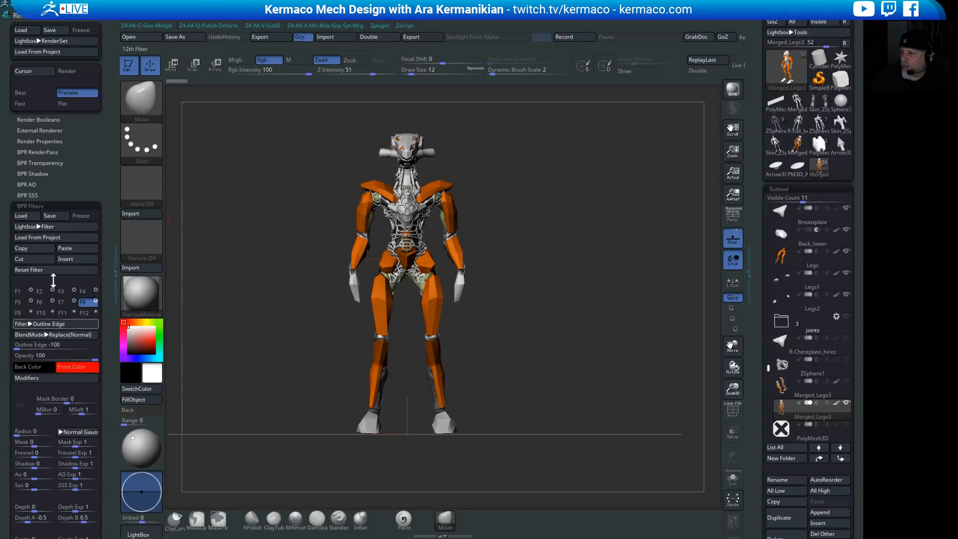
pyautogui.click(43, 227)
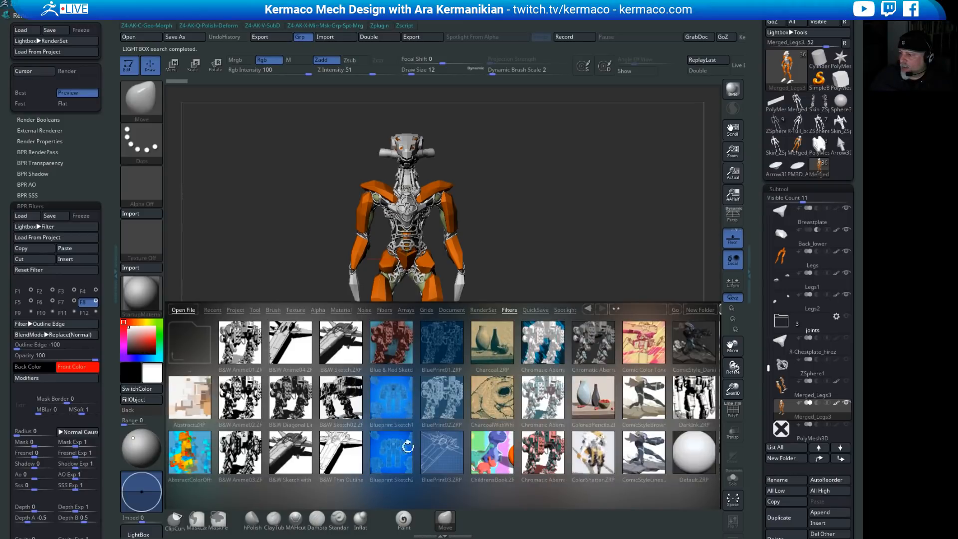
pyautogui.scroll(-8, 505, 425)
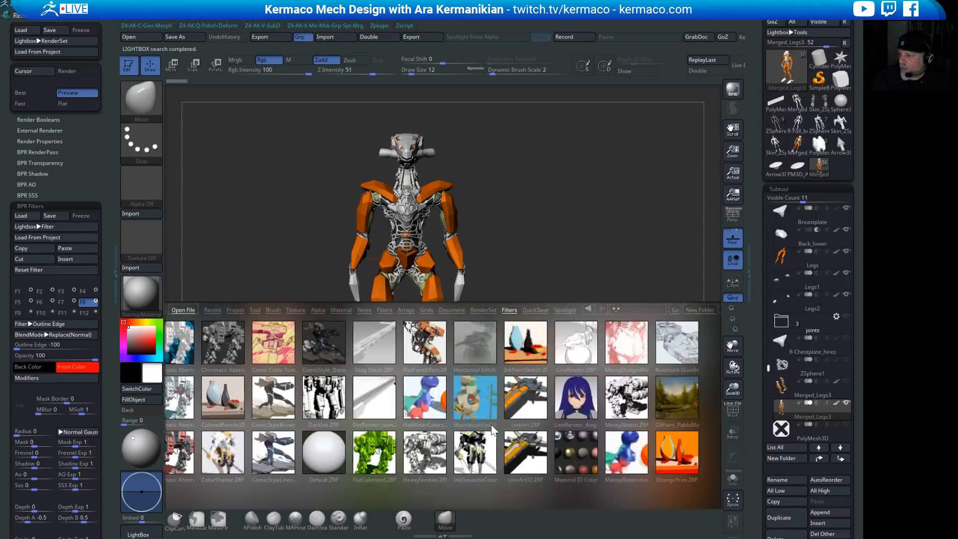
pyautogui.scroll(-5, 486, 424)
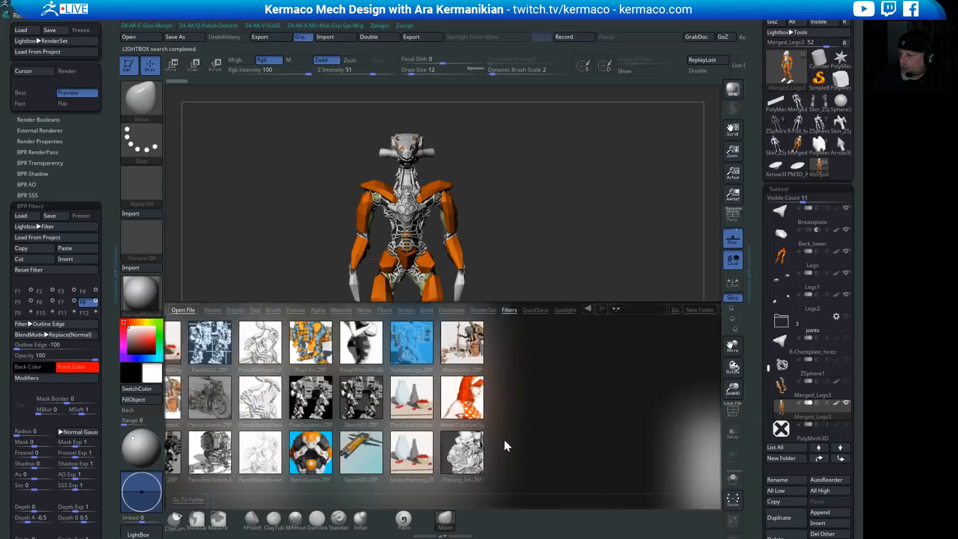
pyautogui.moveTo(559, 440); pyautogui.dragTo(466, 438)
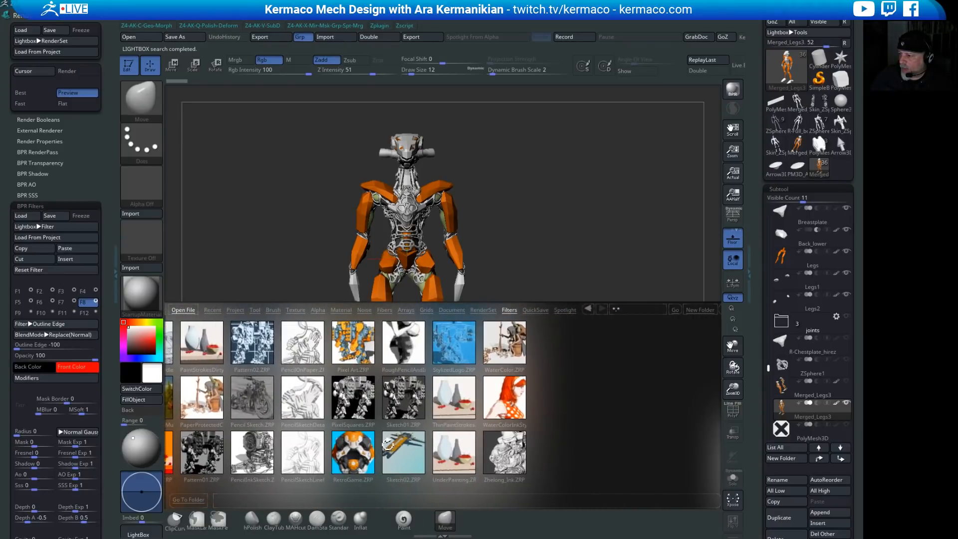
pyautogui.moveTo(386, 440); pyautogui.dragTo(475, 449)
pyautogui.doubleClick(220, 452)
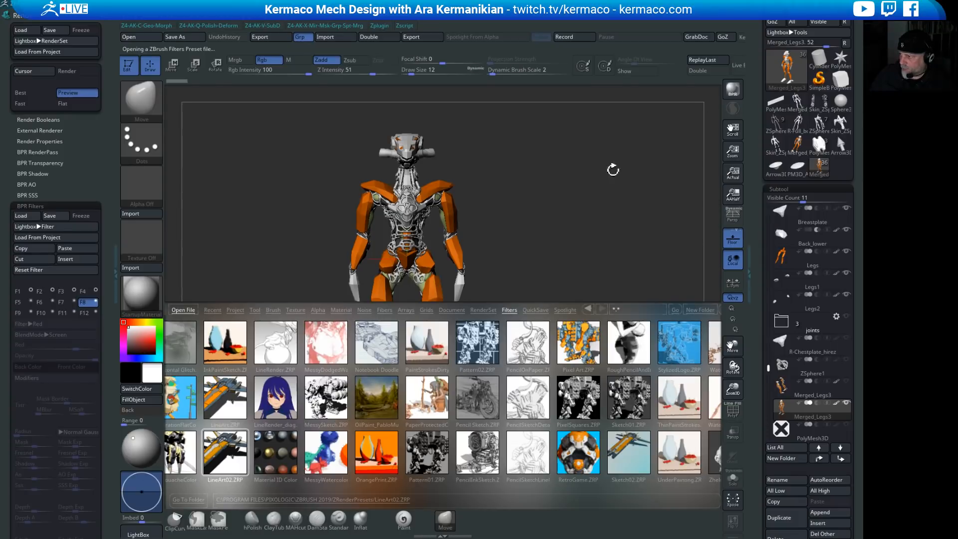
# Step: Render the robot with the line-art filter from two three-quarter angles, hiding LightBox to show the full figure
pyautogui.moveTo(603, 197)
pyautogui.mouseDown()
pyautogui.moveTo(604, 186)
pyautogui.moveTo(604, 205)
pyautogui.mouseUp()
pyautogui.hotkey('shift', 'r')
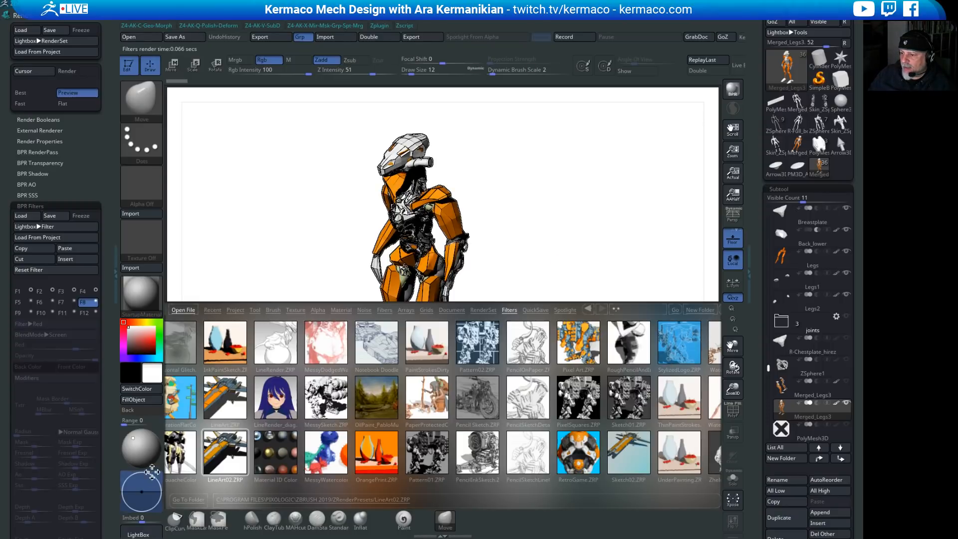
pyautogui.click(138, 535)
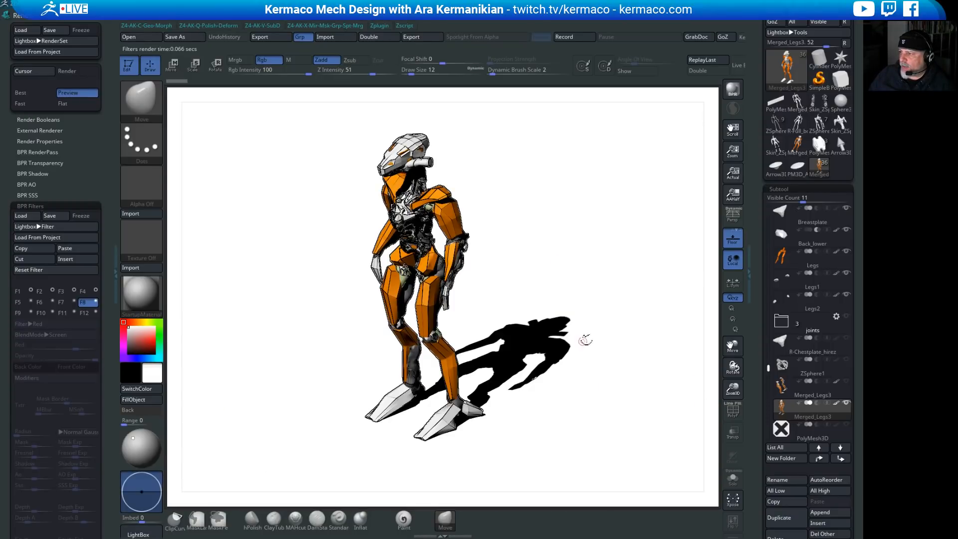
pyautogui.moveTo(588, 360); pyautogui.dragTo(605, 347)
pyautogui.hotkey('shift', 'r')
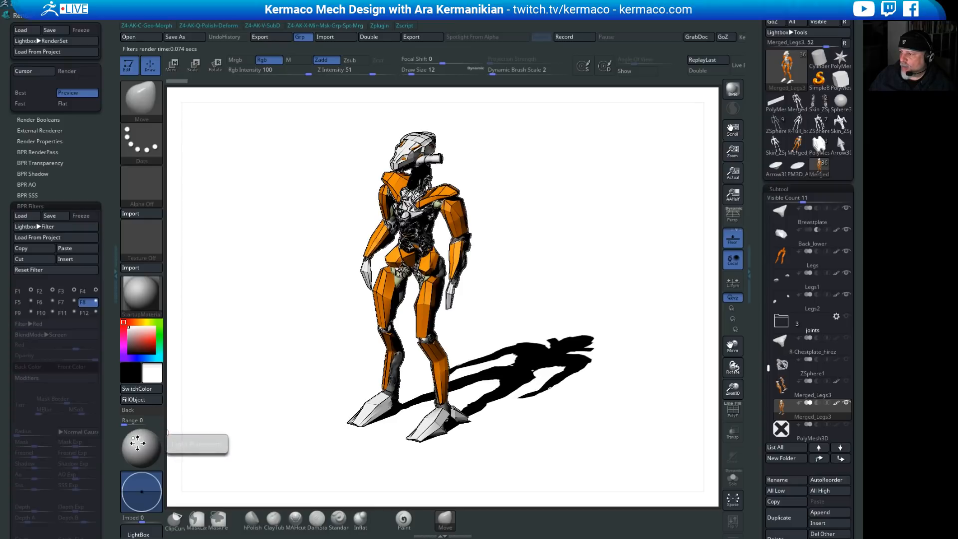
# Step: Try the light placement at the left and upper left of the preview sphere, re-rendering each time and once from another angle
pyautogui.moveTo(138, 441); pyautogui.dragTo(129, 446)
pyautogui.click(733, 90)
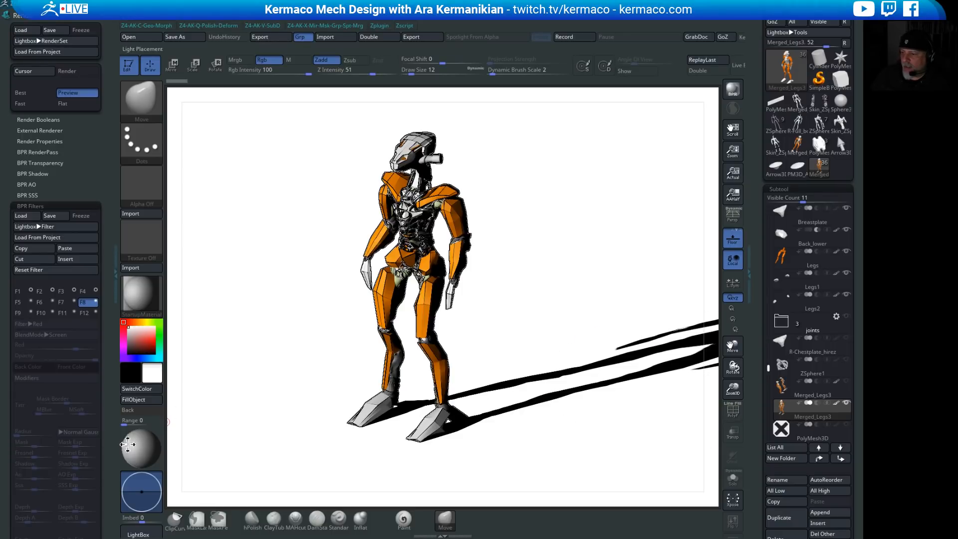
pyautogui.moveTo(125, 445); pyautogui.dragTo(137, 439)
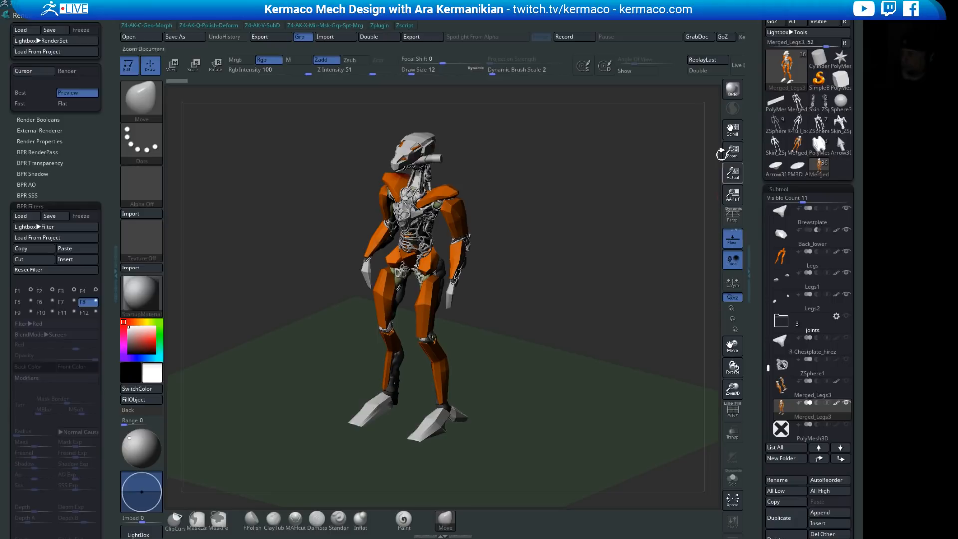
pyautogui.click(734, 90)
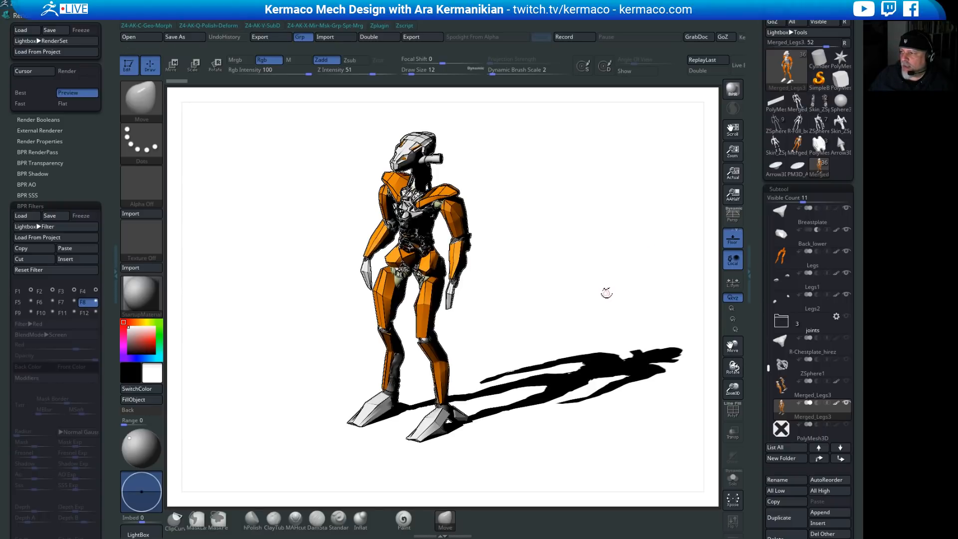
pyautogui.moveTo(606, 293); pyautogui.dragTo(715, 189)
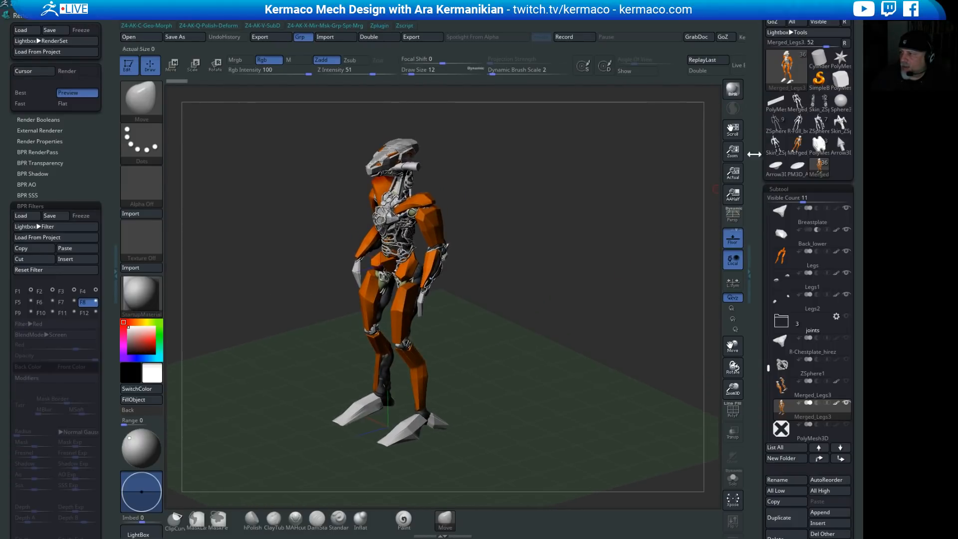
pyautogui.hotkey('shift', 'r')
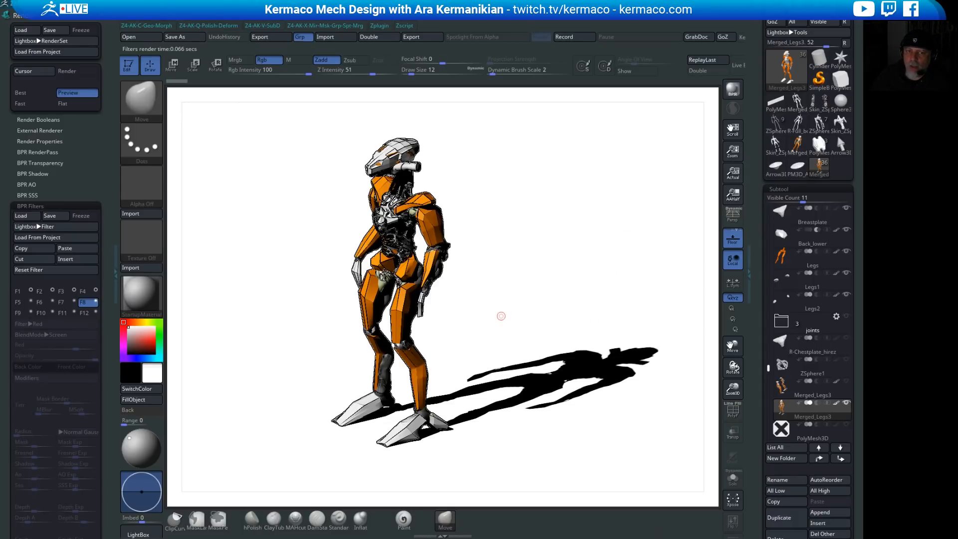
# Step: Switch to the browser, look through the kermaco Instagram page, view the Gargoyle mech post, and return to ZBrush
pyautogui.hotkey('alt', 'Tab')
pyautogui.moveTo(859, 148); pyautogui.dragTo(809, 538)
pyautogui.moveTo(855, 453); pyautogui.dragTo(859, 492)
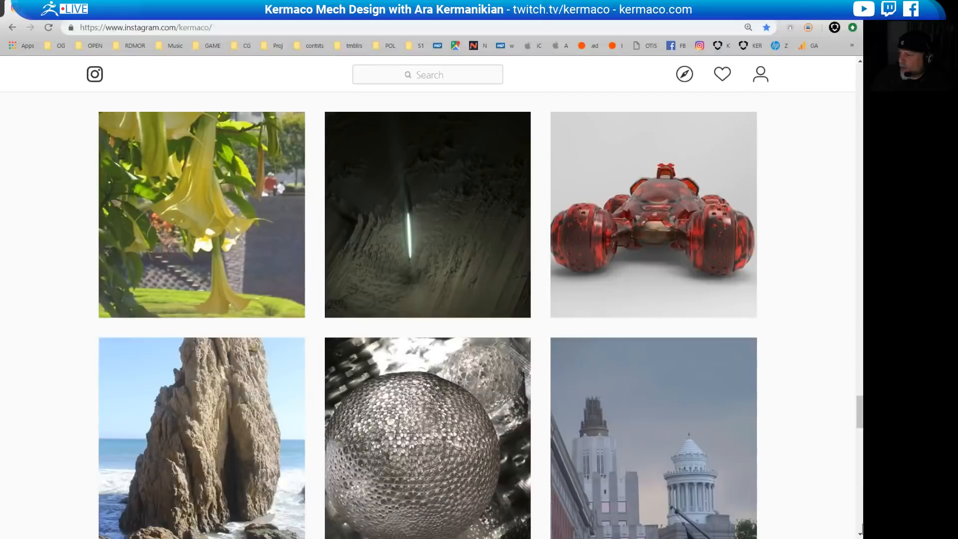
pyautogui.moveTo(853, 416); pyautogui.dragTo(851, 507)
pyautogui.moveTo(858, 452); pyautogui.dragTo(852, 507)
pyautogui.click(489, 295)
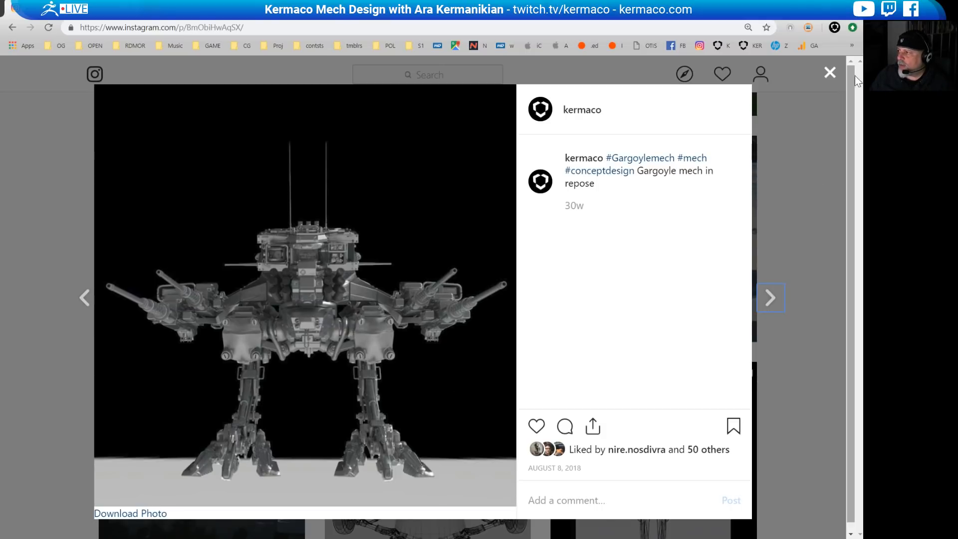
pyautogui.click(830, 74)
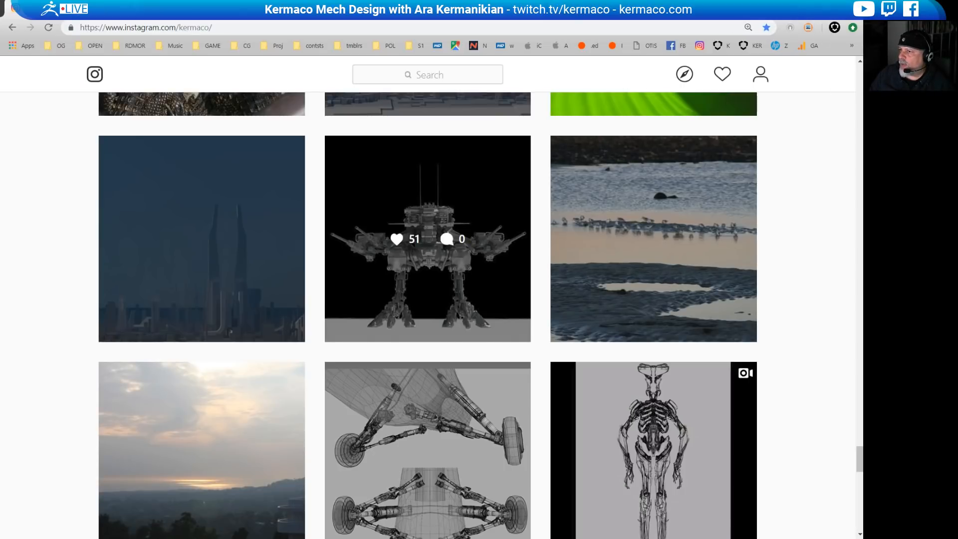
pyautogui.hotkey('alt', 'Tab')
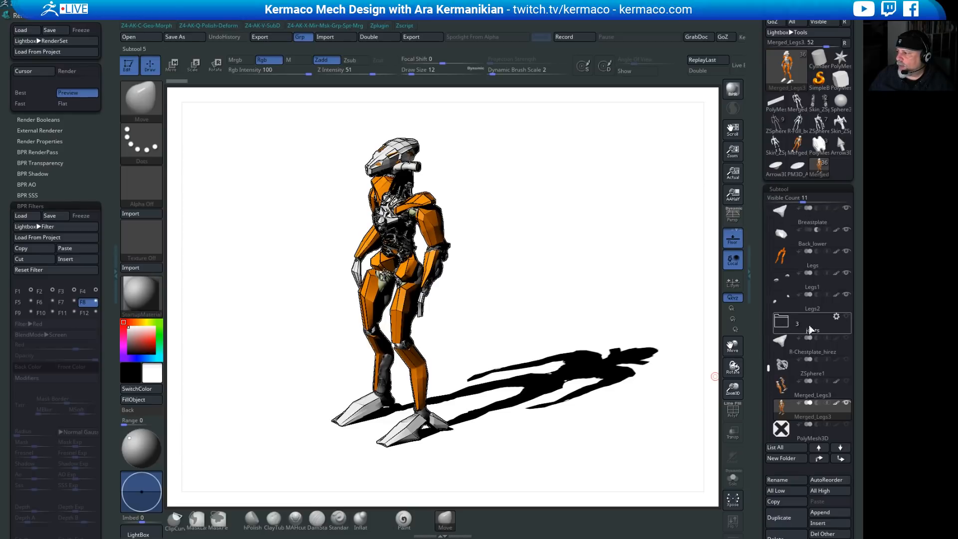
# Step: Check the contents of the joints folder, collapse it and move the folder to the end of the subtool list
pyautogui.click(790, 325)
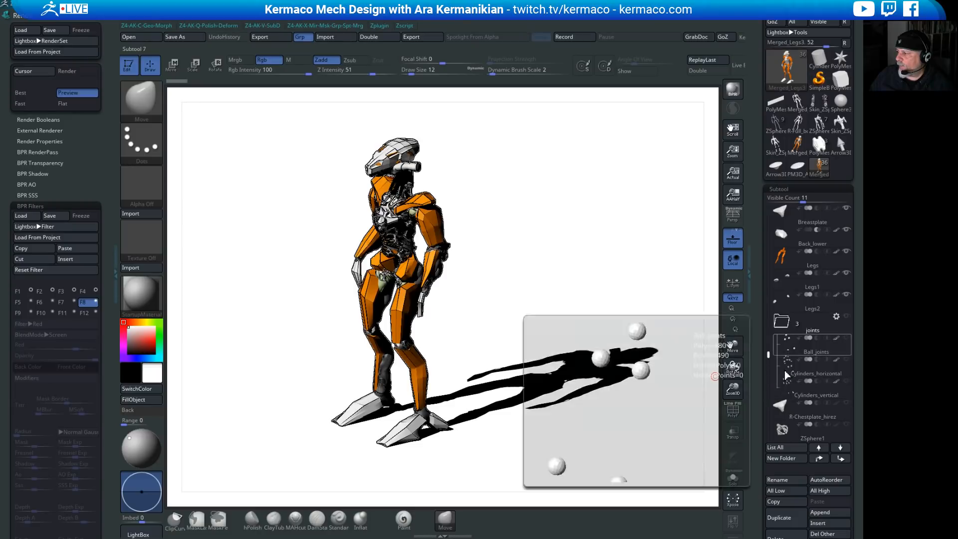
pyautogui.click(790, 331)
pyautogui.click(786, 323)
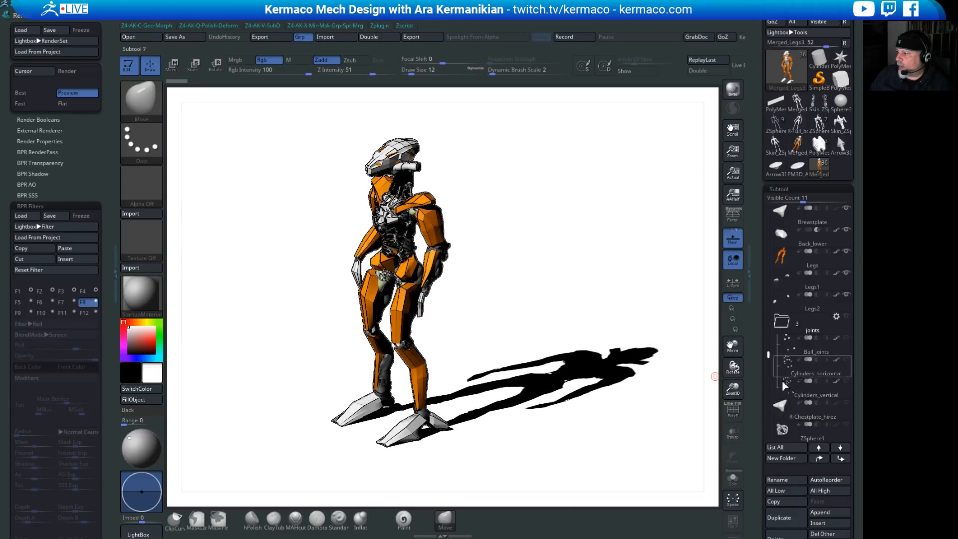
pyautogui.click(784, 325)
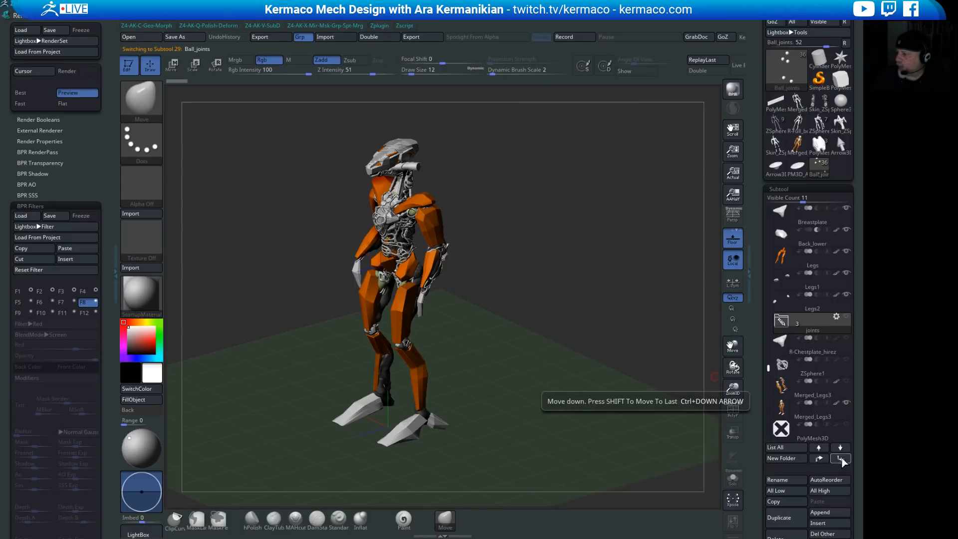
pyautogui.keyDown('shift'); pyautogui.click(841, 459); pyautogui.keyUp('shift')
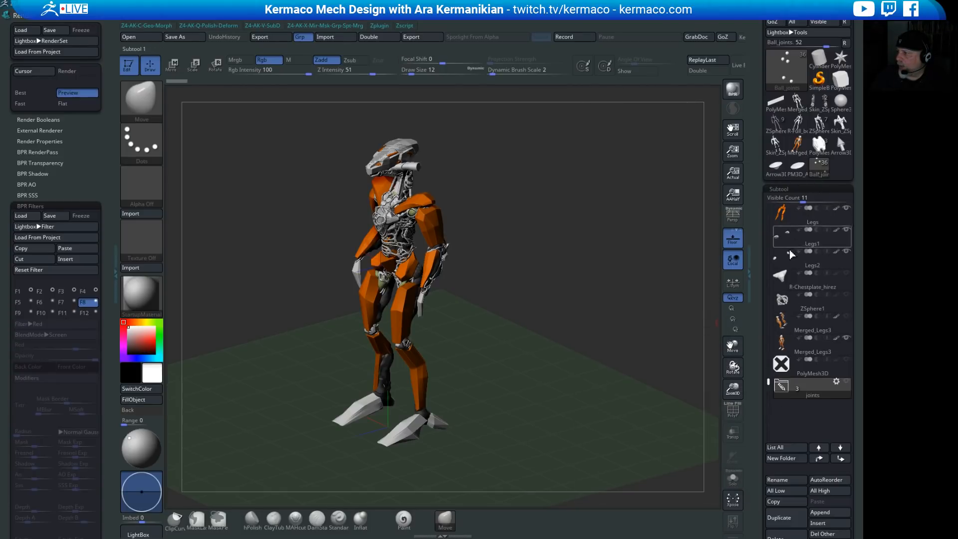
# Step: Try a subtool Visible Count of 17 and return it to 11
pyautogui.moveTo(579, 261); pyautogui.dragTo(673, 263)
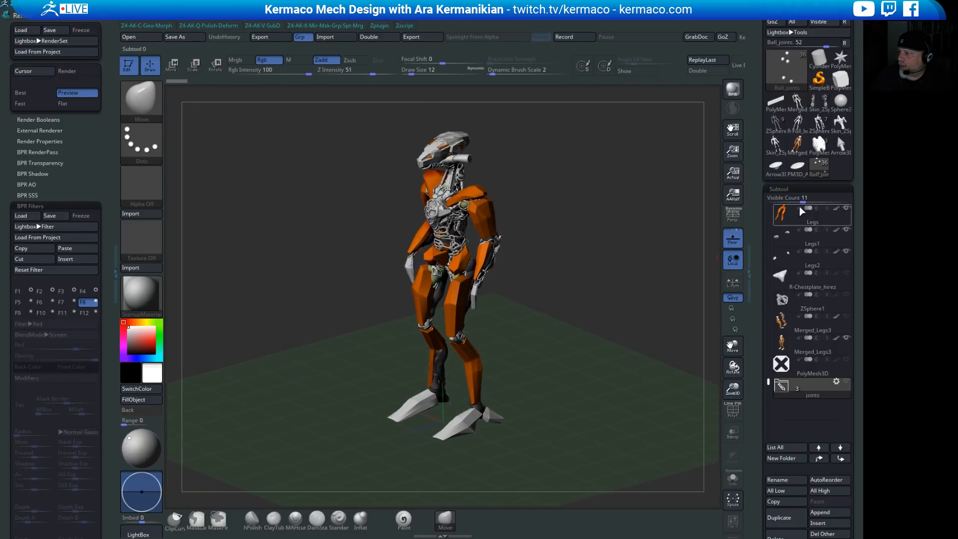
pyautogui.moveTo(809, 198); pyautogui.dragTo(821, 200)
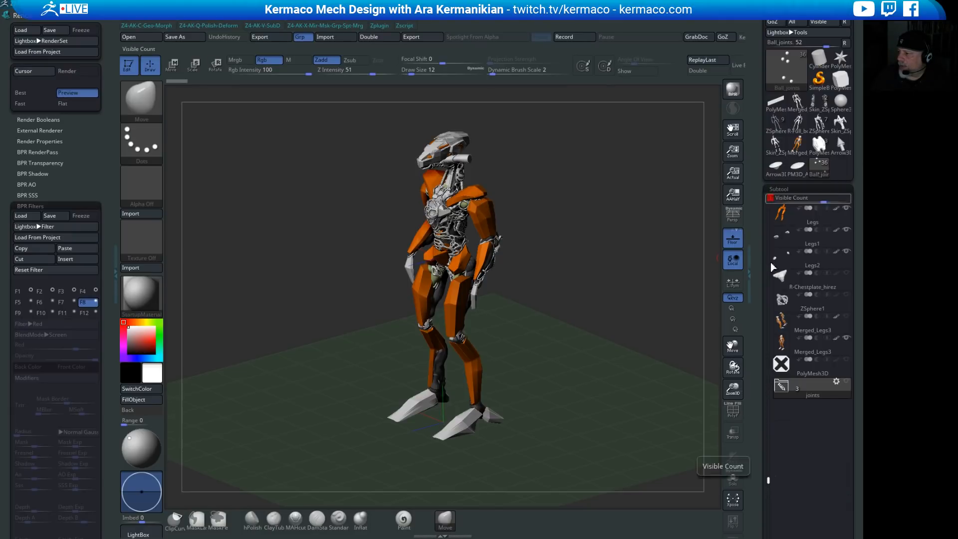
pyautogui.moveTo(769, 480); pyautogui.dragTo(770, 425)
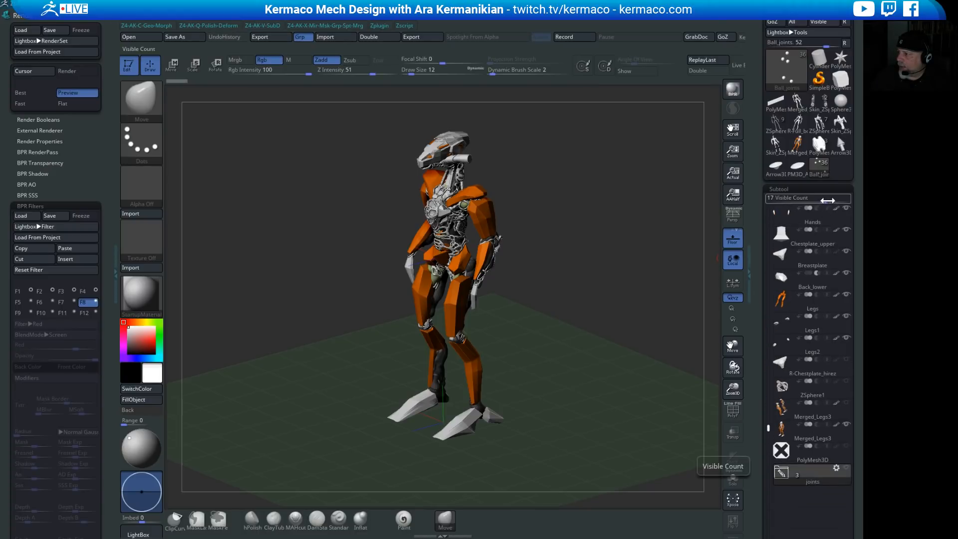
pyautogui.click(814, 325)
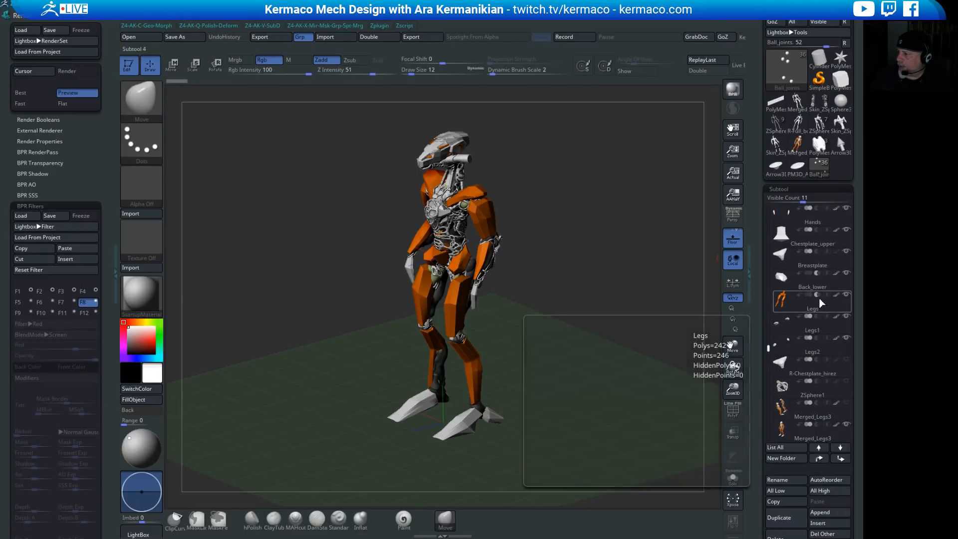
# Step: Render the full robot in three-quarter view with the currently loaded BPR filters
pyautogui.click(835, 269)
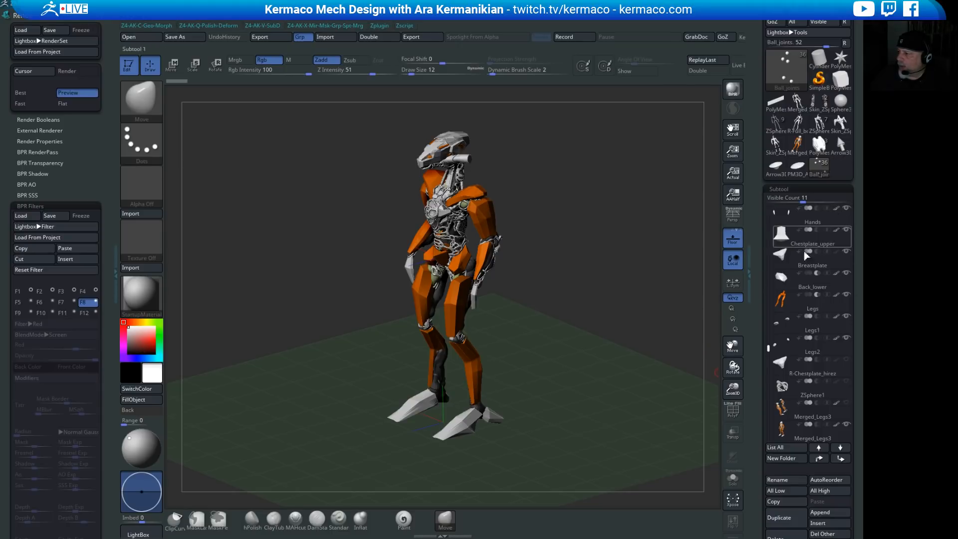
pyautogui.click(737, 91)
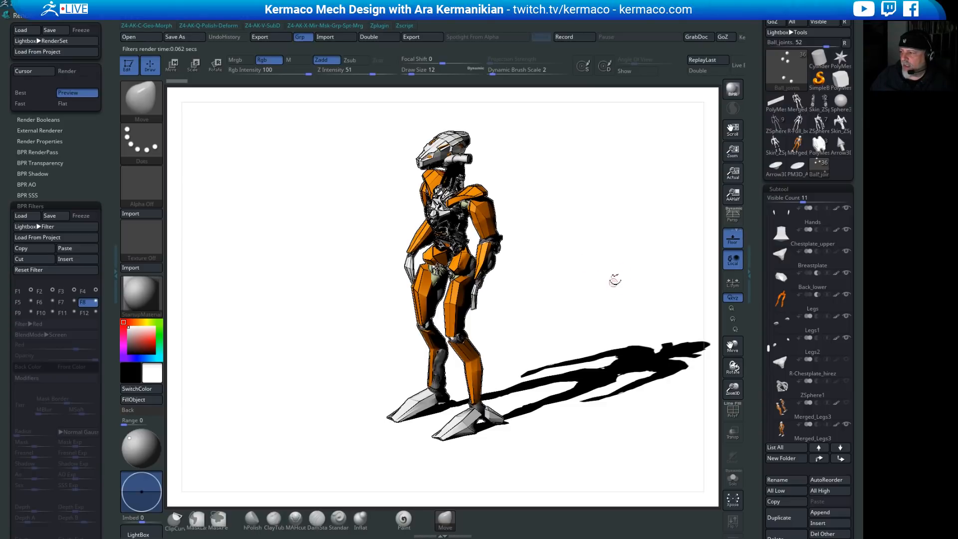
pyautogui.moveTo(623, 267); pyautogui.dragTo(522, 281)
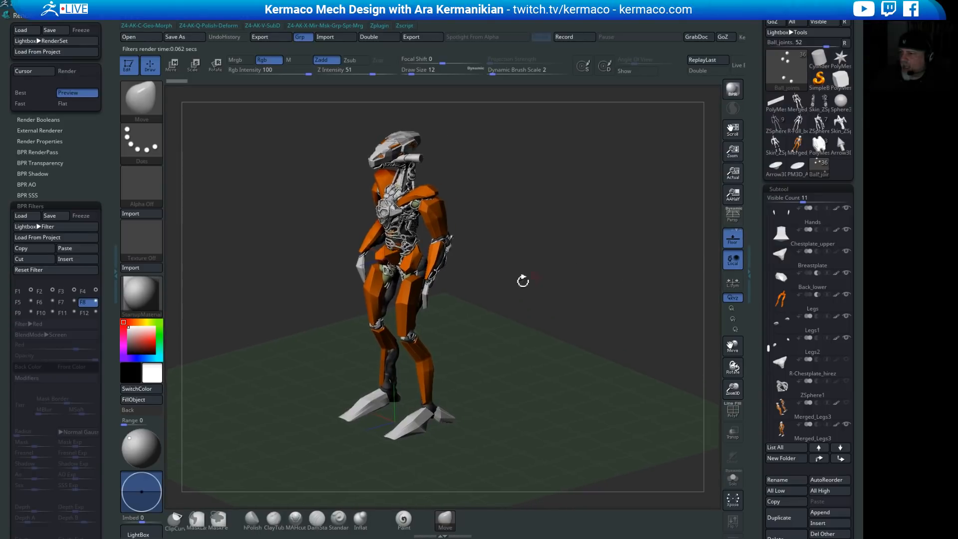
# Step: Load the DarkInk filter preset, render the robot with it and close the preset browser
pyautogui.click(46, 226)
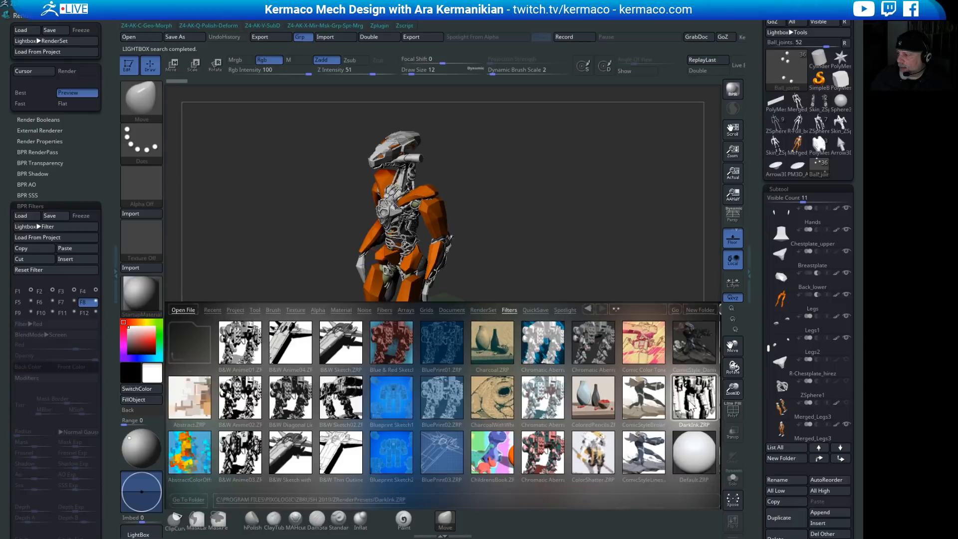
pyautogui.moveTo(695, 401); pyautogui.dragTo(541, 400)
pyautogui.doubleClick(540, 399)
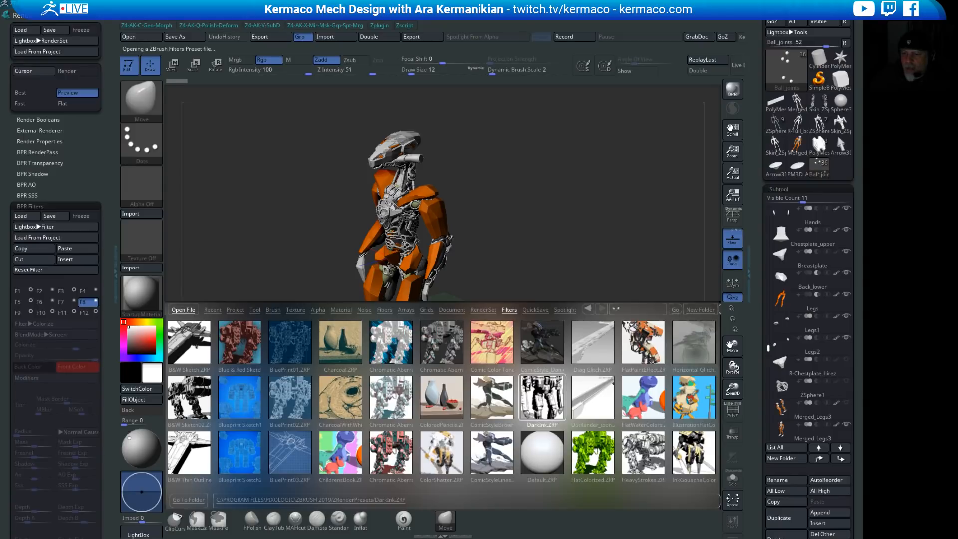
pyautogui.click(740, 91)
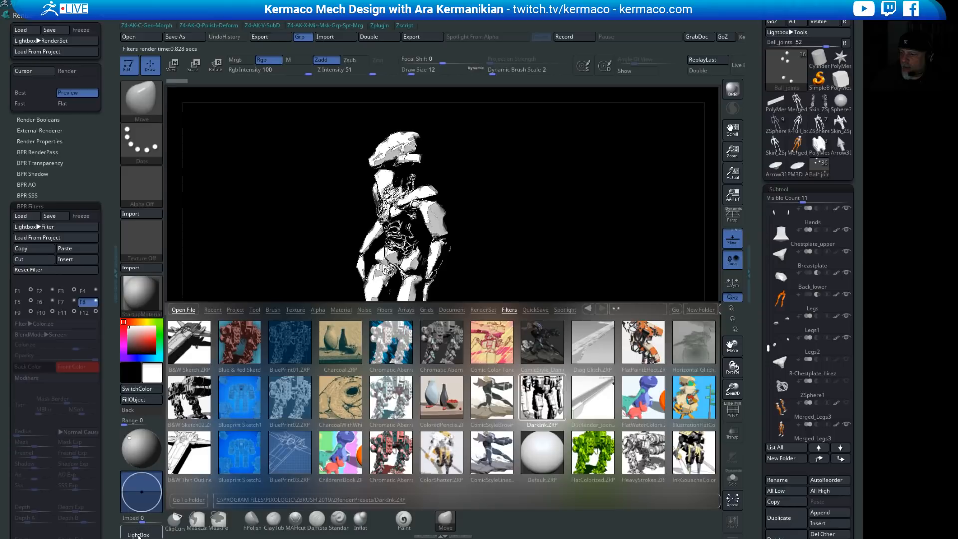
pyautogui.click(139, 533)
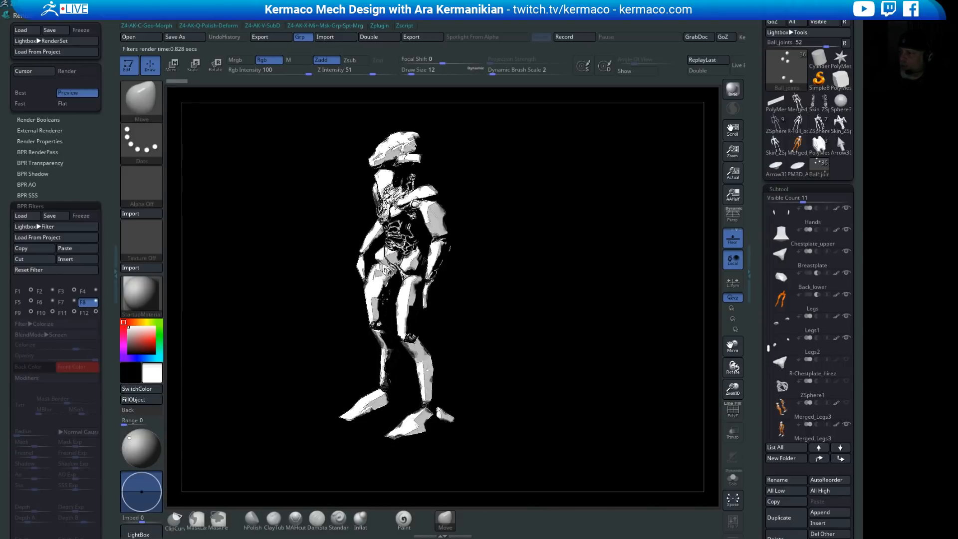
# Step: Render the DarkInk look again from the front, first full-figure and again as a close-up of the head and torso
pyautogui.moveTo(566, 321); pyautogui.dragTo(589, 314)
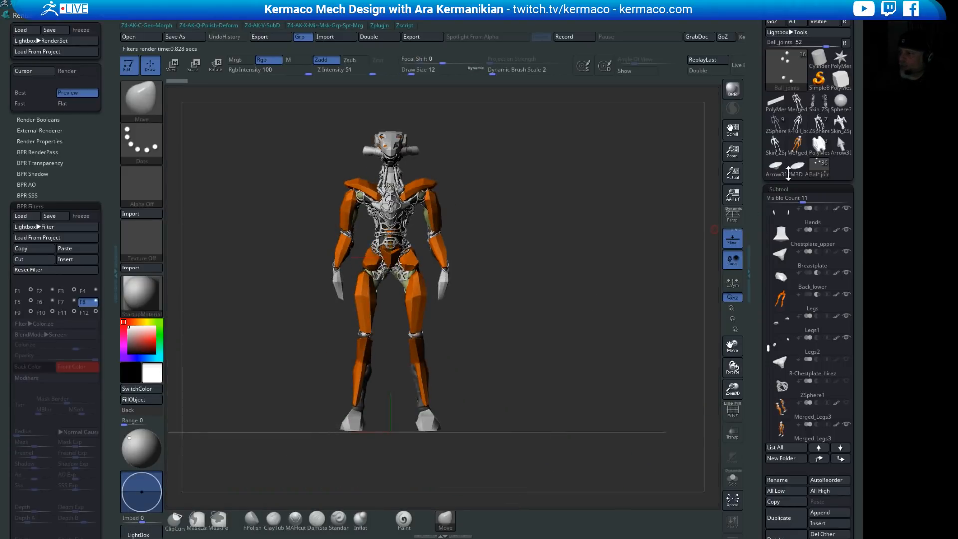
pyautogui.click(735, 89)
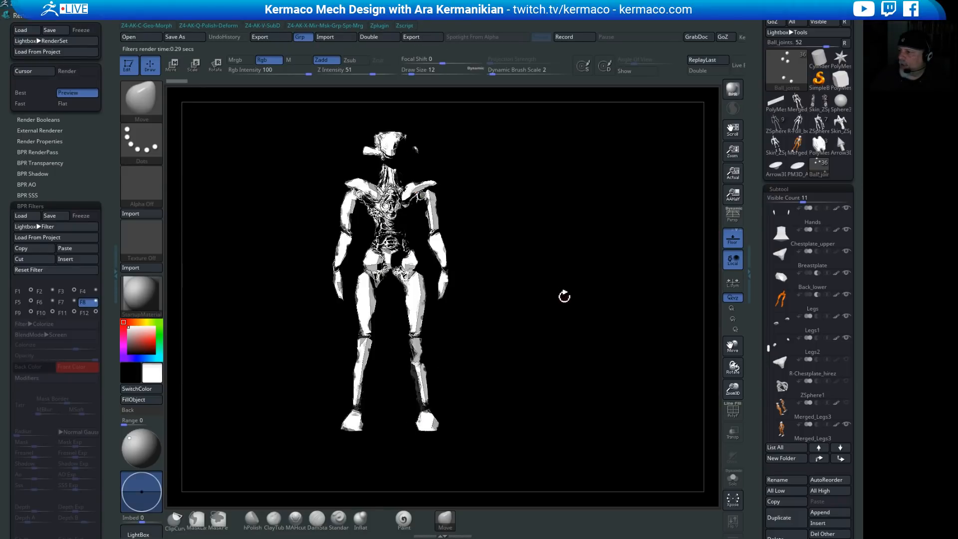
pyautogui.keyDown('alt'); pyautogui.moveTo(582, 280); pyautogui.dragTo(649, 348); pyautogui.keyUp('alt')
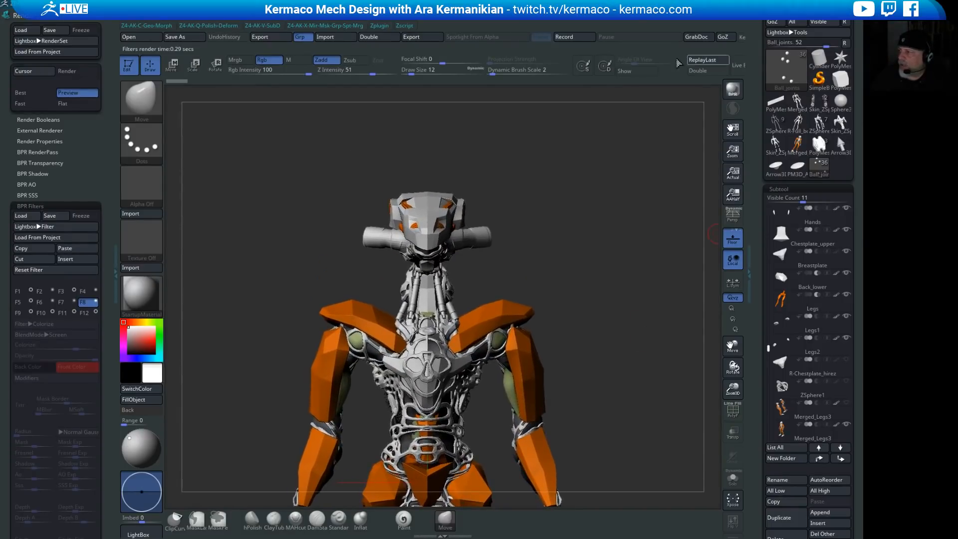
pyautogui.hotkey('shift', 'r')
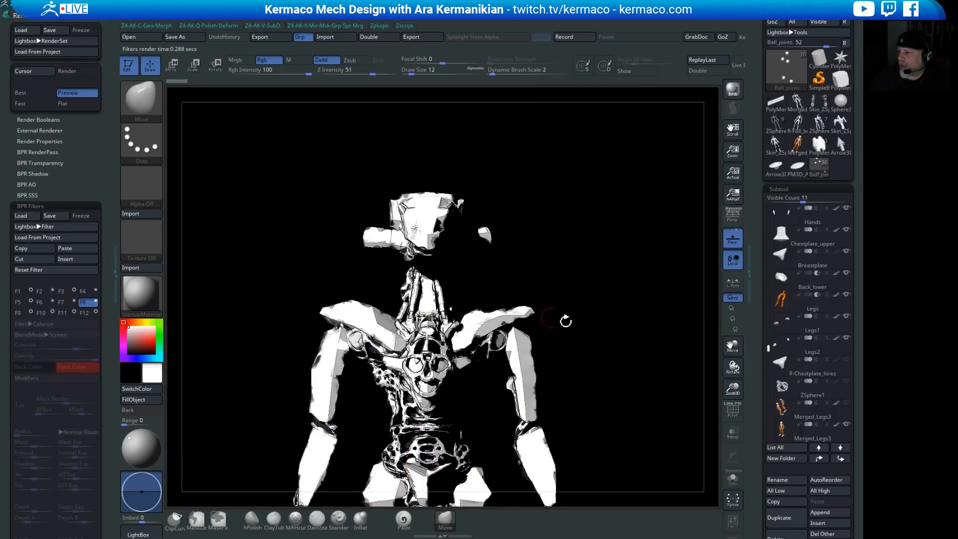
pyautogui.hotkey('shift', 'r')
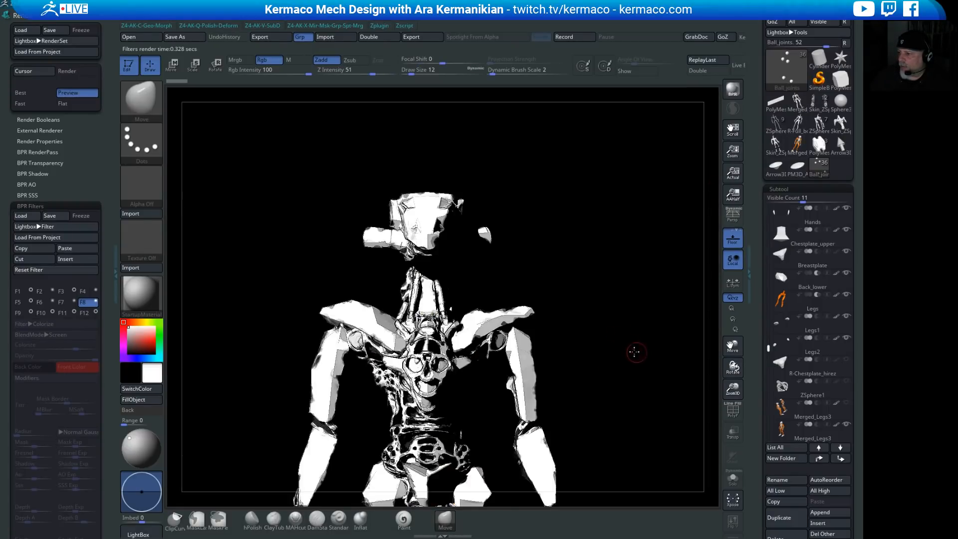
# Step: Load the RetroGame filter preset, render the full robot in three-quarter view and close the preset browser
pyautogui.moveTo(634, 353)
pyautogui.mouseDown()
pyautogui.moveTo(548, 338)
pyautogui.moveTo(572, 368)
pyautogui.moveTo(628, 245)
pyautogui.moveTo(588, 248)
pyautogui.moveTo(603, 291)
pyautogui.moveTo(658, 267)
pyautogui.moveTo(652, 244)
pyautogui.moveTo(671, 224)
pyautogui.moveTo(629, 239)
pyautogui.moveTo(635, 250)
pyautogui.moveTo(661, 238)
pyautogui.moveTo(618, 239)
pyautogui.moveTo(584, 280)
pyautogui.mouseUp()
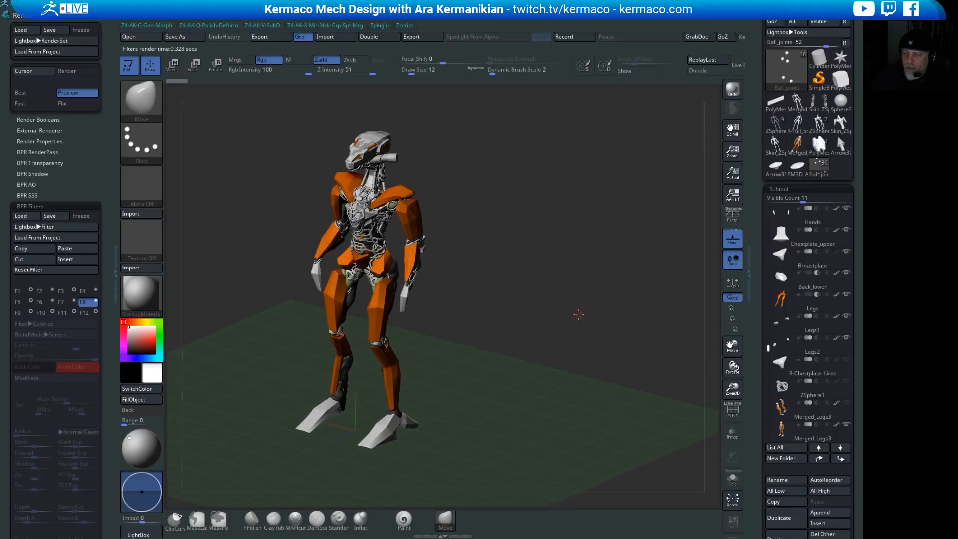
pyautogui.keyDown('alt'); pyautogui.moveTo(577, 316); pyautogui.dragTo(659, 314); pyautogui.keyUp('alt')
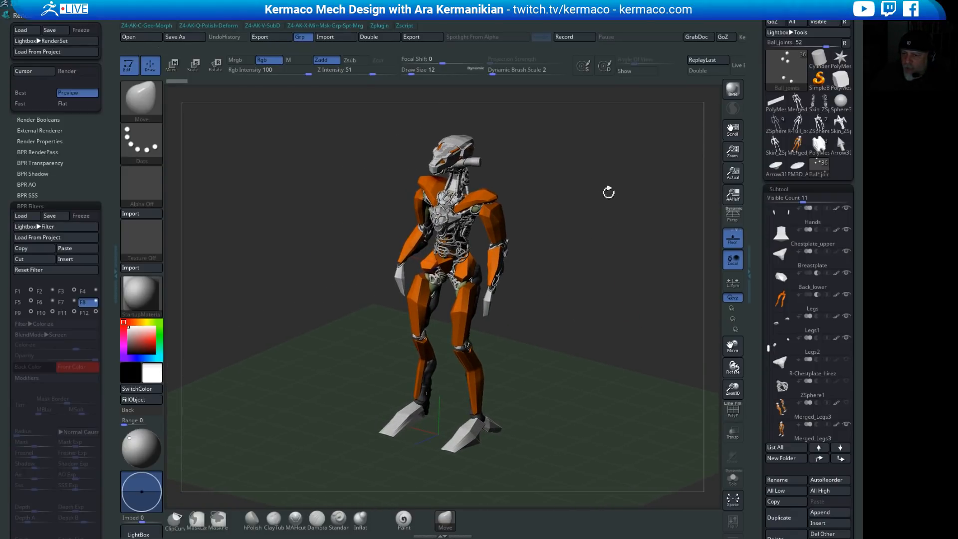
pyautogui.click(45, 226)
pyautogui.moveTo(634, 401); pyautogui.dragTo(511, 398)
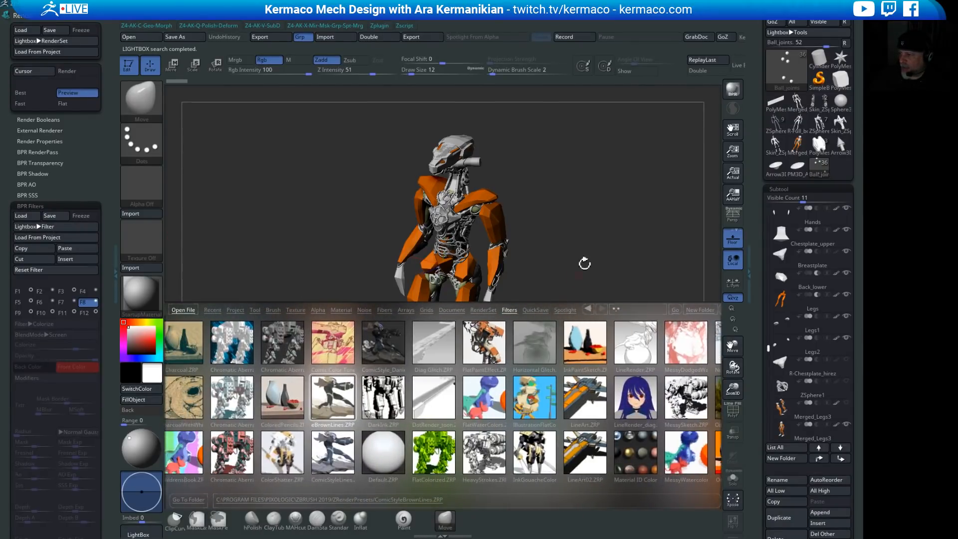
pyautogui.moveTo(663, 417); pyautogui.dragTo(554, 419)
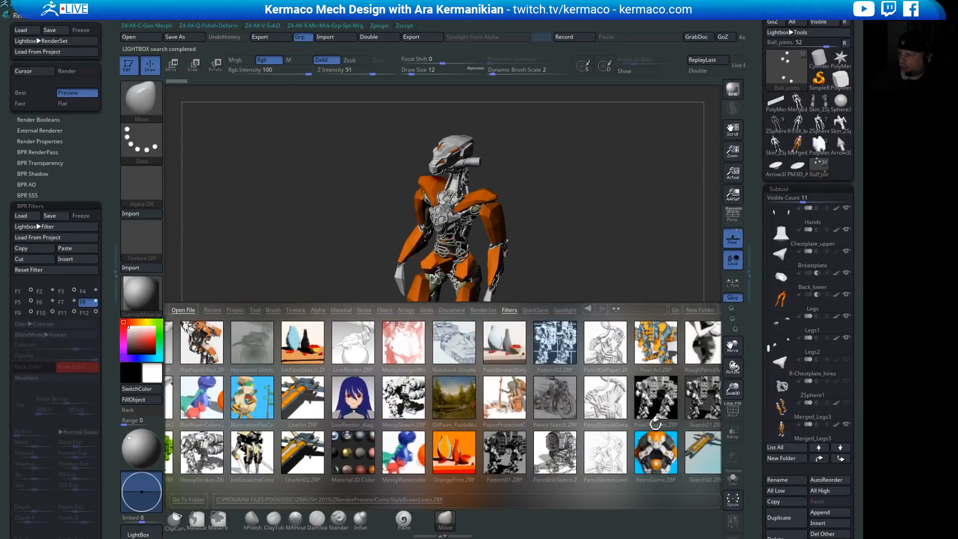
pyautogui.moveTo(650, 455); pyautogui.dragTo(564, 446)
pyautogui.doubleClick(587, 443)
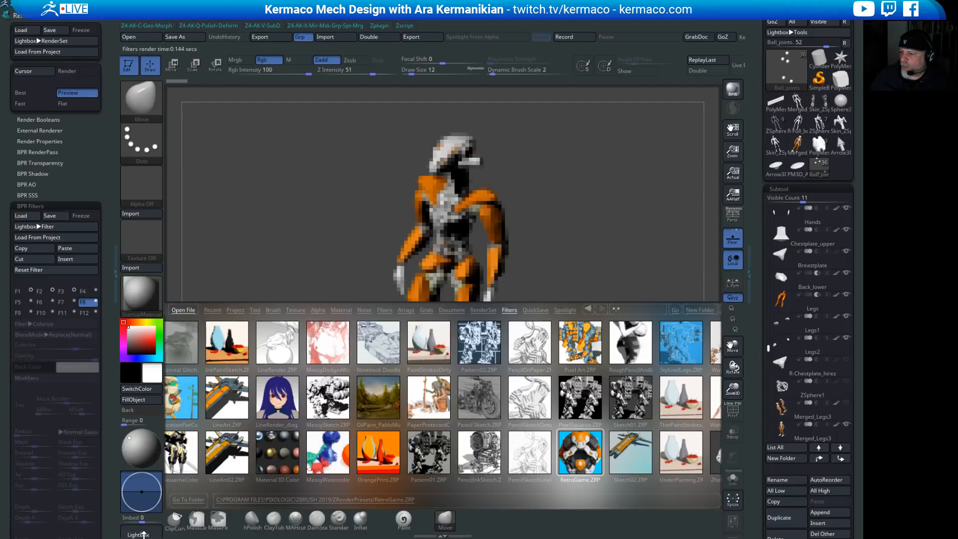
pyautogui.click(144, 534)
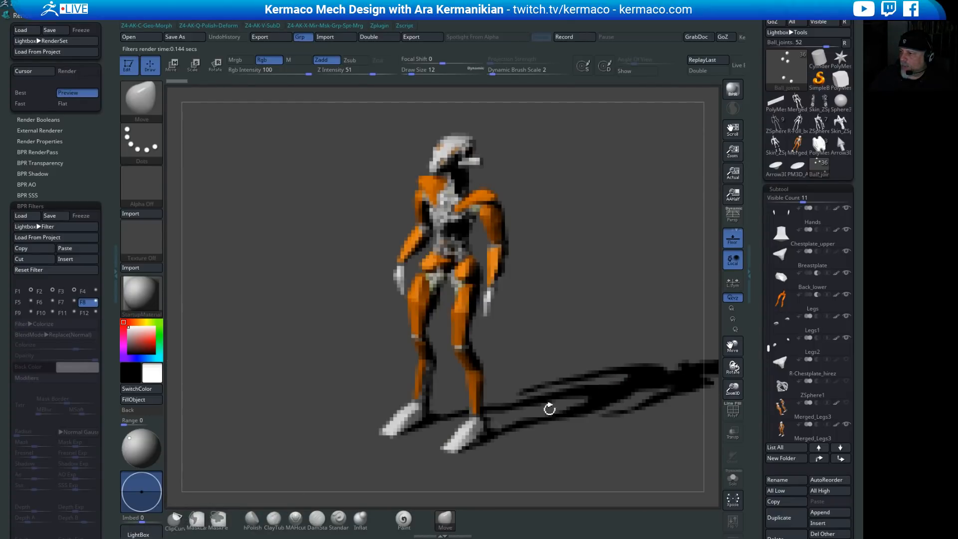
# Step: Re-render the shifted robot with the RetroGame preset and display the settings of filter slot F1
pyautogui.keyDown('alt'); pyautogui.moveTo(623, 381); pyautogui.dragTo(548, 386); pyautogui.keyUp('alt')
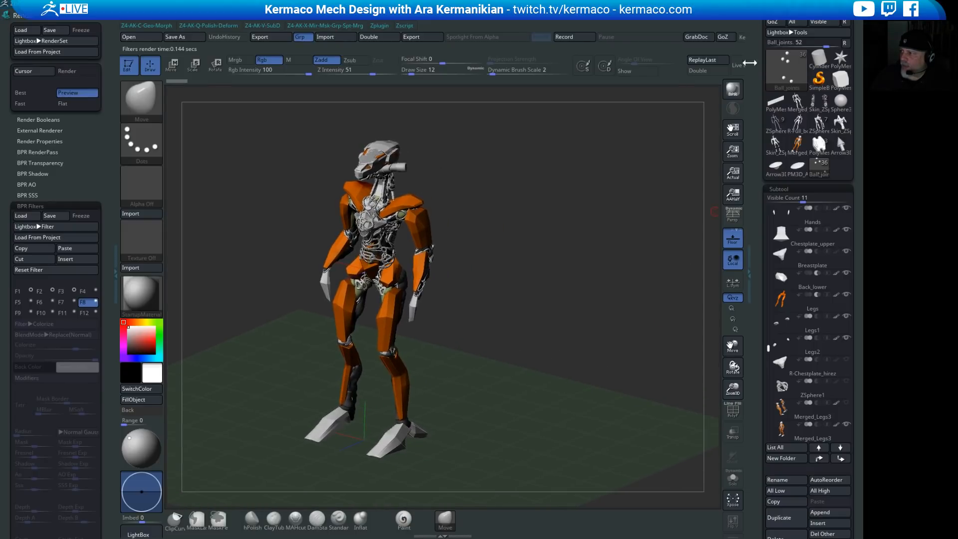
pyautogui.click(733, 90)
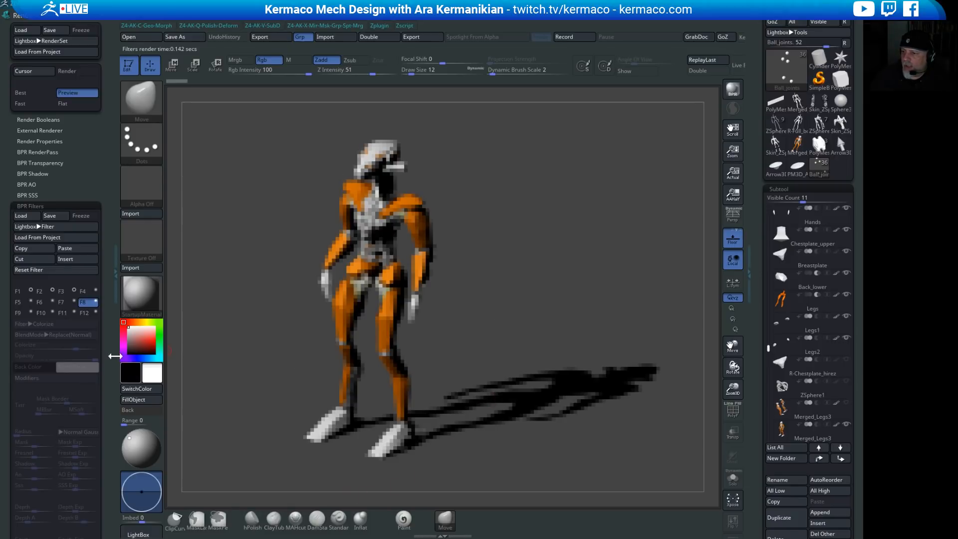
pyautogui.click(24, 293)
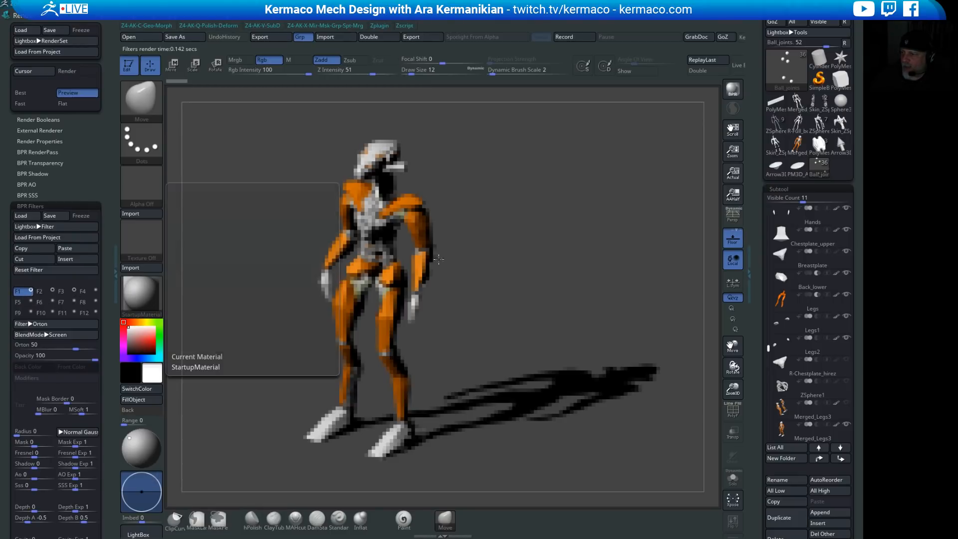
# Step: Review the first three BPR filters, set the third filter's Overpaint Color strength to 15, and render the character from the side
pyautogui.click(35, 294)
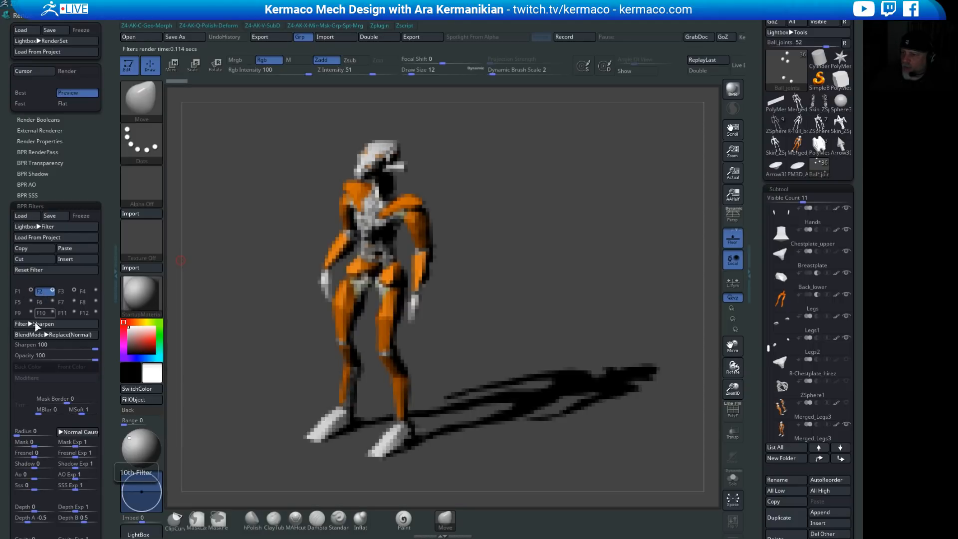
pyautogui.click(61, 290)
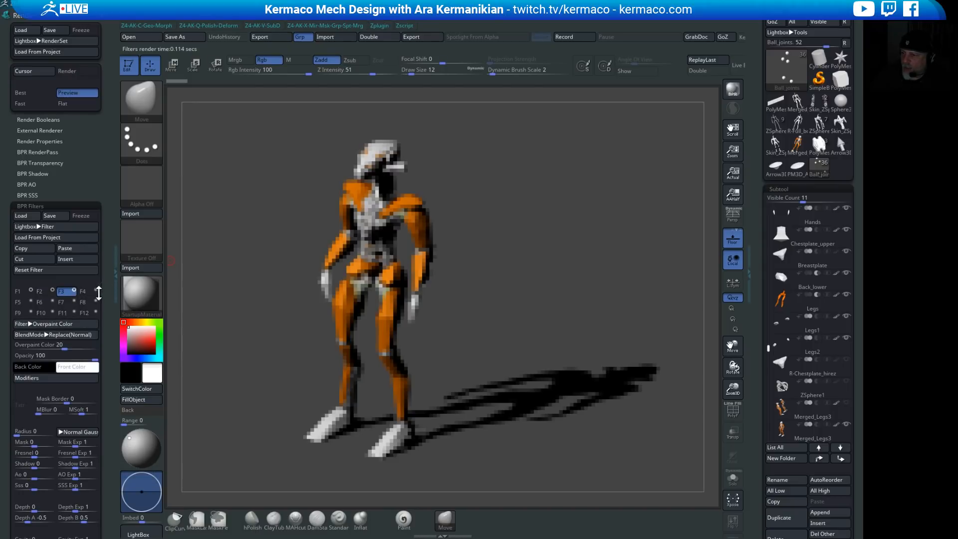
pyautogui.click(74, 291)
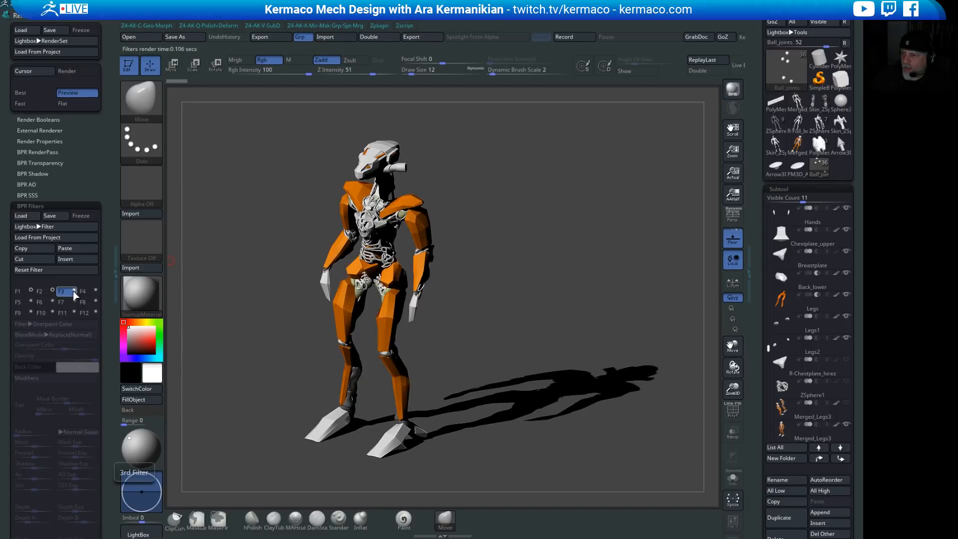
pyautogui.click(74, 291)
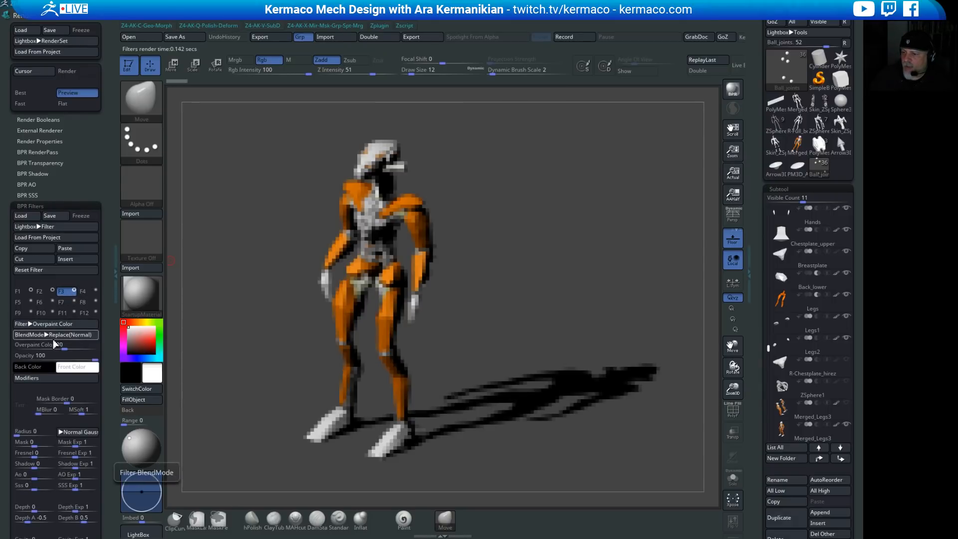
pyautogui.moveTo(60, 347); pyautogui.dragTo(59, 348)
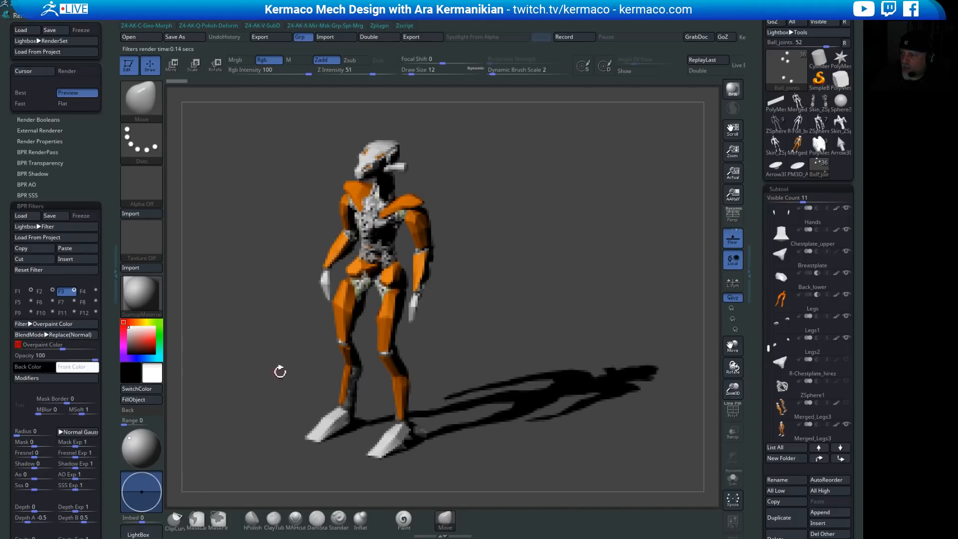
pyautogui.moveTo(278, 368); pyautogui.dragTo(262, 366)
pyautogui.click(732, 90)
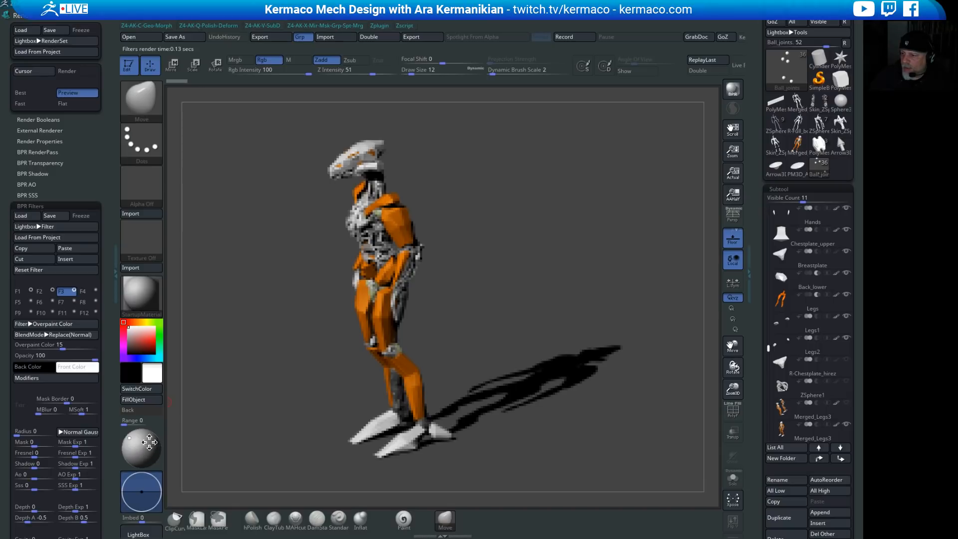
# Step: Move the light so the character's shadow falls on the opposite side, re-render, and set the Overpaint Color strength to 10
pyautogui.moveTo(149, 442); pyautogui.dragTo(143, 433)
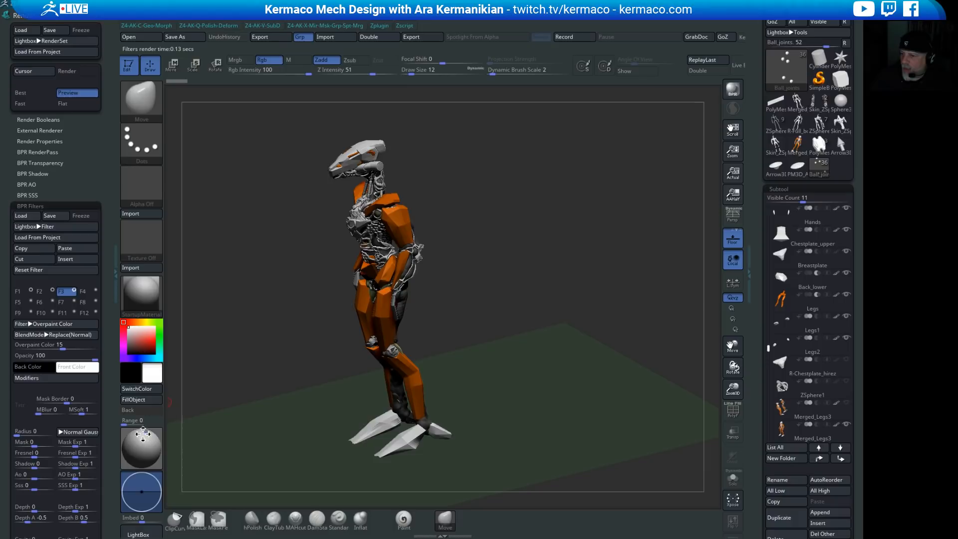
pyautogui.click(733, 90)
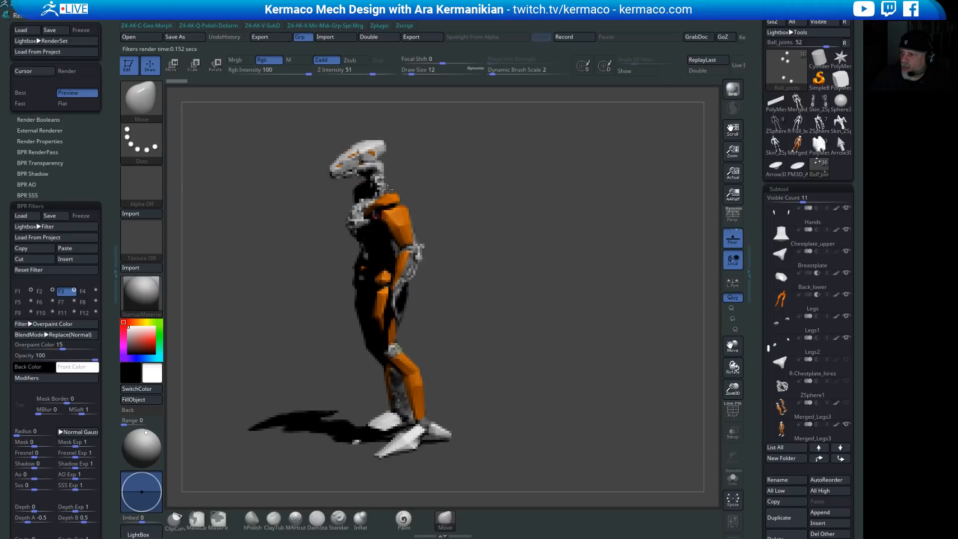
pyautogui.moveTo(79, 344); pyautogui.dragTo(64, 344)
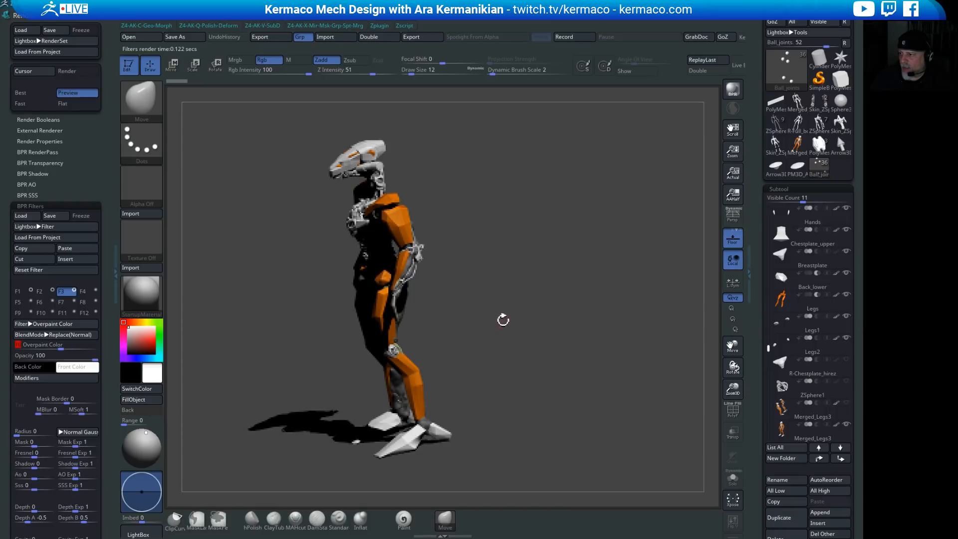
# Step: Load the ChildrensBook filter preset and render the full character with it in a three-quarter view
pyautogui.moveTo(541, 309); pyautogui.dragTo(596, 291)
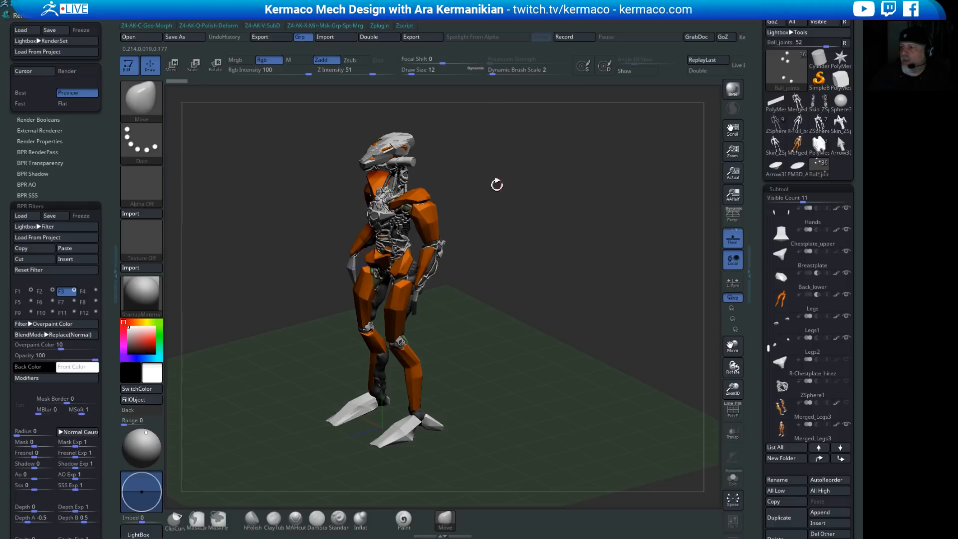
pyautogui.keyDown('alt'); pyautogui.moveTo(554, 316); pyautogui.dragTo(582, 319); pyautogui.keyUp('alt')
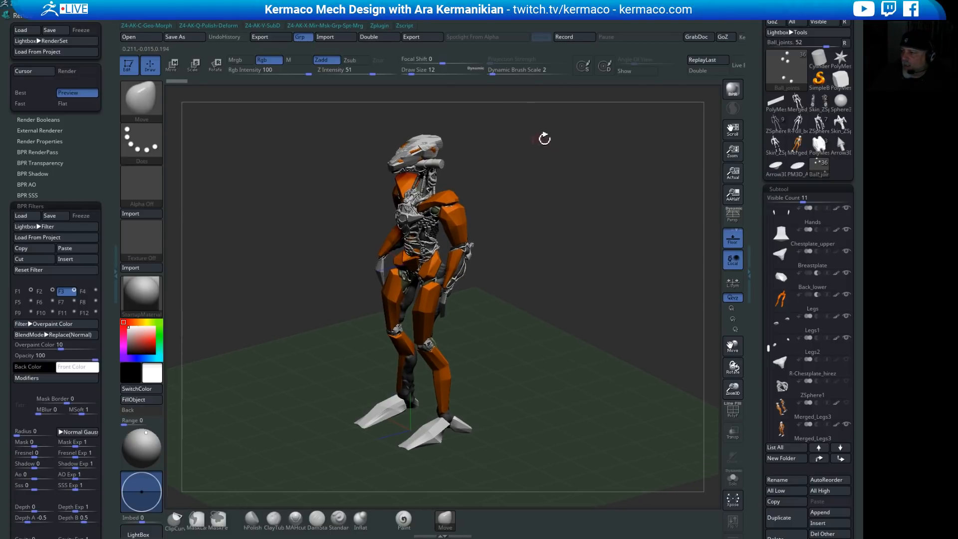
pyautogui.moveTo(620, 257); pyautogui.dragTo(607, 272)
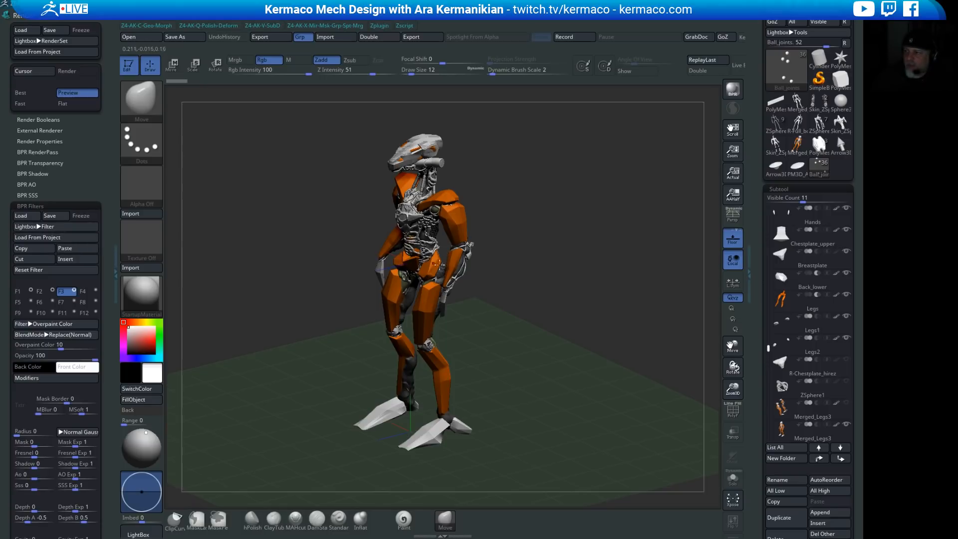
pyautogui.keyDown('shift'); pyautogui.moveTo(571, 269); pyautogui.dragTo(604, 275); pyautogui.keyUp('shift')
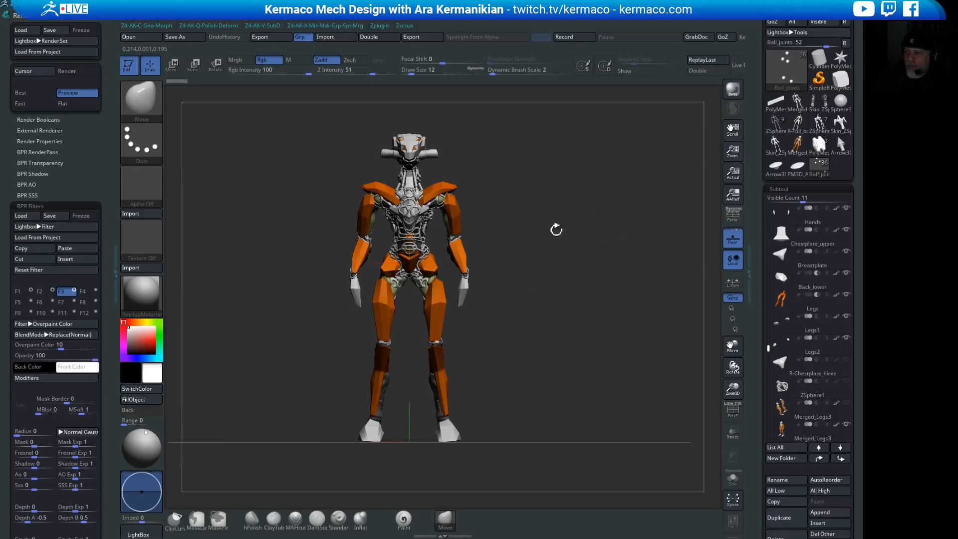
pyautogui.moveTo(609, 280)
pyautogui.mouseDown()
pyautogui.moveTo(590, 291)
pyautogui.moveTo(609, 286)
pyautogui.mouseUp()
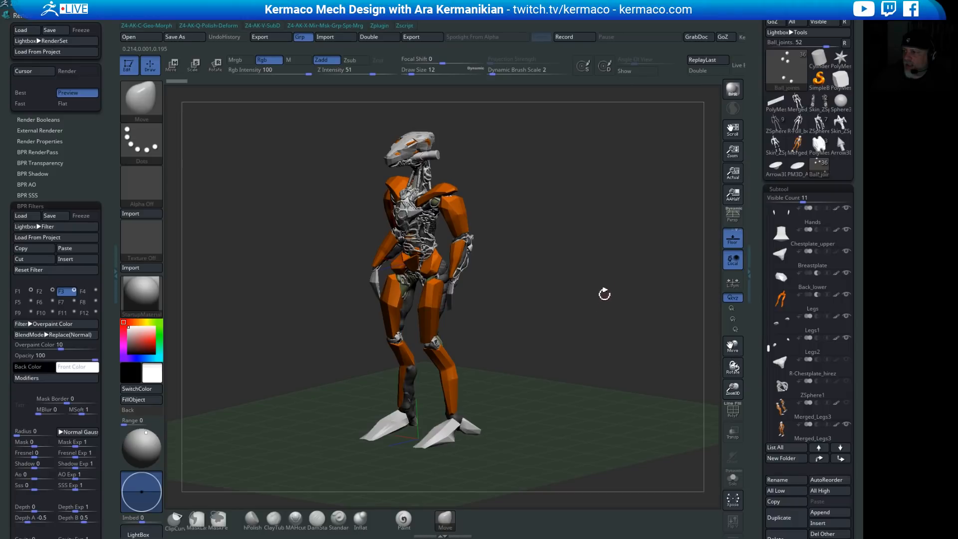
pyautogui.click(47, 227)
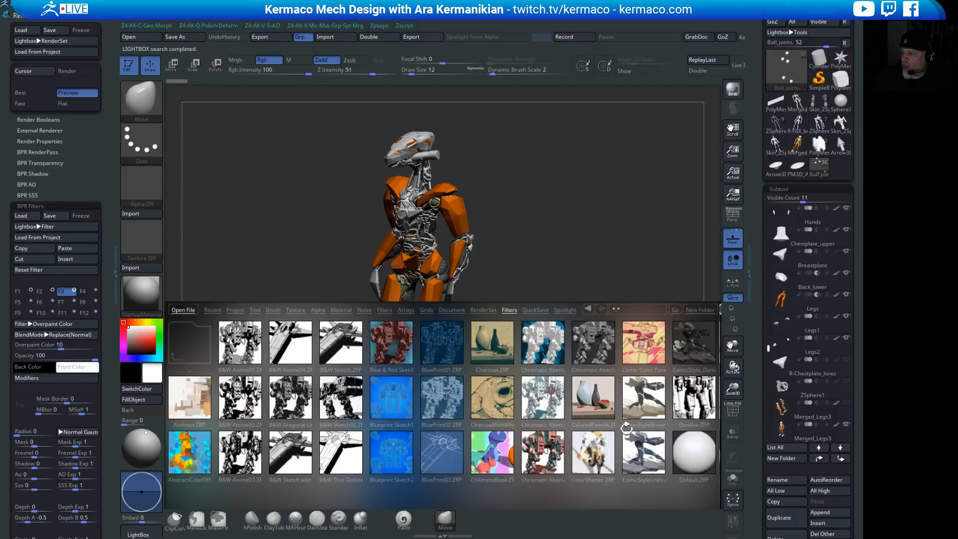
pyautogui.doubleClick(489, 452)
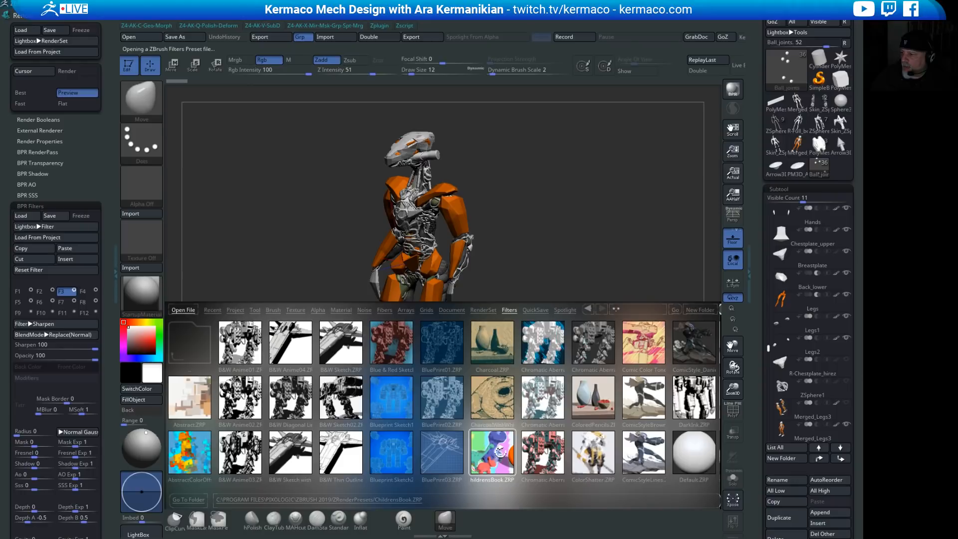
pyautogui.click(741, 98)
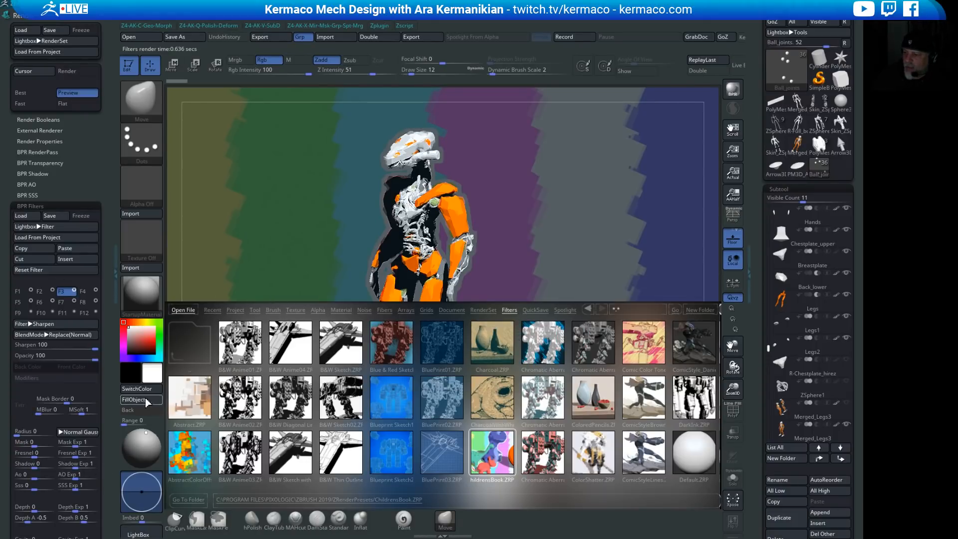
pyautogui.click(144, 535)
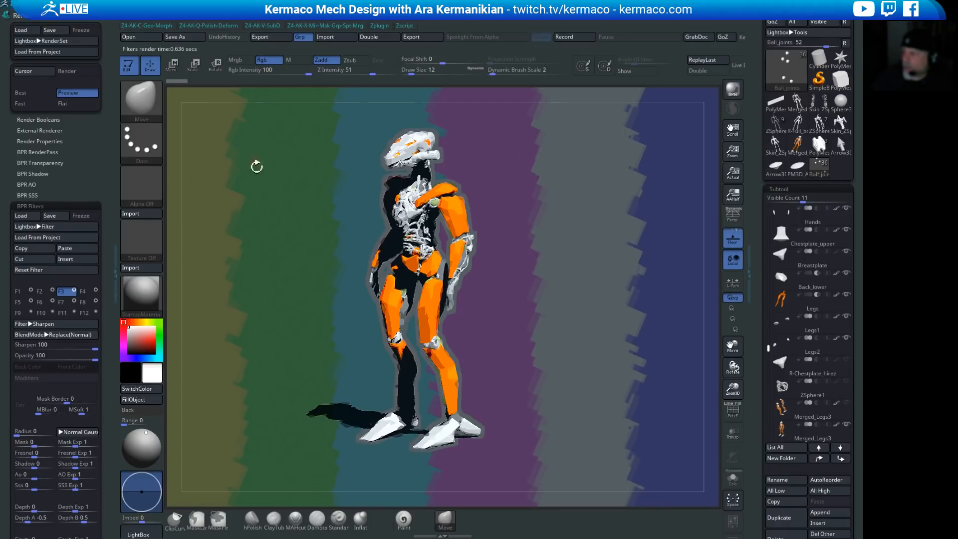
# Step: Change the eighth filter from Overpaint Texture to Outline Cavity and lower its strength to the minimum
pyautogui.click(95, 302)
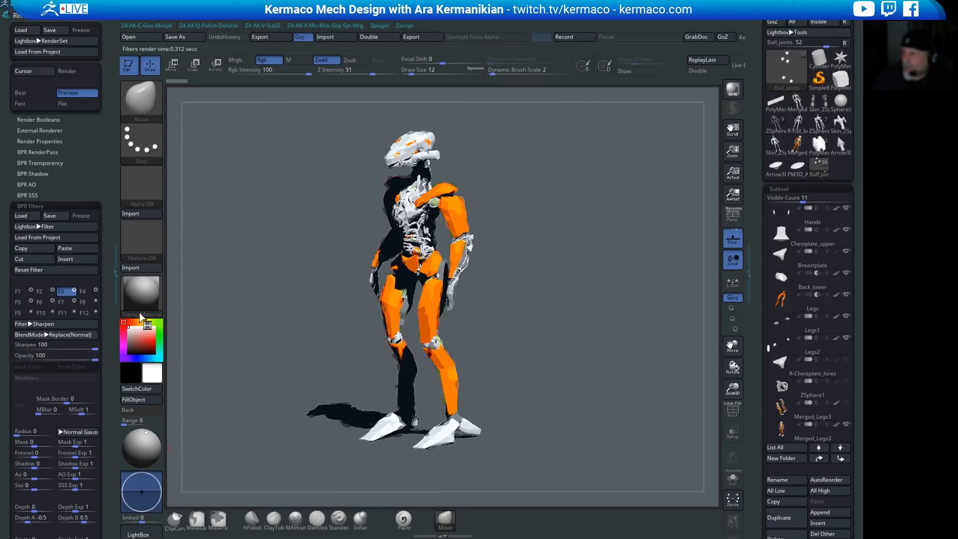
pyautogui.click(91, 302)
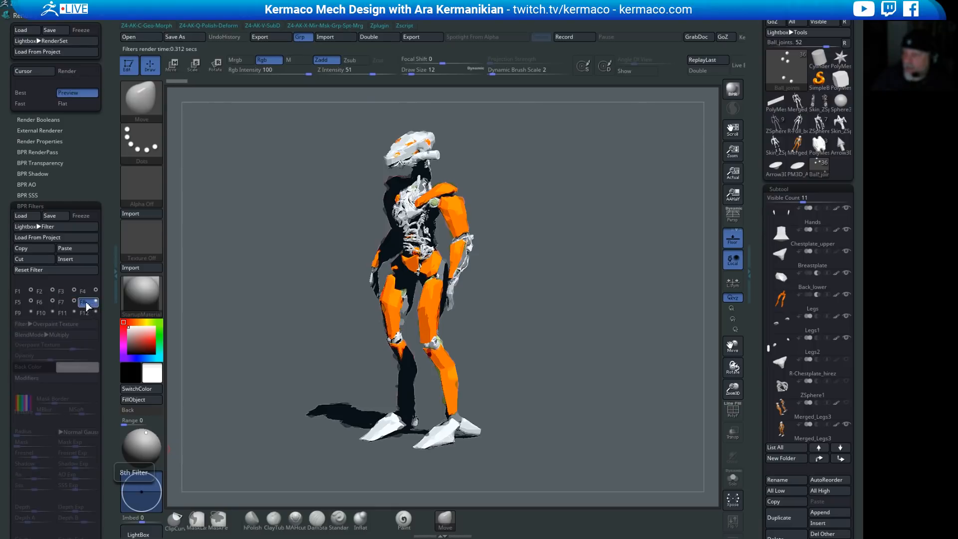
pyautogui.click(95, 302)
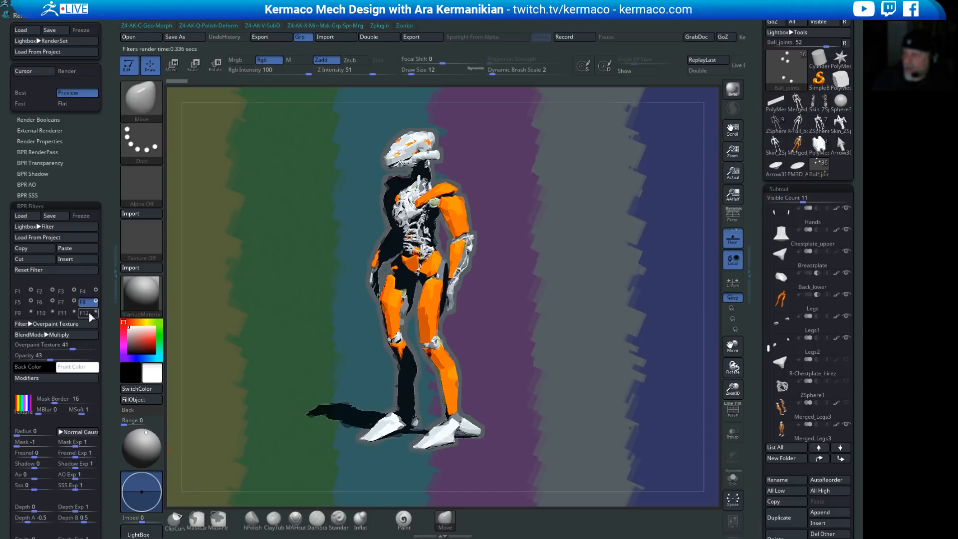
pyautogui.click(56, 324)
pyautogui.click(56, 324)
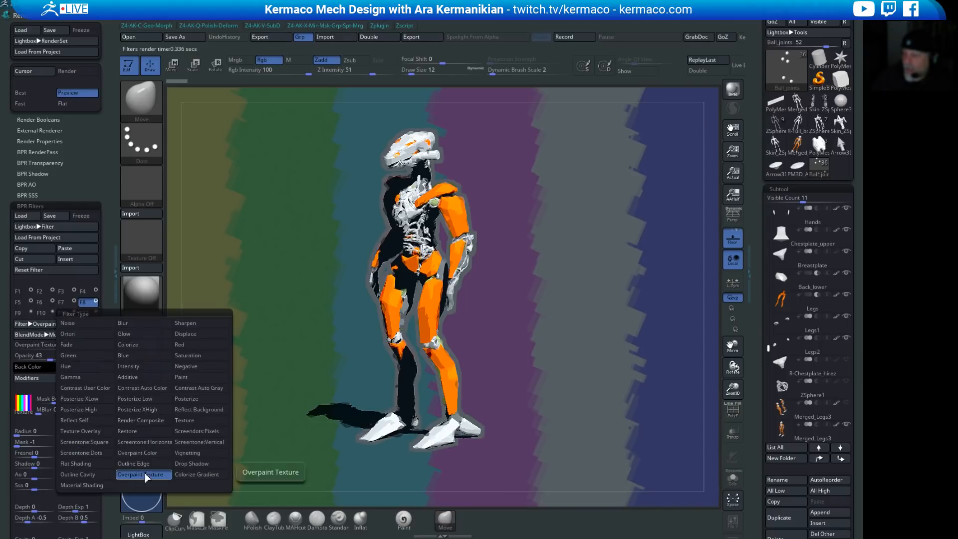
pyautogui.click(86, 476)
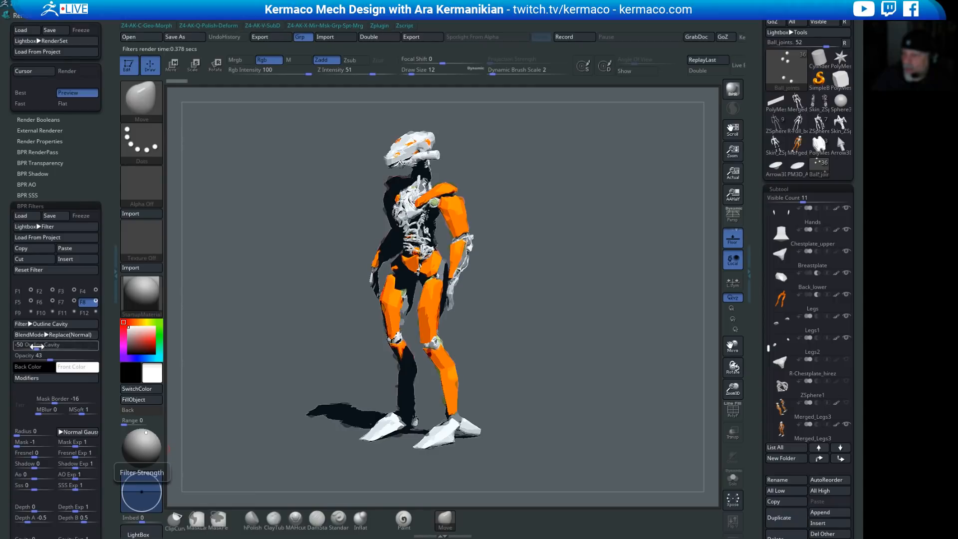
pyautogui.moveTo(37, 347); pyautogui.dragTo(9, 343)
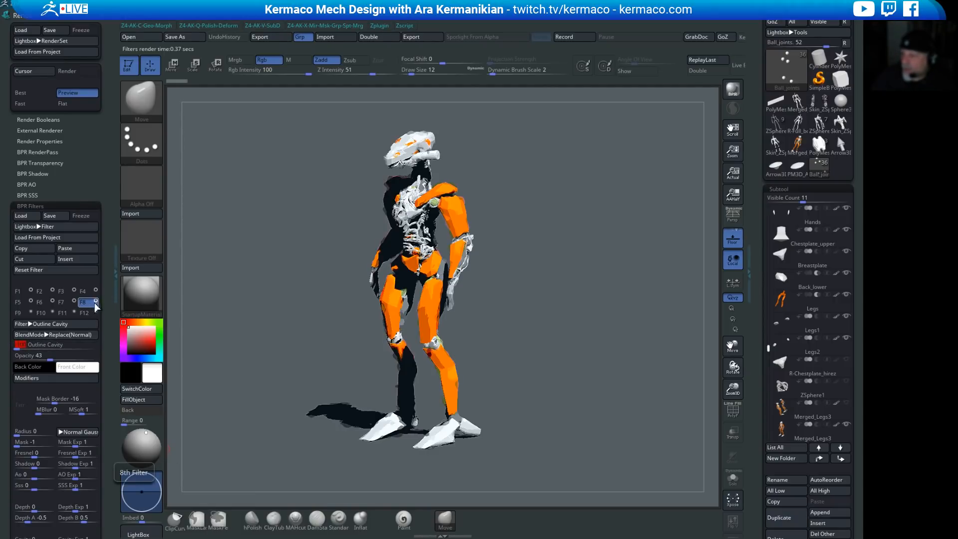
# Step: Enable the ninth filter as Outline Edge with strength -100, and render the character from a slightly different angle
pyautogui.click(28, 310)
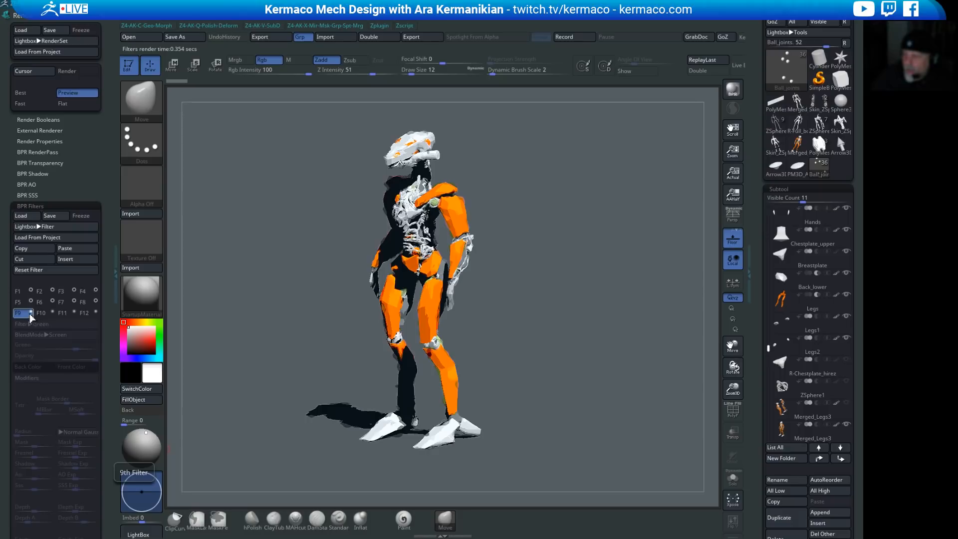
pyautogui.click(31, 312)
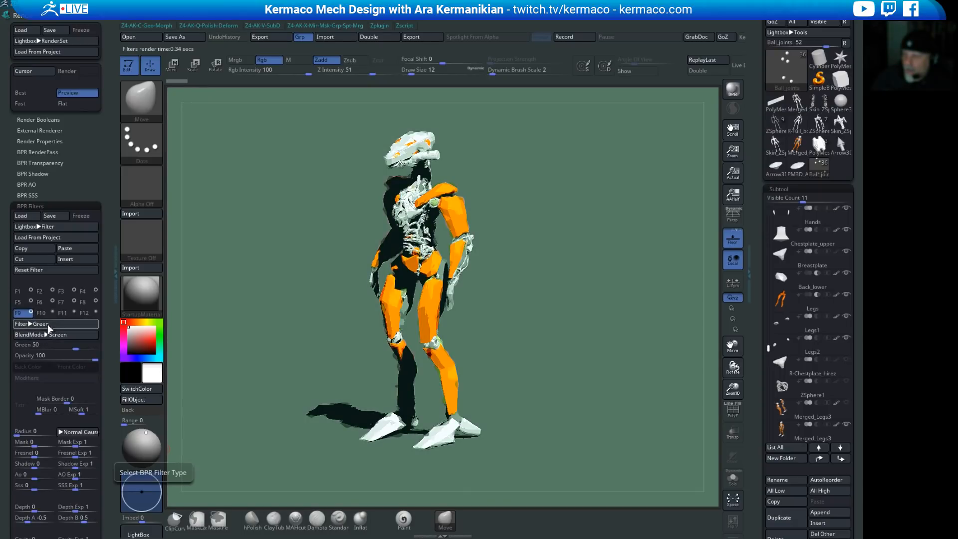
pyautogui.click(51, 324)
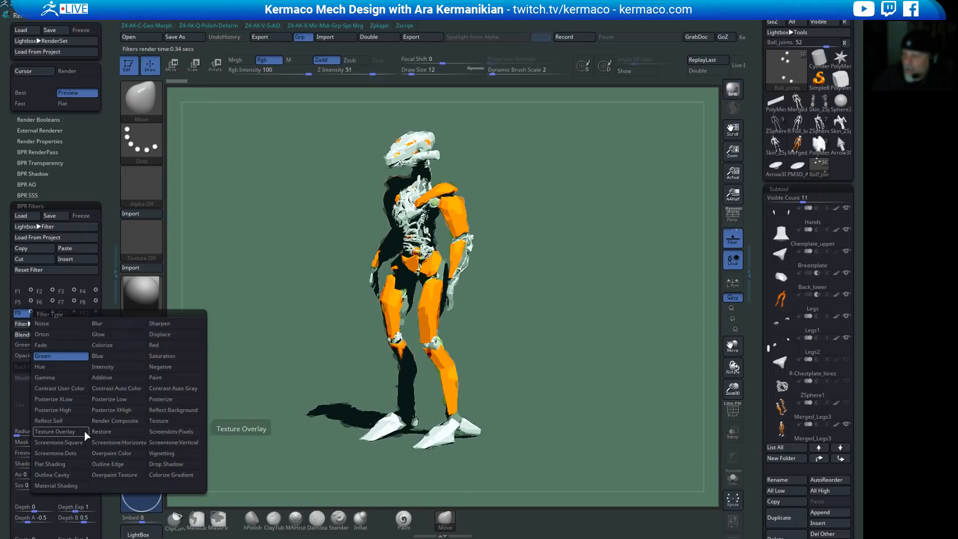
pyautogui.click(121, 467)
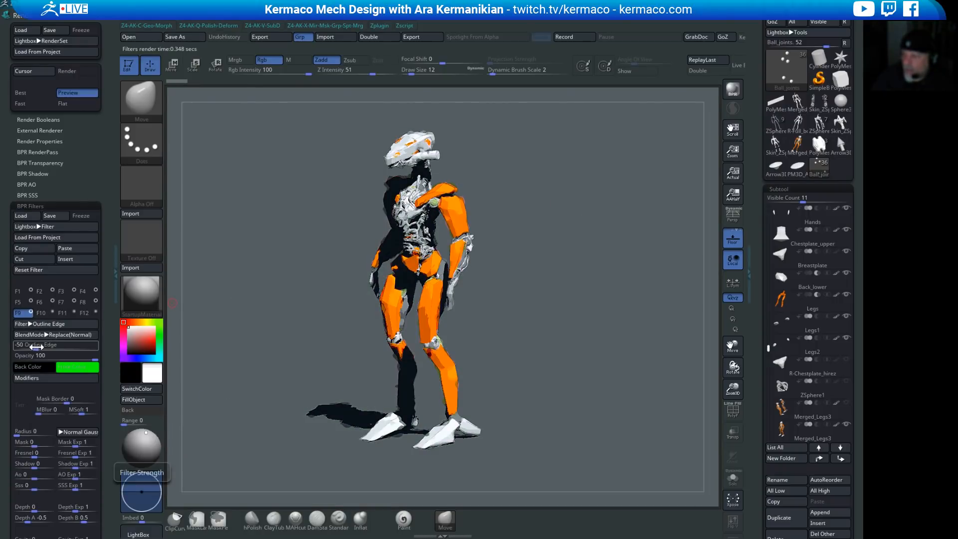
pyautogui.moveTo(38, 345); pyautogui.dragTo(13, 346)
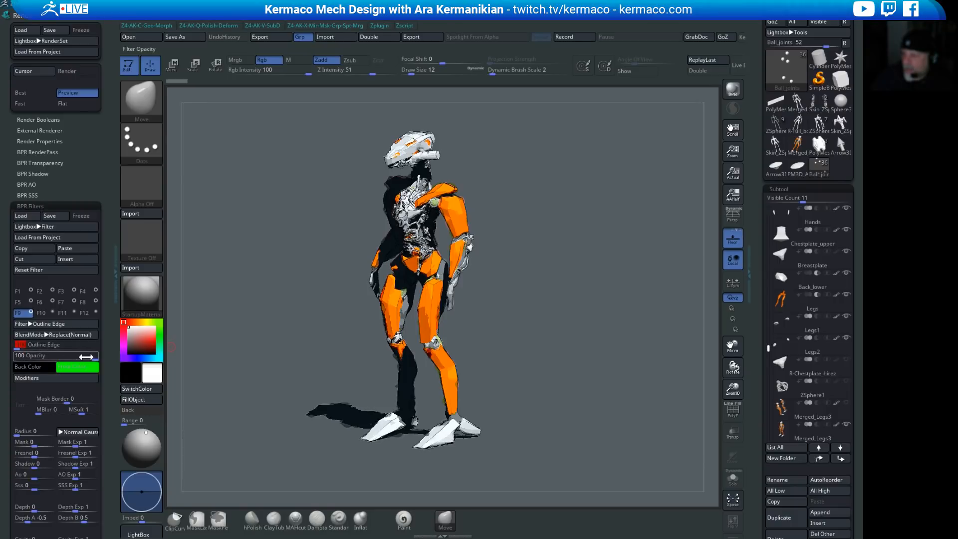
pyautogui.moveTo(91, 358); pyautogui.dragTo(103, 355)
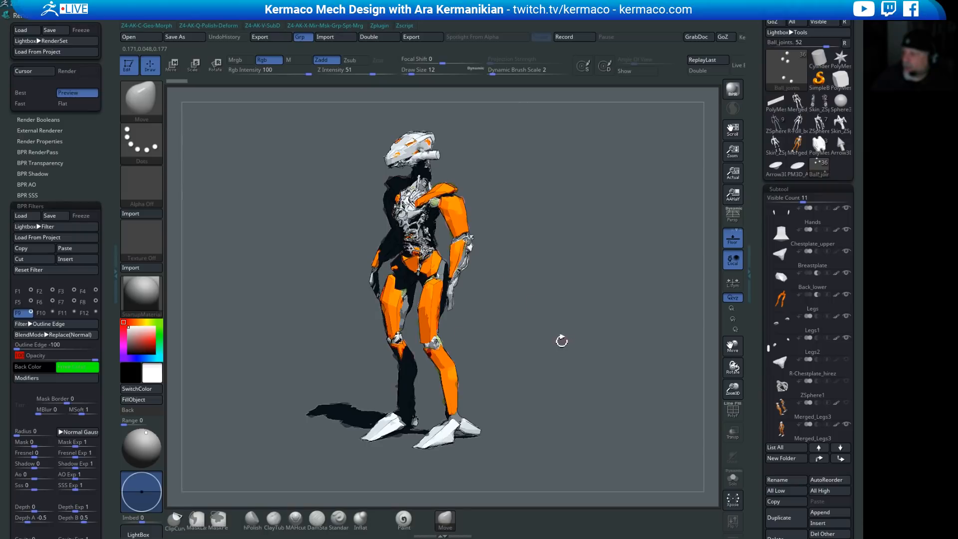
pyautogui.moveTo(562, 344); pyautogui.dragTo(620, 301)
pyautogui.click(733, 89)
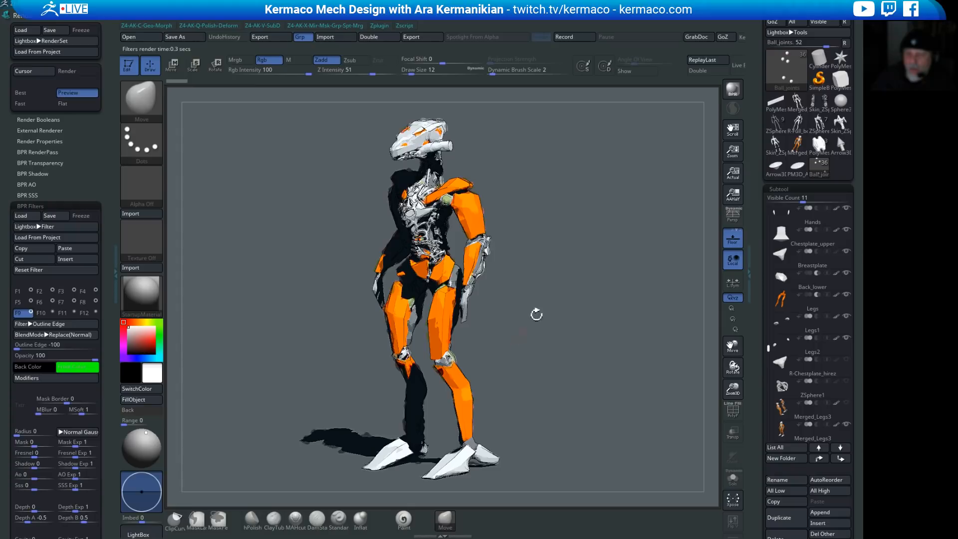
# Step: View the character from the side and front, and show the R_man 5 foot tall subtool to compare it with the robot
pyautogui.keyDown('shift'); pyautogui.moveTo(601, 306); pyautogui.dragTo(601, 317); pyautogui.keyUp('shift')
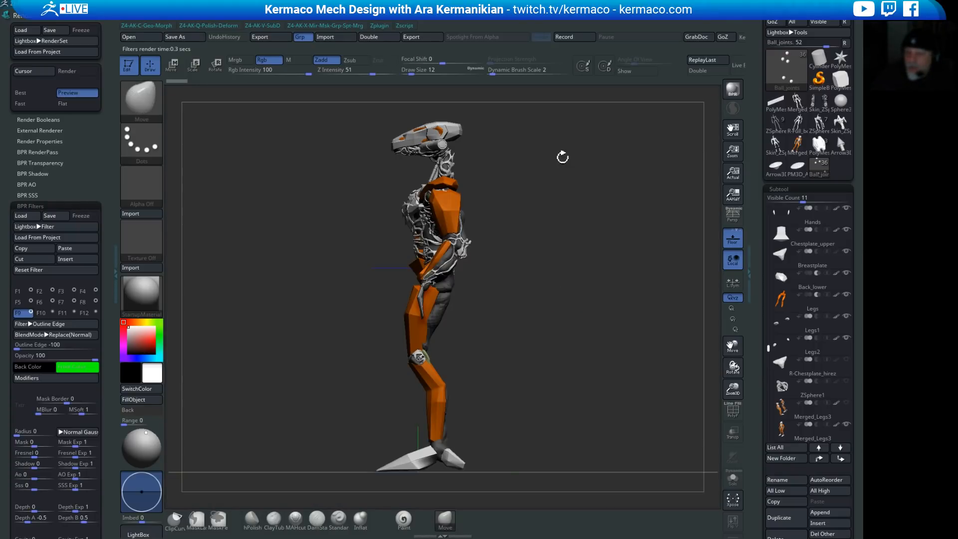
pyautogui.keyDown('shift'); pyautogui.moveTo(541, 287); pyautogui.dragTo(629, 319); pyautogui.keyUp('shift')
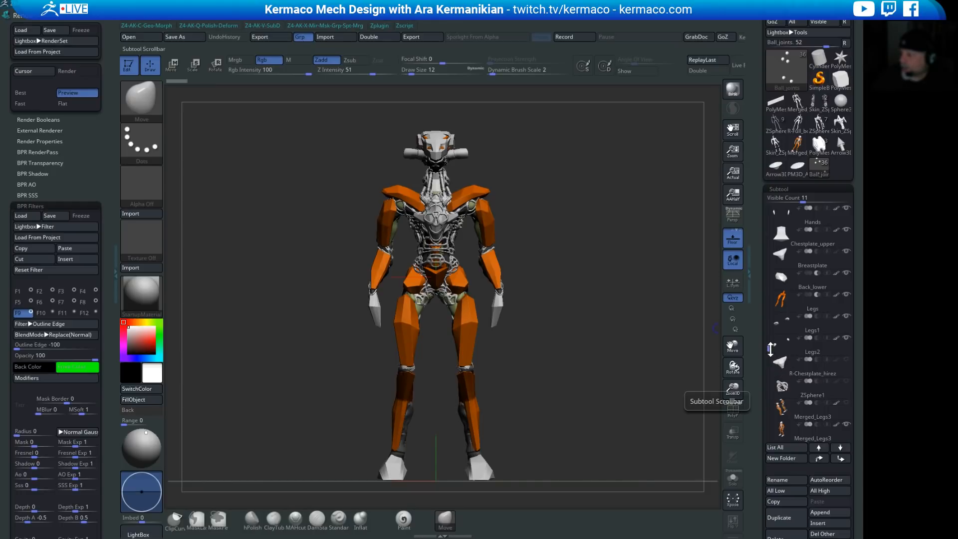
pyautogui.moveTo(771, 350); pyautogui.dragTo(783, 201)
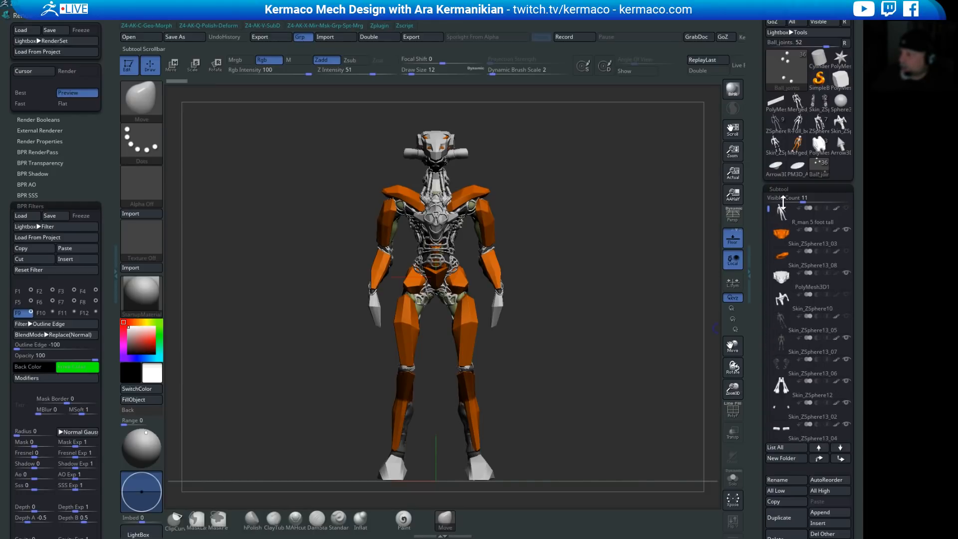
pyautogui.moveTo(779, 225)
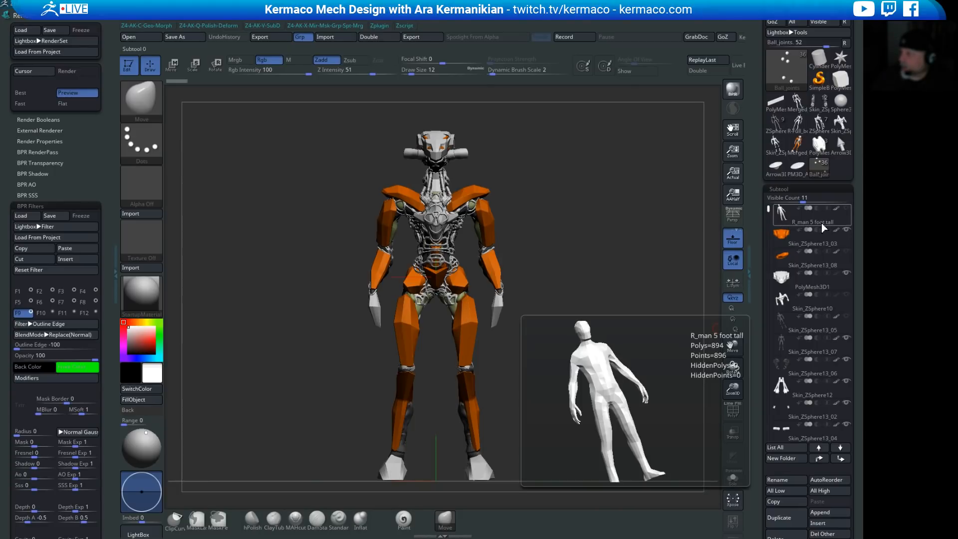
pyautogui.click(848, 211)
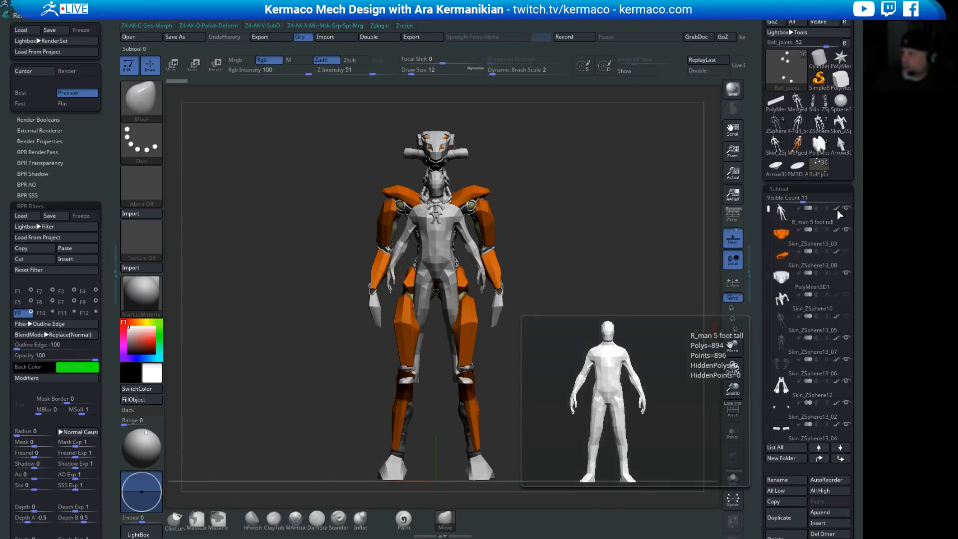
pyautogui.moveTo(642, 257); pyautogui.dragTo(699, 259)
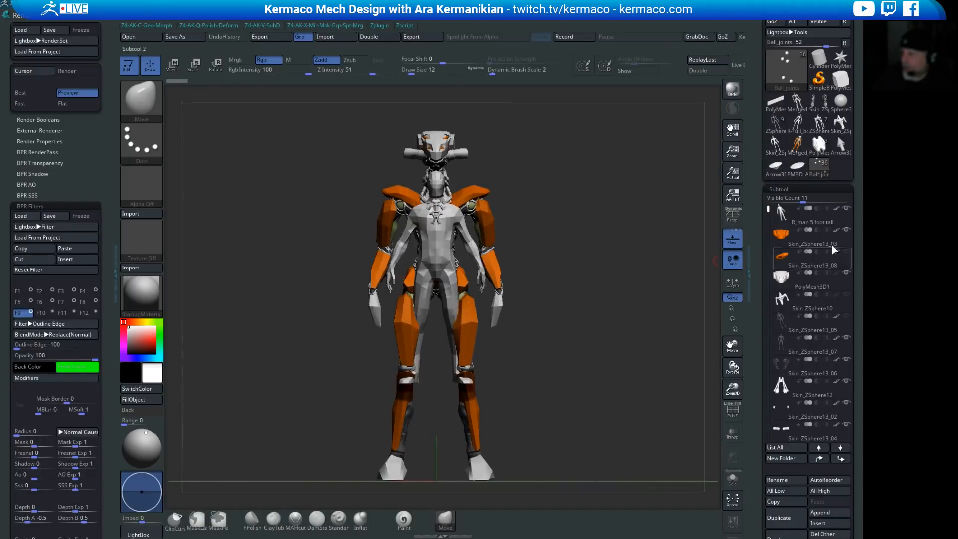
# Step: Create a subtool folder named Parts containing the R_man 5 foot tall figure, and hide the folder
pyautogui.click(811, 223)
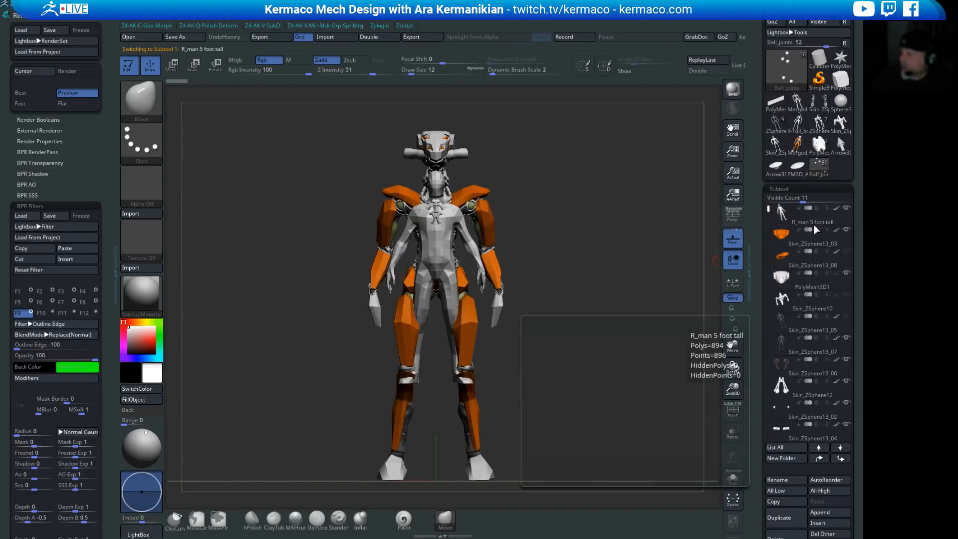
pyautogui.click(782, 459)
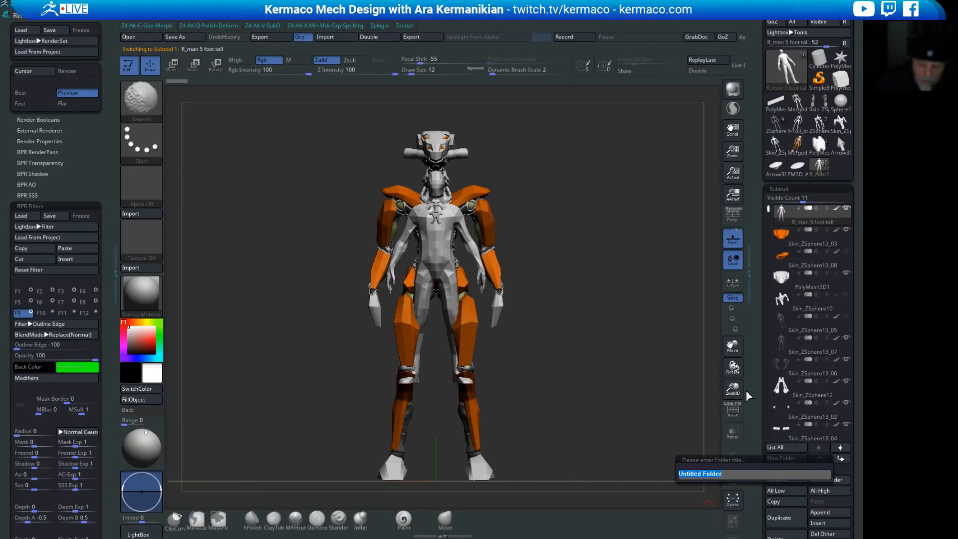
pyautogui.write('Non')
pyautogui.press('BackSpace')
pyautogui.press('BackSpace')
pyautogui.press('BackSpace')
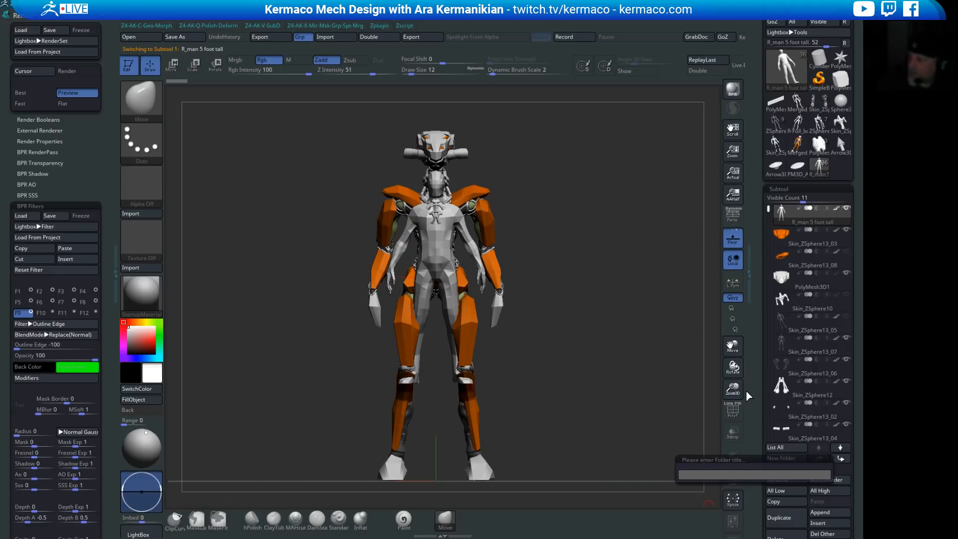
pyautogui.write('PA')
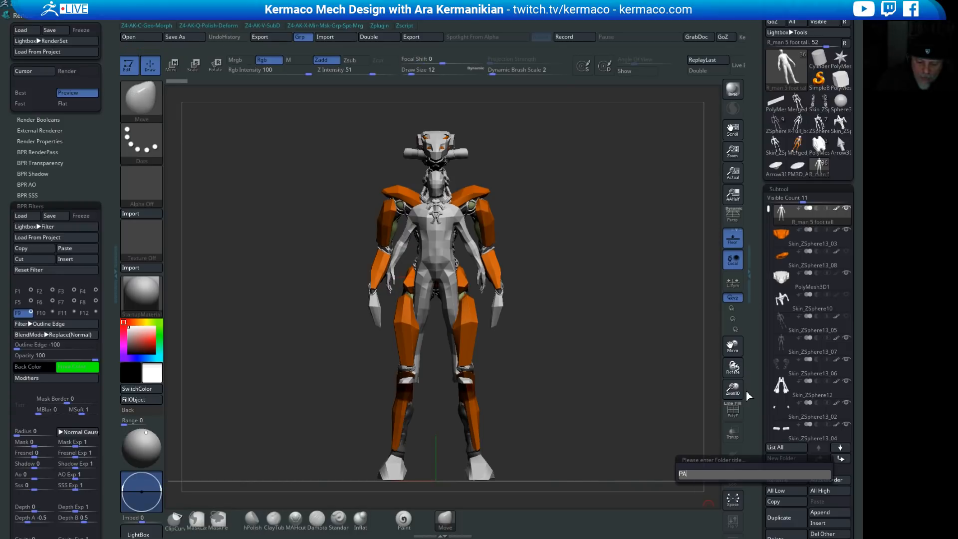
pyautogui.write('rts')
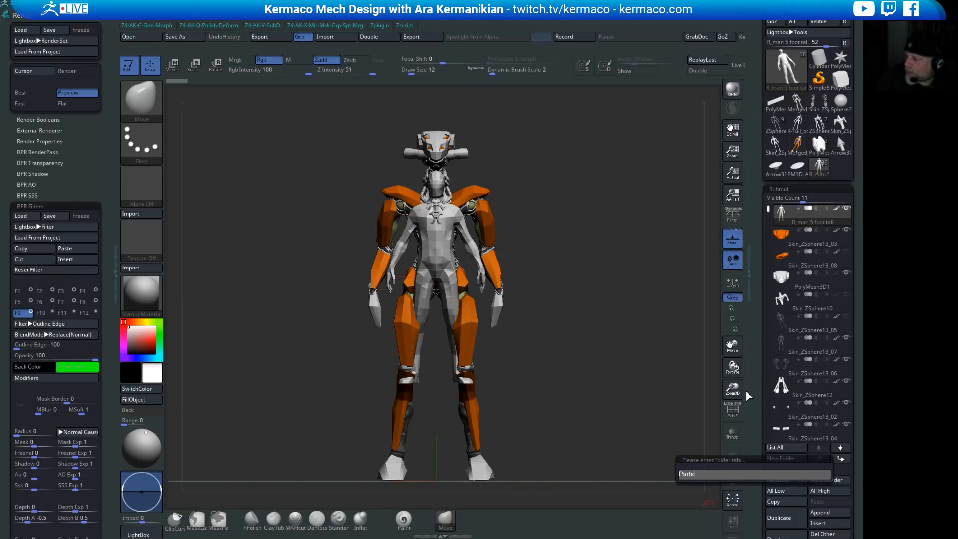
pyautogui.press('Return')
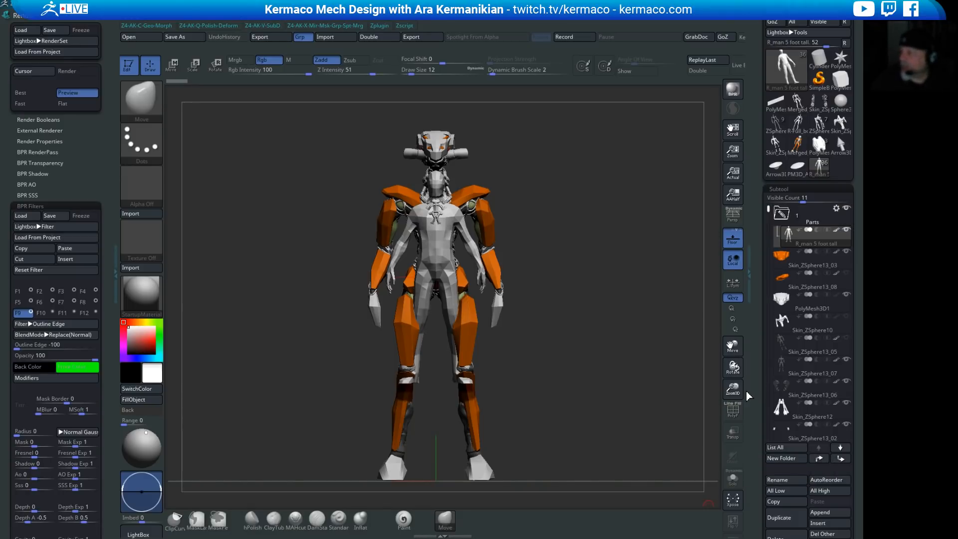
pyautogui.click(846, 208)
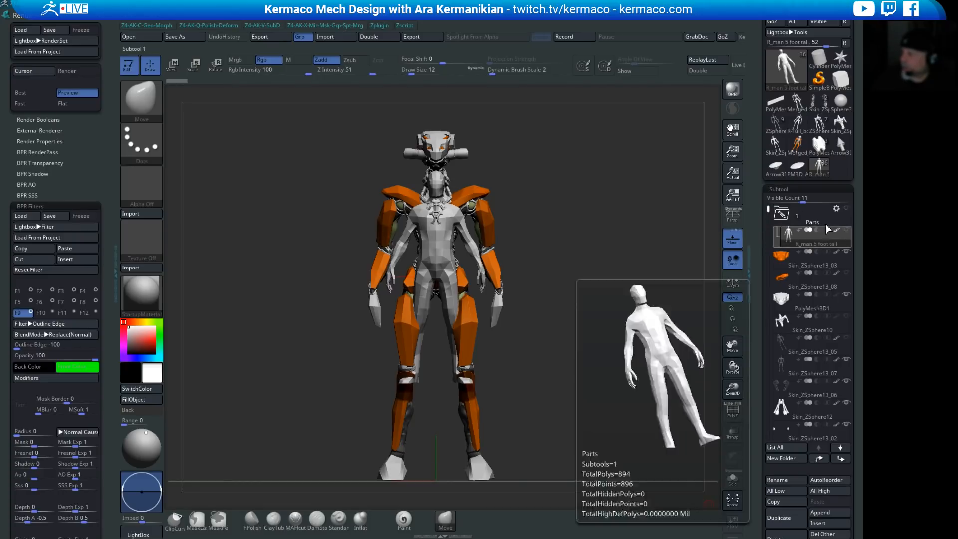
# Step: Check the Skin_ZSphere13_03 and Skin_ZSphere13_08 subtools, and move Skin_ZSphere13_08 into the Parts folder
pyautogui.click(813, 269)
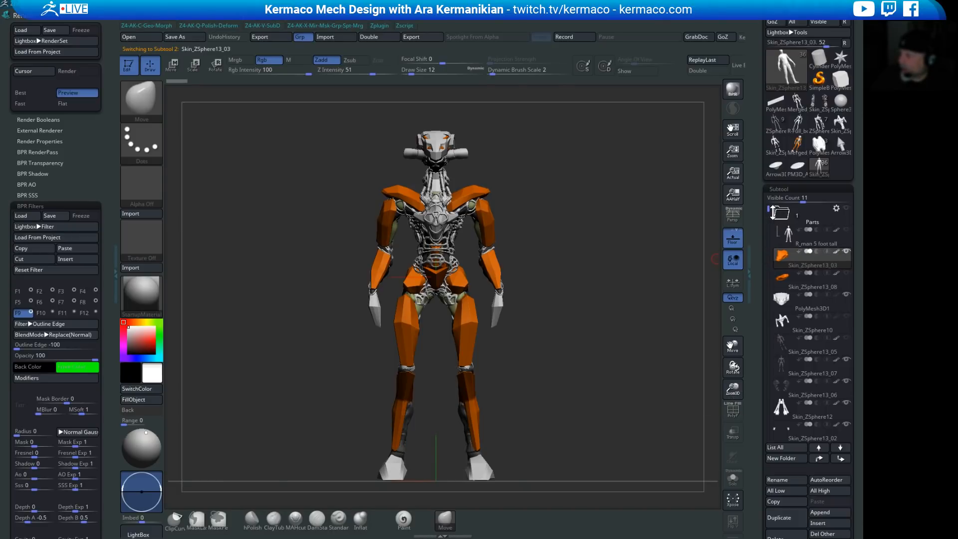
pyautogui.moveTo(805, 288)
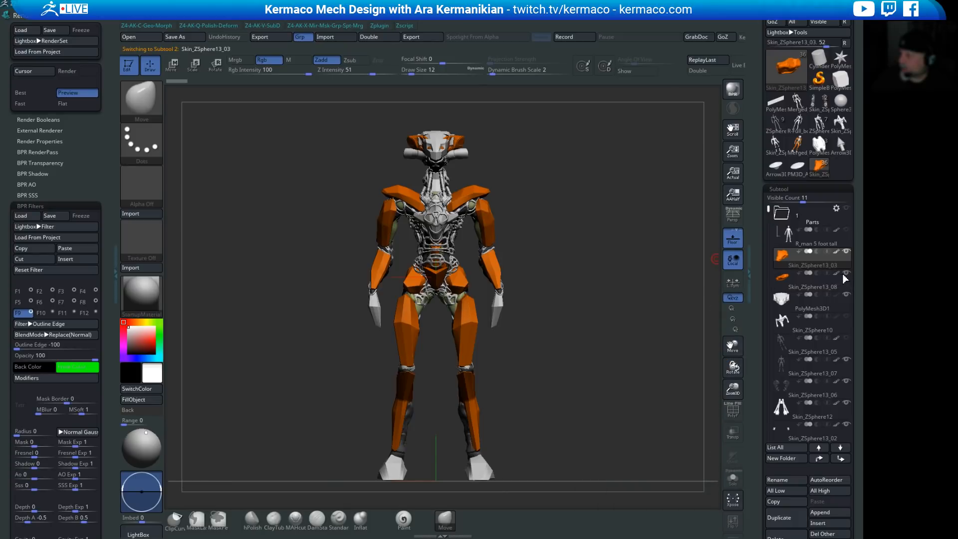
pyautogui.moveTo(603, 274); pyautogui.dragTo(669, 268)
pyautogui.click(823, 288)
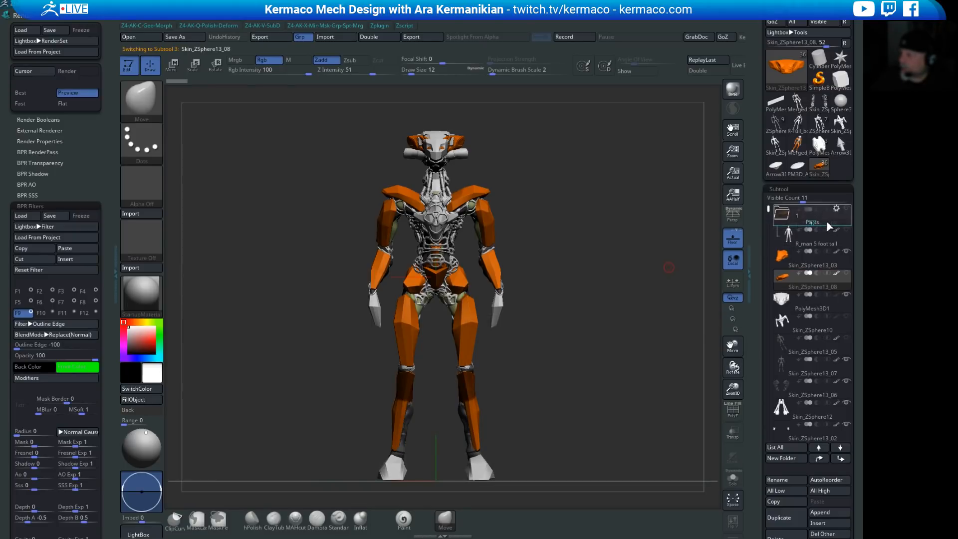
pyautogui.moveTo(828, 222); pyautogui.dragTo(828, 223)
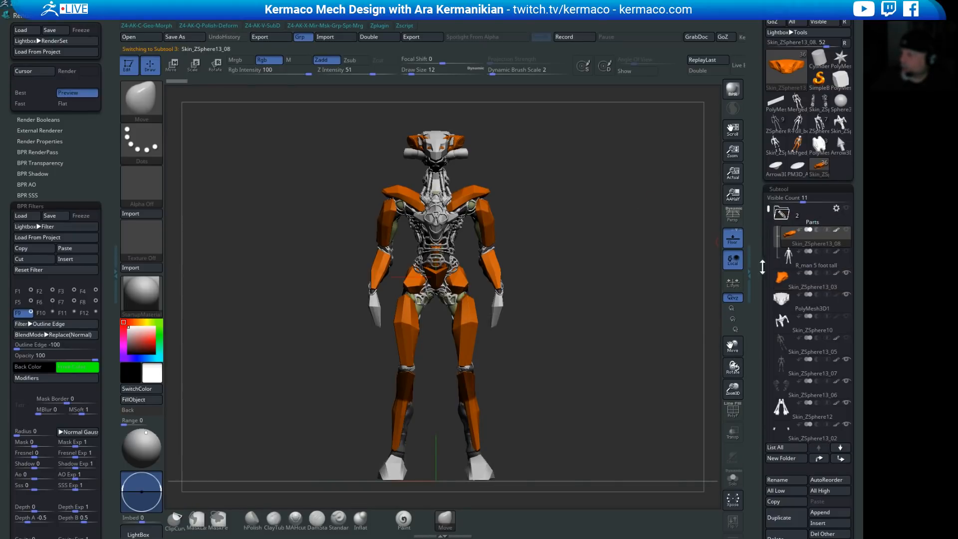
# Step: Check Skin_ZSphere10 and the neighbouring subtools, and move Skin_ZSphere17 into the Parts folder
pyautogui.moveTo(812, 294)
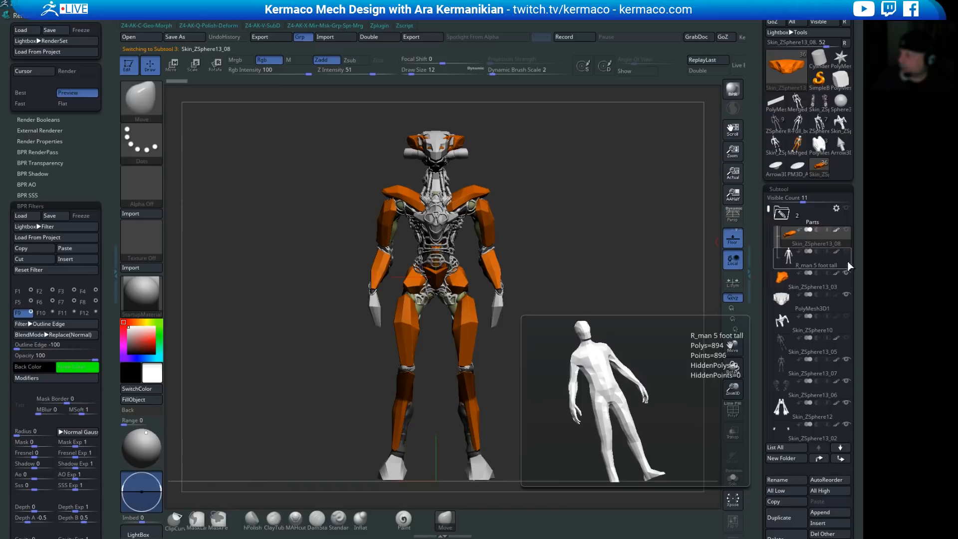
pyautogui.click(814, 327)
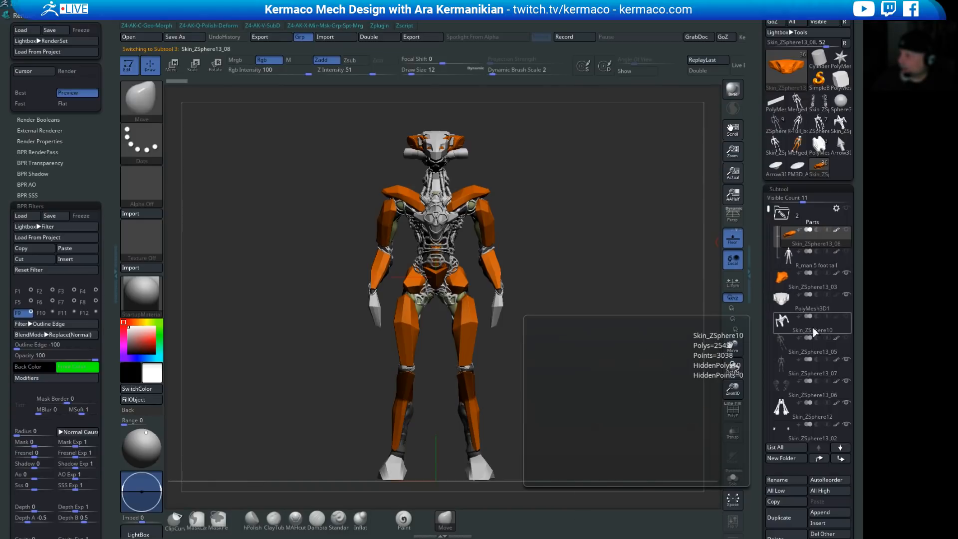
pyautogui.moveTo(640, 298)
pyautogui.mouseDown()
pyautogui.moveTo(611, 298)
pyautogui.moveTo(634, 301)
pyautogui.mouseUp()
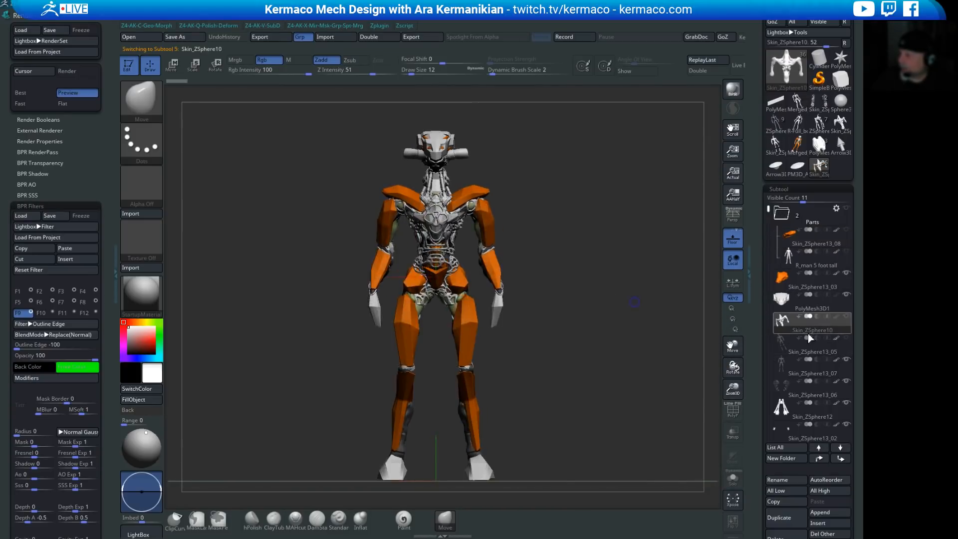
pyautogui.moveTo(822, 343)
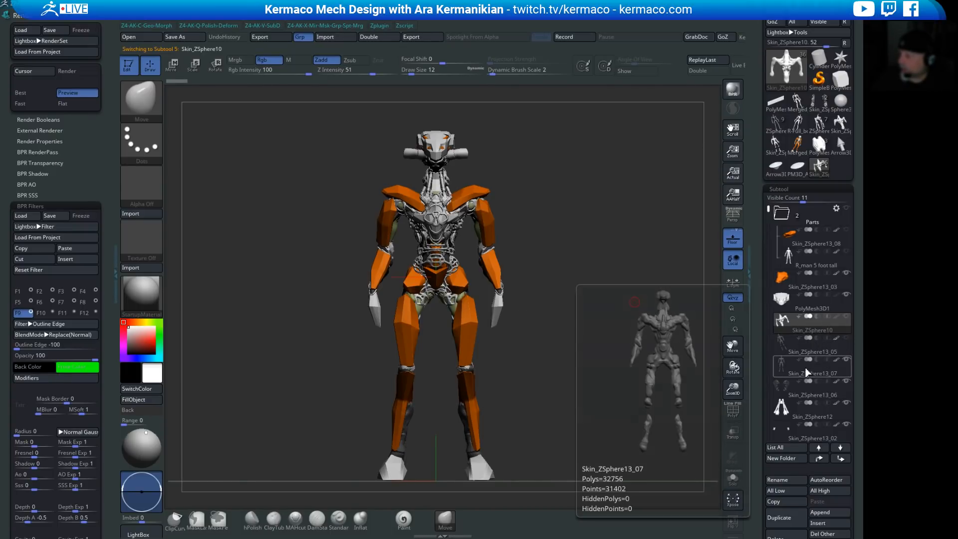
pyautogui.moveTo(769, 215); pyautogui.dragTo(771, 236)
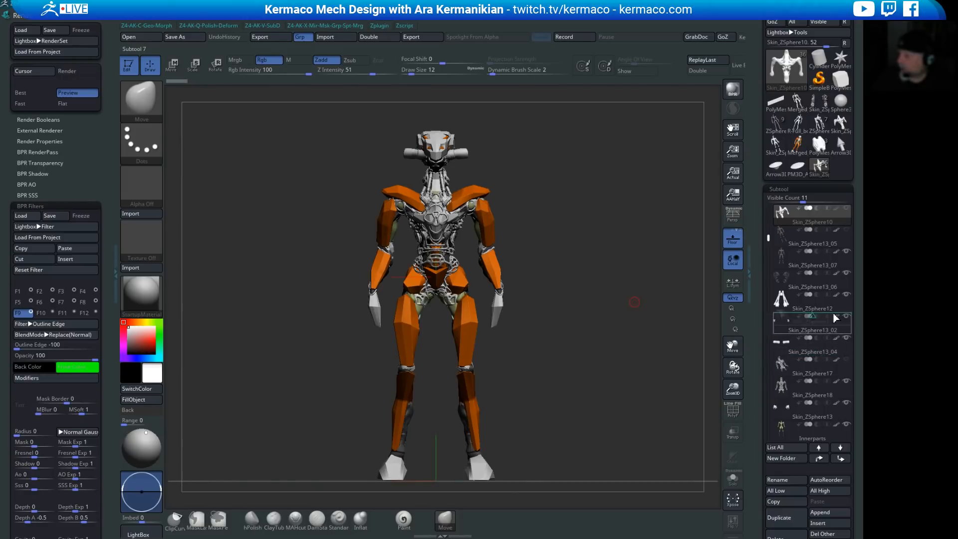
pyautogui.scroll(5, 838, 213)
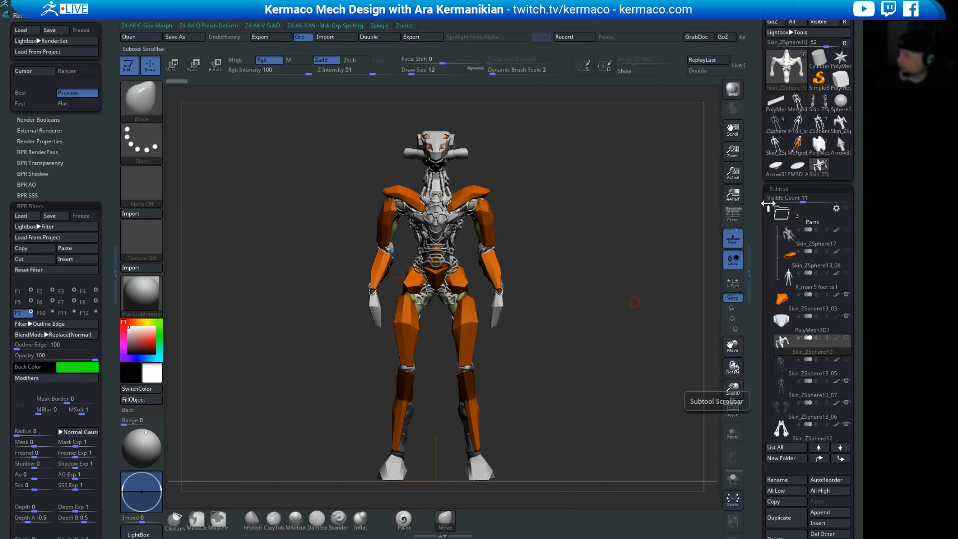
# Step: Find the Full_body subtool further down the list and move it up into the Parts folder
pyautogui.moveTo(768, 210); pyautogui.dragTo(766, 244)
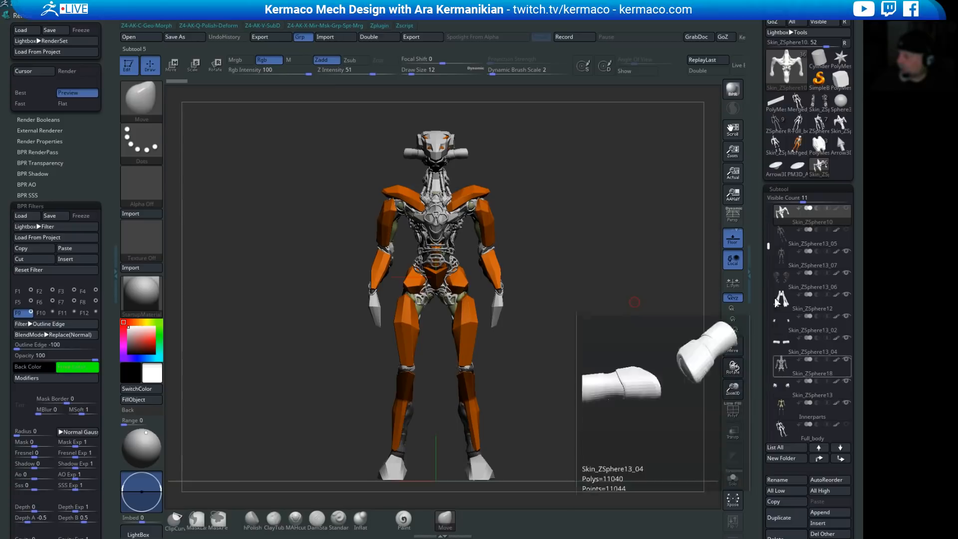
pyautogui.moveTo(765, 246); pyautogui.dragTo(771, 270)
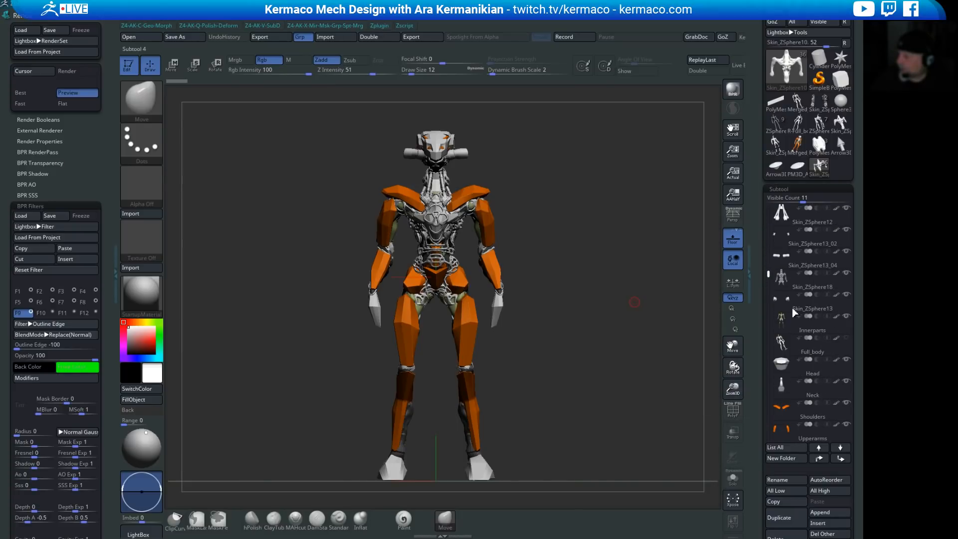
pyautogui.moveTo(822, 353)
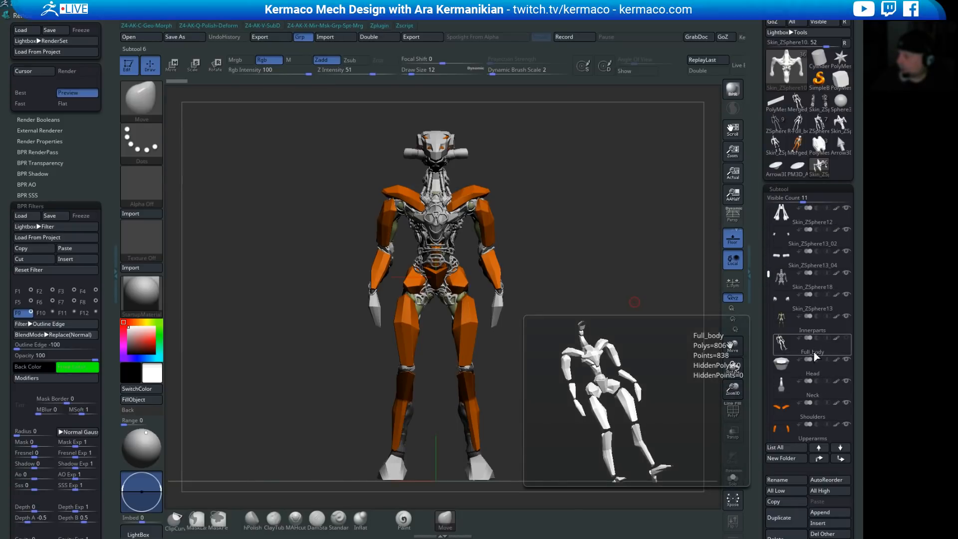
pyautogui.scroll(3, 841, 212)
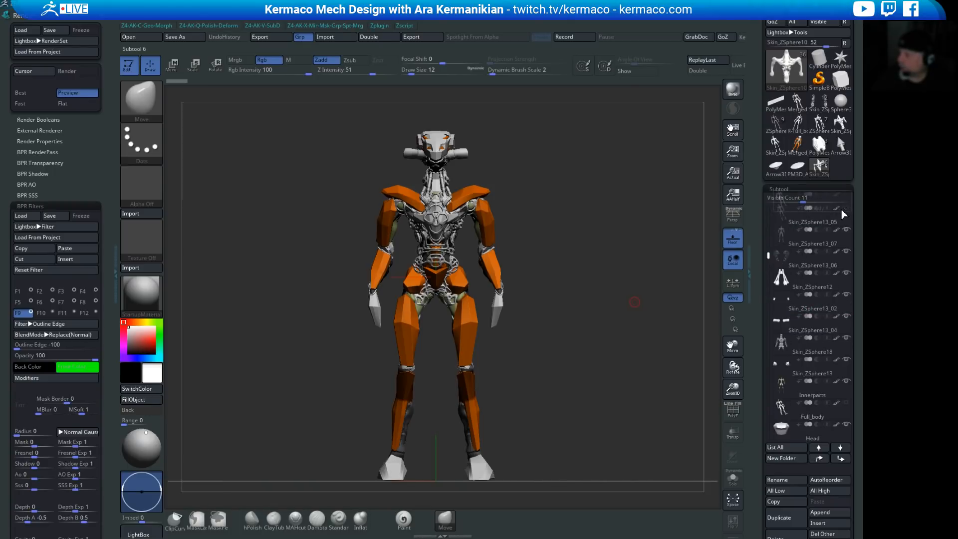
pyautogui.scroll(7, 843, 214)
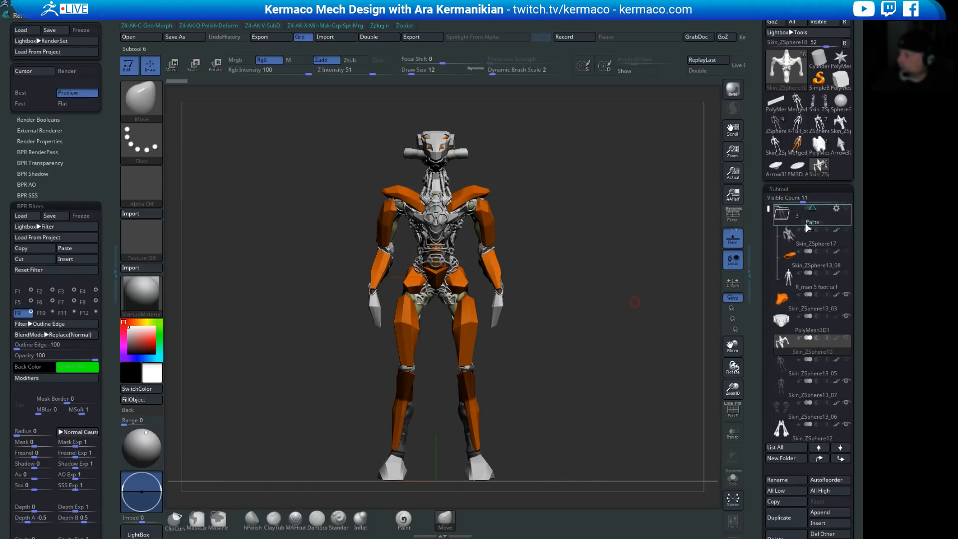
pyautogui.scroll(1, 808, 227)
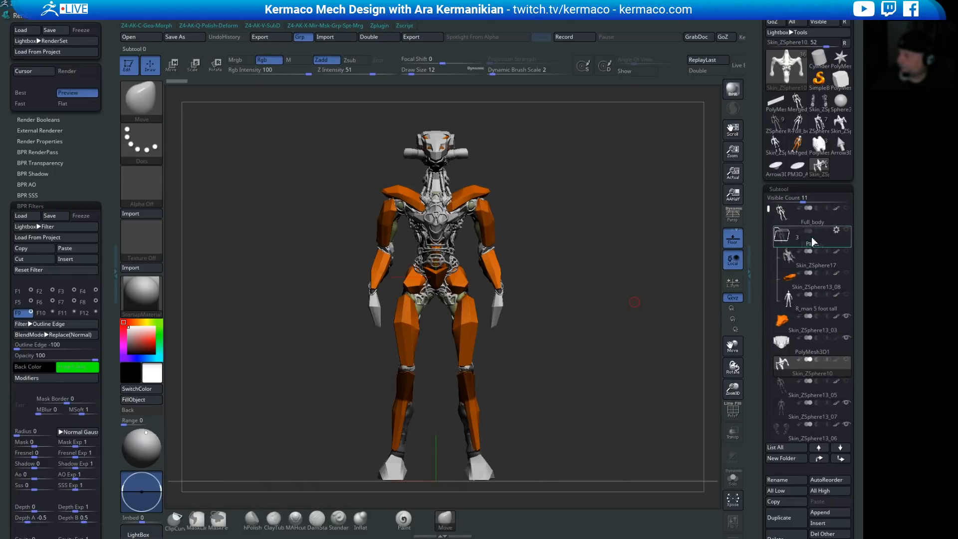
pyautogui.moveTo(812, 242); pyautogui.dragTo(772, 215)
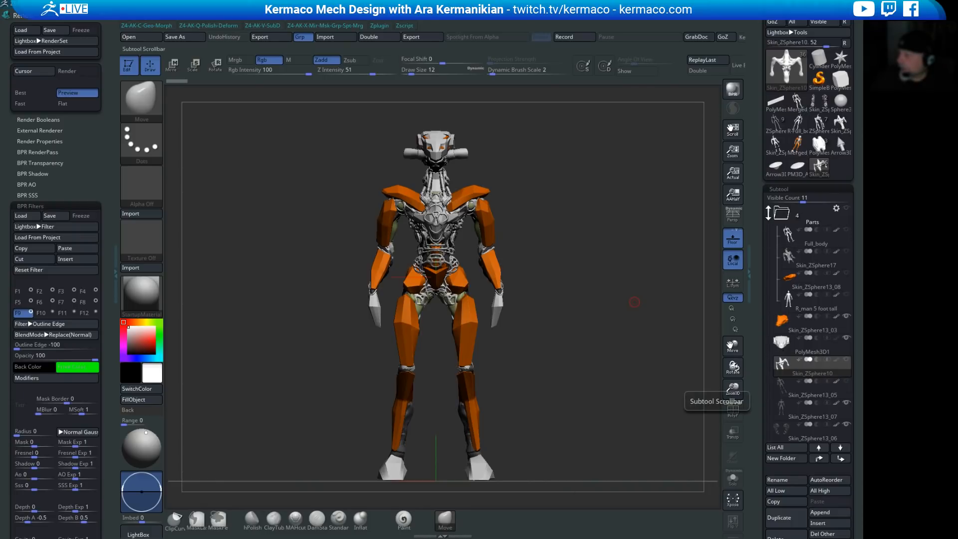
# Step: Collapse the Parts folder and move the R-Chestplate_hirez subtool into it
pyautogui.click(783, 216)
pyautogui.click(783, 216)
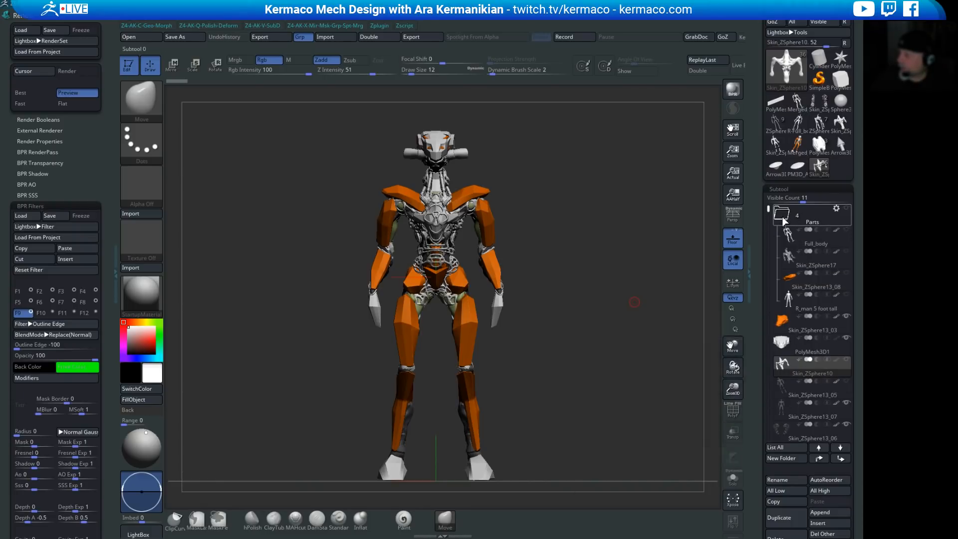
pyautogui.click(783, 215)
pyautogui.moveTo(770, 209); pyautogui.dragTo(758, 348)
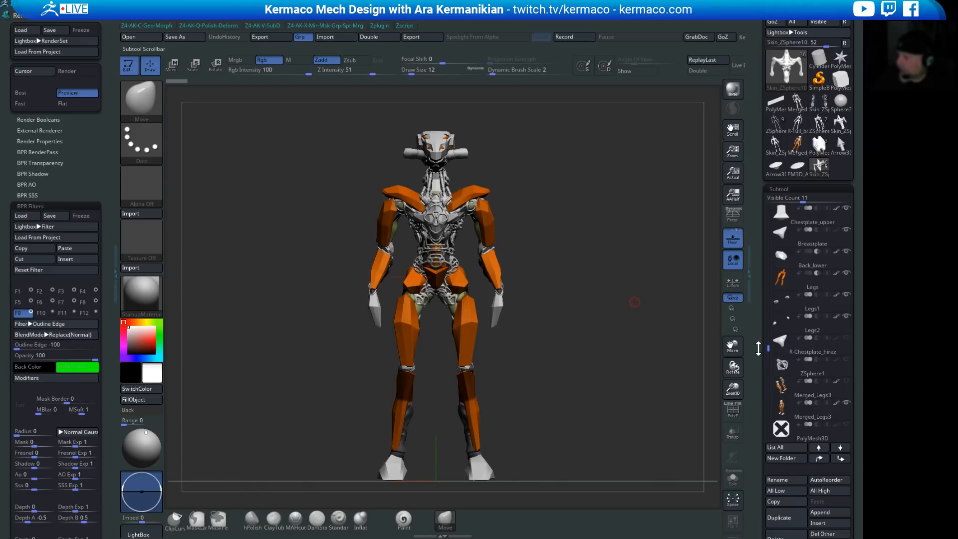
pyautogui.click(811, 350)
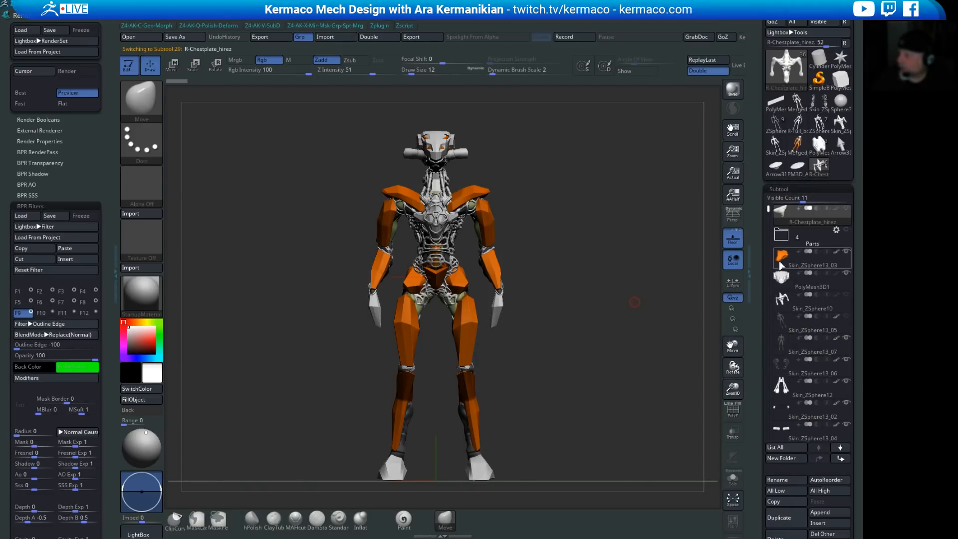
pyautogui.moveTo(805, 220); pyautogui.dragTo(813, 236)
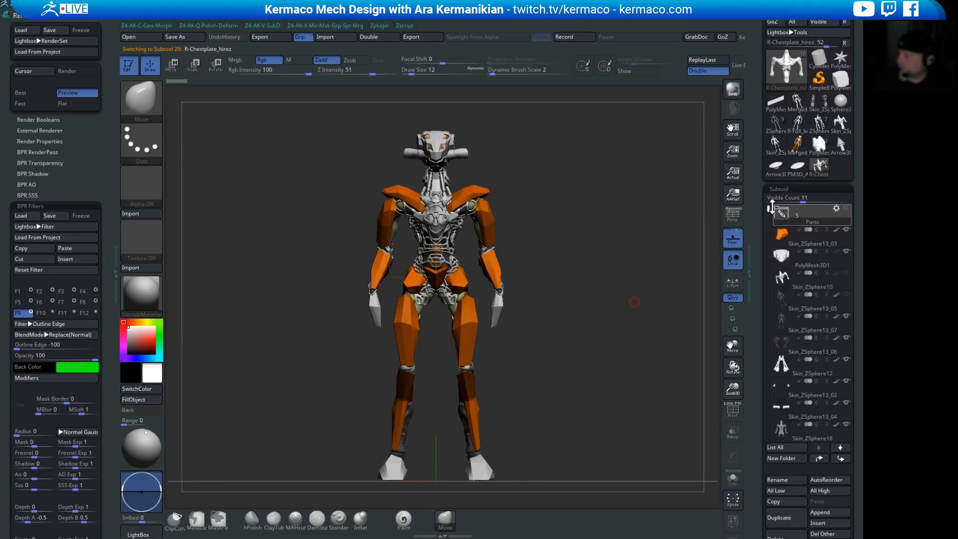
# Step: Activate the Merged_Legs3 subtool that holds the front, side and back figures, and render it with BPR
pyautogui.moveTo(771, 207); pyautogui.dragTo(747, 349)
pyautogui.moveTo(807, 376)
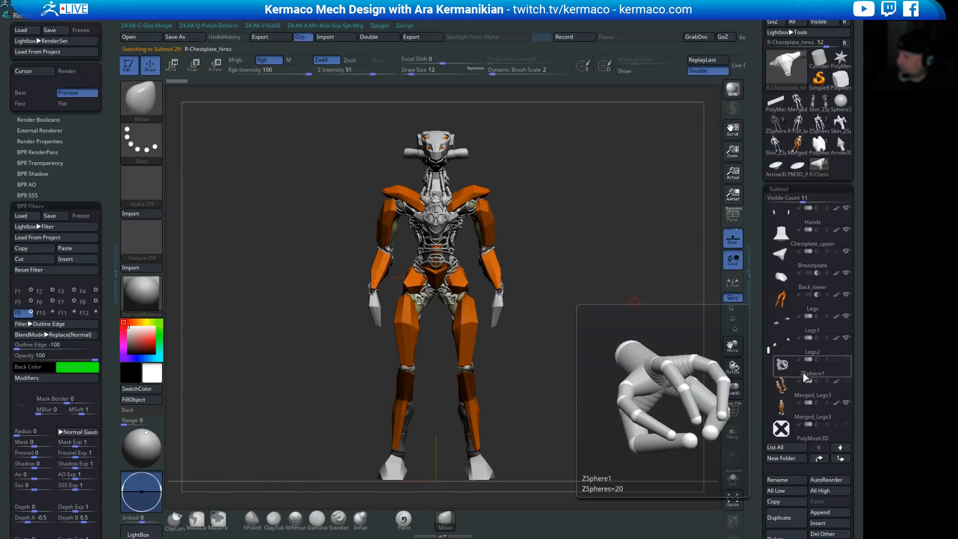
pyautogui.moveTo(809, 396)
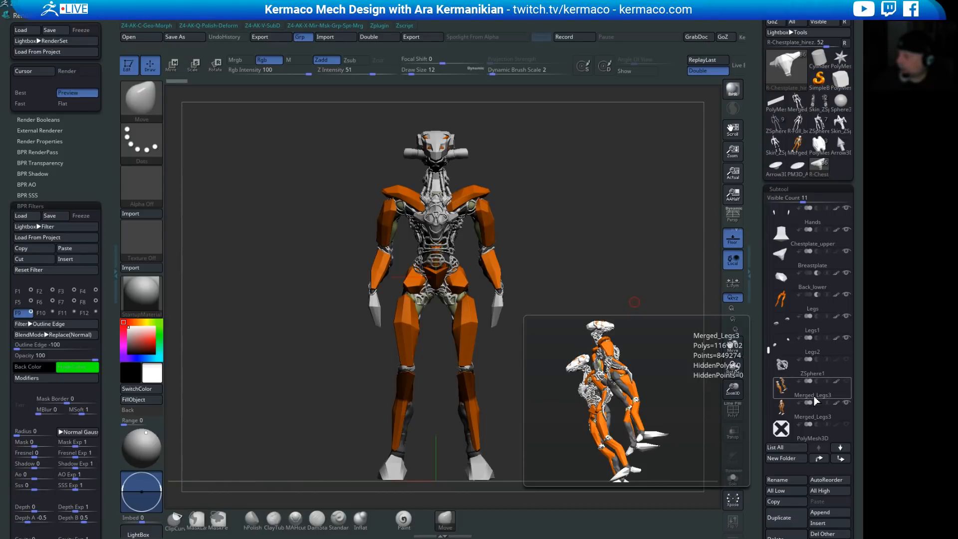
pyautogui.click(816, 398)
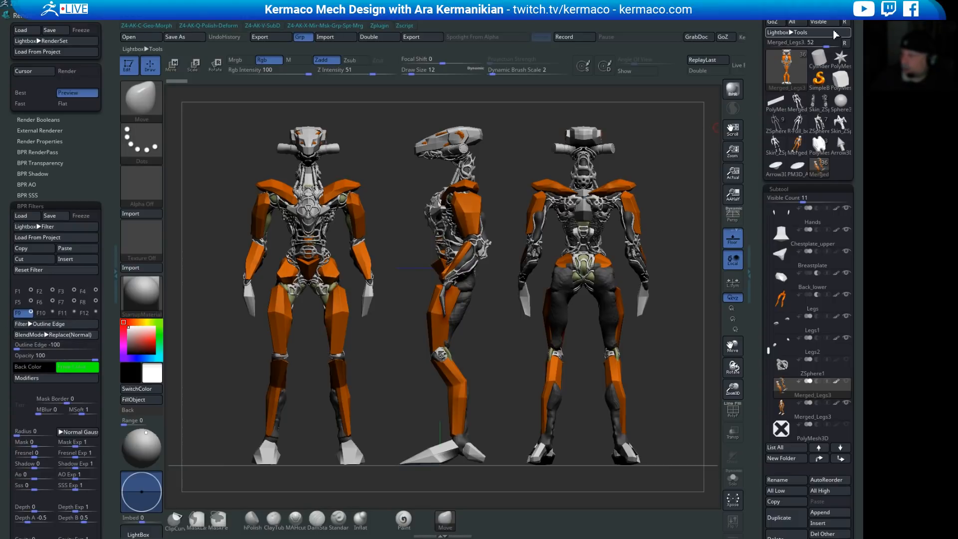
pyautogui.click(734, 89)
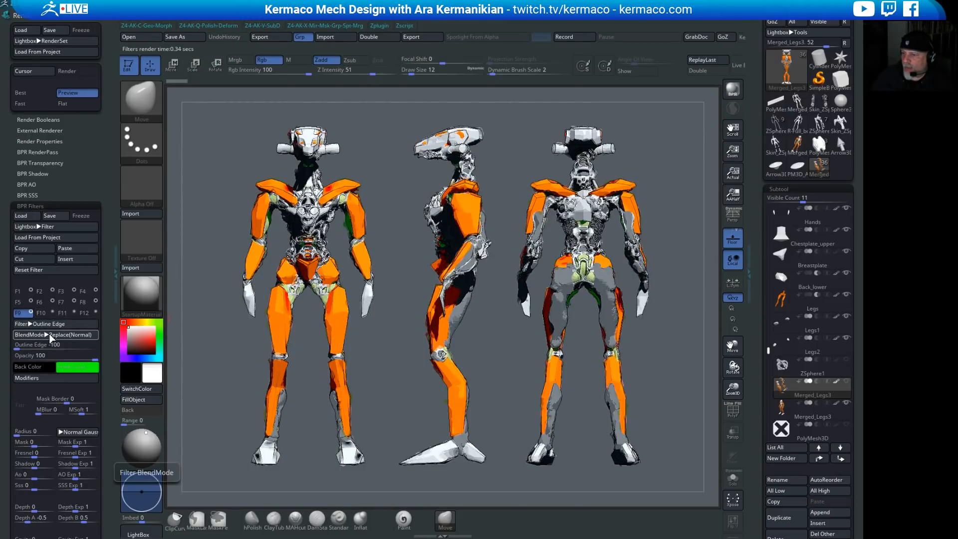
# Step: Apply the BluePrint03 render filter preset from the filter library to the three-view figure
pyautogui.click(50, 326)
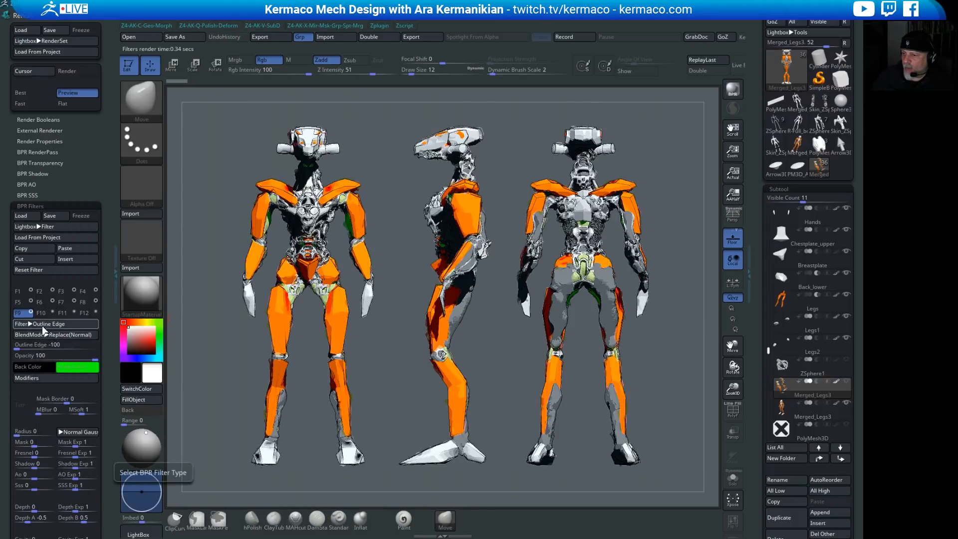
pyautogui.click(60, 227)
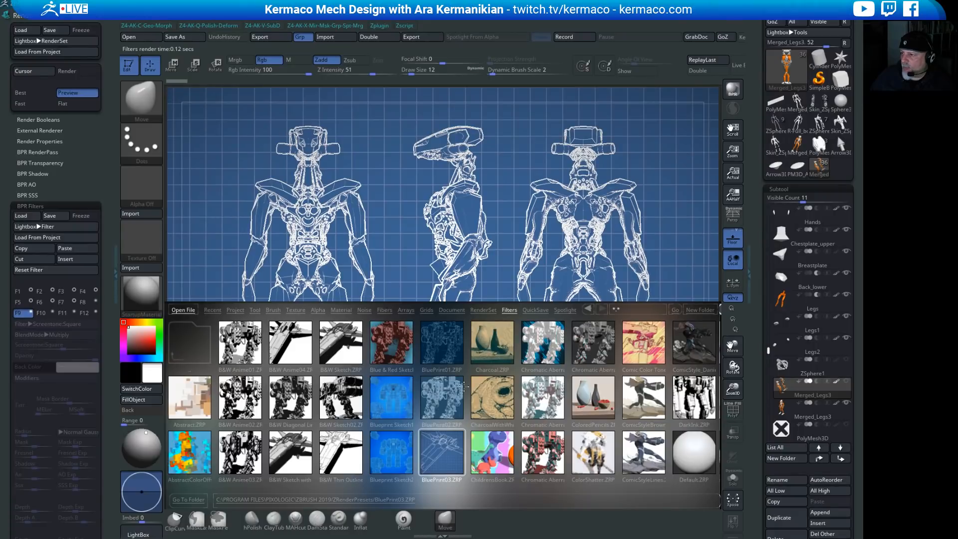
pyautogui.click(151, 535)
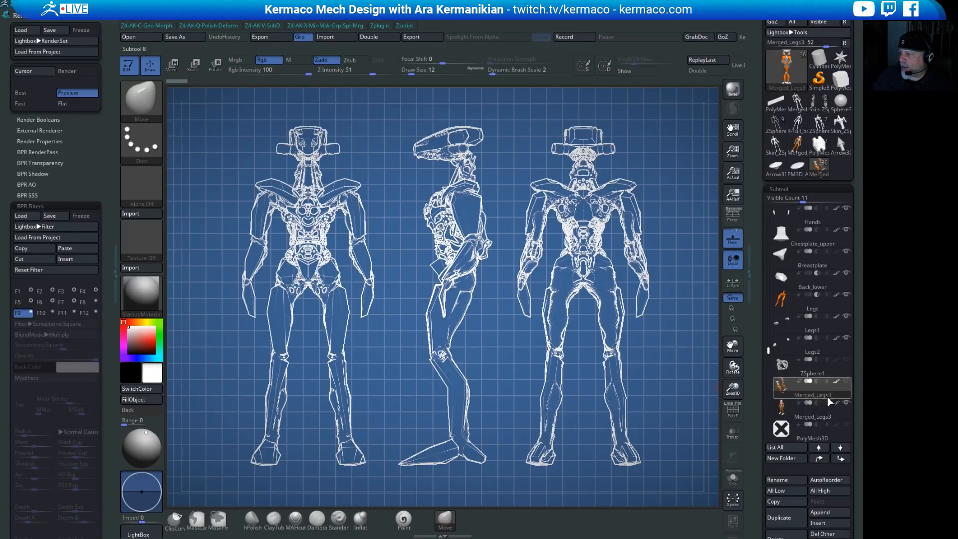
# Step: Move the three-view Merged_Legs3 subtool into the Parts folder at the start of the subtool list
pyautogui.moveTo(808, 399)
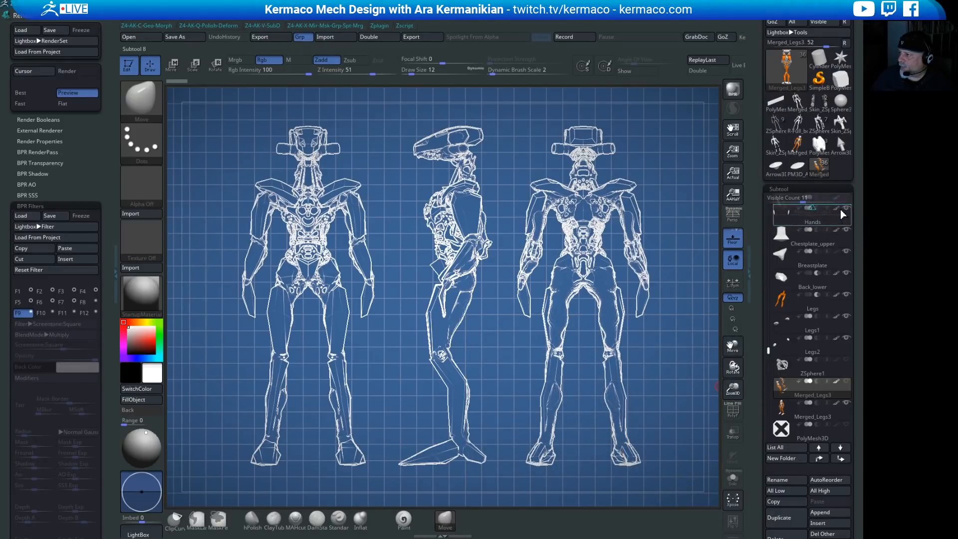
pyautogui.scroll(5, 839, 205)
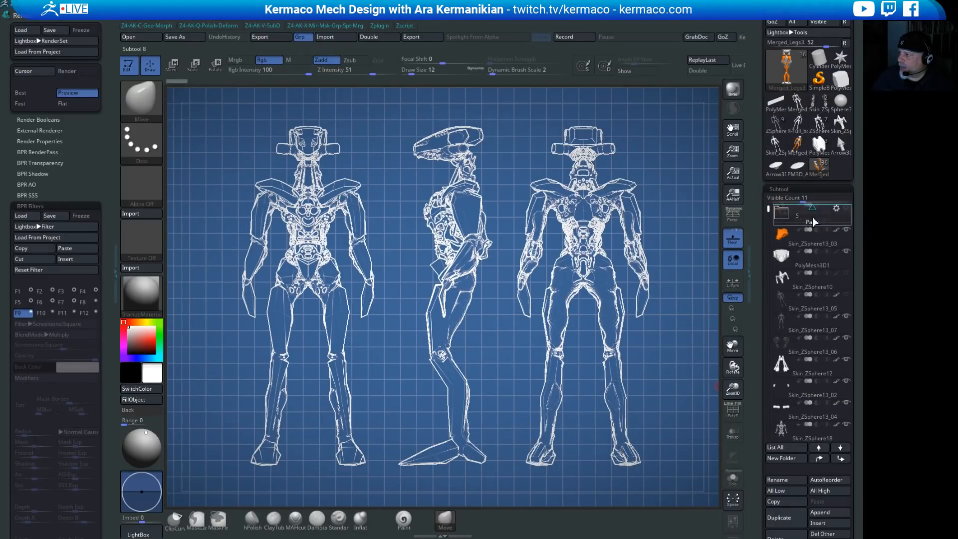
pyautogui.scroll(1, 812, 217)
pyautogui.moveTo(812, 238); pyautogui.dragTo(812, 237)
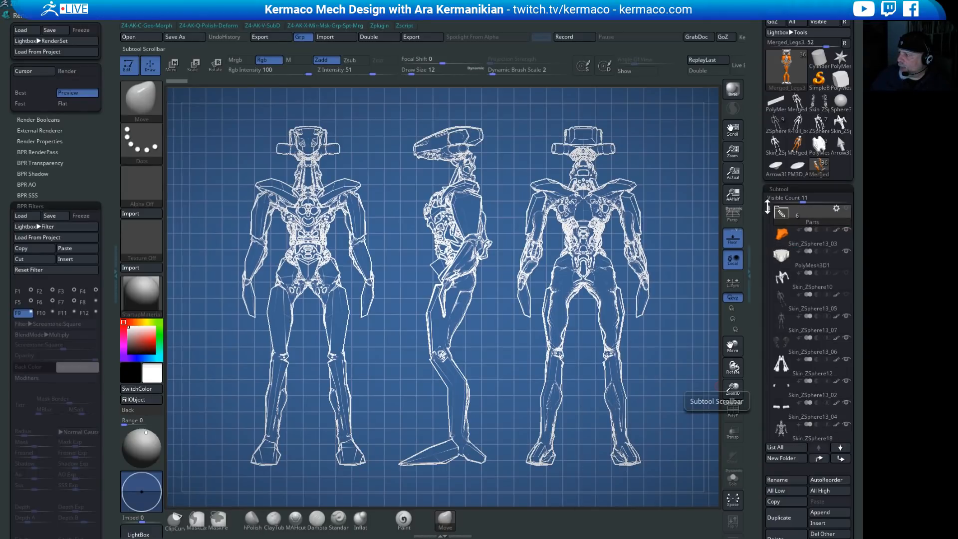
# Step: Delete the unused PolyMesh3D subtool near the end of the subtool list
pyautogui.moveTo(769, 210); pyautogui.dragTo(748, 356)
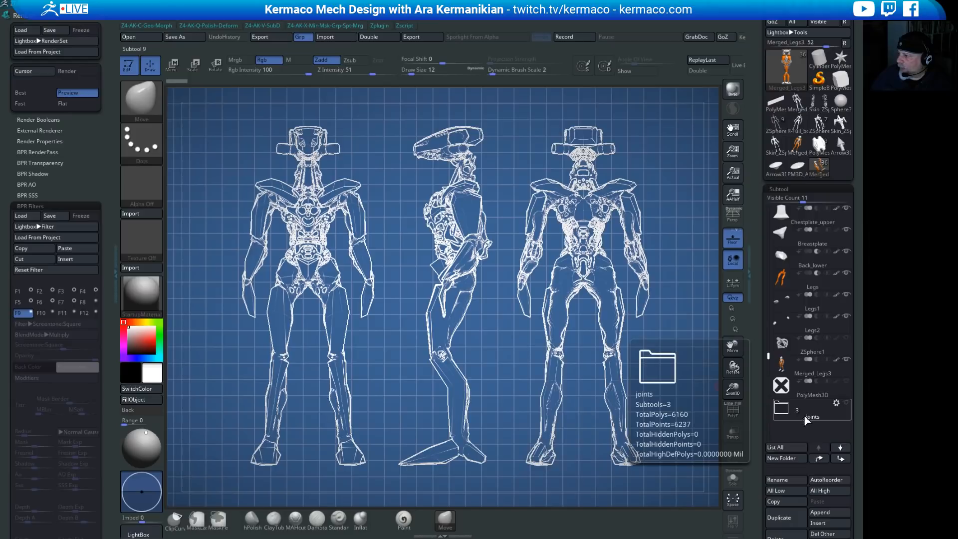
pyautogui.click(817, 397)
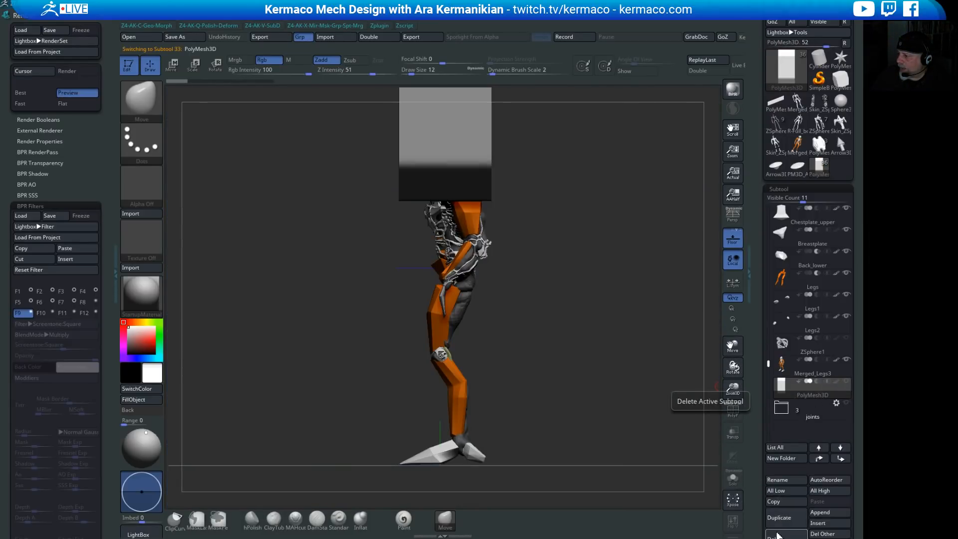
pyautogui.click(785, 537)
pyautogui.click(688, 527)
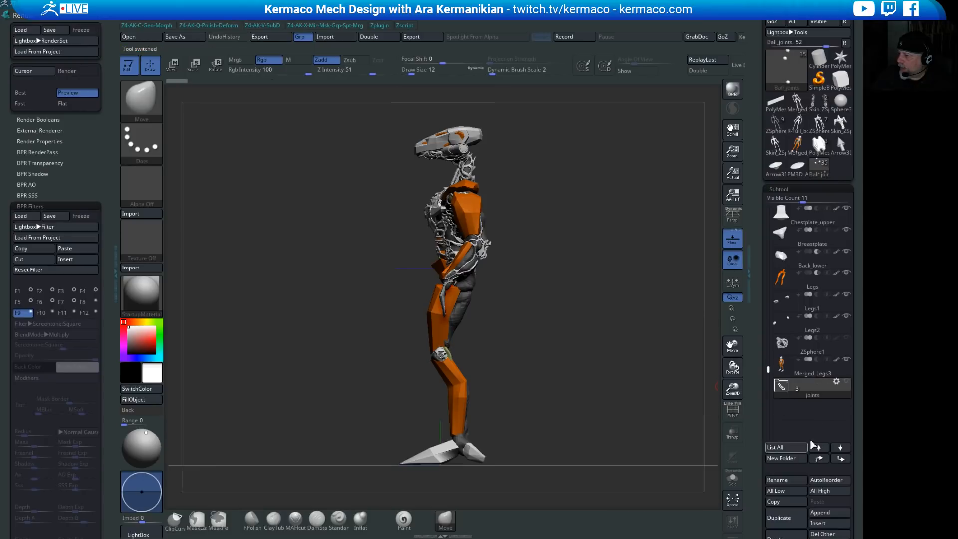
# Step: Reduce the subtool list's visible count to 7 and move the joints folder to the start of the list
pyautogui.moveTo(802, 199); pyautogui.dragTo(790, 199)
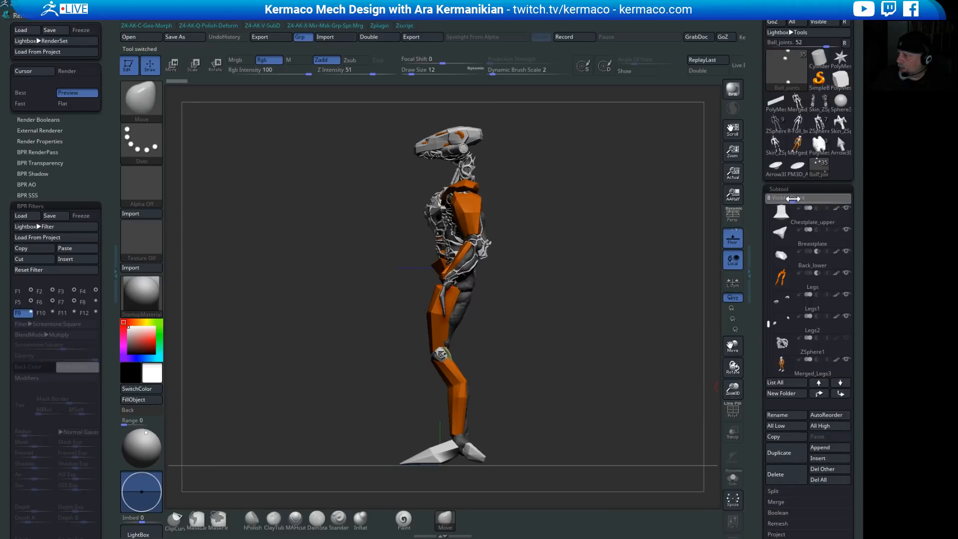
pyautogui.moveTo(764, 308); pyautogui.dragTo(765, 329)
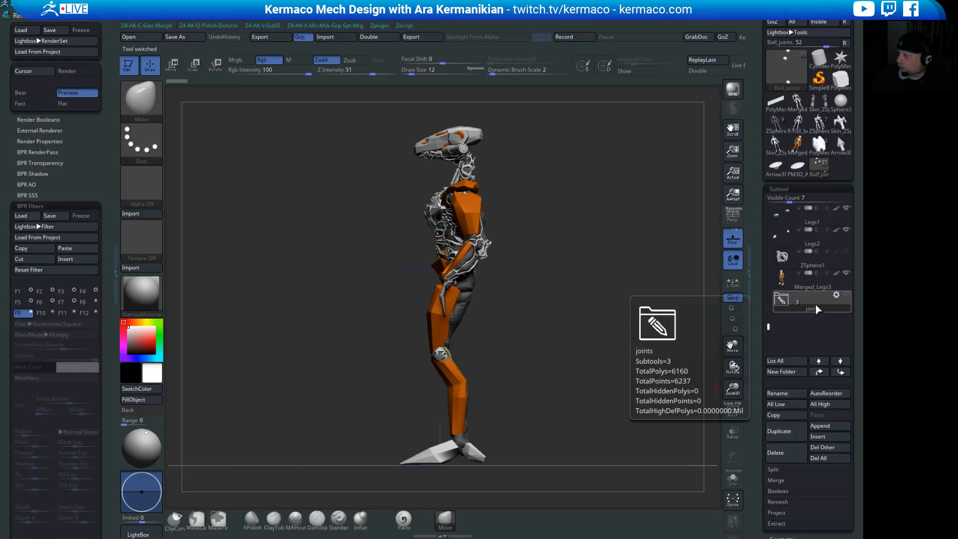
pyautogui.moveTo(814, 290); pyautogui.dragTo(814, 302)
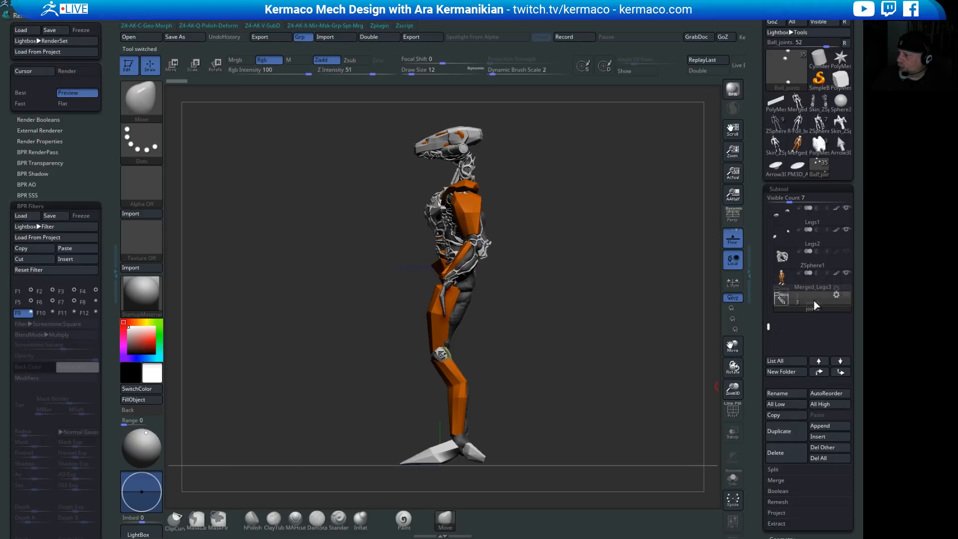
pyautogui.keyDown('shift'); pyautogui.click(819, 363); pyautogui.keyUp('shift')
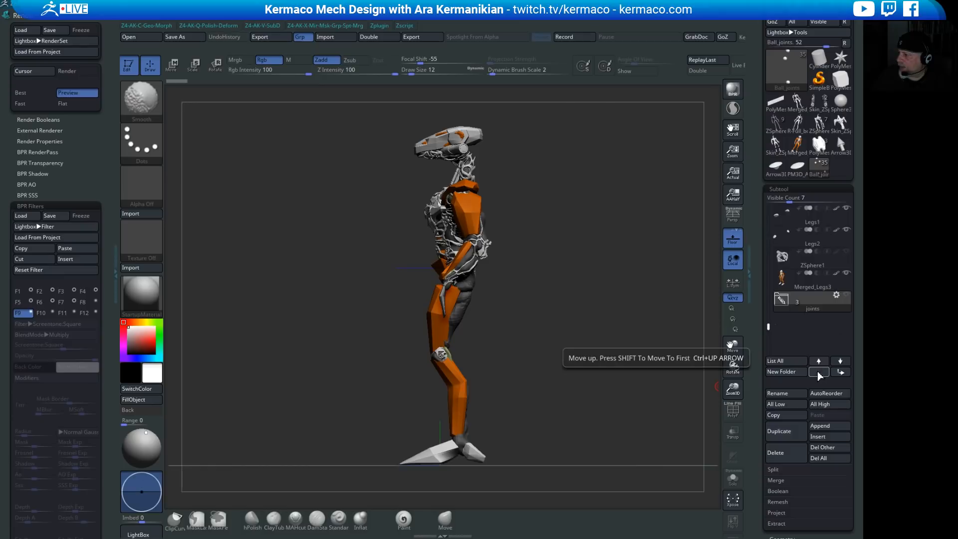
pyautogui.moveTo(807, 214)
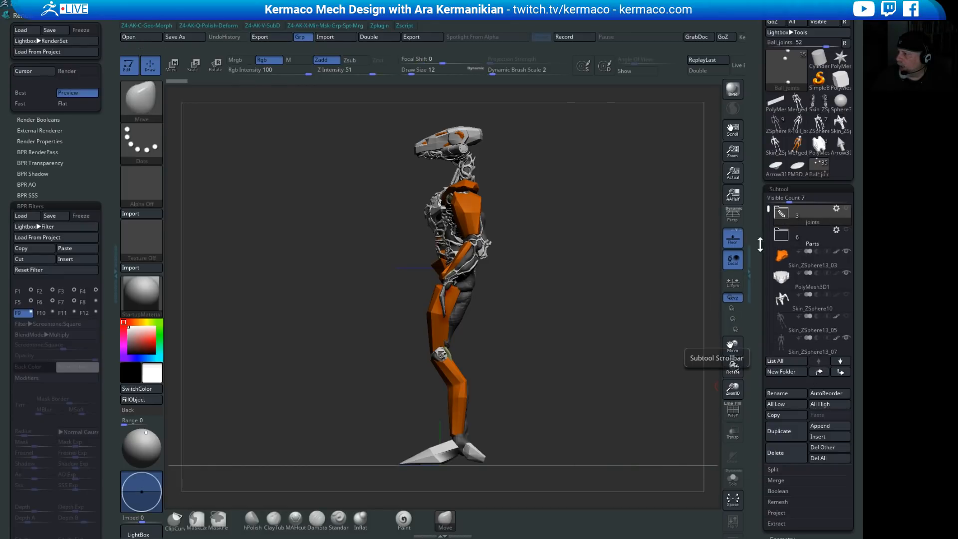
pyautogui.moveTo(788, 253)
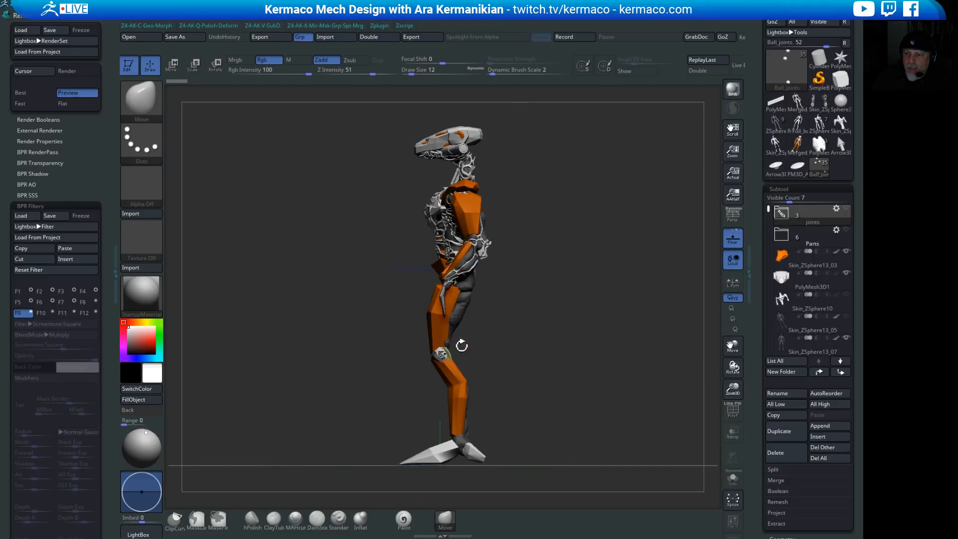
# Step: Look through the joints folder and the subtool list, and isolate the ZSphere1 hand subtool in Solo mode
pyautogui.moveTo(578, 286); pyautogui.dragTo(613, 302)
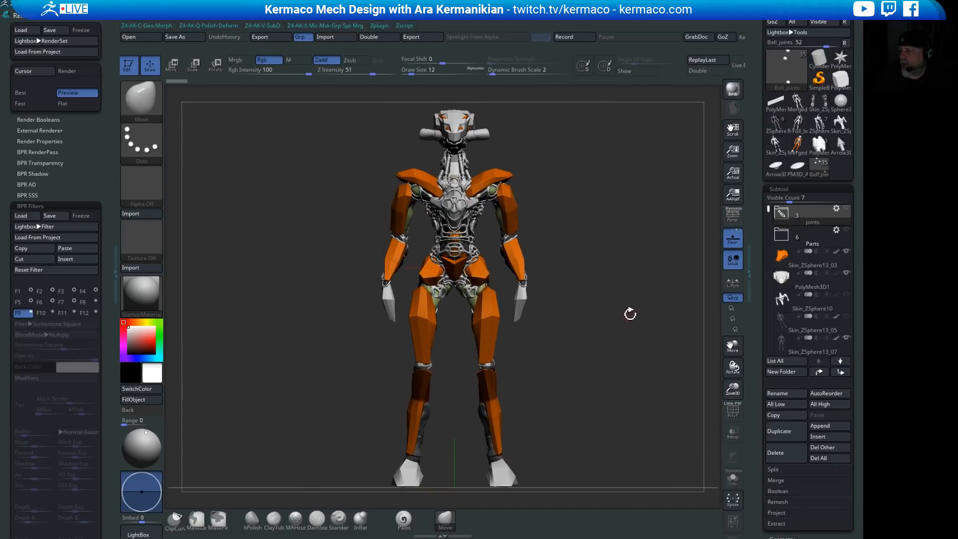
pyautogui.moveTo(603, 315); pyautogui.dragTo(579, 320)
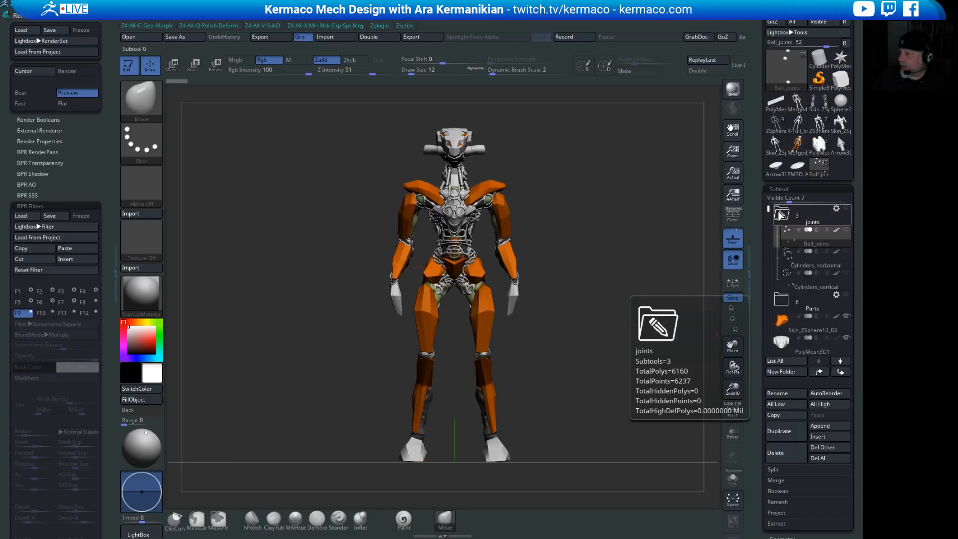
pyautogui.moveTo(765, 208); pyautogui.dragTo(768, 225)
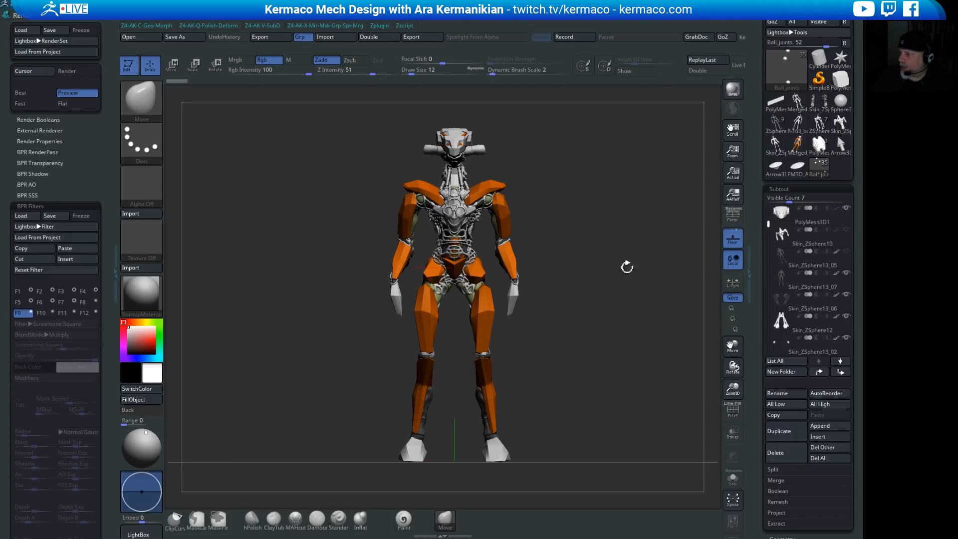
pyautogui.moveTo(620, 308)
pyautogui.mouseDown()
pyautogui.moveTo(639, 256)
pyautogui.moveTo(614, 313)
pyautogui.moveTo(635, 306)
pyautogui.mouseUp()
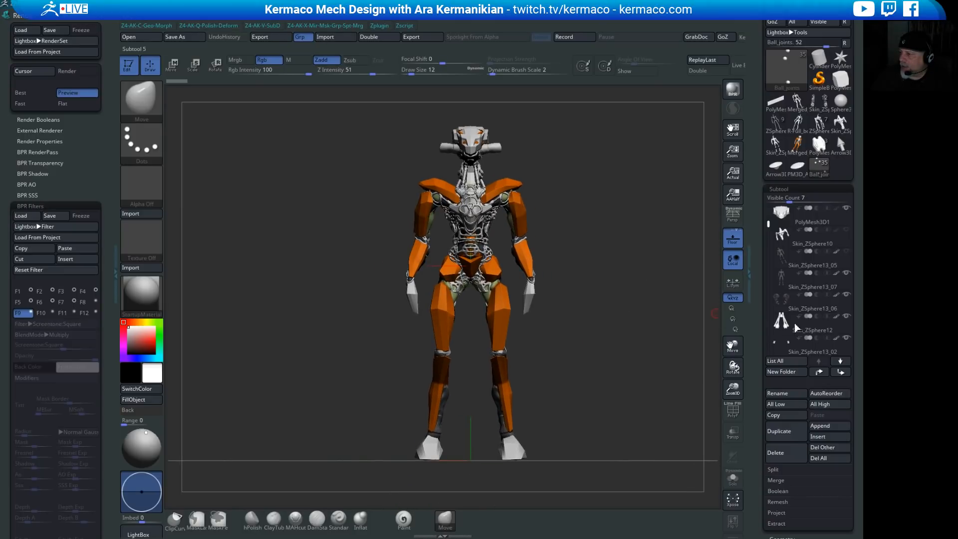
pyautogui.moveTo(768, 225); pyautogui.dragTo(752, 325)
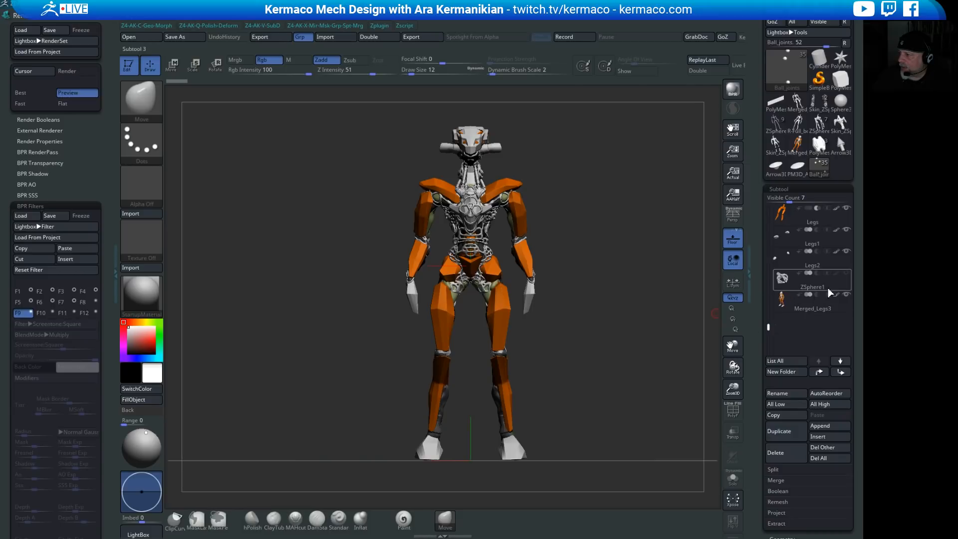
pyautogui.click(733, 478)
pyautogui.click(820, 301)
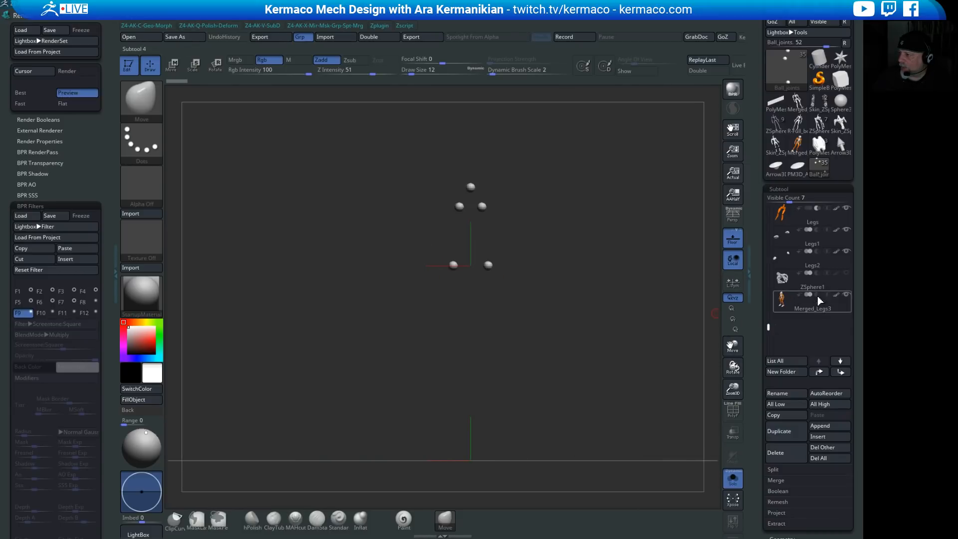
pyautogui.click(813, 279)
pyautogui.moveTo(605, 346); pyautogui.dragTo(558, 363)
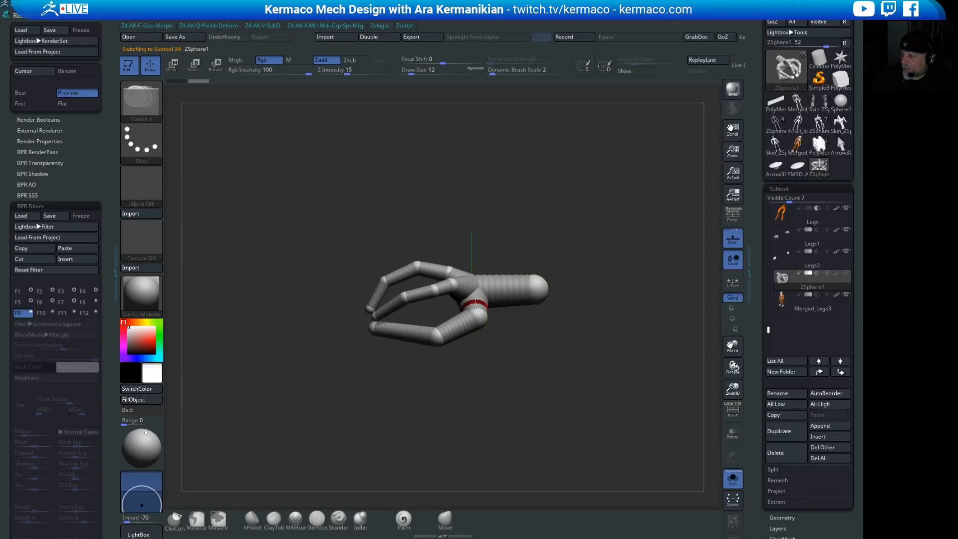
# Step: Rotate the two lower digits of the ZSphere1 hand symmetrically outward so they spread further apart
pyautogui.press('w')
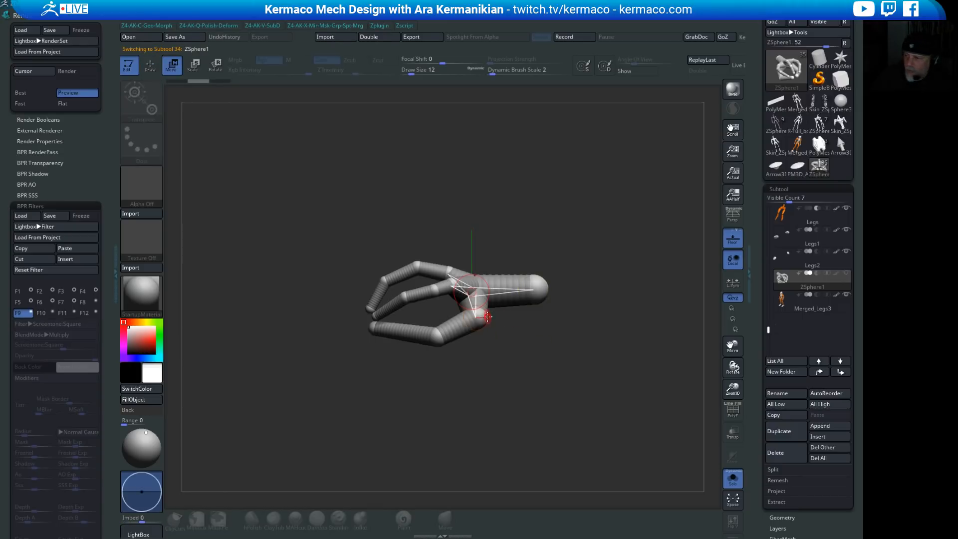
pyautogui.press('r')
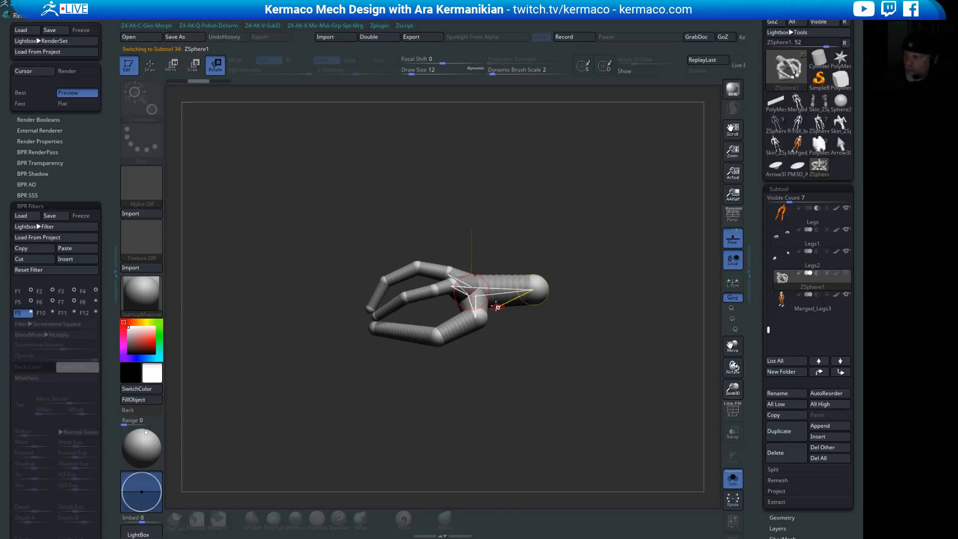
pyautogui.moveTo(480, 321)
pyautogui.mouseDown()
pyautogui.moveTo(555, 398)
pyautogui.moveTo(603, 387)
pyautogui.moveTo(560, 387)
pyautogui.moveTo(537, 370)
pyautogui.mouseUp()
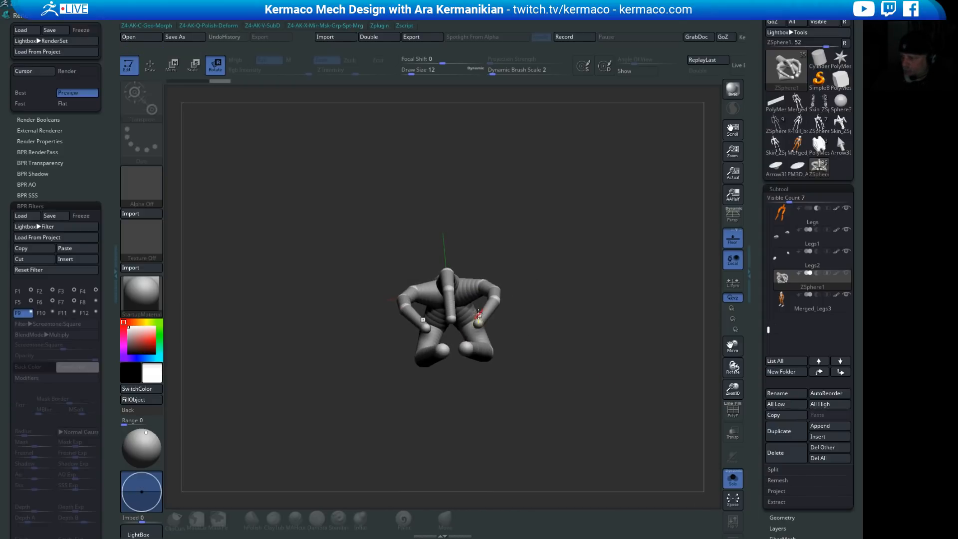
pyautogui.moveTo(479, 315)
pyautogui.mouseDown()
pyautogui.moveTo(484, 363)
pyautogui.moveTo(498, 354)
pyautogui.mouseUp()
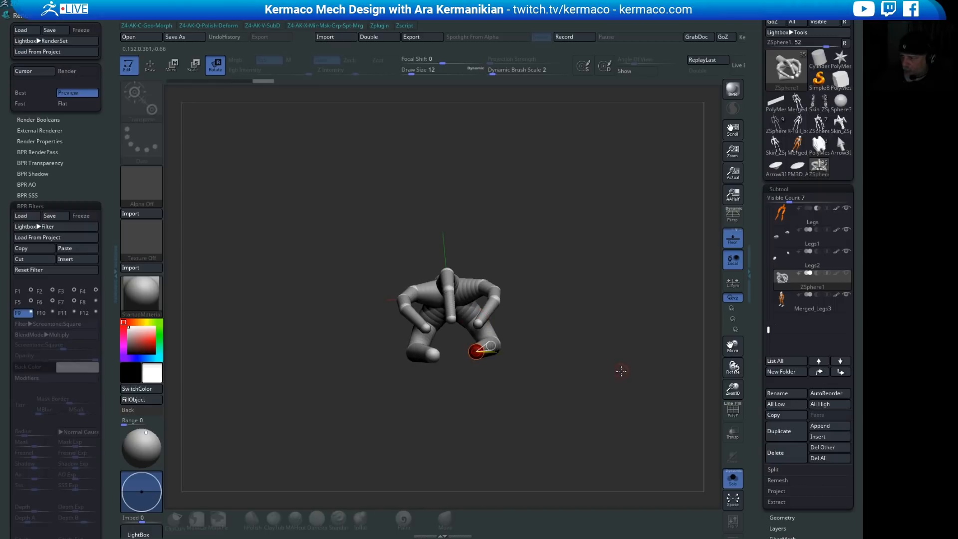
pyautogui.moveTo(621, 371); pyautogui.dragTo(636, 389)
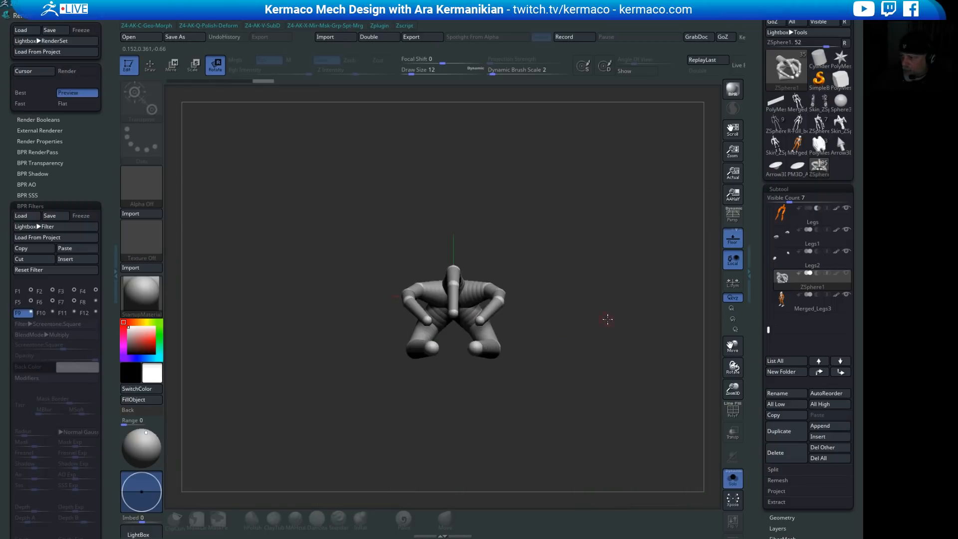
pyautogui.moveTo(608, 319); pyautogui.dragTo(596, 322)
# Step: Scale the link segments of the upper fingers on the ZSphere1 hand to make those fingers longer
pyautogui.moveTo(701, 384); pyautogui.dragTo(526, 261)
pyautogui.moveTo(613, 230); pyautogui.dragTo(587, 270)
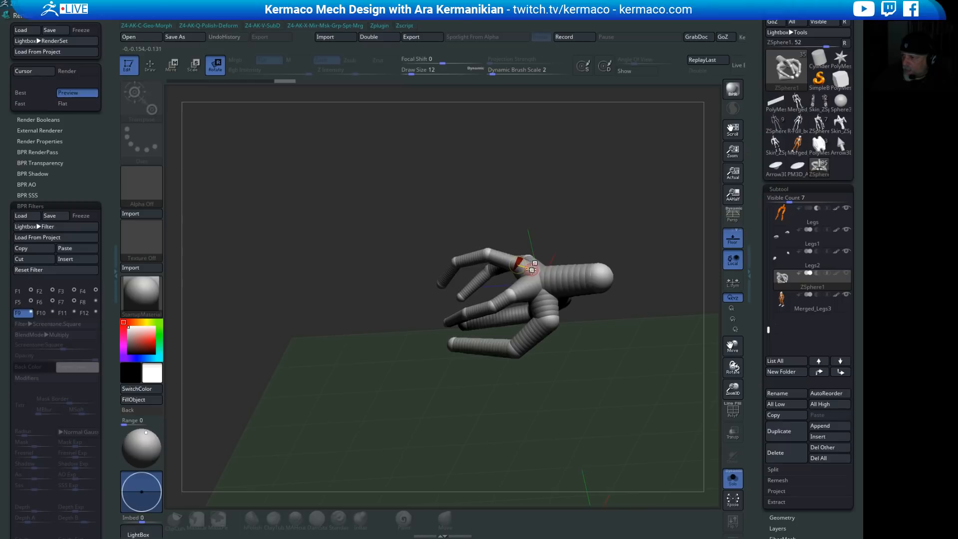
pyautogui.moveTo(529, 267); pyautogui.dragTo(530, 265)
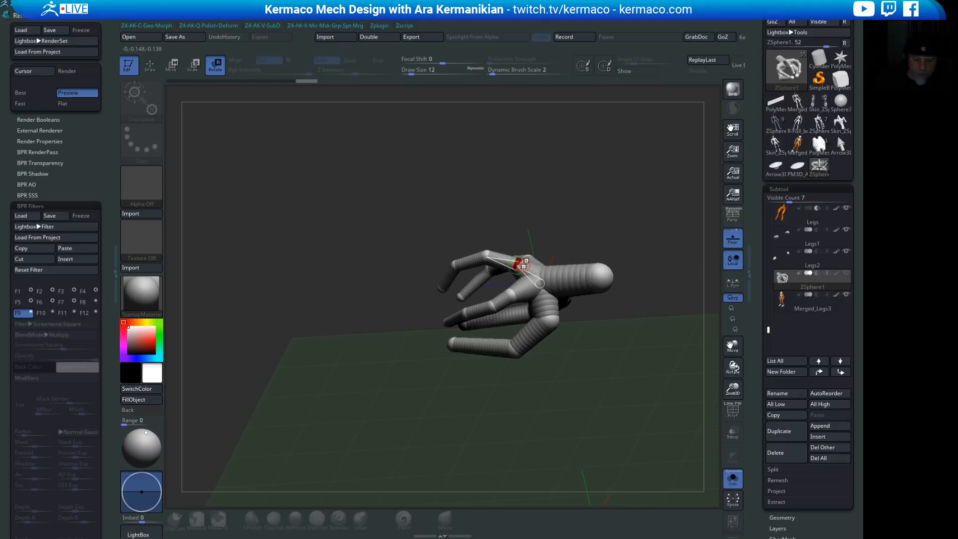
pyautogui.press('e')
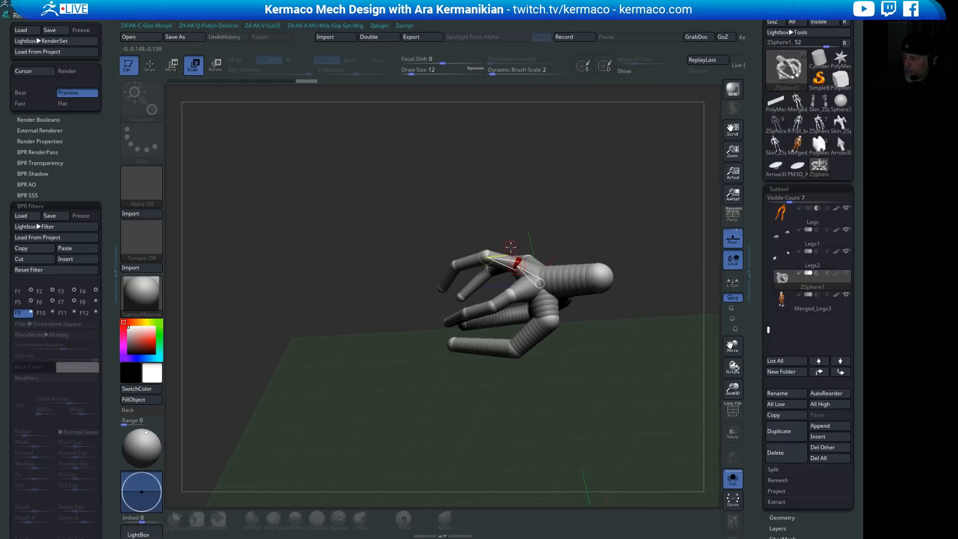
pyautogui.moveTo(501, 257); pyautogui.dragTo(447, 379)
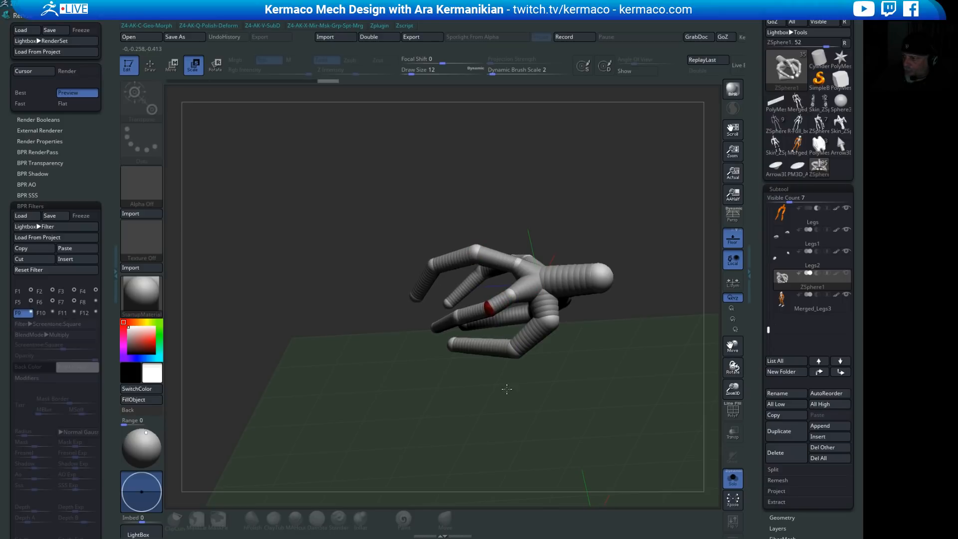
# Step: Scale the link segments of the two lower digits on the ZSphere1 hand to make those digits longer
pyautogui.moveTo(498, 422); pyautogui.dragTo(527, 425)
pyautogui.moveTo(522, 433); pyautogui.dragTo(515, 417)
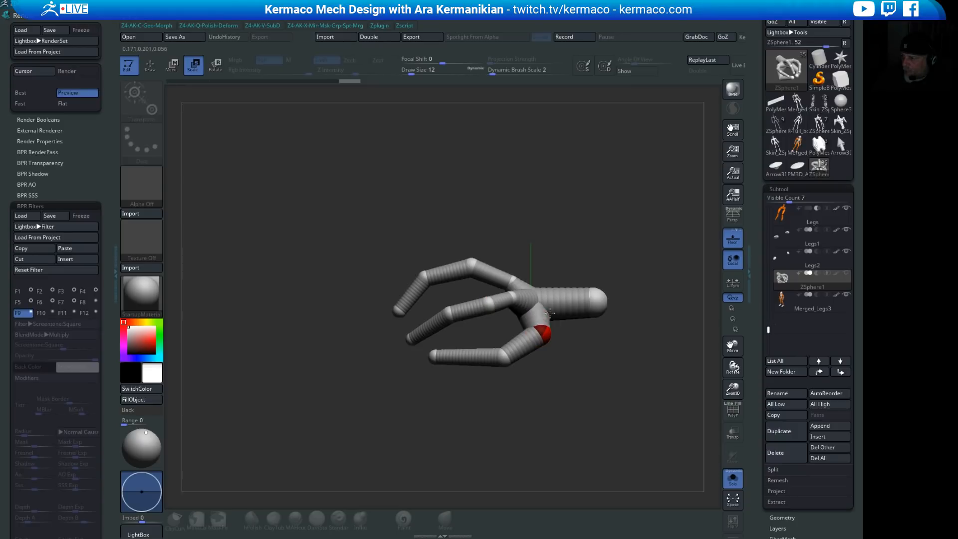
pyautogui.moveTo(530, 343); pyautogui.dragTo(580, 411)
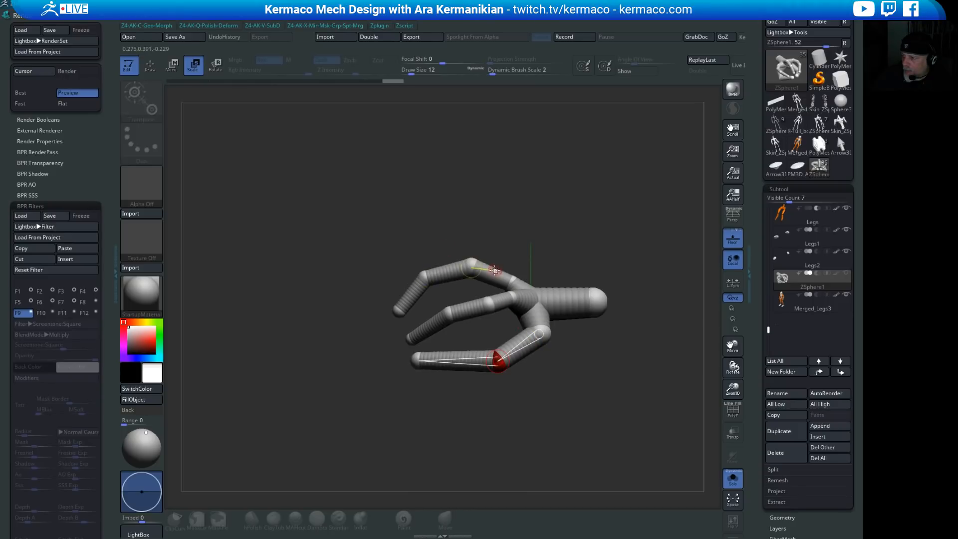
# Step: Rotate the top middle finger's segments on the ZSphere1 hand to refine its curl
pyautogui.press('r')
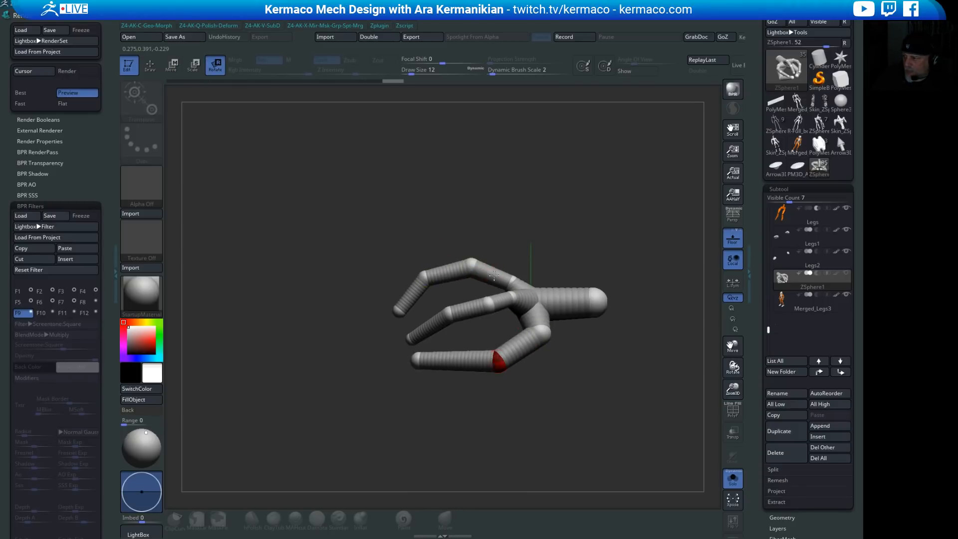
pyautogui.moveTo(483, 274); pyautogui.dragTo(492, 276)
pyautogui.moveTo(573, 239); pyautogui.dragTo(570, 296)
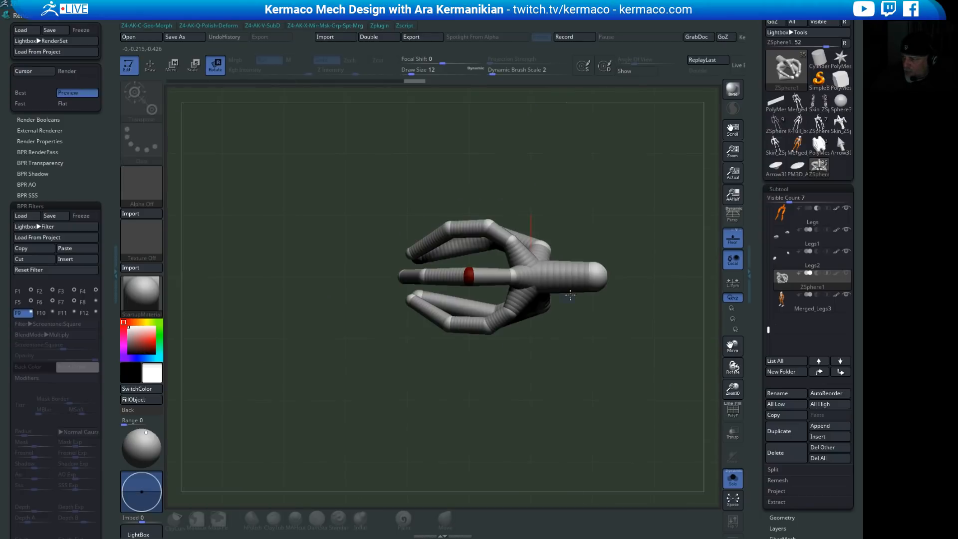
pyautogui.moveTo(512, 242); pyautogui.dragTo(571, 214)
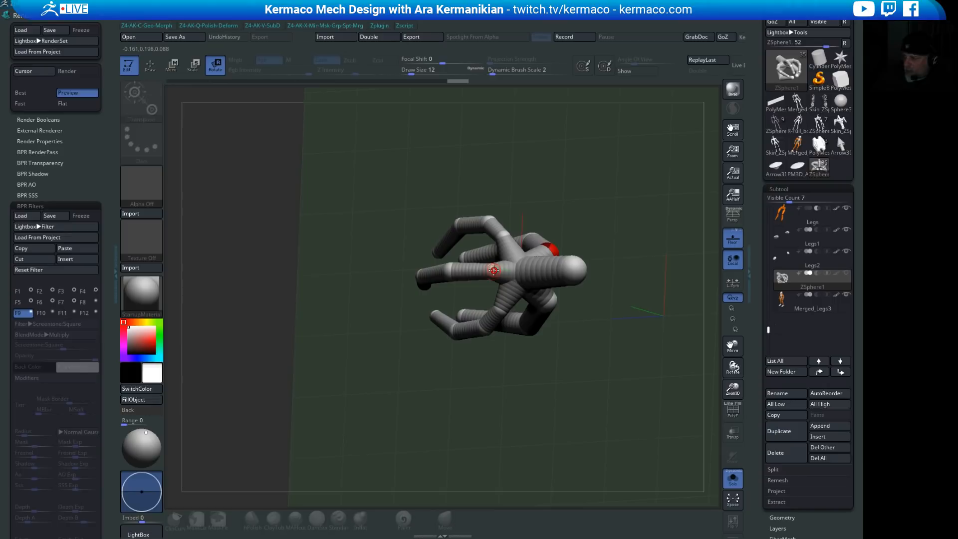
# Step: Inspect the hand's finger spacing from several angles and preview its adaptive skin with the PolyFrame display on
pyautogui.press('e')
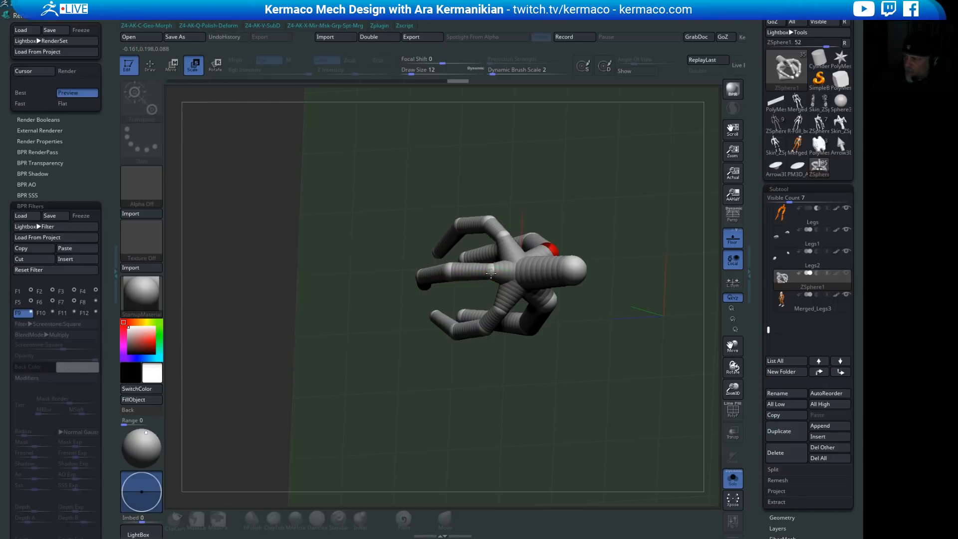
pyautogui.moveTo(504, 445); pyautogui.dragTo(504, 248)
pyautogui.keyDown('shift'); pyautogui.moveTo(576, 380); pyautogui.dragTo(591, 327); pyautogui.keyUp('shift')
pyautogui.moveTo(641, 305); pyautogui.dragTo(490, 359)
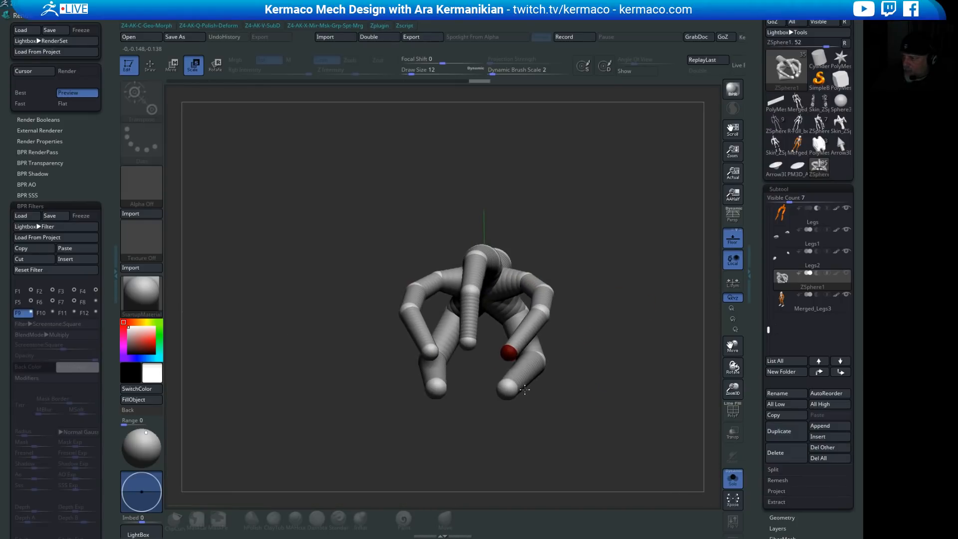
pyautogui.moveTo(543, 447); pyautogui.dragTo(583, 242)
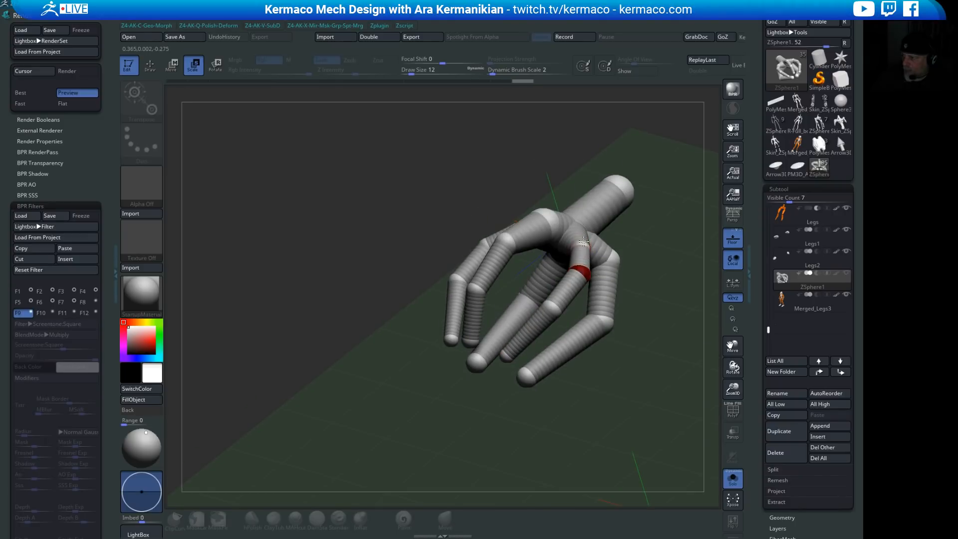
pyautogui.moveTo(651, 323); pyautogui.dragTo(510, 404)
pyautogui.press('a')
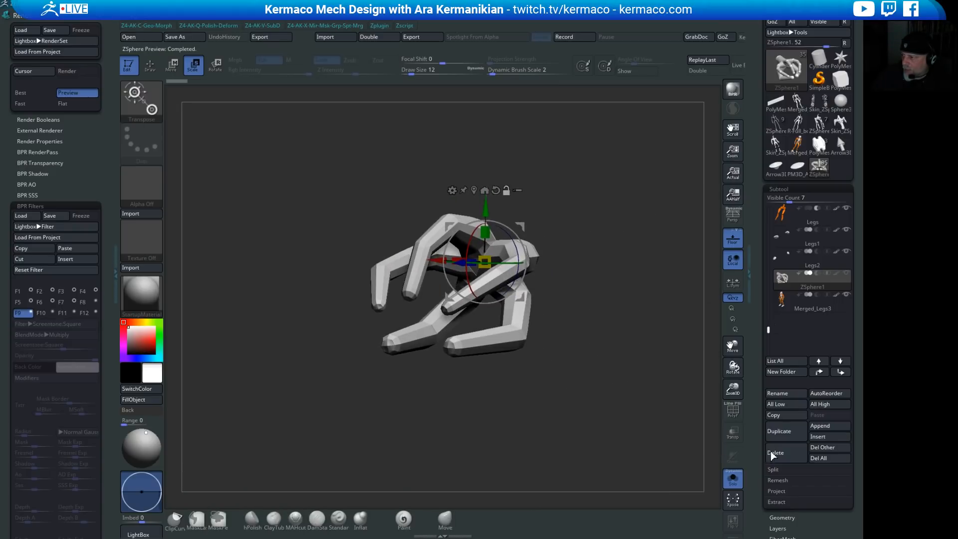
pyautogui.click(733, 411)
pyautogui.moveTo(618, 387)
pyautogui.mouseDown()
pyautogui.moveTo(627, 398)
pyautogui.moveTo(628, 377)
pyautogui.mouseUp()
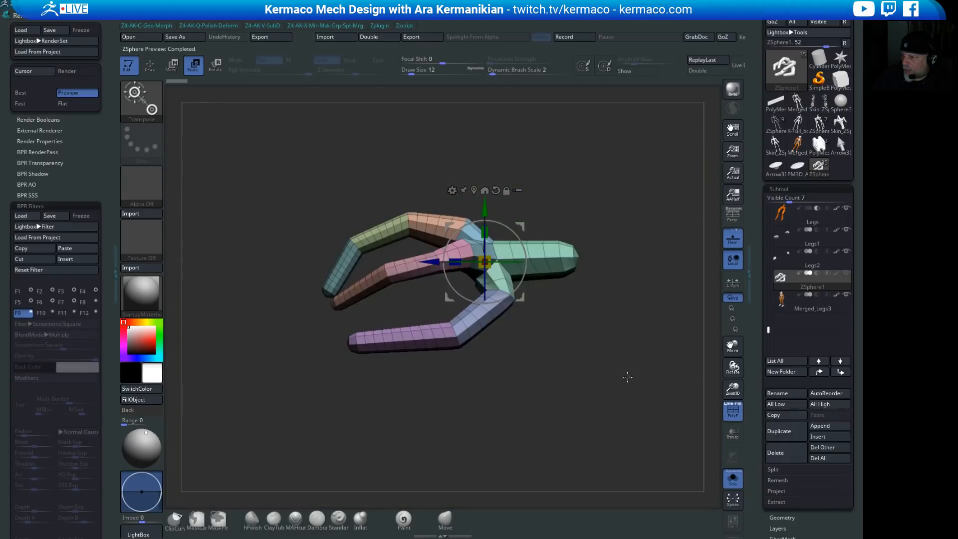
# Step: Insert an extra ZSphere midway along the wrist link and compare it with the adaptive skin preview
pyautogui.press('q')
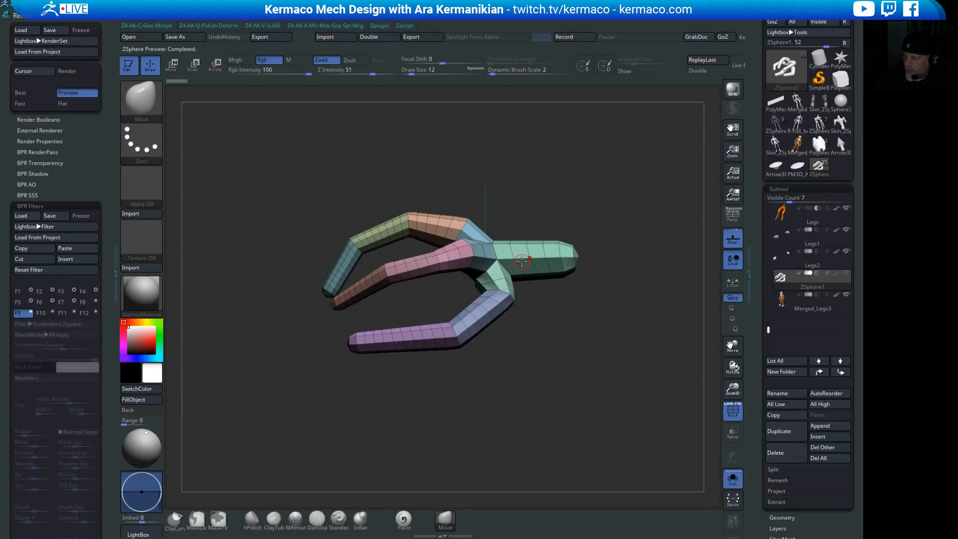
pyautogui.press('a')
pyautogui.moveTo(522, 258); pyautogui.dragTo(516, 251)
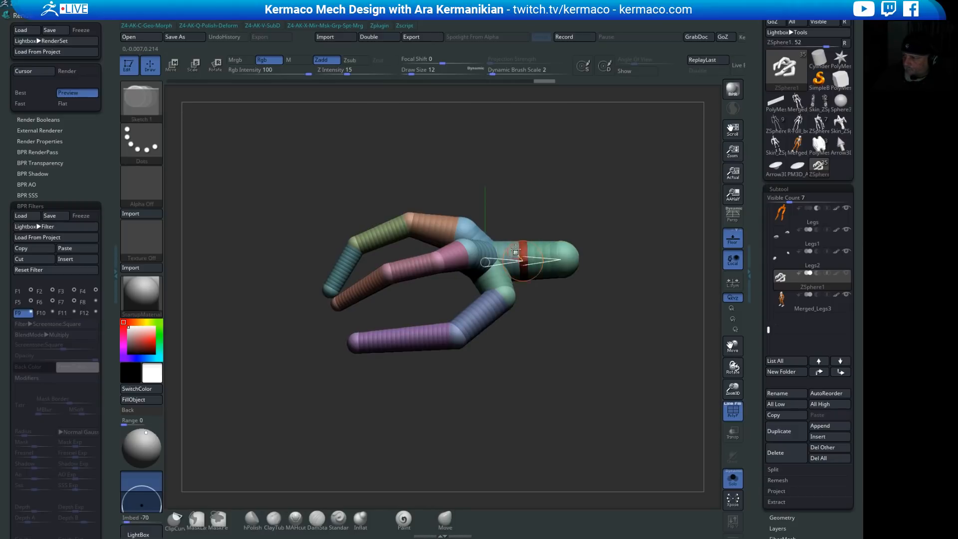
pyautogui.moveTo(550, 219)
pyautogui.mouseDown()
pyautogui.moveTo(552, 241)
pyautogui.moveTo(605, 201)
pyautogui.moveTo(584, 202)
pyautogui.mouseUp()
pyautogui.press('a')
pyautogui.press('a')
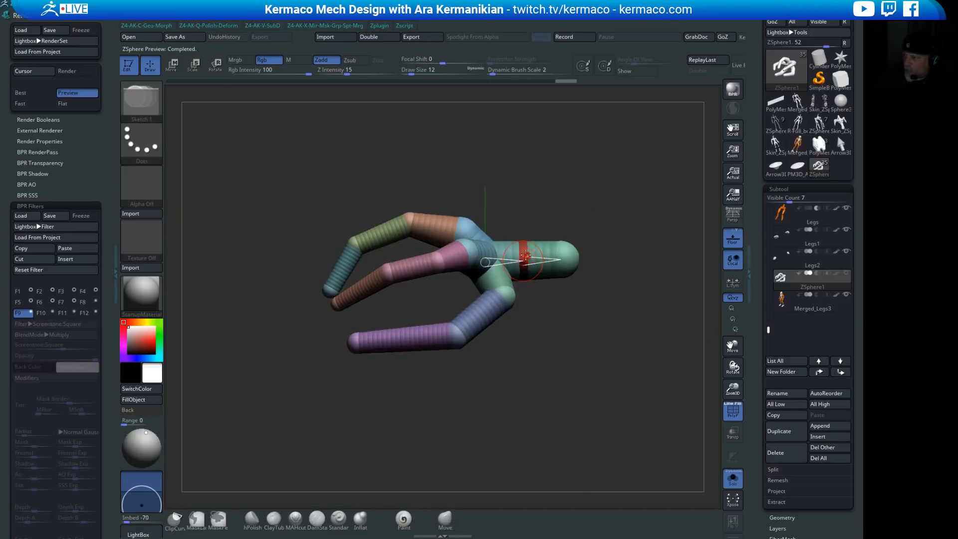
# Step: Move the inserted wrist ZSphere closer to the palm, undoing the excess shift, and check the skin preview
pyautogui.press('w')
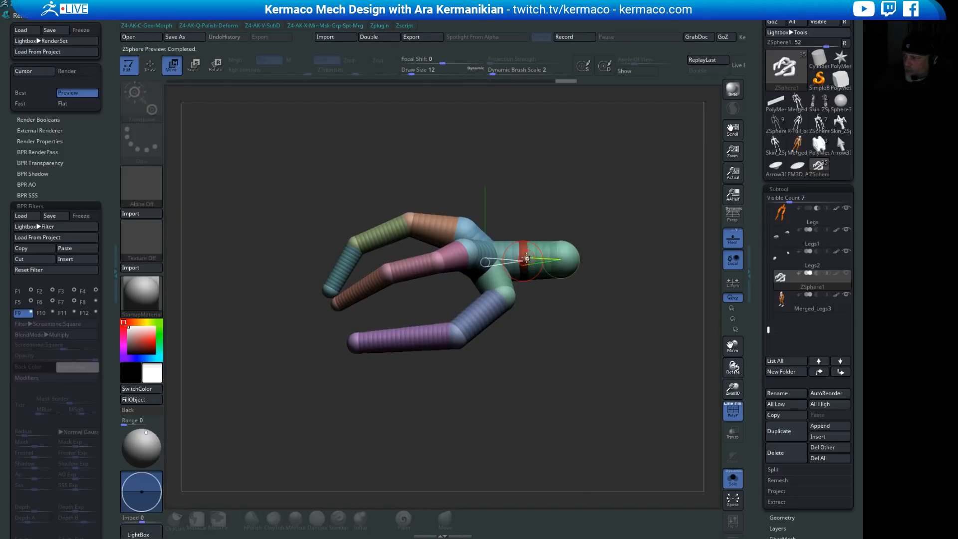
pyautogui.moveTo(505, 258); pyautogui.dragTo(522, 256)
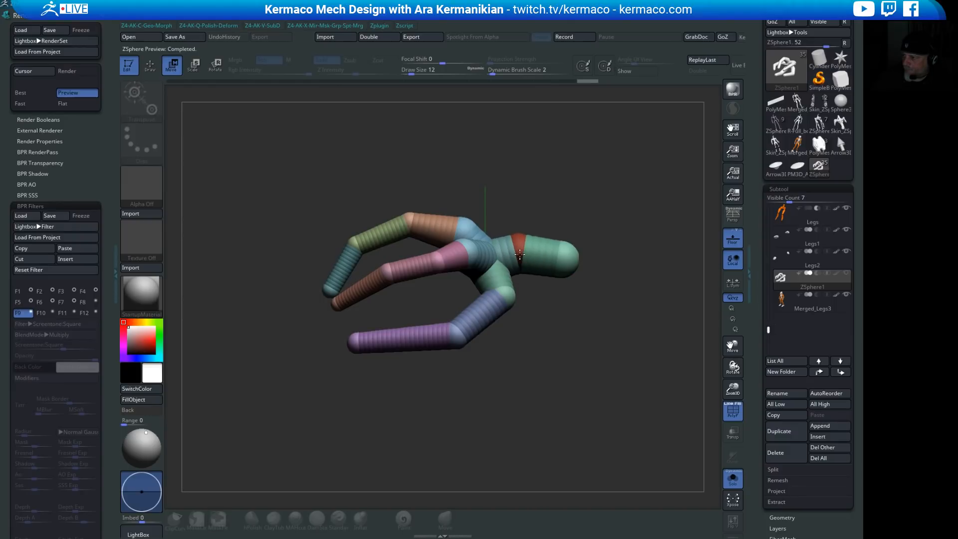
pyautogui.hotkey('ctrl', 'z')
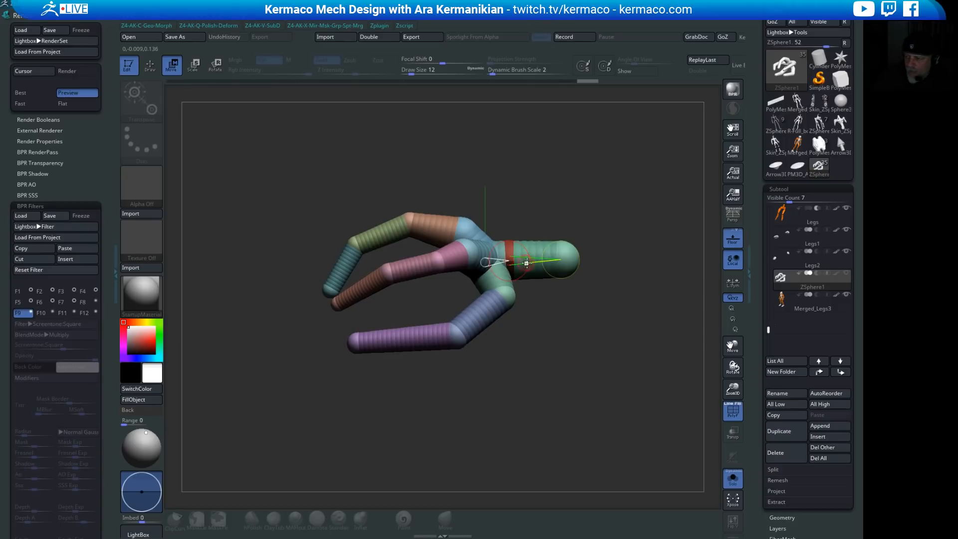
pyautogui.press('a')
pyautogui.moveTo(596, 210)
pyautogui.mouseDown()
pyautogui.moveTo(589, 248)
pyautogui.moveTo(608, 207)
pyautogui.moveTo(604, 216)
pyautogui.mouseUp()
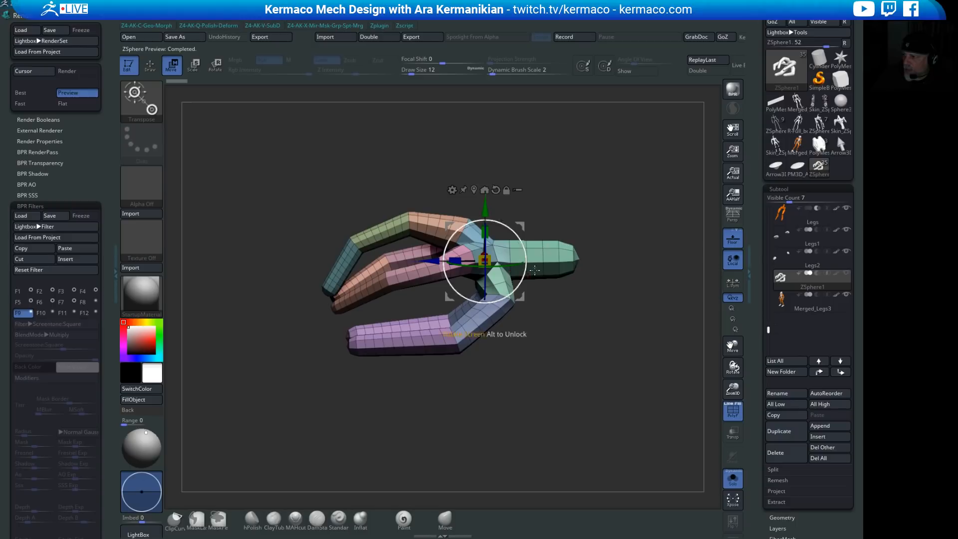
pyautogui.press('a')
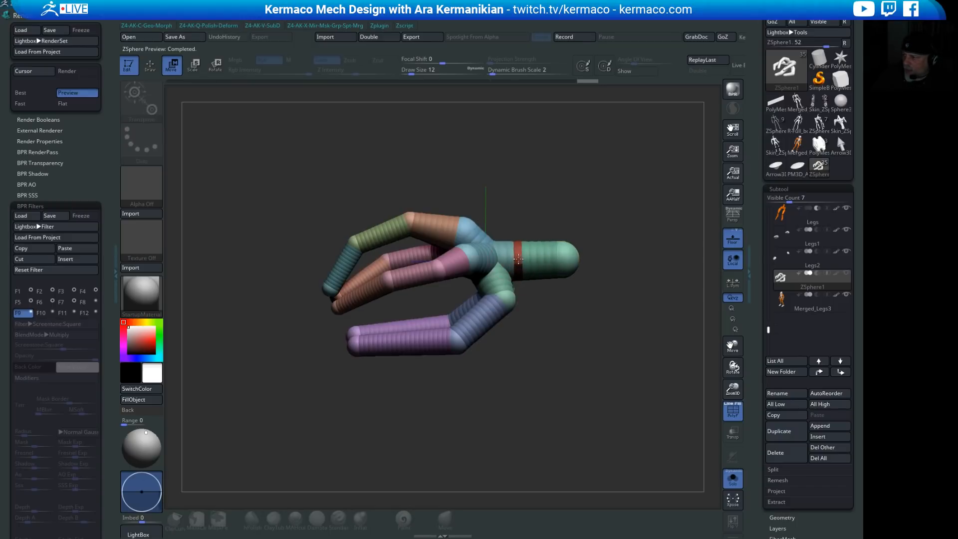
# Step: Scale up the root ZSphere at the center of the palm and preview the resulting adaptive skin
pyautogui.moveTo(564, 207)
pyautogui.mouseDown()
pyautogui.moveTo(651, 208)
pyautogui.moveTo(660, 184)
pyautogui.moveTo(618, 184)
pyautogui.moveTo(574, 210)
pyautogui.mouseUp()
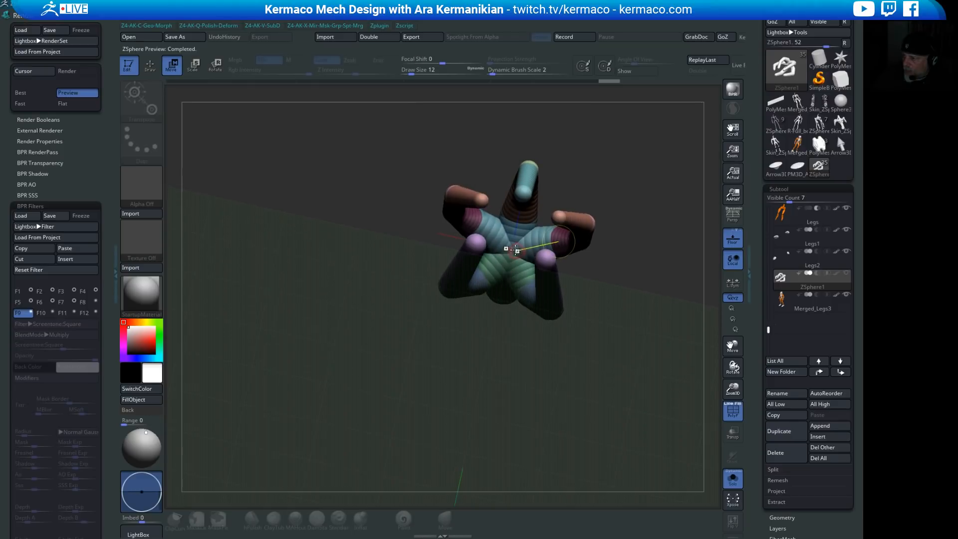
pyautogui.moveTo(606, 312); pyautogui.dragTo(445, 350)
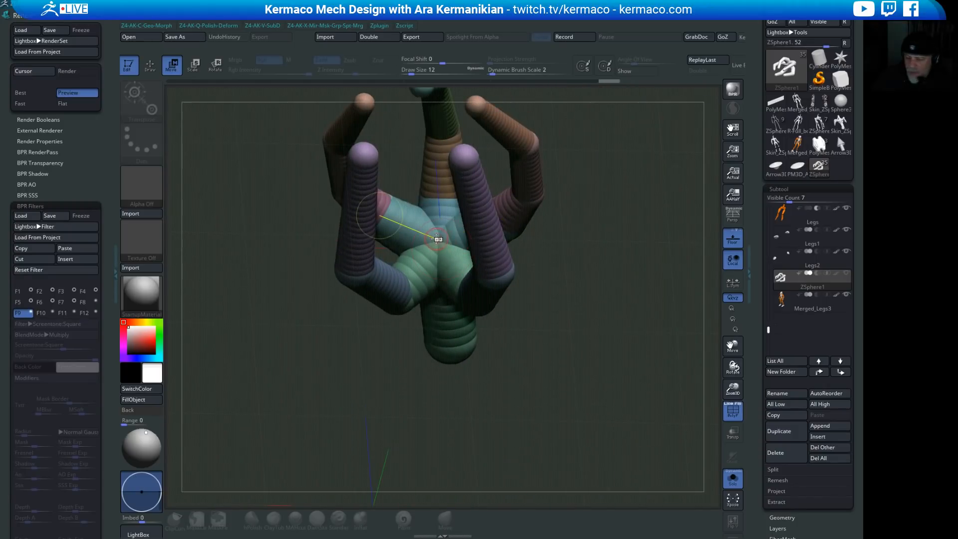
pyautogui.press('e')
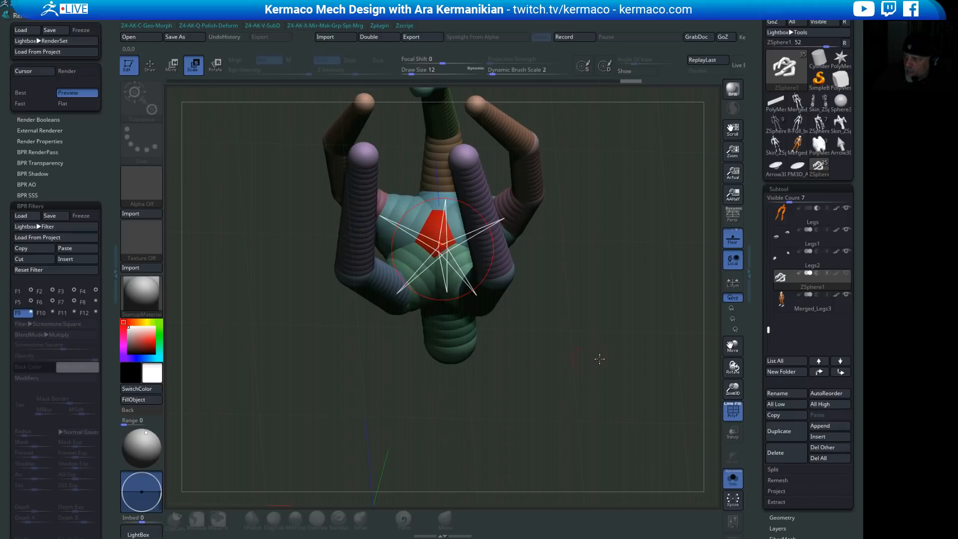
pyautogui.moveTo(599, 358); pyautogui.dragTo(577, 243)
pyautogui.press('a')
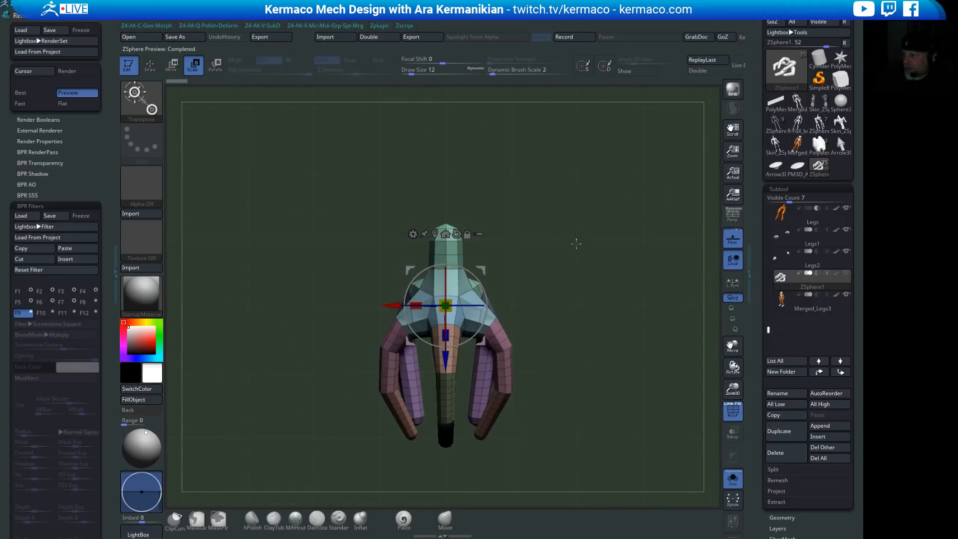
pyautogui.moveTo(614, 269); pyautogui.dragTo(624, 287)
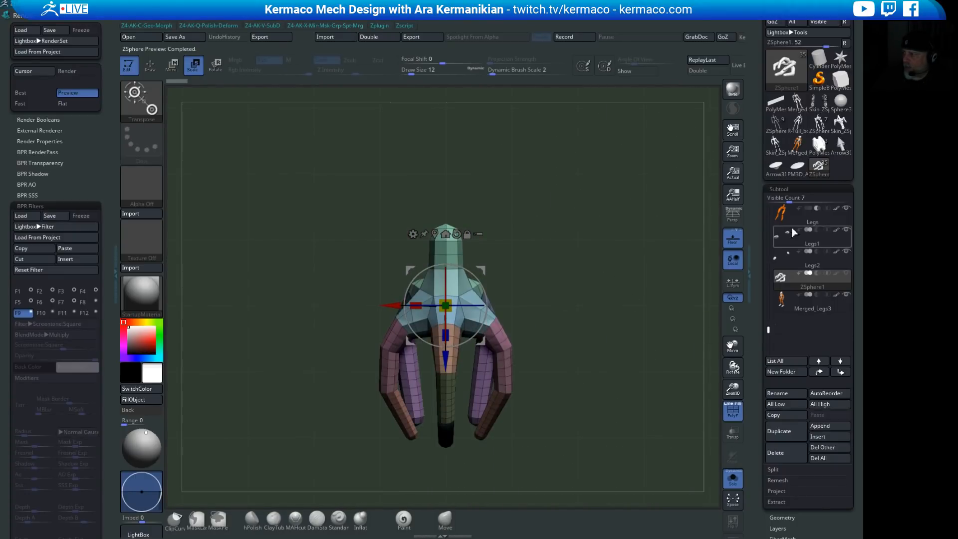
# Step: Generate an adaptive skin mesh from the ZSphere1 hand
pyautogui.keyDown('alt'); pyautogui.moveTo(562, 377); pyautogui.dragTo(535, 344); pyautogui.keyUp('alt')
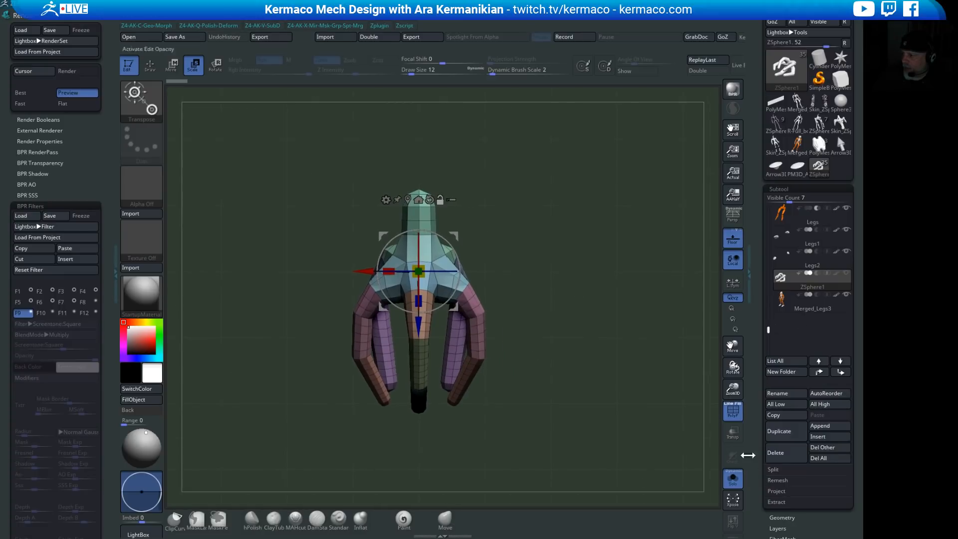
pyautogui.click(757, 403)
pyautogui.moveTo(757, 420); pyautogui.dragTo(761, 291)
pyautogui.moveTo(574, 396); pyautogui.dragTo(607, 399)
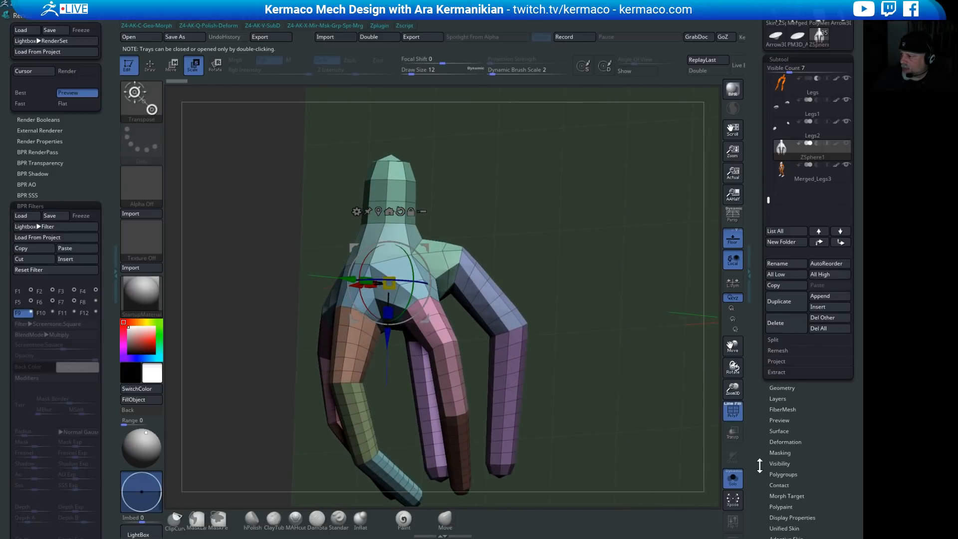
pyautogui.moveTo(760, 466); pyautogui.dragTo(780, 383)
pyautogui.click(775, 325)
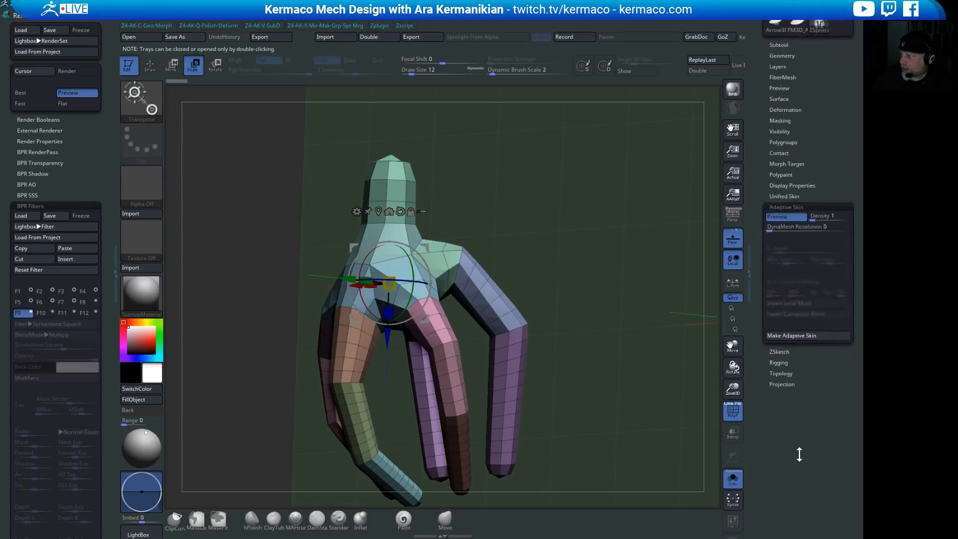
pyautogui.moveTo(799, 455); pyautogui.dragTo(802, 518)
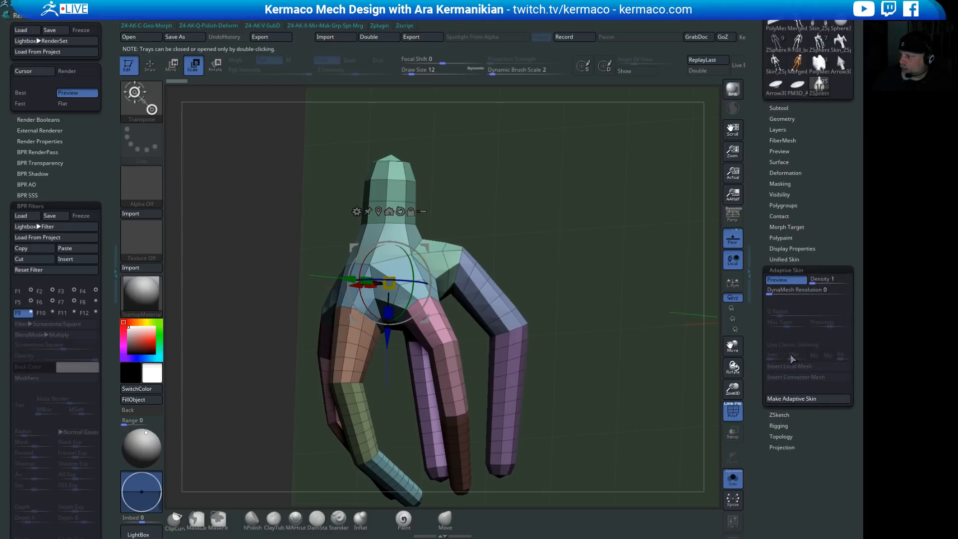
pyautogui.click(799, 398)
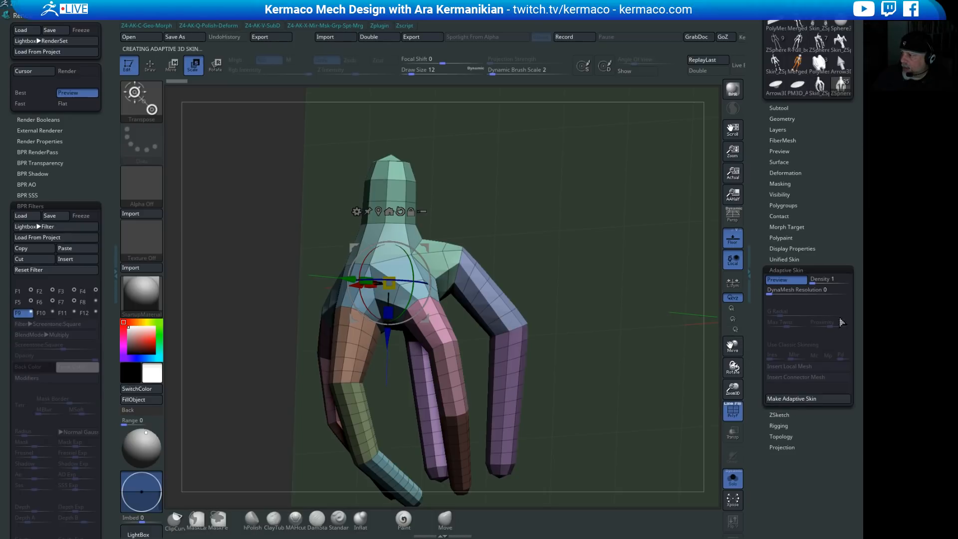
# Step: Copy the generated hand skin subtool and paste it into the robot character's subtool list
pyautogui.moveTo(818, 93)
pyautogui.moveTo(761, 258); pyautogui.dragTo(765, 283)
pyautogui.click(787, 295)
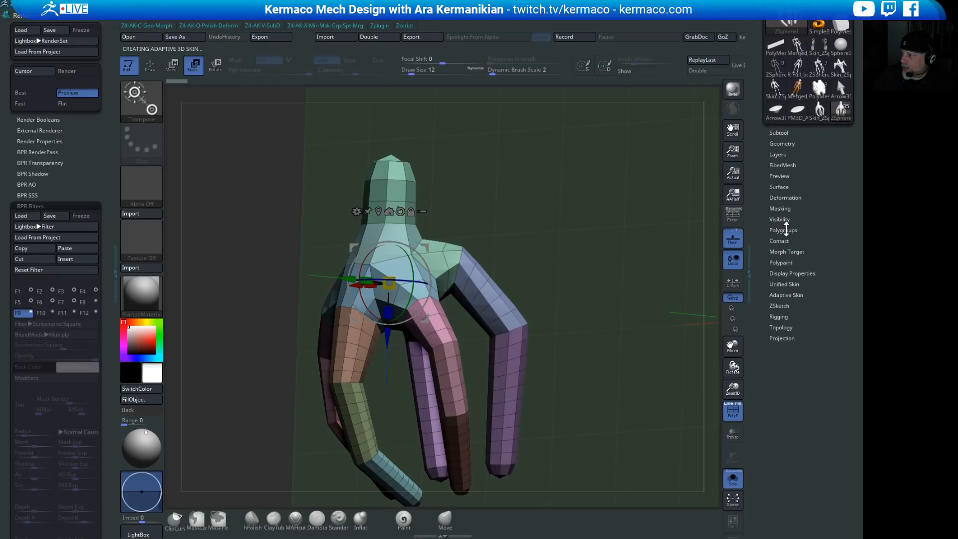
pyautogui.click(777, 133)
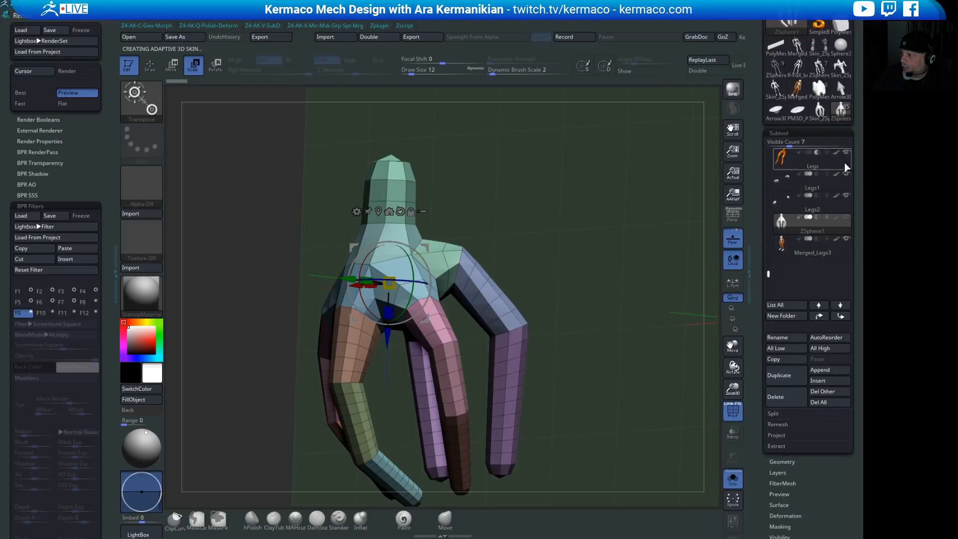
pyautogui.click(819, 111)
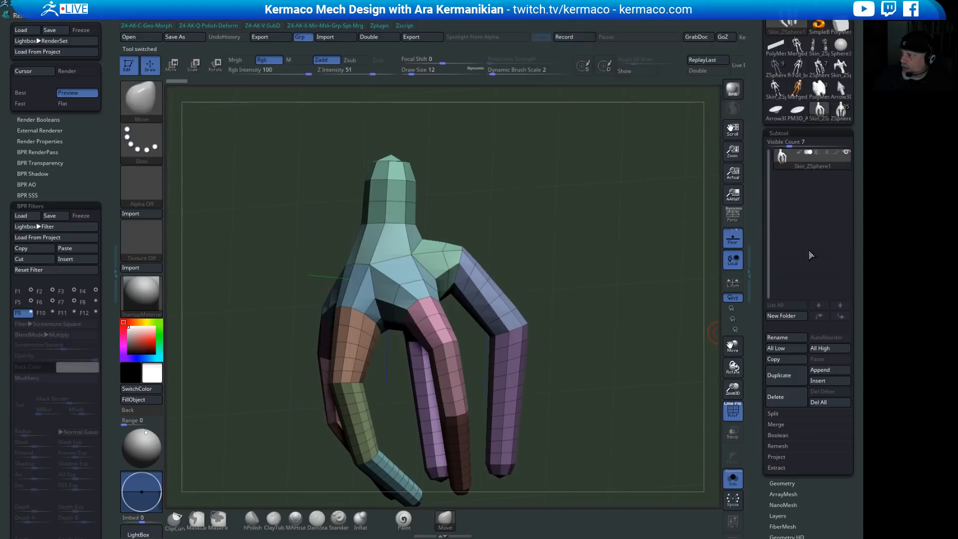
pyautogui.click(775, 359)
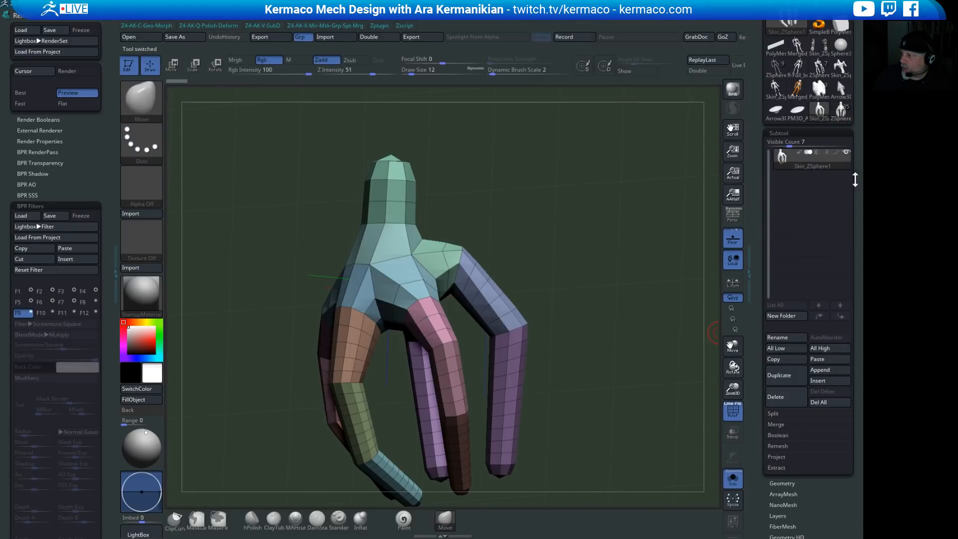
pyautogui.click(838, 116)
pyautogui.click(830, 361)
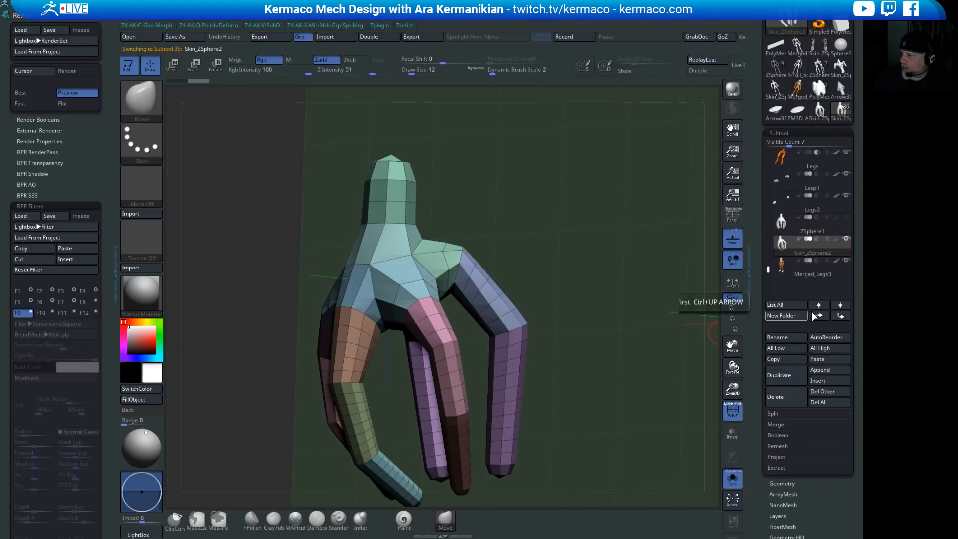
# Step: Put the ZSphere1 subtool into a new folder named "ZSphere models"
pyautogui.click(811, 233)
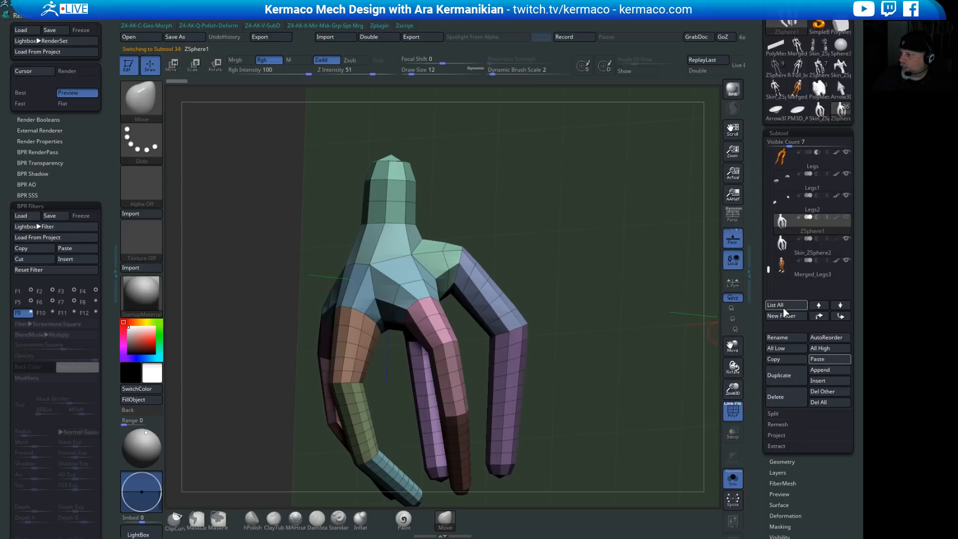
pyautogui.click(796, 316)
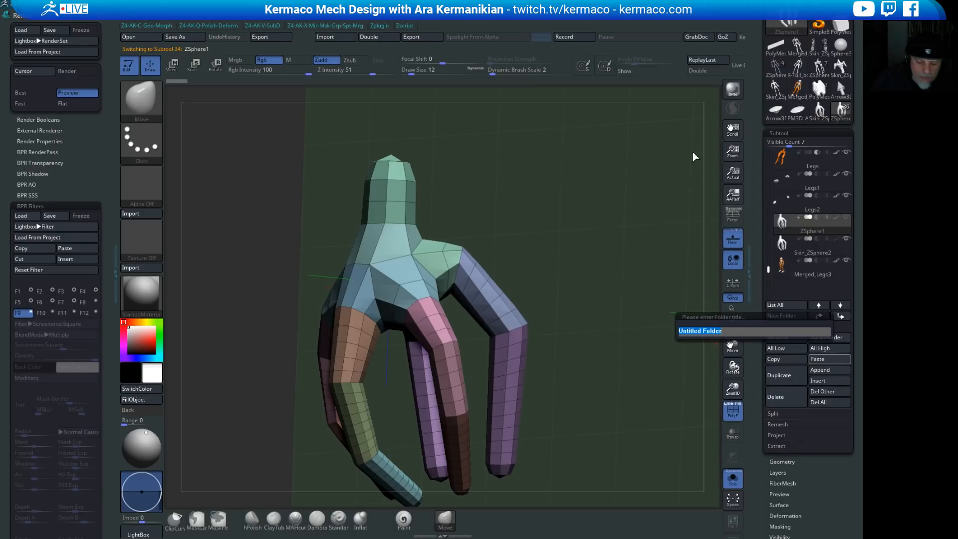
pyautogui.write('ZSp')
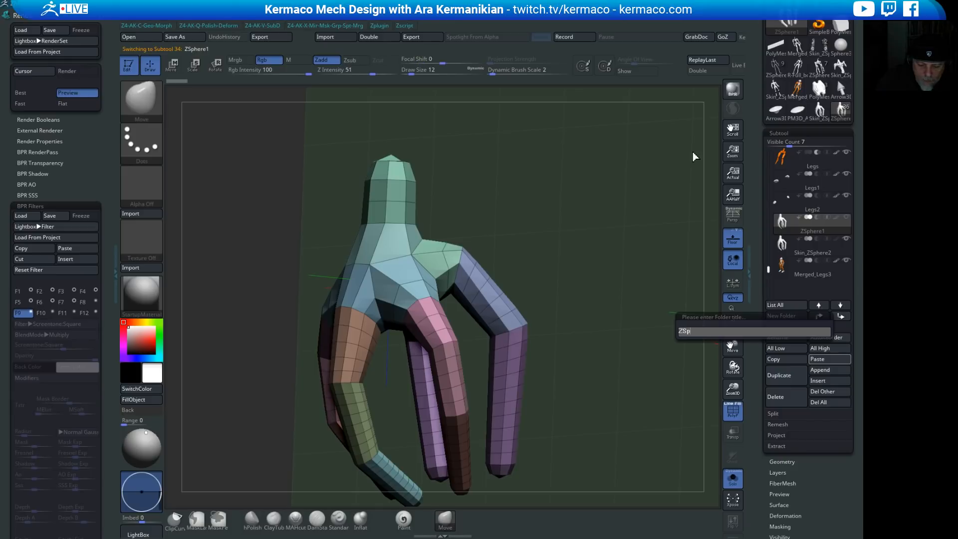
pyautogui.write('heres')
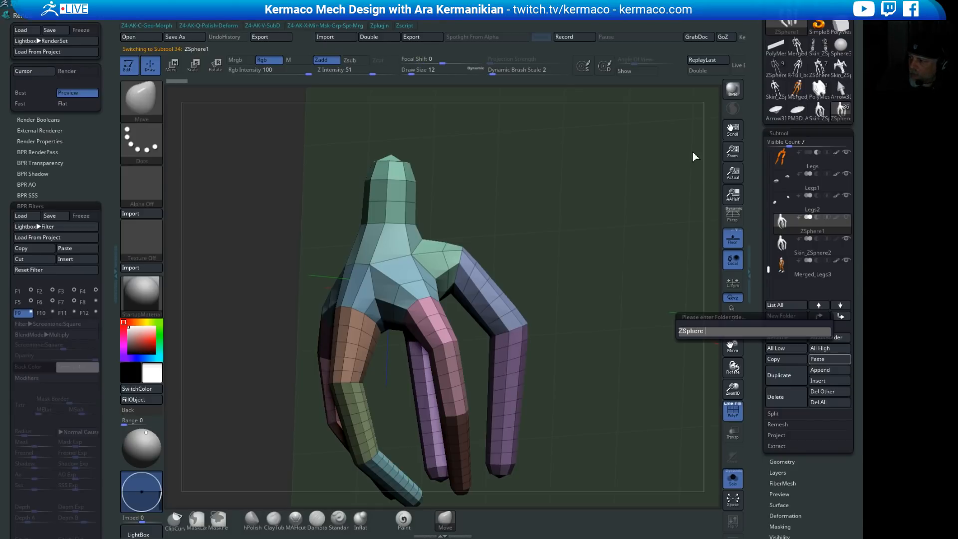
pyautogui.press('Return')
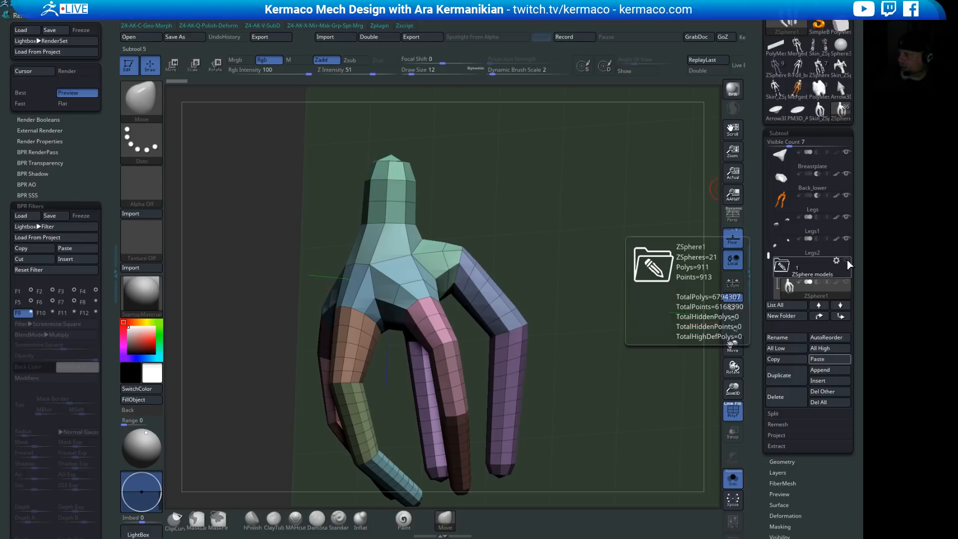
# Step: Collapse the ZSphere models folder and move it to the end of the subtool list
pyautogui.click(781, 268)
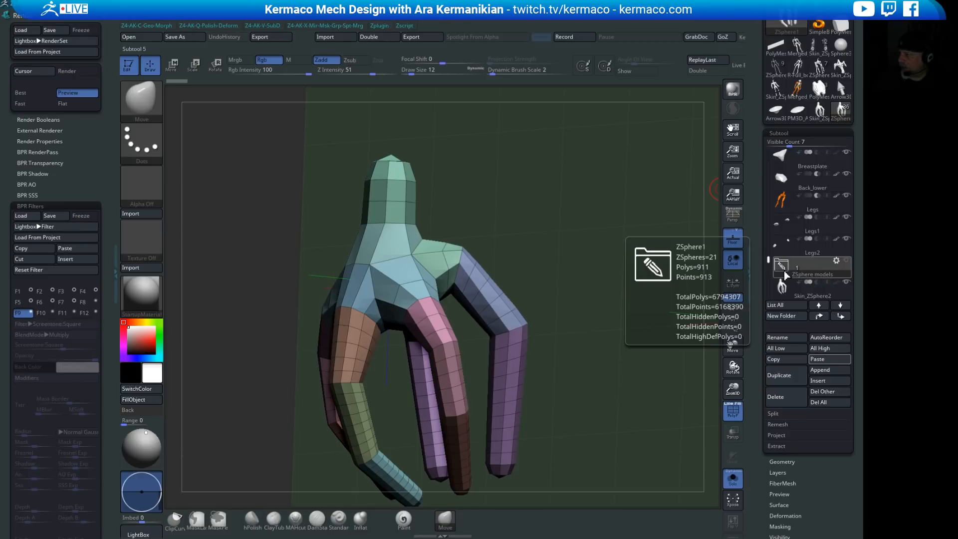
pyautogui.click(820, 318)
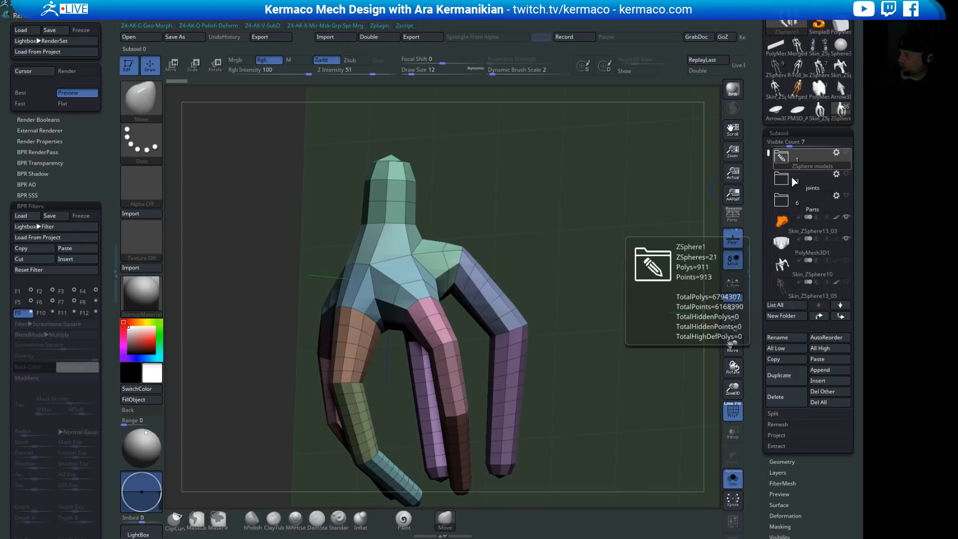
pyautogui.keyDown('shift'); pyautogui.click(841, 317); pyautogui.keyUp('shift')
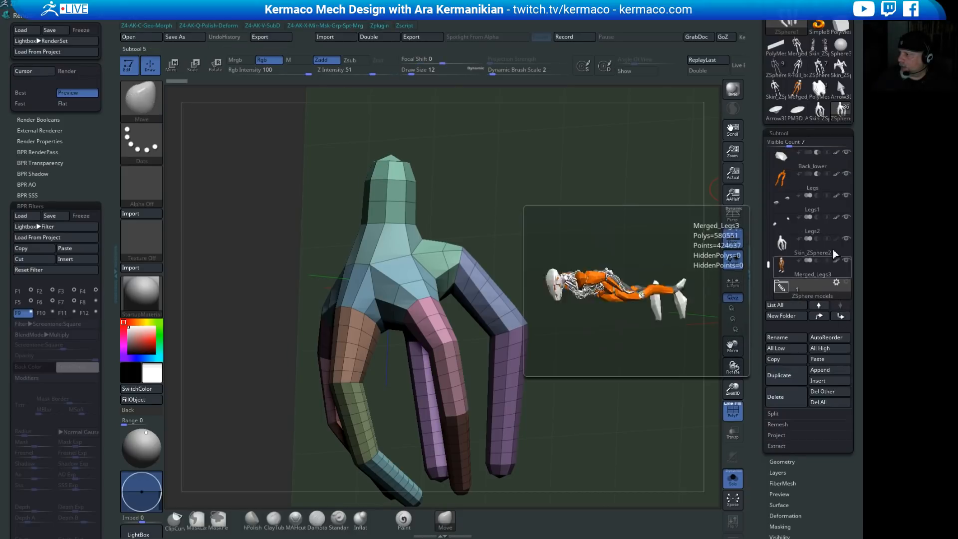
# Step: Move the joints folder and the Parts folder to the end of the subtool list
pyautogui.moveTo(769, 265); pyautogui.dragTo(752, 148)
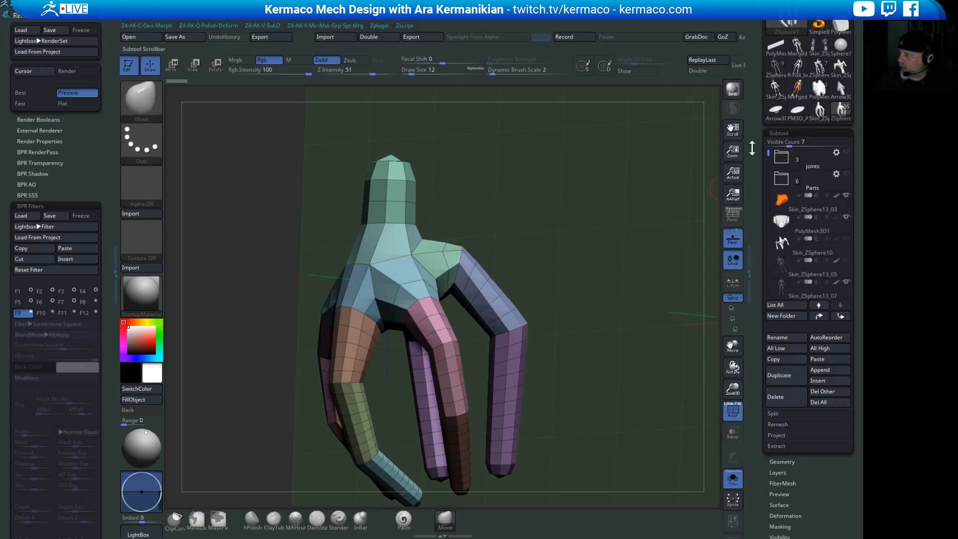
pyautogui.click(805, 162)
pyautogui.keyDown('shift'); pyautogui.click(842, 317); pyautogui.keyUp('shift')
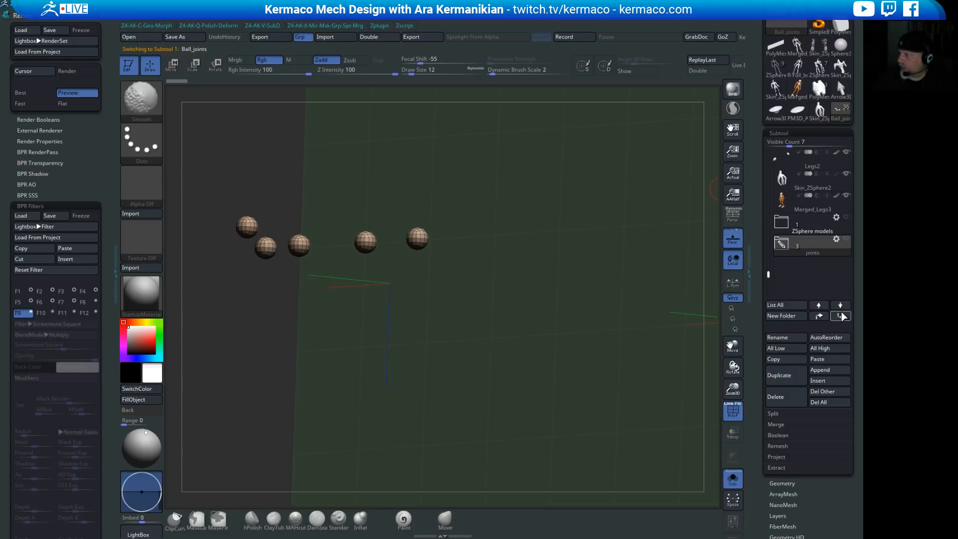
pyautogui.moveTo(769, 274); pyautogui.dragTo(750, 151)
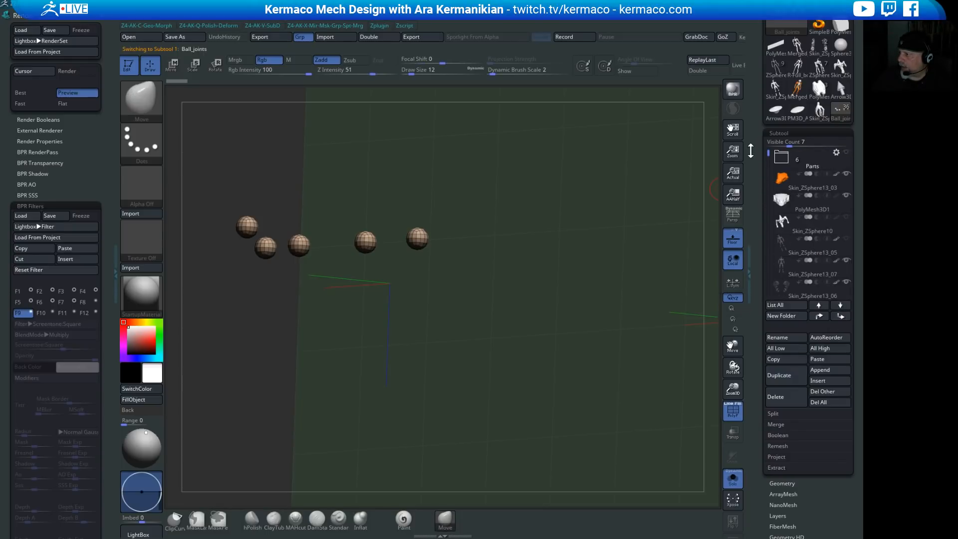
pyautogui.click(804, 159)
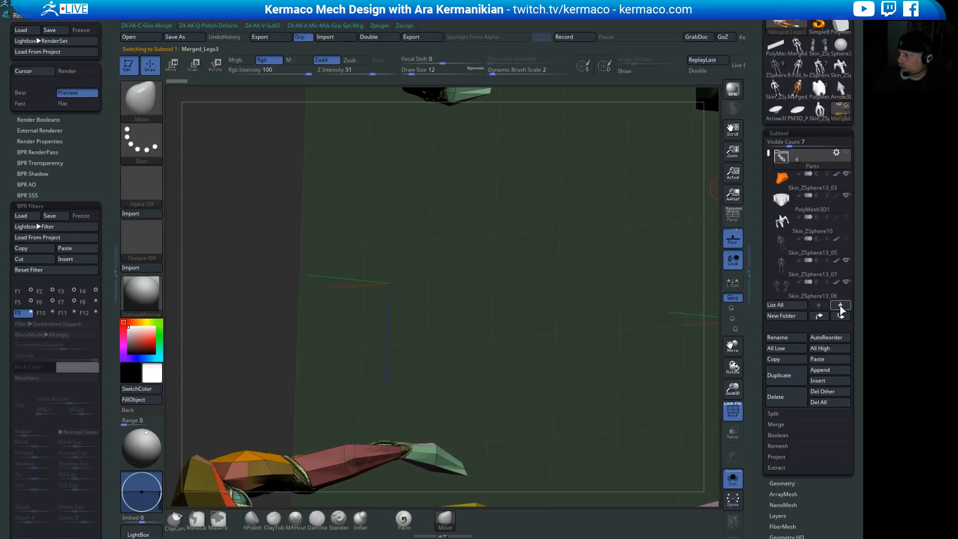
pyautogui.press('shift')
pyautogui.keyDown('shift'); pyautogui.click(843, 320); pyautogui.keyUp('shift')
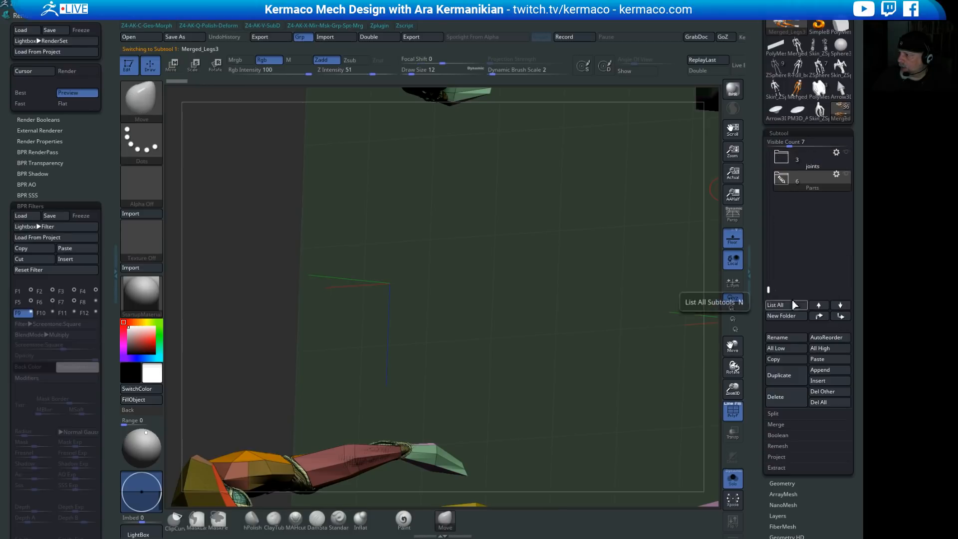
pyautogui.moveTo(767, 289); pyautogui.dragTo(756, 124)
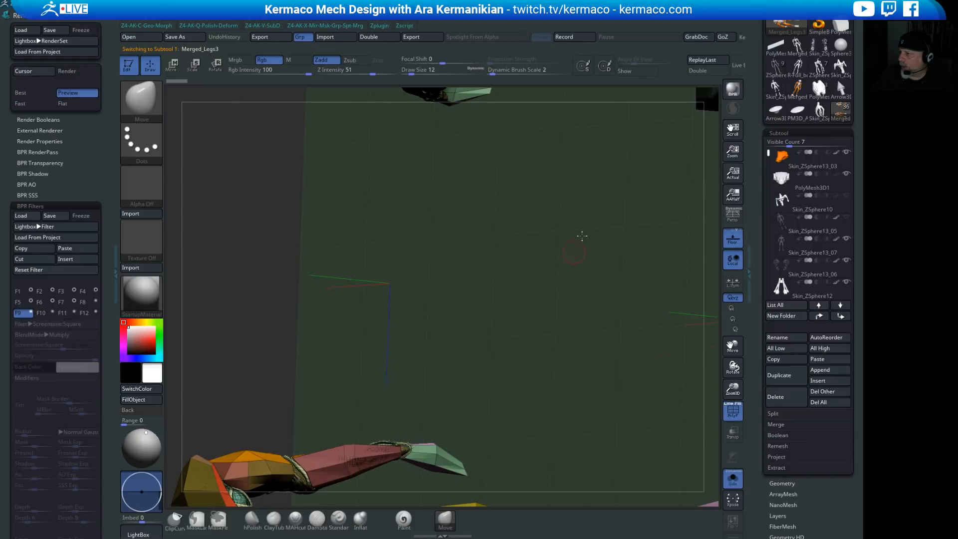
# Step: Select the PolyMesh3D1 subtool and turn off Solo mode to show the whole robot from the front
pyautogui.moveTo(582, 236); pyautogui.dragTo(457, 186)
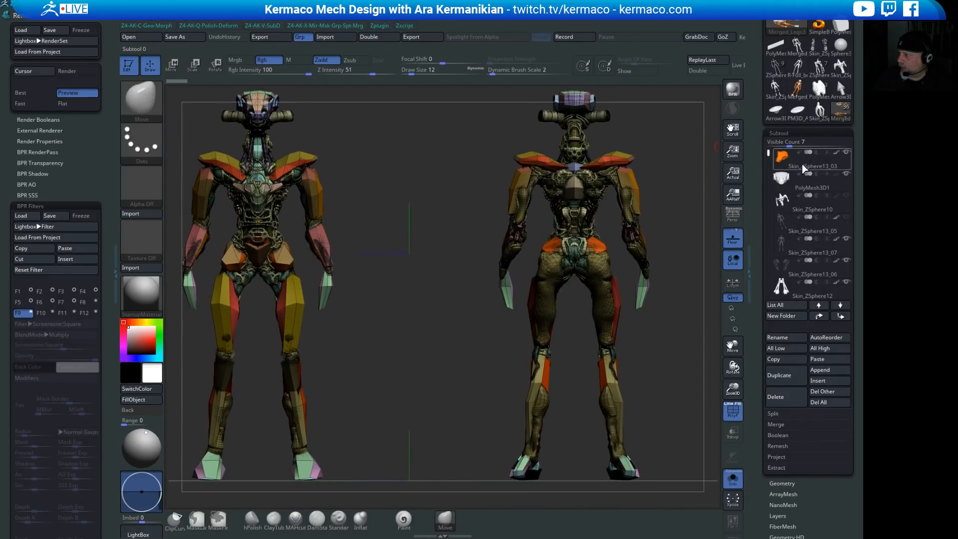
pyautogui.click(819, 188)
pyautogui.click(732, 479)
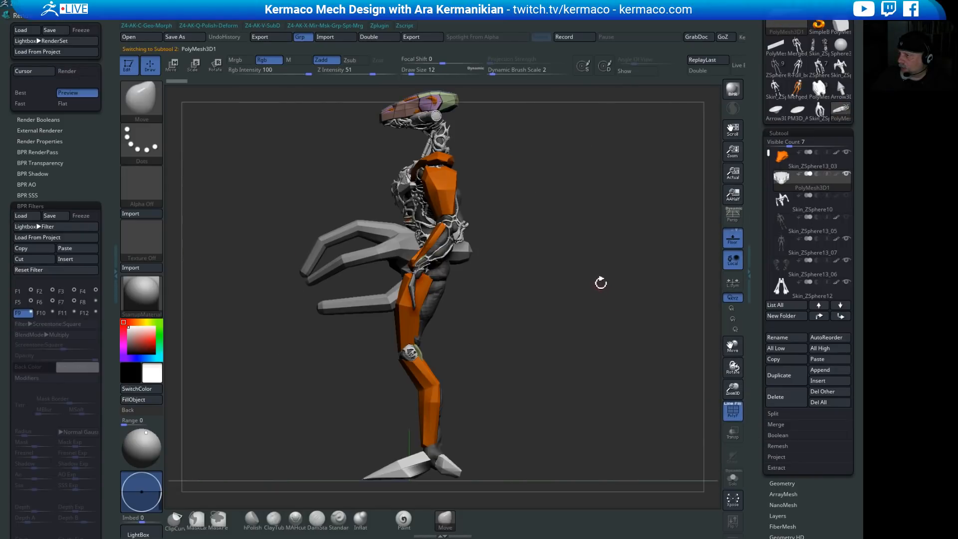
pyautogui.keyDown('shift'); pyautogui.moveTo(565, 261); pyautogui.dragTo(578, 256); pyautogui.keyUp('shift')
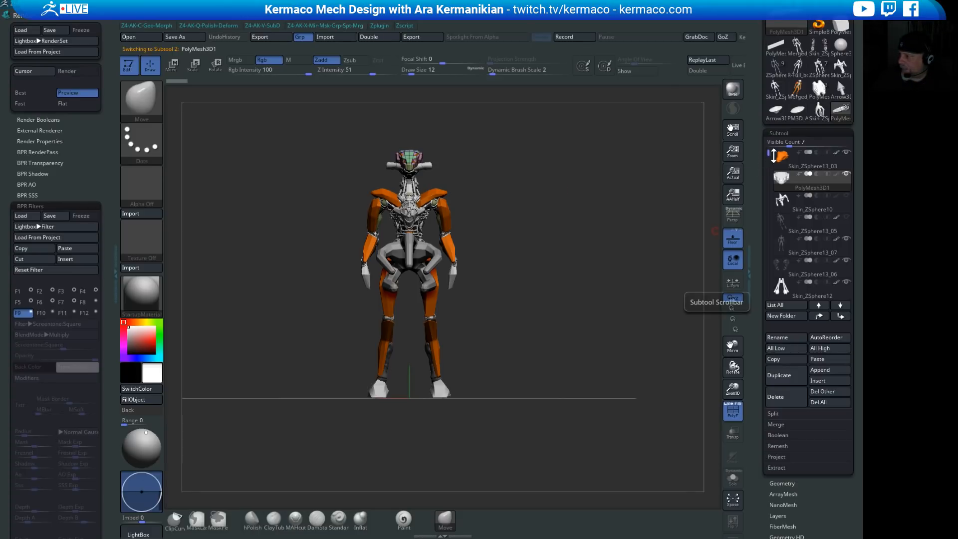
# Step: Select the Skin_ZSphere2 hand and turn it fingers-down, scale it down and move it beside the robot's forearm
pyautogui.moveTo(769, 155); pyautogui.dragTo(757, 242)
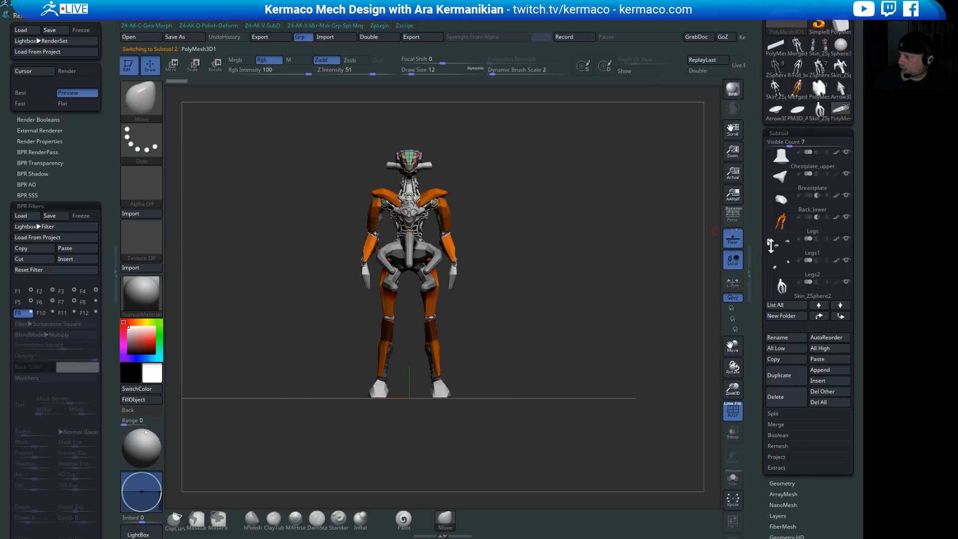
pyautogui.click(799, 292)
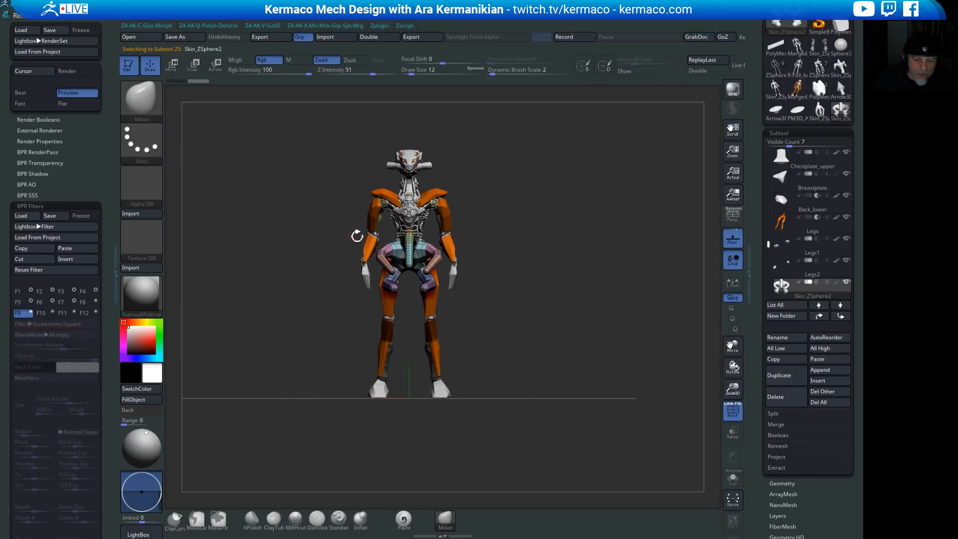
pyautogui.press('w')
pyautogui.click(550, 241)
pyautogui.moveTo(409, 253); pyautogui.dragTo(303, 253)
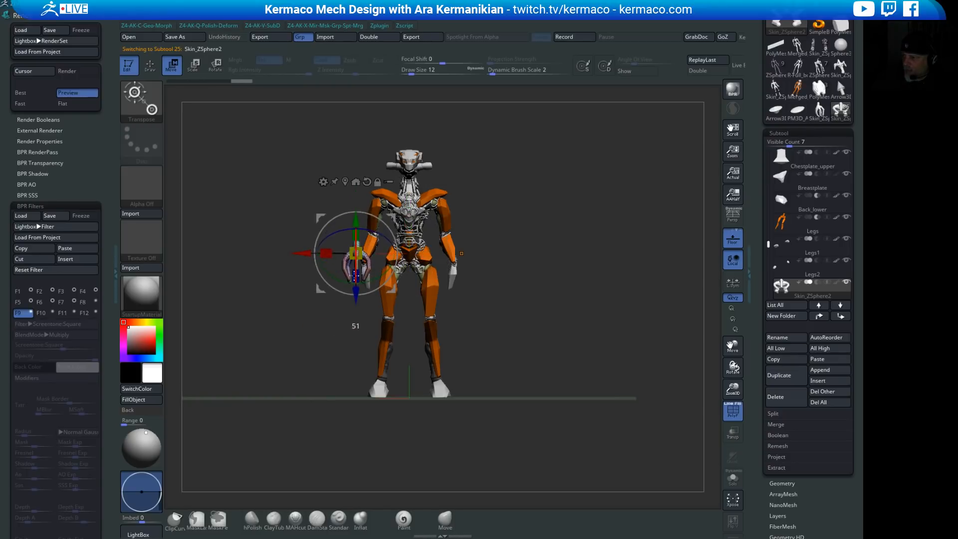
# Step: Move the hand down along the forearm and sideways so it overlaps the robot's existing placeholder hand at the wrist
pyautogui.keyDown('alt'); pyautogui.moveTo(544, 298); pyautogui.dragTo(426, 274); pyautogui.keyUp('alt')
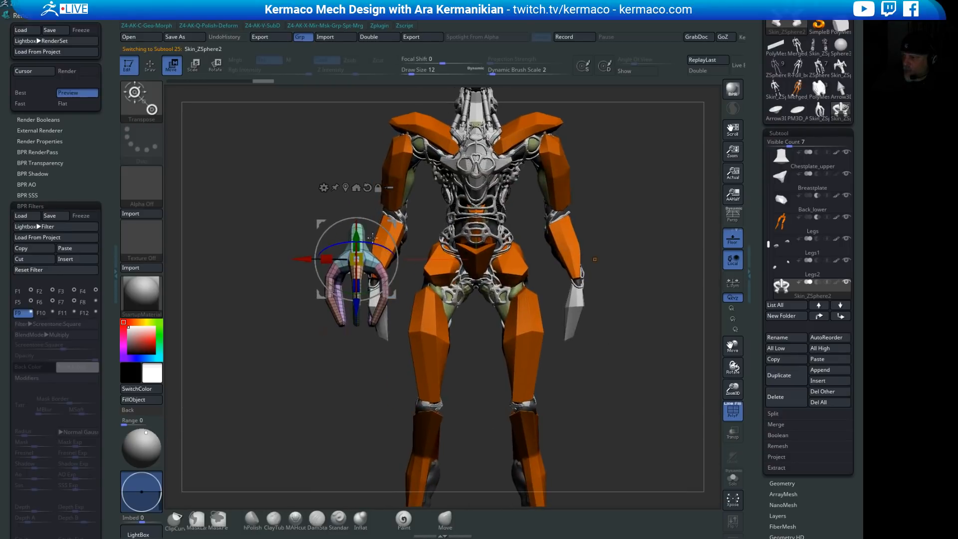
pyautogui.moveTo(252, 214); pyautogui.dragTo(400, 235)
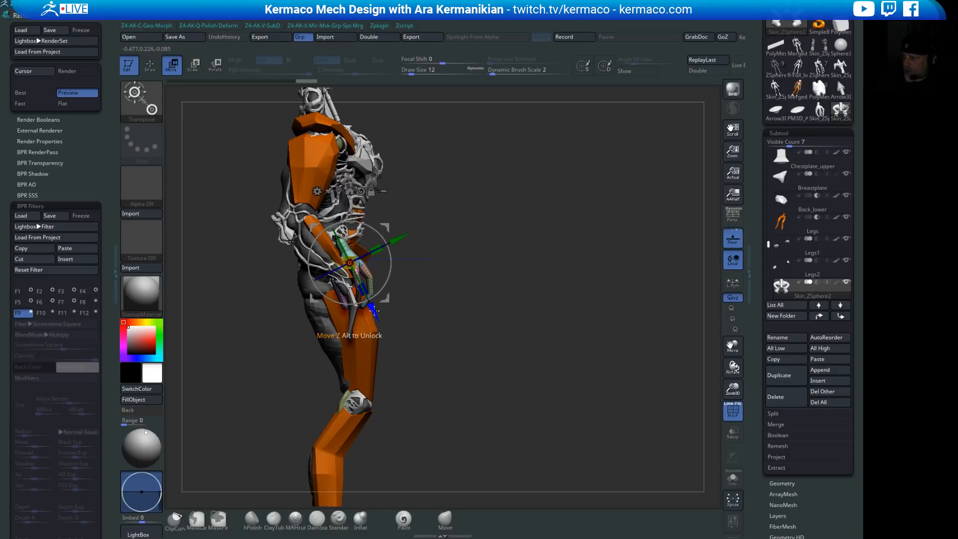
pyautogui.moveTo(373, 310); pyautogui.dragTo(382, 349)
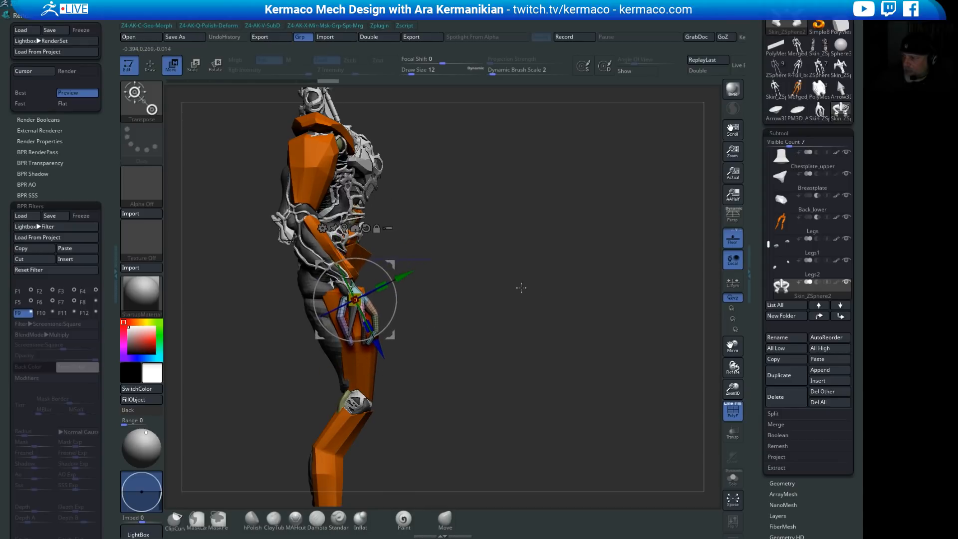
pyautogui.moveTo(521, 287); pyautogui.dragTo(274, 345)
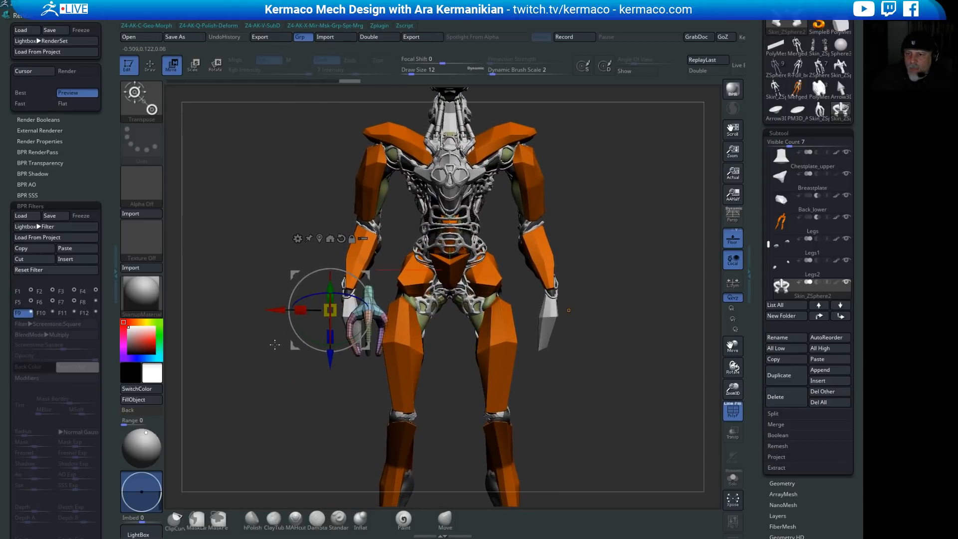
pyautogui.moveTo(279, 310); pyautogui.dragTo(259, 310)
pyautogui.moveTo(275, 422)
pyautogui.mouseDown()
pyautogui.moveTo(281, 436)
pyautogui.moveTo(287, 418)
pyautogui.mouseUp()
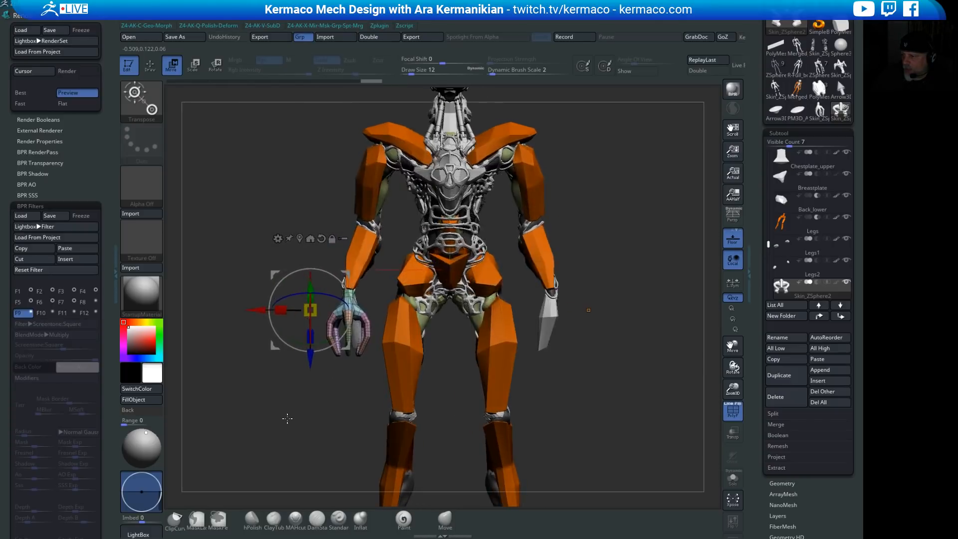
# Step: Try to rotate the hand -20 degrees about its Z axis, and undo the rotation
pyautogui.moveTo(330, 337); pyautogui.dragTo(327, 344)
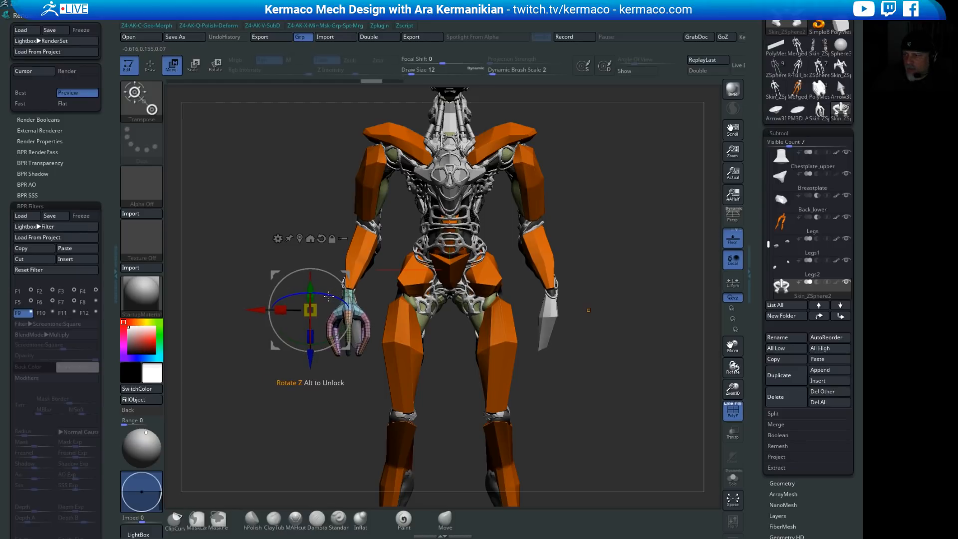
pyautogui.moveTo(329, 297); pyautogui.dragTo(317, 294)
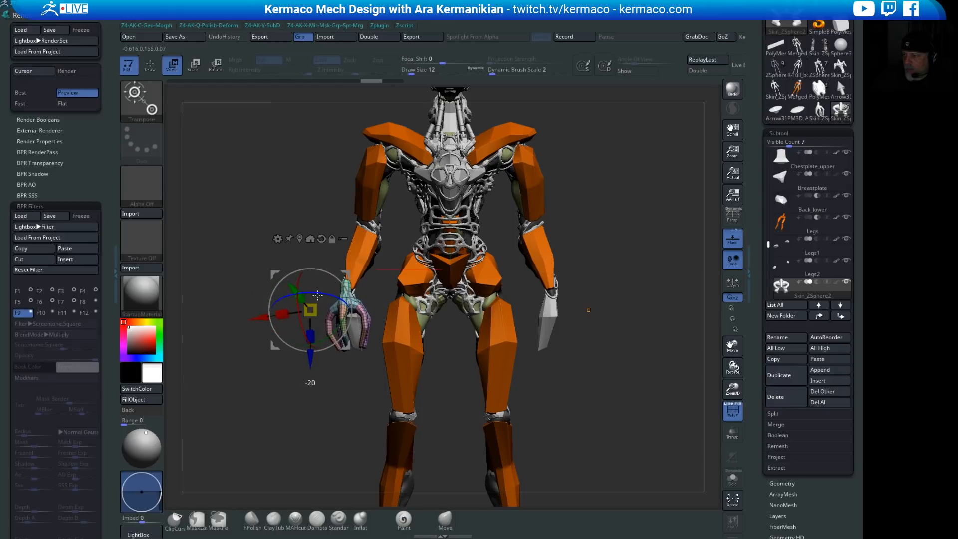
pyautogui.hotkey('ctrl', 'z')
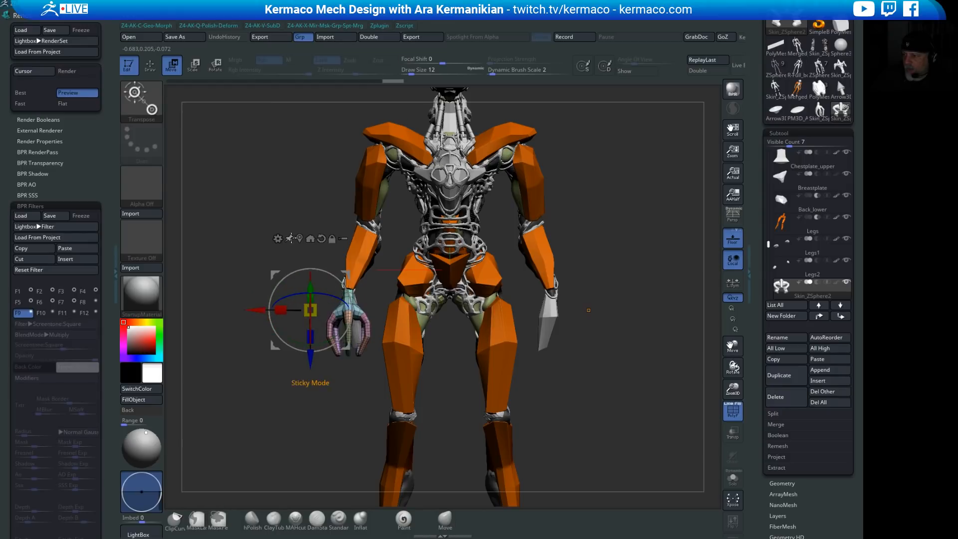
# Step: Center the transform gizmo on the hand mesh and adjust the hand's rotation to line up with the forearm
pyautogui.click(310, 239)
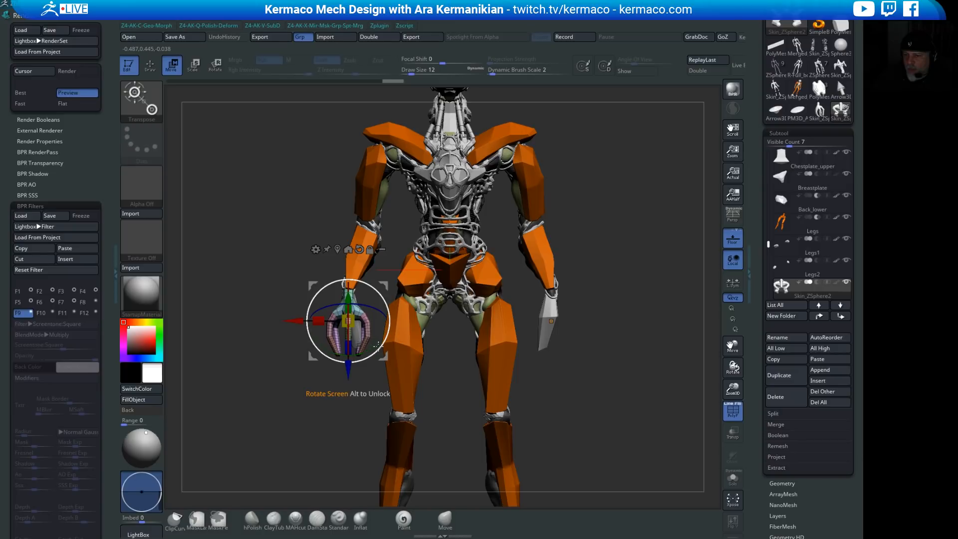
pyautogui.moveTo(381, 346); pyautogui.dragTo(378, 344)
pyautogui.hotkey('ctrl', 'z')
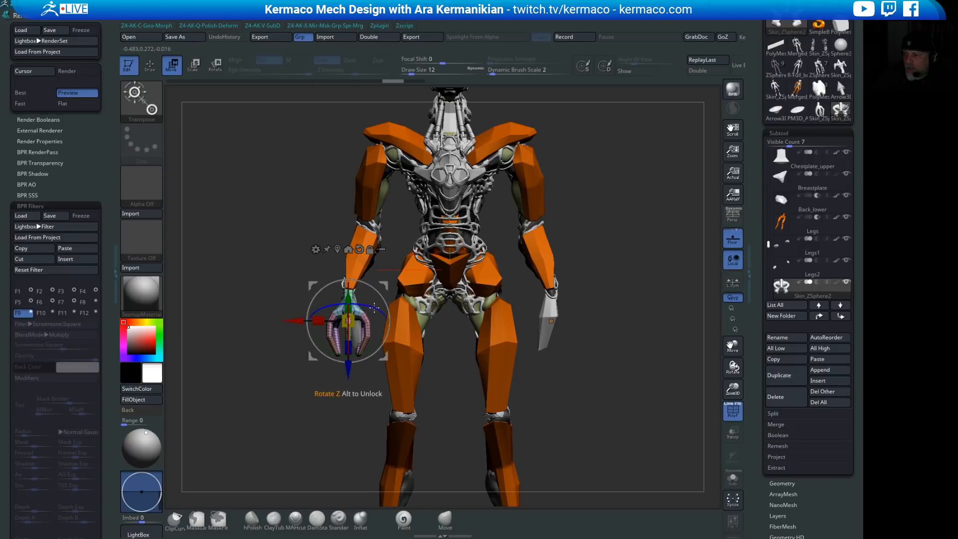
pyautogui.keyDown('alt'); pyautogui.moveTo(547, 413); pyautogui.dragTo(555, 343); pyautogui.keyUp('alt')
pyautogui.keyDown('alt'); pyautogui.moveTo(514, 319); pyautogui.dragTo(554, 347); pyautogui.keyUp('alt')
pyautogui.moveTo(412, 249); pyautogui.dragTo(423, 279)
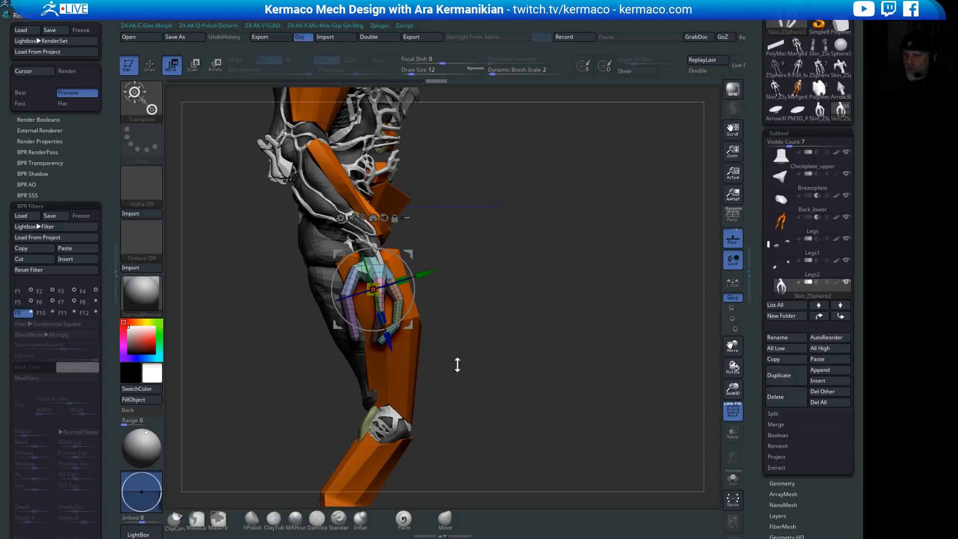
pyautogui.moveTo(561, 304); pyautogui.dragTo(518, 315)
pyautogui.keyDown('alt'); pyautogui.moveTo(317, 417); pyautogui.dragTo(306, 350); pyautogui.keyUp('alt')
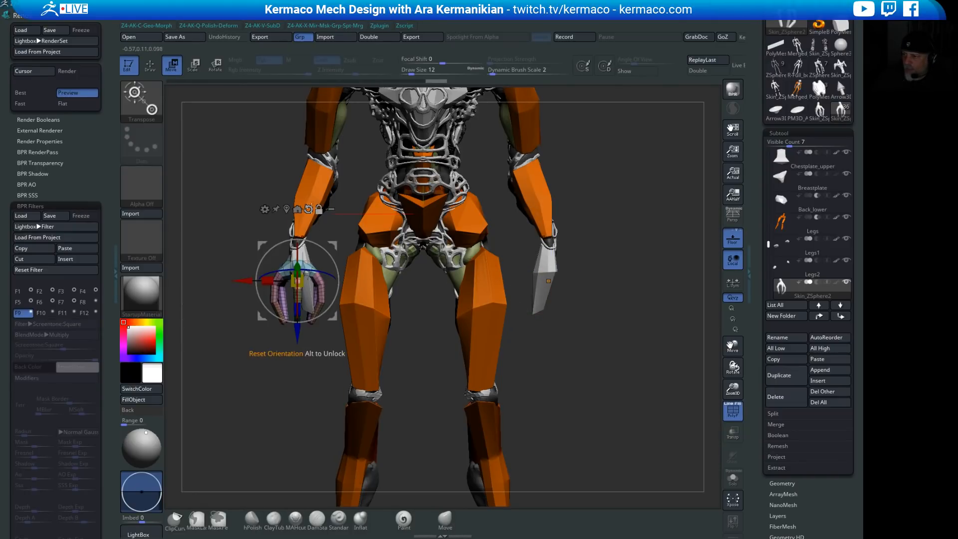
# Step: Reset the transform gizmo's orientation on the hand mesh and open the Modify Topology options of its geometry
pyautogui.click(287, 209)
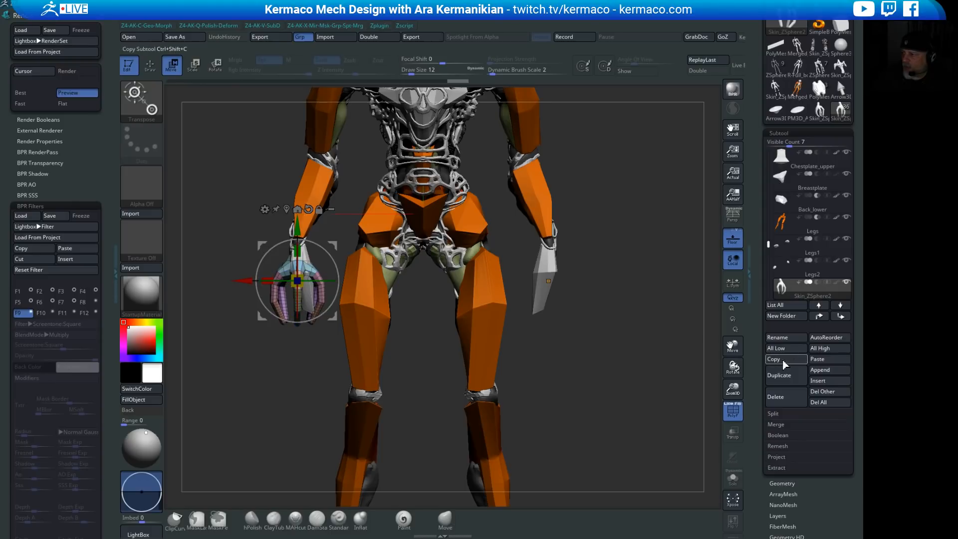
pyautogui.scroll(-1, 769, 479)
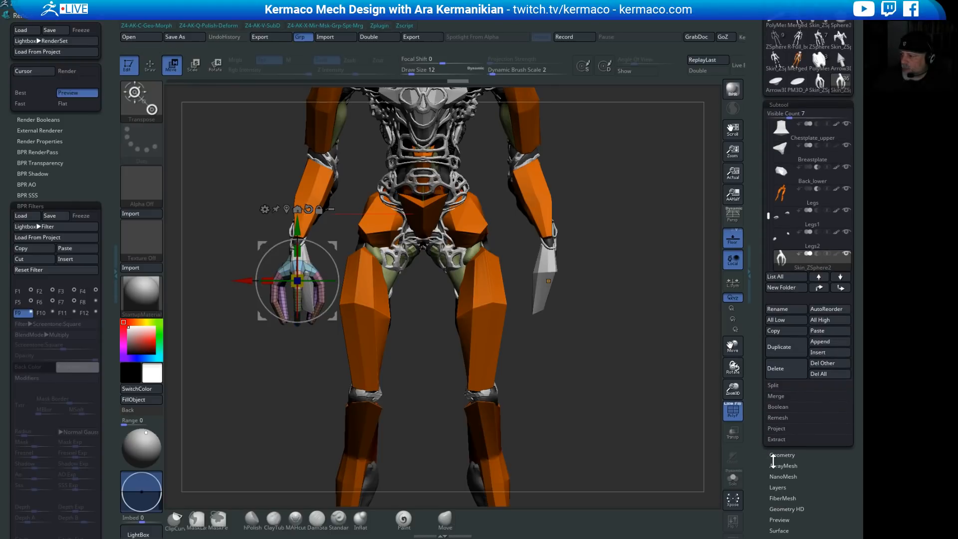
pyautogui.click(787, 455)
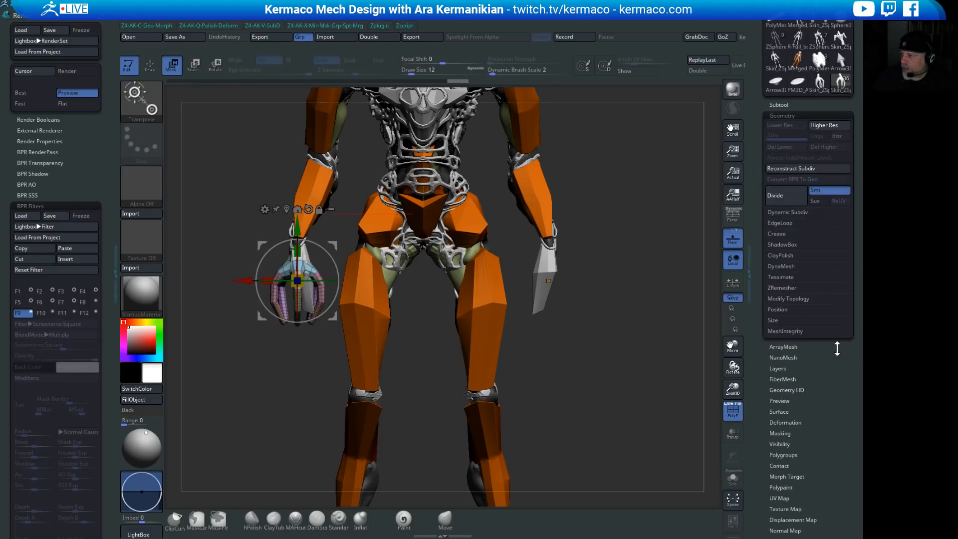
pyautogui.click(791, 299)
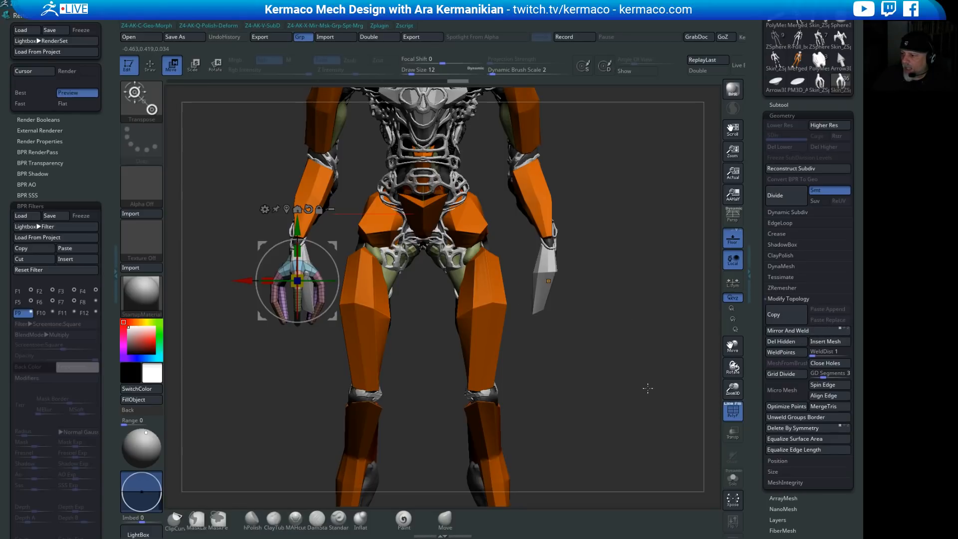
# Step: Move the hand across the body to the robot's other wrist and adjust its rotation and sideways position there
pyautogui.moveTo(648, 388); pyautogui.dragTo(593, 356)
pyautogui.moveTo(592, 303); pyautogui.dragTo(581, 286)
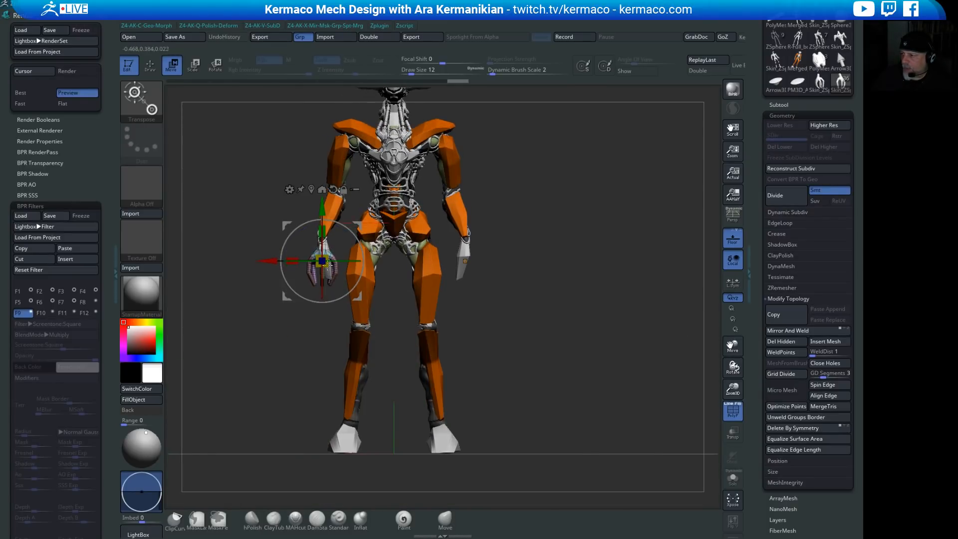
pyautogui.moveTo(261, 261); pyautogui.dragTo(410, 265)
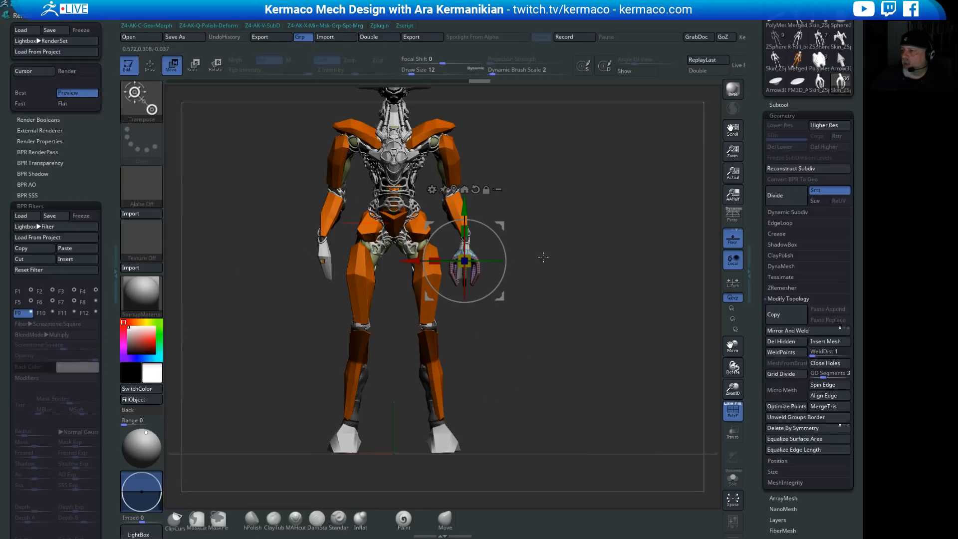
pyautogui.moveTo(631, 293)
pyautogui.keyDown('alt'); pyautogui.mouseDown()
pyautogui.moveTo(658, 302)
pyautogui.moveTo(618, 281)
pyautogui.mouseUp(); pyautogui.keyUp('alt')
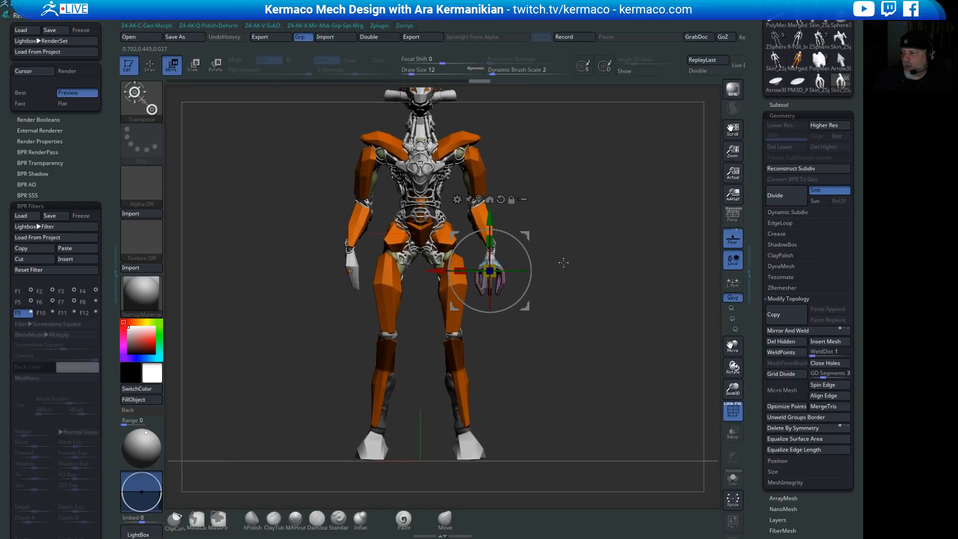
pyautogui.moveTo(530, 260); pyautogui.dragTo(525, 253)
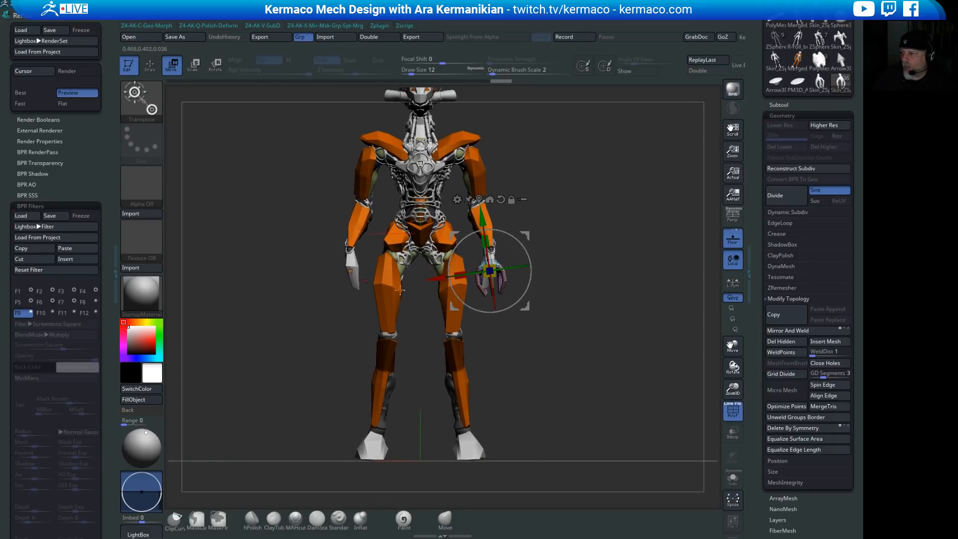
pyautogui.moveTo(433, 280); pyautogui.dragTo(435, 280)
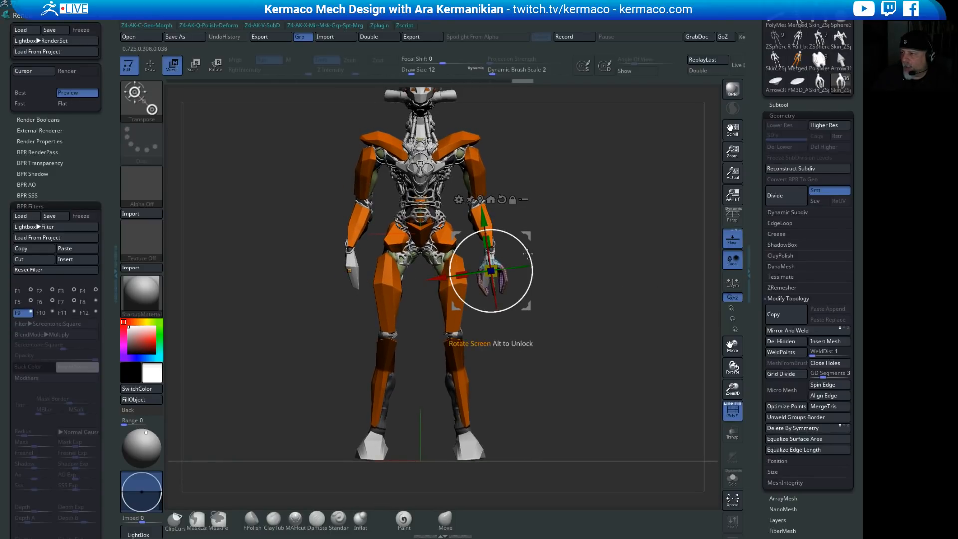
pyautogui.moveTo(531, 258); pyautogui.dragTo(532, 264)
pyautogui.moveTo(433, 270)
pyautogui.mouseDown()
pyautogui.moveTo(299, 276)
pyautogui.moveTo(435, 277)
pyautogui.mouseUp()
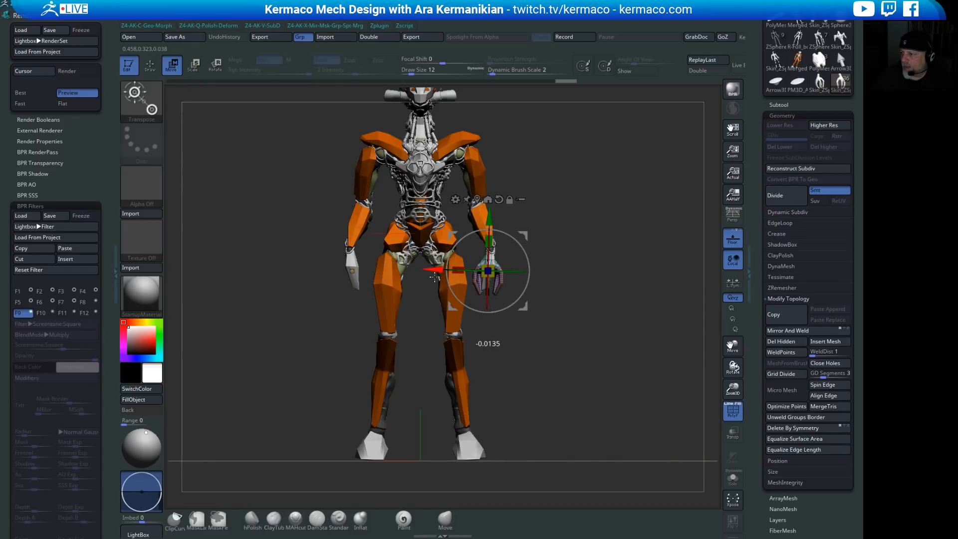
# Step: Try to mirror and weld the hand onto the opposite arm, and undo the operation
pyautogui.click(788, 330)
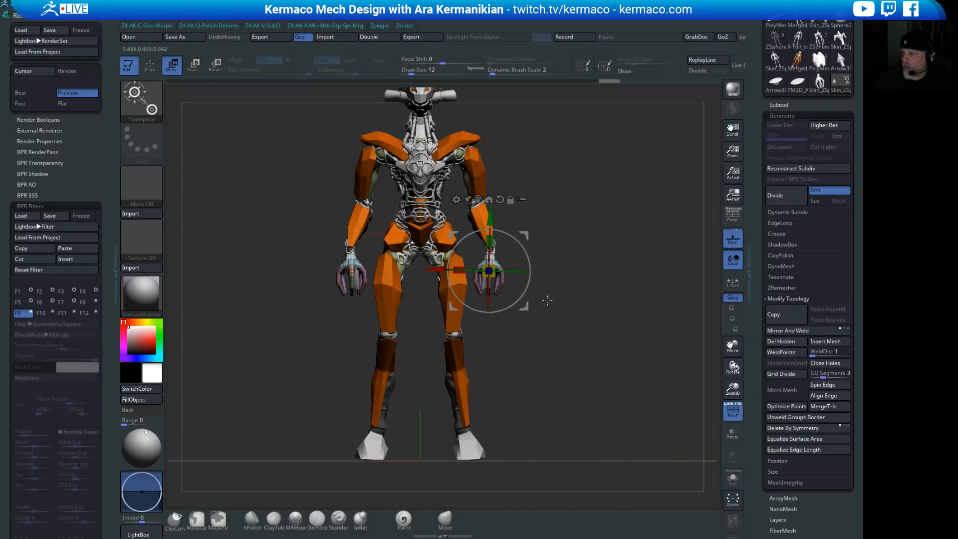
pyautogui.click(351, 271)
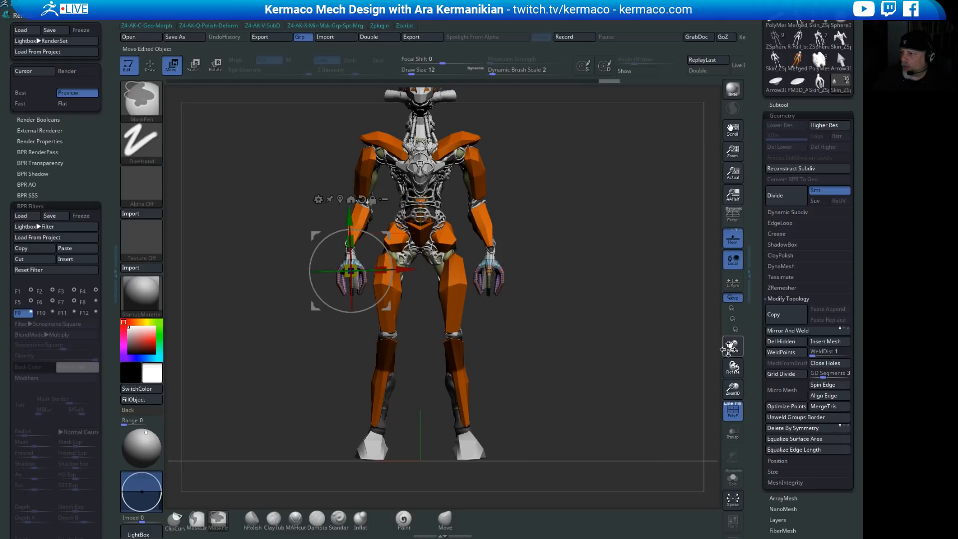
pyautogui.hotkey('ctrl', 'z')
# Step: Move the hand back to the original wrist and mirror and weld it so the robot has two hands
pyautogui.moveTo(434, 269); pyautogui.dragTo(296, 267)
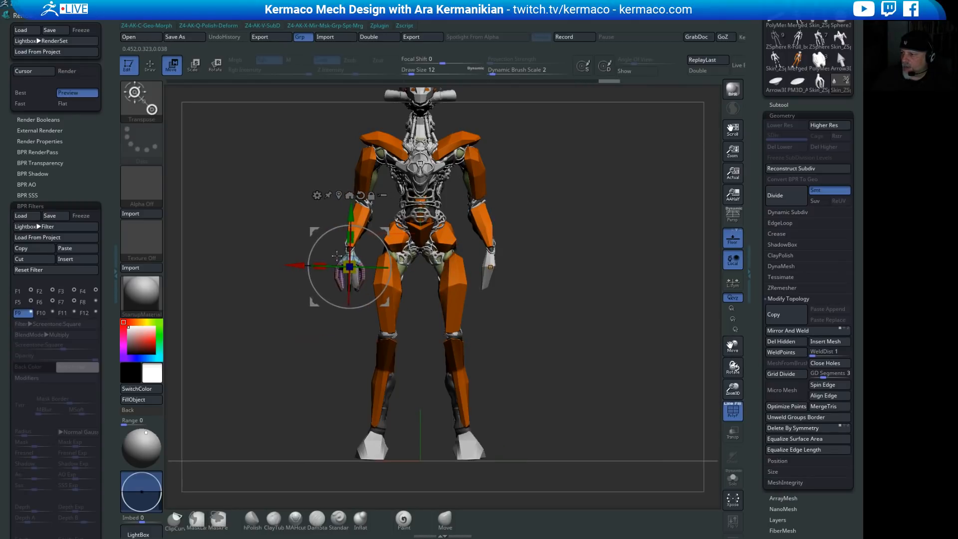
pyautogui.click(792, 331)
pyautogui.moveTo(587, 344); pyautogui.dragTo(569, 293)
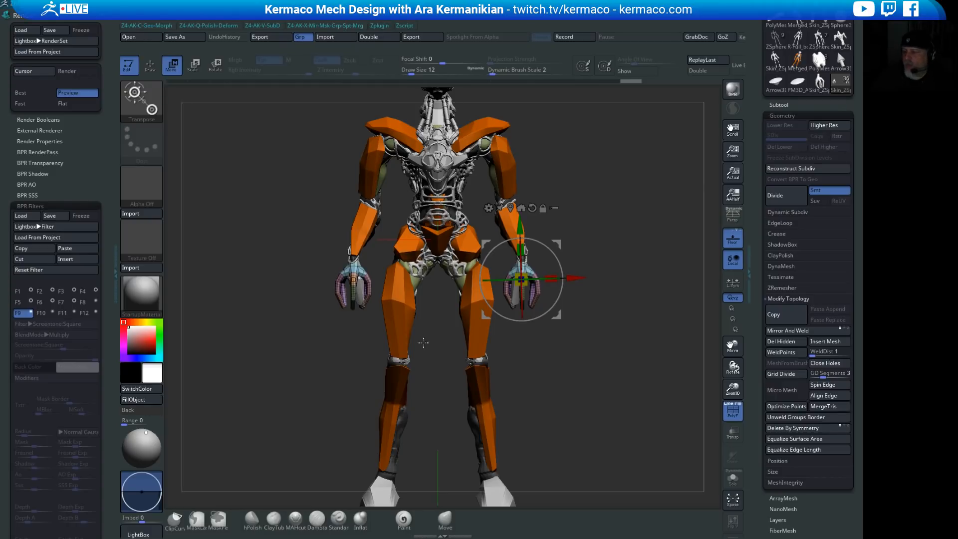
pyautogui.keyDown('alt'); pyautogui.moveTo(599, 368); pyautogui.dragTo(550, 370); pyautogui.keyUp('alt')
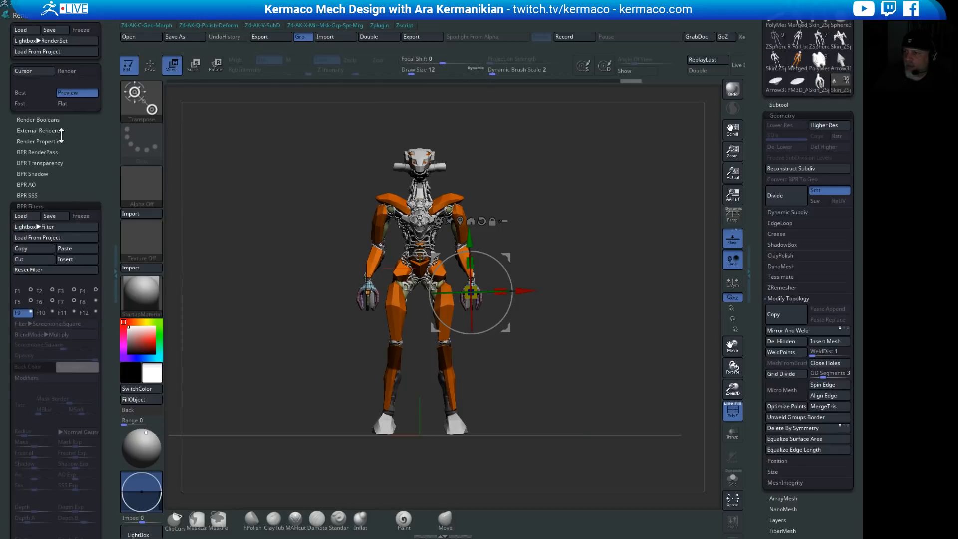
# Step: Collapse the Render palette and dock the Draw palette in the side tray to reach the camera settings
pyautogui.click(19, 16)
pyautogui.click(223, 17)
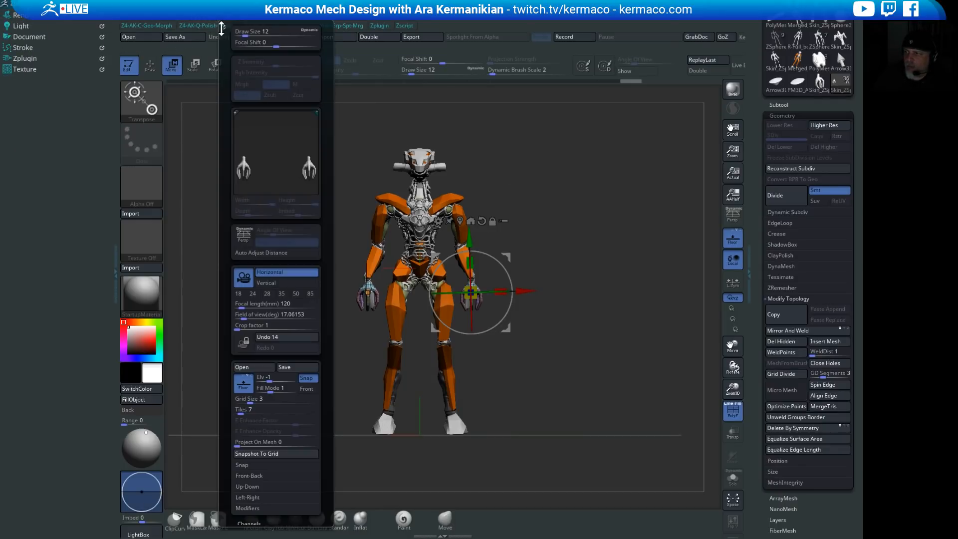
pyautogui.moveTo(222, 26)
pyautogui.mouseDown()
pyautogui.moveTo(15, 75)
pyautogui.moveTo(10, 130)
pyautogui.mouseUp()
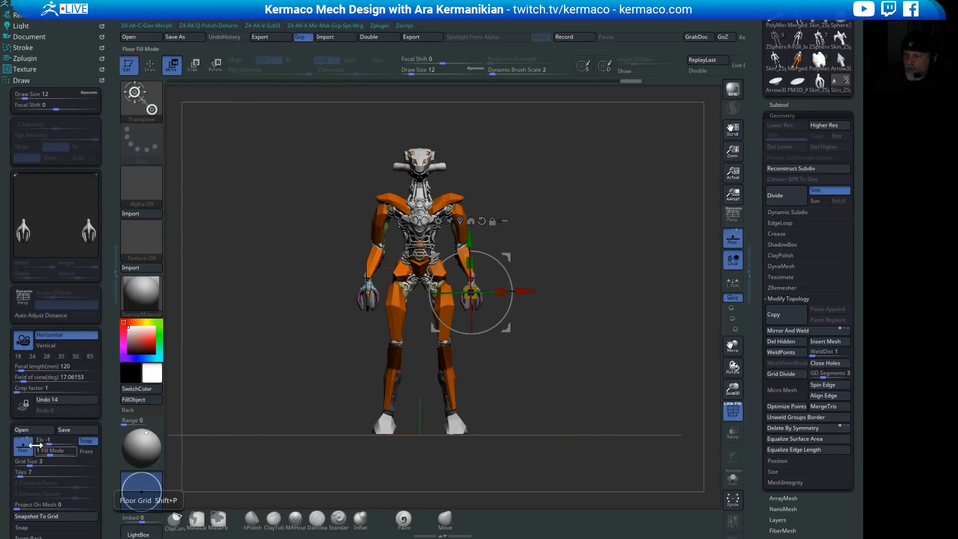
pyautogui.moveTo(108, 397)
pyautogui.mouseDown()
pyautogui.moveTo(113, 329)
pyautogui.moveTo(99, 369)
pyautogui.mouseUp()
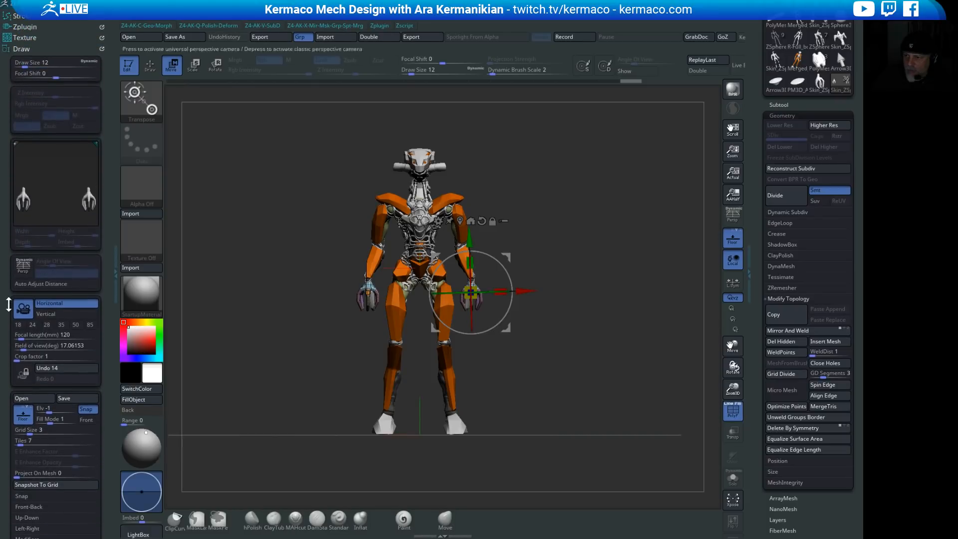
# Step: Try classic perspective in place of the universal camera, and switch back to the universal camera with perspective off
pyautogui.click(21, 271)
pyautogui.click(27, 308)
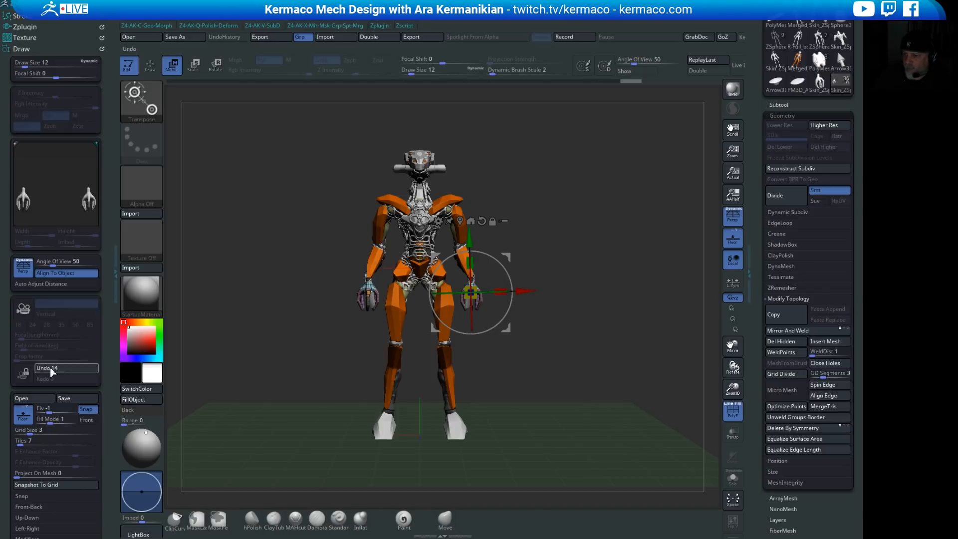
pyautogui.click(23, 266)
pyautogui.click(23, 309)
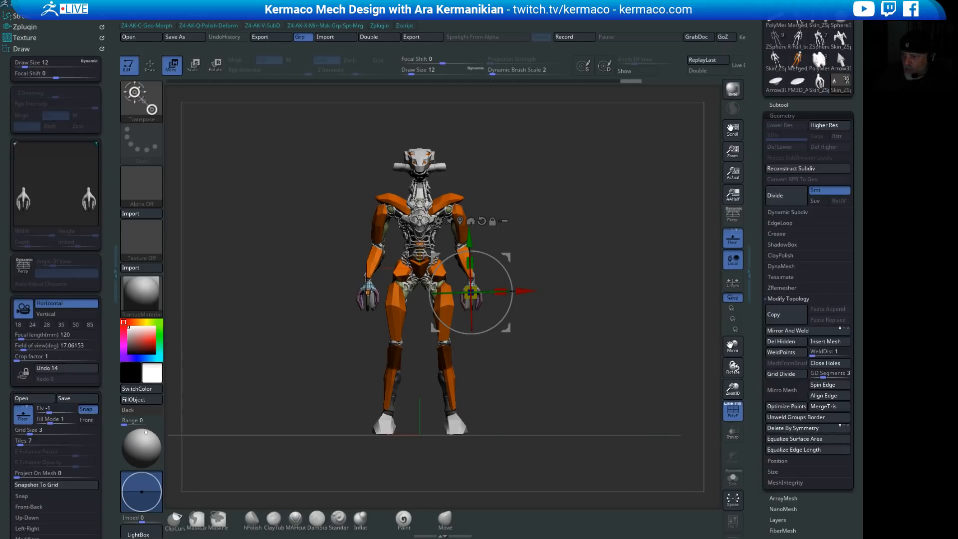
# Step: Try a 35 mm camera focal length, set it to 18 mm, and enable perspective on the robot
pyautogui.click(61, 324)
pyautogui.moveTo(617, 272); pyautogui.dragTo(639, 276)
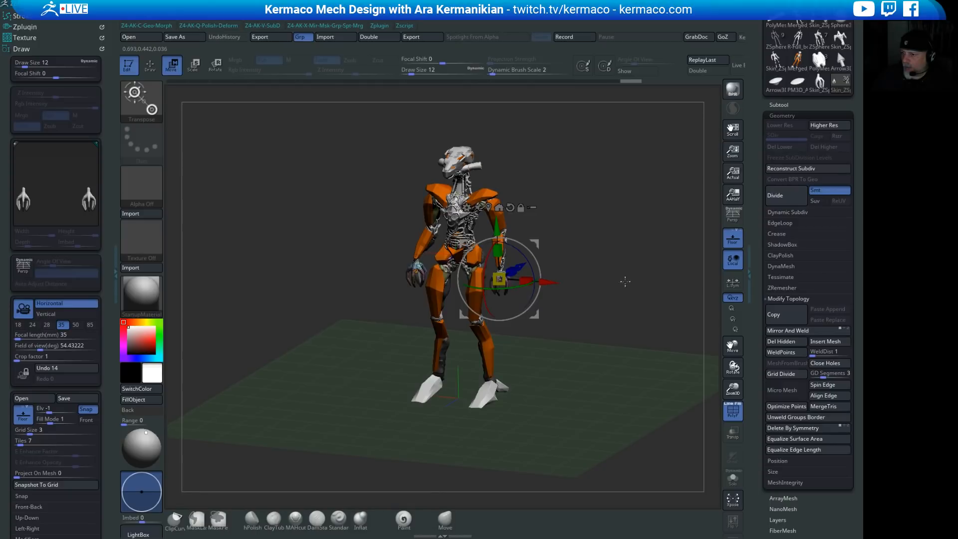
pyautogui.click(19, 325)
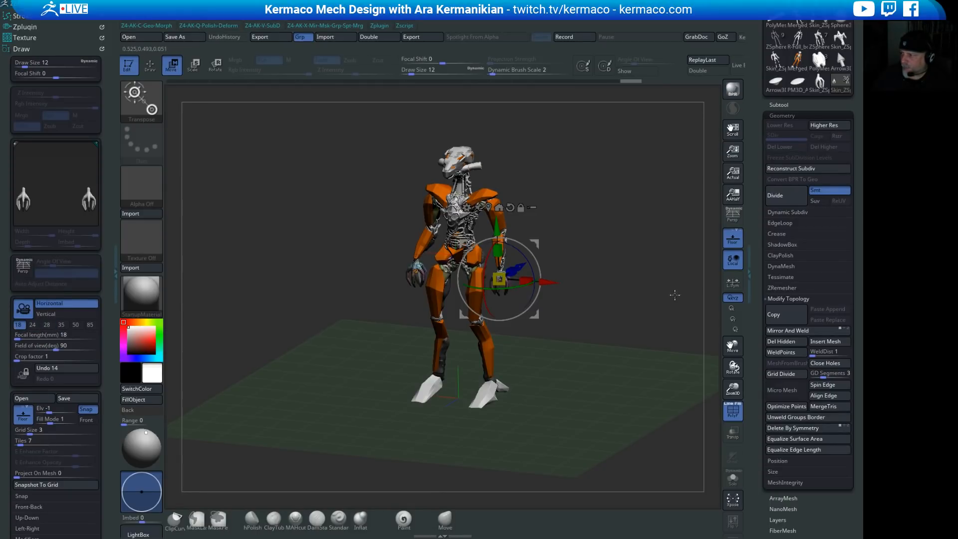
pyautogui.click(734, 220)
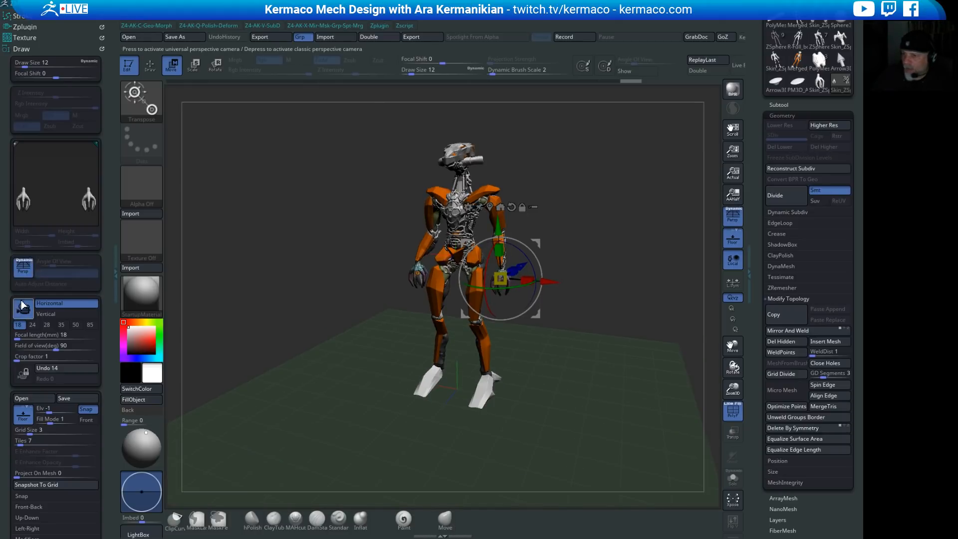
# Step: Compare the robot's perspective at the focal length presets from 18 to 85 mm and set the camera to 24 mm
pyautogui.click(32, 326)
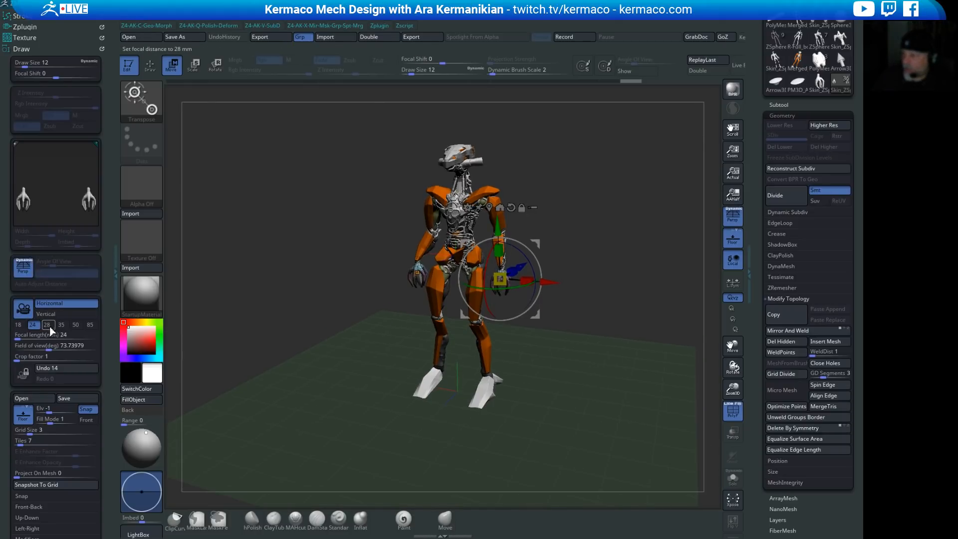
pyautogui.click(49, 327)
pyautogui.click(76, 327)
pyautogui.click(91, 326)
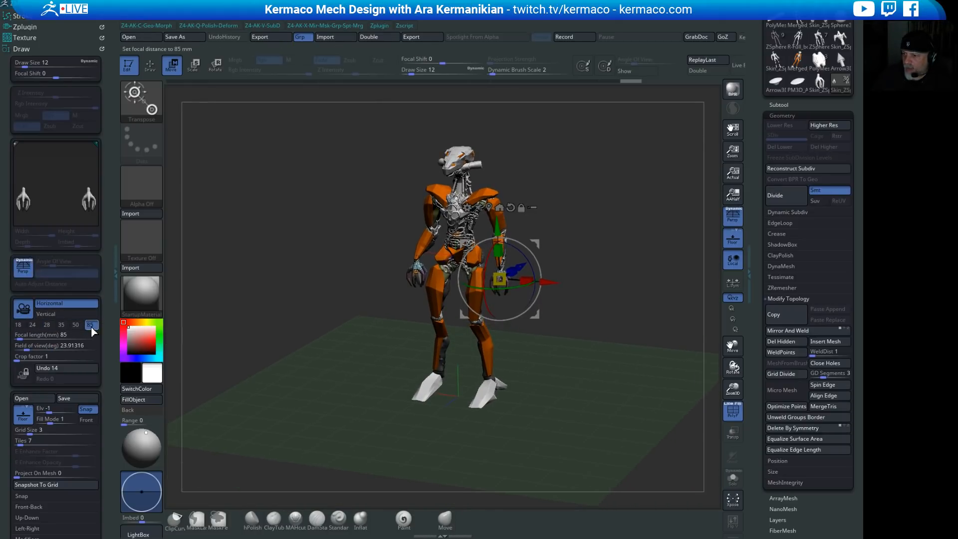
pyautogui.click(47, 325)
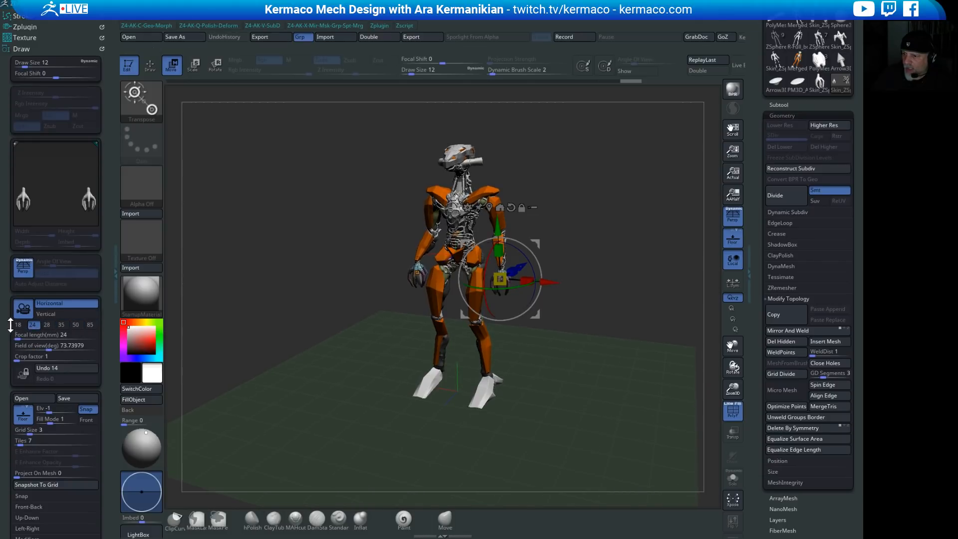
pyautogui.click(32, 325)
pyautogui.click(61, 327)
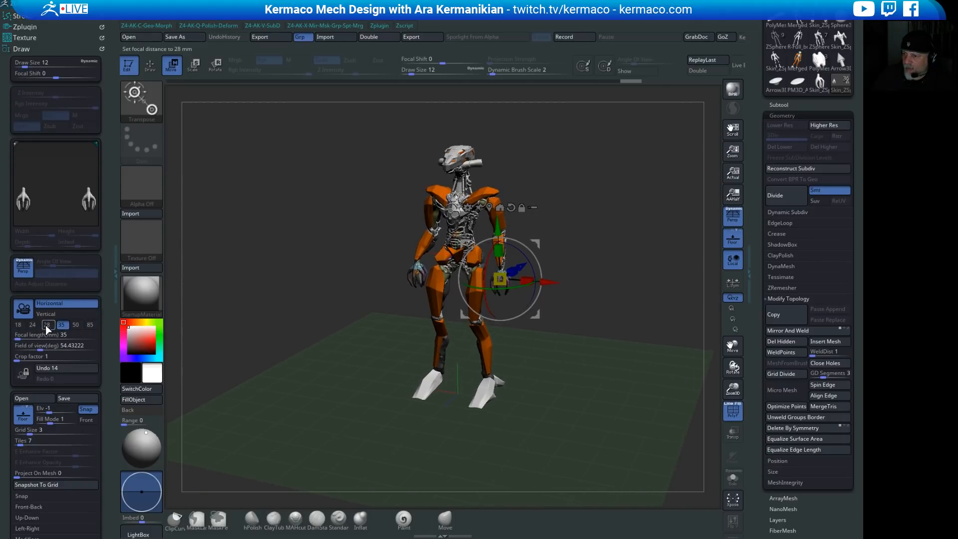
pyautogui.click(47, 326)
pyautogui.click(32, 325)
pyautogui.click(18, 325)
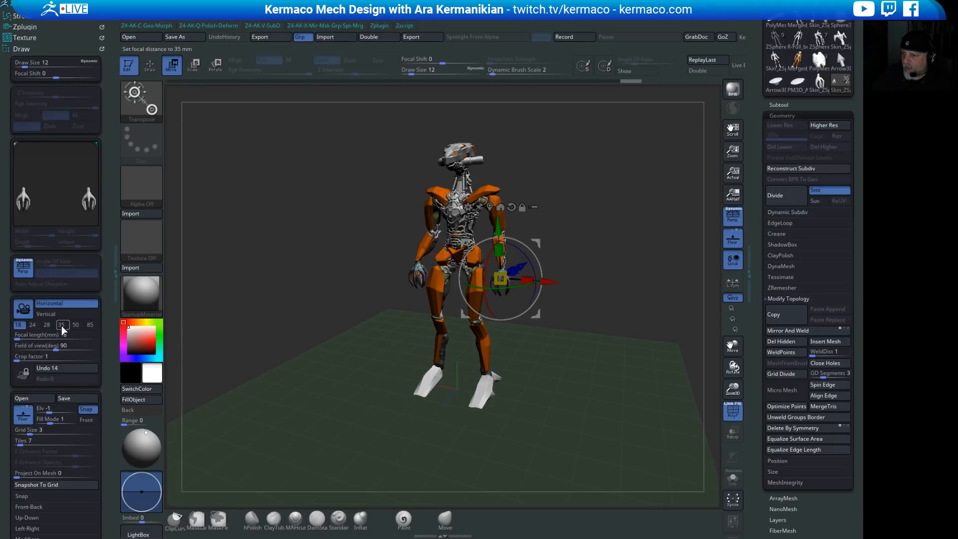
pyautogui.click(76, 326)
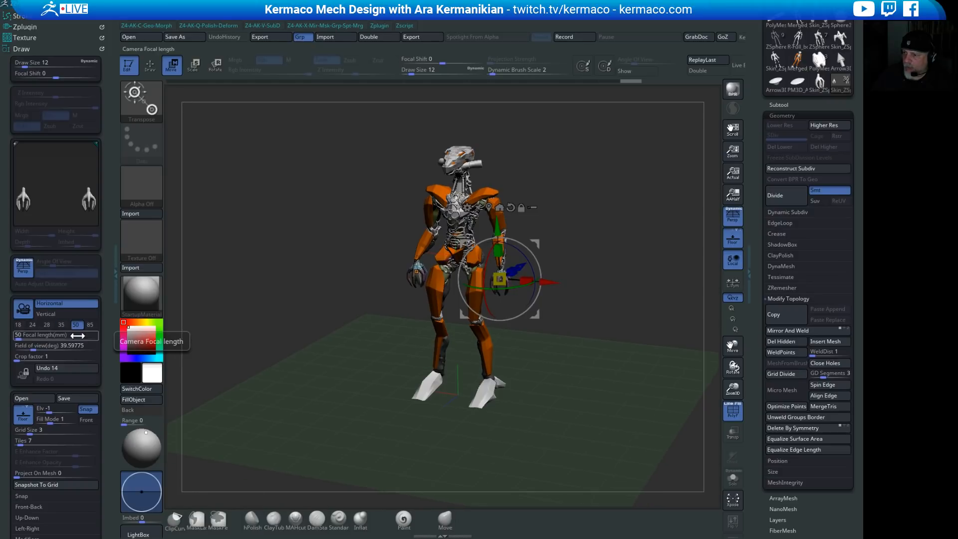
pyautogui.click(35, 326)
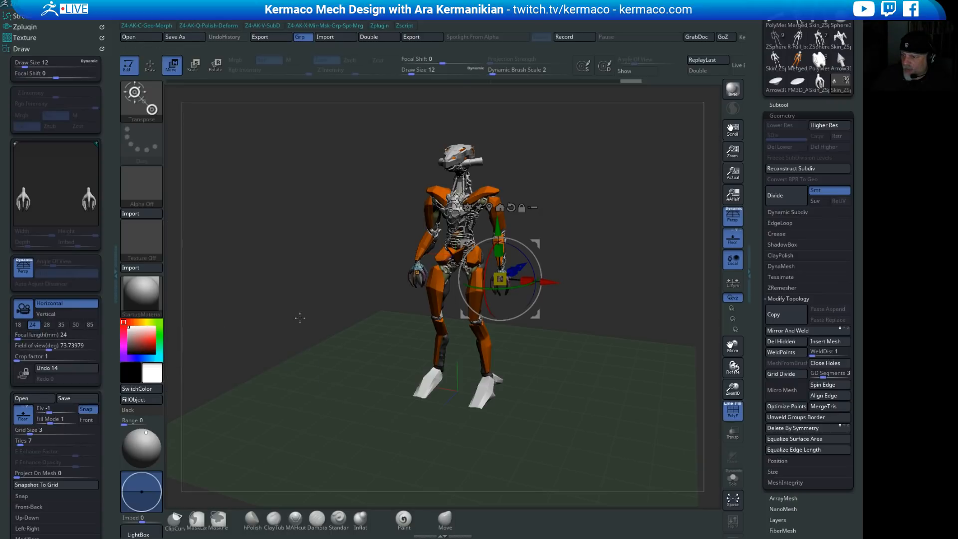
pyautogui.moveTo(590, 327)
pyautogui.keyDown('alt'); pyautogui.mouseDown()
pyautogui.moveTo(586, 316)
pyautogui.moveTo(605, 321)
pyautogui.mouseUp(); pyautogui.keyUp('alt')
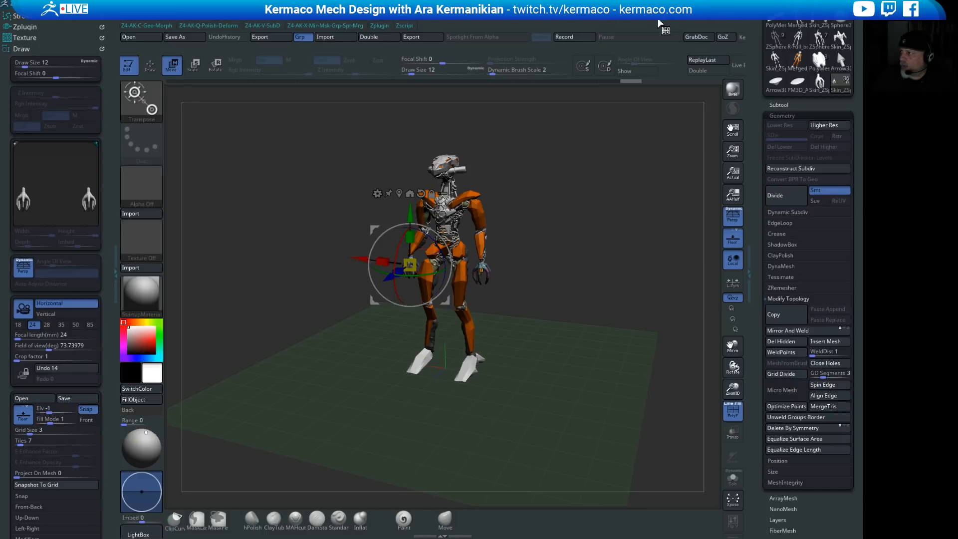
# Step: Display the FBX ExportImport options of the Zplugin palette in the side tray
pyautogui.click(379, 25)
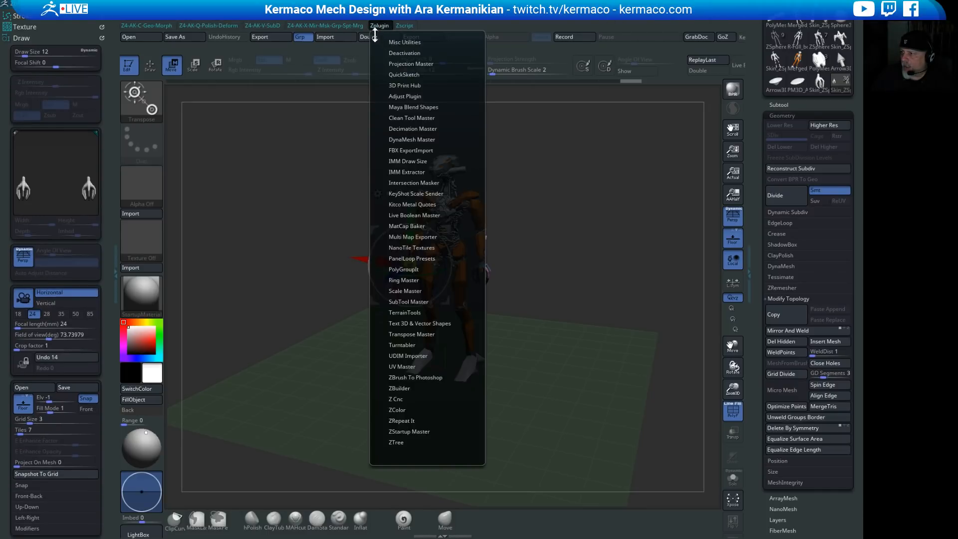
pyautogui.click(397, 151)
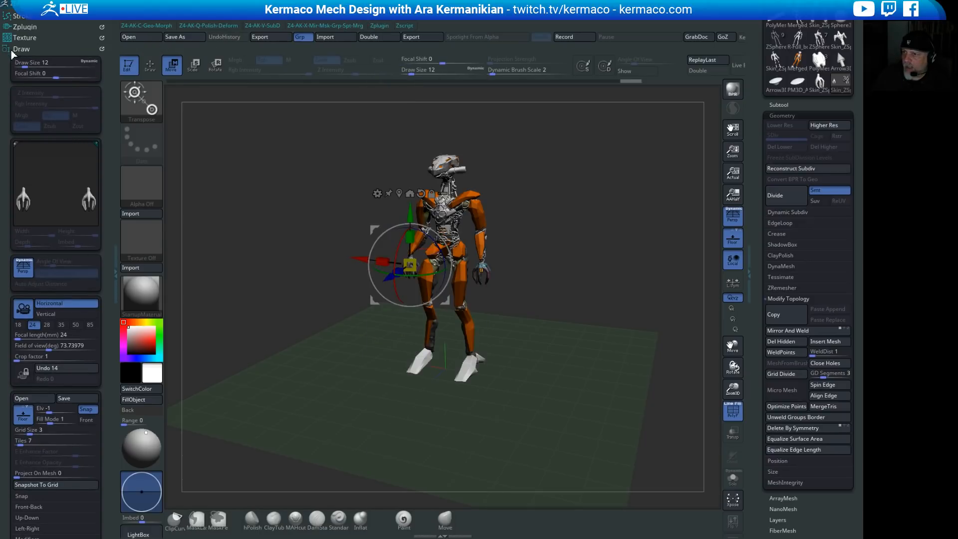
pyautogui.click(35, 25)
pyautogui.click(35, 26)
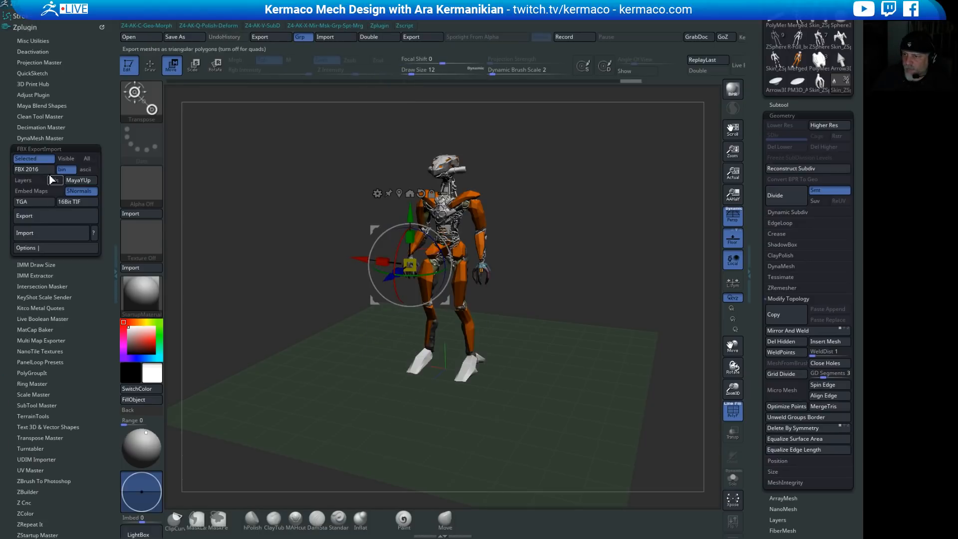
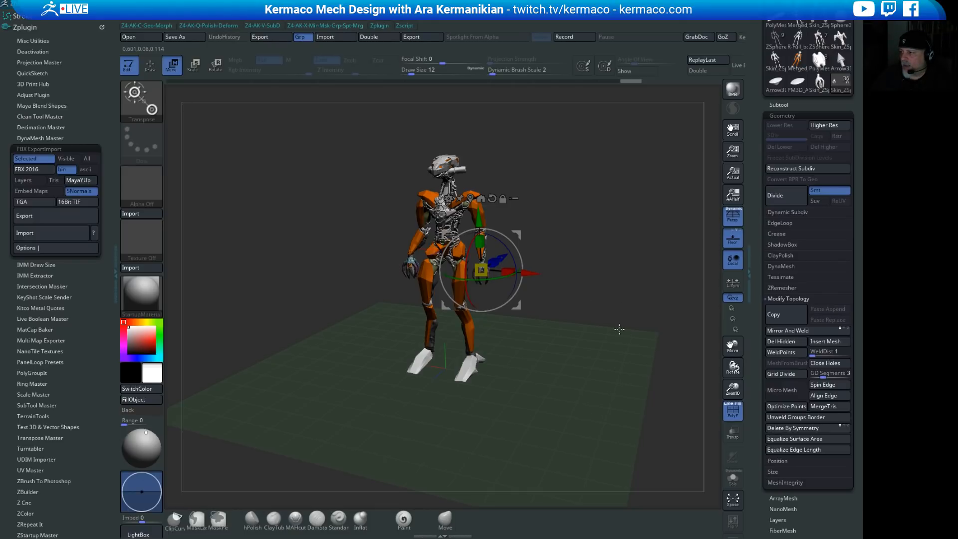
# Step: Collapse the FBX ExportImport options and display the Draw palette's camera and perspective settings in the side tray
pyautogui.keyDown('alt'); pyautogui.moveTo(619, 329); pyautogui.dragTo(654, 333); pyautogui.keyUp('alt')
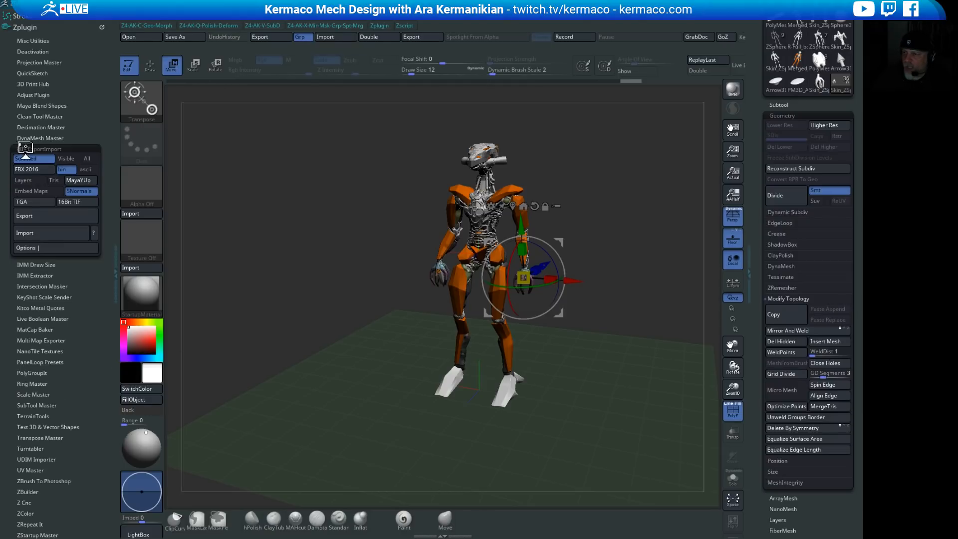
pyautogui.click(31, 148)
pyautogui.click(42, 31)
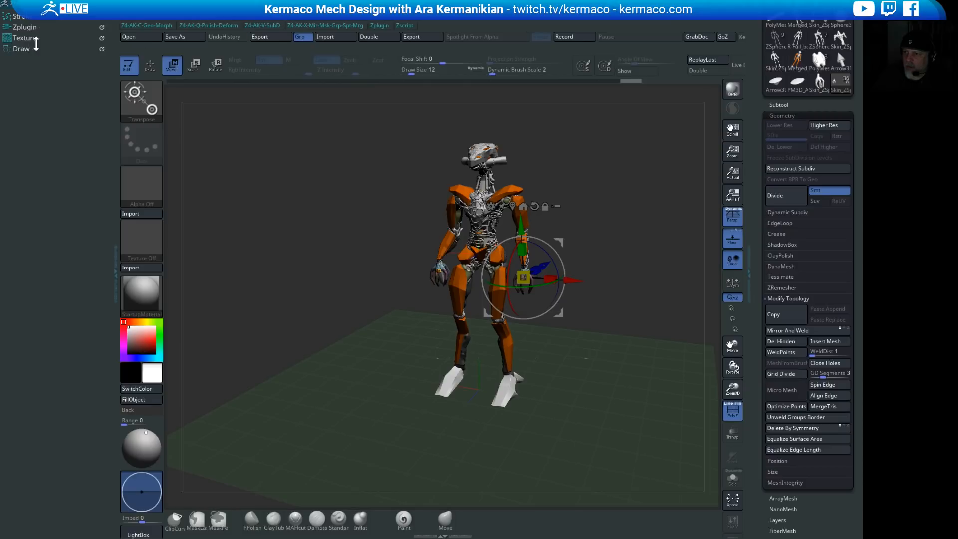
pyautogui.moveTo(36, 46)
pyautogui.mouseDown()
pyautogui.moveTo(25, 85)
pyautogui.moveTo(56, 136)
pyautogui.moveTo(50, 118)
pyautogui.mouseUp()
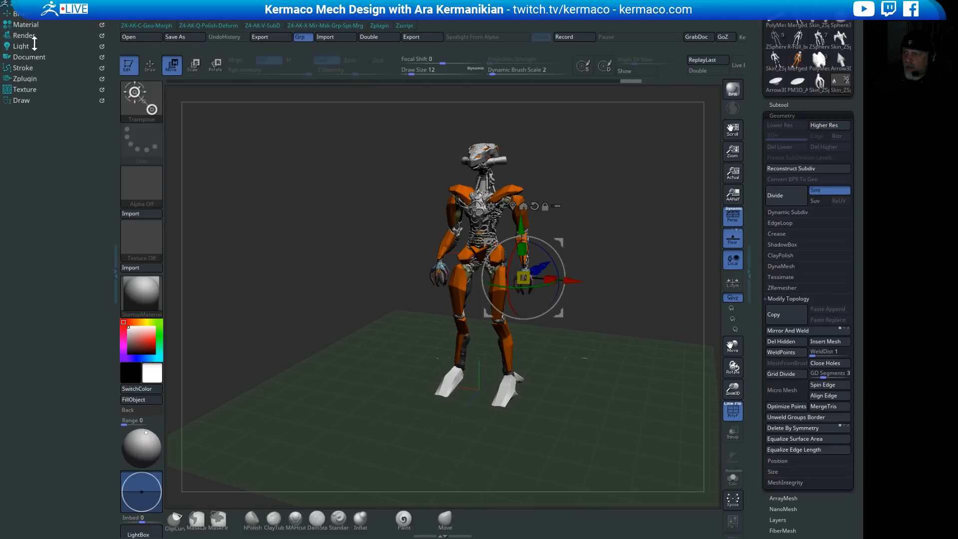
pyautogui.click(204, 21)
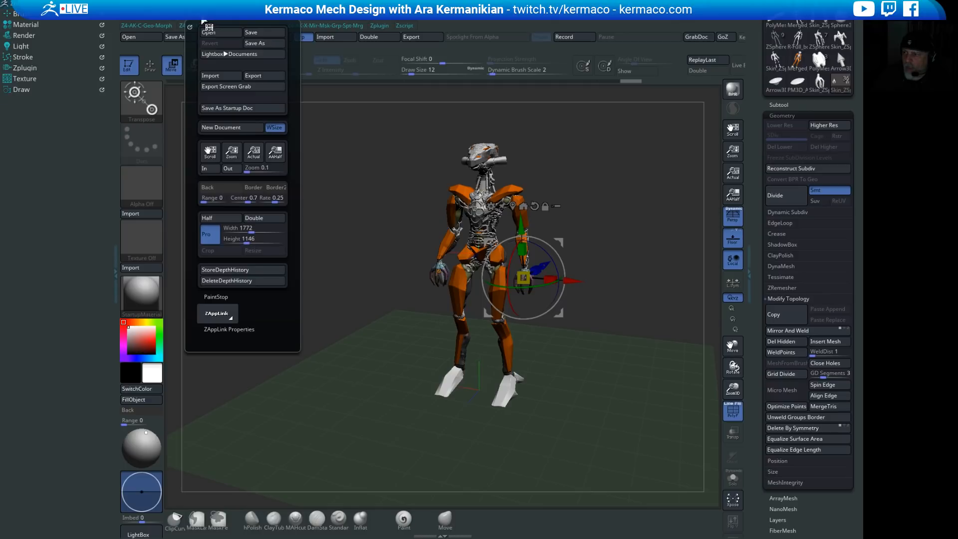
pyautogui.click(227, 25)
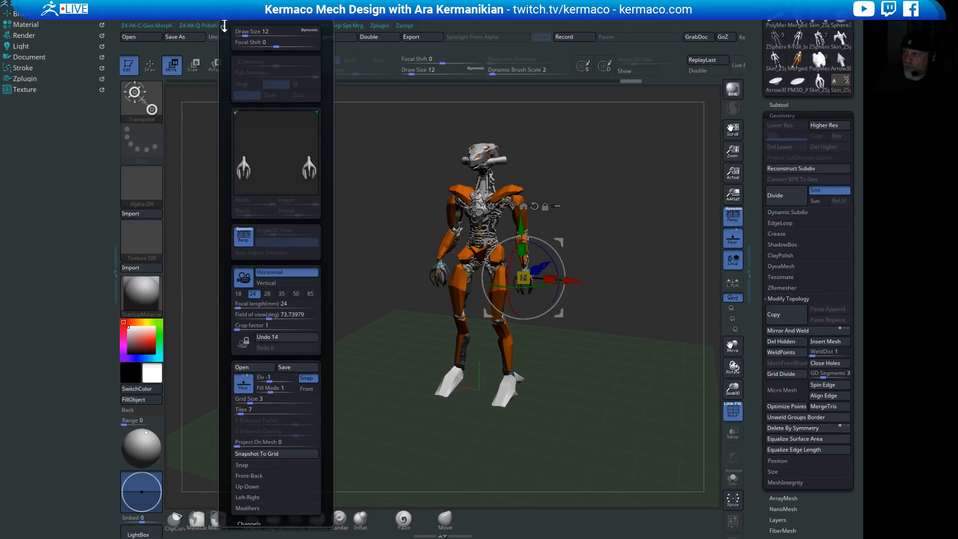
pyautogui.moveTo(224, 24); pyautogui.dragTo(25, 111)
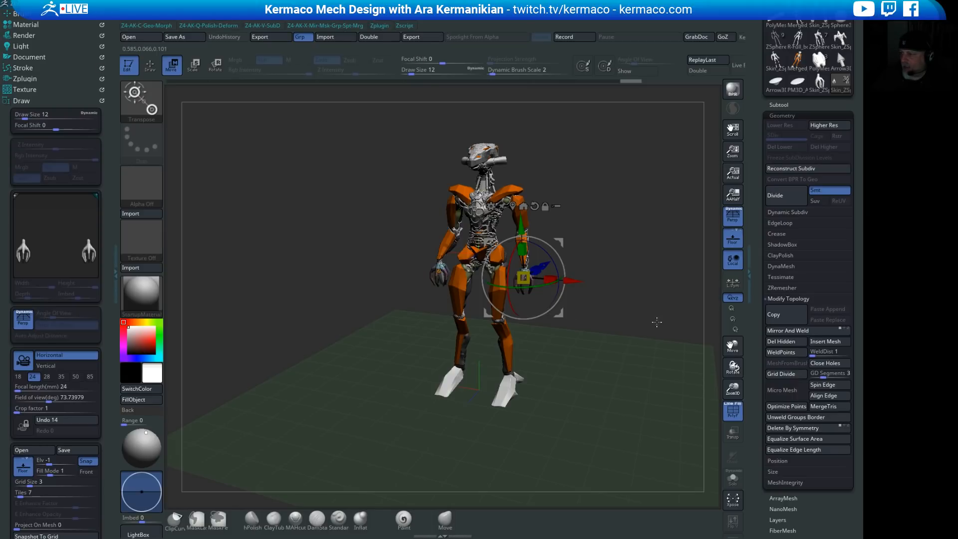
# Step: Select the robot's old Hands subtool and move it into the Parts folder of the Subtool list
pyautogui.moveTo(641, 345)
pyautogui.keyDown('shift'); pyautogui.mouseDown()
pyautogui.moveTo(651, 342)
pyautogui.moveTo(607, 337)
pyautogui.moveTo(632, 351)
pyautogui.moveTo(634, 331)
pyautogui.mouseUp(); pyautogui.keyUp('shift')
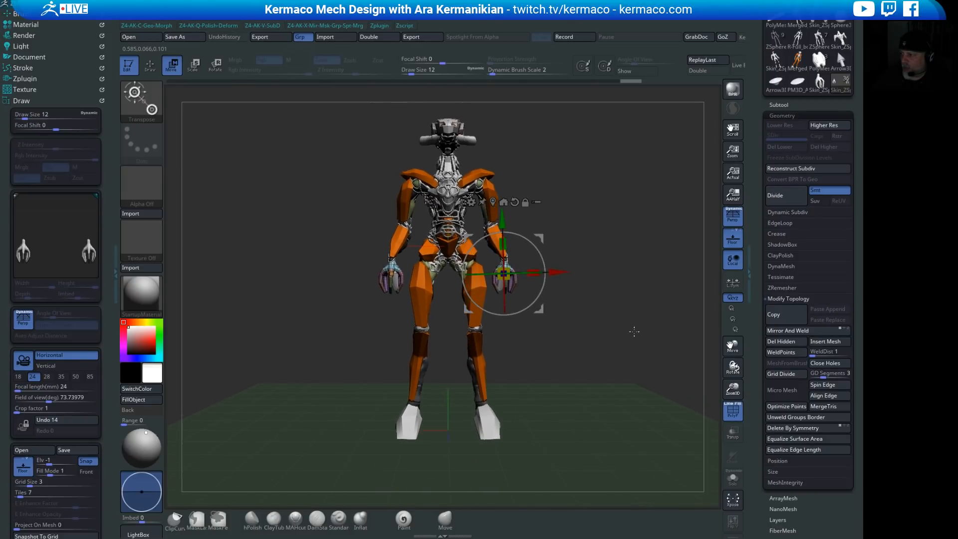
pyautogui.click(780, 104)
pyautogui.moveTo(788, 253)
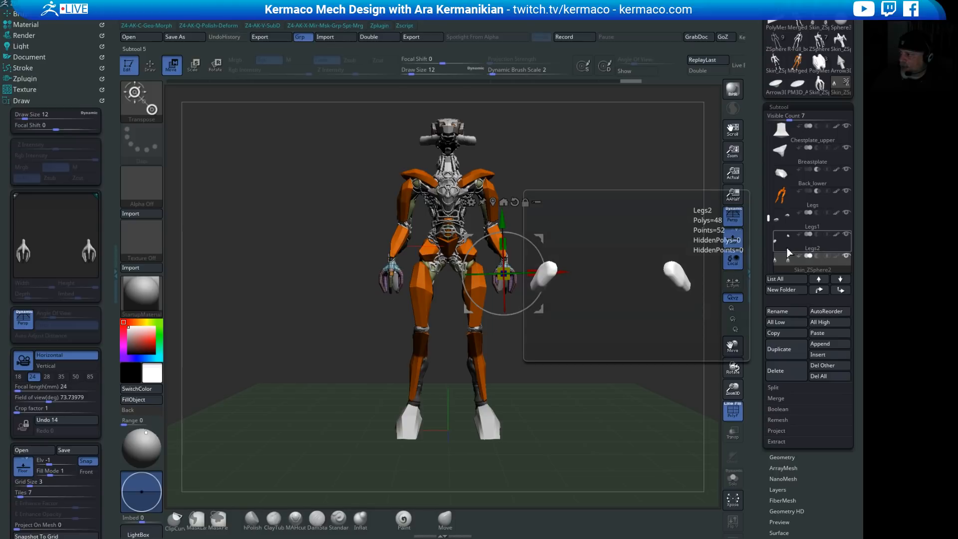
pyautogui.keyDown('alt'); pyautogui.moveTo(622, 325); pyautogui.dragTo(633, 372); pyautogui.keyUp('alt')
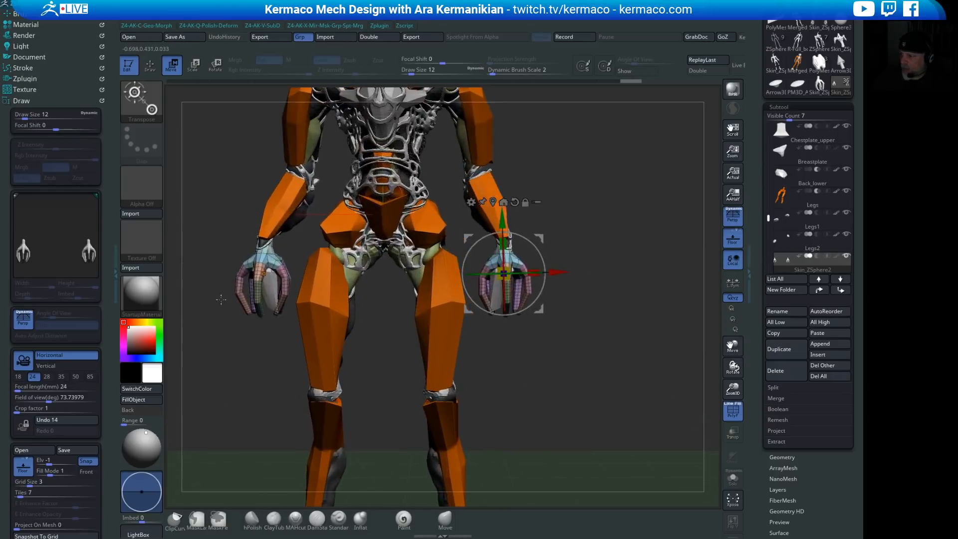
pyautogui.click(261, 291)
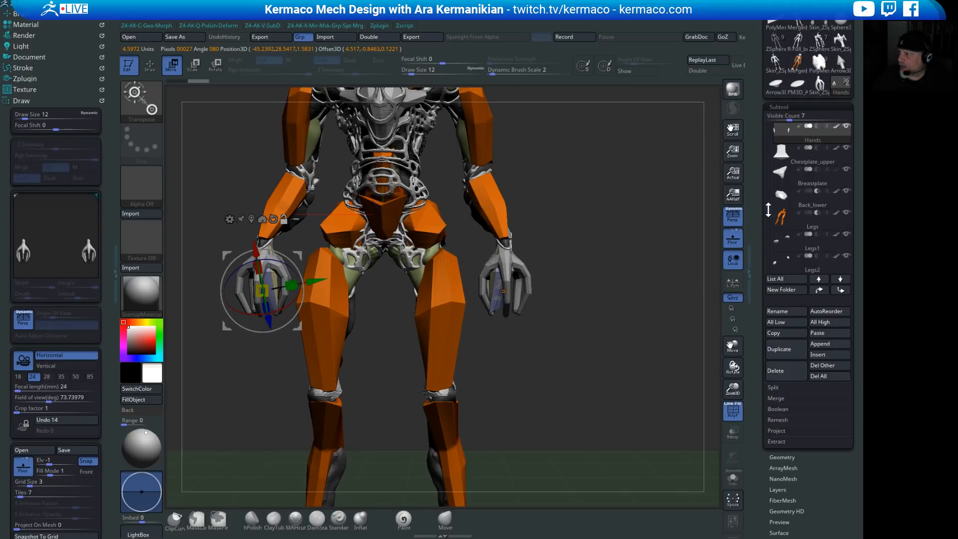
pyautogui.moveTo(769, 209); pyautogui.dragTo(765, 191)
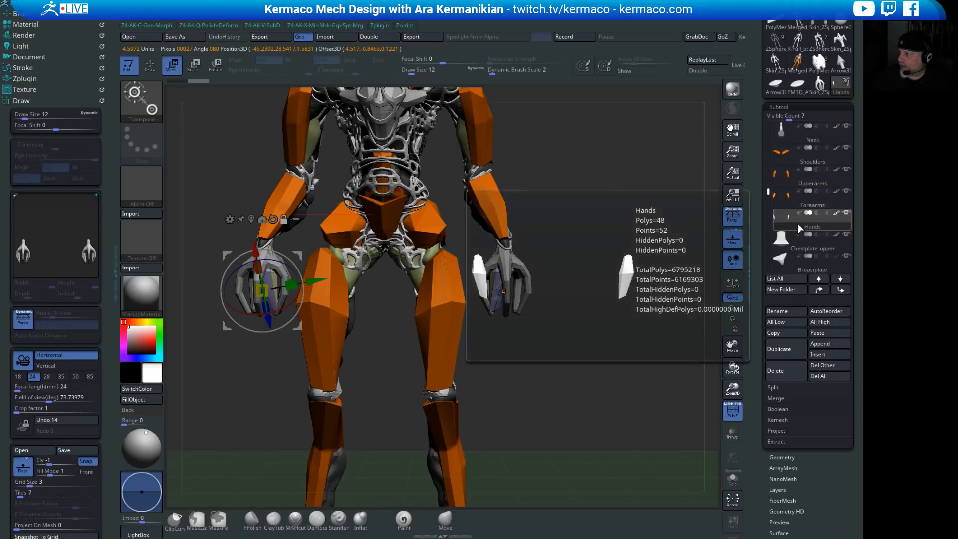
pyautogui.moveTo(805, 225)
pyautogui.mouseDown()
pyautogui.moveTo(818, 121)
pyautogui.moveTo(770, 281)
pyautogui.moveTo(808, 258)
pyautogui.moveTo(806, 293)
pyautogui.moveTo(837, 127)
pyautogui.moveTo(845, 156)
pyautogui.moveTo(802, 235)
pyautogui.mouseUp()
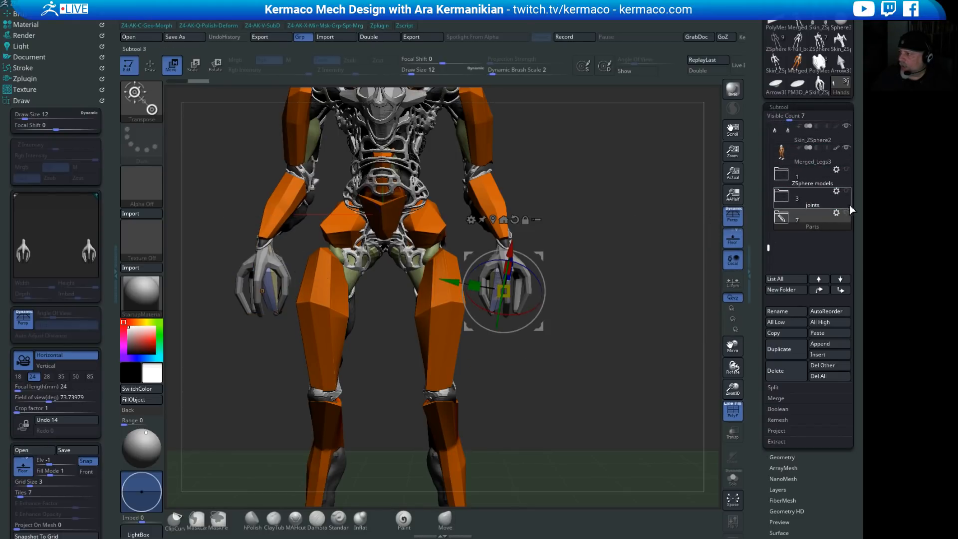
# Step: Move the Merged_Legs3 subtool into the Parts folder and reselect the new Skin_ZSphere2 hands
pyautogui.click(803, 162)
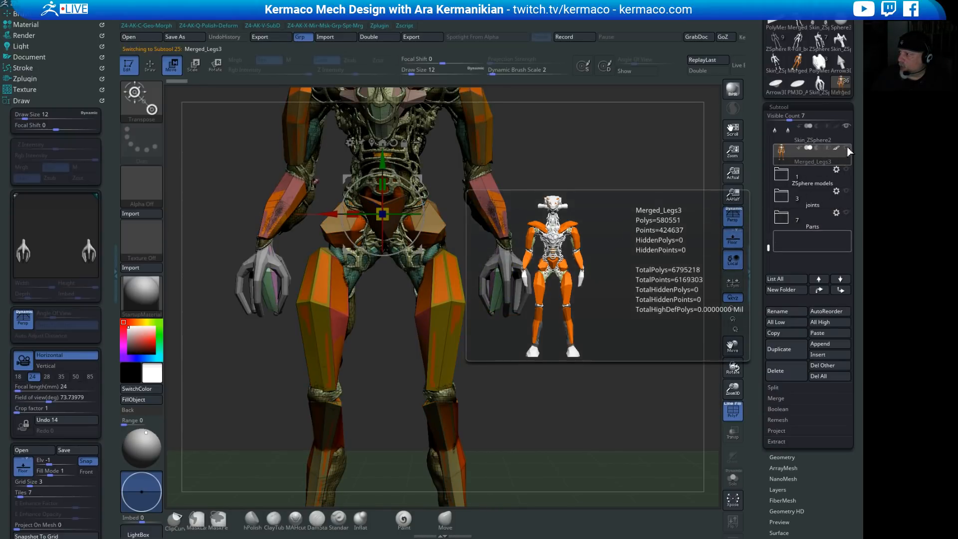
pyautogui.click(821, 140)
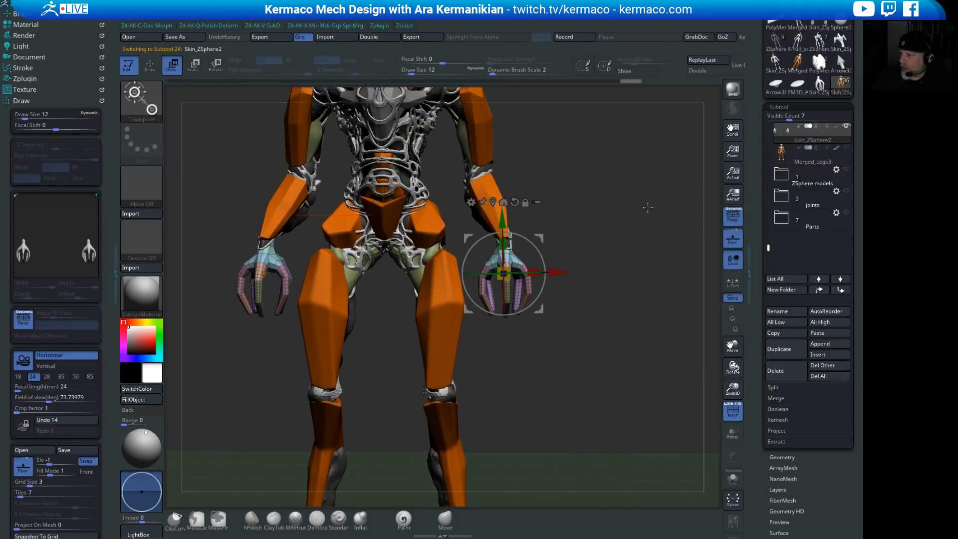
pyautogui.keyDown('alt'); pyautogui.moveTo(659, 217); pyautogui.dragTo(607, 218); pyautogui.keyUp('alt')
pyautogui.click(808, 161)
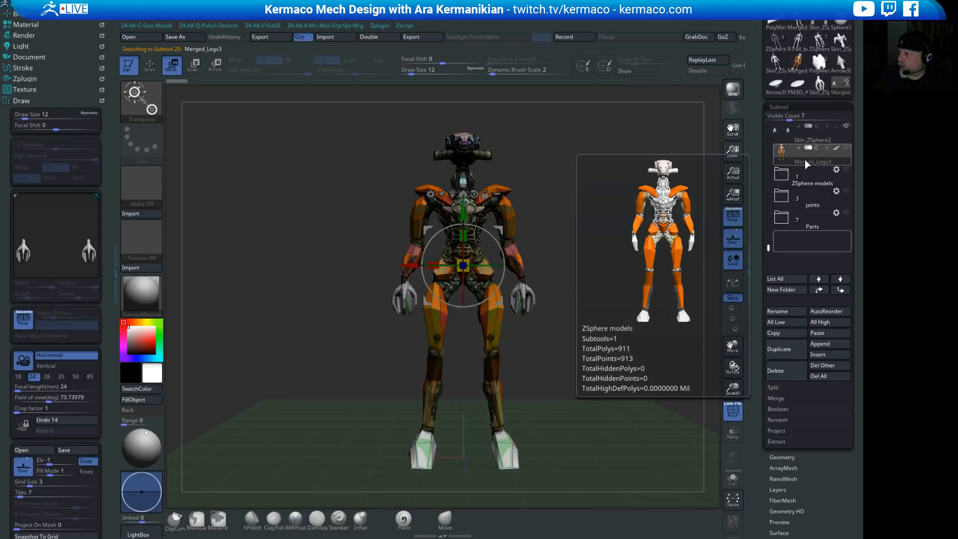
pyautogui.moveTo(813, 161); pyautogui.dragTo(792, 223)
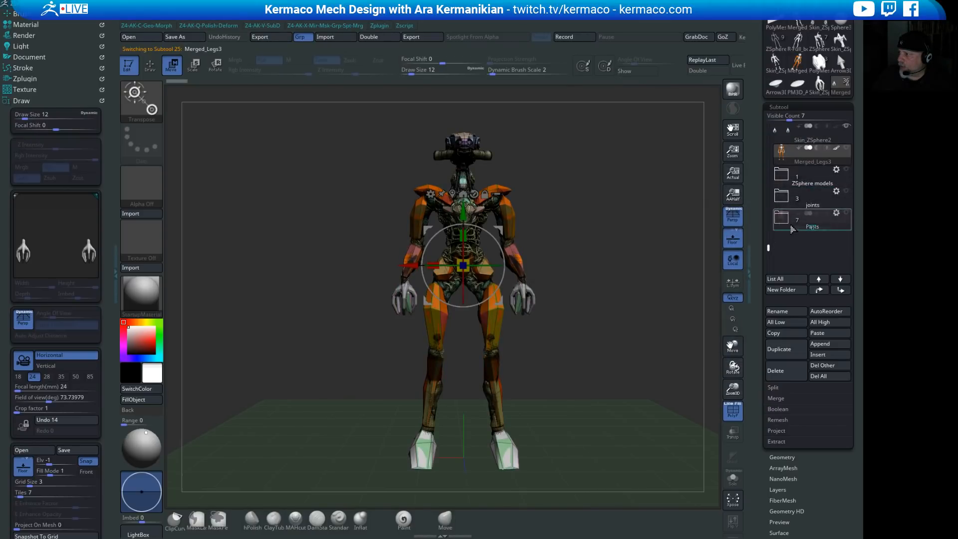
pyautogui.click(812, 139)
pyautogui.moveTo(649, 219); pyautogui.dragTo(532, 257)
pyautogui.moveTo(531, 255); pyautogui.dragTo(532, 259)
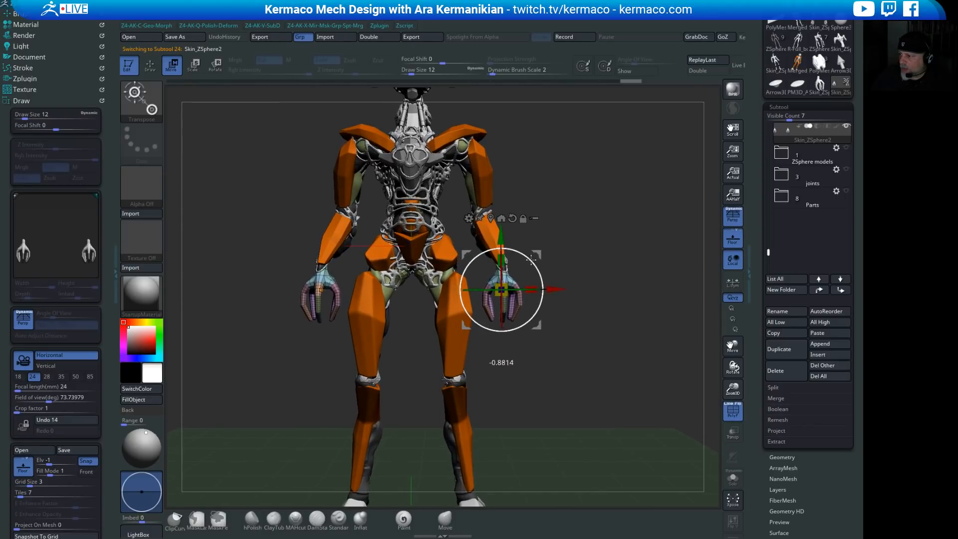
# Step: Step the new hands back through the undo history to the single hand before it was mirrored
pyautogui.moveTo(617, 271); pyautogui.dragTo(487, 277)
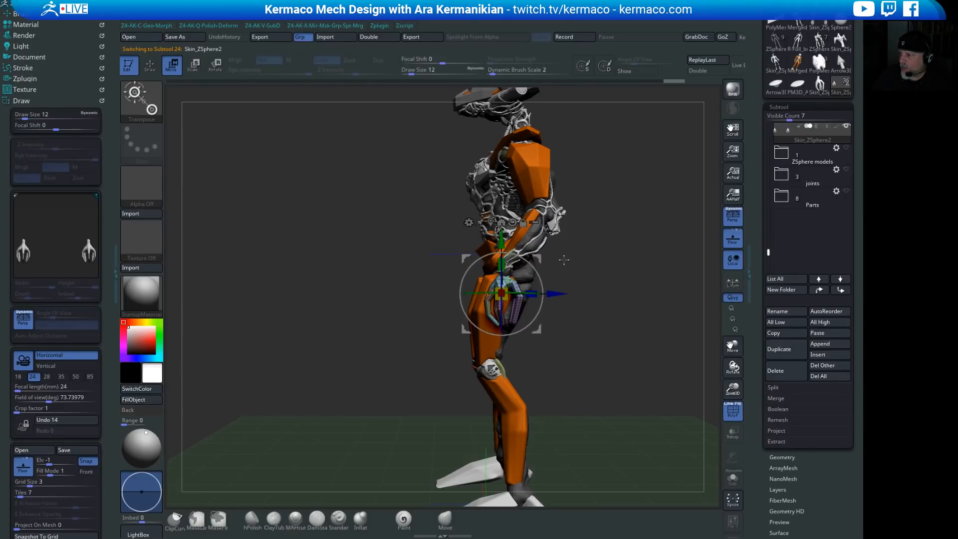
pyautogui.moveTo(574, 264)
pyautogui.keyDown('shift'); pyautogui.mouseDown()
pyautogui.moveTo(676, 263)
pyautogui.moveTo(549, 293)
pyautogui.moveTo(648, 259)
pyautogui.moveTo(582, 268)
pyautogui.moveTo(609, 269)
pyautogui.moveTo(526, 254)
pyautogui.mouseUp(); pyautogui.keyUp('shift')
pyautogui.click(549, 293)
pyautogui.press('q')
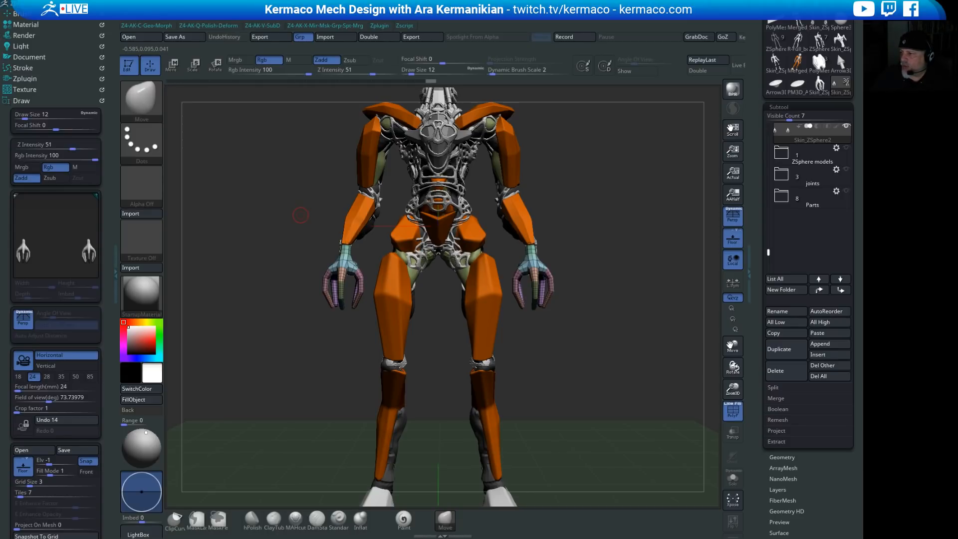
pyautogui.moveTo(606, 296); pyautogui.dragTo(555, 334)
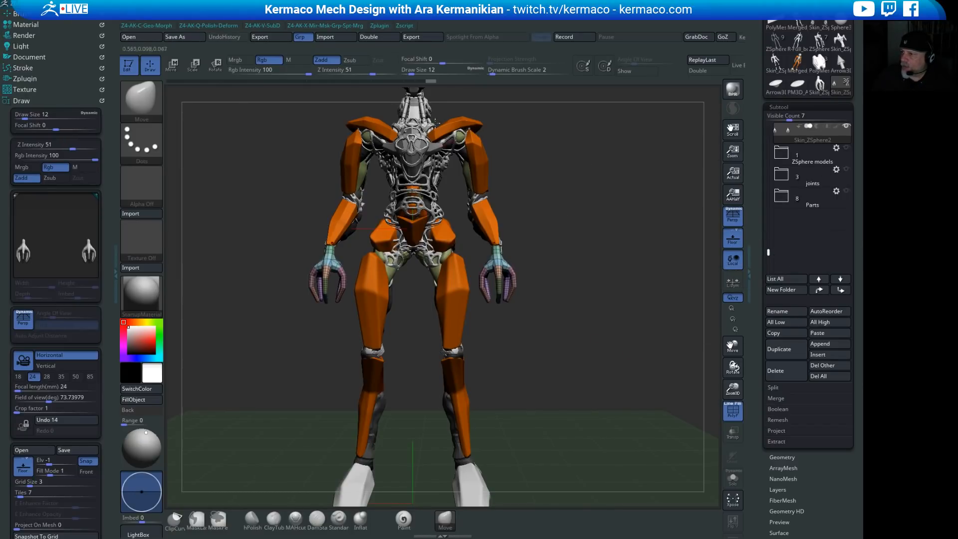
pyautogui.moveTo(430, 82); pyautogui.dragTo(299, 86)
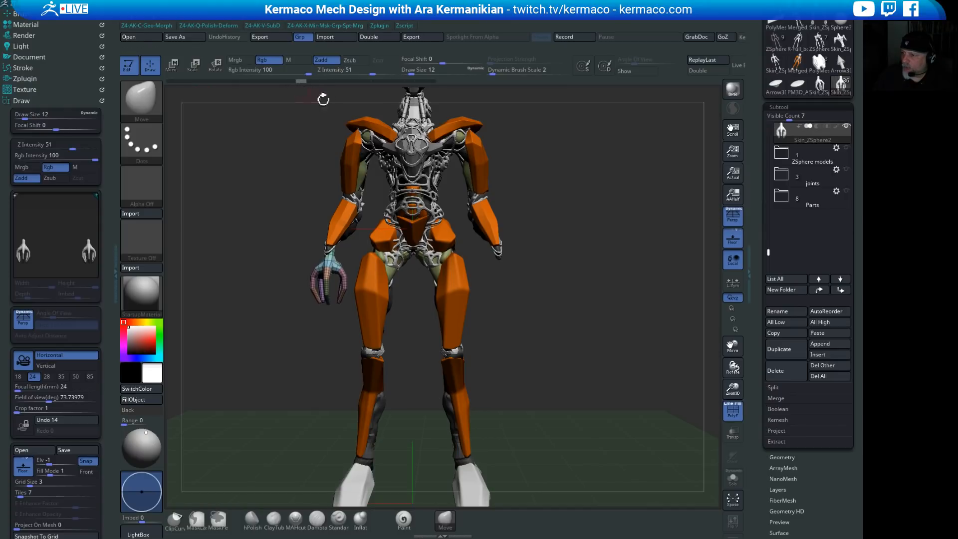
# Step: Center the transform gizmo on the single hand, reset its orientation, and move the hand to the world center
pyautogui.press('w')
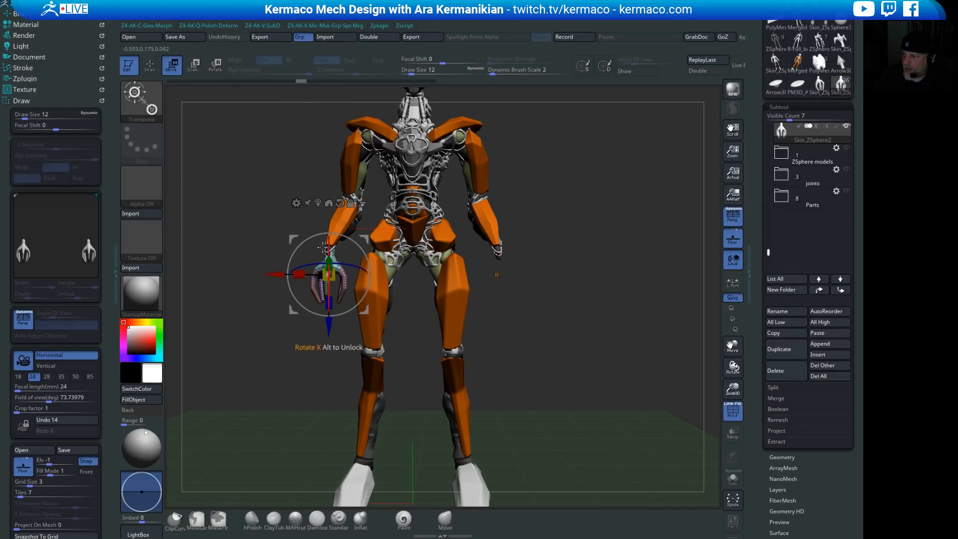
pyautogui.click(317, 204)
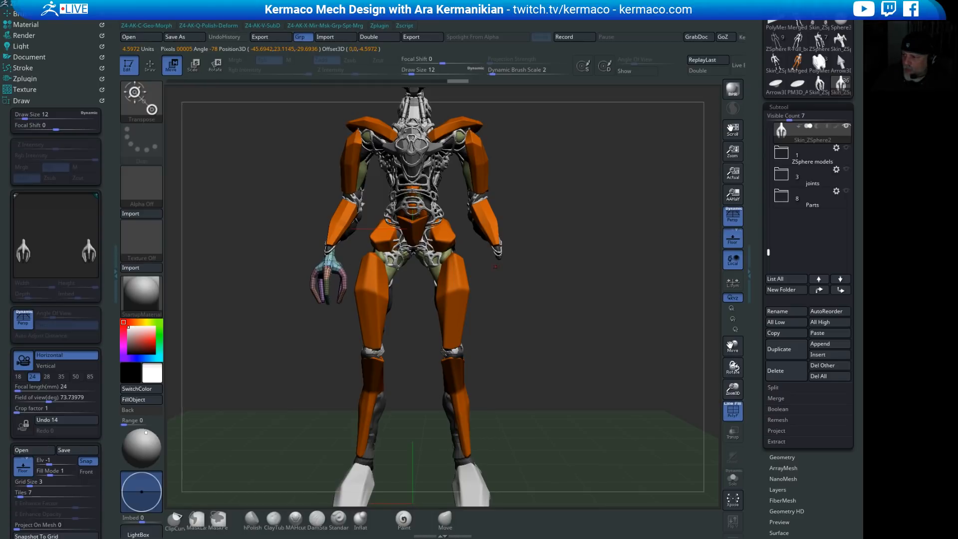
pyautogui.press('y')
pyautogui.click(323, 195)
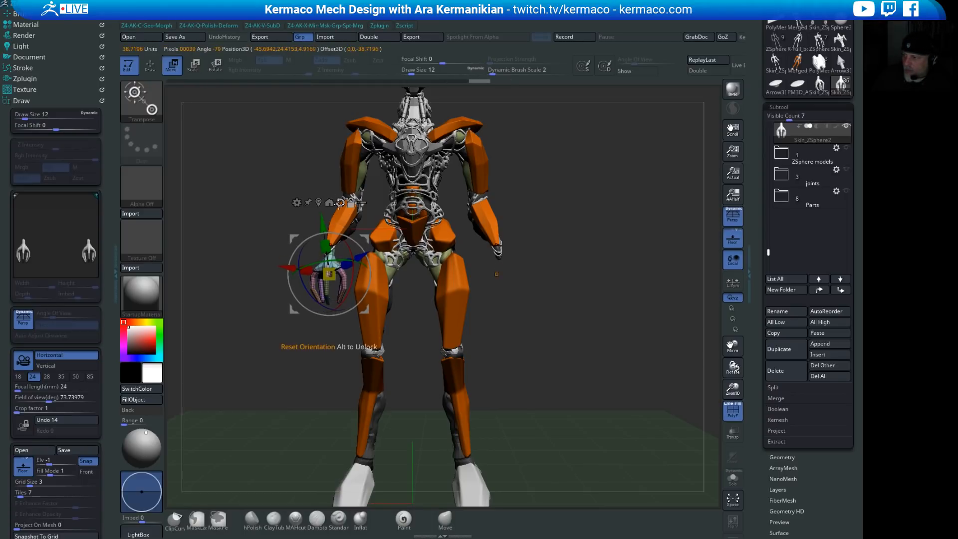
pyautogui.click(340, 203)
pyautogui.click(329, 203)
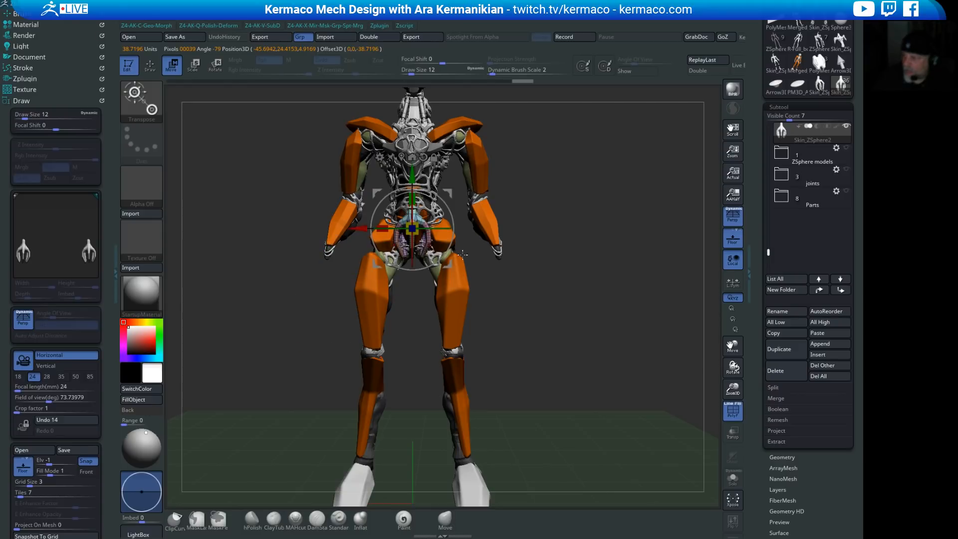
# Step: Isolate the hand in Solo mode and rotate it about its X axis until it lies horizontally with the fingers forward
pyautogui.moveTo(675, 337); pyautogui.dragTo(635, 296)
pyautogui.click(740, 482)
pyautogui.keyDown('shift'); pyautogui.moveTo(597, 344); pyautogui.dragTo(576, 327); pyautogui.keyUp('shift')
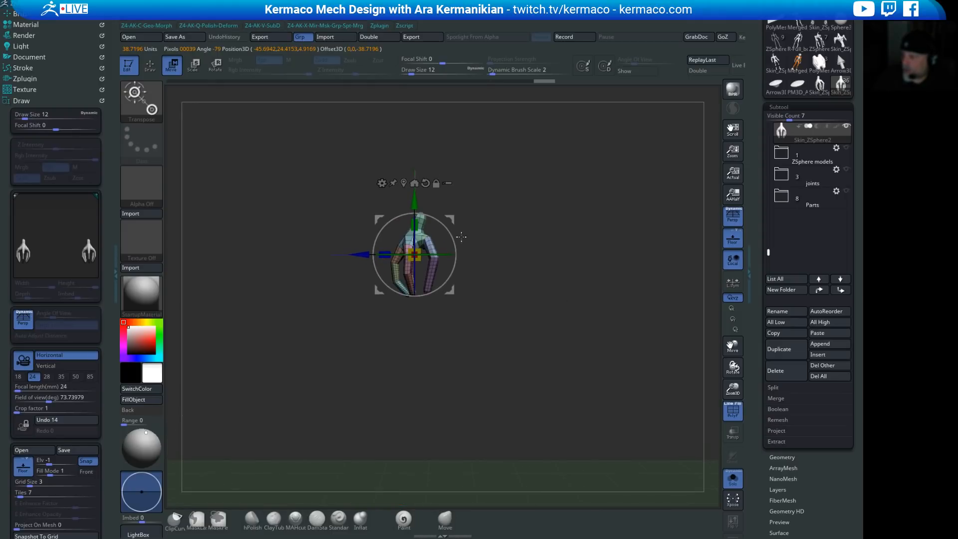
pyautogui.moveTo(447, 229); pyautogui.dragTo(452, 289)
pyautogui.moveTo(499, 332); pyautogui.dragTo(608, 333)
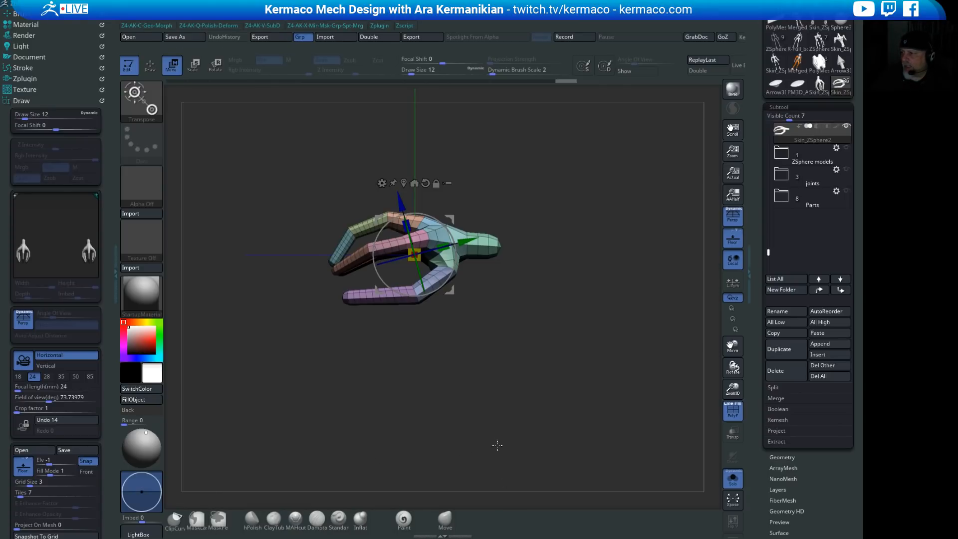
pyautogui.moveTo(432, 408); pyautogui.dragTo(477, 287)
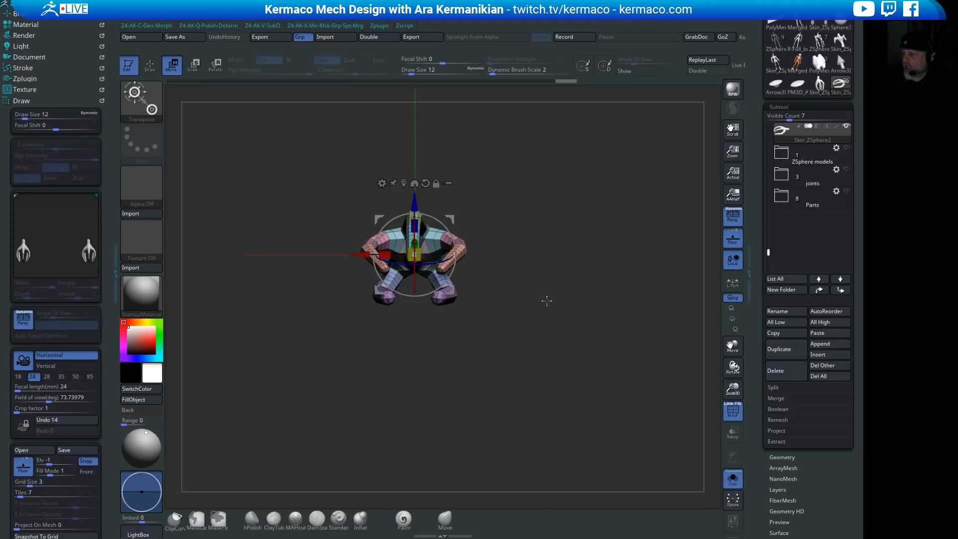
pyautogui.moveTo(547, 301); pyautogui.dragTo(607, 322)
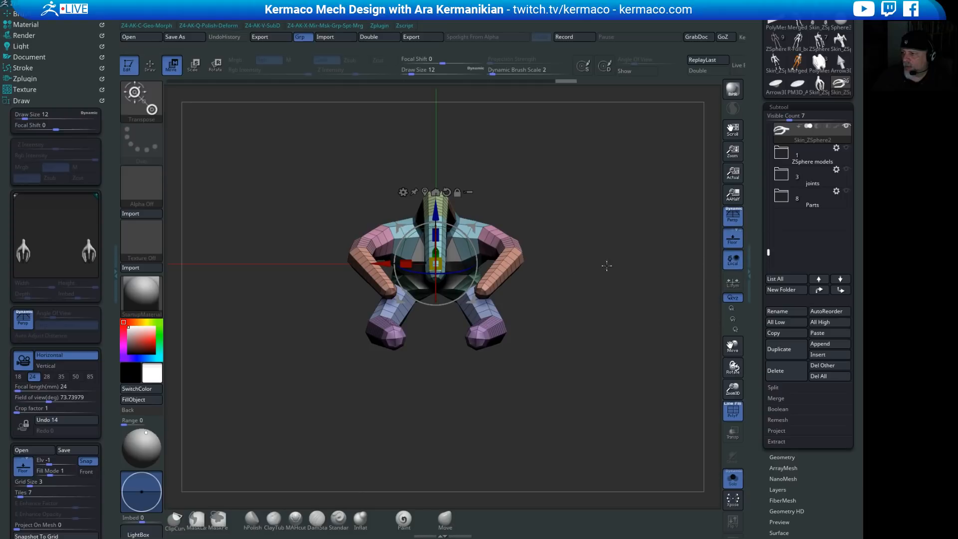
pyautogui.moveTo(644, 266); pyautogui.dragTo(588, 274)
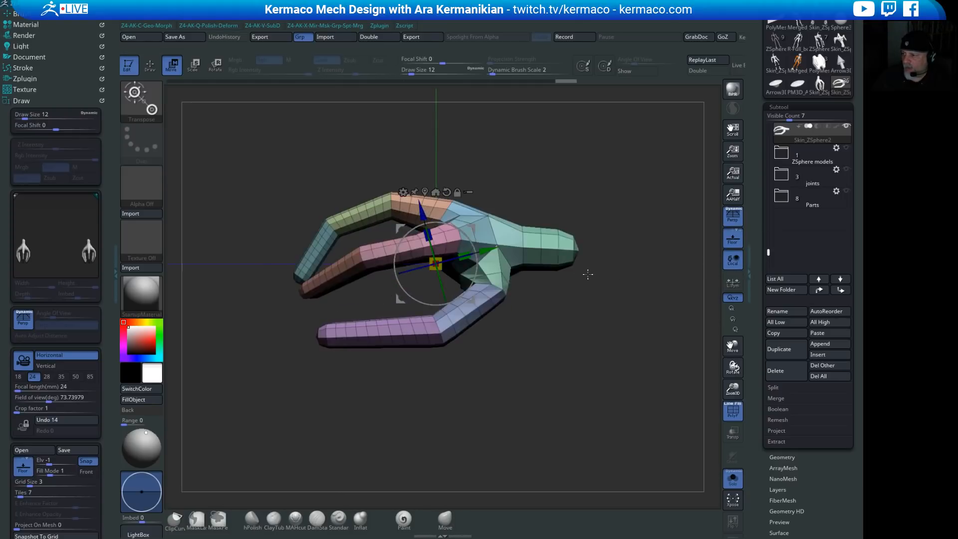
pyautogui.moveTo(525, 335); pyautogui.dragTo(667, 311)
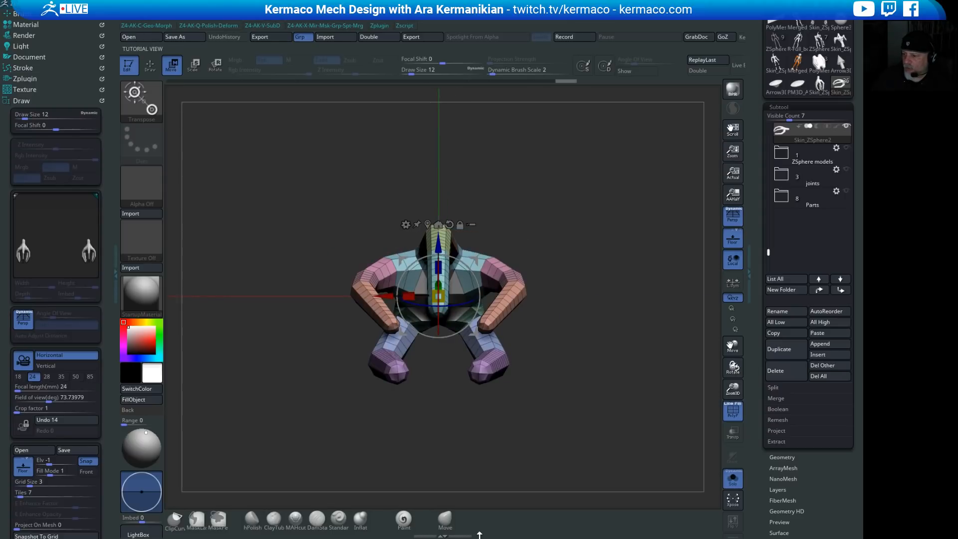
# Step: Try the Inflat brush on the isolated hand and undo the last three changes
pyautogui.click(360, 521)
pyautogui.moveTo(697, 398); pyautogui.dragTo(603, 354)
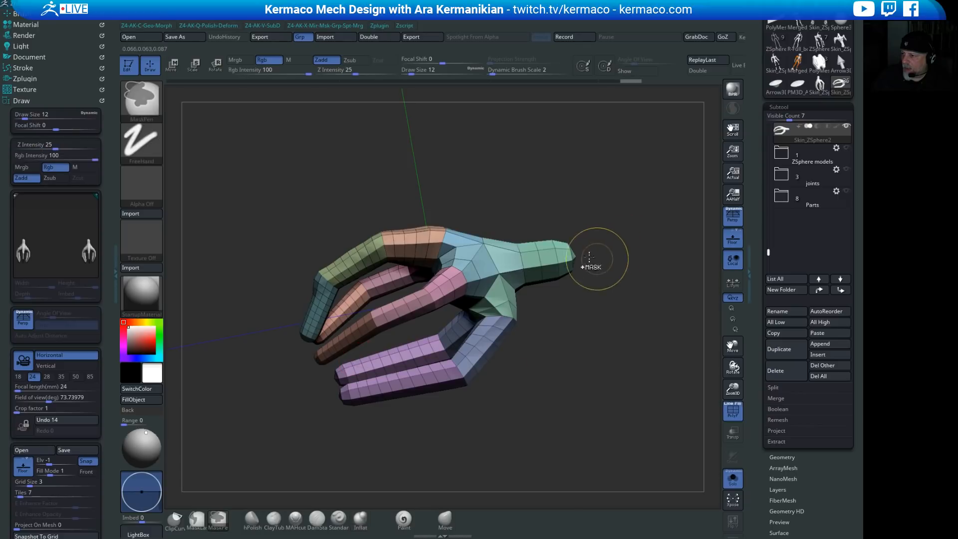
pyautogui.hotkey('ctrl', 'z')
pyautogui.hotkey('ctrl', 'z')
pyautogui.hotkey('ctrl', 'z')
# Step: Delete the extra edge loops along the middle and tip segments of the hand's upper finger with ZModeler
pyautogui.keyDown('alt'); pyautogui.moveTo(582, 180); pyautogui.dragTo(603, 218); pyautogui.keyUp('alt')
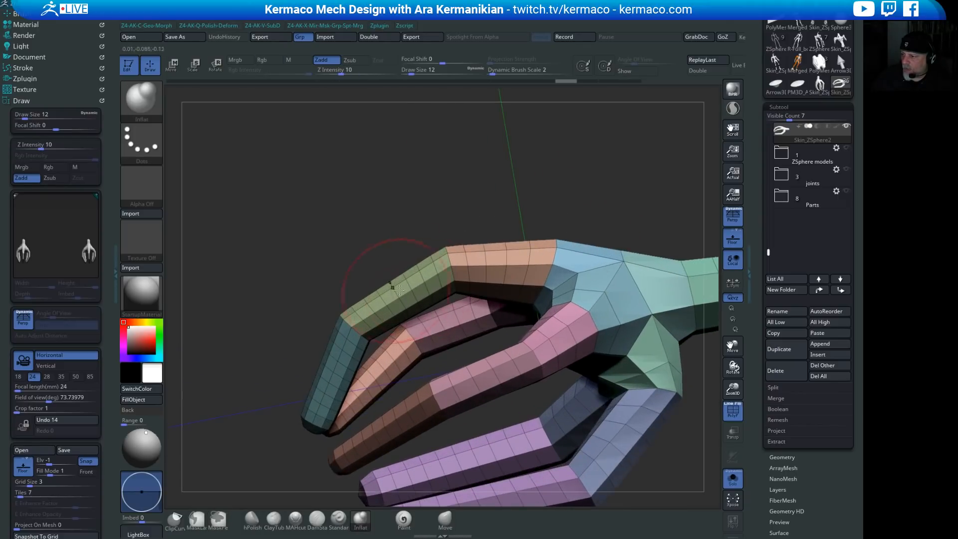
pyautogui.keyDown('alt'); pyautogui.moveTo(541, 190); pyautogui.dragTo(518, 159); pyautogui.keyUp('alt')
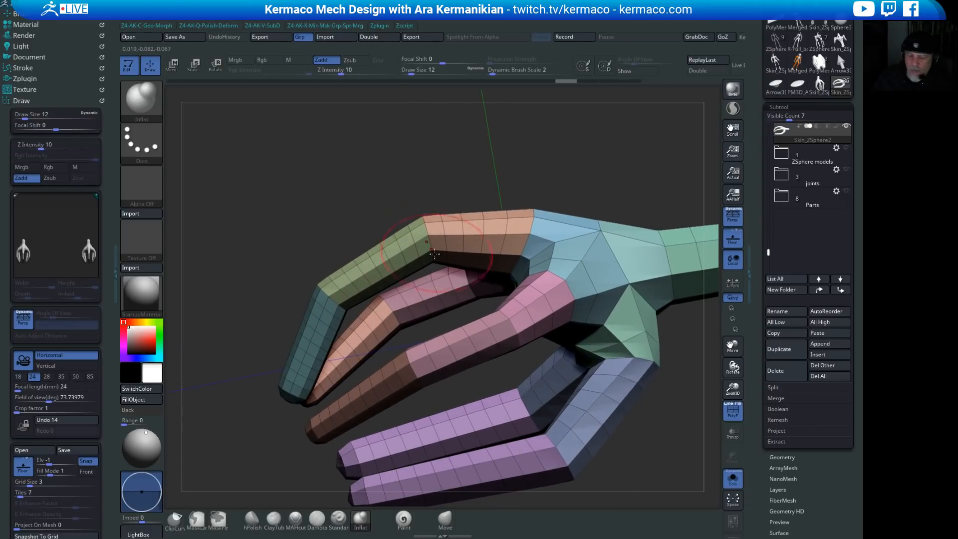
pyautogui.press('b')
pyautogui.press('z')
pyautogui.press('m')
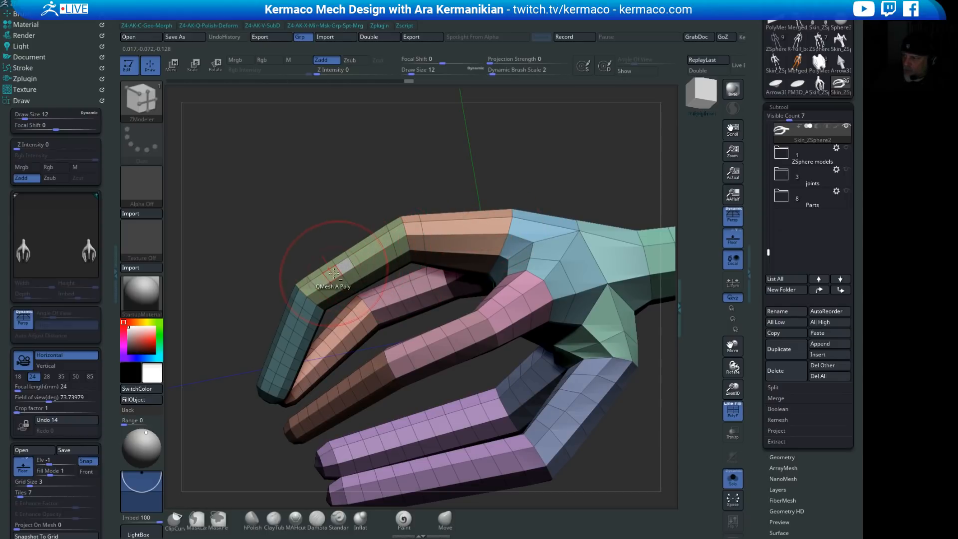
pyautogui.keyDown('alt'); pyautogui.moveTo(305, 234); pyautogui.dragTo(335, 244); pyautogui.keyUp('alt')
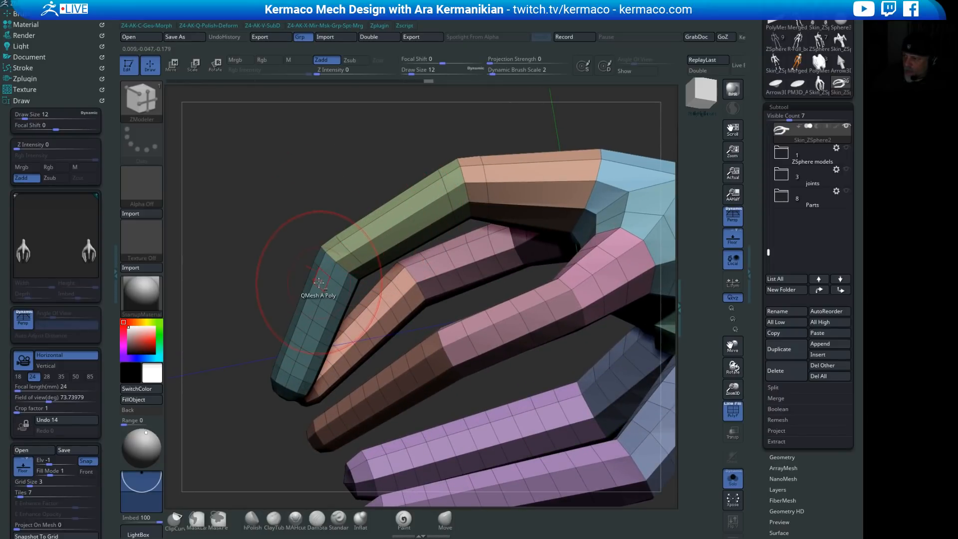
pyautogui.click(306, 309)
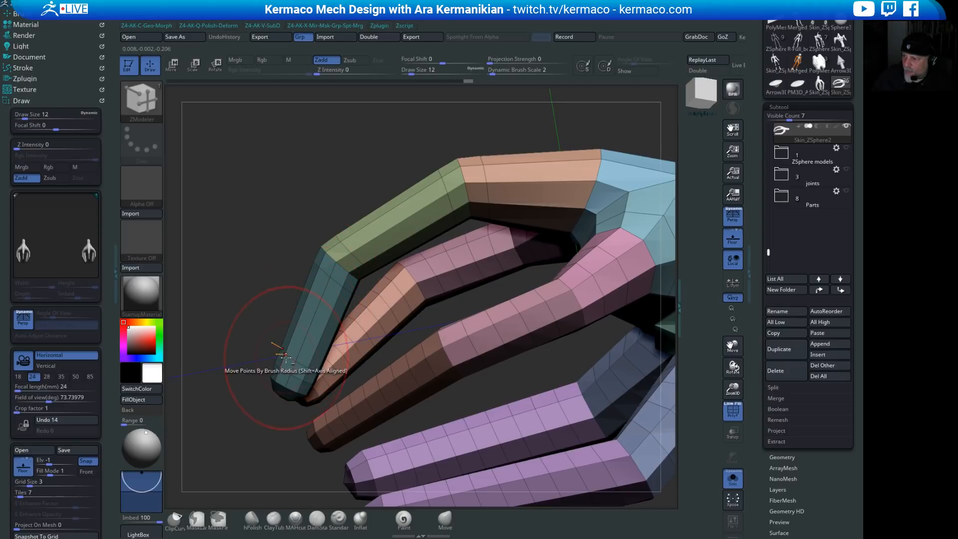
pyautogui.moveTo(253, 311); pyautogui.dragTo(262, 300)
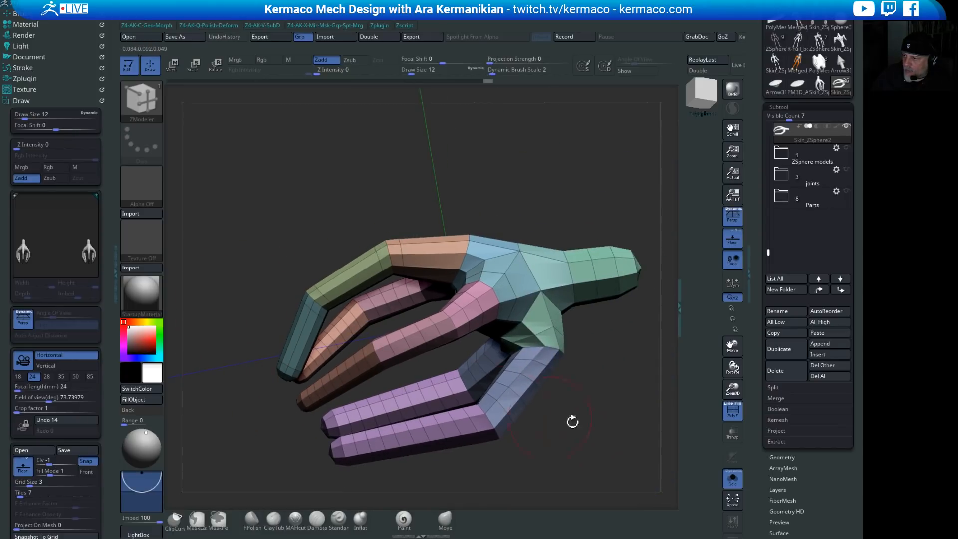
# Step: Set ZModeler's edge action to Delete with the EdgeLoop Complete target and its polygon action to Do Nothing
pyautogui.moveTo(578, 439)
pyautogui.mouseDown()
pyautogui.moveTo(609, 436)
pyautogui.moveTo(573, 399)
pyautogui.moveTo(594, 359)
pyautogui.moveTo(592, 424)
pyautogui.moveTo(554, 355)
pyautogui.moveTo(551, 390)
pyautogui.mouseUp()
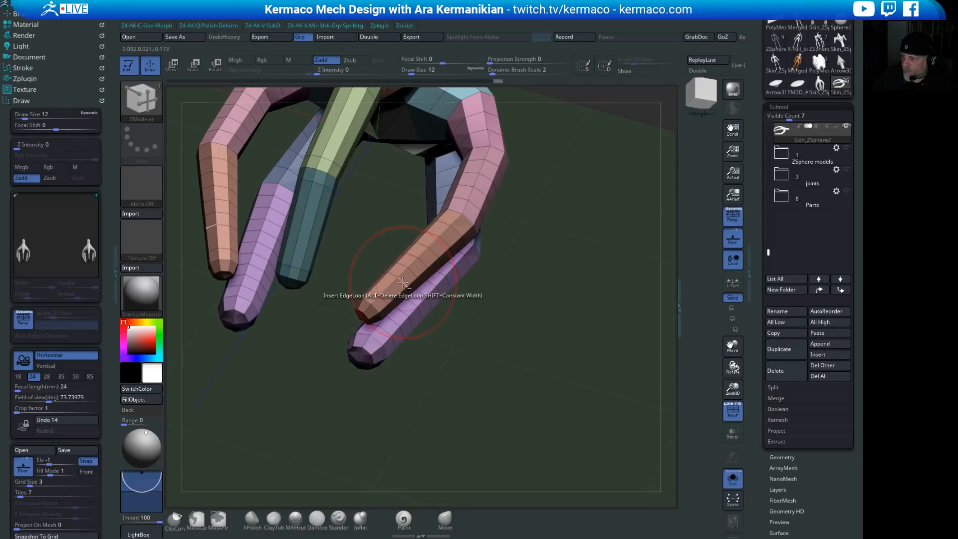
pyautogui.press('space')
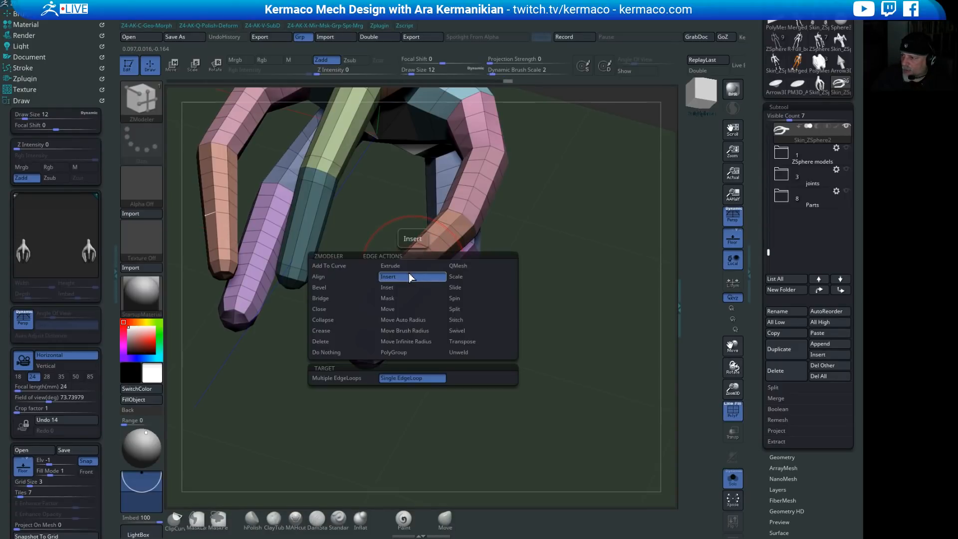
pyautogui.click(339, 341)
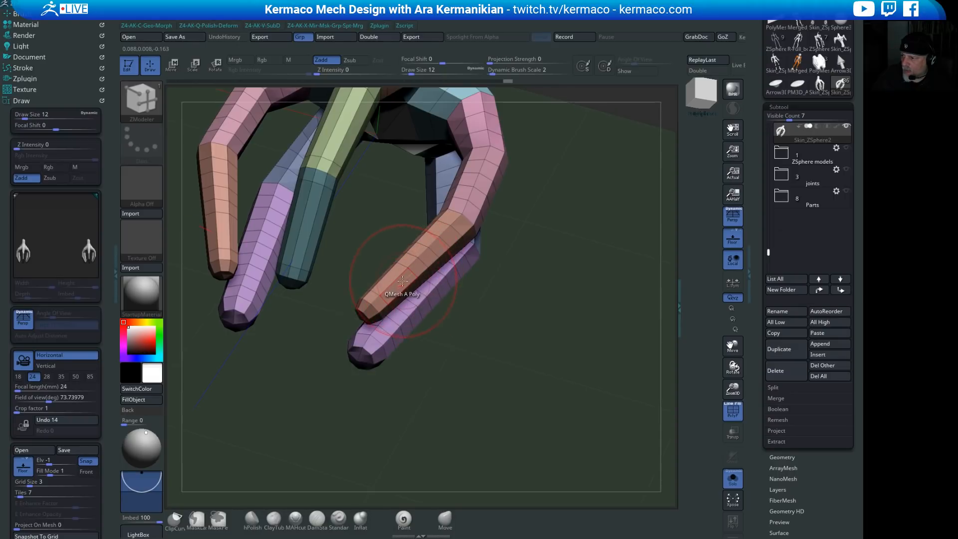
pyautogui.press('space')
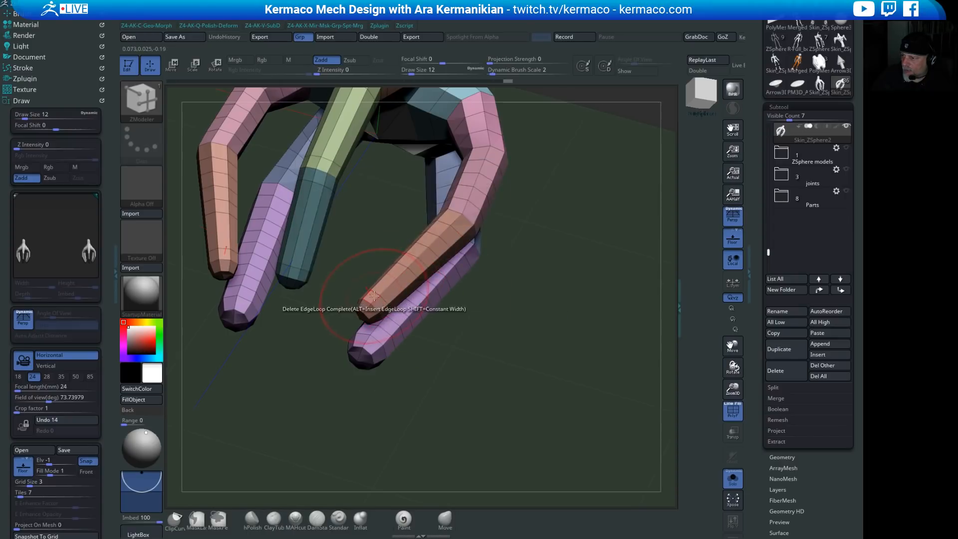
pyautogui.press('space')
pyautogui.click(295, 327)
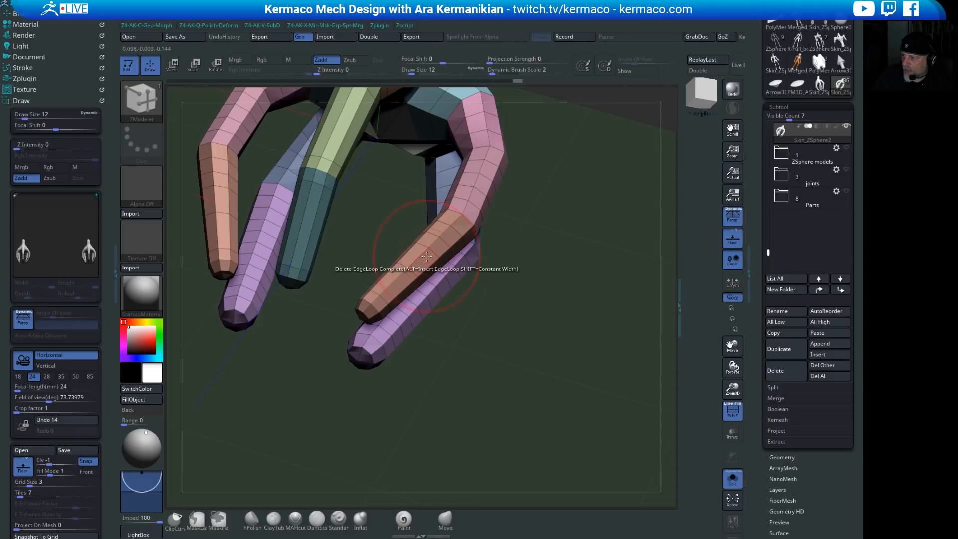
# Step: Delete the extra edge loops across the orange and pink segments of the side fingers
pyautogui.click(411, 271)
pyautogui.click(436, 251)
pyautogui.click(446, 244)
pyautogui.keyDown('alt'); pyautogui.moveTo(553, 287); pyautogui.dragTo(516, 364); pyautogui.keyUp('alt')
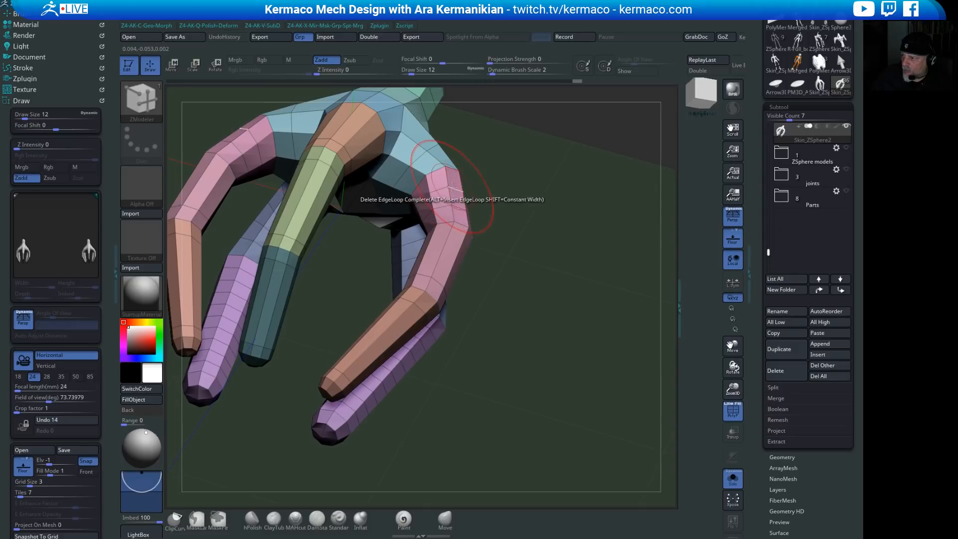
pyautogui.click(409, 150)
# Step: Delete the extra edge loops across the blue and purple segments of the two lower digits, undoing the mistaken last deletion
pyautogui.moveTo(538, 283)
pyautogui.keyDown('alt'); pyautogui.mouseDown()
pyautogui.moveTo(567, 265)
pyautogui.moveTo(505, 275)
pyautogui.mouseUp(); pyautogui.keyUp('alt')
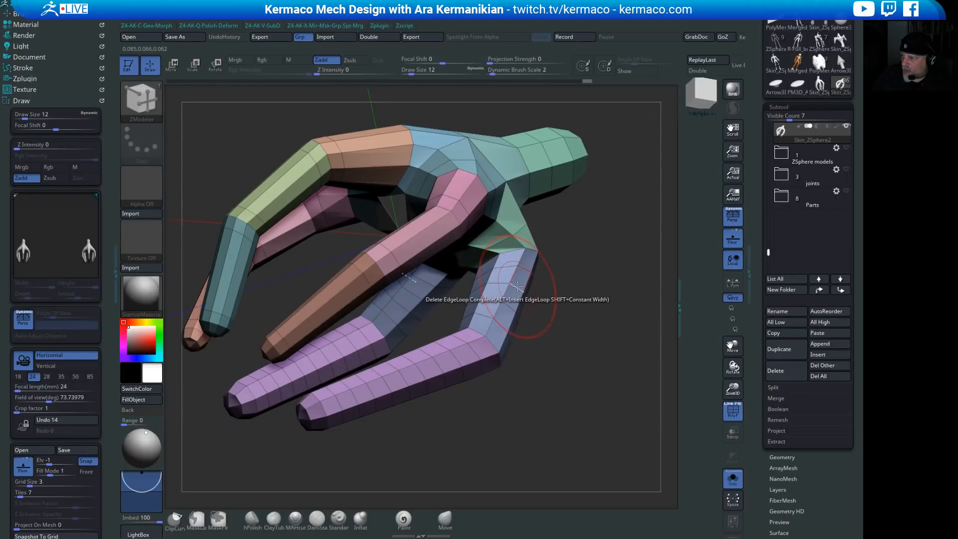
pyautogui.click(521, 270)
pyautogui.click(518, 288)
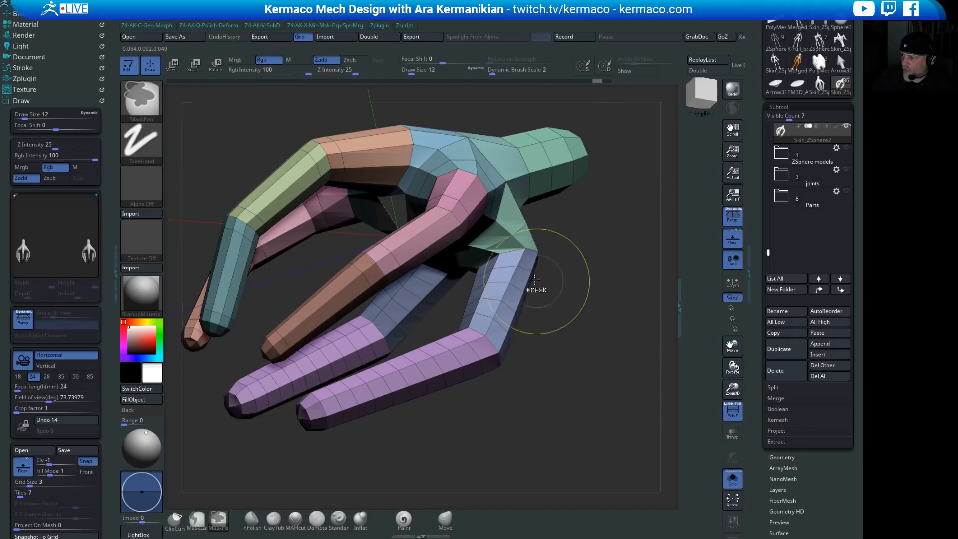
pyautogui.click(502, 289)
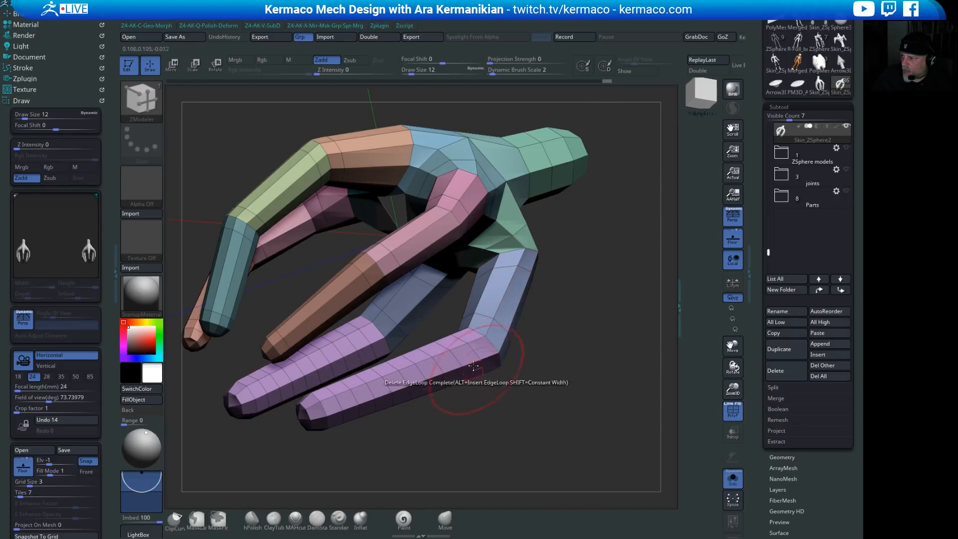
pyautogui.click(441, 364)
pyautogui.click(412, 372)
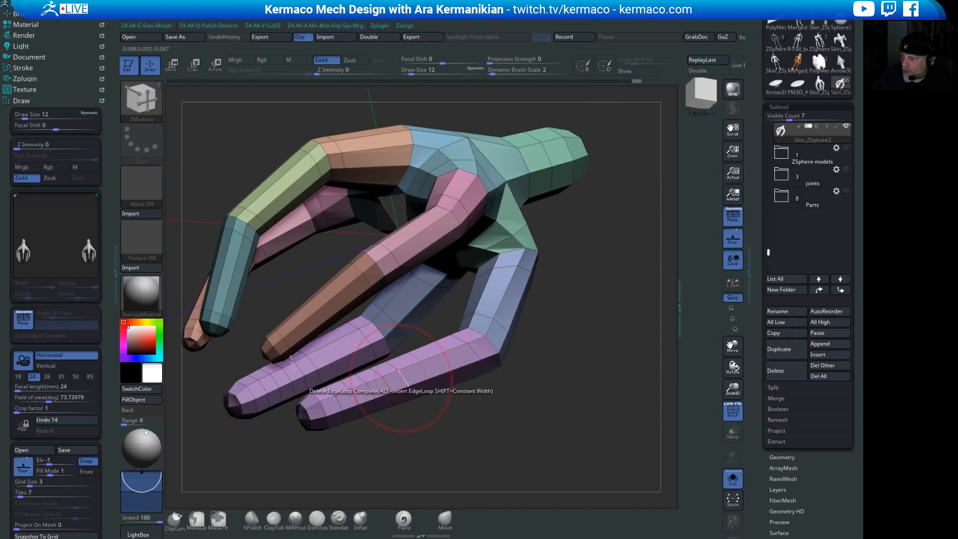
pyautogui.click(365, 388)
pyautogui.click(340, 401)
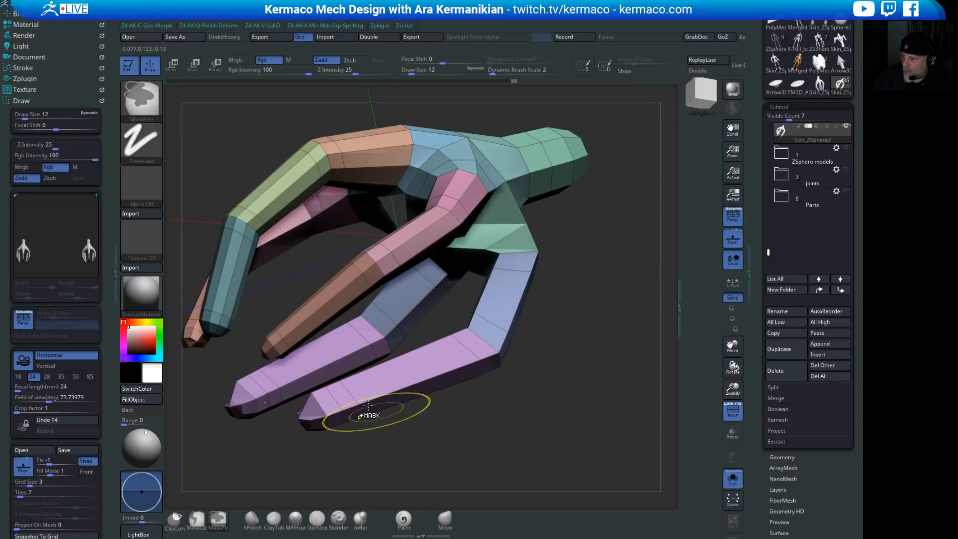
pyautogui.hotkey('ctrl', 'z')
# Step: Examine the simplified hand mesh from above and from the side, including the wrist and palm
pyautogui.keyDown('alt'); pyautogui.moveTo(417, 449); pyautogui.dragTo(568, 334); pyautogui.keyUp('alt')
pyautogui.keyDown('alt'); pyautogui.moveTo(598, 231); pyautogui.dragTo(569, 290); pyautogui.keyUp('alt')
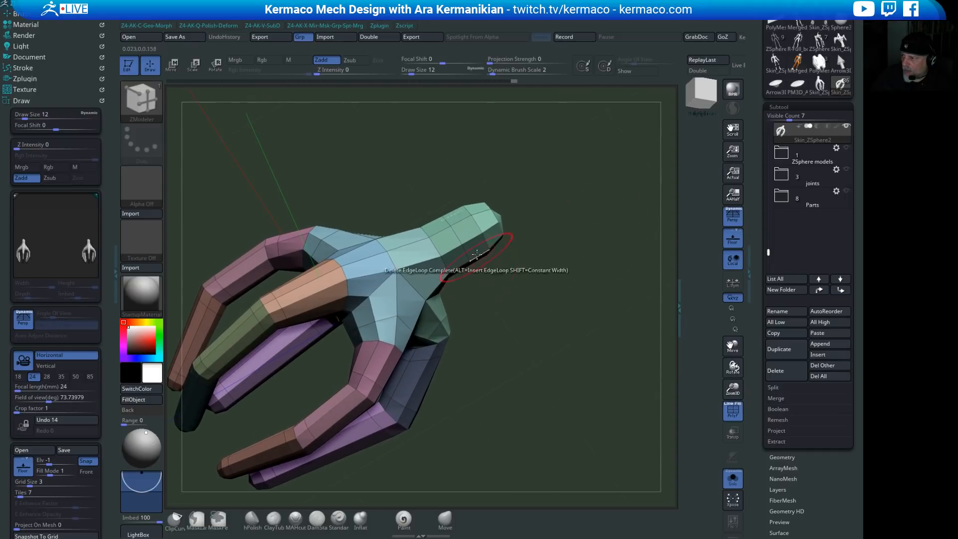
pyautogui.moveTo(535, 355)
pyautogui.mouseDown()
pyautogui.moveTo(529, 306)
pyautogui.moveTo(537, 340)
pyautogui.mouseUp()
pyautogui.moveTo(525, 384)
pyautogui.mouseDown()
pyautogui.moveTo(541, 383)
pyautogui.moveTo(535, 389)
pyautogui.mouseUp()
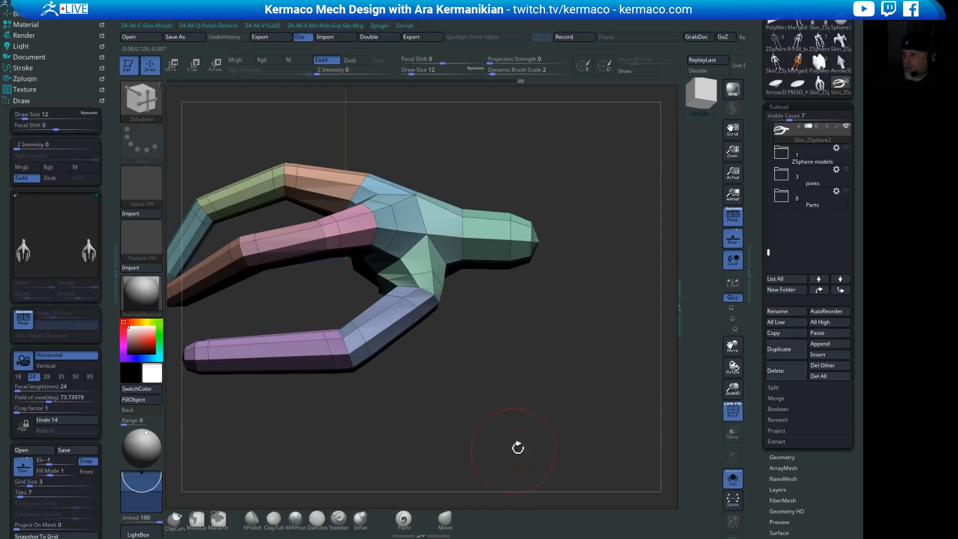
pyautogui.moveTo(518, 447); pyautogui.dragTo(511, 365)
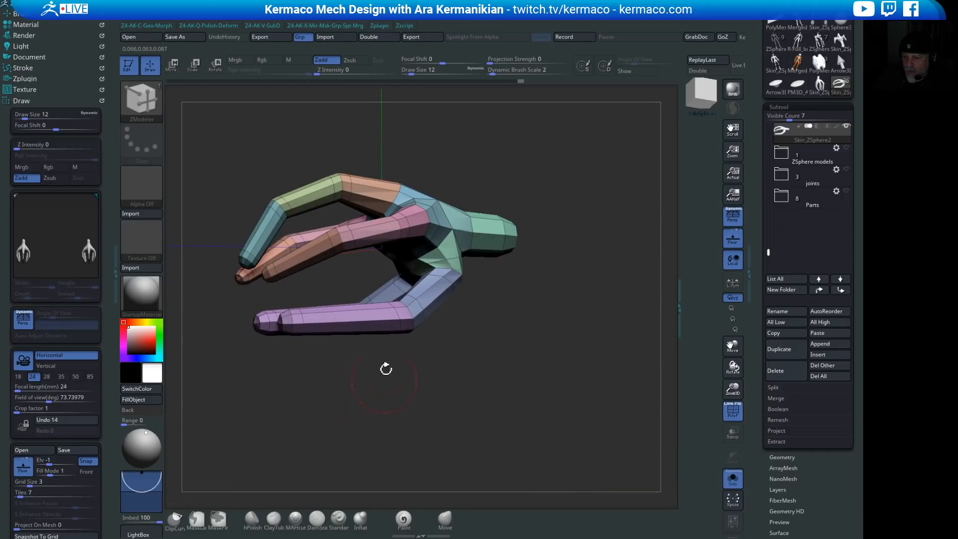
pyautogui.moveTo(544, 364); pyautogui.dragTo(522, 355)
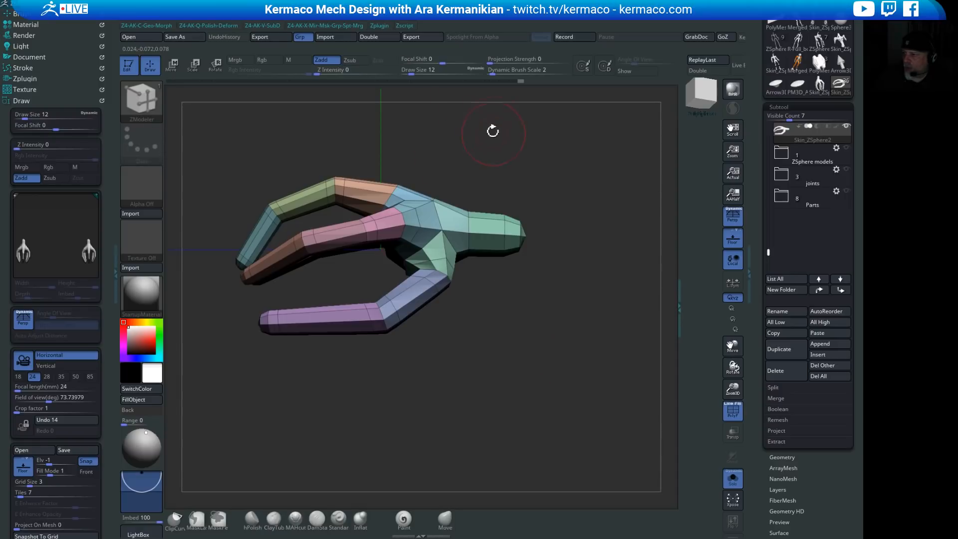
pyautogui.moveTo(493, 131); pyautogui.dragTo(375, 204)
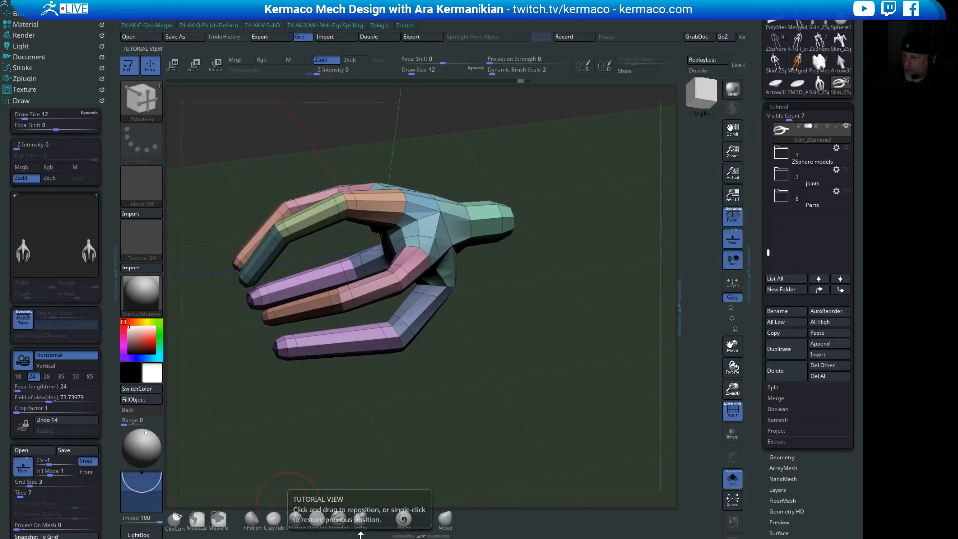
# Step: Try deleting an edge loop where the upper finger meets the palm with ZModeler and undo it
pyautogui.click(361, 520)
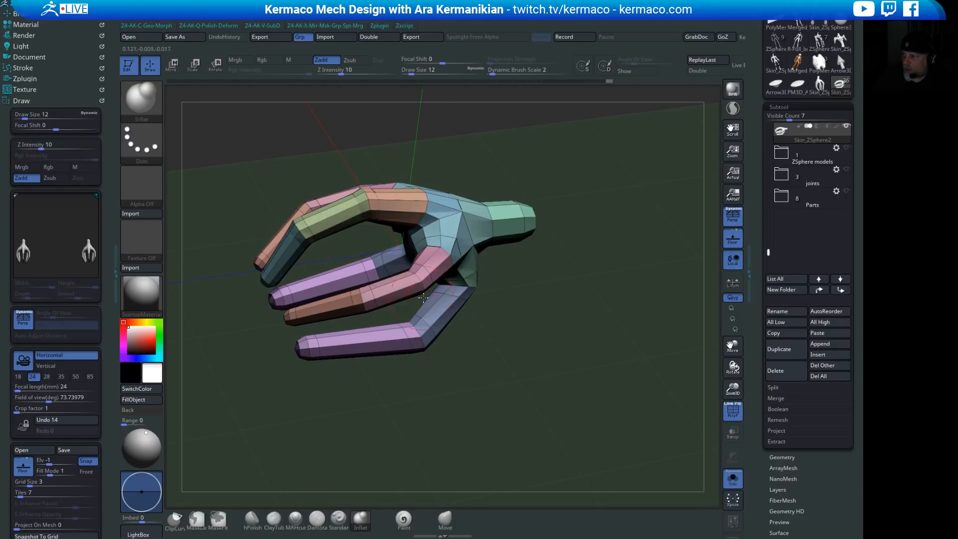
pyautogui.keyDown('alt'); pyautogui.moveTo(657, 247); pyautogui.dragTo(607, 332); pyautogui.keyUp('alt')
pyautogui.keyDown('alt'); pyautogui.moveTo(577, 432); pyautogui.dragTo(604, 394); pyautogui.keyUp('alt')
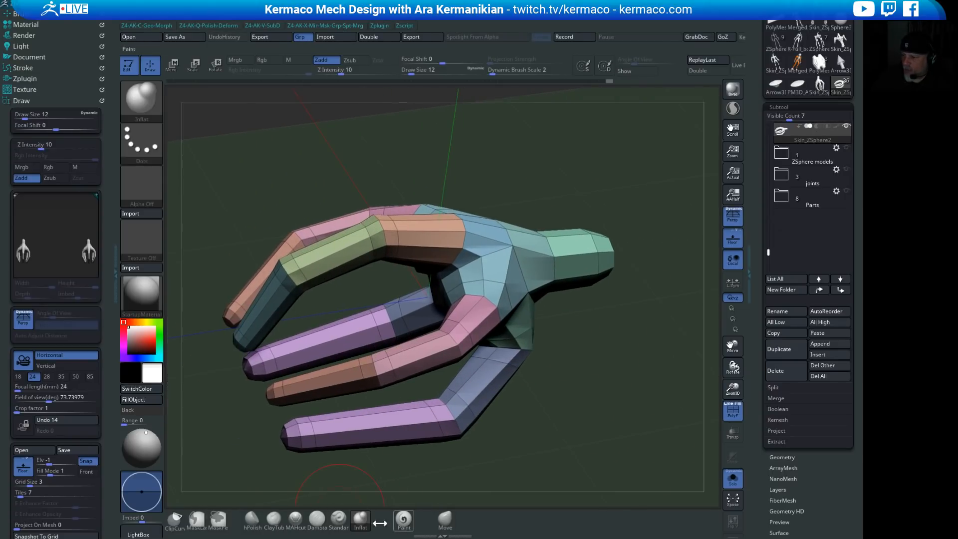
pyautogui.press('b')
pyautogui.press('z')
pyautogui.press('m')
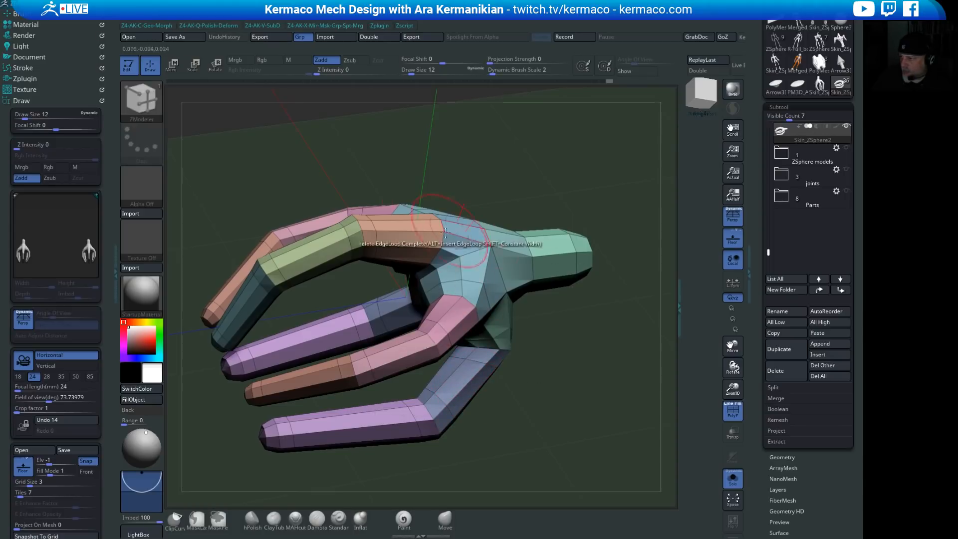
pyautogui.click(446, 265)
pyautogui.hotkey('ctrl', 'z')
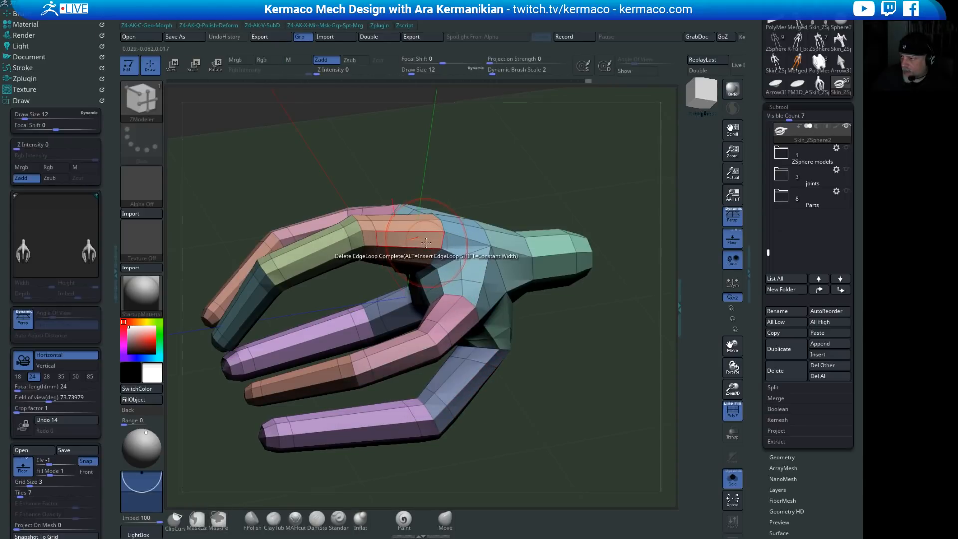
# Step: Set ZModeler's edge action to Insert
pyautogui.press('space')
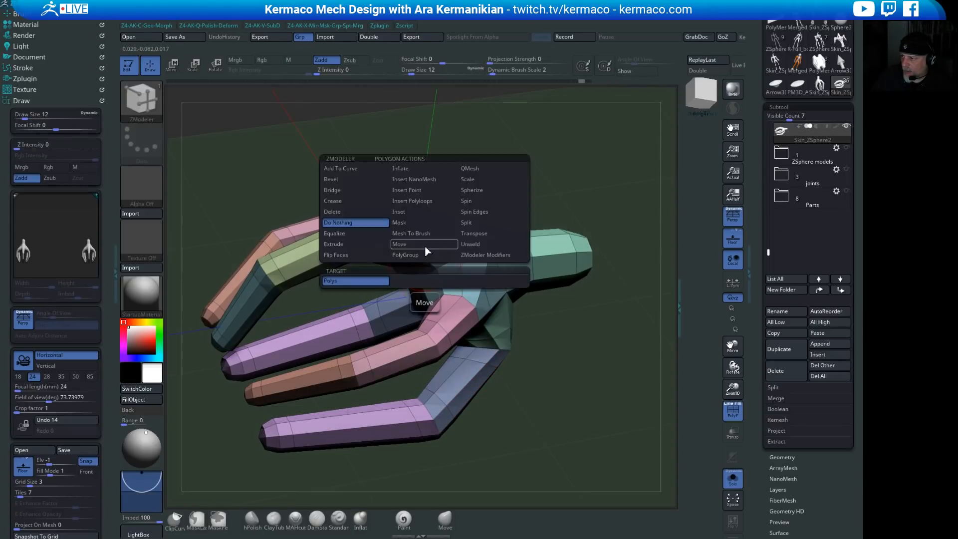
pyautogui.press('space')
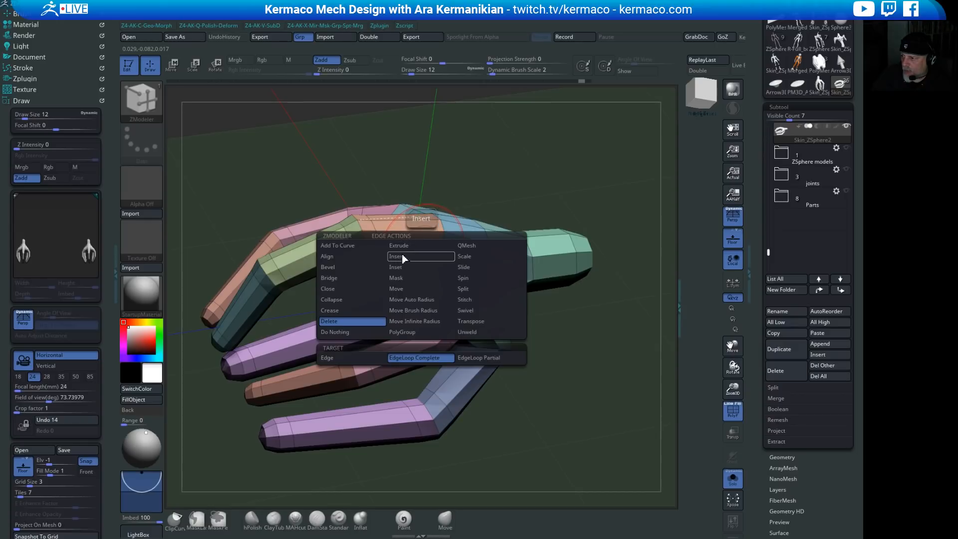
pyautogui.click(403, 258)
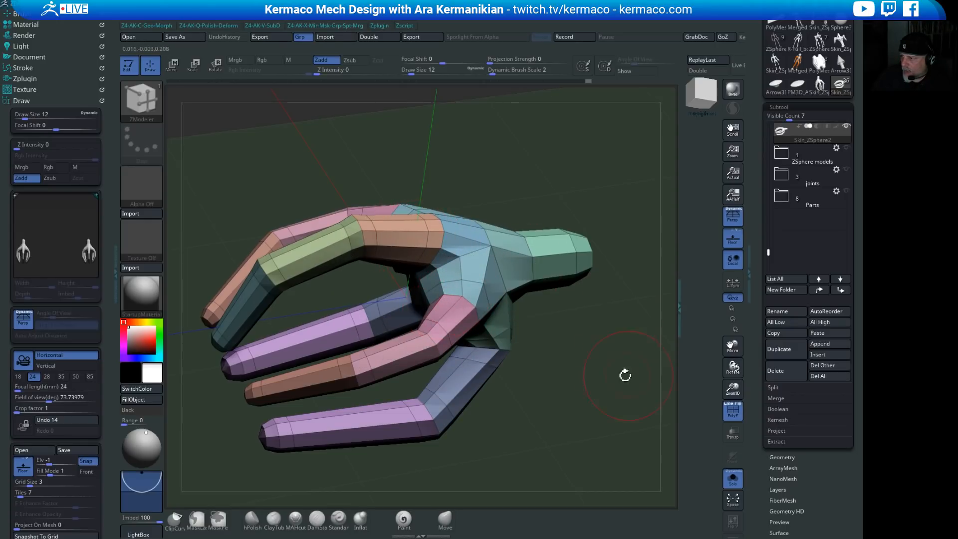
pyautogui.moveTo(624, 374); pyautogui.dragTo(599, 280)
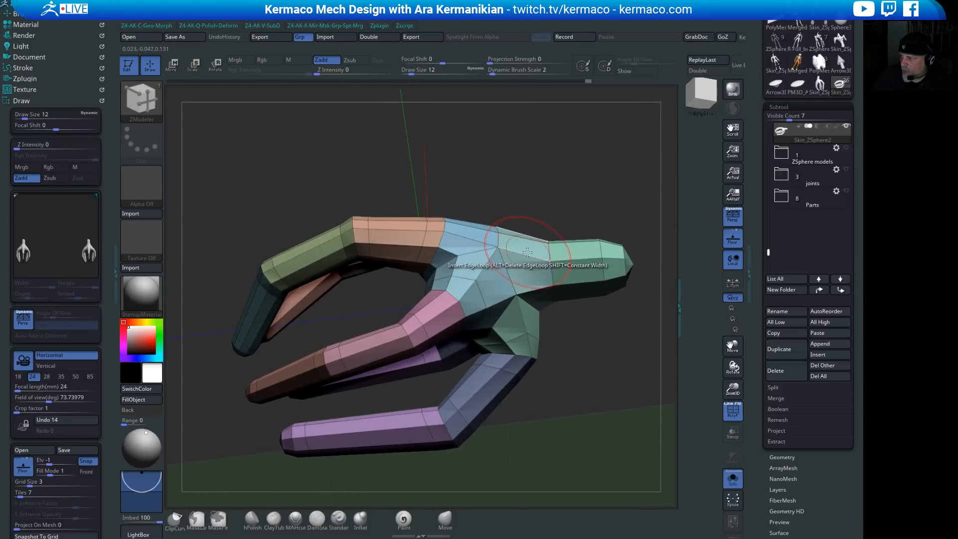
pyautogui.moveTo(572, 400); pyautogui.dragTo(395, 350)
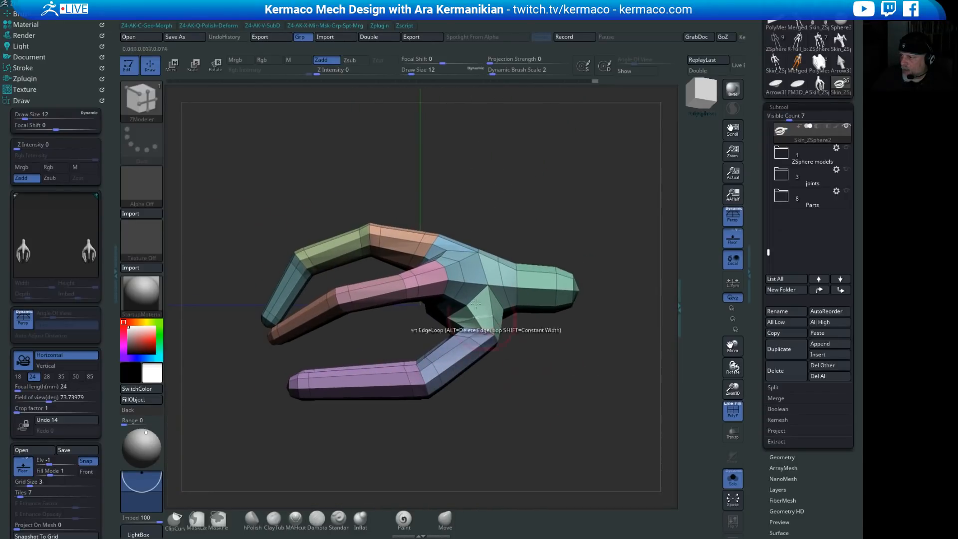
# Step: Switch to the Inflat brush and turn off the floor grid
pyautogui.moveTo(563, 399)
pyautogui.mouseDown()
pyautogui.moveTo(575, 387)
pyautogui.moveTo(520, 421)
pyautogui.moveTo(458, 376)
pyautogui.moveTo(446, 415)
pyautogui.mouseUp()
pyautogui.click(360, 519)
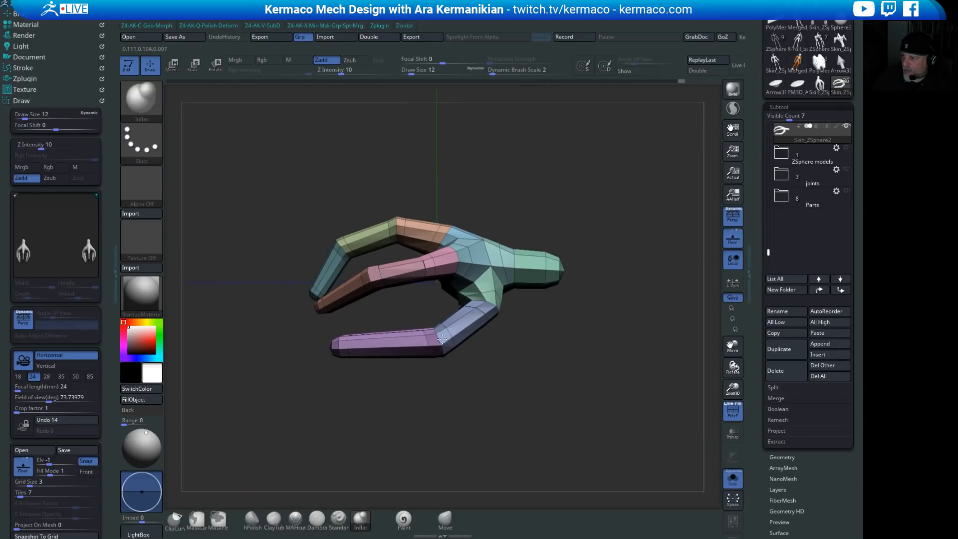
pyautogui.moveTo(527, 320); pyautogui.dragTo(515, 220)
pyautogui.moveTo(572, 369); pyautogui.dragTo(497, 275)
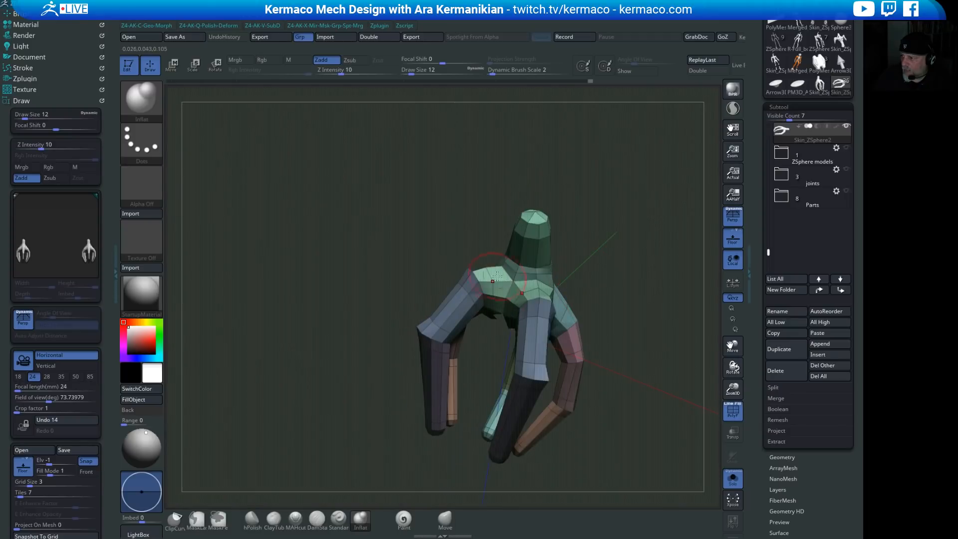
pyautogui.moveTo(645, 241); pyautogui.dragTo(692, 295)
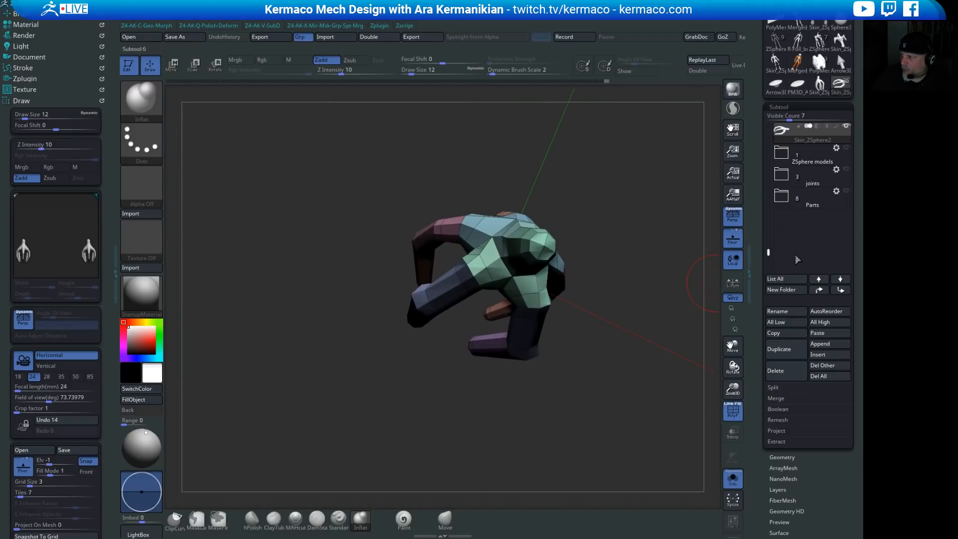
pyautogui.click(734, 242)
pyautogui.moveTo(613, 222); pyautogui.dragTo(513, 235)
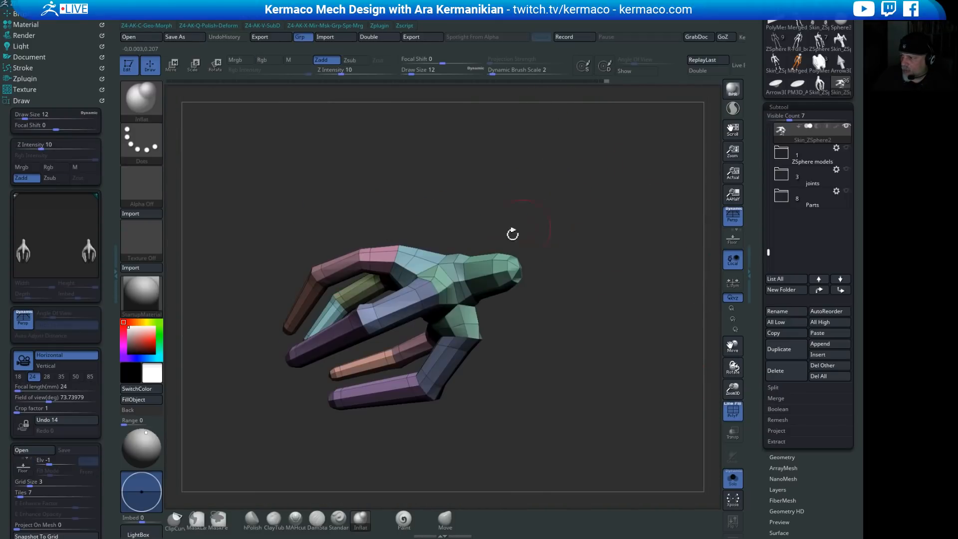
# Step: Examine the fingers, palm and wrist of the hand mesh from several angles, ending with a side view
pyautogui.moveTo(586, 296)
pyautogui.mouseDown()
pyautogui.moveTo(584, 262)
pyautogui.moveTo(590, 295)
pyautogui.moveTo(633, 255)
pyautogui.moveTo(578, 274)
pyautogui.moveTo(620, 311)
pyautogui.mouseUp()
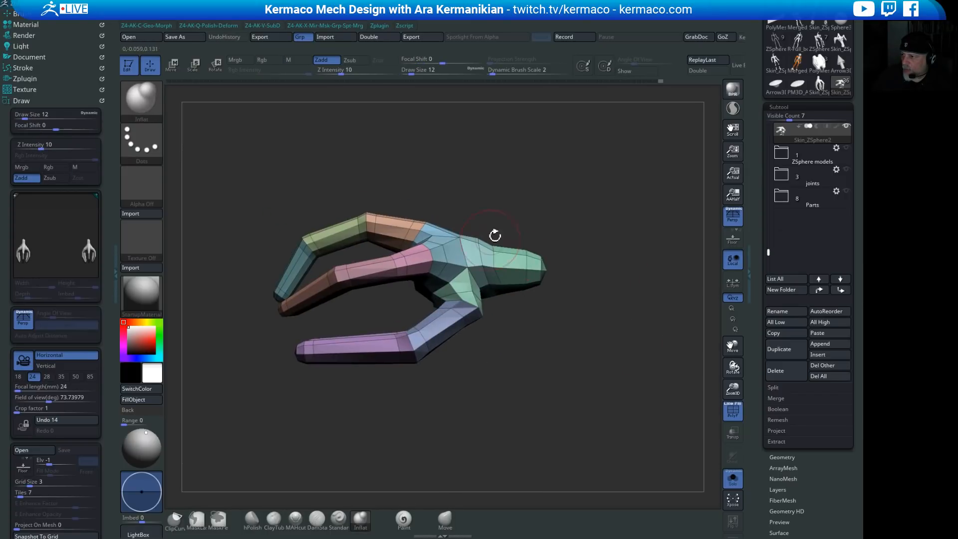
pyautogui.moveTo(585, 182); pyautogui.dragTo(560, 252)
pyautogui.moveTo(637, 199); pyautogui.dragTo(599, 240)
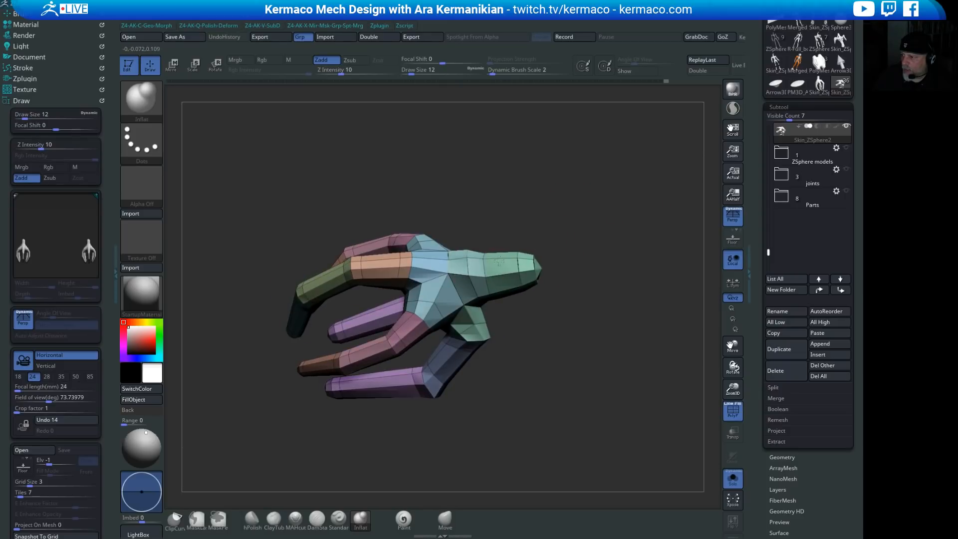
pyautogui.moveTo(600, 320); pyautogui.dragTo(432, 251)
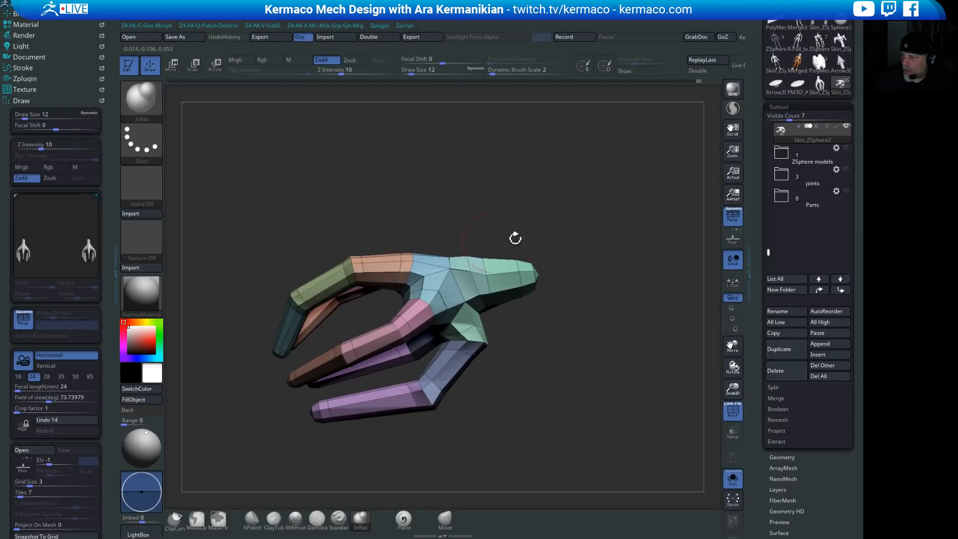
pyautogui.moveTo(515, 238)
pyautogui.mouseDown()
pyautogui.moveTo(543, 180)
pyautogui.moveTo(544, 155)
pyautogui.moveTo(401, 297)
pyautogui.mouseUp()
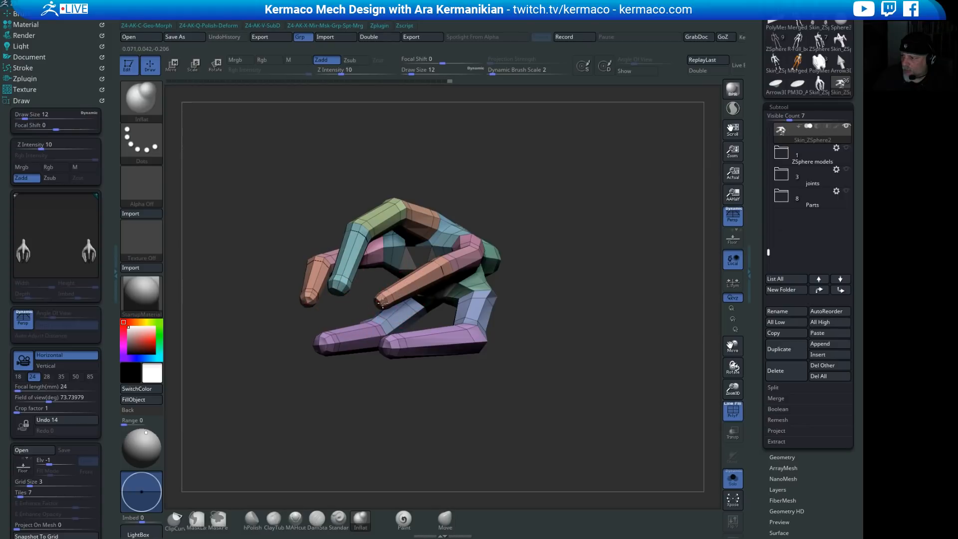
pyautogui.moveTo(378, 404); pyautogui.dragTo(449, 286)
pyautogui.moveTo(489, 145); pyautogui.dragTo(644, 172)
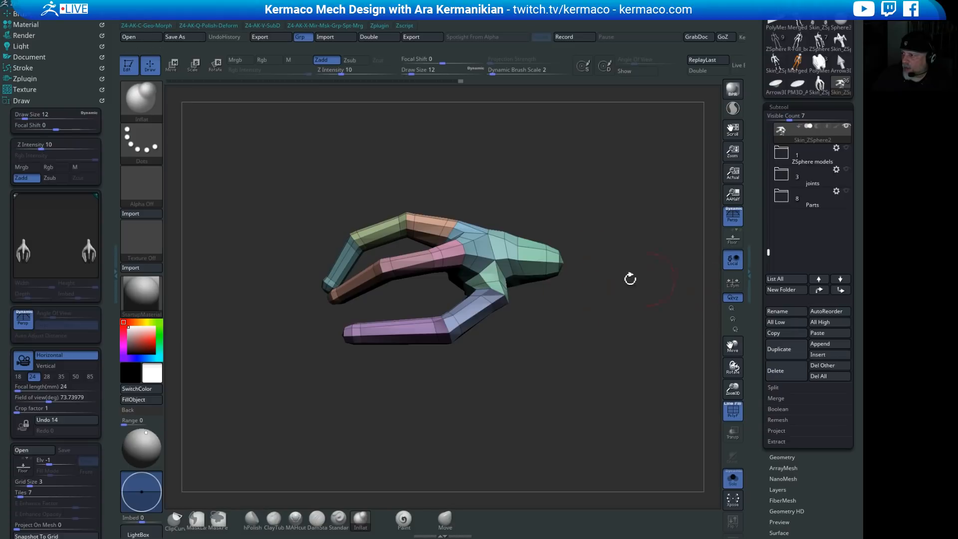
pyautogui.moveTo(557, 329)
pyautogui.mouseDown()
pyautogui.moveTo(589, 355)
pyautogui.moveTo(563, 352)
pyautogui.moveTo(567, 338)
pyautogui.mouseUp()
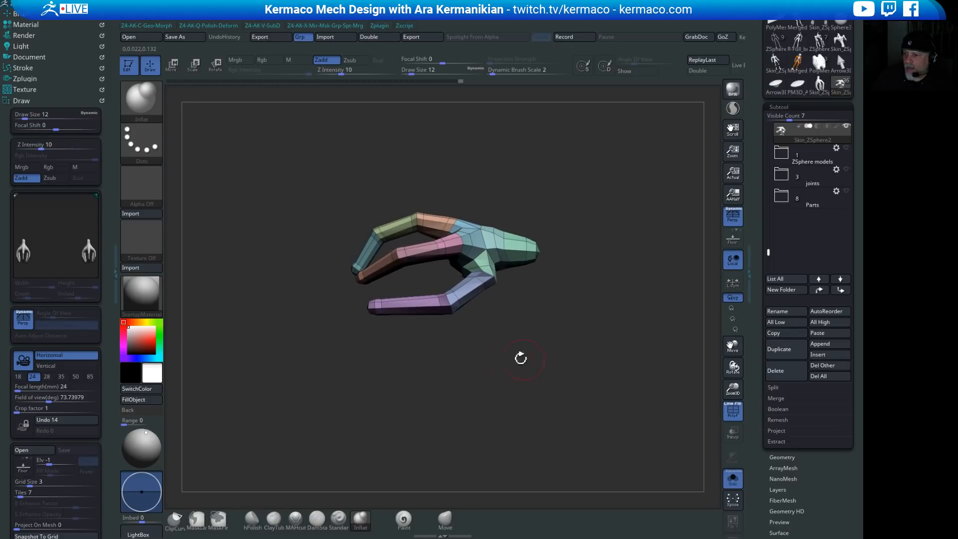
# Step: Collapse the Draw settings and enable customization of the interface
pyautogui.click(21, 100)
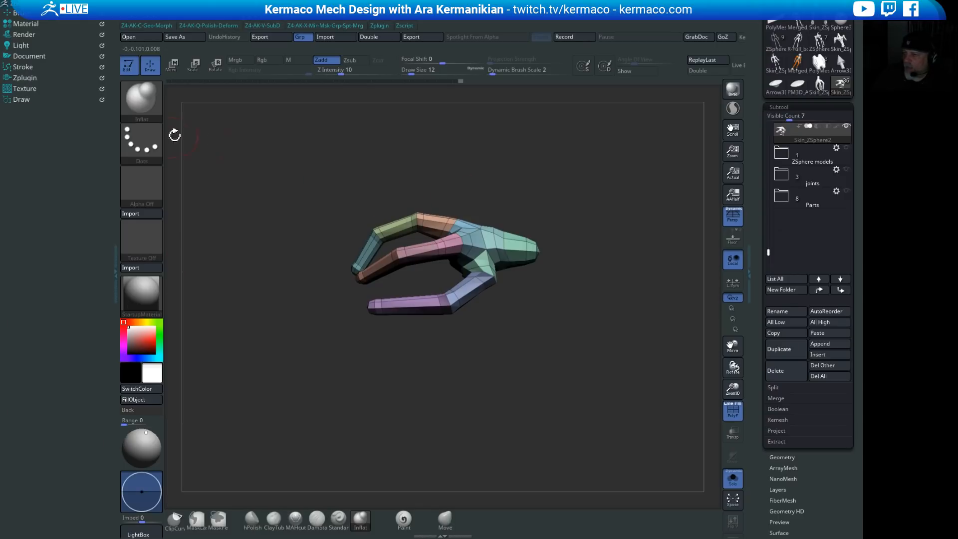
pyautogui.click(453, 18)
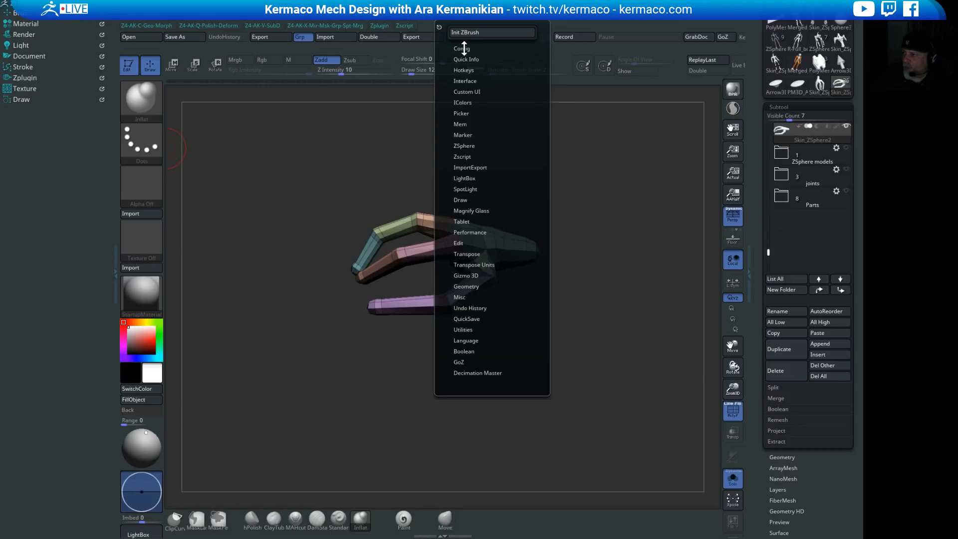
pyautogui.click(462, 48)
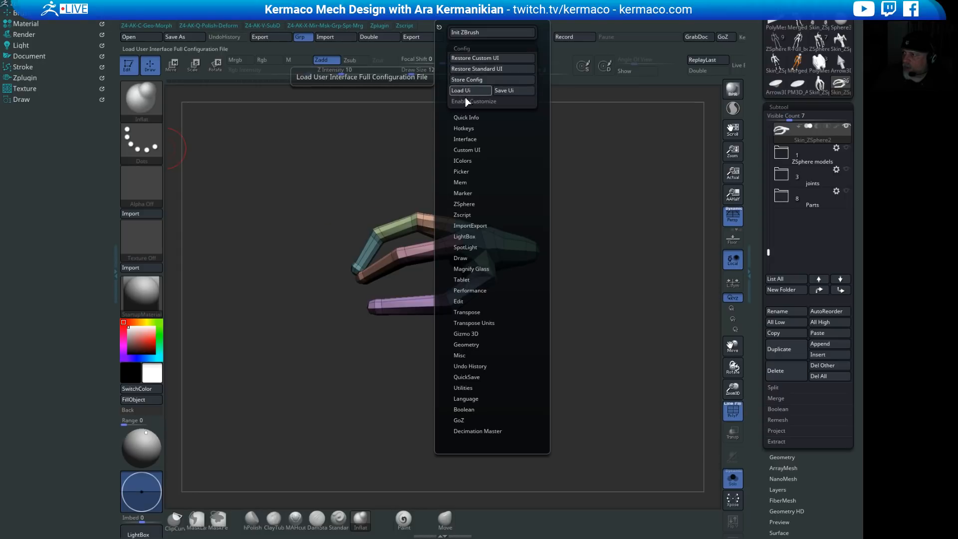
pyautogui.click(466, 101)
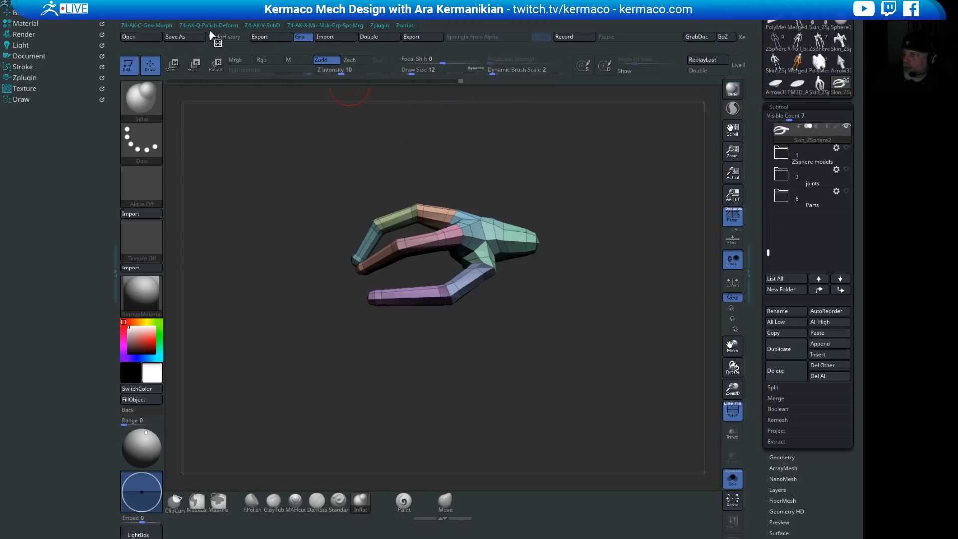
# Step: Add the Turn On Spotlight and Add To Spotlight controls to the custom shelf beside the Move brush
pyautogui.click(25, 89)
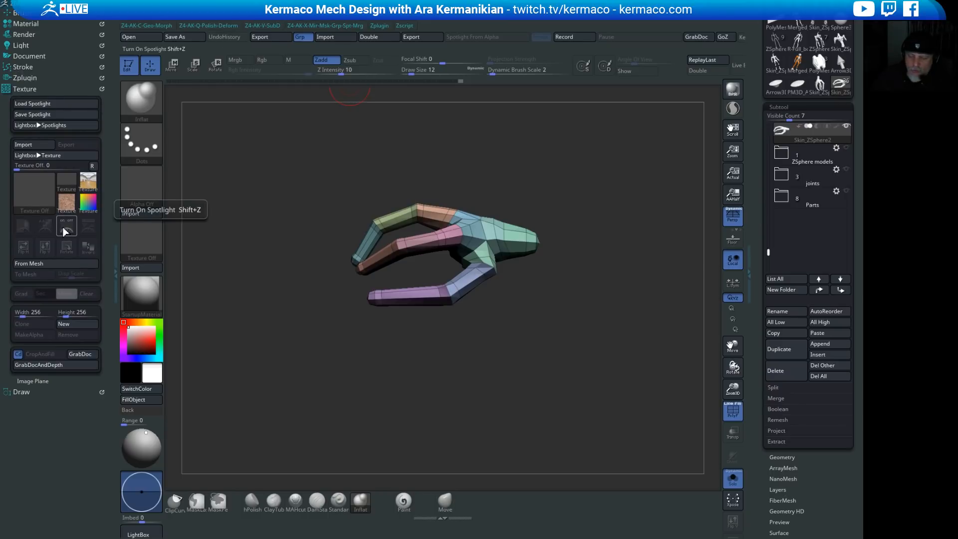
pyautogui.moveTo(68, 231)
pyautogui.keyDown('ctrl'); pyautogui.keyDown('alt'); pyautogui.mouseDown()
pyautogui.moveTo(394, 488)
pyautogui.moveTo(512, 502)
pyautogui.mouseUp(); pyautogui.keyUp('alt'); pyautogui.keyUp('ctrl')
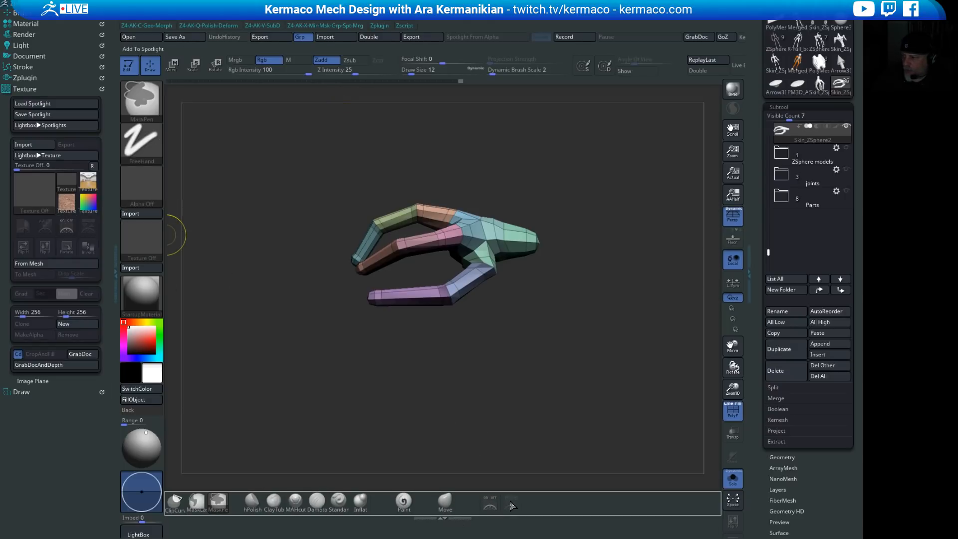
pyautogui.keyDown('ctrl'); pyautogui.keyDown('alt'); pyautogui.moveTo(510, 503); pyautogui.dragTo(512, 504); pyautogui.keyUp('alt'); pyautogui.keyUp('ctrl')
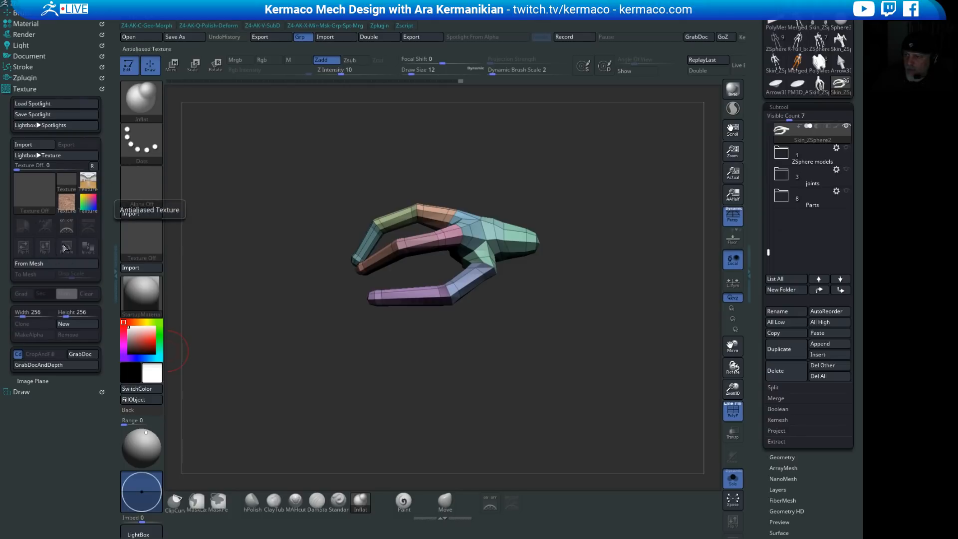
pyautogui.click(25, 88)
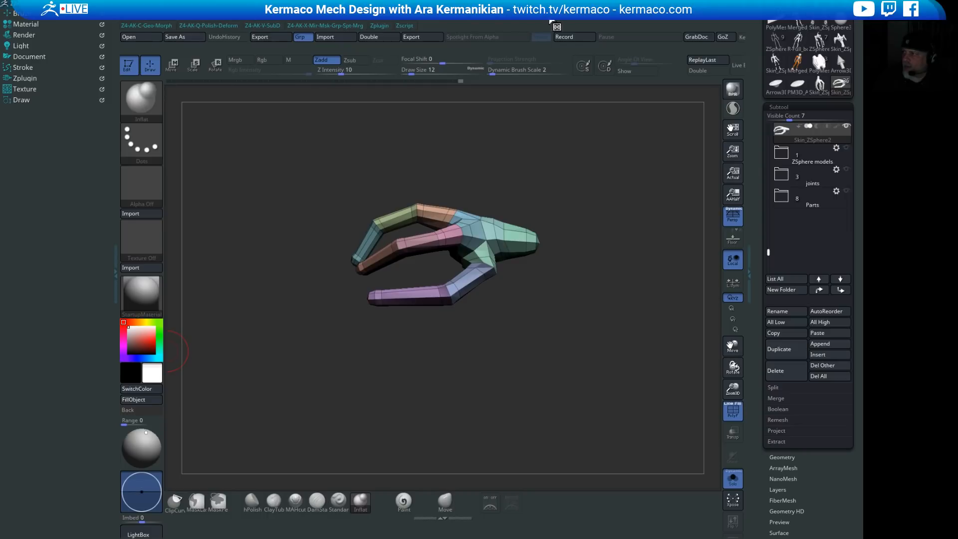
# Step: Add the Edit Spotlight control to the custom shelf beside the other two Spotlight controls
pyautogui.moveTo(603, 21)
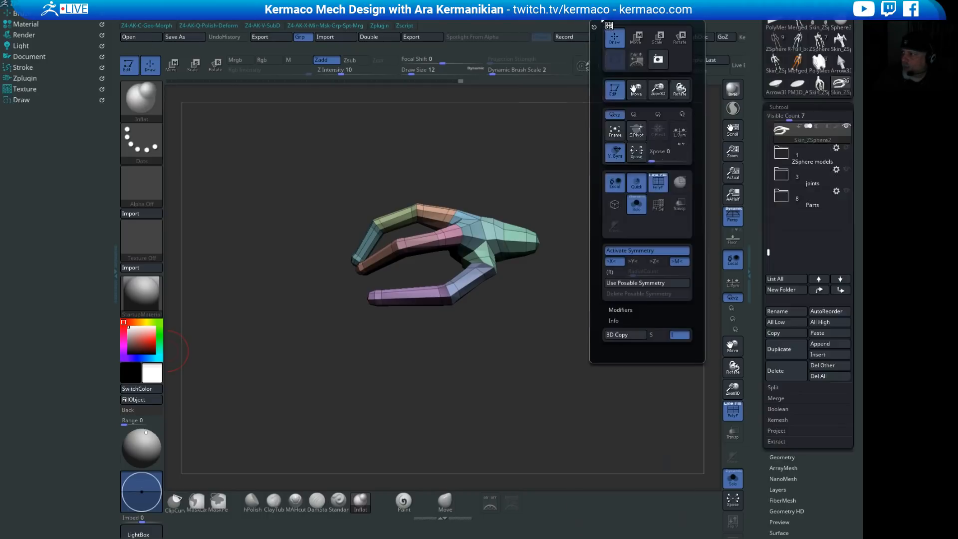
pyautogui.click(637, 59)
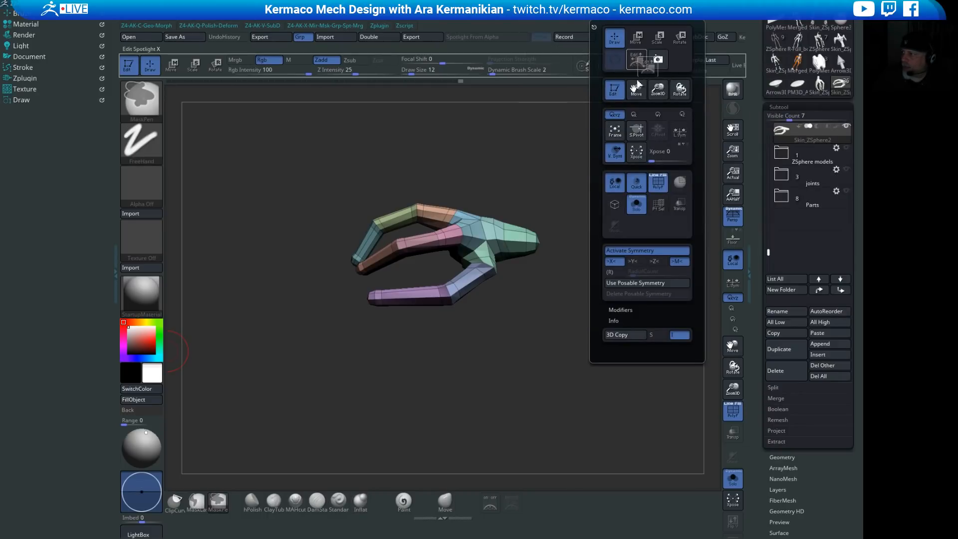
pyautogui.click(534, 505)
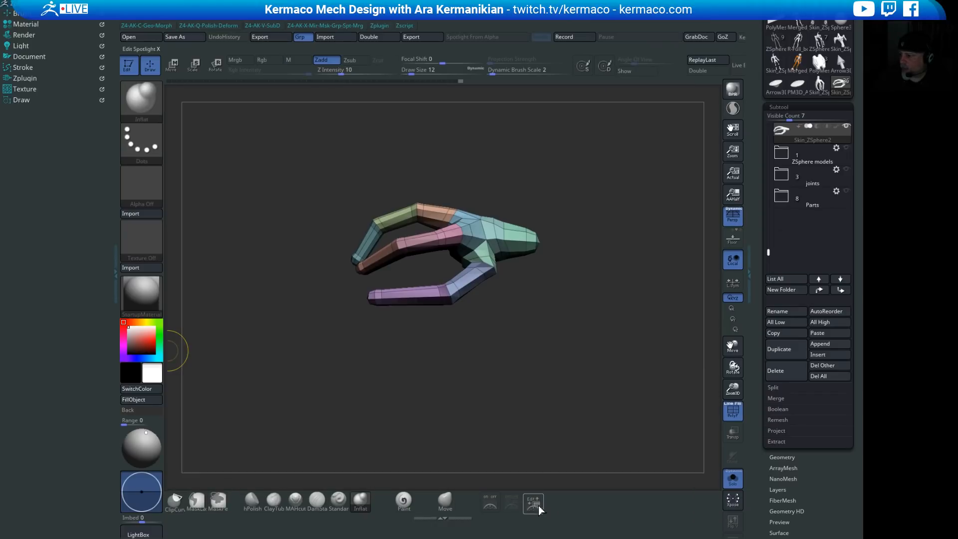
pyautogui.click(534, 506)
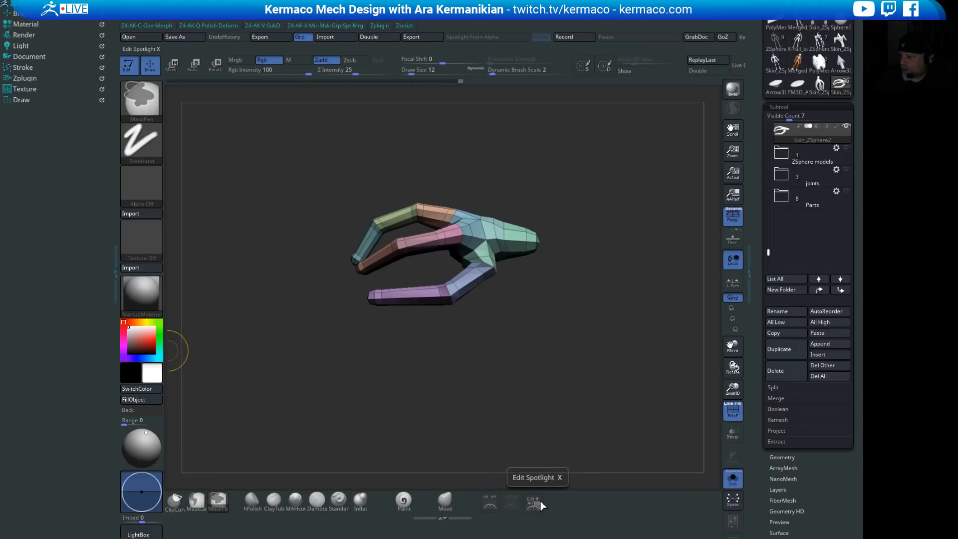
pyautogui.click(534, 505)
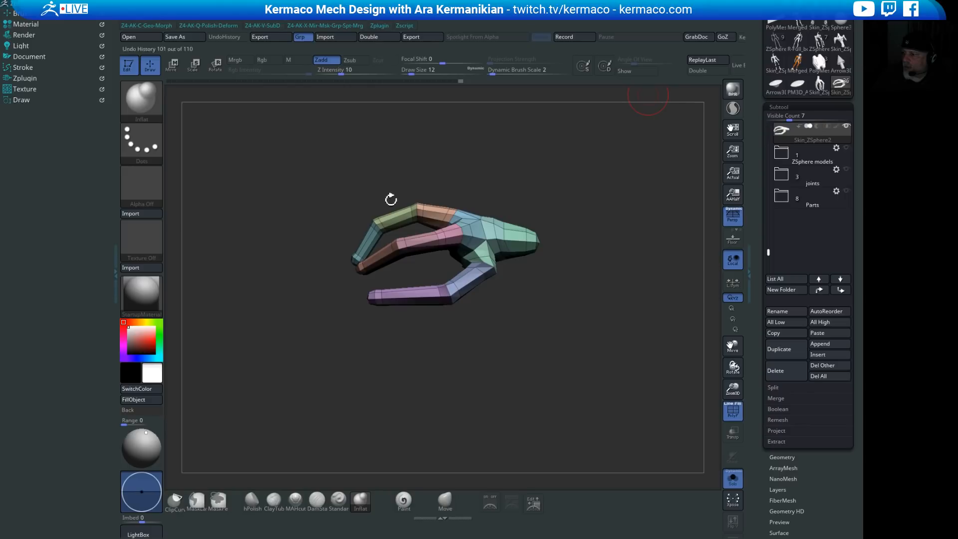
pyautogui.press('ctrl')
pyautogui.moveTo(536, 506)
pyautogui.keyDown('ctrl'); pyautogui.keyDown('alt'); pyautogui.mouseDown()
pyautogui.moveTo(546, 479)
pyautogui.moveTo(535, 501)
pyautogui.mouseUp(); pyautogui.keyUp('alt'); pyautogui.keyUp('ctrl')
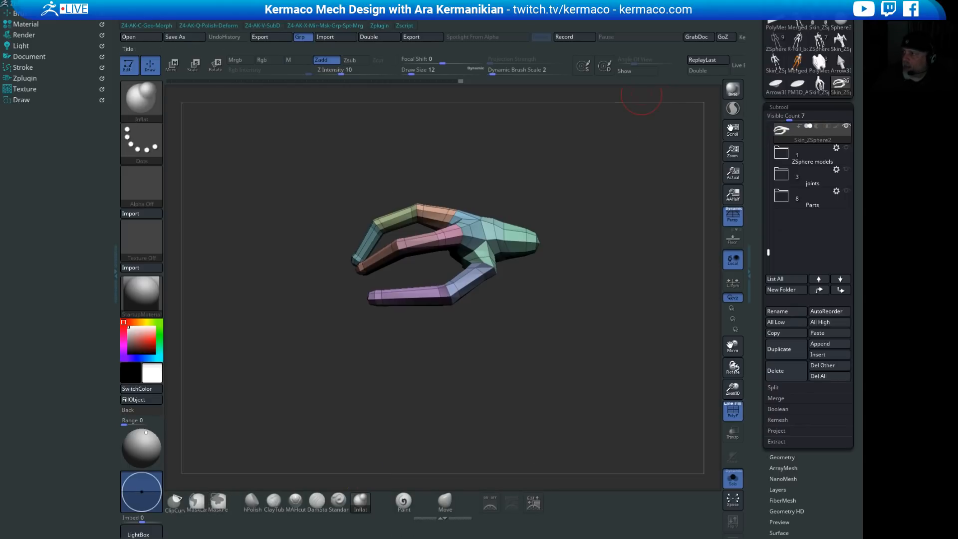
# Step: Disable interface customization and store the layout as the startup configuration
pyautogui.click(456, 15)
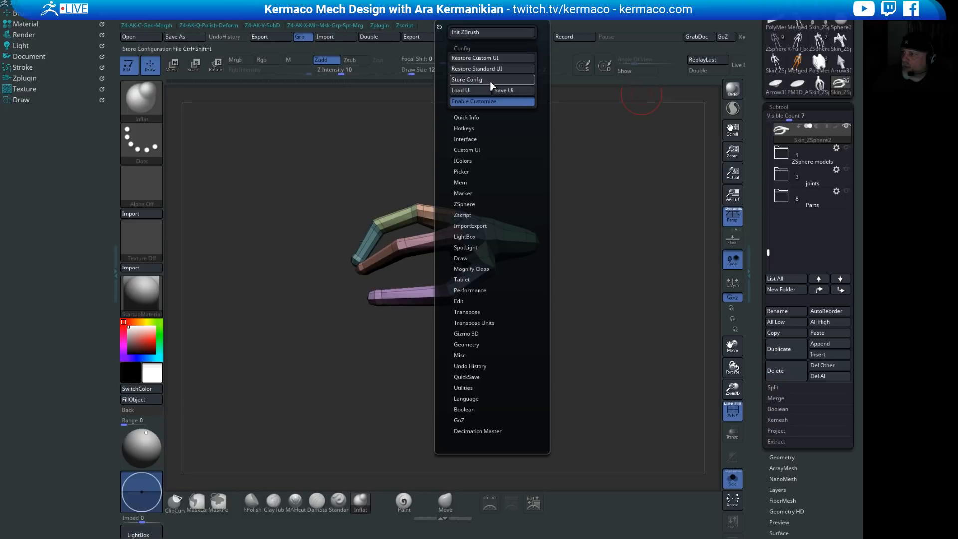
pyautogui.click(473, 102)
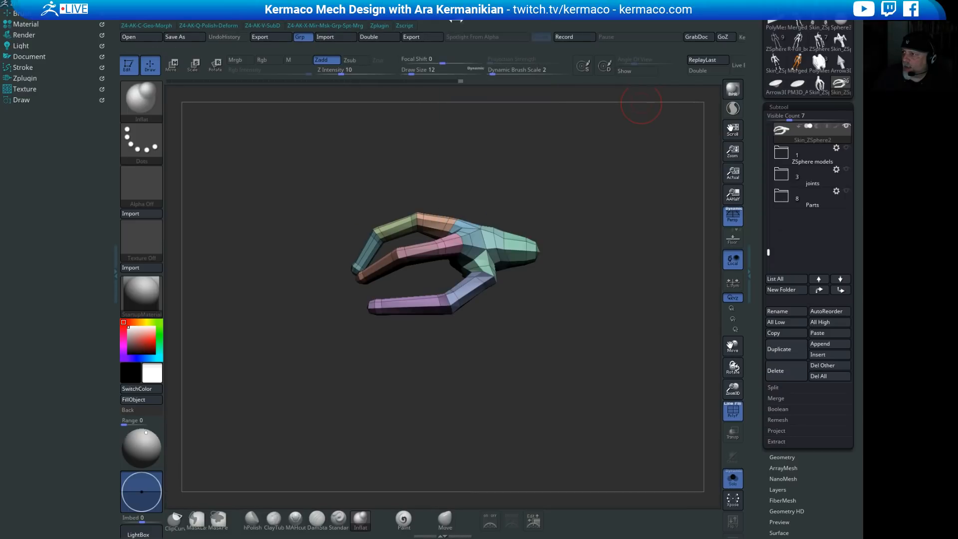
pyautogui.click(456, 15)
pyautogui.click(474, 79)
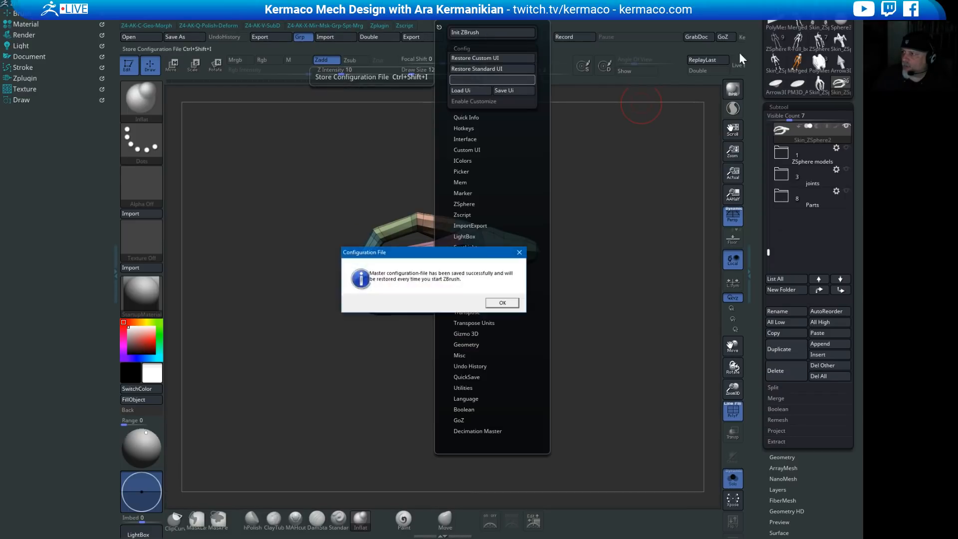
pyautogui.click(502, 303)
# Step: Load the AK_HardSurface_02 Spotlight from LightBox, enable Spotlight editing and move the whole image set fully into the canvas
pyautogui.press(',')
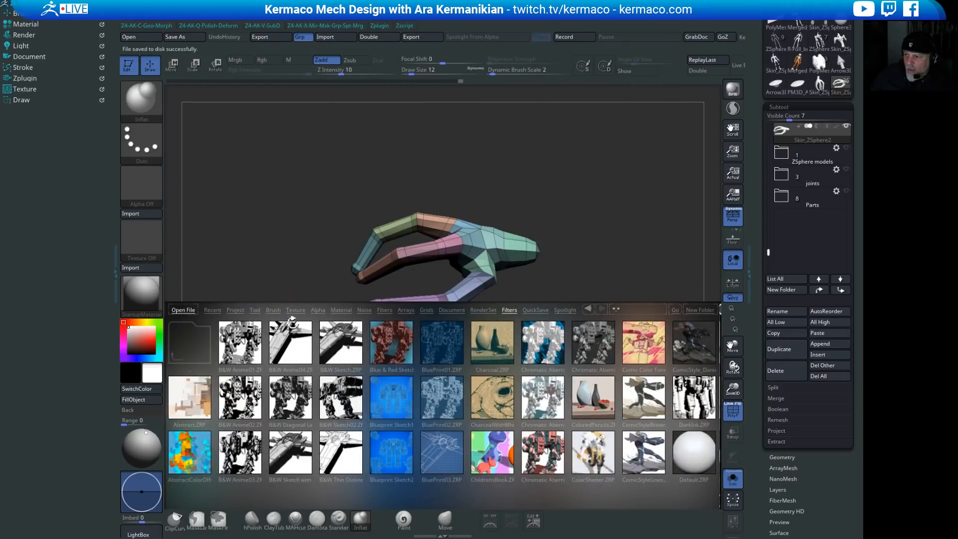
pyautogui.click(565, 310)
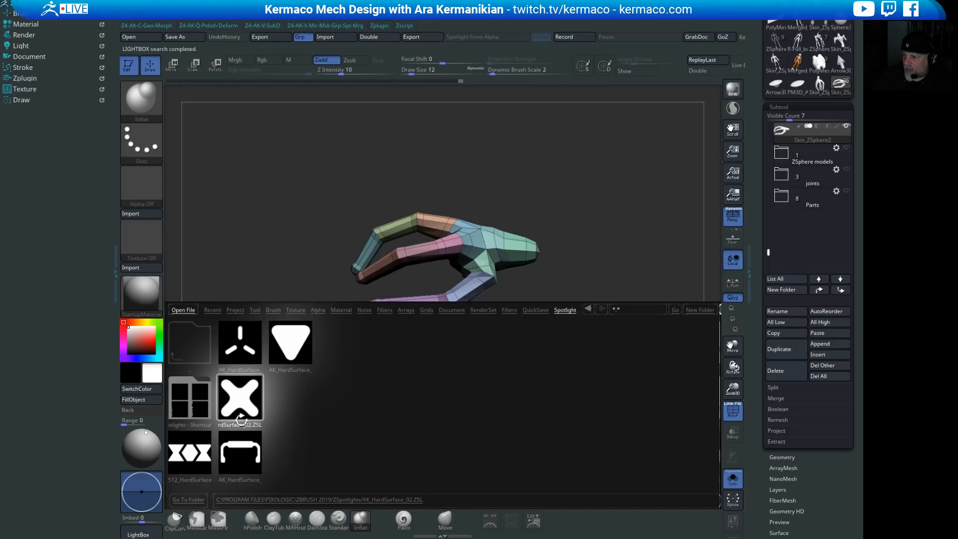
pyautogui.doubleClick(242, 399)
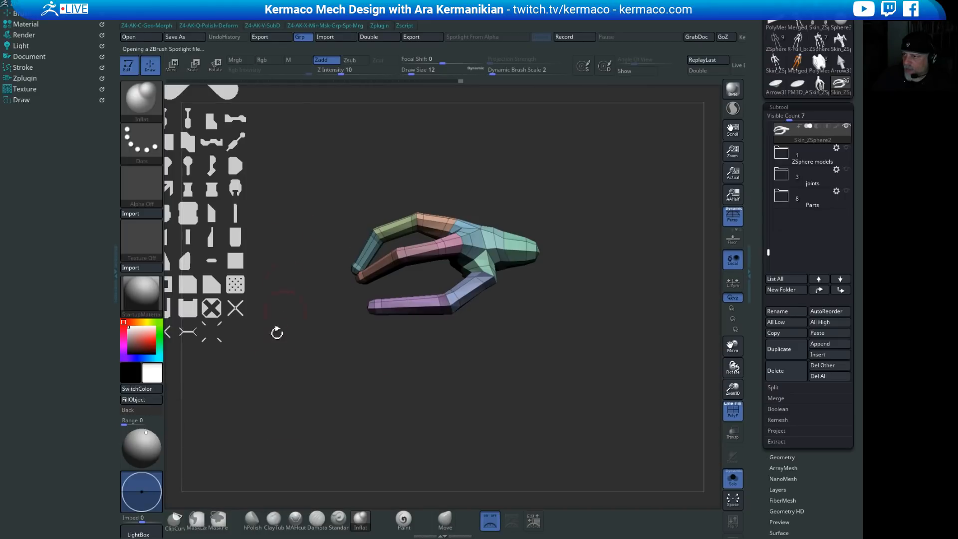
pyautogui.click(529, 525)
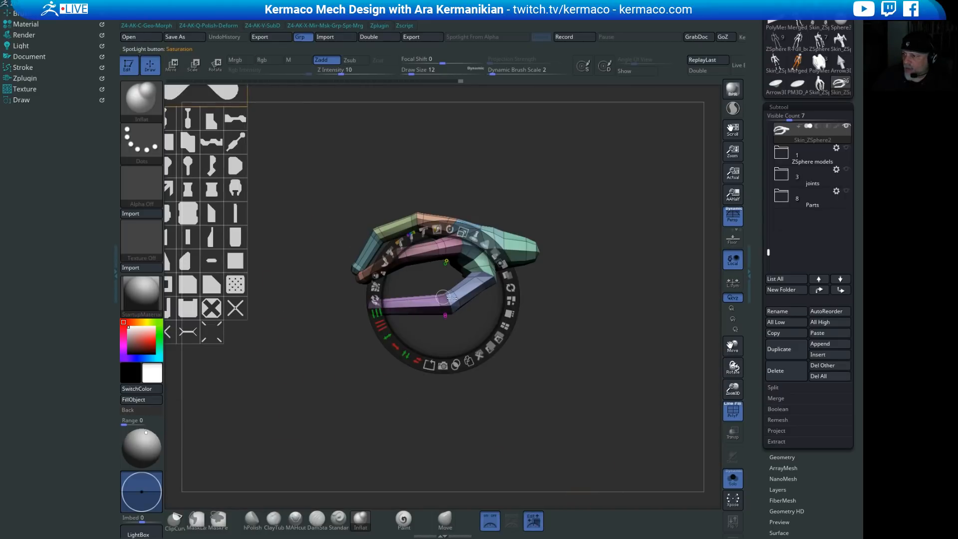
pyautogui.moveTo(478, 298)
pyautogui.mouseDown()
pyautogui.moveTo(612, 329)
pyautogui.moveTo(481, 334)
pyautogui.moveTo(588, 393)
pyautogui.moveTo(560, 364)
pyautogui.moveTo(542, 373)
pyautogui.moveTo(519, 335)
pyautogui.mouseUp()
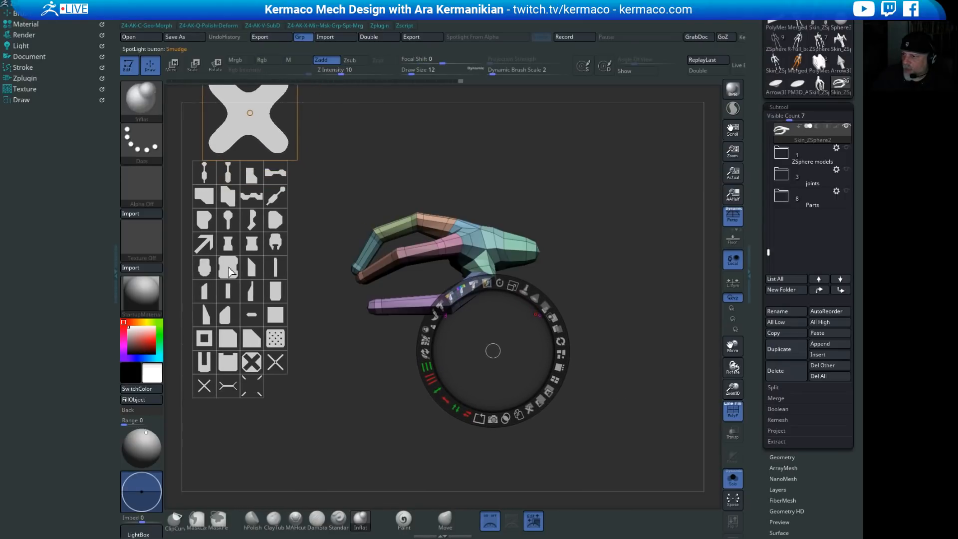
# Step: Pull the small angled shape out of the Spotlight image grid and place it in the empty area beside the wrist
pyautogui.click(255, 220)
pyautogui.moveTo(264, 220); pyautogui.dragTo(468, 169)
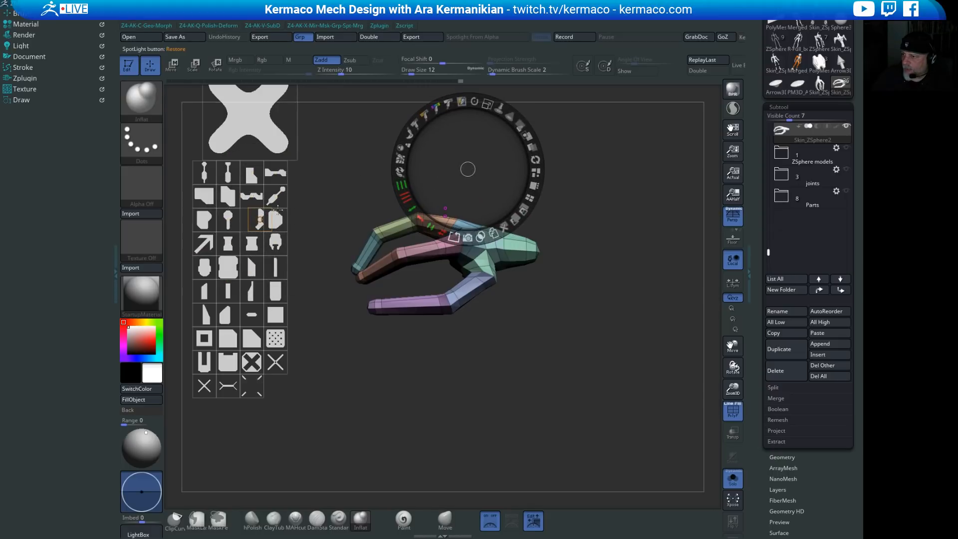
pyautogui.click(259, 215)
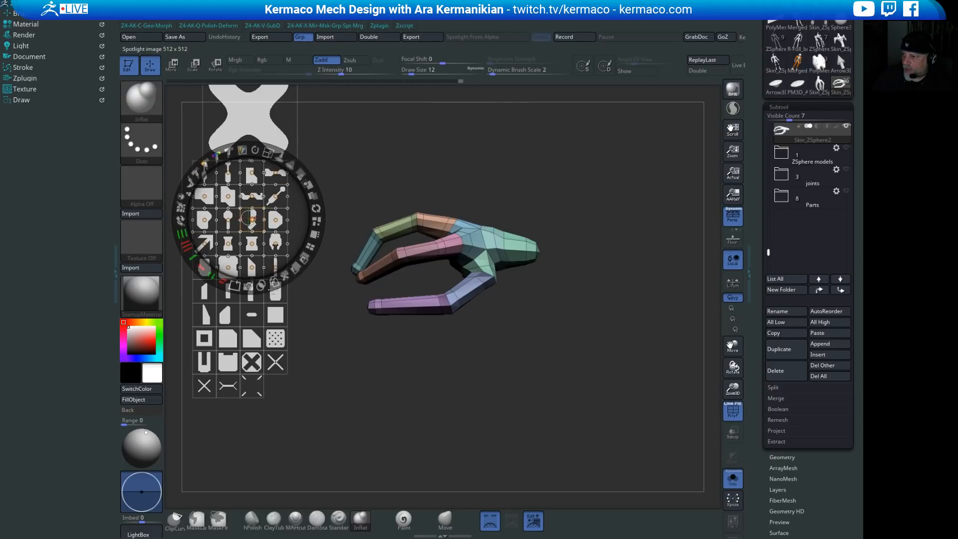
pyautogui.click(444, 295)
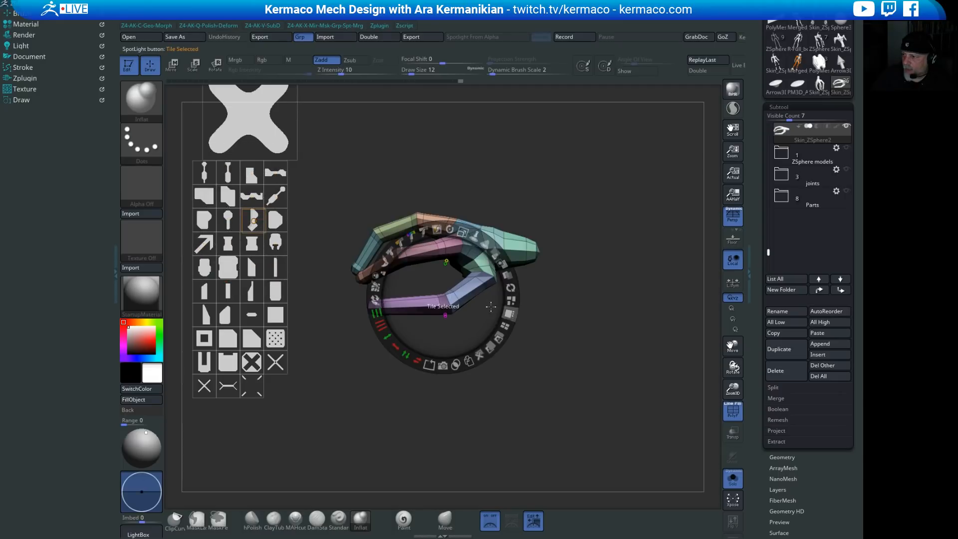
pyautogui.moveTo(441, 278); pyautogui.dragTo(618, 222)
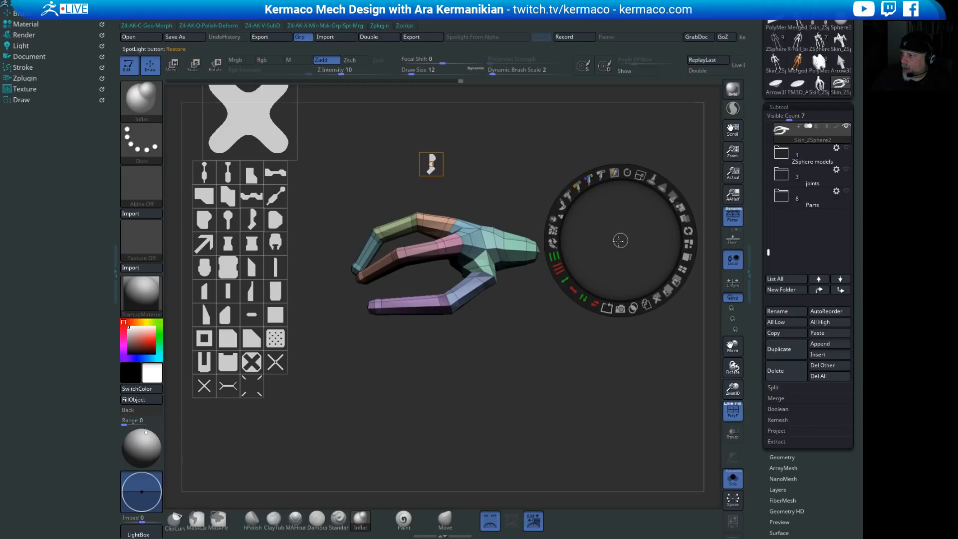
pyautogui.moveTo(619, 240); pyautogui.dragTo(593, 222)
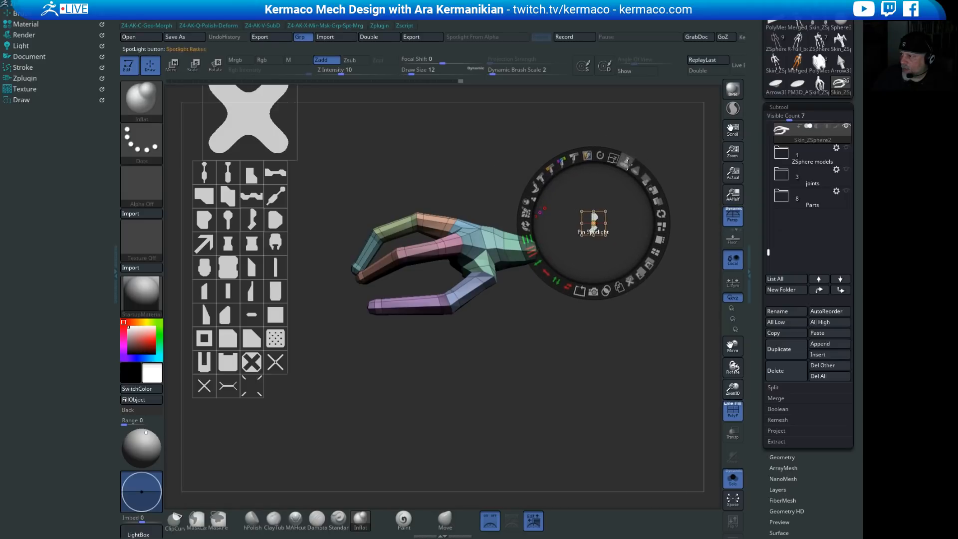
# Step: Scale up the angled Spotlight shape beside the wrist until it nearly fills the dial
pyautogui.moveTo(616, 163); pyautogui.dragTo(621, 165)
pyautogui.moveTo(644, 218); pyautogui.dragTo(577, 318)
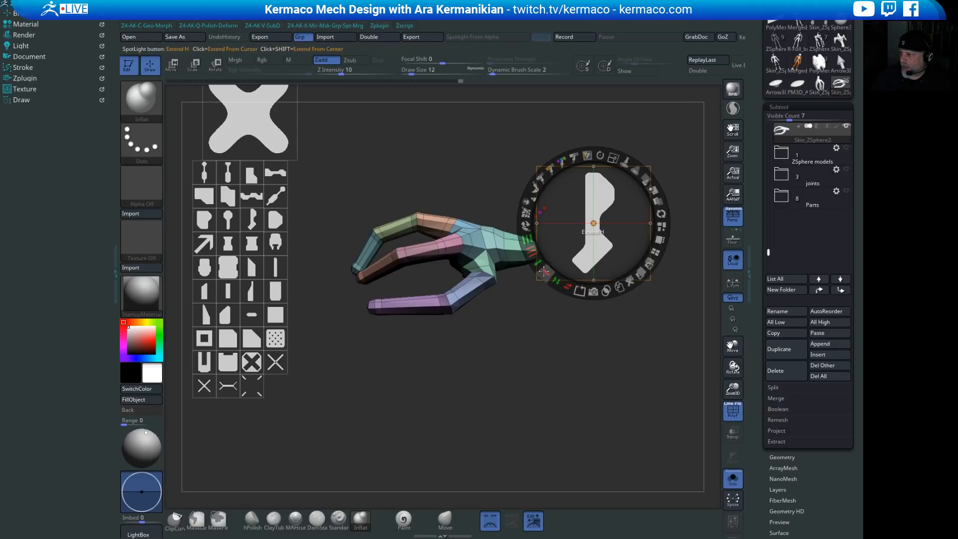
pyautogui.click(528, 243)
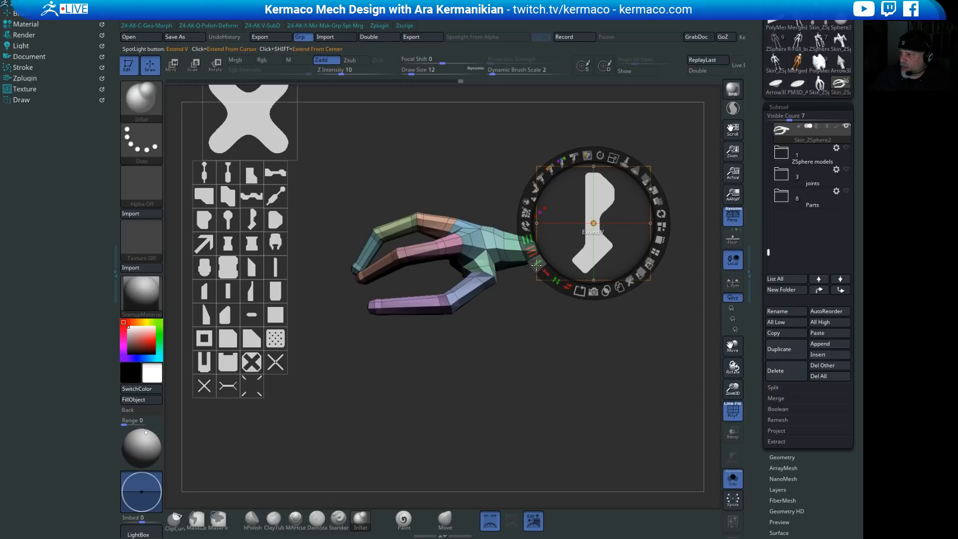
pyautogui.moveTo(537, 265)
pyautogui.mouseDown()
pyautogui.moveTo(519, 238)
pyautogui.moveTo(519, 265)
pyautogui.mouseUp()
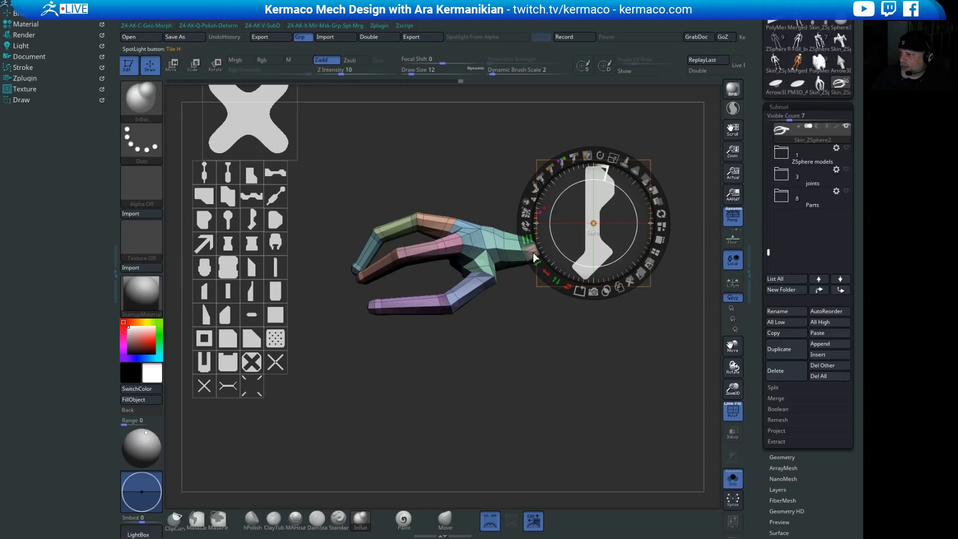
pyautogui.click(567, 292)
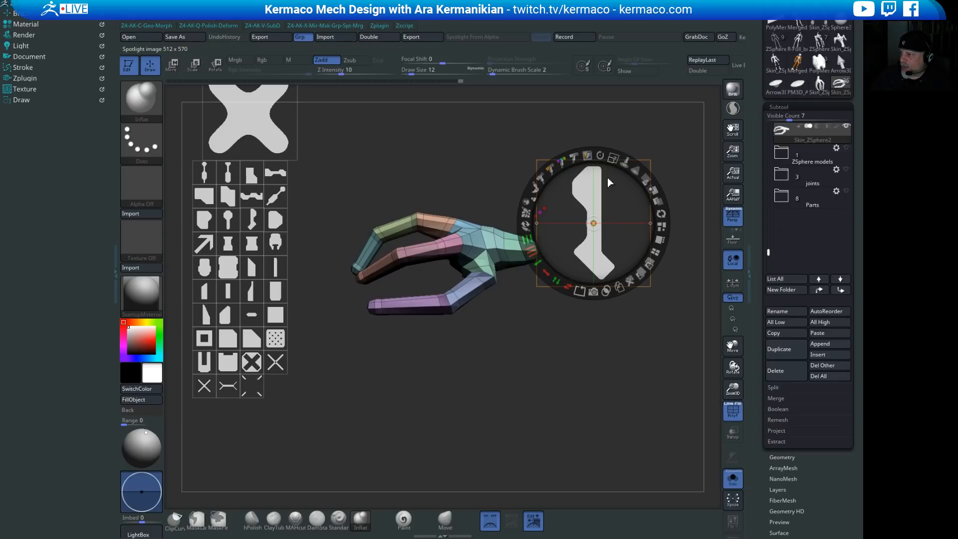
pyautogui.moveTo(600, 155)
pyautogui.keyDown('shift'); pyautogui.mouseDown()
pyautogui.moveTo(628, 163)
pyautogui.moveTo(608, 168)
pyautogui.mouseUp(); pyautogui.keyUp('shift')
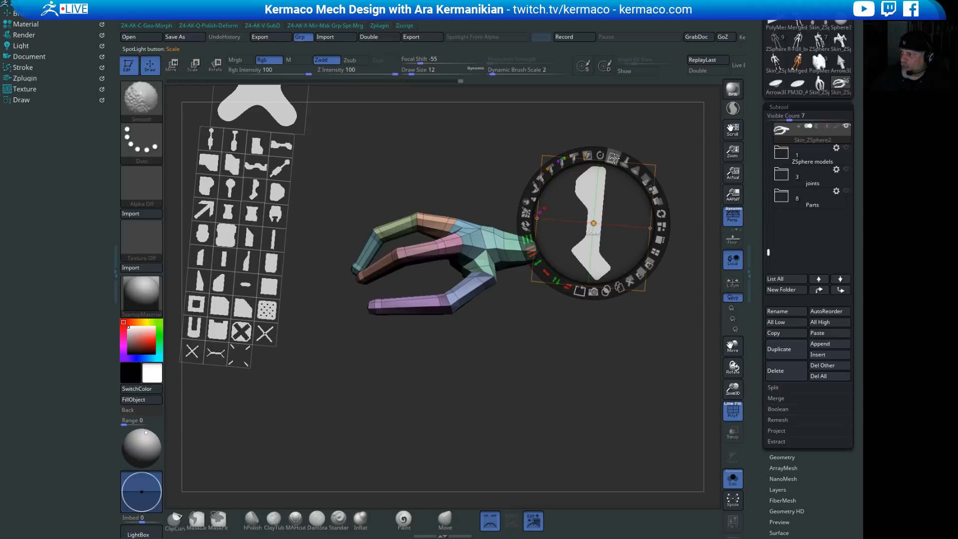
pyautogui.keyDown('shift'); pyautogui.moveTo(614, 157); pyautogui.dragTo(592, 156); pyautogui.keyUp('shift')
pyautogui.hotkey('ctrl', 'z')
pyautogui.hotkey('ctrl', 'z')
pyautogui.hotkey('ctrl', 'z')
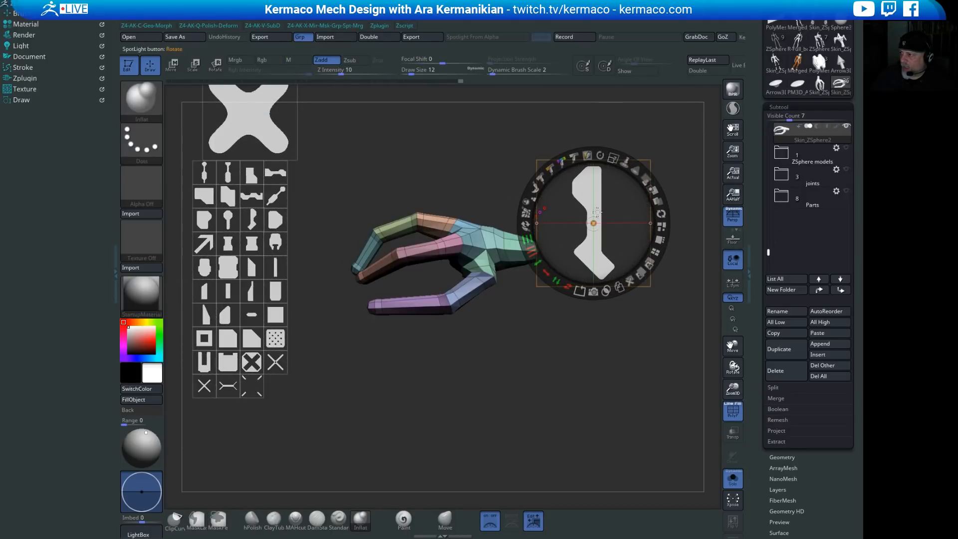
pyautogui.moveTo(600, 156)
pyautogui.mouseDown()
pyautogui.moveTo(649, 187)
pyautogui.moveTo(609, 165)
pyautogui.moveTo(643, 189)
pyautogui.moveTo(641, 241)
pyautogui.moveTo(634, 228)
pyautogui.mouseUp()
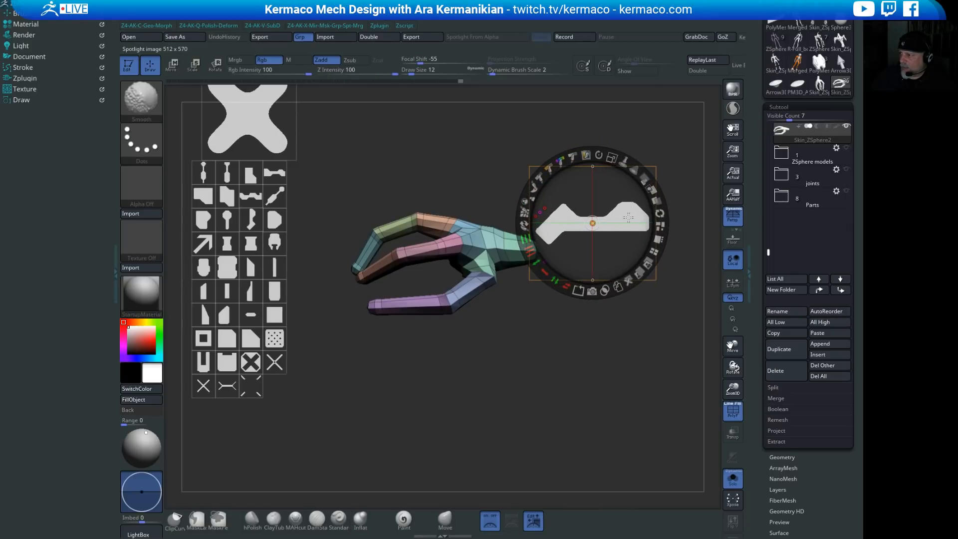
pyautogui.moveTo(599, 155); pyautogui.dragTo(601, 155)
pyautogui.hotkey('ctrl', 'z')
pyautogui.hotkey('ctrl', 'z')
pyautogui.hotkey('ctrl', 'z')
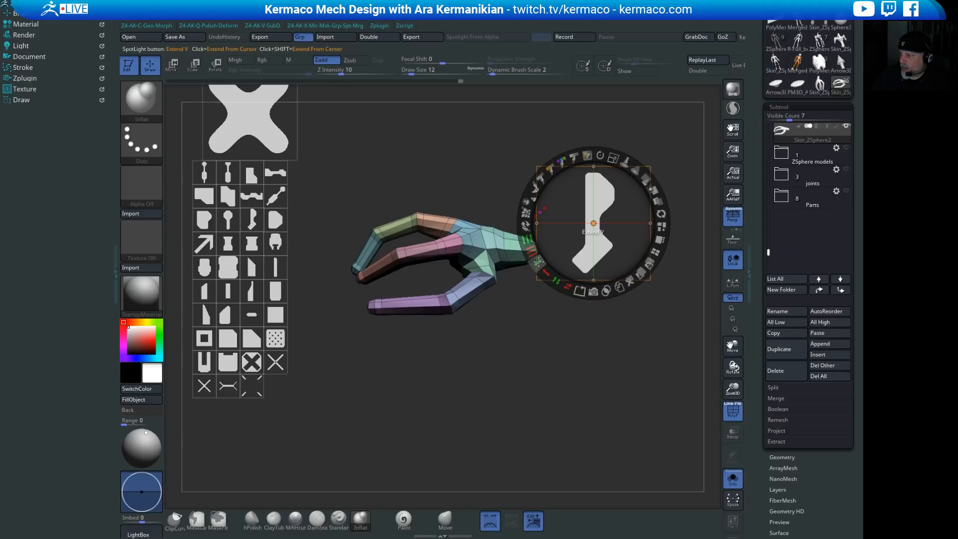
# Step: Stretch and mirror the angled Spotlight shape, and lay it horizontally across the robot hand's upper finger
pyautogui.moveTo(538, 261); pyautogui.dragTo(614, 157)
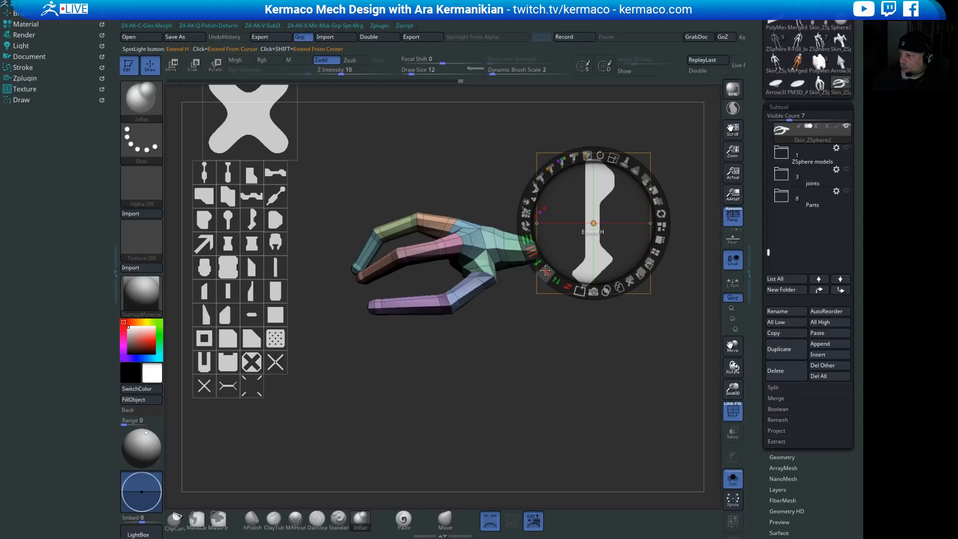
pyautogui.moveTo(544, 272); pyautogui.dragTo(547, 273)
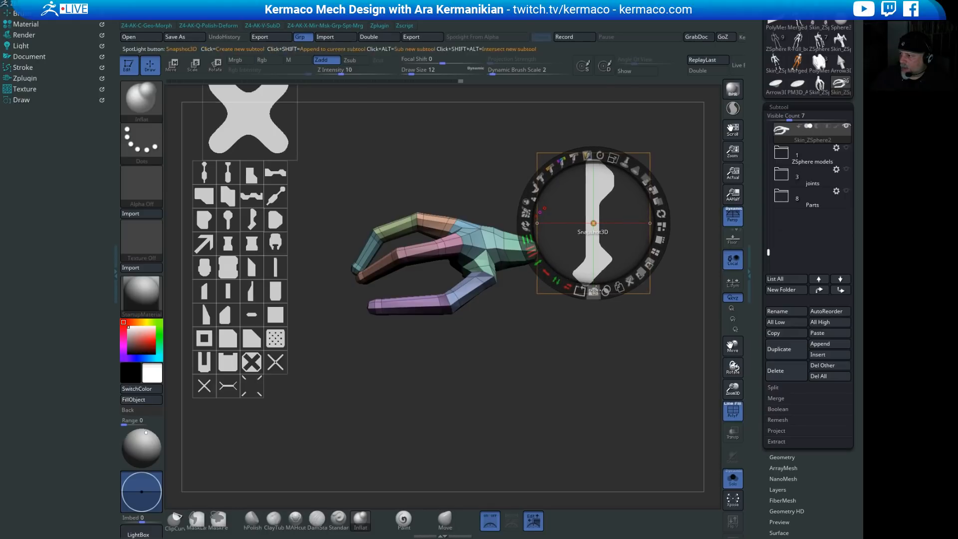
pyautogui.click(593, 291)
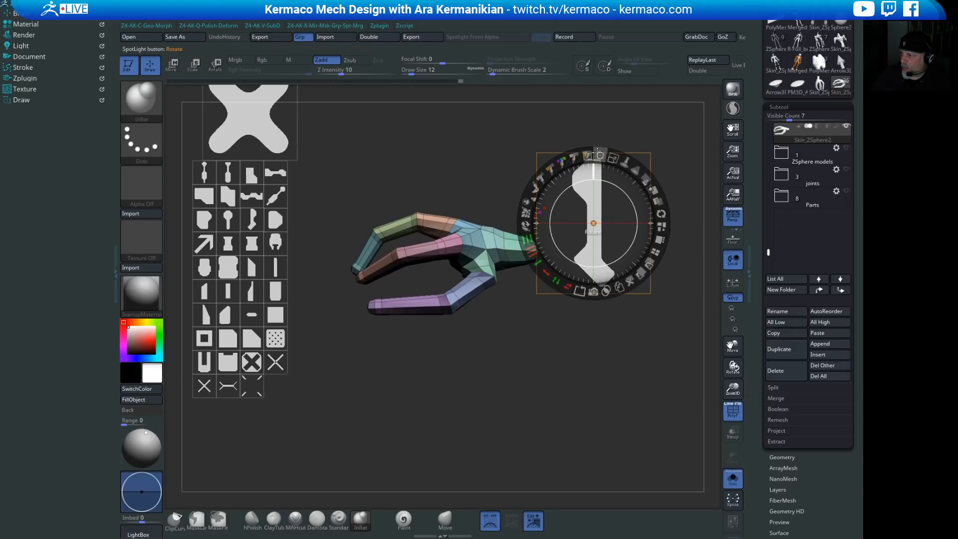
pyautogui.moveTo(597, 150); pyautogui.dragTo(435, 243)
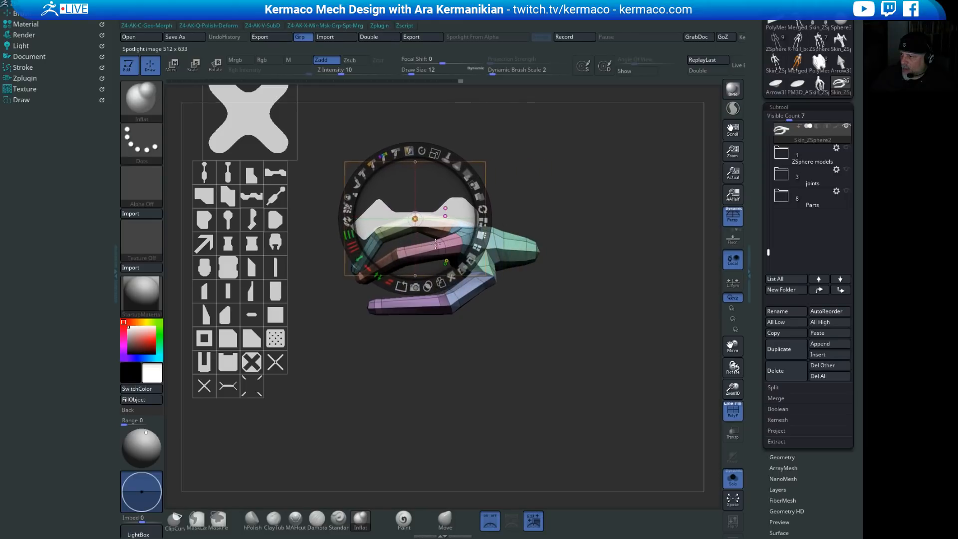
# Step: Adjust the scale, proportions and position of the horizontal shape until it spans the upper finger and knuckle area
pyautogui.moveTo(435, 153); pyautogui.dragTo(435, 194)
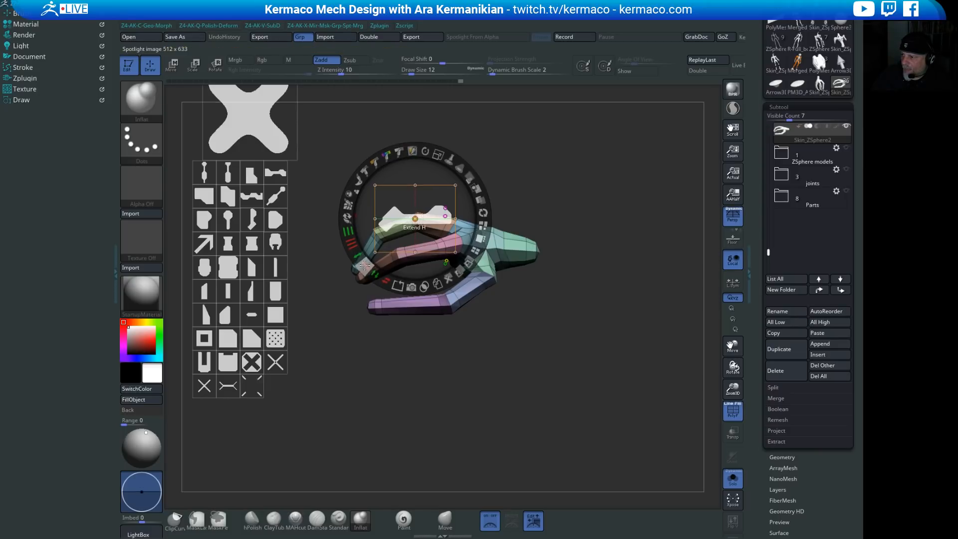
pyautogui.moveTo(365, 265); pyautogui.dragTo(348, 288)
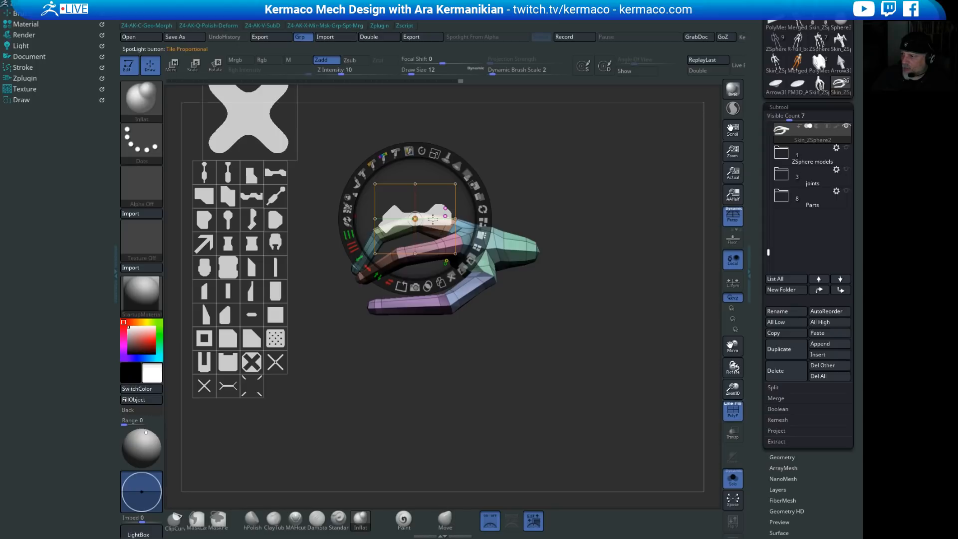
pyautogui.moveTo(432, 222); pyautogui.dragTo(464, 226)
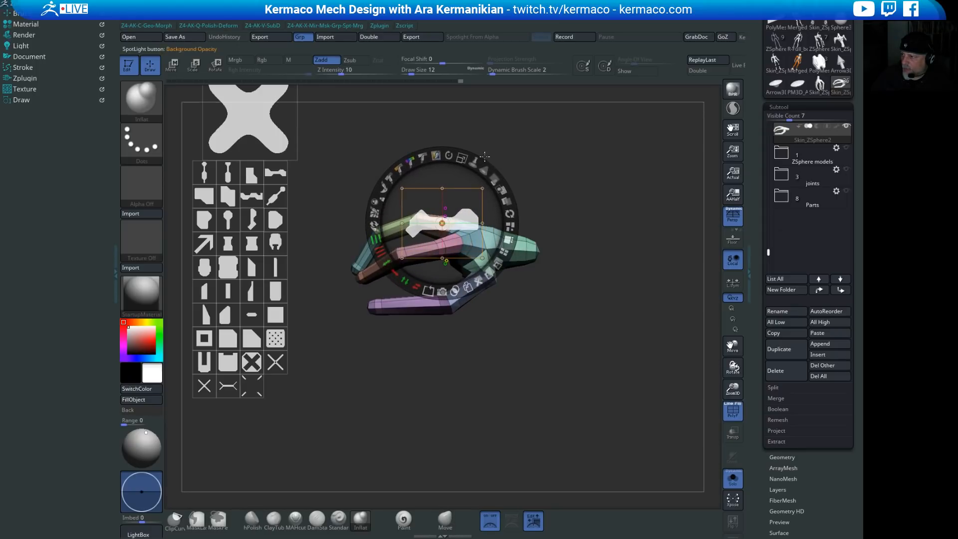
pyautogui.moveTo(459, 201); pyautogui.dragTo(465, 199)
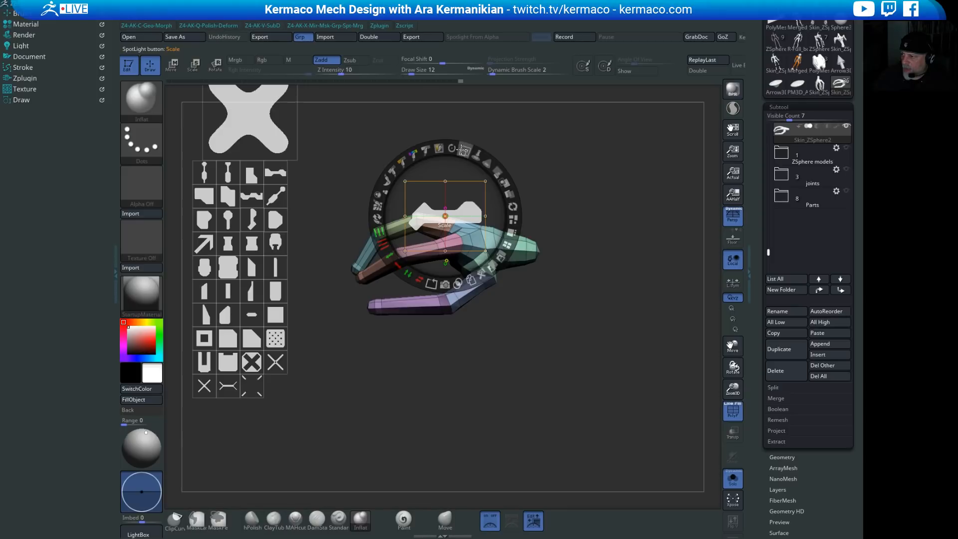
pyautogui.moveTo(465, 149); pyautogui.dragTo(438, 220)
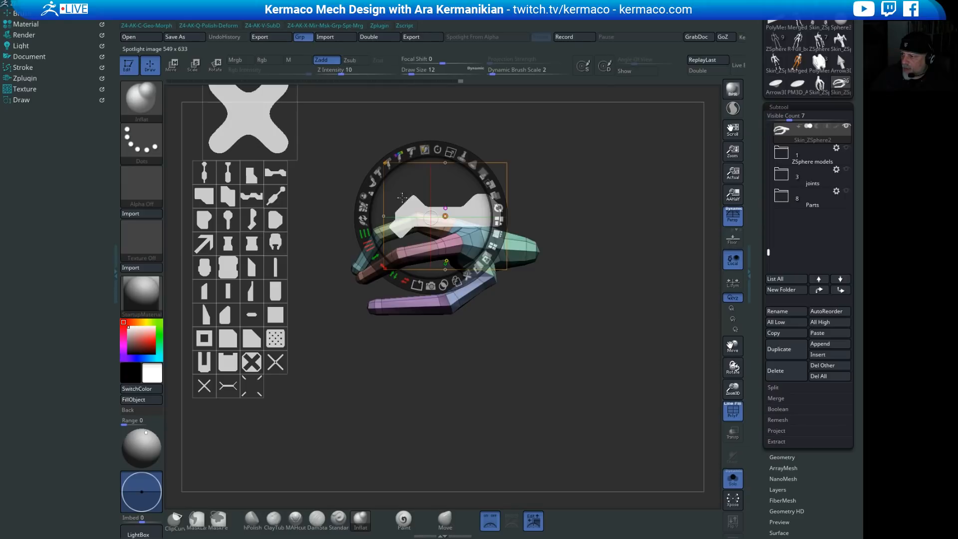
pyautogui.moveTo(426, 218); pyautogui.dragTo(444, 209)
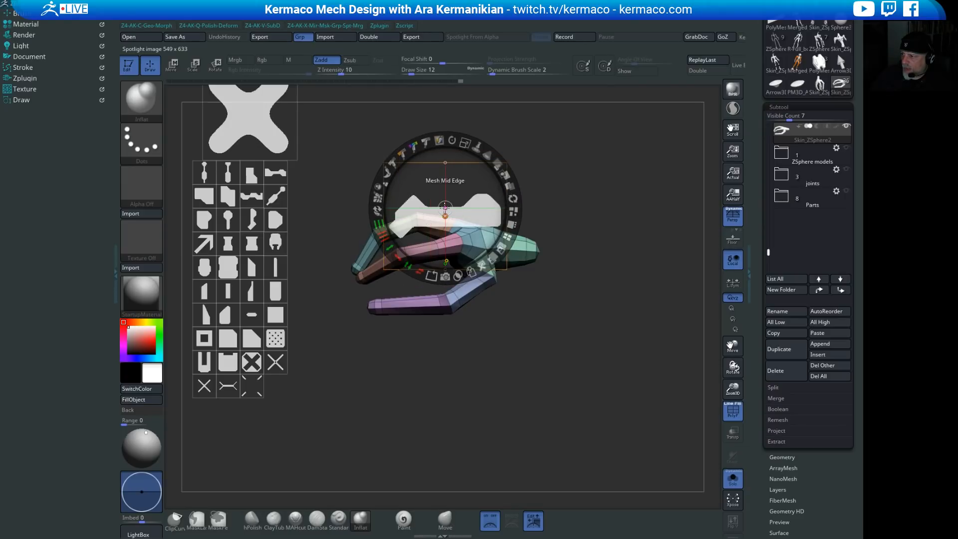
# Step: Move the elongated shape into the empty space above the wrist and overlap its angled end with an enlarged chamfered square from the grid
pyautogui.moveTo(507, 230); pyautogui.dragTo(231, 207)
pyautogui.moveTo(367, 238); pyautogui.dragTo(551, 161)
pyautogui.click(275, 401)
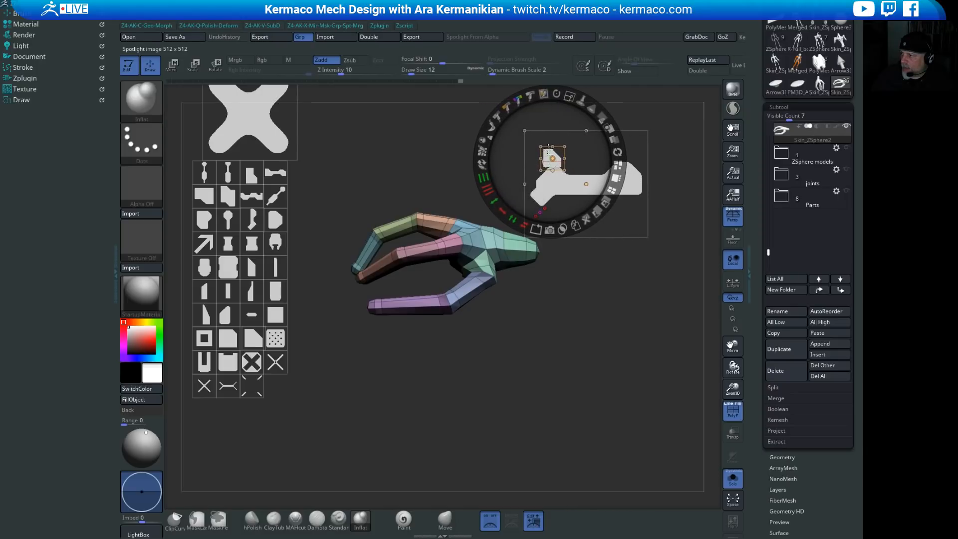
pyautogui.moveTo(572, 102); pyautogui.dragTo(566, 129)
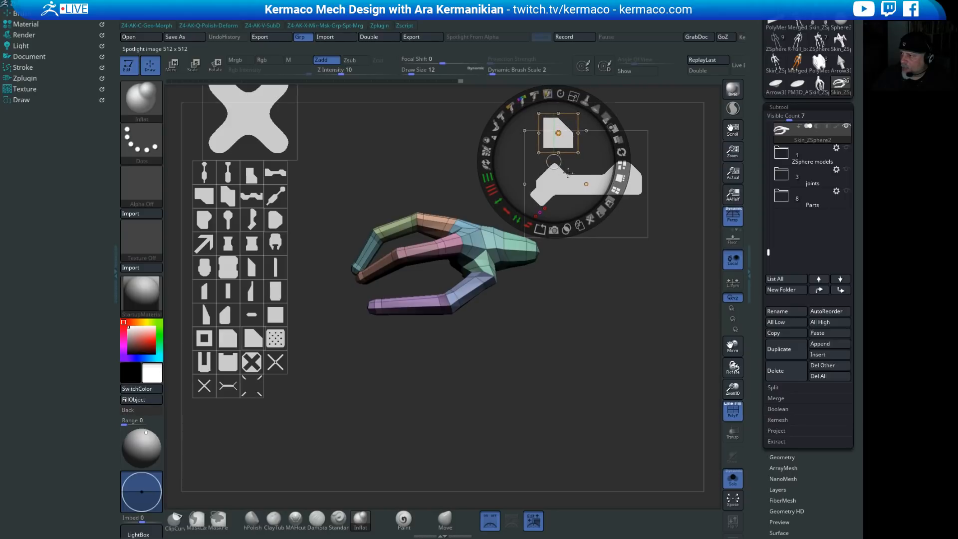
pyautogui.moveTo(563, 138); pyautogui.dragTo(562, 161)
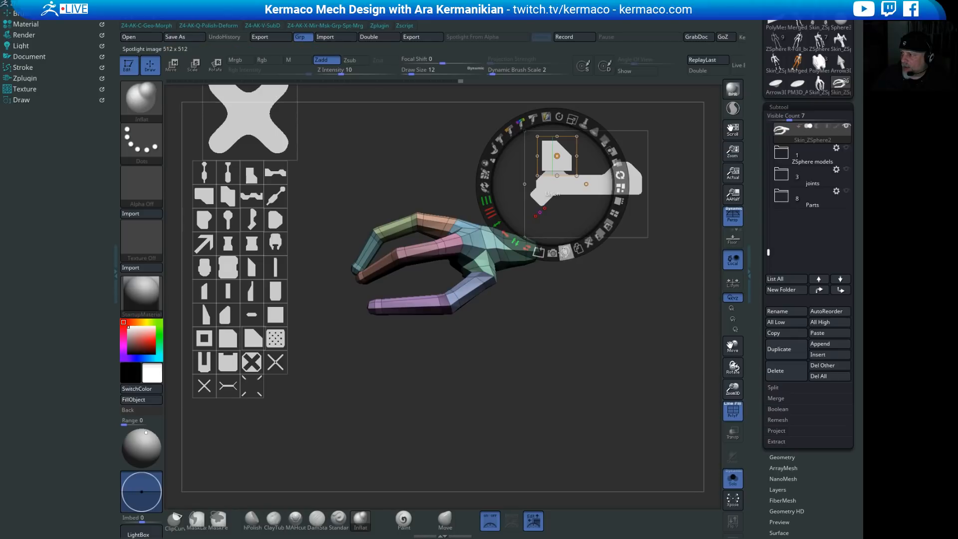
# Step: Union the chamfered square with the elongated shape's angled end, and clear the leftover square from the canvas
pyautogui.moveTo(565, 162); pyautogui.dragTo(407, 158)
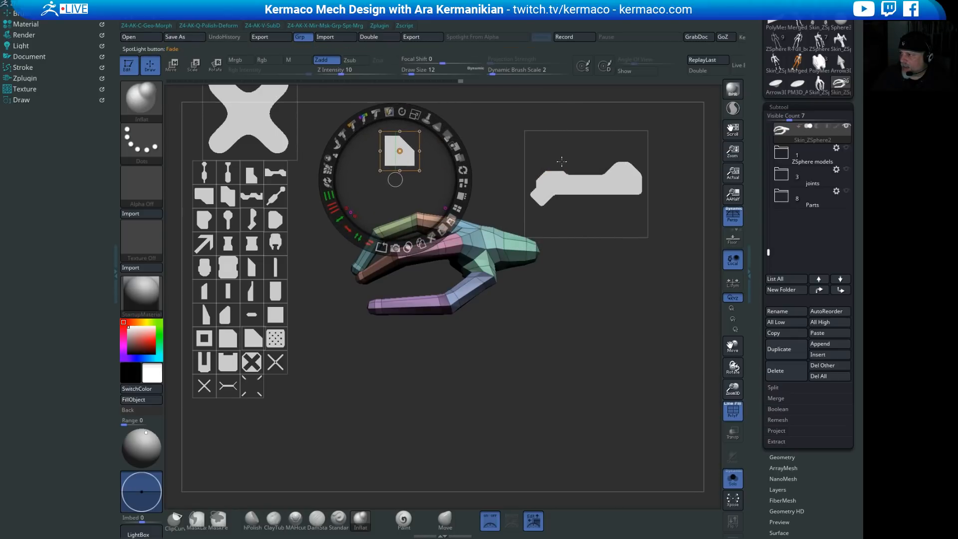
pyautogui.press('ctrl')
pyautogui.hotkey('ctrl', 'z')
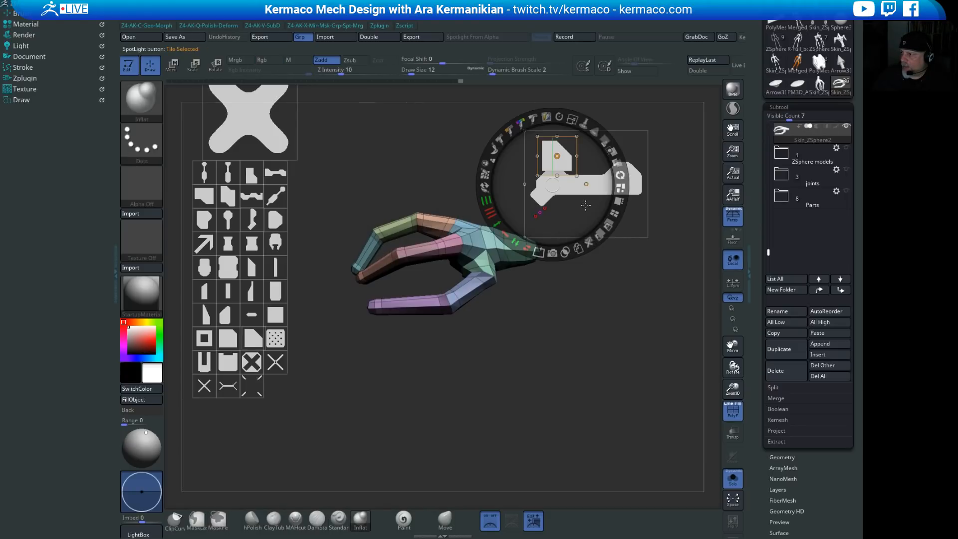
pyautogui.hotkey('ctrl', 'z')
pyautogui.moveTo(567, 178); pyautogui.dragTo(429, 183)
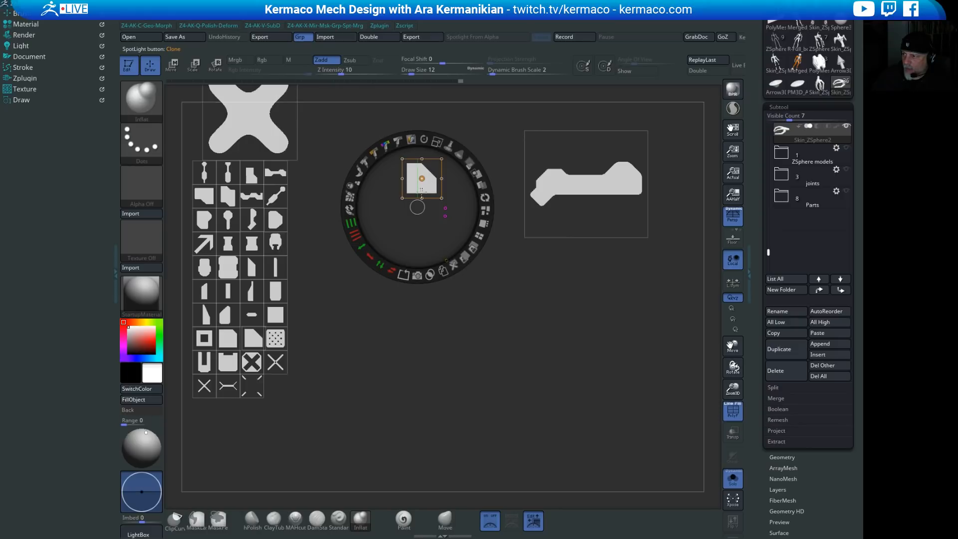
pyautogui.moveTo(422, 178); pyautogui.dragTo(411, 247)
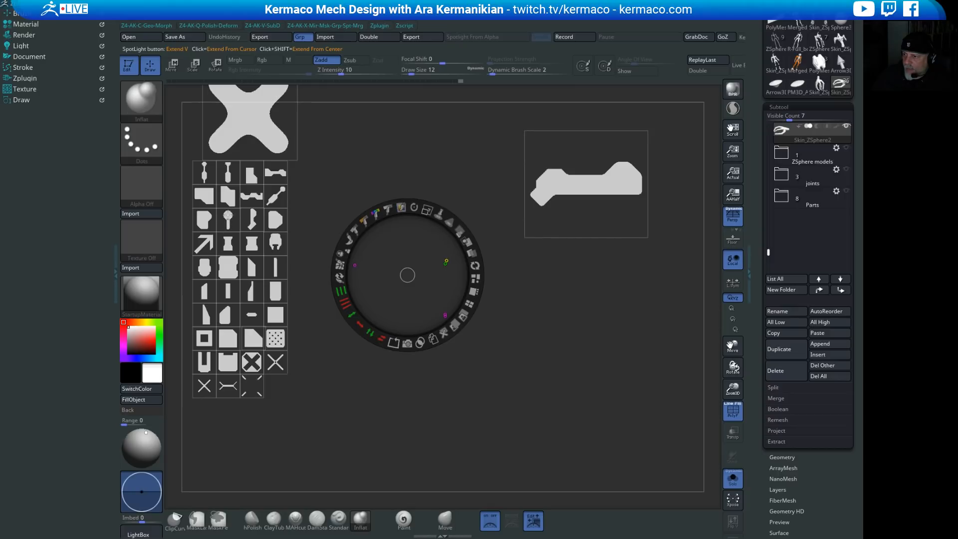
# Step: Bring the round-headed pin shape from the image grid onto the elongated shape's angled end and enlarge it
pyautogui.click(228, 216)
pyautogui.moveTo(228, 221)
pyautogui.mouseDown()
pyautogui.moveTo(251, 220)
pyautogui.moveTo(228, 220)
pyautogui.mouseUp()
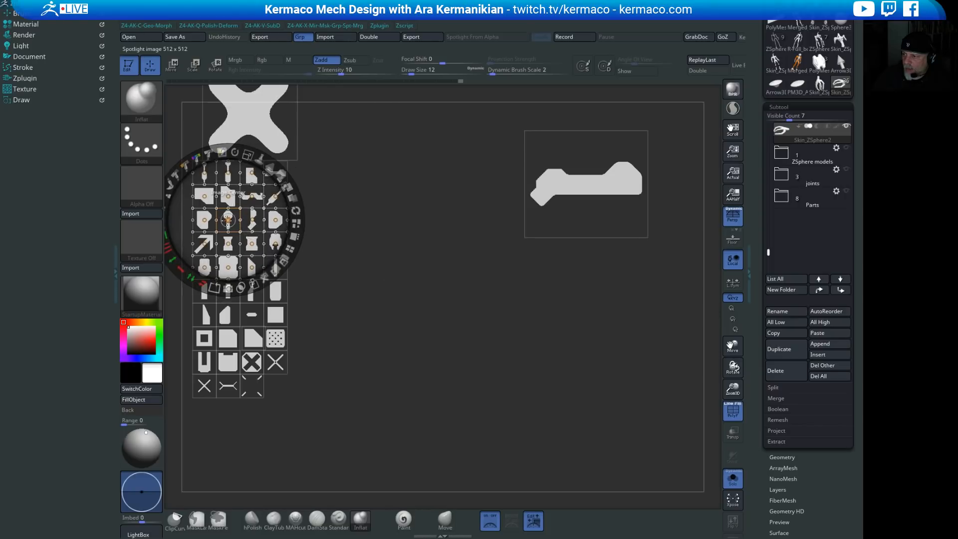
pyautogui.click(253, 284)
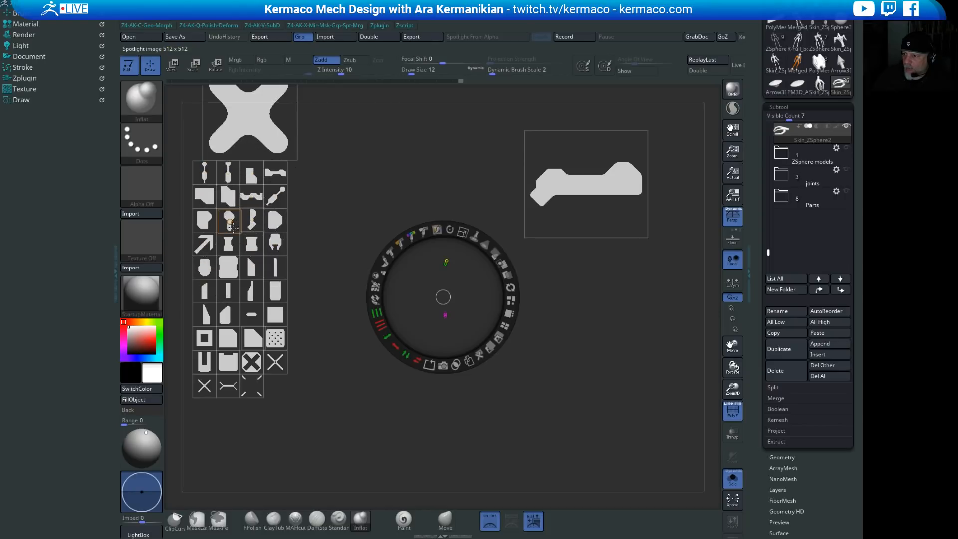
pyautogui.moveTo(230, 222); pyautogui.dragTo(563, 198)
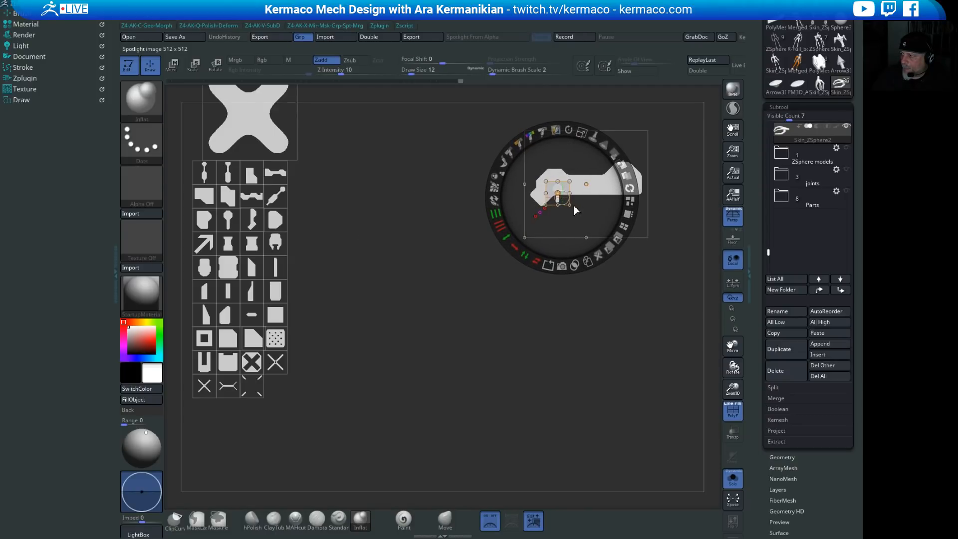
pyautogui.moveTo(582, 132); pyautogui.dragTo(602, 147)
# Step: Align the pin shape inside the angled end, subtract it from the elongated shape and pull it clear
pyautogui.moveTo(561, 208); pyautogui.dragTo(543, 206)
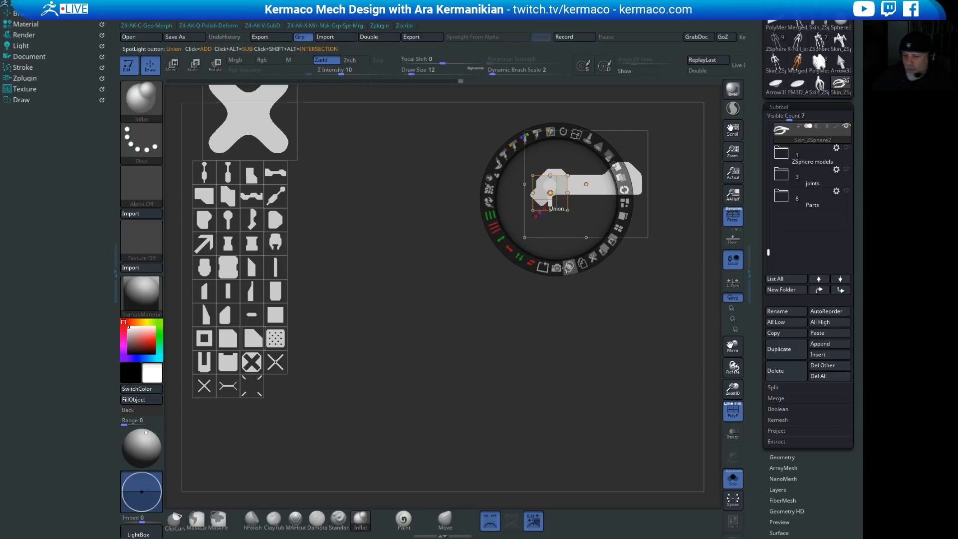
pyautogui.keyDown('alt'); pyautogui.click(571, 267); pyautogui.keyUp('alt')
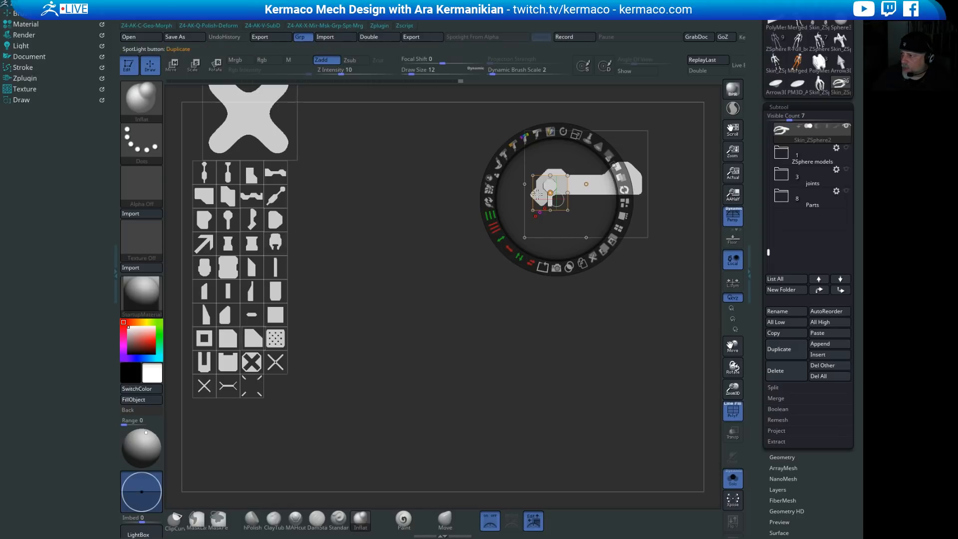
pyautogui.moveTo(550, 192); pyautogui.dragTo(611, 306)
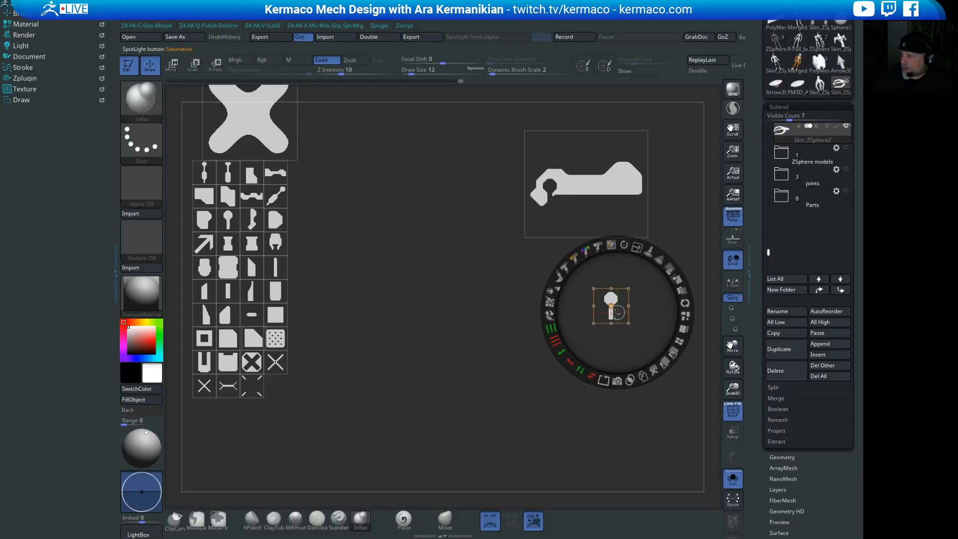
# Step: Turn the pin shape upside down, place it just below the new hole and subtract it to widen the opening
pyautogui.moveTo(618, 313); pyautogui.dragTo(567, 227)
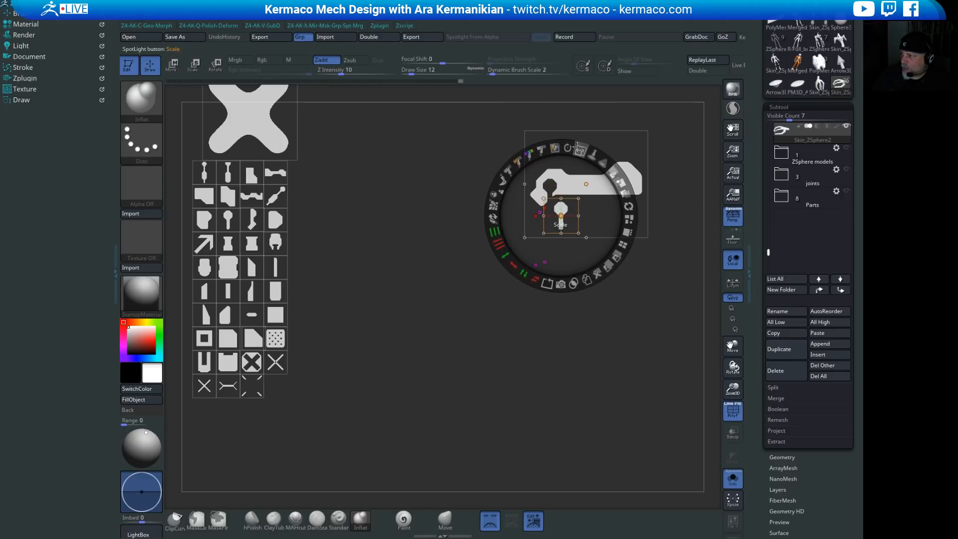
pyautogui.moveTo(568, 146); pyautogui.dragTo(567, 146)
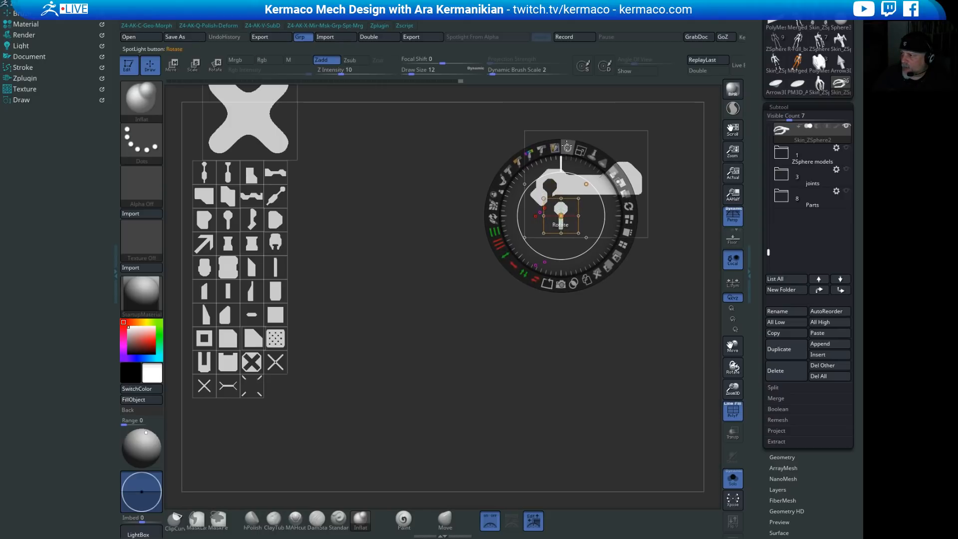
pyautogui.moveTo(567, 147); pyautogui.dragTo(560, 214)
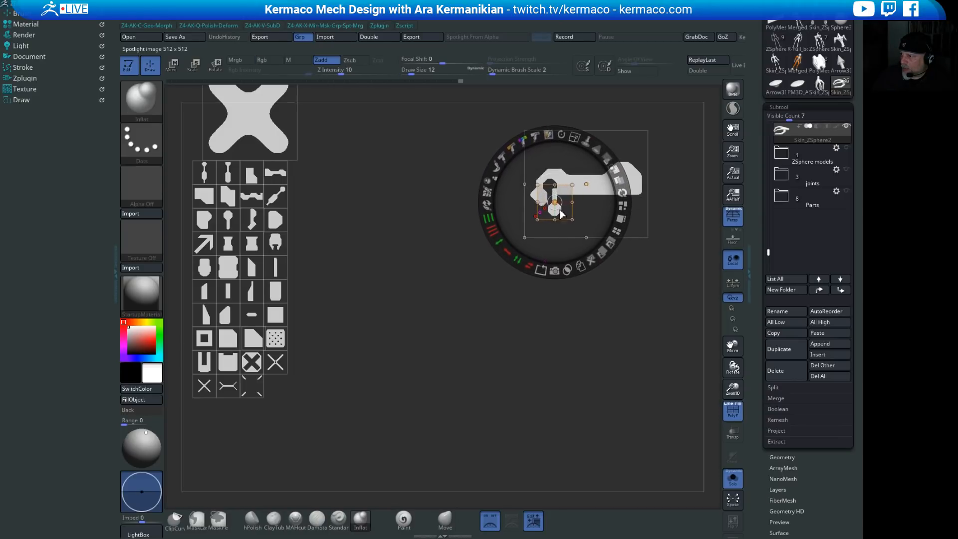
pyautogui.keyDown('alt'); pyautogui.click(568, 270); pyautogui.keyUp('alt')
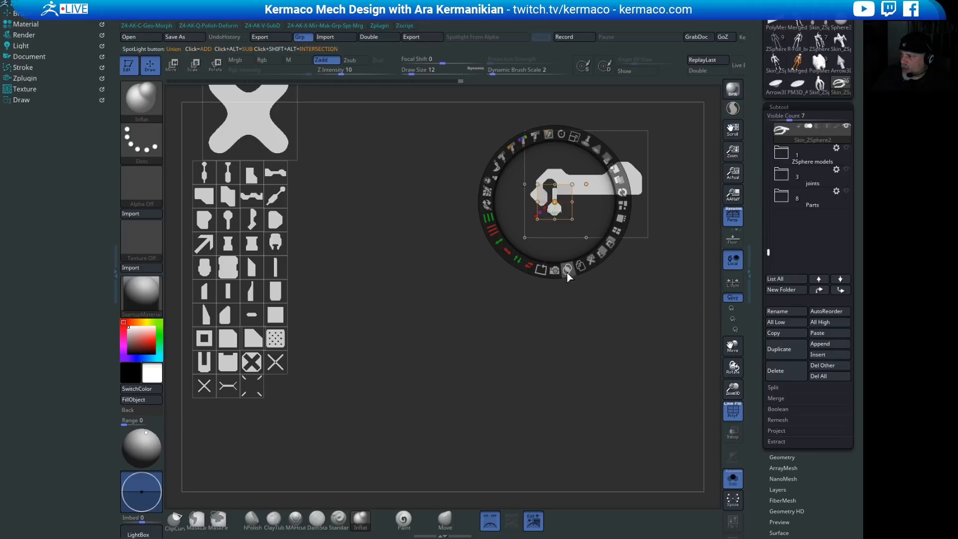
# Step: Move the pin-shaped cutter off the elongated shape and remove it from the canvas
pyautogui.moveTo(573, 207); pyautogui.dragTo(593, 335)
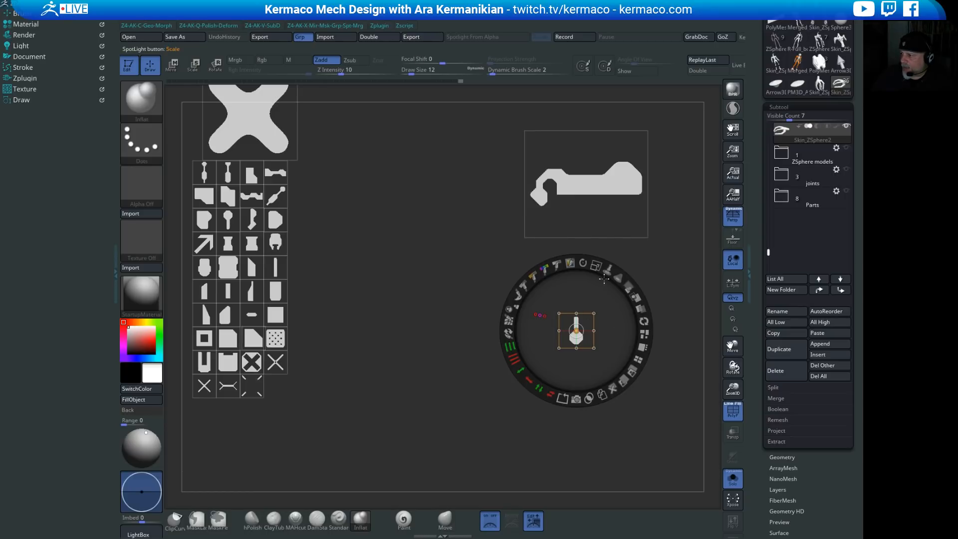
pyautogui.moveTo(584, 343); pyautogui.dragTo(391, 284)
pyautogui.click(420, 333)
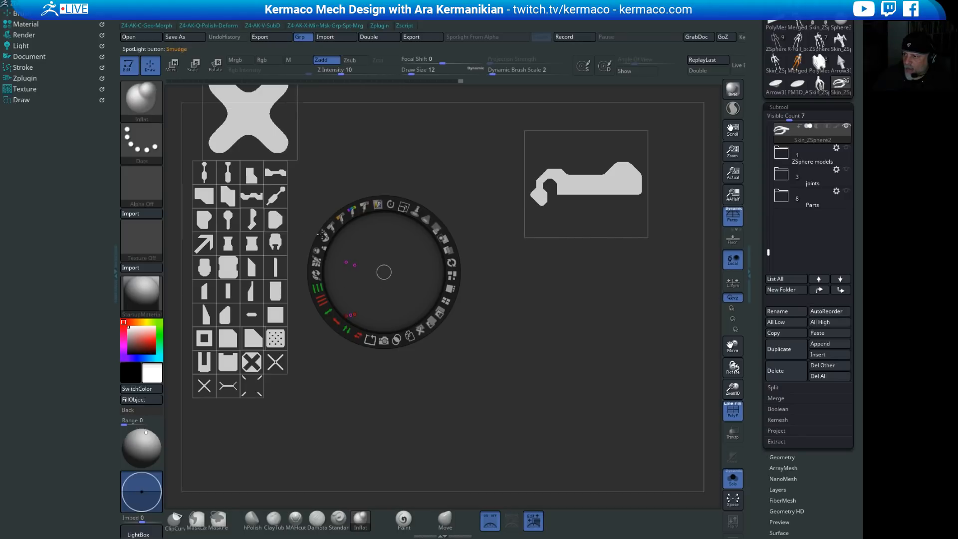
# Step: Duplicate the chamfered D-shaped Spotlight silhouette, rotate the copy diagonally and place it over the hooked end of the arm silhouette
pyautogui.click(278, 220)
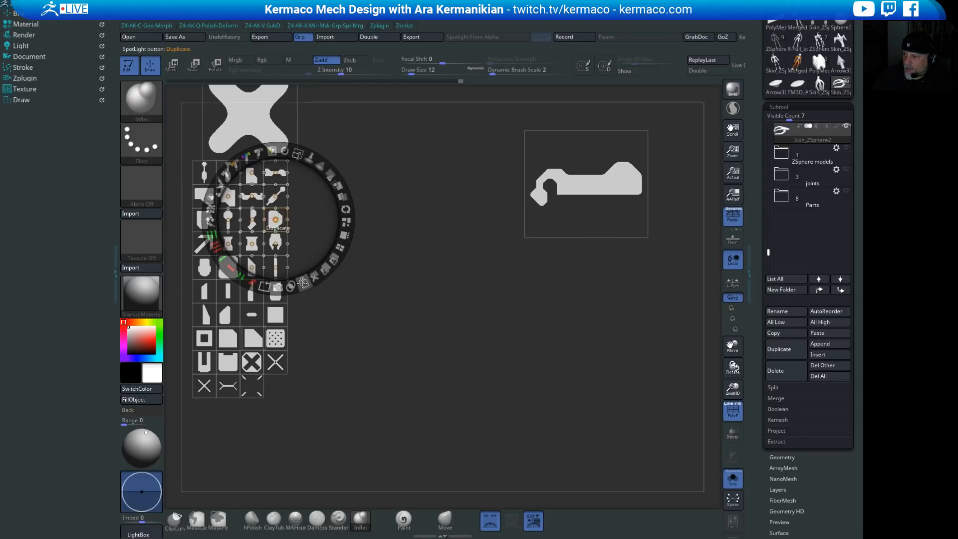
pyautogui.moveTo(278, 221); pyautogui.dragTo(417, 199)
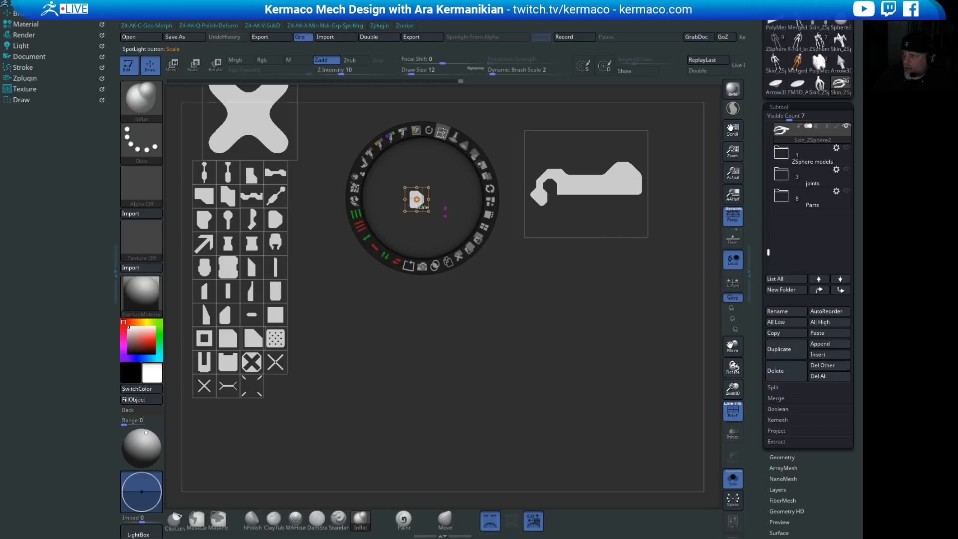
pyautogui.moveTo(429, 131); pyautogui.dragTo(464, 142)
pyautogui.moveTo(450, 196); pyautogui.dragTo(545, 169)
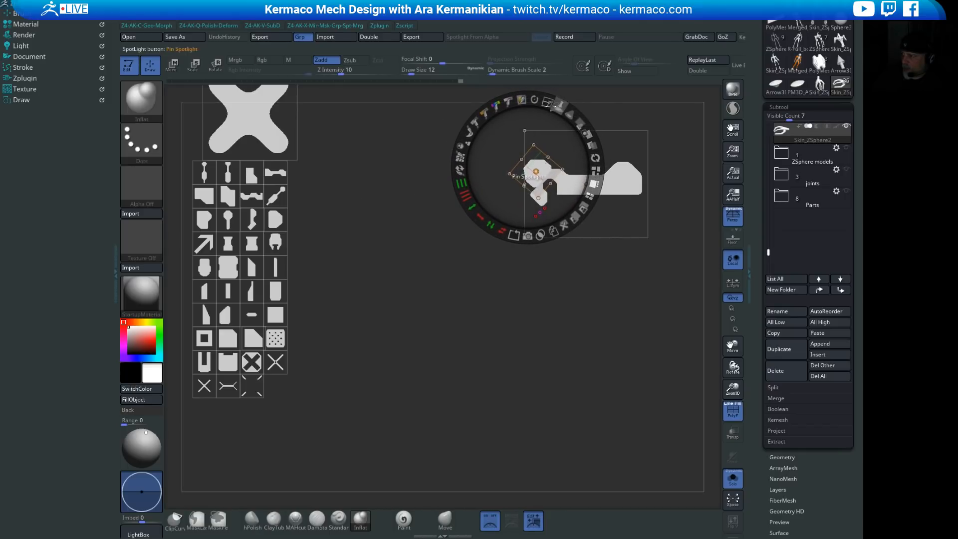
# Step: Shrink the copied silhouette, adjust its rotation and align it with the corner above the arm's hook
pyautogui.moveTo(544, 101)
pyautogui.mouseDown()
pyautogui.moveTo(518, 99)
pyautogui.moveTo(534, 100)
pyautogui.mouseUp()
pyautogui.press('shift')
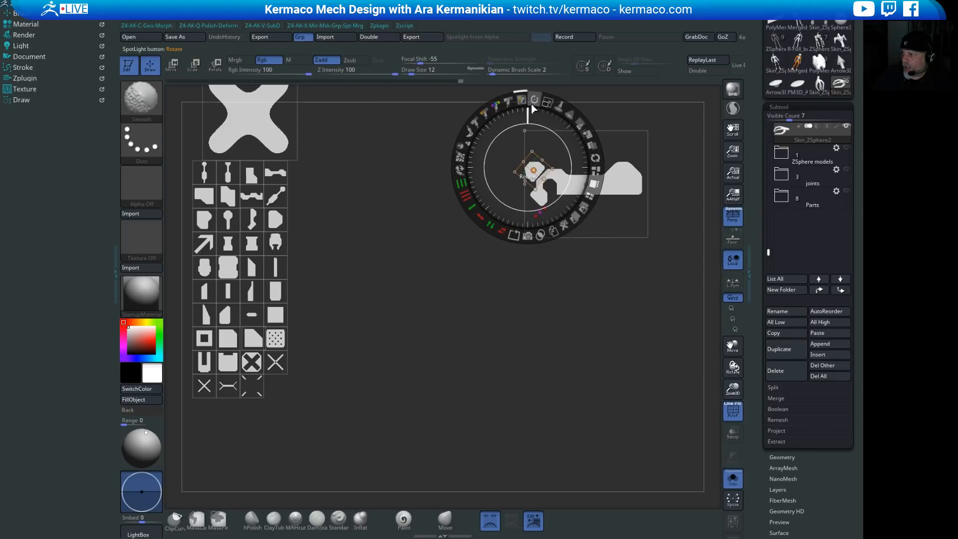
pyautogui.moveTo(537, 98)
pyautogui.keyDown('shift'); pyautogui.mouseDown()
pyautogui.moveTo(547, 102)
pyautogui.moveTo(523, 99)
pyautogui.moveTo(539, 101)
pyautogui.mouseUp(); pyautogui.keyUp('shift')
pyautogui.moveTo(541, 171); pyautogui.dragTo(547, 172)
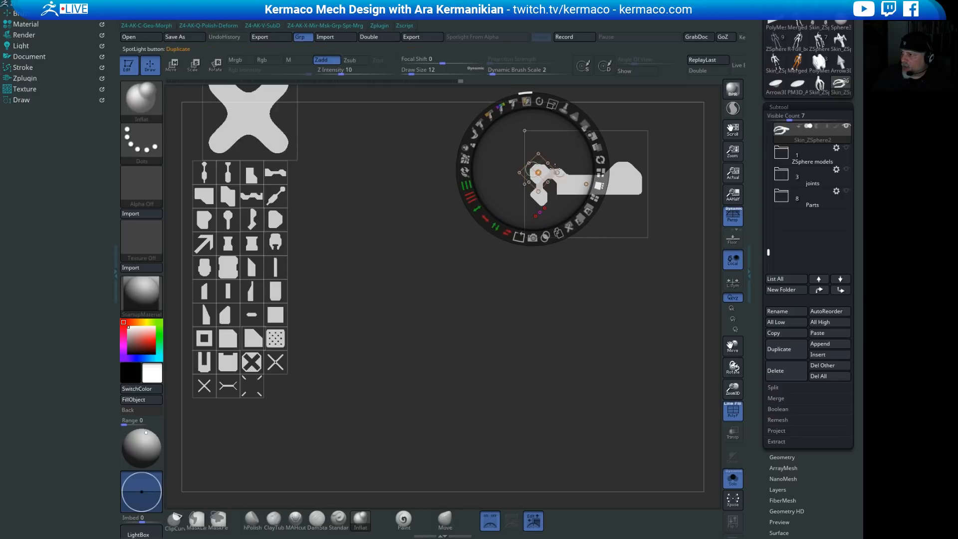
# Step: Try to union the copied silhouette with the arm silhouette and move the copy aside
pyautogui.click(548, 236)
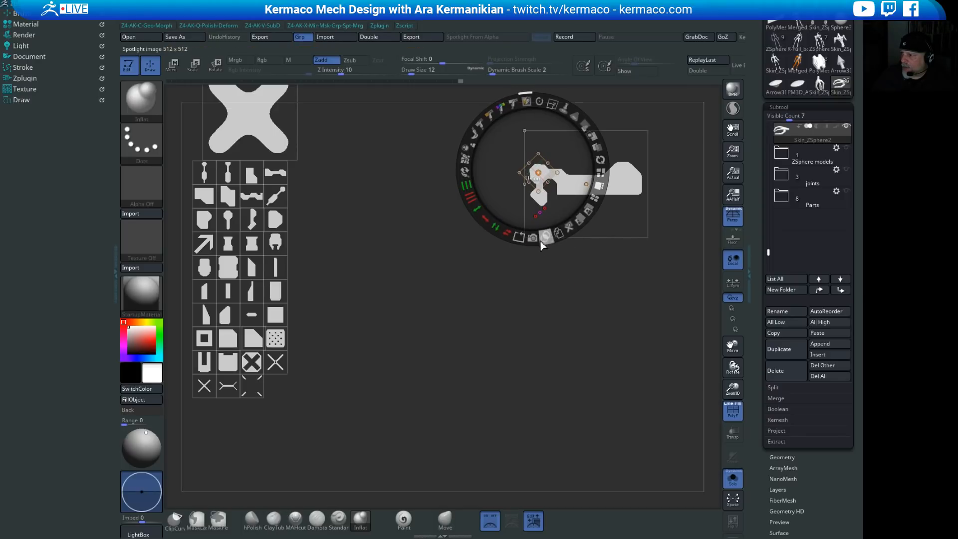
pyautogui.moveTo(538, 175); pyautogui.dragTo(403, 169)
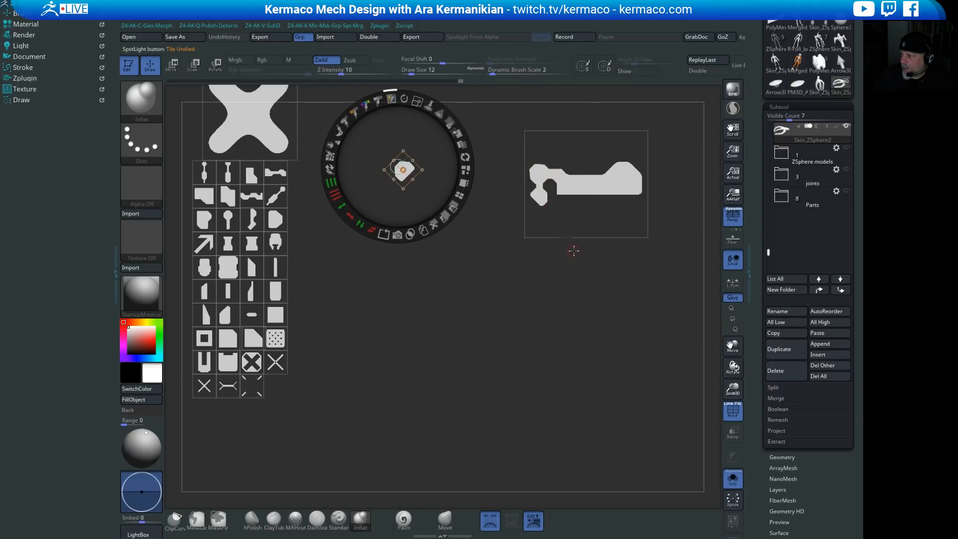
pyautogui.click(554, 202)
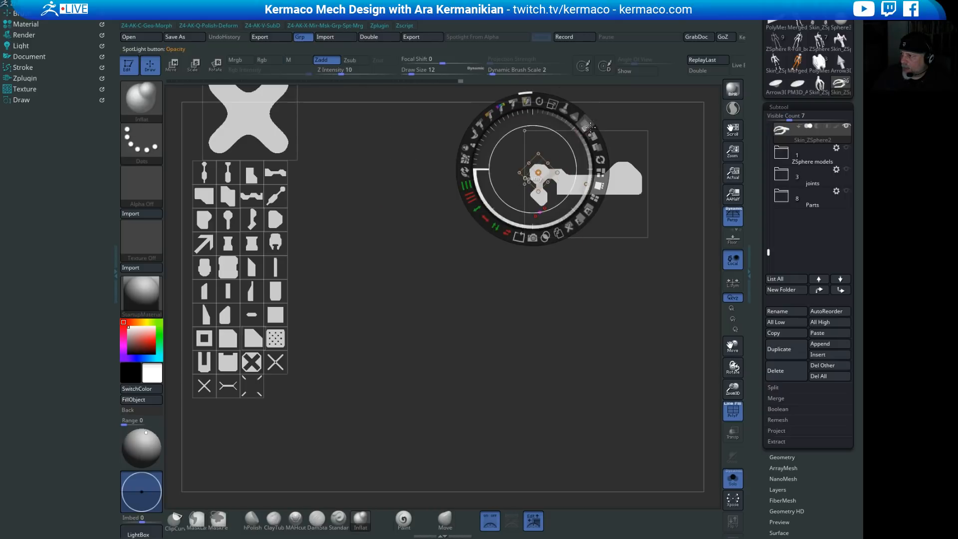
# Step: Refit the copy smaller over the arm's hooked corner, union it into the arm silhouette and move the copy away
pyautogui.moveTo(544, 164)
pyautogui.mouseDown()
pyautogui.moveTo(556, 155)
pyautogui.moveTo(544, 162)
pyautogui.mouseUp()
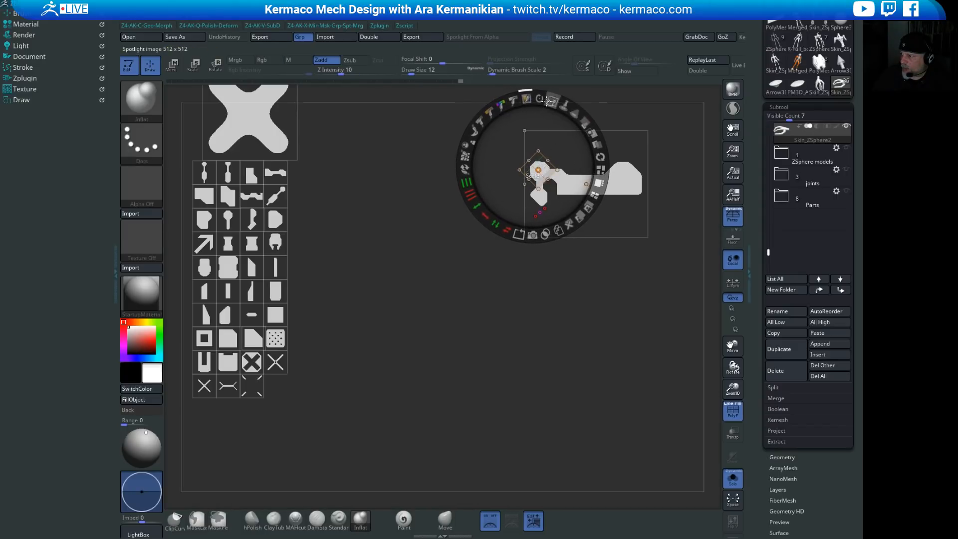
pyautogui.moveTo(549, 102); pyautogui.dragTo(529, 98)
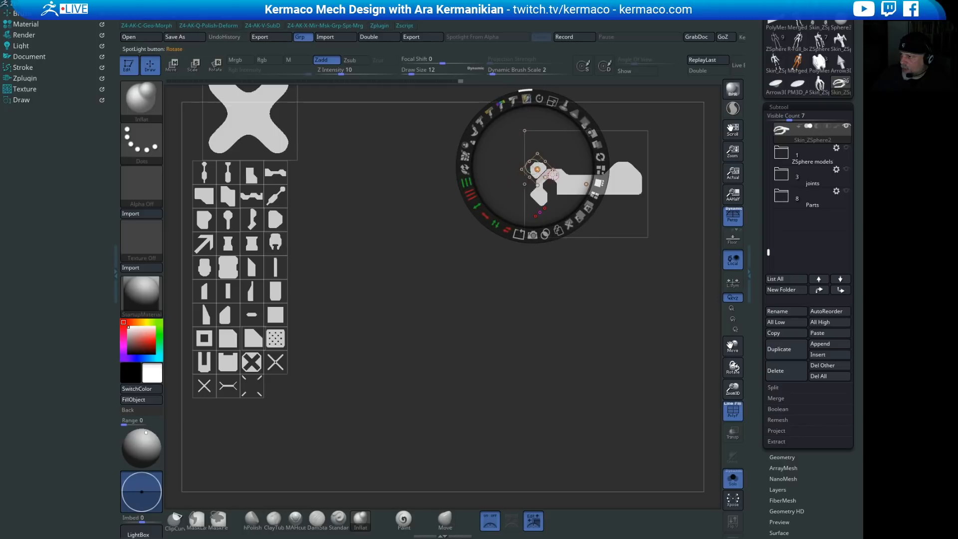
pyautogui.moveTo(544, 170); pyautogui.dragTo(547, 171)
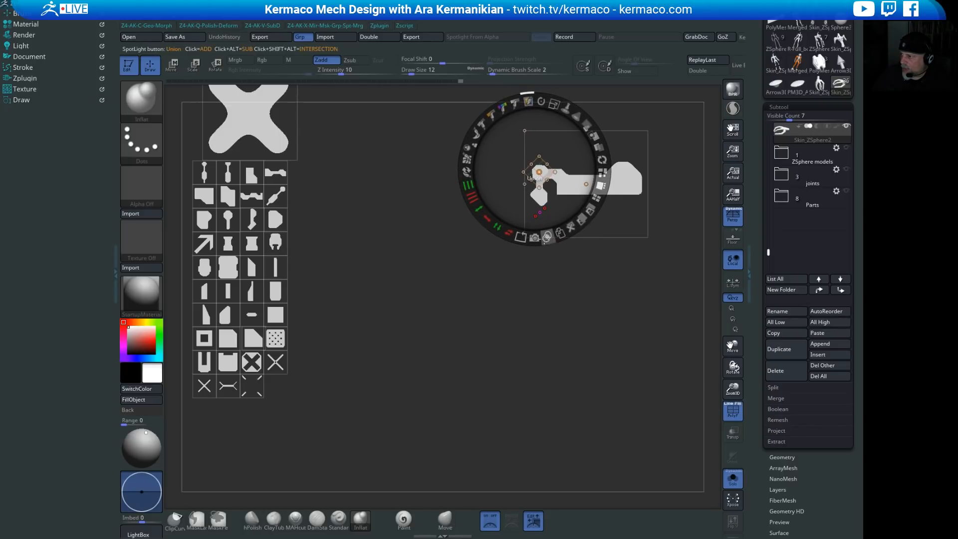
pyautogui.click(548, 237)
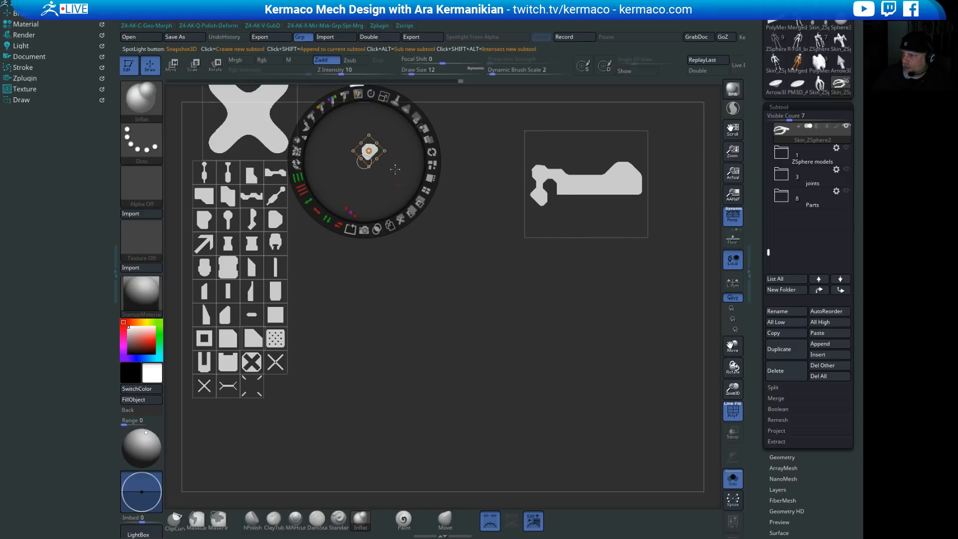
pyautogui.moveTo(364, 160); pyautogui.dragTo(419, 321)
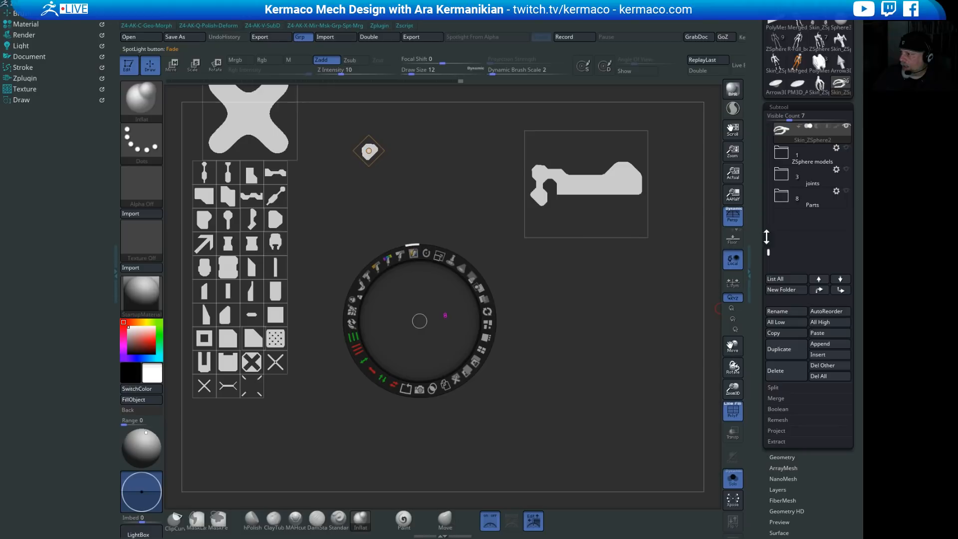
# Step: Select the Skin_ZSphere2 subtool and create a new mesh subtool from the small copied silhouette with Snapshot3D
pyautogui.moveTo(770, 252)
pyautogui.mouseDown()
pyautogui.moveTo(773, 225)
pyautogui.moveTo(772, 238)
pyautogui.mouseUp()
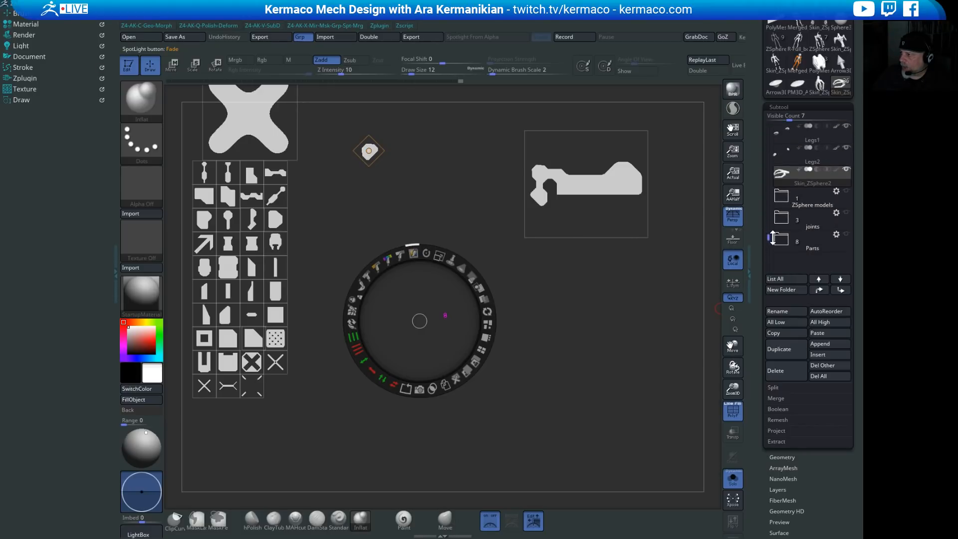
pyautogui.click(800, 184)
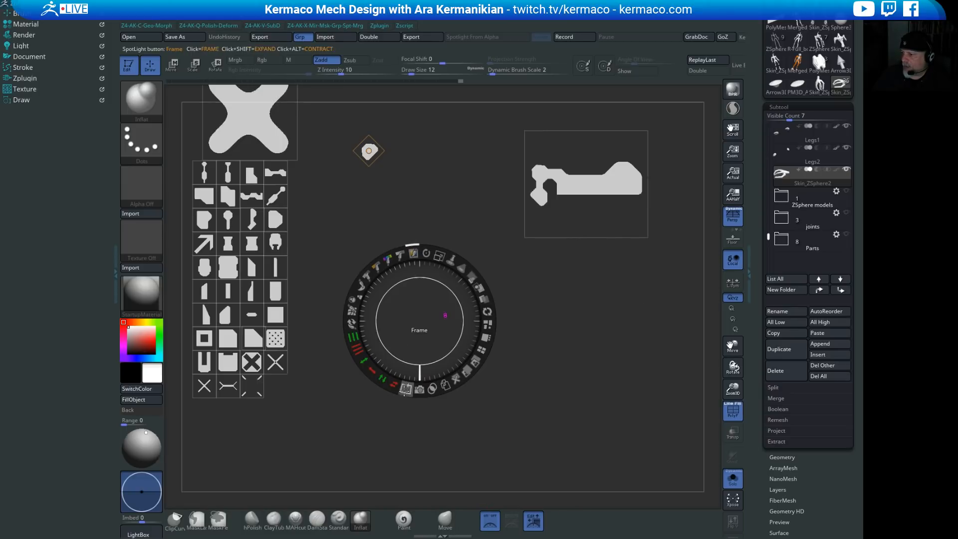
pyautogui.click(420, 389)
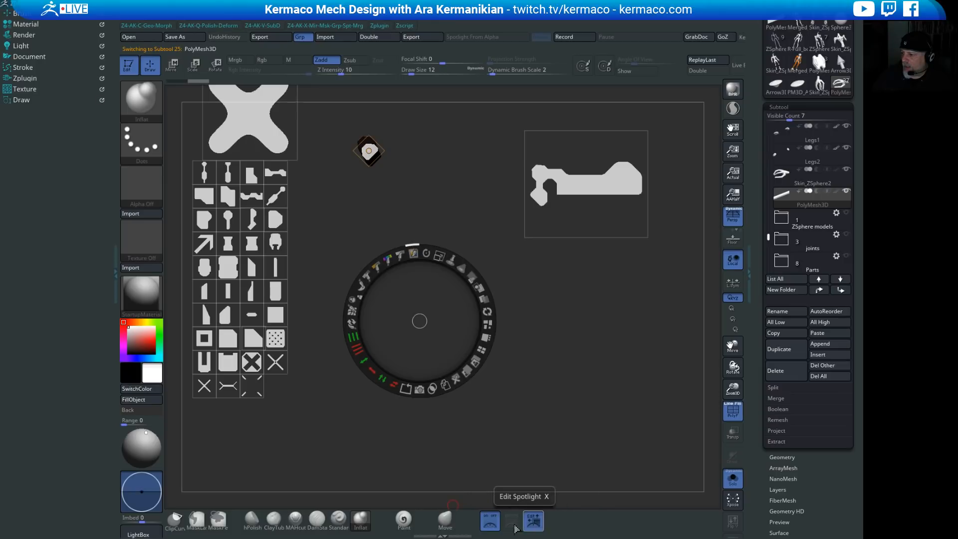
# Step: Turn off perspective and check the extruded mesh with Spotlight hidden and shown
pyautogui.click(490, 520)
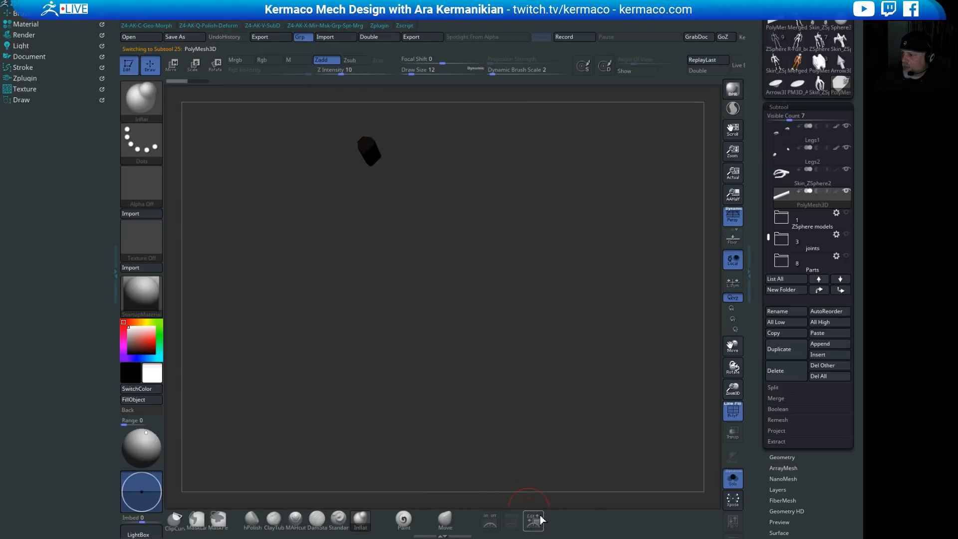
pyautogui.click(735, 224)
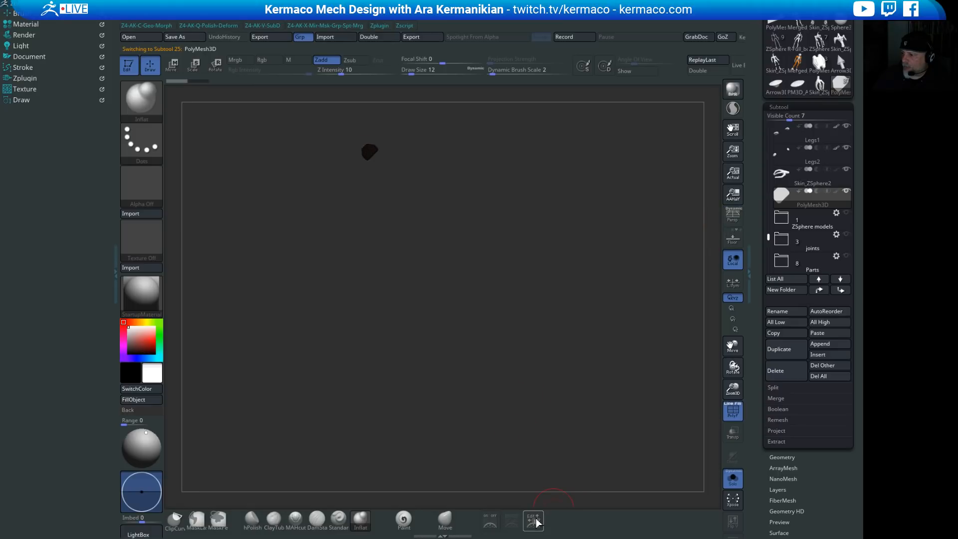
pyautogui.click(494, 523)
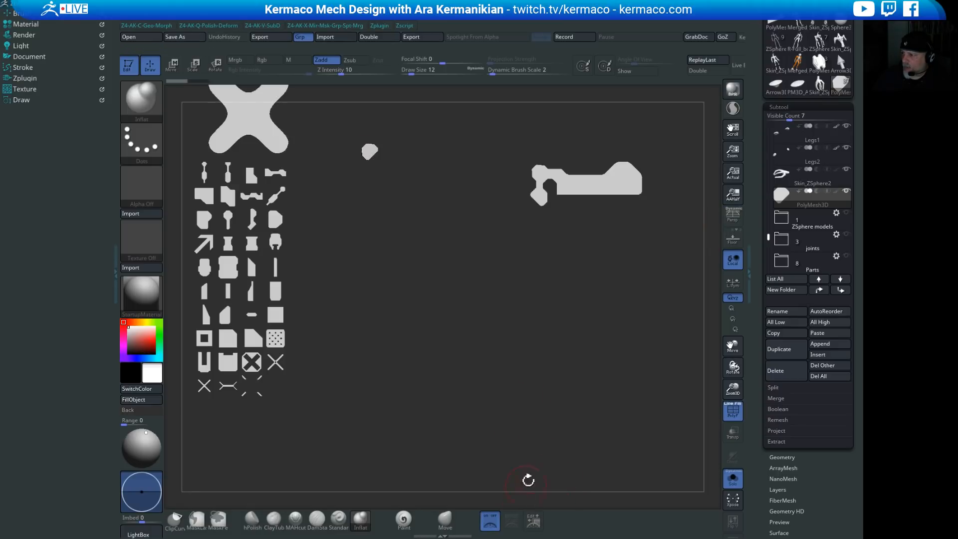
pyautogui.moveTo(587, 188); pyautogui.dragTo(560, 195)
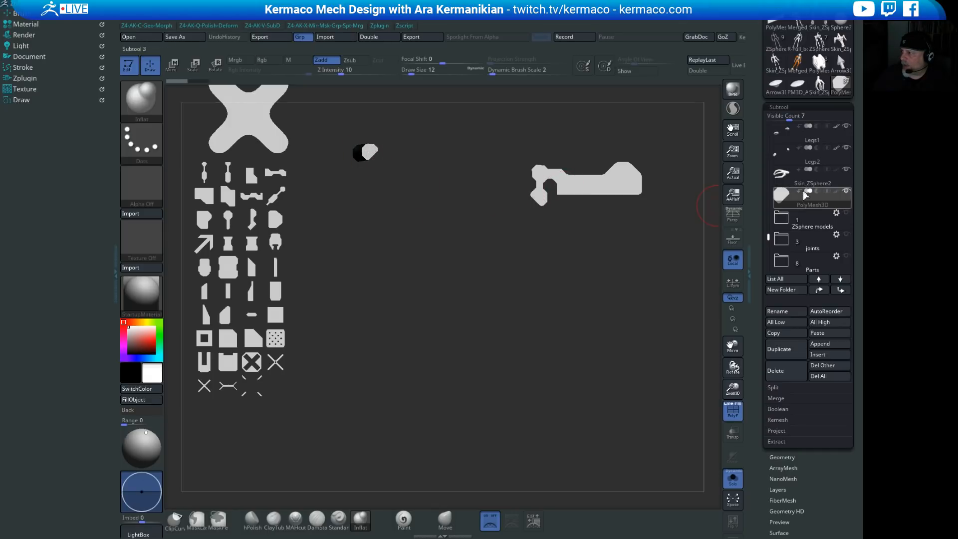
# Step: Delete the mesh subtool made from the small silhouette and reselect the Skin_ZSphere2 subtool
pyautogui.click(793, 363)
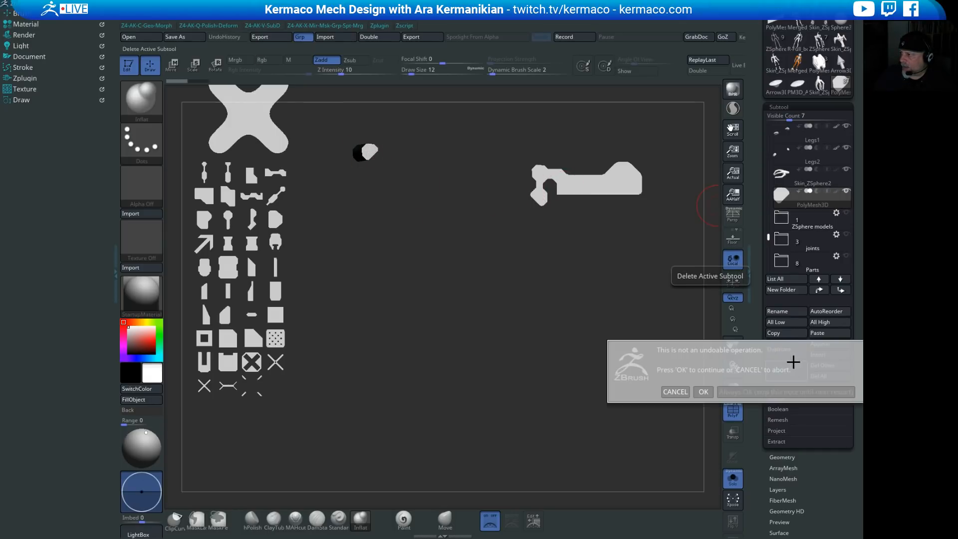
pyautogui.click(704, 392)
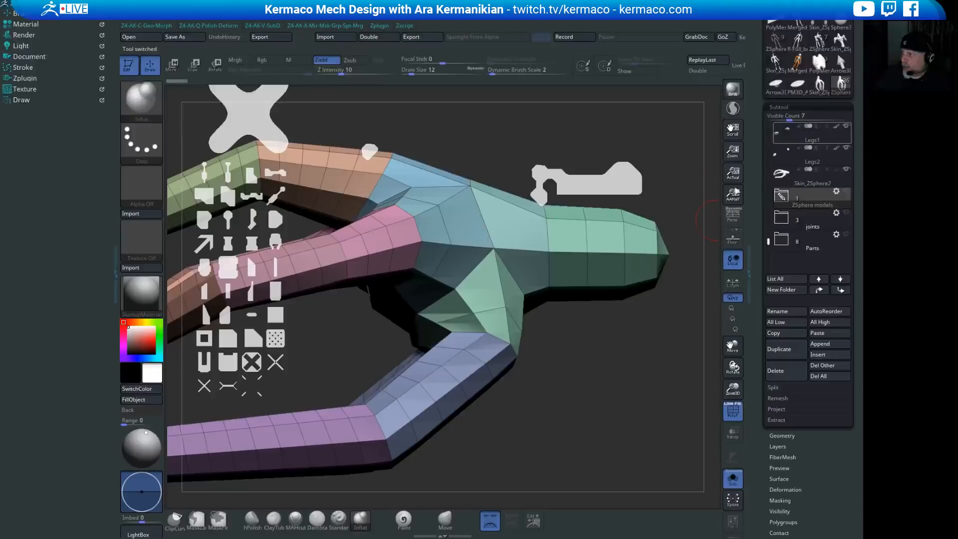
pyautogui.click(797, 184)
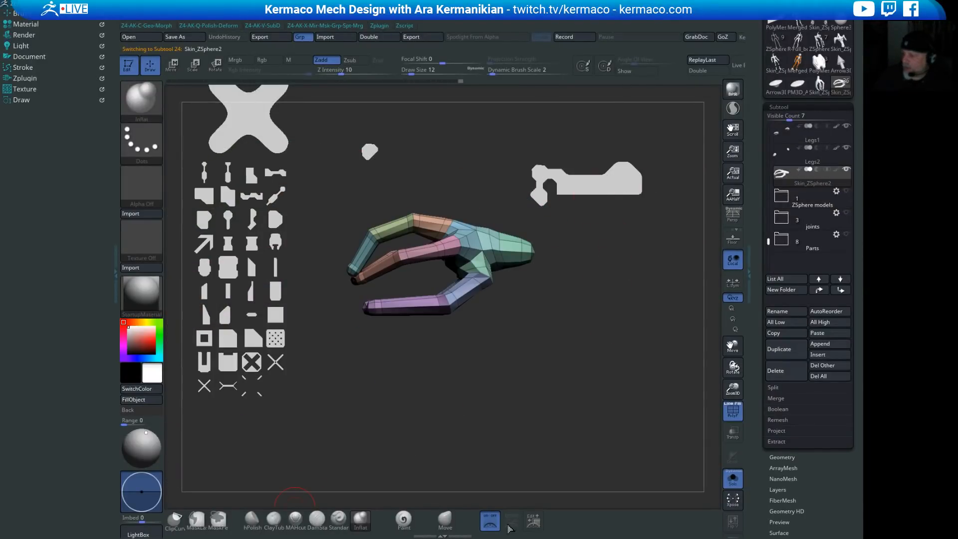
# Step: Create a mesh subtool from the combined arm silhouette with Snapshot3D and inspect it with Spotlight hidden
pyautogui.click(533, 521)
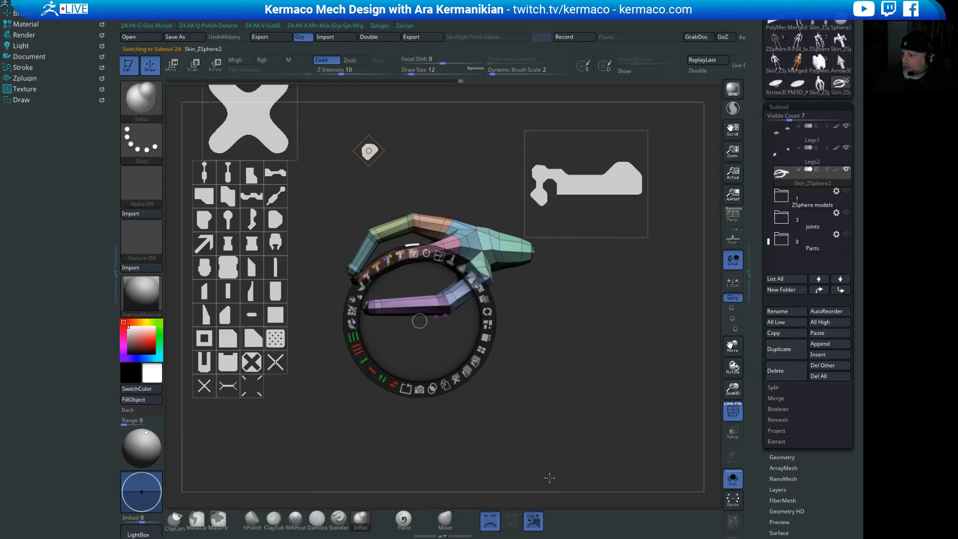
pyautogui.click(577, 194)
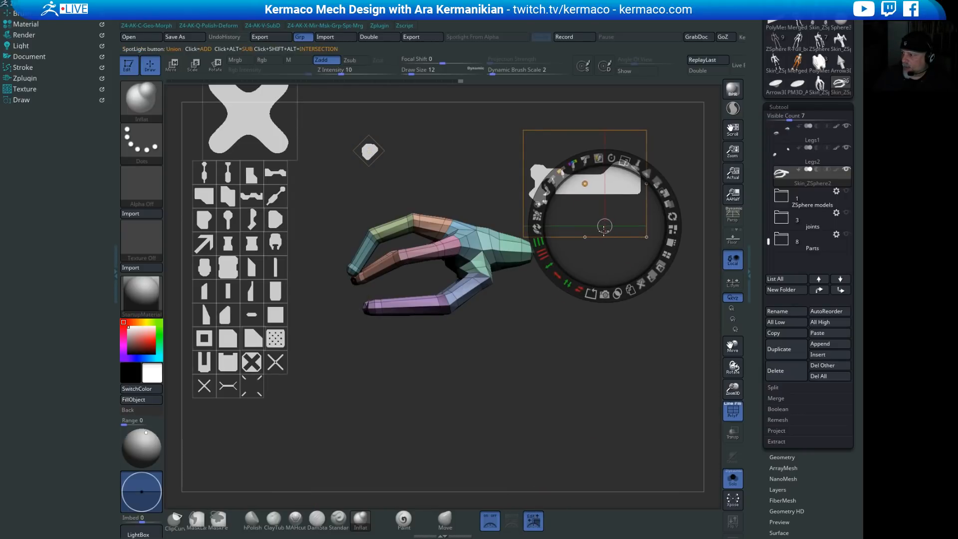
pyautogui.moveTo(595, 213); pyautogui.dragTo(607, 350)
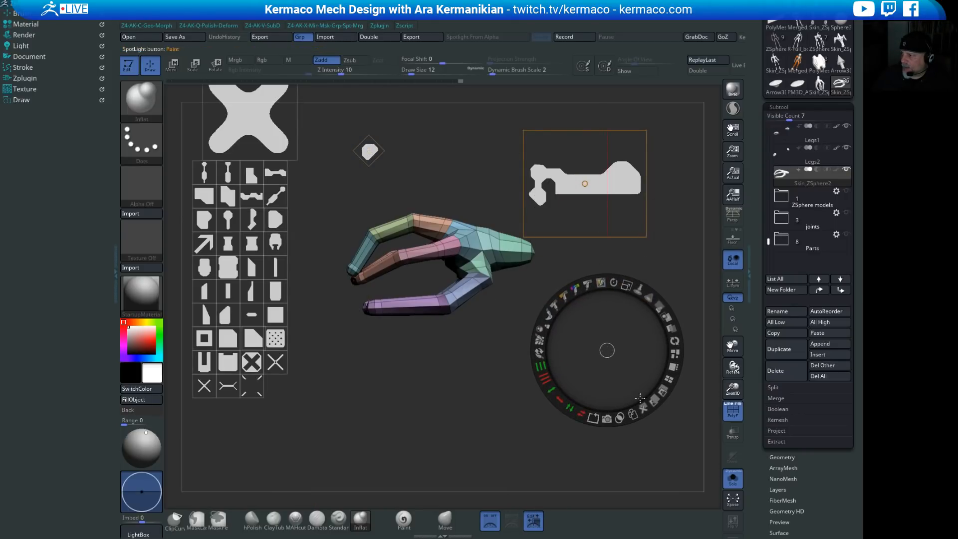
pyautogui.click(606, 418)
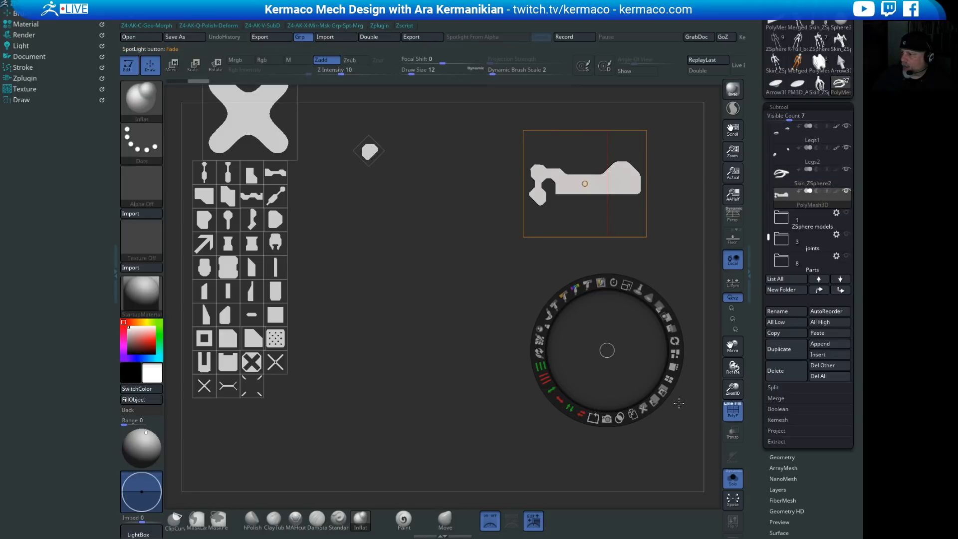
pyautogui.click(485, 524)
pyautogui.moveTo(591, 278); pyautogui.dragTo(544, 326)
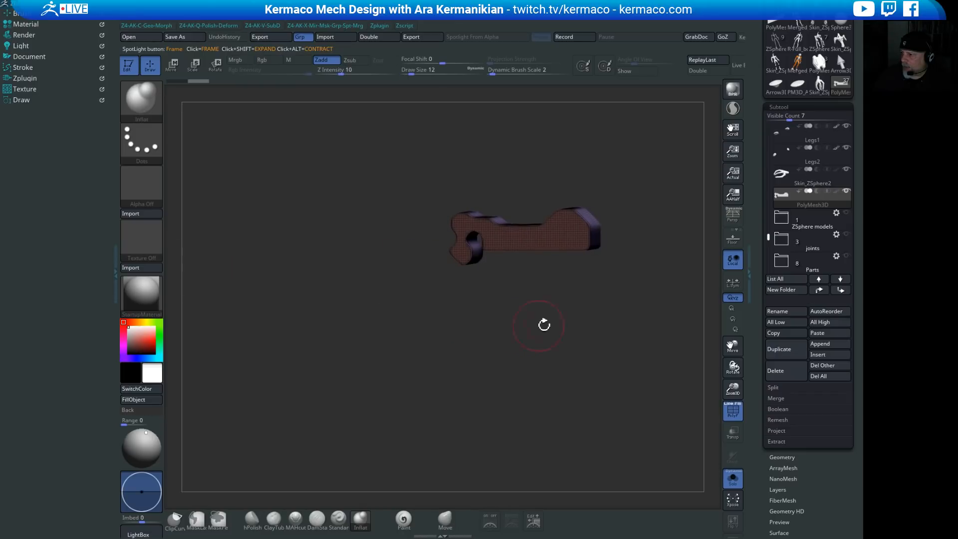
# Step: Delete the arm-shaped mesh subtool and bring the whole claw model back into view
pyautogui.click(782, 372)
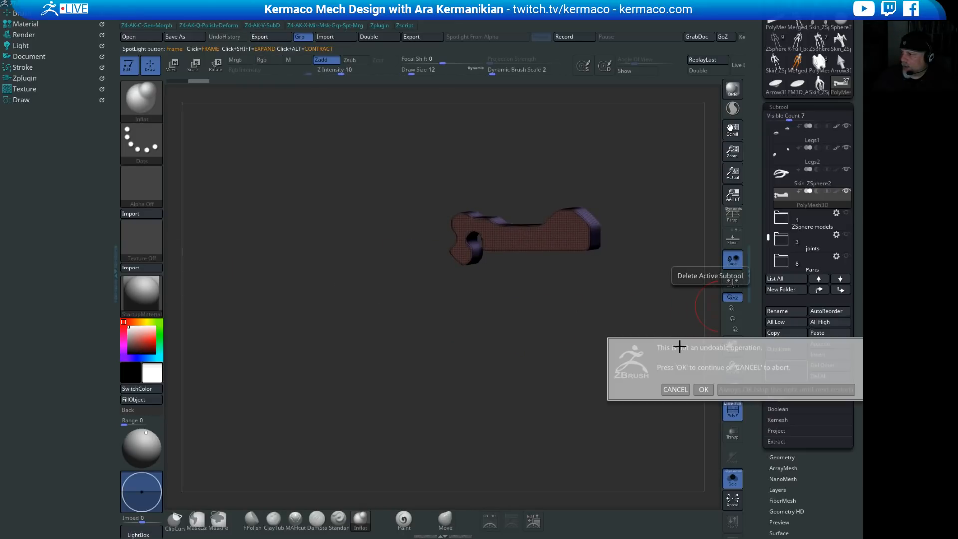
pyautogui.click(703, 392)
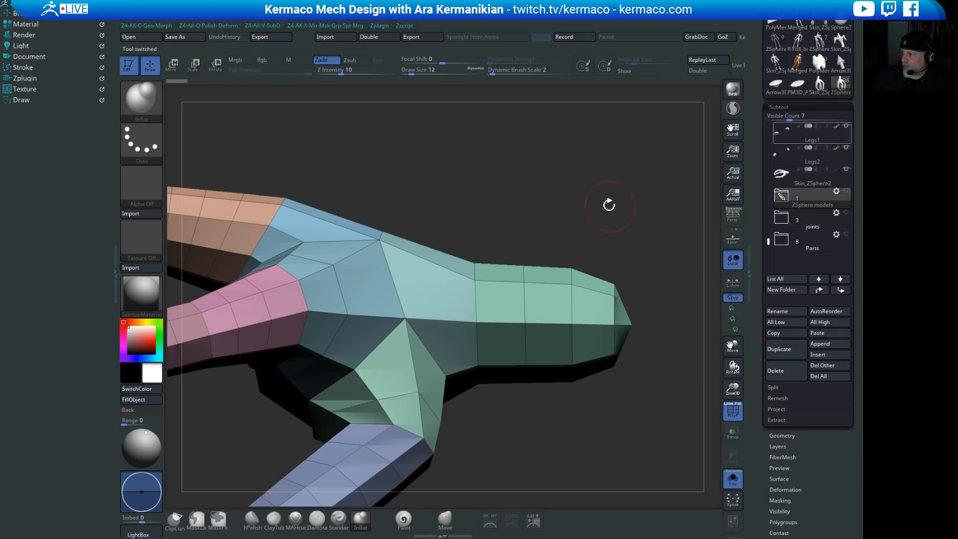
pyautogui.moveTo(610, 203); pyautogui.dragTo(546, 214)
pyautogui.moveTo(519, 251)
pyautogui.keyDown('alt'); pyautogui.mouseDown()
pyautogui.moveTo(637, 189)
pyautogui.moveTo(571, 182)
pyautogui.moveTo(585, 192)
pyautogui.mouseUp(); pyautogui.keyUp('alt')
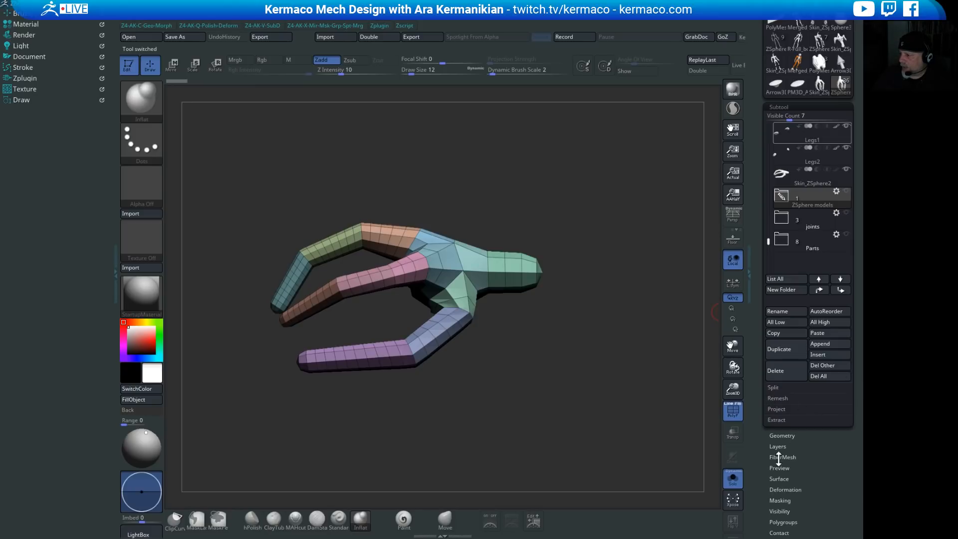
# Step: Append a PolyMesh3D star as a new subtool and select it
pyautogui.click(822, 342)
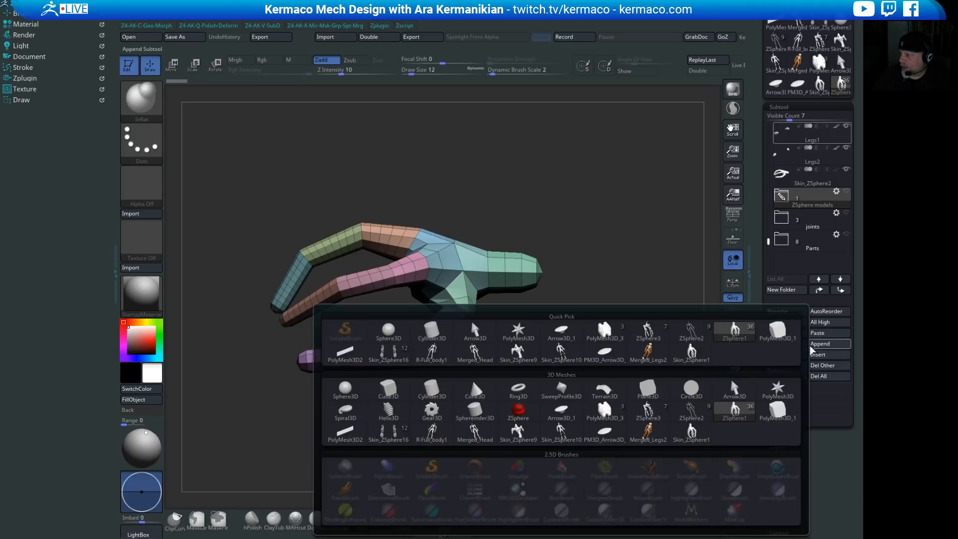
pyautogui.click(521, 344)
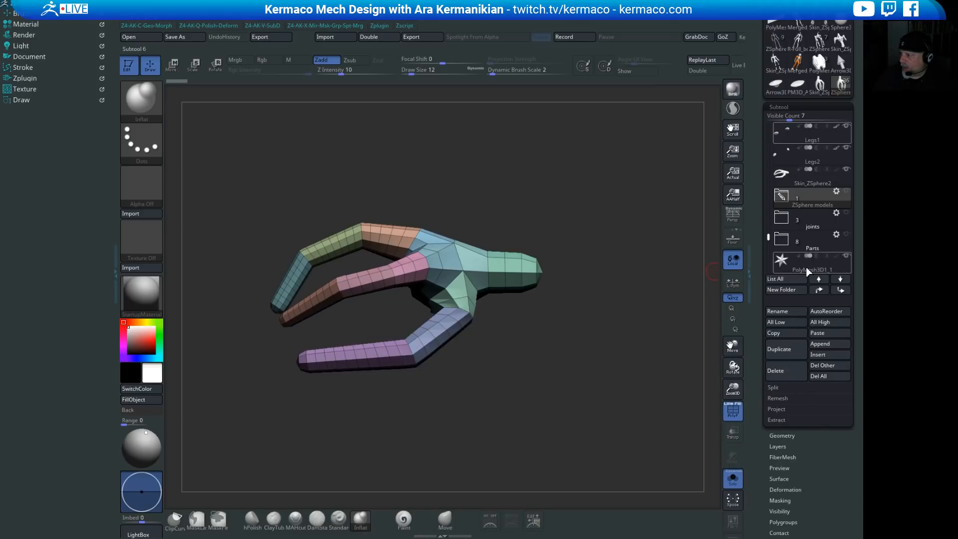
pyautogui.click(806, 268)
pyautogui.scroll(-5, 761, 475)
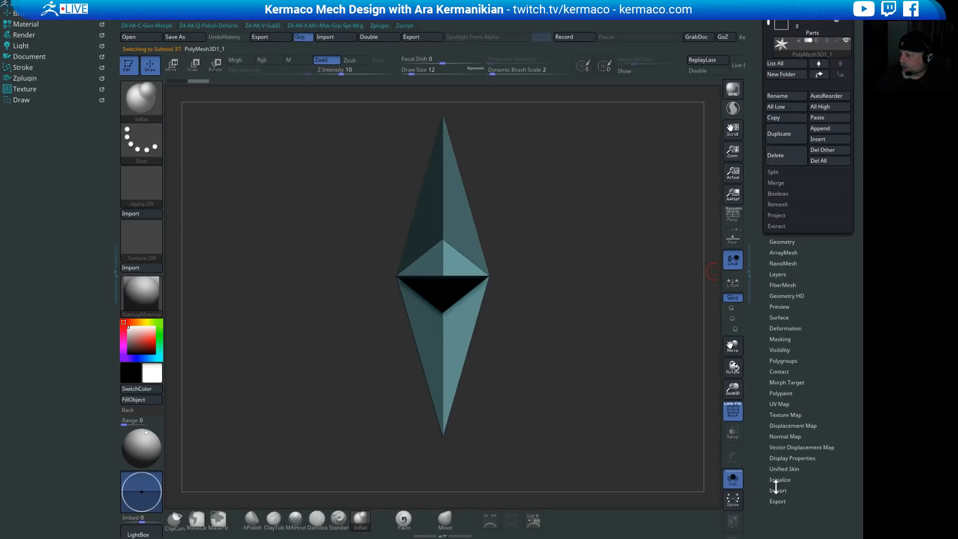
# Step: Initialize the appended star mesh as a cube with X, Y and Z resolution 1
pyautogui.click(781, 480)
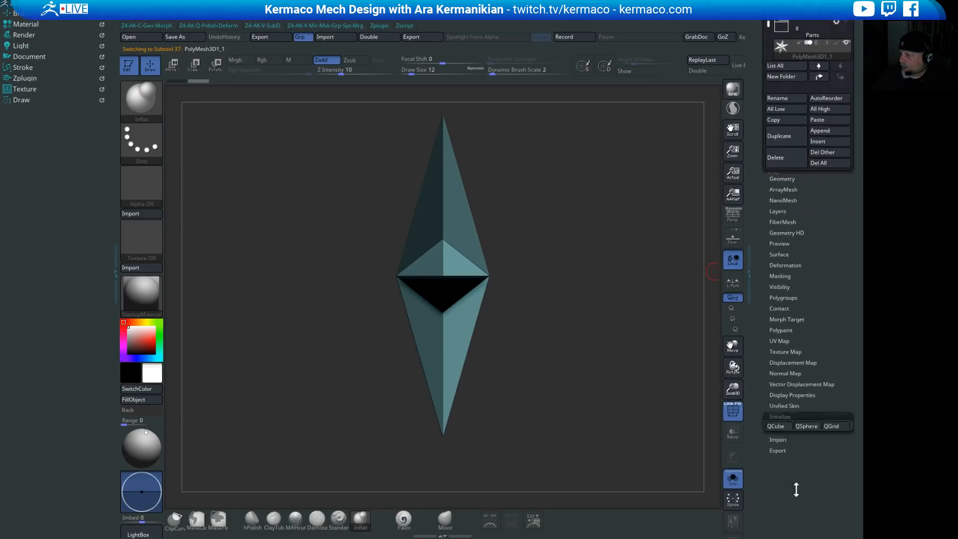
pyautogui.scroll(-5, 798, 514)
pyautogui.moveTo(779, 252); pyautogui.dragTo(822, 255)
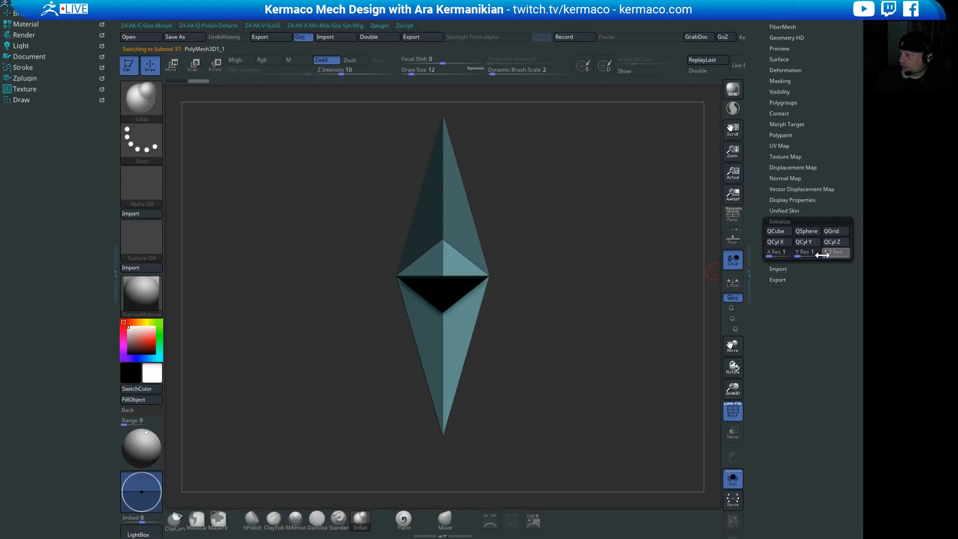
pyautogui.click(807, 233)
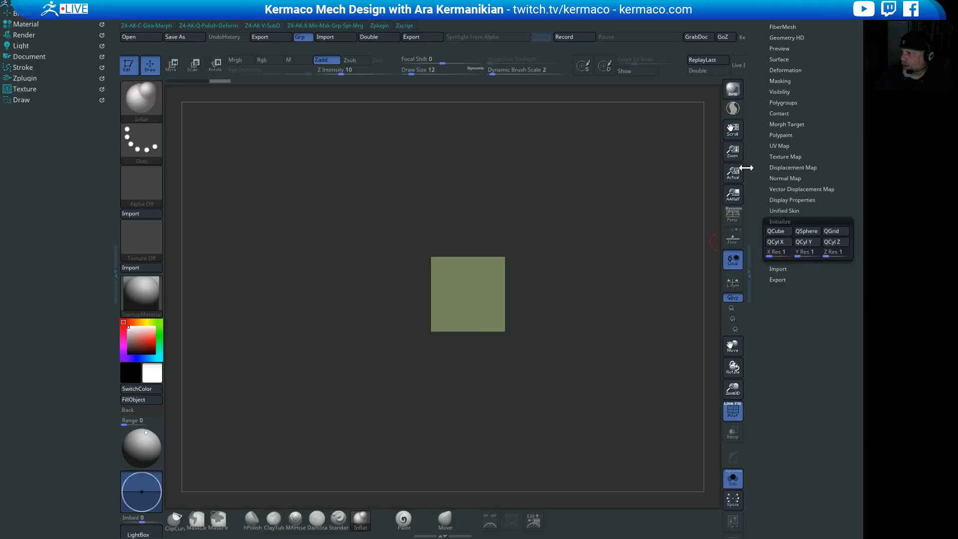
# Step: Move the cube subtool up the subtool list to directly below Skin_ZSphere2
pyautogui.moveTo(759, 170); pyautogui.dragTo(759, 270)
pyautogui.click(779, 250)
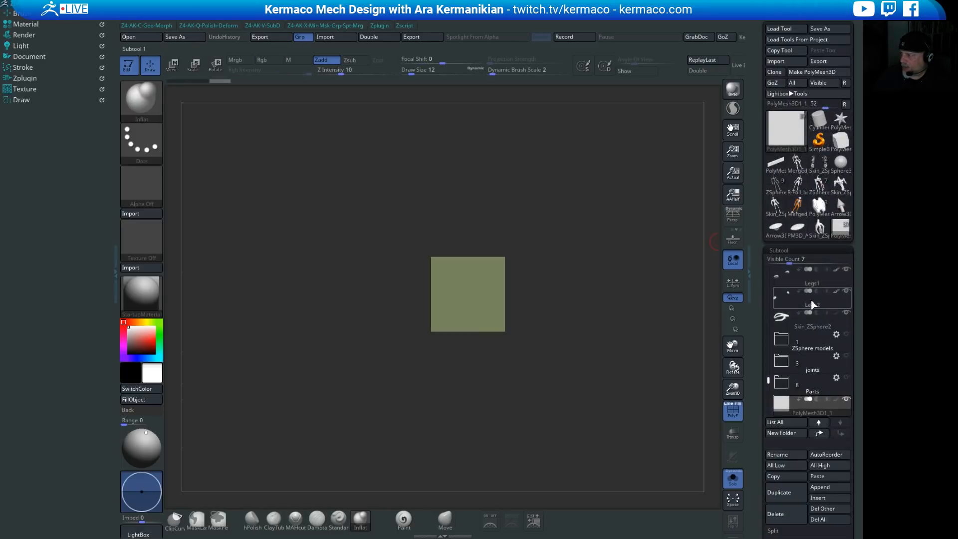
pyautogui.click(819, 433)
pyautogui.click(819, 434)
pyautogui.click(819, 433)
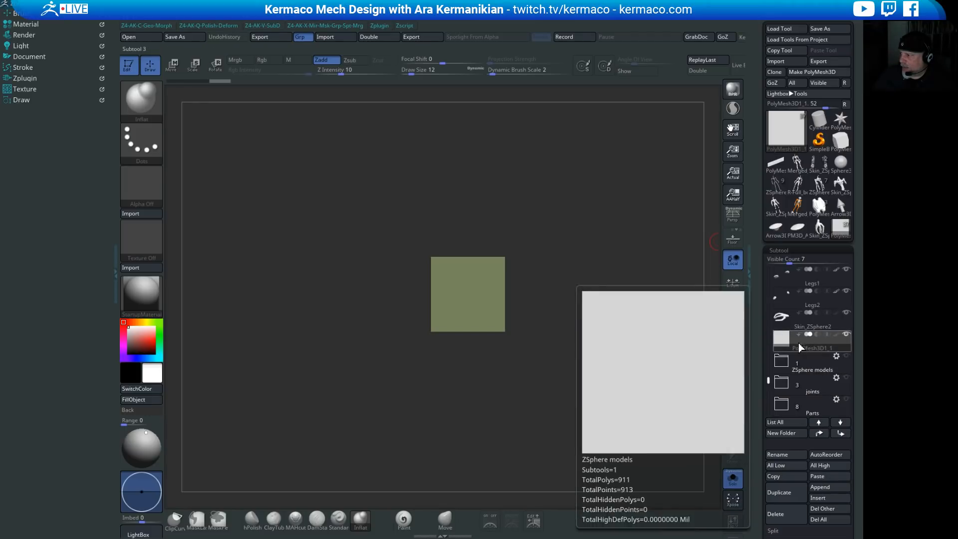
# Step: Show Spotlight, create a mesh subtool from the arm silhouette with Snapshot3D and select that subtool
pyautogui.click(490, 519)
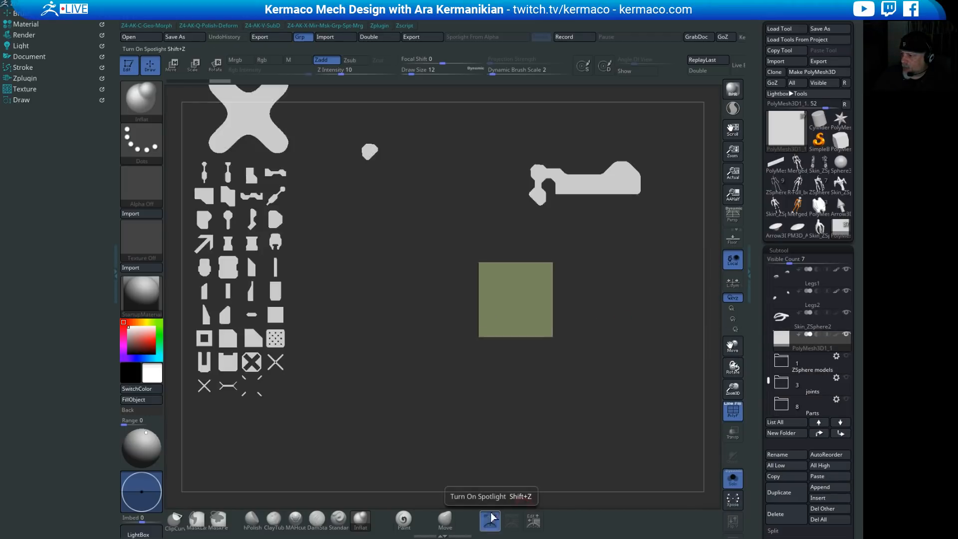
pyautogui.click(533, 521)
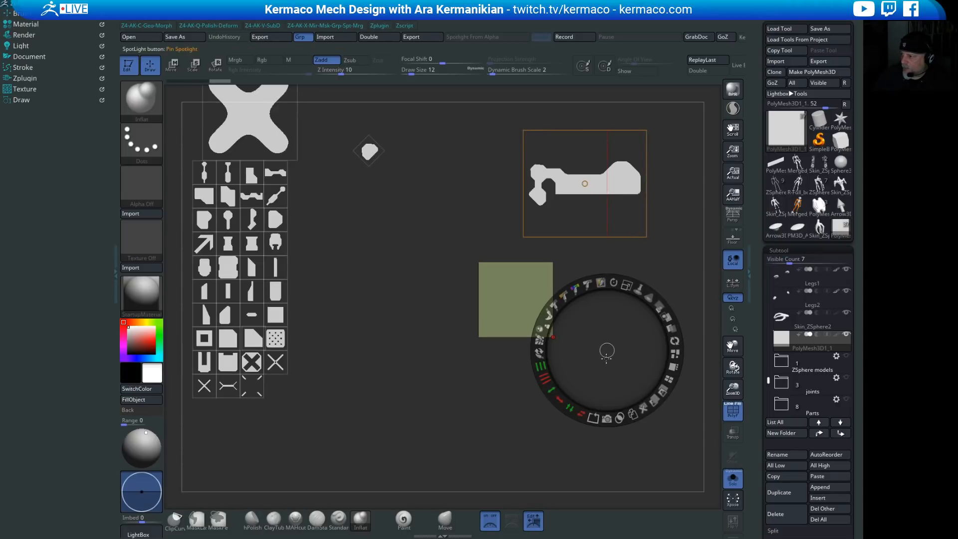
pyautogui.click(606, 419)
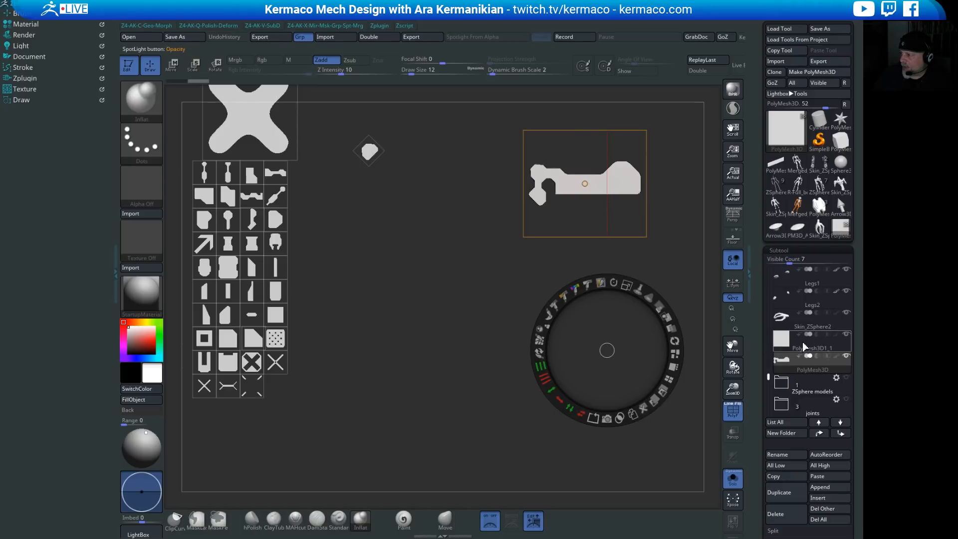
pyautogui.click(804, 362)
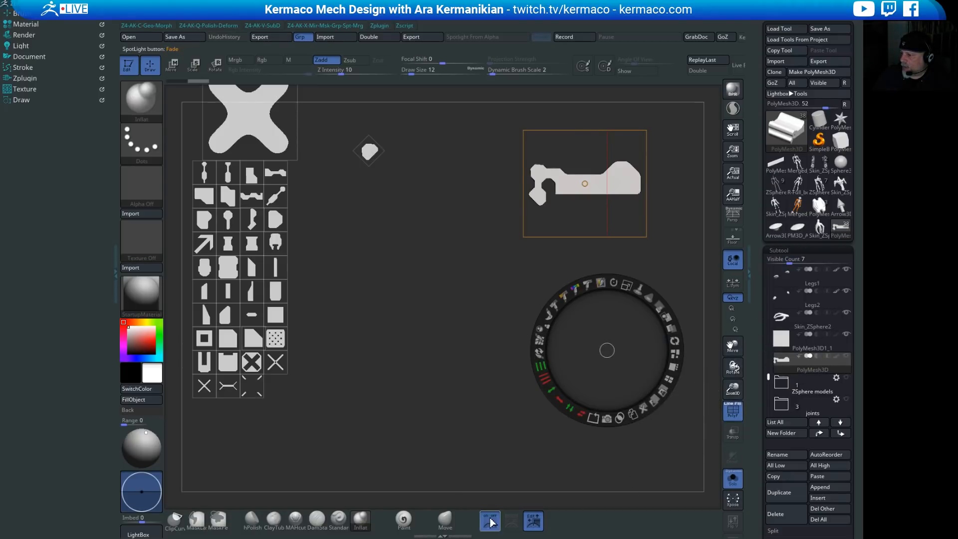
# Step: Hide Spotlight, activate the Scale gizmo and examine the arm mesh's outline and thickness from several sides
pyautogui.click(491, 522)
pyautogui.moveTo(606, 352)
pyautogui.mouseDown()
pyautogui.moveTo(552, 349)
pyautogui.moveTo(608, 345)
pyautogui.moveTo(604, 332)
pyautogui.moveTo(563, 332)
pyautogui.mouseUp()
pyautogui.press('e')
pyautogui.moveTo(476, 243); pyautogui.dragTo(508, 244)
pyautogui.moveTo(613, 366); pyautogui.dragTo(529, 370)
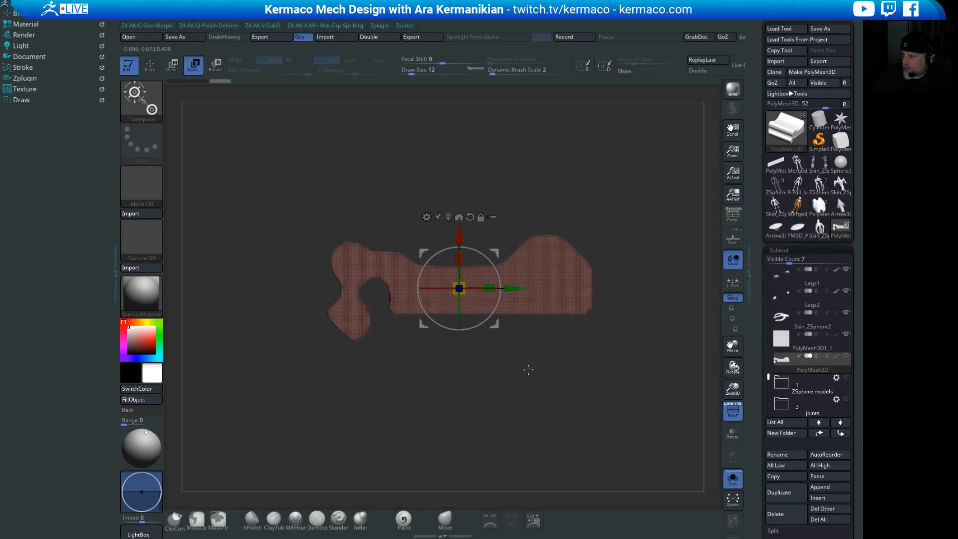
pyautogui.moveTo(521, 258); pyautogui.dragTo(544, 244)
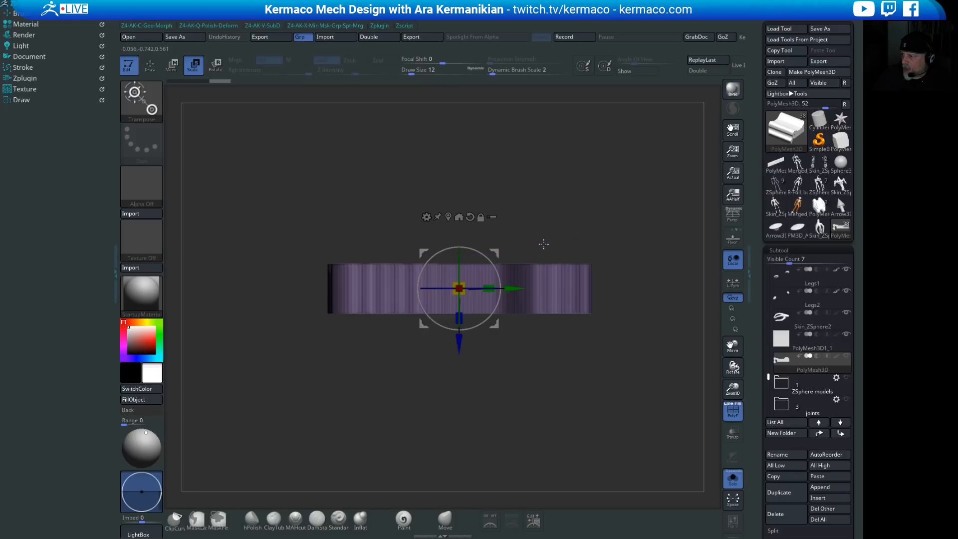
pyautogui.moveTo(600, 233); pyautogui.dragTo(626, 246)
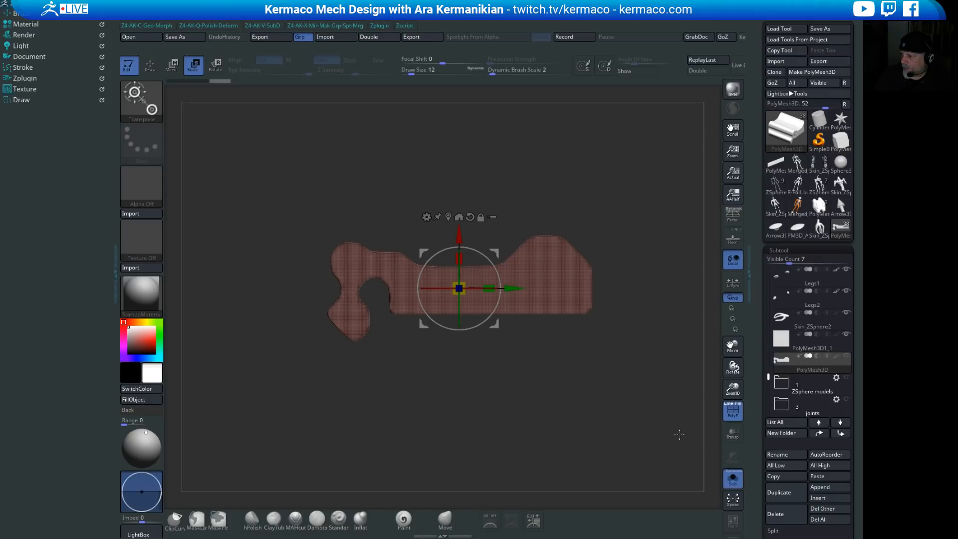
pyautogui.keyDown('alt'); pyautogui.moveTo(648, 400); pyautogui.dragTo(507, 358); pyautogui.keyUp('alt')
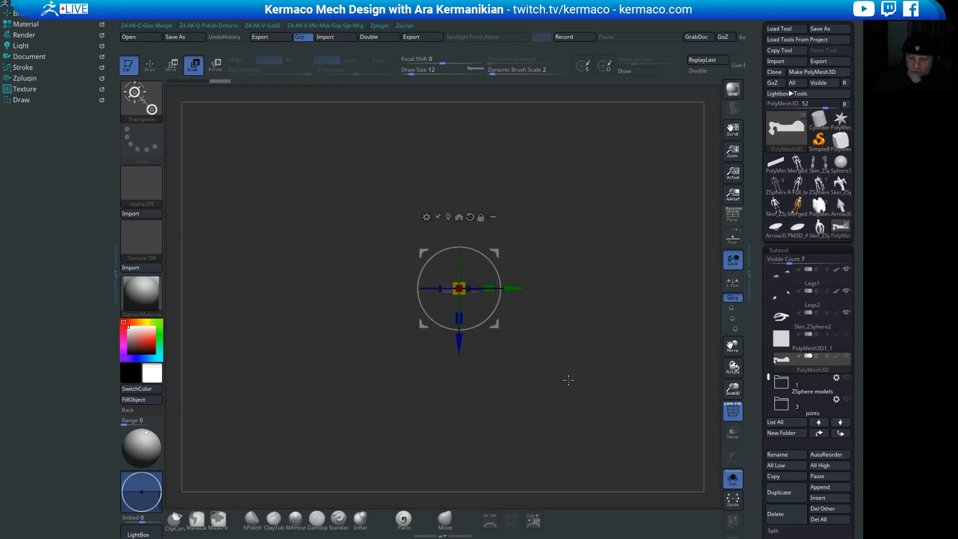
pyautogui.moveTo(569, 381); pyautogui.dragTo(560, 399)
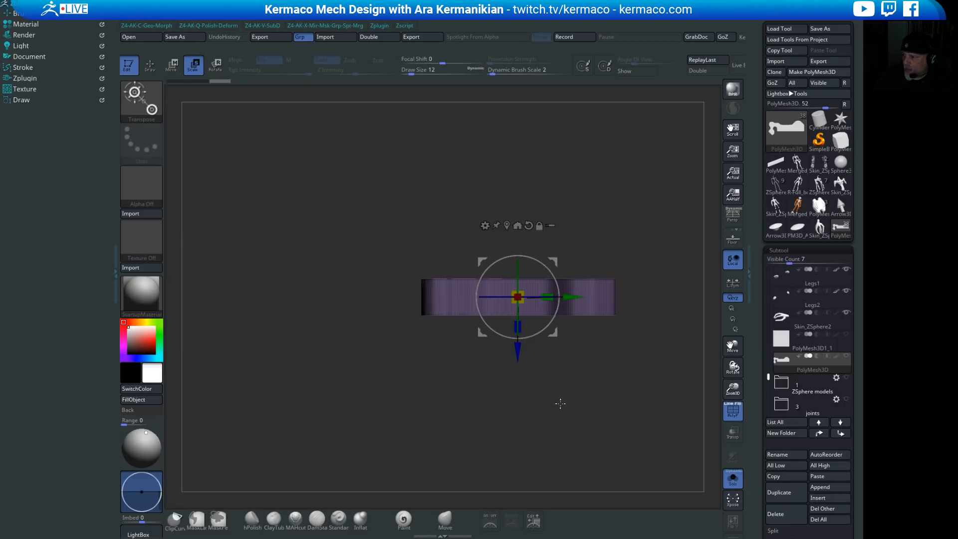
# Step: Turn off Solo mode and isolate the Skin_ZSphere2 claw together with the arm mesh
pyautogui.click(740, 481)
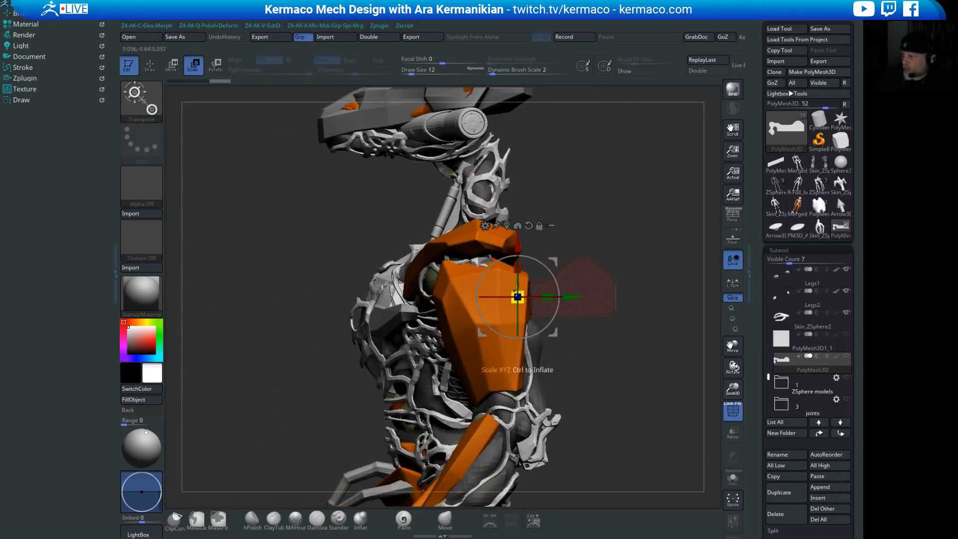
pyautogui.keyDown('alt'); pyautogui.moveTo(594, 416); pyautogui.dragTo(595, 245); pyautogui.keyUp('alt')
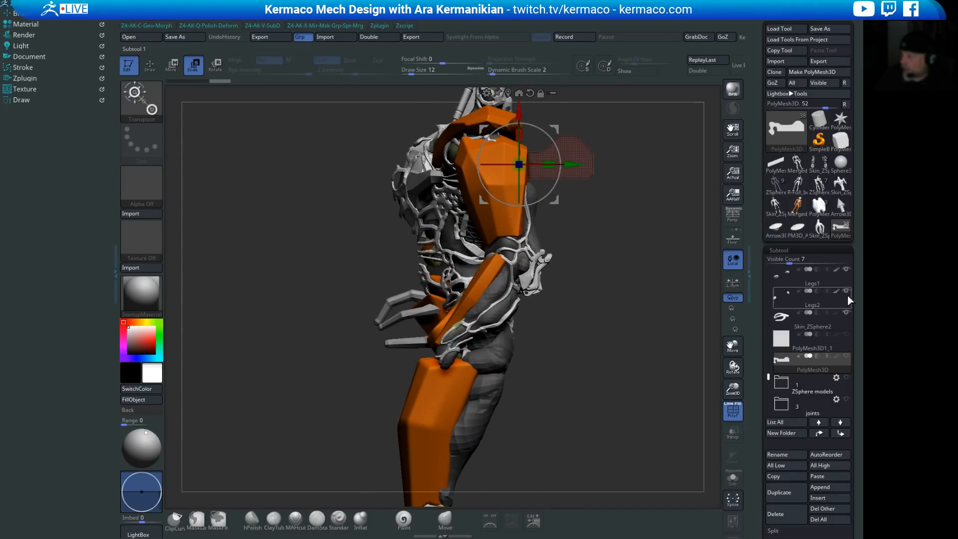
pyautogui.moveTo(847, 359)
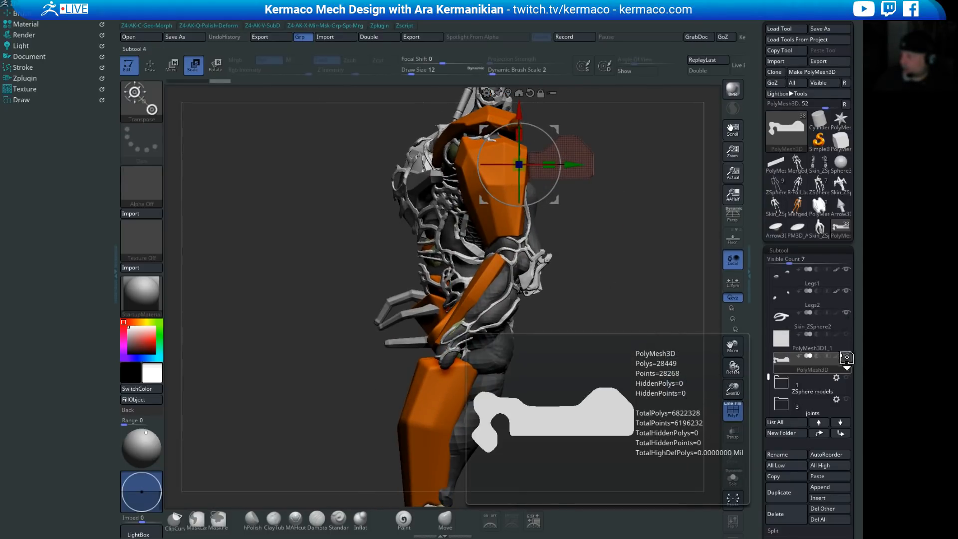
pyautogui.click(847, 335)
pyautogui.click(847, 357)
pyautogui.click(846, 313)
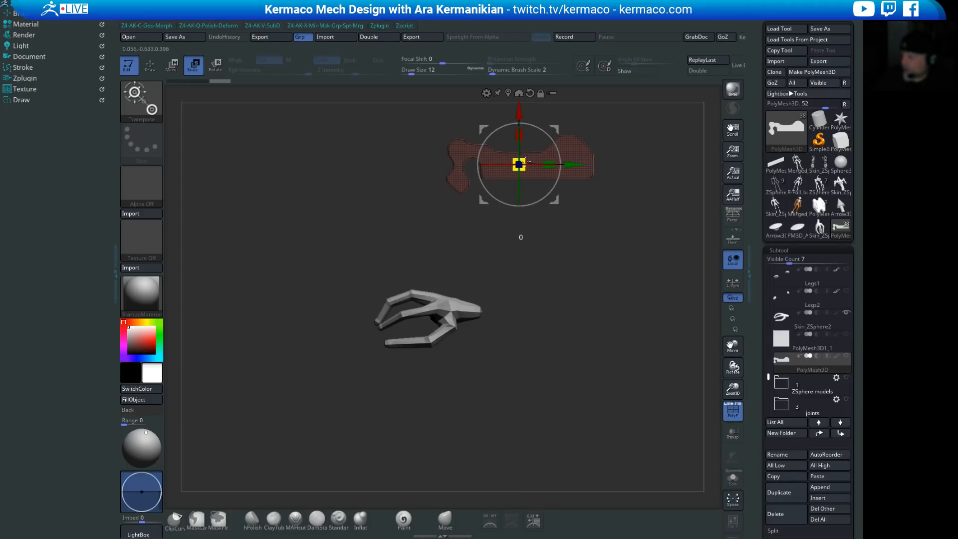
# Step: Scale the arm mesh down and move it onto the upper side of the claw
pyautogui.moveTo(525, 162); pyautogui.dragTo(557, 193)
pyautogui.keyDown('alt'); pyautogui.moveTo(608, 247); pyautogui.dragTo(626, 264); pyautogui.keyUp('alt')
pyautogui.moveTo(556, 160); pyautogui.dragTo(542, 240)
pyautogui.moveTo(615, 292); pyautogui.dragTo(558, 292)
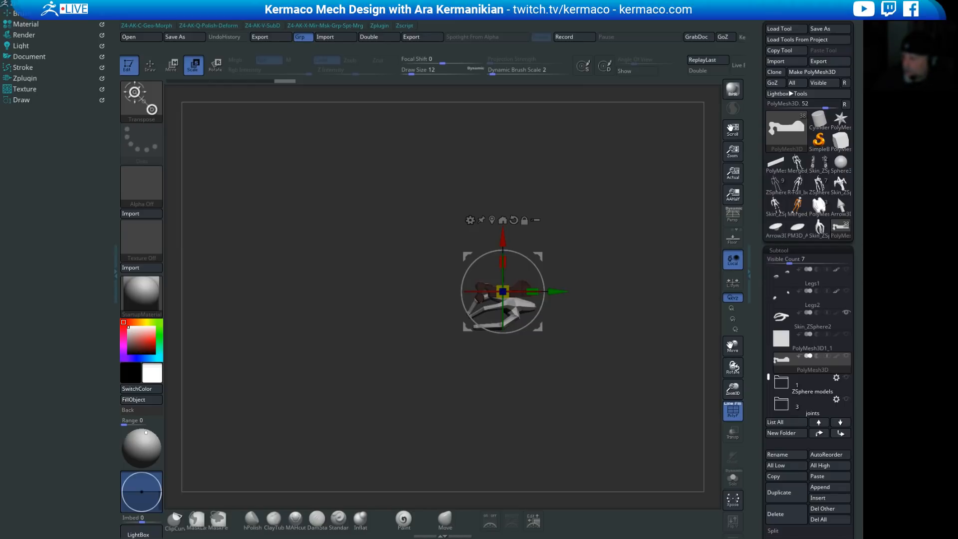
pyautogui.moveTo(592, 428)
pyautogui.keyDown('alt'); pyautogui.mouseDown()
pyautogui.moveTo(561, 418)
pyautogui.moveTo(610, 442)
pyautogui.moveTo(594, 460)
pyautogui.moveTo(571, 418)
pyautogui.moveTo(582, 430)
pyautogui.moveTo(574, 433)
pyautogui.mouseUp(); pyautogui.keyUp('alt')
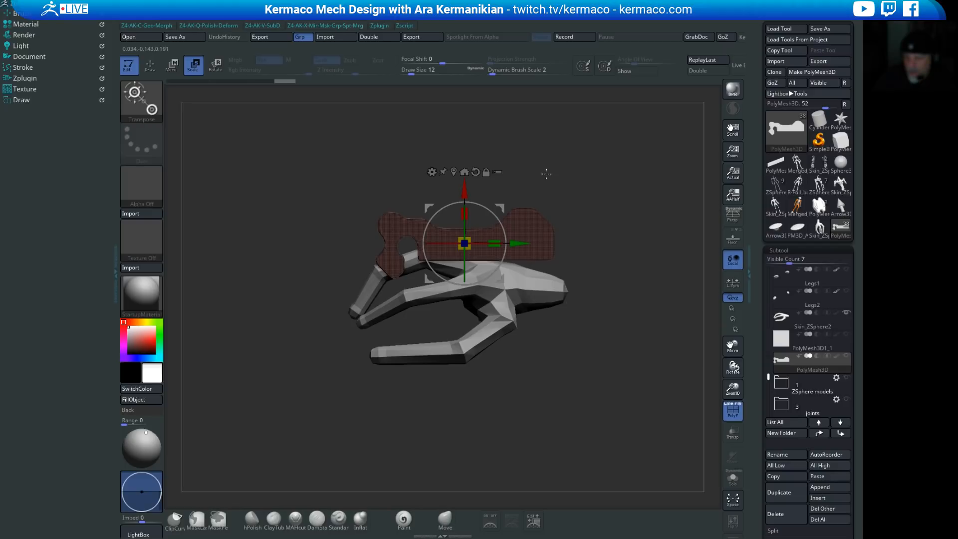
# Step: Lower the arm mesh into the claw's upper finger and shift it toward the fingertips
pyautogui.moveTo(460, 188); pyautogui.dragTo(459, 206)
pyautogui.moveTo(589, 215); pyautogui.dragTo(578, 284)
pyautogui.moveTo(466, 259); pyautogui.dragTo(442, 260)
pyautogui.moveTo(620, 200); pyautogui.dragTo(597, 194)
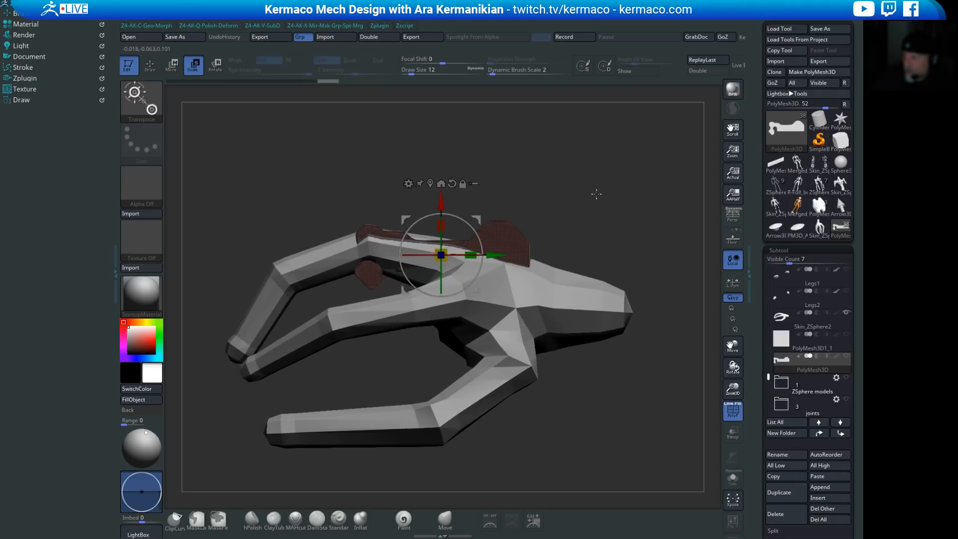
# Step: Turn on transparency and rotate, shift and resize the arm mesh to follow the upper finger's base segment
pyautogui.click(733, 432)
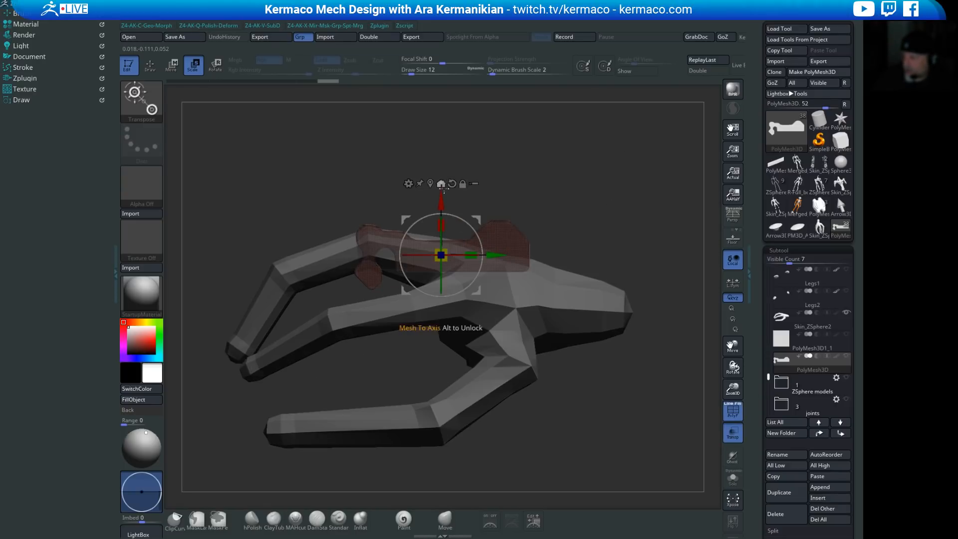
pyautogui.moveTo(468, 229); pyautogui.dragTo(474, 236)
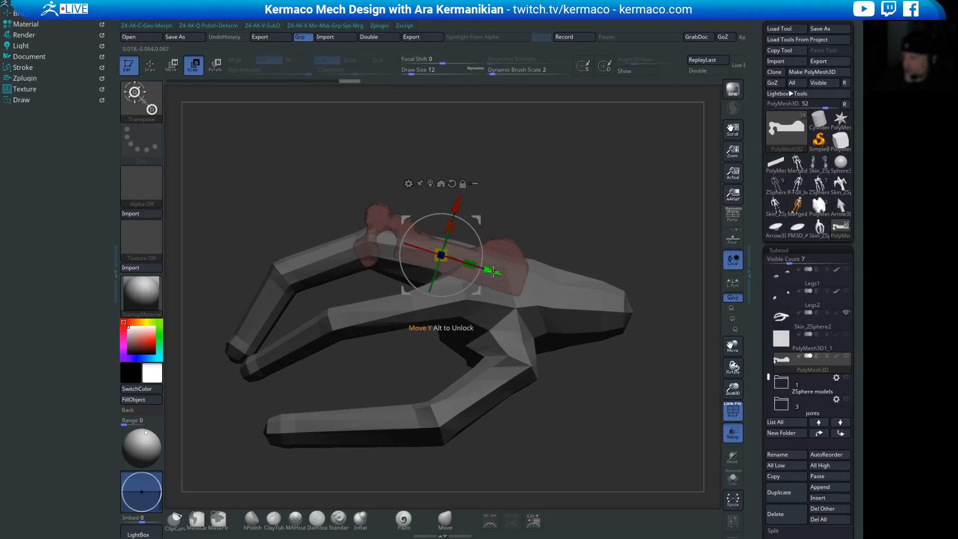
pyautogui.moveTo(493, 271); pyautogui.dragTo(472, 263)
pyautogui.moveTo(437, 194); pyautogui.dragTo(435, 199)
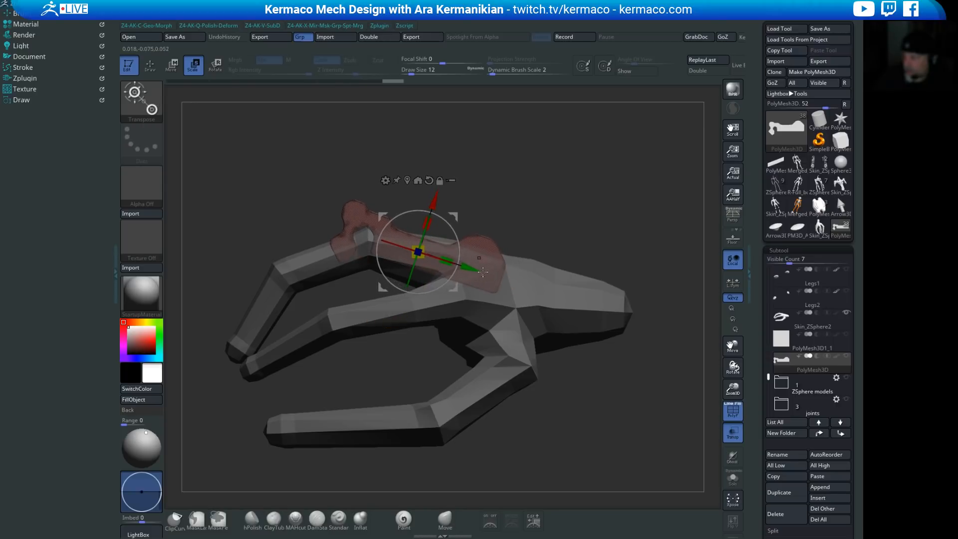
pyautogui.moveTo(460, 254); pyautogui.dragTo(479, 265)
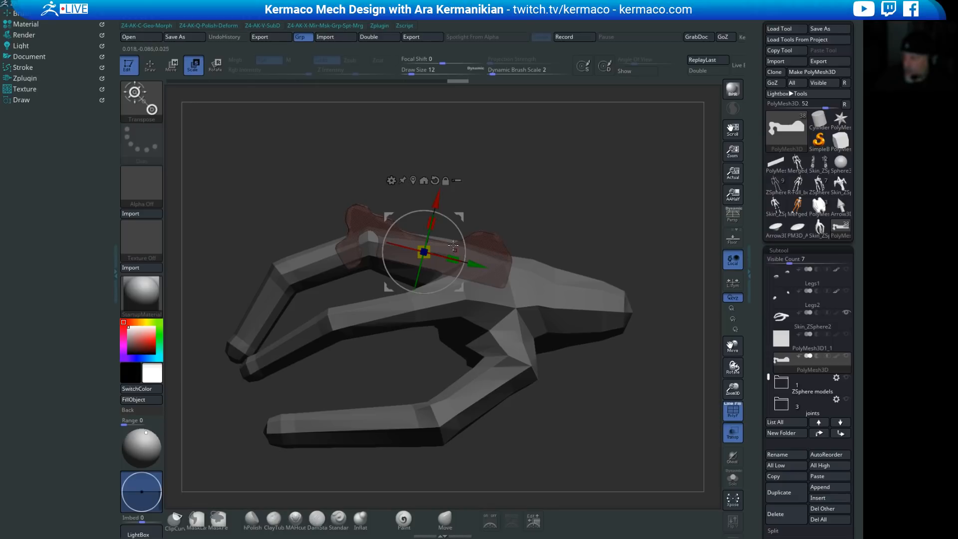
pyautogui.moveTo(463, 235); pyautogui.dragTo(459, 230)
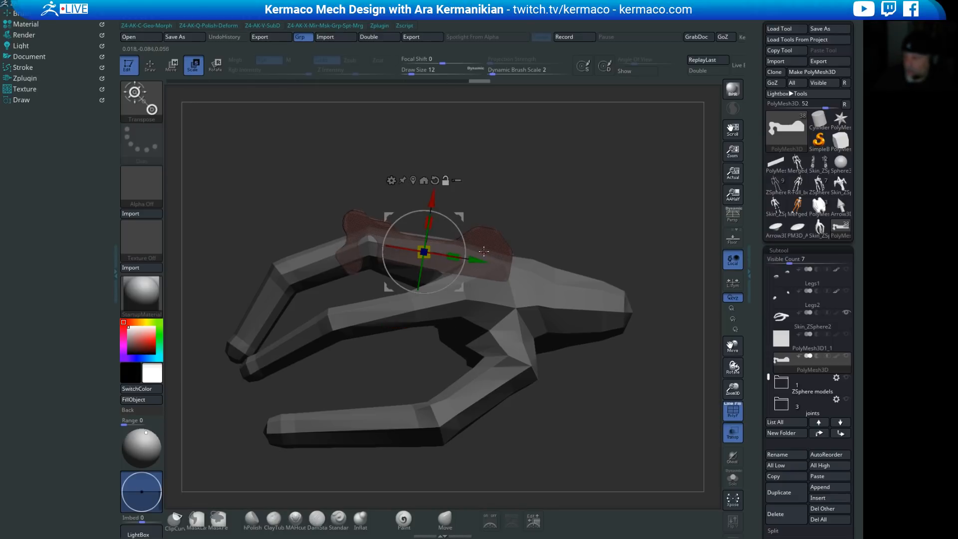
pyautogui.moveTo(480, 260); pyautogui.dragTo(367, 231)
pyautogui.moveTo(454, 181); pyautogui.dragTo(514, 196)
pyautogui.hotkey('ctrl', 'z')
pyautogui.hotkey('ctrl', 'z')
pyautogui.hotkey('ctrl', 'z')
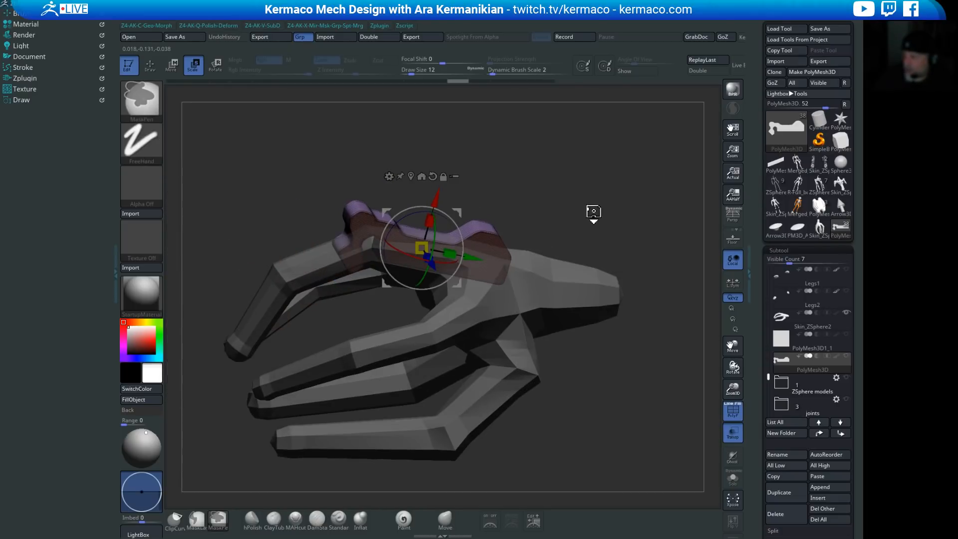
# Step: Copy the arm mesh sideways off the claw's top finger and rotate the copy to lie flat toward the upper side finger
pyautogui.moveTo(589, 205); pyautogui.dragTo(475, 220)
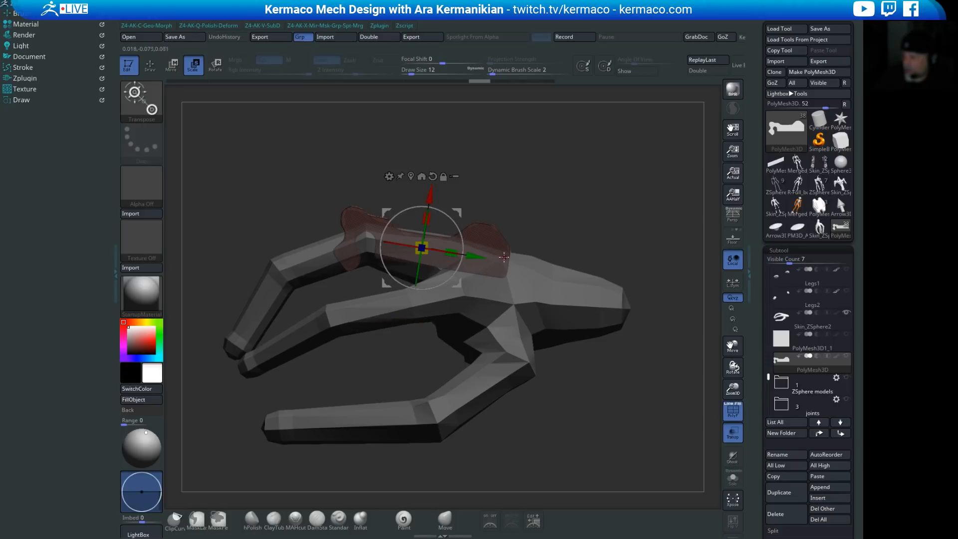
pyautogui.moveTo(519, 242); pyautogui.dragTo(595, 248)
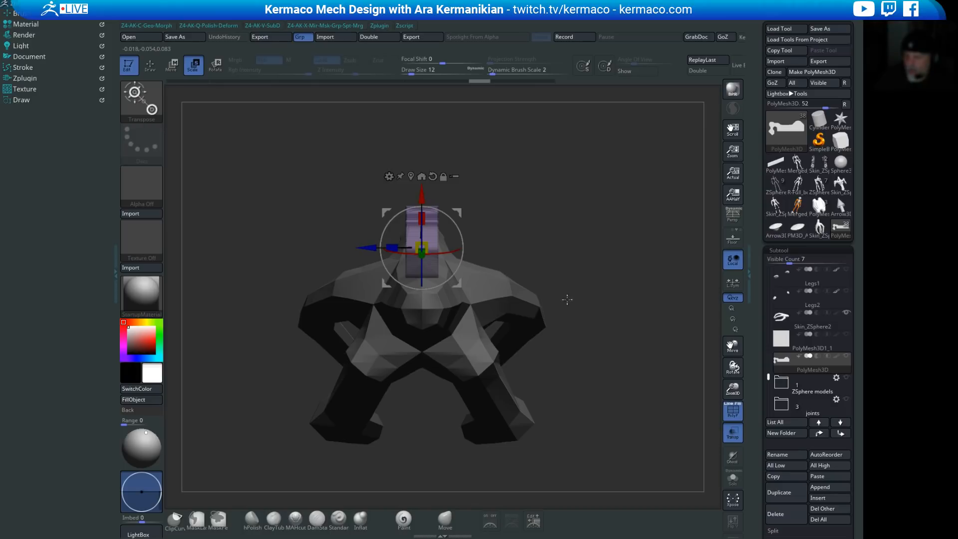
pyautogui.moveTo(604, 228); pyautogui.dragTo(499, 215)
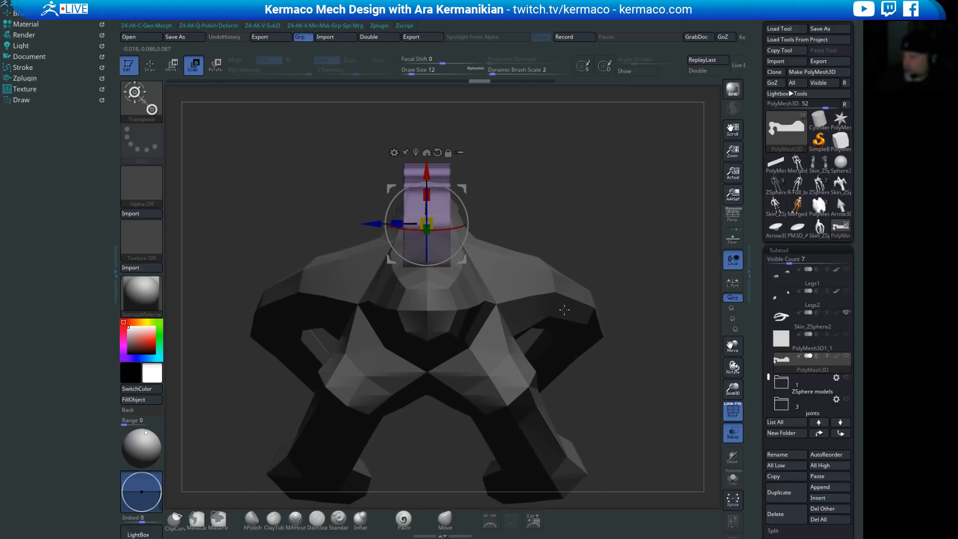
pyautogui.moveTo(631, 242); pyautogui.dragTo(536, 224)
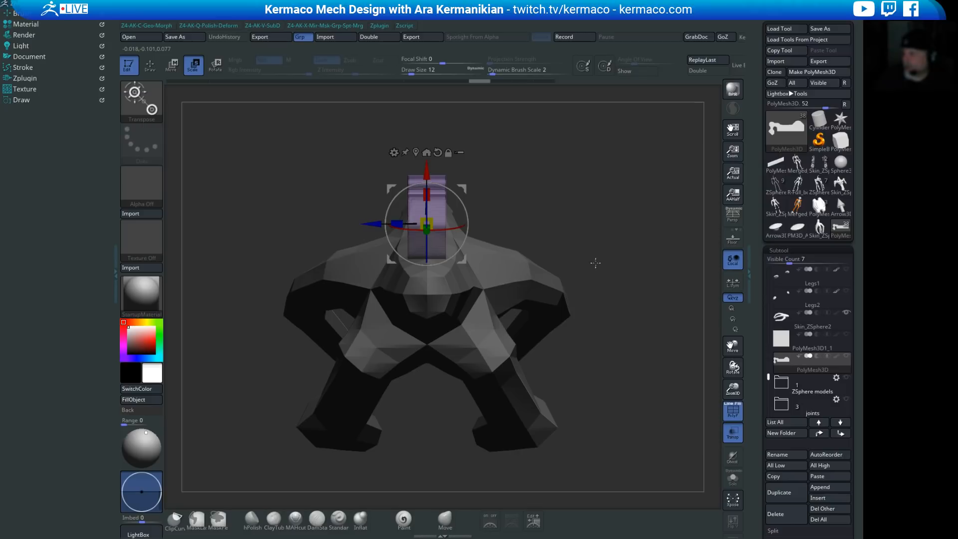
pyautogui.moveTo(442, 232)
pyautogui.mouseDown()
pyautogui.moveTo(464, 236)
pyautogui.moveTo(395, 232)
pyautogui.moveTo(446, 223)
pyautogui.mouseUp()
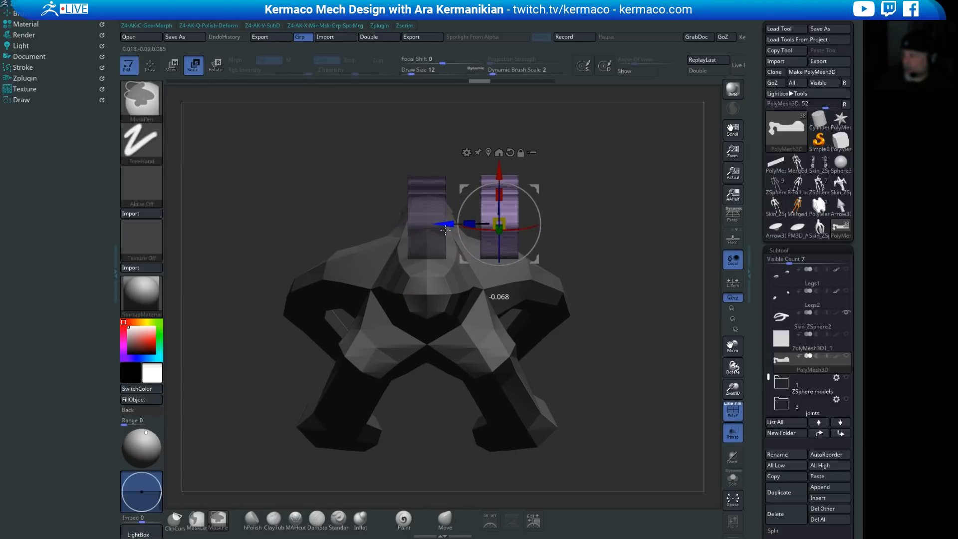
pyautogui.moveTo(540, 203); pyautogui.dragTo(521, 232)
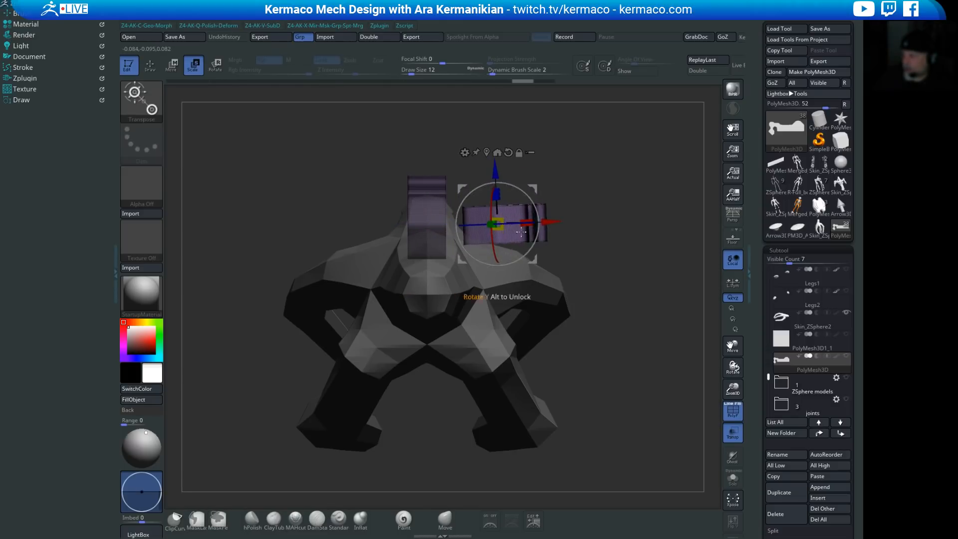
# Step: Lower, turn and shift the copied arm so it follows the base segment of the claw's upper side finger
pyautogui.moveTo(492, 170); pyautogui.dragTo(492, 223)
pyautogui.moveTo(637, 184); pyautogui.dragTo(611, 270)
pyautogui.moveTo(527, 298); pyautogui.dragTo(550, 348)
pyautogui.moveTo(615, 375); pyautogui.dragTo(607, 220)
pyautogui.moveTo(542, 271); pyautogui.dragTo(547, 280)
pyautogui.moveTo(668, 164); pyautogui.dragTo(540, 103)
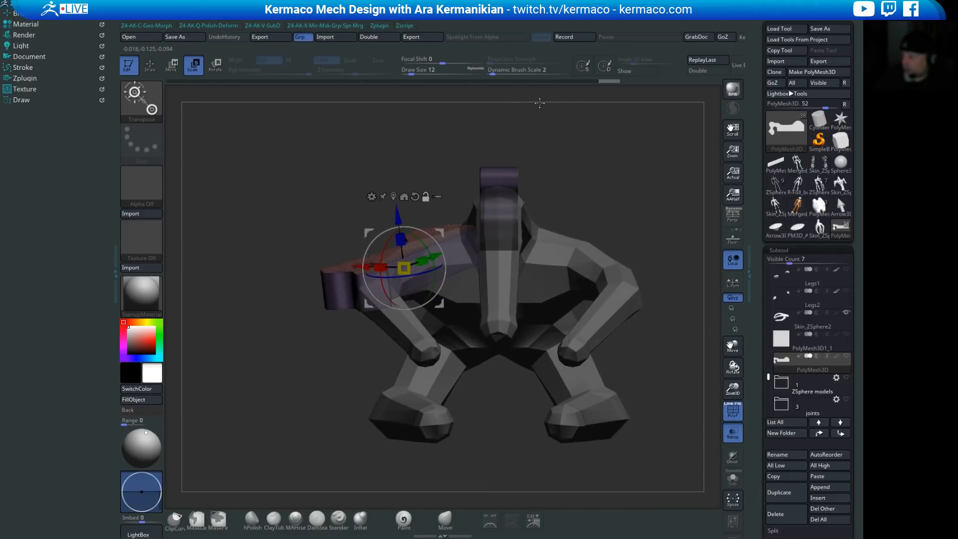
pyautogui.moveTo(359, 265); pyautogui.dragTo(347, 265)
pyautogui.moveTo(592, 149); pyautogui.dragTo(614, 178)
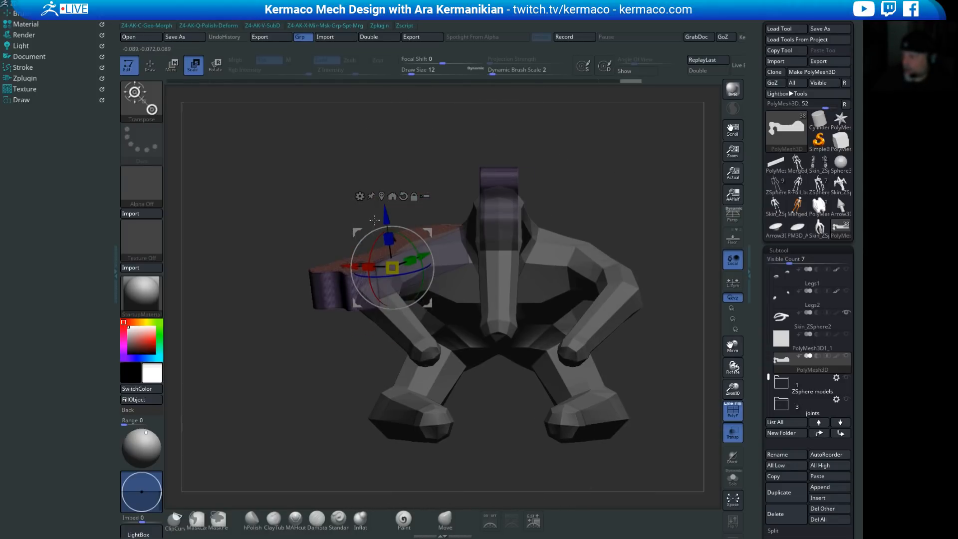
# Step: Copy the side arm down to the lower finger and rotate the copy toward that finger's direction
pyautogui.keyDown('ctrl'); pyautogui.moveTo(385, 212); pyautogui.dragTo(383, 314); pyautogui.keyUp('ctrl')
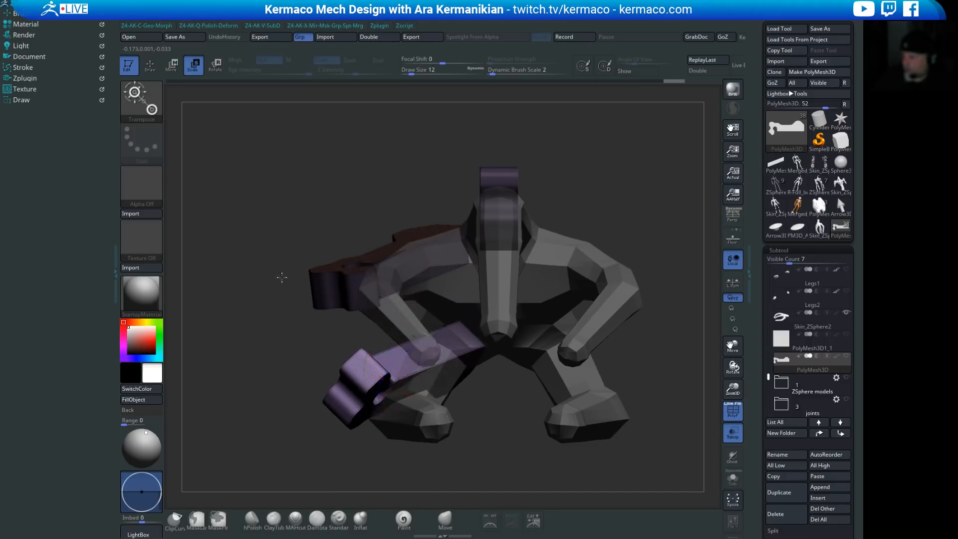
pyautogui.moveTo(282, 278); pyautogui.dragTo(388, 277)
pyautogui.moveTo(650, 298); pyautogui.dragTo(408, 316)
pyautogui.moveTo(582, 148); pyautogui.dragTo(539, 214)
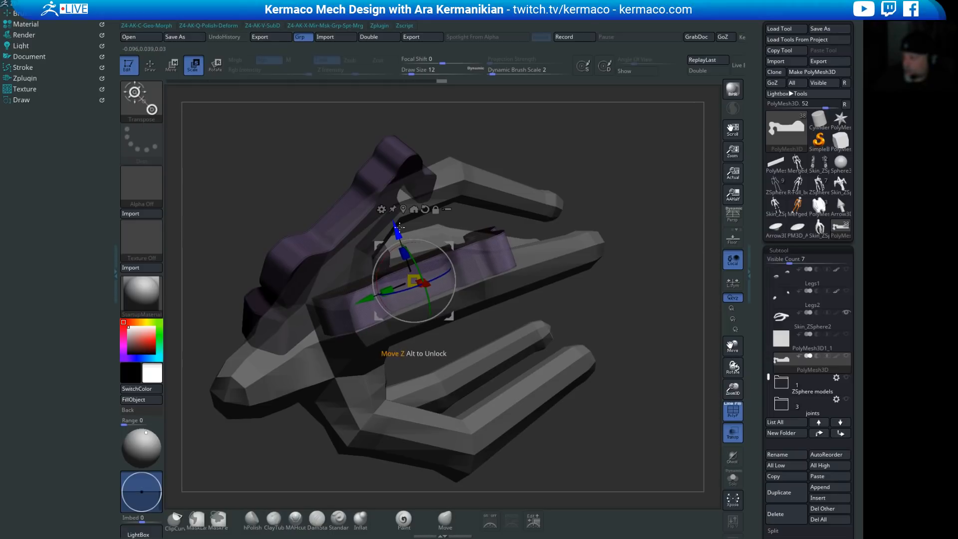
# Step: Shift and tilt the lower arm copy to line up with the lower finger's base segment
pyautogui.moveTo(387, 320); pyautogui.dragTo(385, 324)
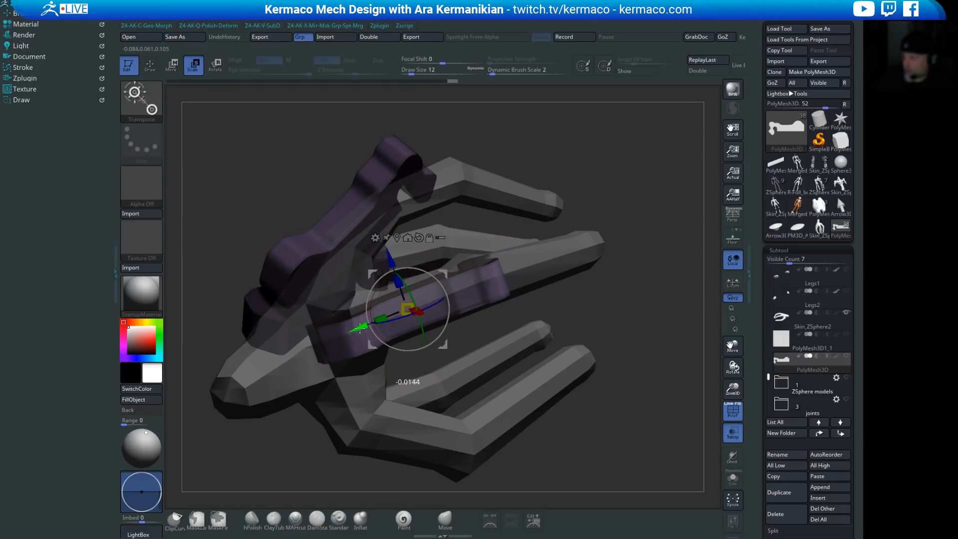
pyautogui.moveTo(605, 188); pyautogui.dragTo(573, 312)
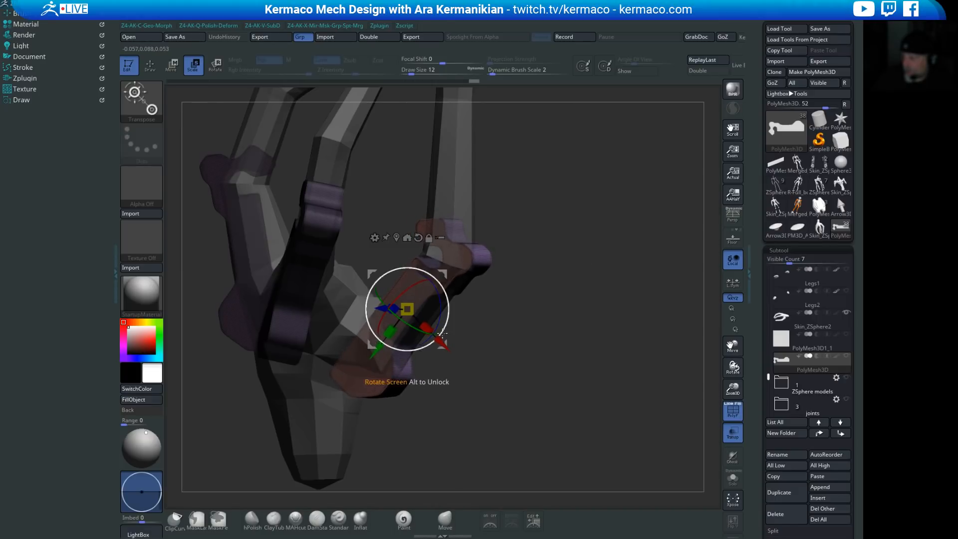
pyautogui.moveTo(577, 316); pyautogui.dragTo(618, 291)
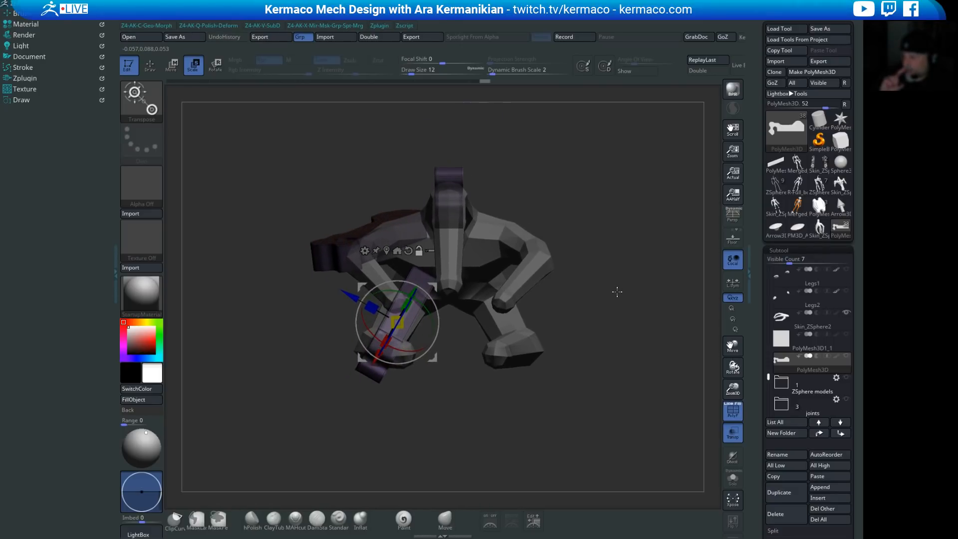
pyautogui.moveTo(396, 474); pyautogui.dragTo(469, 365)
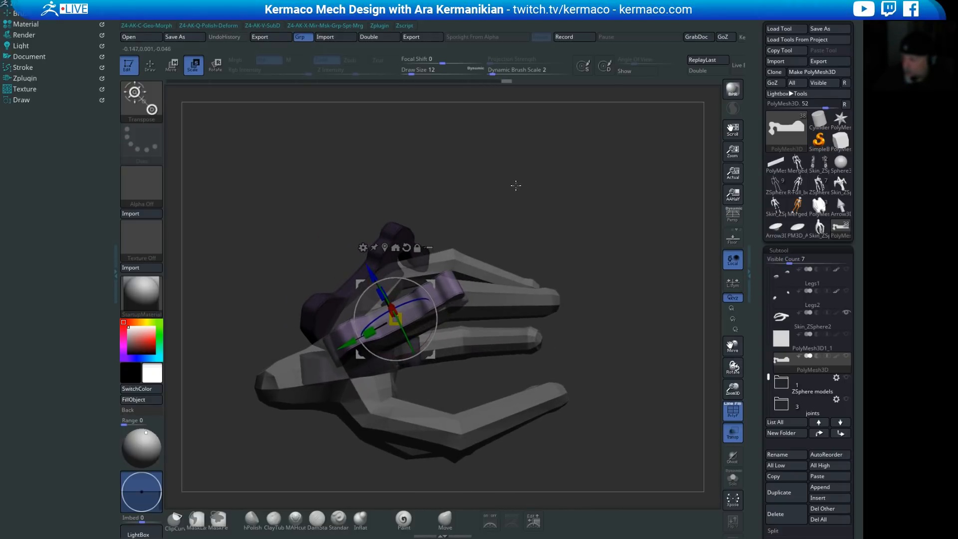
pyautogui.moveTo(516, 186)
pyautogui.mouseDown()
pyautogui.moveTo(526, 201)
pyautogui.moveTo(517, 199)
pyautogui.mouseUp()
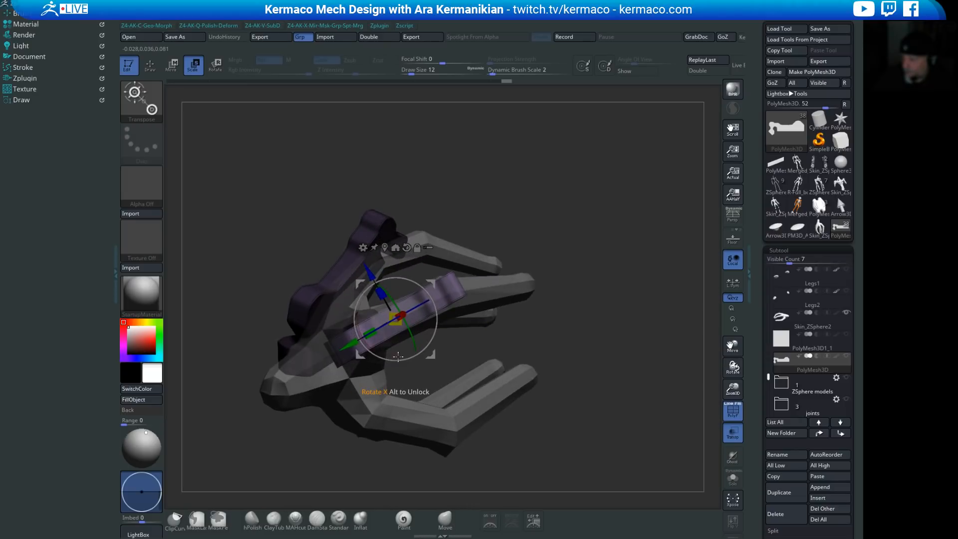
pyautogui.moveTo(478, 358); pyautogui.dragTo(602, 325)
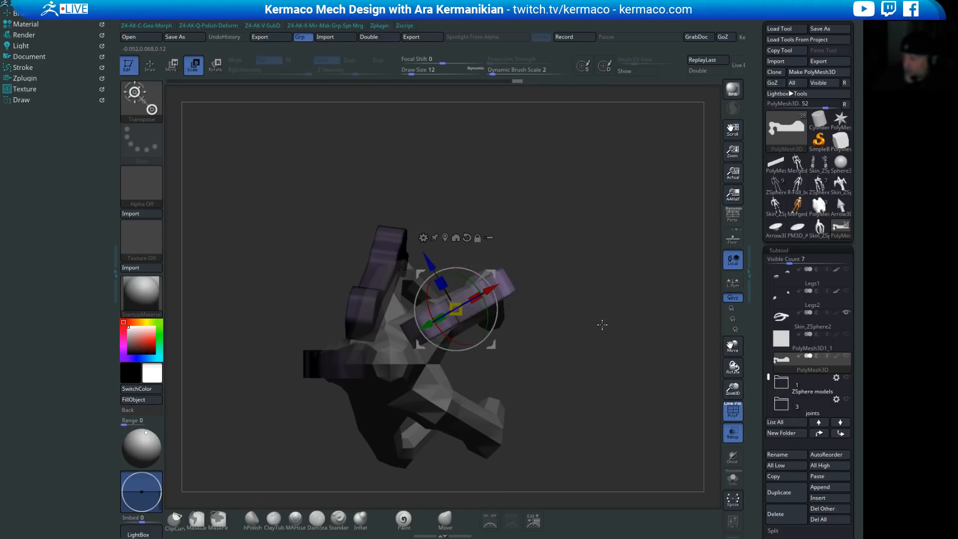
# Step: Isolate the upper side finger's arm with a MaskLasso mask, invert the mask and centre the gizmo on that arm
pyautogui.press('ctrl')
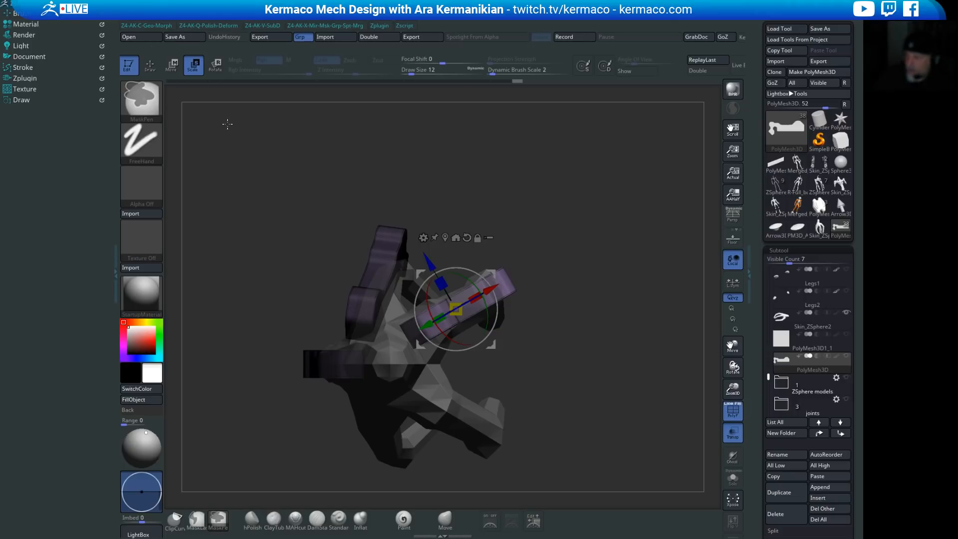
pyautogui.click(198, 522)
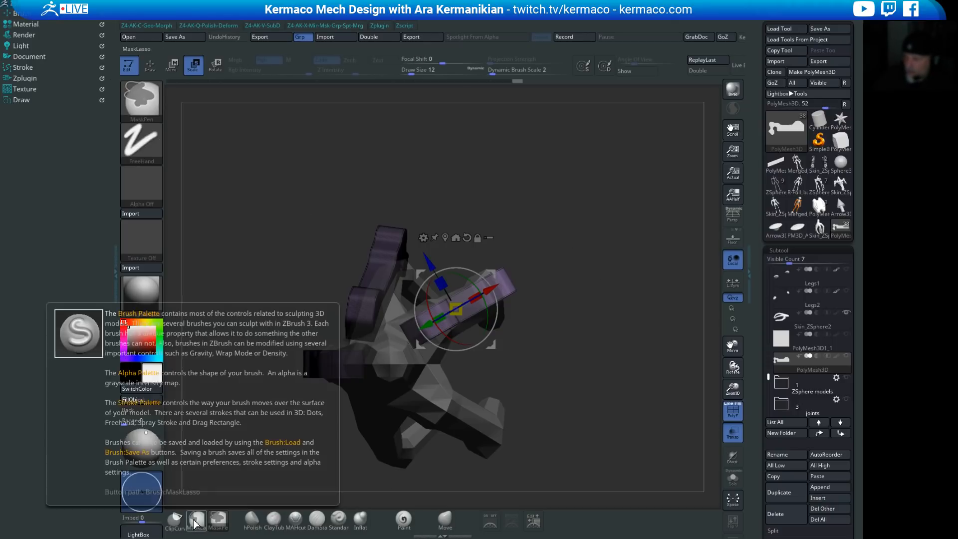
pyautogui.moveTo(552, 230)
pyautogui.keyDown('ctrl'); pyautogui.mouseDown()
pyautogui.moveTo(382, 308)
pyautogui.moveTo(574, 346)
pyautogui.mouseUp(); pyautogui.keyUp('ctrl')
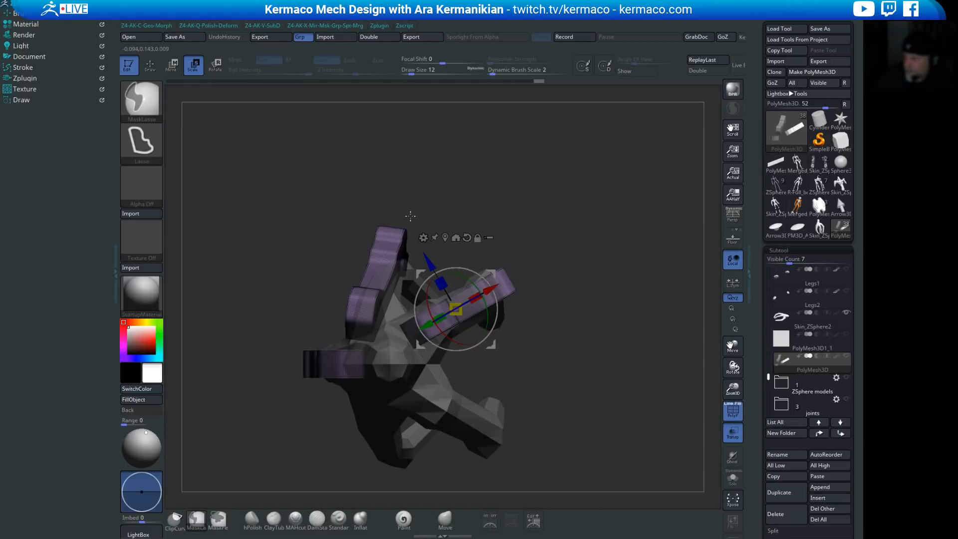
pyautogui.moveTo(407, 185)
pyautogui.keyDown('ctrl'); pyautogui.mouseDown()
pyautogui.moveTo(320, 240)
pyautogui.moveTo(307, 314)
pyautogui.moveTo(332, 344)
pyautogui.moveTo(407, 344)
pyautogui.moveTo(475, 218)
pyautogui.mouseUp(); pyautogui.keyUp('ctrl')
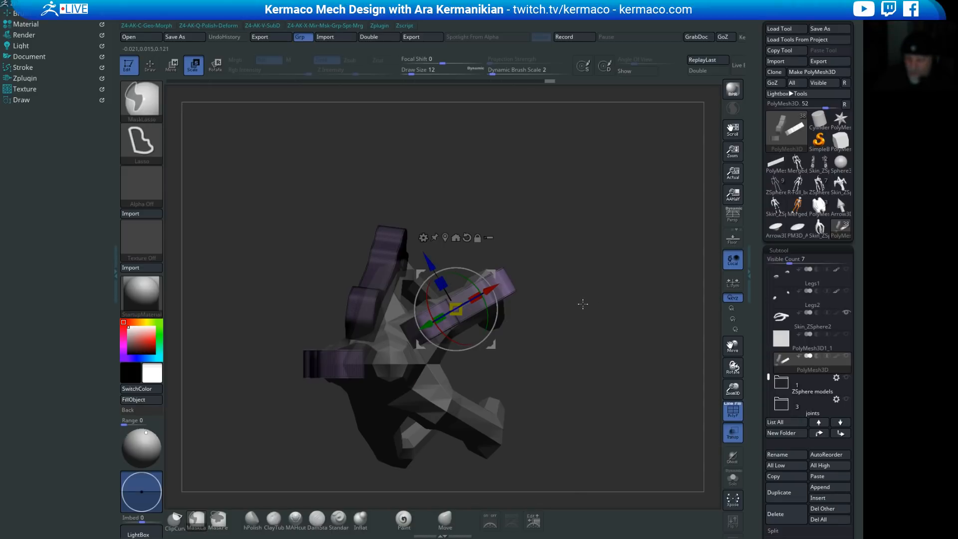
pyautogui.moveTo(594, 303)
pyautogui.keyDown('ctrl'); pyautogui.mouseDown()
pyautogui.moveTo(429, 270)
pyautogui.moveTo(384, 320)
pyautogui.mouseUp(); pyautogui.keyUp('ctrl')
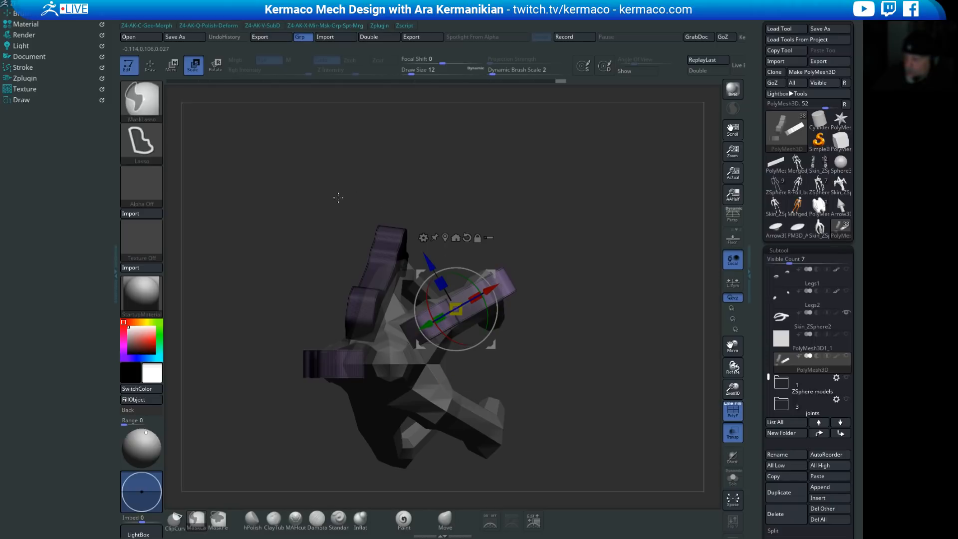
pyautogui.moveTo(336, 196); pyautogui.dragTo(487, 200)
pyautogui.press('ctrl')
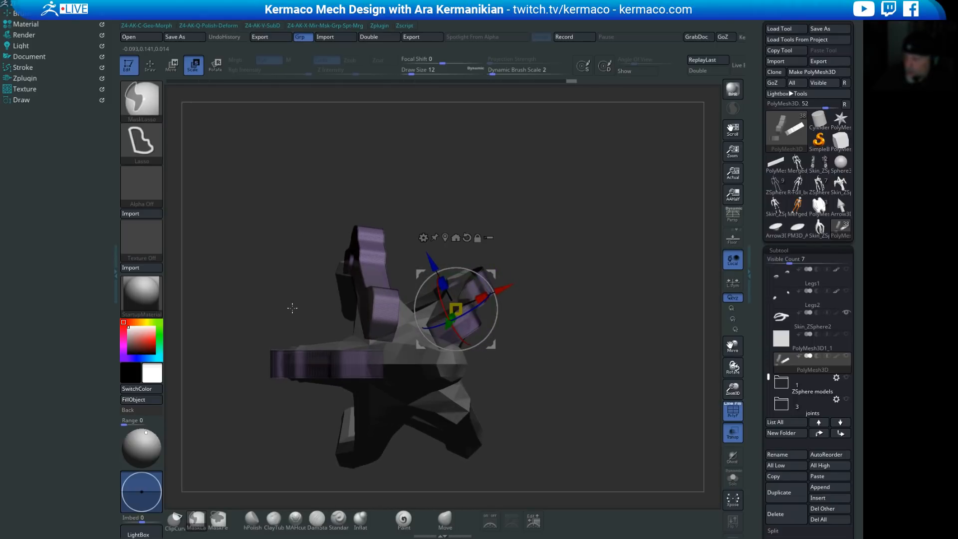
pyautogui.moveTo(330, 248)
pyautogui.keyDown('ctrl'); pyautogui.mouseDown()
pyautogui.moveTo(432, 279)
pyautogui.moveTo(399, 346)
pyautogui.mouseUp(); pyautogui.keyUp('ctrl')
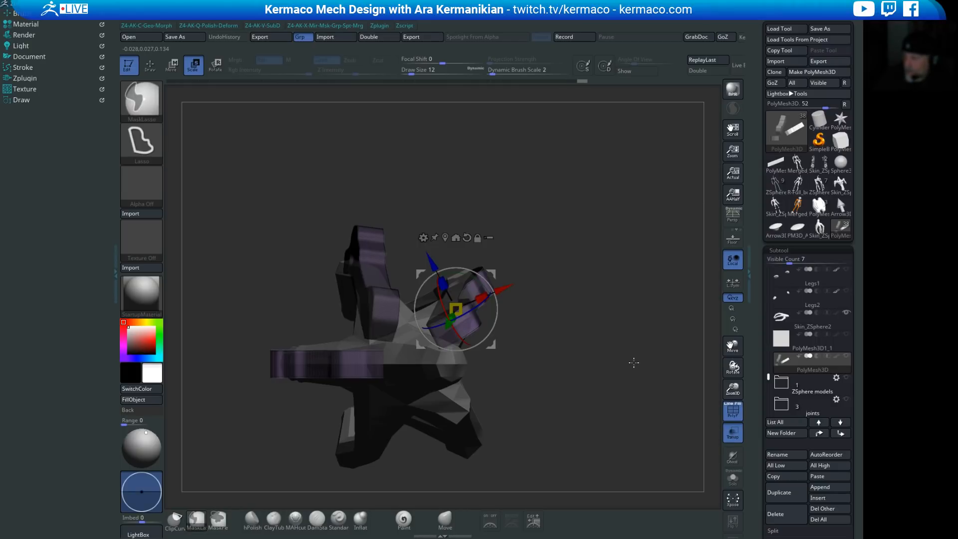
pyautogui.keyDown('ctrl'); pyautogui.click(616, 299); pyautogui.keyUp('ctrl')
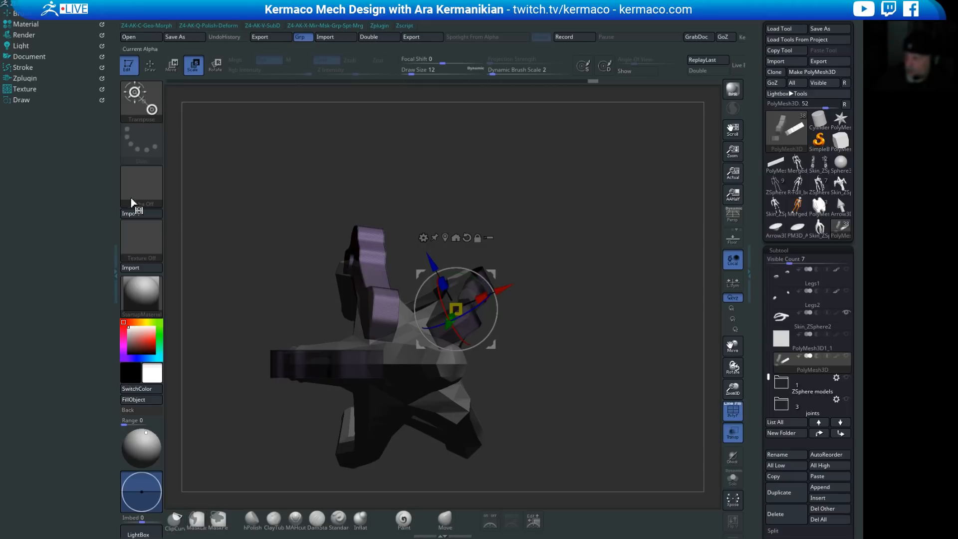
pyautogui.click(445, 237)
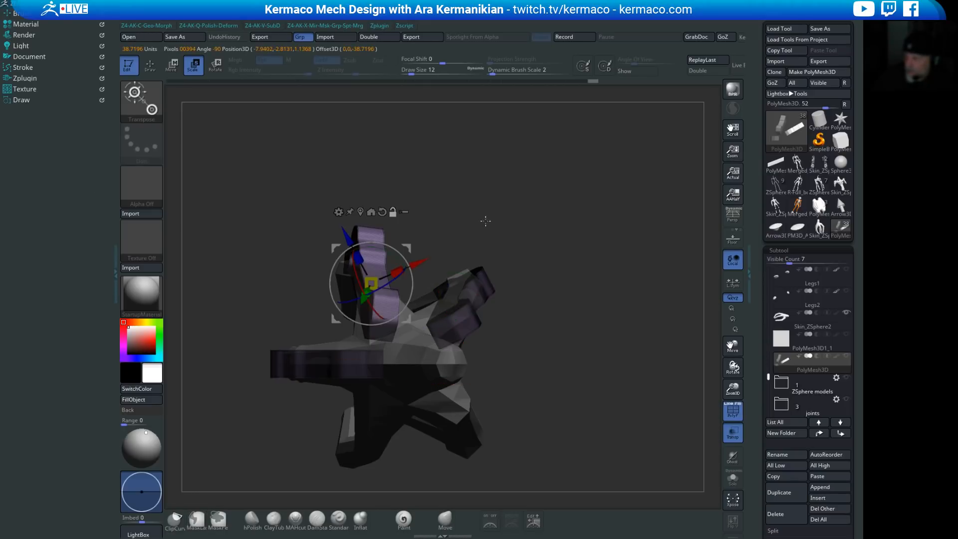
# Step: Reposition the gizmo on the upper side arm's surface and align it with the arm's length
pyautogui.moveTo(485, 221)
pyautogui.mouseDown()
pyautogui.moveTo(483, 175)
pyautogui.moveTo(489, 234)
pyautogui.mouseUp()
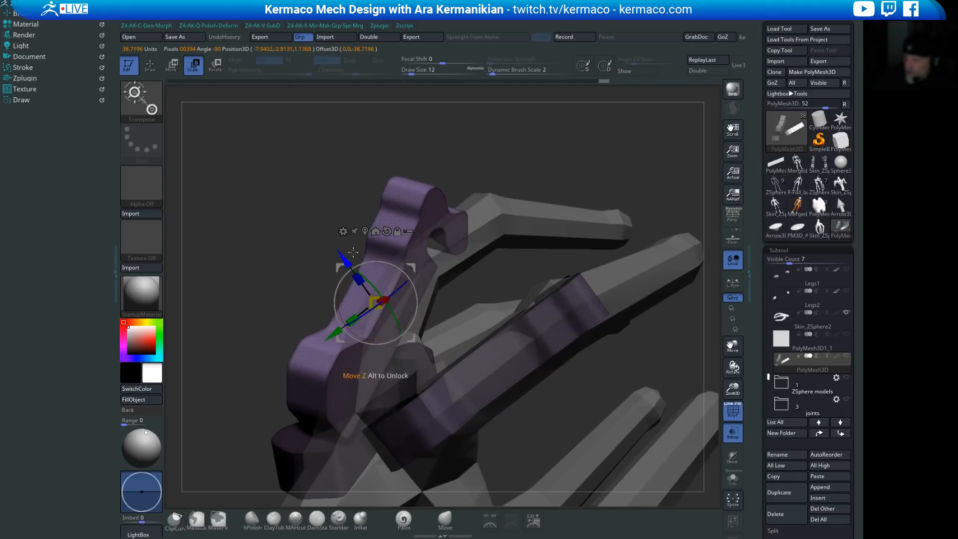
pyautogui.moveTo(347, 259); pyautogui.dragTo(257, 189)
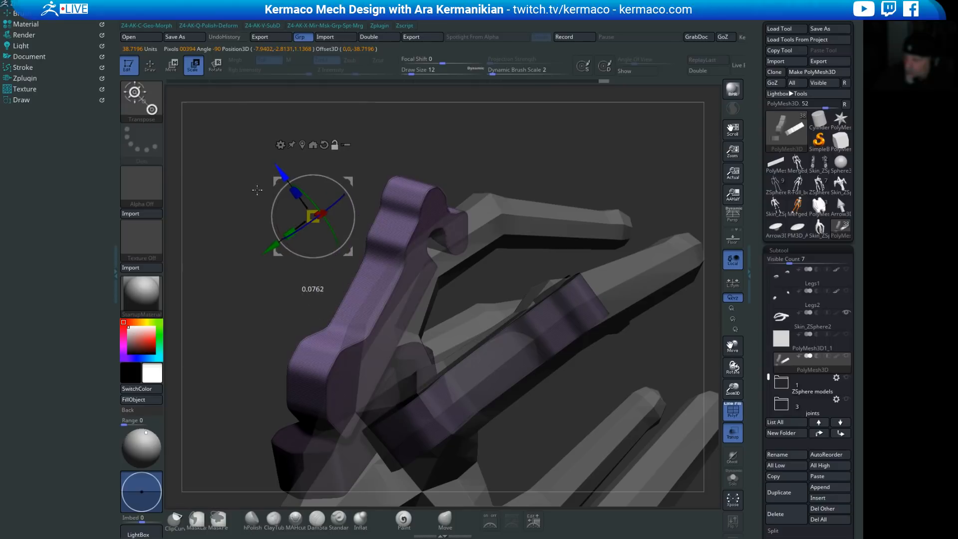
pyautogui.click(336, 309)
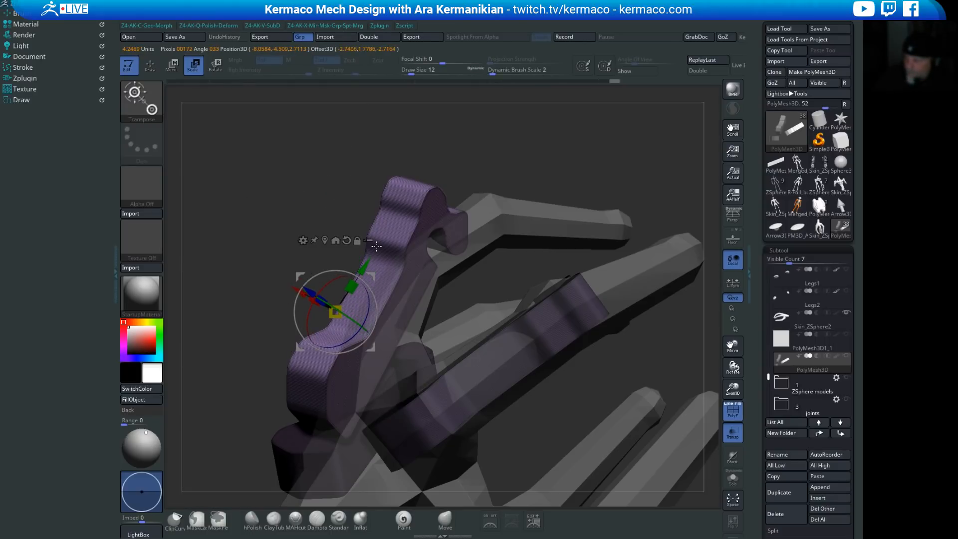
pyautogui.moveTo(376, 246); pyautogui.dragTo(372, 244)
pyautogui.moveTo(539, 191); pyautogui.dragTo(519, 254)
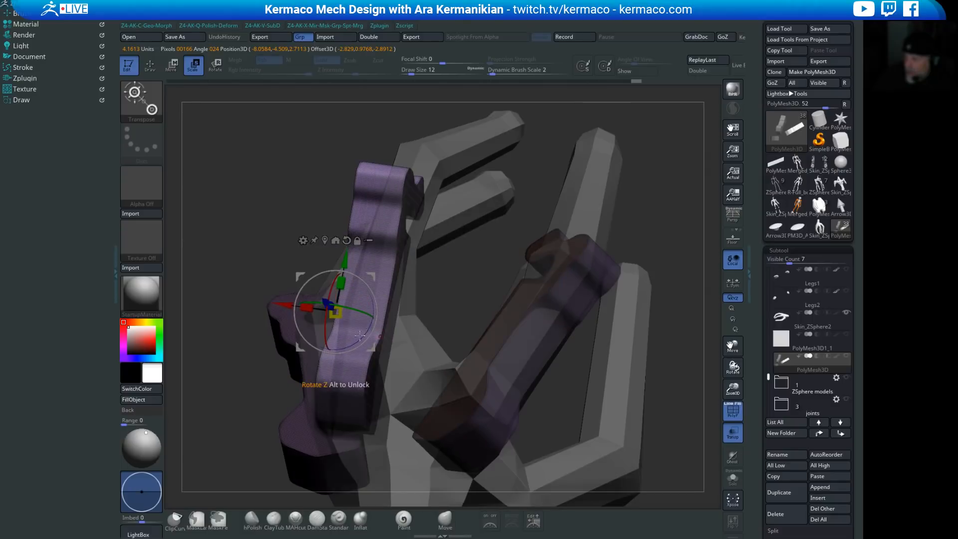
# Step: Move the unmasked arm sideways onto the upper side finger and rotate it around its long axis
pyautogui.moveTo(460, 277); pyautogui.dragTo(441, 285)
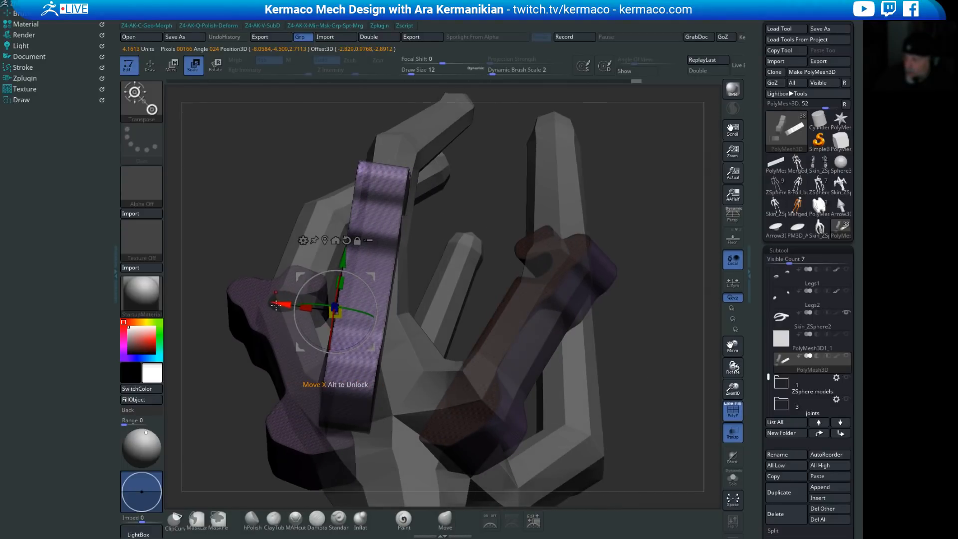
pyautogui.moveTo(275, 305); pyautogui.dragTo(363, 300)
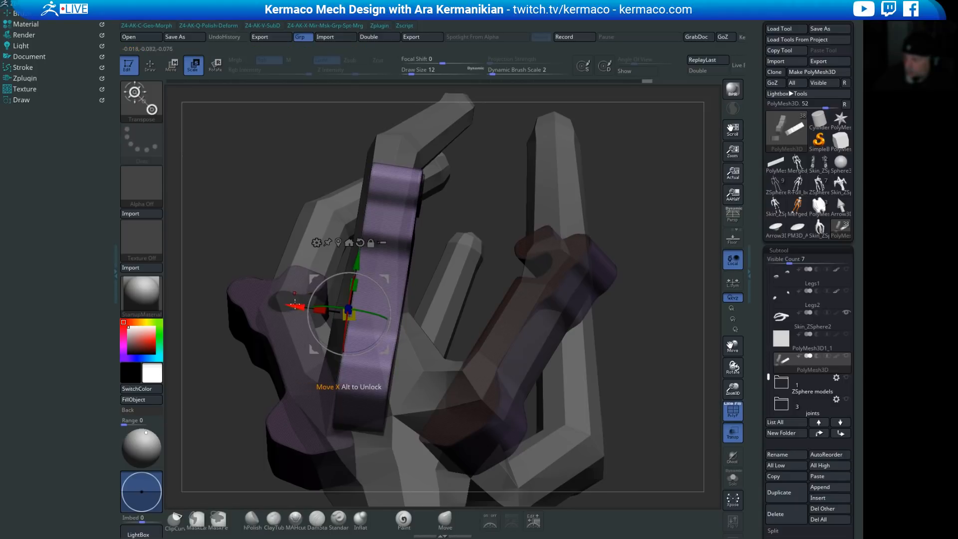
pyautogui.moveTo(294, 303); pyautogui.dragTo(291, 304)
pyautogui.moveTo(517, 200); pyautogui.dragTo(424, 241)
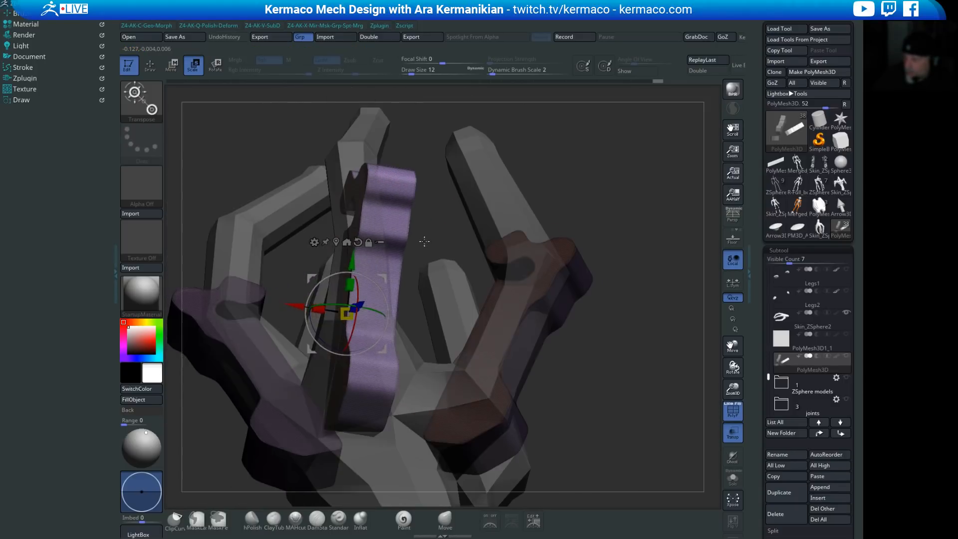
pyautogui.moveTo(368, 308); pyautogui.dragTo(361, 308)
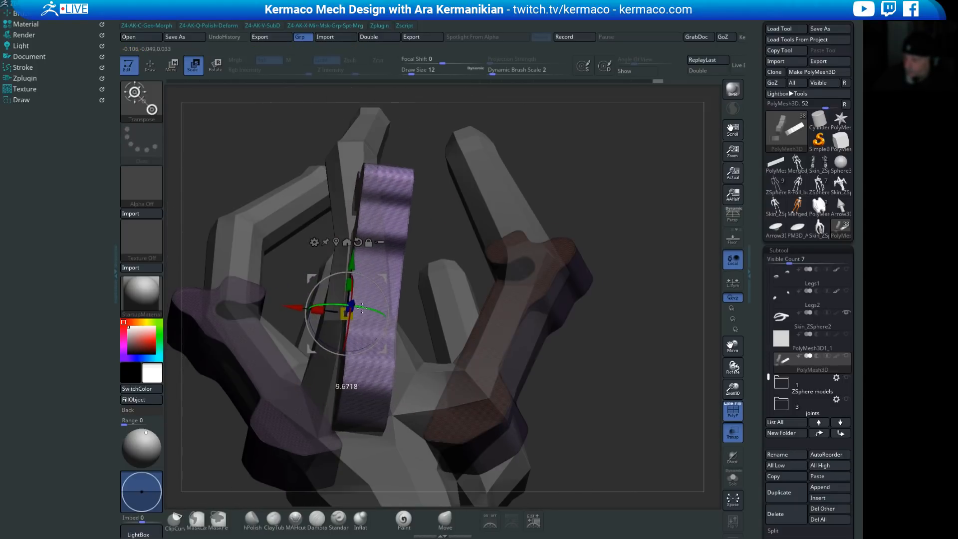
# Step: Fine-tune the unmasked arm's sideways position and tilt, and shift its depth to fit the upper side finger
pyautogui.moveTo(292, 307); pyautogui.dragTo(285, 306)
pyautogui.moveTo(441, 208); pyautogui.dragTo(422, 264)
pyautogui.moveTo(372, 291); pyautogui.dragTo(372, 287)
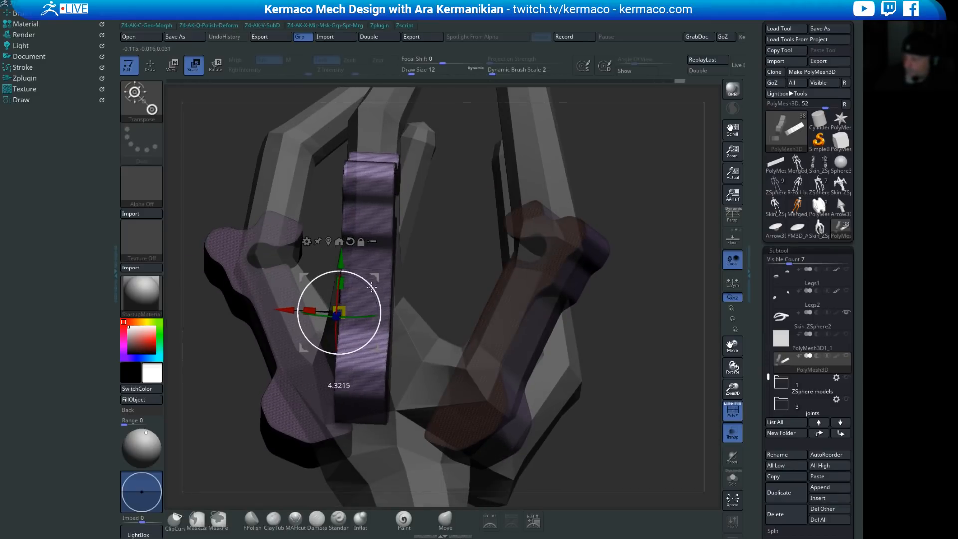
pyautogui.moveTo(453, 248); pyautogui.dragTo(491, 251)
pyautogui.moveTo(369, 289); pyautogui.dragTo(366, 284)
pyautogui.moveTo(391, 316); pyautogui.dragTo(383, 317)
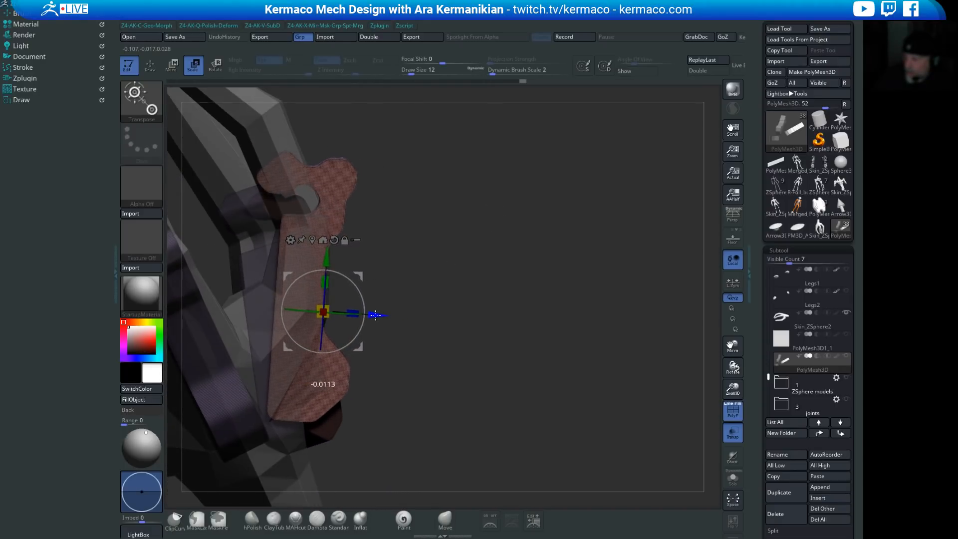
# Step: Slide the unmasked arm along its length and adjust its depth to fit the upper side finger
pyautogui.moveTo(320, 313); pyautogui.dragTo(311, 220)
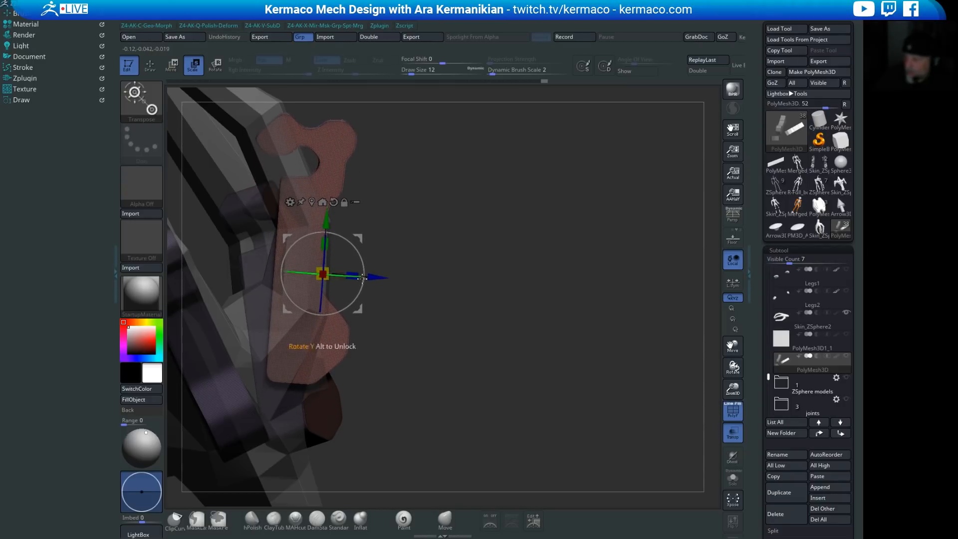
pyautogui.moveTo(378, 277); pyautogui.dragTo(363, 277)
pyautogui.moveTo(441, 311); pyautogui.dragTo(488, 239)
pyautogui.keyDown('alt'); pyautogui.moveTo(533, 391); pyautogui.dragTo(498, 228); pyautogui.keyUp('alt')
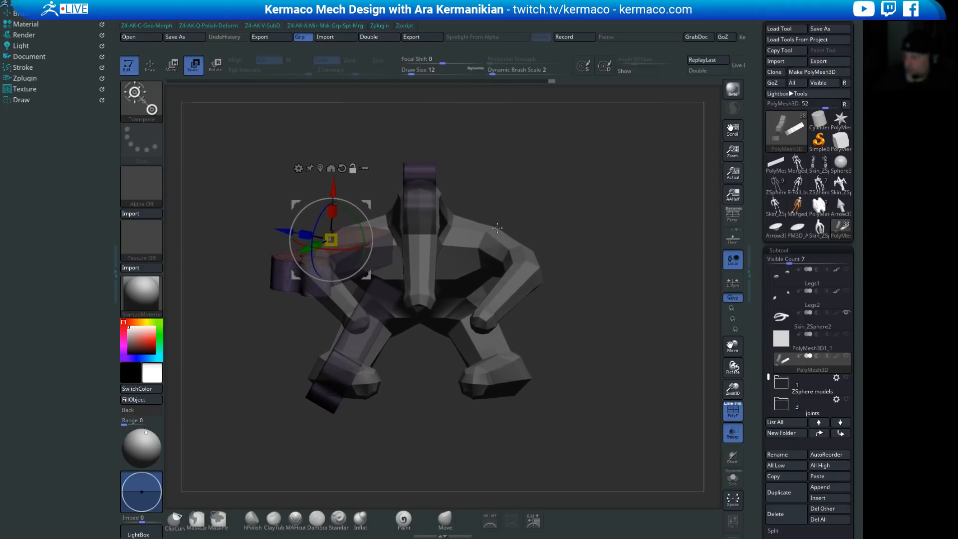
# Step: Reset the gizmo's orientation and apply Mirror And Weld to copy the side arm onto the opposite finger
pyautogui.click(326, 164)
pyautogui.click(342, 191)
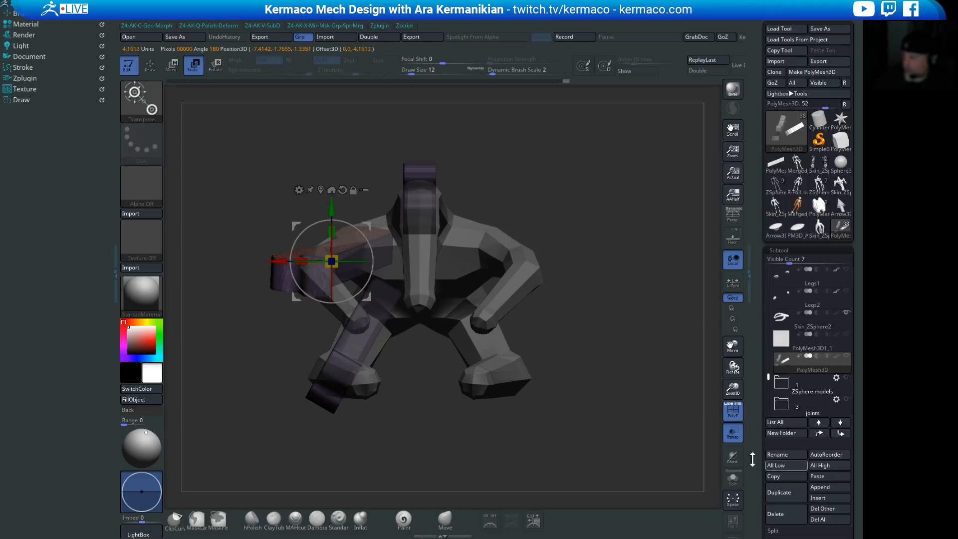
pyautogui.hotkey('ctrl', 'x')
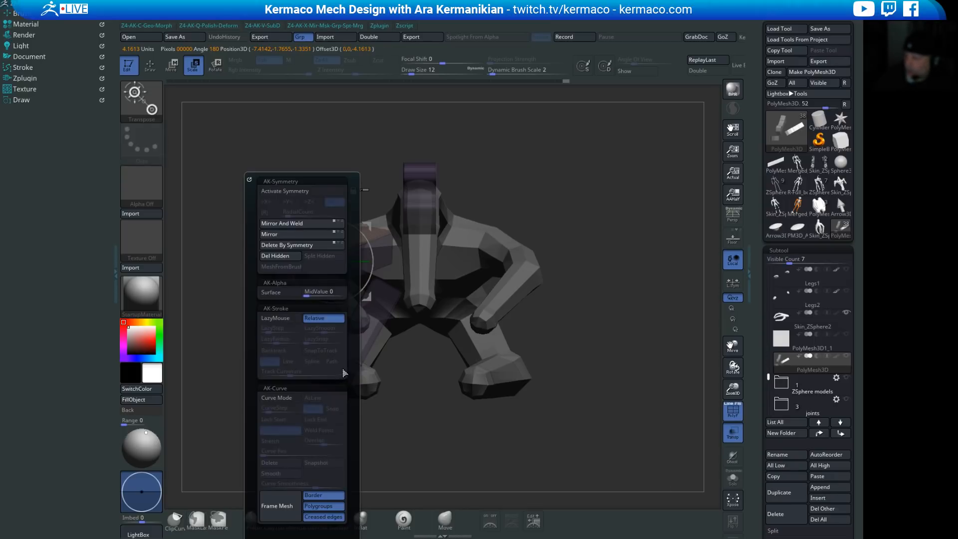
pyautogui.click(315, 226)
pyautogui.moveTo(644, 240); pyautogui.dragTo(397, 207)
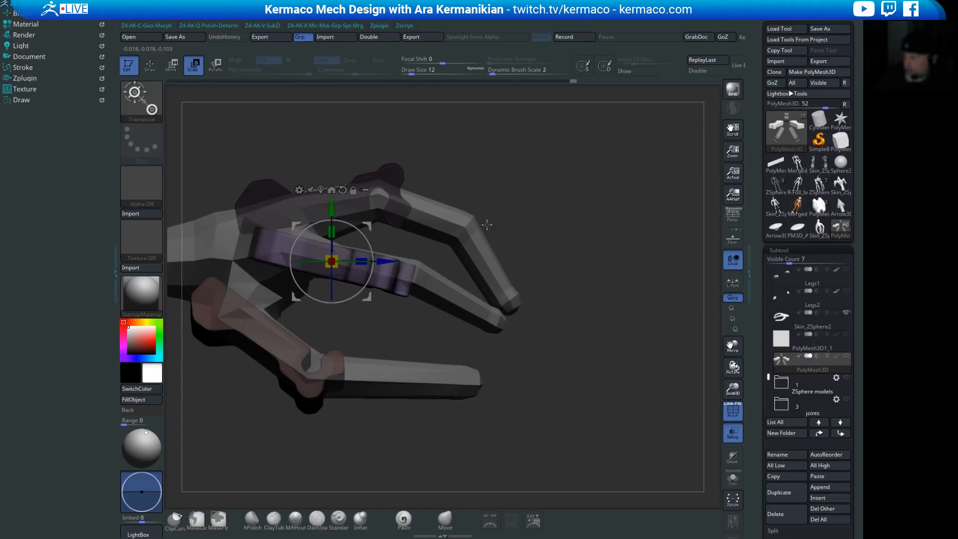
# Step: Expand the SpotLight section of the Preferences palette and dock the palette in the side tray
pyautogui.moveTo(586, 185); pyautogui.dragTo(570, 207)
pyautogui.moveTo(610, 385)
pyautogui.mouseDown()
pyautogui.moveTo(620, 376)
pyautogui.moveTo(606, 375)
pyautogui.mouseUp()
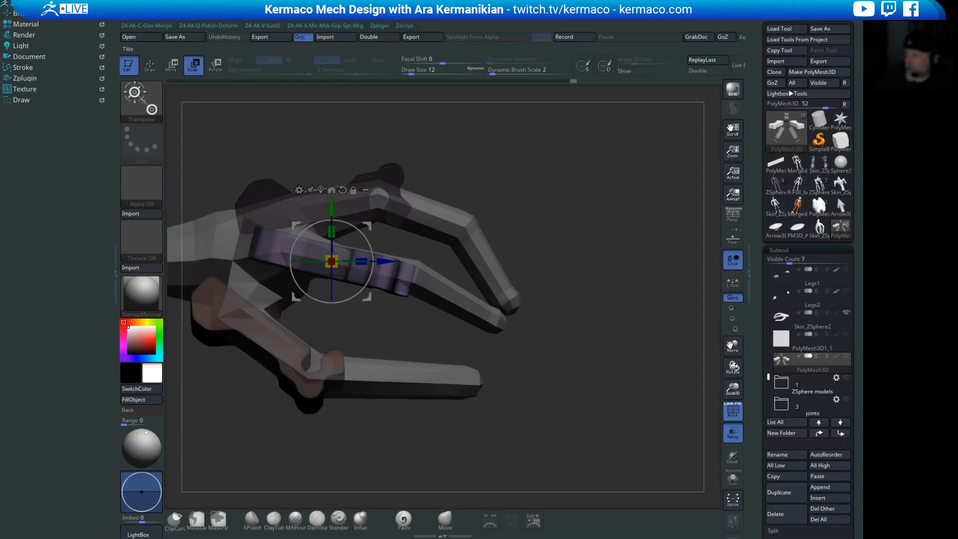
pyautogui.click(458, 23)
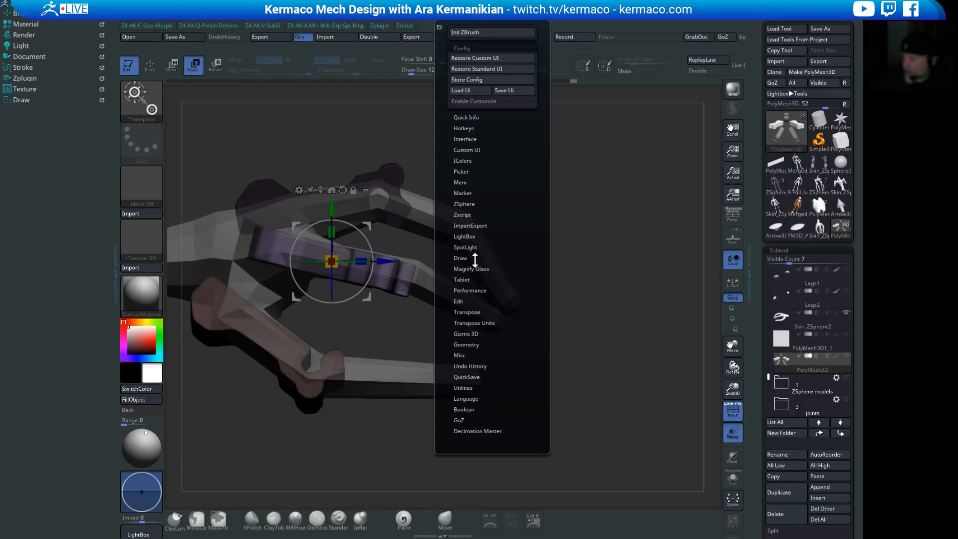
pyautogui.click(466, 247)
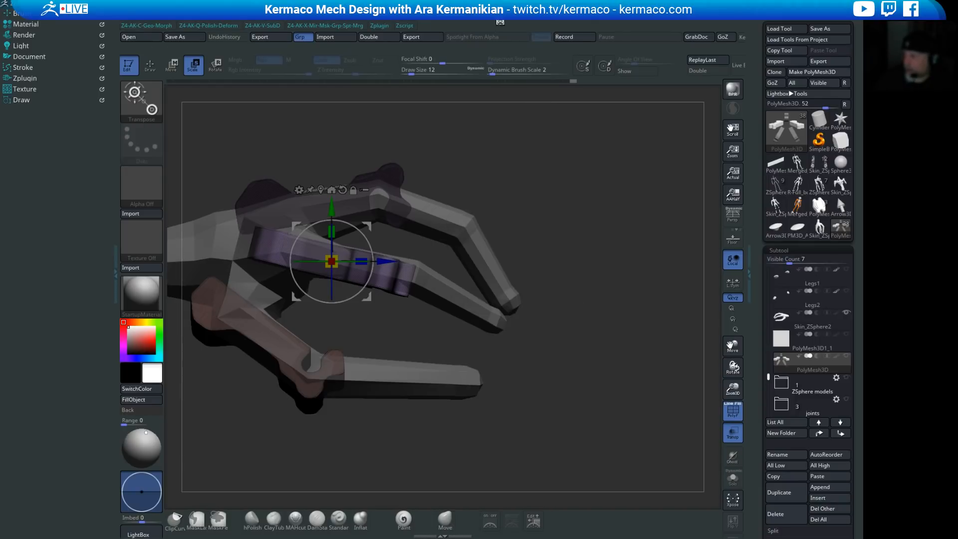
pyautogui.click(451, 24)
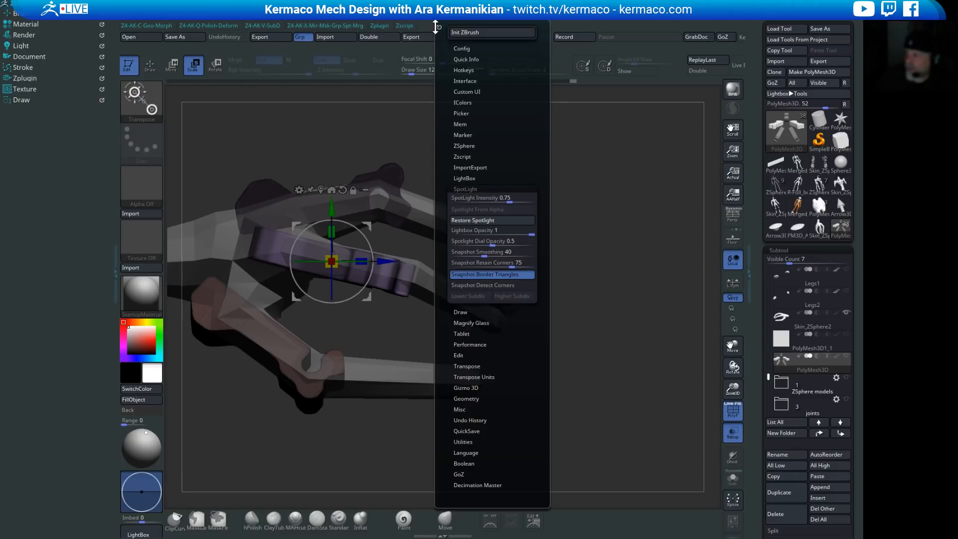
pyautogui.moveTo(437, 28); pyautogui.dragTo(19, 172)
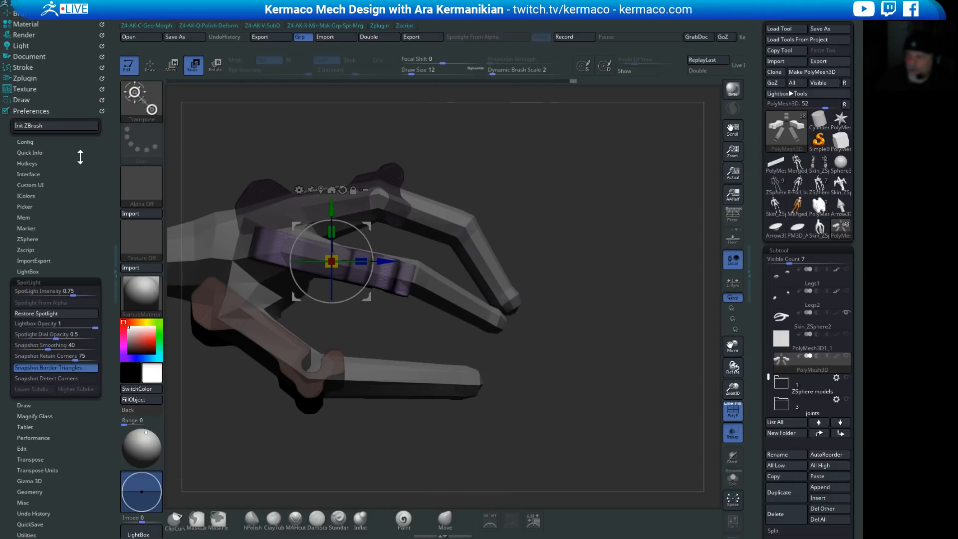
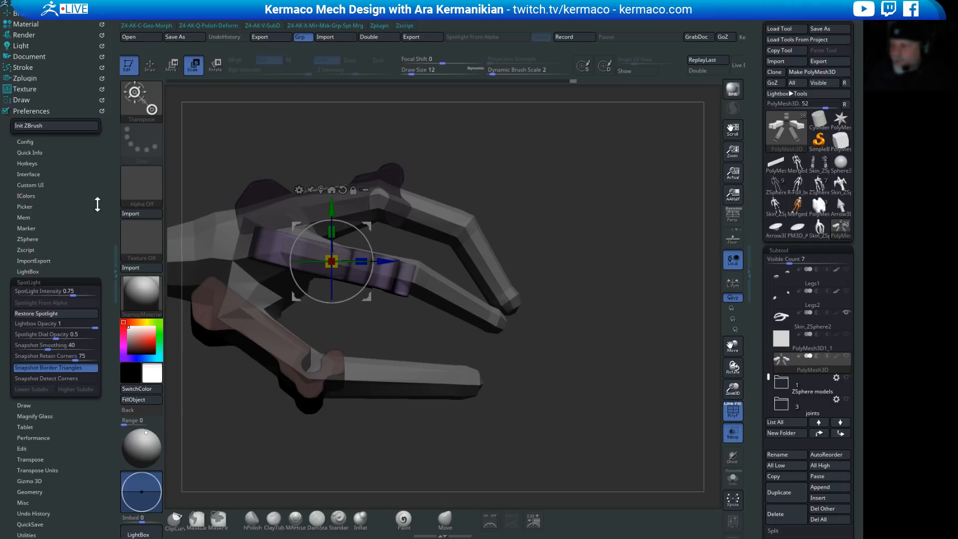
# Step: Select the PolyMesh3D1_1 plane subtool and hide the claw and arm subtools
pyautogui.moveTo(526, 220); pyautogui.dragTo(594, 199)
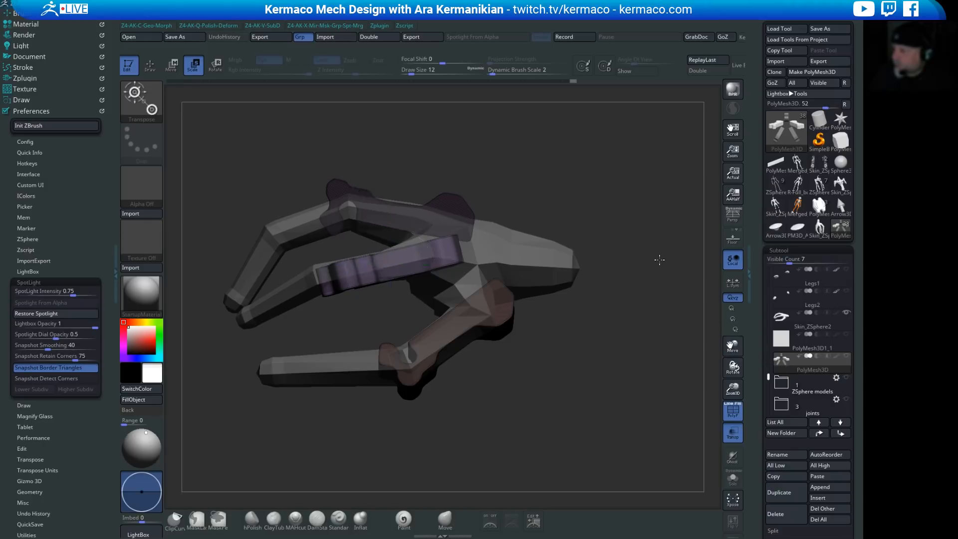
pyautogui.keyDown('alt'); pyautogui.moveTo(659, 259); pyautogui.dragTo(635, 249); pyautogui.keyUp('alt')
pyautogui.click(824, 351)
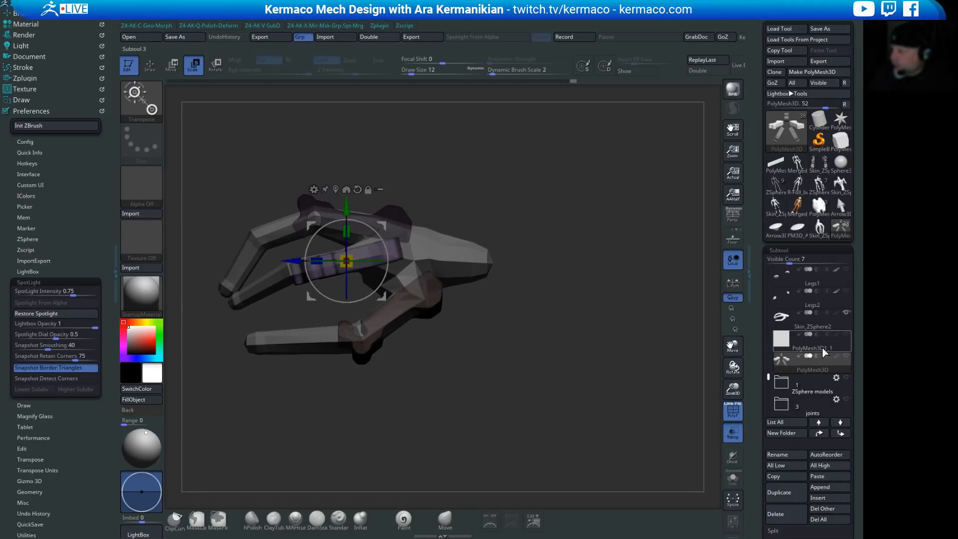
pyautogui.click(843, 351)
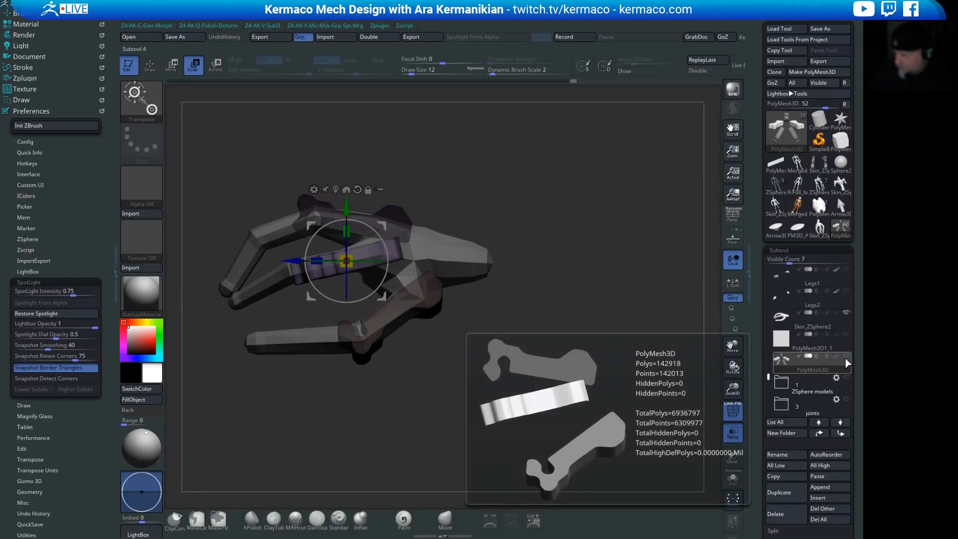
pyautogui.click(839, 349)
pyautogui.keyDown('alt'); pyautogui.moveTo(568, 331); pyautogui.dragTo(595, 317); pyautogui.keyUp('alt')
pyautogui.click(848, 315)
pyautogui.moveTo(594, 316); pyautogui.dragTo(477, 387)
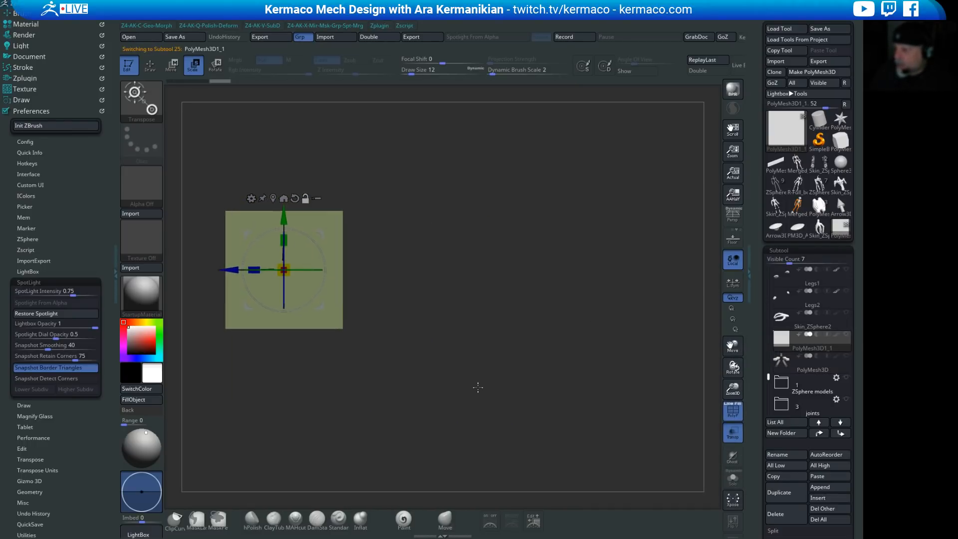
# Step: Display Spotlight in edit mode and snapshot the arm silhouette into a new 3D mesh
pyautogui.click(490, 521)
pyautogui.keyDown('alt'); pyautogui.moveTo(507, 325); pyautogui.dragTo(691, 343); pyautogui.keyUp('alt')
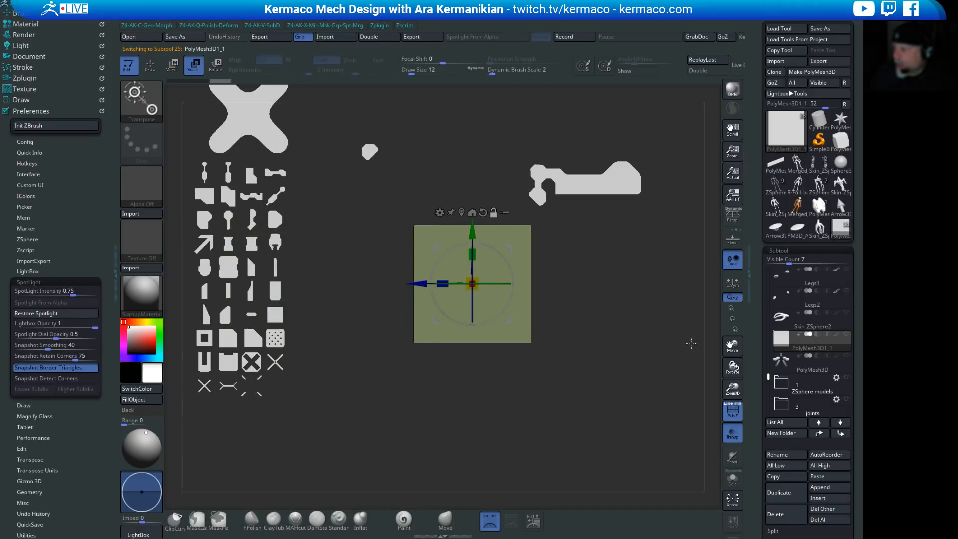
pyautogui.keyDown('alt'); pyautogui.moveTo(631, 228); pyautogui.dragTo(659, 237); pyautogui.keyUp('alt')
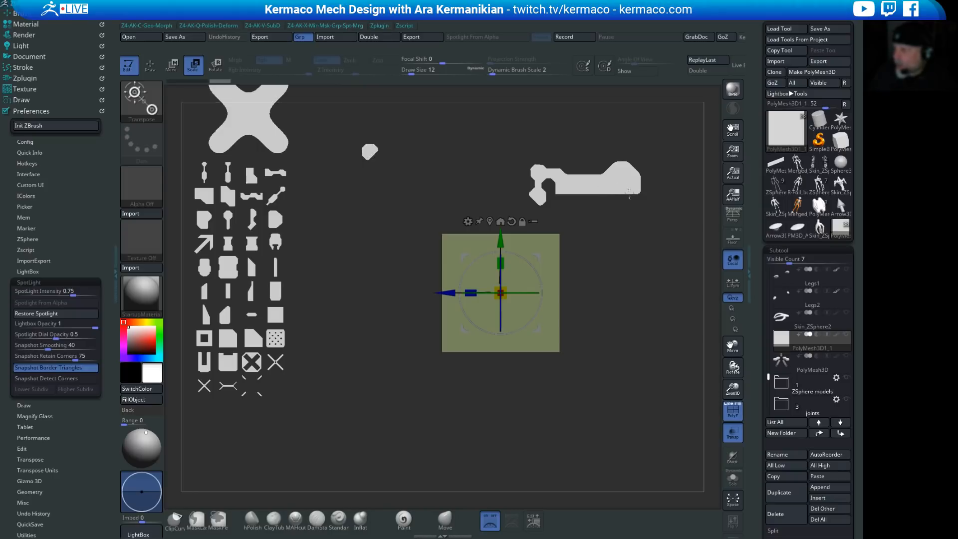
pyautogui.click(531, 535)
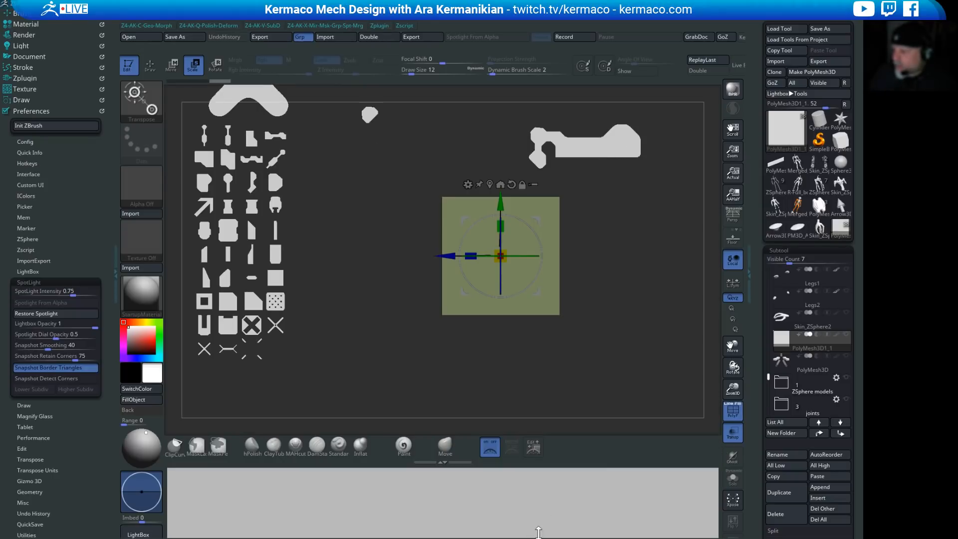
pyautogui.click(452, 459)
pyautogui.click(543, 520)
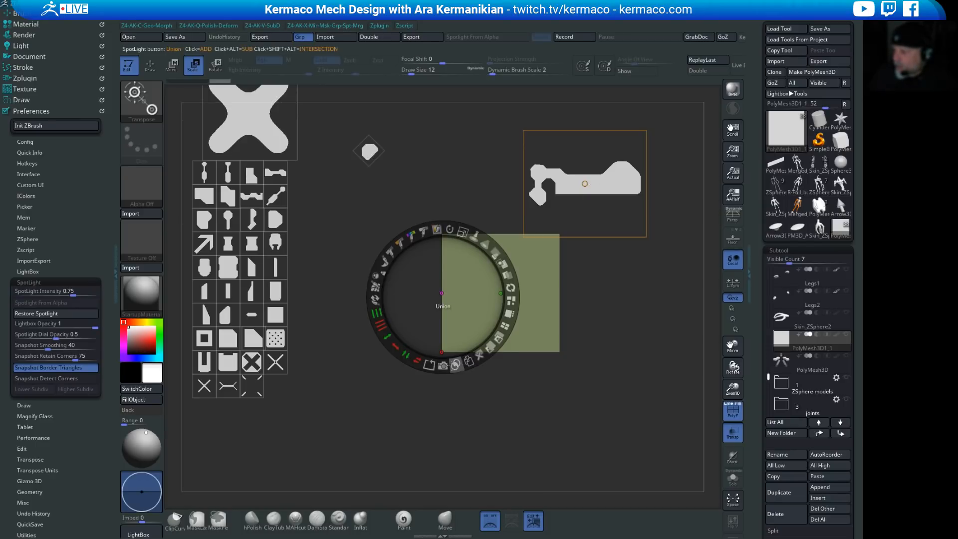
pyautogui.click(443, 366)
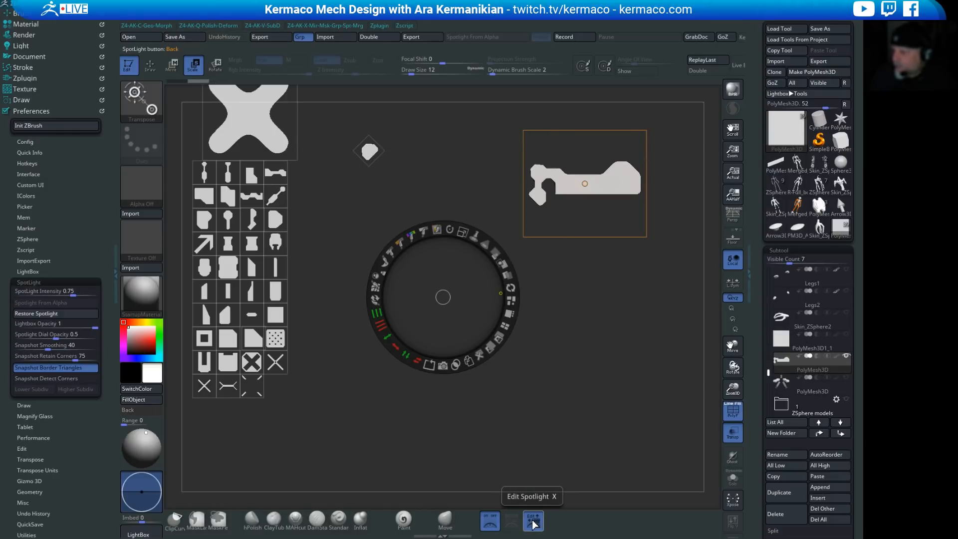
# Step: Hide Spotlight and examine the new arm mesh's thickness, rounded corners and edge topology up close
pyautogui.click(490, 521)
pyautogui.moveTo(618, 320); pyautogui.dragTo(571, 353)
pyautogui.keyDown('alt'); pyautogui.moveTo(624, 299); pyautogui.dragTo(545, 404); pyautogui.keyUp('alt')
pyautogui.moveTo(605, 445); pyautogui.dragTo(619, 428)
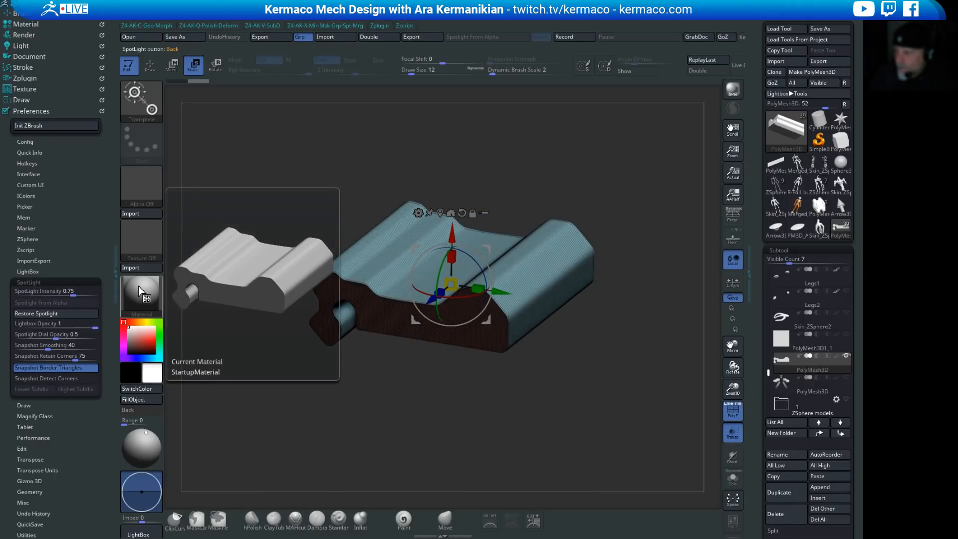
pyautogui.moveTo(484, 387); pyautogui.dragTo(646, 373)
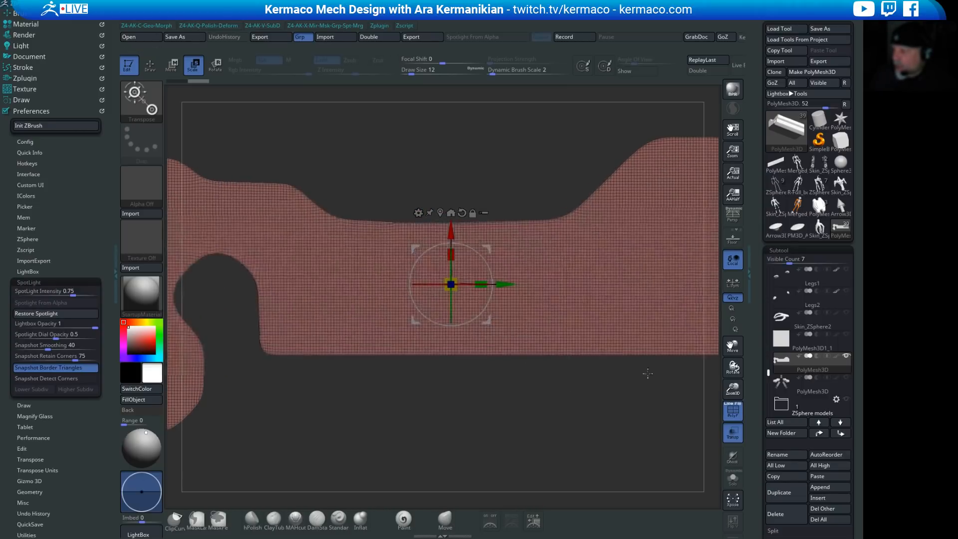
pyautogui.keyDown('alt'); pyautogui.moveTo(447, 180); pyautogui.dragTo(398, 179); pyautogui.keyUp('alt')
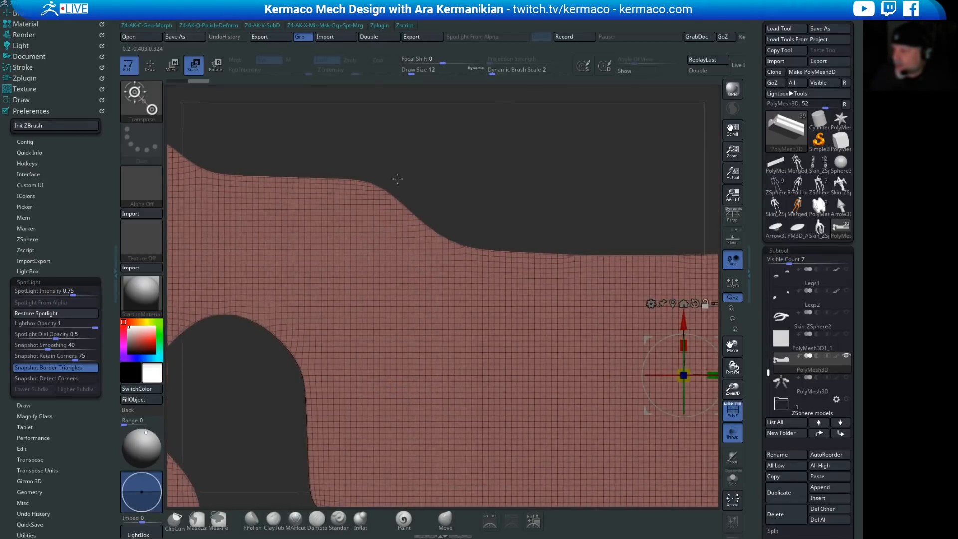
pyautogui.keyDown('alt'); pyautogui.moveTo(556, 229); pyautogui.dragTo(417, 330); pyautogui.keyUp('alt')
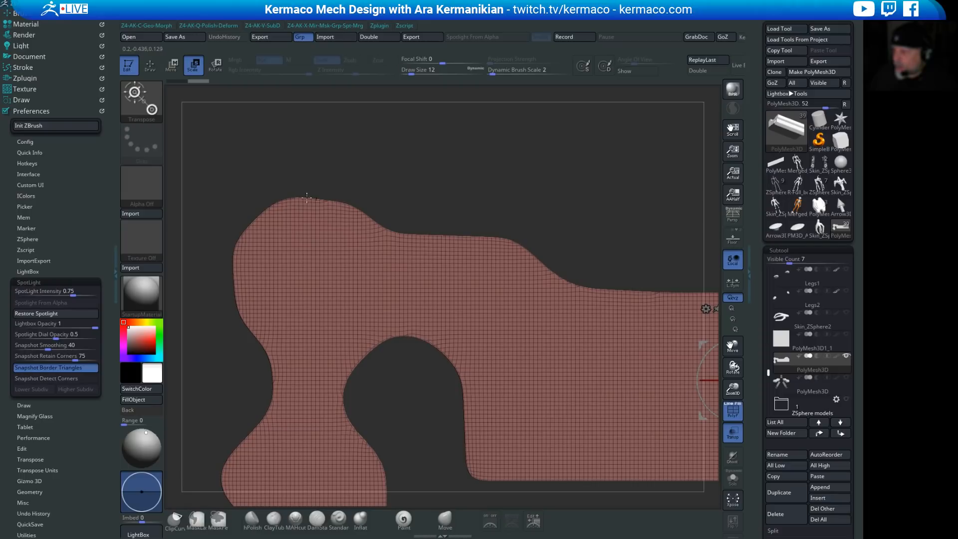
pyautogui.keyDown('alt'); pyautogui.moveTo(592, 194); pyautogui.dragTo(468, 206); pyautogui.keyUp('alt')
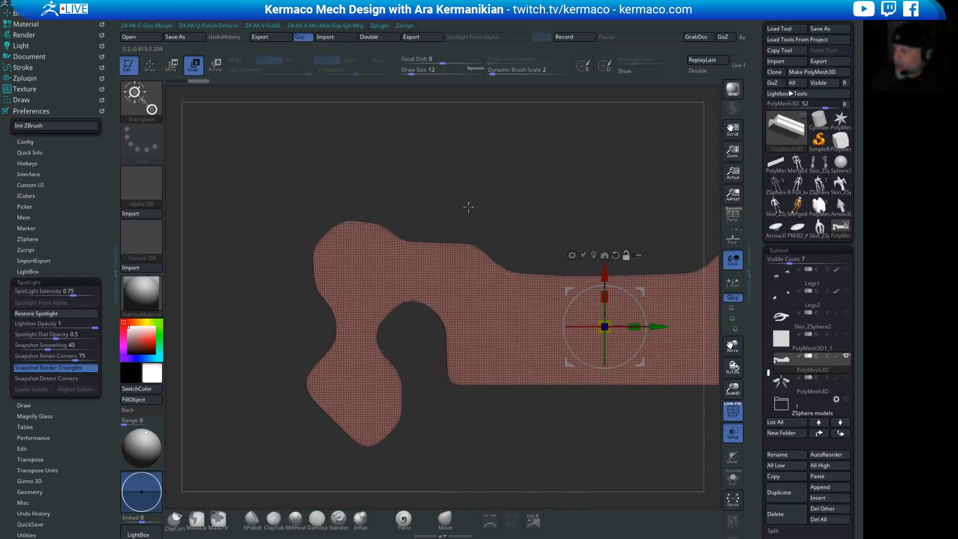
pyautogui.keyDown('alt'); pyautogui.moveTo(405, 348); pyautogui.dragTo(321, 315); pyautogui.keyUp('alt')
pyautogui.keyDown('alt'); pyautogui.moveTo(649, 173); pyautogui.dragTo(623, 169); pyautogui.keyUp('alt')
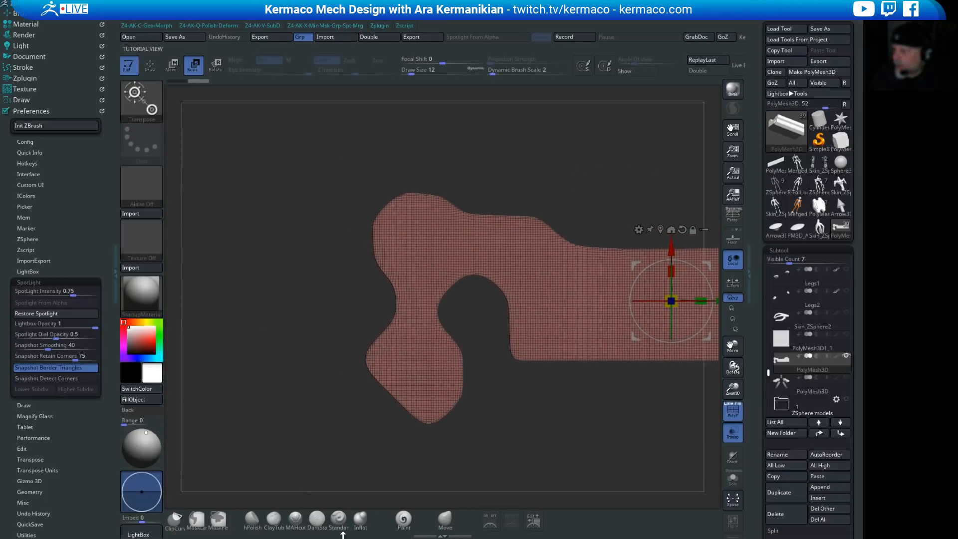
# Step: Show Spotlight again to compare the silhouette's corners with the arm mesh's outline, and hide it in Draw mode
pyautogui.click(491, 522)
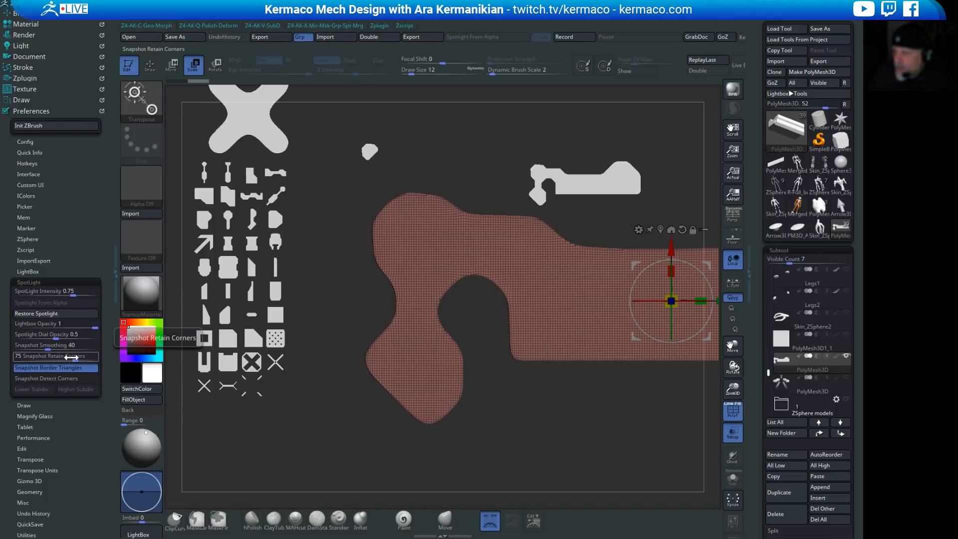
pyautogui.press('ctrl')
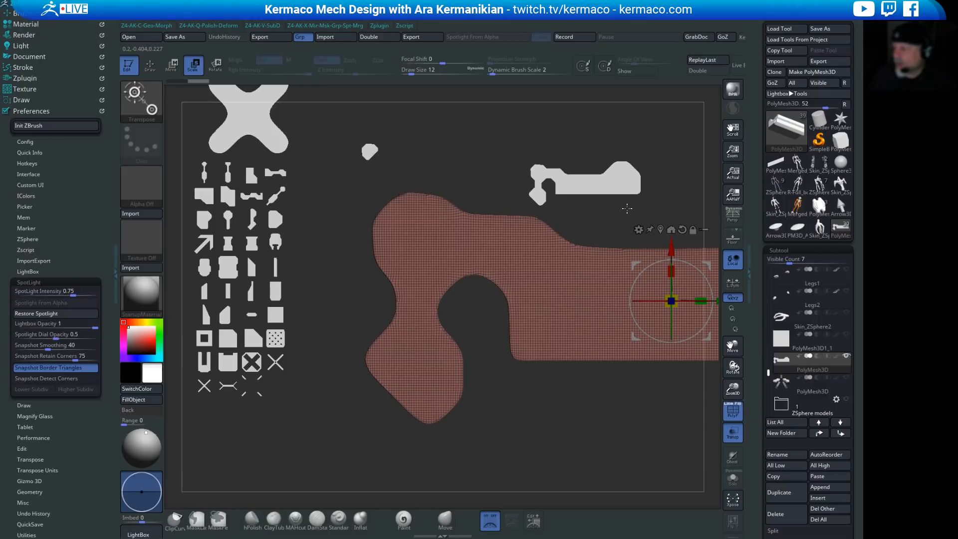
pyautogui.keyDown('alt'); pyautogui.moveTo(649, 217); pyautogui.dragTo(576, 242); pyautogui.keyUp('alt')
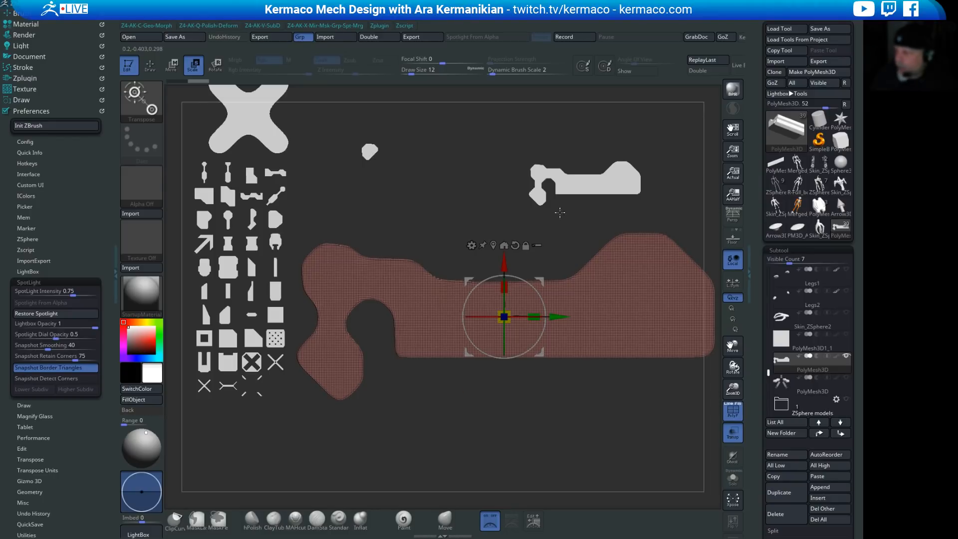
pyautogui.press('q')
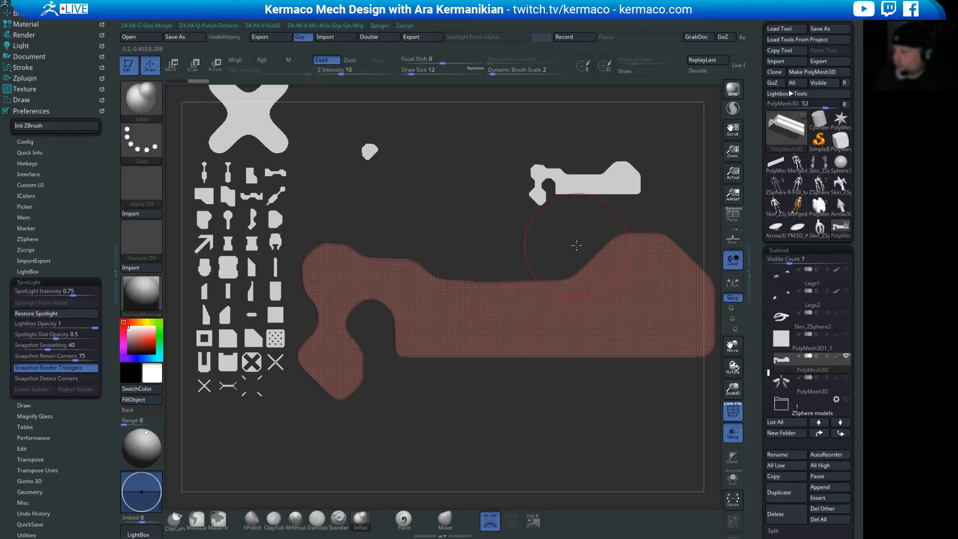
pyautogui.keyDown('alt'); pyautogui.moveTo(576, 246); pyautogui.dragTo(598, 232); pyautogui.keyUp('alt')
pyautogui.click(490, 521)
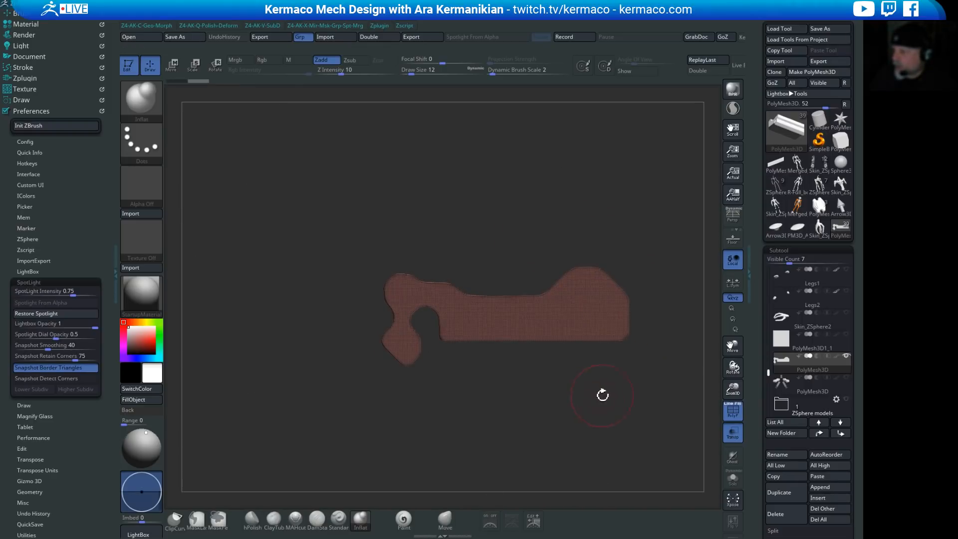
# Step: Isolate one flat face of the arm mesh by hiding the rest, and enable double-sided display
pyautogui.moveTo(603, 391); pyautogui.dragTo(483, 411)
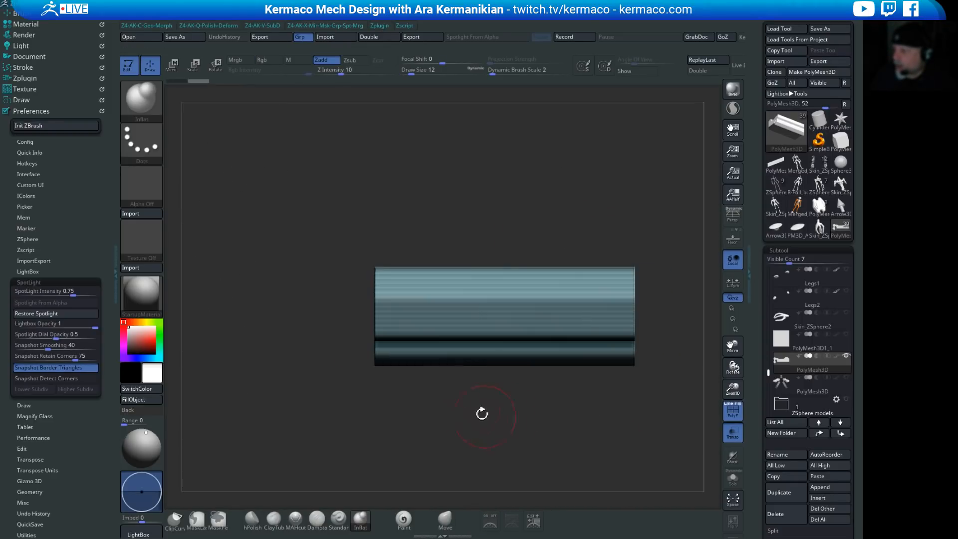
pyautogui.keyDown('ctrl'); pyautogui.keyDown('shift'); pyautogui.moveTo(295, 171); pyautogui.dragTo(413, 430); pyautogui.keyUp('shift'); pyautogui.keyUp('ctrl')
pyautogui.moveTo(483, 214); pyautogui.dragTo(564, 227)
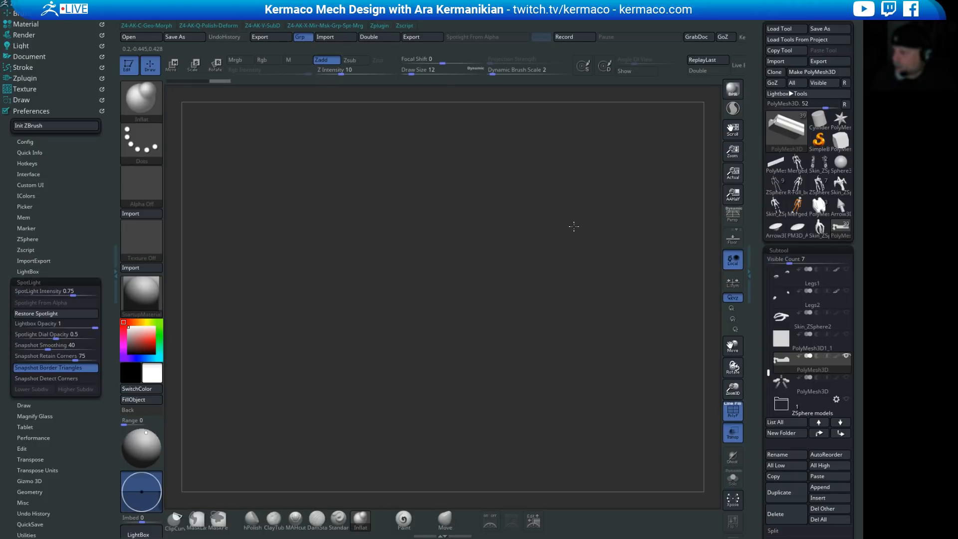
pyautogui.click(700, 72)
pyautogui.moveTo(489, 297); pyautogui.dragTo(558, 257)
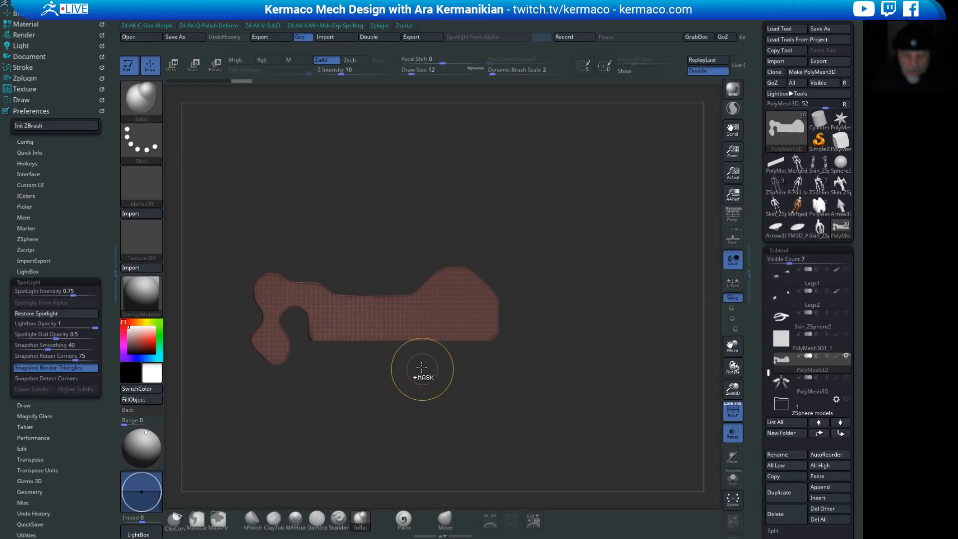
# Step: Delete the hidden geometry so that only the arm's flat face is left
pyautogui.hotkey('ctrl', 'x')
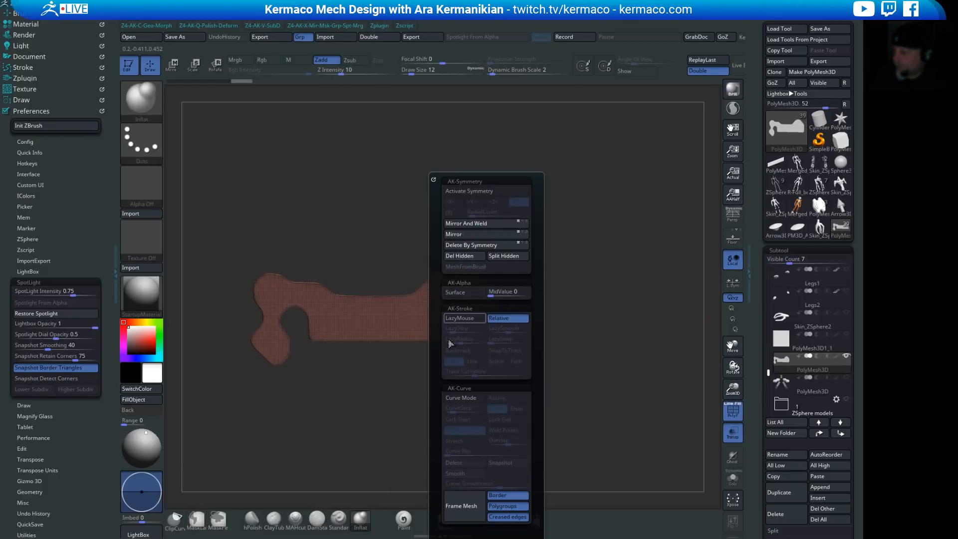
pyautogui.click(467, 257)
pyautogui.keyDown('alt'); pyautogui.moveTo(509, 334); pyautogui.dragTo(561, 321); pyautogui.keyUp('alt')
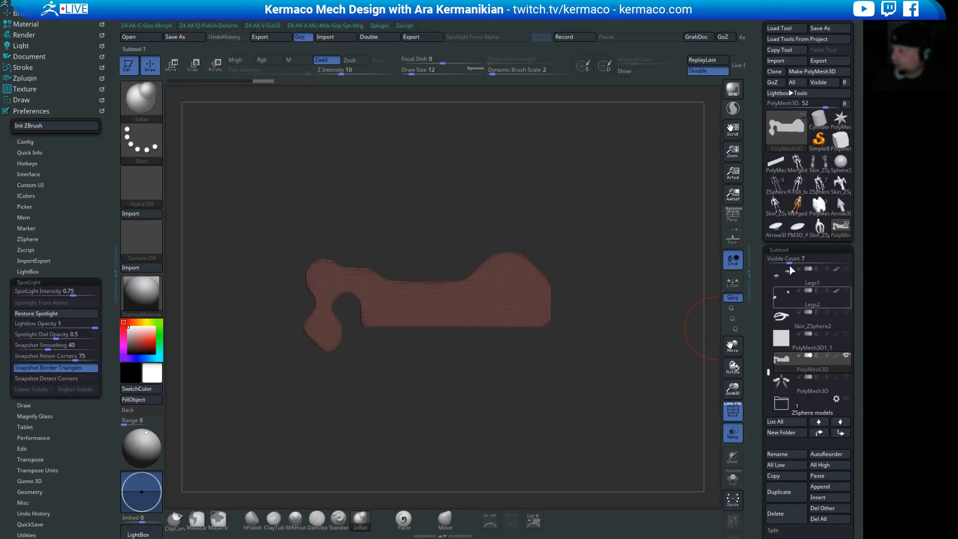
# Step: Configure ZRemesher with DetectEdges enabled, Half as the target polygon count and Adapt turned off
pyautogui.click(781, 251)
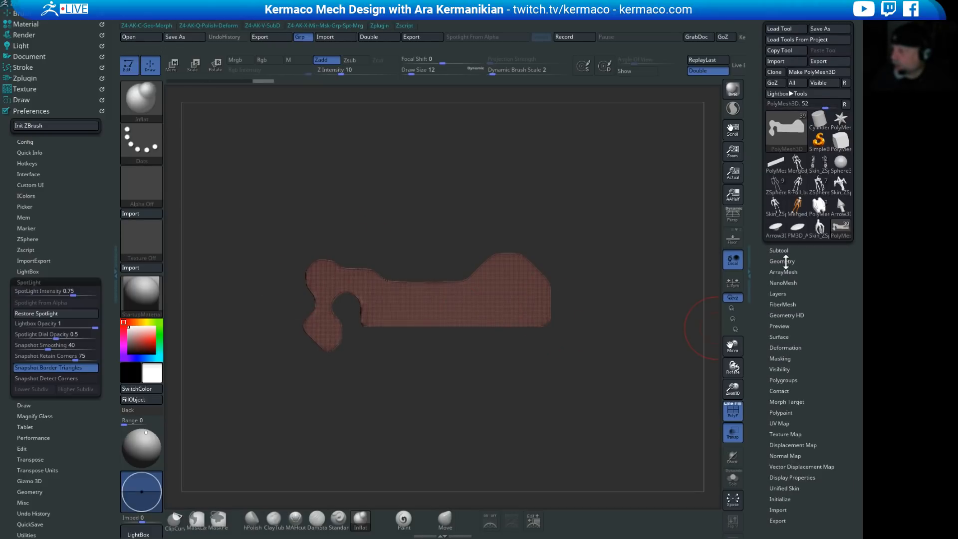
pyautogui.click(783, 261)
pyautogui.moveTo(763, 438); pyautogui.dragTo(762, 378)
pyautogui.click(782, 374)
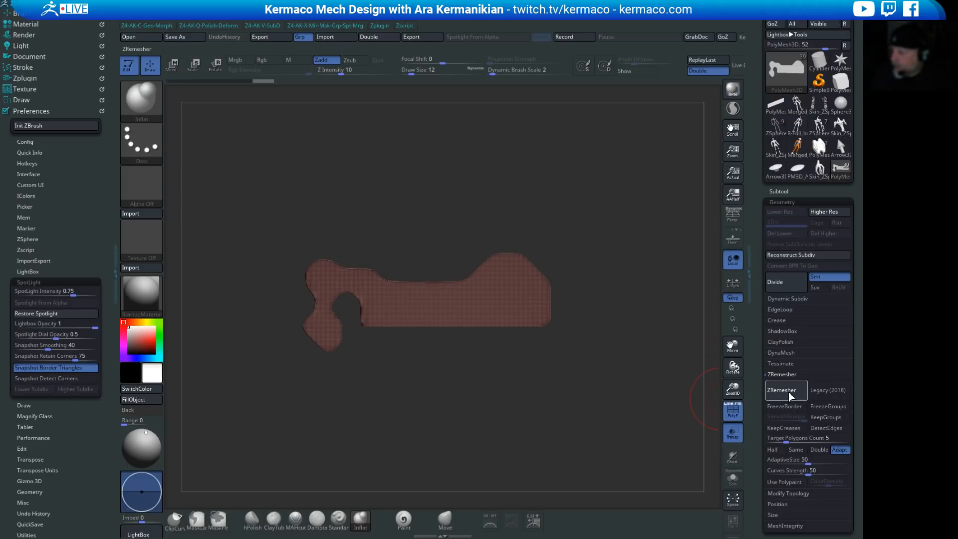
pyautogui.click(835, 430)
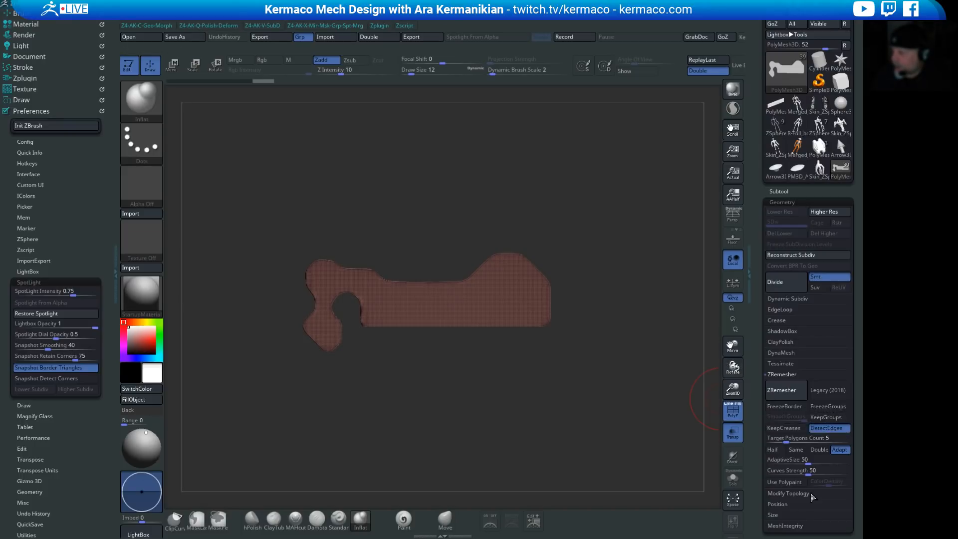
pyautogui.click(773, 450)
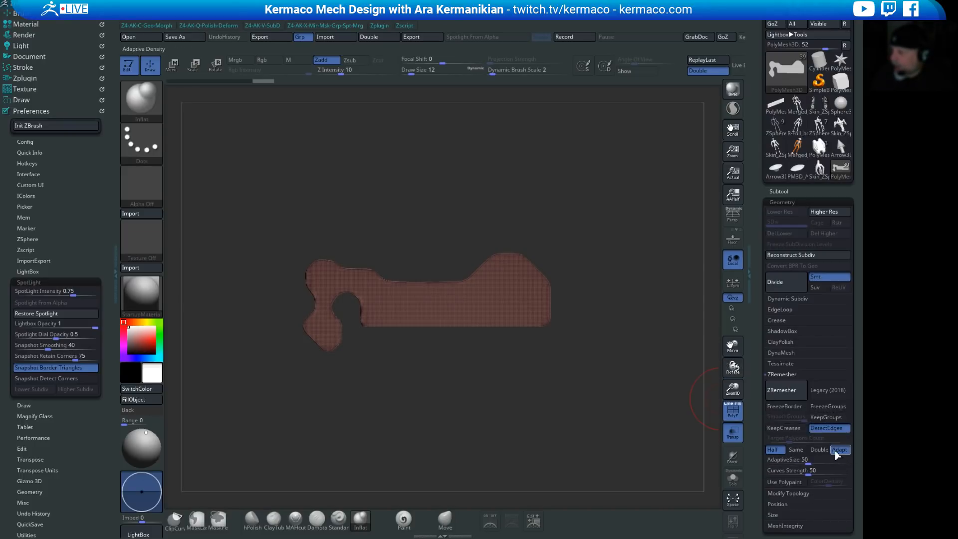
pyautogui.keyDown('alt'); pyautogui.moveTo(598, 236); pyautogui.dragTo(579, 225); pyautogui.keyUp('alt')
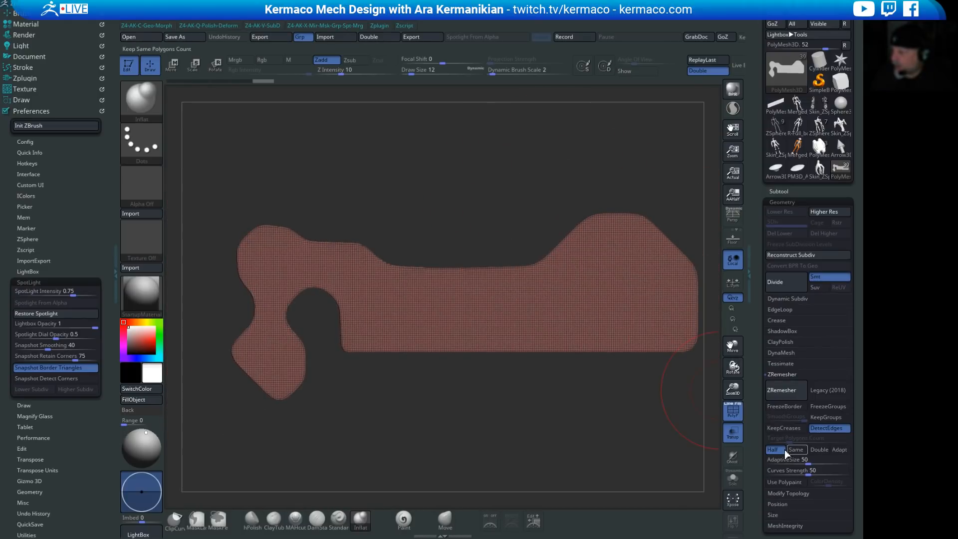
pyautogui.click(840, 450)
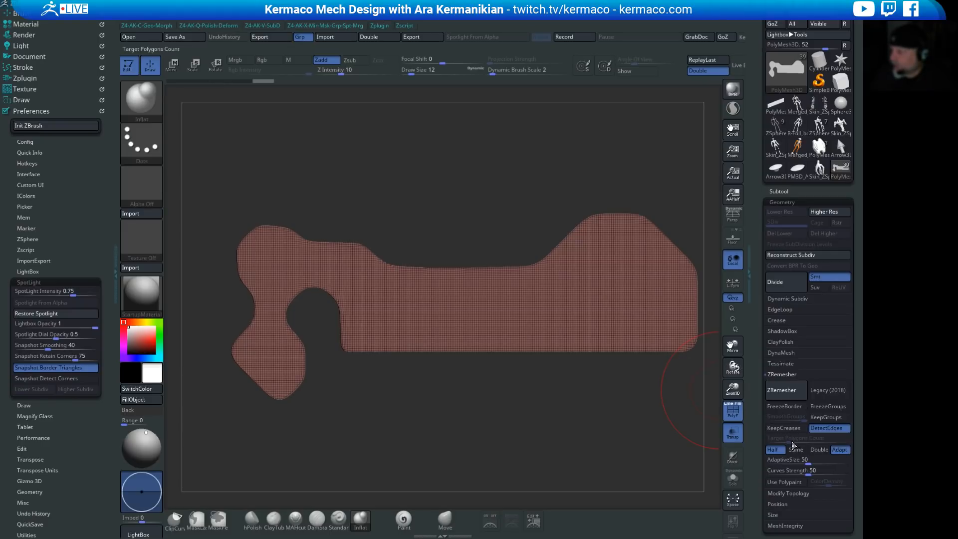
pyautogui.click(838, 451)
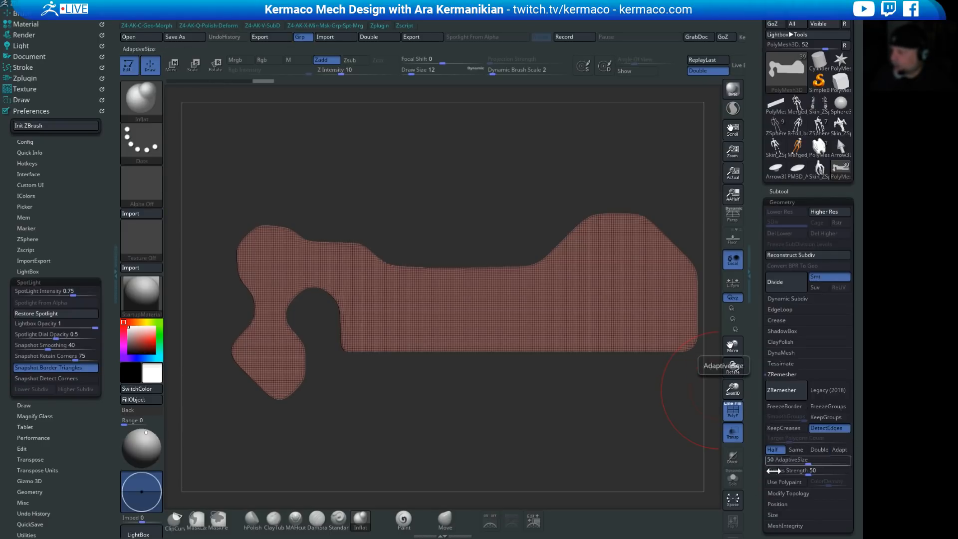
pyautogui.keyDown('alt'); pyautogui.moveTo(587, 441); pyautogui.dragTo(590, 446); pyautogui.keyUp('alt')
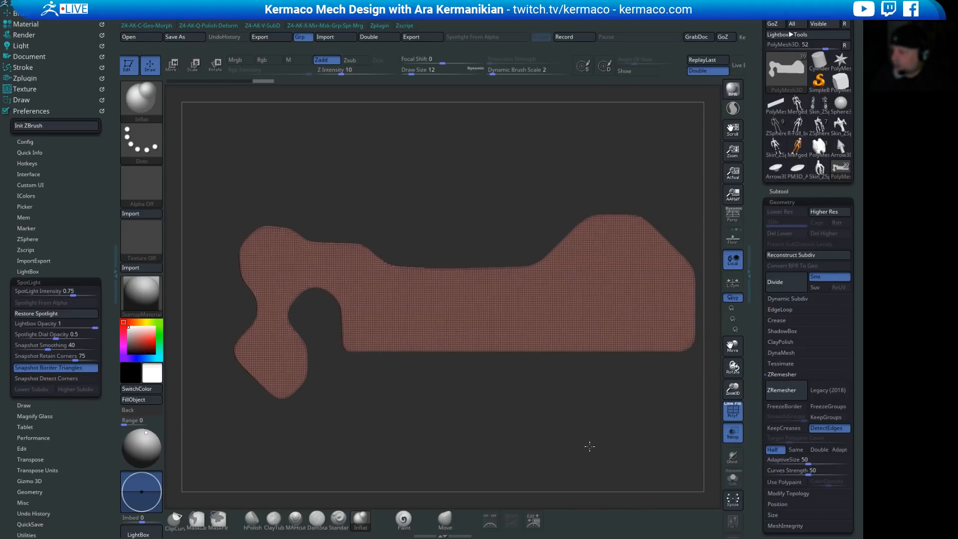
# Step: Try remeshing the flat arm face repeatedly at half the polygon count, and undo back to the dense mesh
pyautogui.click(782, 391)
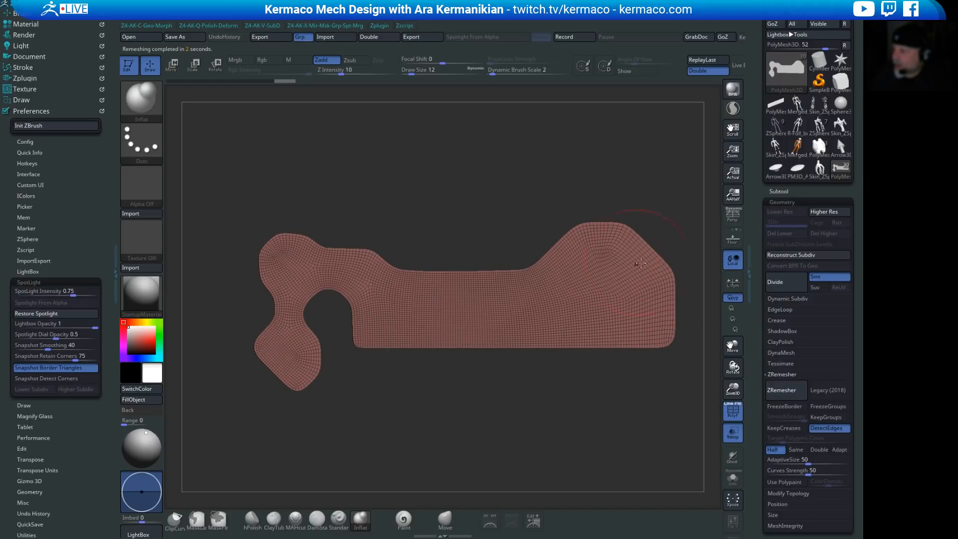
pyautogui.click(793, 391)
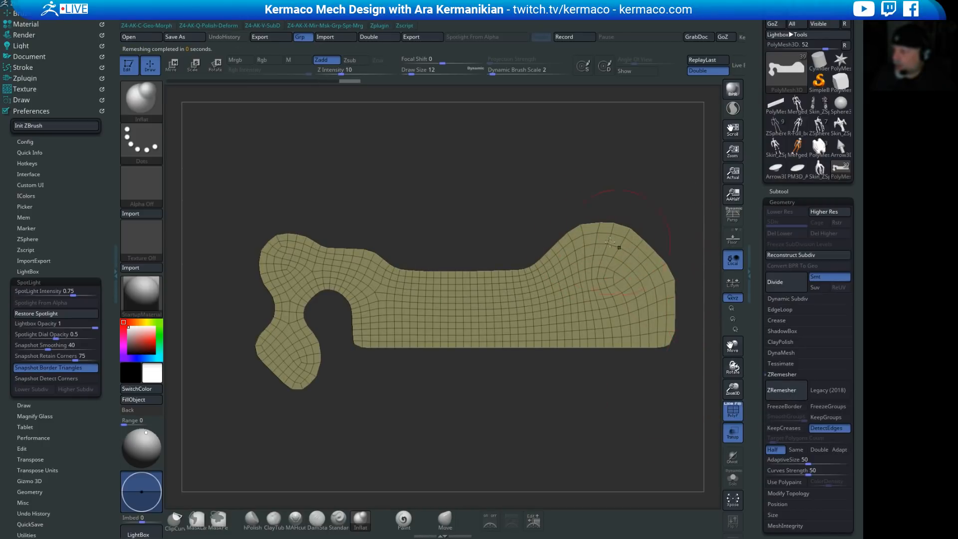
pyautogui.hotkey('ctrl', 'z')
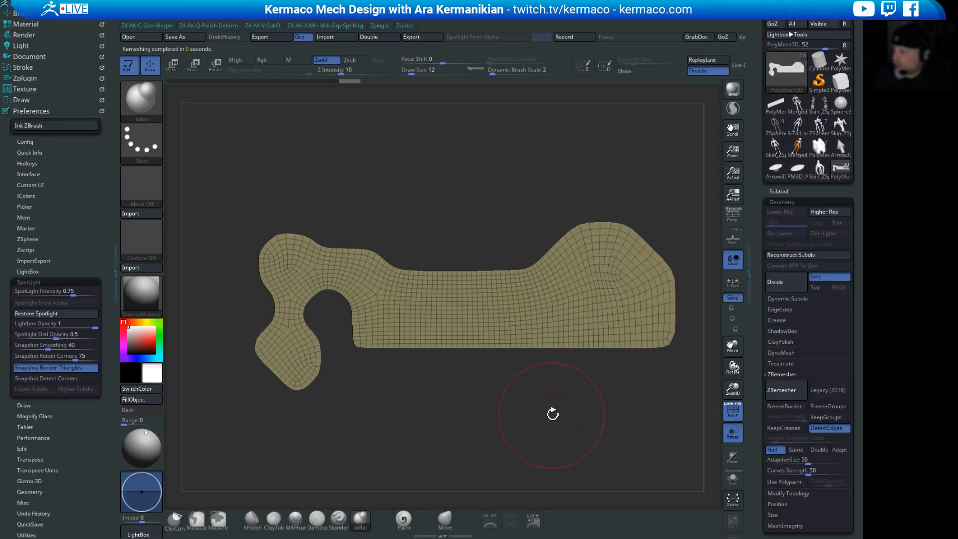
pyautogui.hotkey('ctrl', 'z')
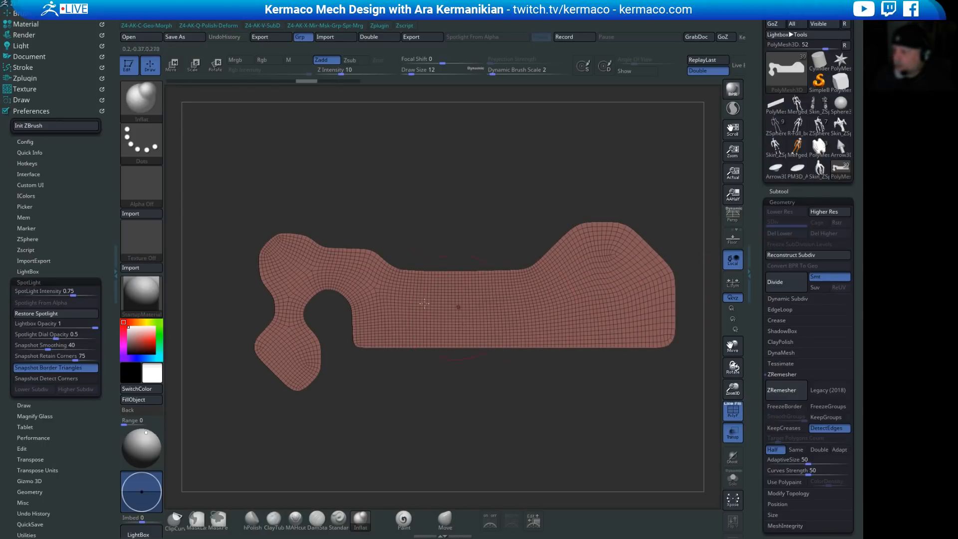
pyautogui.moveTo(607, 421); pyautogui.dragTo(500, 342)
pyautogui.hotkey('ctrl', 'd')
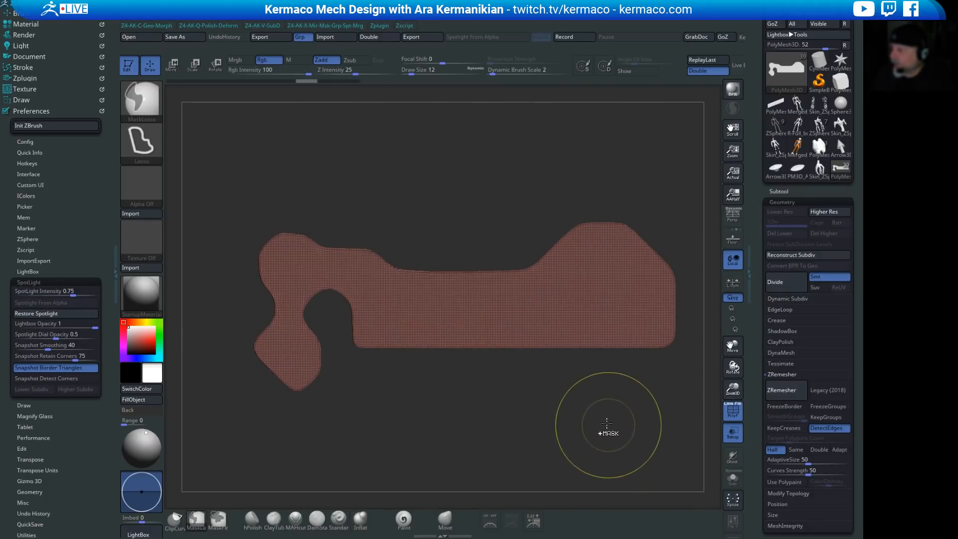
pyautogui.moveTo(625, 420)
pyautogui.keyDown('alt'); pyautogui.mouseDown()
pyautogui.moveTo(573, 426)
pyautogui.moveTo(482, 255)
pyautogui.mouseUp(); pyautogui.keyUp('alt')
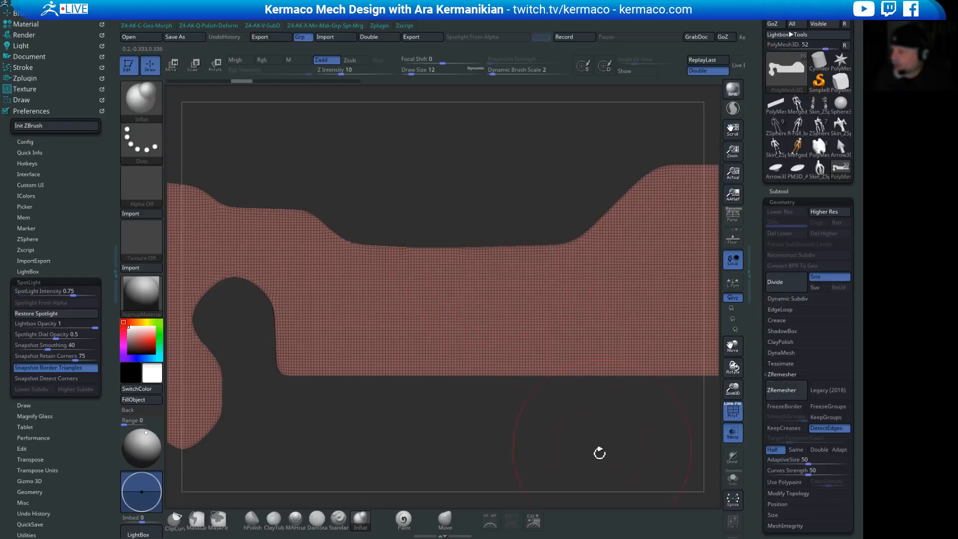
pyautogui.press('f')
pyautogui.moveTo(578, 456); pyautogui.dragTo(664, 461)
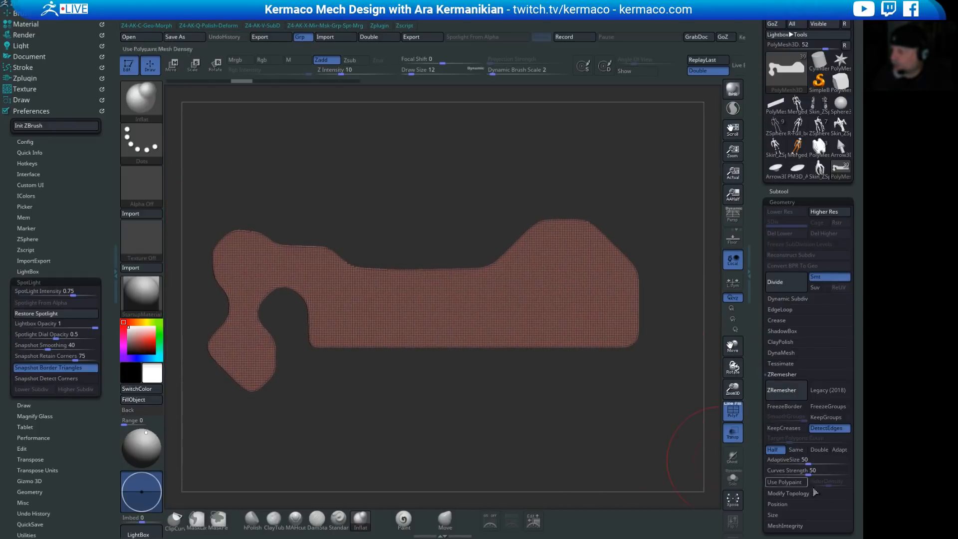
# Step: Switch ZRemesher to Double the polygon count and delete the arm mesh's hidden geometry again
pyautogui.click(819, 451)
pyautogui.click(788, 394)
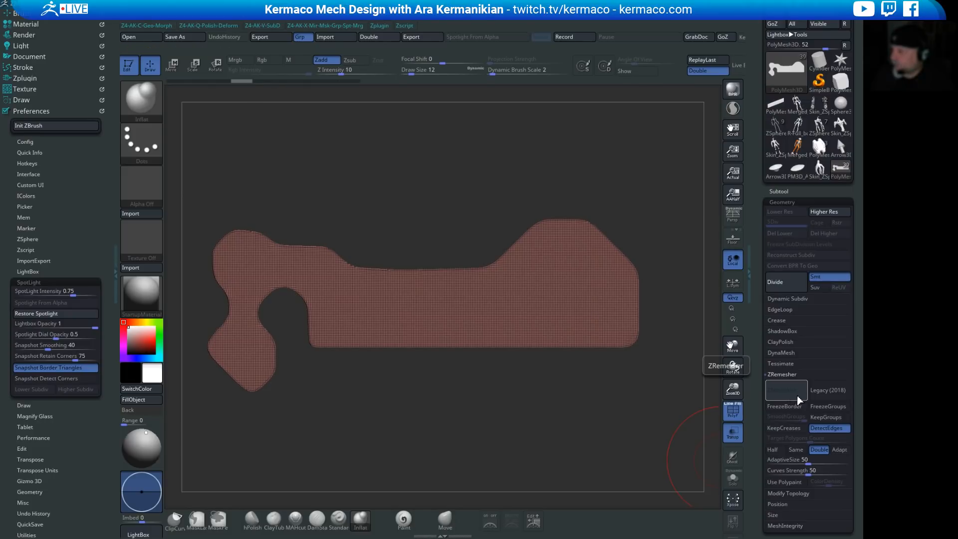
pyautogui.moveTo(592, 409)
pyautogui.mouseDown()
pyautogui.moveTo(609, 413)
pyautogui.moveTo(595, 418)
pyautogui.moveTo(615, 419)
pyautogui.moveTo(618, 429)
pyautogui.moveTo(625, 420)
pyautogui.moveTo(575, 403)
pyautogui.moveTo(620, 400)
pyautogui.moveTo(606, 405)
pyautogui.mouseUp()
pyautogui.press('space')
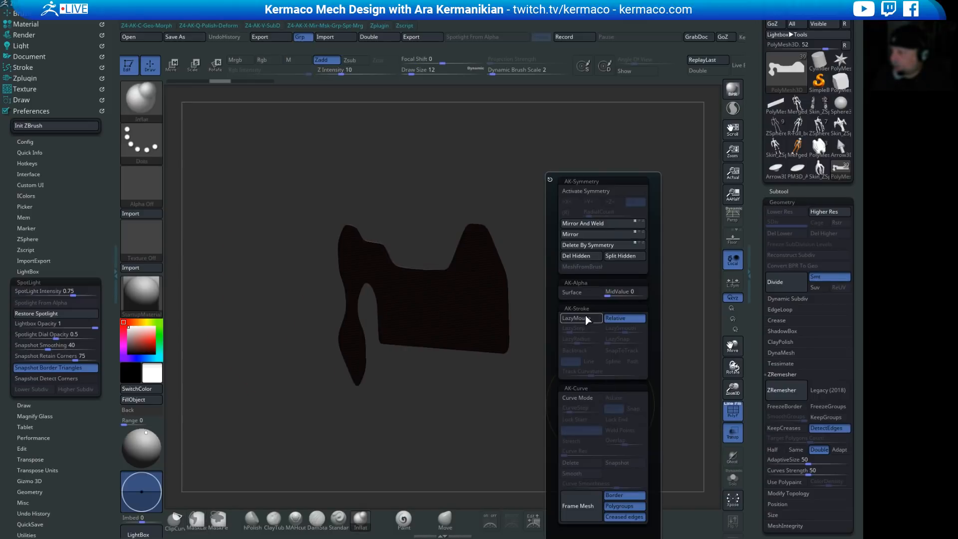
pyautogui.click(587, 244)
pyautogui.keyDown('shift'); pyautogui.moveTo(559, 200); pyautogui.dragTo(640, 404); pyautogui.keyUp('shift')
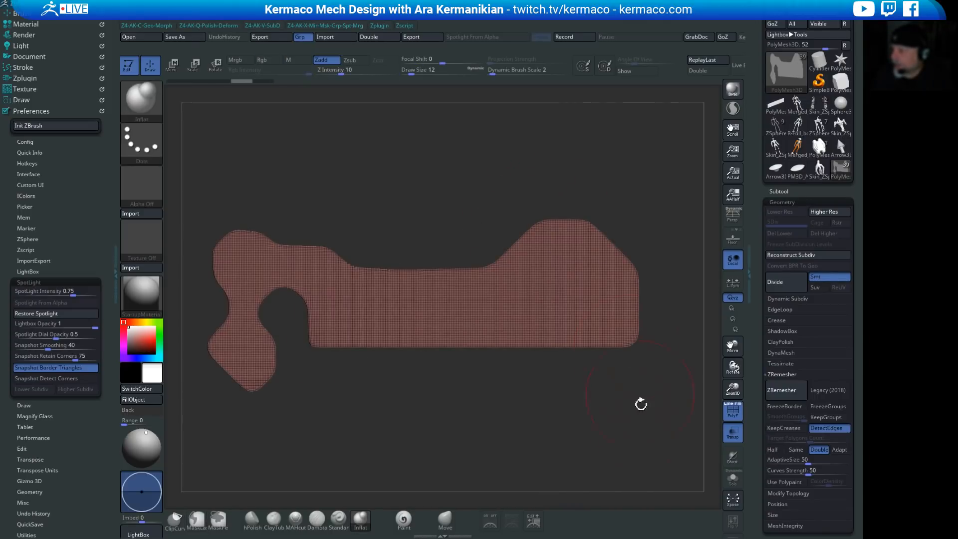
# Step: Try remeshing the arm face at double the polygon count, check the edge flow at its wide end, and undo it
pyautogui.click(784, 390)
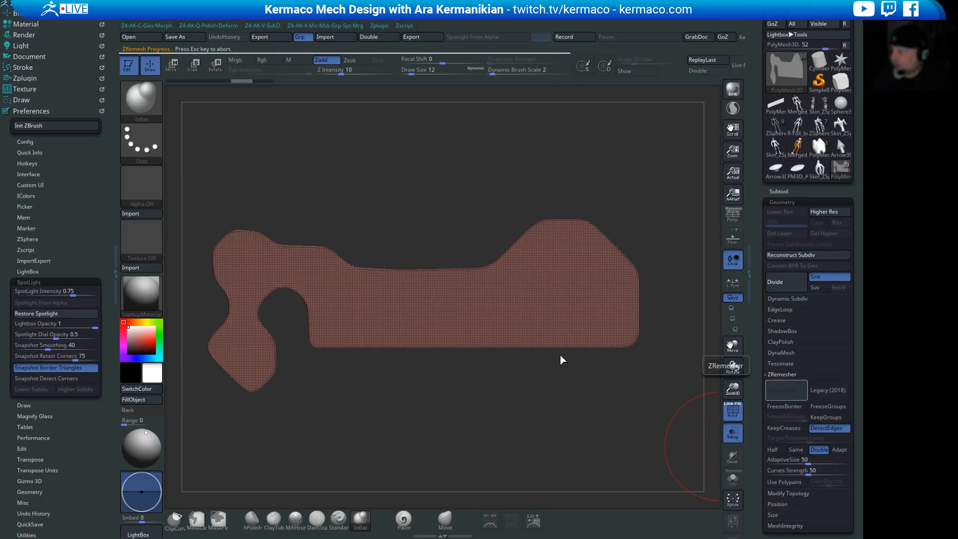
pyautogui.keyDown('alt'); pyautogui.moveTo(463, 424); pyautogui.dragTo(498, 434); pyautogui.keyUp('alt')
pyautogui.keyDown('alt'); pyautogui.moveTo(521, 188); pyautogui.dragTo(419, 220); pyautogui.keyUp('alt')
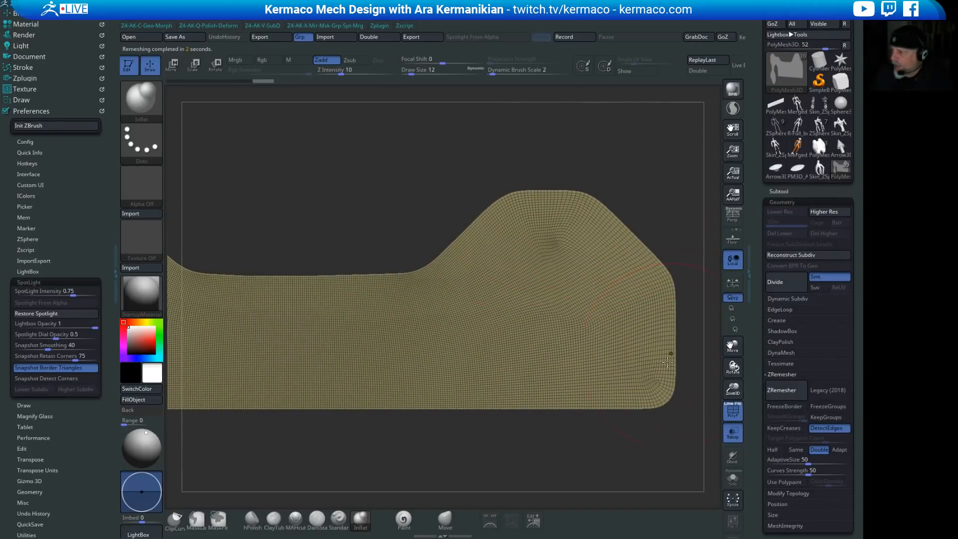
pyautogui.hotkey('ctrl', 'z')
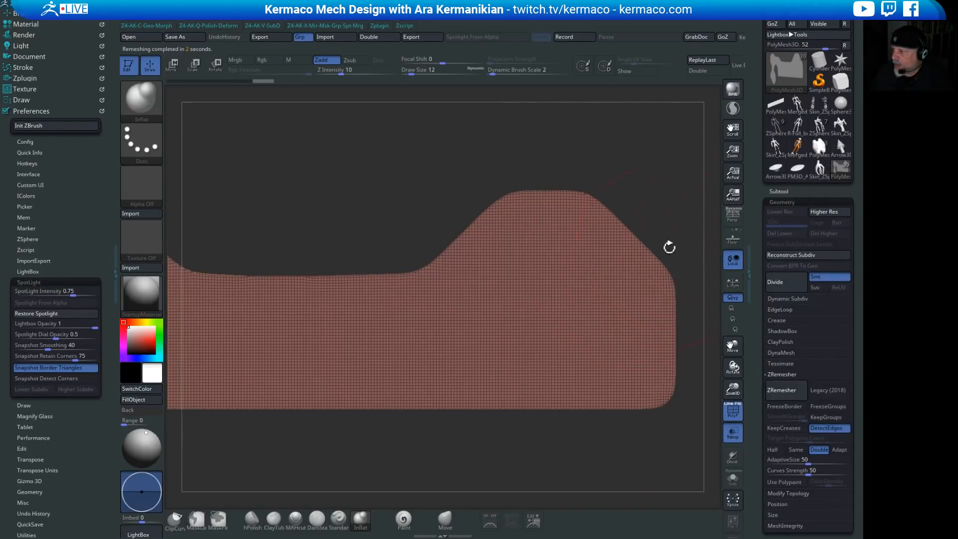
pyautogui.keyDown('alt'); pyautogui.moveTo(669, 246); pyautogui.dragTo(599, 218); pyautogui.keyUp('alt')
pyautogui.keyDown('alt'); pyautogui.moveTo(599, 218); pyautogui.dragTo(734, 198); pyautogui.keyUp('alt')
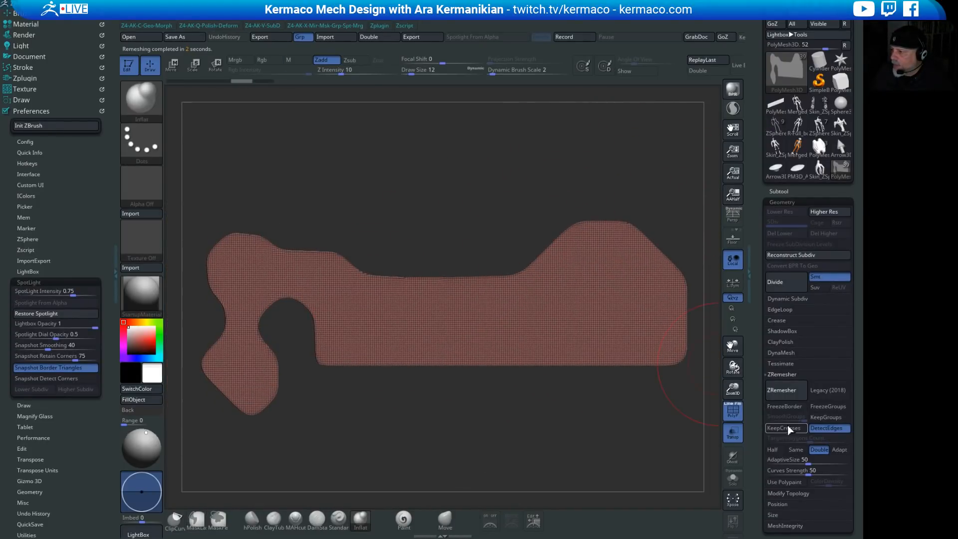
# Step: Clear the arm mesh's hidden geometry once more and remesh the flat face at half the polygon count
pyautogui.click(790, 457)
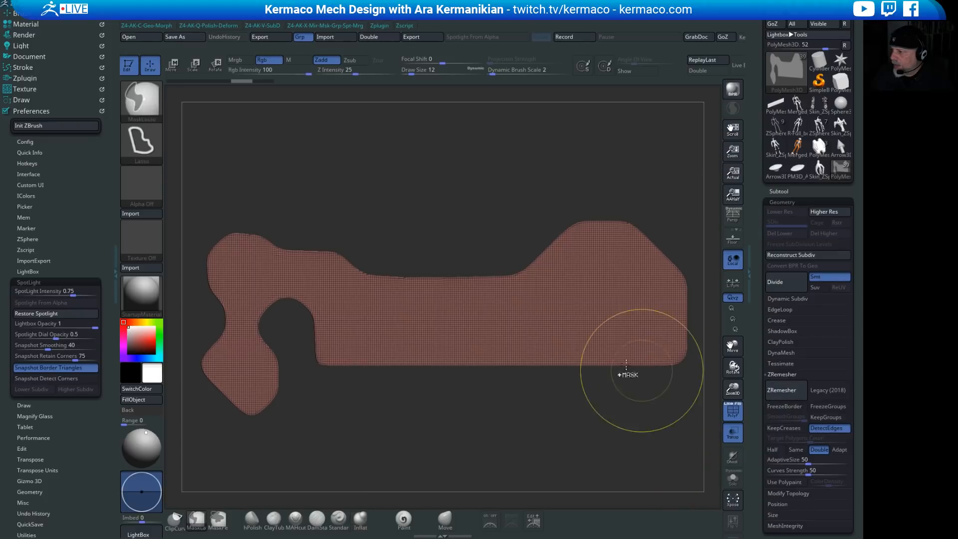
pyautogui.hotkey('ctrl', 'a')
pyautogui.click(621, 257)
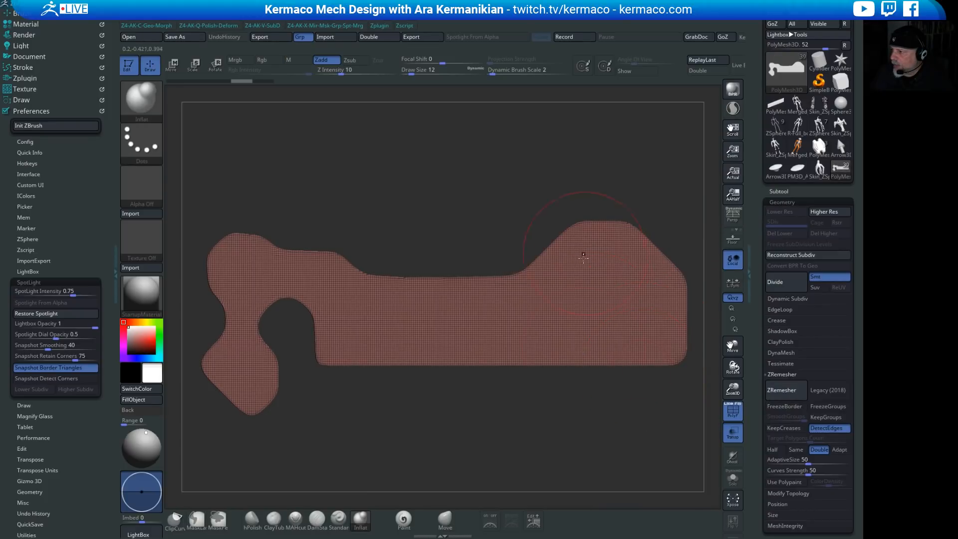
pyautogui.keyDown('alt'); pyautogui.moveTo(561, 454); pyautogui.dragTo(581, 419); pyautogui.keyUp('alt')
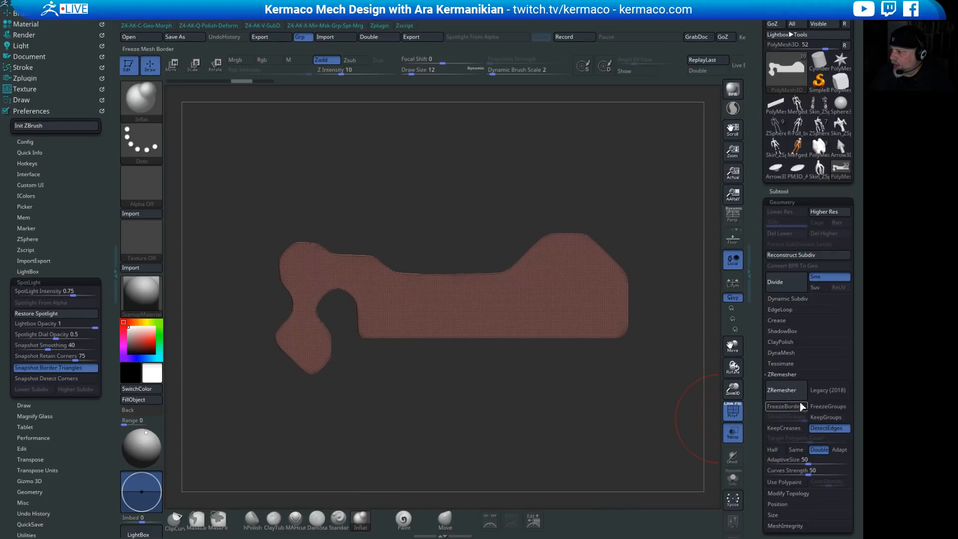
pyautogui.click(773, 450)
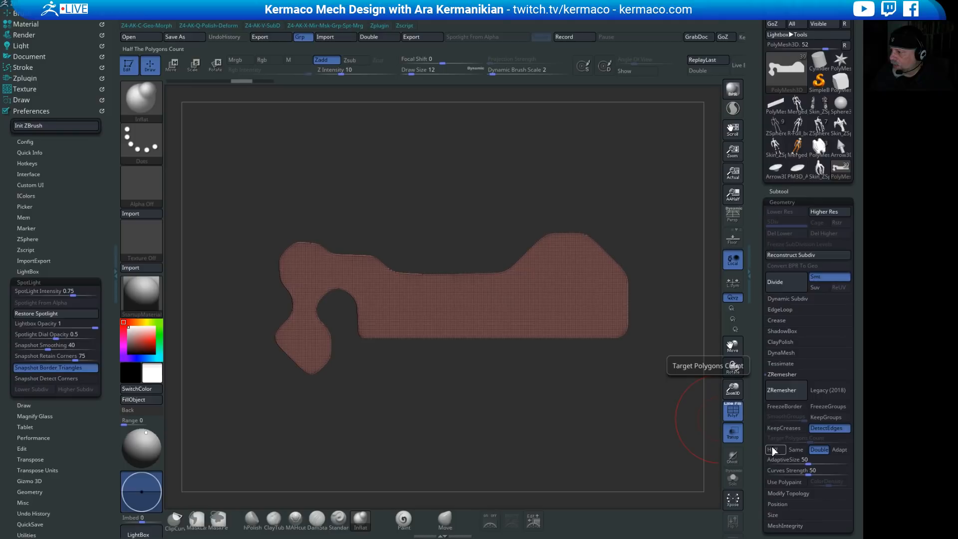
pyautogui.click(794, 394)
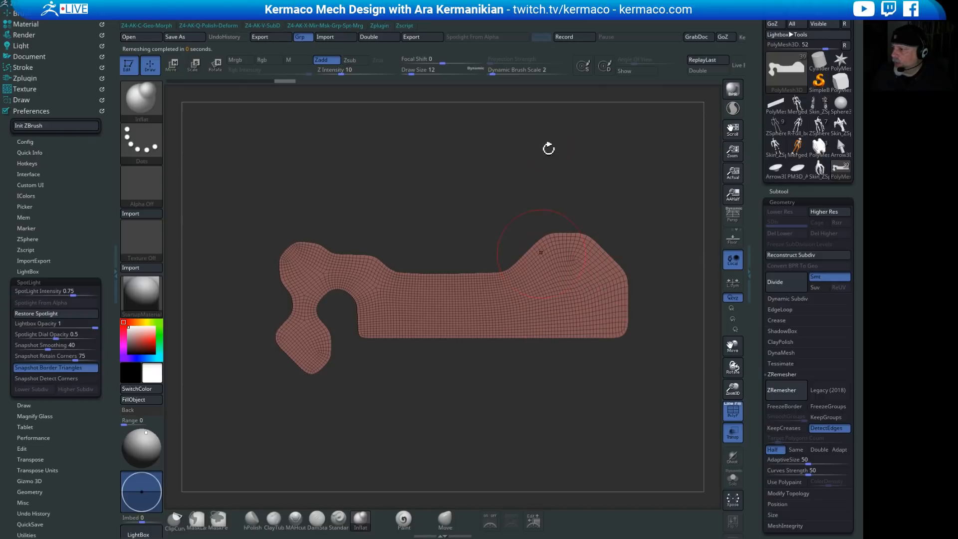
# Step: Switch to the ZModeler brush and set its polygon action to QMesh with All Polygons as the target
pyautogui.keyDown('alt'); pyautogui.moveTo(563, 179); pyautogui.dragTo(503, 186); pyautogui.keyUp('alt')
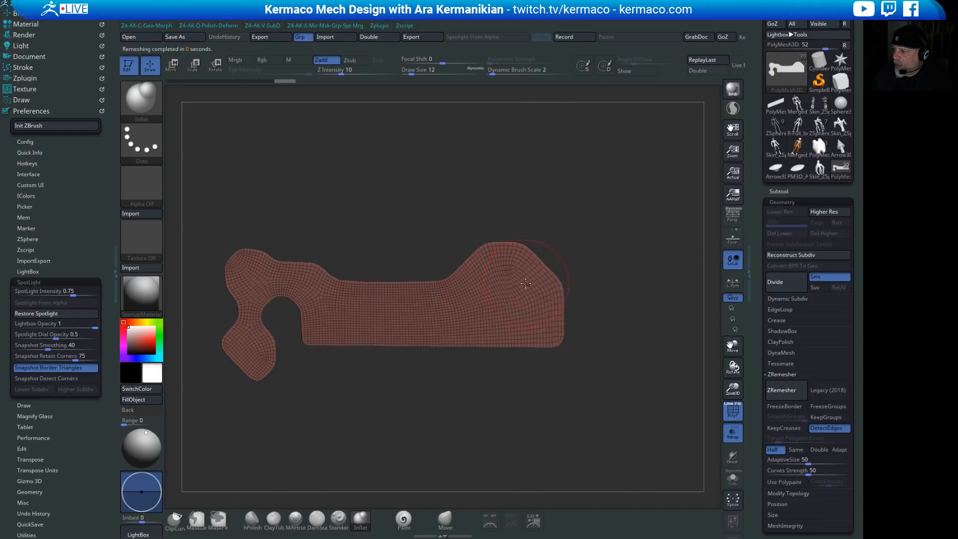
pyautogui.moveTo(610, 238); pyautogui.dragTo(616, 236)
pyautogui.press('b')
pyautogui.press('z')
pyautogui.press('m')
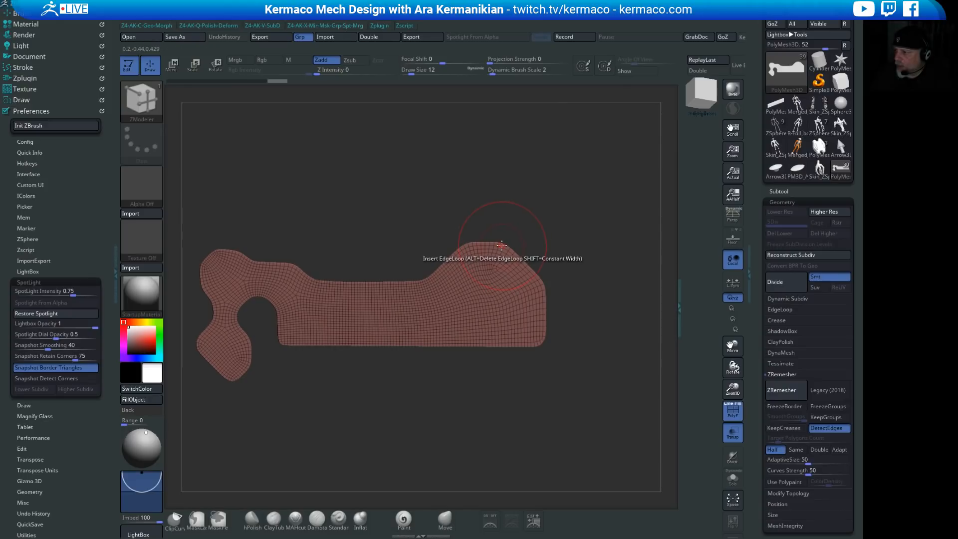
pyautogui.press('space')
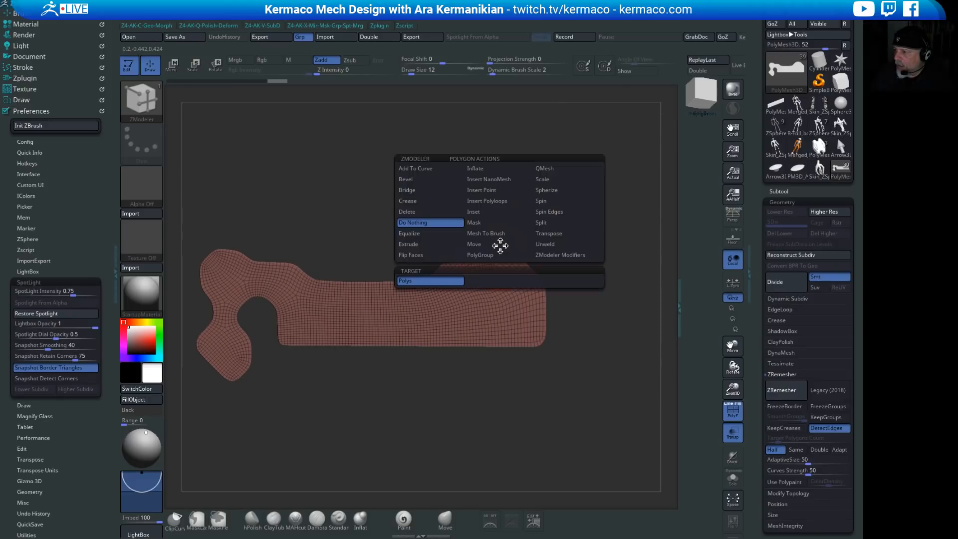
pyautogui.click(552, 170)
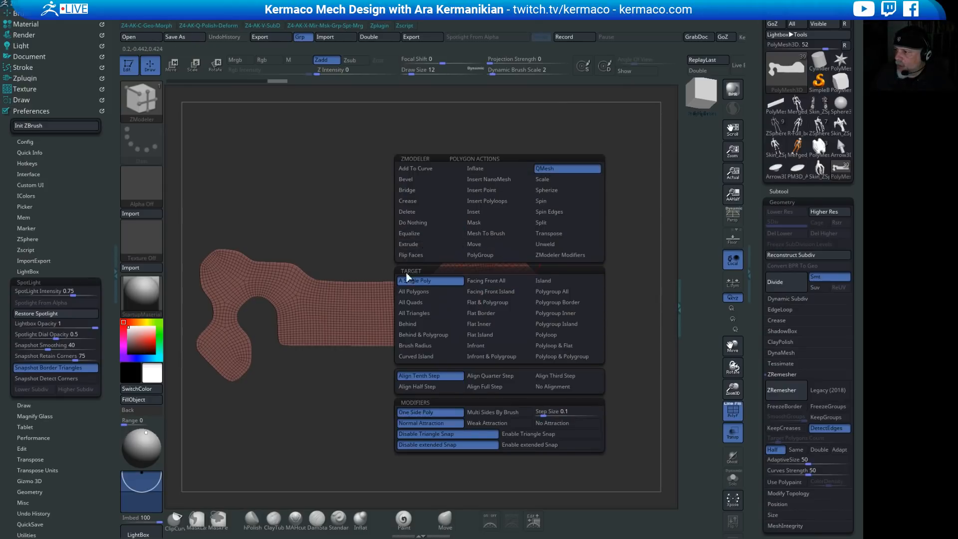
pyautogui.click(414, 291)
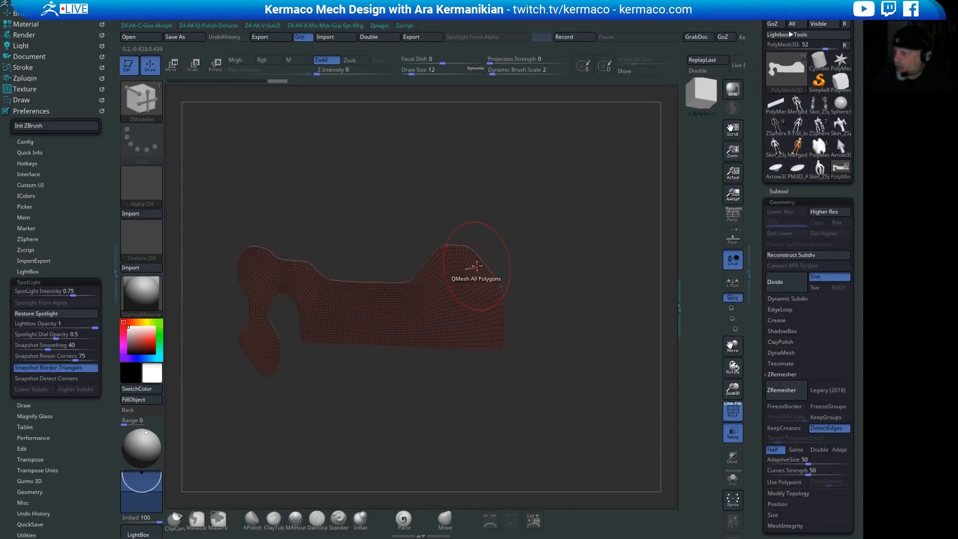
# Step: Extrude the flat arm face into a thick solid and regroup the mesh's polygons
pyautogui.moveTo(475, 264); pyautogui.dragTo(282, 319)
pyautogui.moveTo(444, 230); pyautogui.dragTo(512, 177)
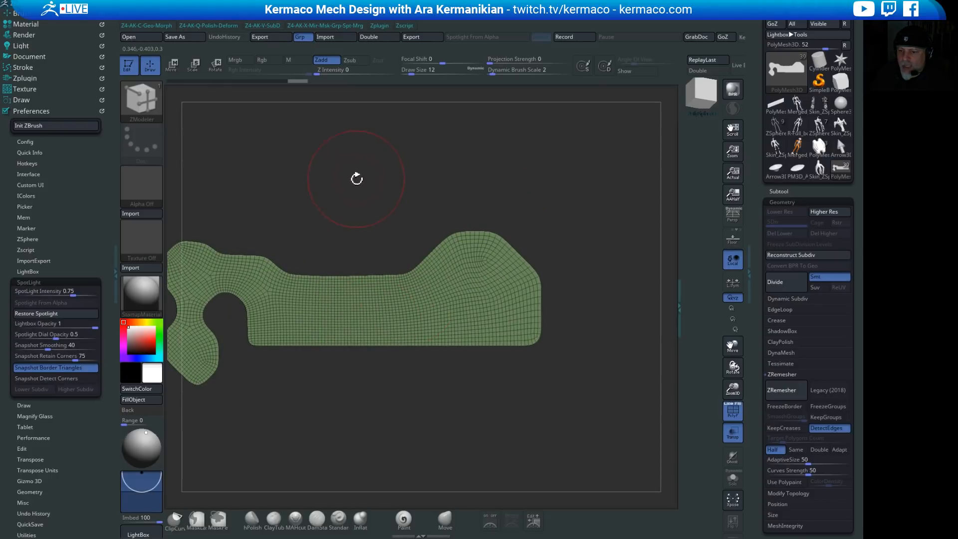
pyautogui.moveTo(357, 177); pyautogui.dragTo(483, 196)
pyautogui.hotkey('ctrl', 'w')
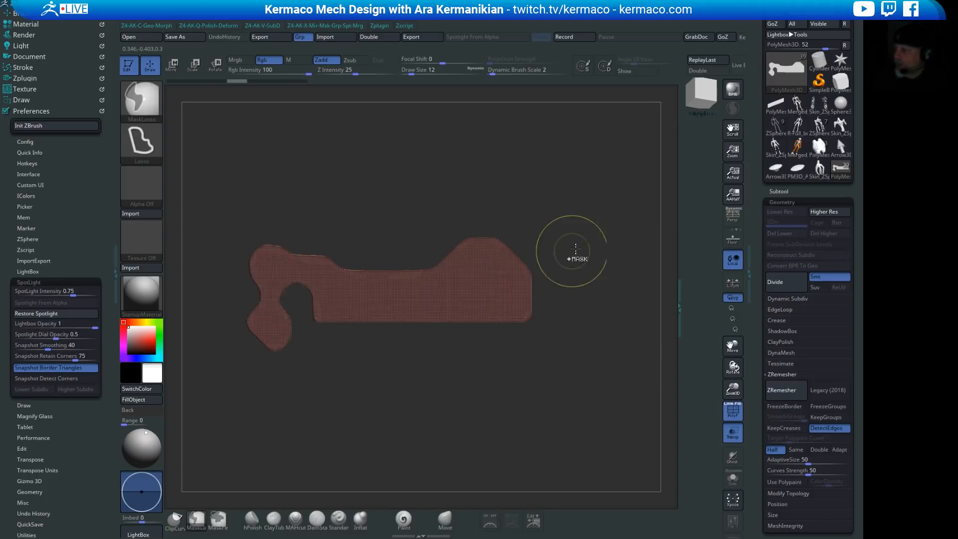
pyautogui.moveTo(614, 188)
pyautogui.mouseDown()
pyautogui.moveTo(600, 217)
pyautogui.moveTo(614, 328)
pyautogui.moveTo(597, 355)
pyautogui.moveTo(607, 325)
pyautogui.moveTo(481, 261)
pyautogui.moveTo(424, 193)
pyautogui.moveTo(394, 195)
pyautogui.moveTo(355, 178)
pyautogui.moveTo(430, 166)
pyautogui.moveTo(419, 178)
pyautogui.moveTo(488, 169)
pyautogui.moveTo(506, 180)
pyautogui.mouseUp()
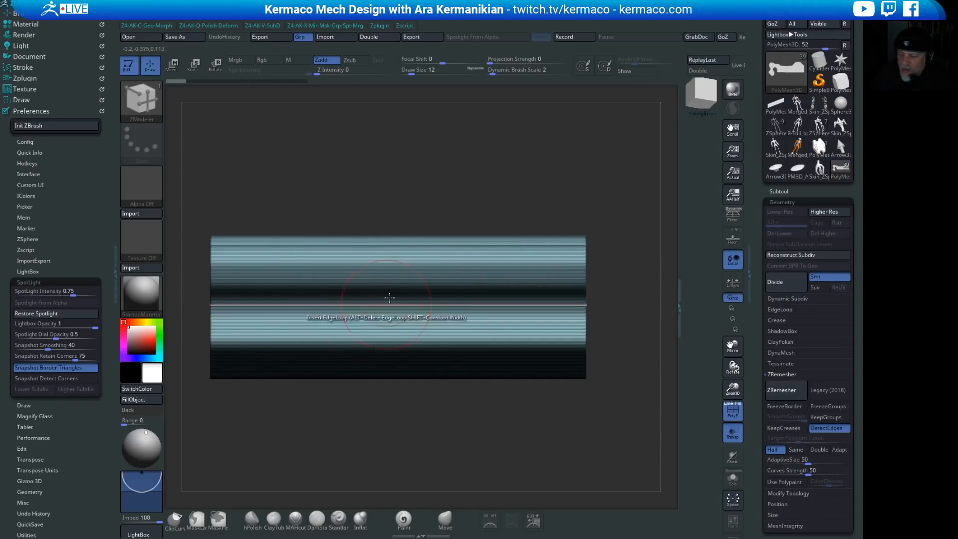
# Step: Scale the arm's thickness to about 0.15 with the Gizmo, then widen it slightly and return to Draw mode
pyautogui.press('w')
pyautogui.moveTo(434, 314); pyautogui.dragTo(249, 301)
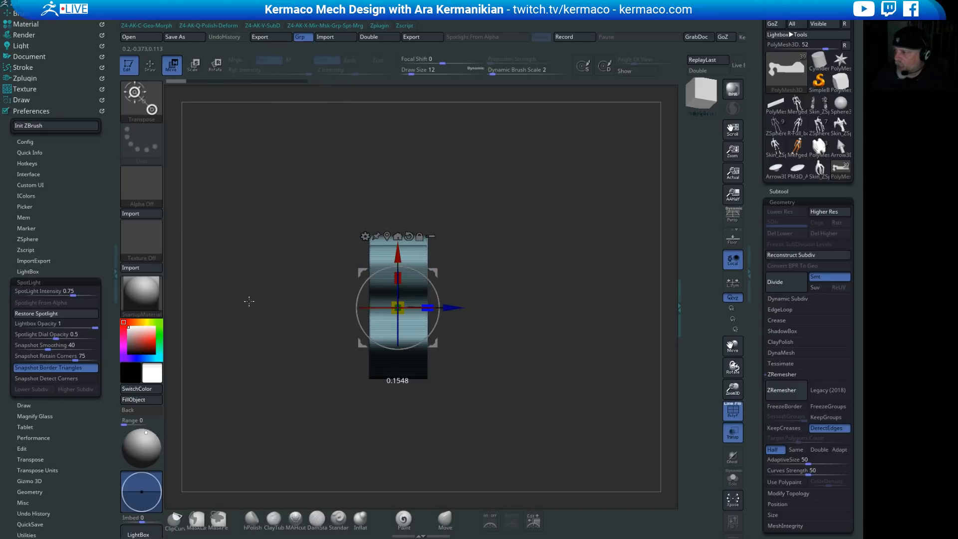
pyautogui.click(779, 192)
pyautogui.moveTo(577, 284); pyautogui.dragTo(622, 347)
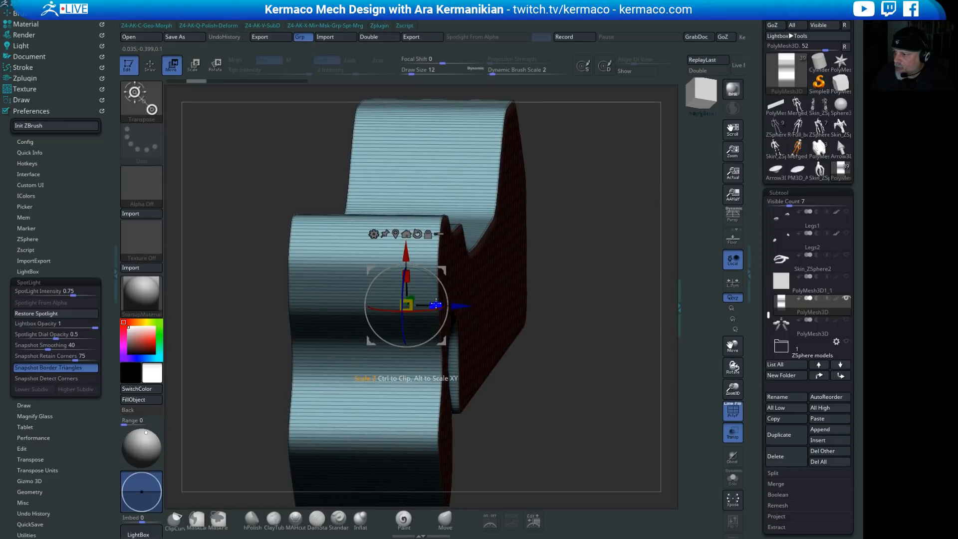
pyautogui.moveTo(436, 304); pyautogui.dragTo(584, 324)
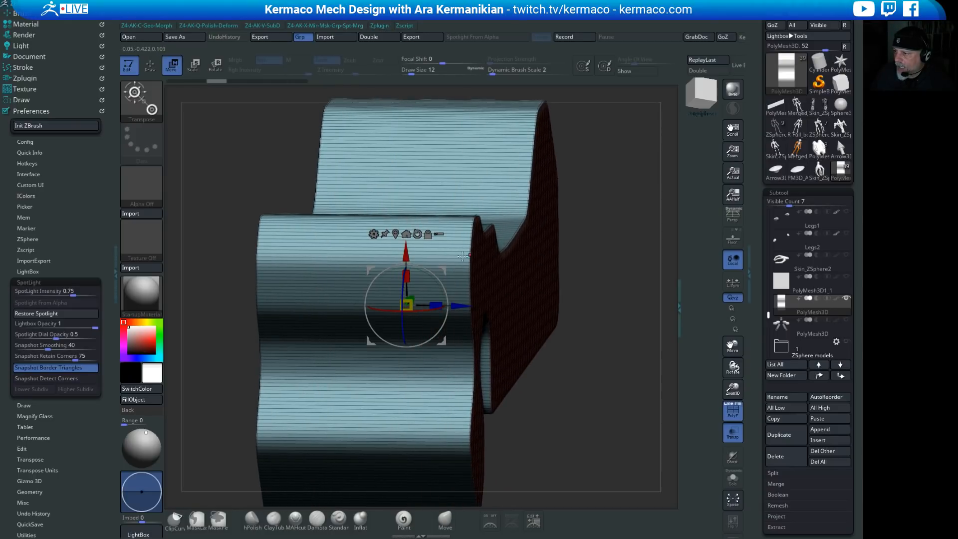
pyautogui.press('q')
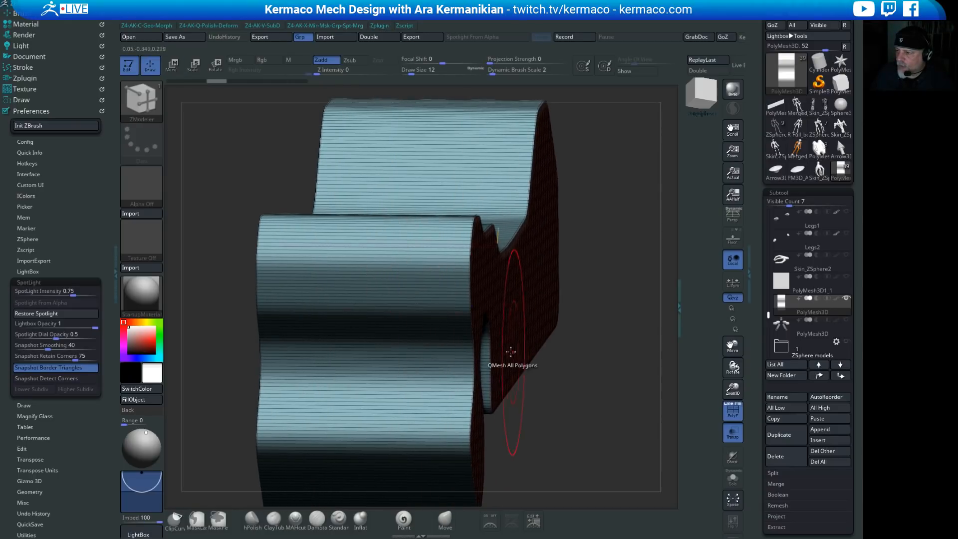
# Step: Set the ZModeler edge action to Insert with Multiple EdgeLoops as the target
pyautogui.click(374, 242)
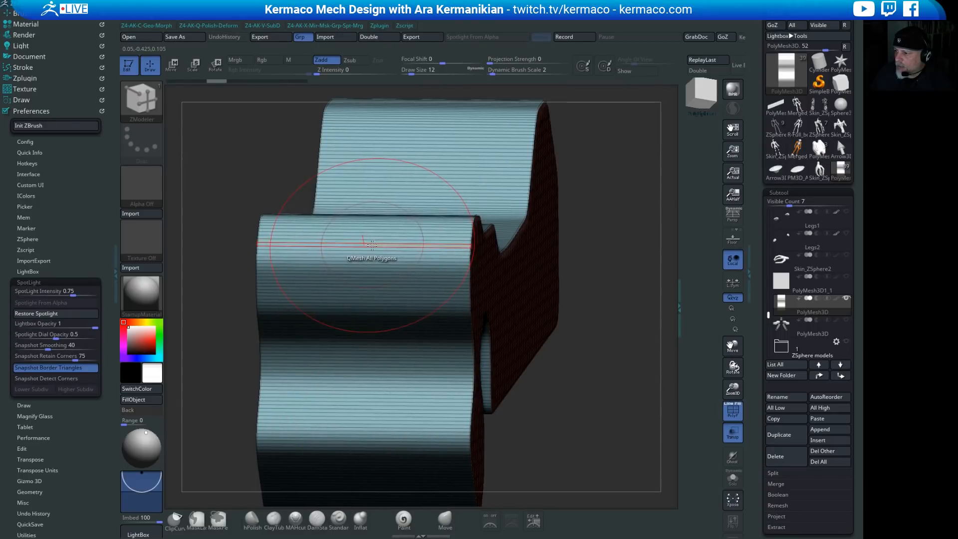
pyautogui.press('space')
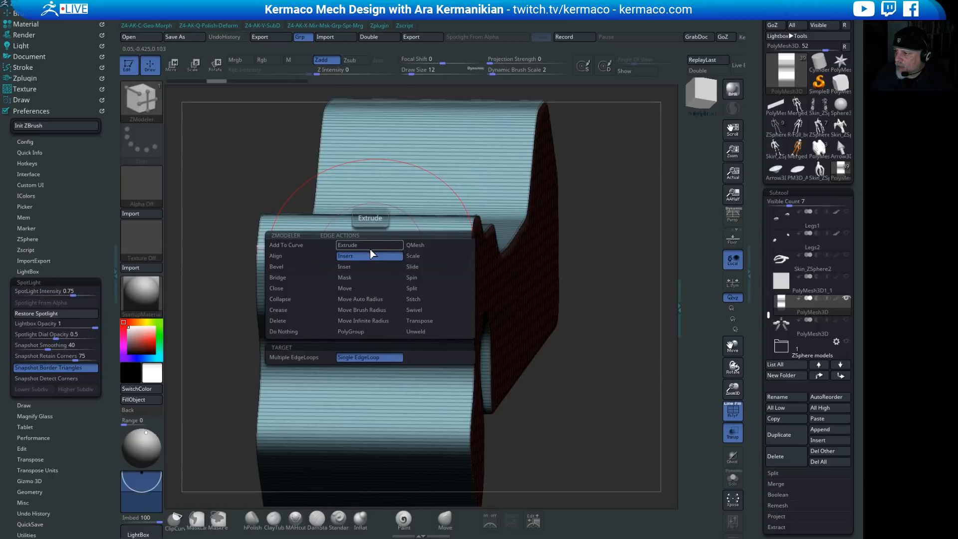
pyautogui.click(301, 358)
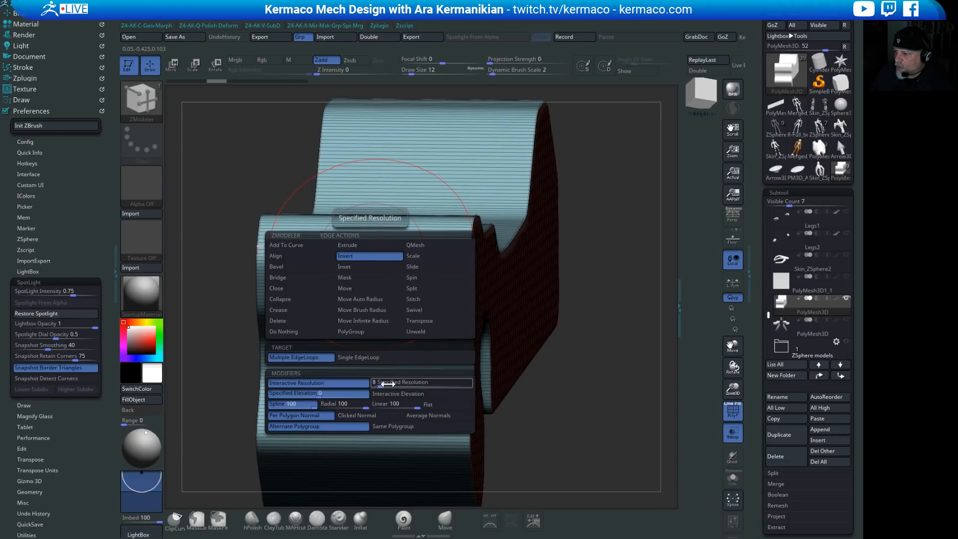
pyautogui.click(357, 388)
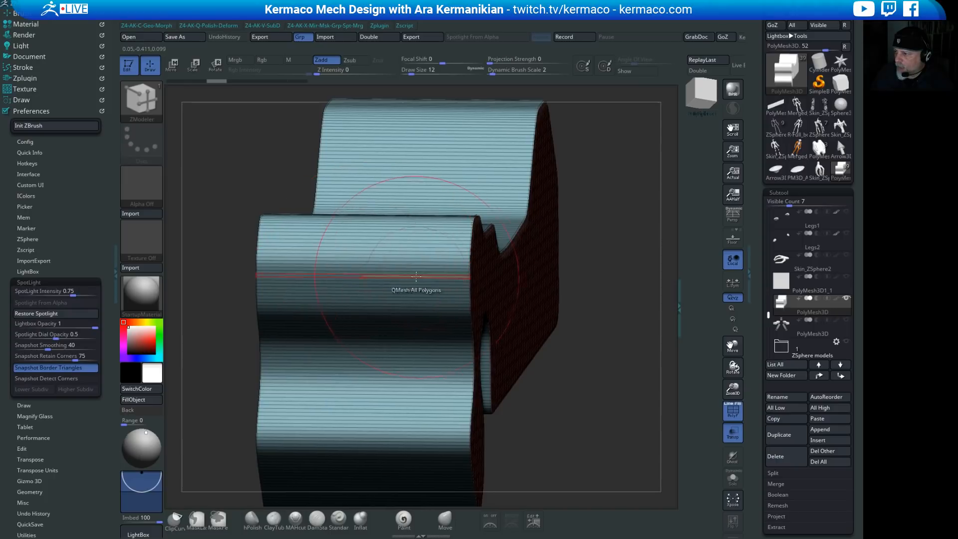
# Step: Try inserting dense edge loops across the arm's thickness with alternating polygroups, check the result, and undo the insertion
pyautogui.click(419, 264)
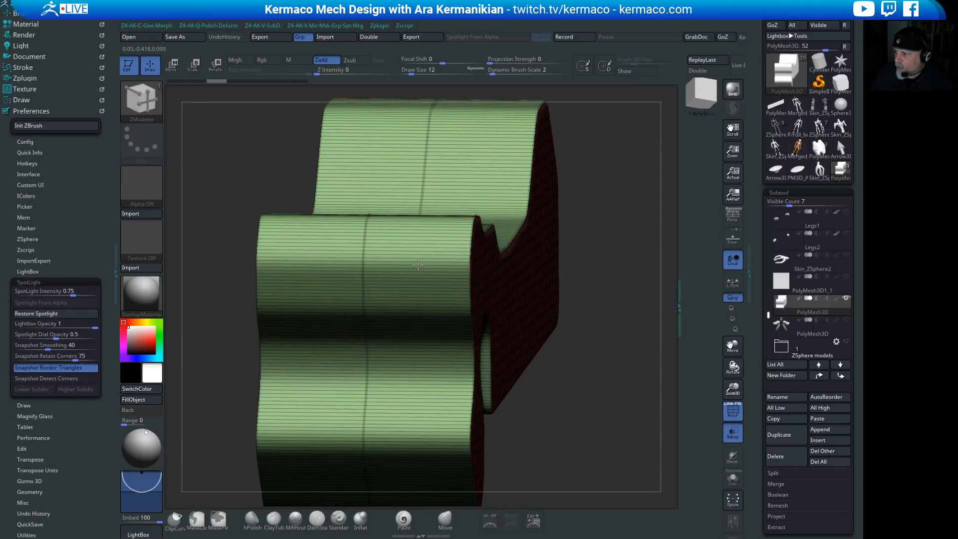
pyautogui.moveTo(452, 270); pyautogui.dragTo(482, 326)
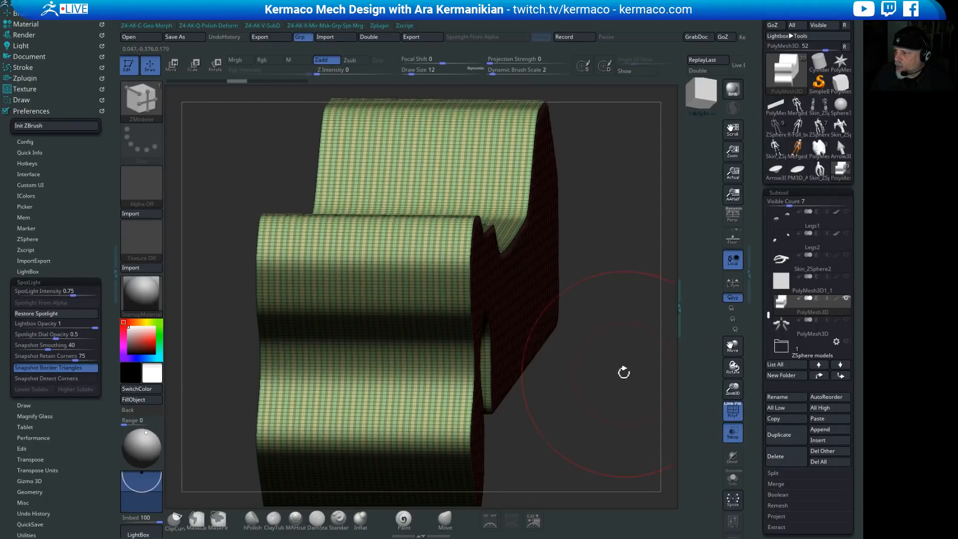
pyautogui.moveTo(624, 372); pyautogui.dragTo(549, 320)
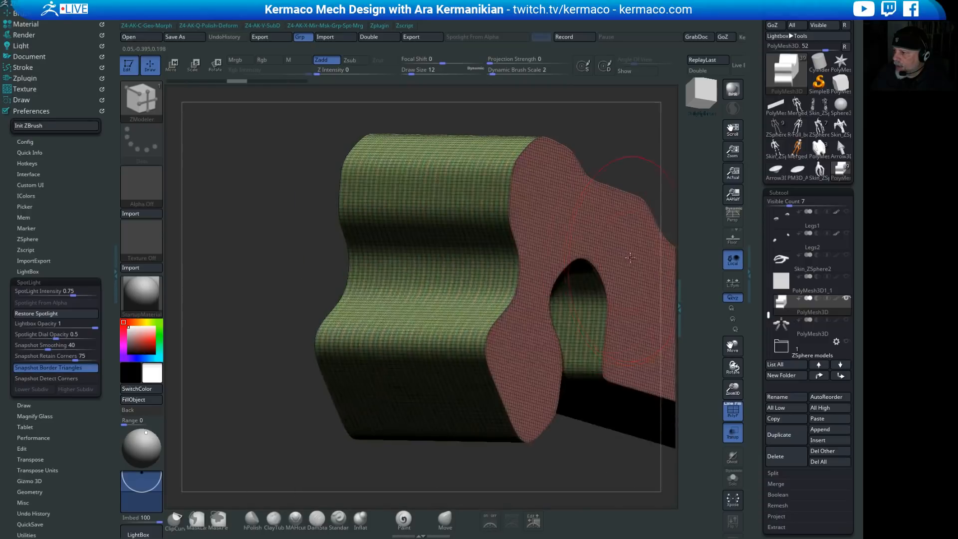
pyautogui.keyDown('shift'); pyautogui.moveTo(620, 135); pyautogui.dragTo(620, 122); pyautogui.keyUp('shift')
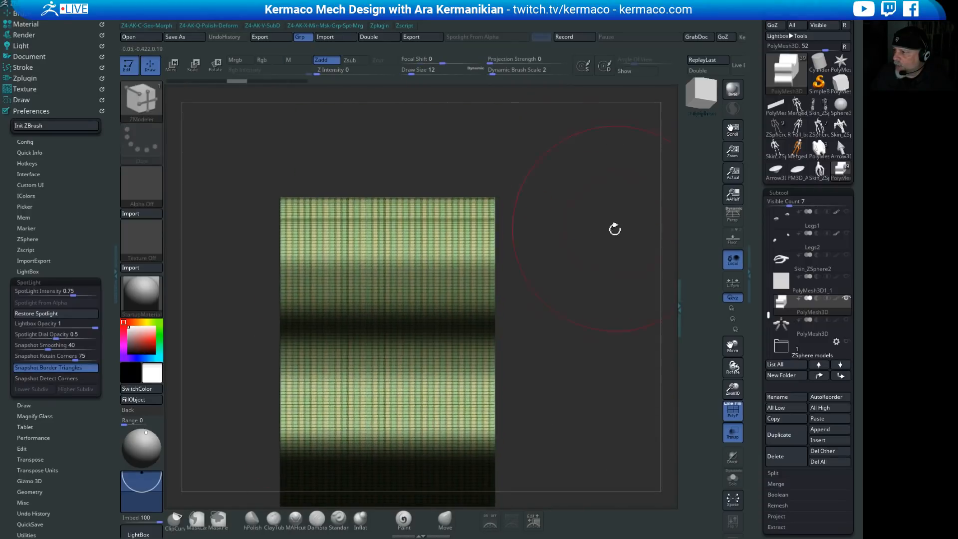
pyautogui.keyDown('shift'); pyautogui.moveTo(613, 252); pyautogui.dragTo(597, 255); pyautogui.keyUp('shift')
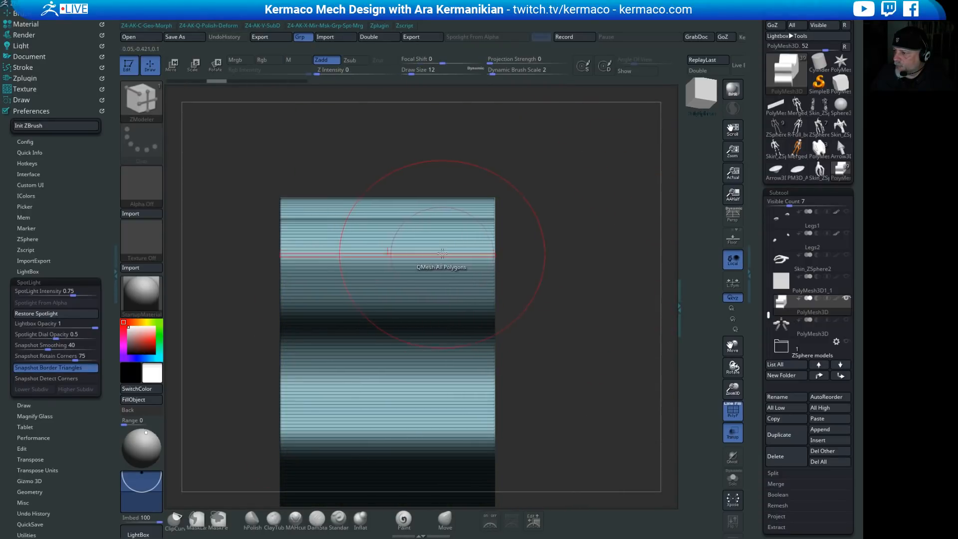
# Step: Set the multiple edge loop insertion to Same Polygroup and insert dense loops across the arm's thickness
pyautogui.press('space')
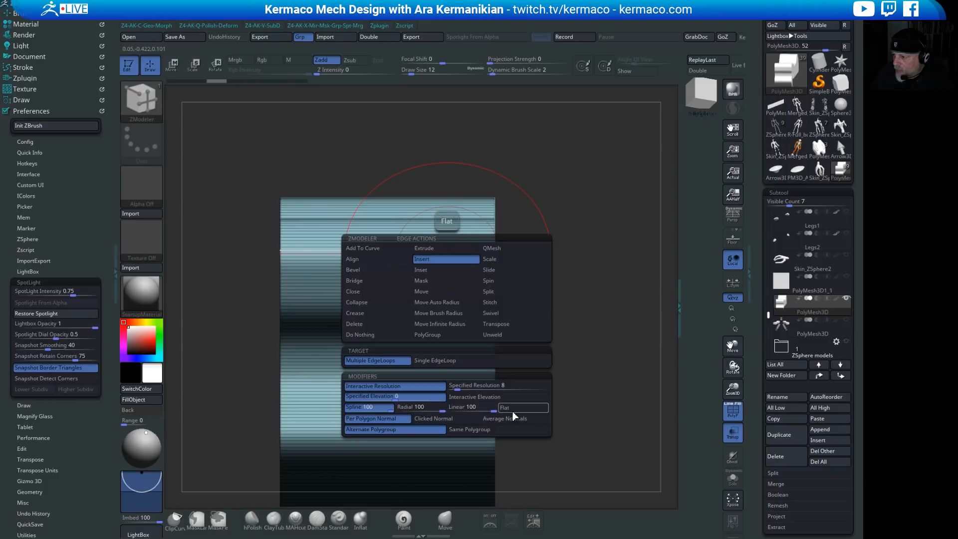
pyautogui.click(469, 431)
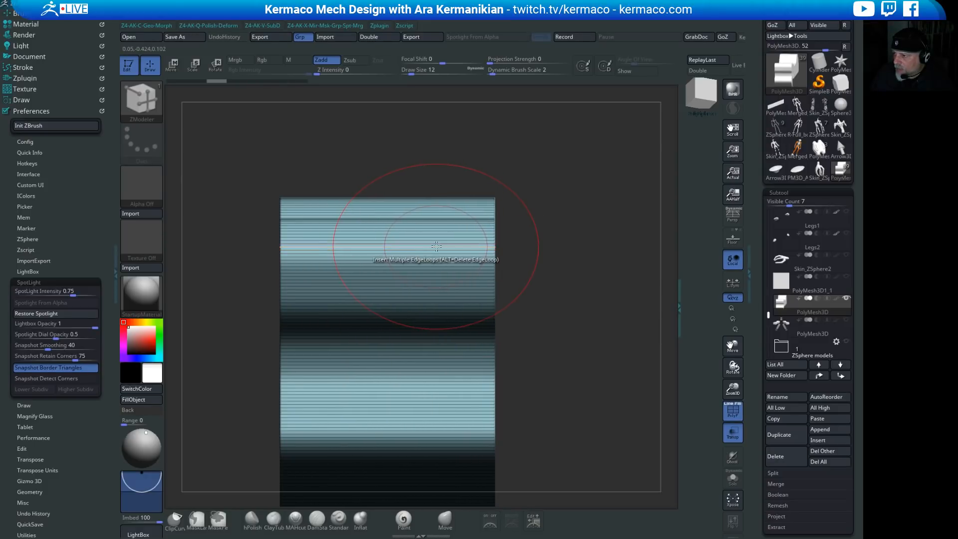
pyautogui.click(439, 245)
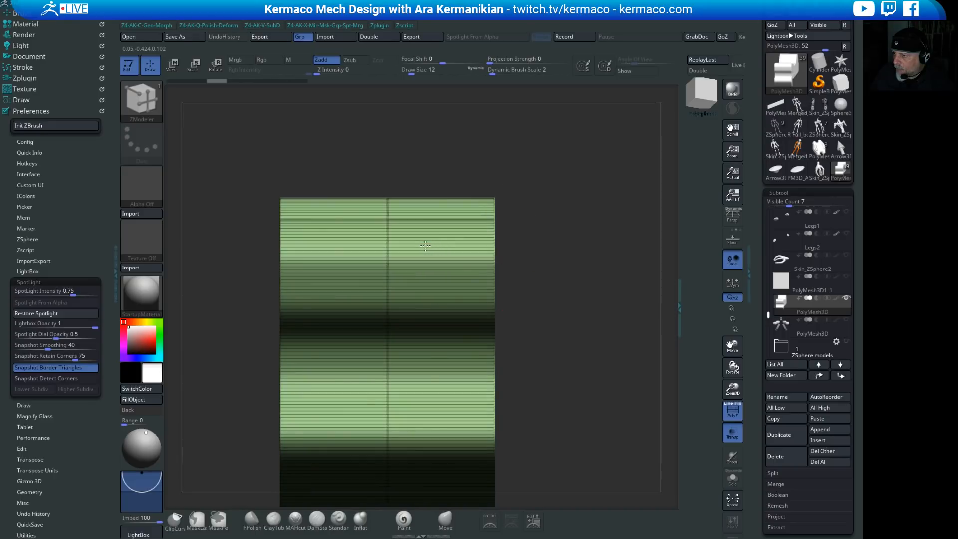
pyautogui.moveTo(487, 265); pyautogui.dragTo(451, 314)
pyautogui.moveTo(644, 282); pyautogui.dragTo(594, 287)
pyautogui.keyDown('alt'); pyautogui.moveTo(519, 125); pyautogui.dragTo(428, 195); pyautogui.keyUp('alt')
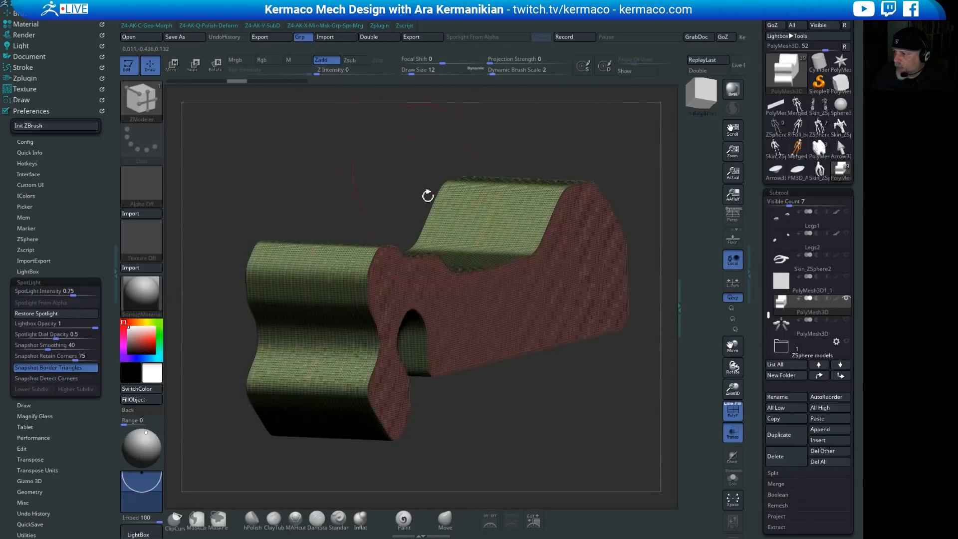
pyautogui.moveTo(471, 434)
pyautogui.mouseDown()
pyautogui.moveTo(473, 415)
pyautogui.moveTo(522, 396)
pyautogui.moveTo(524, 340)
pyautogui.mouseUp()
pyautogui.moveTo(570, 176)
pyautogui.mouseDown()
pyautogui.moveTo(594, 242)
pyautogui.moveTo(599, 301)
pyautogui.moveTo(552, 385)
pyautogui.moveTo(569, 353)
pyautogui.moveTo(573, 367)
pyautogui.moveTo(643, 368)
pyautogui.mouseUp()
pyautogui.keyDown('alt'); pyautogui.moveTo(585, 359); pyautogui.dragTo(654, 399); pyautogui.keyUp('alt')
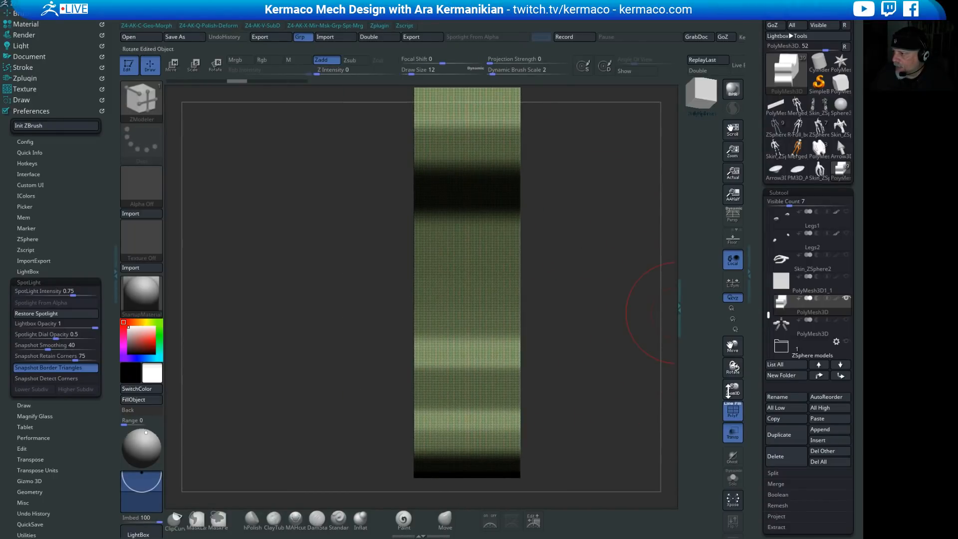
# Step: Turn off the polyframe, test DamStandard strokes at draw size 1 on the arm's side, and undo them
pyautogui.click(732, 412)
pyautogui.press('s')
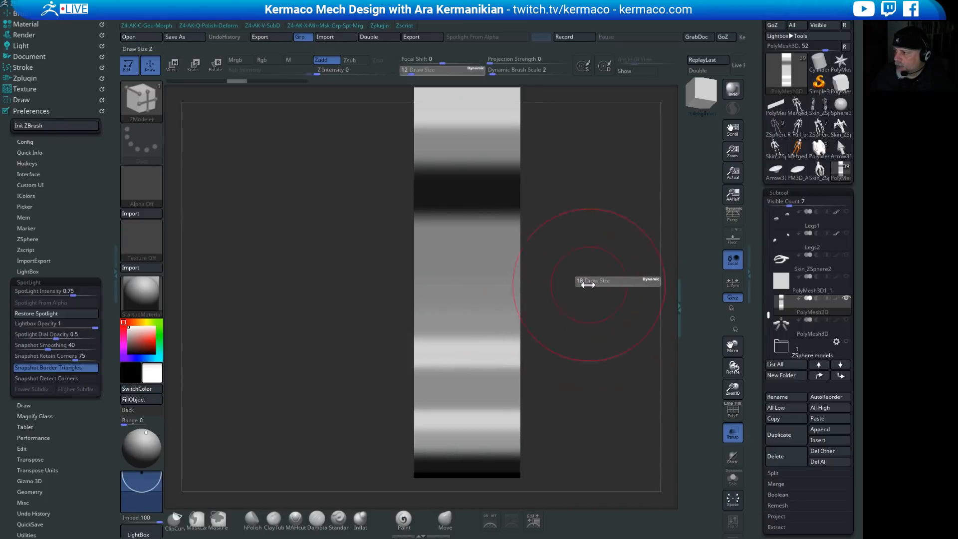
pyautogui.moveTo(583, 285); pyautogui.dragTo(561, 285)
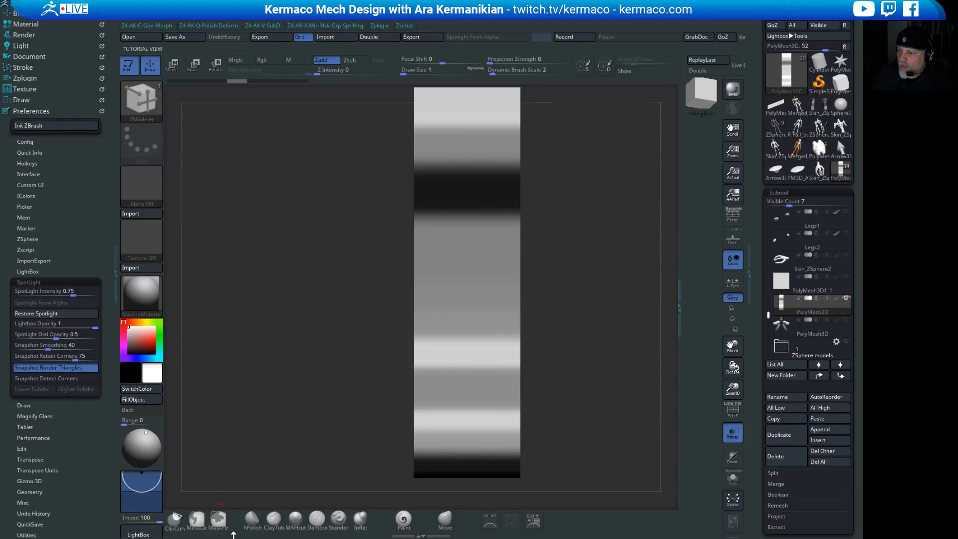
pyautogui.click(317, 521)
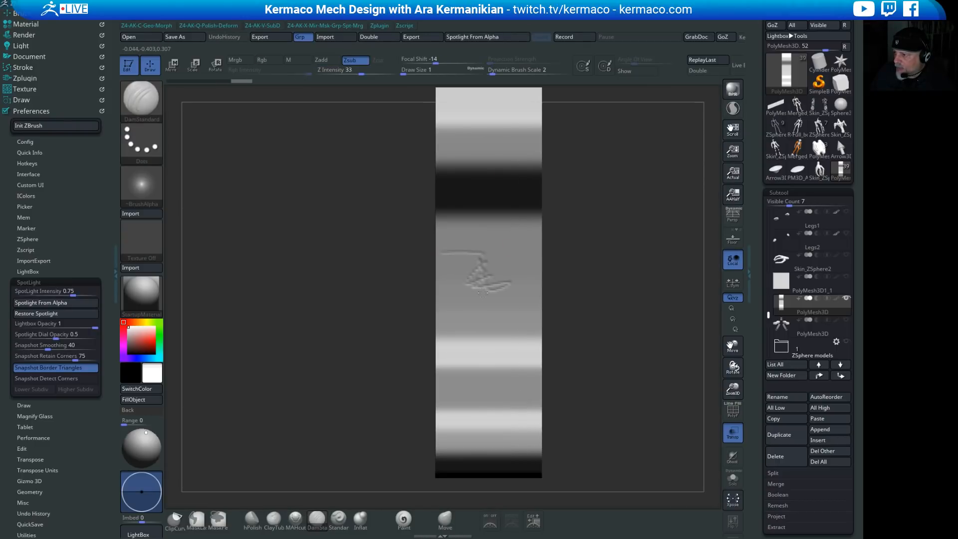
pyautogui.hotkey('ctrl', 'z')
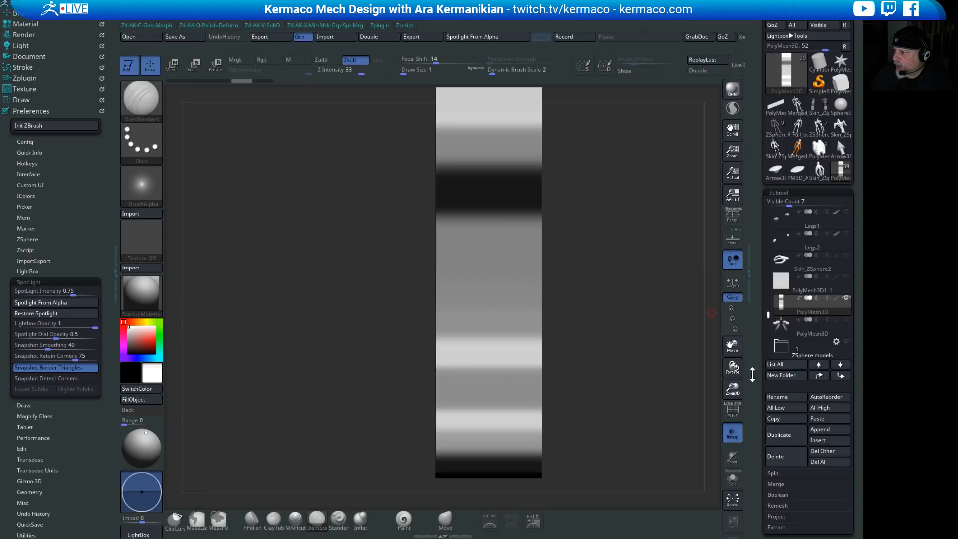
# Step: Divide the arm mesh up to subdivision level 3 and check its surface and outline
pyautogui.scroll(-4, 788, 454)
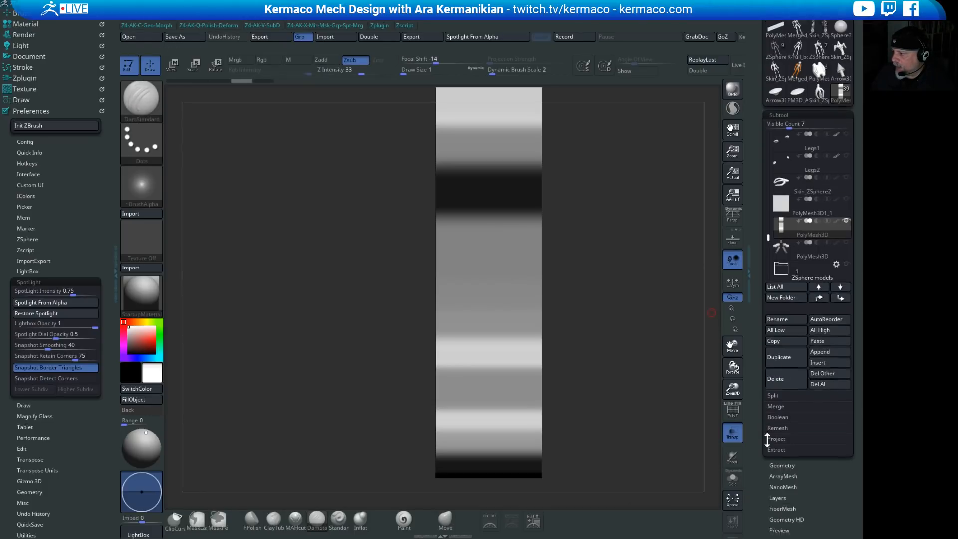
pyautogui.click(782, 441)
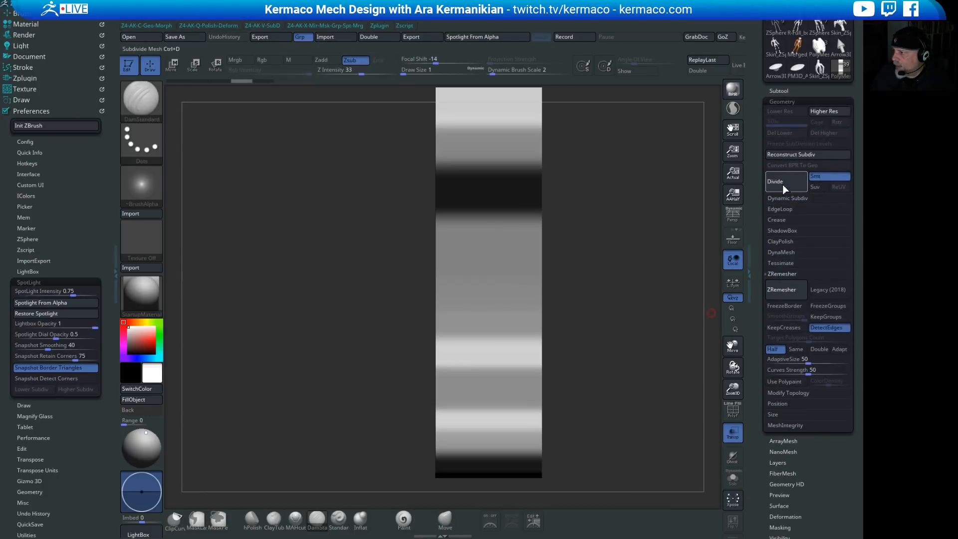
pyautogui.click(780, 187)
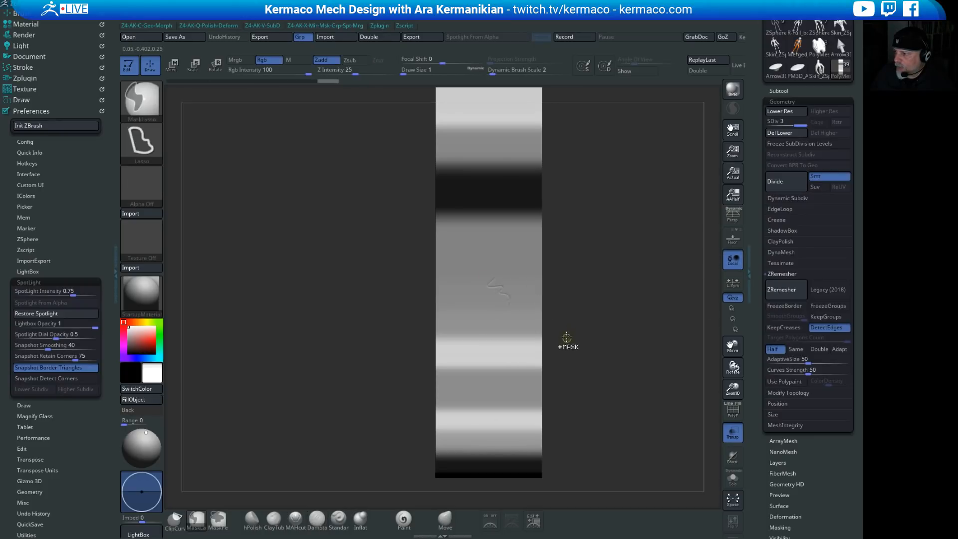
pyautogui.moveTo(605, 322)
pyautogui.mouseDown()
pyautogui.moveTo(613, 252)
pyautogui.moveTo(660, 192)
pyautogui.moveTo(591, 154)
pyautogui.moveTo(583, 130)
pyautogui.mouseUp()
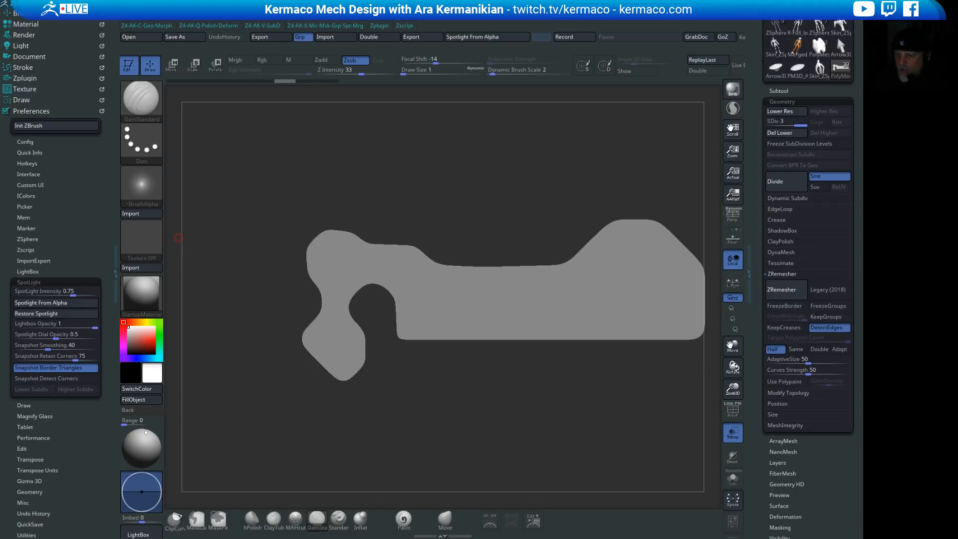
pyautogui.moveTo(485, 184); pyautogui.dragTo(563, 190)
pyautogui.moveTo(563, 190)
pyautogui.mouseDown()
pyautogui.moveTo(591, 185)
pyautogui.moveTo(563, 180)
pyautogui.moveTo(582, 180)
pyautogui.moveTo(564, 194)
pyautogui.mouseUp()
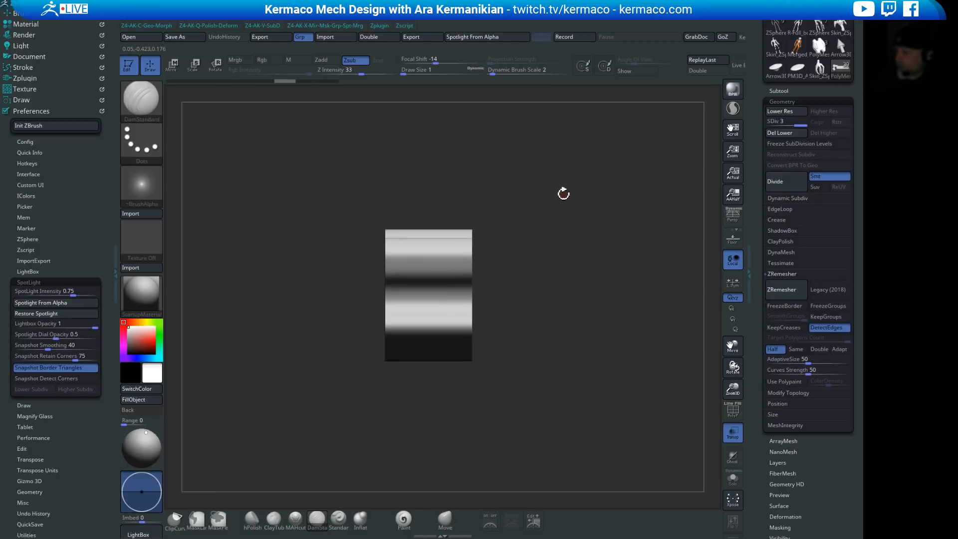
# Step: Select the subdivided arm's PolyMesh3D subtool and delete it, confirming the deletion
pyautogui.click(777, 91)
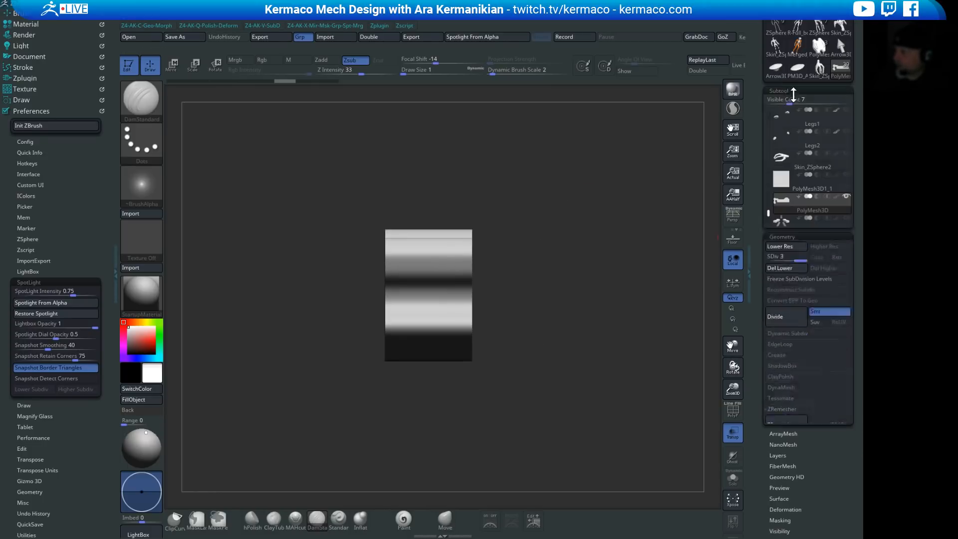
pyautogui.click(792, 227)
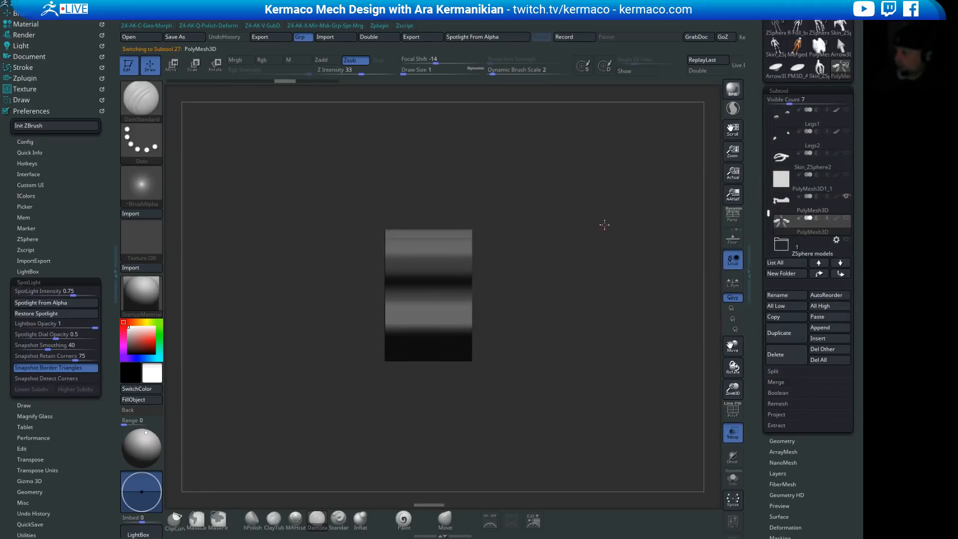
pyautogui.keyDown('shift'); pyautogui.moveTo(574, 230); pyautogui.dragTo(582, 228); pyautogui.keyUp('shift')
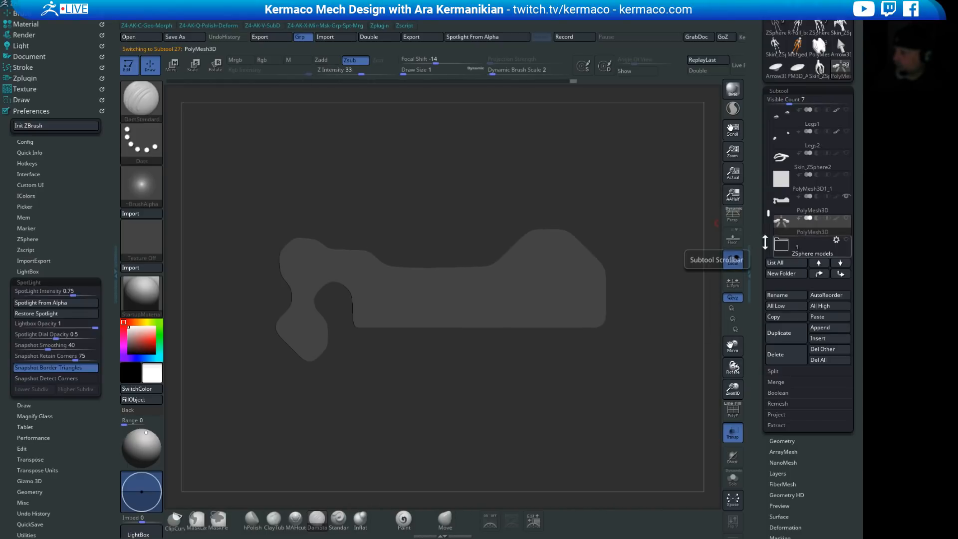
pyautogui.click(823, 214)
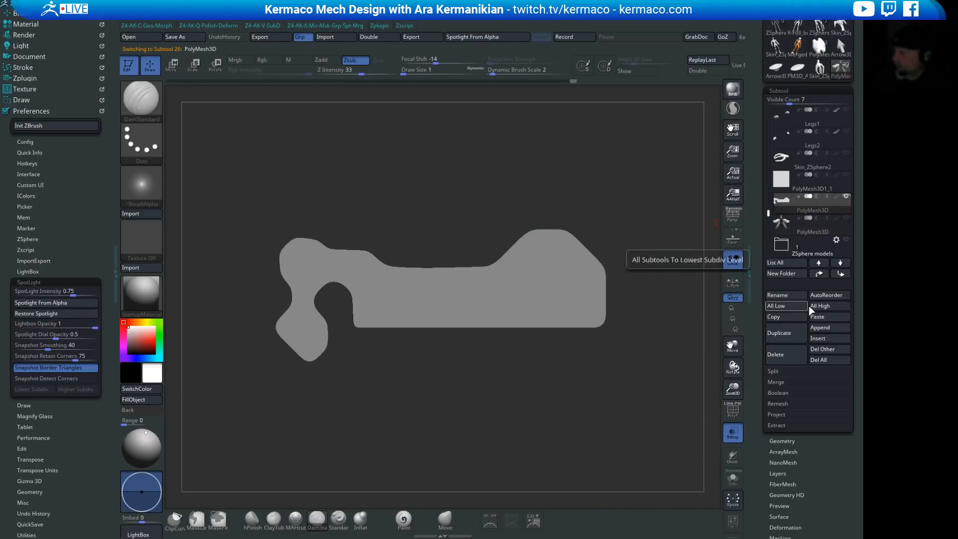
pyautogui.click(786, 355)
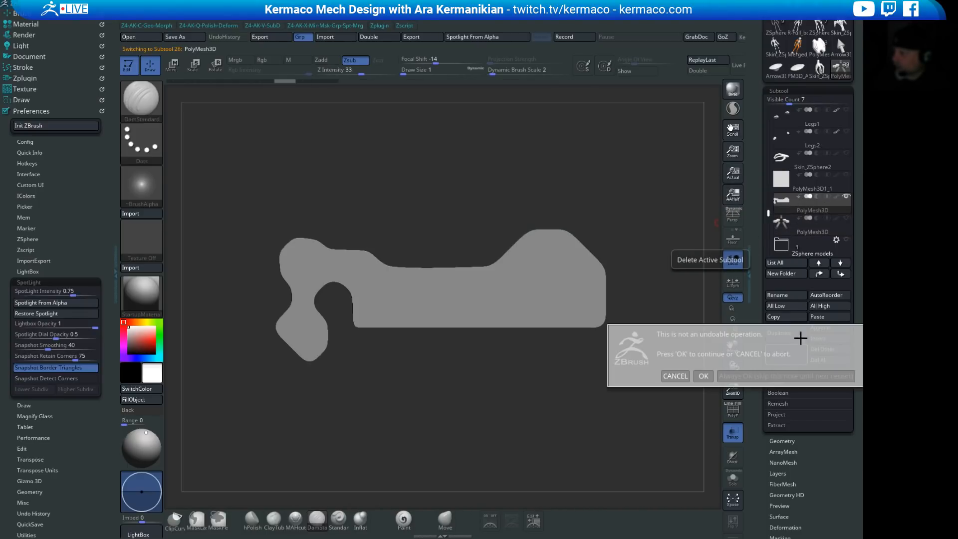
pyautogui.click(703, 376)
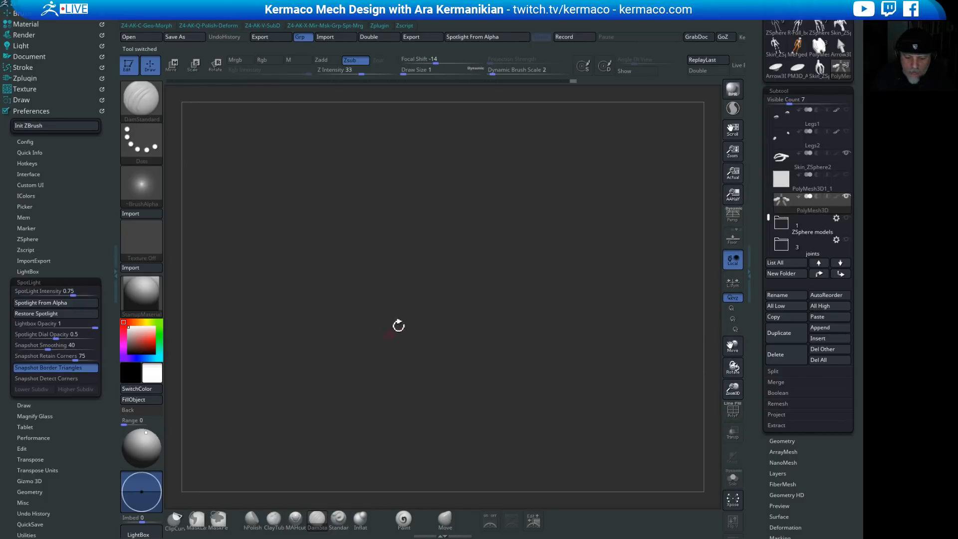
# Step: Frame the five-arm PolyMesh3D and hide the Skin_ZSphere2 subtool
pyautogui.press('f')
pyautogui.moveTo(611, 386); pyautogui.dragTo(681, 380)
pyautogui.click(846, 153)
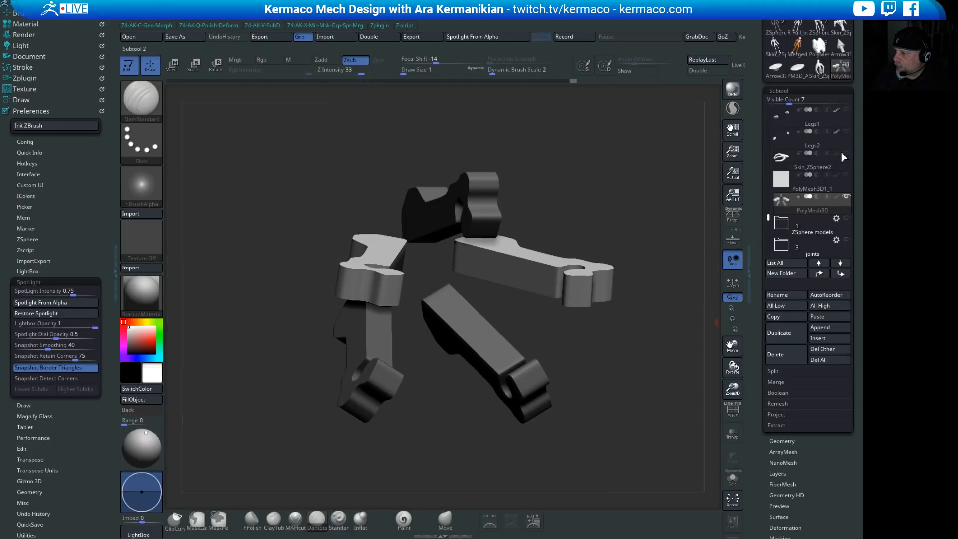
pyautogui.click(843, 153)
# Step: Isolate the top centre arm of the five-arm mesh, hiding the other four, and clear any mask on it
pyautogui.moveTo(623, 194); pyautogui.dragTo(512, 296)
pyautogui.moveTo(524, 256); pyautogui.dragTo(573, 268)
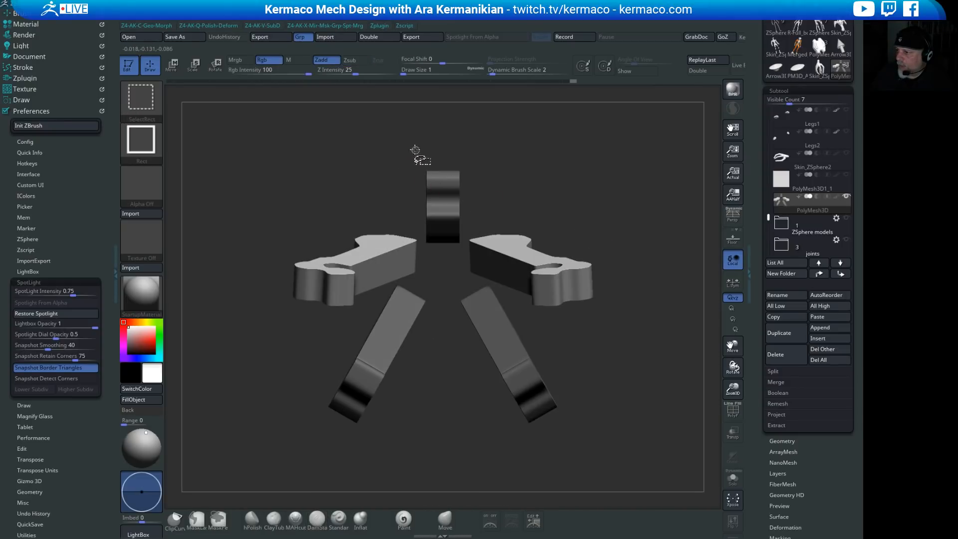
pyautogui.moveTo(418, 148)
pyautogui.keyDown('ctrl'); pyautogui.keyDown('shift'); pyautogui.mouseDown()
pyautogui.moveTo(468, 242)
pyautogui.moveTo(464, 252)
pyautogui.moveTo(629, 247)
pyautogui.mouseUp(); pyautogui.keyUp('shift'); pyautogui.keyUp('ctrl')
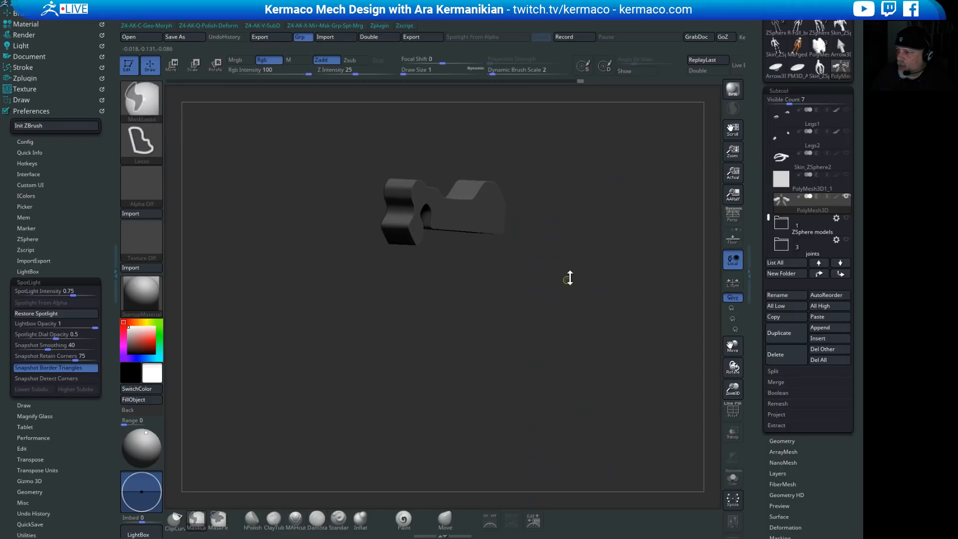
pyautogui.hotkey('ctrl', 'a')
pyautogui.click(546, 259)
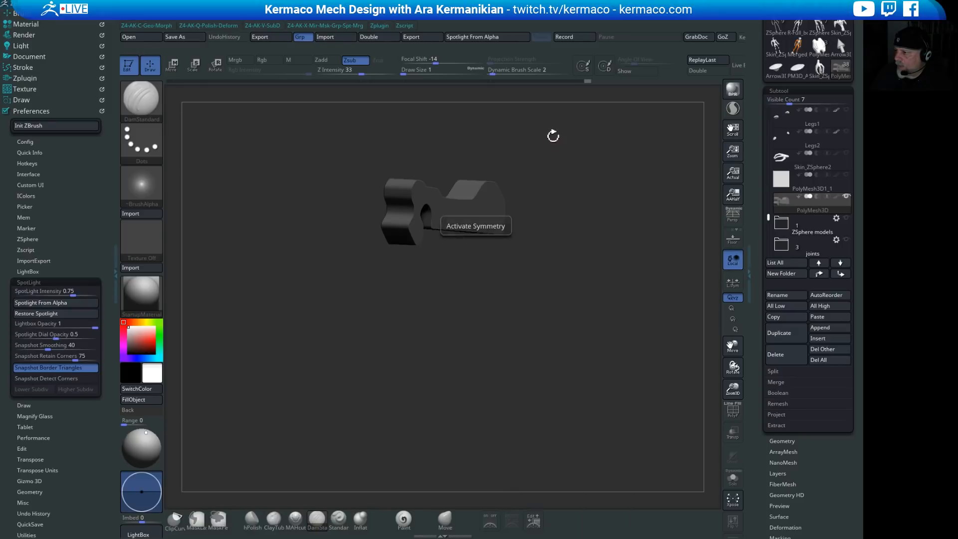
pyautogui.moveTo(552, 136)
pyautogui.keyDown('shift'); pyautogui.mouseDown()
pyautogui.moveTo(541, 223)
pyautogui.moveTo(571, 261)
pyautogui.moveTo(584, 250)
pyautogui.mouseUp(); pyautogui.keyUp('shift')
pyautogui.keyDown('ctrl'); pyautogui.moveTo(585, 216); pyautogui.dragTo(633, 324); pyautogui.keyUp('ctrl')
# Step: Center the gizmo on the arm, reset its orientation after rotating the arm until its straight lower edge is horizontal, and return to Draw mode
pyautogui.moveTo(626, 295)
pyautogui.keyDown('shift'); pyautogui.mouseDown()
pyautogui.moveTo(596, 285)
pyautogui.moveTo(620, 284)
pyautogui.mouseUp(); pyautogui.keyUp('shift')
pyautogui.moveTo(620, 284)
pyautogui.mouseDown()
pyautogui.moveTo(648, 273)
pyautogui.moveTo(608, 284)
pyautogui.moveTo(631, 283)
pyautogui.moveTo(606, 265)
pyautogui.moveTo(407, 263)
pyautogui.mouseUp()
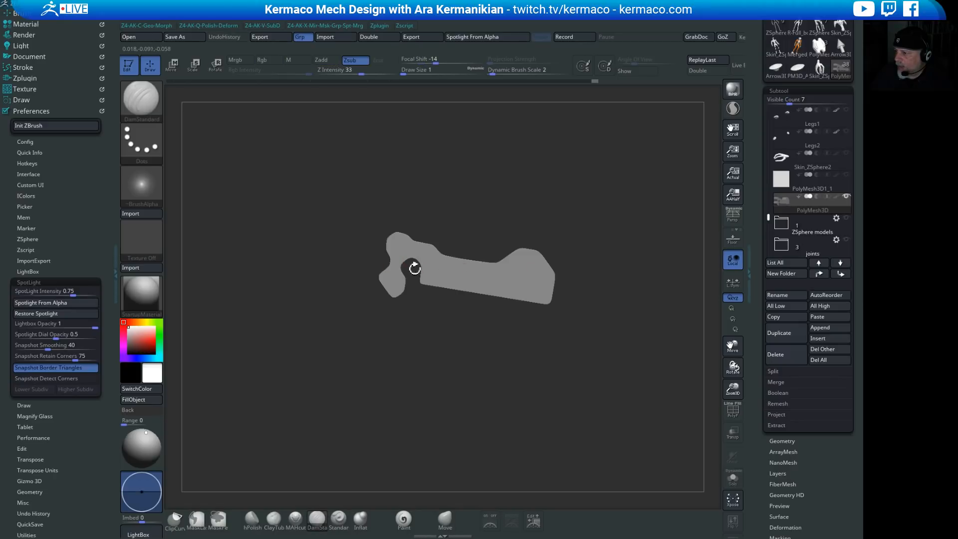
pyautogui.press('w')
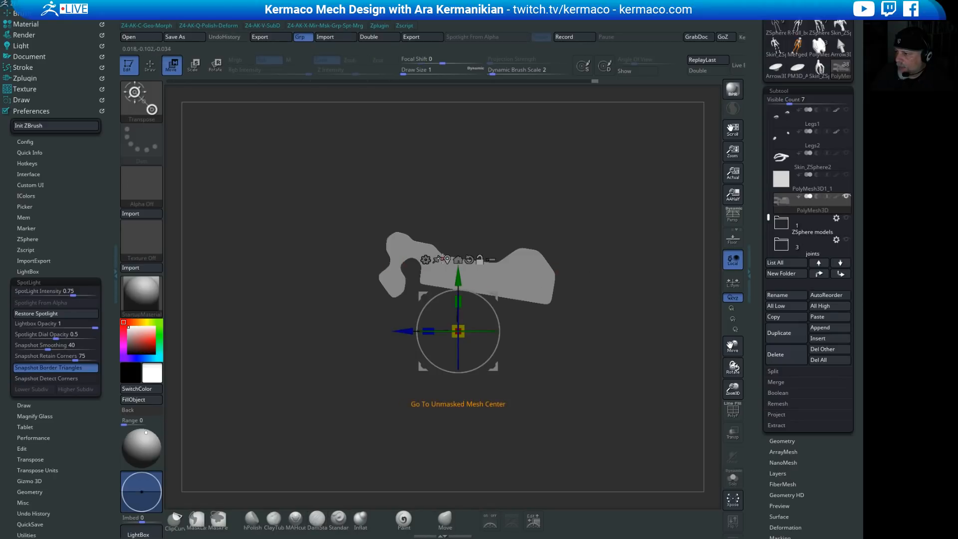
pyautogui.click(447, 259)
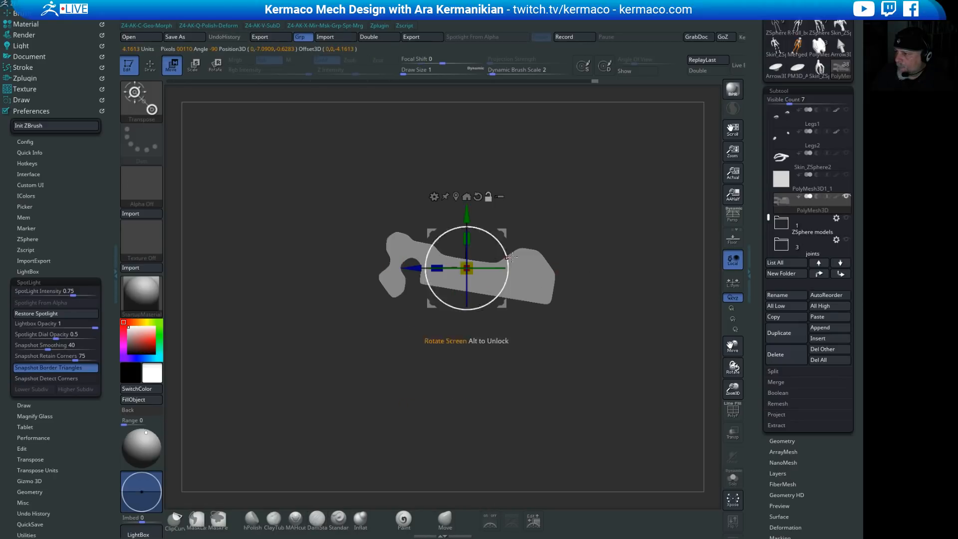
pyautogui.moveTo(499, 246); pyautogui.dragTo(496, 245)
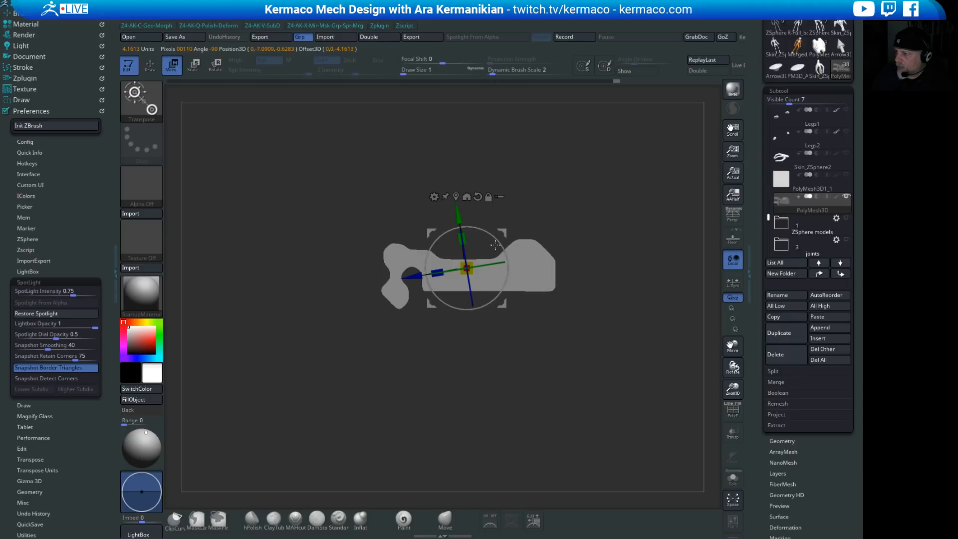
pyautogui.keyDown('alt'); pyautogui.click(478, 196); pyautogui.keyUp('alt')
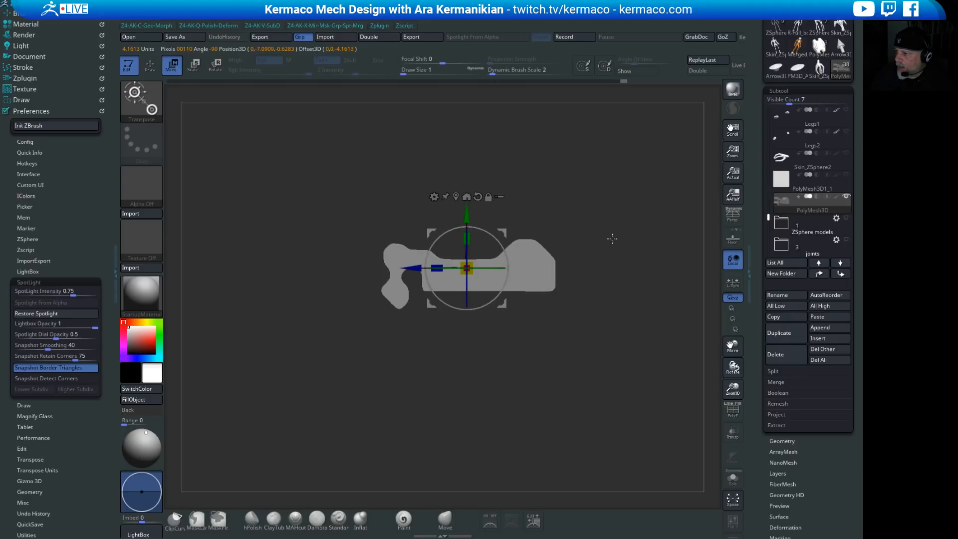
pyautogui.moveTo(584, 224)
pyautogui.keyDown('shift'); pyautogui.mouseDown()
pyautogui.moveTo(613, 225)
pyautogui.moveTo(614, 261)
pyautogui.moveTo(558, 271)
pyautogui.moveTo(584, 182)
pyautogui.moveTo(574, 205)
pyautogui.mouseUp(); pyautogui.keyUp('shift')
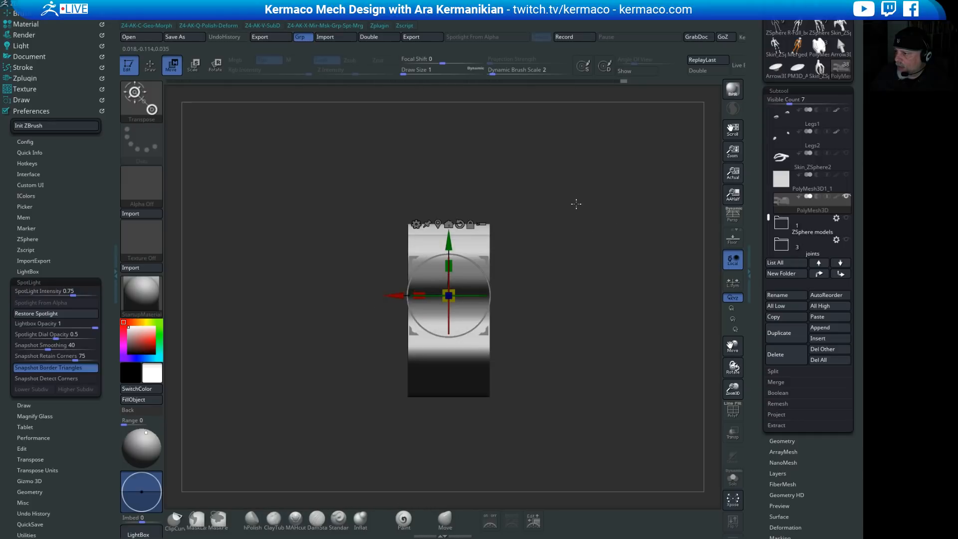
pyautogui.press('q')
# Step: Show Spotlight in edit mode, duplicate the spool-shaped silhouette in the grid and place the copy in the free area above the arm
pyautogui.moveTo(642, 252)
pyautogui.mouseDown()
pyautogui.moveTo(542, 267)
pyautogui.moveTo(596, 272)
pyautogui.mouseUp()
pyautogui.click(490, 522)
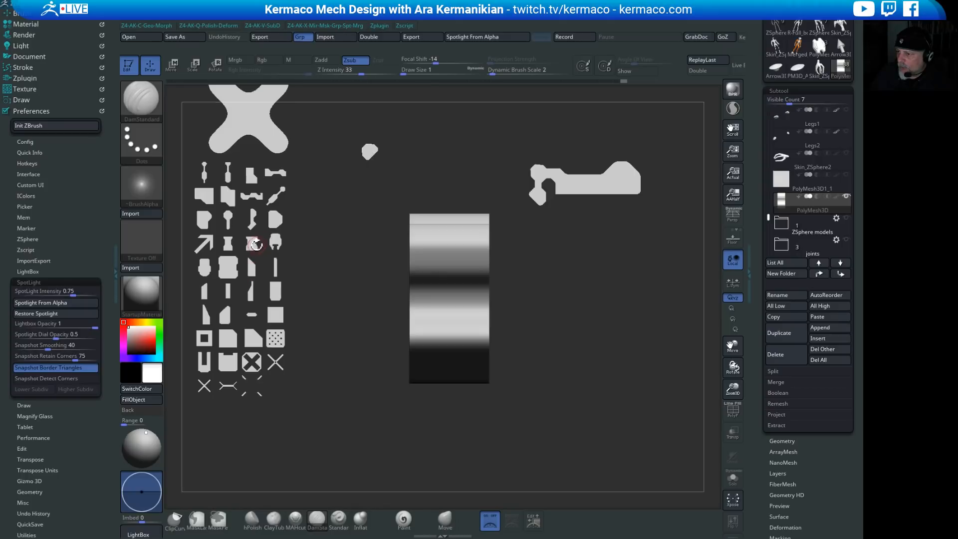
pyautogui.moveTo(251, 247); pyautogui.dragTo(260, 264)
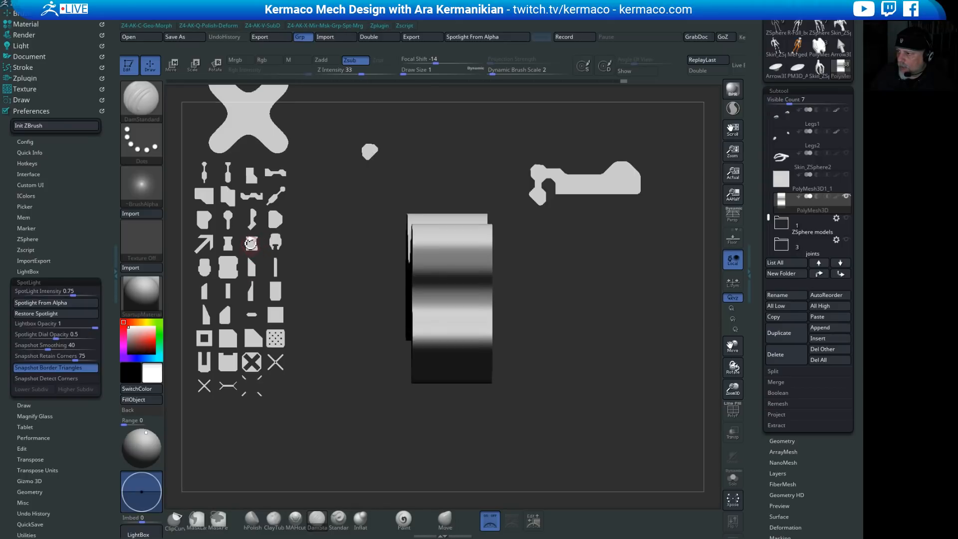
pyautogui.keyDown('shift'); pyautogui.moveTo(548, 278); pyautogui.dragTo(548, 364); pyautogui.keyUp('shift')
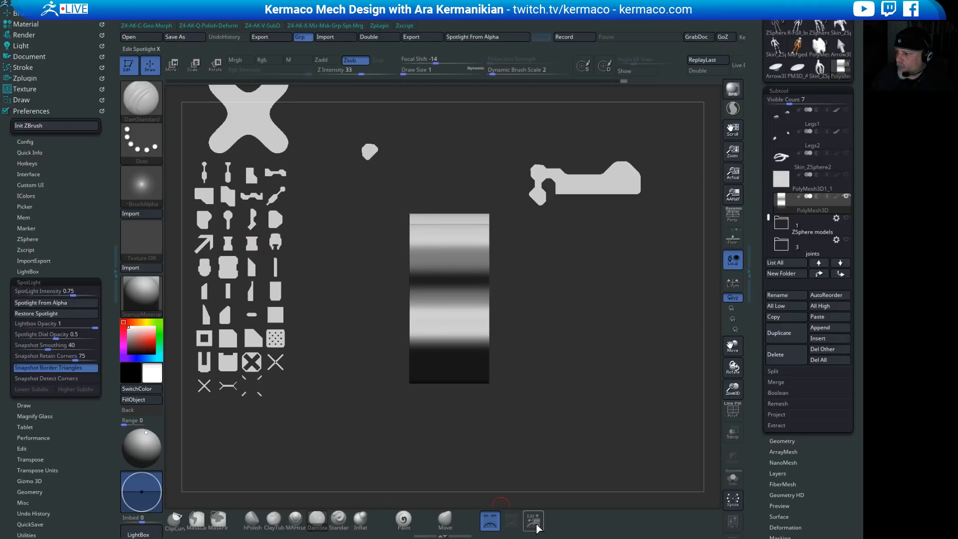
pyautogui.click(536, 523)
pyautogui.click(252, 243)
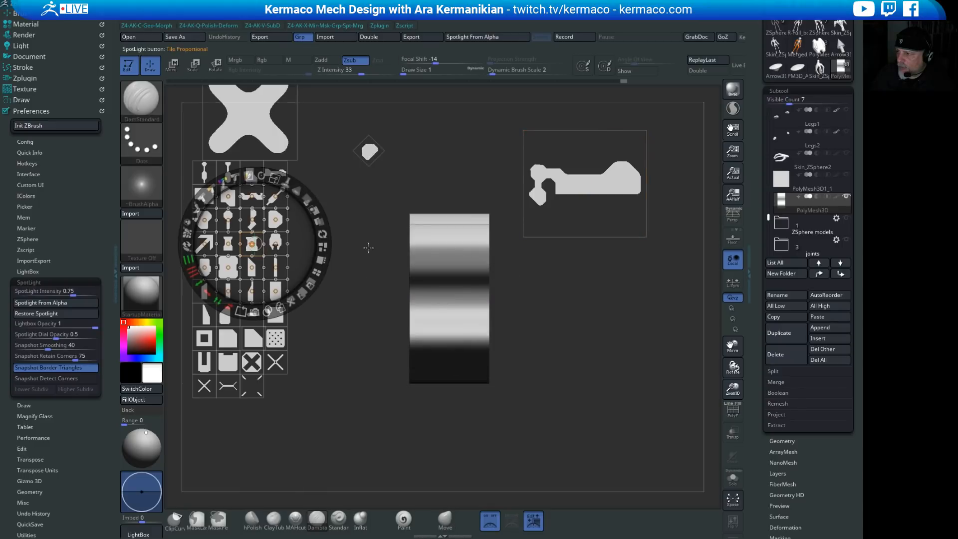
pyautogui.click(289, 258)
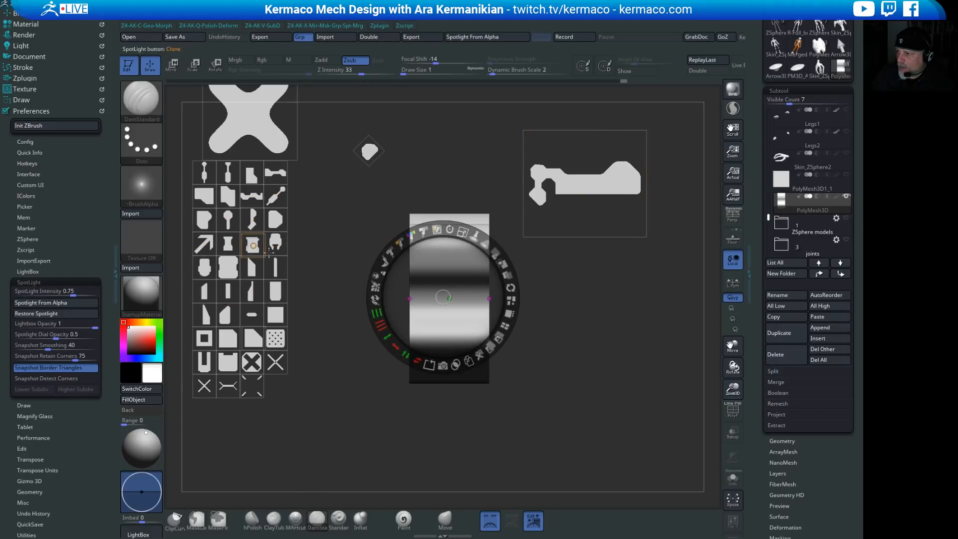
pyautogui.moveTo(253, 249); pyautogui.dragTo(496, 155)
# Step: Delete the small rounded silhouette from Spotlight and reposition the arm silhouette and the remaining shapes around the model
pyautogui.click(370, 155)
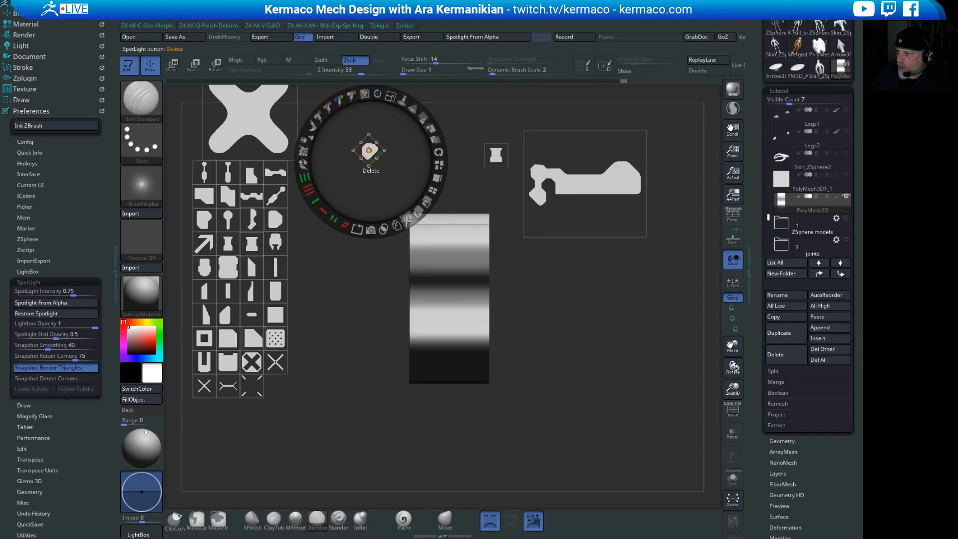
pyautogui.click(407, 220)
pyautogui.moveTo(599, 186); pyautogui.dragTo(645, 163)
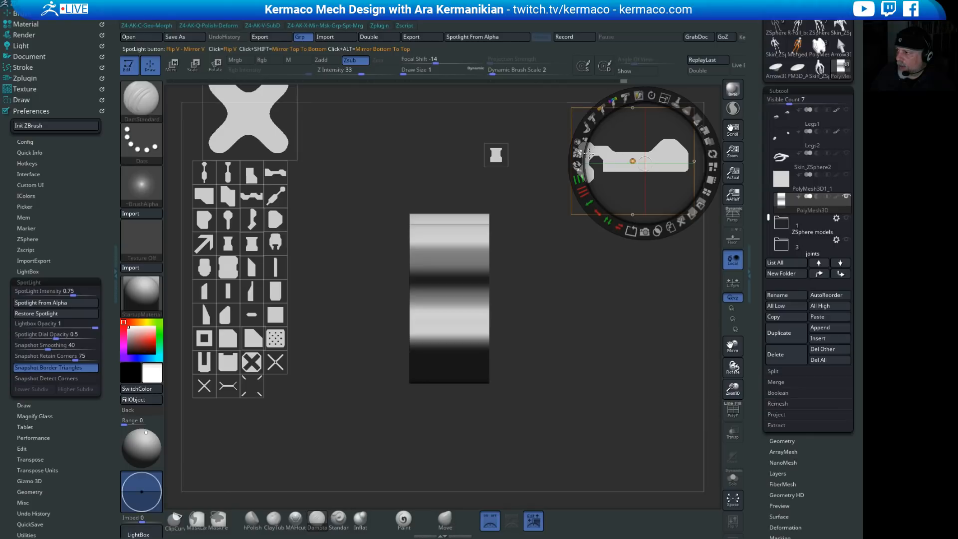
pyautogui.moveTo(640, 165); pyautogui.dragTo(606, 342)
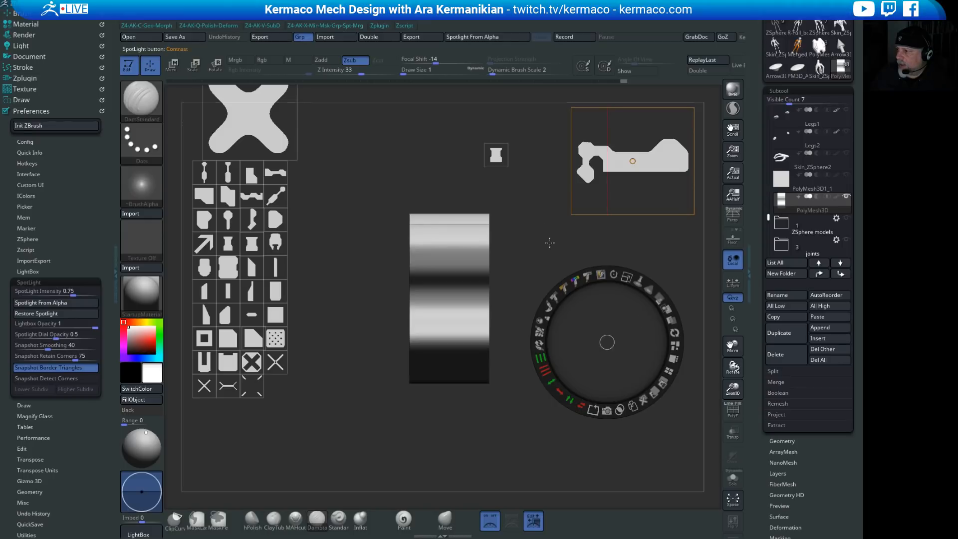
pyautogui.moveTo(587, 256); pyautogui.dragTo(572, 271)
pyautogui.hotkey('ctrl', 's')
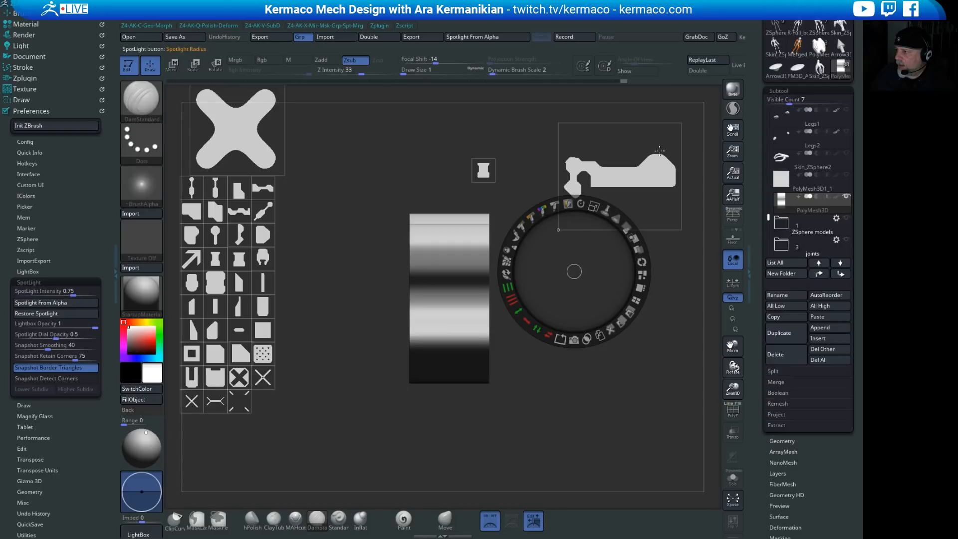
# Step: Place the arm silhouette beside the mesh, snapshot it into a new 3D subtool, move the silhouette off it and hide Spotlight
pyautogui.moveTo(649, 177); pyautogui.dragTo(611, 208)
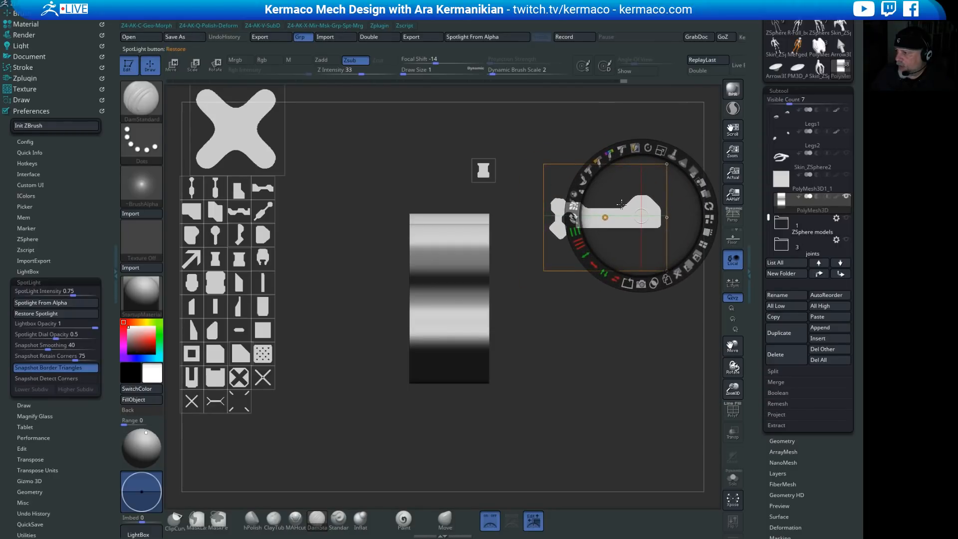
pyautogui.click(641, 289)
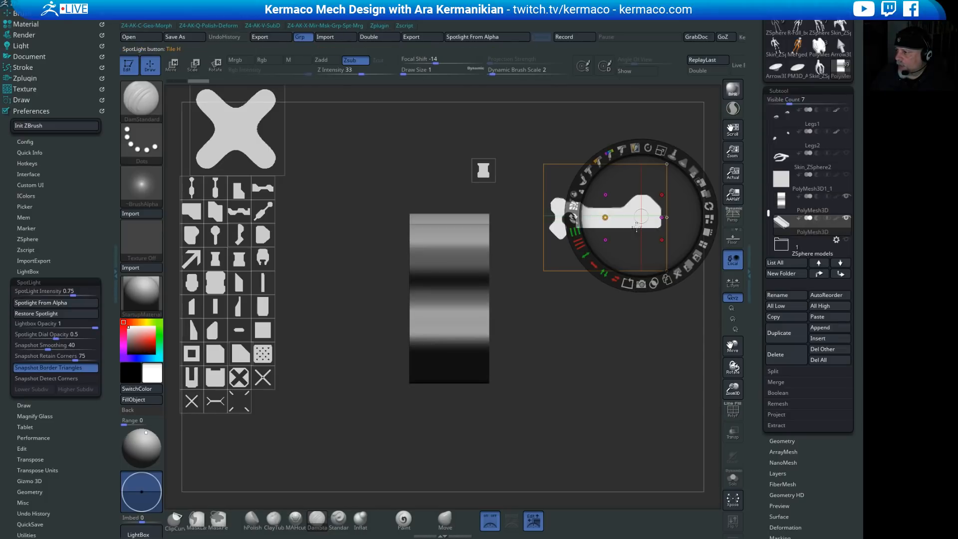
pyautogui.moveTo(640, 219); pyautogui.dragTo(413, 342)
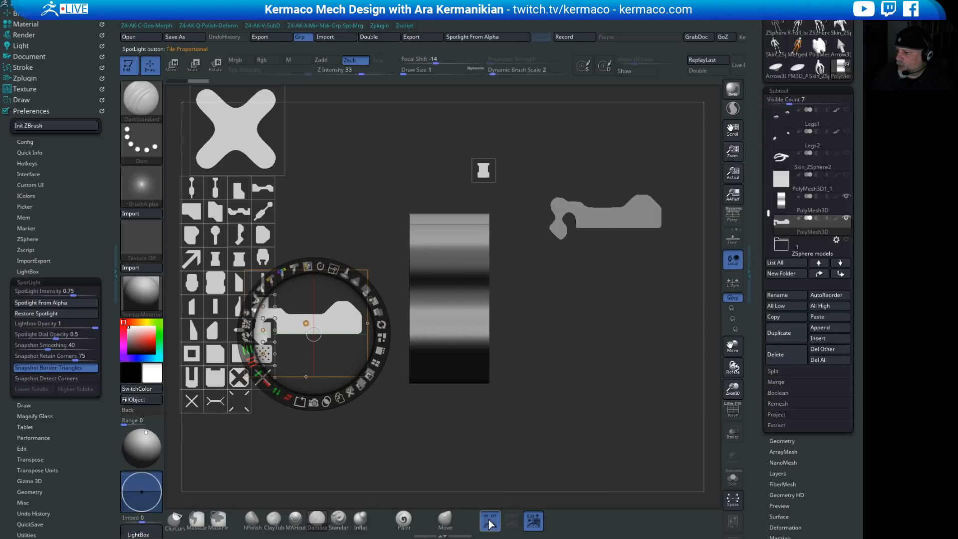
pyautogui.click(490, 522)
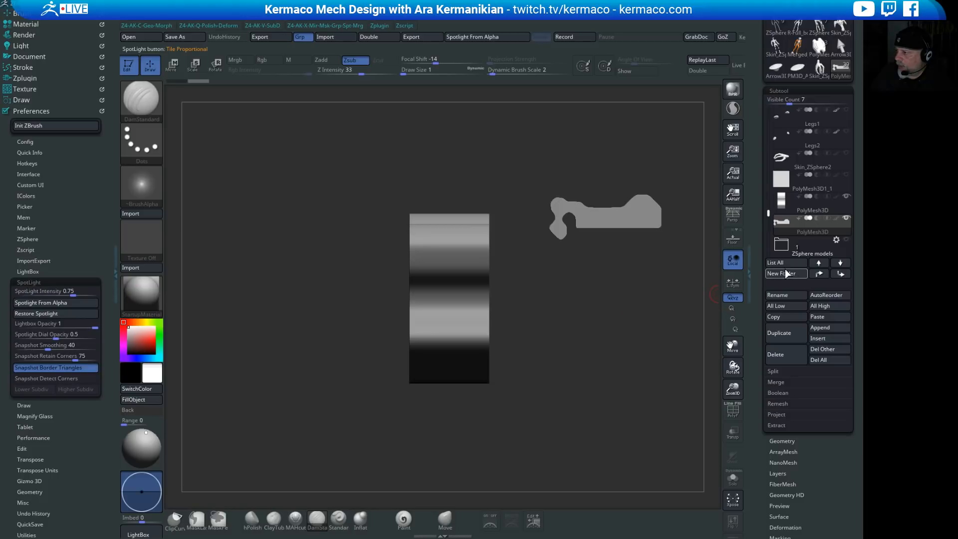
# Step: Isolate the newly snapshotted arm subtool and create an alpha from its mesh, framed to fill the map
pyautogui.click(740, 482)
pyautogui.keyDown('alt'); pyautogui.moveTo(562, 359); pyautogui.dragTo(472, 387); pyautogui.keyUp('alt')
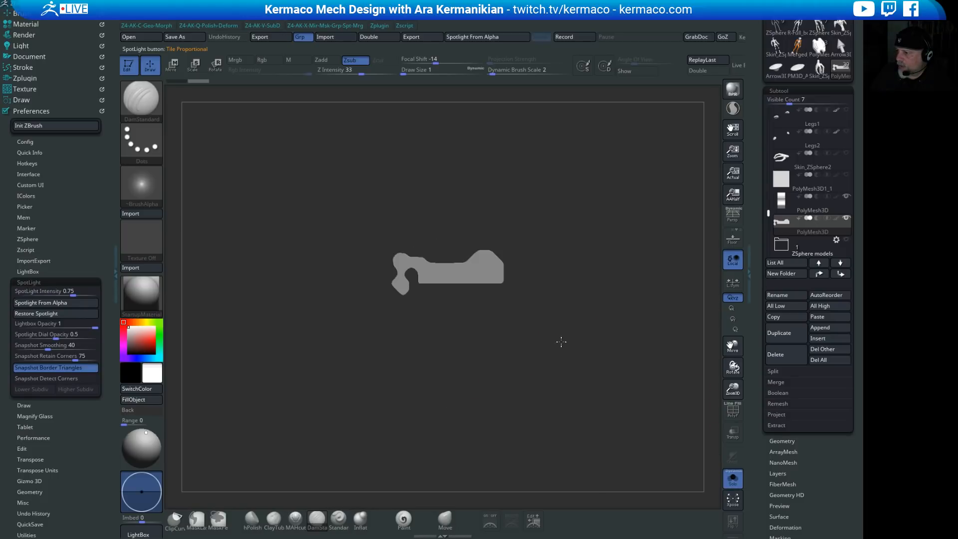
pyautogui.moveTo(561, 340); pyautogui.dragTo(462, 333)
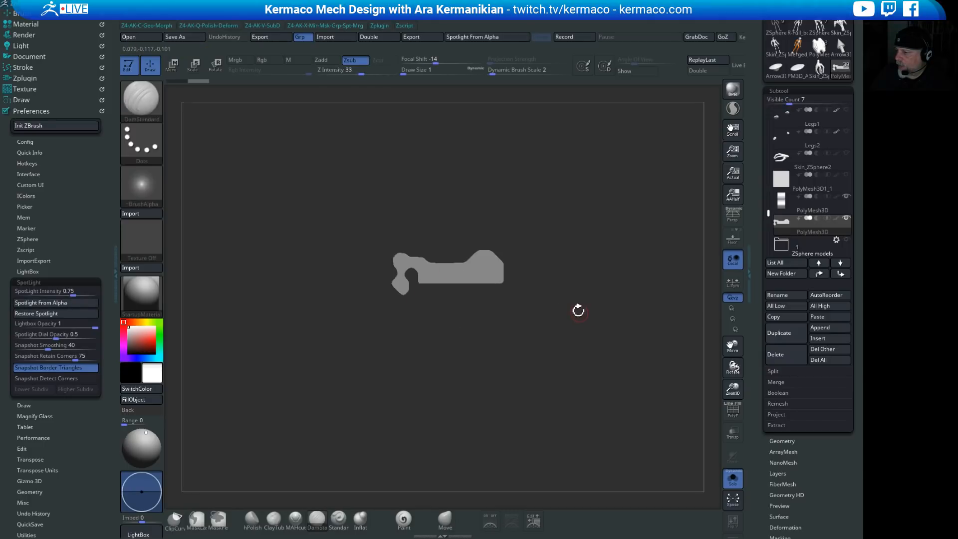
pyautogui.moveTo(582, 299)
pyautogui.keyDown('alt'); pyautogui.mouseDown()
pyautogui.moveTo(575, 332)
pyautogui.moveTo(610, 335)
pyautogui.mouseUp(); pyautogui.keyUp('alt')
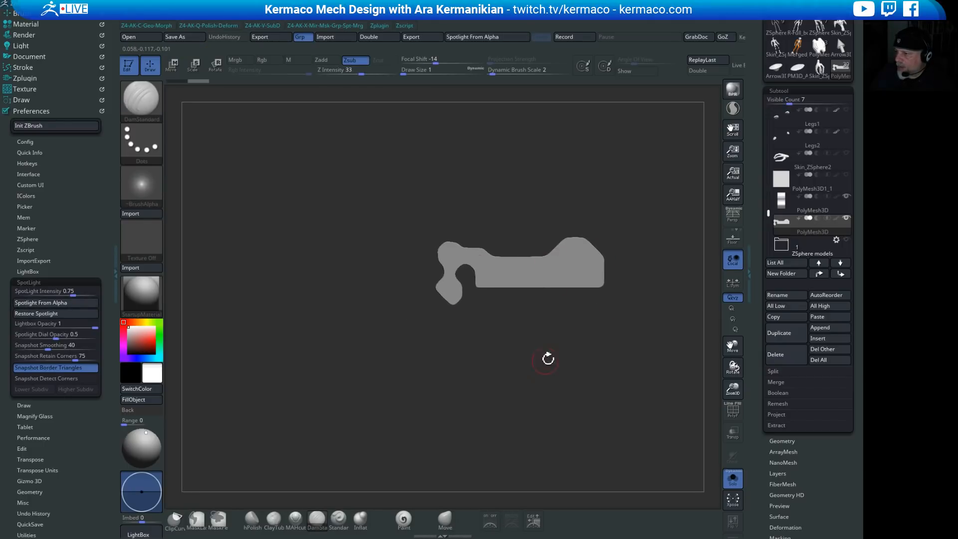
pyautogui.keyDown('alt'); pyautogui.moveTo(547, 359); pyautogui.dragTo(453, 334); pyautogui.keyUp('alt')
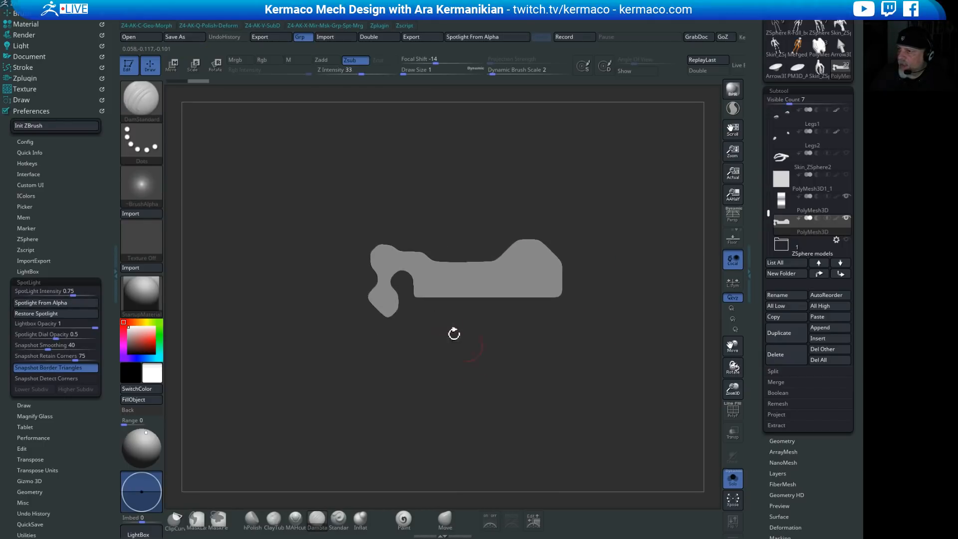
pyautogui.click(140, 23)
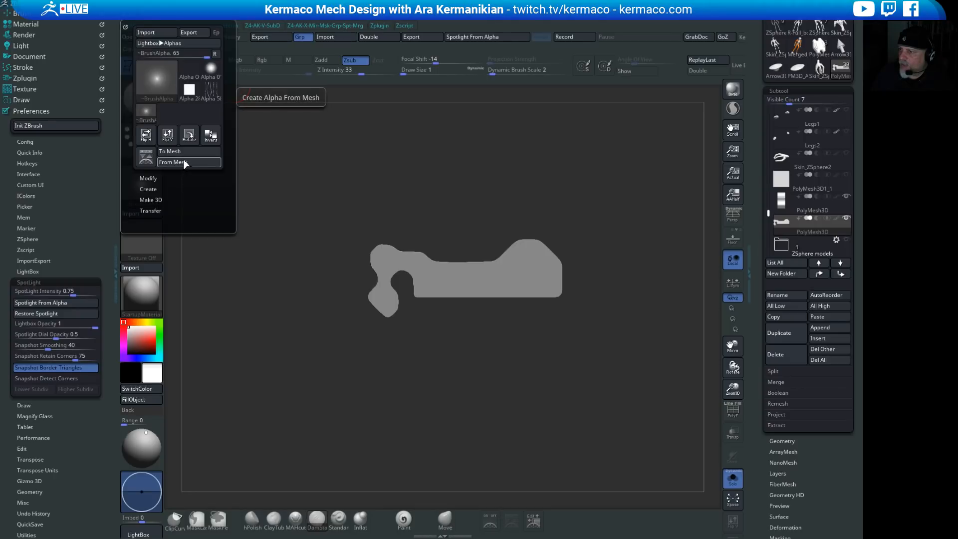
pyautogui.click(188, 163)
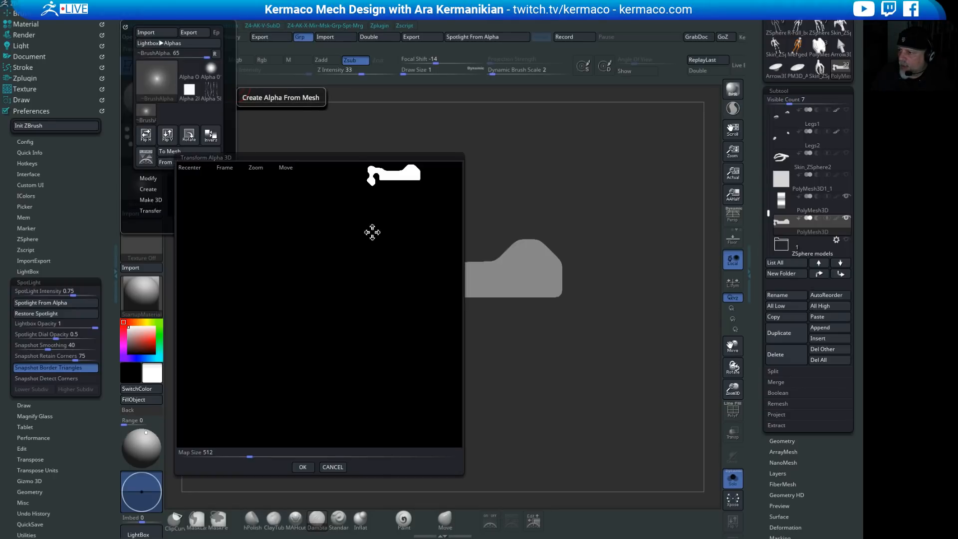
pyautogui.click(223, 168)
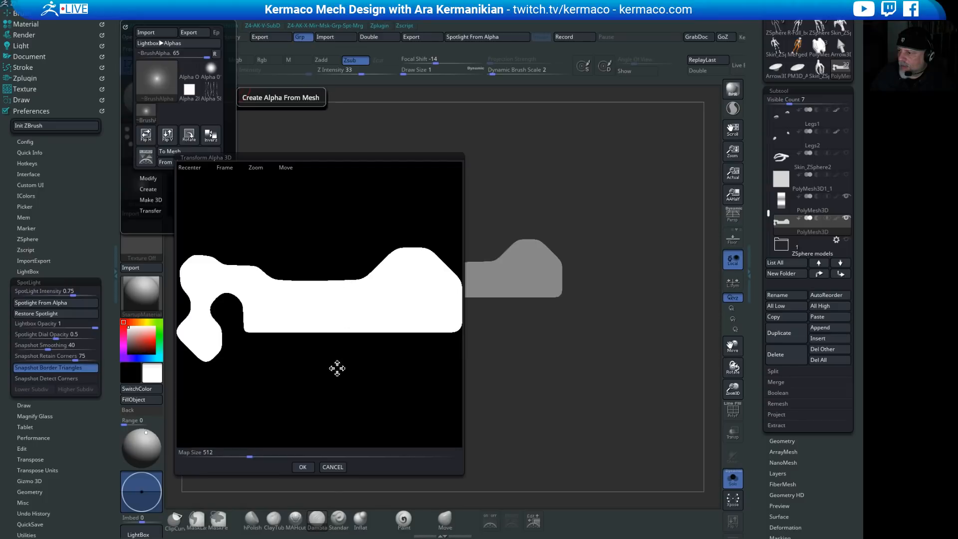
pyautogui.click(296, 468)
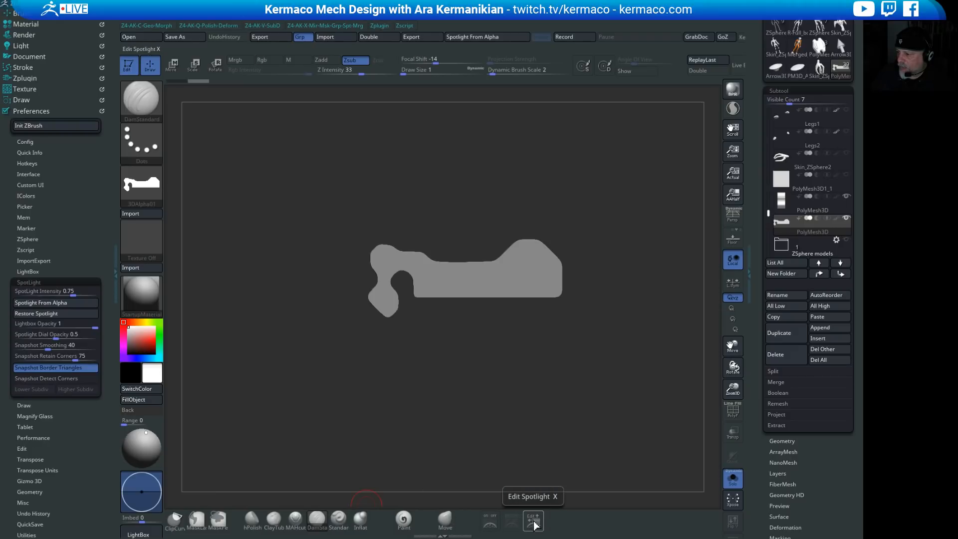
# Step: Show Spotlight, convert the arm alpha into a texture and add that texture to the Spotlight shapes
pyautogui.click(490, 521)
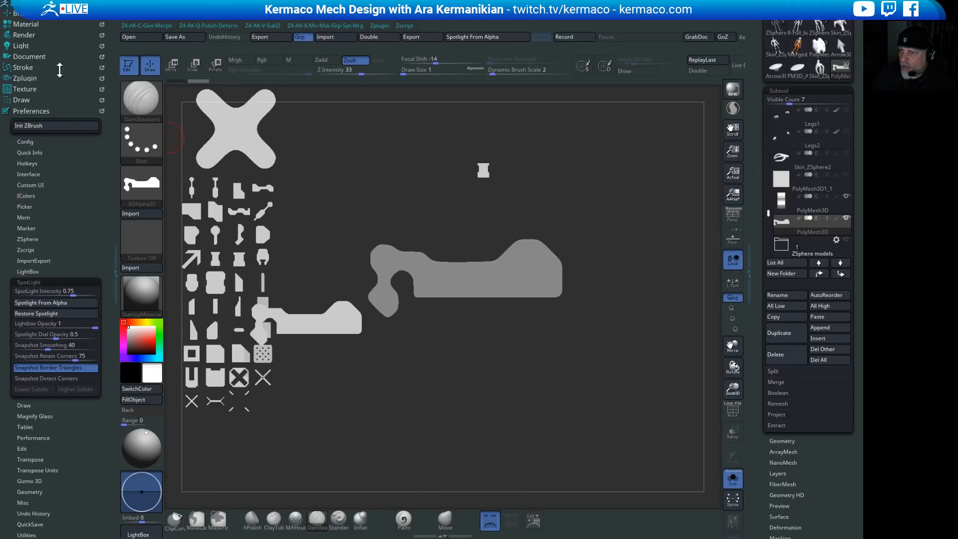
pyautogui.click(28, 110)
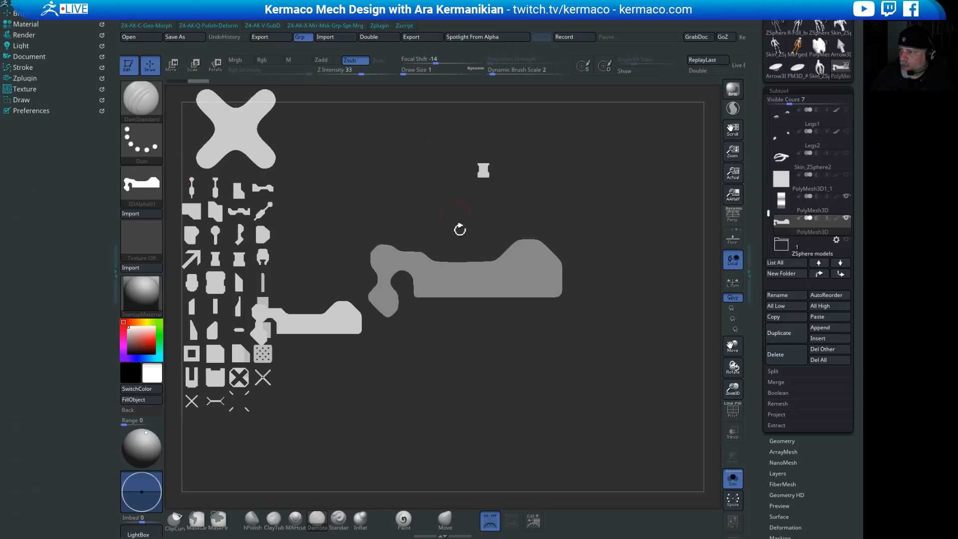
pyautogui.click(550, 23)
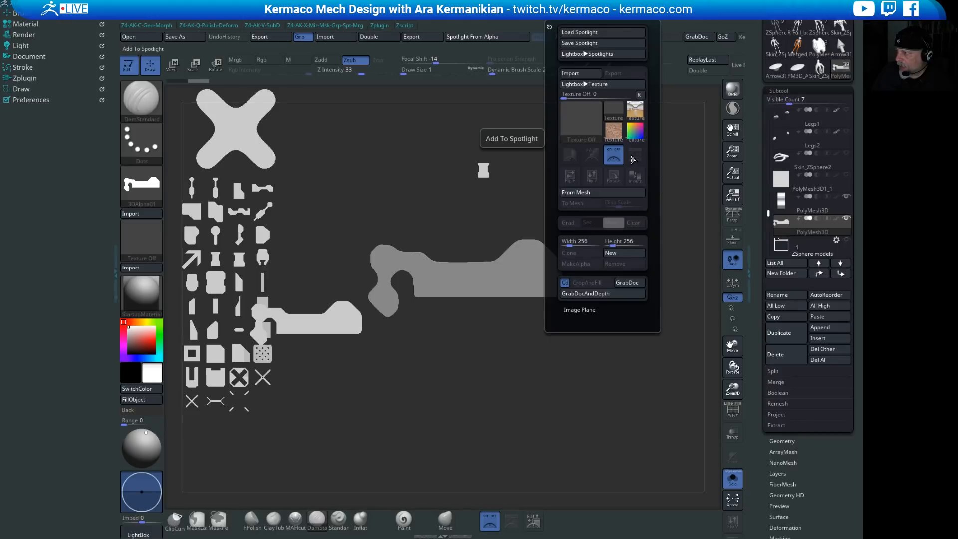
pyautogui.click(156, 190)
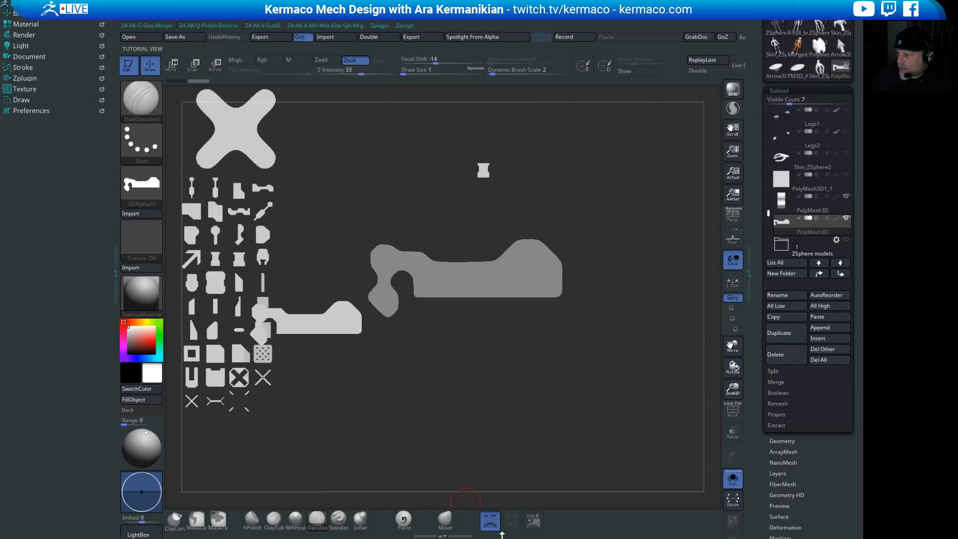
pyautogui.click(142, 185)
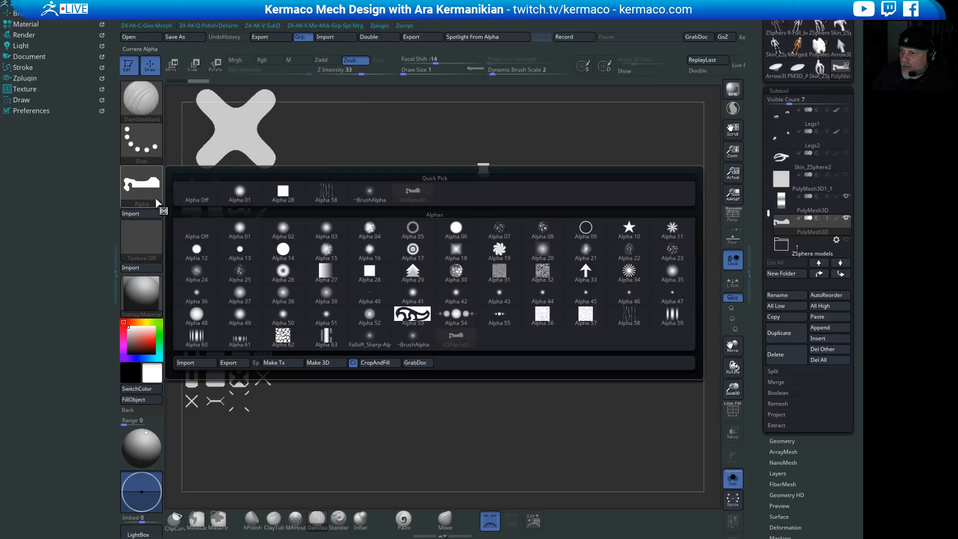
pyautogui.click(274, 363)
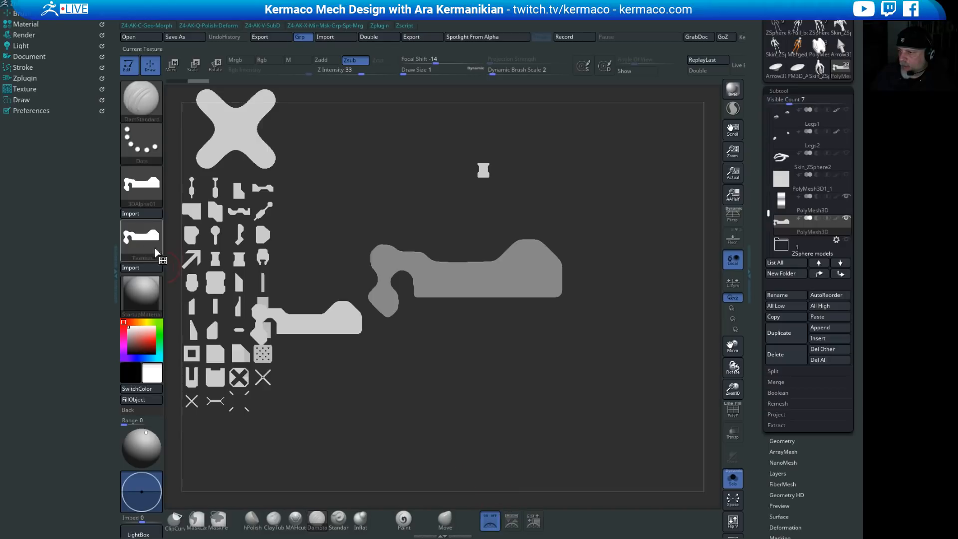
pyautogui.click(512, 522)
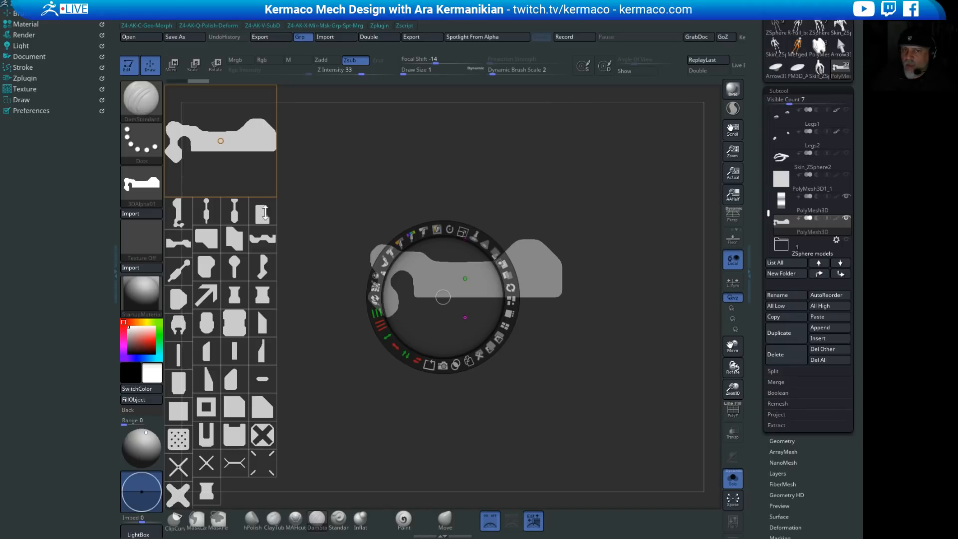
# Step: Switch to the browser and view the ZBrush subscription and purchase options on the Pixologic site
pyautogui.hotkey('alt', 'Tab')
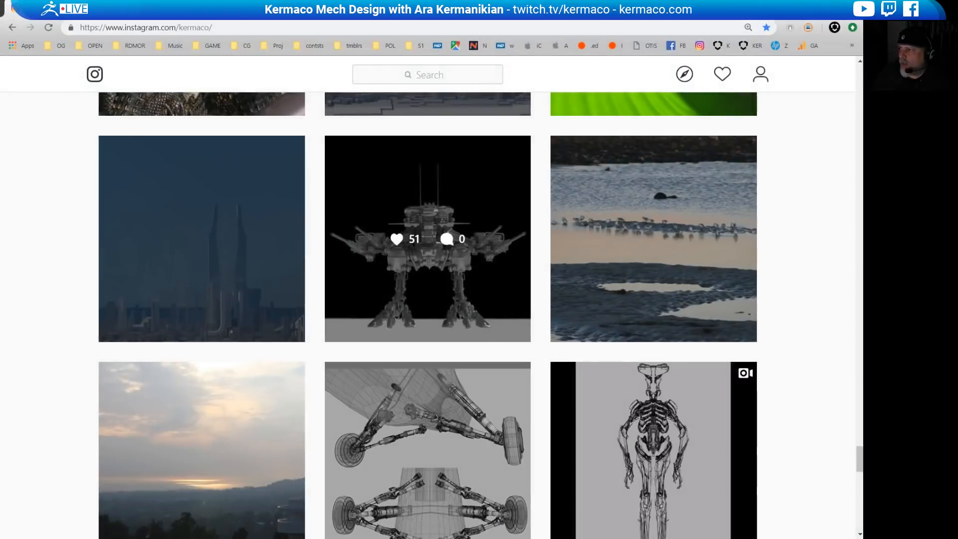
pyautogui.hotkey('ctrl', 'Tab')
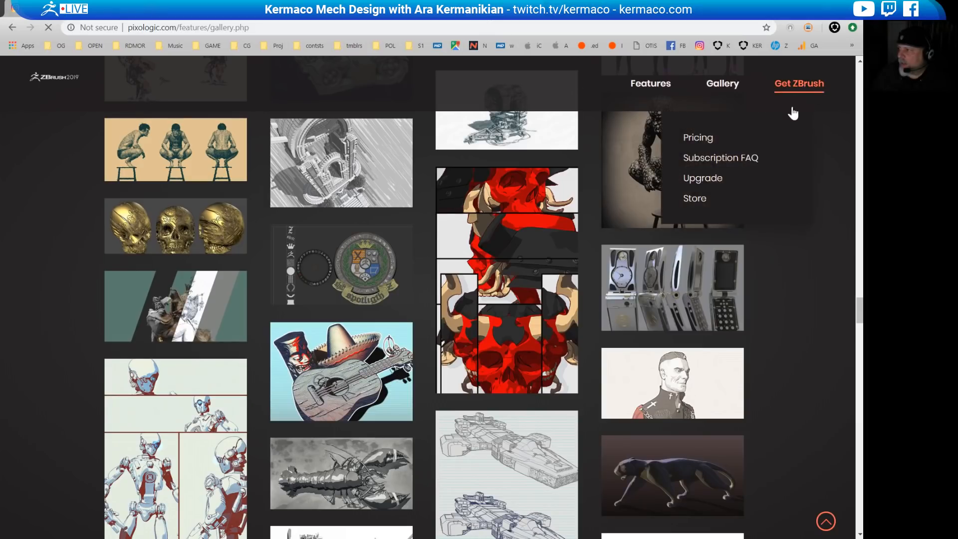
pyautogui.click(795, 110)
pyautogui.scroll(-10, 852, 142)
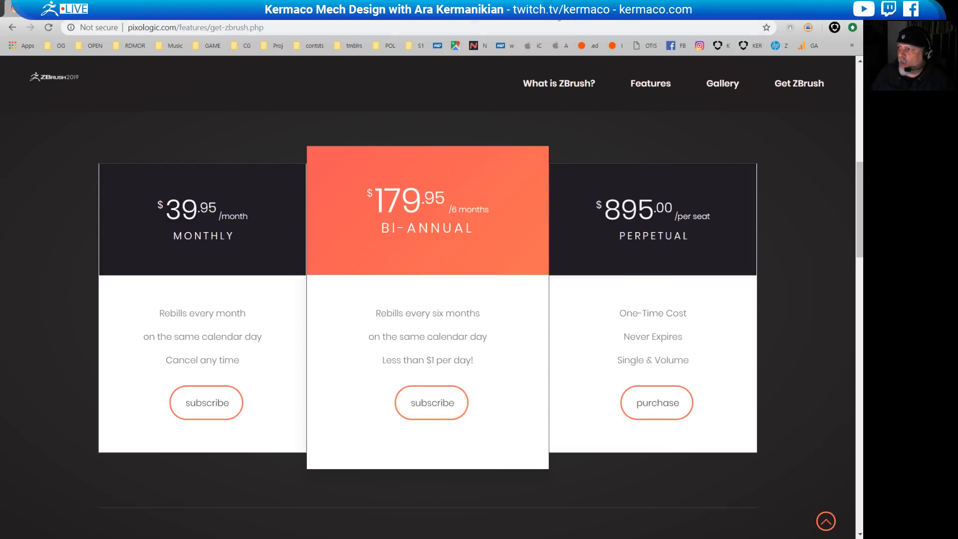
# Step: Open the Pixologic home page in a new browser tab, look it over and return to ZBrush
pyautogui.click(571, 17)
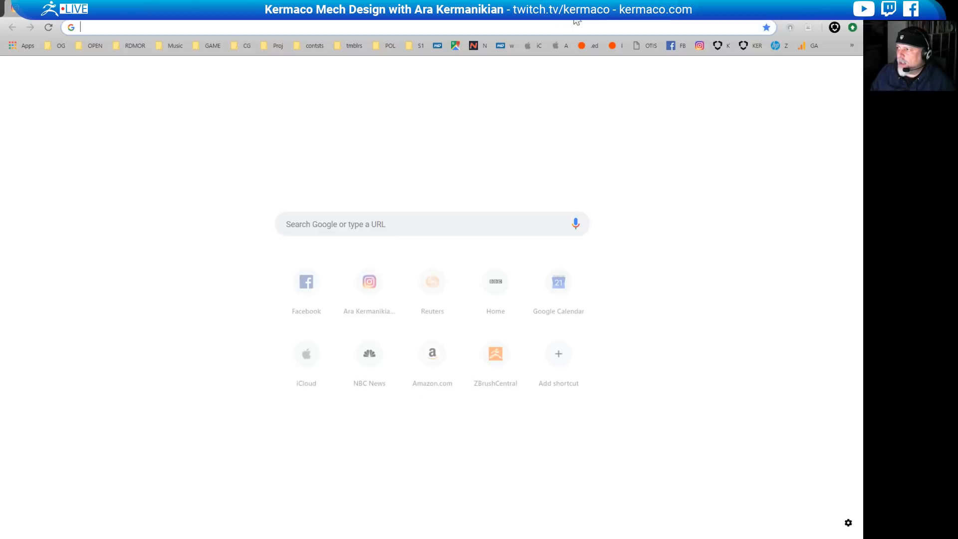
pyautogui.click(496, 19)
pyautogui.click(589, 17)
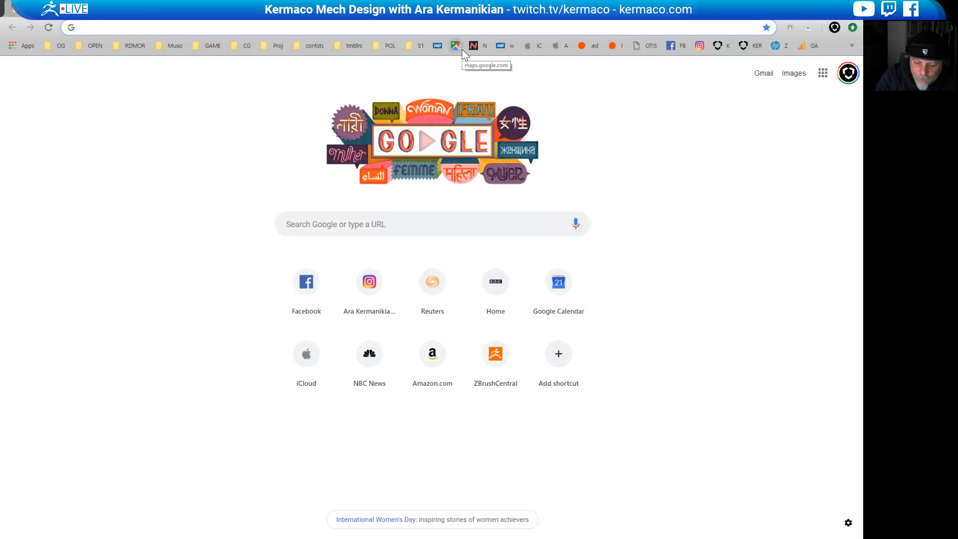
pyautogui.write('pixelogic.com')
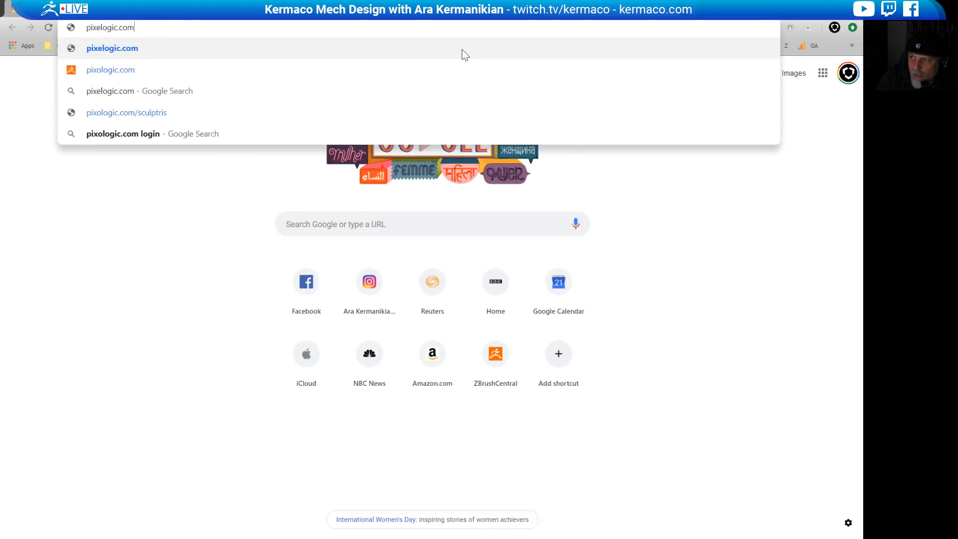
pyautogui.press('Return')
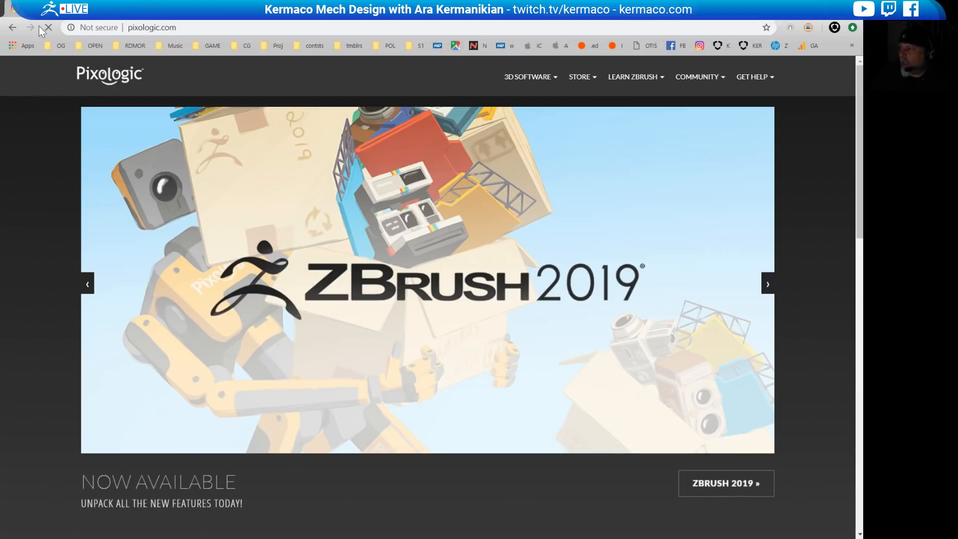
pyautogui.moveTo(760, 81)
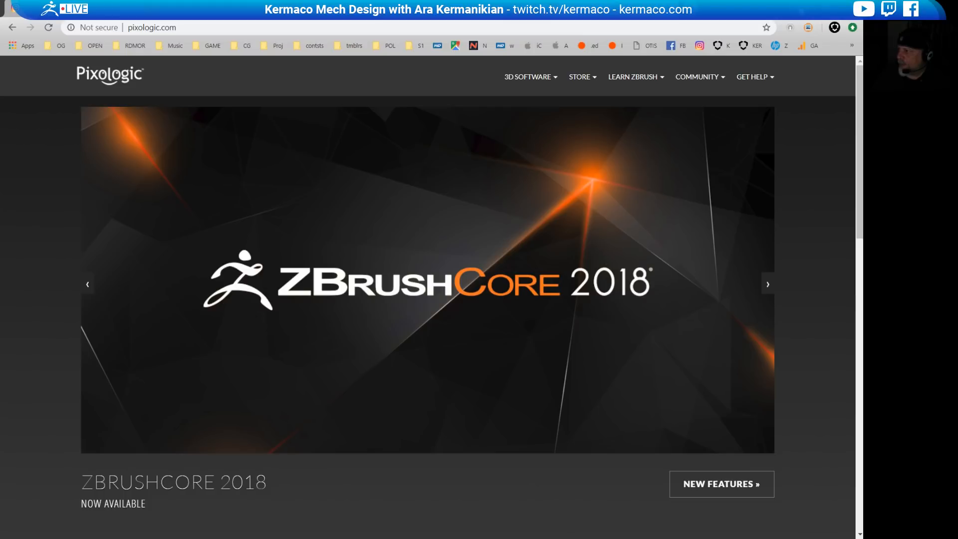
pyautogui.click(802, 7)
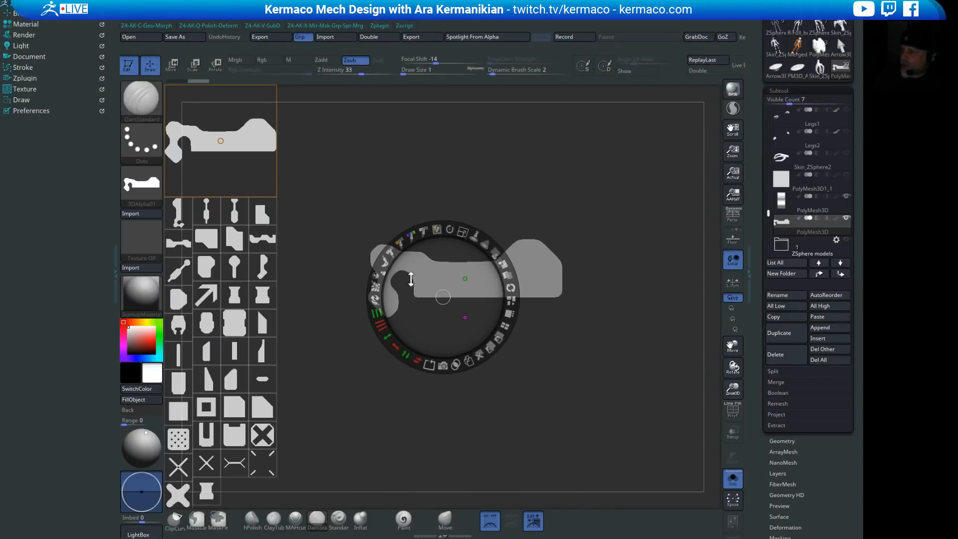
# Step: Shift the whole Spotlight shape grid slightly inward from the canvas edge and hide Spotlight
pyautogui.click(645, 211)
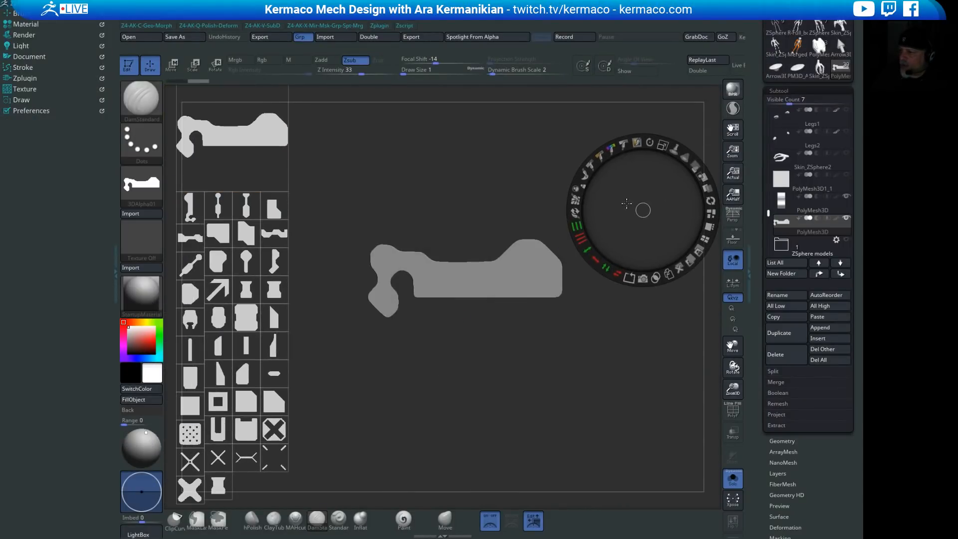
pyautogui.moveTo(517, 184); pyautogui.dragTo(542, 175)
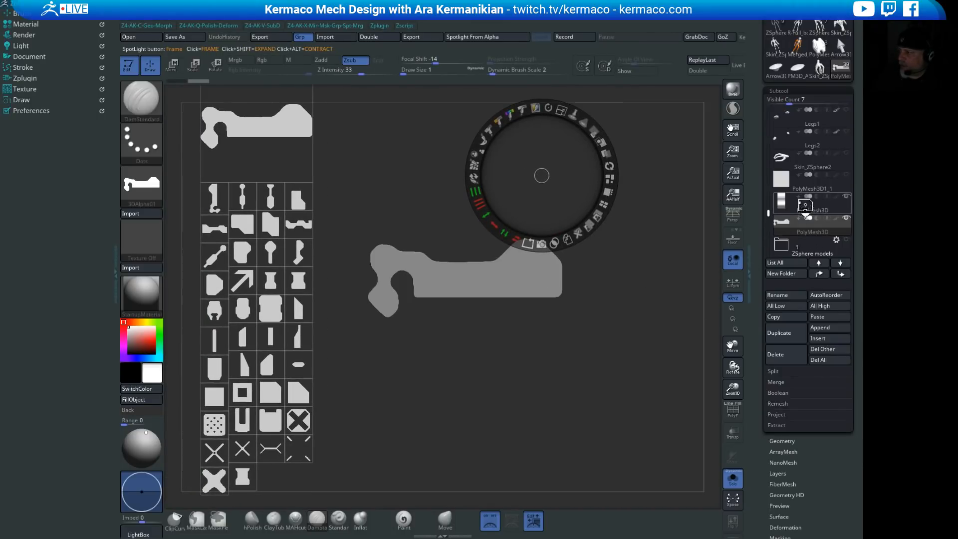
pyautogui.moveTo(823, 237)
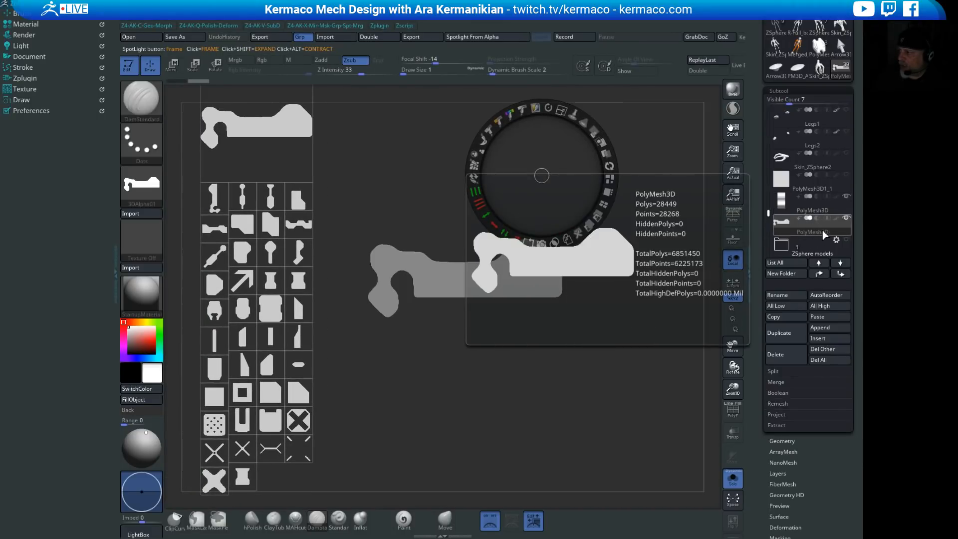
pyautogui.moveTo(638, 257)
pyautogui.mouseDown()
pyautogui.moveTo(644, 253)
pyautogui.moveTo(624, 260)
pyautogui.mouseUp()
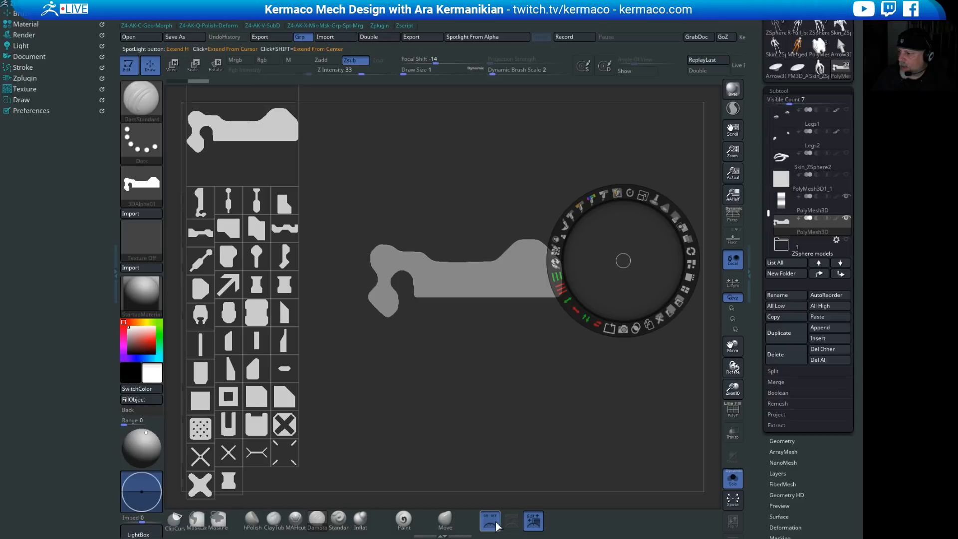
pyautogui.click(492, 521)
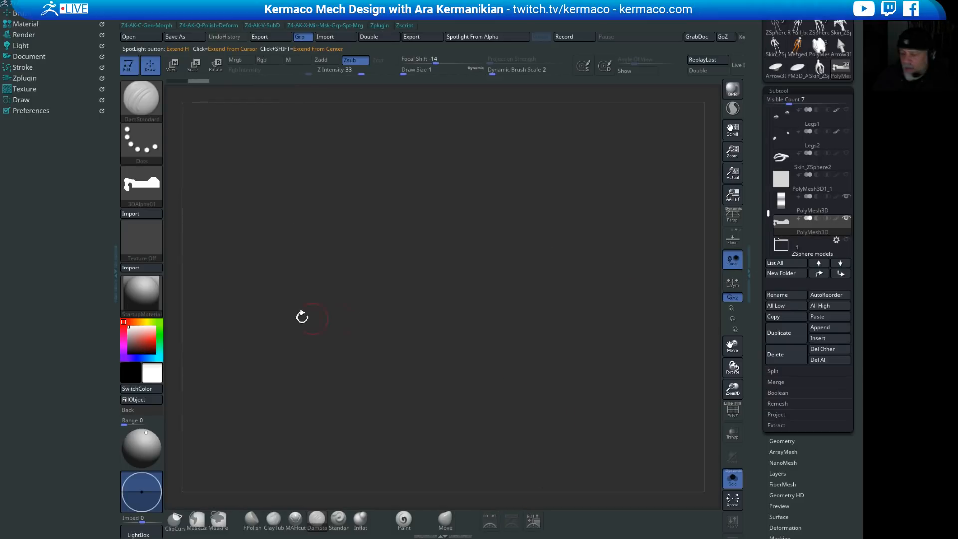
# Step: Delete the snapshotted arm subtool, accepting the non-undoable deletion, and make the original arm mesh active
pyautogui.press('f')
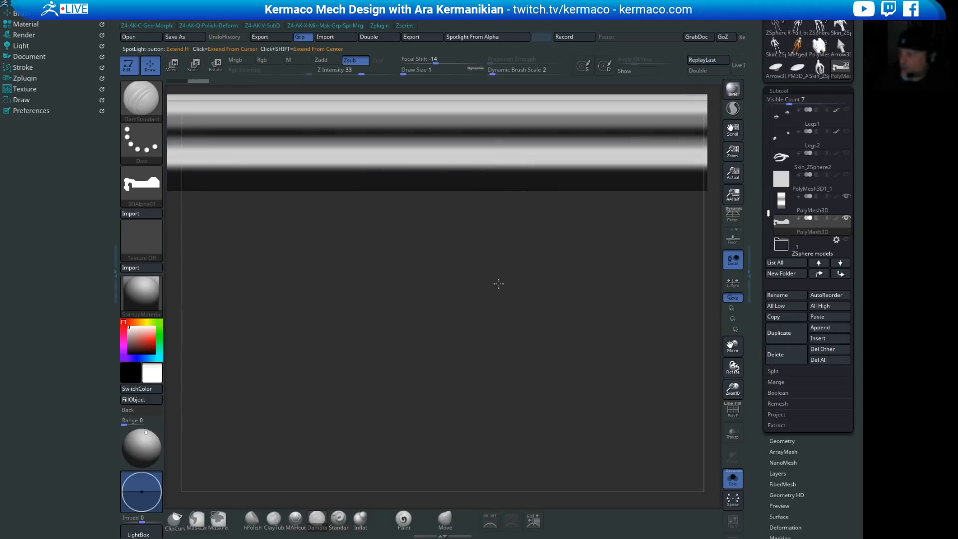
pyautogui.click(785, 344)
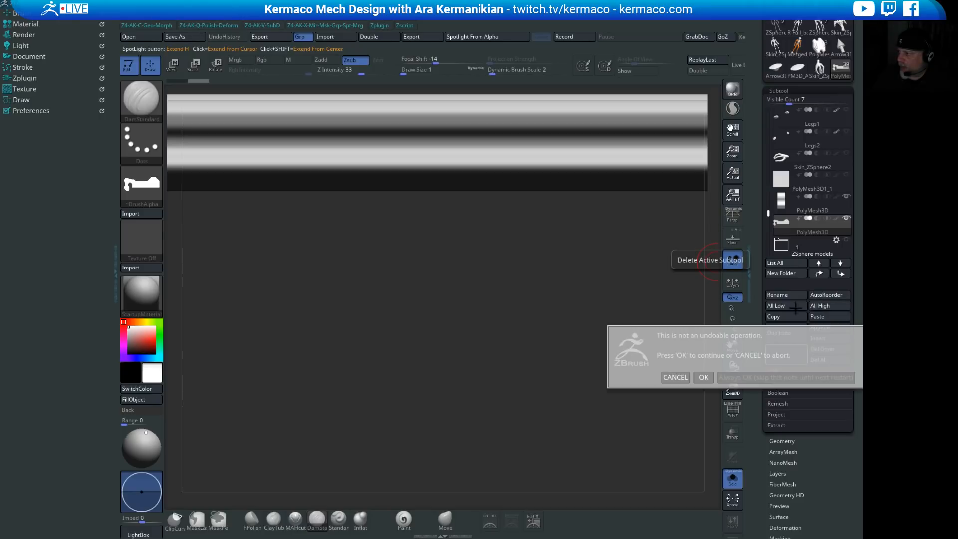
pyautogui.click(702, 376)
pyautogui.click(801, 209)
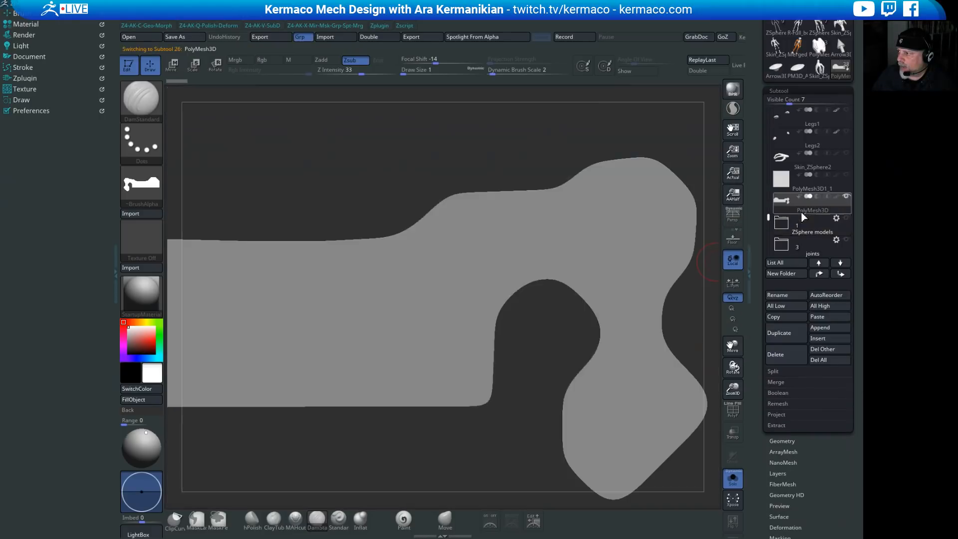
# Step: Turn the remaining arm mesh to a straight end-on view and show the Spotlight shapes beside it
pyautogui.press('f')
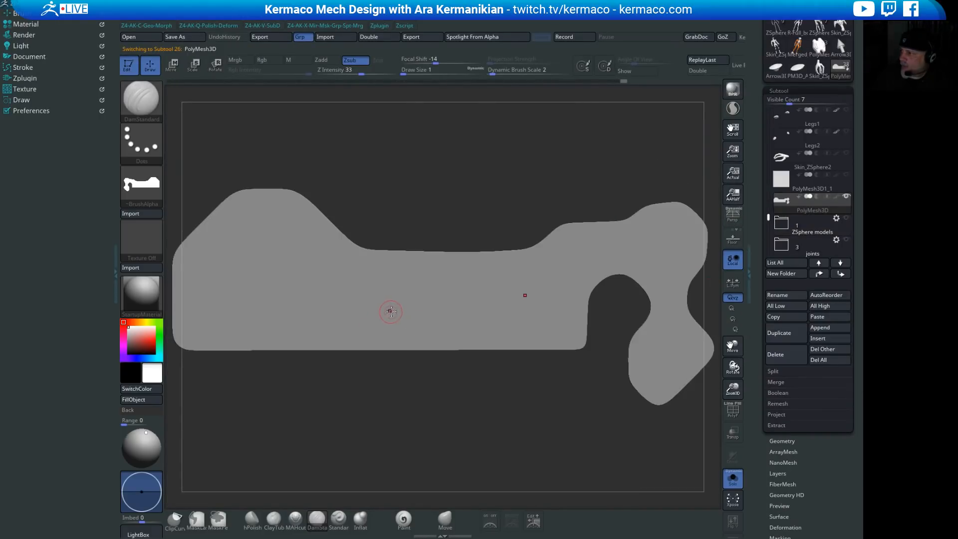
pyautogui.keyDown('shift'); pyautogui.moveTo(553, 177); pyautogui.dragTo(519, 179); pyautogui.keyUp('shift')
pyautogui.keyDown('alt'); pyautogui.moveTo(598, 179); pyautogui.dragTo(577, 201); pyautogui.keyUp('alt')
pyautogui.moveTo(602, 255); pyautogui.dragTo(575, 272)
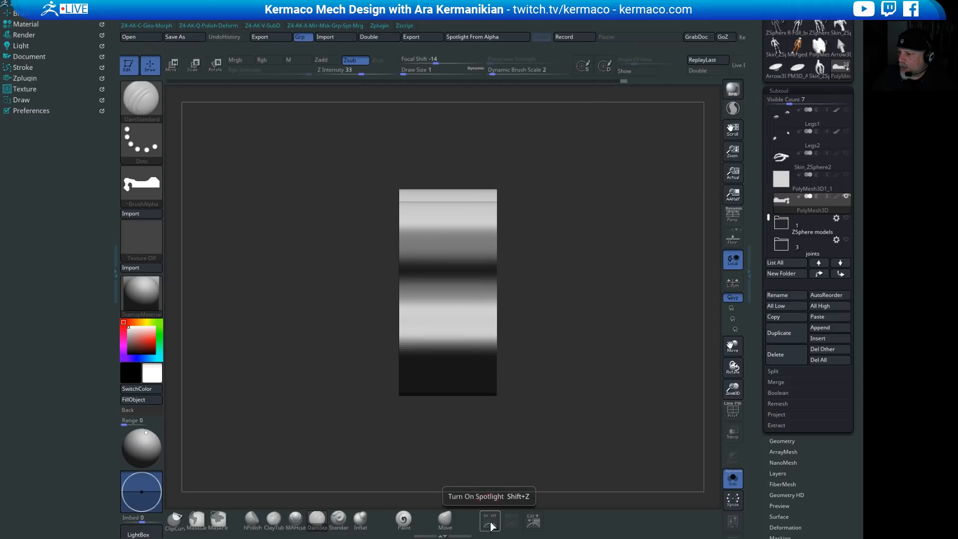
pyautogui.click(488, 523)
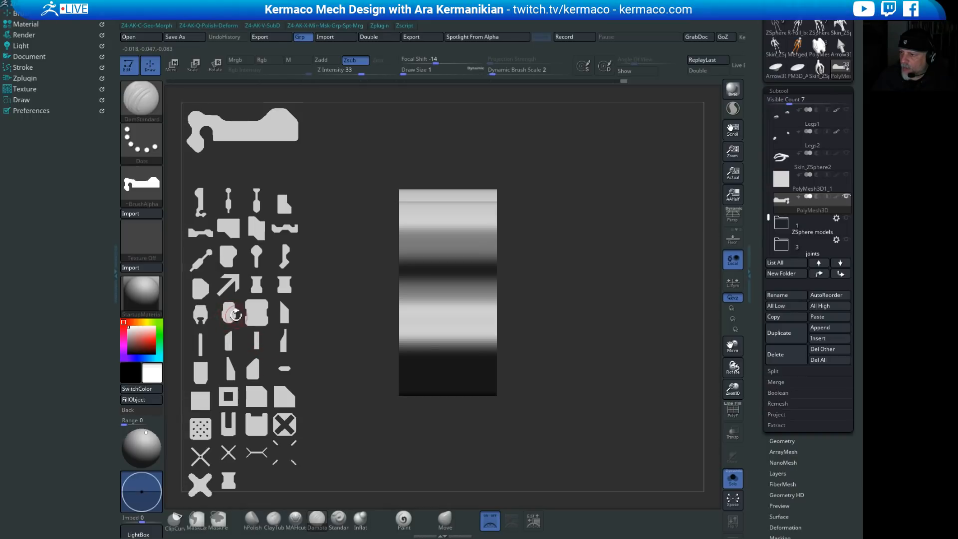
# Step: Place the stepped, rounded Spotlight shape over the centre of the arm's end view and enlarge it to almost the arm's width
pyautogui.click(533, 520)
pyautogui.click(230, 316)
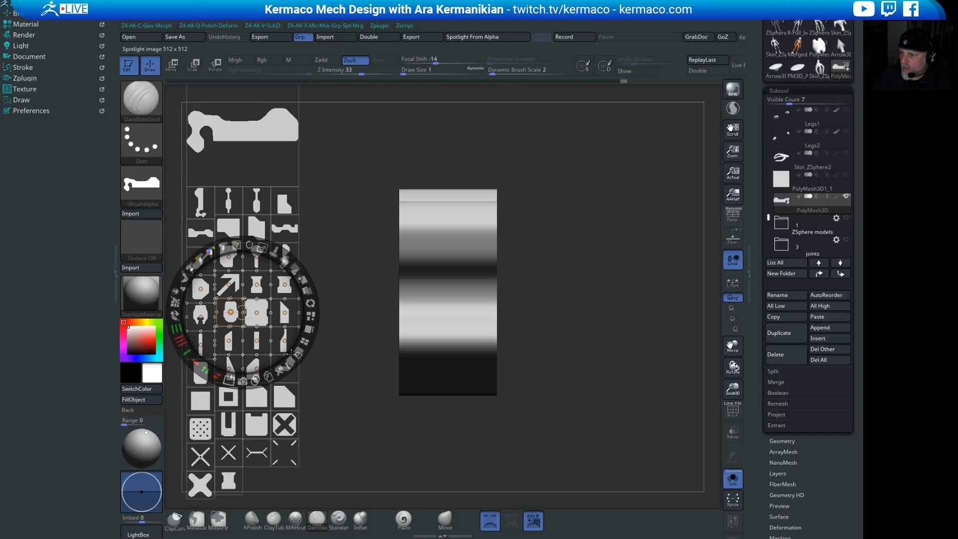
pyautogui.click(247, 313)
pyautogui.moveTo(234, 313); pyautogui.dragTo(443, 294)
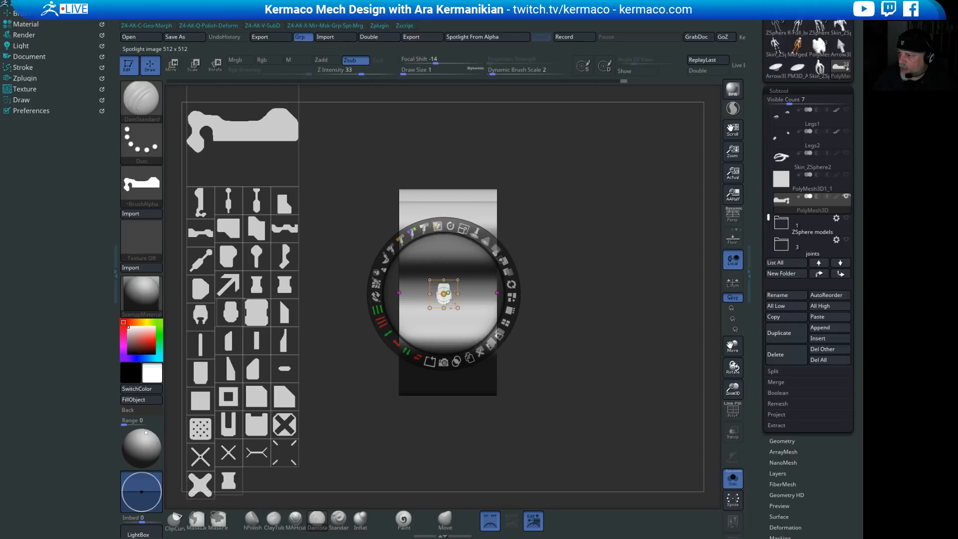
pyautogui.moveTo(451, 304); pyautogui.dragTo(461, 301)
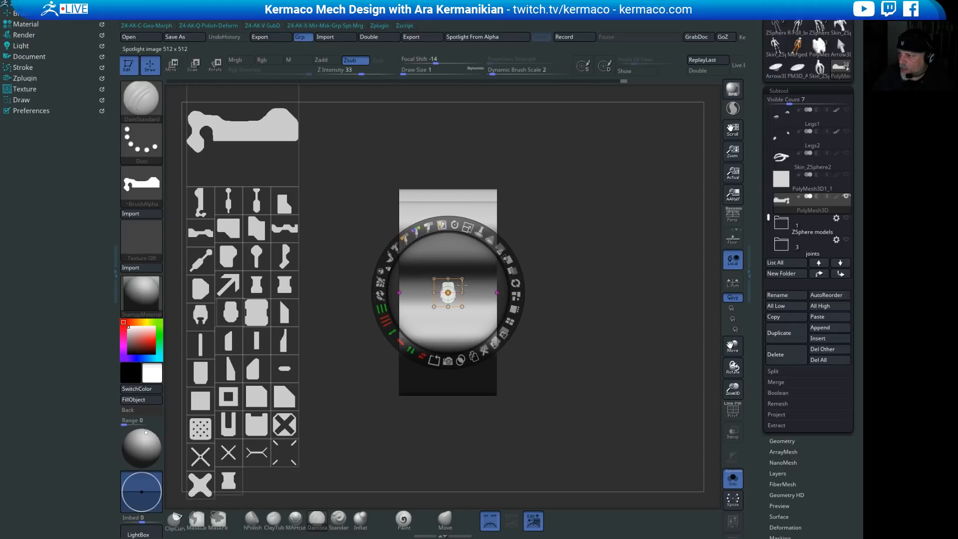
pyautogui.moveTo(468, 227); pyautogui.dragTo(470, 321)
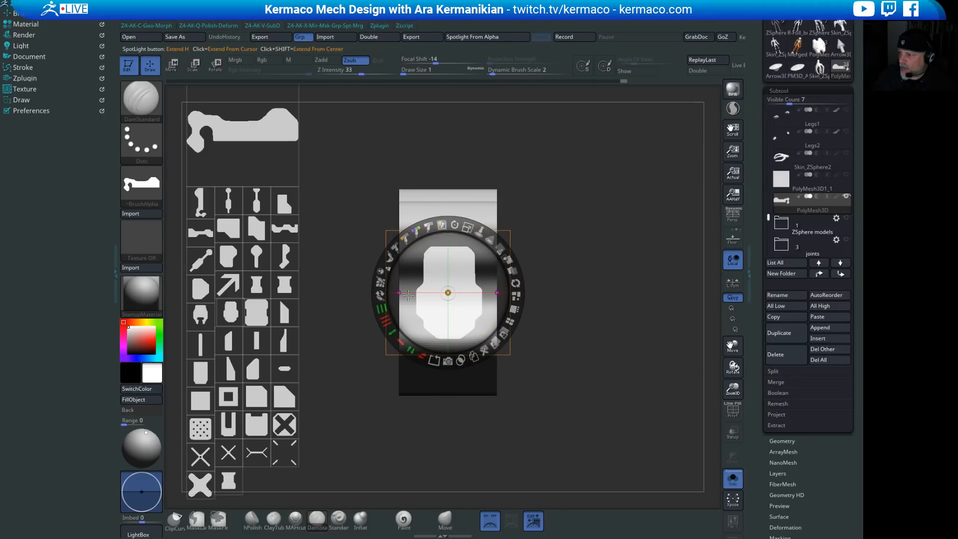
# Step: Narrow the placed shape horizontally and turn it 180 degrees over the arm's upper end
pyautogui.moveTo(401, 343); pyautogui.dragTo(414, 349)
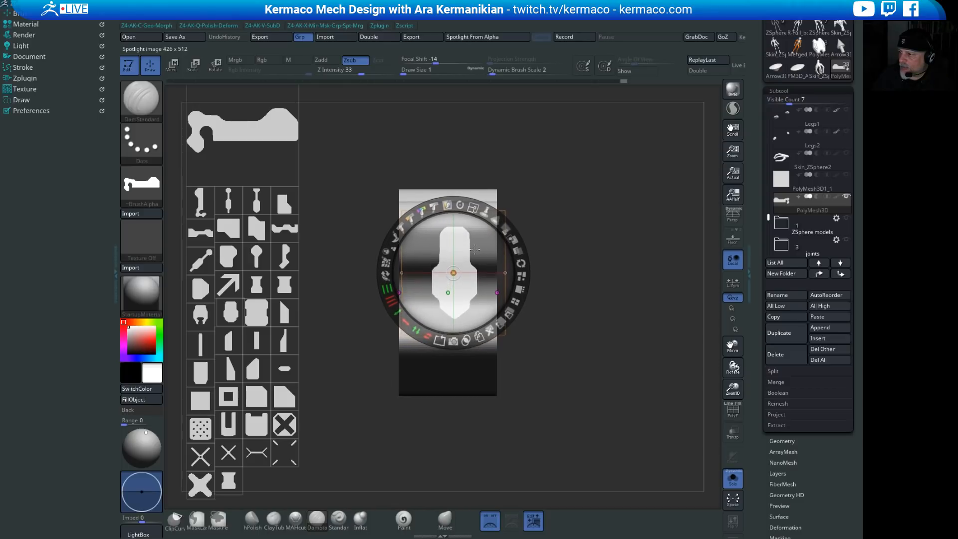
pyautogui.moveTo(473, 272)
pyautogui.mouseDown()
pyautogui.moveTo(473, 186)
pyautogui.moveTo(471, 202)
pyautogui.mouseUp()
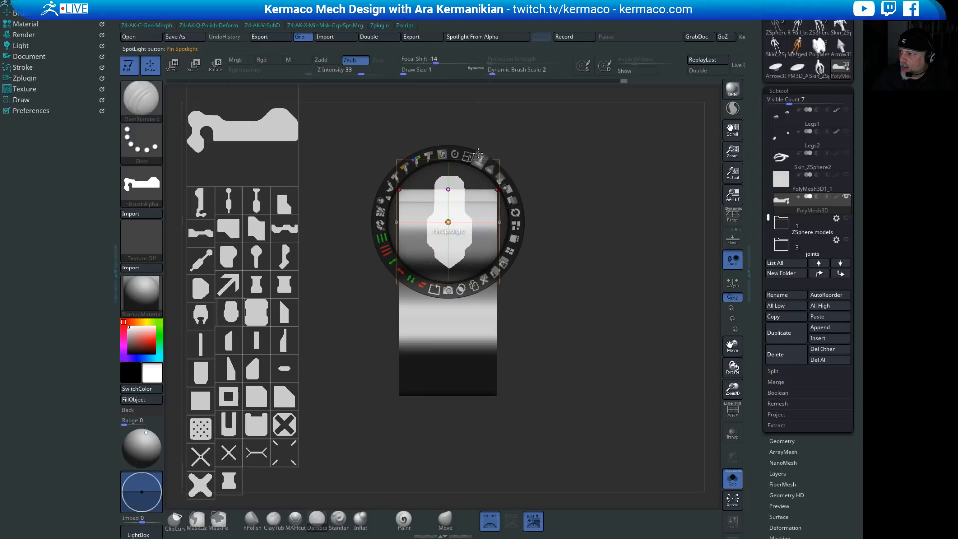
pyautogui.moveTo(468, 156)
pyautogui.keyDown('shift'); pyautogui.mouseDown()
pyautogui.moveTo(441, 153)
pyautogui.moveTo(466, 156)
pyautogui.mouseUp(); pyautogui.keyUp('shift')
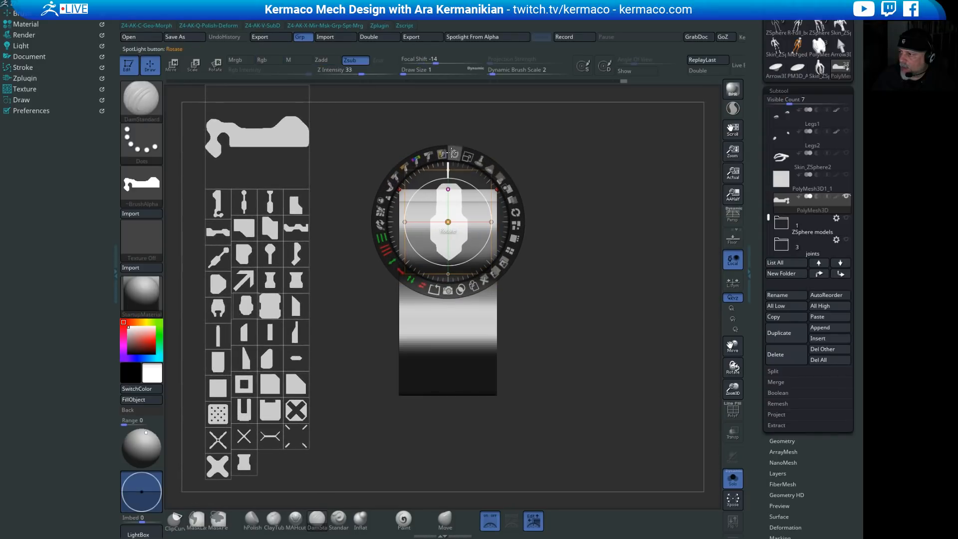
pyautogui.moveTo(455, 153)
pyautogui.mouseDown()
pyautogui.moveTo(402, 171)
pyautogui.moveTo(462, 289)
pyautogui.moveTo(442, 291)
pyautogui.mouseUp()
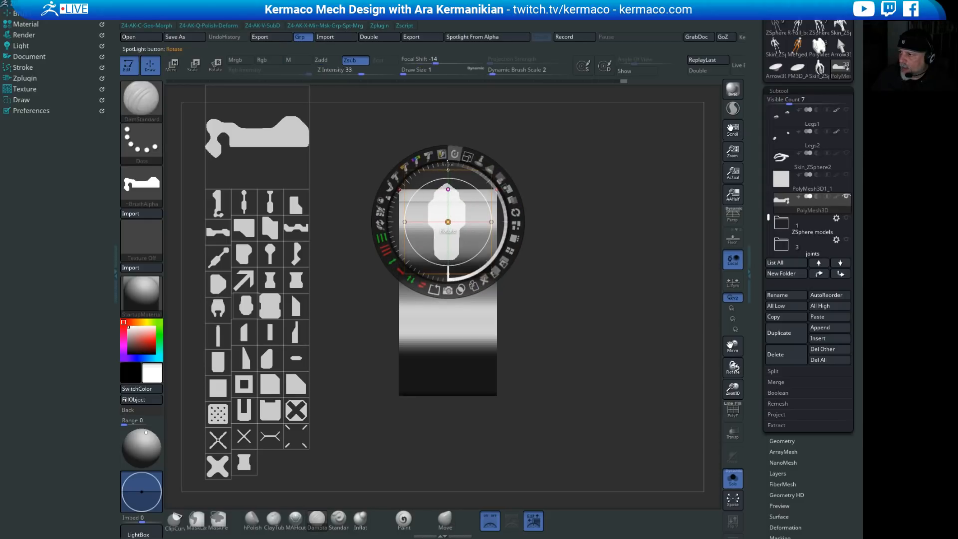
# Step: Enlarge the shape, stretch it vertically above the arm's upper edge and snapshot it as a 3D subtool
pyautogui.moveTo(467, 207); pyautogui.dragTo(465, 180)
pyautogui.press('shift')
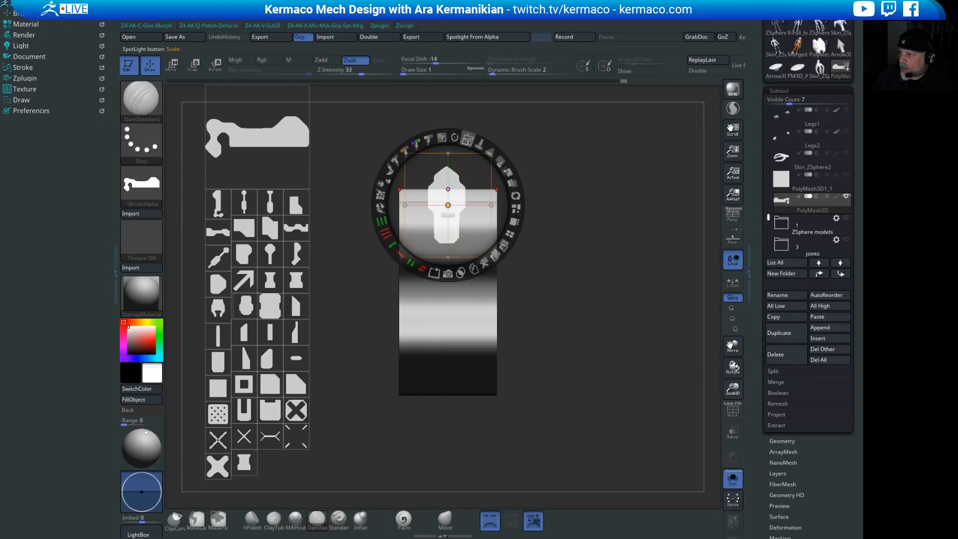
pyautogui.moveTo(467, 140); pyautogui.dragTo(475, 159)
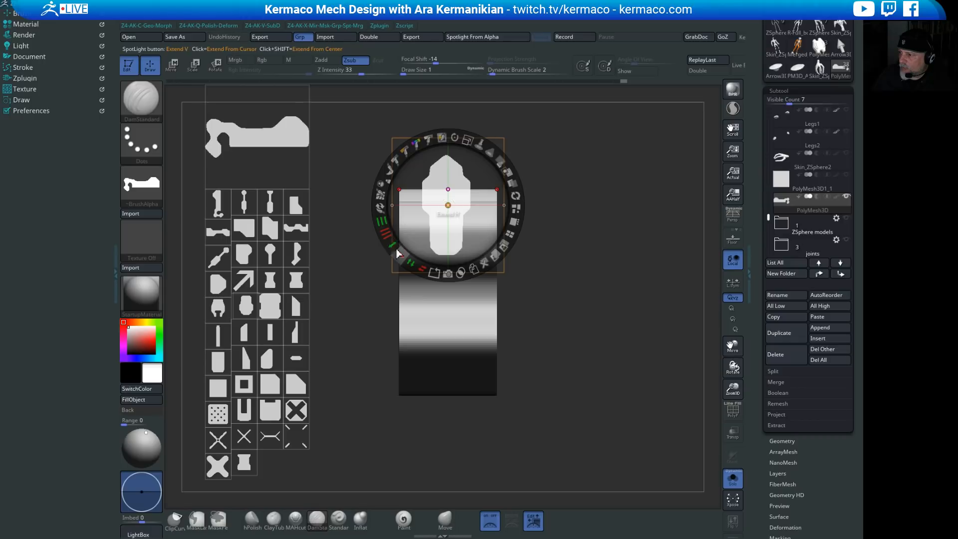
pyautogui.moveTo(392, 245); pyautogui.dragTo(384, 222)
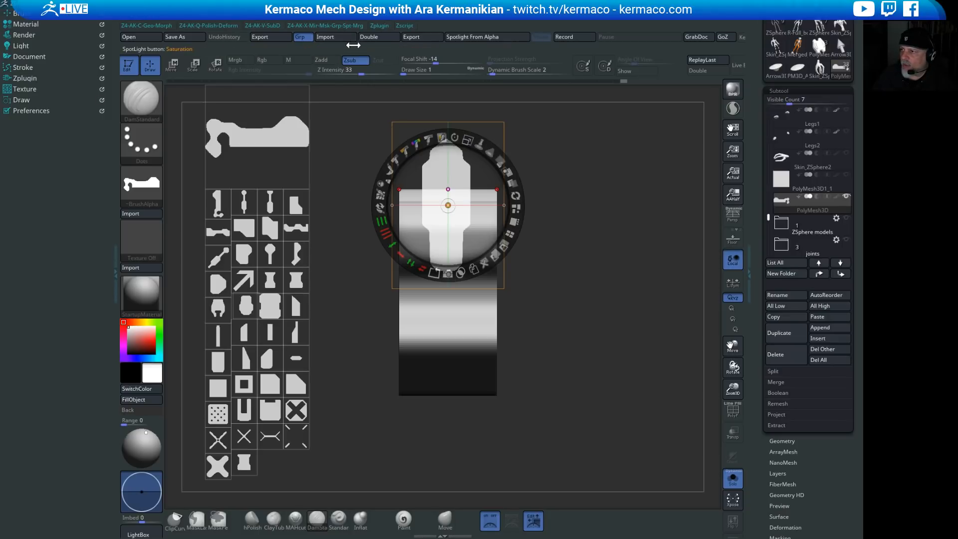
pyautogui.click(454, 276)
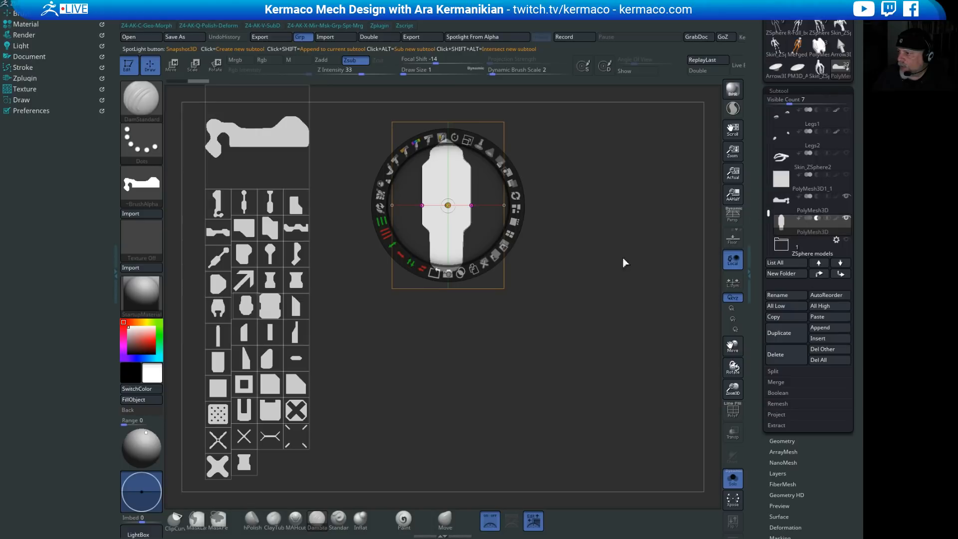
# Step: Mark the arm subtool as the boolean start, preview the cut with Live Boolean without transparency, and hide Spotlight
pyautogui.moveTo(816, 223)
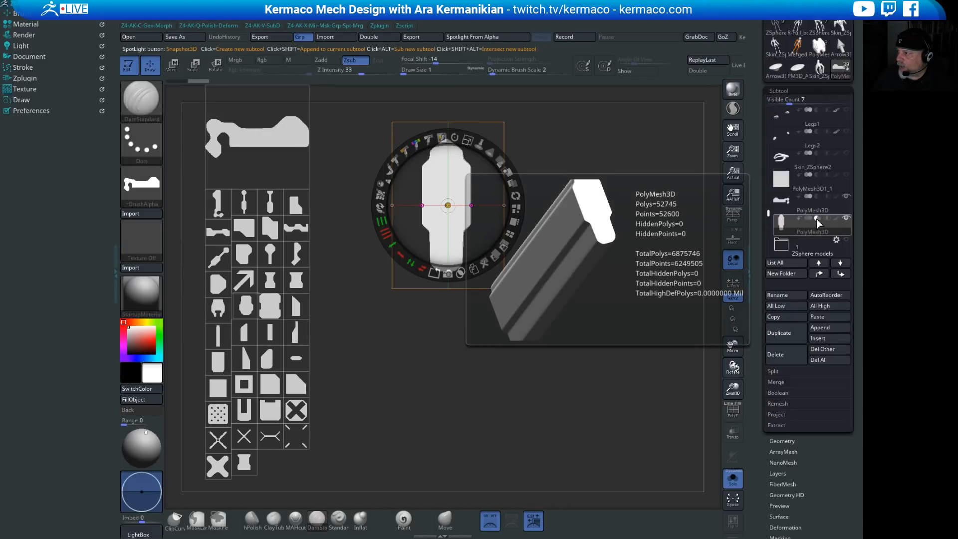
pyautogui.moveTo(800, 202)
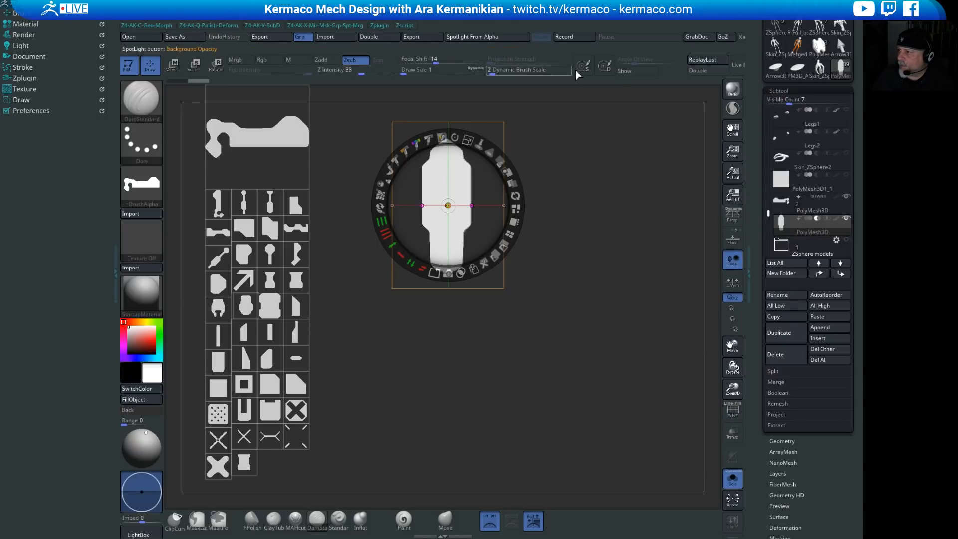
pyautogui.click(743, 66)
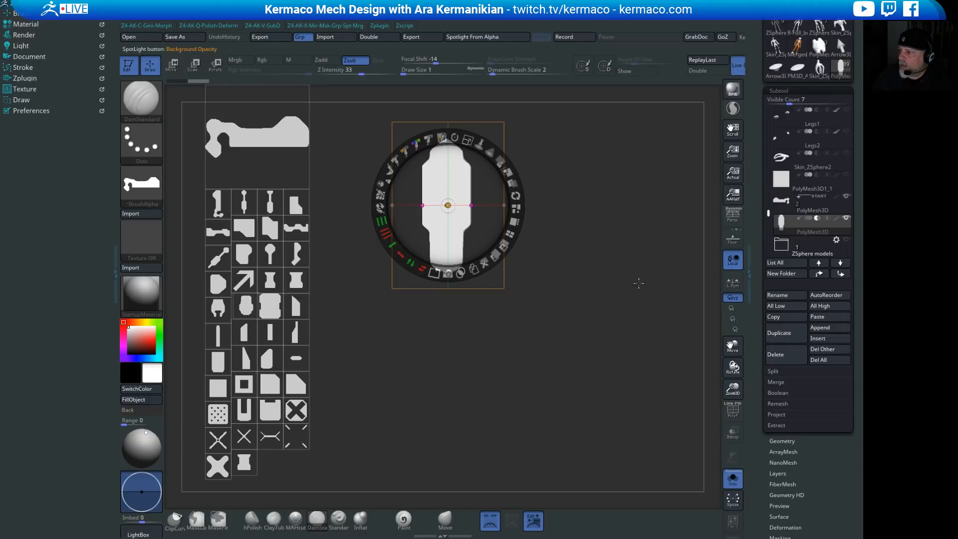
pyautogui.click(733, 479)
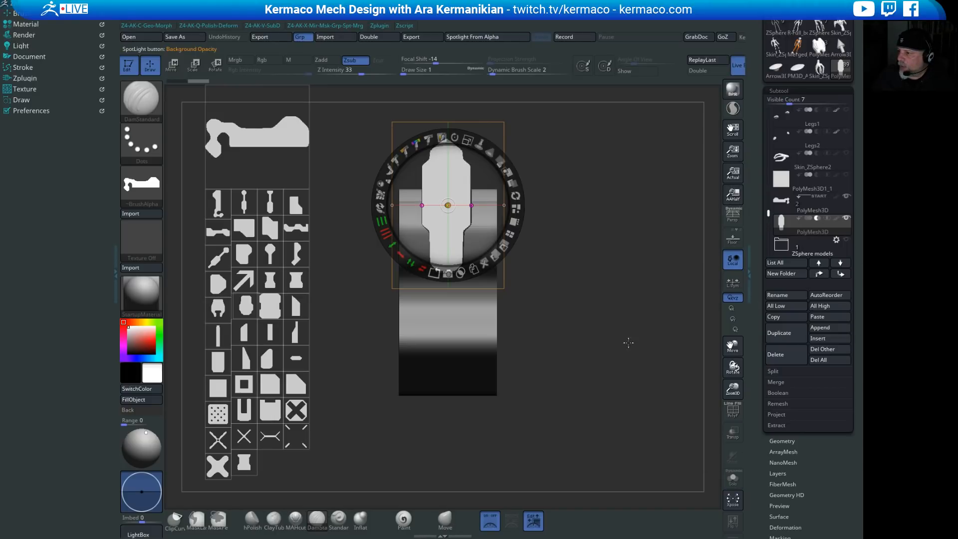
pyautogui.click(533, 522)
pyautogui.moveTo(637, 343)
pyautogui.mouseDown()
pyautogui.moveTo(619, 370)
pyautogui.moveTo(646, 387)
pyautogui.moveTo(621, 339)
pyautogui.mouseUp()
# Step: Move the subtracting shape down to the arm's lower end and rotate it 180 degrees to cut a fork-shaped notch
pyautogui.press('w')
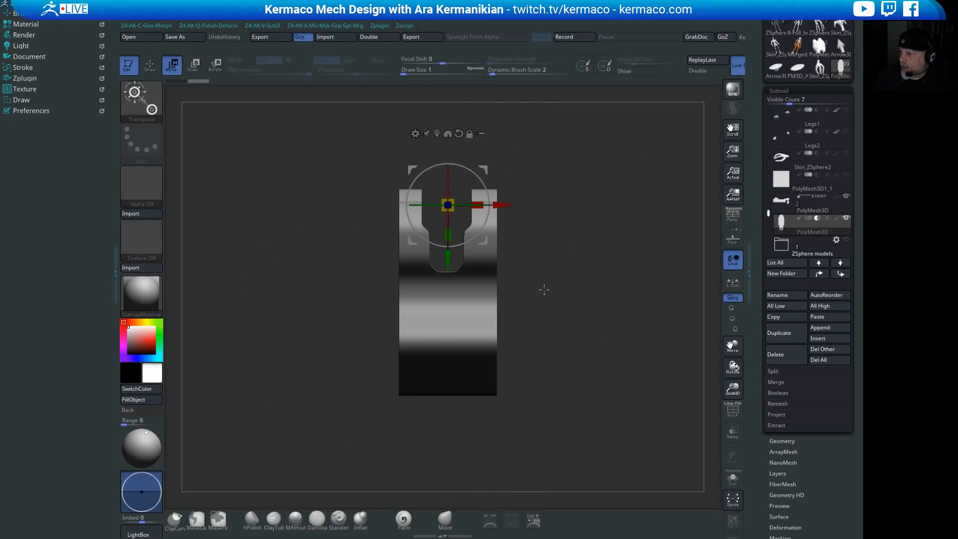
pyautogui.moveTo(448, 261); pyautogui.dragTo(449, 246)
pyautogui.moveTo(643, 227); pyautogui.dragTo(454, 165)
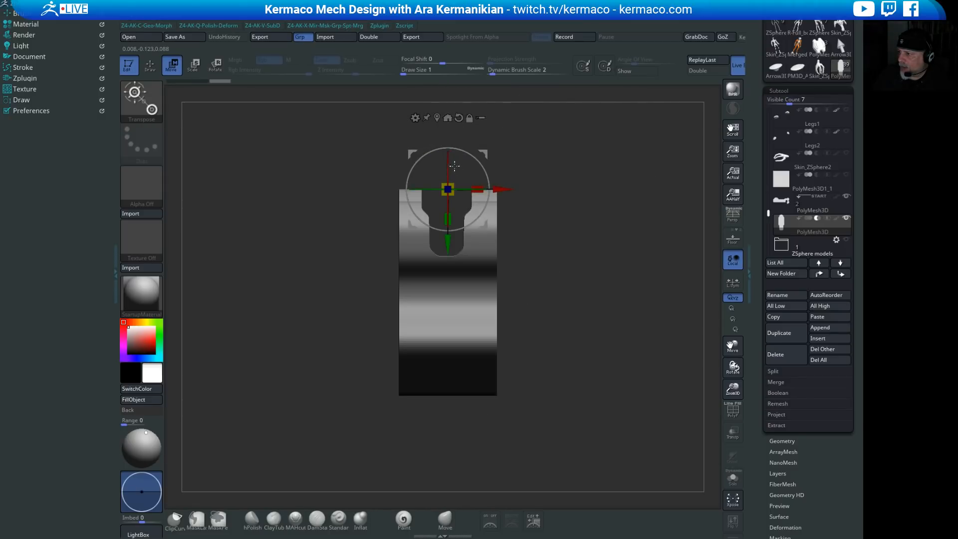
pyautogui.moveTo(449, 247); pyautogui.dragTo(449, 420)
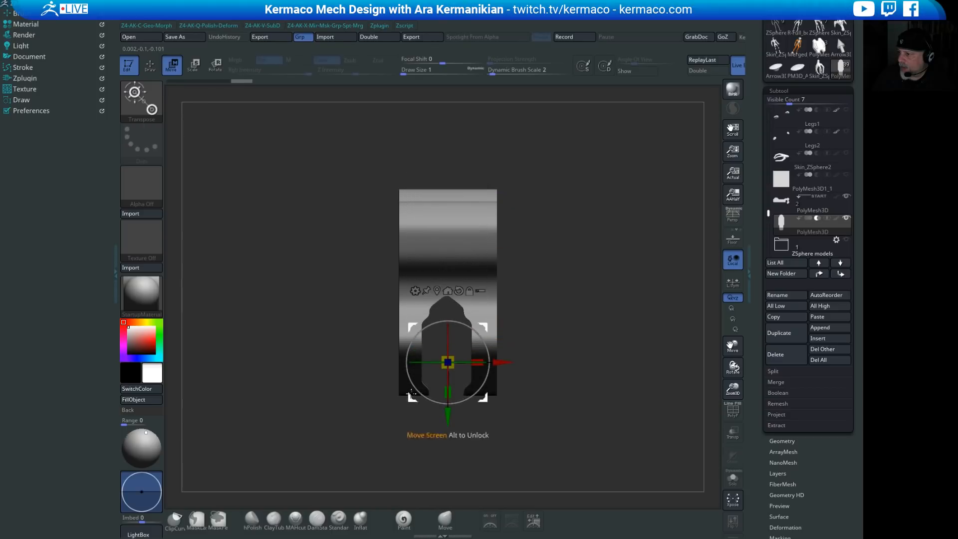
pyautogui.moveTo(479, 327); pyautogui.dragTo(469, 324)
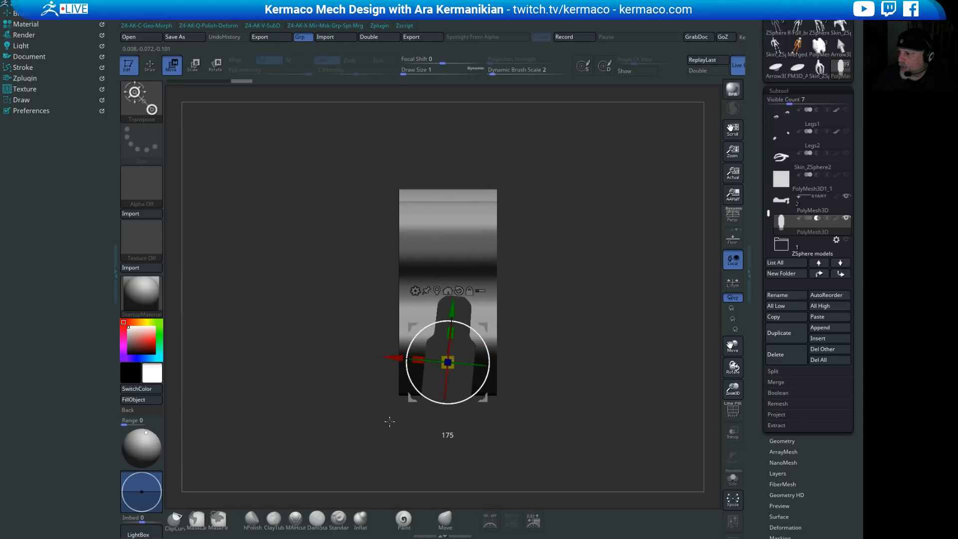
pyautogui.moveTo(638, 345); pyautogui.dragTo(622, 305)
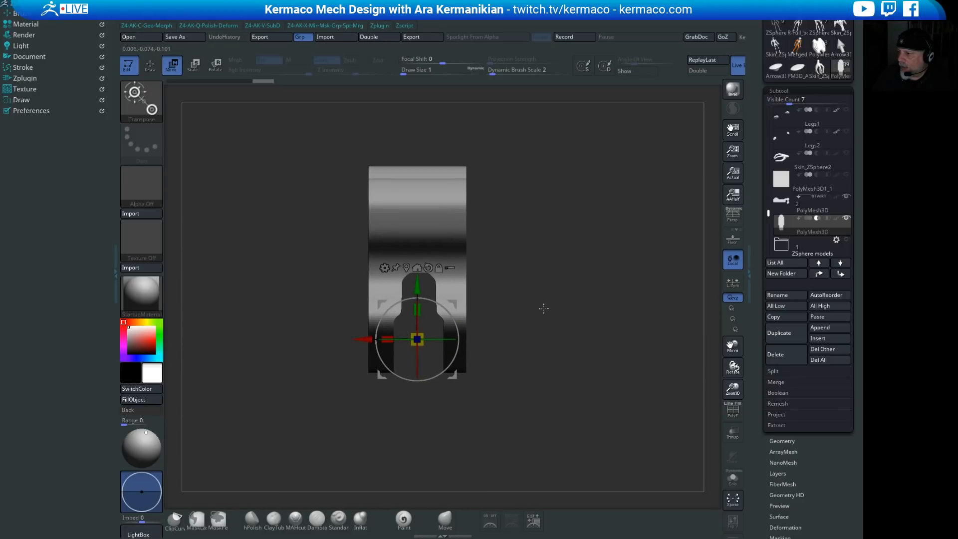
pyautogui.moveTo(543, 308); pyautogui.dragTo(561, 343)
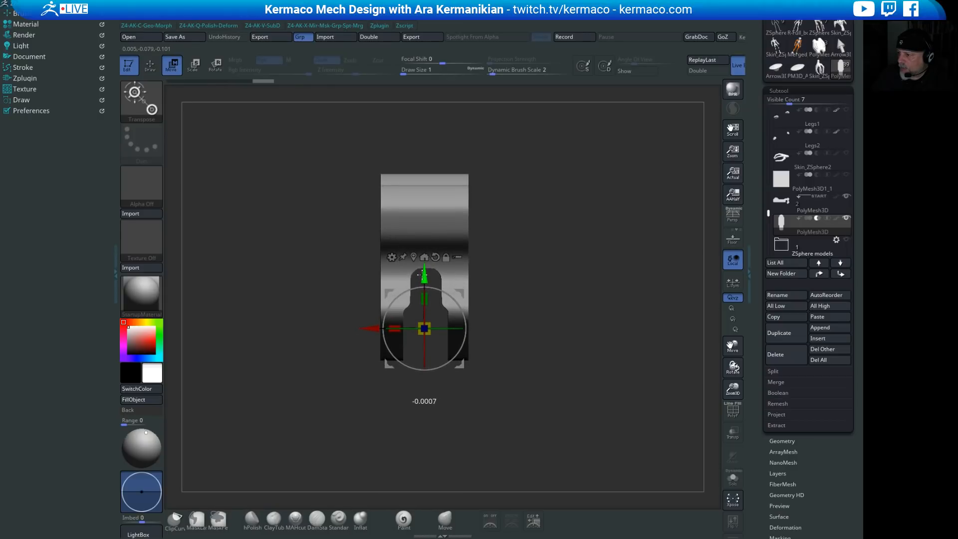
pyautogui.moveTo(574, 274)
pyautogui.mouseDown()
pyautogui.moveTo(556, 220)
pyautogui.moveTo(565, 198)
pyautogui.moveTo(597, 196)
pyautogui.moveTo(574, 270)
pyautogui.moveTo(554, 249)
pyautogui.moveTo(517, 259)
pyautogui.moveTo(614, 259)
pyautogui.moveTo(594, 267)
pyautogui.moveTo(630, 271)
pyautogui.moveTo(612, 302)
pyautogui.mouseUp()
pyautogui.press('q')
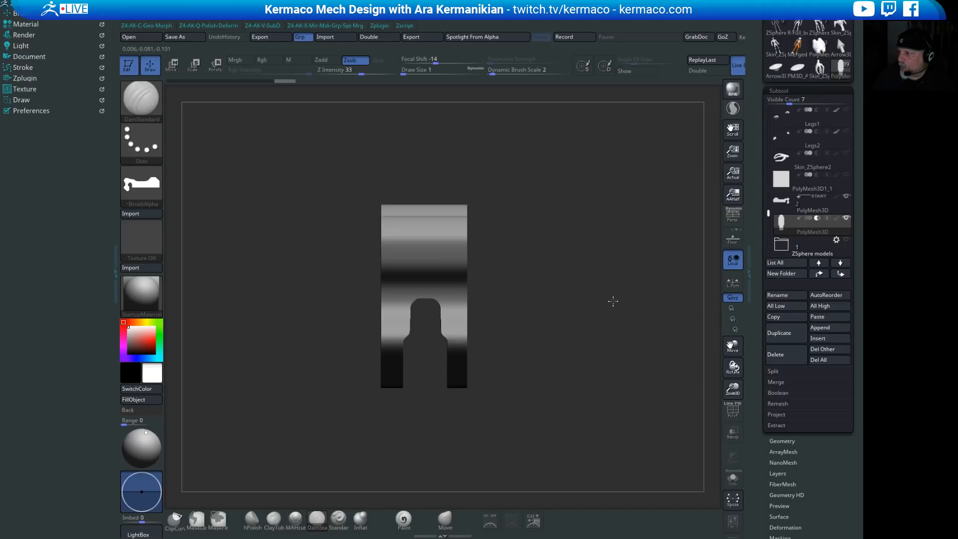
# Step: Make a boolean mesh from the arm and its cutter, switch to the new mesh and inspect its polyframe
pyautogui.click(786, 393)
pyautogui.click(794, 403)
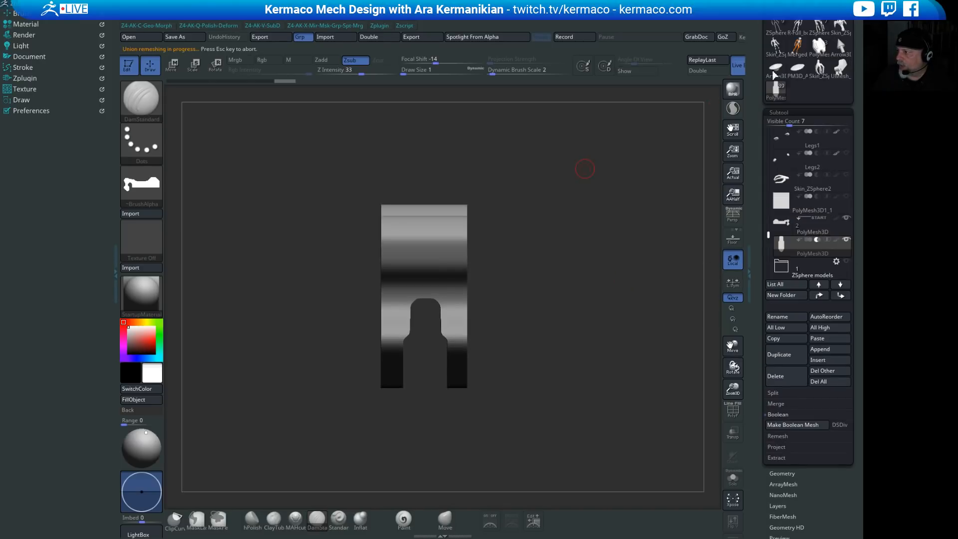
pyautogui.click(775, 75)
pyautogui.click(840, 73)
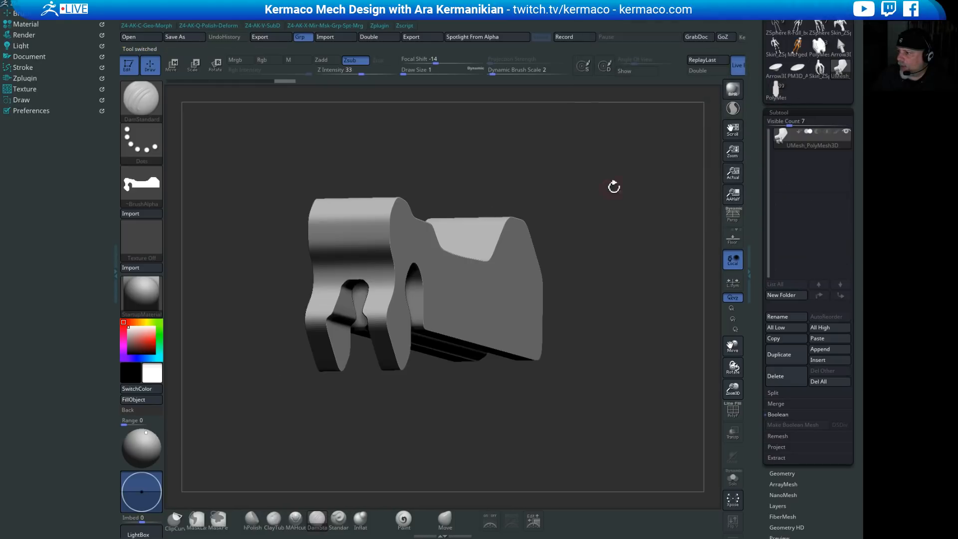
pyautogui.click(733, 411)
pyautogui.moveTo(601, 436); pyautogui.dragTo(568, 163)
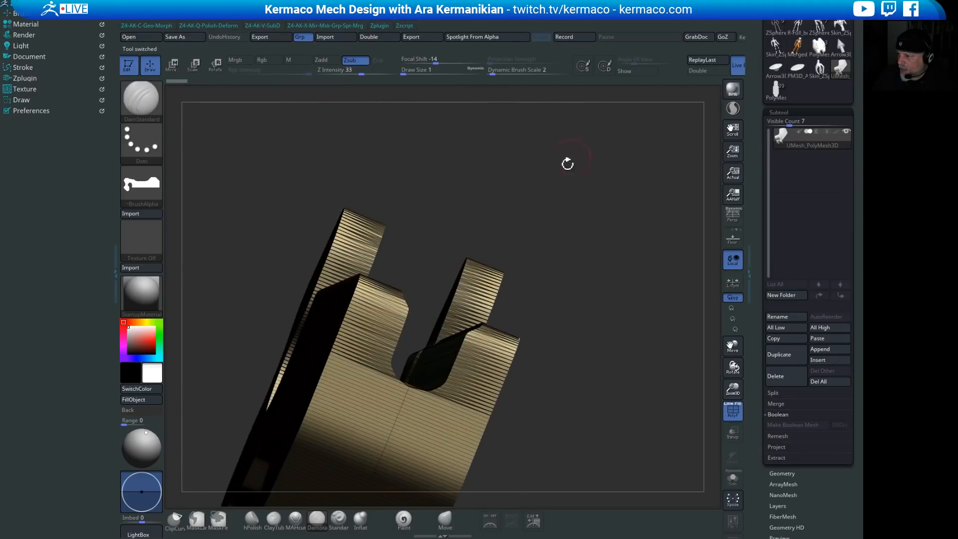
pyautogui.moveTo(653, 281); pyautogui.dragTo(590, 257)
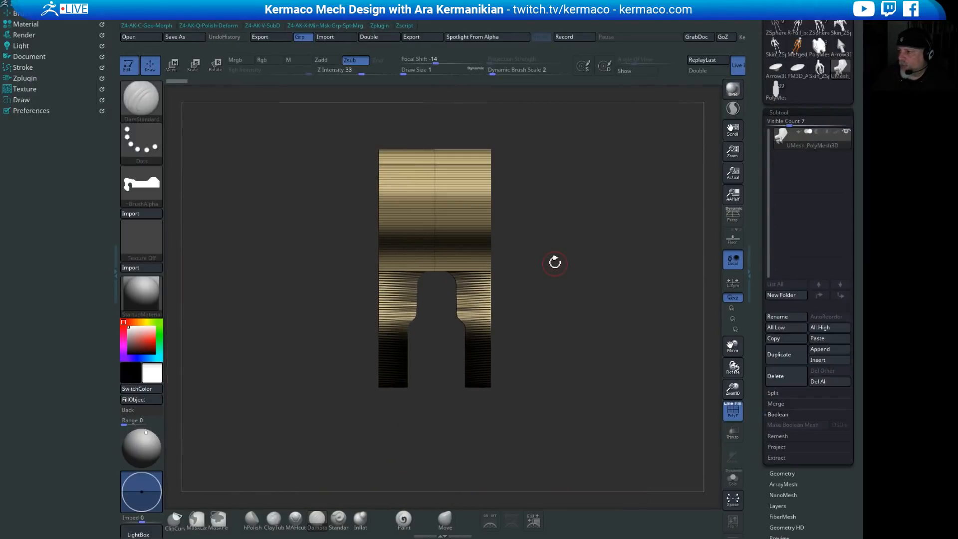
pyautogui.moveTo(572, 387)
pyautogui.mouseDown()
pyautogui.moveTo(527, 250)
pyautogui.moveTo(567, 304)
pyautogui.moveTo(578, 373)
pyautogui.mouseUp()
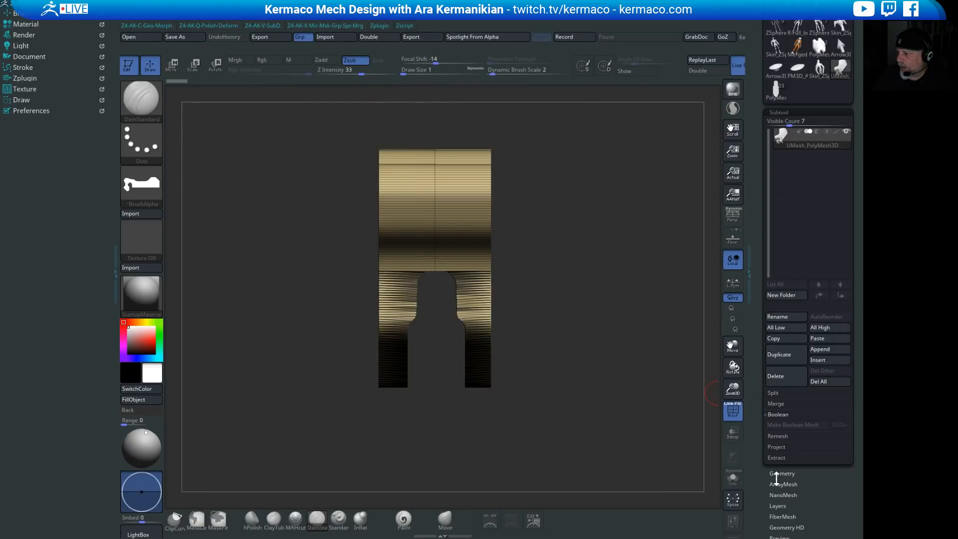
# Step: Enable KeepGroups and DetectEdges in the ZRemesher options for the boolean mesh
pyautogui.moveTo(776, 478); pyautogui.dragTo(794, 283)
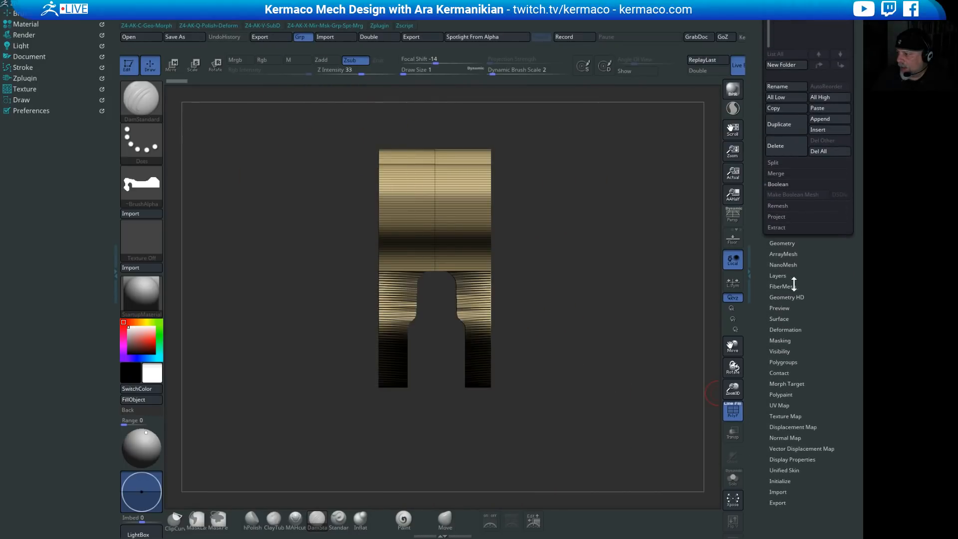
pyautogui.moveTo(615, 299); pyautogui.dragTo(343, 292)
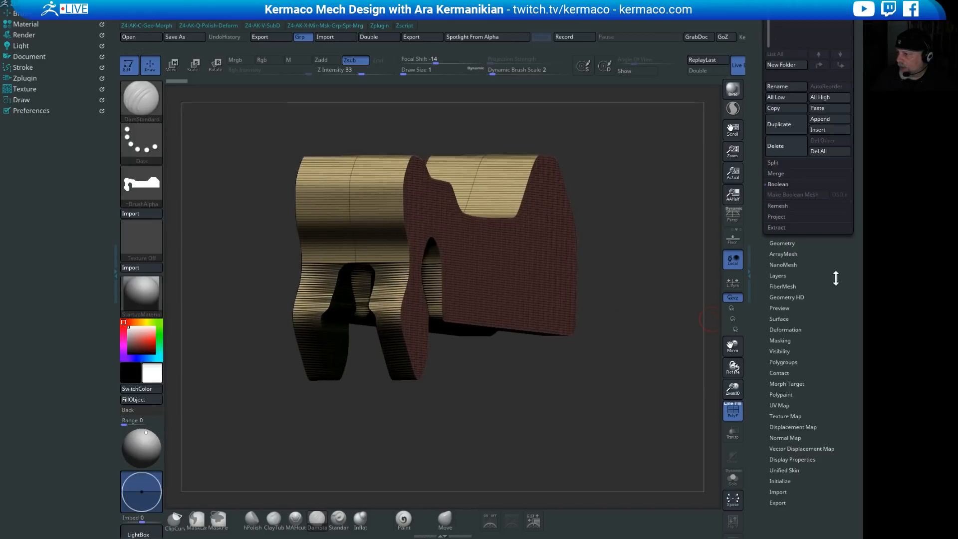
pyautogui.click(777, 245)
pyautogui.click(782, 218)
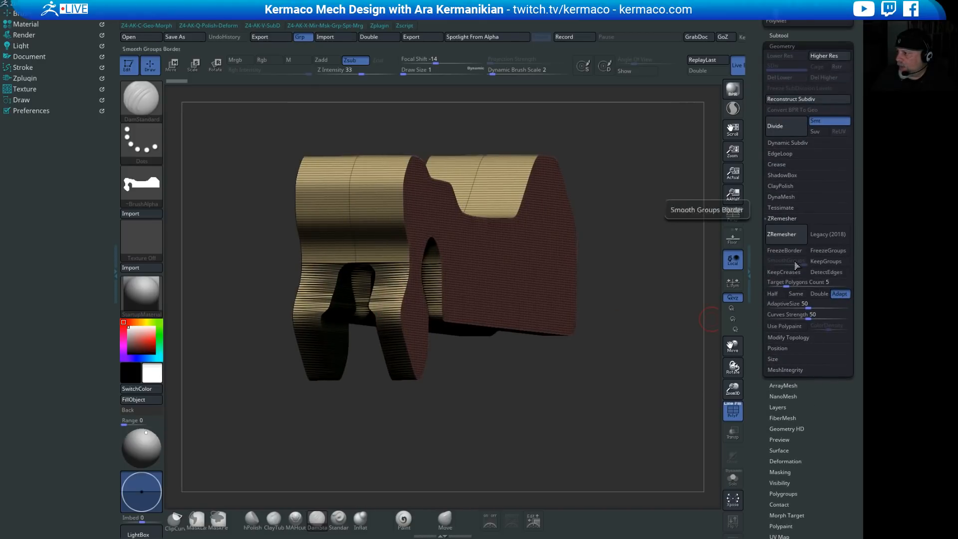
pyautogui.click(828, 273)
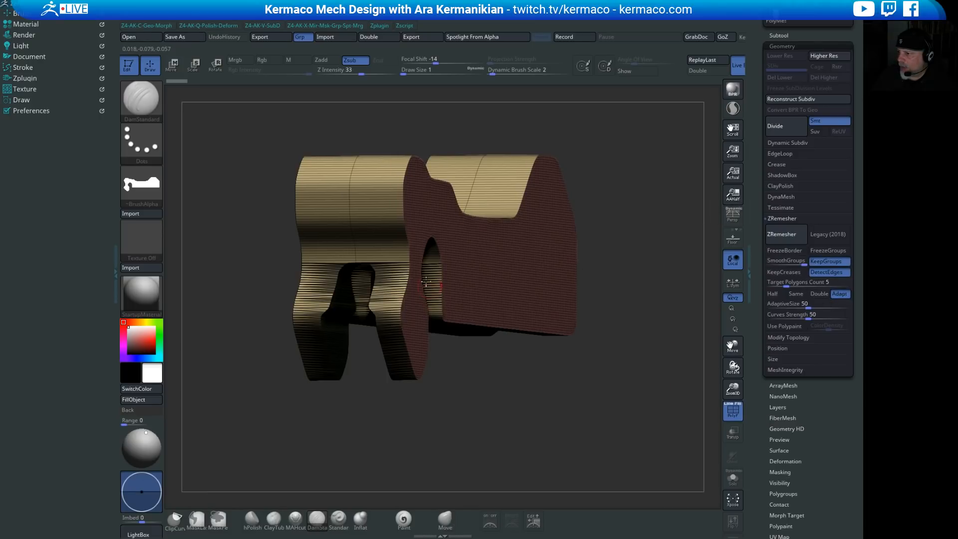
# Step: Try ZRemeshing the forked arm with the chosen options and check the new topology around the fork
pyautogui.moveTo(666, 302); pyautogui.dragTo(685, 244)
pyautogui.click(786, 234)
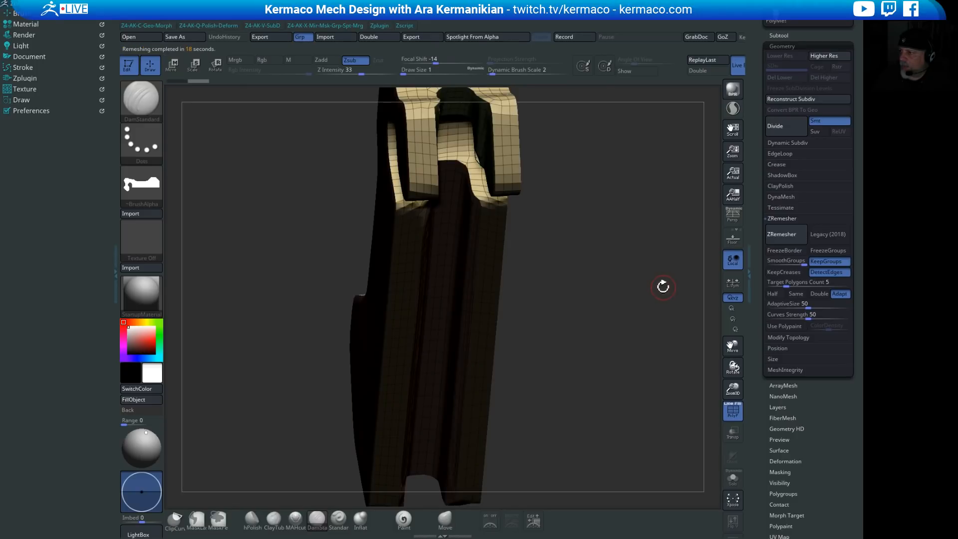
pyautogui.moveTo(660, 283); pyautogui.dragTo(641, 249)
pyautogui.moveTo(588, 318); pyautogui.dragTo(605, 272)
# Step: Mirror and weld the original boolean mesh across its centre line to make the two fork prongs symmetrical
pyautogui.keyDown('alt'); pyautogui.moveTo(572, 429); pyautogui.dragTo(636, 316); pyautogui.keyUp('alt')
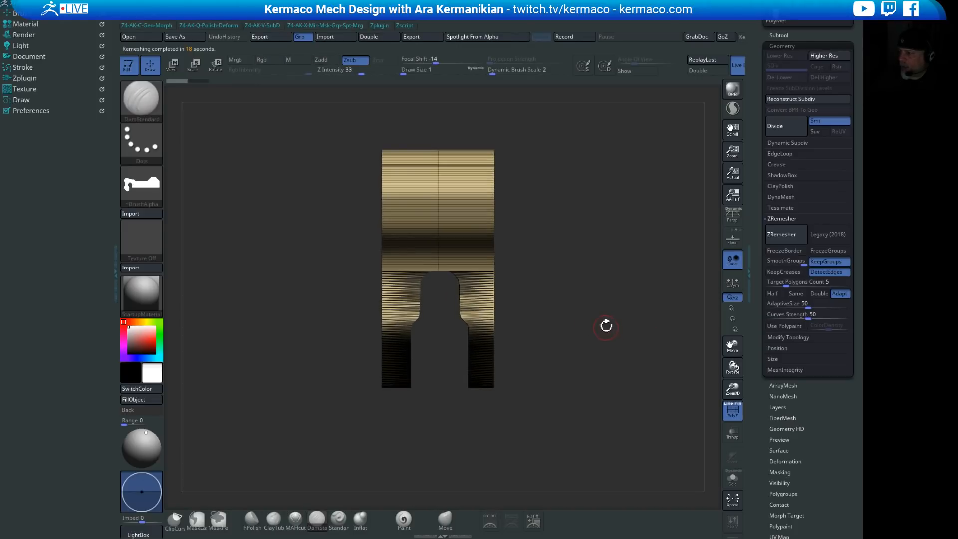
pyautogui.hotkey('ctrl', 'shift', 'x')
pyautogui.click(595, 225)
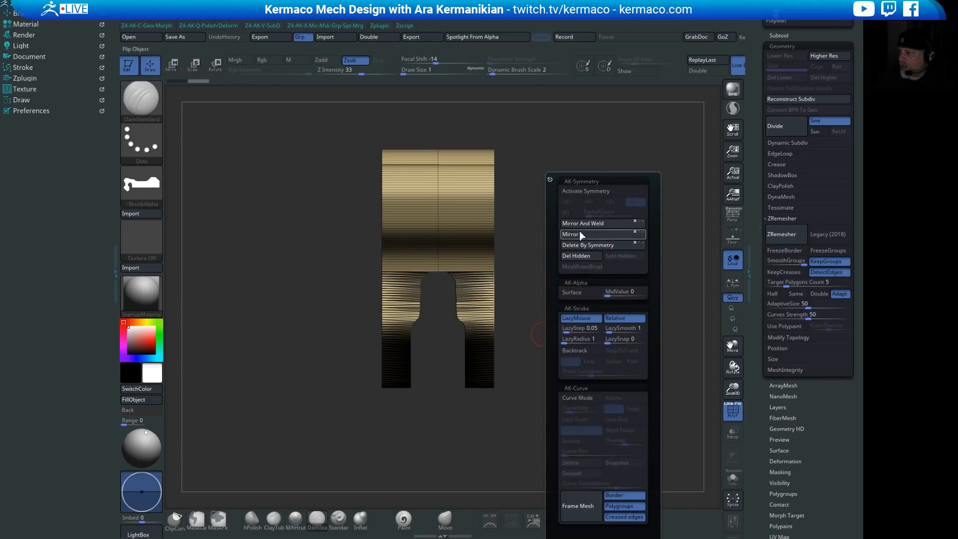
# Step: Flip the forked boolean mesh and apply Mirror And Weld again so both prongs match
pyautogui.click(580, 234)
pyautogui.hotkey('ctrl', 'shift', 'x')
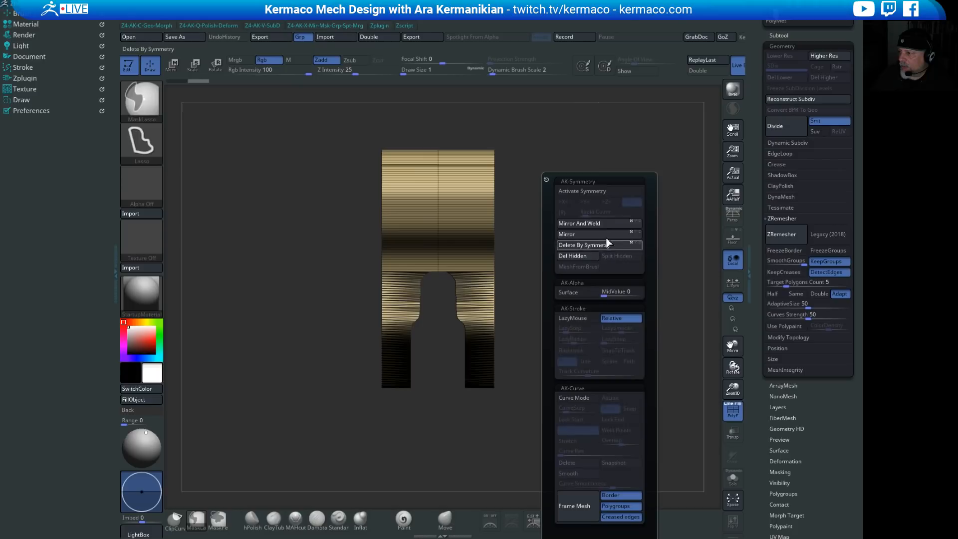
pyautogui.click(594, 232)
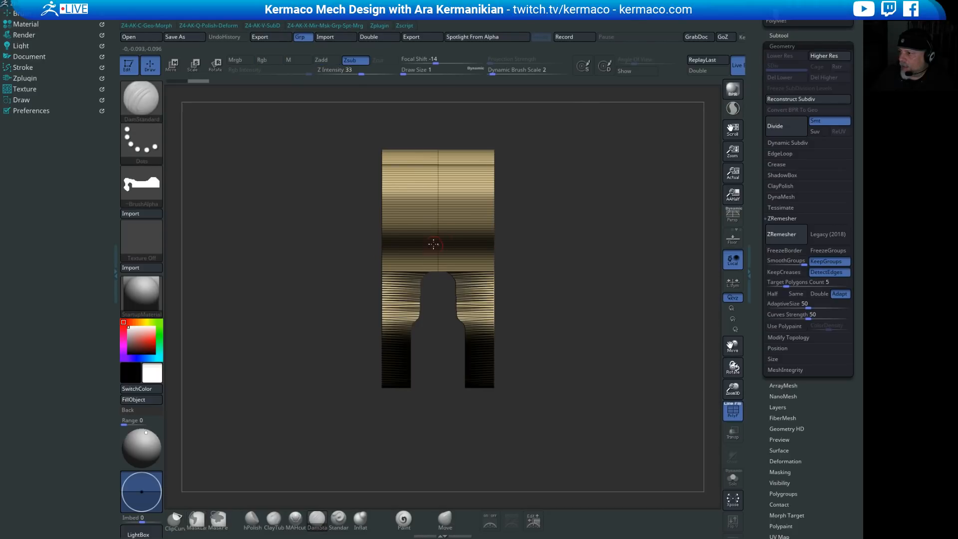
pyautogui.moveTo(583, 268); pyautogui.dragTo(629, 256)
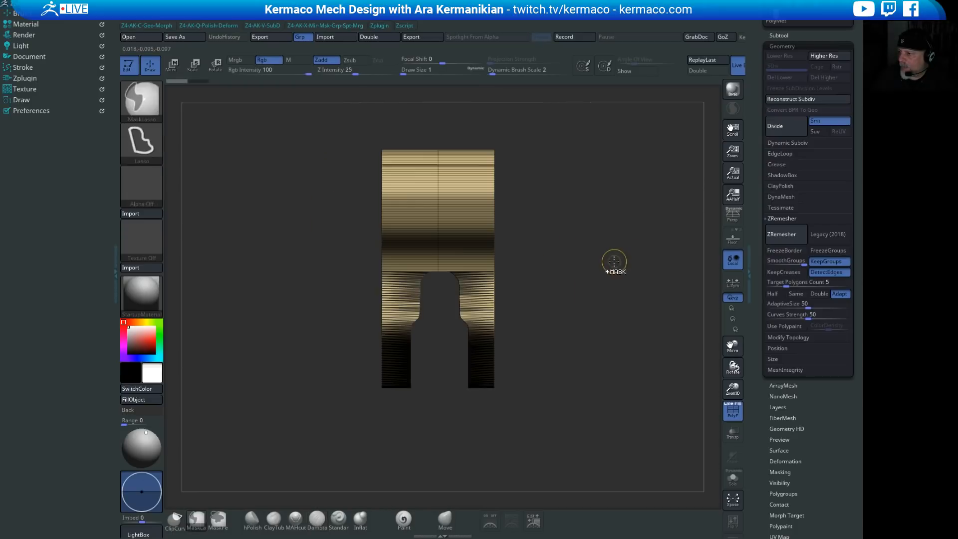
pyautogui.hotkey('ctrl', 'shift', 'x')
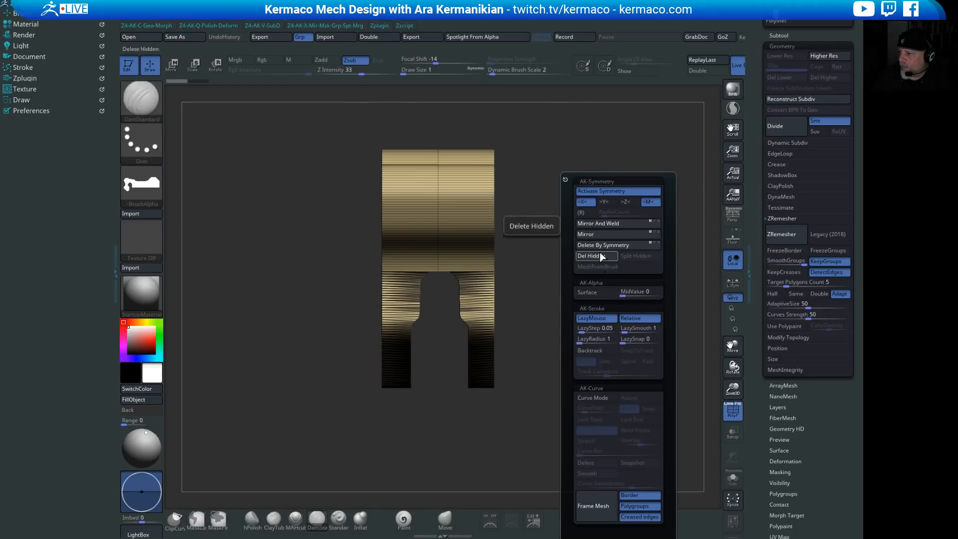
pyautogui.click(616, 223)
# Step: Set the ZRemesher target for the forked arm to double its polygon count
pyautogui.moveTo(586, 304); pyautogui.dragTo(614, 328)
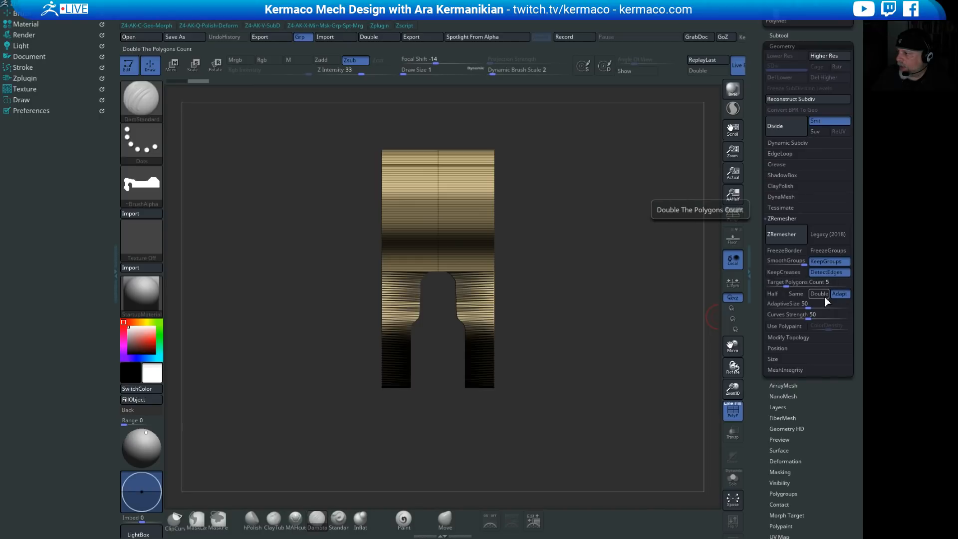
pyautogui.moveTo(685, 302); pyautogui.dragTo(673, 303)
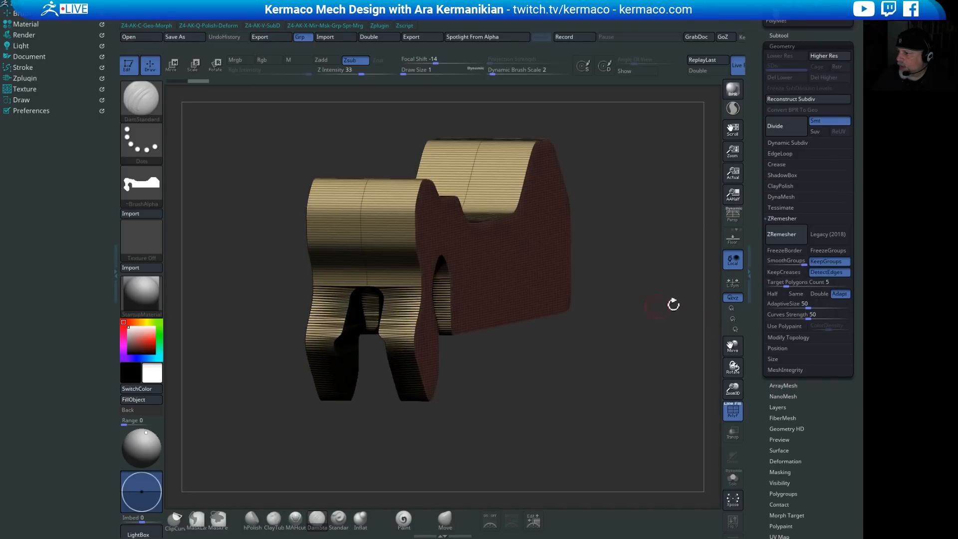
pyautogui.click(822, 294)
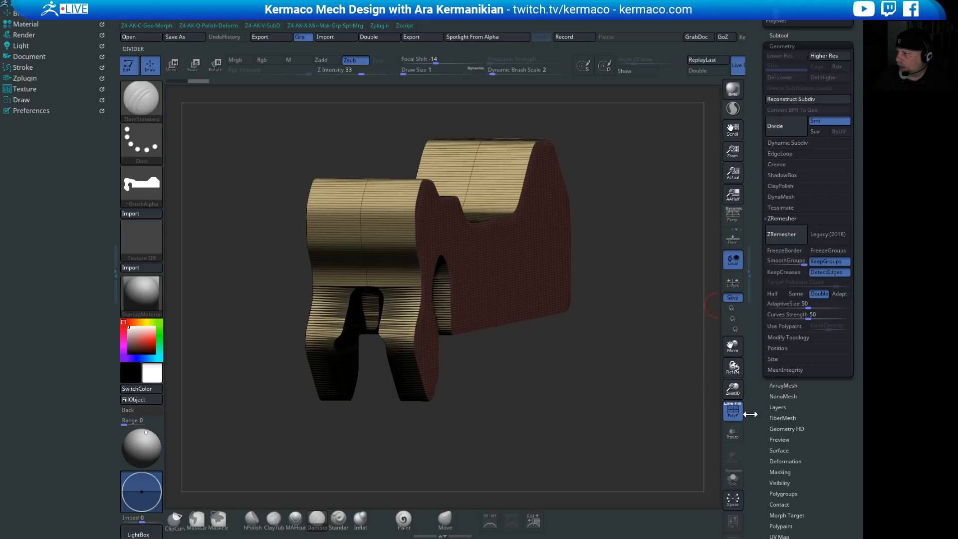
# Step: Try ZRemeshing the forked arm, check the topology inside its channel, and undo the remesh
pyautogui.click(782, 243)
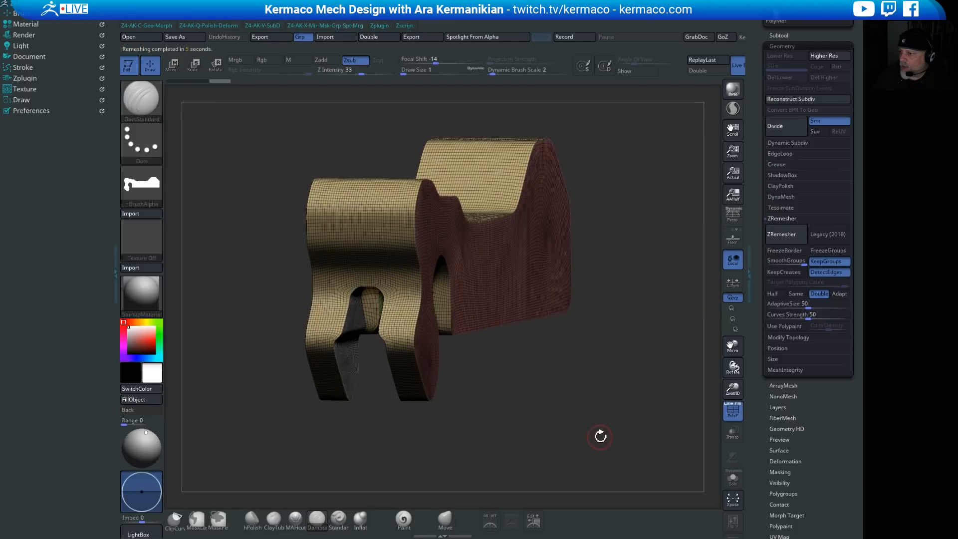
pyautogui.moveTo(600, 437); pyautogui.dragTo(425, 183)
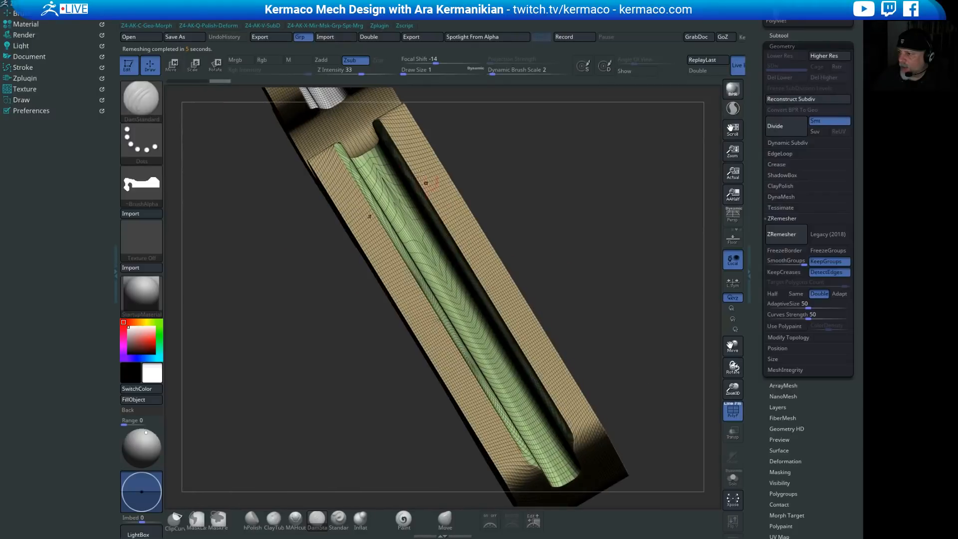
pyautogui.moveTo(602, 227); pyautogui.dragTo(464, 321)
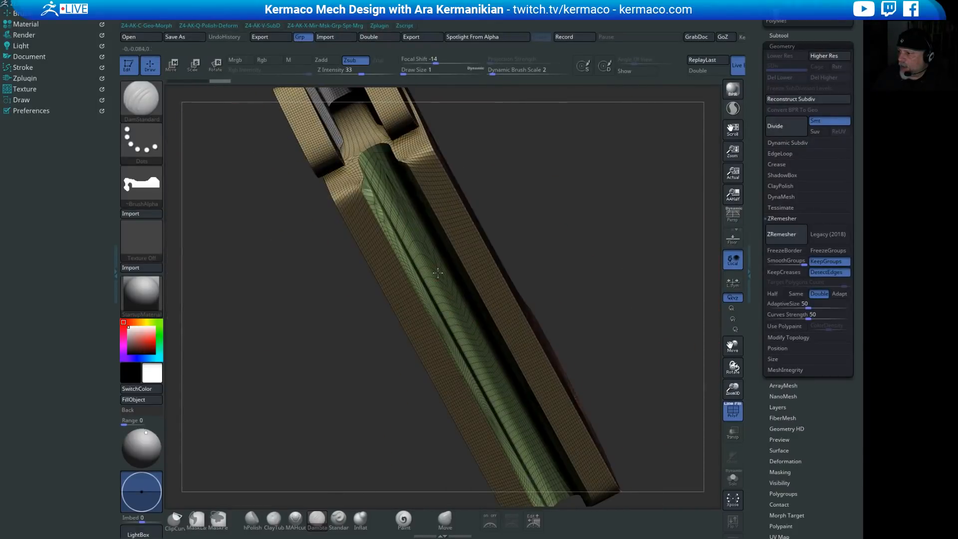
pyautogui.moveTo(437, 273)
pyautogui.mouseDown()
pyautogui.moveTo(601, 235)
pyautogui.moveTo(624, 212)
pyautogui.moveTo(649, 217)
pyautogui.moveTo(614, 254)
pyautogui.moveTo(599, 356)
pyautogui.moveTo(614, 314)
pyautogui.moveTo(595, 231)
pyautogui.mouseUp()
pyautogui.press('ctrl')
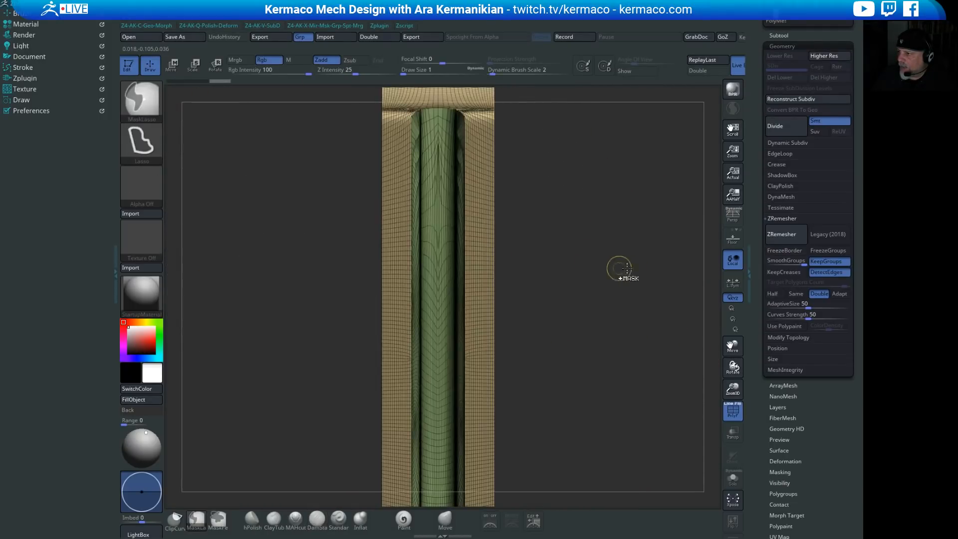
pyautogui.hotkey('ctrl', 'z')
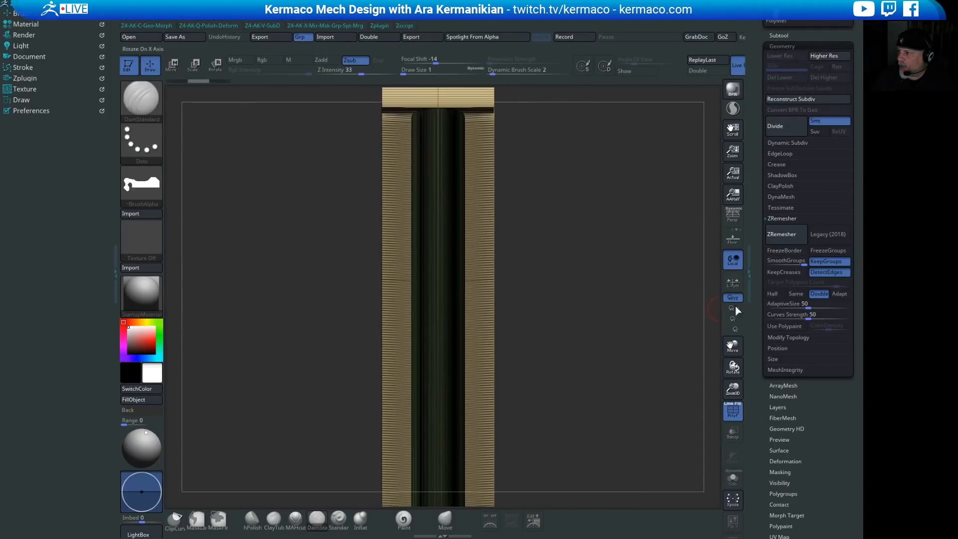
# Step: ZRemesh the forked arm with KeepGroups, DetectEdges and Double enabled, and inspect the channel's topology
pyautogui.click(788, 236)
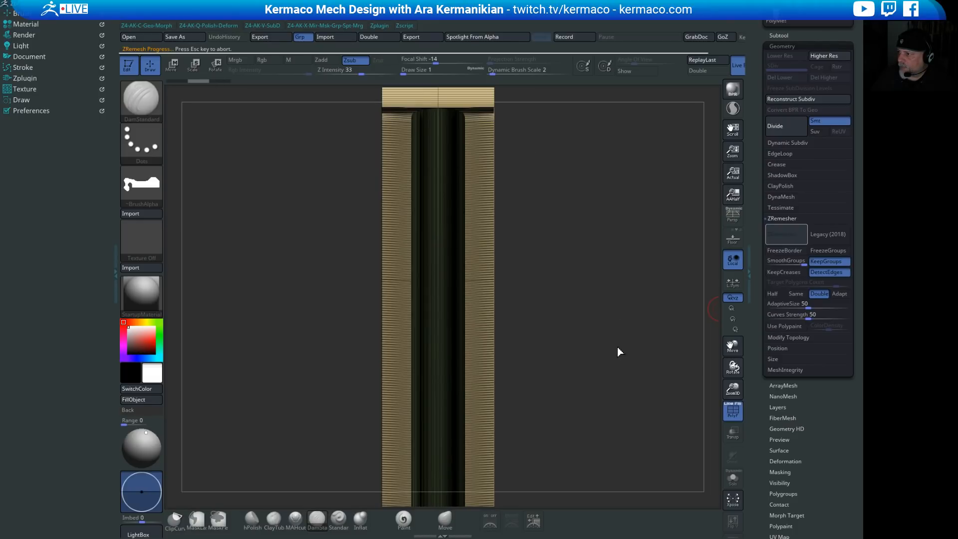
pyautogui.moveTo(610, 364)
pyautogui.mouseDown()
pyautogui.moveTo(595, 343)
pyautogui.moveTo(627, 332)
pyautogui.moveTo(624, 272)
pyautogui.moveTo(606, 411)
pyautogui.moveTo(622, 398)
pyautogui.moveTo(640, 307)
pyautogui.moveTo(644, 342)
pyautogui.moveTo(610, 343)
pyautogui.moveTo(574, 270)
pyautogui.moveTo(594, 244)
pyautogui.moveTo(640, 301)
pyautogui.moveTo(620, 331)
pyautogui.moveTo(622, 360)
pyautogui.mouseUp()
pyautogui.moveTo(579, 286)
pyautogui.mouseDown()
pyautogui.moveTo(634, 295)
pyautogui.moveTo(634, 235)
pyautogui.moveTo(615, 216)
pyautogui.moveTo(659, 197)
pyautogui.moveTo(551, 248)
pyautogui.moveTo(601, 216)
pyautogui.moveTo(592, 178)
pyautogui.moveTo(603, 216)
pyautogui.mouseUp()
pyautogui.press('shift')
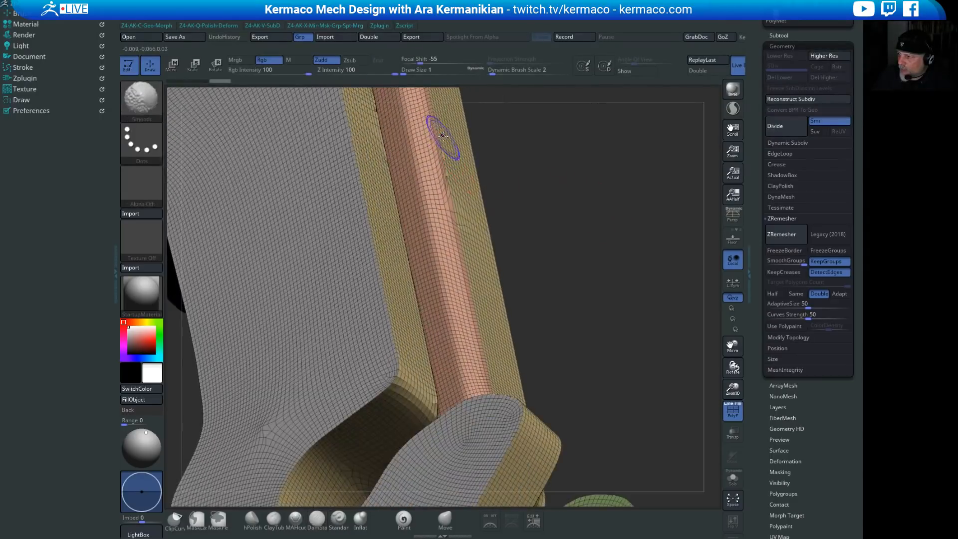
pyautogui.moveTo(607, 250)
pyautogui.mouseDown()
pyautogui.moveTo(608, 308)
pyautogui.moveTo(574, 287)
pyautogui.moveTo(619, 283)
pyautogui.moveTo(618, 293)
pyautogui.moveTo(589, 289)
pyautogui.mouseUp()
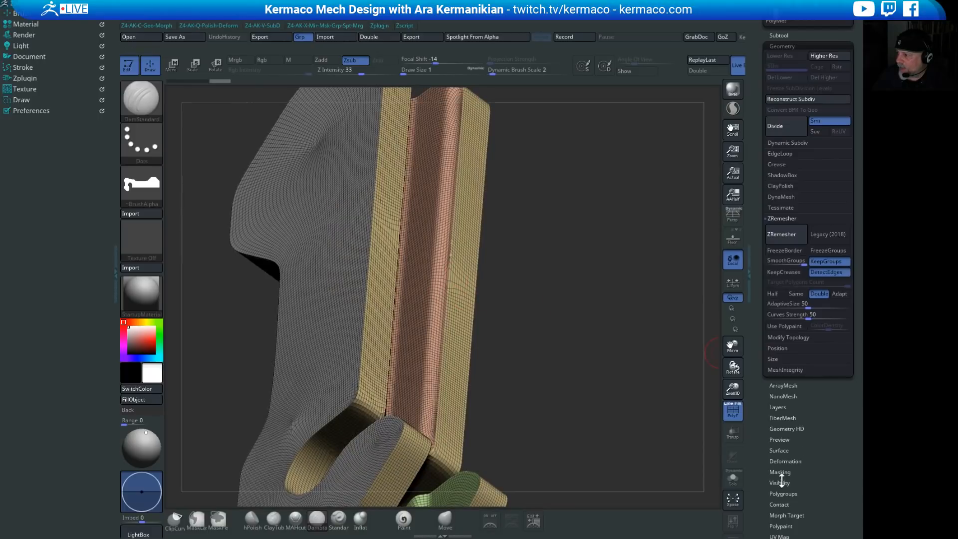
# Step: Apply a slight Polish By Features deformation to the remeshed arm and check the shape from the front
pyautogui.moveTo(761, 478); pyautogui.dragTo(763, 446)
pyautogui.click(786, 427)
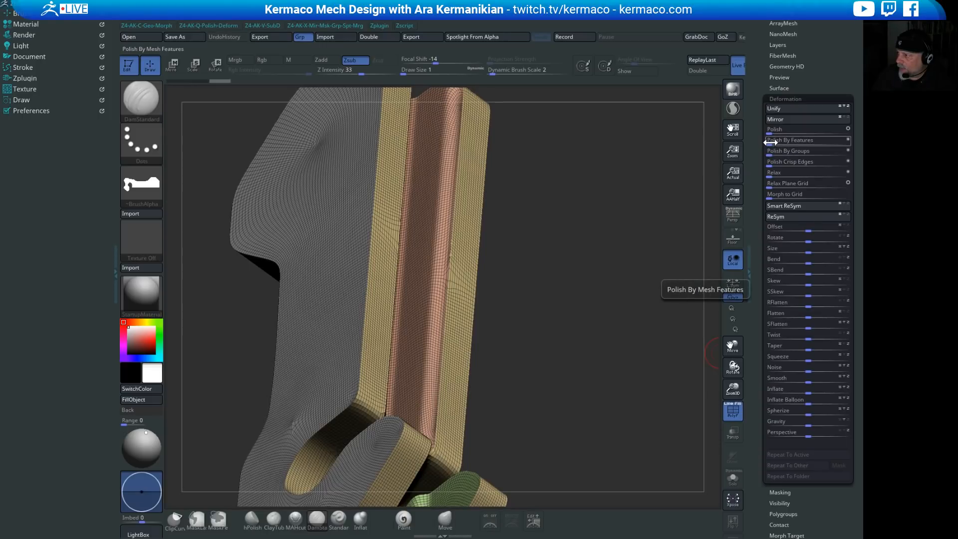
pyautogui.moveTo(784, 143); pyautogui.dragTo(777, 154)
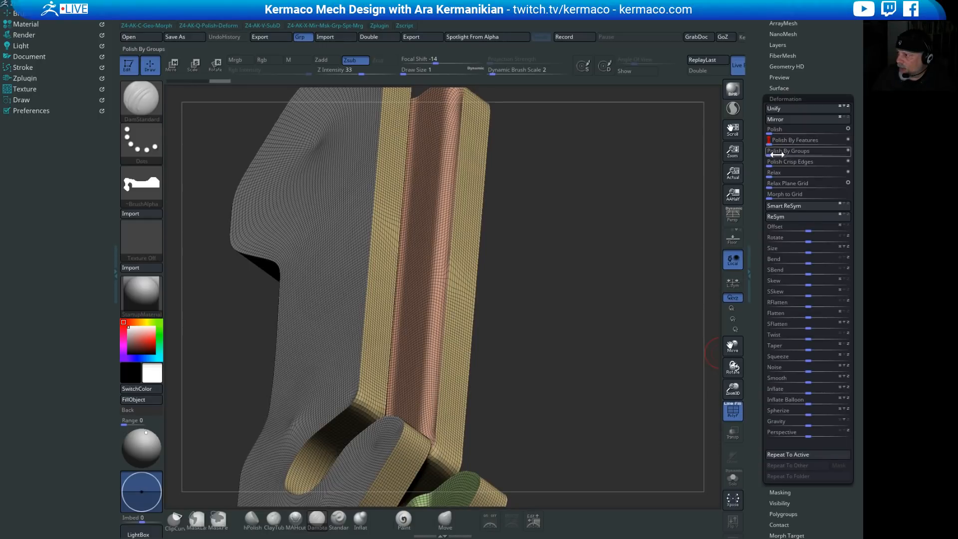
pyautogui.moveTo(613, 205); pyautogui.dragTo(711, 215)
pyautogui.moveTo(586, 271); pyautogui.dragTo(158, 166)
pyautogui.moveTo(554, 259); pyautogui.dragTo(595, 260)
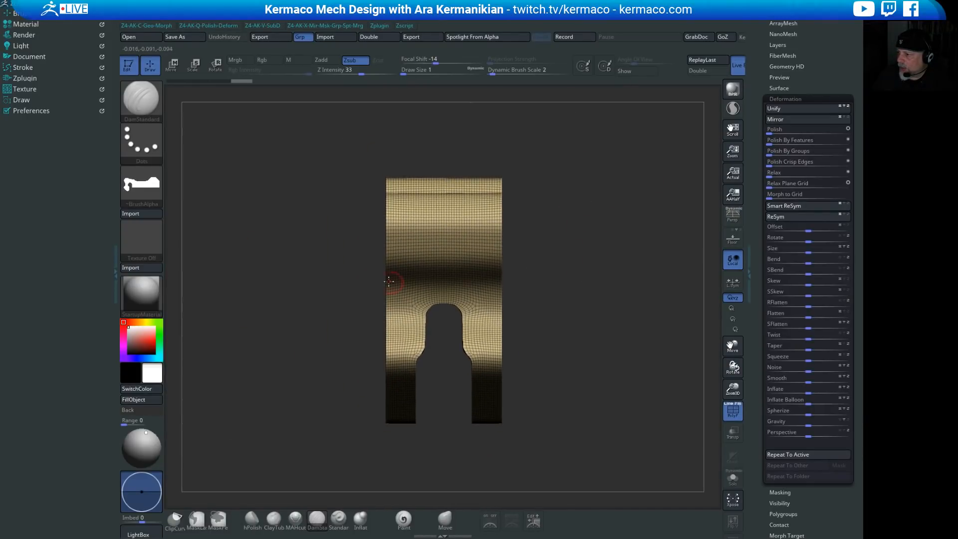
# Step: Duplicate the remeshed arm subtool and return to a straight front view of the copy
pyautogui.click(780, 98)
pyautogui.moveTo(759, 93); pyautogui.dragTo(758, 183)
pyautogui.click(776, 271)
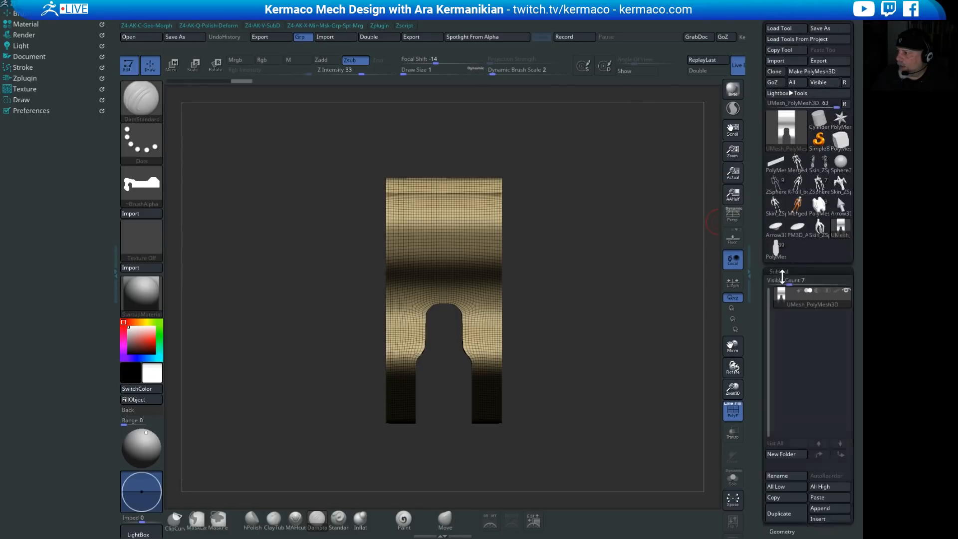
pyautogui.click(782, 516)
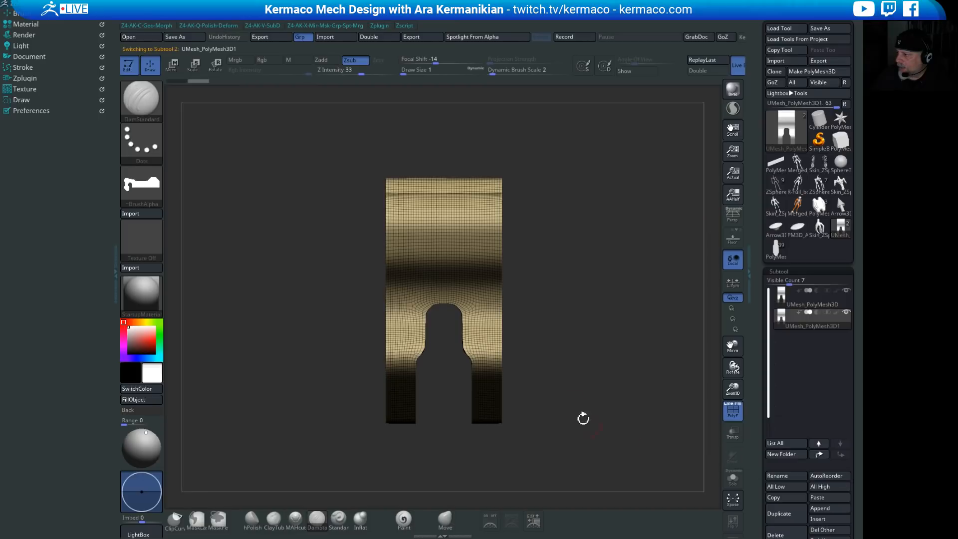
pyautogui.moveTo(597, 353); pyautogui.dragTo(447, 152)
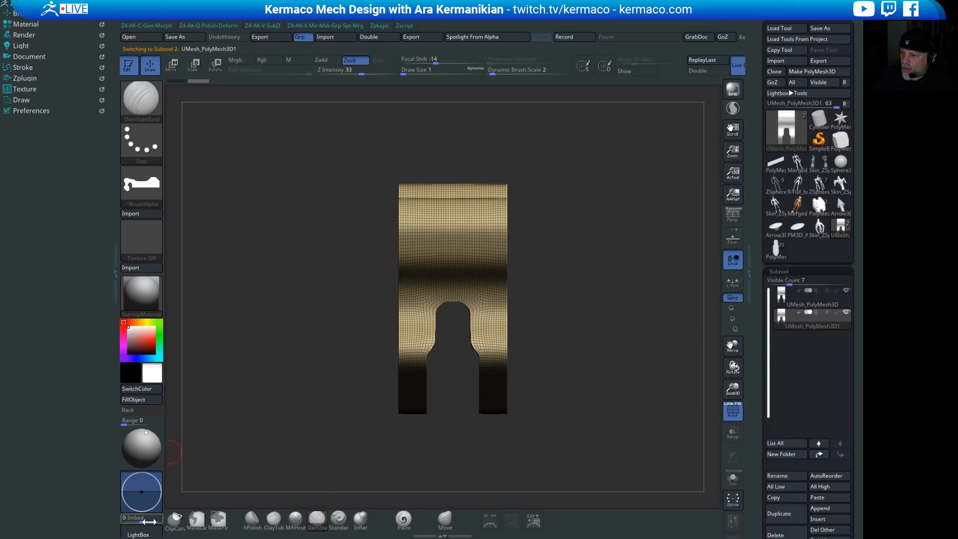
# Step: Load the AK_HardSurface_04.ZSL silhouettes from LightBox and enable Spotlight editing
pyautogui.click(139, 534)
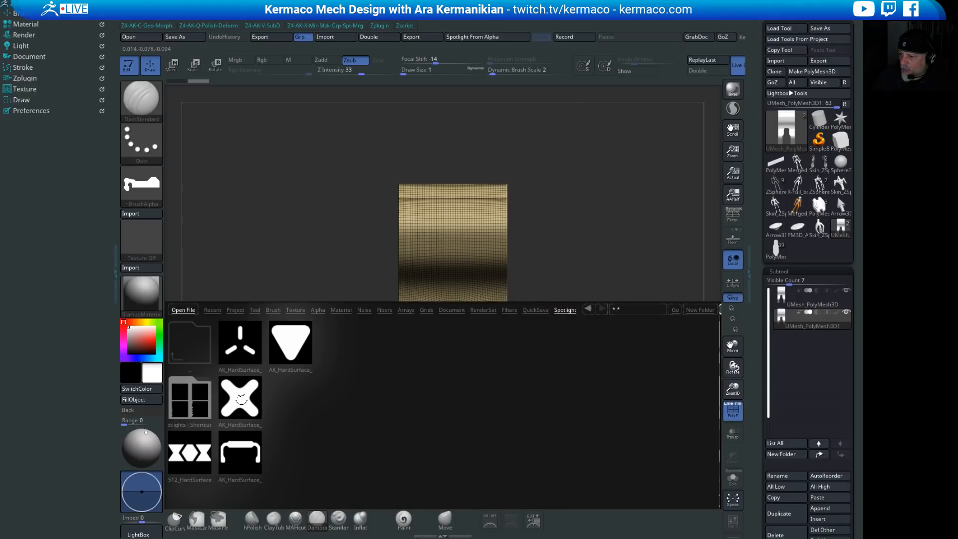
pyautogui.doubleClick(283, 349)
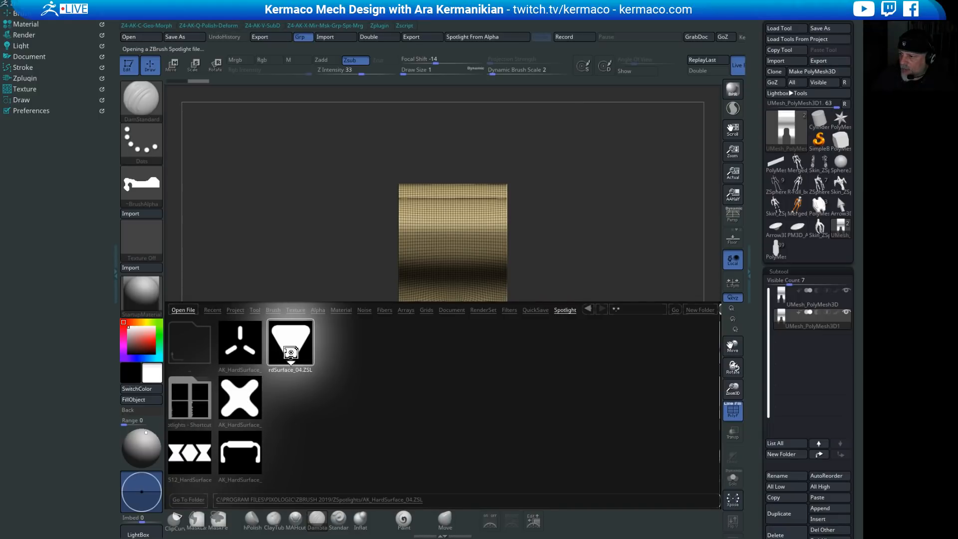
pyautogui.click(533, 519)
# Step: Enlarge the rounded triangle silhouette and move it over the arm's upper right corner
pyautogui.moveTo(474, 296)
pyautogui.mouseDown()
pyautogui.moveTo(545, 331)
pyautogui.moveTo(495, 308)
pyautogui.moveTo(611, 293)
pyautogui.moveTo(550, 313)
pyautogui.moveTo(541, 301)
pyautogui.moveTo(550, 265)
pyautogui.moveTo(582, 259)
pyautogui.moveTo(726, 330)
pyautogui.moveTo(772, 379)
pyautogui.mouseUp()
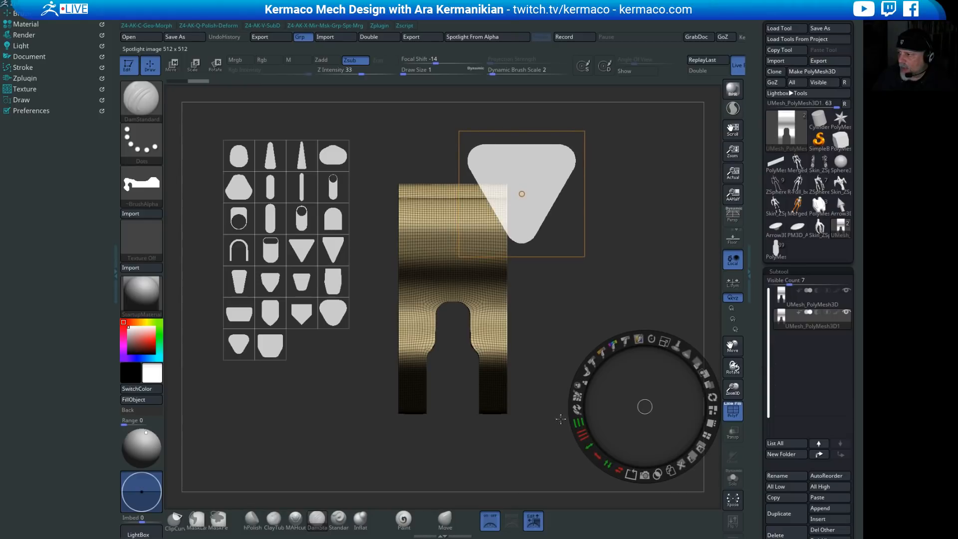
pyautogui.moveTo(665, 344); pyautogui.dragTo(678, 346)
pyautogui.moveTo(651, 379); pyautogui.dragTo(524, 233)
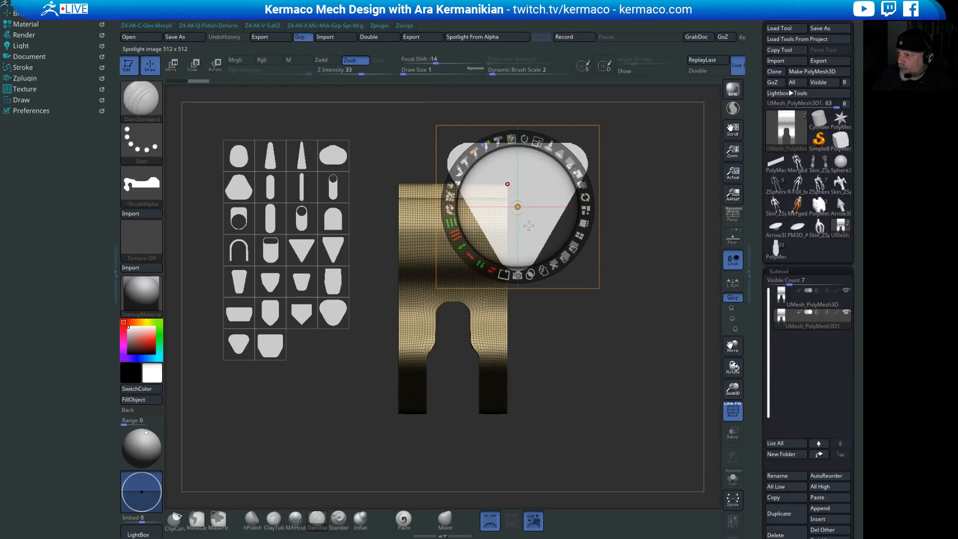
pyautogui.moveTo(529, 225); pyautogui.dragTo(547, 226)
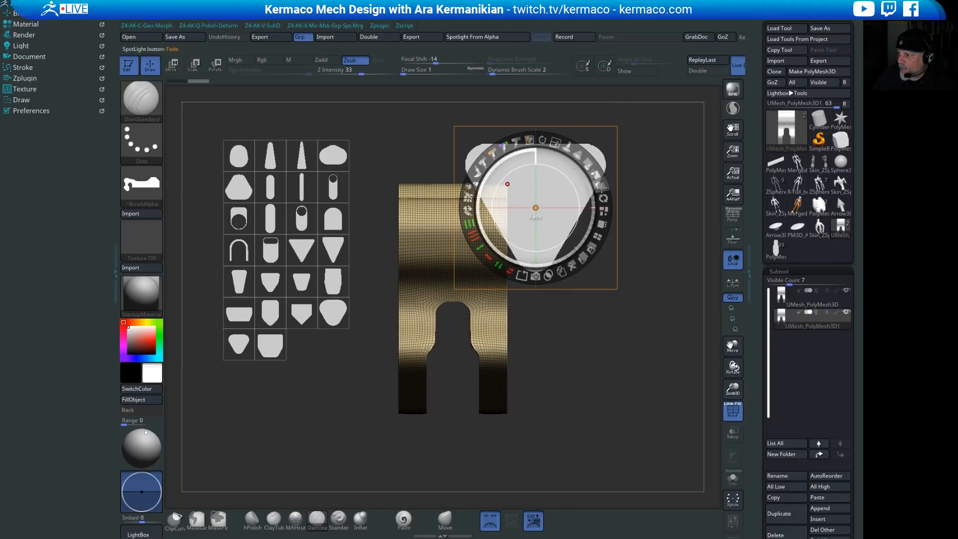
# Step: Try rotating the rounded triangle silhouette slightly, and undo the rotation and move
pyautogui.moveTo(542, 140); pyautogui.dragTo(558, 144)
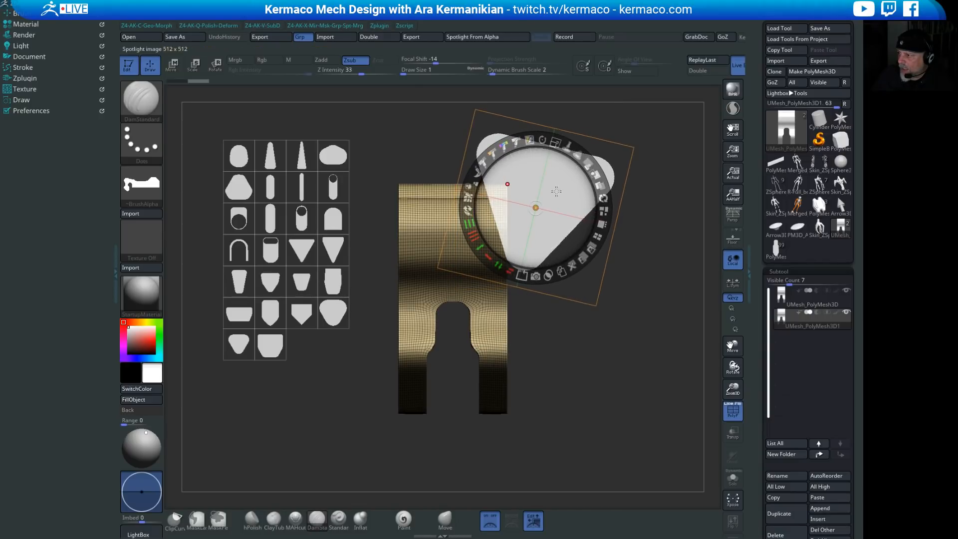
pyautogui.moveTo(536, 207); pyautogui.dragTo(537, 222)
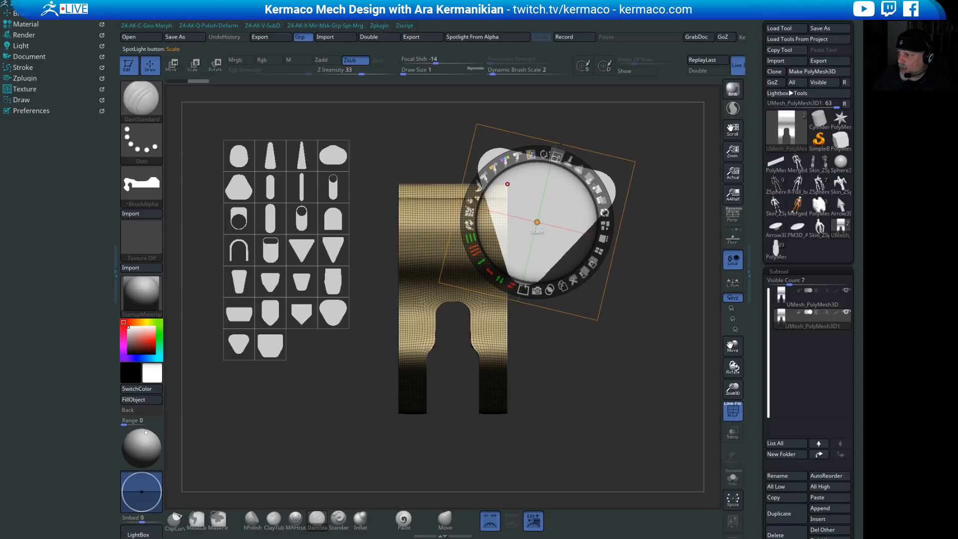
pyautogui.moveTo(545, 156)
pyautogui.keyDown('shift'); pyautogui.mouseDown()
pyautogui.moveTo(524, 157)
pyautogui.moveTo(542, 155)
pyautogui.mouseUp(); pyautogui.keyUp('shift')
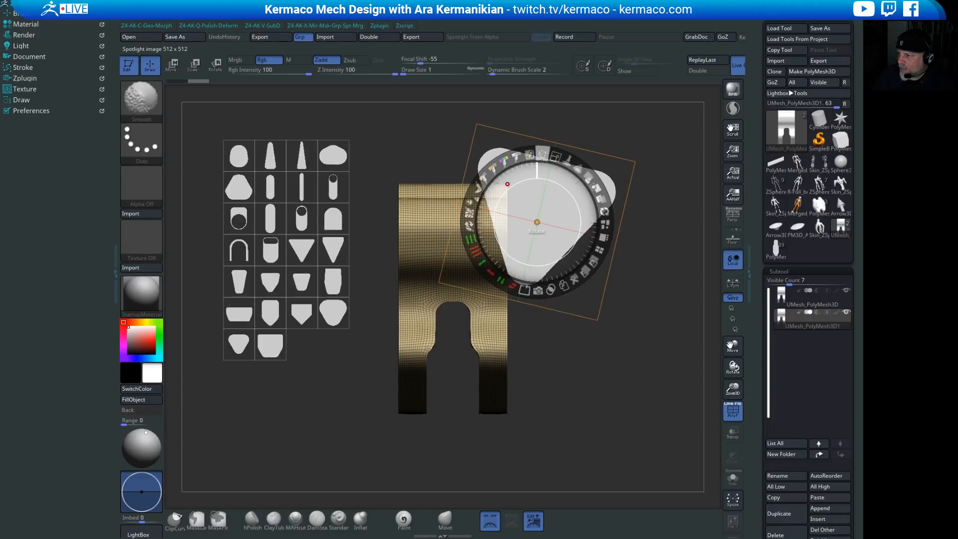
pyautogui.hotkey('ctrl', 'z')
pyautogui.hotkey('ctrl', 'z')
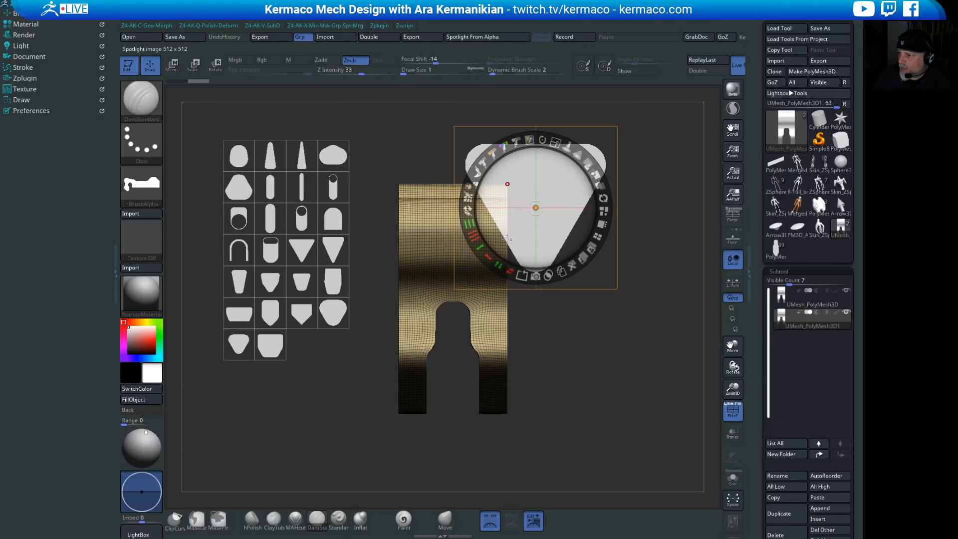
# Step: Move the enlarged rounded triangle silhouette off the arm into the empty space at its right
pyautogui.click(304, 154)
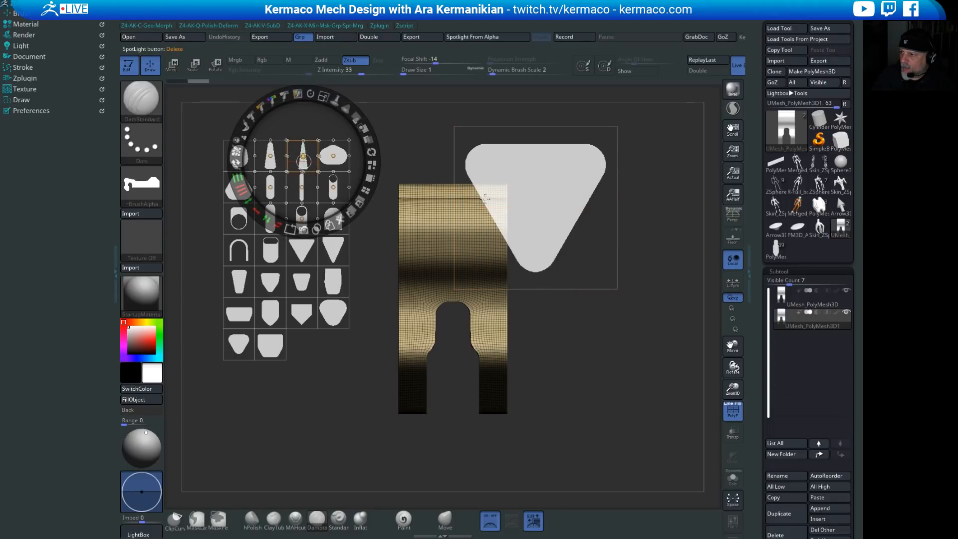
pyautogui.moveTo(531, 202); pyautogui.dragTo(694, 257)
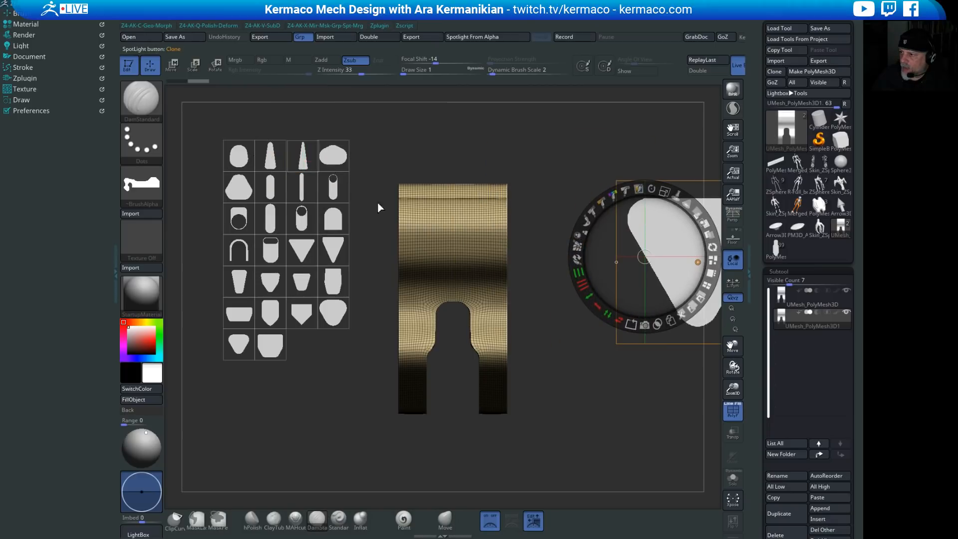
pyautogui.click(305, 171)
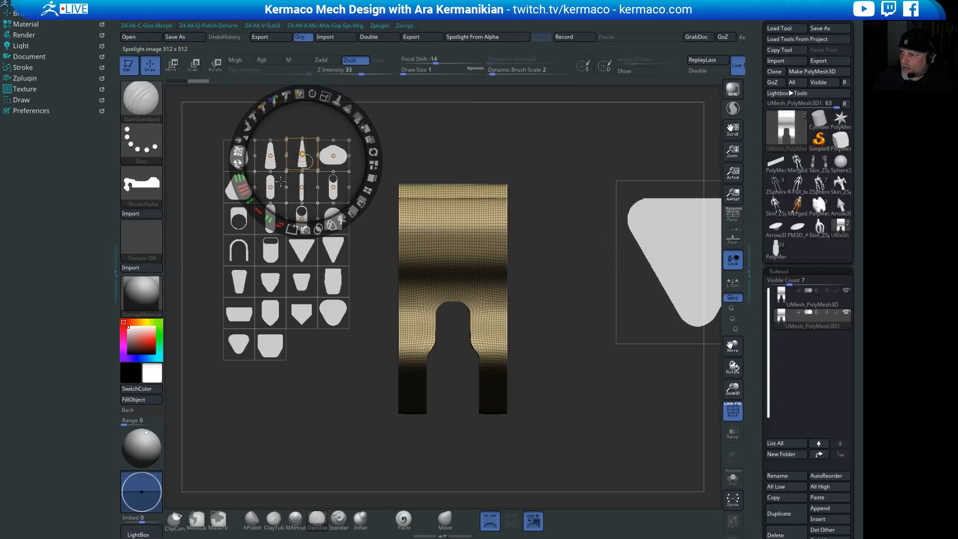
pyautogui.moveTo(269, 158); pyautogui.dragTo(383, 159)
pyautogui.click(268, 162)
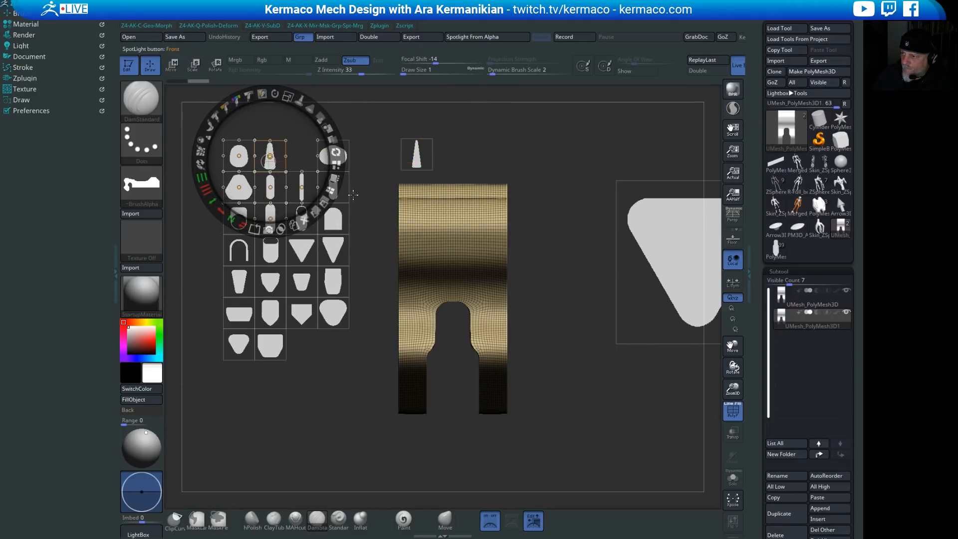
pyautogui.moveTo(480, 186); pyautogui.dragTo(523, 175)
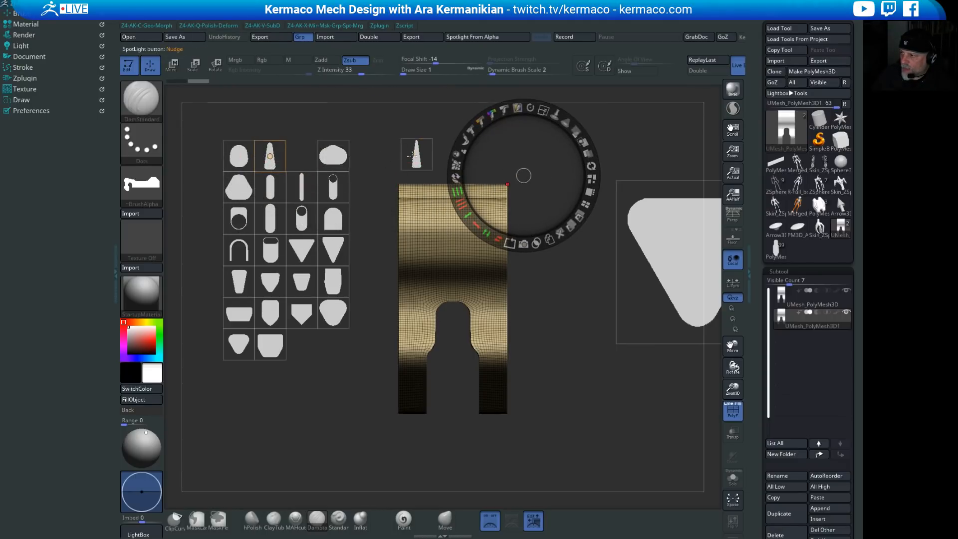
pyautogui.click(414, 162)
pyautogui.moveTo(418, 157); pyautogui.dragTo(306, 158)
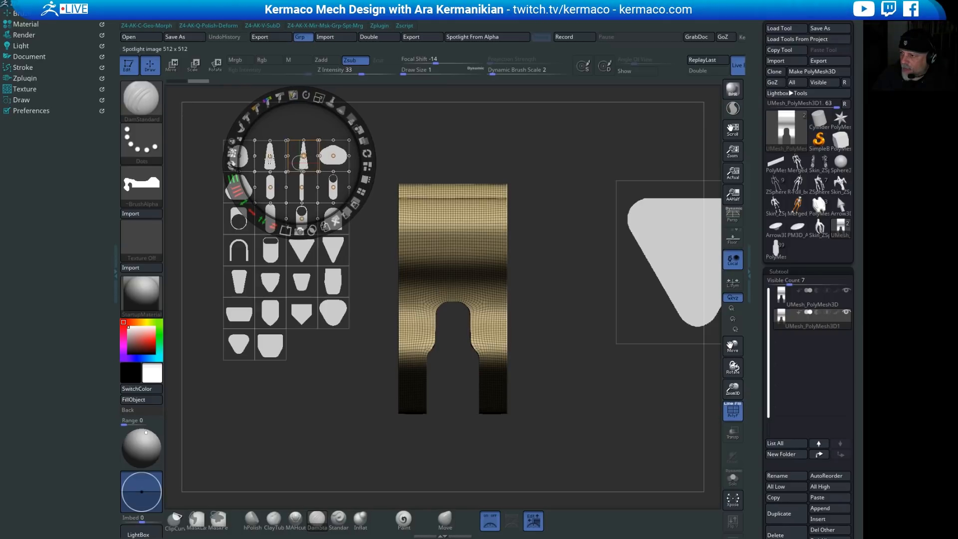
# Step: Set the narrowest tapered silhouette aside, duplicate the wider one beside it, and place the copy on the arm's top edge
pyautogui.moveTo(294, 152); pyautogui.dragTo(513, 137)
pyautogui.click(286, 155)
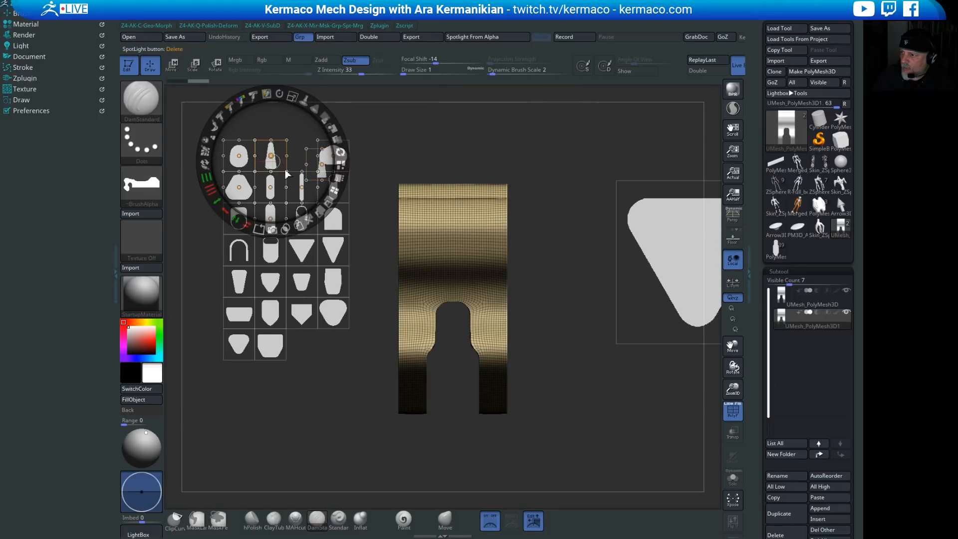
pyautogui.click(298, 224)
pyautogui.moveTo(280, 164); pyautogui.dragTo(492, 106)
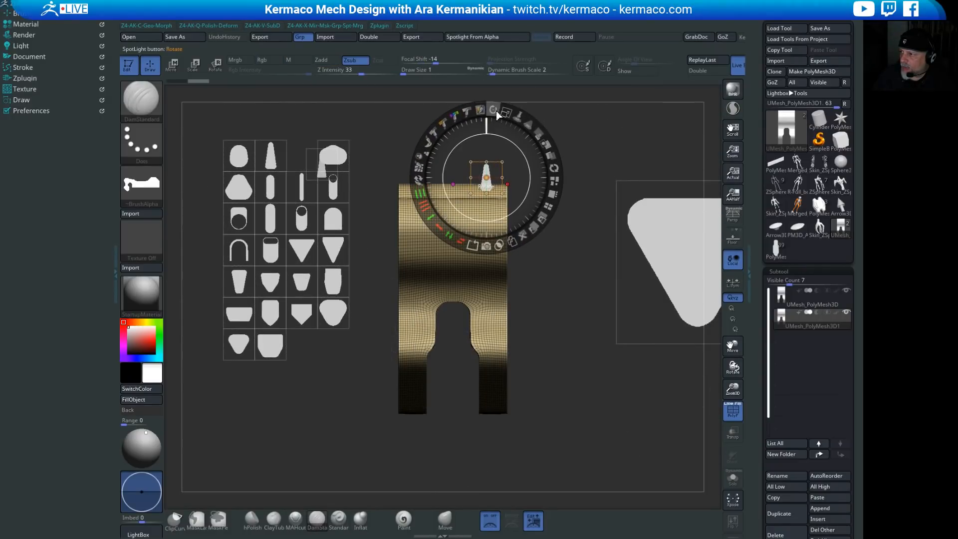
# Step: Rotate the copied tapered silhouette upside down and enlarge it beside the arm's upper right corner
pyautogui.moveTo(494, 110)
pyautogui.mouseDown()
pyautogui.moveTo(469, 109)
pyautogui.moveTo(428, 212)
pyautogui.moveTo(504, 243)
pyautogui.moveTo(482, 241)
pyautogui.mouseUp()
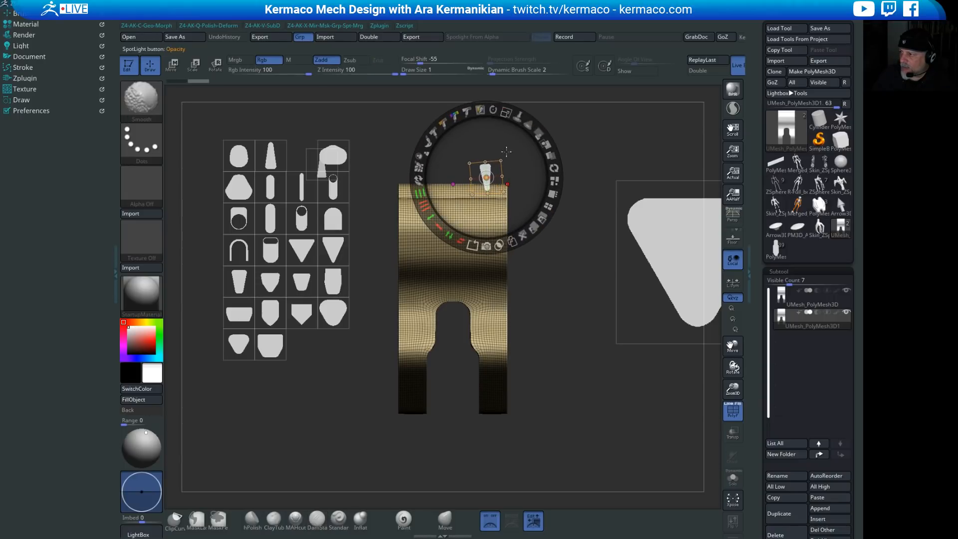
pyautogui.moveTo(491, 108)
pyautogui.mouseDown()
pyautogui.moveTo(504, 112)
pyautogui.moveTo(514, 143)
pyautogui.moveTo(523, 174)
pyautogui.moveTo(495, 136)
pyautogui.moveTo(519, 193)
pyautogui.moveTo(490, 153)
pyautogui.moveTo(524, 165)
pyautogui.moveTo(392, 315)
pyautogui.moveTo(418, 271)
pyautogui.mouseUp()
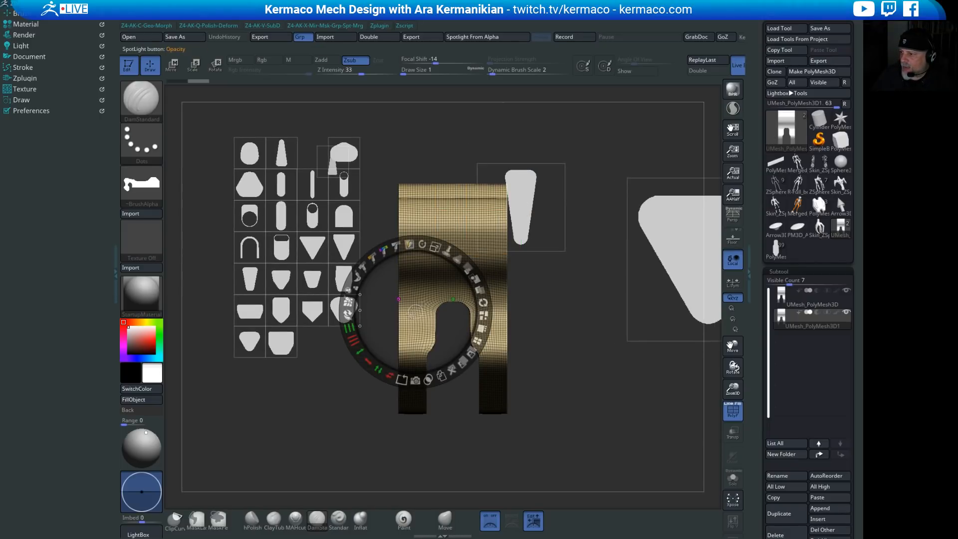
# Step: Shift the Spotlight silhouettes so that the inverted taper overlaps the arm's upper right edge
pyautogui.moveTo(414, 312); pyautogui.dragTo(464, 272)
pyautogui.click(372, 318)
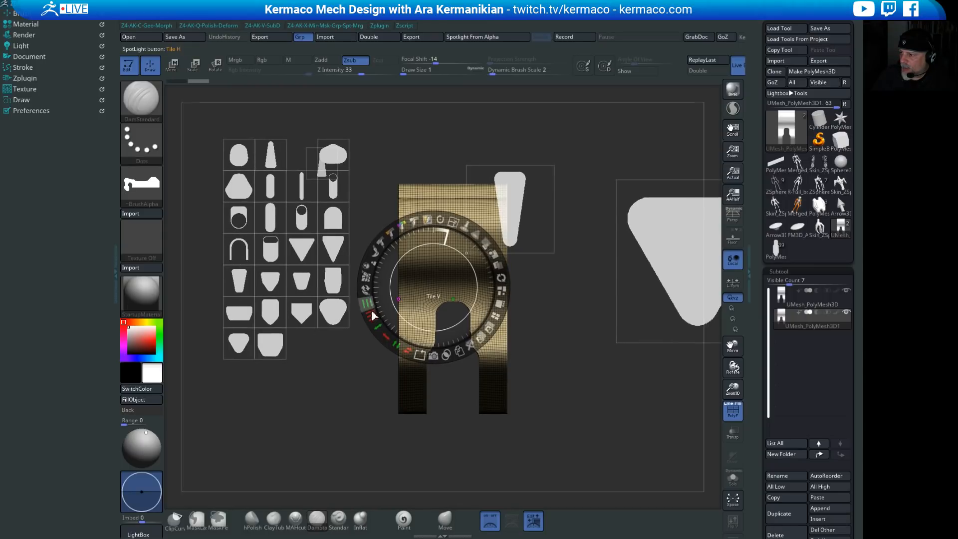
pyautogui.click(554, 202)
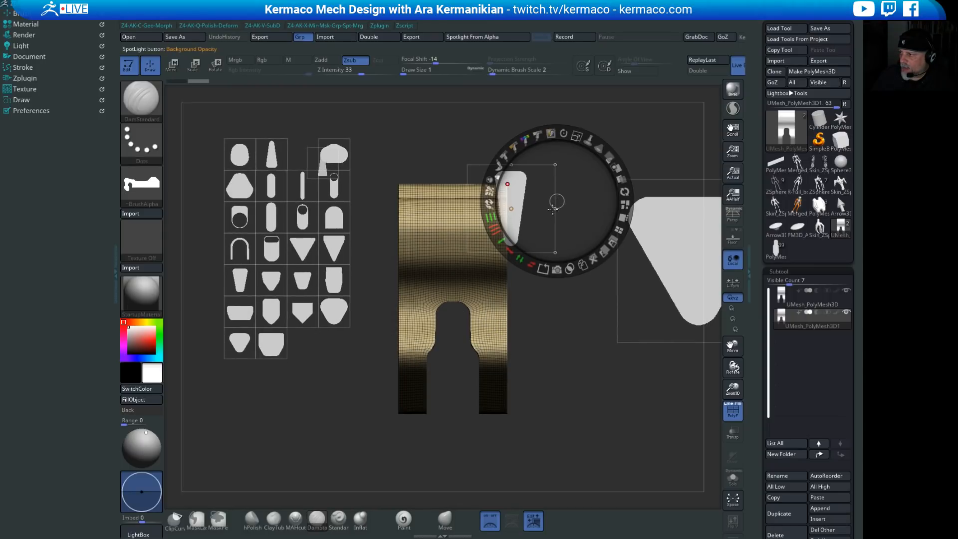
pyautogui.moveTo(562, 208); pyautogui.dragTo(515, 213)
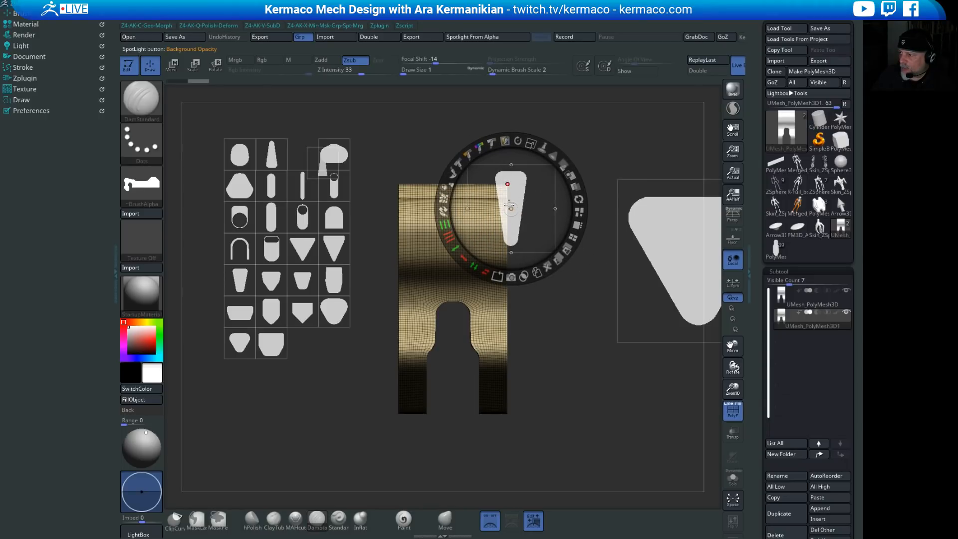
pyautogui.moveTo(509, 205); pyautogui.dragTo(528, 189)
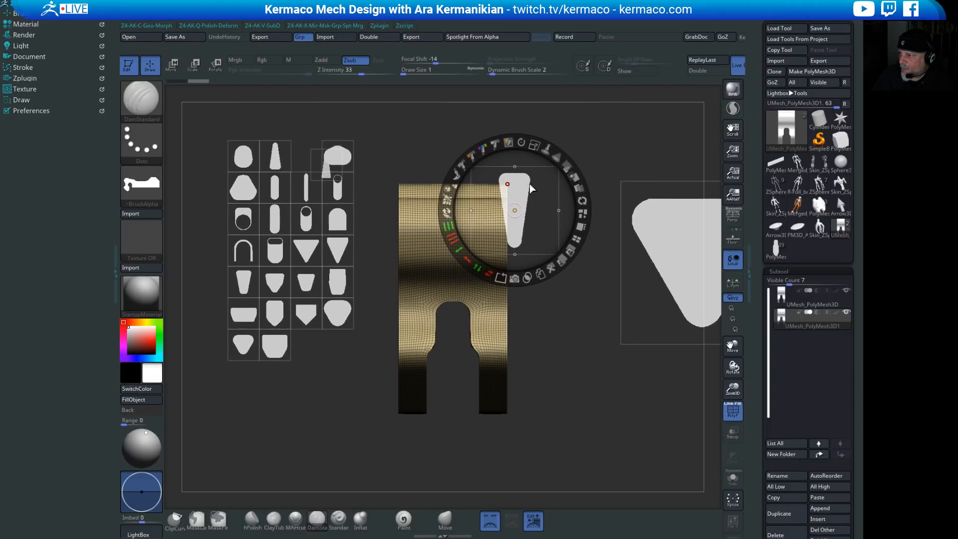
# Step: Enlarge the tapered SpotLight shape over the block's upper side edge and tile it into two side-by-side copies
pyautogui.moveTo(544, 149); pyautogui.dragTo(550, 197)
pyautogui.click(692, 250)
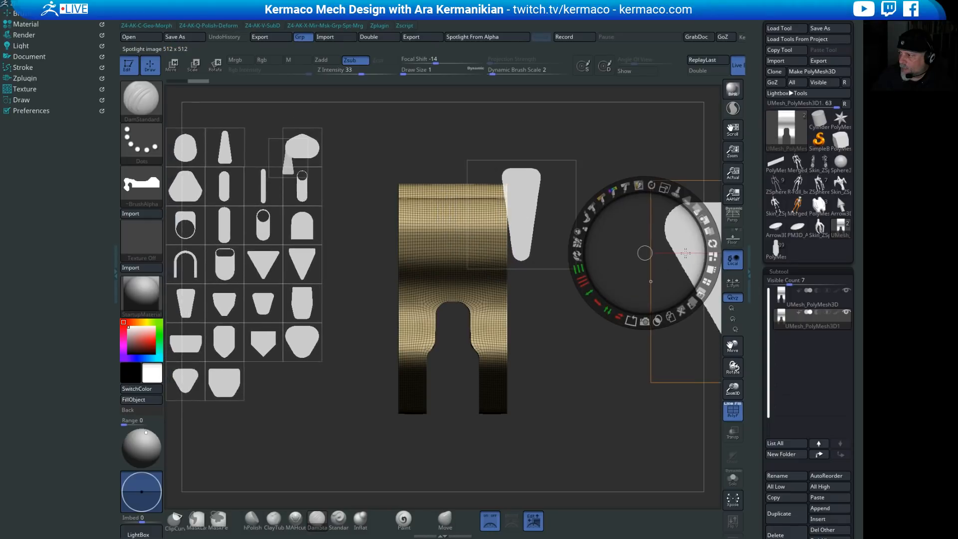
pyautogui.click(682, 311)
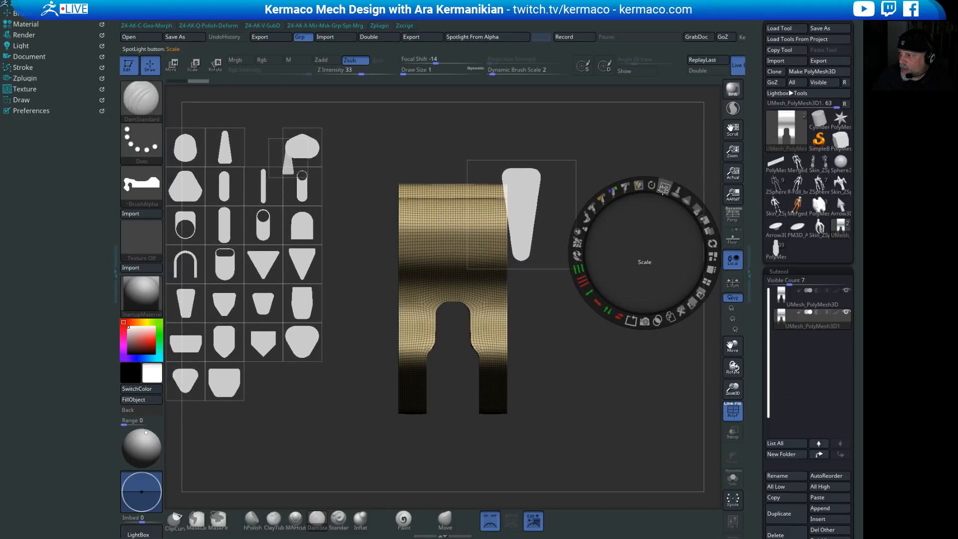
pyautogui.moveTo(663, 192); pyautogui.dragTo(658, 196)
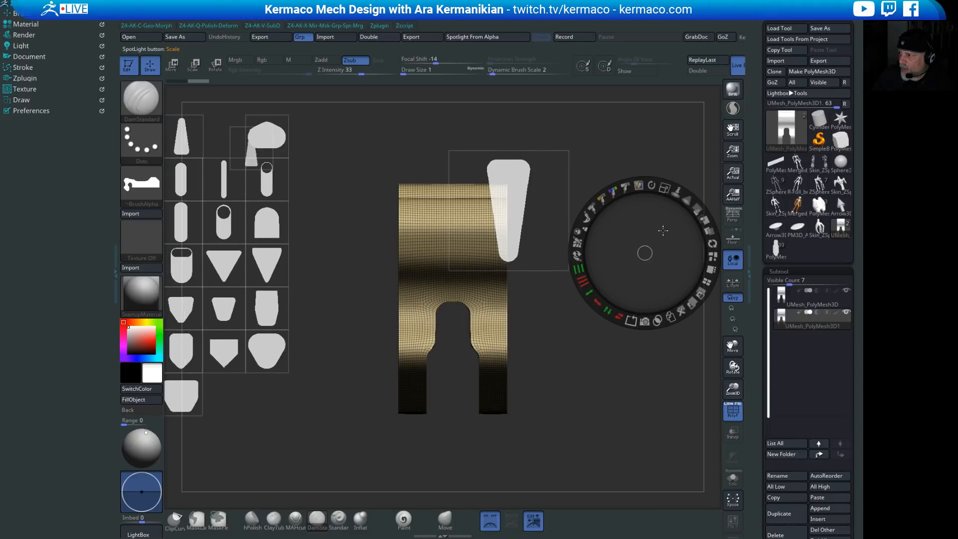
pyautogui.moveTo(662, 230); pyautogui.dragTo(659, 236)
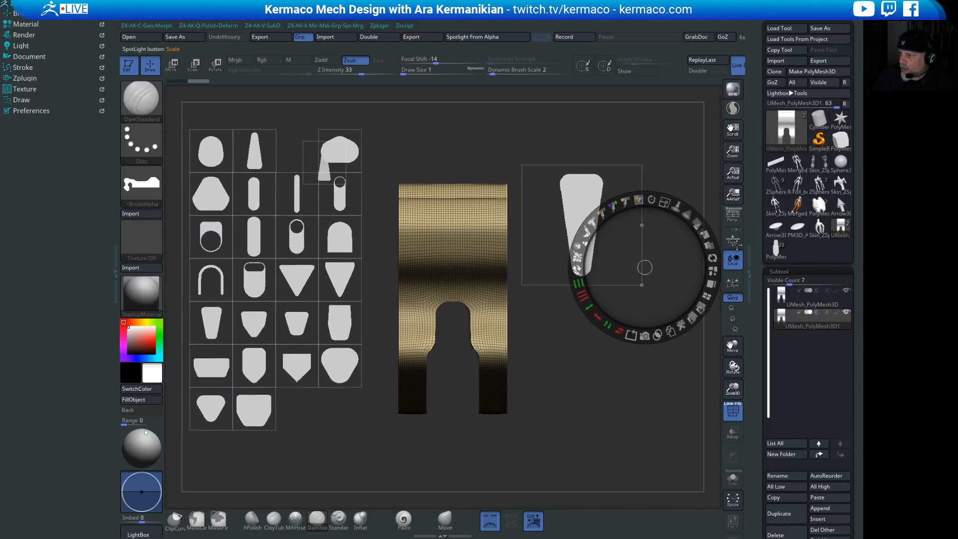
pyautogui.moveTo(737, 245); pyautogui.dragTo(729, 244)
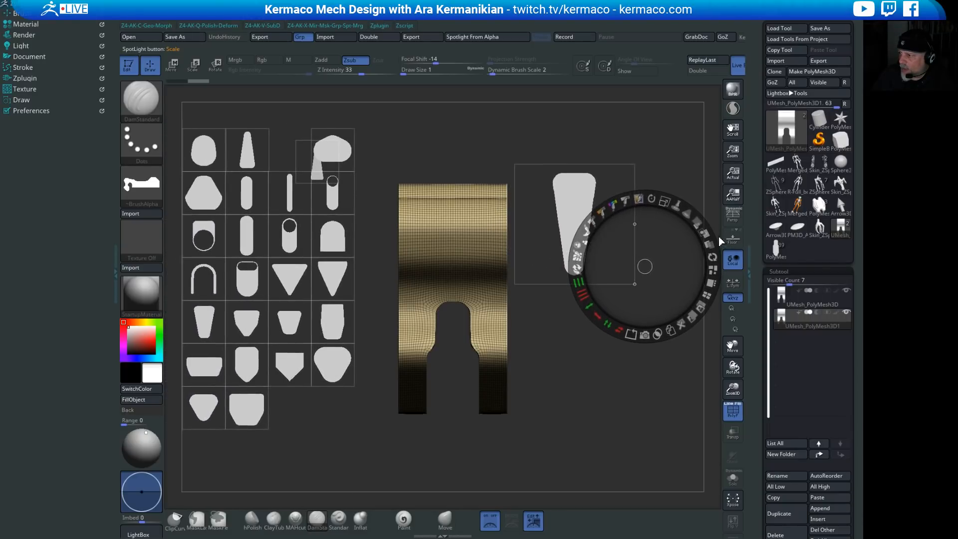
pyautogui.click(575, 188)
pyautogui.moveTo(586, 198); pyautogui.dragTo(527, 188)
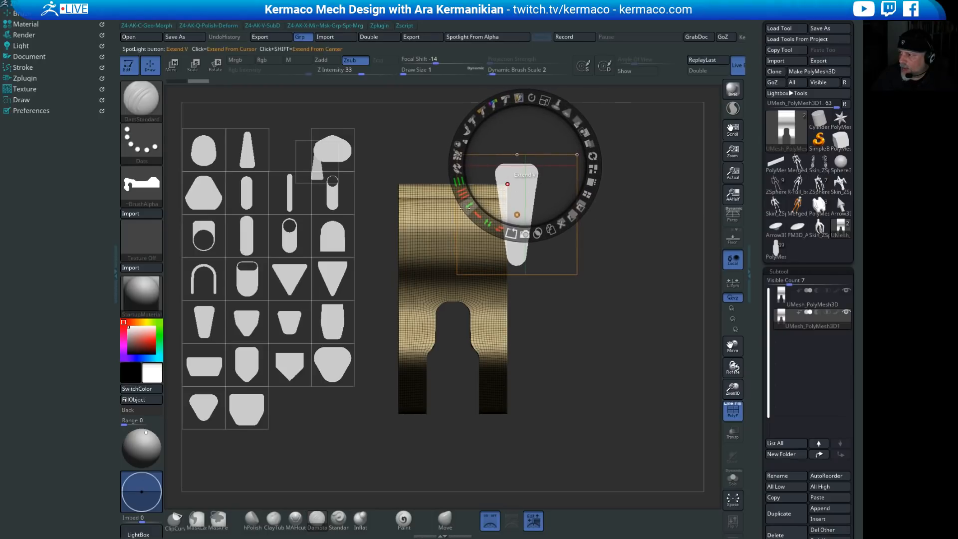
pyautogui.moveTo(463, 189); pyautogui.dragTo(465, 188)
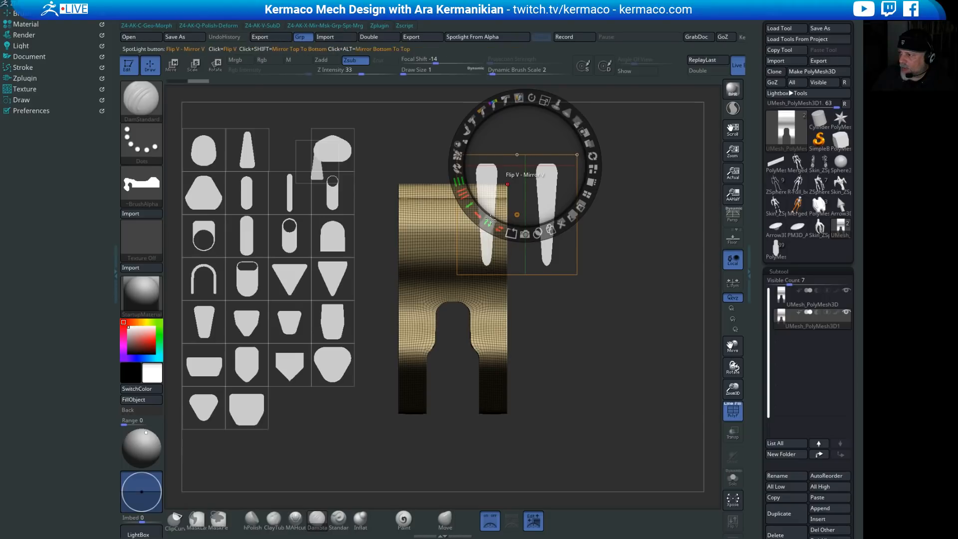
pyautogui.moveTo(479, 216); pyautogui.dragTo(411, 196)
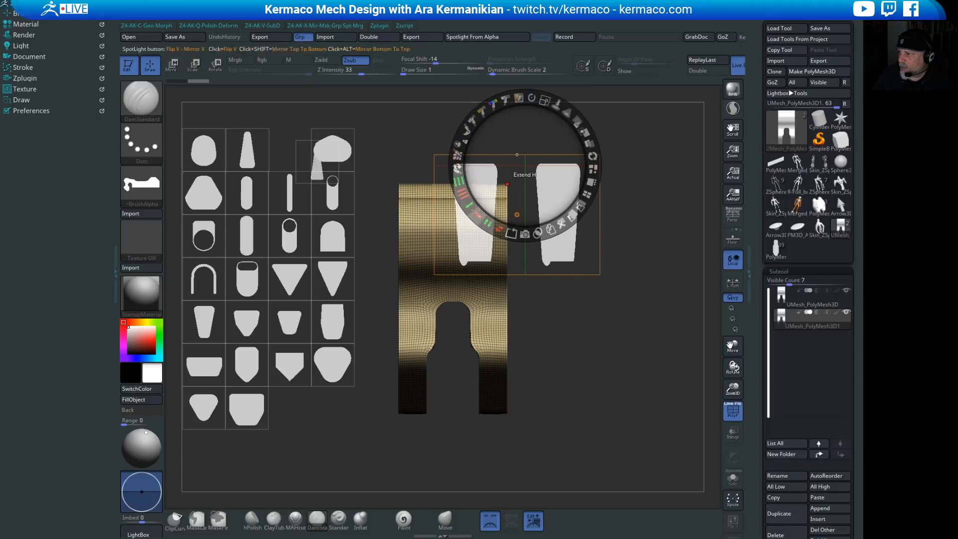
pyautogui.moveTo(526, 165); pyautogui.dragTo(520, 216)
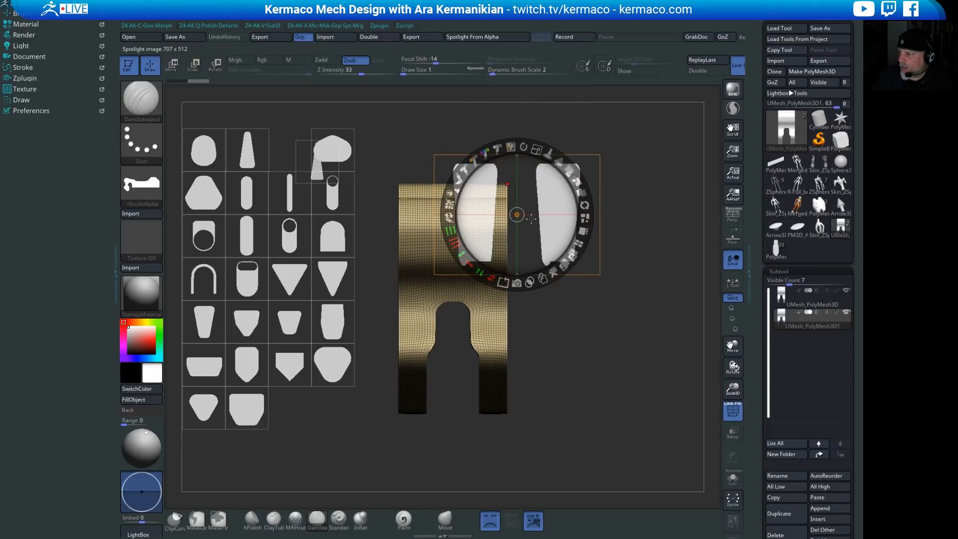
pyautogui.hotkey('ctrl', 'z')
pyautogui.hotkey('ctrl', 'z')
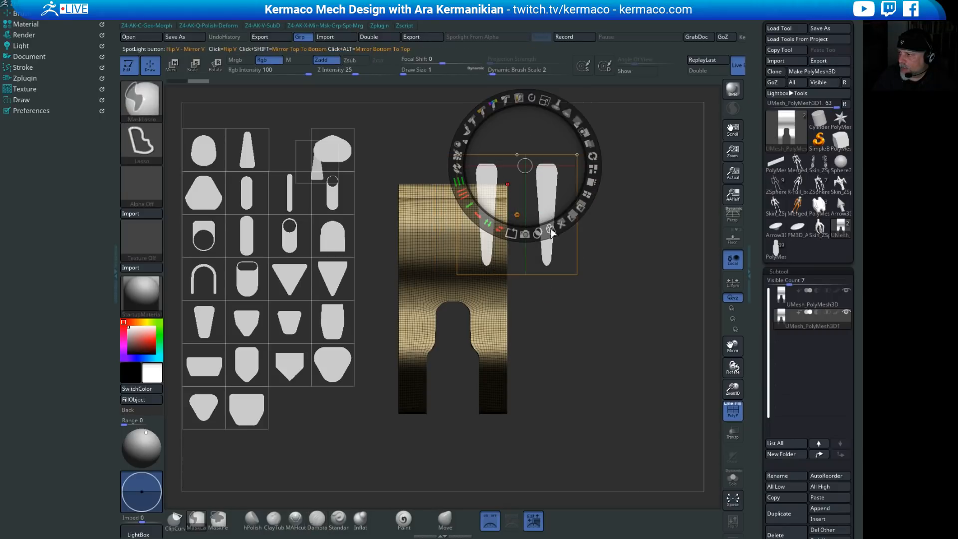
# Step: Widen the two tapered shapes with a horizontal extend from the pair's centre and centre them on the block's top edge
pyautogui.moveTo(526, 166); pyautogui.dragTo(516, 210)
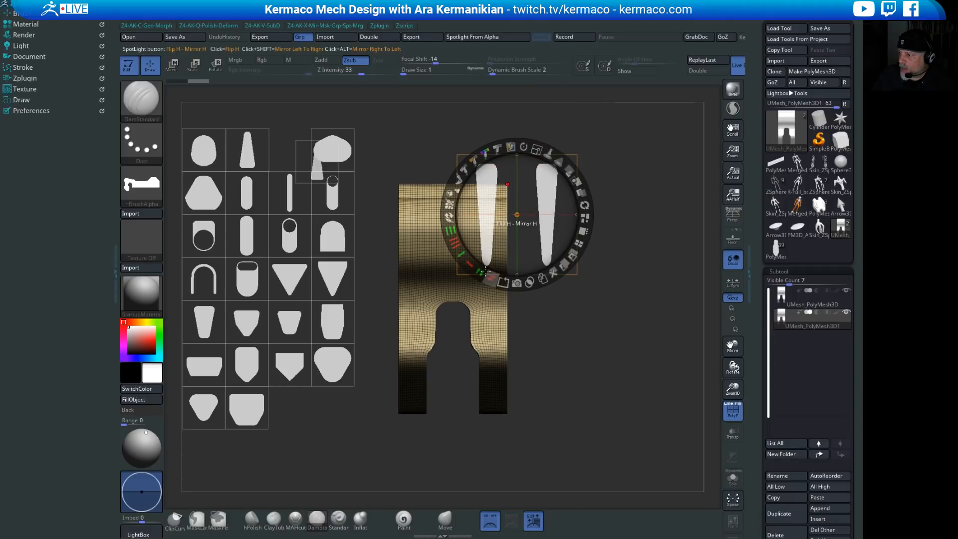
pyautogui.moveTo(456, 244); pyautogui.dragTo(433, 233)
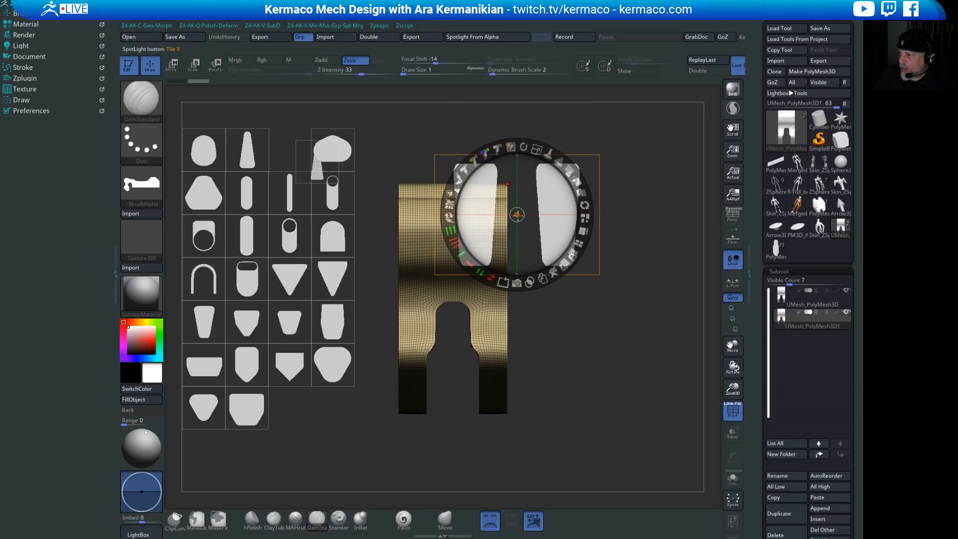
pyautogui.moveTo(544, 239); pyautogui.dragTo(469, 213)
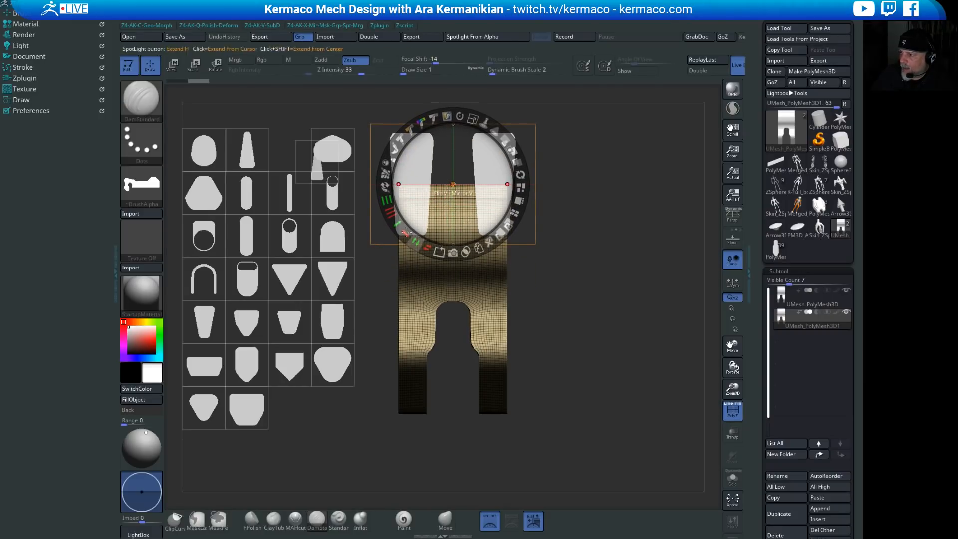
pyautogui.moveTo(405, 234); pyautogui.dragTo(398, 225)
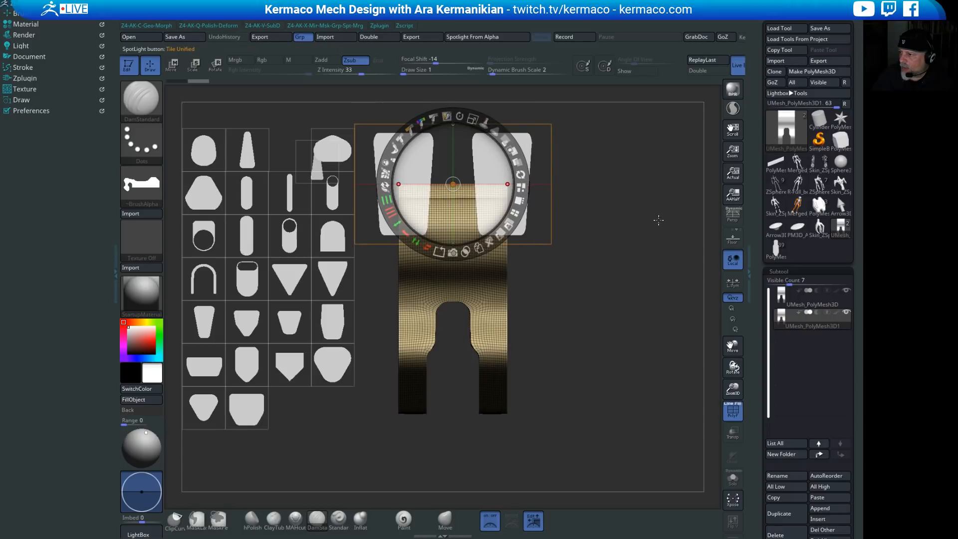
# Step: Realign the widened pair with the block's centre and turn it into a subtractive 3D subtool with Snapshot3D
pyautogui.moveTo(647, 220); pyautogui.dragTo(679, 238)
pyautogui.click(537, 218)
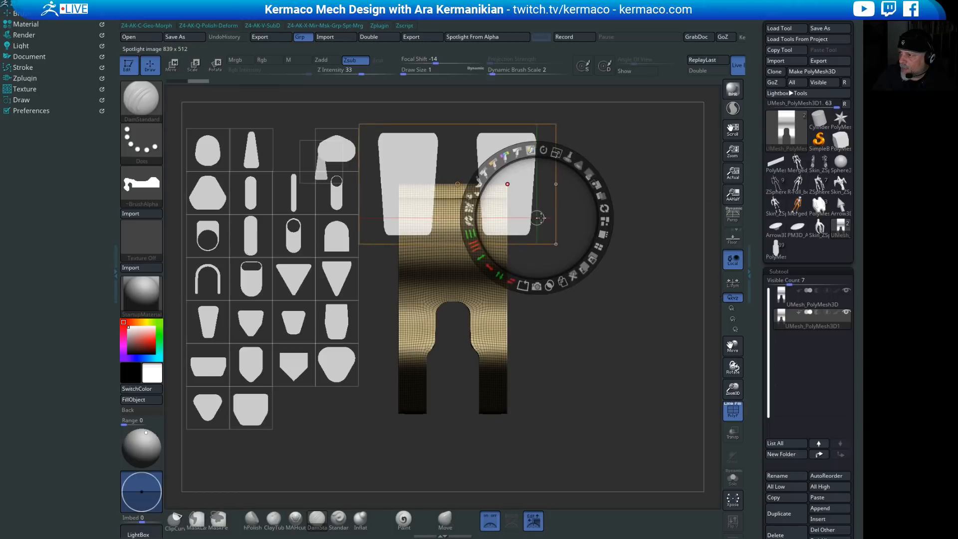
pyautogui.moveTo(537, 218); pyautogui.dragTo(453, 183)
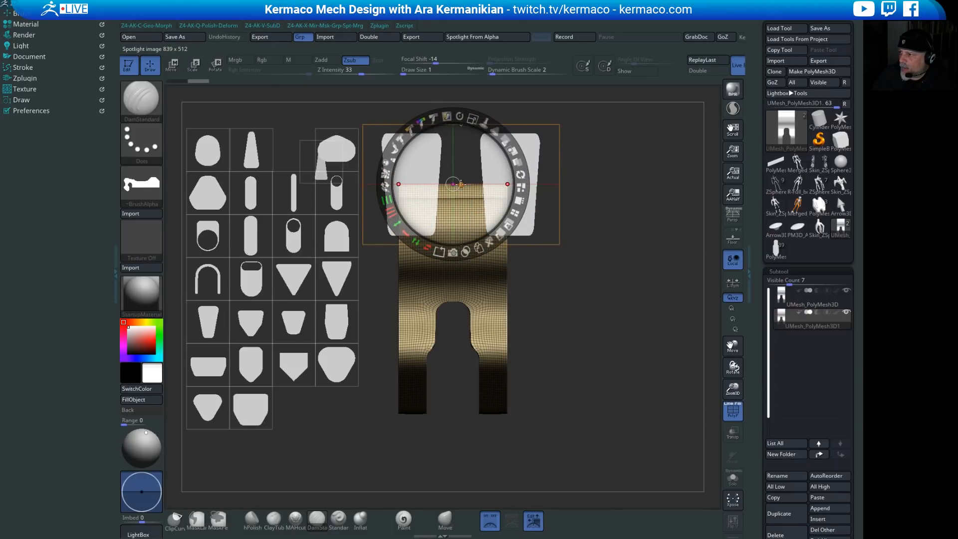
pyautogui.moveTo(461, 184); pyautogui.dragTo(453, 183)
pyautogui.moveTo(453, 184); pyautogui.dragTo(470, 197)
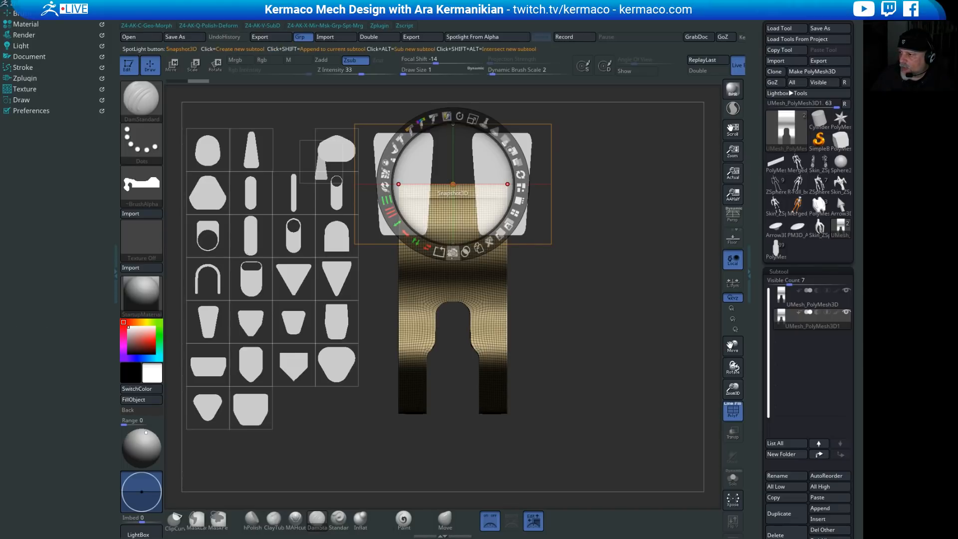
pyautogui.click(453, 253)
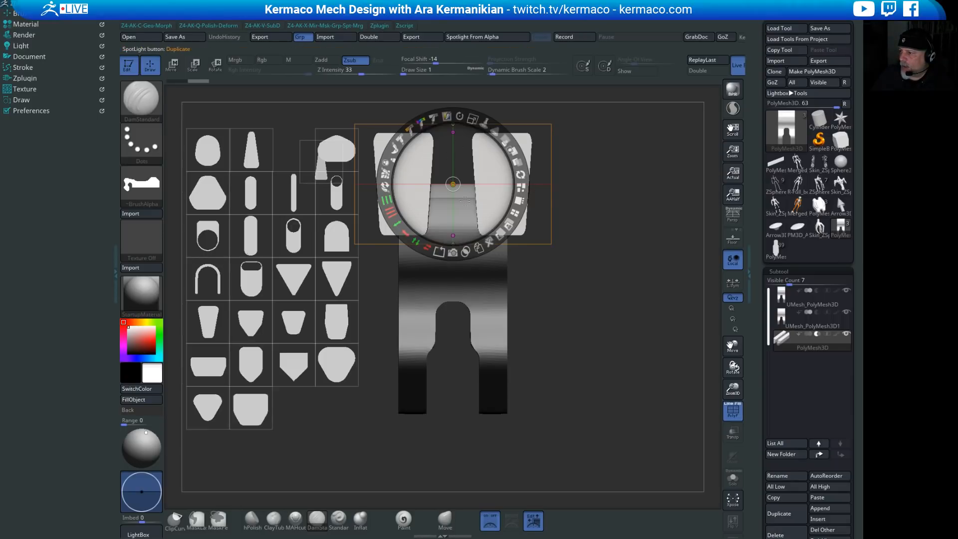
pyautogui.click(489, 521)
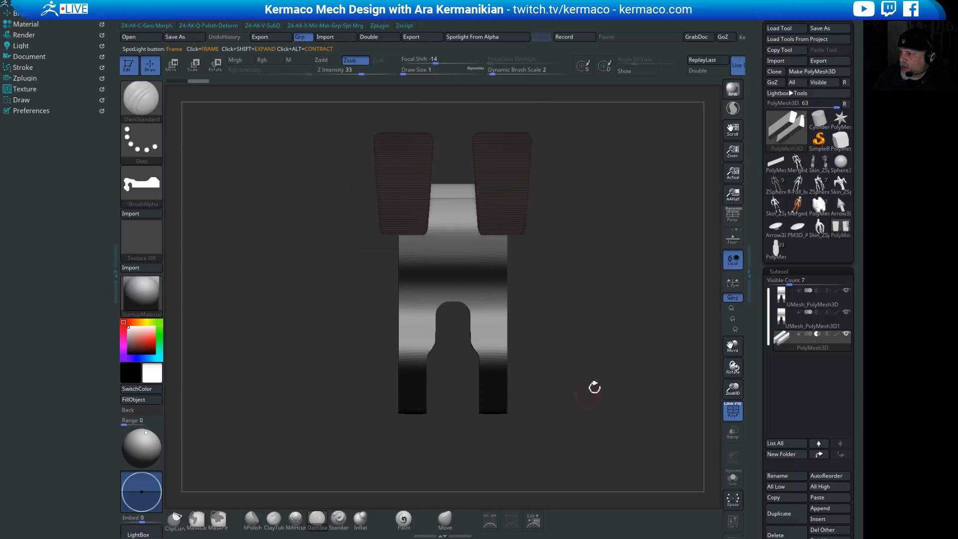
# Step: Hide the polyframe and move the twin cutter along Y to set the depth of the side steps along the block's top
pyautogui.moveTo(604, 365); pyautogui.dragTo(654, 368)
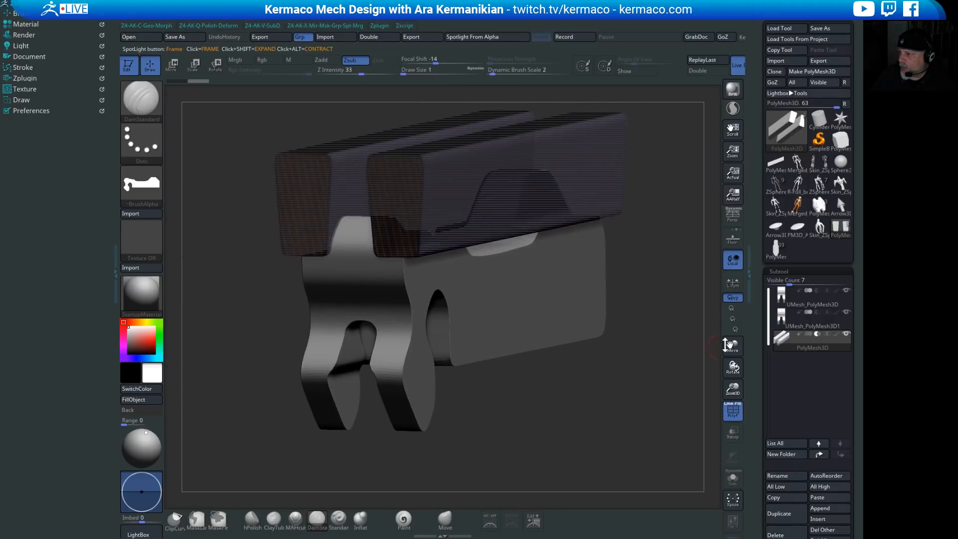
pyautogui.click(729, 415)
pyautogui.moveTo(588, 385)
pyautogui.mouseDown()
pyautogui.moveTo(620, 385)
pyautogui.moveTo(599, 385)
pyautogui.mouseUp()
pyautogui.press('w')
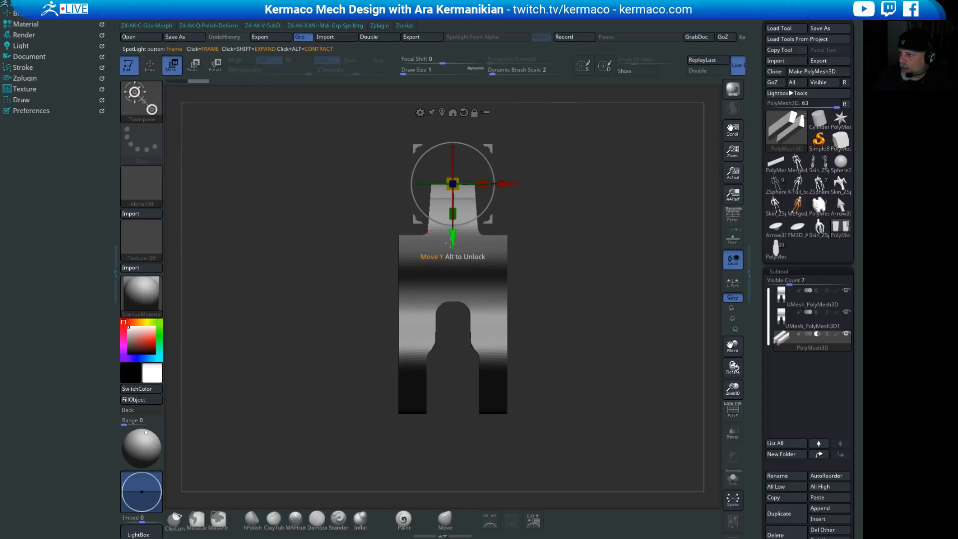
pyautogui.moveTo(447, 242); pyautogui.dragTo(447, 222)
pyautogui.moveTo(622, 265); pyautogui.dragTo(599, 280)
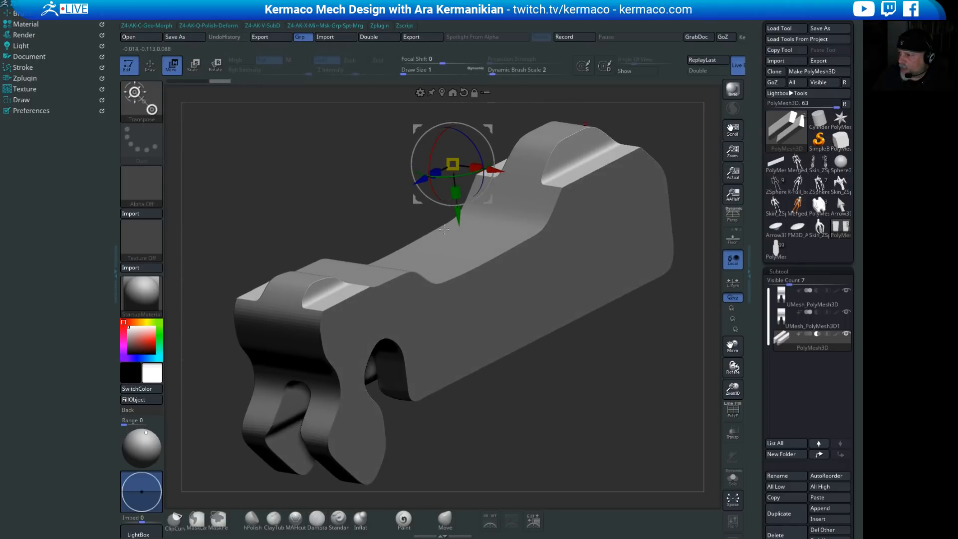
pyautogui.moveTo(461, 218); pyautogui.dragTo(451, 260)
pyautogui.moveTo(424, 218); pyautogui.dragTo(433, 242)
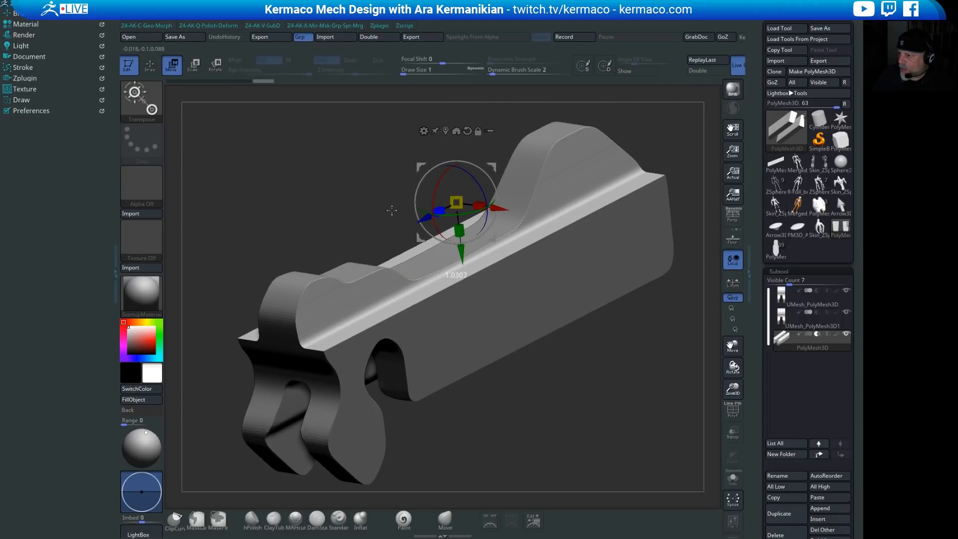
pyautogui.moveTo(312, 199); pyautogui.dragTo(343, 193)
pyautogui.moveTo(606, 209); pyautogui.dragTo(559, 213)
pyautogui.keyDown('alt'); pyautogui.moveTo(441, 232); pyautogui.dragTo(497, 271); pyautogui.keyUp('alt')
pyautogui.moveTo(447, 150); pyautogui.dragTo(552, 306)
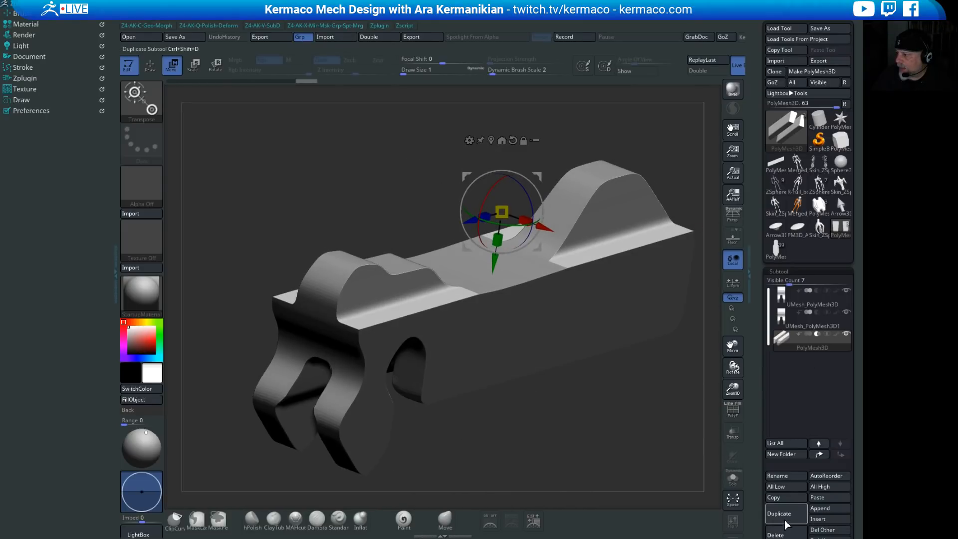
# Step: Make a Boolean mesh from all the subtools and open the resulting UMesh tool
pyautogui.moveTo(756, 511); pyautogui.dragTo(812, 451)
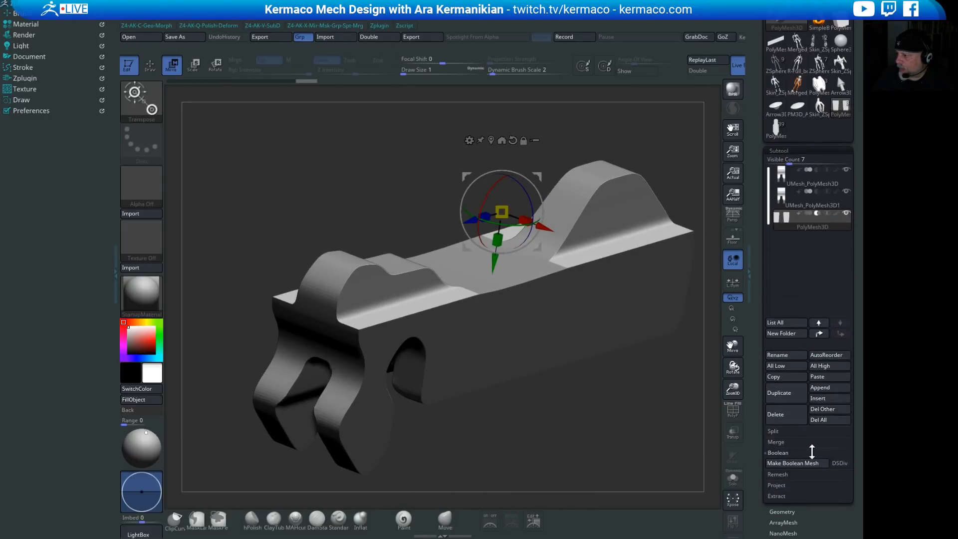
pyautogui.click(808, 464)
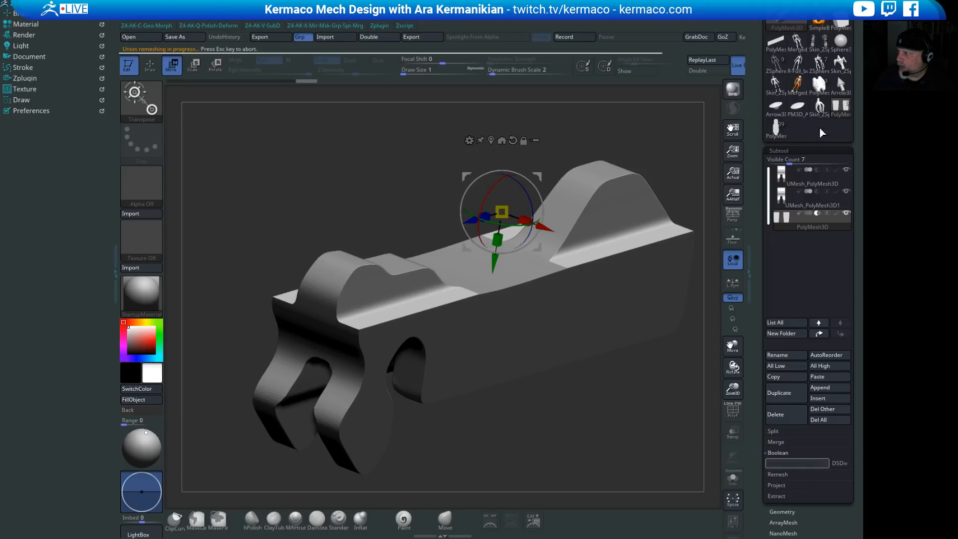
pyautogui.click(797, 131)
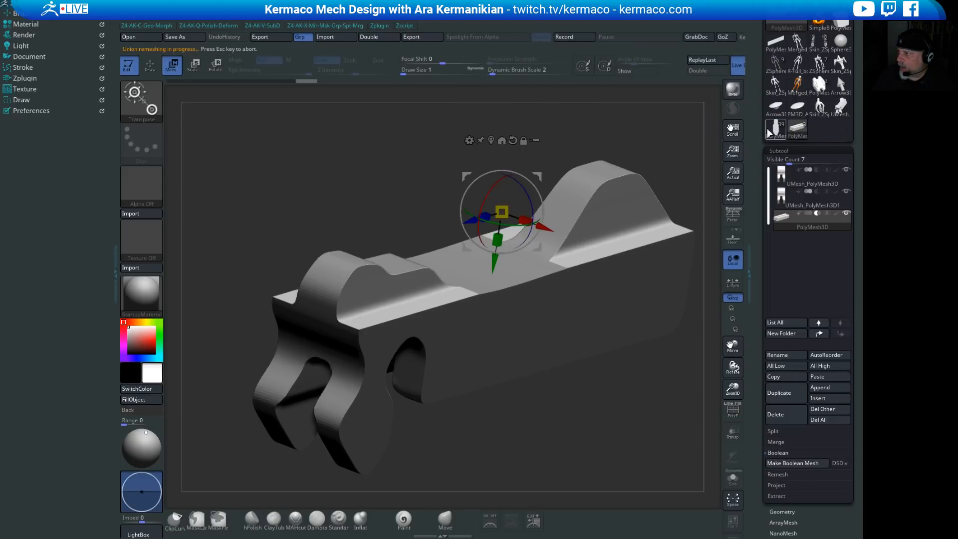
pyautogui.click(842, 106)
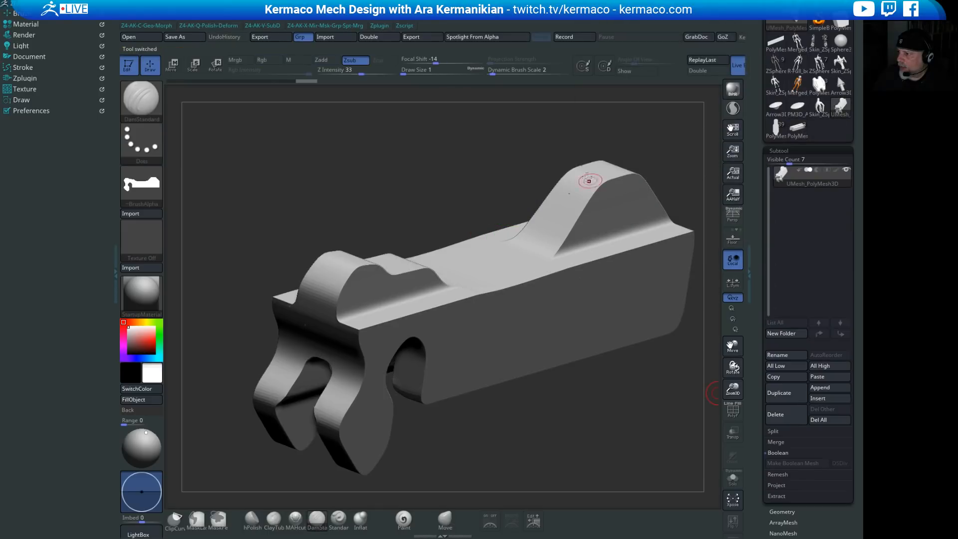
# Step: Inspect the Boolean result with the polyframe shown, and delete its UMesh_PolyMesh3D subtool
pyautogui.moveTo(487, 153)
pyautogui.mouseDown()
pyautogui.moveTo(509, 151)
pyautogui.moveTo(494, 152)
pyautogui.mouseUp()
pyautogui.moveTo(598, 224); pyautogui.dragTo(534, 252)
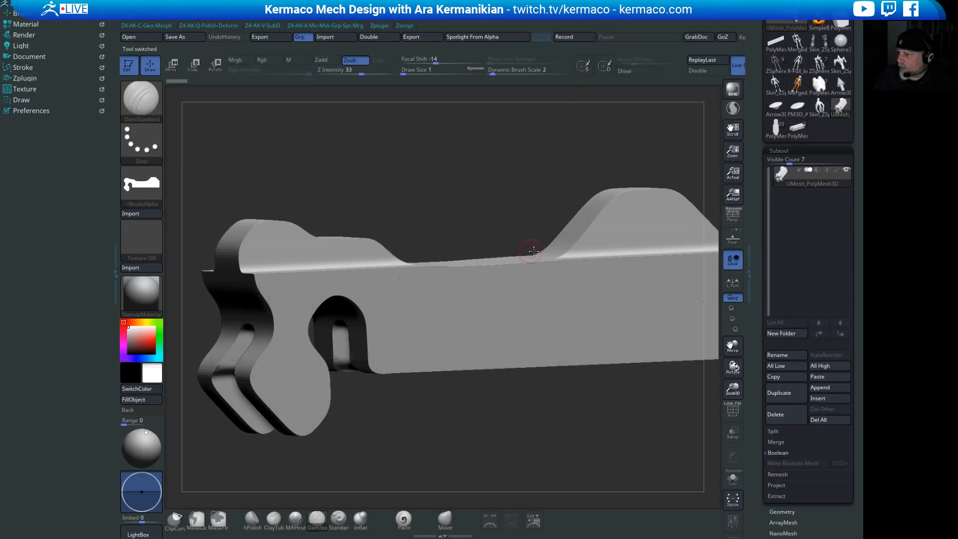
pyautogui.click(736, 410)
pyautogui.moveTo(499, 446); pyautogui.dragTo(632, 342)
pyautogui.press('ctrl')
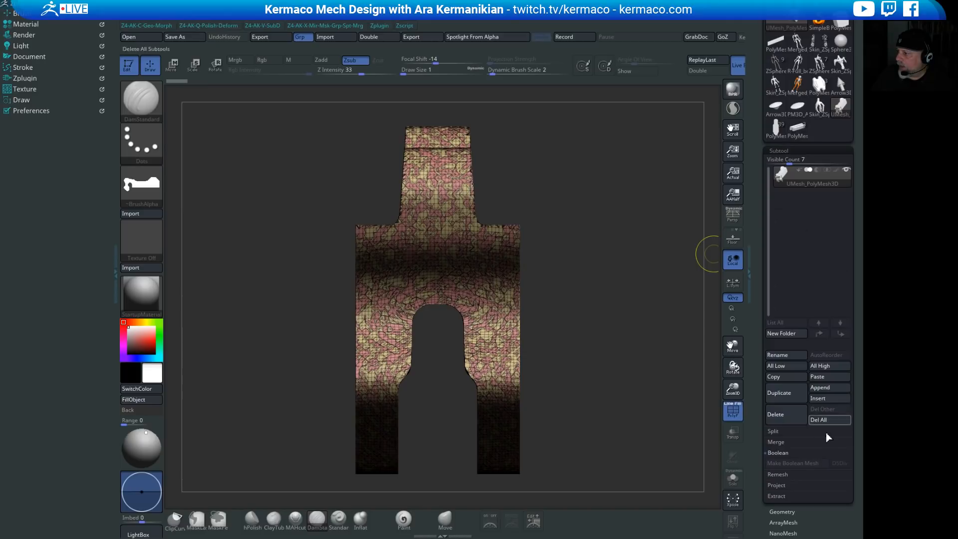
pyautogui.click(784, 416)
pyautogui.click(697, 434)
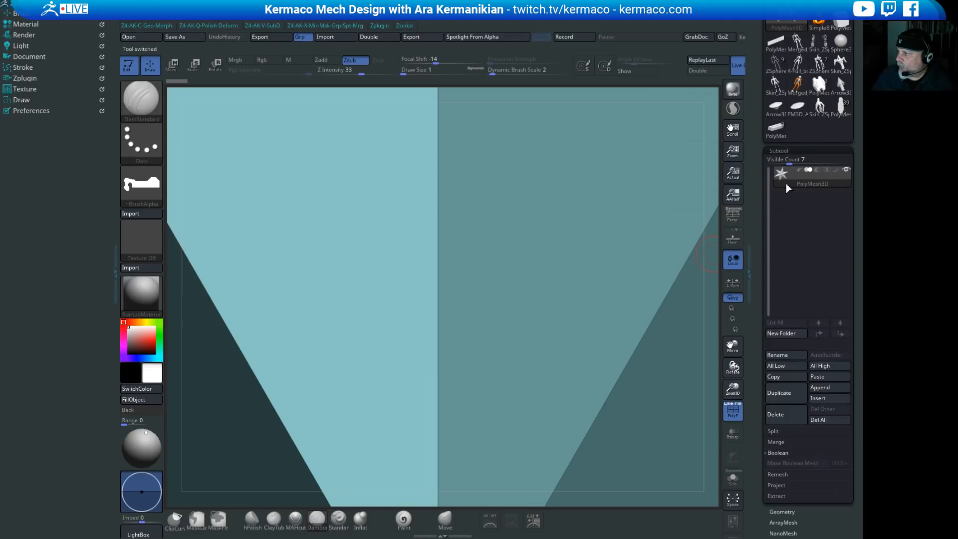
# Step: Hide the UMesh_PolyMesh3D subtool in the original three-subtool tool, and make and open a new Boolean mesh
pyautogui.click(773, 131)
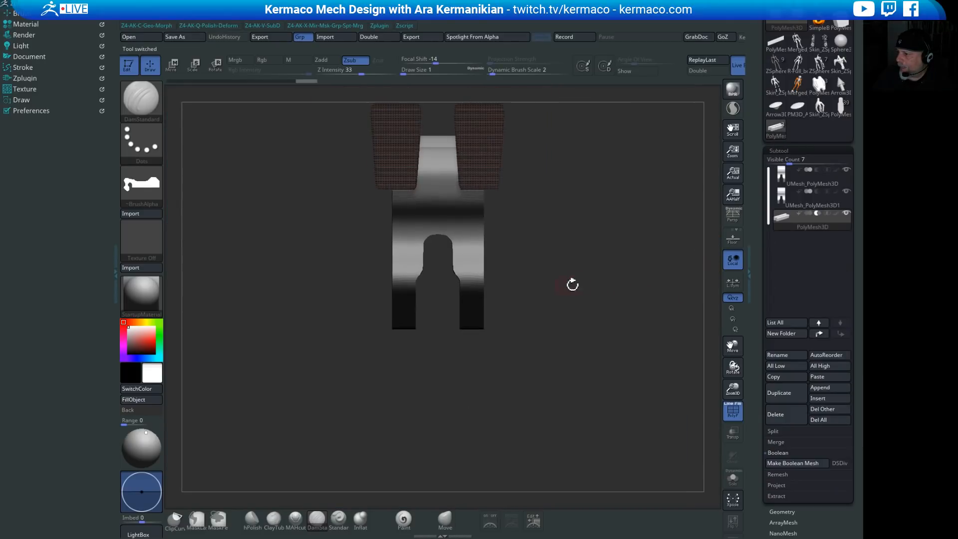
pyautogui.keyDown('alt'); pyautogui.moveTo(620, 275); pyautogui.dragTo(593, 314); pyautogui.keyUp('alt')
pyautogui.click(797, 465)
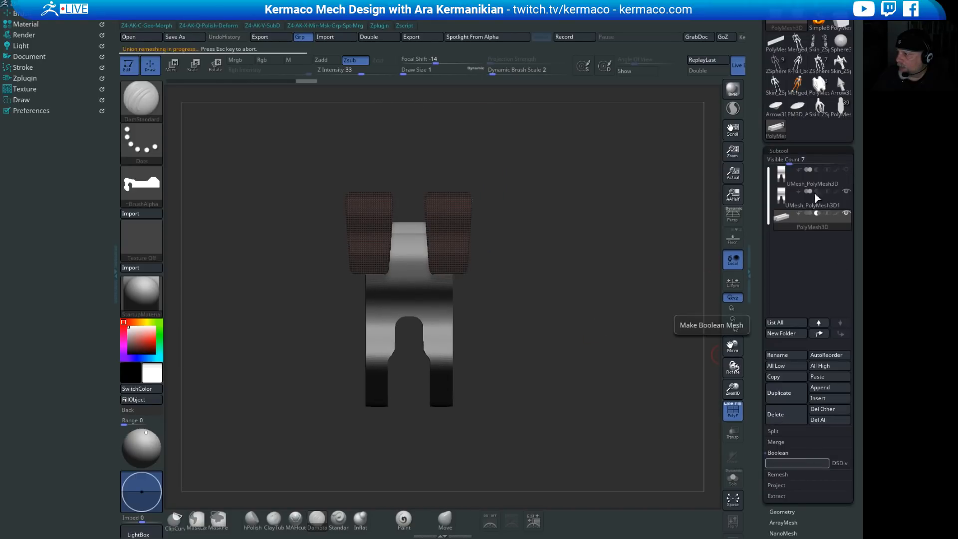
pyautogui.click(773, 130)
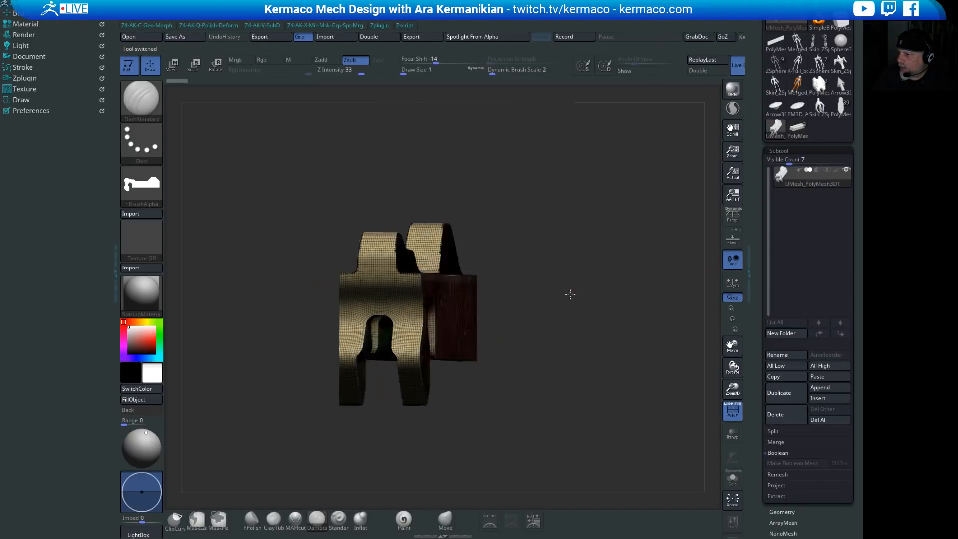
pyautogui.moveTo(569, 293); pyautogui.dragTo(397, 258)
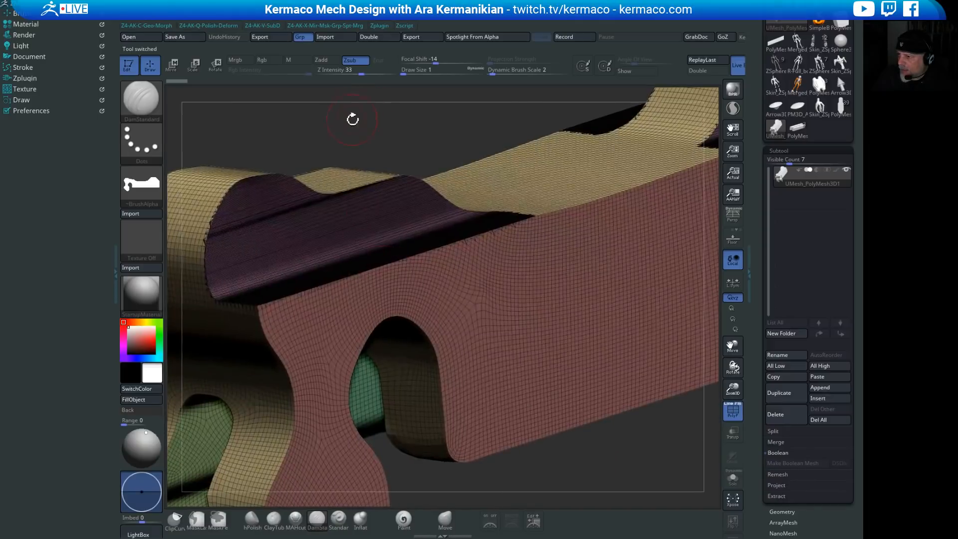
# Step: ZRemesh the Boolean mesh to the same polygon count with KeepGroups and DetectEdges on and Adapt off
pyautogui.moveTo(353, 118); pyautogui.dragTo(633, 128)
pyautogui.moveTo(561, 231); pyautogui.dragTo(614, 380)
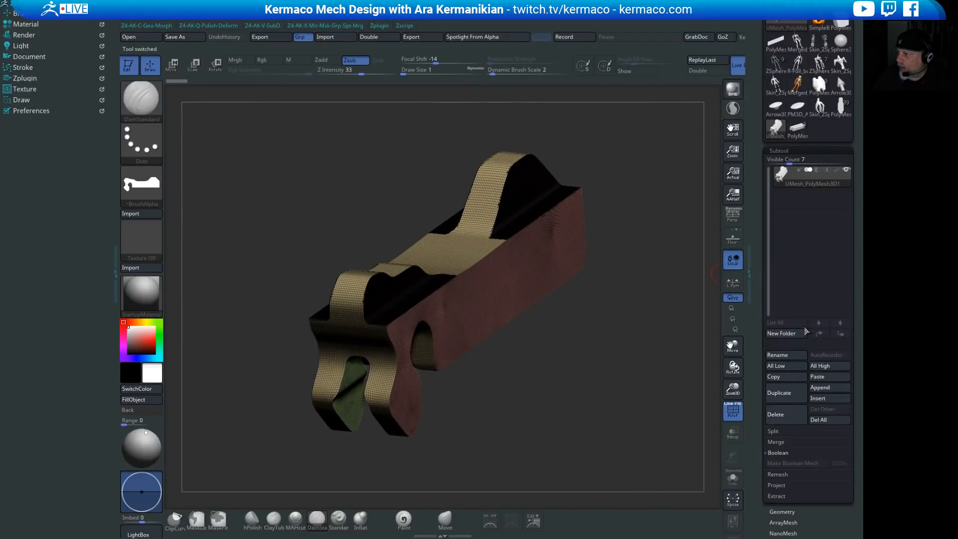
pyautogui.moveTo(762, 447); pyautogui.dragTo(785, 325)
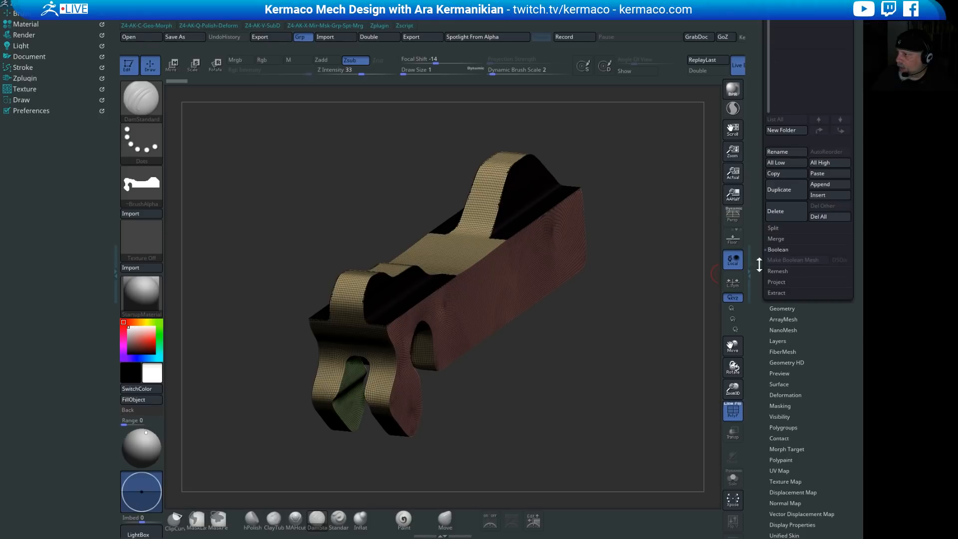
pyautogui.click(782, 308)
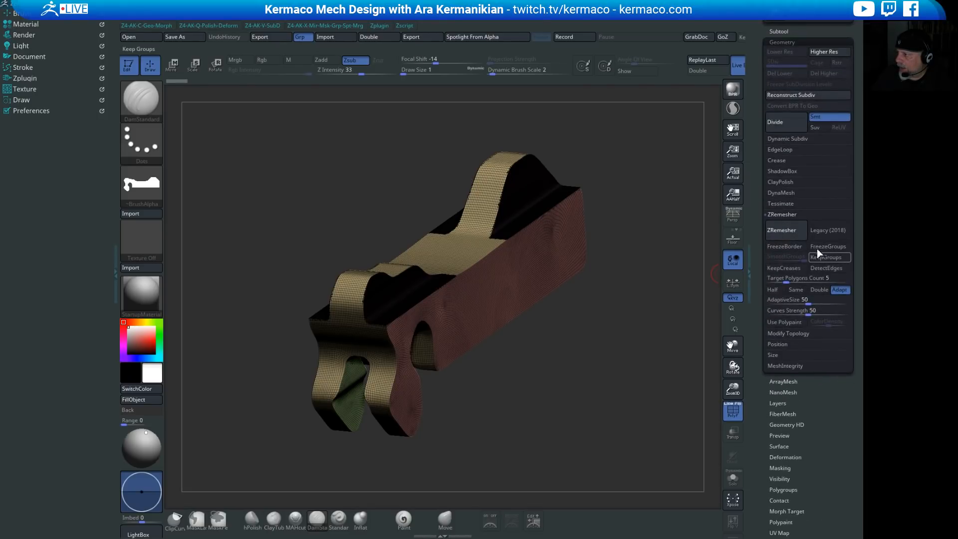
pyautogui.click(828, 257)
pyautogui.click(827, 268)
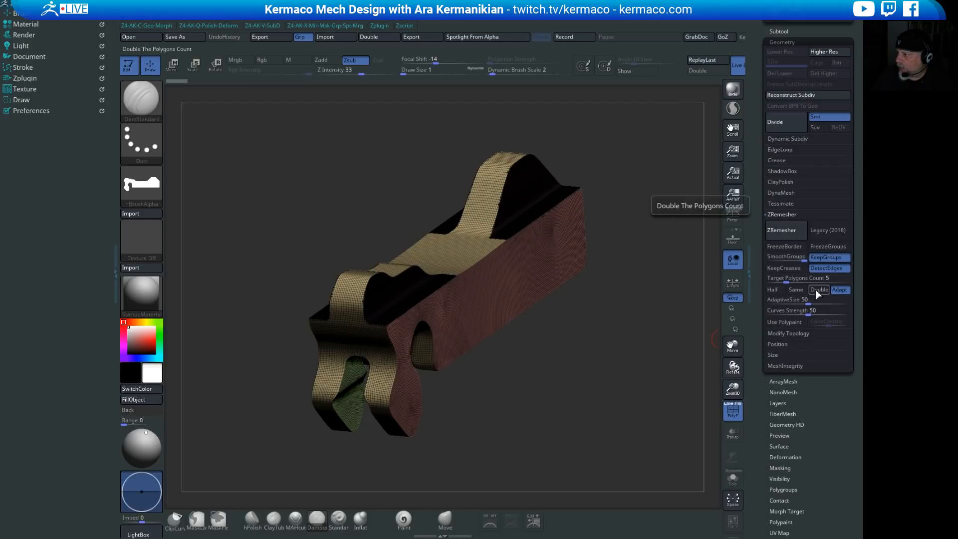
pyautogui.click(797, 290)
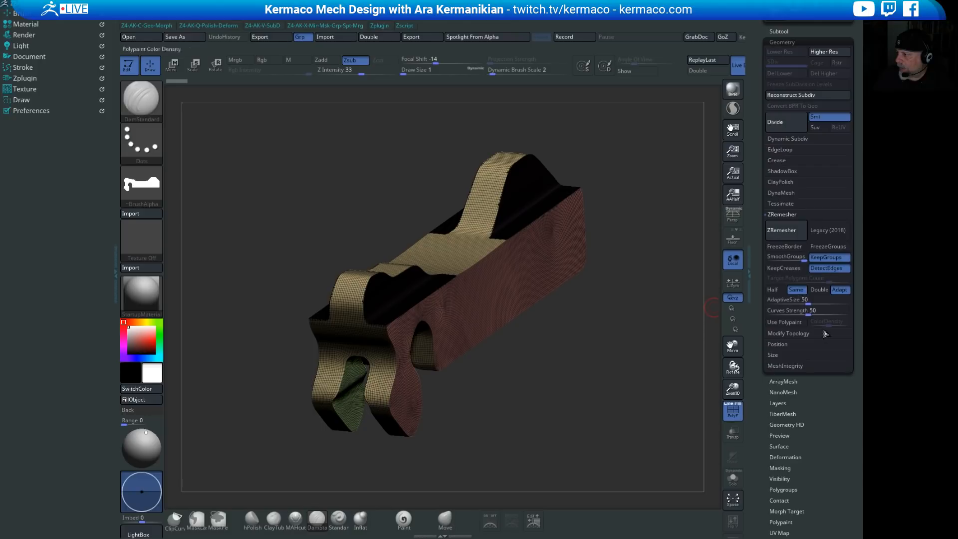
pyautogui.click(786, 230)
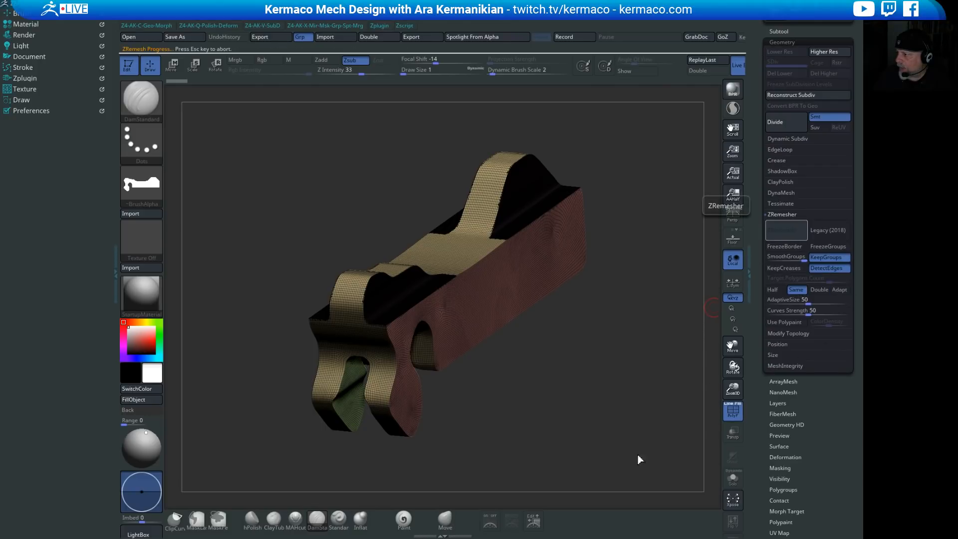
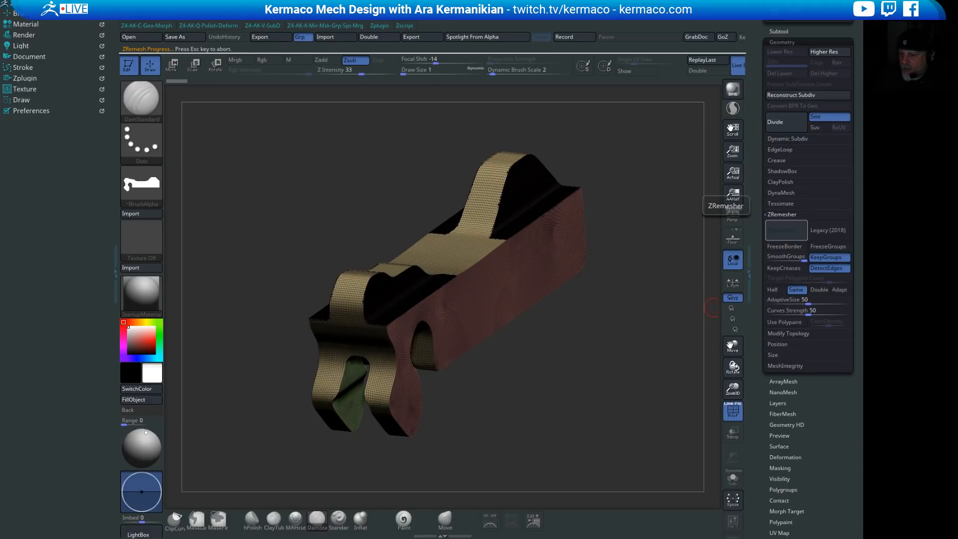
# Step: Try ZRemesher again on the block with the same settings and check the topology
pyautogui.keyDown('alt'); pyautogui.moveTo(548, 410); pyautogui.dragTo(606, 462); pyautogui.keyUp('alt')
pyautogui.moveTo(639, 357); pyautogui.dragTo(713, 287)
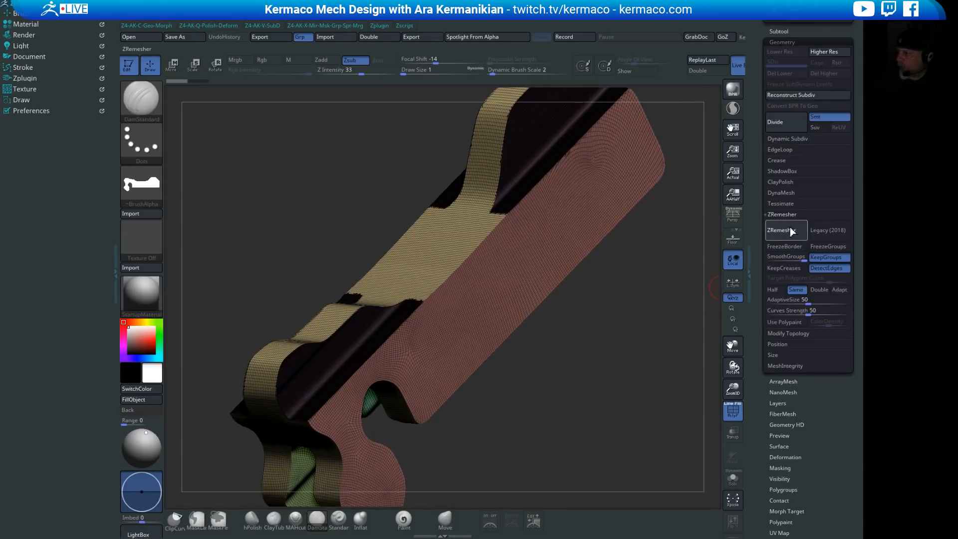
pyautogui.click(789, 229)
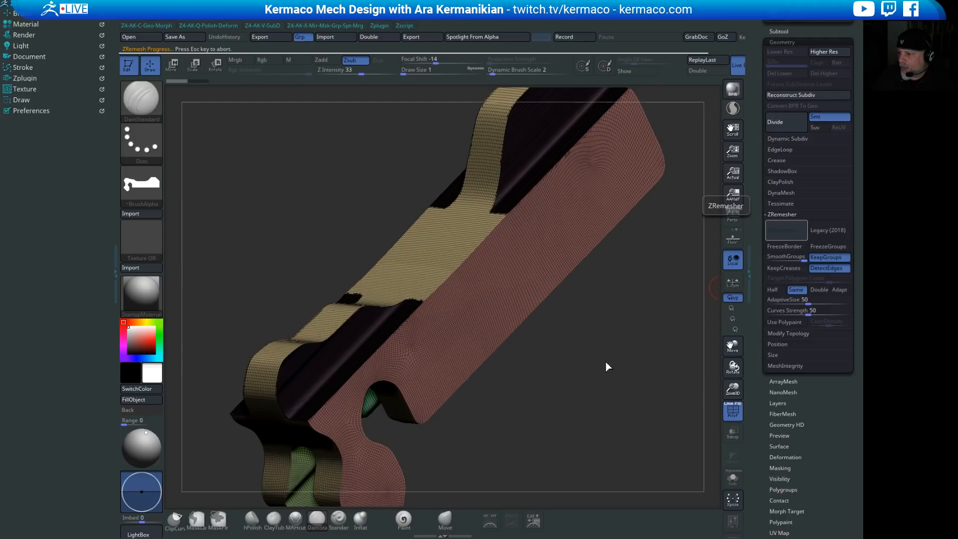
pyautogui.moveTo(614, 387); pyautogui.dragTo(714, 296)
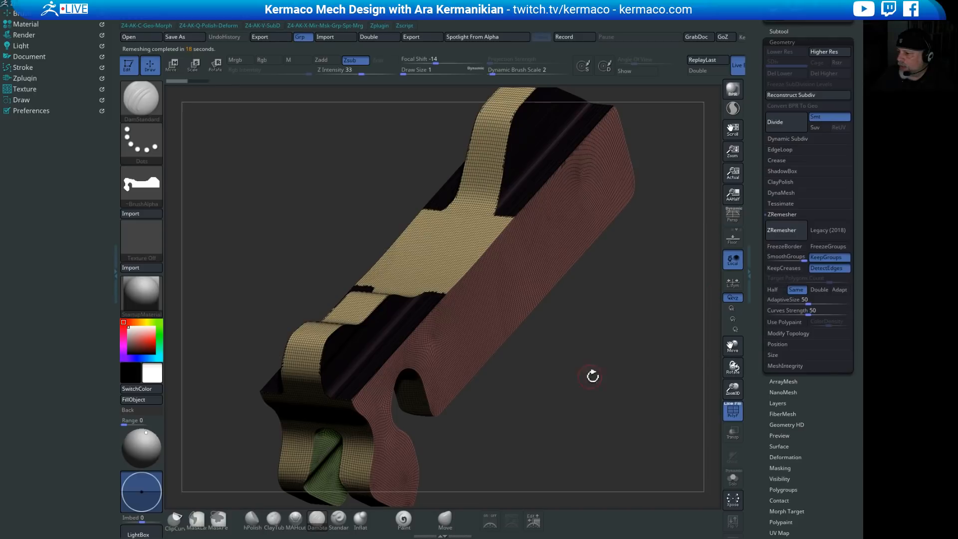
pyautogui.keyDown('alt'); pyautogui.moveTo(592, 374); pyautogui.dragTo(597, 383); pyautogui.keyUp('alt')
# Step: Try to ZRemesh the block at half the polygon count and undo it
pyautogui.click(773, 289)
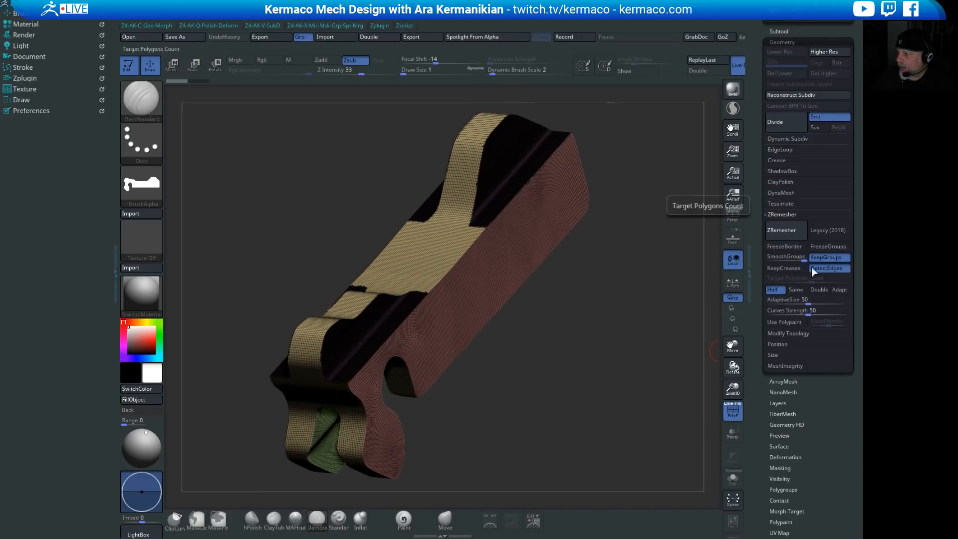
pyautogui.click(782, 232)
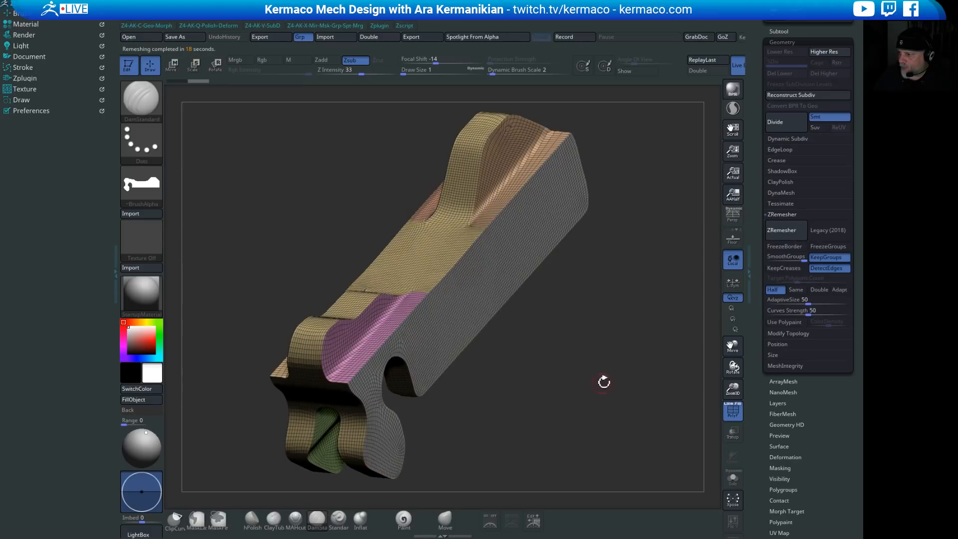
pyautogui.hotkey('ctrl', 'z')
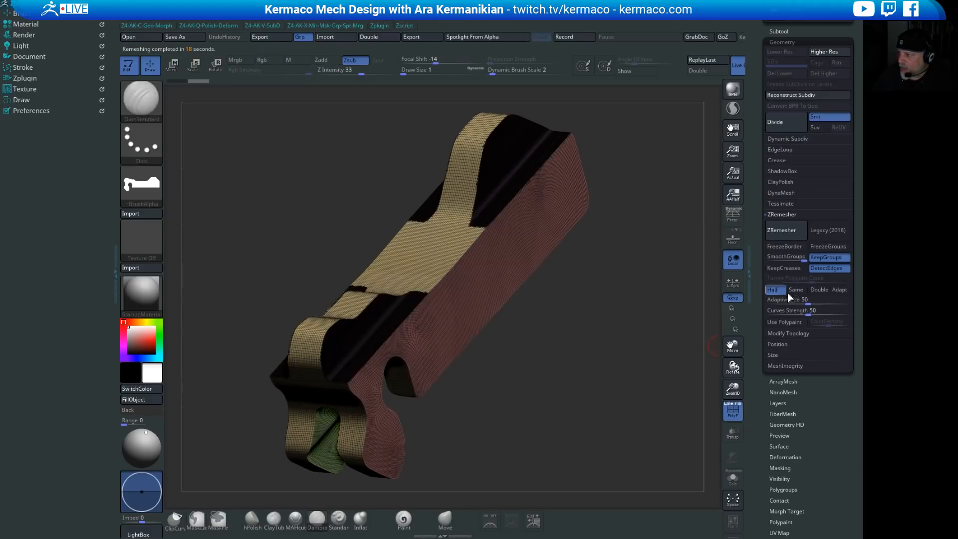
# Step: Make the block symmetrical across X and ZRemesh it twice with the polygon target set to Same
pyautogui.click(796, 289)
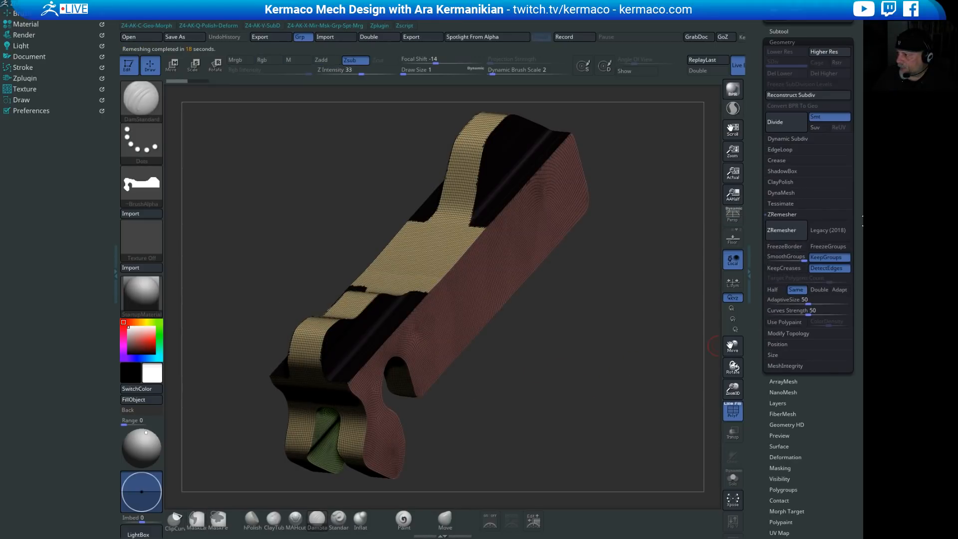
pyautogui.moveTo(538, 357)
pyautogui.mouseDown()
pyautogui.moveTo(563, 321)
pyautogui.moveTo(541, 351)
pyautogui.moveTo(589, 387)
pyautogui.moveTo(618, 393)
pyautogui.moveTo(622, 379)
pyautogui.moveTo(598, 389)
pyautogui.moveTo(629, 391)
pyautogui.moveTo(613, 379)
pyautogui.mouseUp()
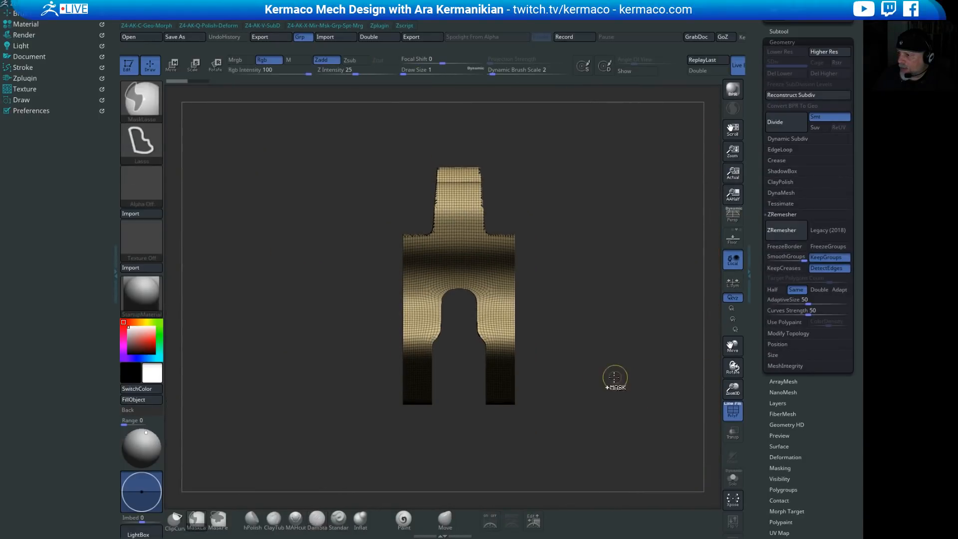
pyautogui.hotkey('ctrl', 'x')
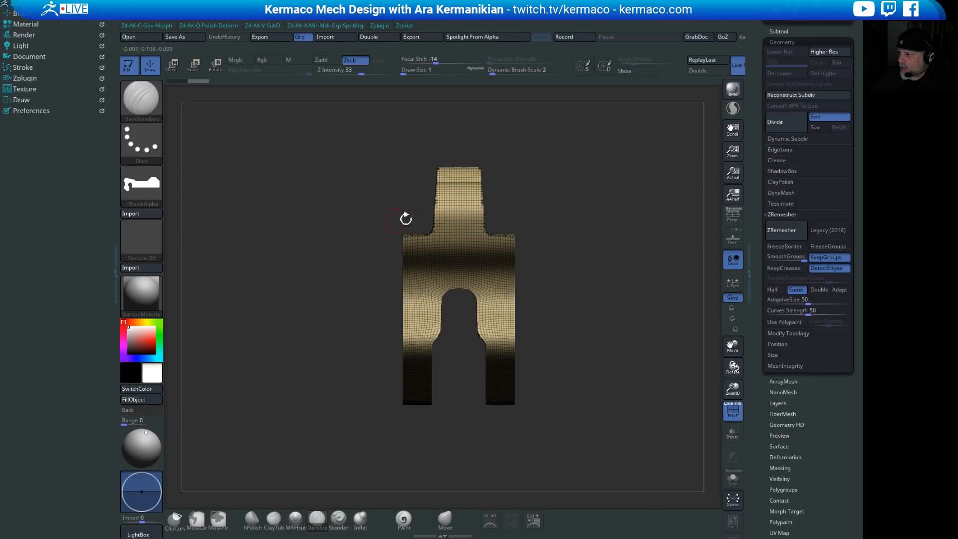
pyautogui.hotkey('ctrl', 'x')
pyautogui.click(782, 233)
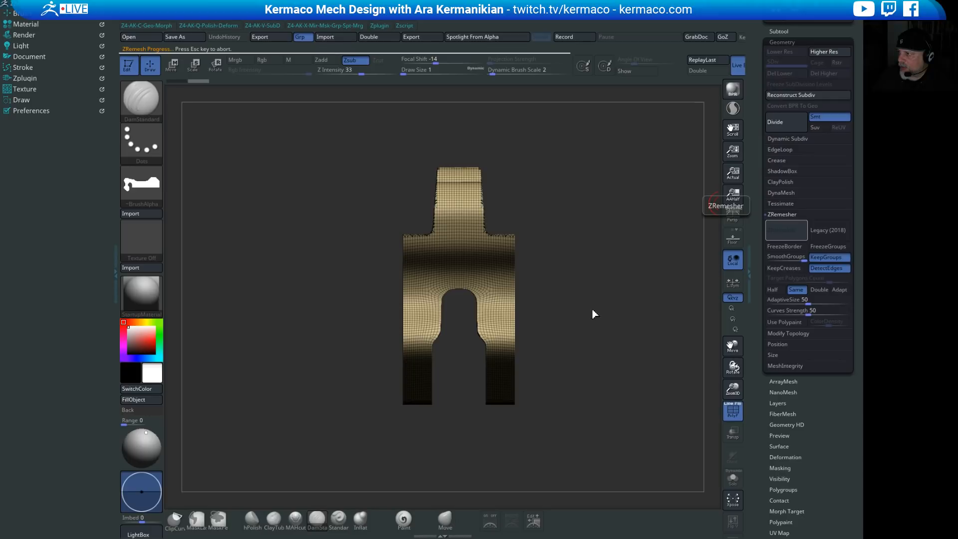
pyautogui.moveTo(657, 374); pyautogui.dragTo(691, 324)
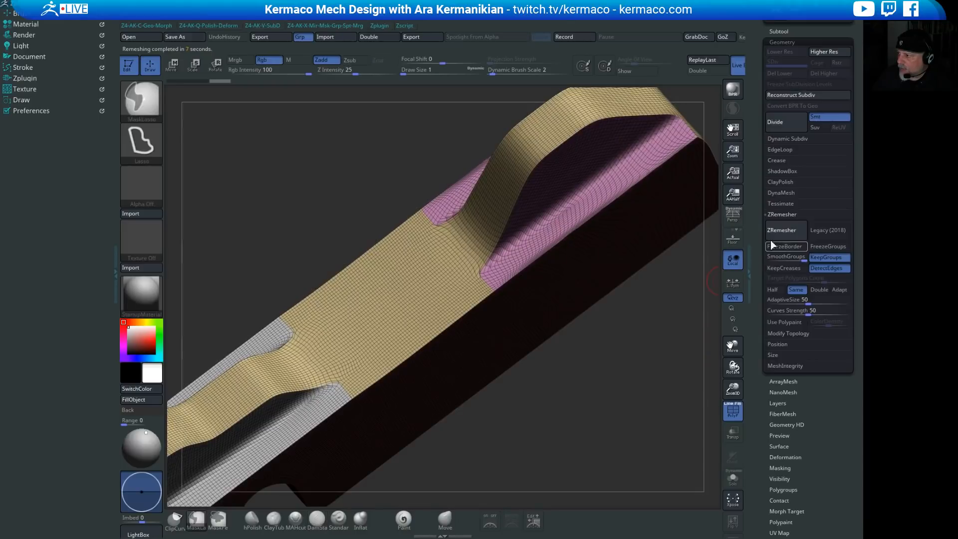
pyautogui.click(792, 232)
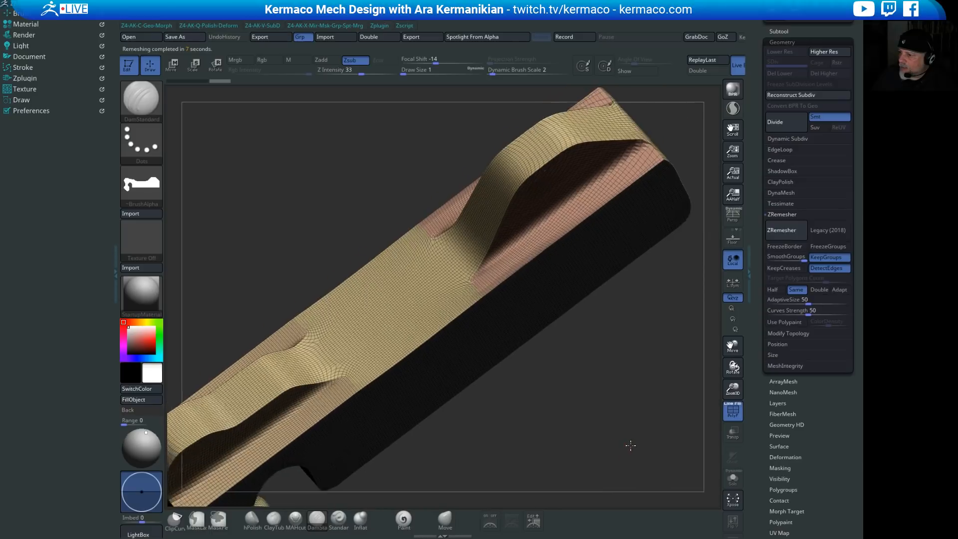
# Step: Inspect the remeshed block's side steps and underside, with the polyframe shown and then hidden
pyautogui.moveTo(631, 445); pyautogui.dragTo(591, 348)
pyautogui.press('f')
pyautogui.keyDown('alt'); pyautogui.moveTo(648, 114); pyautogui.dragTo(621, 255); pyautogui.keyUp('alt')
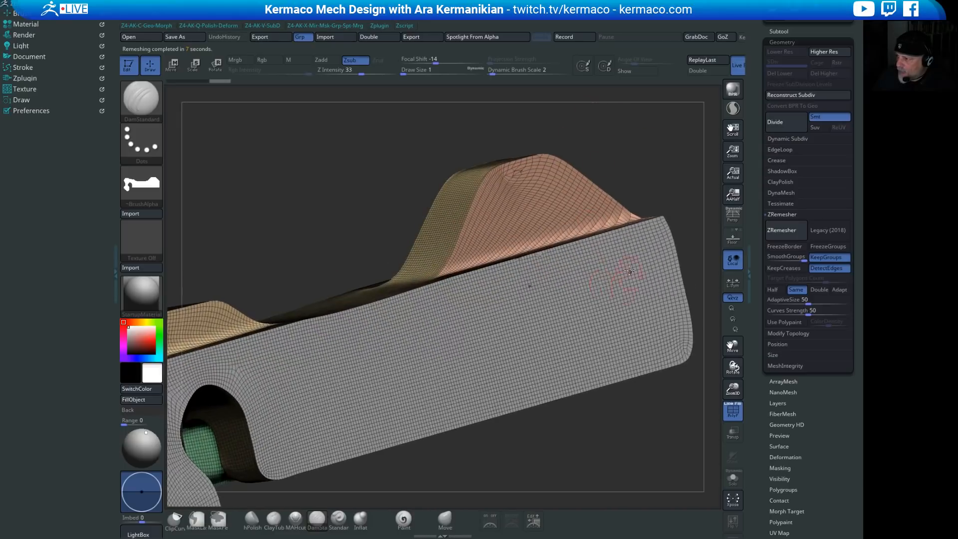
pyautogui.moveTo(680, 166); pyautogui.dragTo(535, 246)
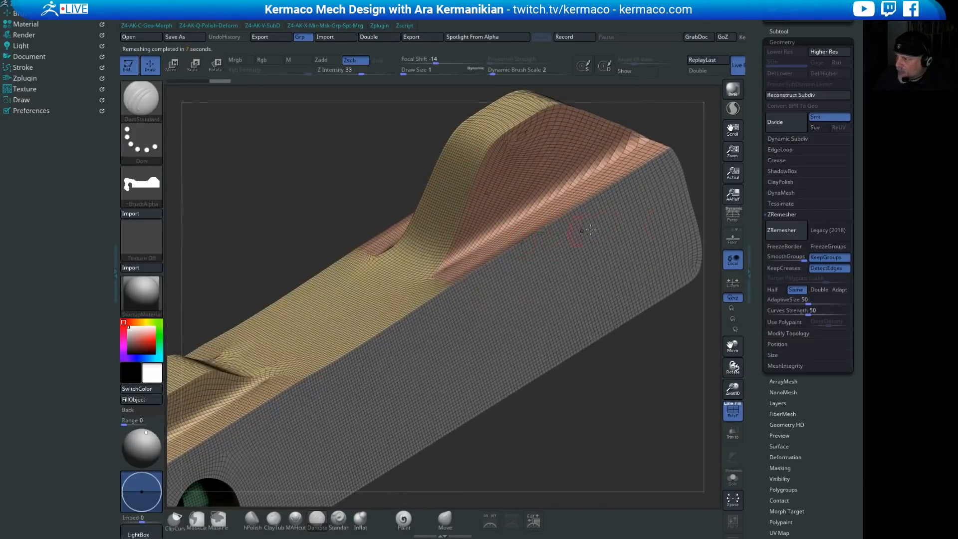
pyautogui.click(733, 411)
pyautogui.moveTo(621, 398); pyautogui.dragTo(591, 347)
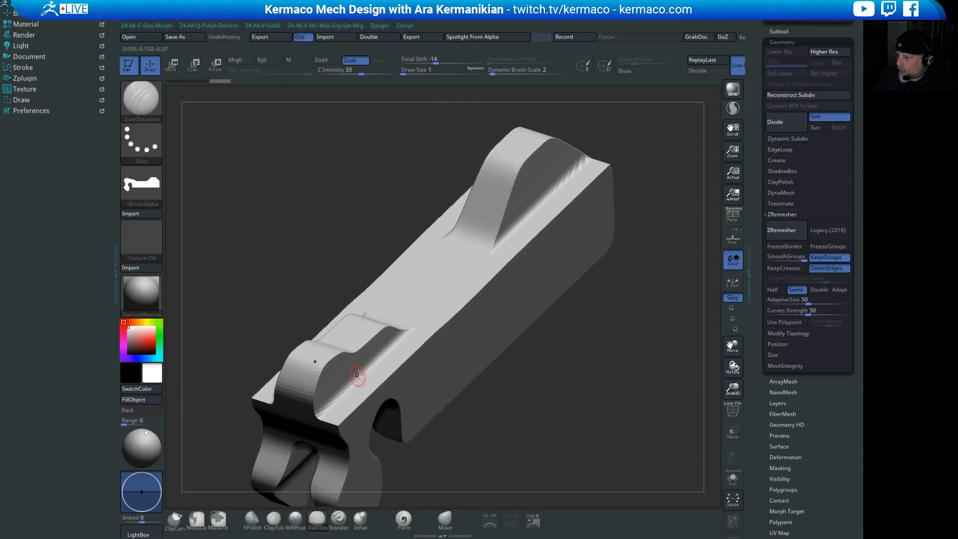
pyautogui.moveTo(625, 463); pyautogui.dragTo(618, 339)
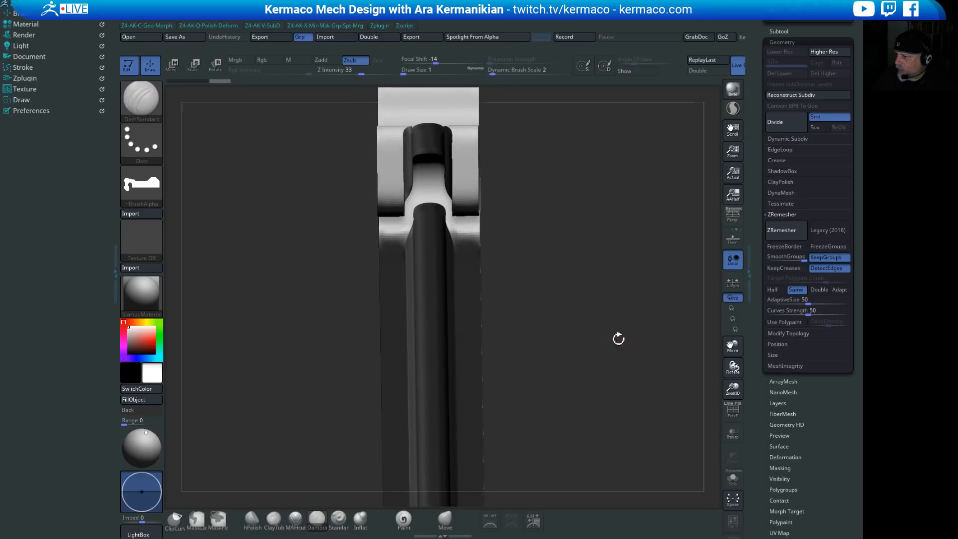
# Step: Smooth the block's surfaces with the Polish By Features deformation
pyautogui.click(796, 458)
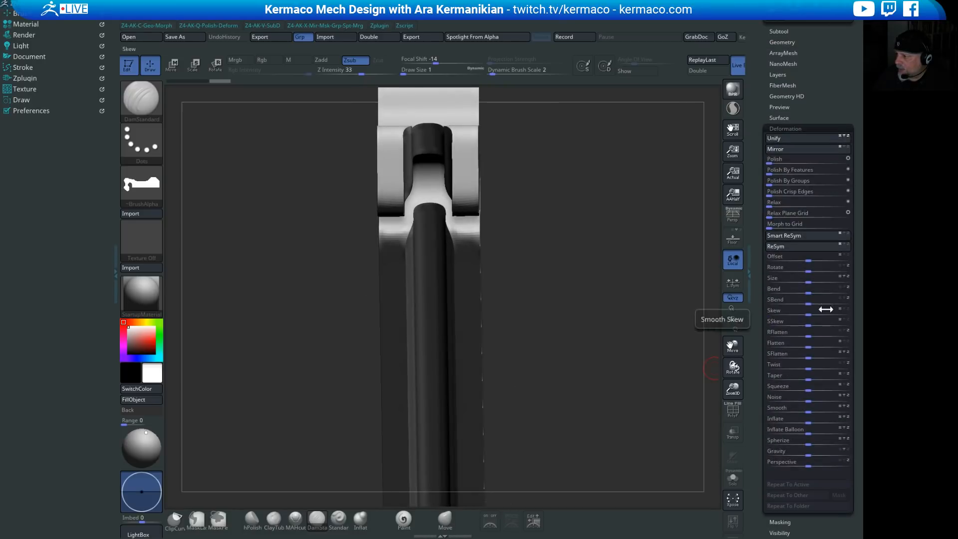
pyautogui.click(796, 169)
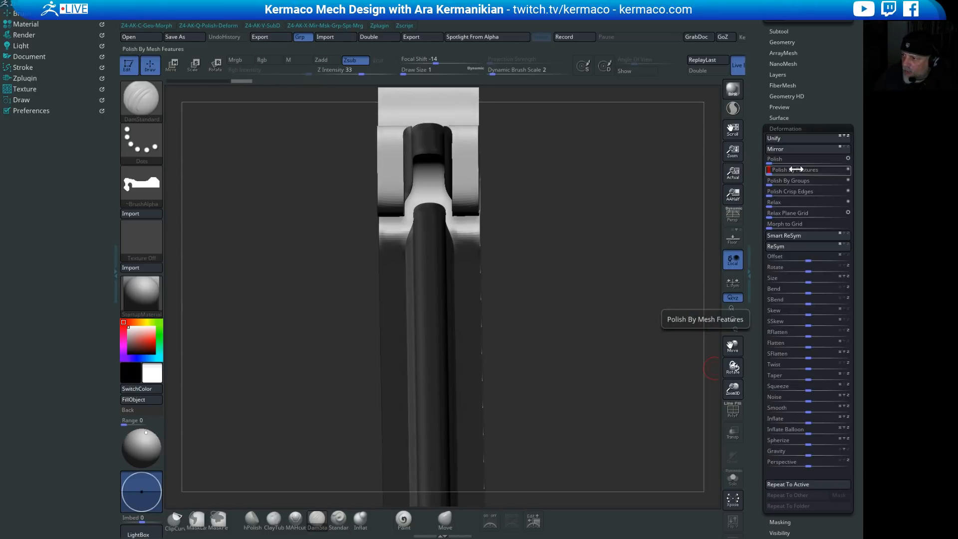
pyautogui.moveTo(589, 192); pyautogui.dragTo(681, 377)
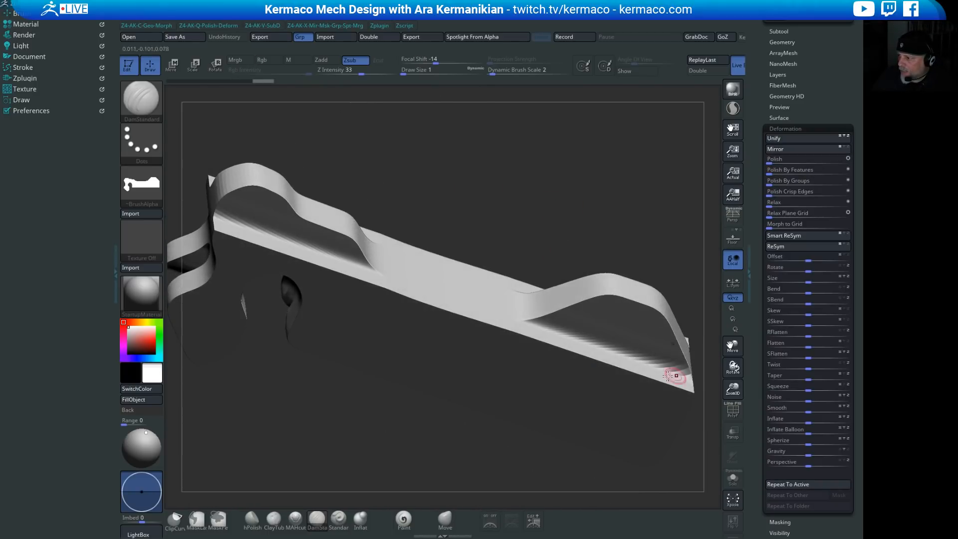
# Step: Show the polyframe, check the polished block's topology, and set the block to a straight side view
pyautogui.click(733, 410)
pyautogui.moveTo(642, 217); pyautogui.dragTo(596, 260)
pyautogui.keyDown('alt'); pyautogui.moveTo(644, 184); pyautogui.dragTo(550, 178); pyautogui.keyUp('alt')
pyautogui.press('f')
pyautogui.moveTo(485, 162); pyautogui.dragTo(519, 169)
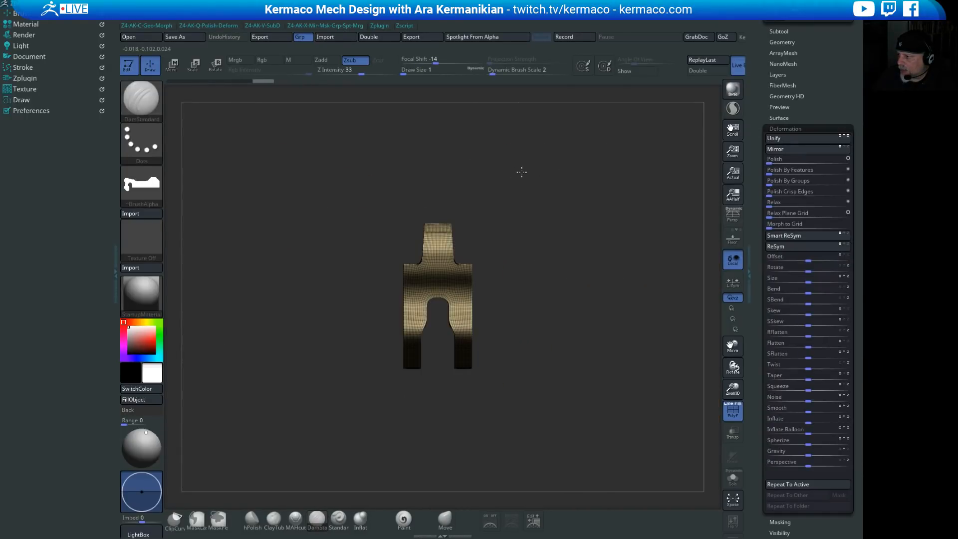
pyautogui.moveTo(561, 210); pyautogui.dragTo(379, 285)
pyautogui.keyDown('alt'); pyautogui.moveTo(594, 331); pyautogui.dragTo(628, 331); pyautogui.keyUp('alt')
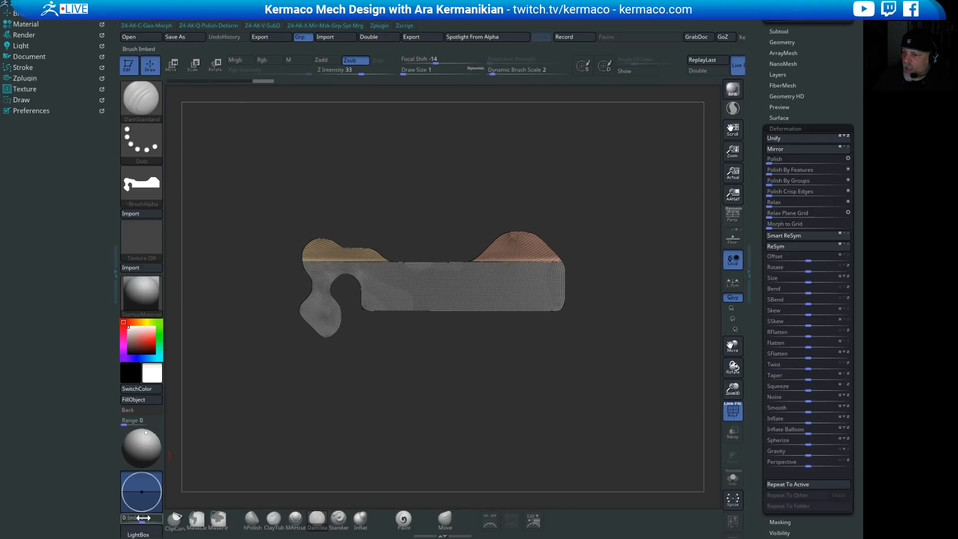
# Step: Load the 512_HardSurface SpotLight file, turn on SpotLight editing, and move the shape set below the block's front end
pyautogui.click(135, 534)
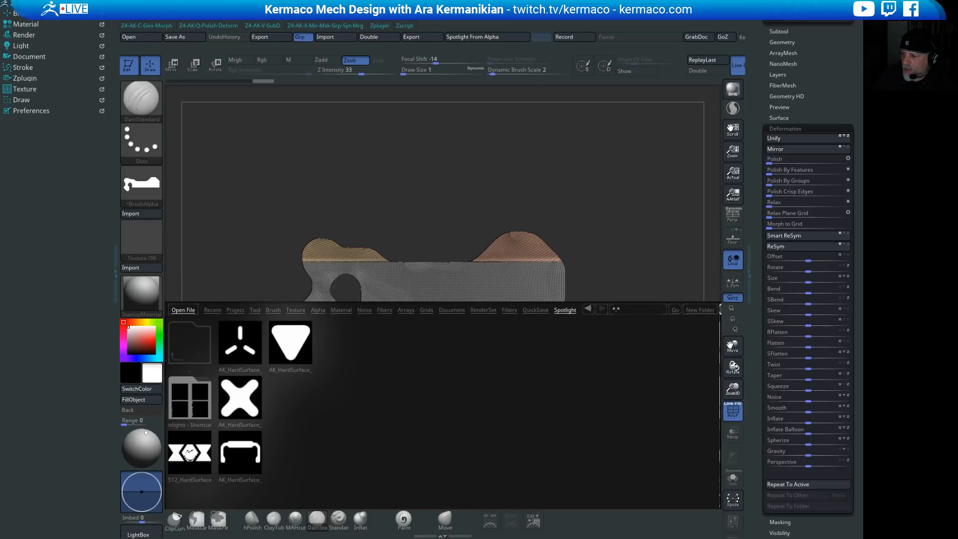
pyautogui.doubleClick(194, 455)
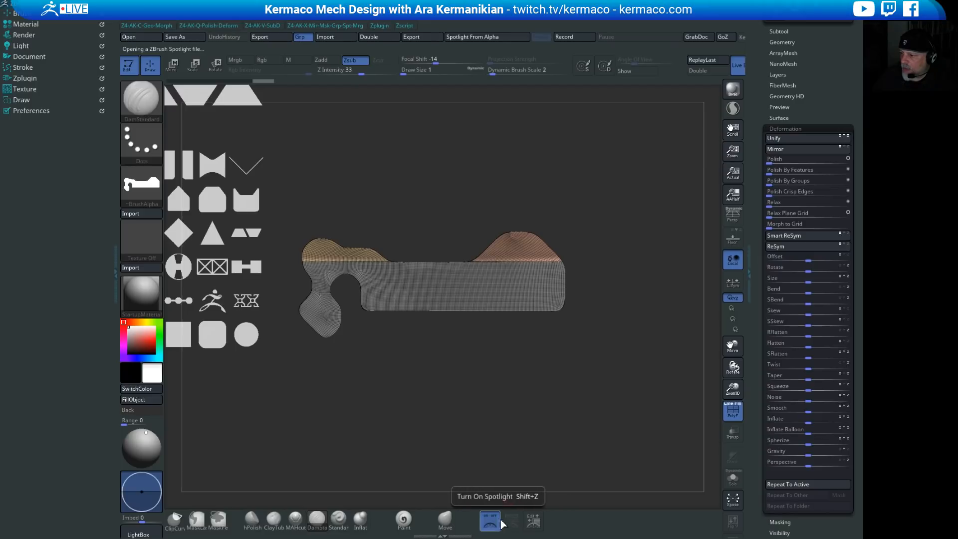
pyautogui.click(489, 522)
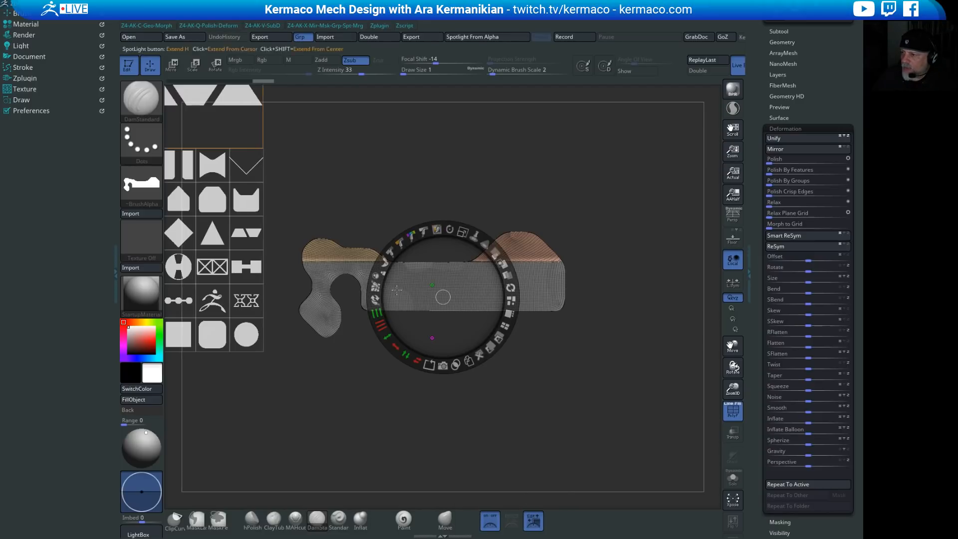
pyautogui.moveTo(502, 329); pyautogui.dragTo(670, 458)
pyautogui.click(659, 372)
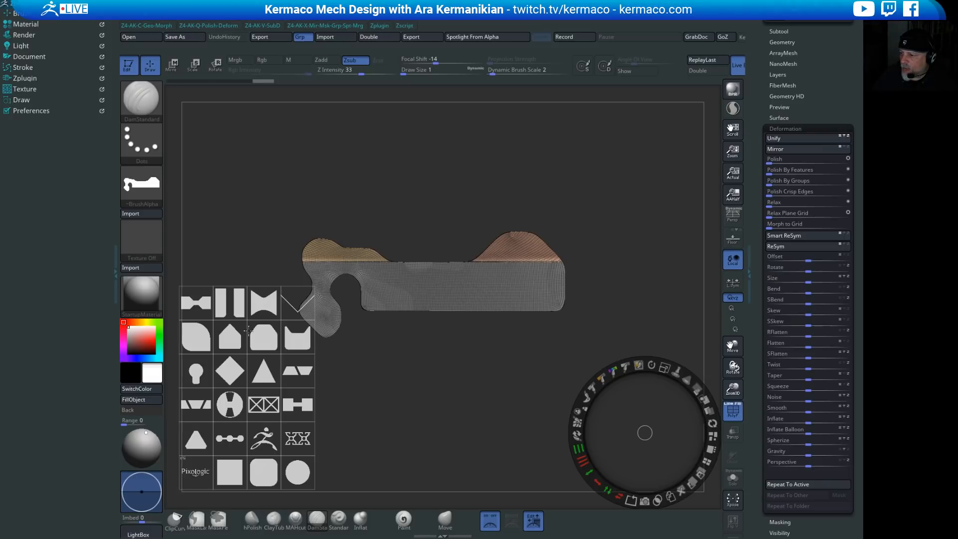
# Step: Duplicate the SpotLight circle, place the copy above the block, and stretch it horizontally into a capsule of about 1120 x 512
pyautogui.click(296, 475)
pyautogui.moveTo(295, 475)
pyautogui.mouseDown()
pyautogui.moveTo(399, 447)
pyautogui.moveTo(300, 475)
pyautogui.moveTo(298, 457)
pyautogui.moveTo(298, 474)
pyautogui.moveTo(299, 465)
pyautogui.mouseUp()
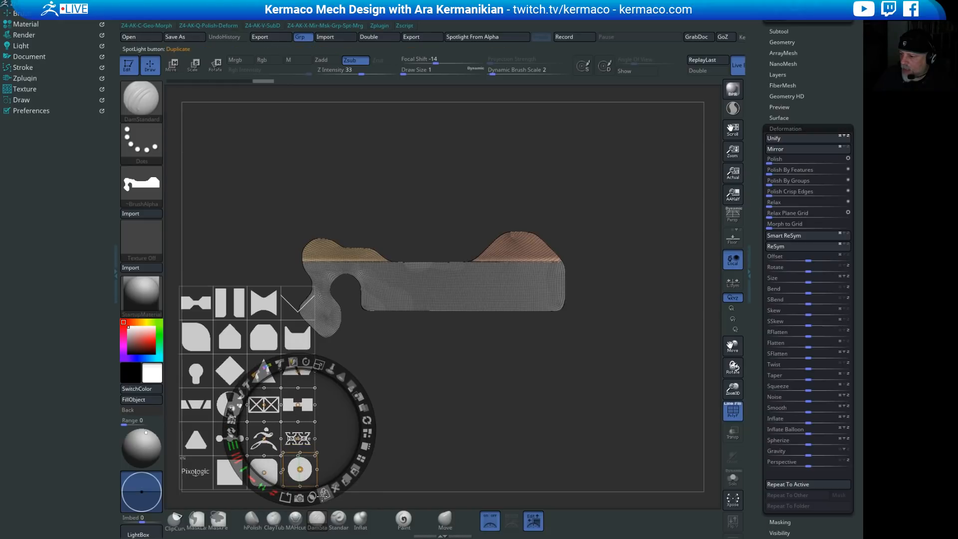
pyautogui.click(323, 495)
pyautogui.moveTo(305, 473); pyautogui.dragTo(464, 183)
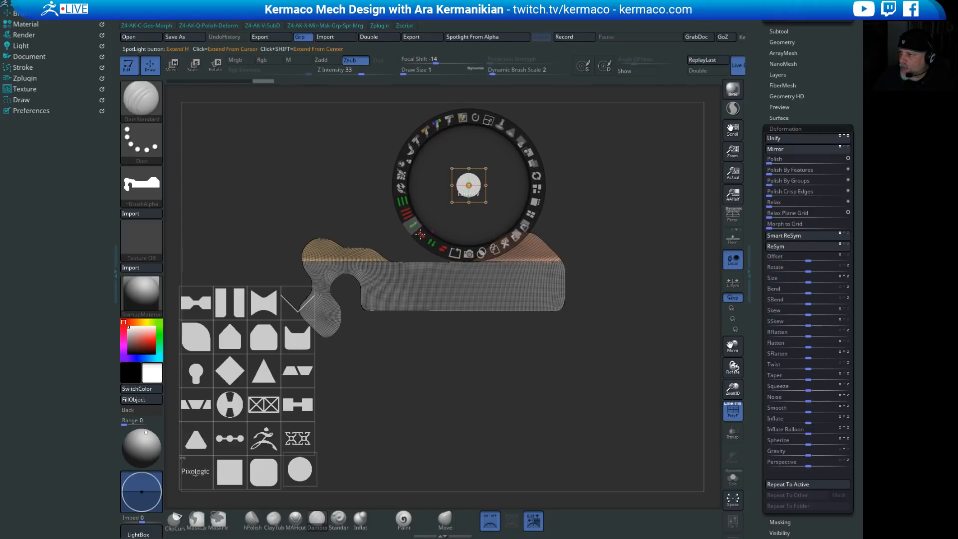
pyautogui.moveTo(420, 234); pyautogui.dragTo(507, 178)
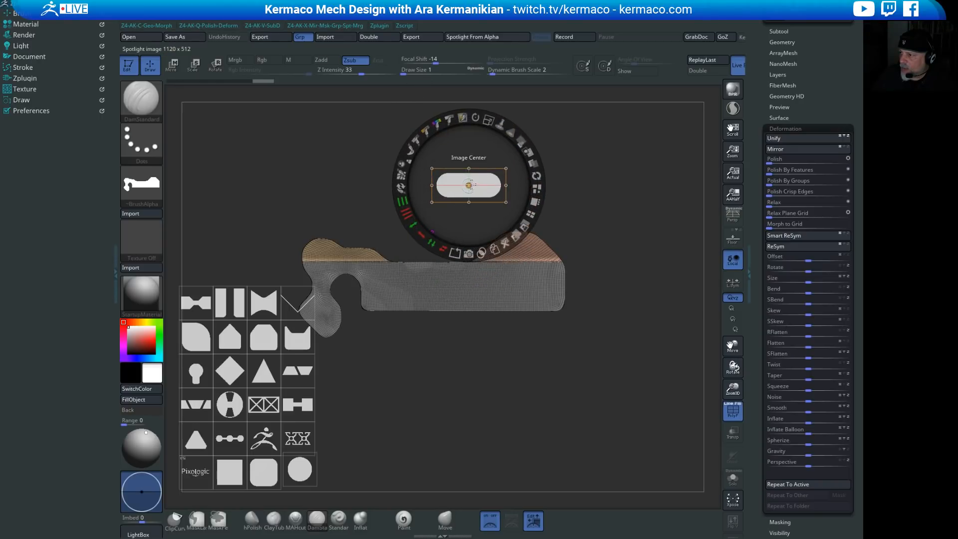
# Step: Place the SpotLight capsule over the block's front end, create a Snapshot3D cutter from it, and turn off SpotLight editing
pyautogui.moveTo(478, 199); pyautogui.dragTo(524, 299)
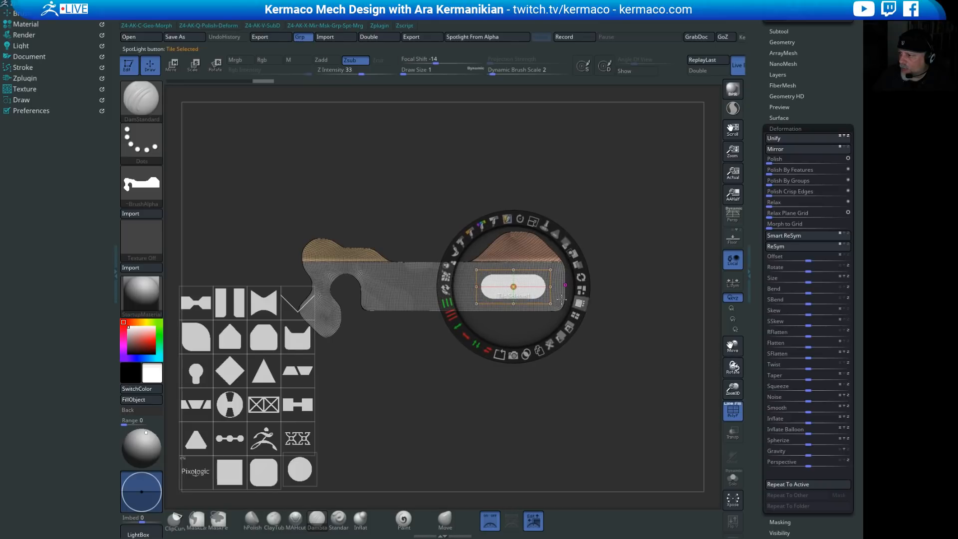
pyautogui.click(513, 355)
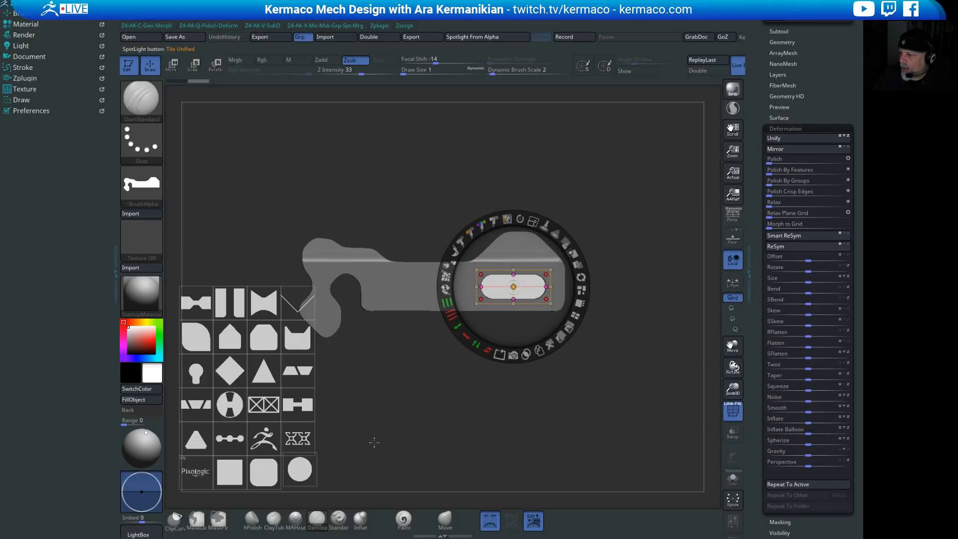
pyautogui.click(489, 521)
pyautogui.moveTo(624, 399); pyautogui.dragTo(642, 409)
pyautogui.click(733, 410)
pyautogui.moveTo(569, 421); pyautogui.dragTo(559, 242)
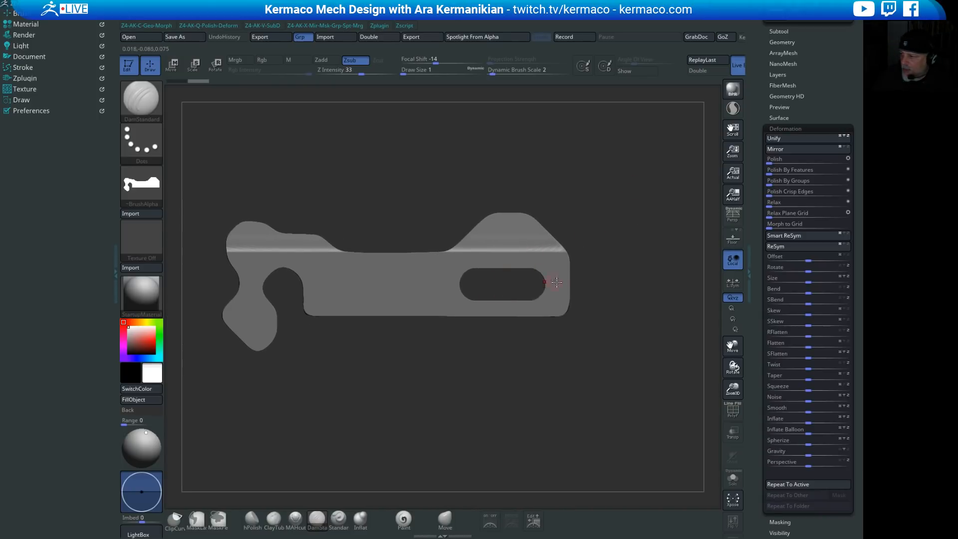
# Step: Try to tilt the capsule cutout, shift it up into the block's front hump, and turn it toward upright
pyautogui.press('w')
pyautogui.moveTo(543, 261); pyautogui.dragTo(533, 248)
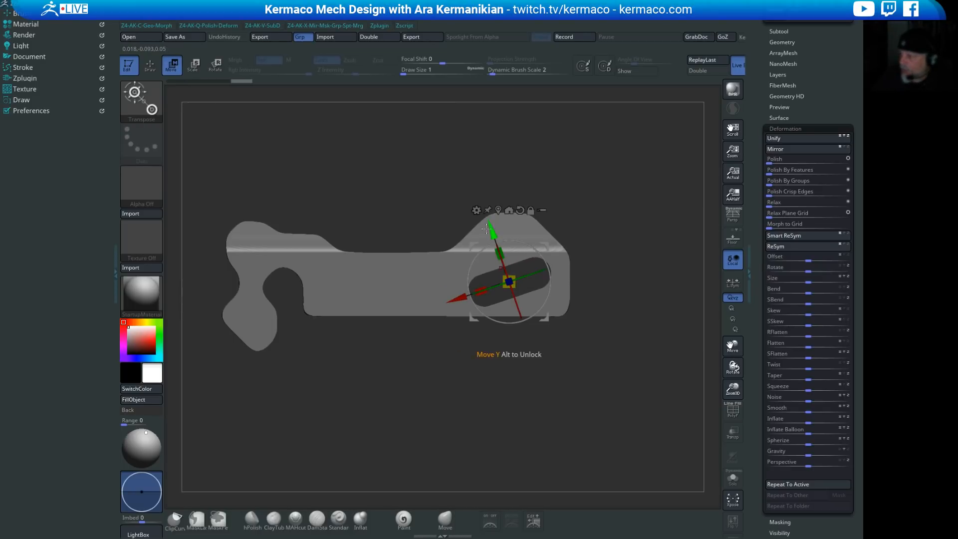
pyautogui.moveTo(487, 228); pyautogui.dragTo(490, 223)
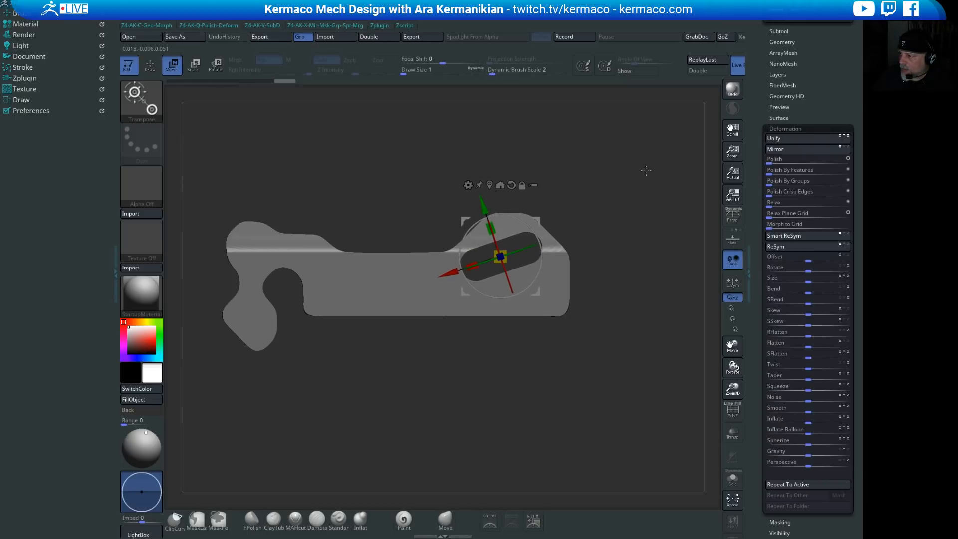
pyautogui.moveTo(646, 170); pyautogui.dragTo(459, 281)
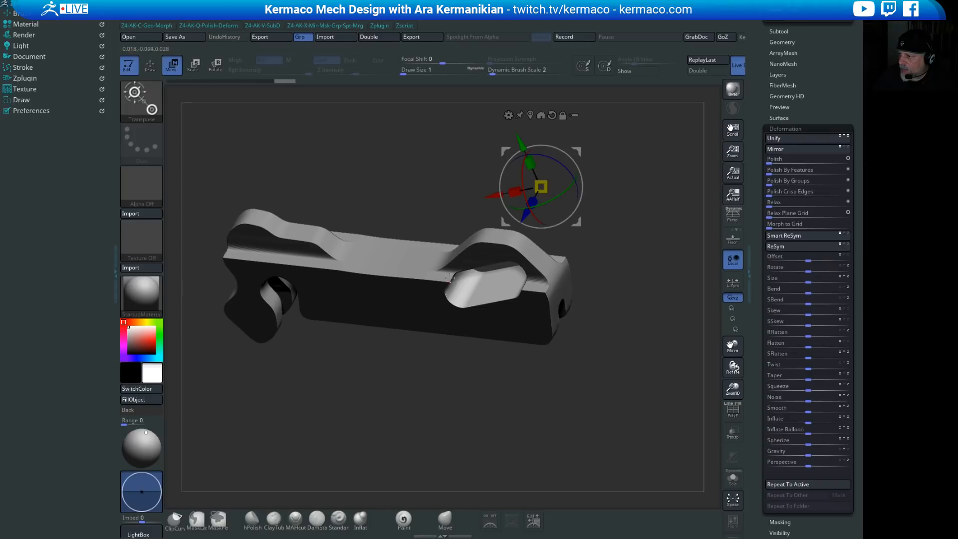
pyautogui.moveTo(493, 196)
pyautogui.mouseDown()
pyautogui.moveTo(478, 200)
pyautogui.moveTo(493, 195)
pyautogui.mouseUp()
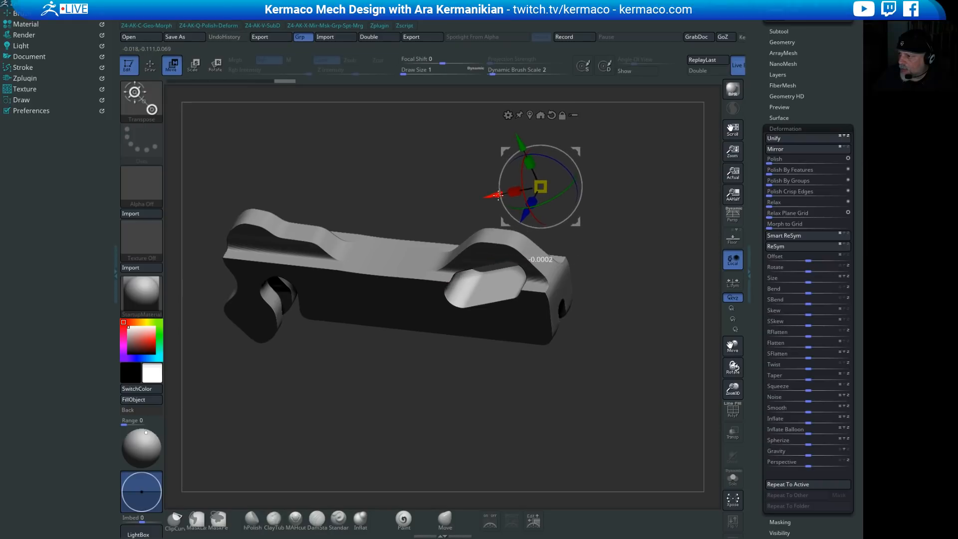
pyautogui.moveTo(517, 142); pyautogui.dragTo(521, 146)
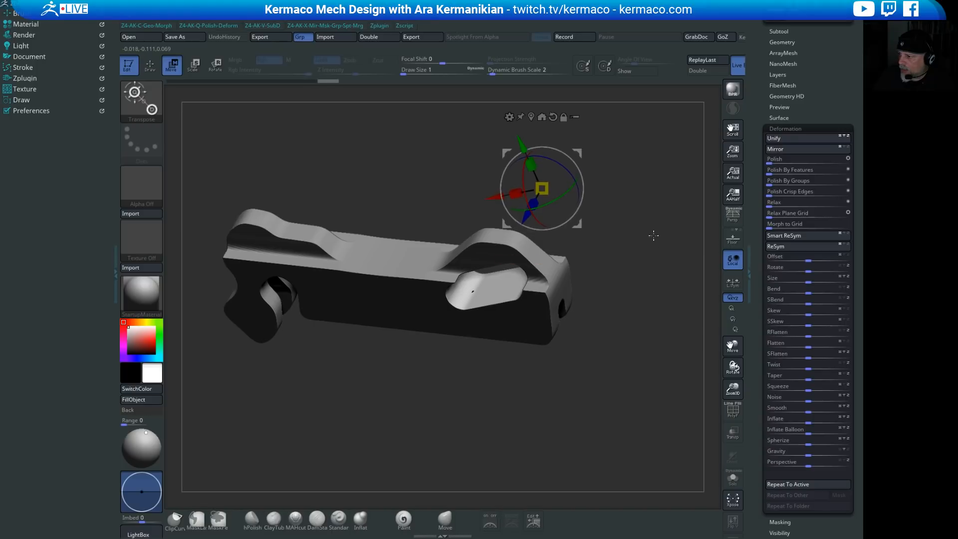
pyautogui.keyDown('shift'); pyautogui.moveTo(654, 236); pyautogui.dragTo(569, 191); pyautogui.keyUp('shift')
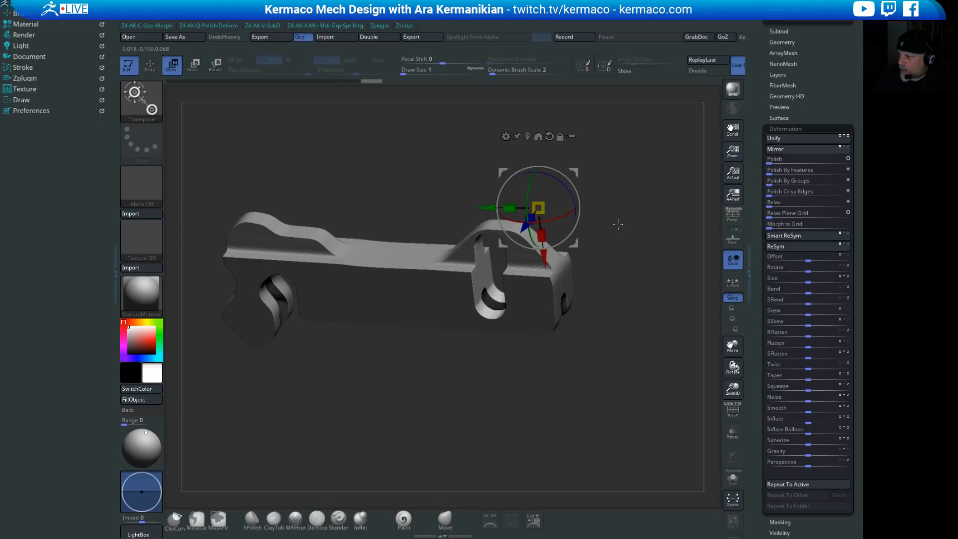
pyautogui.keyDown('shift'); pyautogui.moveTo(618, 224); pyautogui.dragTo(624, 220); pyautogui.keyUp('shift')
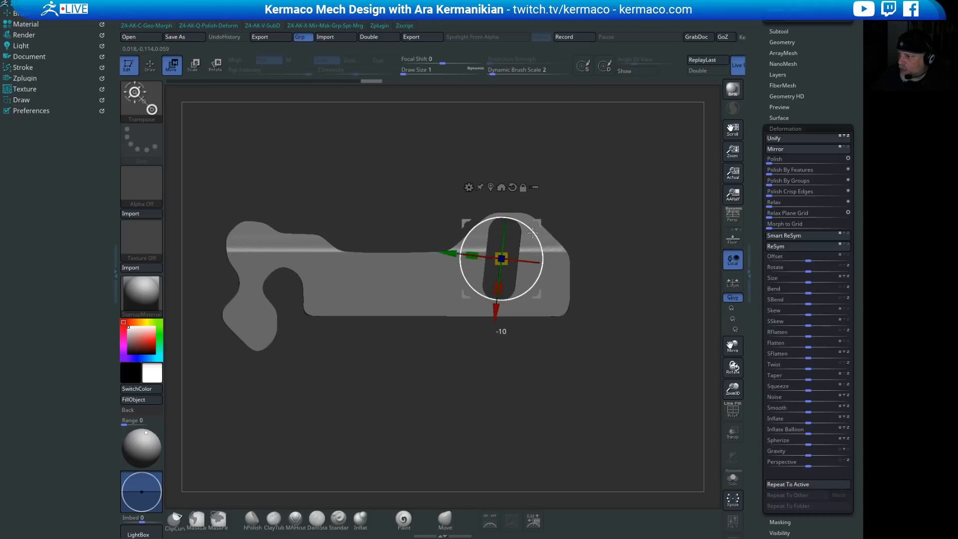
# Step: Undo the rotations and moves made to the capsule cutout
pyautogui.hotkey('ctrl', 'z')
pyautogui.hotkey('ctrl', 'z')
pyautogui.hotkey('ctrl', 'z')
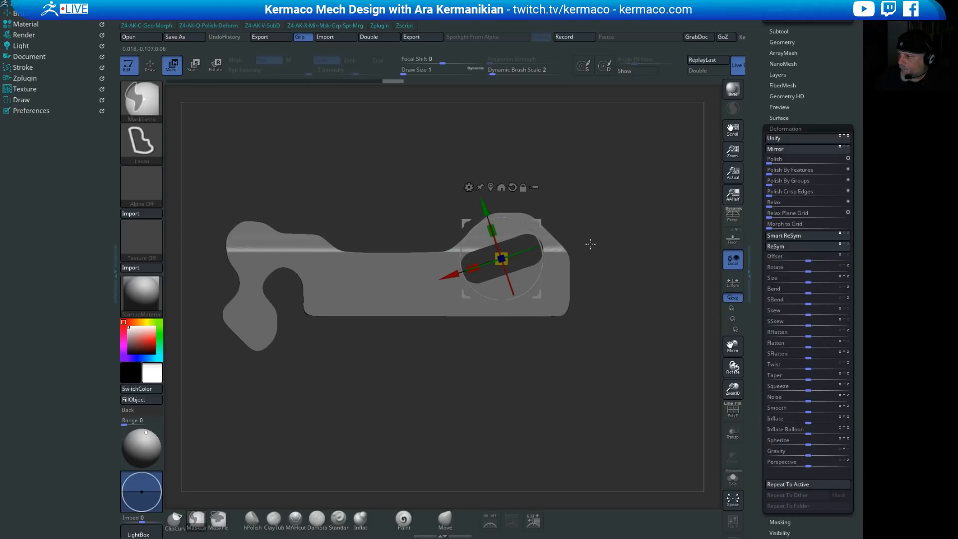
pyautogui.hotkey('ctrl', 'z')
pyautogui.hotkey('ctrl', 'z')
pyautogui.hotkey('ctrl', 'z')
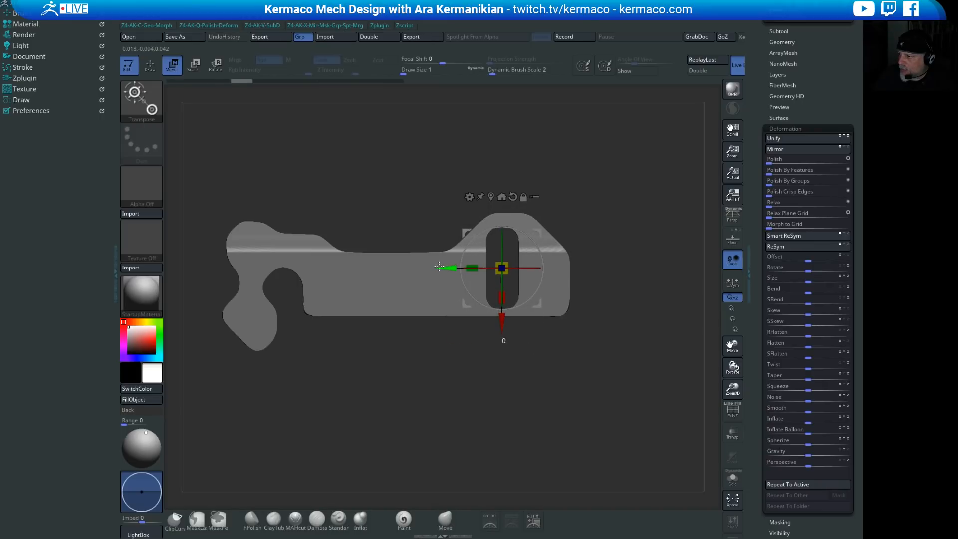
# Step: Position the upright capsule cutout under the block's front hump and tilt it about 20 degrees
pyautogui.hotkey('ctrl', 'shift', 'z')
pyautogui.moveTo(650, 172)
pyautogui.mouseDown()
pyautogui.moveTo(625, 212)
pyautogui.moveTo(648, 205)
pyautogui.moveTo(646, 180)
pyautogui.moveTo(637, 181)
pyautogui.mouseUp()
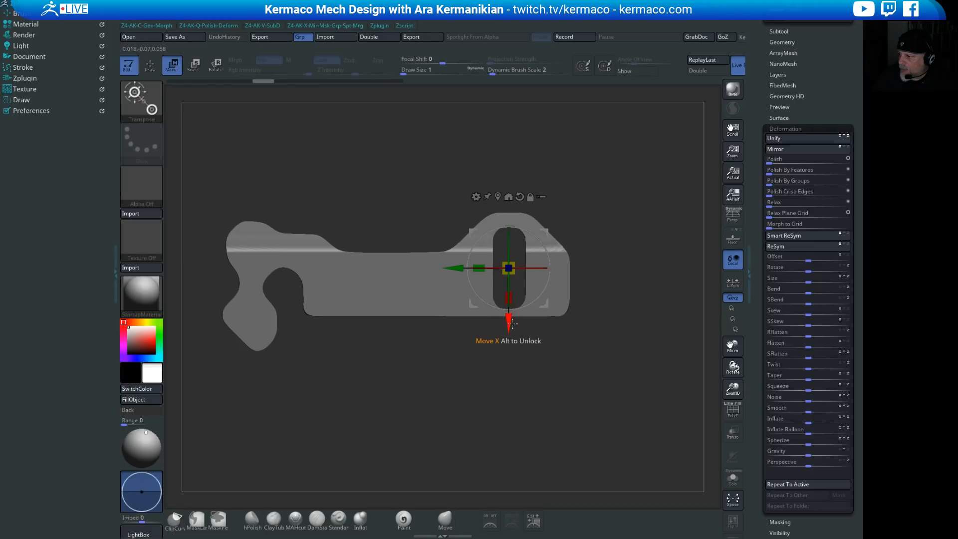
pyautogui.moveTo(627, 251); pyautogui.dragTo(648, 244)
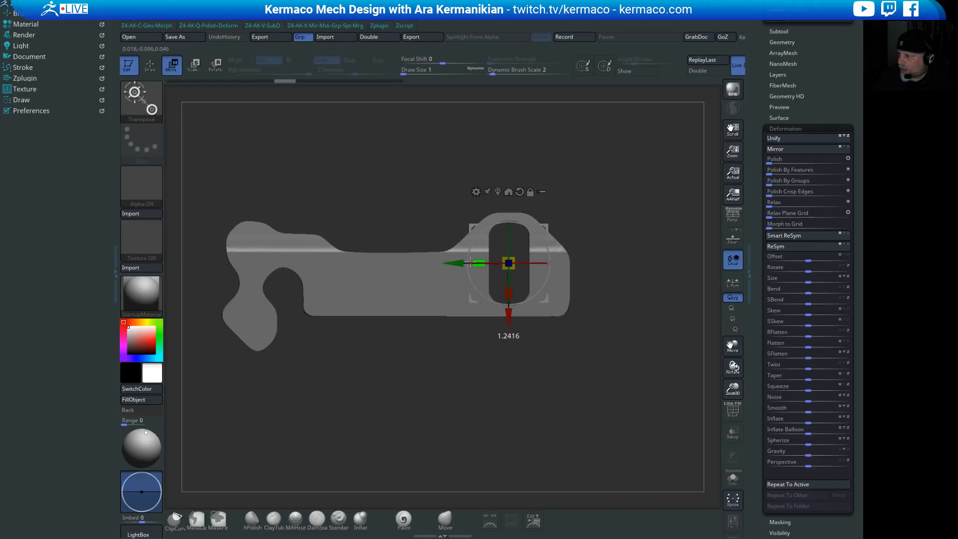
pyautogui.hotkey('ctrl', 'shift', 'z')
pyautogui.moveTo(616, 231)
pyautogui.mouseDown()
pyautogui.moveTo(642, 218)
pyautogui.moveTo(637, 248)
pyautogui.moveTo(650, 251)
pyautogui.moveTo(652, 224)
pyautogui.moveTo(633, 212)
pyautogui.moveTo(631, 226)
pyautogui.mouseUp()
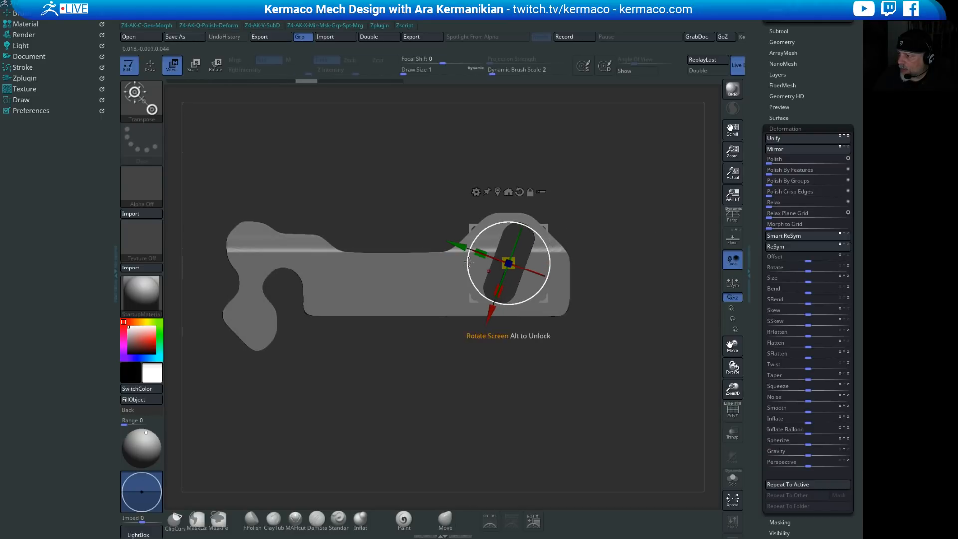
# Step: Move the tilted capsule cutout toward the block's middle, scale it down slightly, and inspect the slot in perspective
pyautogui.moveTo(452, 244); pyautogui.dragTo(447, 243)
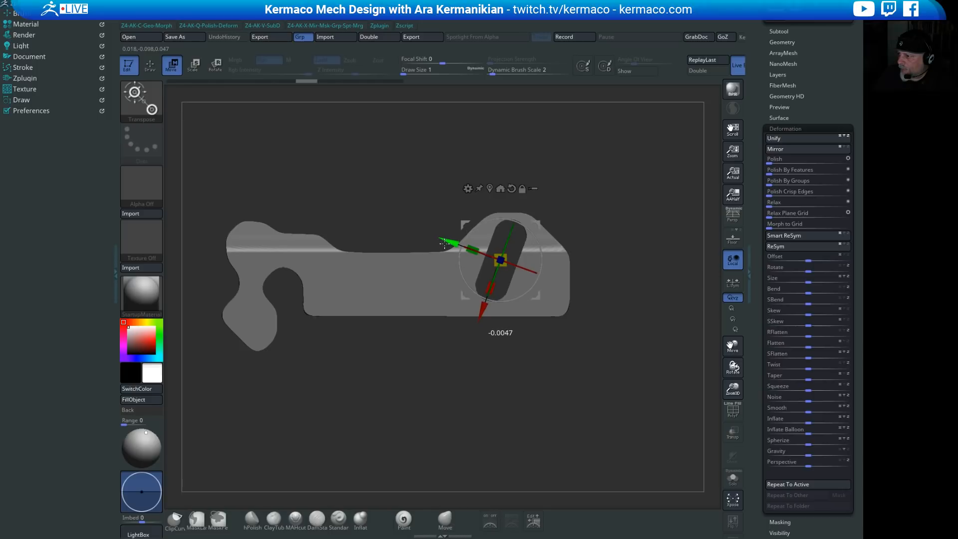
pyautogui.moveTo(661, 171); pyautogui.dragTo(658, 204)
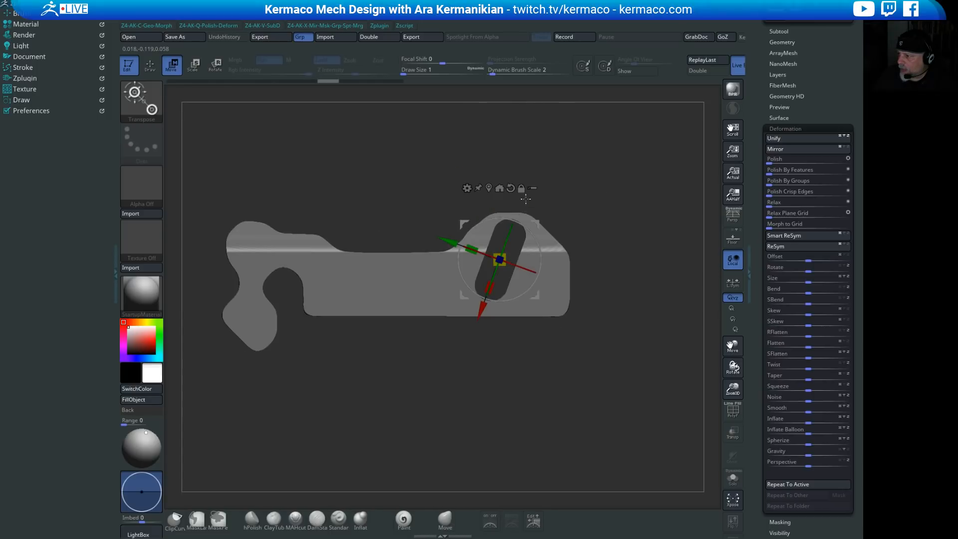
pyautogui.moveTo(501, 259)
pyautogui.mouseDown()
pyautogui.moveTo(492, 259)
pyautogui.moveTo(501, 256)
pyautogui.mouseUp()
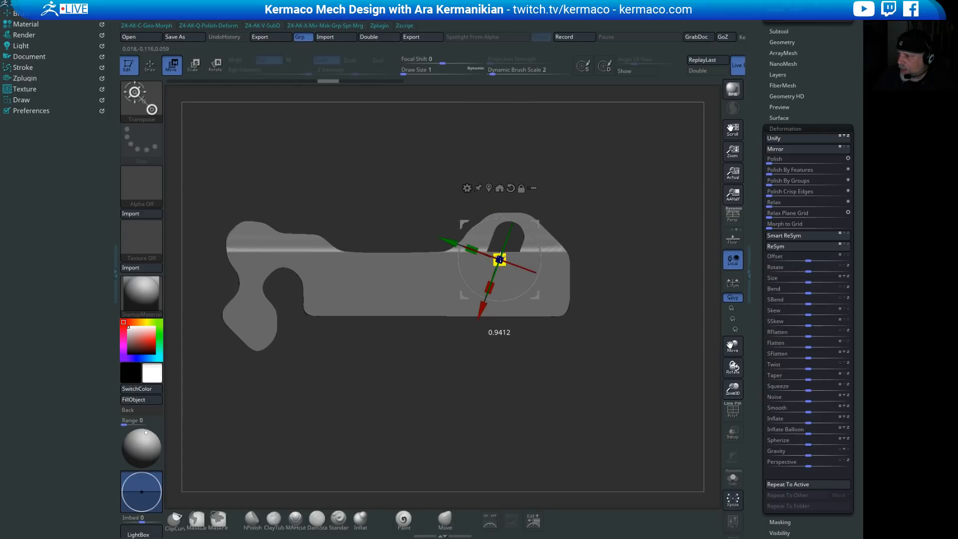
pyautogui.moveTo(644, 234)
pyautogui.mouseDown()
pyautogui.moveTo(591, 252)
pyautogui.moveTo(541, 251)
pyautogui.mouseUp()
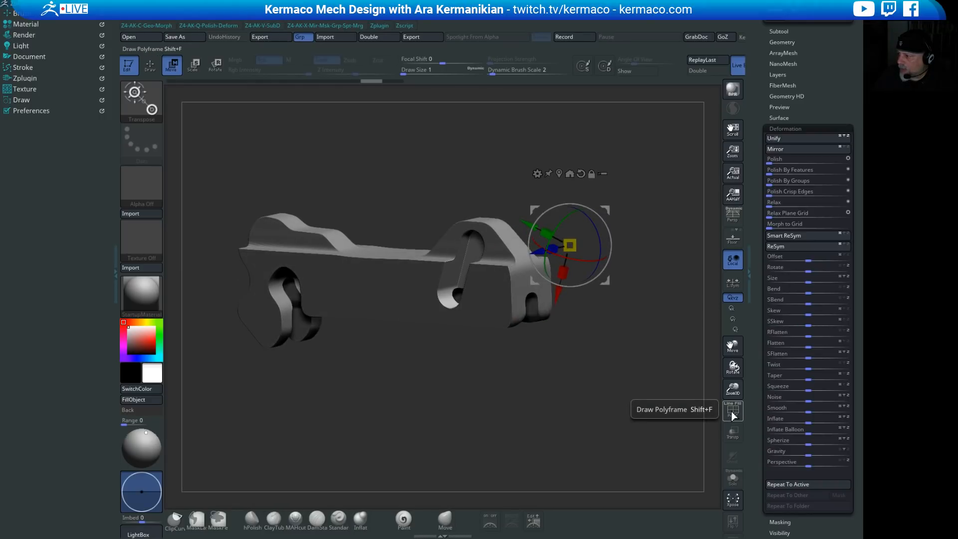
# Step: Show the polyframe and slide the capsule cutter along its depth axis so it passes through the block's full width
pyautogui.click(735, 412)
pyautogui.moveTo(636, 376); pyautogui.dragTo(573, 332)
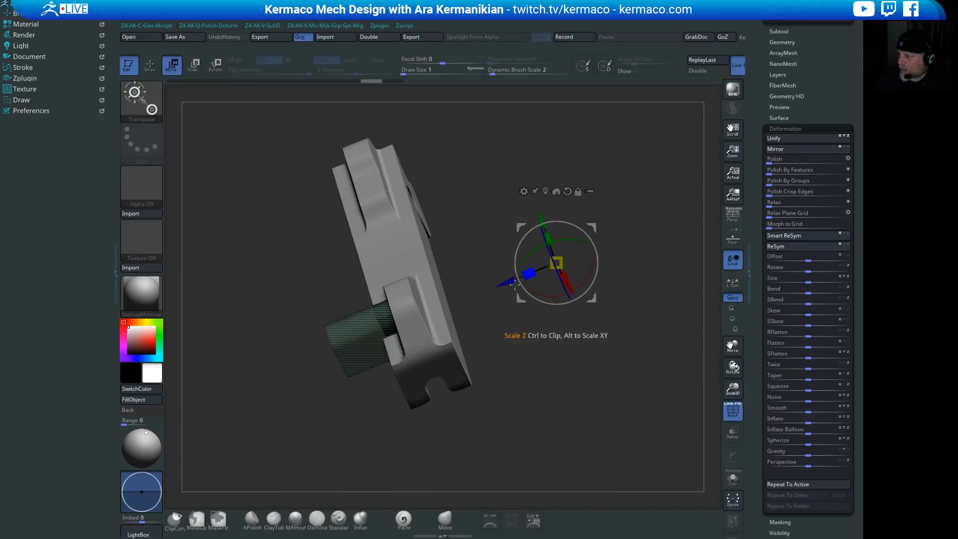
pyautogui.keyDown('shift'); pyautogui.moveTo(489, 293); pyautogui.dragTo(480, 293); pyautogui.keyUp('shift')
pyautogui.click(549, 189)
pyautogui.moveTo(309, 264); pyautogui.dragTo(344, 268)
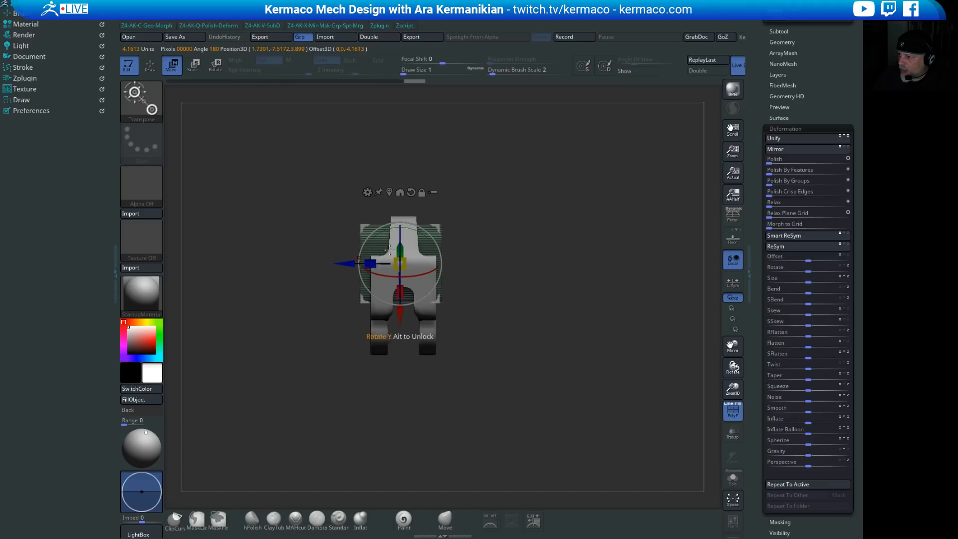
# Step: Scale down the capsule cutter from the block's opposite side and reposition it within the front hump
pyautogui.moveTo(636, 222); pyautogui.dragTo(509, 229)
pyautogui.moveTo(556, 203)
pyautogui.keyDown('alt'); pyautogui.mouseDown()
pyautogui.moveTo(559, 211)
pyautogui.moveTo(512, 237)
pyautogui.moveTo(543, 224)
pyautogui.moveTo(538, 203)
pyautogui.mouseUp(); pyautogui.keyUp('alt')
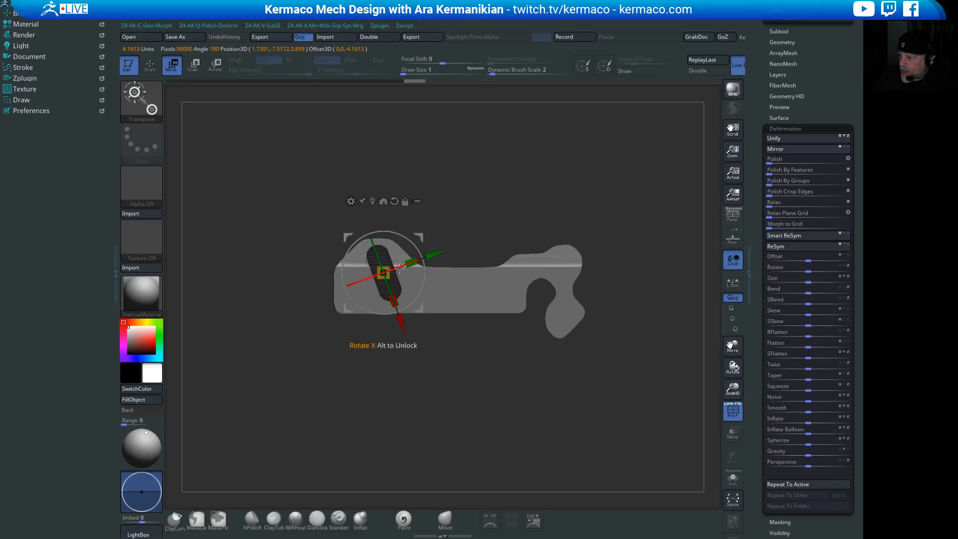
pyautogui.moveTo(387, 268); pyautogui.dragTo(377, 270)
pyautogui.moveTo(584, 220); pyautogui.dragTo(522, 260)
pyautogui.moveTo(412, 263); pyautogui.dragTo(446, 255)
pyautogui.keyDown('shift'); pyautogui.moveTo(536, 259); pyautogui.dragTo(556, 260); pyautogui.keyUp('shift')
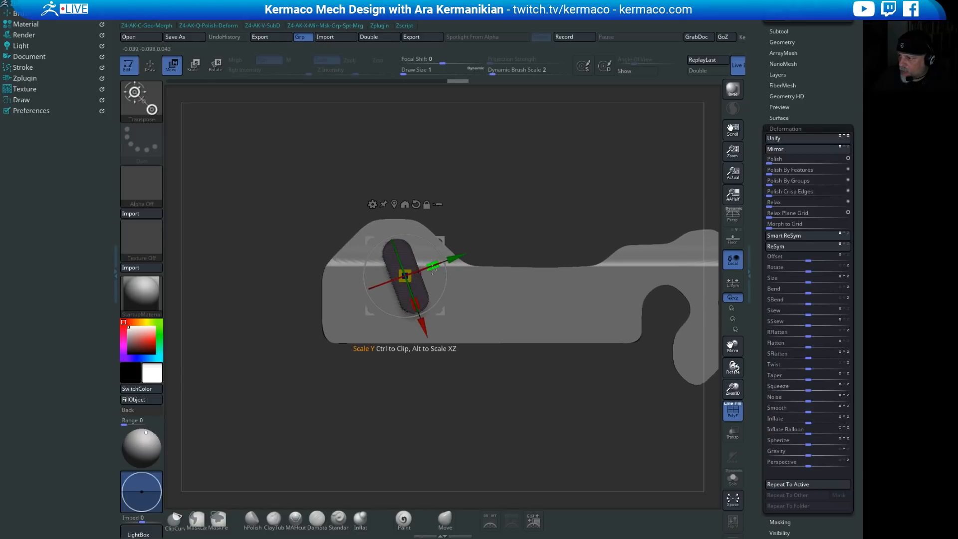
# Step: Try to duplicate the capsule cutter toward the block's front edge and tilt the copy the opposite way
pyautogui.moveTo(469, 257); pyautogui.dragTo(404, 298)
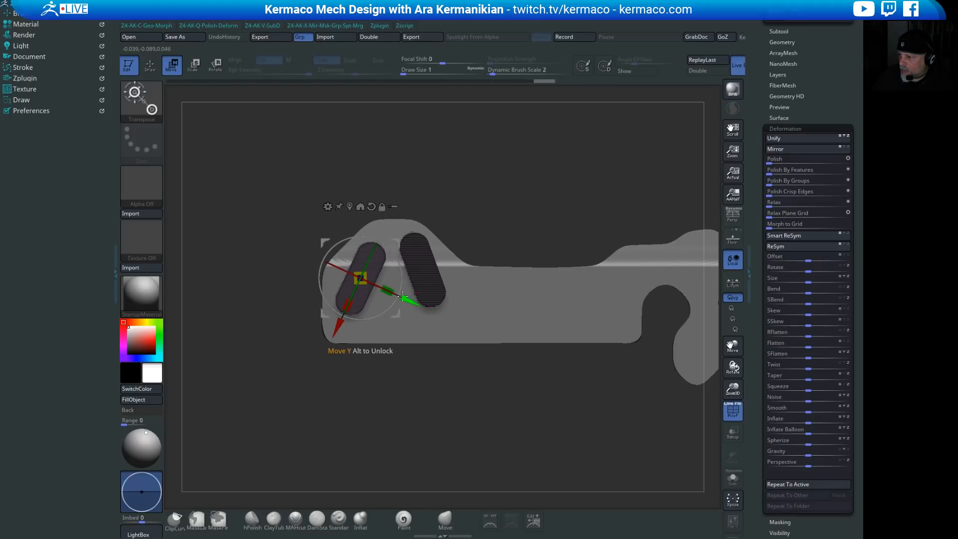
pyautogui.moveTo(334, 324); pyautogui.dragTo(344, 319)
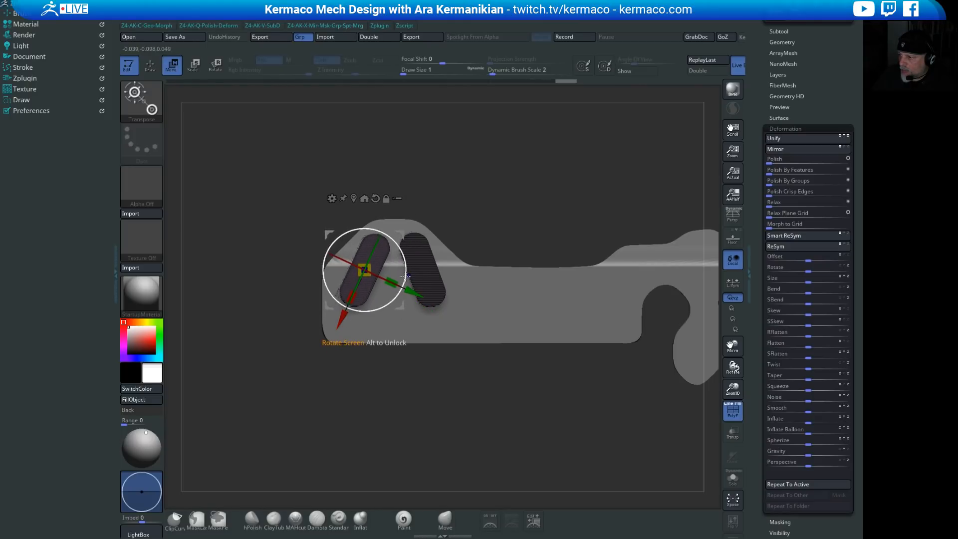
pyautogui.moveTo(396, 298); pyautogui.dragTo(399, 294)
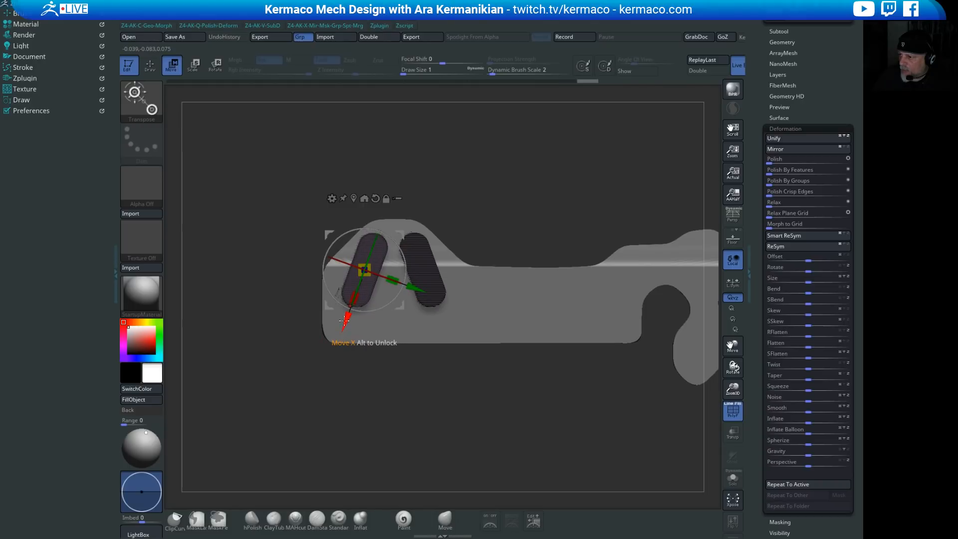
pyautogui.moveTo(346, 318); pyautogui.dragTo(345, 320)
pyautogui.moveTo(419, 292); pyautogui.dragTo(422, 293)
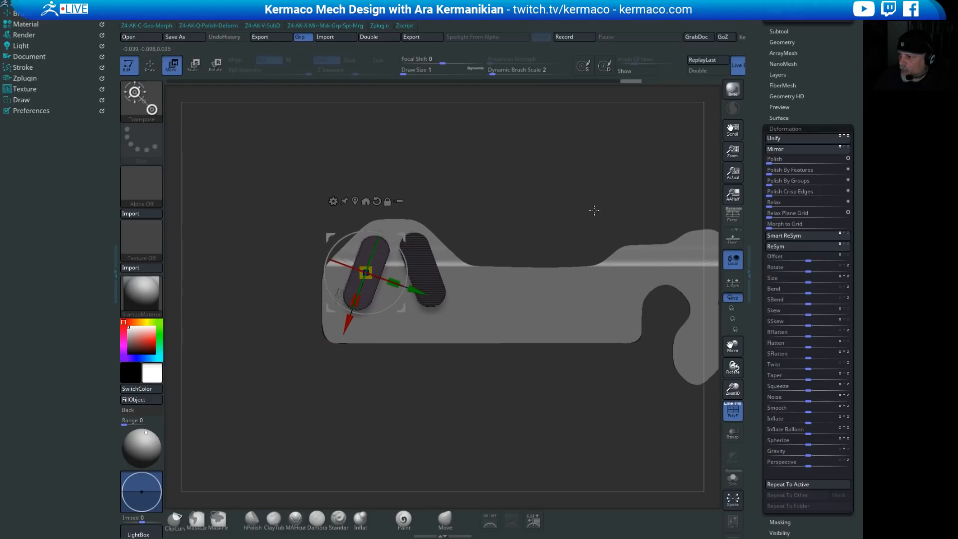
# Step: Hide the polyframe, nudge the second slot upward, and undo back to a single capsule slot
pyautogui.moveTo(593, 209); pyautogui.dragTo(694, 274)
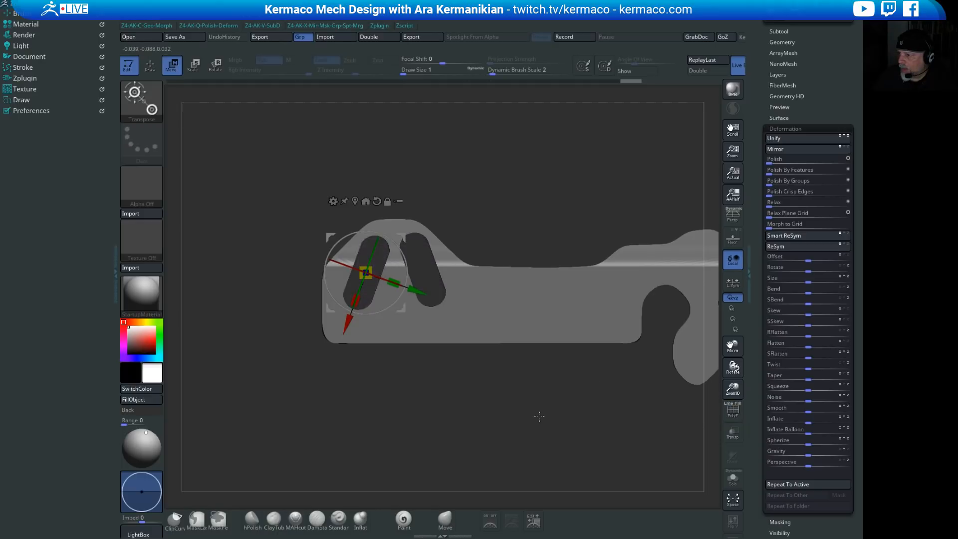
pyautogui.moveTo(539, 417); pyautogui.dragTo(668, 344)
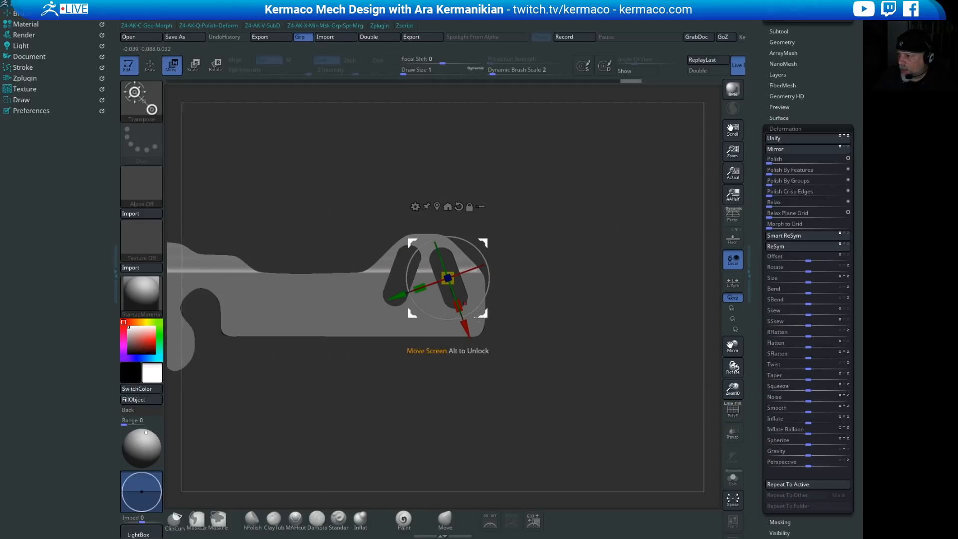
pyautogui.moveTo(464, 326); pyautogui.dragTo(463, 324)
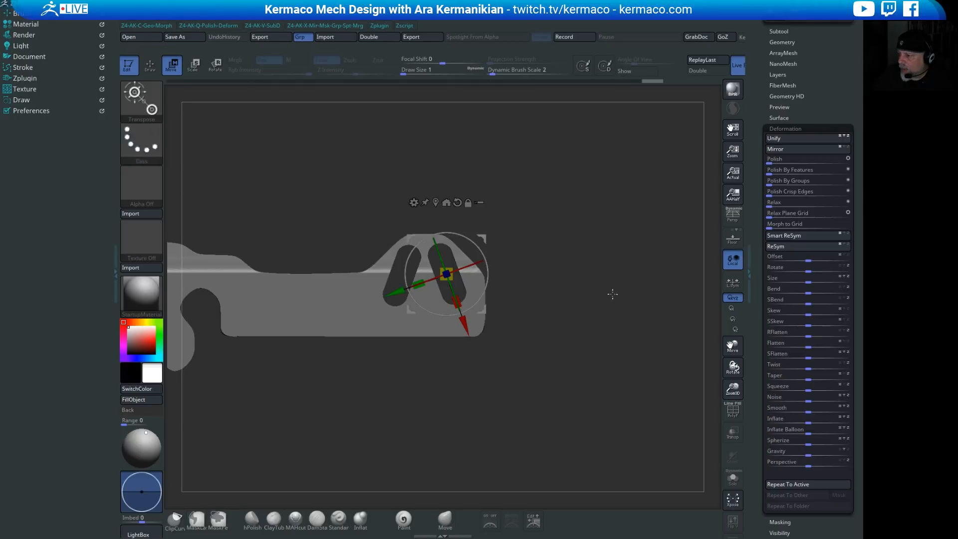
pyautogui.hotkey('ctrl', 'z')
pyautogui.hotkey('ctrl', 'z')
pyautogui.hotkey('ctrl', 'z')
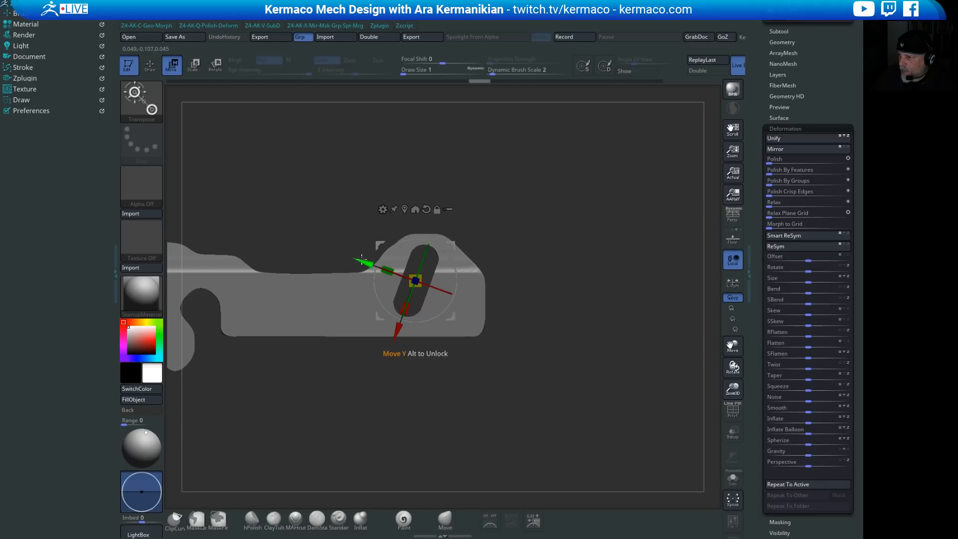
# Step: Shrink the single tilted capsule slot and move it up along its length into the block's front hump
pyautogui.moveTo(361, 260)
pyautogui.mouseDown()
pyautogui.moveTo(372, 264)
pyautogui.moveTo(362, 263)
pyautogui.mouseUp()
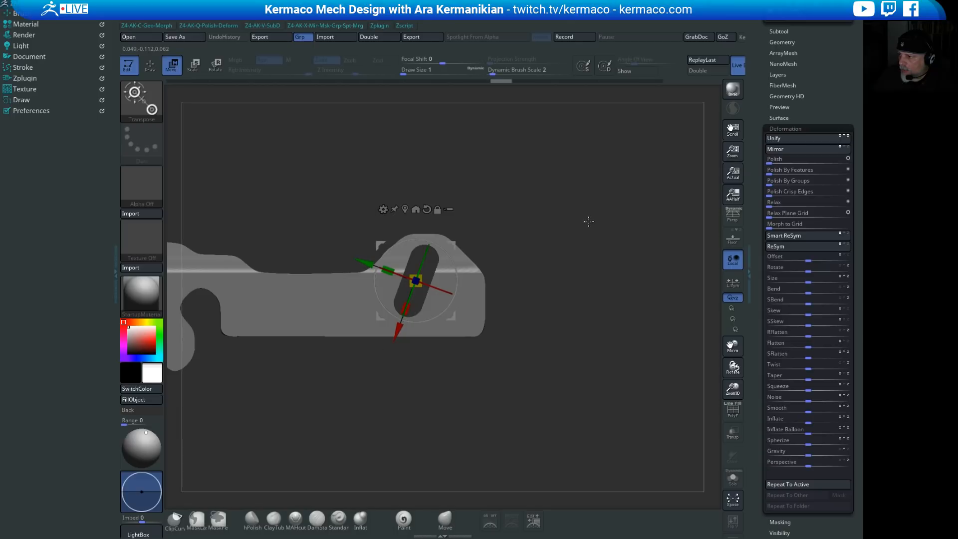
pyautogui.moveTo(589, 222); pyautogui.dragTo(538, 203)
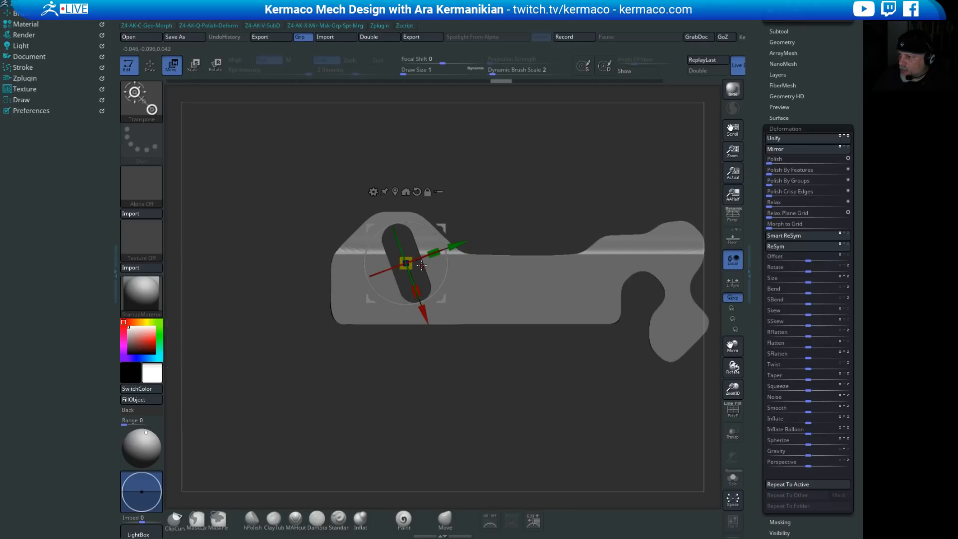
pyautogui.moveTo(393, 260); pyautogui.dragTo(388, 289)
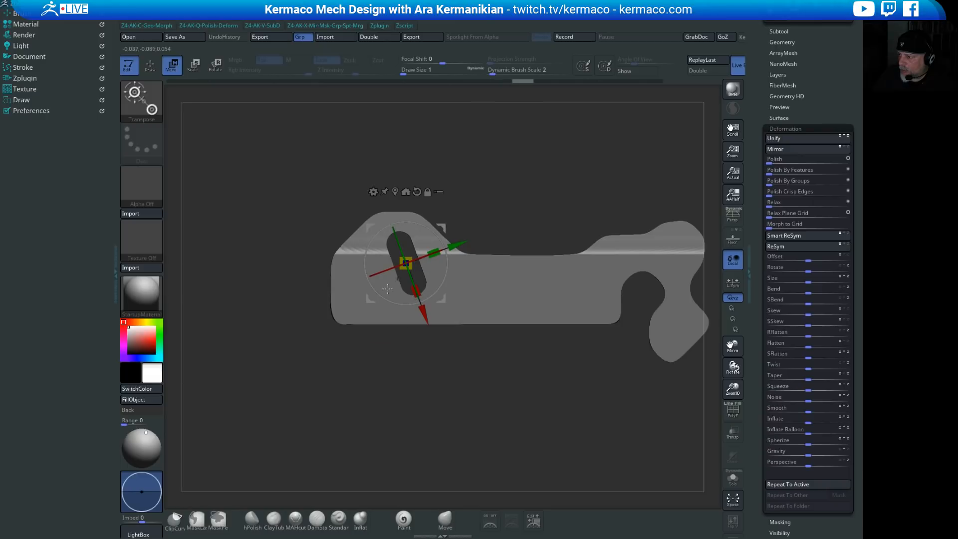
pyautogui.moveTo(430, 320); pyautogui.dragTo(427, 311)
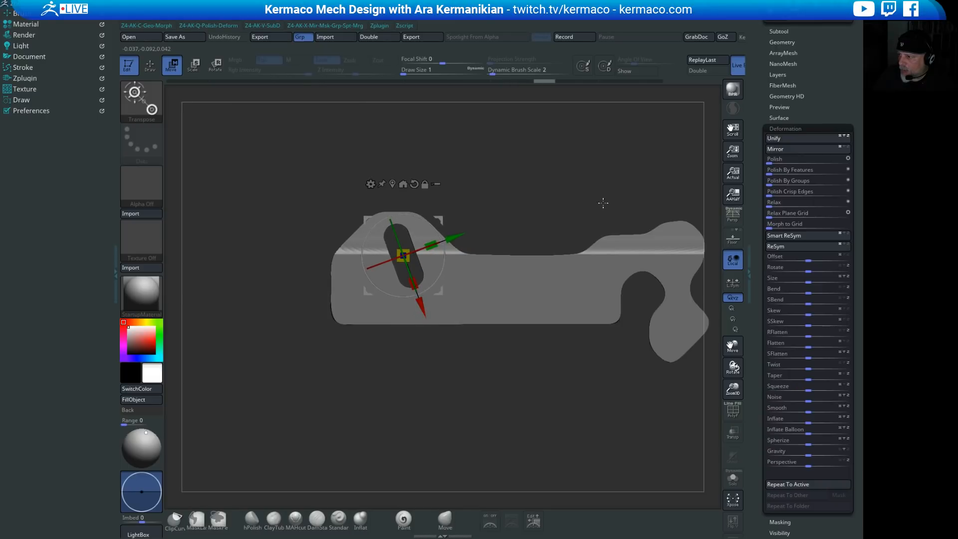
# Step: Leave the transform mode, make a boolean mesh from the block and its capsule cutter, and switch to the resulting mesh
pyautogui.moveTo(604, 203)
pyautogui.mouseDown()
pyautogui.moveTo(541, 196)
pyautogui.moveTo(607, 193)
pyautogui.moveTo(640, 223)
pyautogui.moveTo(659, 190)
pyautogui.moveTo(672, 192)
pyautogui.mouseUp()
pyautogui.press('q')
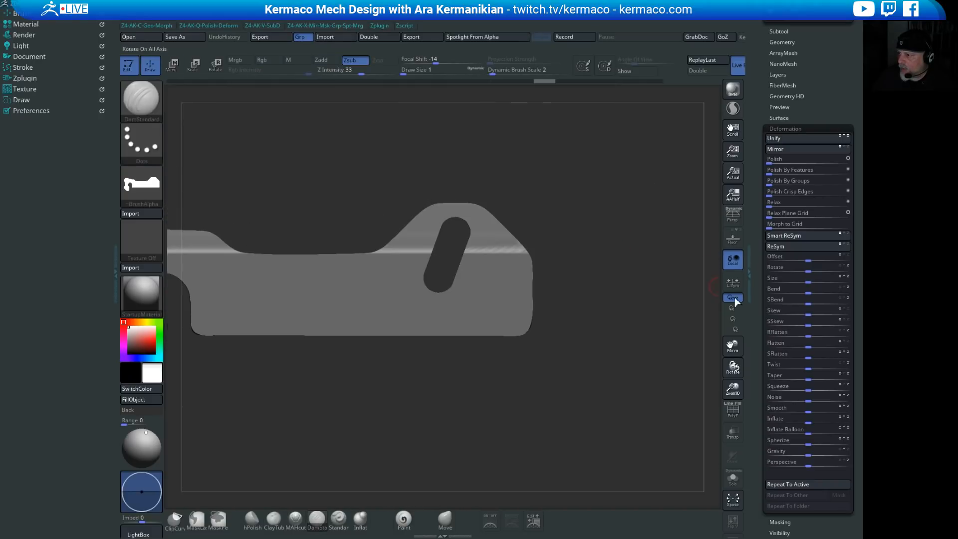
pyautogui.moveTo(662, 308)
pyautogui.keyDown('alt'); pyautogui.mouseDown()
pyautogui.moveTo(579, 304)
pyautogui.moveTo(608, 323)
pyautogui.moveTo(586, 328)
pyautogui.moveTo(638, 338)
pyautogui.mouseUp(); pyautogui.keyUp('alt')
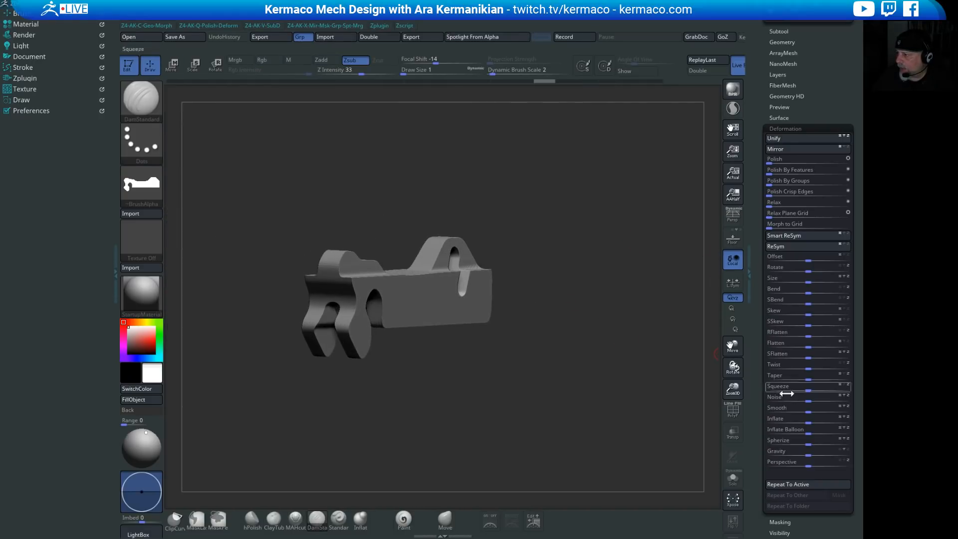
pyautogui.moveTo(755, 408); pyautogui.dragTo(767, 346)
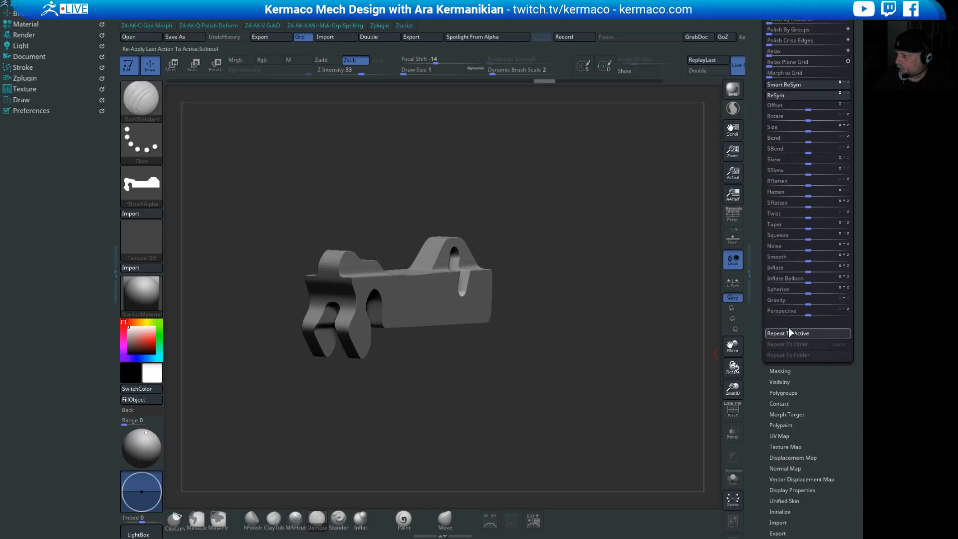
pyautogui.moveTo(757, 122); pyautogui.dragTo(715, 338)
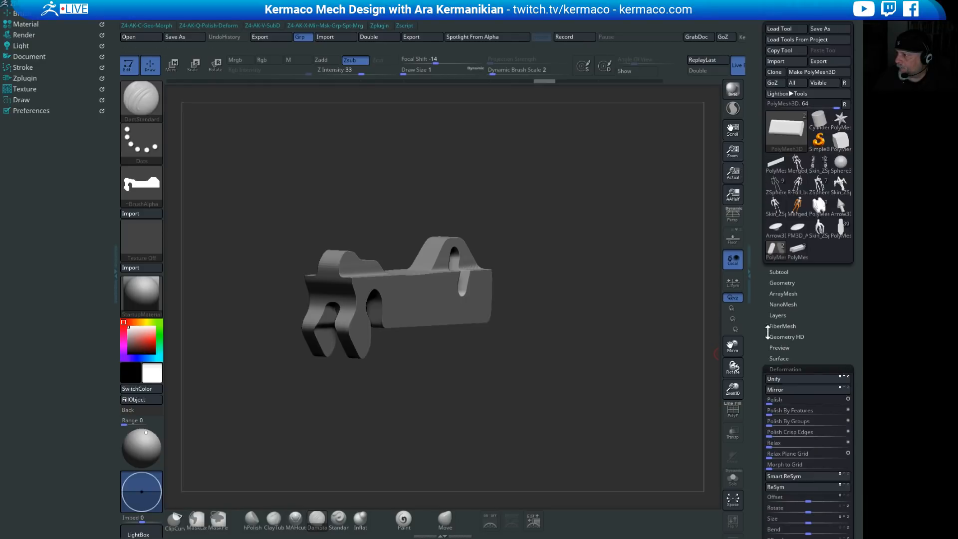
pyautogui.click(779, 283)
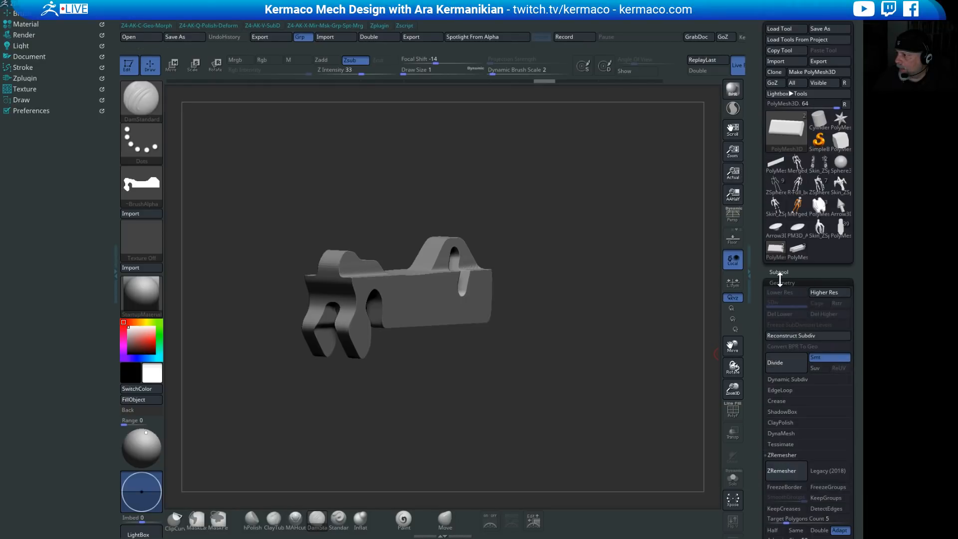
pyautogui.click(780, 272)
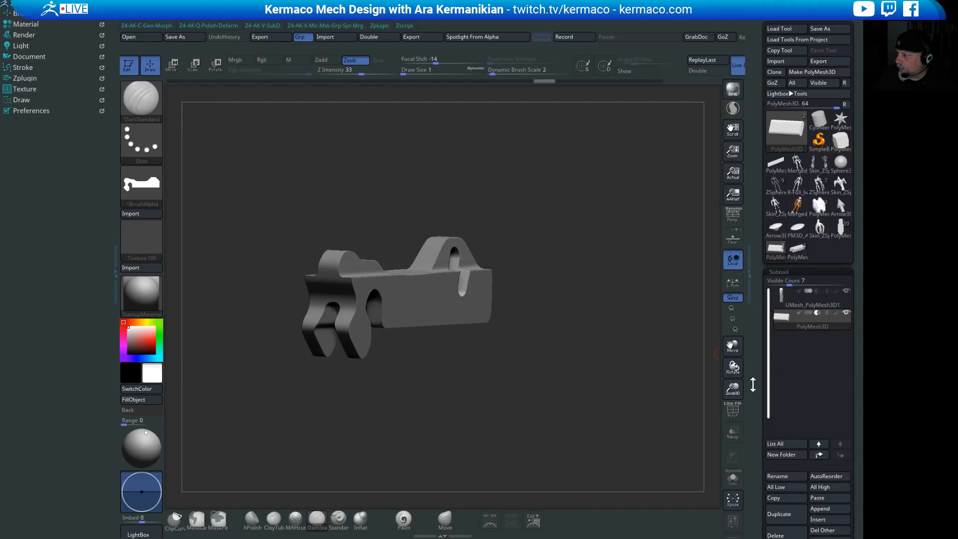
pyautogui.moveTo(754, 384); pyautogui.dragTo(805, 295)
pyautogui.click(786, 202)
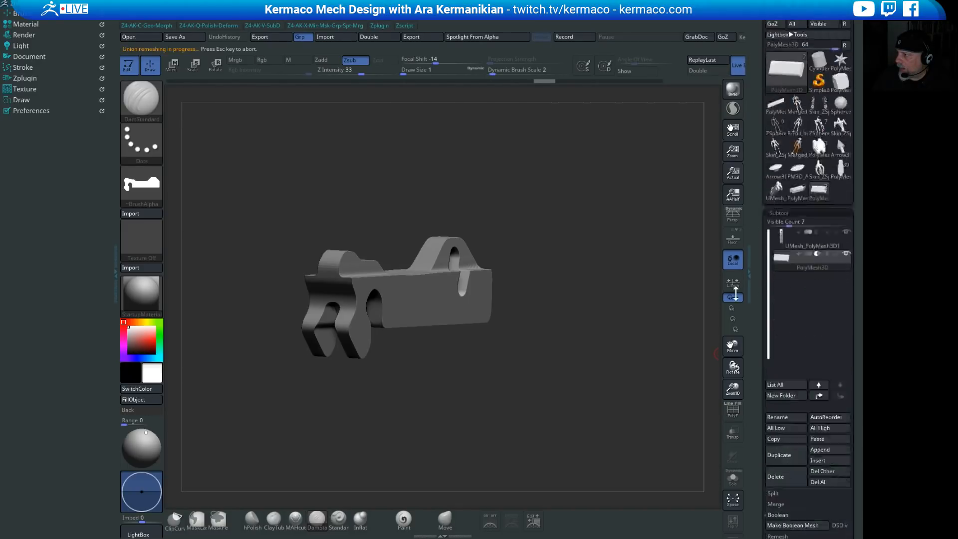
pyautogui.moveTo(802, 256)
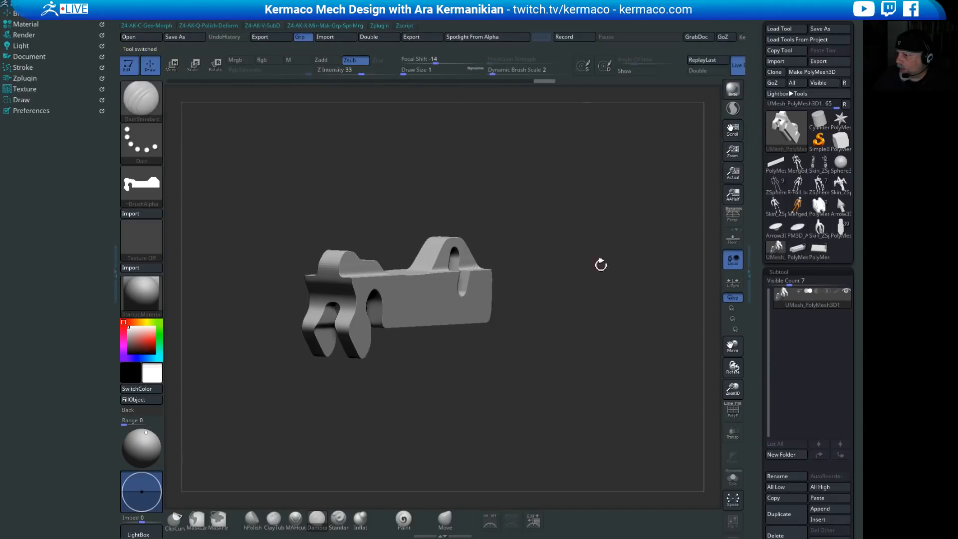
# Step: Show the polyframe on the boolean mesh and run ZRemesher with KeepGroups, DetectEdges and Double polygon count
pyautogui.click(735, 413)
pyautogui.moveTo(625, 378); pyautogui.dragTo(605, 239)
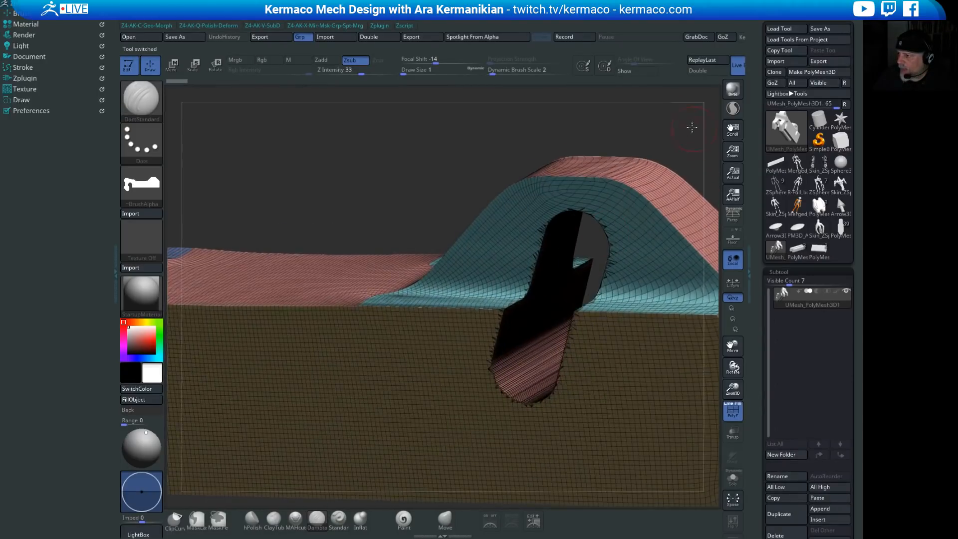
pyautogui.keyDown('alt'); pyautogui.moveTo(691, 127); pyautogui.dragTo(637, 102); pyautogui.keyUp('alt')
pyautogui.moveTo(675, 150); pyautogui.dragTo(751, 250)
pyautogui.click(785, 299)
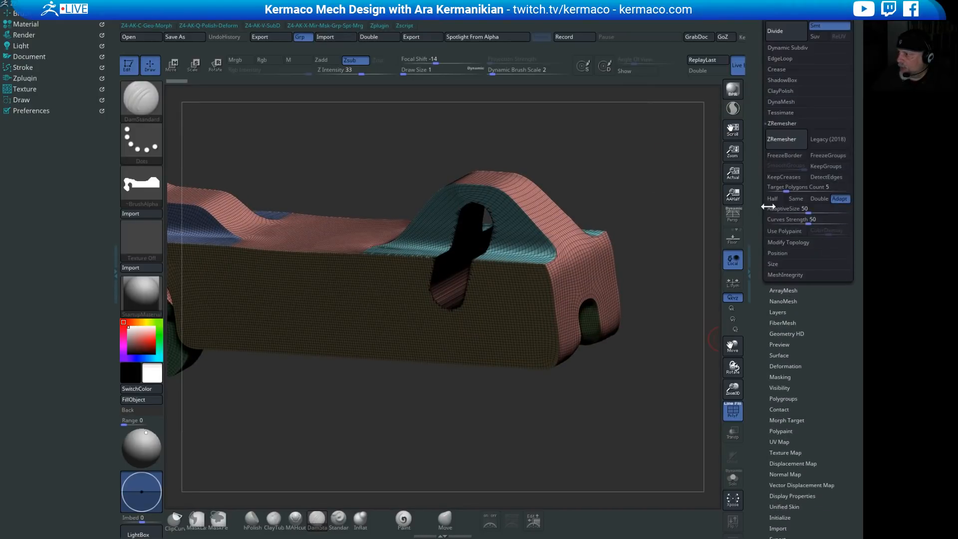
pyautogui.click(823, 167)
pyautogui.click(825, 177)
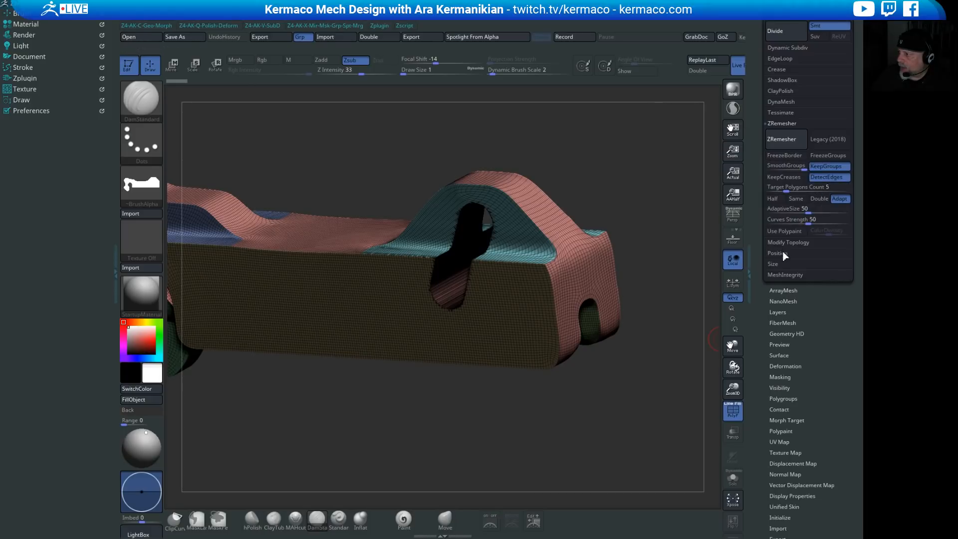
pyautogui.click(796, 199)
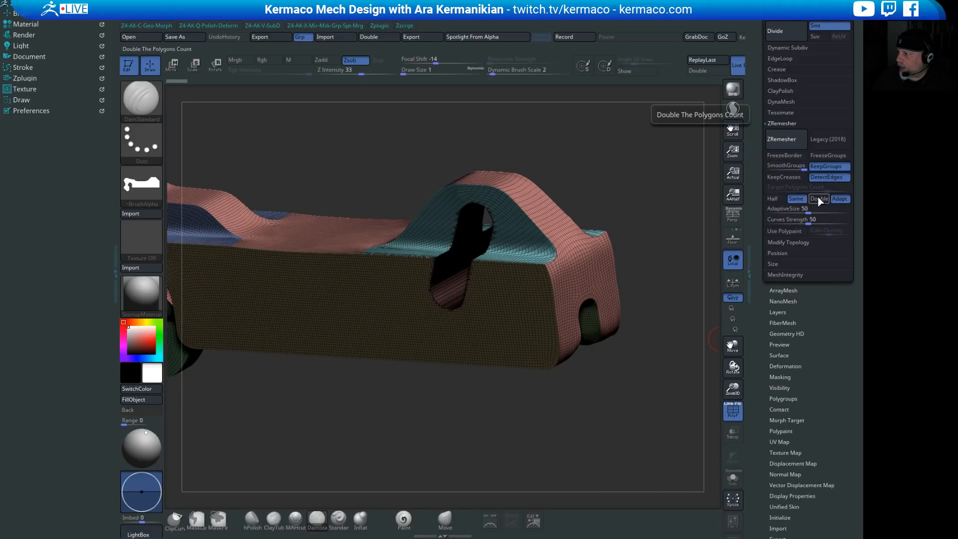
pyautogui.click(818, 198)
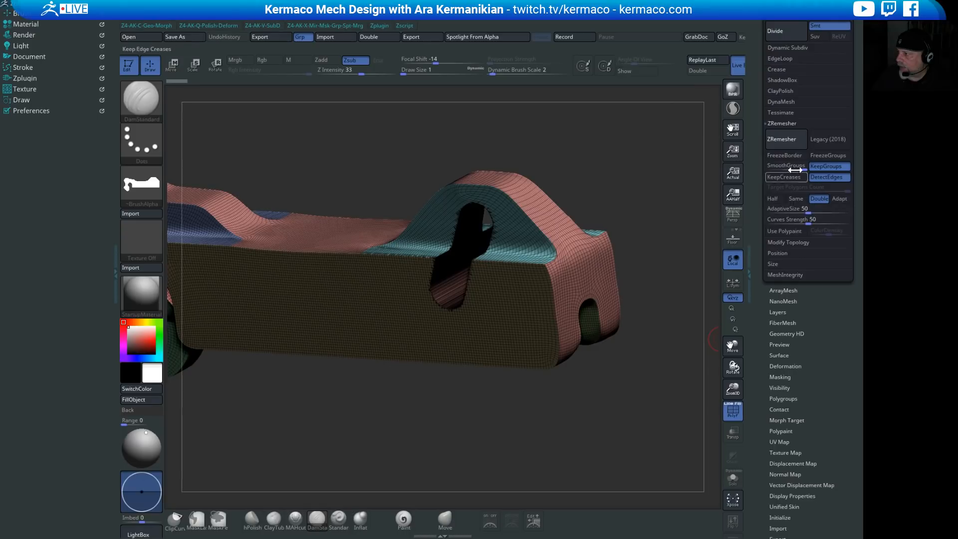
pyautogui.click(778, 139)
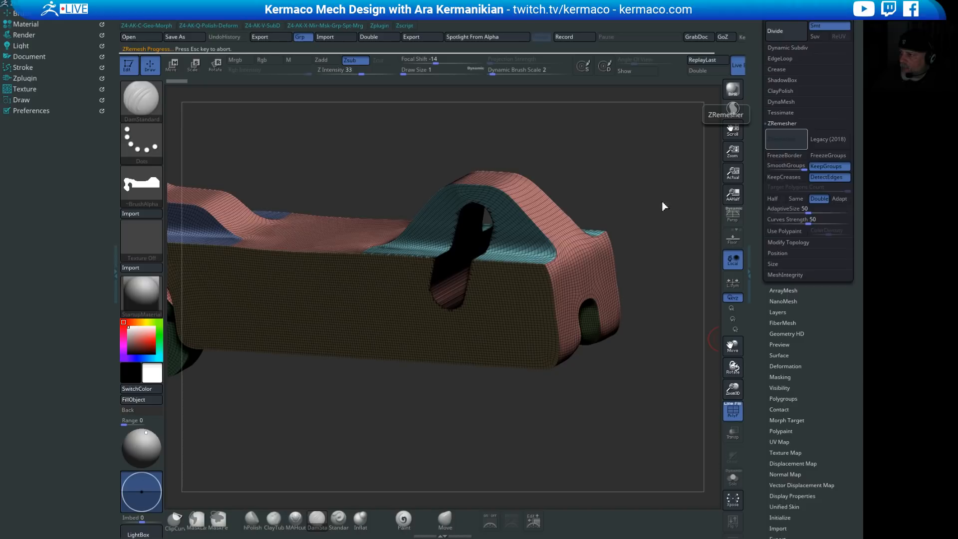
# Step: Undo the remesh and run ZRemesher again with symmetry activated
pyautogui.moveTo(662, 193); pyautogui.dragTo(639, 203)
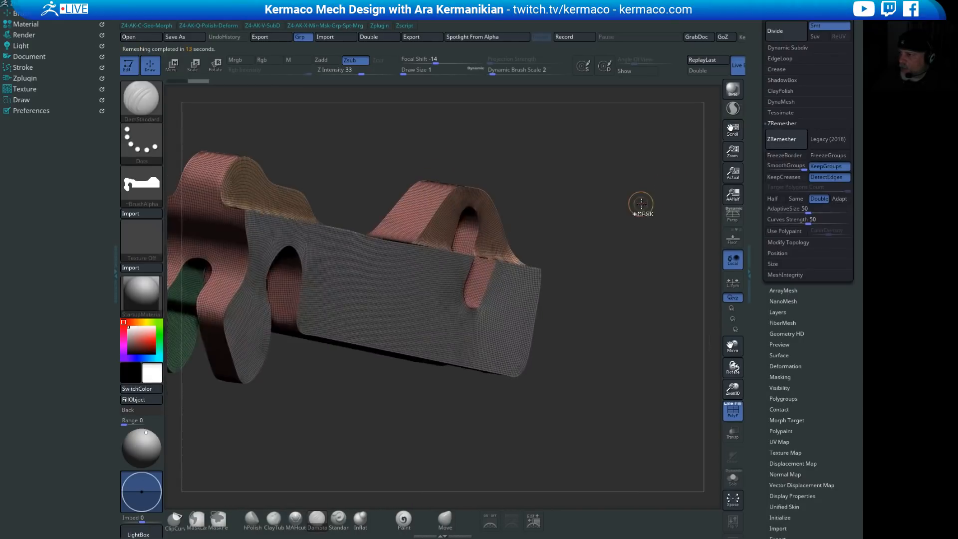
pyautogui.hotkey('shift', 'f')
pyautogui.hotkey('ctrl', 'x')
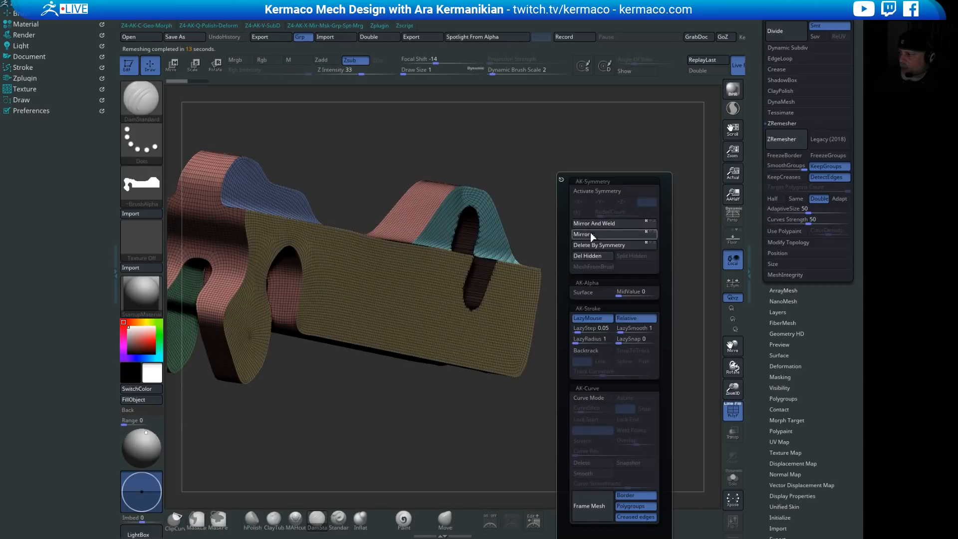
pyautogui.click(618, 190)
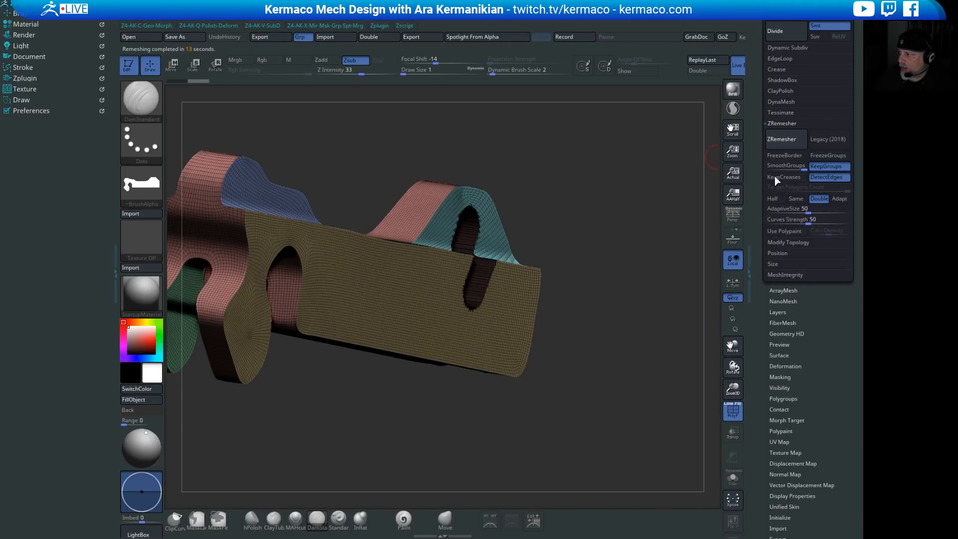
pyautogui.click(779, 140)
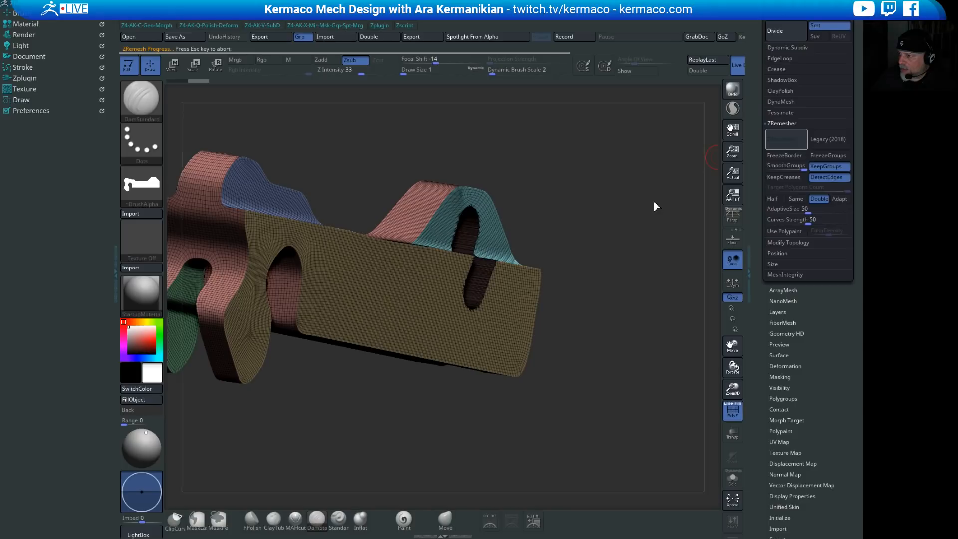
# Step: Examine the topology around the remeshed capsule slot, then hide the polyframe to check its surface shading
pyautogui.moveTo(651, 207)
pyautogui.mouseDown()
pyautogui.moveTo(578, 220)
pyautogui.moveTo(549, 238)
pyautogui.moveTo(599, 251)
pyautogui.moveTo(496, 235)
pyautogui.moveTo(505, 248)
pyautogui.moveTo(592, 209)
pyautogui.moveTo(637, 247)
pyautogui.moveTo(639, 274)
pyautogui.moveTo(530, 283)
pyautogui.moveTo(581, 391)
pyautogui.moveTo(469, 376)
pyautogui.moveTo(537, 399)
pyautogui.moveTo(578, 430)
pyautogui.moveTo(495, 430)
pyautogui.mouseUp()
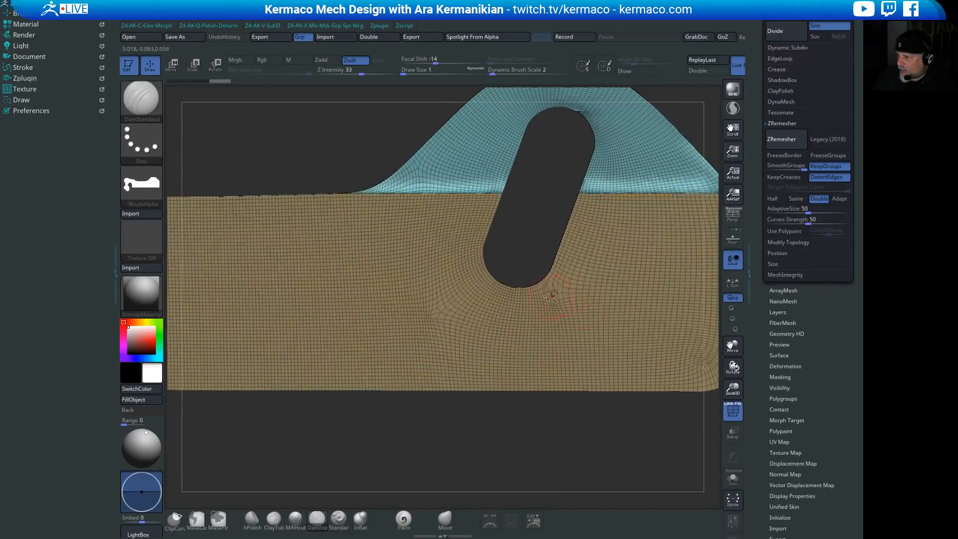
pyautogui.click(732, 414)
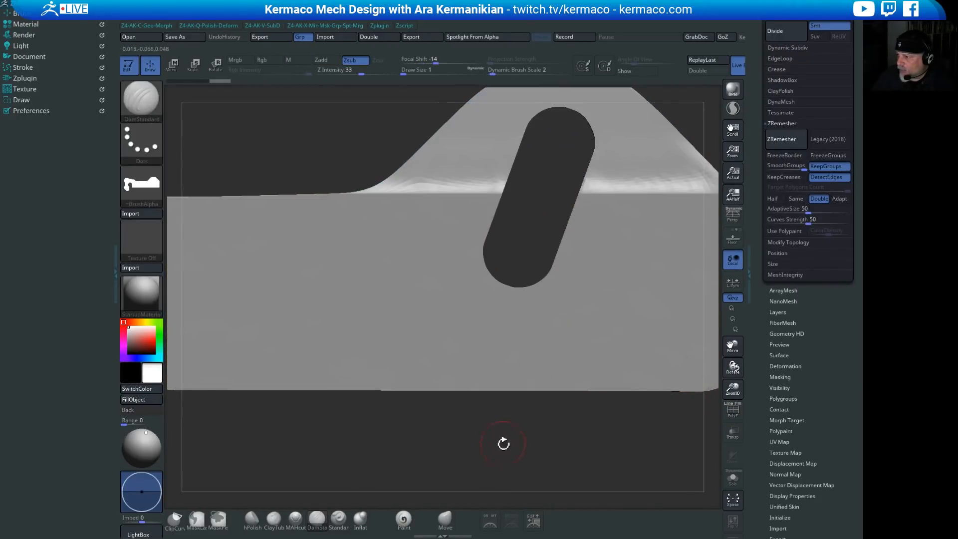
pyautogui.moveTo(502, 443); pyautogui.dragTo(517, 168)
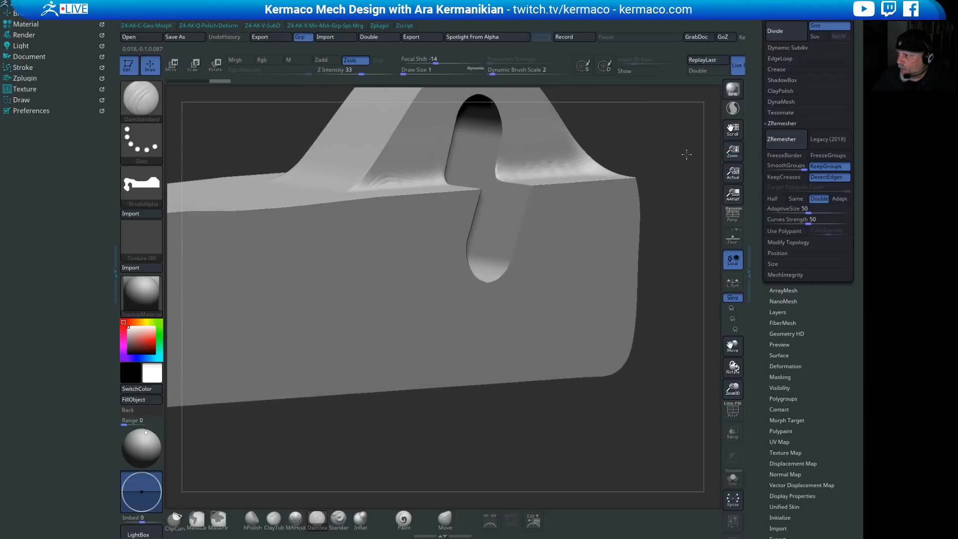
pyautogui.press('f')
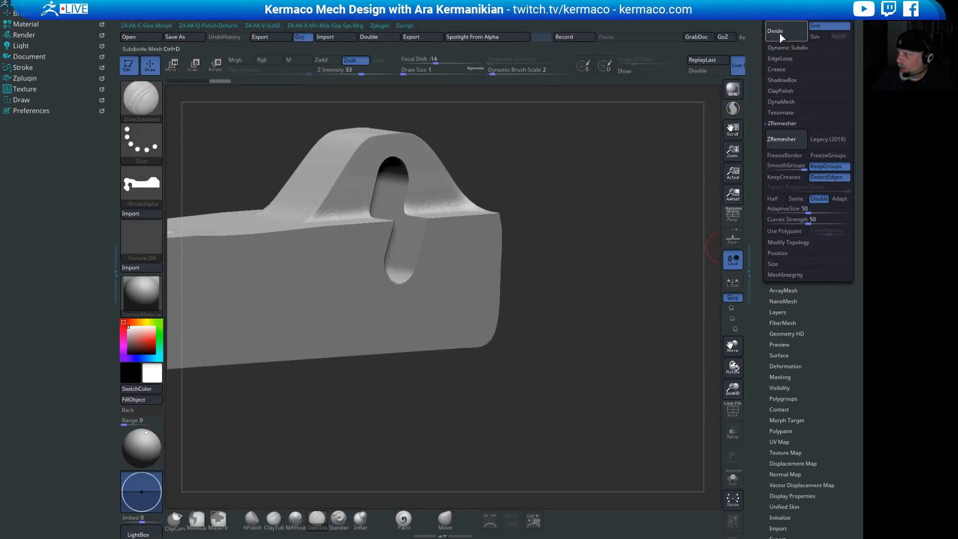
# Step: Smooth the capsule slot's edges on the side face of the block
pyautogui.moveTo(613, 172); pyautogui.dragTo(525, 384)
pyautogui.keyDown('alt'); pyautogui.moveTo(650, 232); pyautogui.dragTo(668, 292); pyautogui.keyUp('alt')
pyautogui.press('shift')
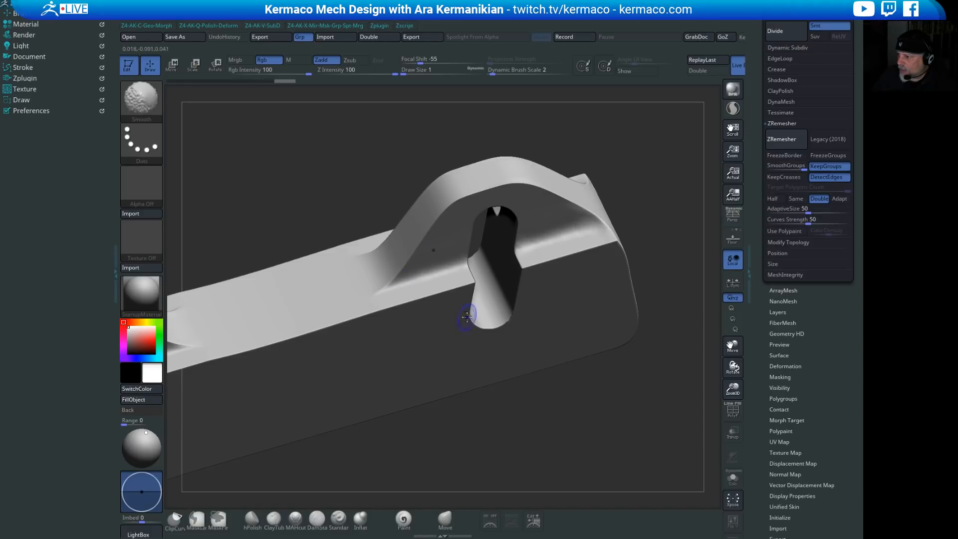
pyautogui.moveTo(466, 316)
pyautogui.keyDown('shift'); pyautogui.mouseDown()
pyautogui.moveTo(481, 284)
pyautogui.moveTo(443, 284)
pyautogui.moveTo(513, 272)
pyautogui.mouseUp(); pyautogui.keyUp('shift')
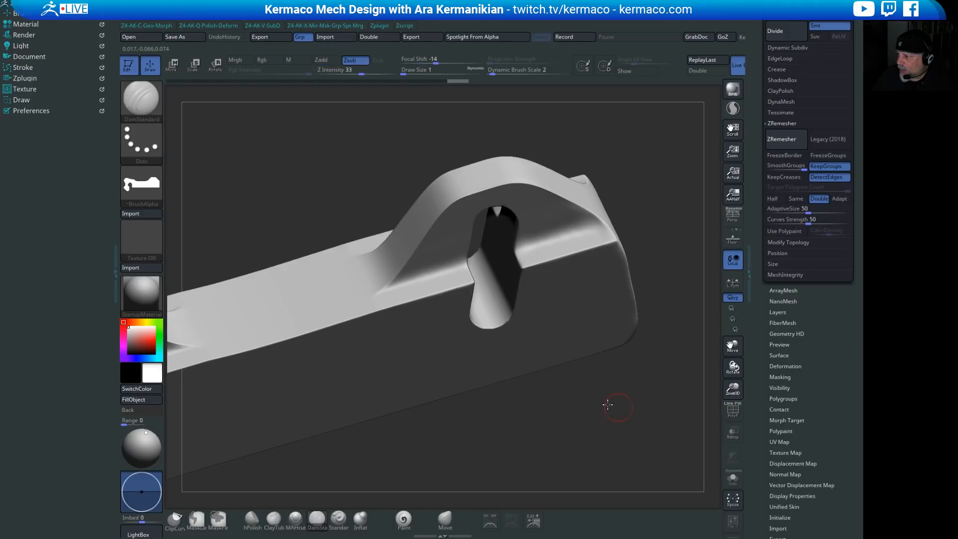
# Step: Smooth the base of the front hump and the corner edges at the block's front end
pyautogui.moveTo(607, 403); pyautogui.dragTo(594, 321)
pyautogui.moveTo(574, 226)
pyautogui.keyDown('shift'); pyautogui.mouseDown()
pyautogui.moveTo(569, 240)
pyautogui.moveTo(557, 223)
pyautogui.mouseUp(); pyautogui.keyUp('shift')
pyautogui.keyDown('shift'); pyautogui.moveTo(619, 263); pyautogui.dragTo(633, 251); pyautogui.keyUp('shift')
pyautogui.keyDown('shift'); pyautogui.moveTo(628, 287); pyautogui.dragTo(633, 305); pyautogui.keyUp('shift')
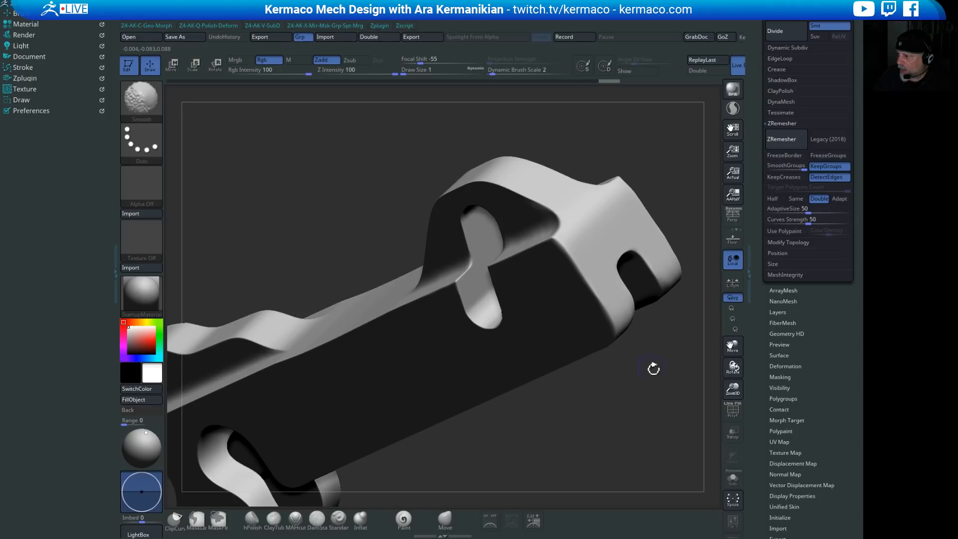
# Step: Smooth the top surface of the front hump and its edge beside the slot
pyautogui.moveTo(652, 368)
pyautogui.mouseDown()
pyautogui.moveTo(693, 195)
pyautogui.moveTo(643, 192)
pyautogui.mouseUp()
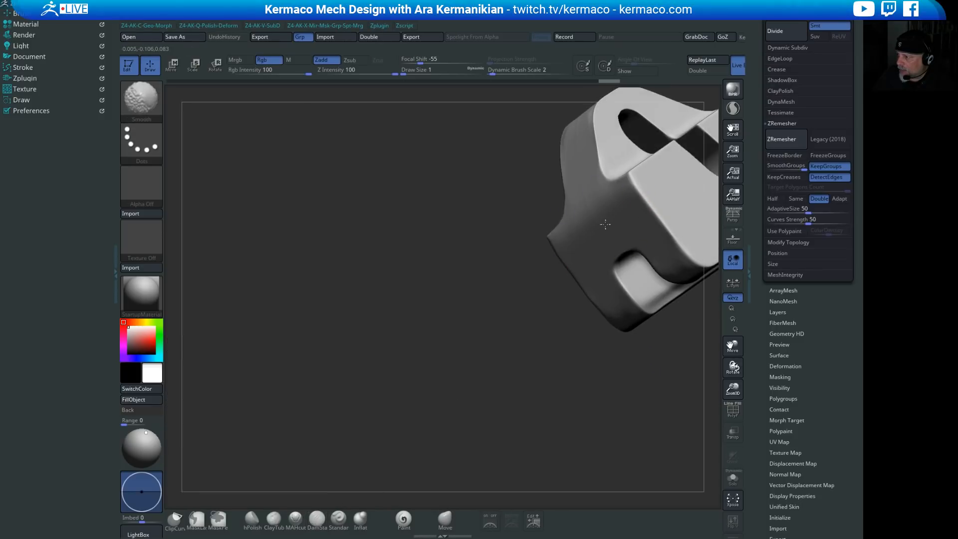
pyautogui.moveTo(398, 242)
pyautogui.mouseDown()
pyautogui.moveTo(492, 156)
pyautogui.moveTo(441, 246)
pyautogui.mouseUp()
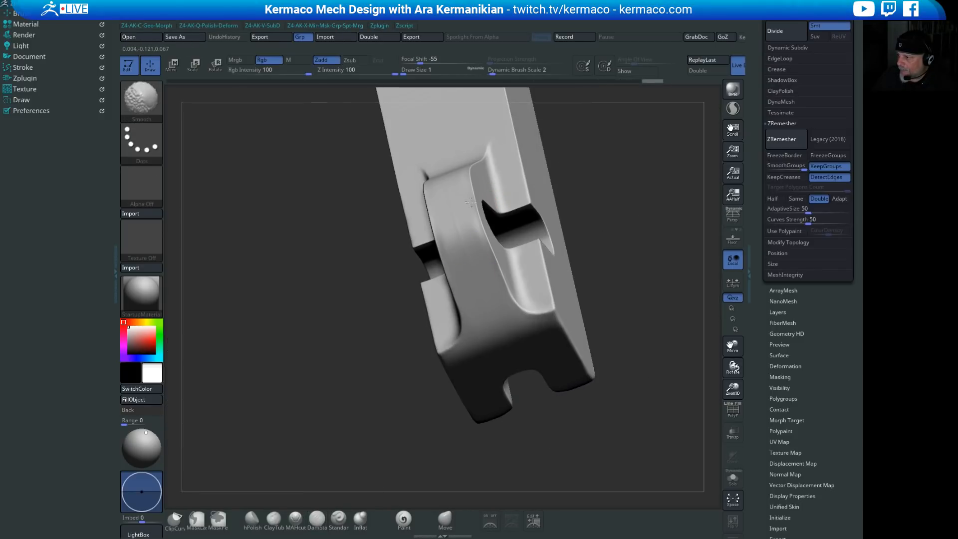
pyautogui.keyDown('shift'); pyautogui.moveTo(480, 276); pyautogui.dragTo(483, 220); pyautogui.keyUp('shift')
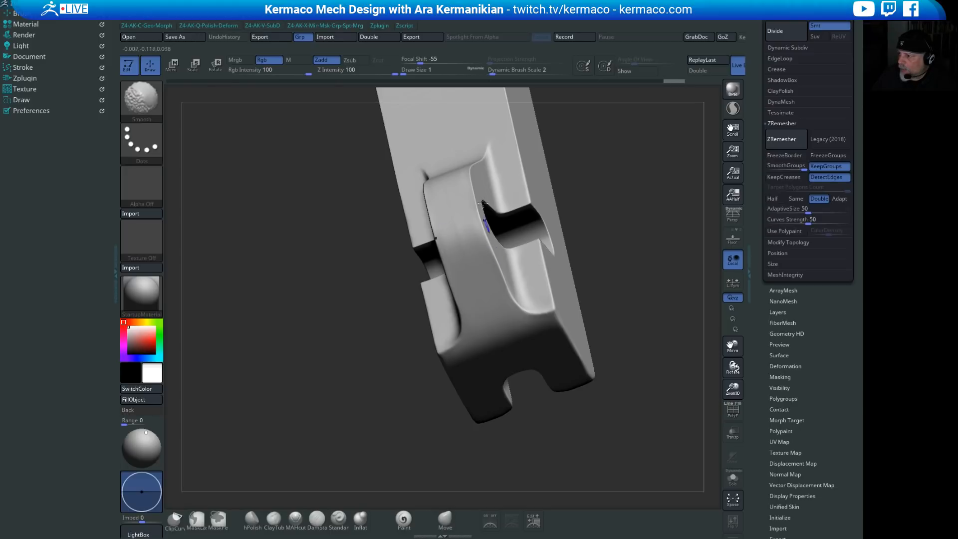
pyautogui.moveTo(637, 224); pyautogui.dragTo(631, 315)
pyautogui.keyDown('shift'); pyautogui.moveTo(480, 251); pyautogui.dragTo(452, 250); pyautogui.keyUp('shift')
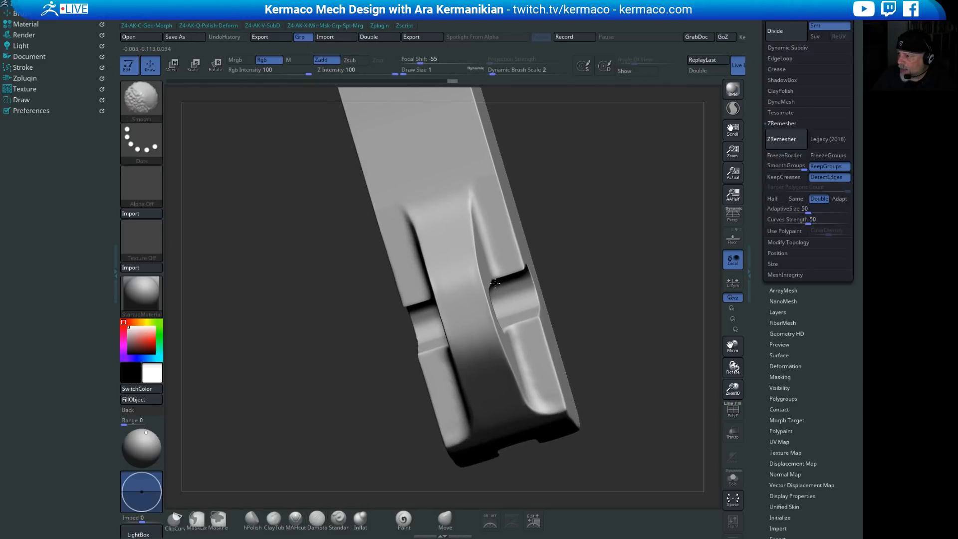
# Step: Smooth the slot's rim where it cuts through the hump's ledge and the block's side face
pyautogui.moveTo(644, 275); pyautogui.dragTo(615, 252)
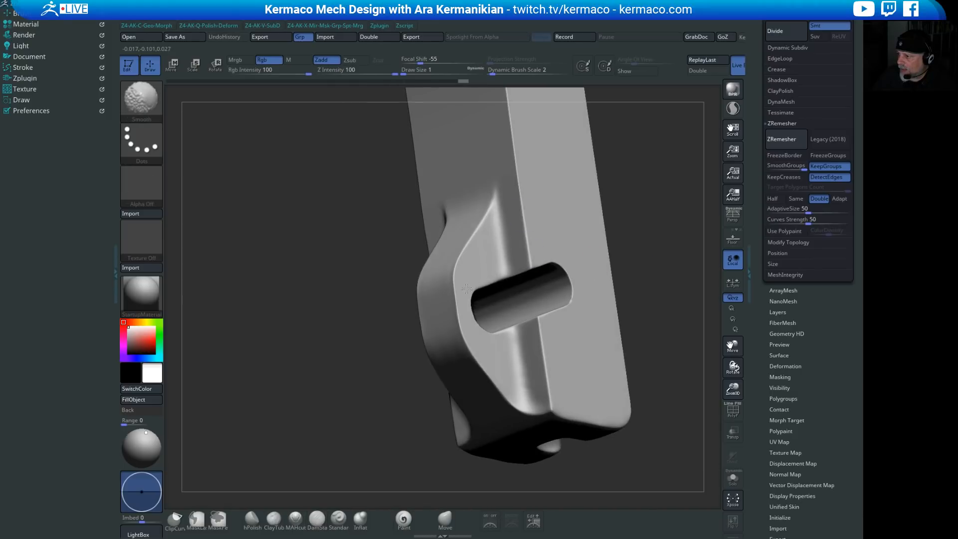
pyautogui.keyDown('shift'); pyautogui.moveTo(541, 280); pyautogui.dragTo(568, 284); pyautogui.keyUp('shift')
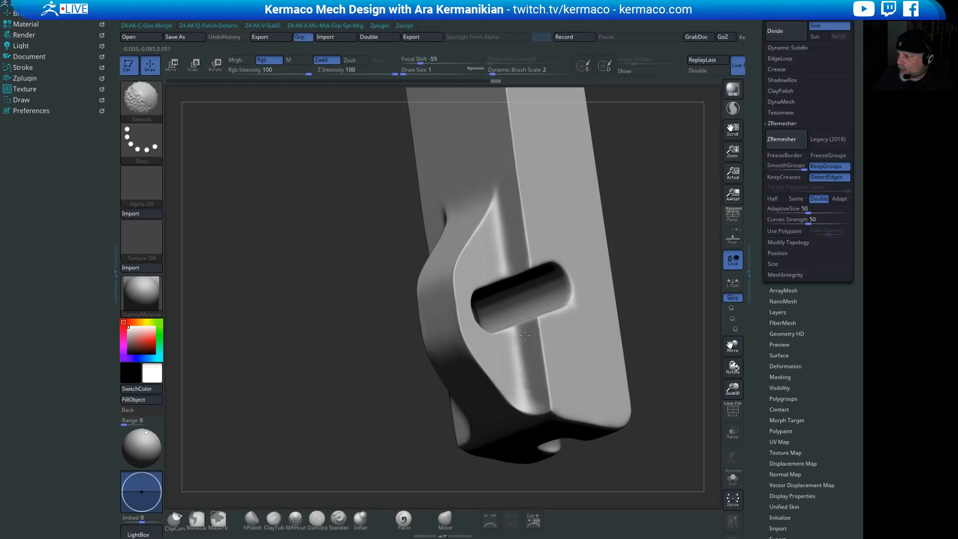
pyautogui.keyDown('shift'); pyautogui.moveTo(575, 307); pyautogui.dragTo(573, 306); pyautogui.keyUp('shift')
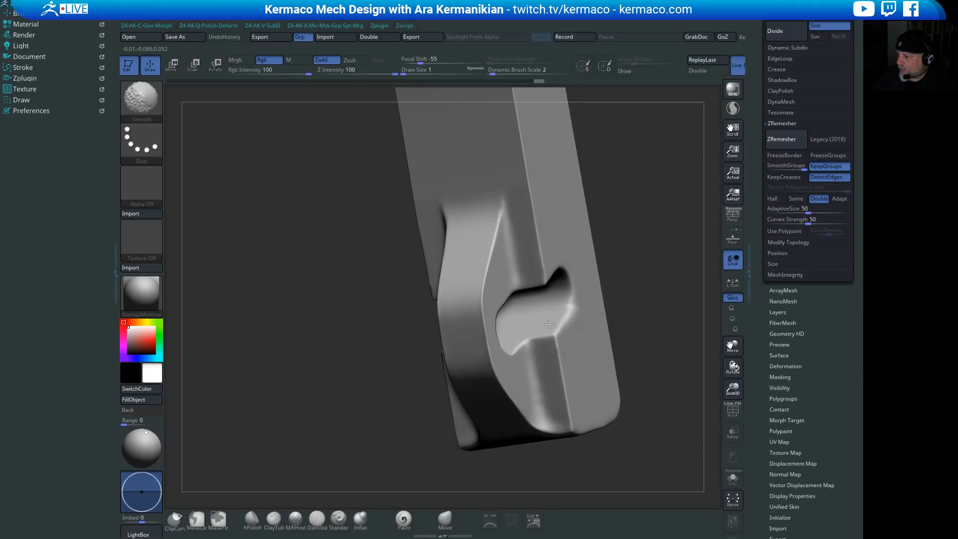
pyautogui.moveTo(600, 316)
pyautogui.mouseDown()
pyautogui.moveTo(650, 179)
pyautogui.moveTo(560, 323)
pyautogui.moveTo(579, 342)
pyautogui.moveTo(569, 342)
pyautogui.mouseUp()
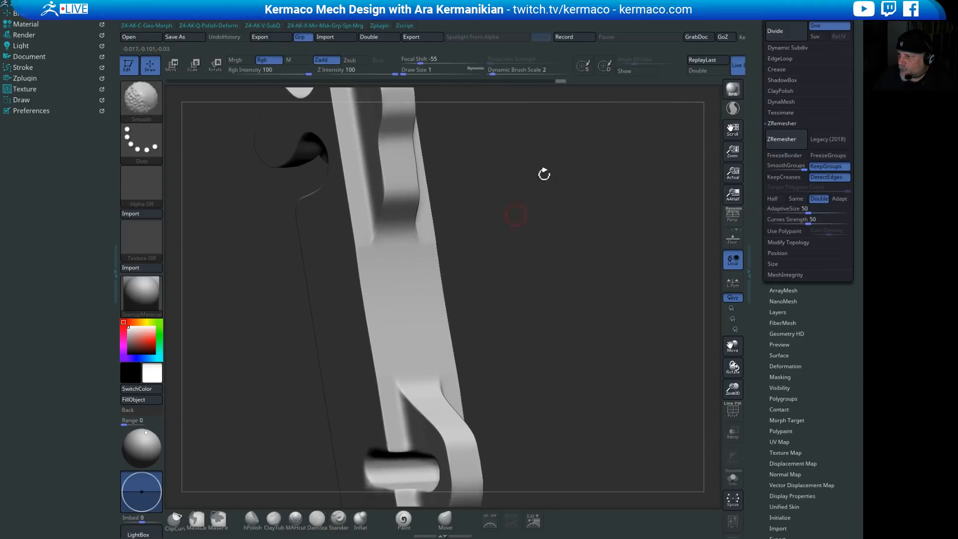
# Step: Smooth the edges of the stepped hump at the block's hook end from both sides and save the project
pyautogui.moveTo(543, 171); pyautogui.dragTo(406, 208)
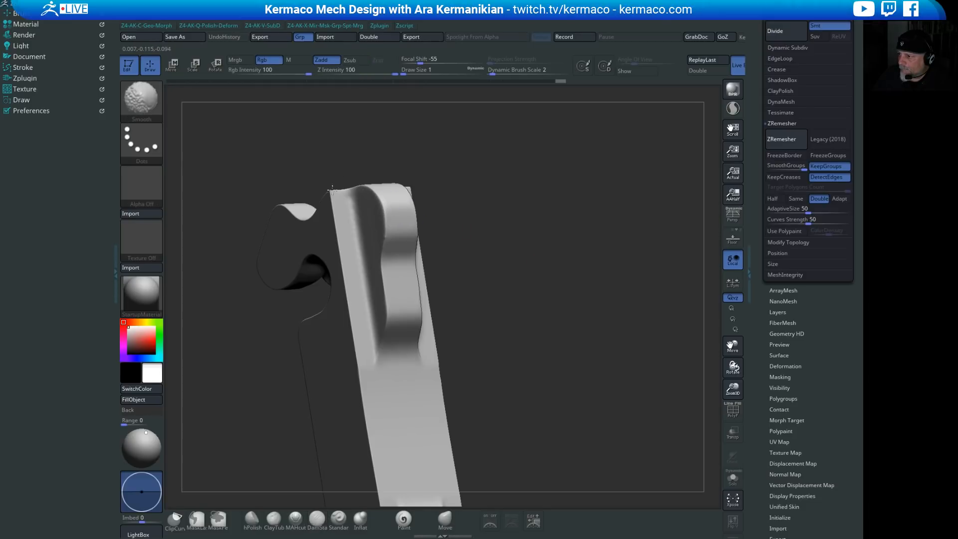
pyautogui.moveTo(343, 299); pyautogui.dragTo(407, 155)
pyautogui.moveTo(621, 250); pyautogui.dragTo(528, 206)
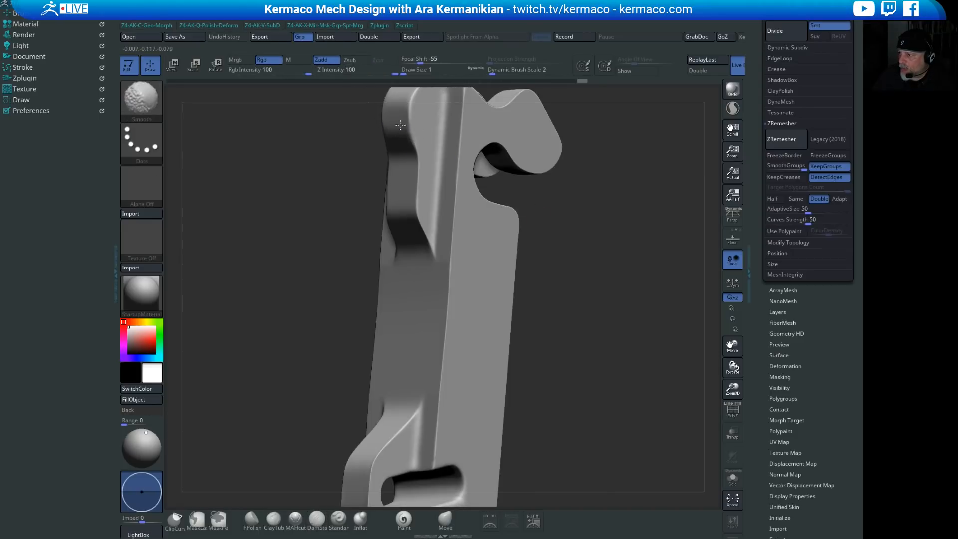
pyautogui.moveTo(401, 124); pyautogui.dragTo(590, 306)
pyautogui.hotkey('ctrl', 's')
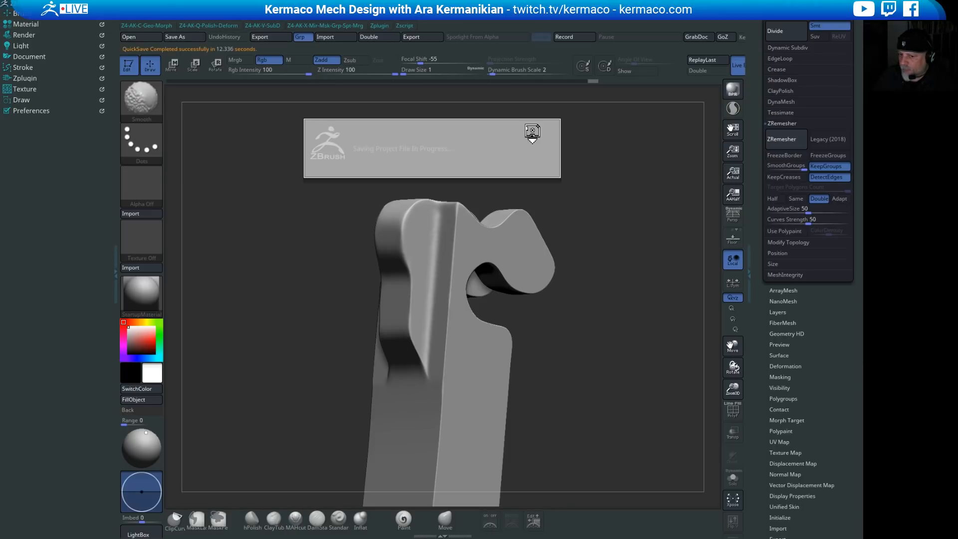
# Step: Smooth the edges of the two hook prongs and of the groove running along the block's underside
pyautogui.moveTo(587, 200); pyautogui.dragTo(494, 235)
pyautogui.keyDown('shift'); pyautogui.moveTo(451, 203); pyautogui.dragTo(470, 214); pyautogui.keyUp('shift')
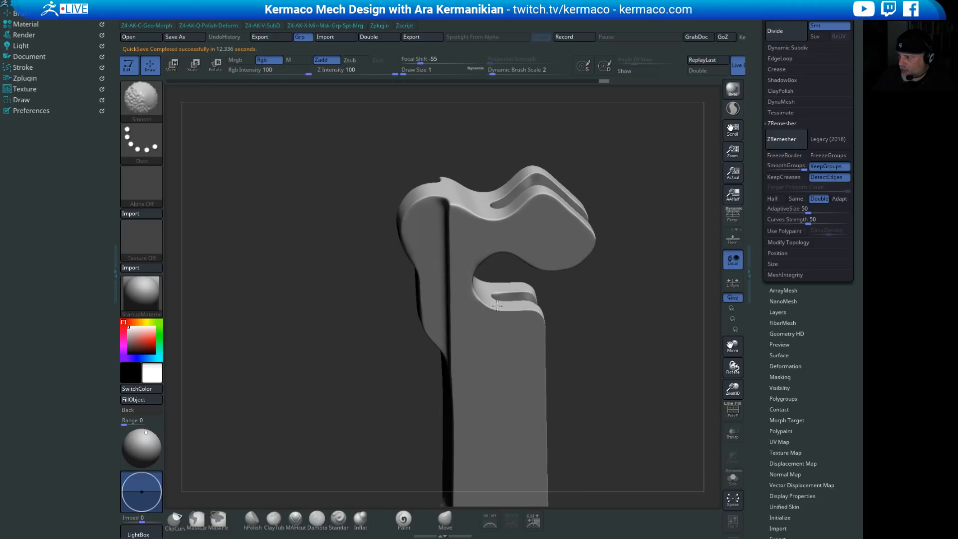
pyautogui.moveTo(643, 295); pyautogui.dragTo(637, 280)
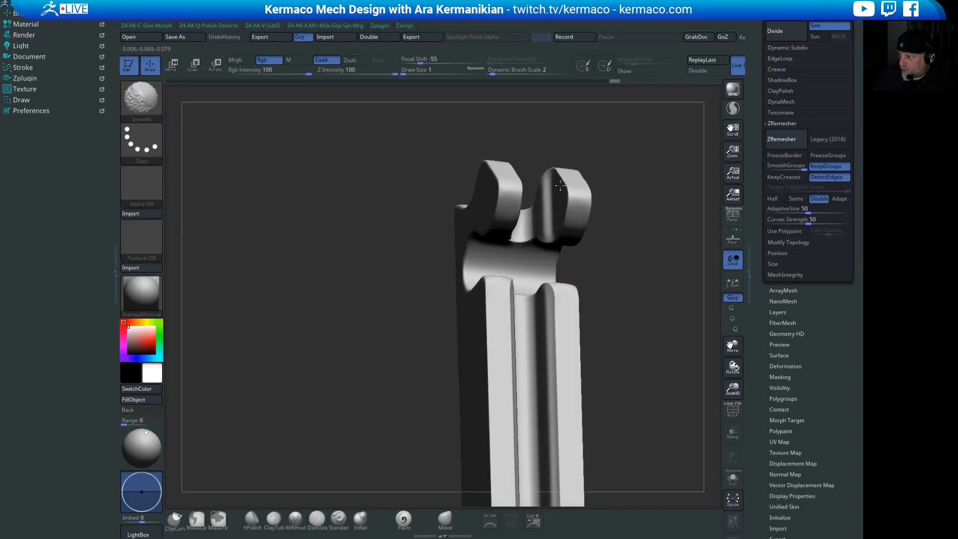
pyautogui.moveTo(635, 149); pyautogui.dragTo(517, 188)
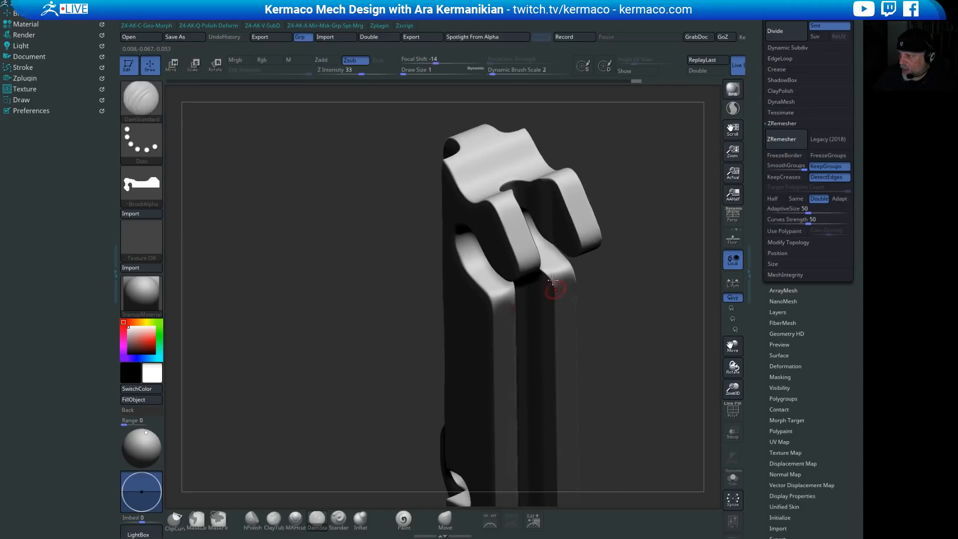
pyautogui.moveTo(524, 342); pyautogui.dragTo(547, 321, button='right')
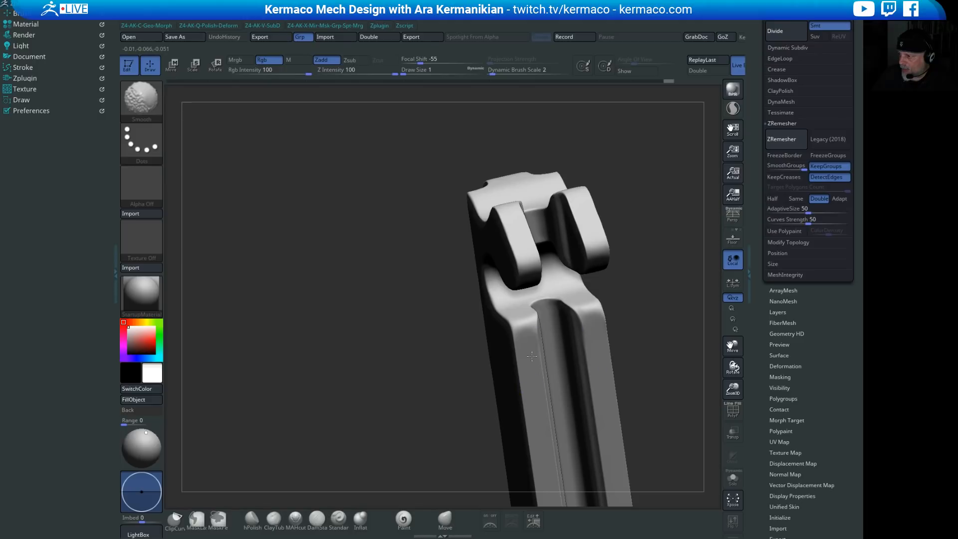
# Step: Smooth the ledge and edges around the slotted front hump on the block's side
pyautogui.moveTo(674, 310)
pyautogui.keyDown('ctrl'); pyautogui.mouseDown(button='right')
pyautogui.moveTo(616, 299)
pyautogui.moveTo(667, 246)
pyautogui.moveTo(620, 202)
pyautogui.moveTo(482, 171)
pyautogui.mouseUp(button='right'); pyautogui.keyUp('ctrl')
pyautogui.moveTo(482, 171); pyautogui.dragTo(562, 204, button='right')
pyautogui.keyDown('alt'); pyautogui.moveTo(562, 204); pyautogui.dragTo(623, 215, button='right'); pyautogui.keyUp('alt')
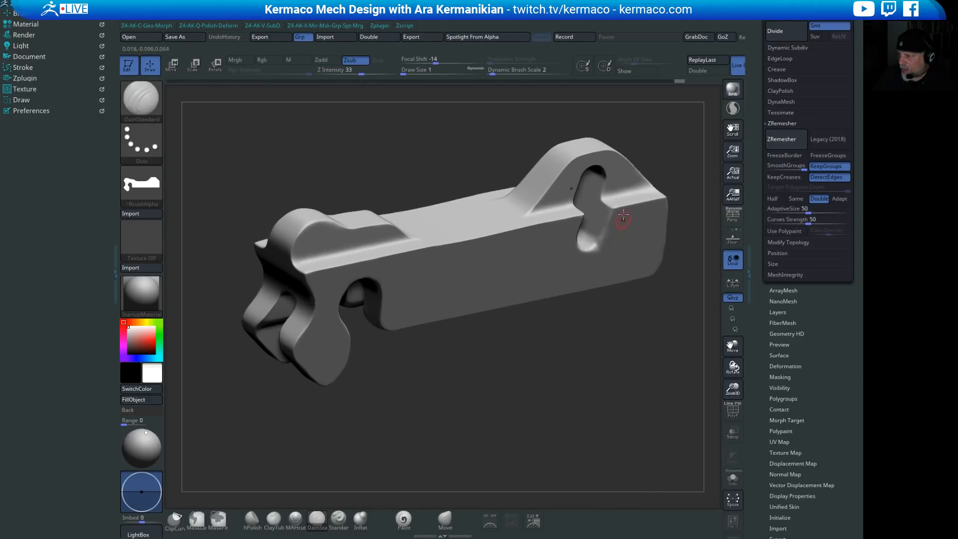
pyautogui.moveTo(570, 340)
pyautogui.mouseDown(button='right')
pyautogui.moveTo(574, 368)
pyautogui.moveTo(601, 239)
pyautogui.mouseUp(button='right')
pyautogui.press('shift')
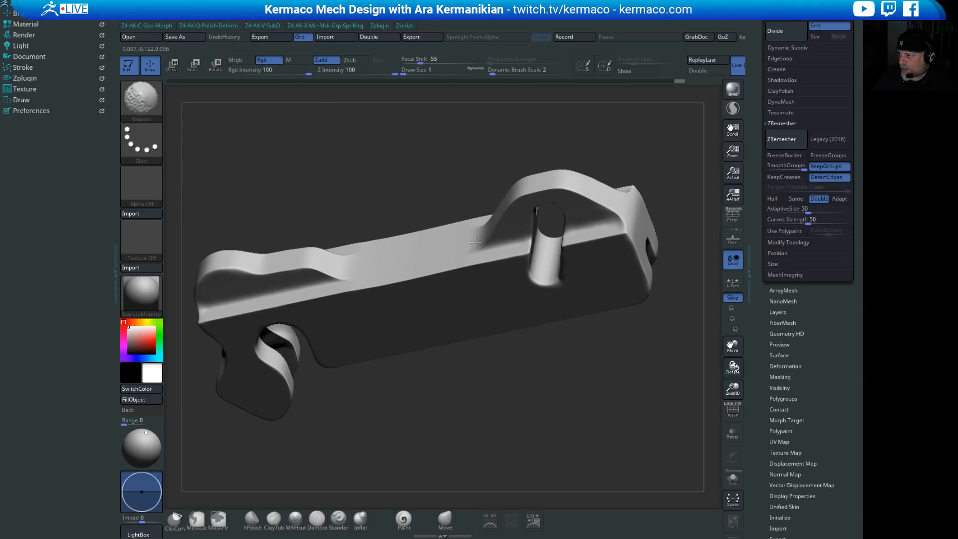
pyautogui.moveTo(499, 340)
pyautogui.mouseDown(button='right')
pyautogui.moveTo(580, 396)
pyautogui.moveTo(580, 286)
pyautogui.mouseUp(button='right')
pyautogui.press('shift')
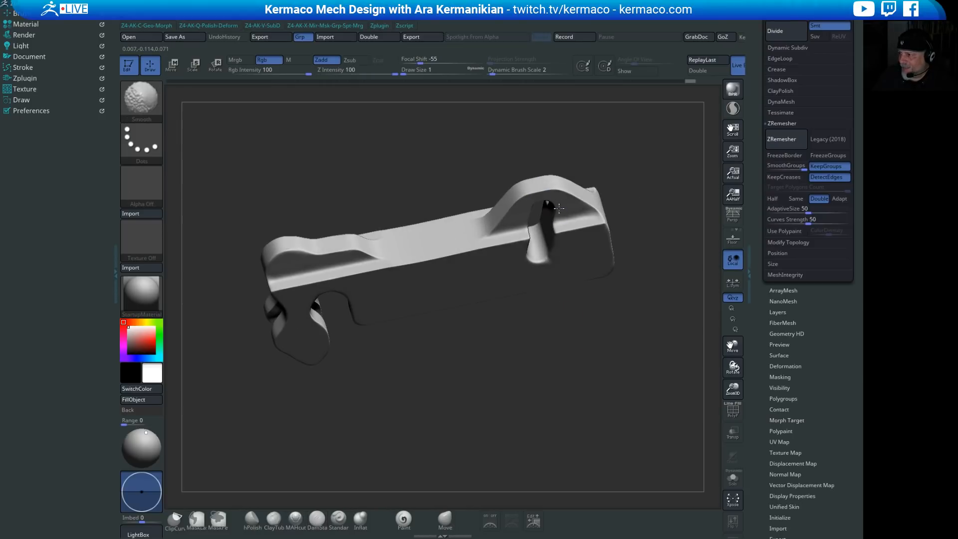
# Step: Smooth the long side edge of the block near the stepped hump's ledge and the hook notch
pyautogui.moveTo(530, 365); pyautogui.dragTo(383, 266, button='right')
pyautogui.press('shift')
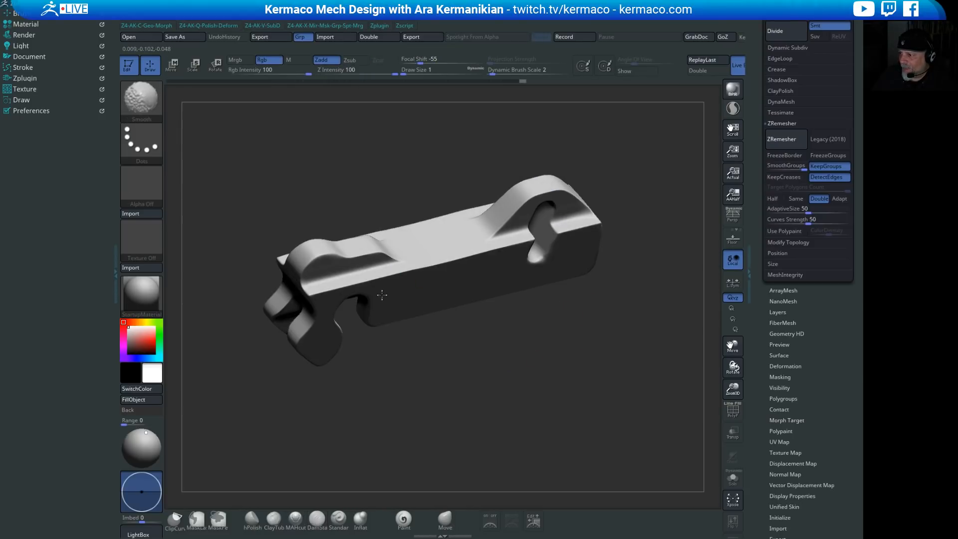
pyautogui.moveTo(435, 398); pyautogui.dragTo(516, 394, button='right')
pyautogui.press('shift')
pyautogui.moveTo(370, 371)
pyautogui.mouseDown(button='right')
pyautogui.moveTo(500, 375)
pyautogui.moveTo(445, 298)
pyautogui.moveTo(322, 298)
pyautogui.mouseUp(button='right')
pyautogui.press('shift')
pyautogui.press('shift')
pyautogui.moveTo(524, 316)
pyautogui.keyDown('alt'); pyautogui.mouseDown(button='right')
pyautogui.moveTo(637, 302)
pyautogui.moveTo(354, 279)
pyautogui.mouseUp(button='right'); pyautogui.keyUp('alt')
pyautogui.moveTo(383, 205); pyautogui.dragTo(367, 339, button='right')
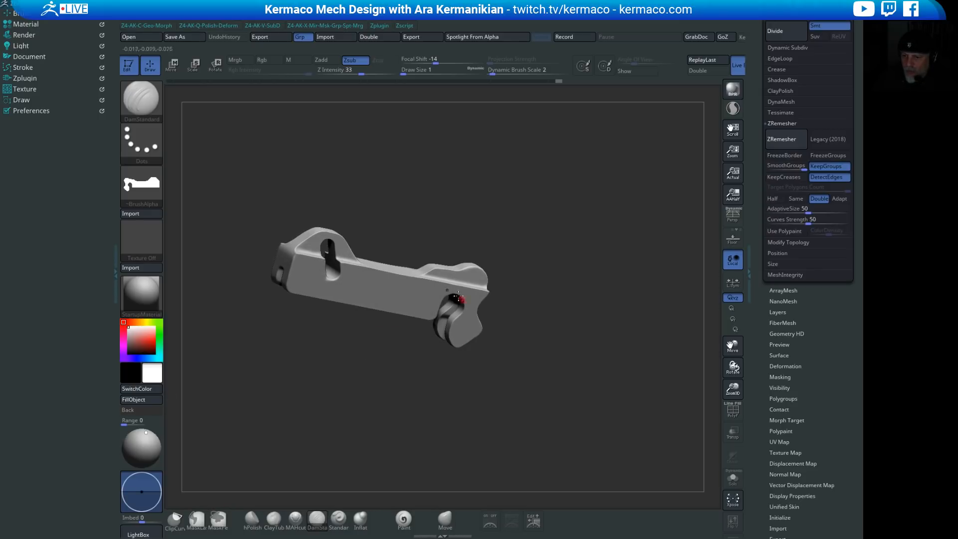
# Step: Smooth the capsule slot's rim on the front hump from the opposite side face
pyautogui.moveTo(503, 217)
pyautogui.keyDown('shift'); pyautogui.mouseDown(button='right')
pyautogui.moveTo(464, 208)
pyautogui.moveTo(509, 206)
pyautogui.mouseUp(button='right'); pyautogui.keyUp('shift')
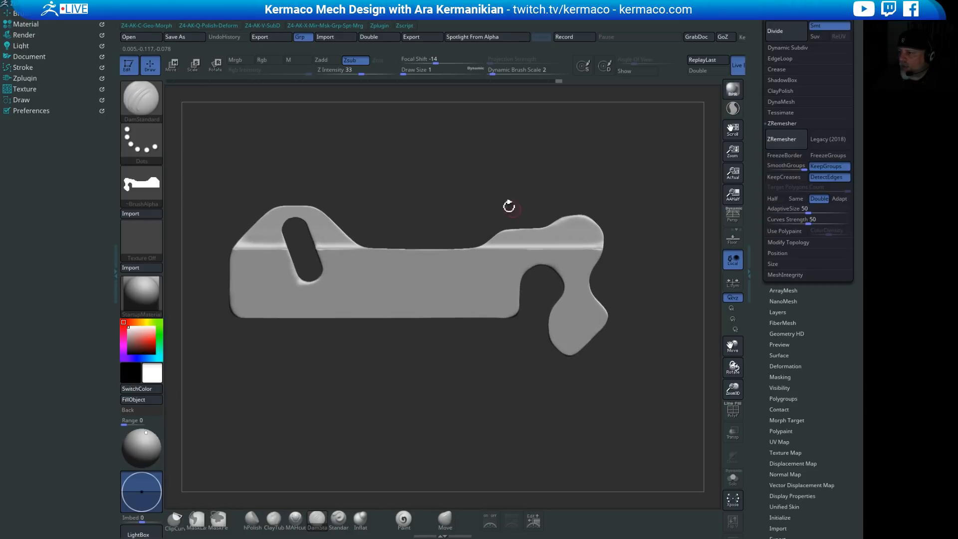
pyautogui.moveTo(449, 202)
pyautogui.keyDown('alt'); pyautogui.mouseDown(button='right')
pyautogui.moveTo(512, 212)
pyautogui.moveTo(491, 181)
pyautogui.moveTo(476, 218)
pyautogui.mouseUp(button='right'); pyautogui.keyUp('alt')
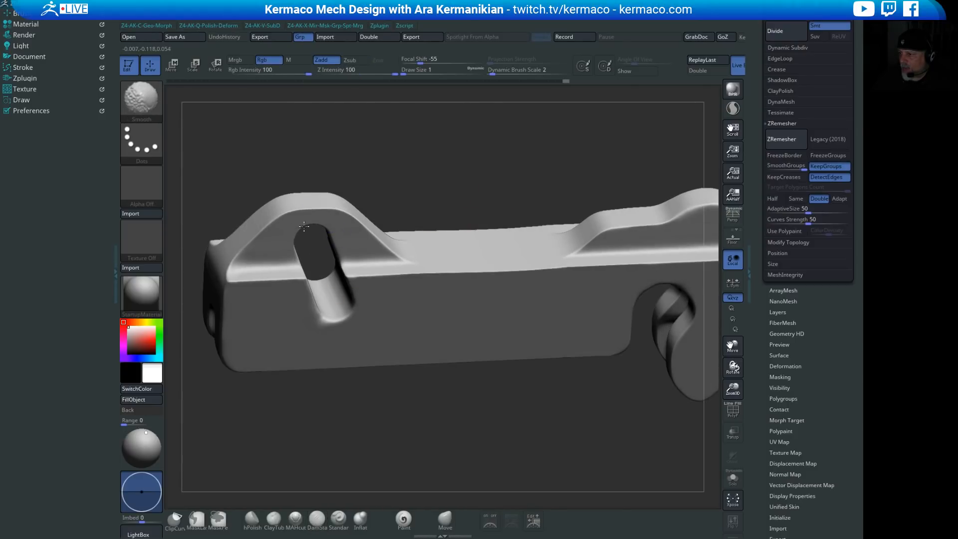
pyautogui.moveTo(459, 182); pyautogui.dragTo(432, 153, button='right')
pyautogui.moveTo(432, 153)
pyautogui.keyDown('alt'); pyautogui.mouseDown(button='right')
pyautogui.moveTo(511, 170)
pyautogui.moveTo(539, 191)
pyautogui.moveTo(609, 150)
pyautogui.moveTo(596, 131)
pyautogui.mouseUp(button='right'); pyautogui.keyUp('alt')
pyautogui.keyDown('shift'); pyautogui.moveTo(393, 272); pyautogui.dragTo(391, 267); pyautogui.keyUp('shift')
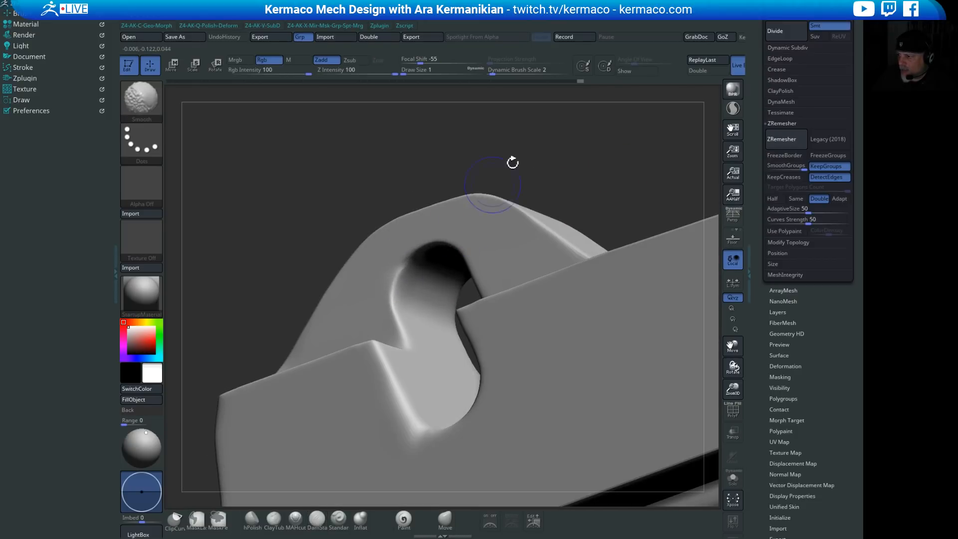
pyautogui.keyDown('shift'); pyautogui.moveTo(512, 163); pyautogui.dragTo(405, 260, button='right'); pyautogui.keyUp('shift')
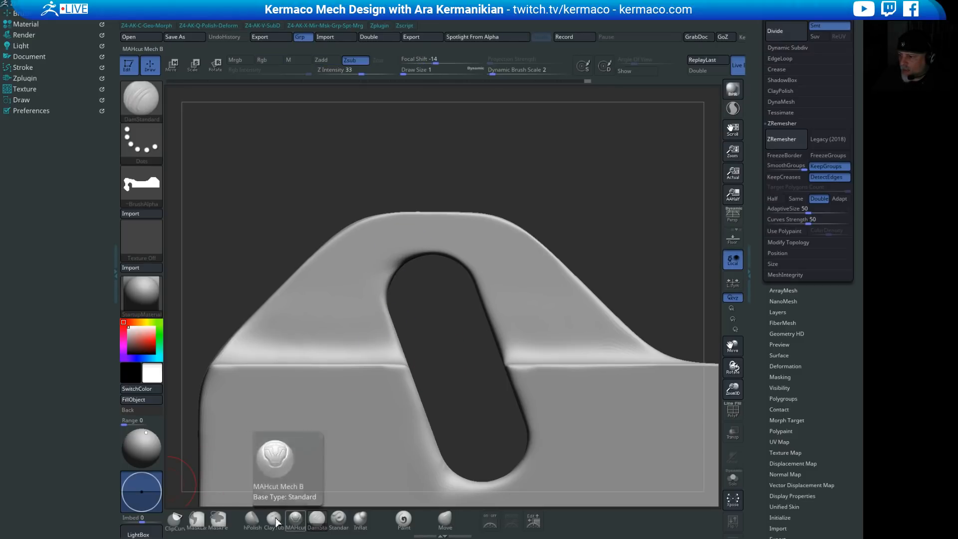
pyautogui.click(320, 522)
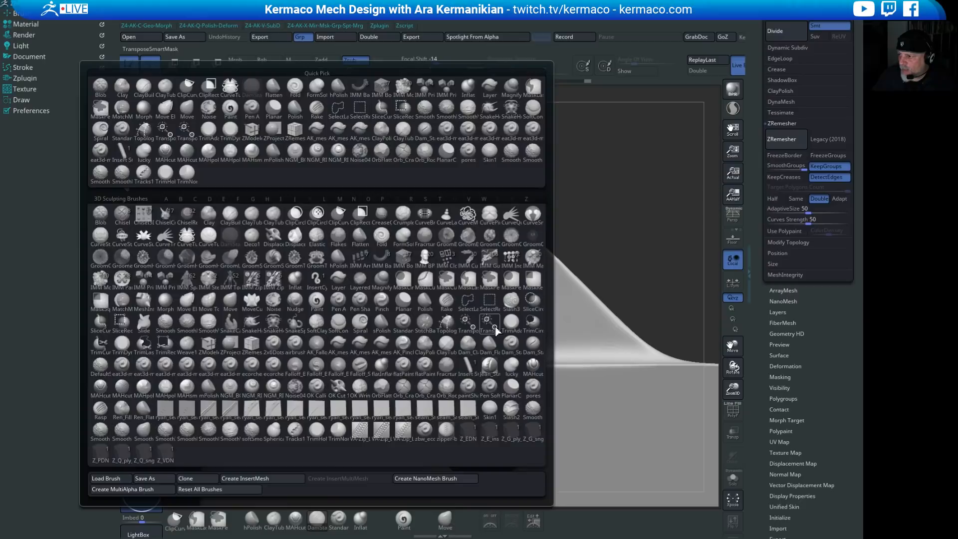
pyautogui.press('w')
pyautogui.moveTo(637, 206); pyautogui.dragTo(392, 270)
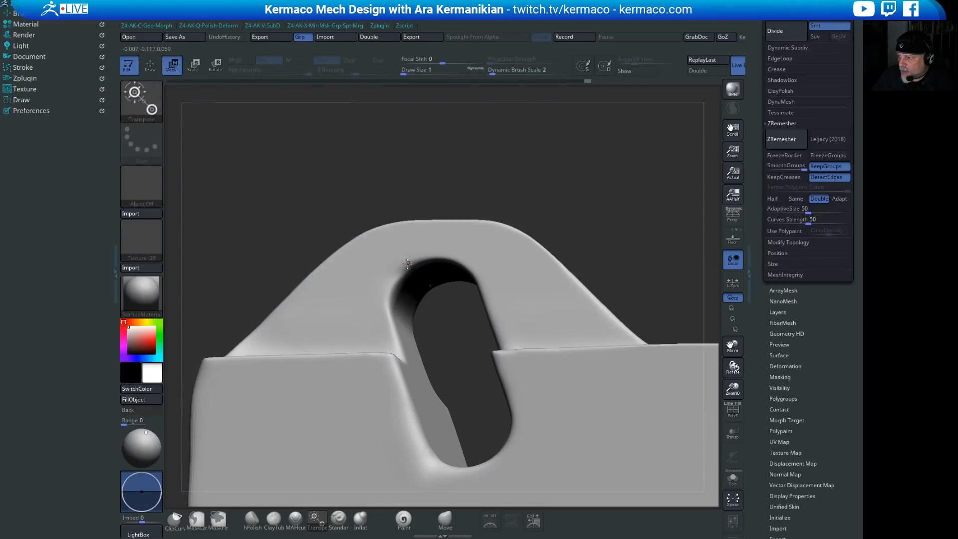
pyautogui.click(407, 264)
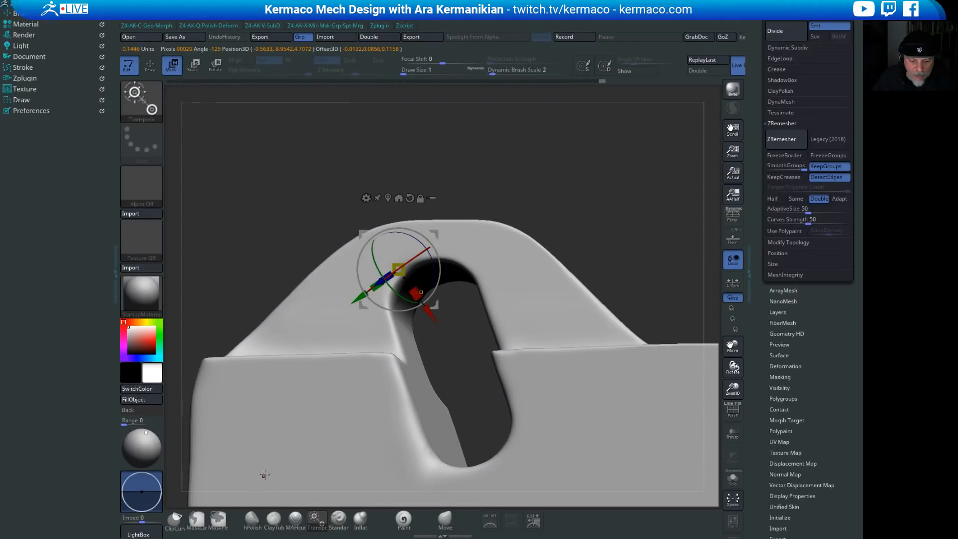
pyautogui.press('q')
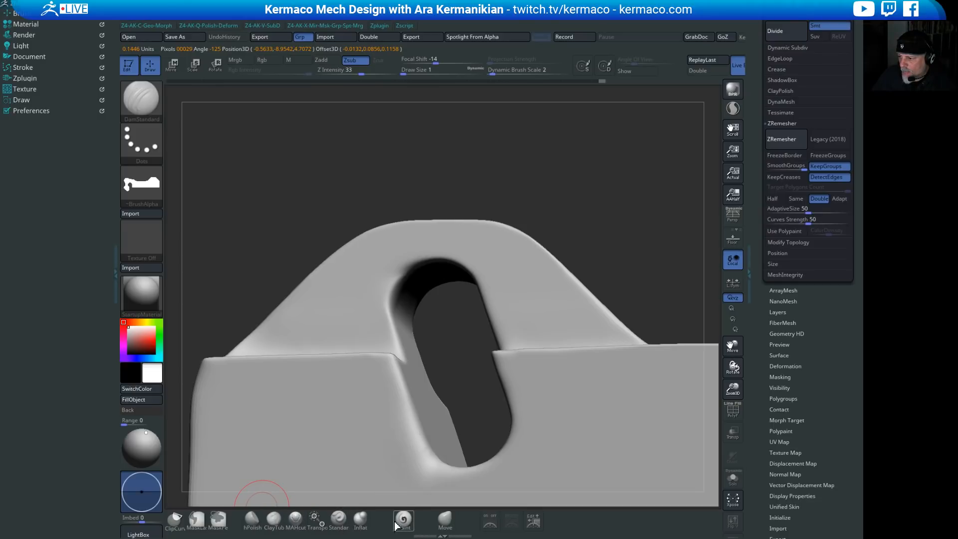
# Step: Carve along the capsule slot's rounded upper rim with the MAHcut Mech B brush and smooth the slot's edge
pyautogui.click(274, 519)
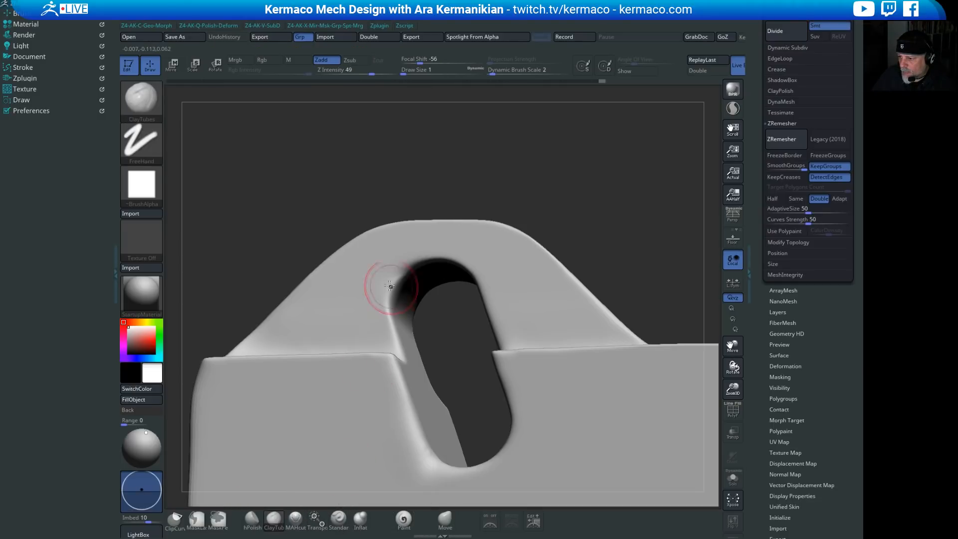
pyautogui.click(295, 520)
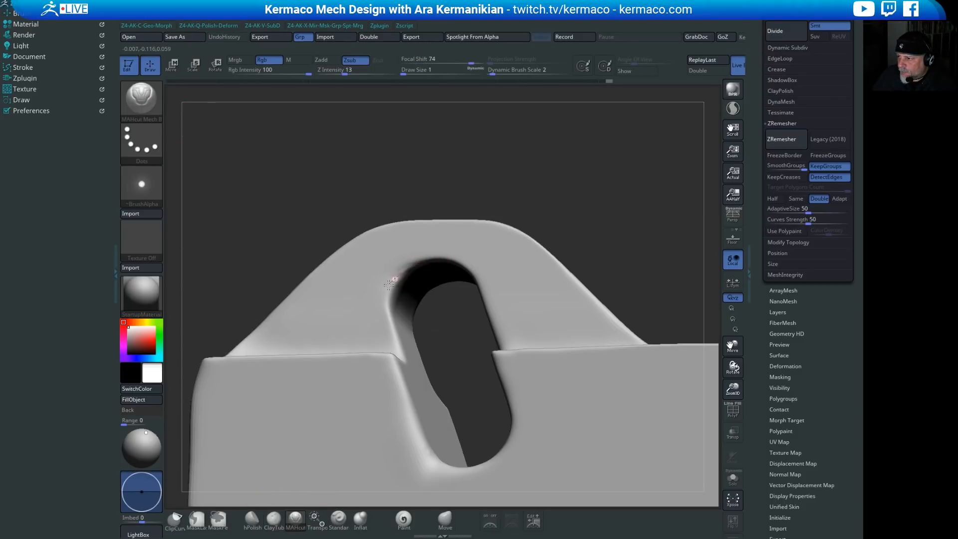
pyautogui.moveTo(419, 260); pyautogui.dragTo(391, 301)
pyautogui.press('shift')
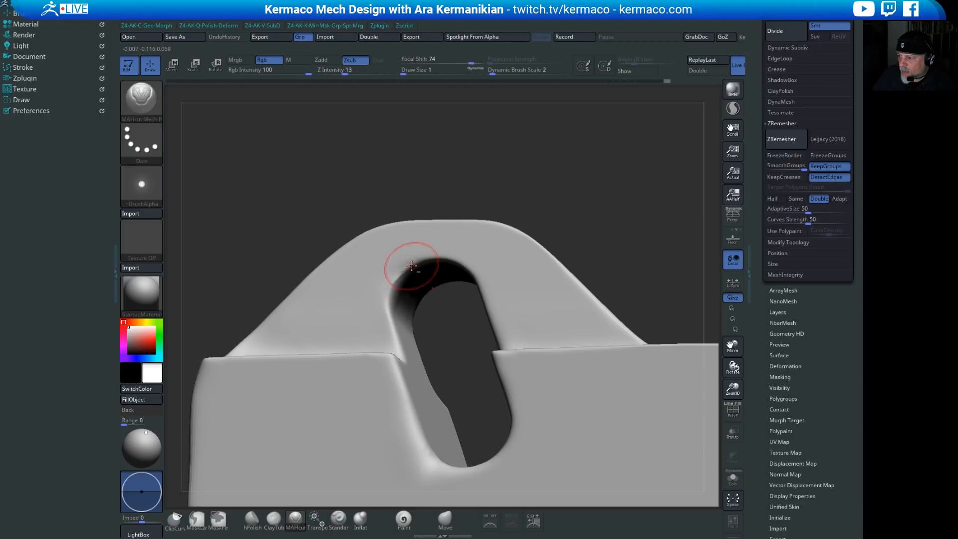
pyautogui.press('shift')
pyautogui.moveTo(406, 267)
pyautogui.keyDown('shift'); pyautogui.mouseDown()
pyautogui.moveTo(394, 332)
pyautogui.moveTo(413, 358)
pyautogui.mouseUp(); pyautogui.keyUp('shift')
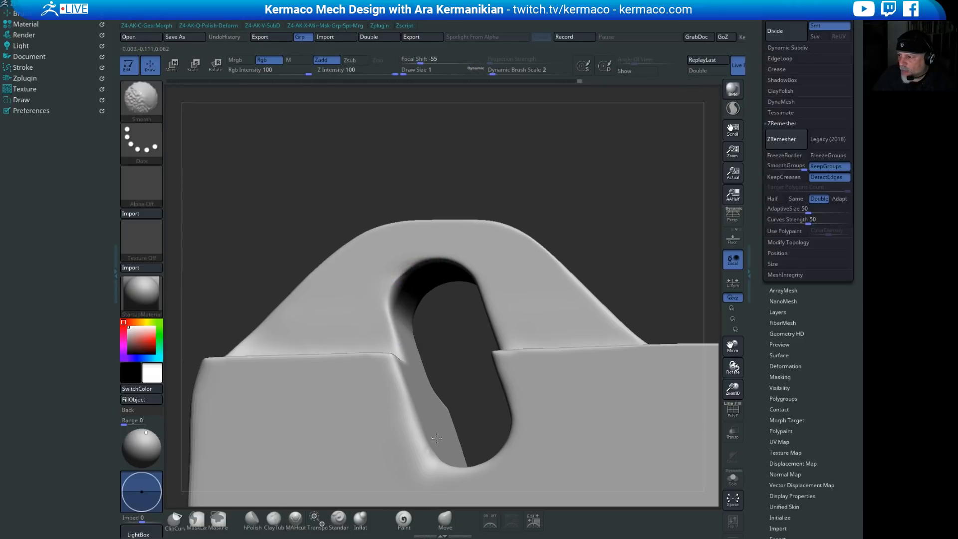
# Step: Smooth the top surfaces and edges of both humps along the block
pyautogui.moveTo(664, 220)
pyautogui.mouseDown()
pyautogui.moveTo(605, 251)
pyautogui.moveTo(503, 399)
pyautogui.moveTo(481, 384)
pyautogui.moveTo(589, 406)
pyautogui.mouseUp()
pyautogui.moveTo(619, 287)
pyautogui.keyDown('alt'); pyautogui.mouseDown()
pyautogui.moveTo(537, 202)
pyautogui.moveTo(567, 244)
pyautogui.moveTo(522, 367)
pyautogui.mouseUp(); pyautogui.keyUp('alt')
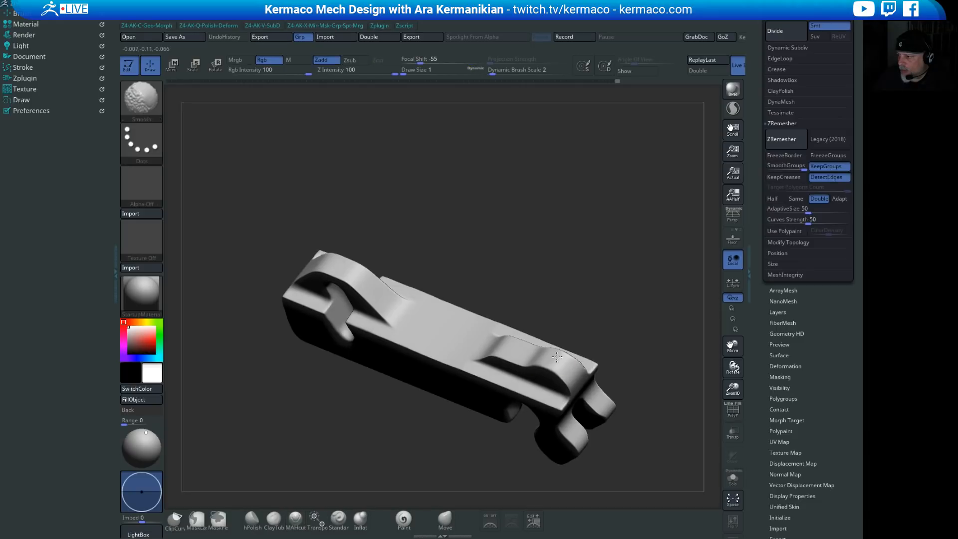
pyautogui.moveTo(601, 298); pyautogui.dragTo(666, 245)
# Step: Show the polygroup wireframe and remesh the block with ZRemesher at half the polygon count
pyautogui.click(732, 411)
pyautogui.keyDown('alt'); pyautogui.moveTo(499, 220); pyautogui.dragTo(515, 140); pyautogui.keyUp('alt')
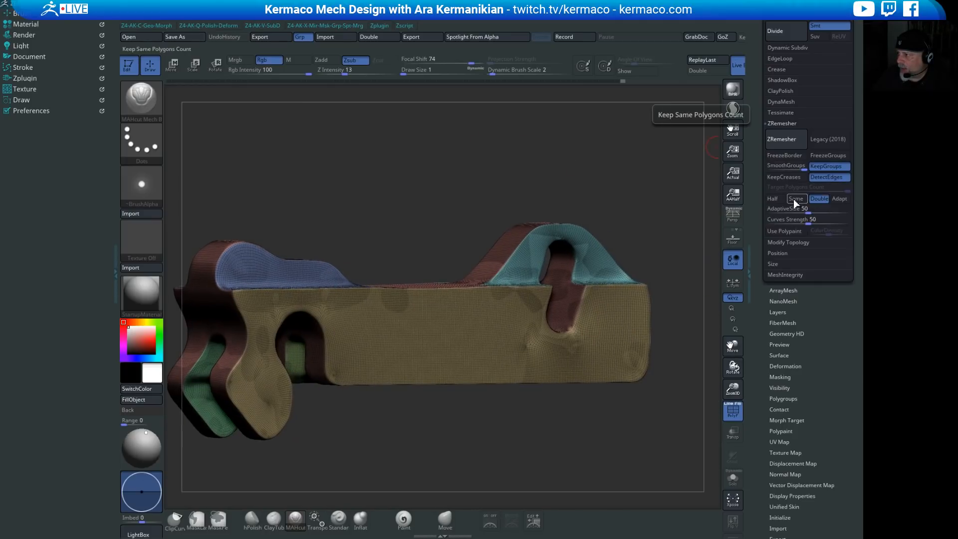
pyautogui.click(773, 199)
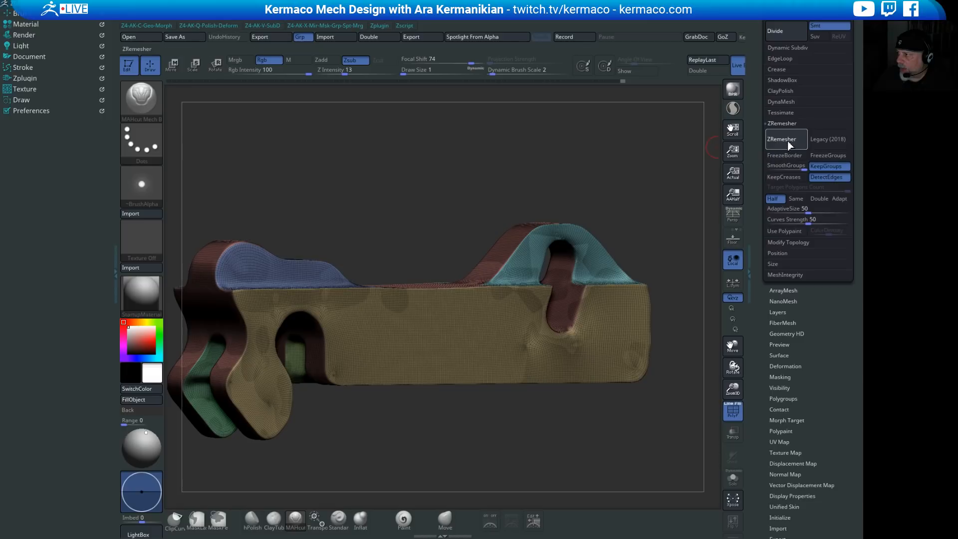
pyautogui.click(782, 146)
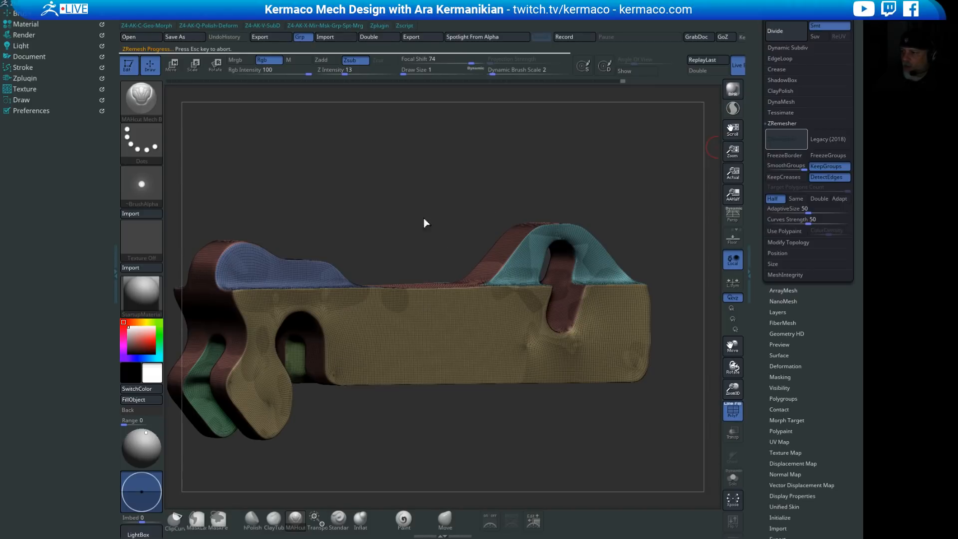
# Step: Smooth the ledge beneath the stepped hump on the remeshed block and hide the polygroup wireframe
pyautogui.moveTo(474, 203)
pyautogui.mouseDown()
pyautogui.moveTo(464, 184)
pyautogui.moveTo(497, 176)
pyautogui.moveTo(484, 182)
pyautogui.moveTo(469, 240)
pyautogui.mouseUp()
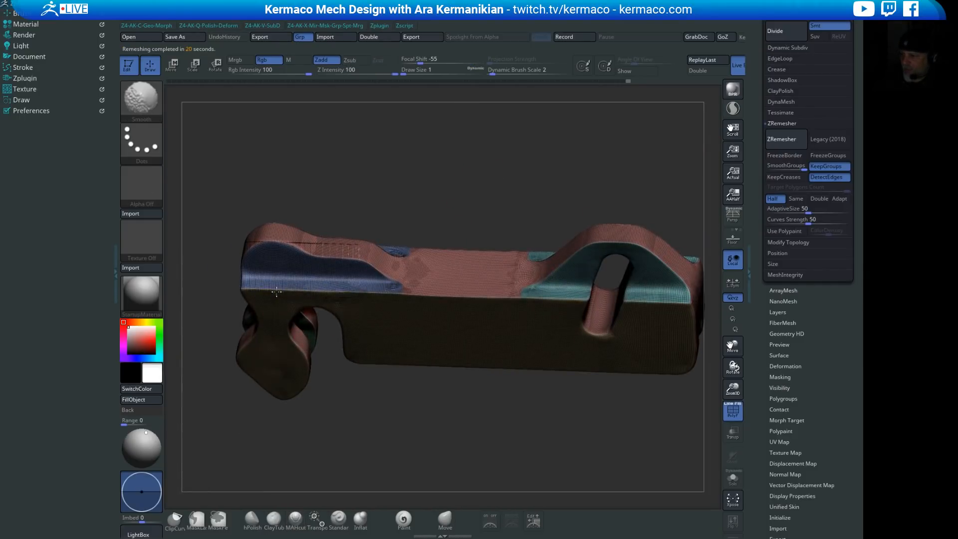
pyautogui.moveTo(526, 184)
pyautogui.mouseDown()
pyautogui.moveTo(633, 141)
pyautogui.moveTo(640, 211)
pyautogui.moveTo(665, 221)
pyautogui.moveTo(618, 235)
pyautogui.mouseUp()
pyautogui.click(736, 416)
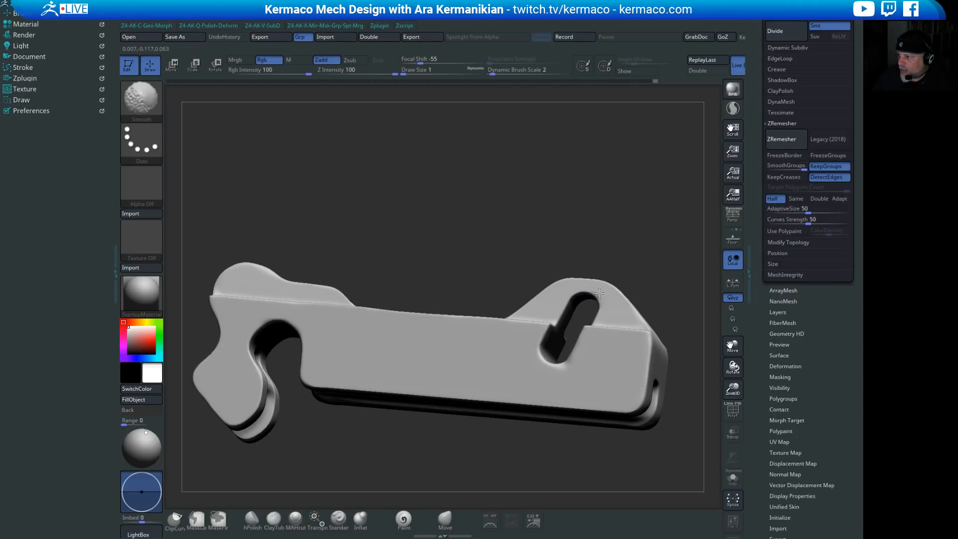
# Step: Smooth the slotted front hump's side and the outer edges of the hook prongs
pyautogui.moveTo(659, 300); pyautogui.dragTo(647, 282)
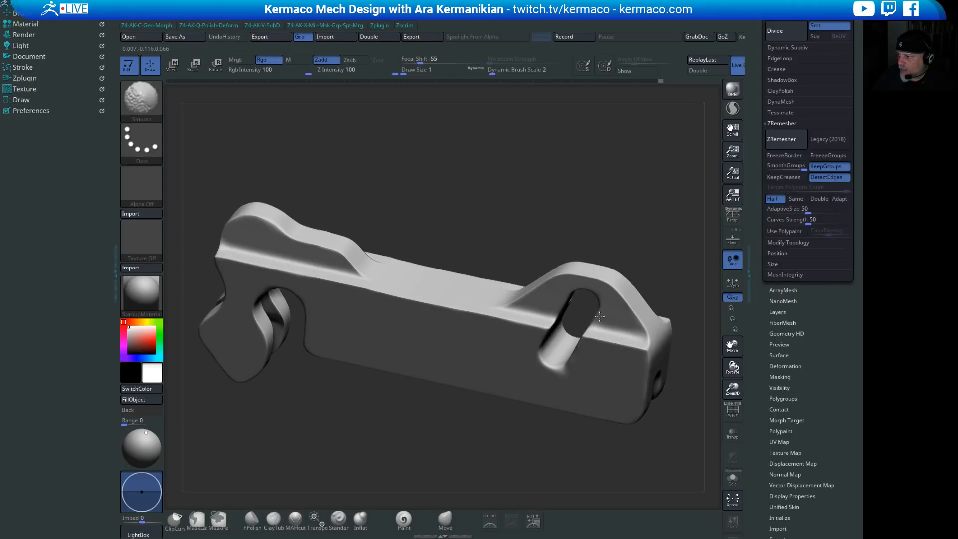
pyautogui.moveTo(645, 224)
pyautogui.mouseDown()
pyautogui.moveTo(564, 198)
pyautogui.moveTo(604, 264)
pyautogui.moveTo(623, 277)
pyautogui.moveTo(606, 284)
pyautogui.moveTo(608, 250)
pyautogui.moveTo(647, 316)
pyautogui.moveTo(616, 328)
pyautogui.moveTo(584, 388)
pyautogui.moveTo(669, 217)
pyautogui.moveTo(681, 247)
pyautogui.moveTo(624, 233)
pyautogui.mouseUp()
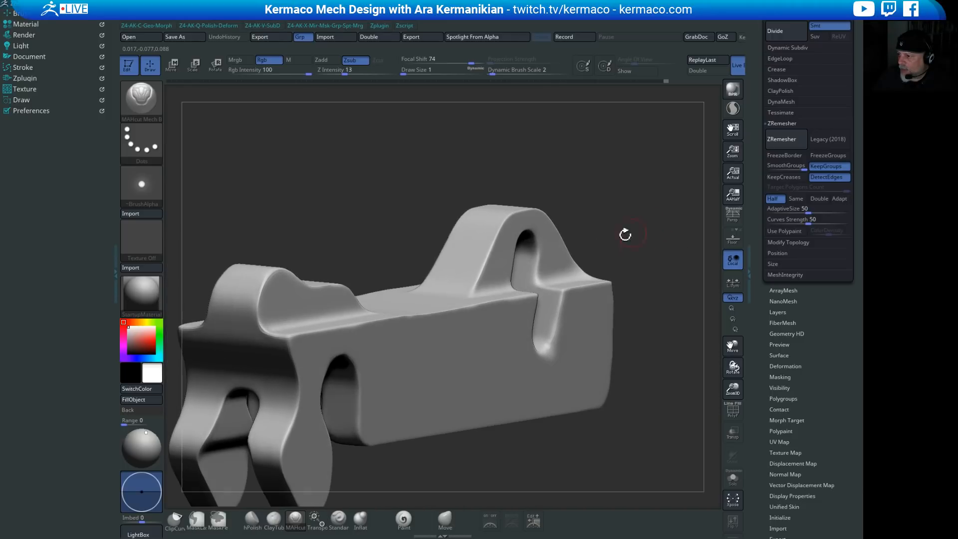
pyautogui.press('shift')
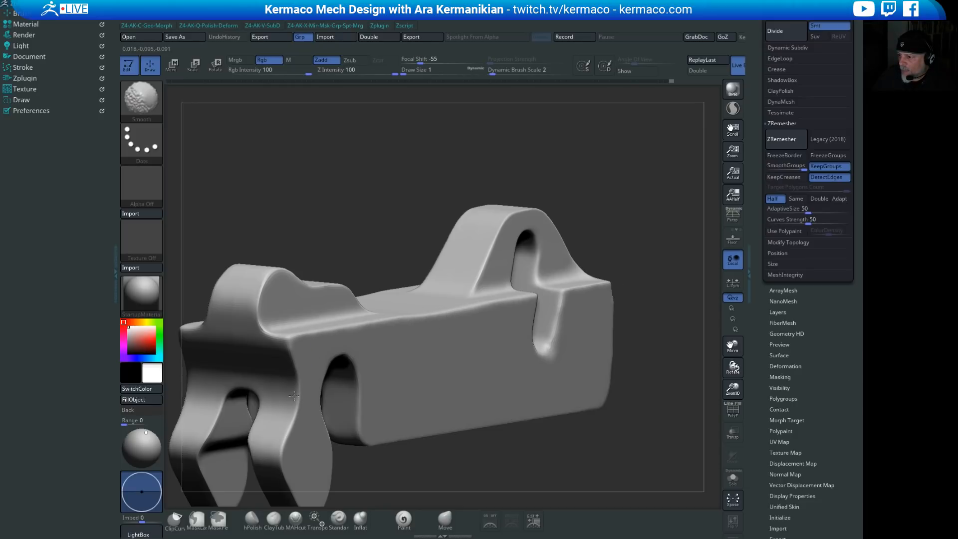
pyautogui.moveTo(561, 437)
pyautogui.keyDown('alt'); pyautogui.mouseDown()
pyautogui.moveTo(601, 462)
pyautogui.moveTo(597, 409)
pyautogui.moveTo(671, 309)
pyautogui.moveTo(687, 311)
pyautogui.moveTo(747, 275)
pyautogui.mouseUp(); pyautogui.keyUp('alt')
# Step: Polish the whole block's surfaces and edges with ClayPolish
pyautogui.moveTo(642, 183); pyautogui.dragTo(639, 157)
pyautogui.click(788, 93)
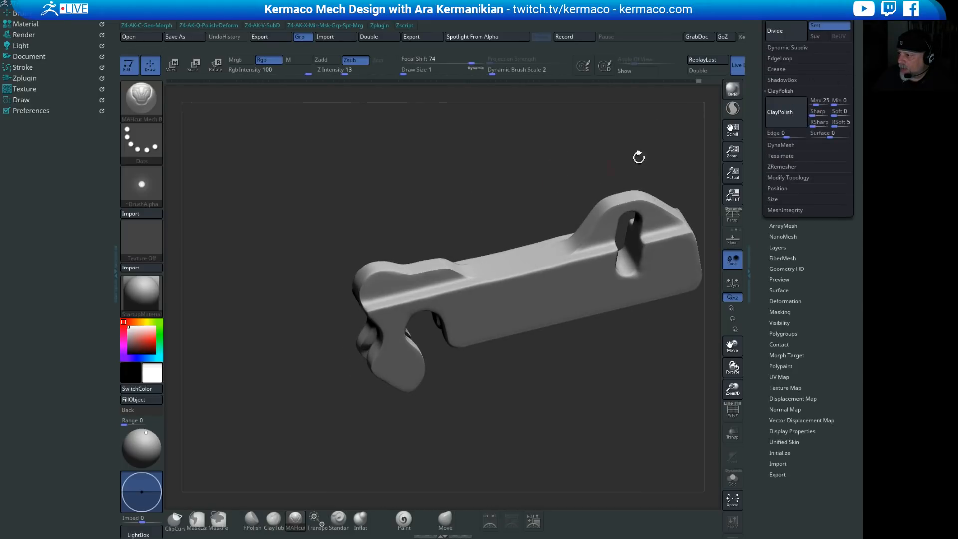
pyautogui.click(785, 113)
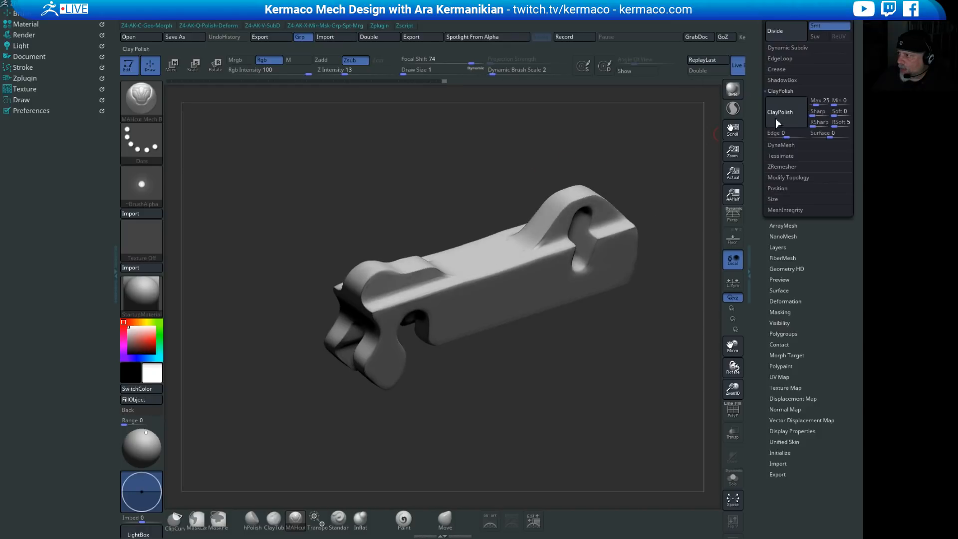
# Step: Show the block in side view and add Texture 13 to Spotlight for editing, with the dial centred on the texture
pyautogui.moveTo(592, 162); pyautogui.dragTo(639, 225)
pyautogui.moveTo(519, 379); pyautogui.dragTo(554, 358)
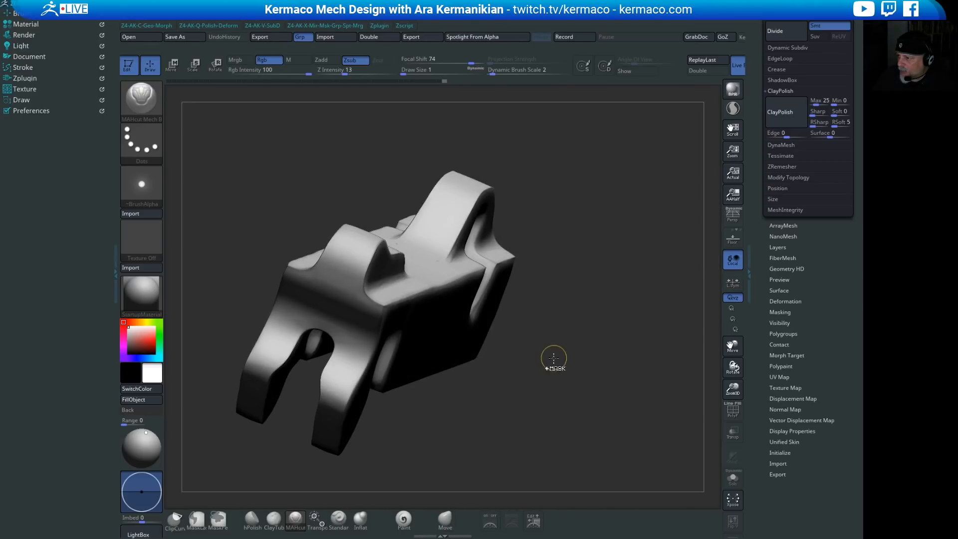
pyautogui.moveTo(625, 338); pyautogui.dragTo(466, 153)
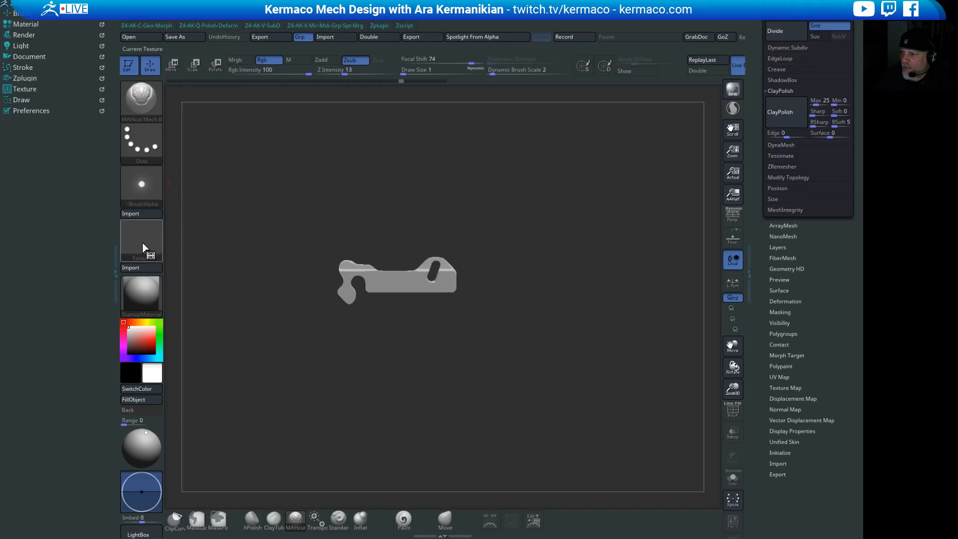
pyautogui.moveTo(315, 210); pyautogui.dragTo(343, 208)
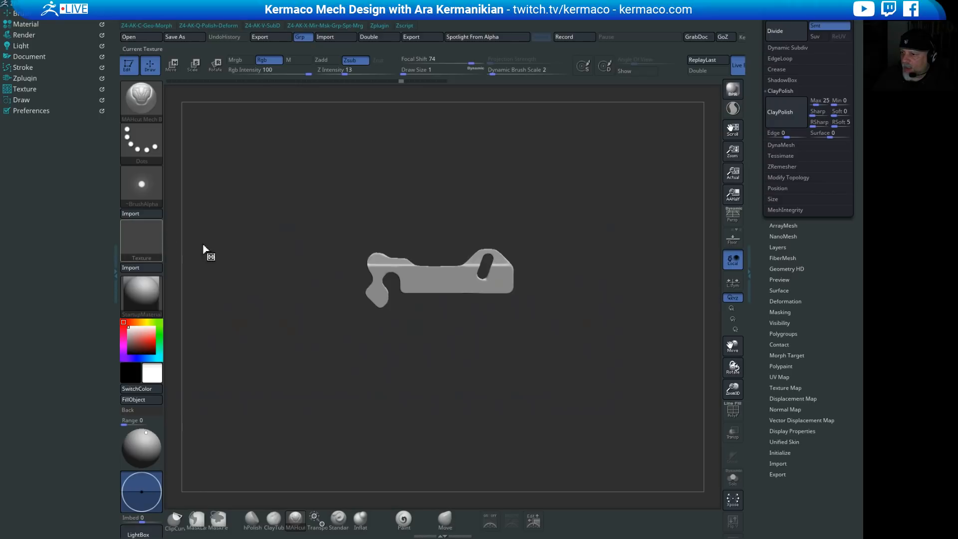
pyautogui.click(159, 243)
pyautogui.click(142, 241)
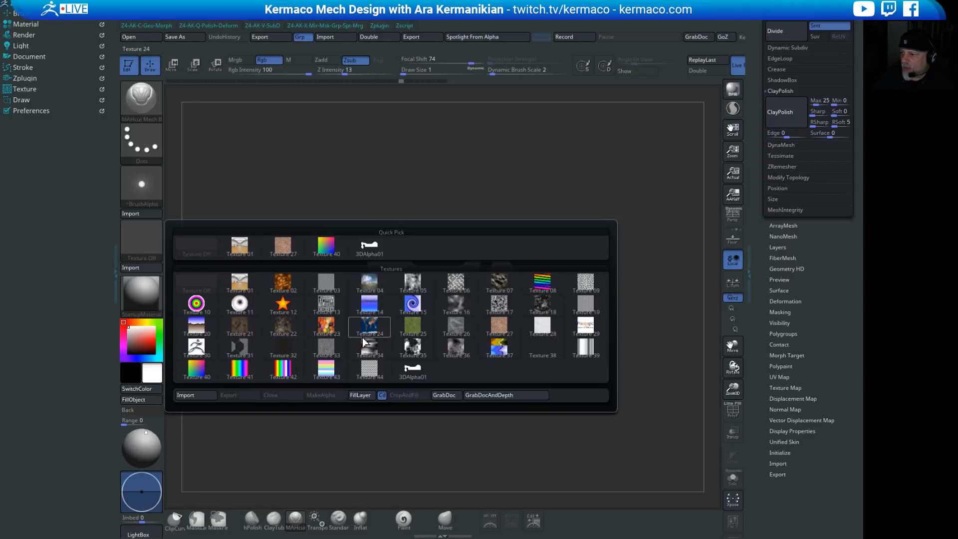
pyautogui.click(334, 305)
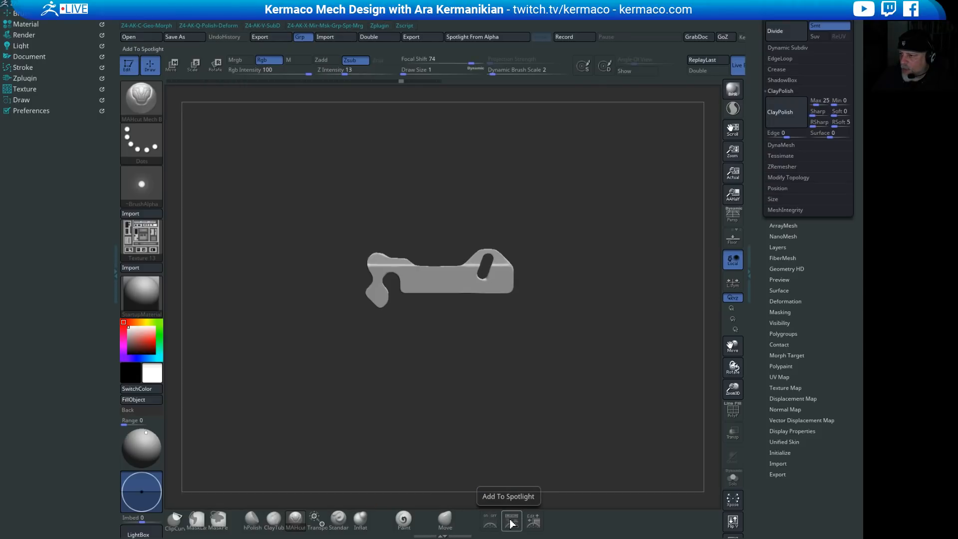
pyautogui.click(526, 520)
pyautogui.moveTo(198, 123); pyautogui.dragTo(369, 190)
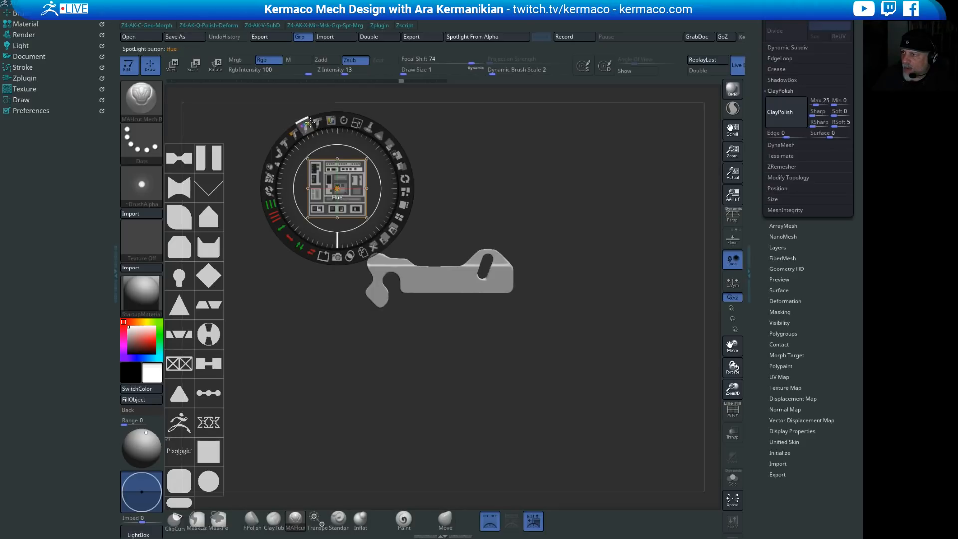
# Step: Adjust the texture's intensity in Spotlight, convert it to a mesh with Snapshot3D and inspect the mesh from an angle
pyautogui.moveTo(319, 124); pyautogui.dragTo(324, 148)
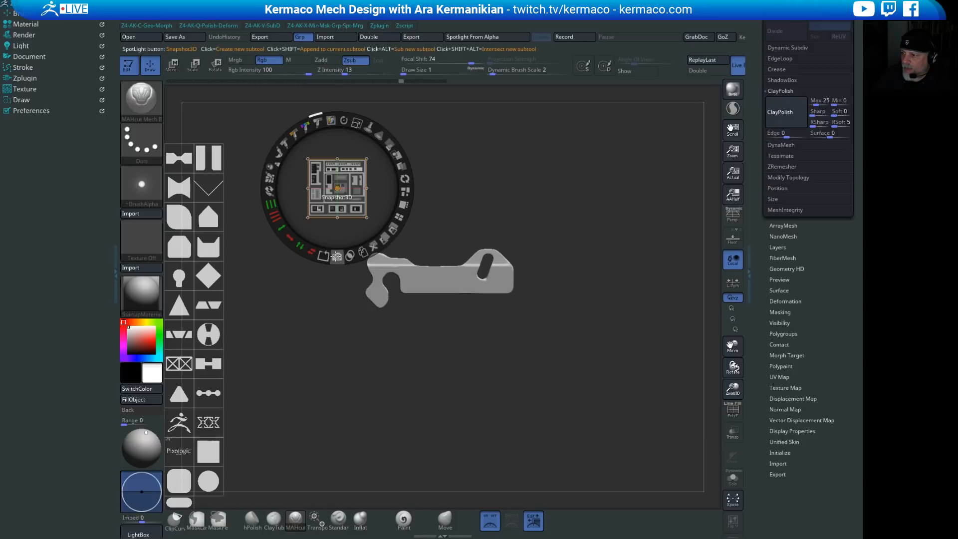
pyautogui.click(337, 257)
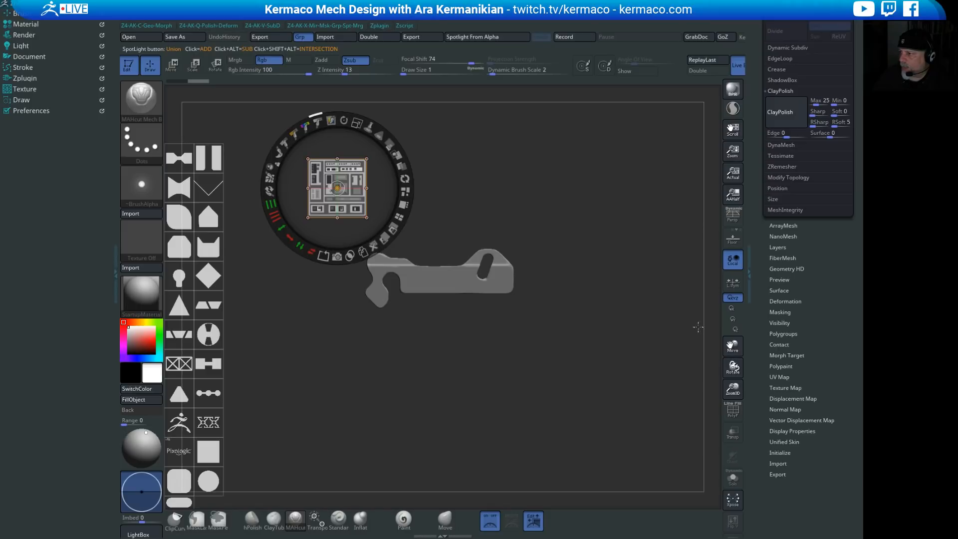
pyautogui.click(490, 520)
pyautogui.moveTo(561, 278)
pyautogui.mouseDown()
pyautogui.moveTo(545, 294)
pyautogui.moveTo(569, 284)
pyautogui.mouseUp()
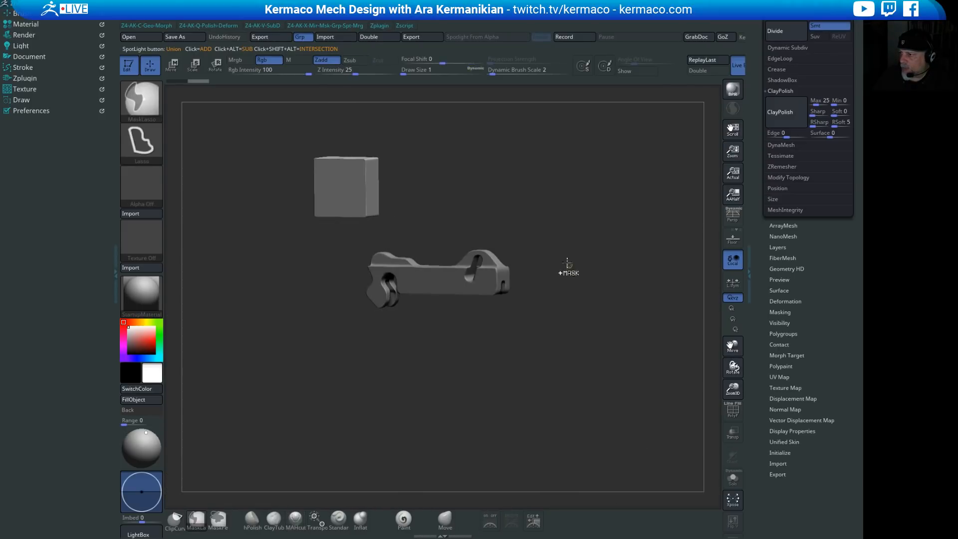
pyautogui.keyDown('shift'); pyautogui.moveTo(553, 211); pyautogui.dragTo(541, 186); pyautogui.keyUp('shift')
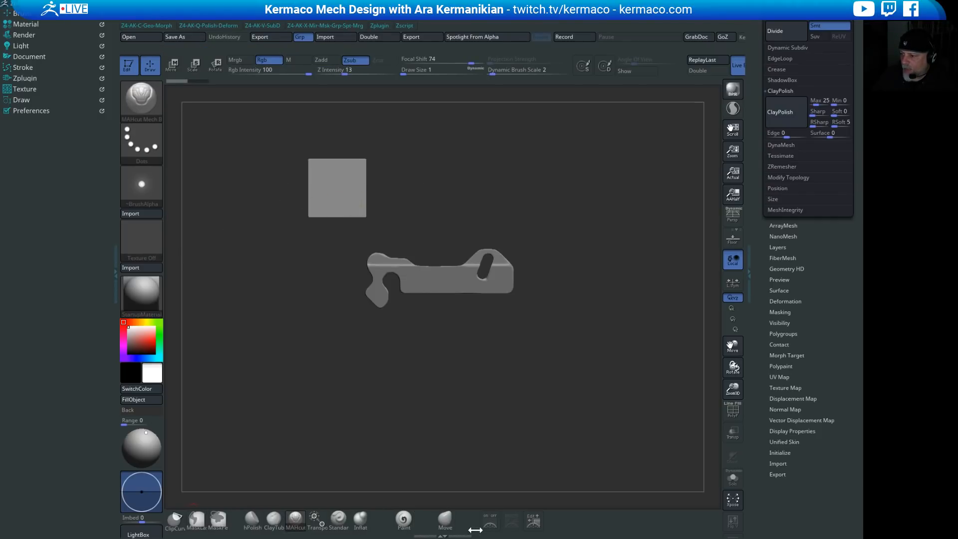
# Step: Reopen Spotlight editing and delete the square PolyMesh3D subtool made from the texture
pyautogui.click(490, 521)
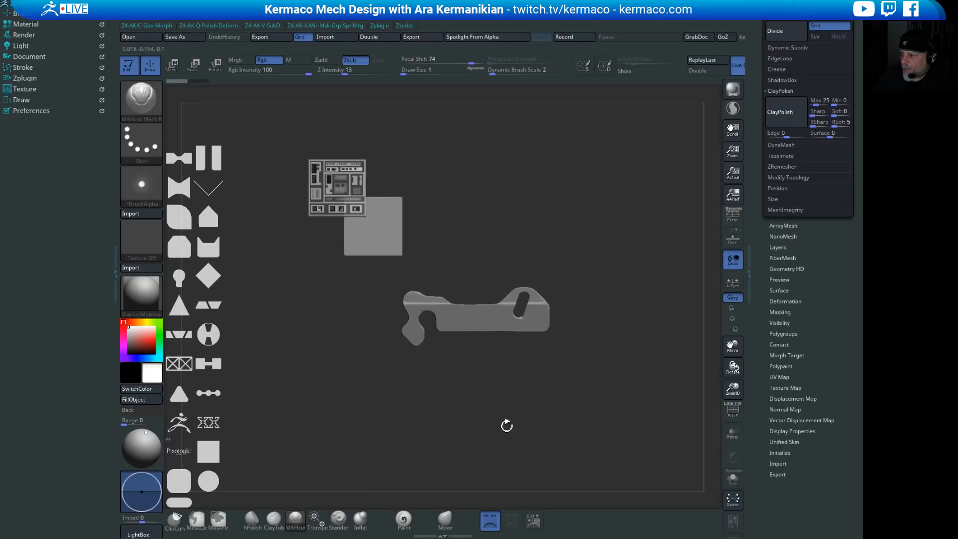
pyautogui.click(533, 521)
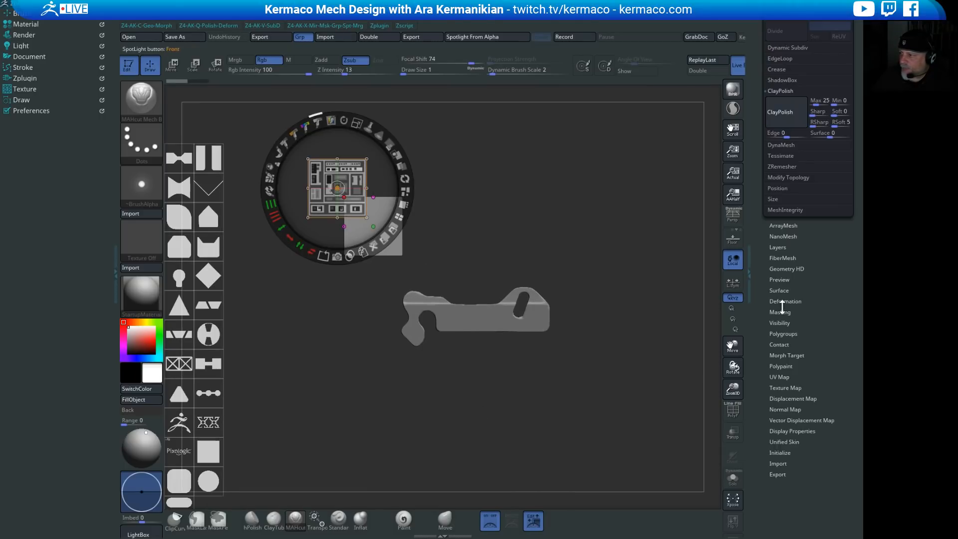
pyautogui.moveTo(760, 143); pyautogui.dragTo(747, 252)
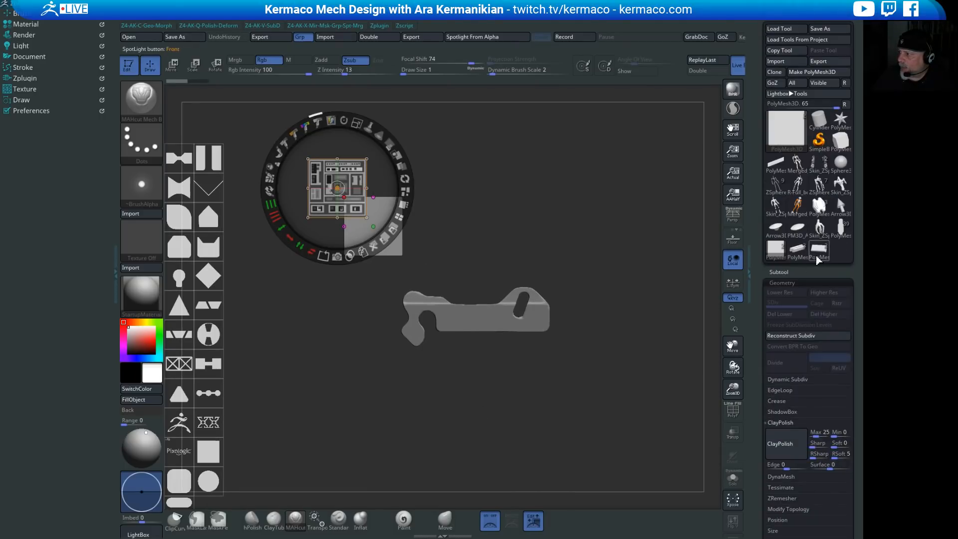
pyautogui.click(794, 272)
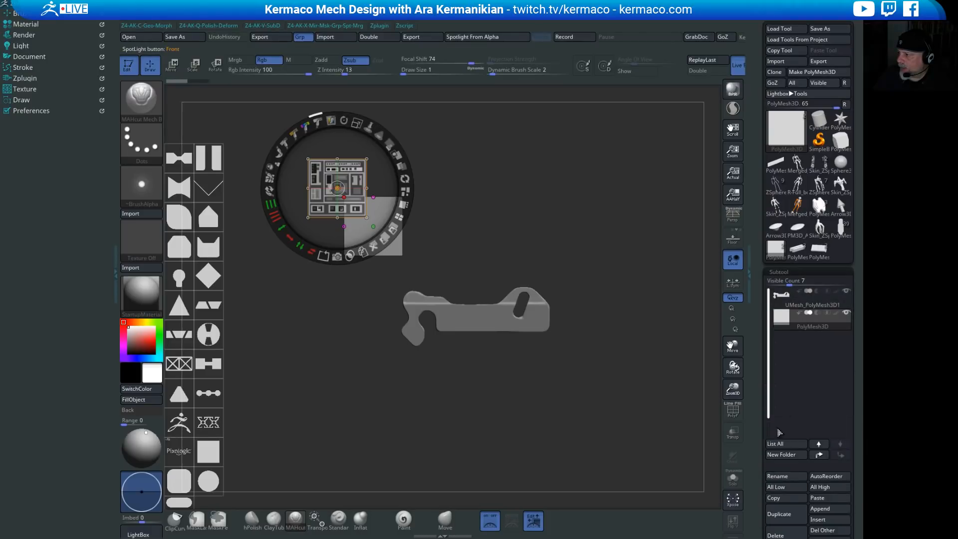
pyautogui.click(772, 534)
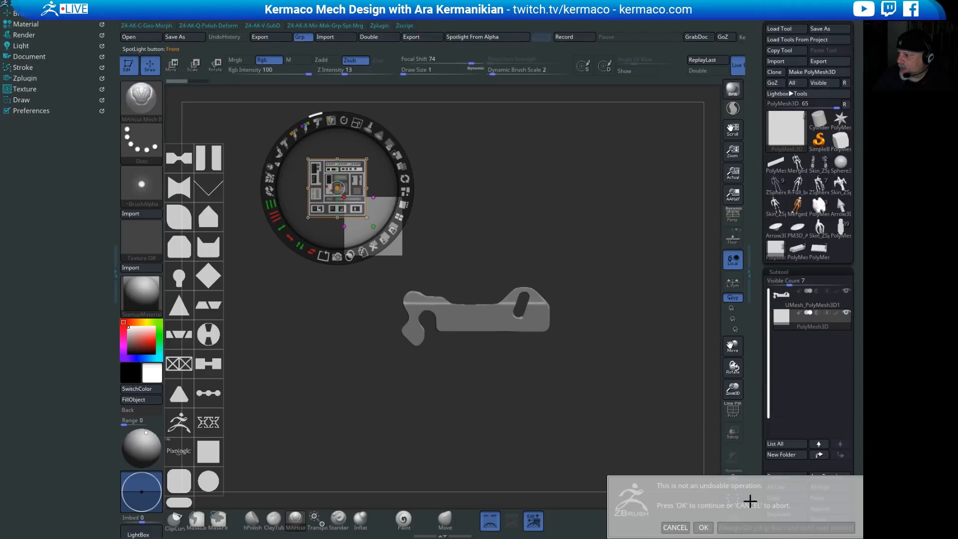
pyautogui.click(705, 525)
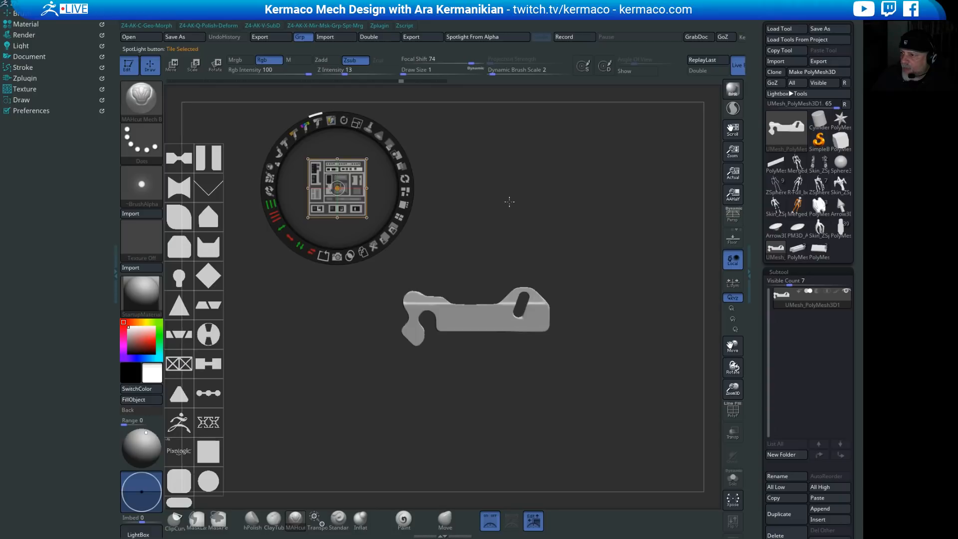
# Step: Reposition the Spotlight images closer to the block and try Spotlight's Paint tool on the mechanical texture
pyautogui.moveTo(544, 191); pyautogui.dragTo(569, 241)
pyautogui.click(472, 237)
pyautogui.click(373, 227)
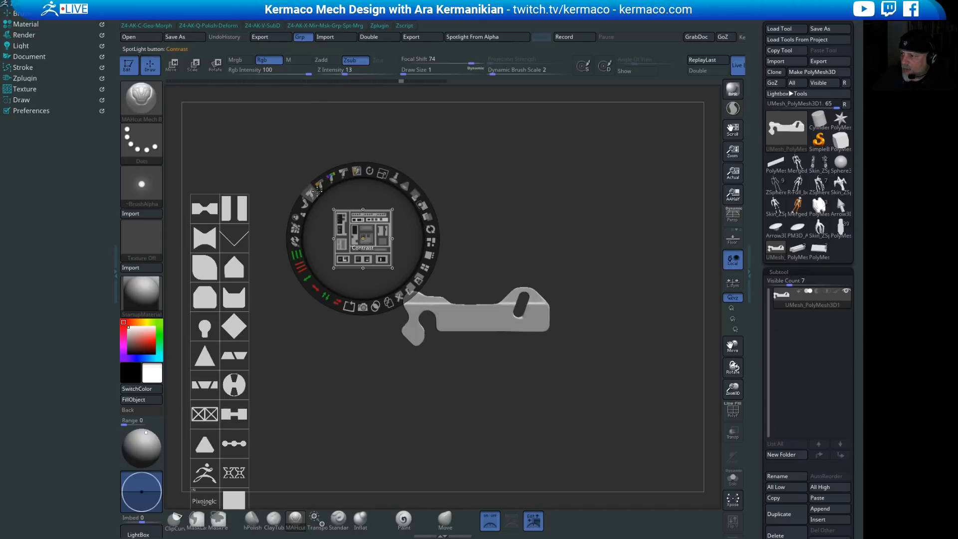
pyautogui.click(356, 171)
pyautogui.moveTo(372, 227); pyautogui.dragTo(607, 205)
pyautogui.click(368, 239)
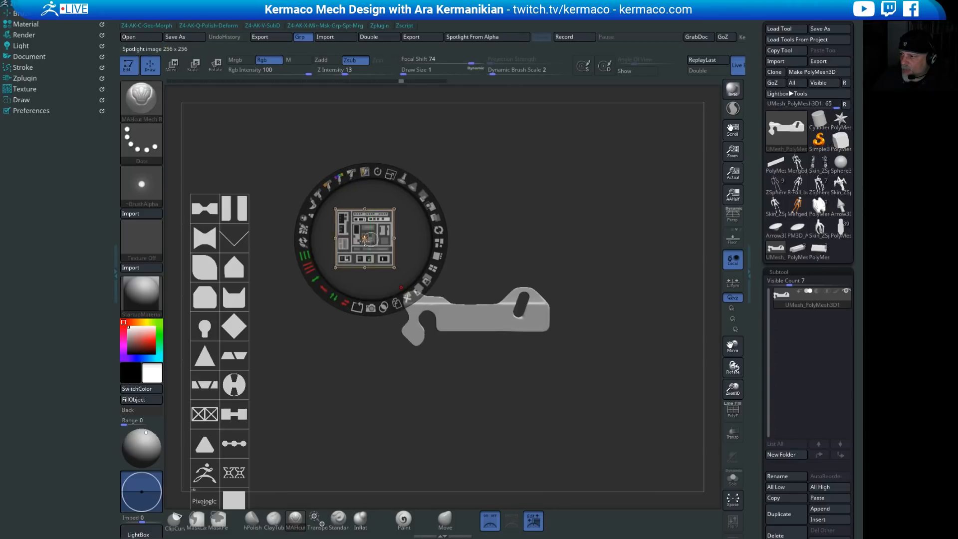
pyautogui.moveTo(371, 238); pyautogui.dragTo(572, 213)
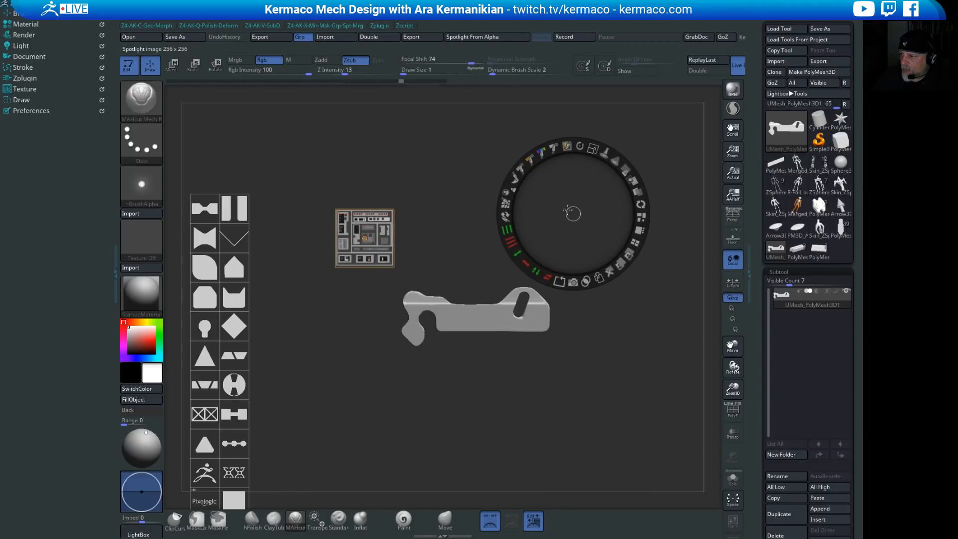
pyautogui.click(565, 146)
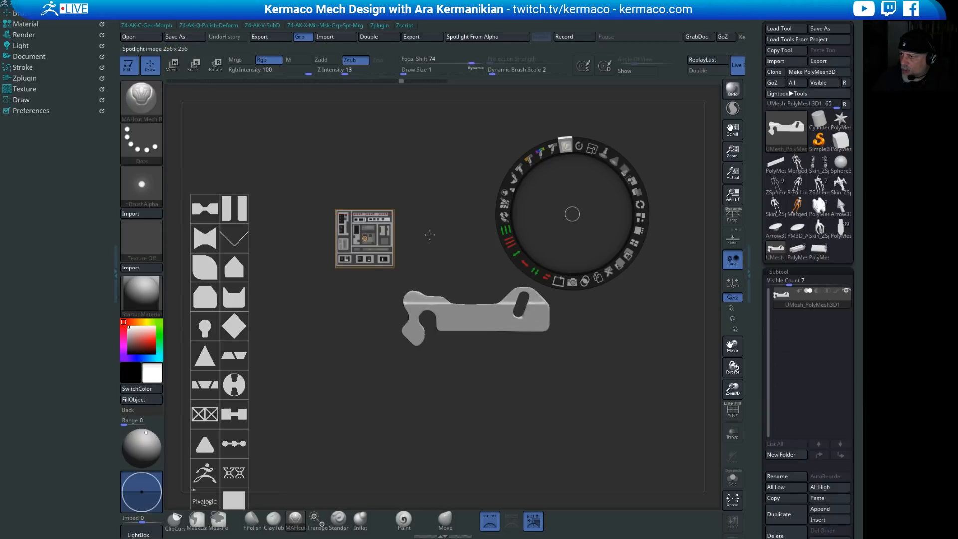
pyautogui.moveTo(455, 258); pyautogui.dragTo(514, 215)
pyautogui.click(367, 233)
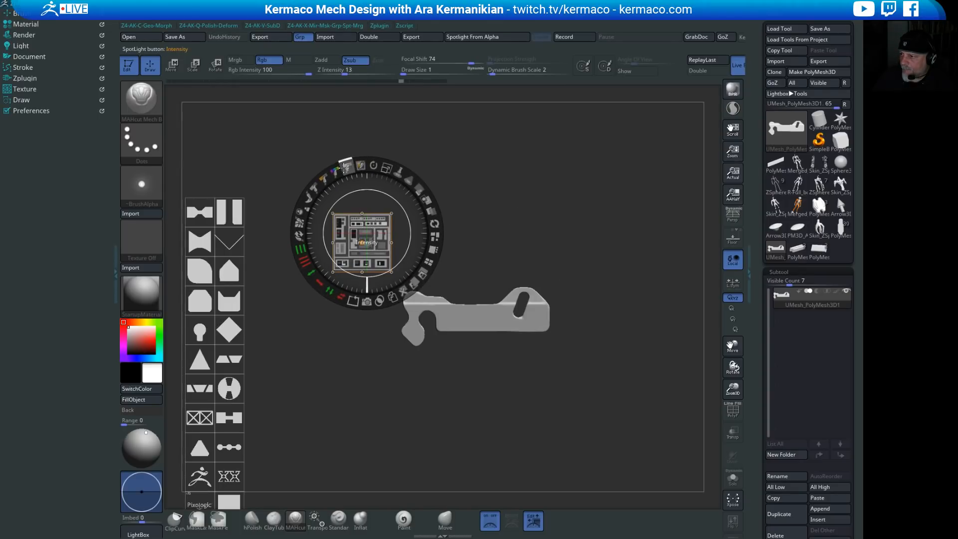
# Step: Darken the mechanical texture to solid black with Spotlight's Intensity and move the dial off the tile
pyautogui.moveTo(348, 170); pyautogui.dragTo(307, 257)
pyautogui.moveTo(331, 289); pyautogui.dragTo(333, 290)
pyautogui.moveTo(367, 233); pyautogui.dragTo(513, 181)
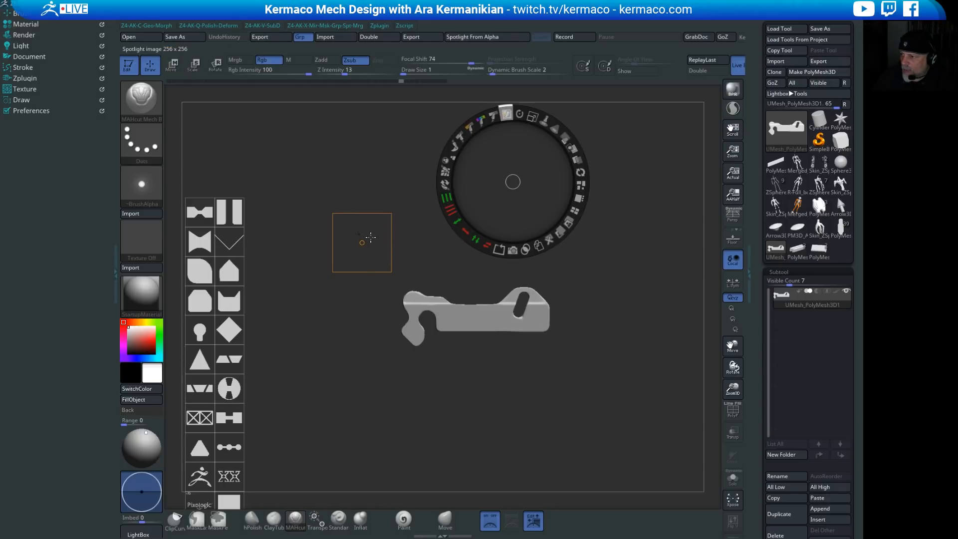
# Step: Set the brush Draw Size to 20 and paint a white horizontal band across the black tile
pyautogui.press('s')
pyautogui.moveTo(397, 240); pyautogui.dragTo(352, 241)
pyautogui.press('s')
pyautogui.moveTo(358, 246)
pyautogui.keyDown('shift'); pyautogui.mouseDown()
pyautogui.moveTo(422, 248)
pyautogui.moveTo(299, 251)
pyautogui.mouseUp(); pyautogui.keyUp('shift')
# Step: Reposition the Spotlight images, move the dial clear of the tile and paint a white vertical band across it
pyautogui.click(370, 224)
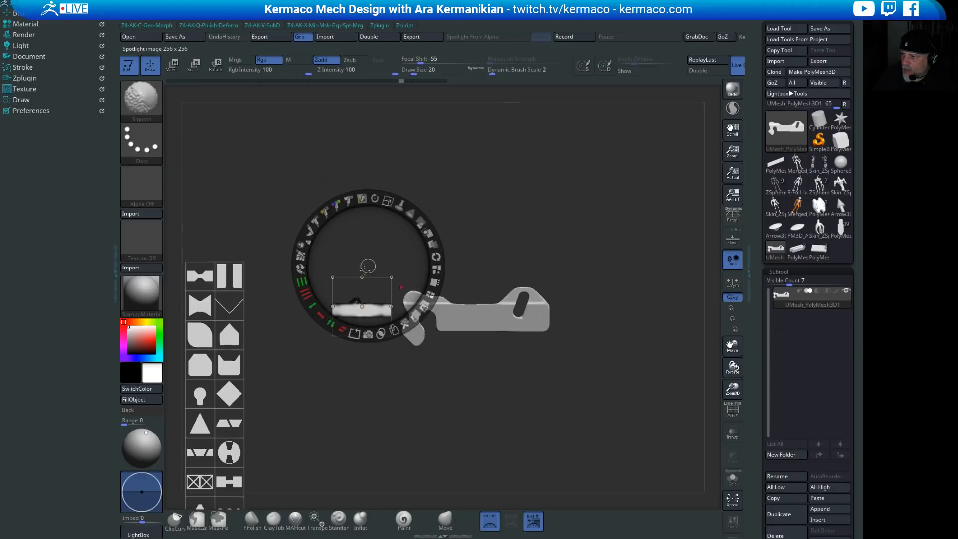
pyautogui.moveTo(378, 192)
pyautogui.mouseDown()
pyautogui.moveTo(596, 156)
pyautogui.moveTo(420, 178)
pyautogui.moveTo(433, 187)
pyautogui.moveTo(444, 183)
pyautogui.moveTo(393, 181)
pyautogui.moveTo(541, 180)
pyautogui.moveTo(576, 203)
pyautogui.mouseUp()
pyautogui.keyDown('shift'); pyautogui.click(381, 213); pyautogui.keyUp('shift')
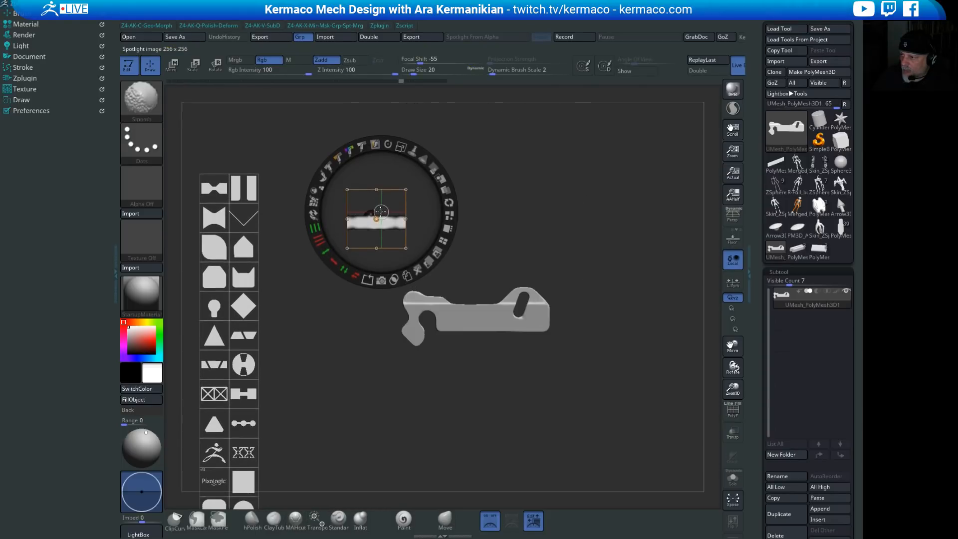
pyautogui.moveTo(382, 211)
pyautogui.mouseDown()
pyautogui.moveTo(474, 193)
pyautogui.moveTo(604, 195)
pyautogui.mouseUp()
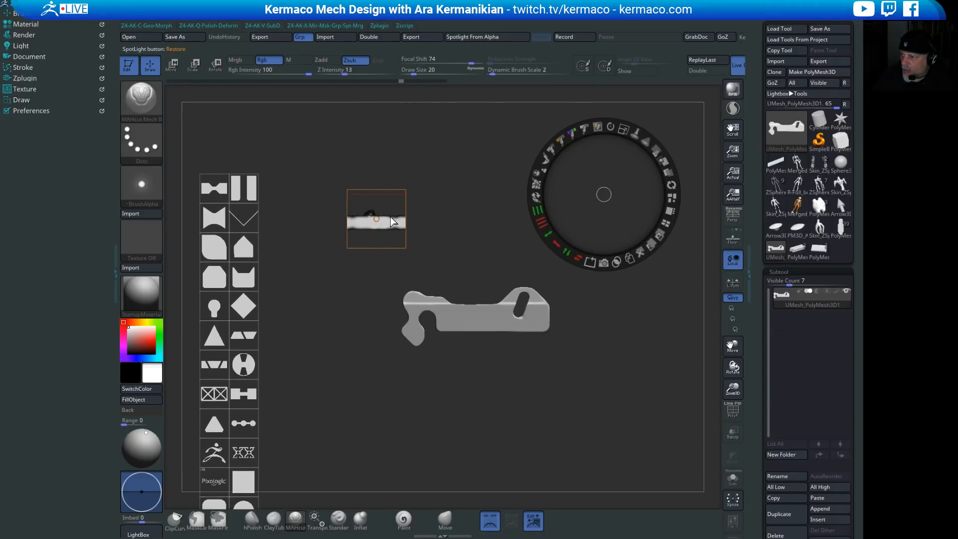
pyautogui.click(597, 126)
pyautogui.moveTo(383, 223); pyautogui.dragTo(383, 218)
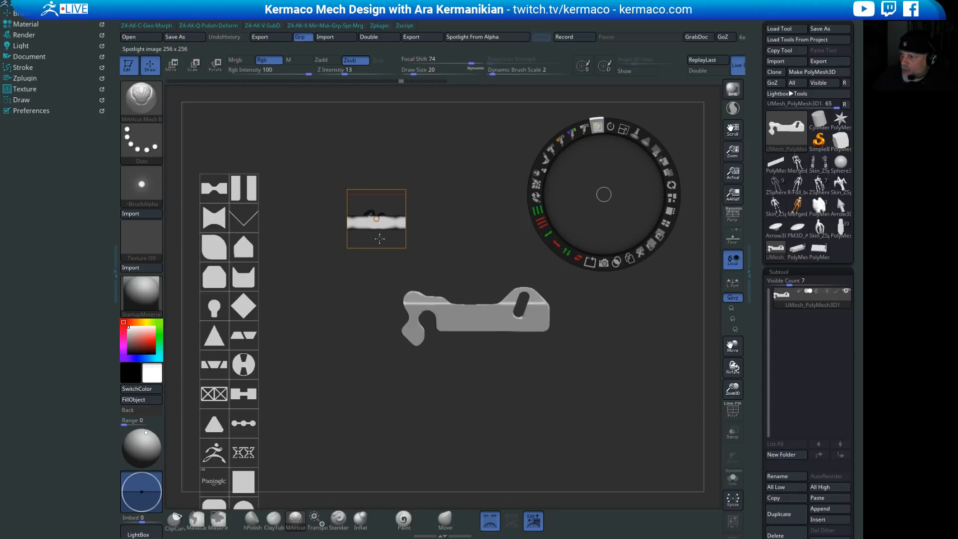
pyautogui.moveTo(388, 220)
pyautogui.keyDown('shift'); pyautogui.mouseDown()
pyautogui.moveTo(387, 189)
pyautogui.moveTo(389, 255)
pyautogui.moveTo(385, 227)
pyautogui.mouseUp(); pyautogui.keyUp('shift')
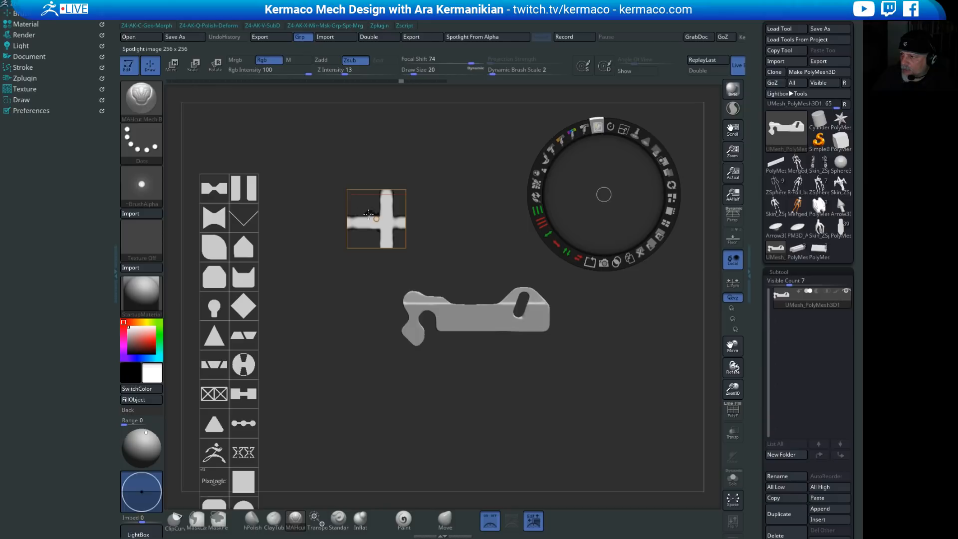
# Step: Paint black over the upper part of the horizontal band and dab white at the tile's left edge
pyautogui.moveTo(409, 207)
pyautogui.mouseDown()
pyautogui.moveTo(326, 221)
pyautogui.moveTo(402, 218)
pyautogui.moveTo(336, 216)
pyautogui.mouseUp()
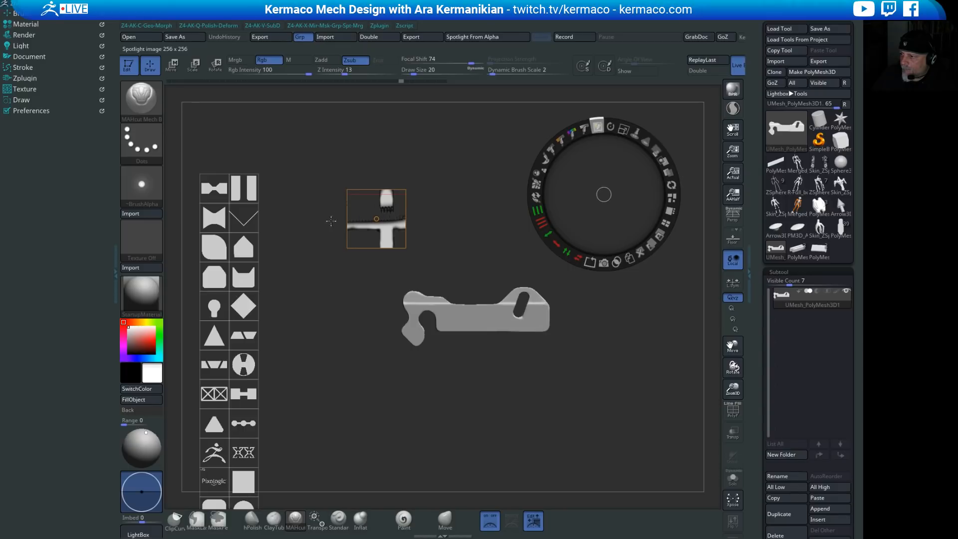
pyautogui.press('shift')
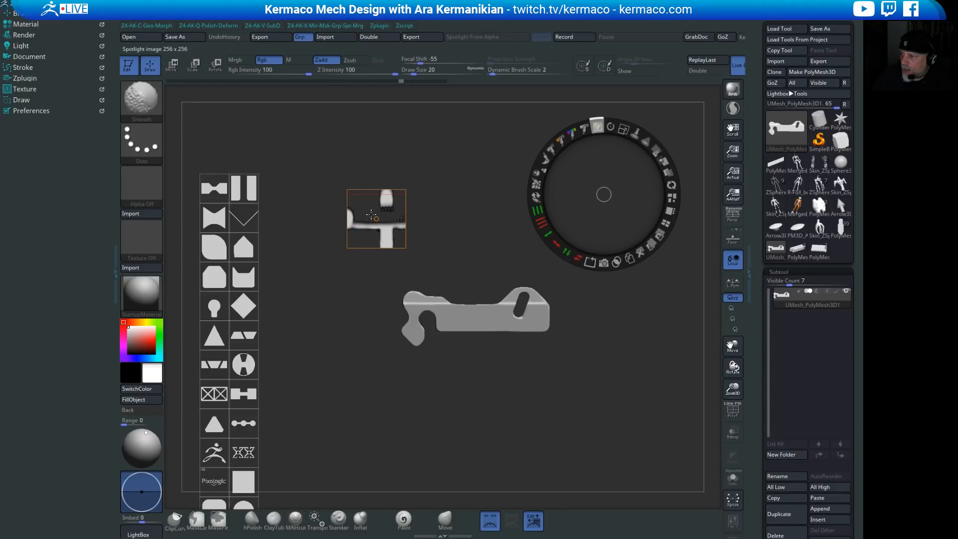
pyautogui.click(348, 219)
# Step: Try to rotate all the Spotlight images around the dial moved clear of the tile
pyautogui.moveTo(349, 219)
pyautogui.mouseDown()
pyautogui.moveTo(468, 195)
pyautogui.moveTo(552, 197)
pyautogui.mouseUp()
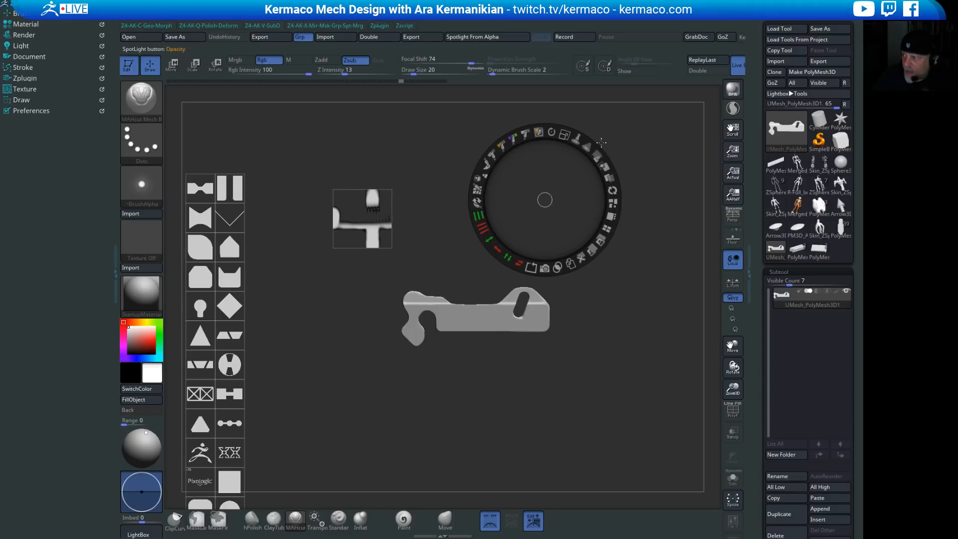
pyautogui.moveTo(551, 131); pyautogui.dragTo(555, 125)
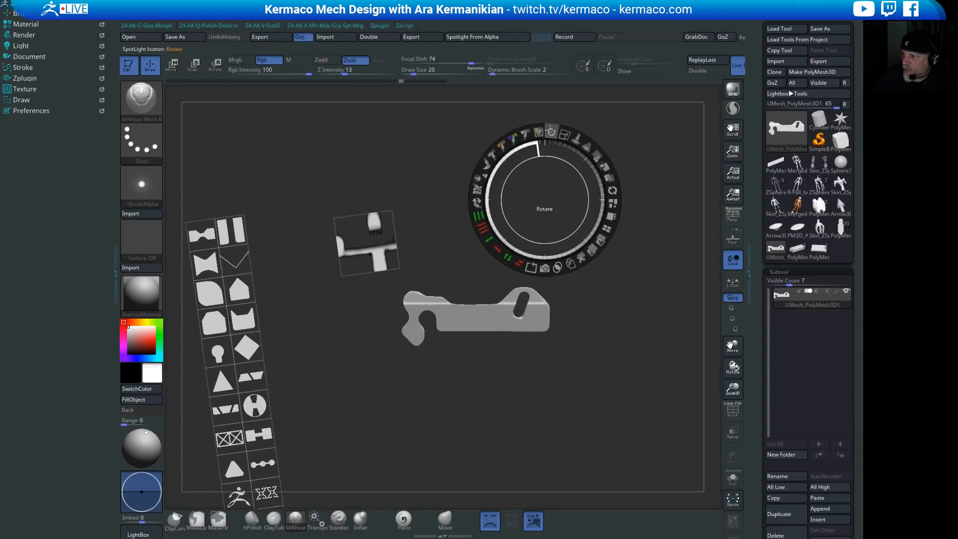
pyautogui.click(539, 131)
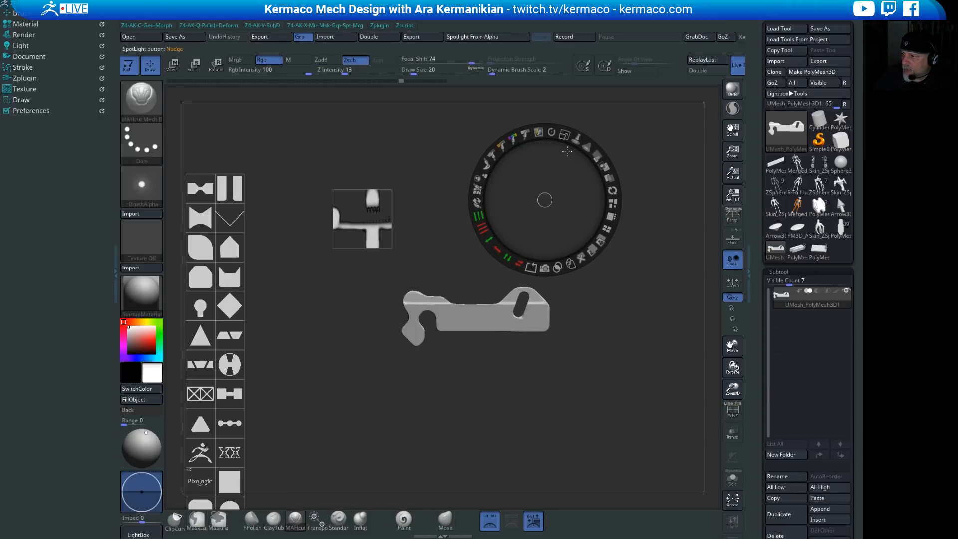
# Step: Paint a thick white horizontal band across the tile with Spotlight's Paint tool to complete a cross shape
pyautogui.moveTo(373, 221); pyautogui.dragTo(567, 184)
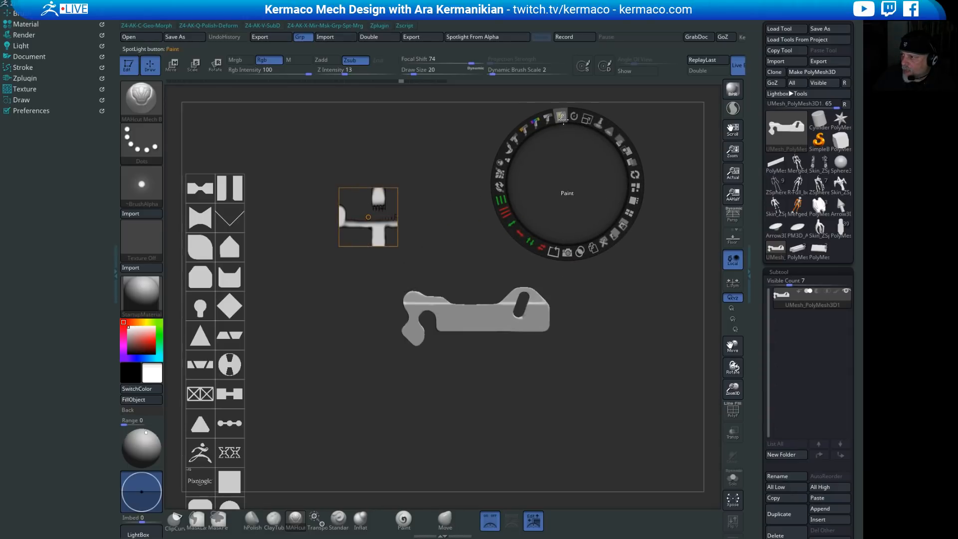
pyautogui.click(561, 117)
pyautogui.moveTo(342, 213)
pyautogui.mouseDown()
pyautogui.moveTo(399, 215)
pyautogui.moveTo(332, 225)
pyautogui.moveTo(421, 216)
pyautogui.moveTo(285, 231)
pyautogui.moveTo(443, 223)
pyautogui.moveTo(339, 223)
pyautogui.mouseUp()
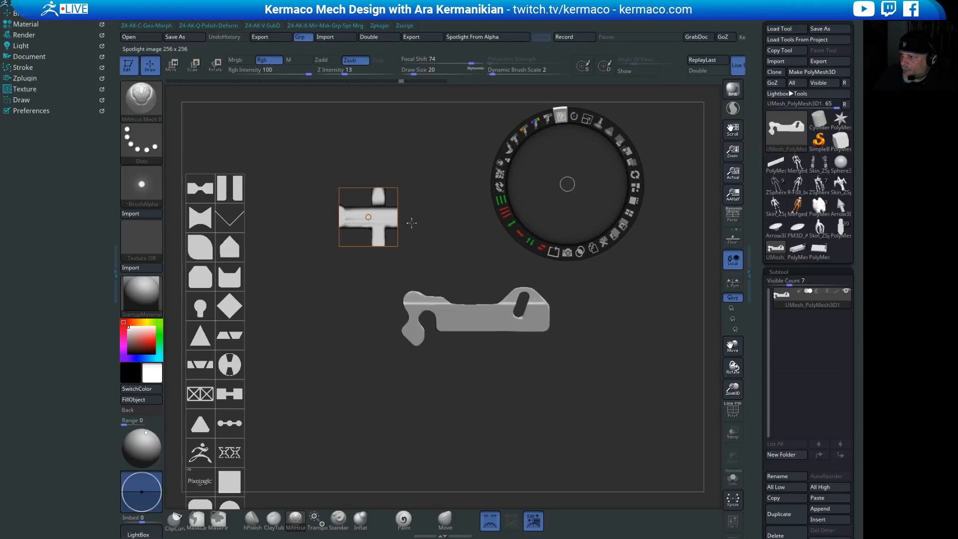
pyautogui.press('shift')
pyautogui.moveTo(422, 210); pyautogui.dragTo(386, 209)
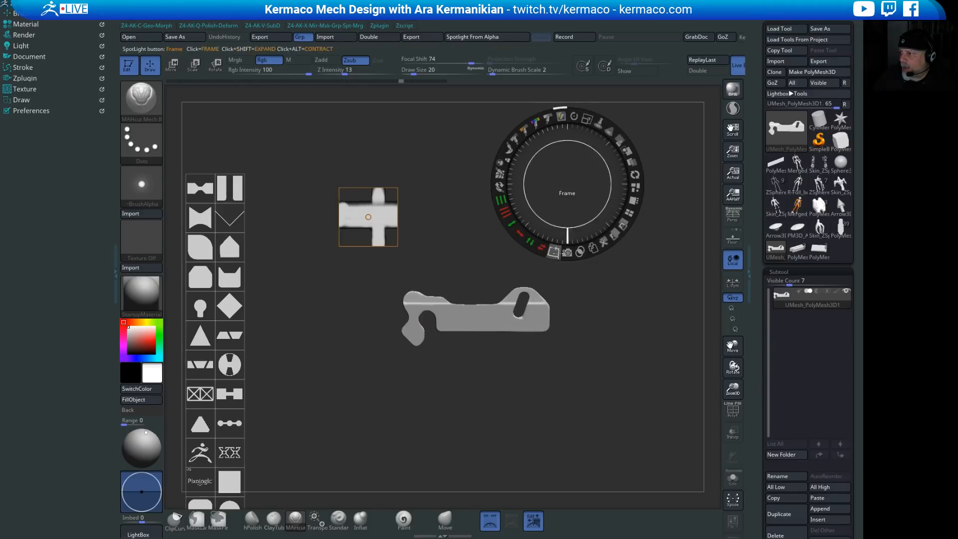
# Step: Create a 3D subtool from the painted cross image with Snapshot3D and hide Spotlight to inspect the mesh
pyautogui.click(567, 252)
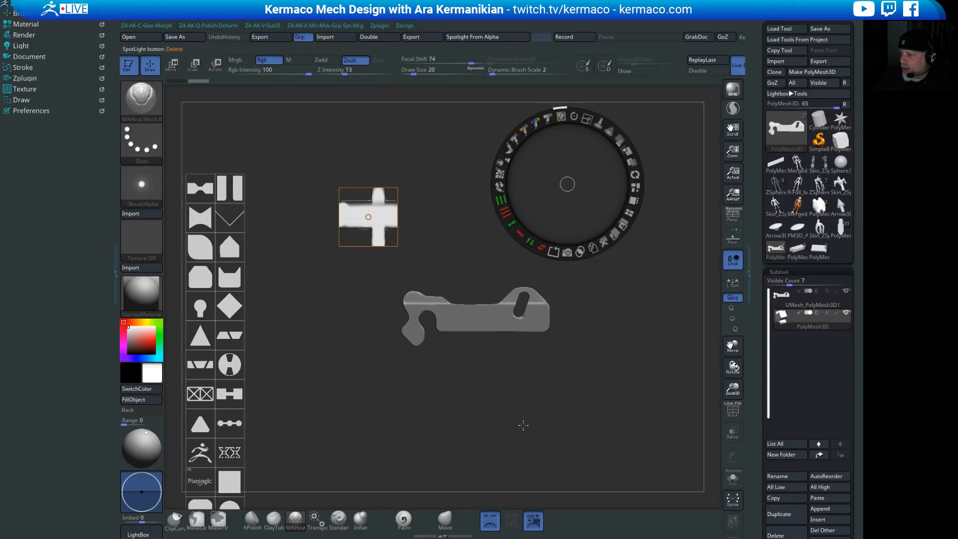
pyautogui.click(489, 524)
pyautogui.moveTo(605, 246); pyautogui.dragTo(350, 210)
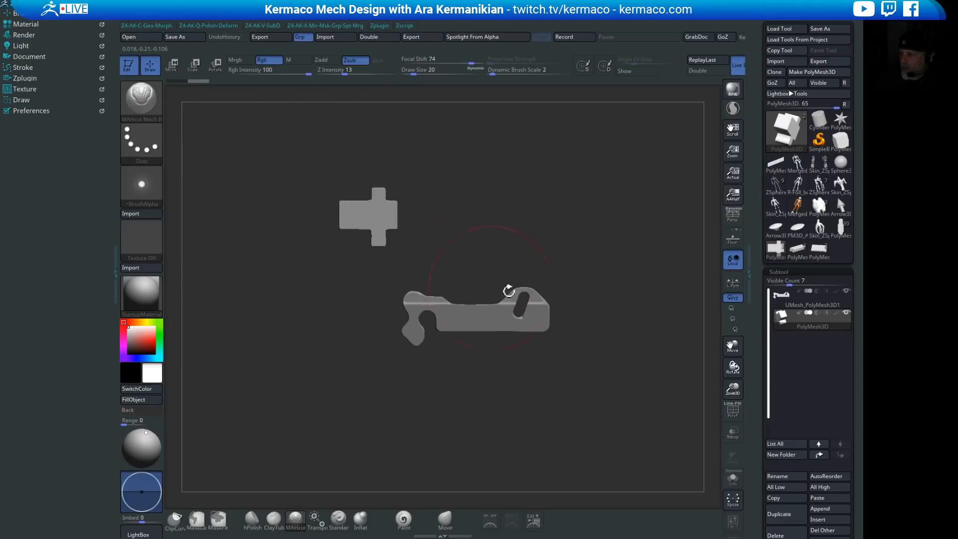
# Step: Show Spotlight for editing again and delete the painted cross image from it
pyautogui.click(489, 528)
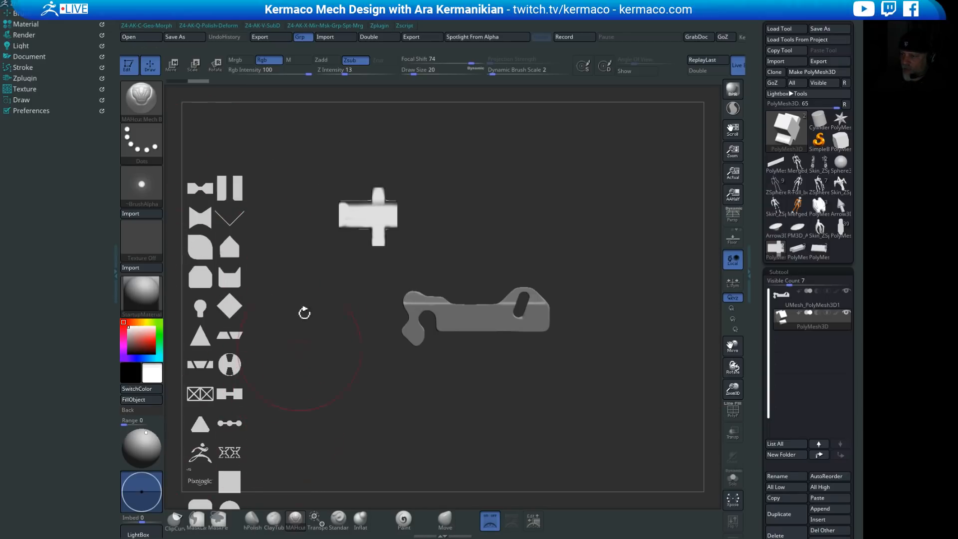
pyautogui.click(533, 521)
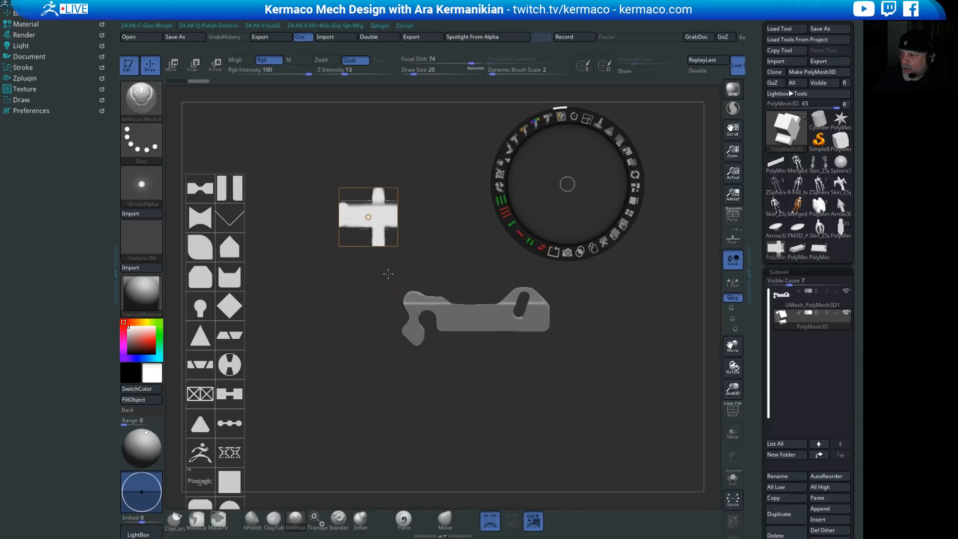
pyautogui.click(635, 201)
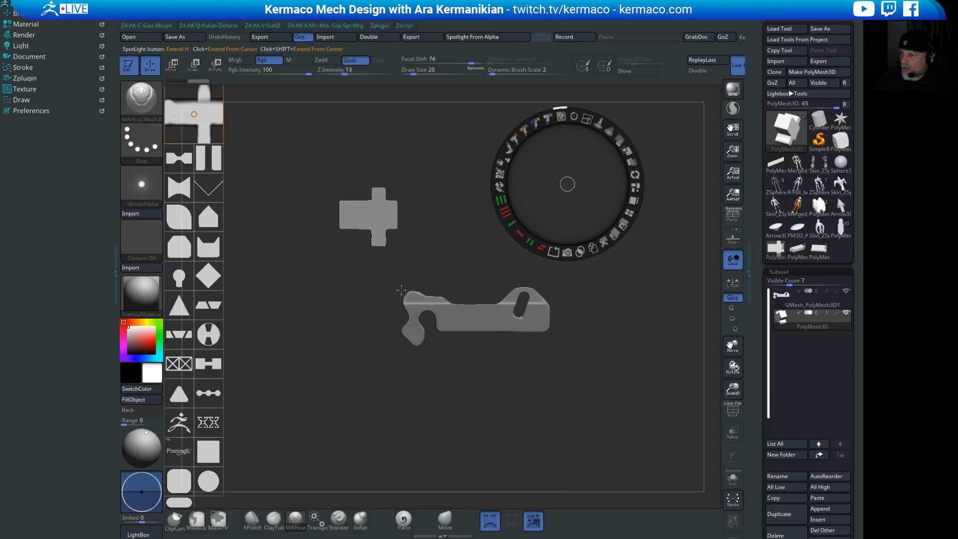
pyautogui.click(200, 123)
pyautogui.click(604, 243)
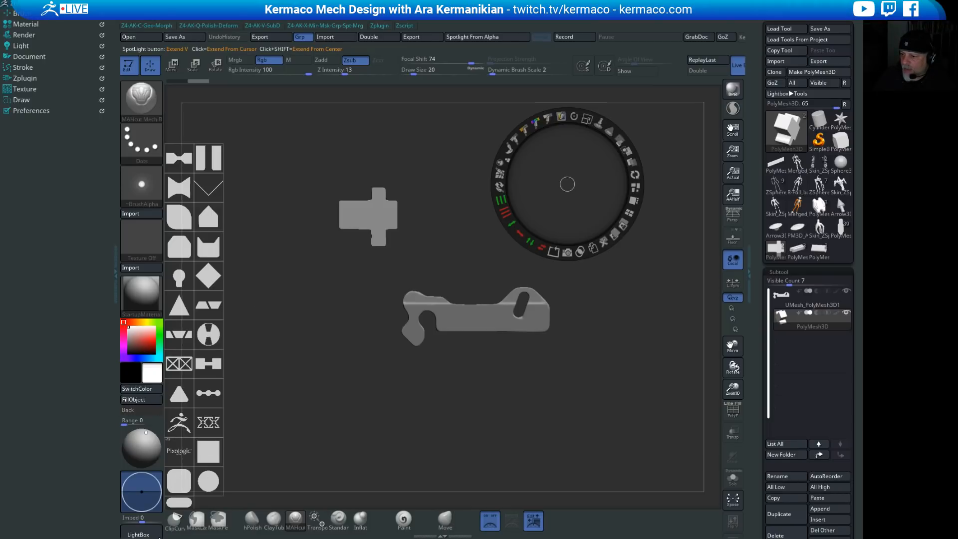
# Step: Load the AK_HardSurface Spotlight file with the bracket-shaped thumbnail and shift its image grid fully into the canvas
pyautogui.click(138, 535)
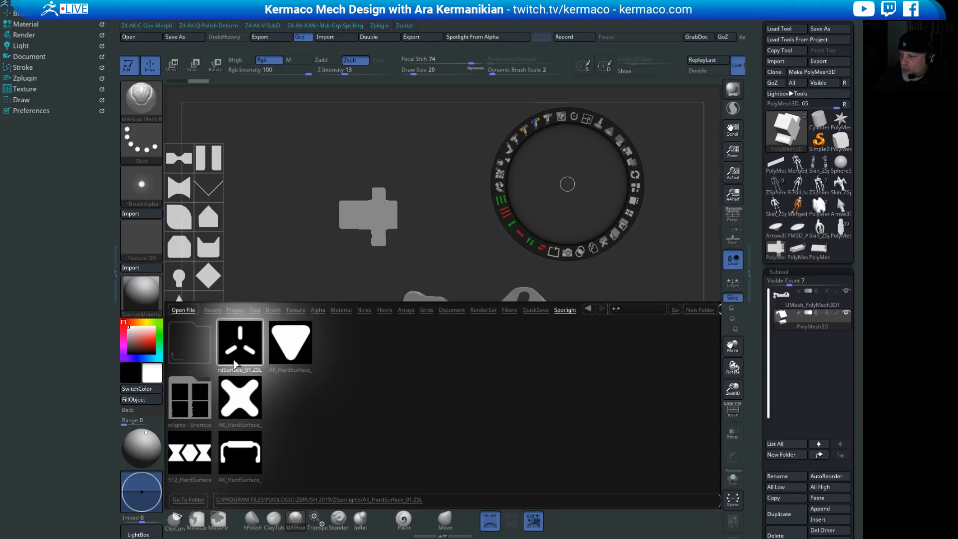
pyautogui.click(240, 397)
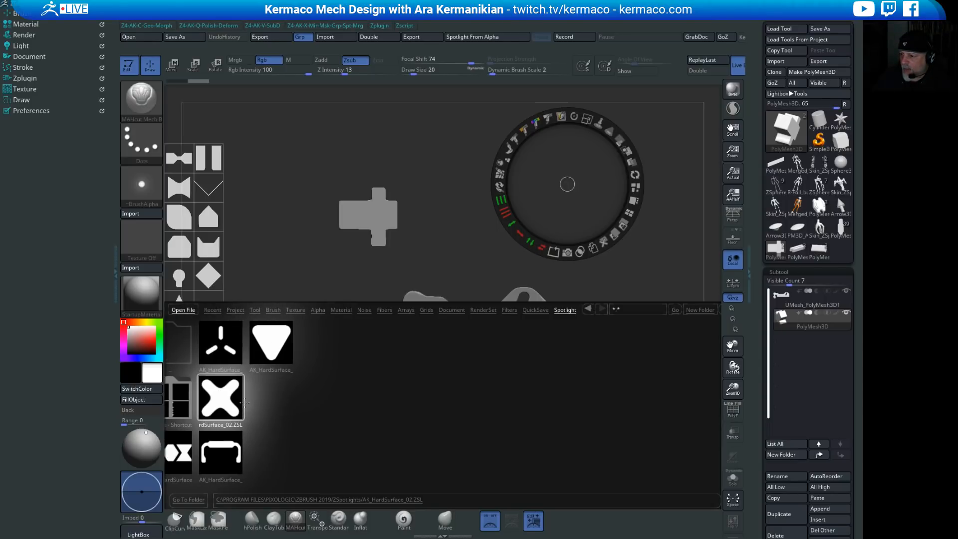
pyautogui.doubleClick(228, 449)
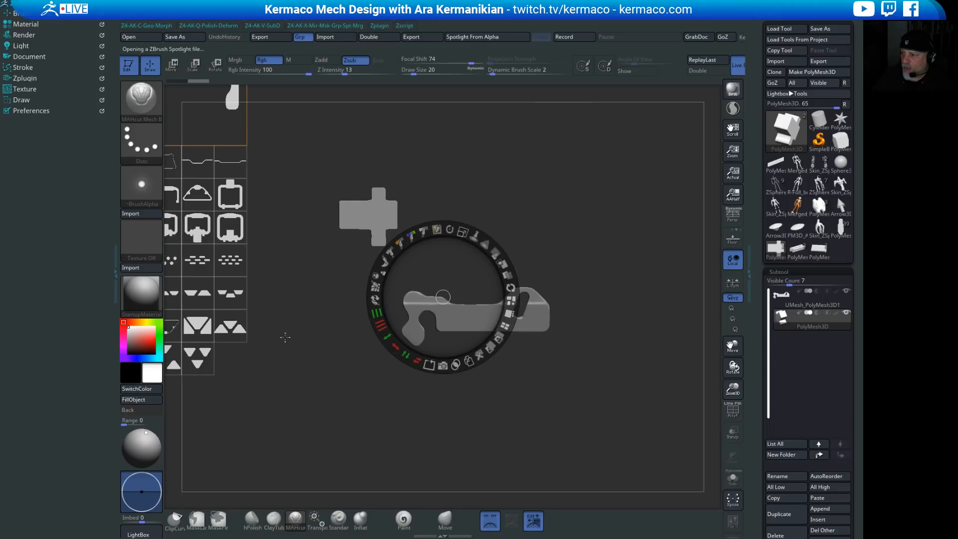
pyautogui.moveTo(444, 298)
pyautogui.mouseDown()
pyautogui.moveTo(247, 260)
pyautogui.moveTo(398, 272)
pyautogui.moveTo(697, 342)
pyautogui.moveTo(496, 336)
pyautogui.moveTo(329, 275)
pyautogui.moveTo(303, 251)
pyautogui.moveTo(332, 280)
pyautogui.mouseUp()
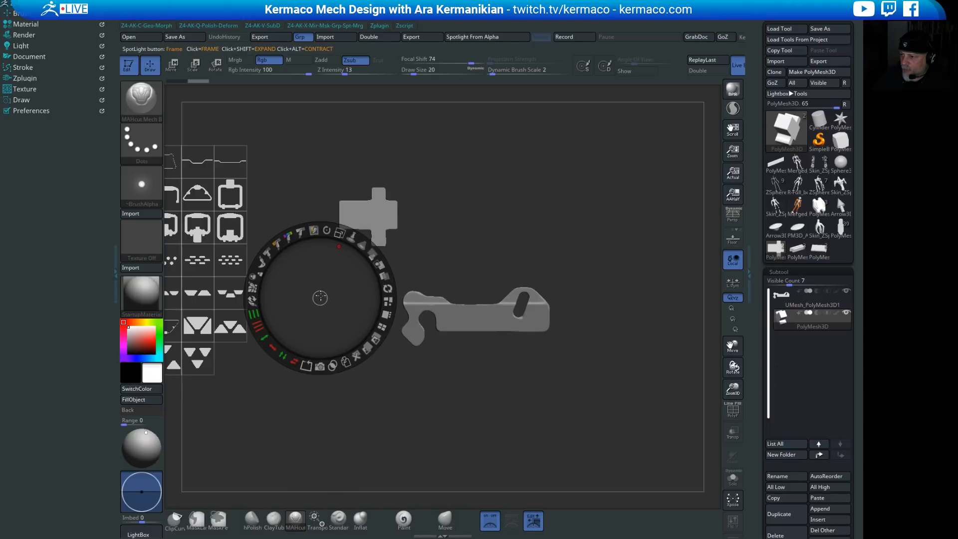
pyautogui.moveTo(320, 298); pyautogui.dragTo(515, 300)
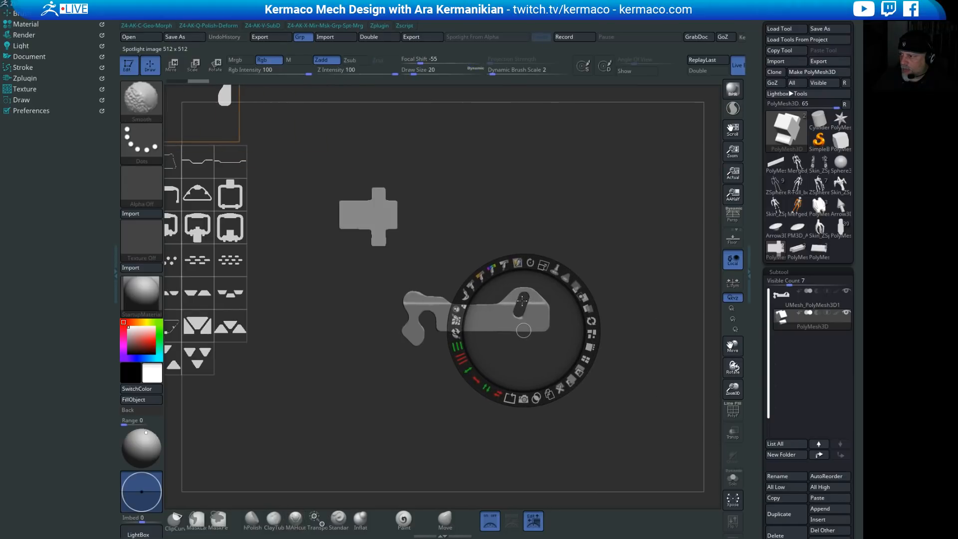
pyautogui.moveTo(530, 352); pyautogui.dragTo(612, 353)
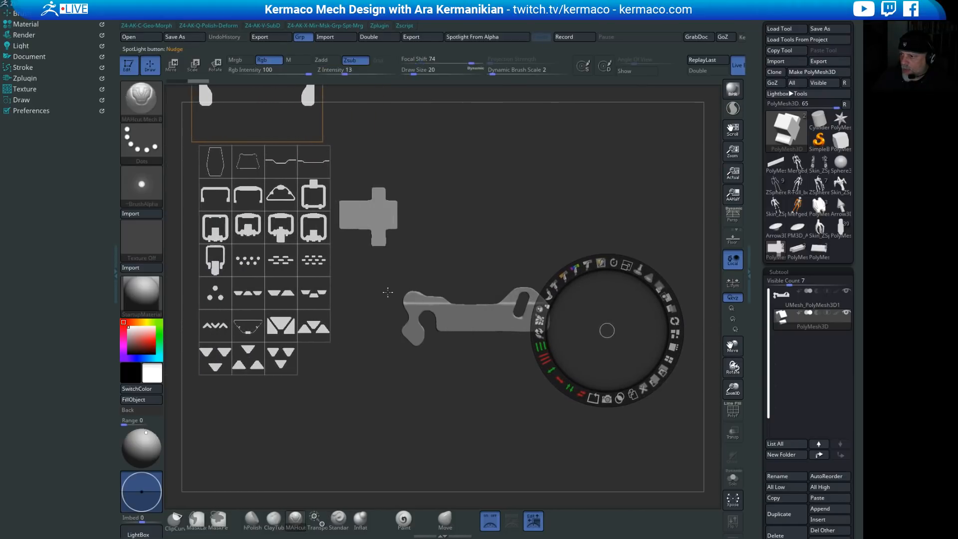
# Step: Pull the buckle-shaped image out of the Spotlight grid and place it over the lever-shaped part
pyautogui.click(216, 272)
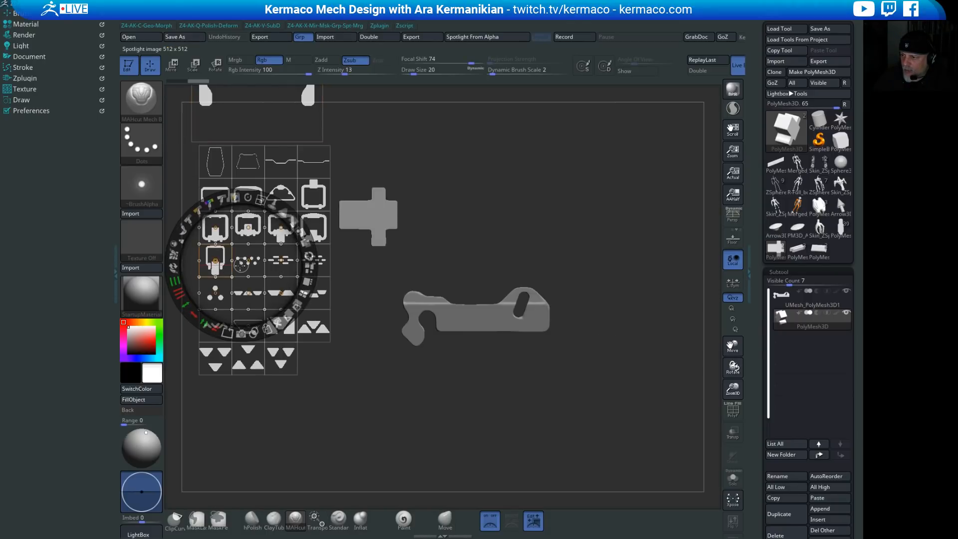
pyautogui.moveTo(241, 265); pyautogui.dragTo(490, 317)
pyautogui.moveTo(624, 313)
pyautogui.mouseDown()
pyautogui.moveTo(642, 319)
pyautogui.moveTo(613, 312)
pyautogui.mouseUp()
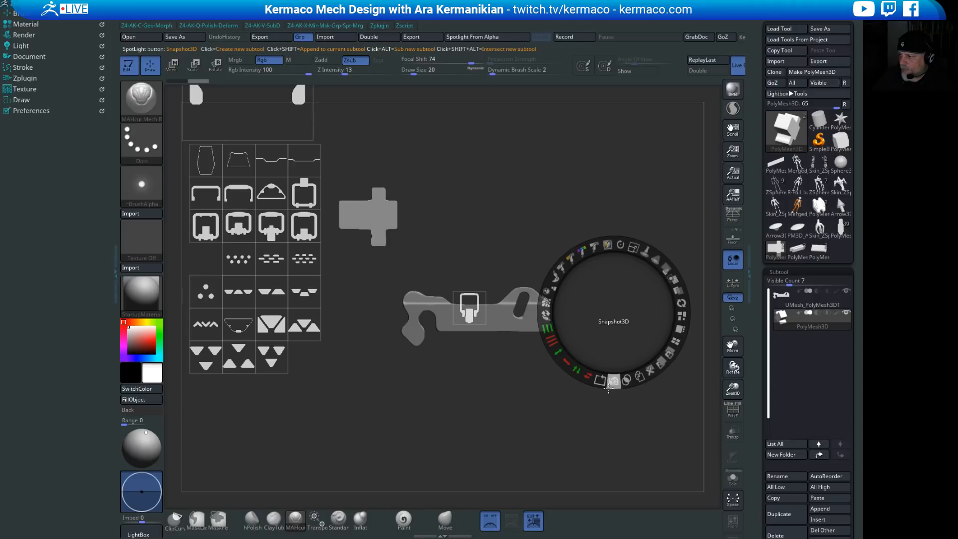
# Step: Try a 3D snapshot of the small buckle image over the lever part and delete the resulting subtool
pyautogui.click(484, 299)
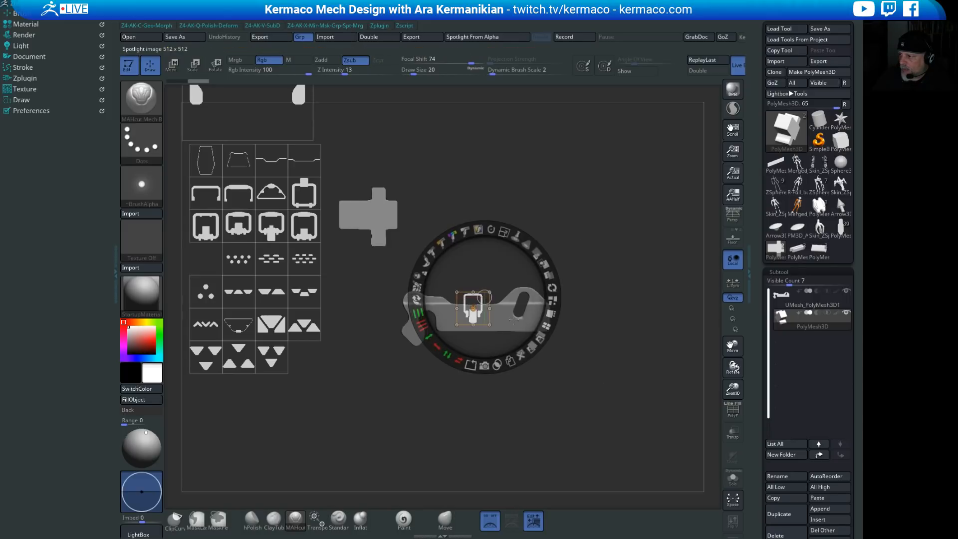
pyautogui.click(508, 361)
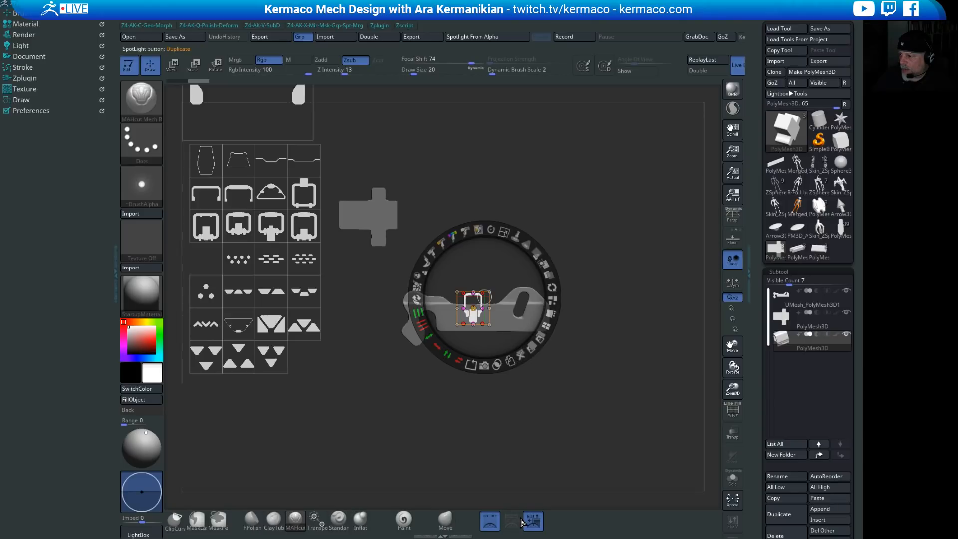
pyautogui.click(491, 521)
pyautogui.moveTo(592, 371)
pyautogui.mouseDown()
pyautogui.moveTo(580, 383)
pyautogui.moveTo(599, 369)
pyautogui.moveTo(607, 429)
pyautogui.moveTo(563, 413)
pyautogui.moveTo(423, 272)
pyautogui.mouseUp()
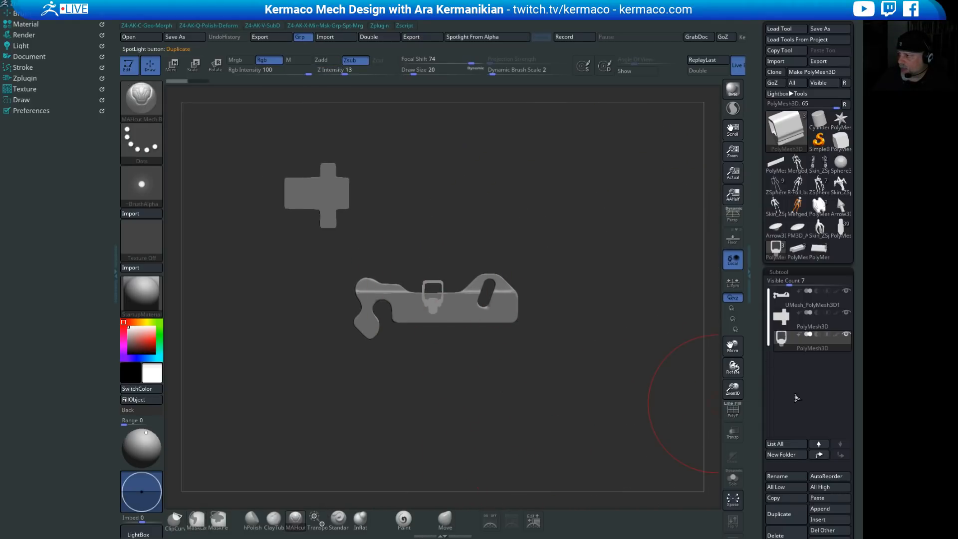
pyautogui.click(777, 535)
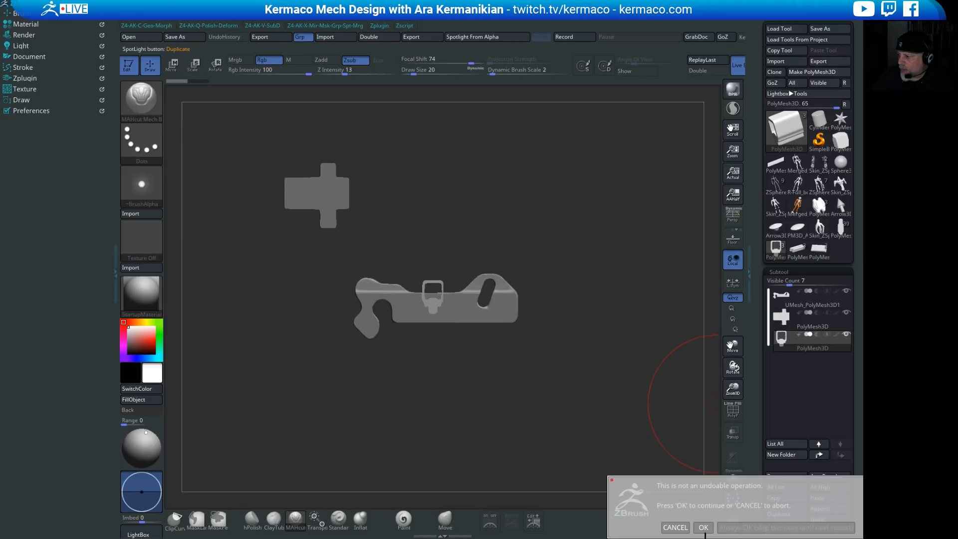
pyautogui.click(703, 528)
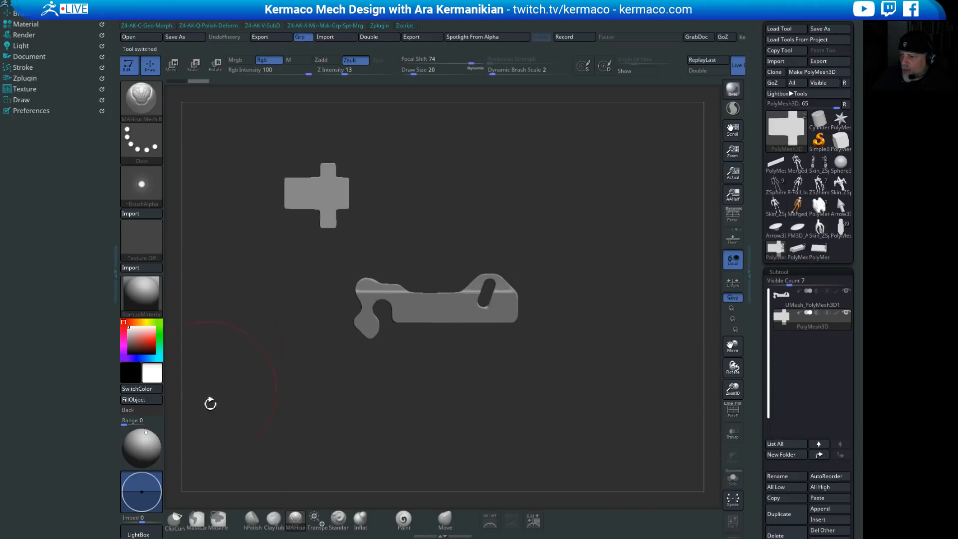
# Step: Move the buckle image clear above the lever part, enlarge it and turn it into a 3D subtool with Snapshot3D
pyautogui.click(490, 521)
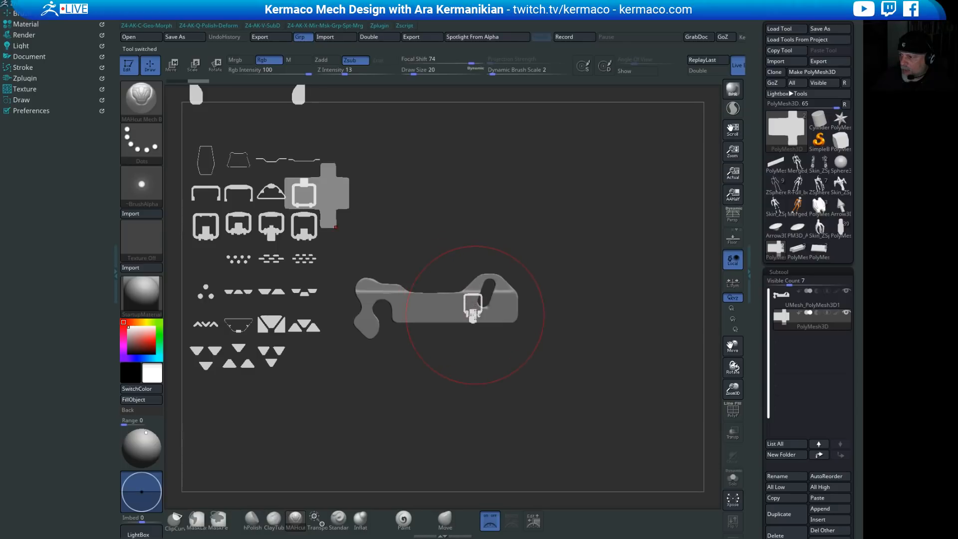
pyautogui.click(533, 521)
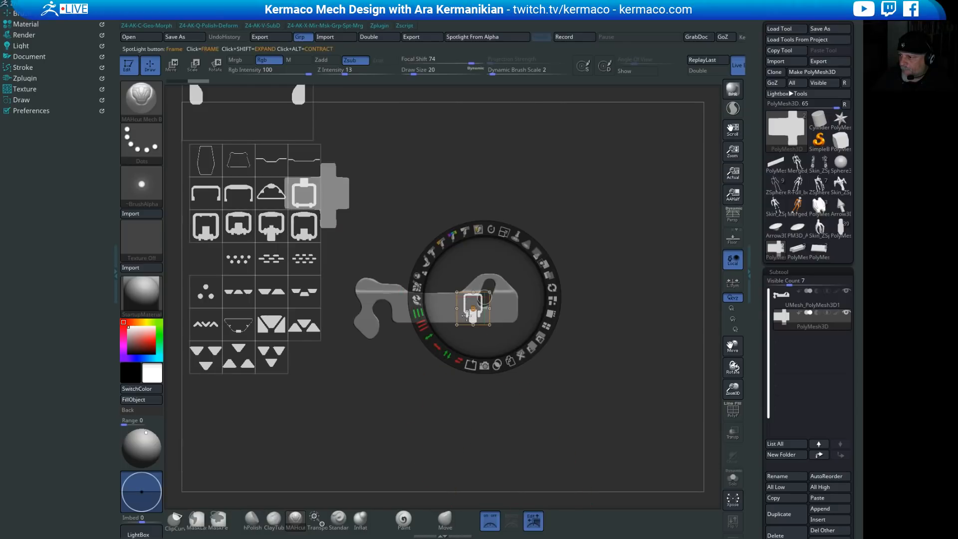
pyautogui.moveTo(471, 312); pyautogui.dragTo(459, 209)
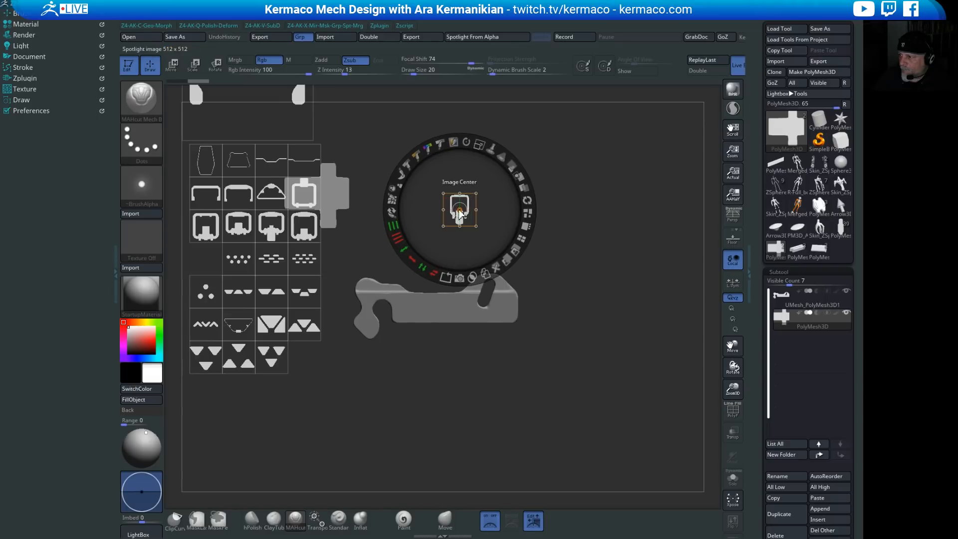
pyautogui.moveTo(475, 145); pyautogui.dragTo(527, 196)
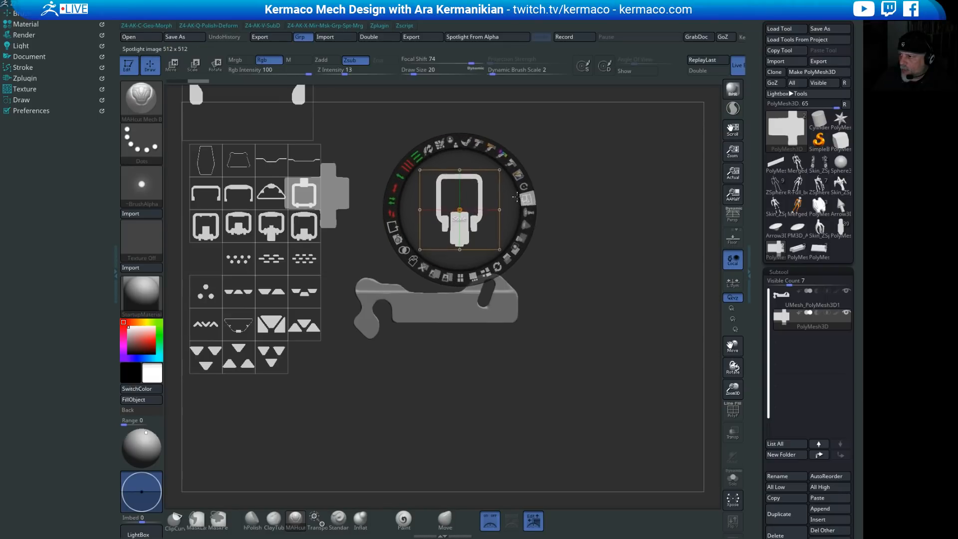
pyautogui.click(459, 278)
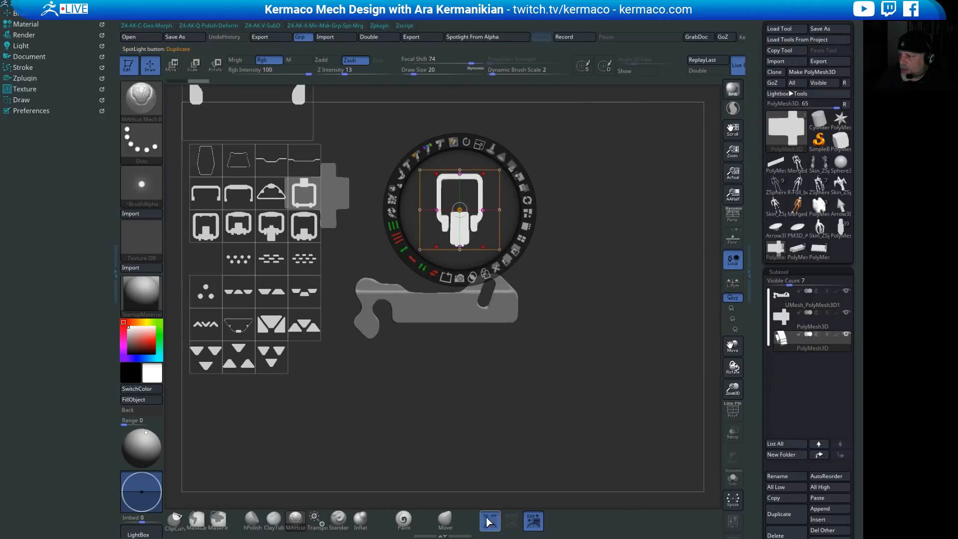
pyautogui.click(489, 521)
pyautogui.moveTo(594, 297); pyautogui.dragTo(540, 241)
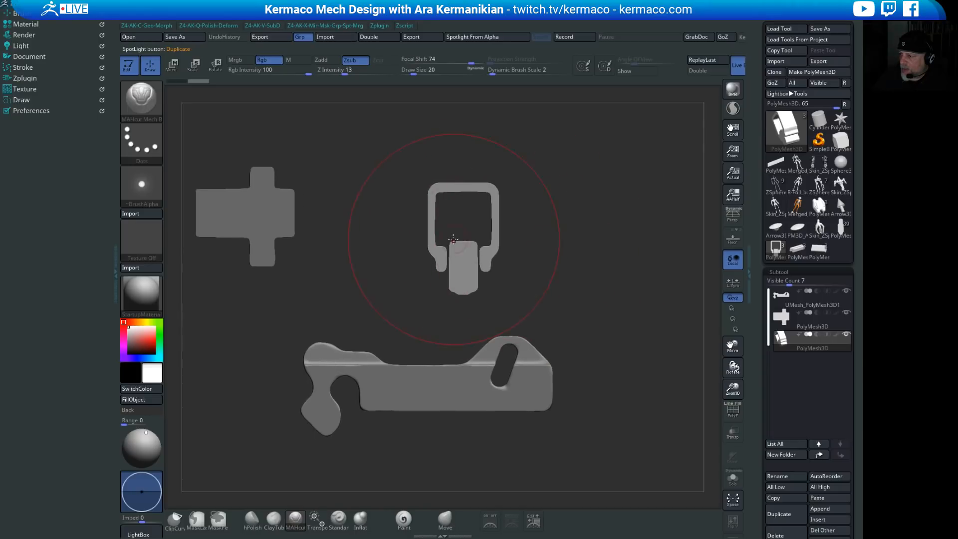
# Step: Mask the buckle's central tongue with the MaskPen brush, leaving the surrounding frame unmasked
pyautogui.keyDown('alt'); pyautogui.moveTo(564, 274); pyautogui.dragTo(579, 295); pyautogui.keyUp('alt')
pyautogui.moveTo(478, 219)
pyautogui.keyDown('ctrl'); pyautogui.mouseDown()
pyautogui.moveTo(498, 314)
pyautogui.moveTo(470, 315)
pyautogui.mouseUp(); pyautogui.keyUp('ctrl')
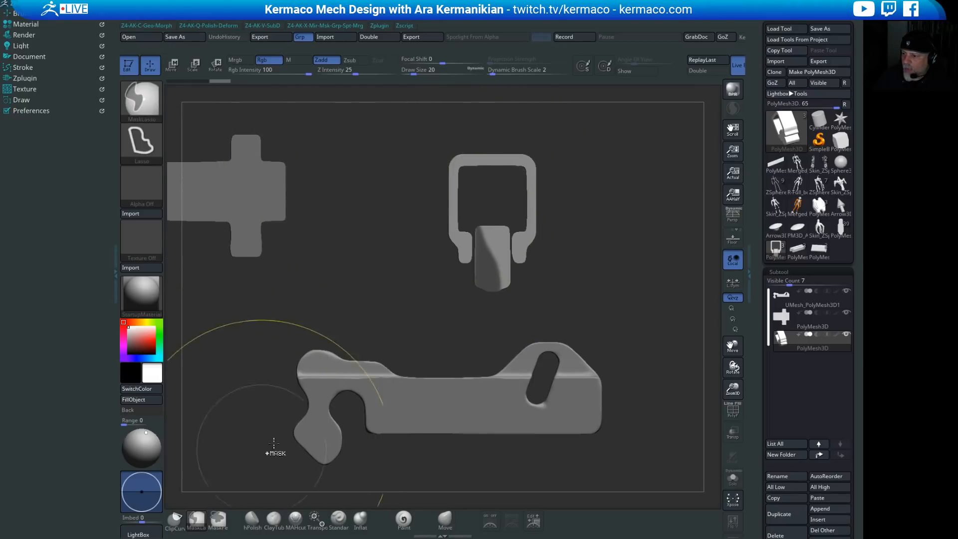
pyautogui.click(218, 520)
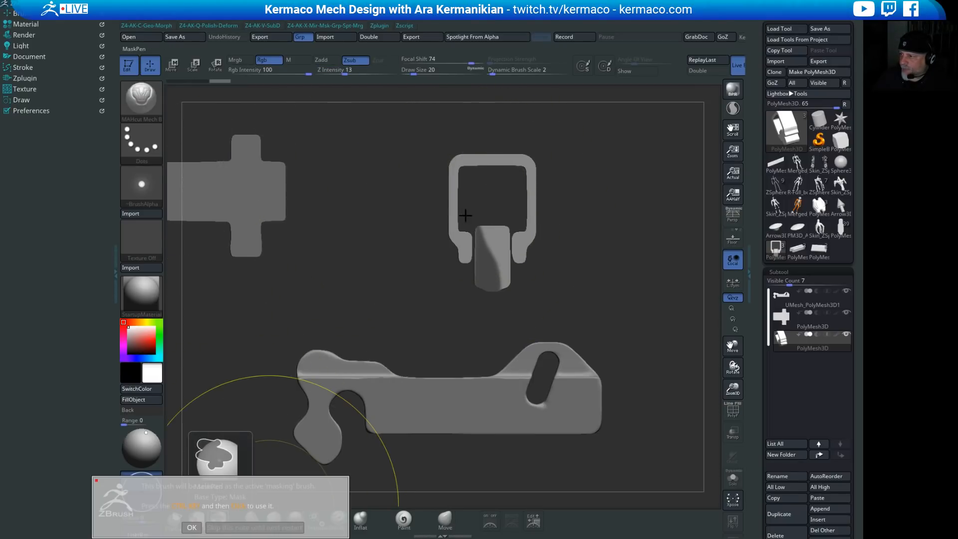
pyautogui.click(187, 528)
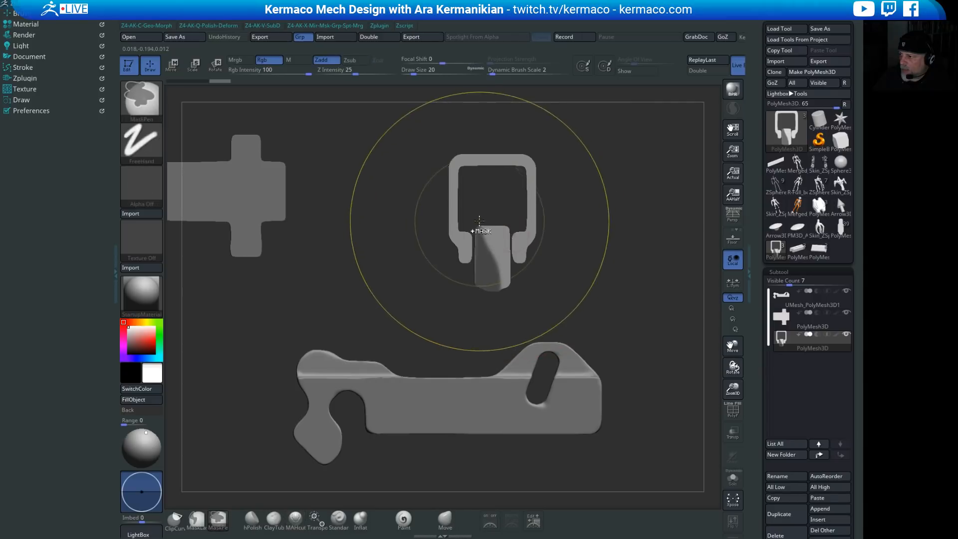
pyautogui.moveTo(477, 216)
pyautogui.keyDown('ctrl'); pyautogui.mouseDown()
pyautogui.moveTo(517, 316)
pyautogui.moveTo(511, 336)
pyautogui.mouseUp(); pyautogui.keyUp('ctrl')
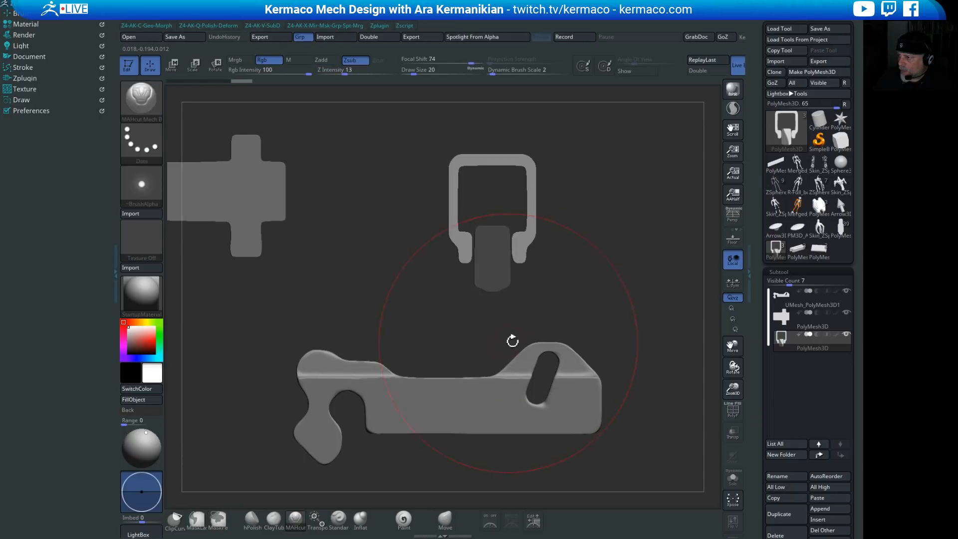
# Step: Try to rotate the buckle's unmasked frame in the side view with the gizmo
pyautogui.press('w')
pyautogui.keyDown('shift'); pyautogui.moveTo(600, 212); pyautogui.dragTo(591, 212); pyautogui.keyUp('shift')
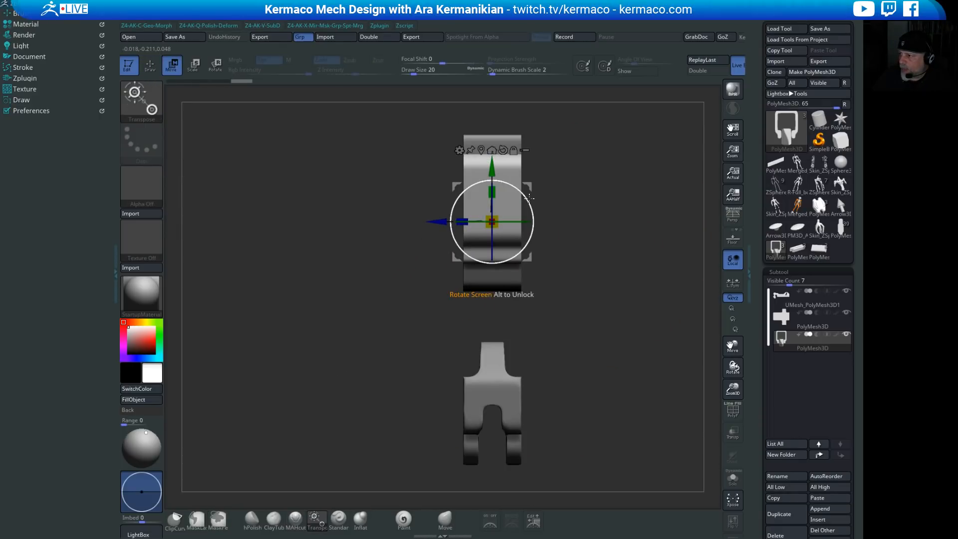
pyautogui.moveTo(529, 199); pyautogui.dragTo(524, 250)
pyautogui.hotkey('ctrl', 'z')
pyautogui.moveTo(600, 297)
pyautogui.keyDown('shift'); pyautogui.mouseDown()
pyautogui.moveTo(619, 281)
pyautogui.moveTo(646, 306)
pyautogui.moveTo(654, 335)
pyautogui.mouseUp(); pyautogui.keyUp('shift')
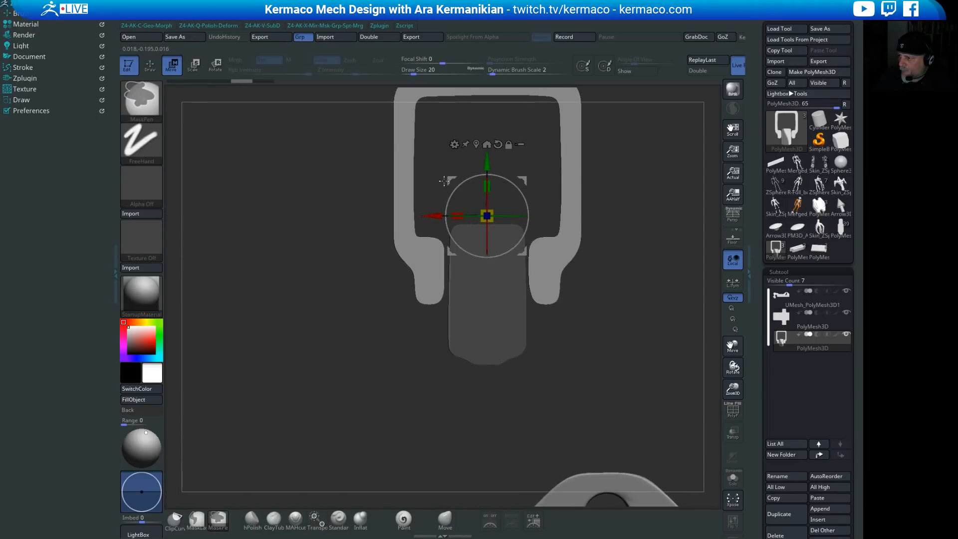
pyautogui.moveTo(447, 181)
pyautogui.keyDown('ctrl'); pyautogui.mouseDown()
pyautogui.moveTo(501, 279)
pyautogui.moveTo(381, 140)
pyautogui.moveTo(473, 159)
pyautogui.mouseUp(); pyautogui.keyUp('ctrl')
pyautogui.hotkey('ctrl', 'z')
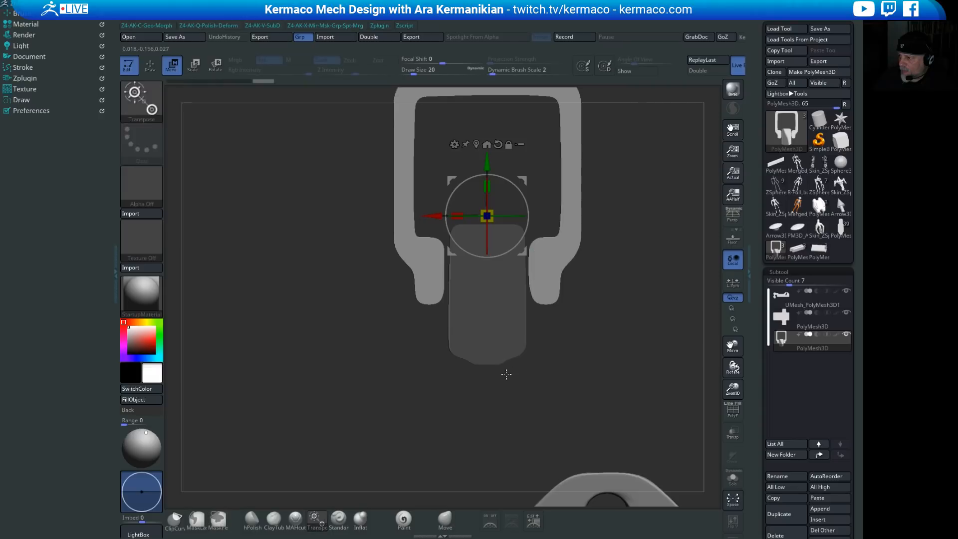
# Step: Rotate the buckle's unmasked frame around its hinge ends until it lies nearly perpendicular to the masked tongue
pyautogui.press('ctrl')
pyautogui.moveTo(480, 389)
pyautogui.keyDown('ctrl'); pyautogui.mouseDown()
pyautogui.moveTo(456, 196)
pyautogui.moveTo(446, 191)
pyautogui.mouseUp(); pyautogui.keyUp('ctrl')
pyautogui.keyDown('shift'); pyautogui.moveTo(668, 303); pyautogui.dragTo(489, 198); pyautogui.keyUp('shift')
pyautogui.moveTo(500, 265); pyautogui.dragTo(518, 327)
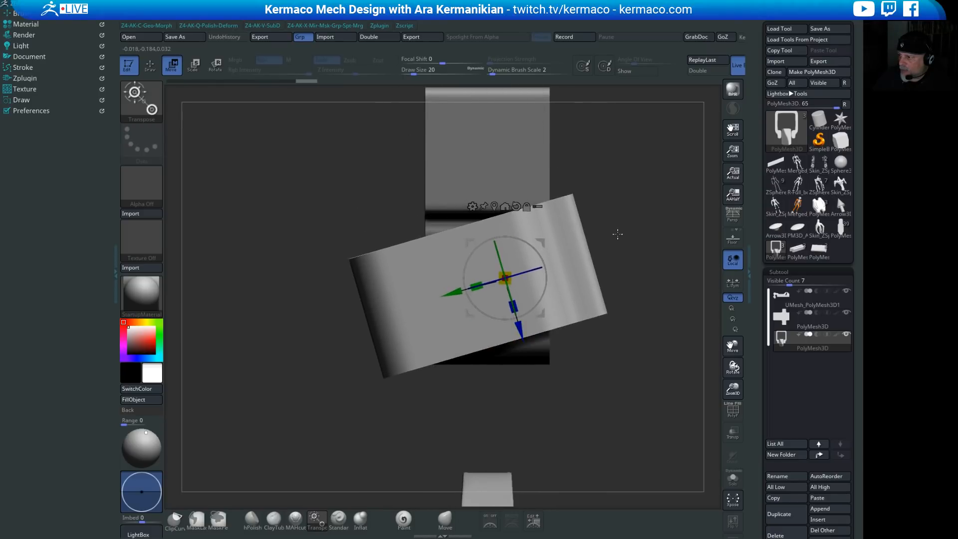
# Step: Scale the rotated buckle frame thinner along its depth axis with the gizmo
pyautogui.moveTo(618, 233)
pyautogui.mouseDown()
pyautogui.moveTo(640, 223)
pyautogui.moveTo(636, 237)
pyautogui.mouseUp()
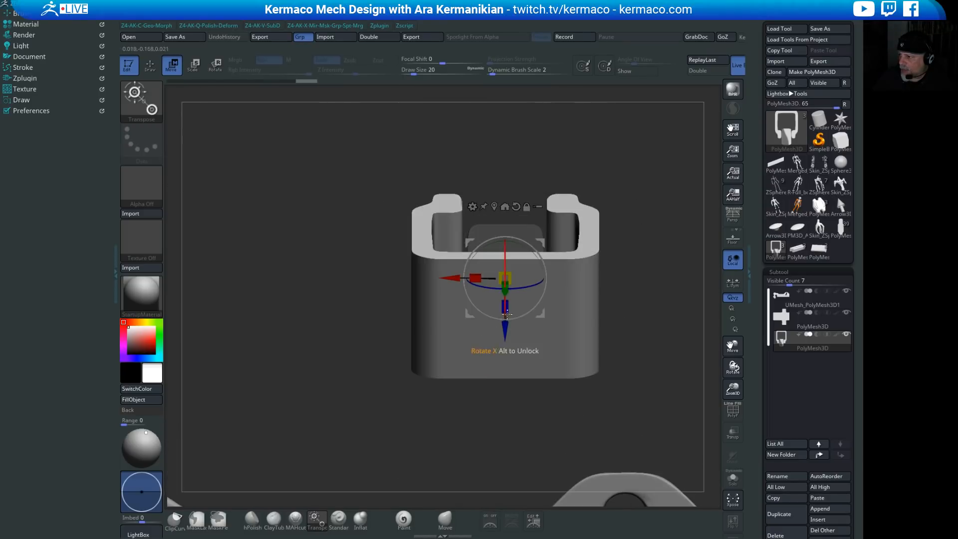
pyautogui.moveTo(503, 335); pyautogui.dragTo(499, 274)
pyautogui.moveTo(644, 255); pyautogui.dragTo(620, 255)
pyautogui.moveTo(453, 346); pyautogui.dragTo(379, 365)
pyautogui.moveTo(581, 283); pyautogui.dragTo(577, 235)
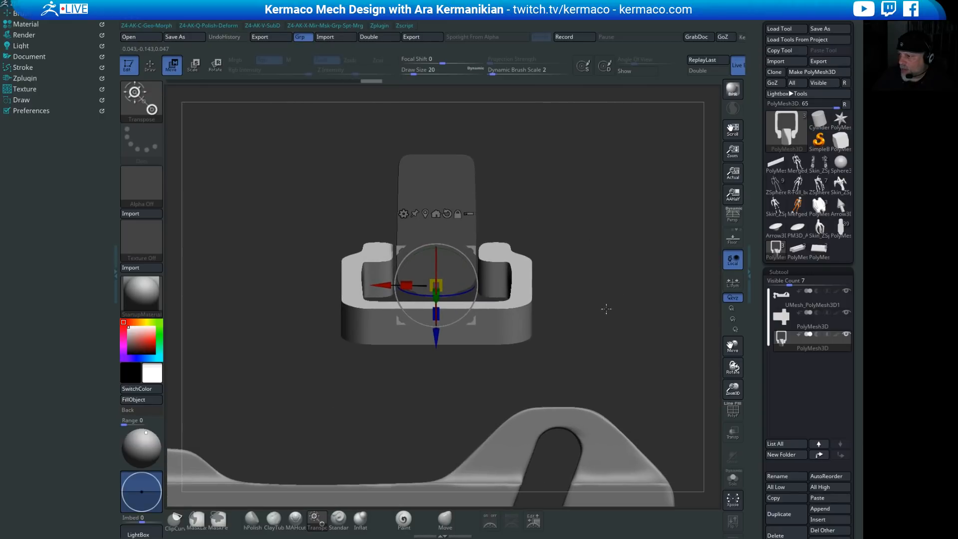
# Step: Bring the Spotlight shape library back over the model with the bar, cross and buckle parts all in view
pyautogui.moveTo(605, 310); pyautogui.dragTo(537, 227)
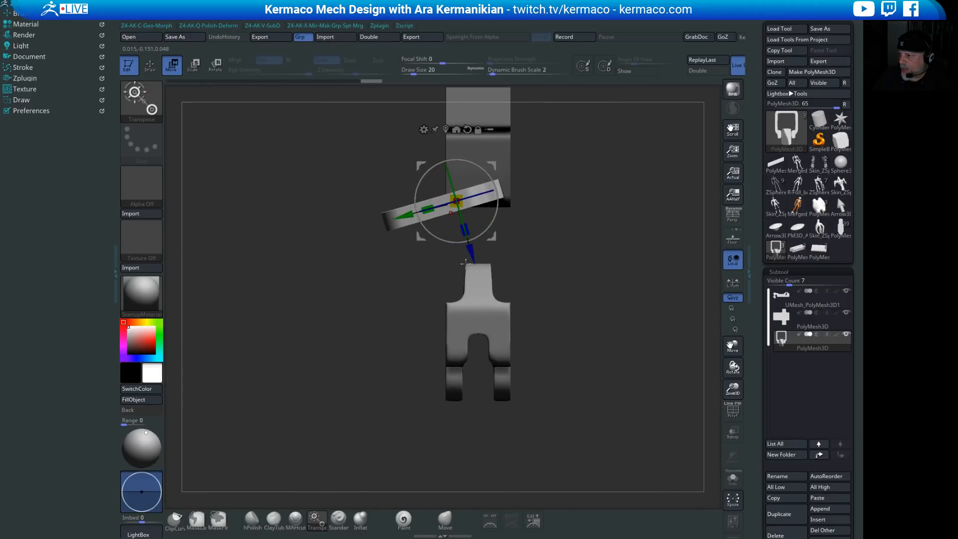
pyautogui.moveTo(466, 263); pyautogui.dragTo(609, 270)
pyautogui.keyDown('alt'); pyautogui.moveTo(242, 276); pyautogui.dragTo(364, 305); pyautogui.keyUp('alt')
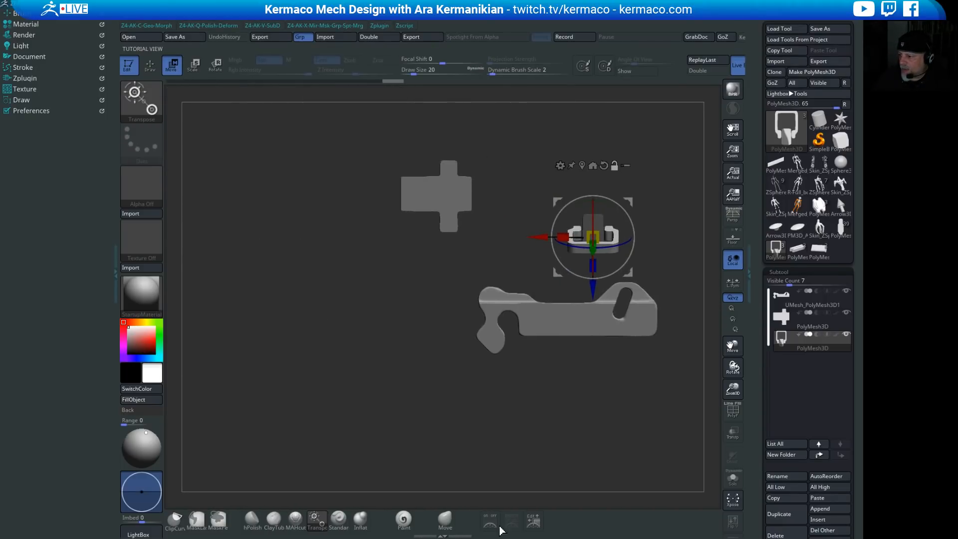
pyautogui.click(489, 521)
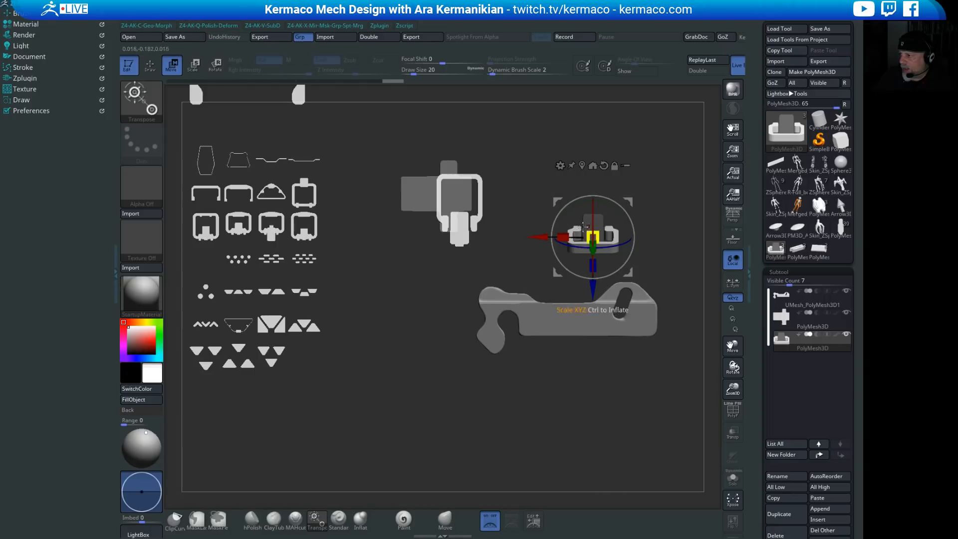
# Step: Move the buckle's gizmo pivot clear of the part and reset its orientation
pyautogui.keyDown('alt'); pyautogui.moveTo(545, 236); pyautogui.dragTo(349, 237); pyautogui.keyUp('alt')
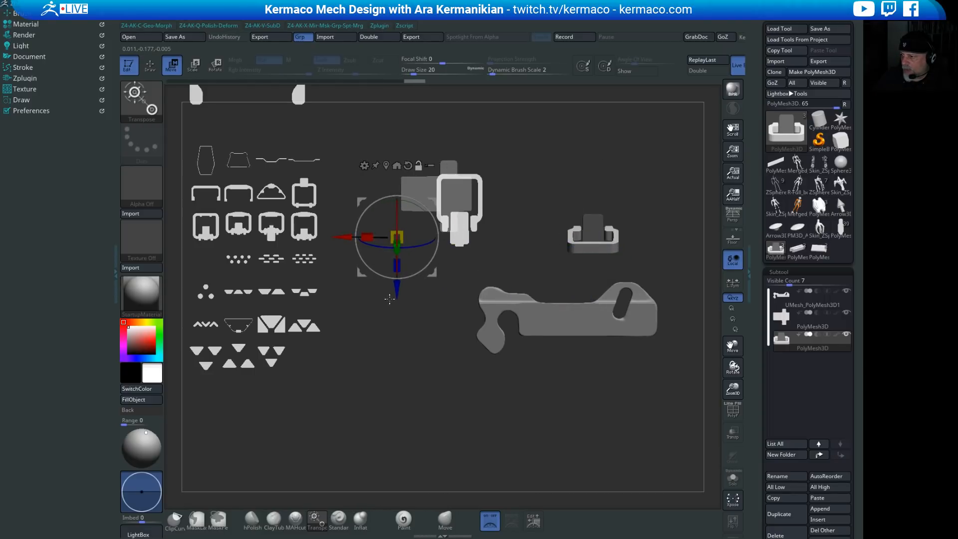
pyautogui.click(408, 165)
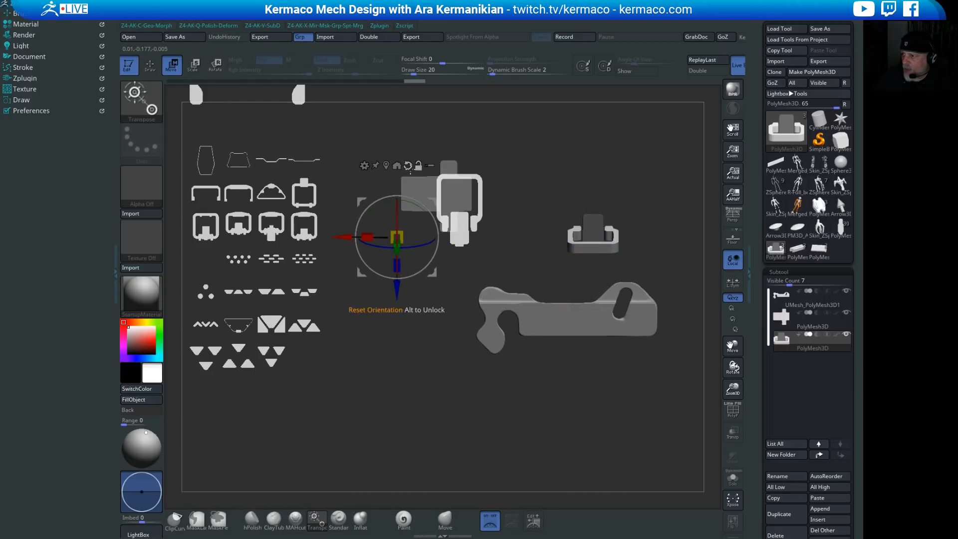
pyautogui.keyDown('alt'); pyautogui.moveTo(393, 256); pyautogui.dragTo(393, 372); pyautogui.keyUp('alt')
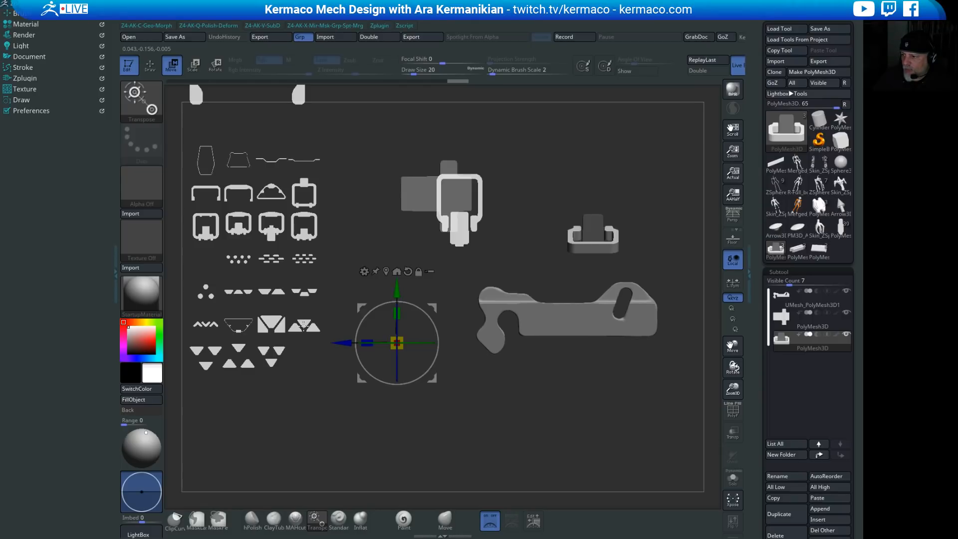
# Step: Place the three-triangle Spotlight shape over the bar's body, enlarge it slightly and turn it into a subtractive subtool with Snapshot3D
pyautogui.click(534, 521)
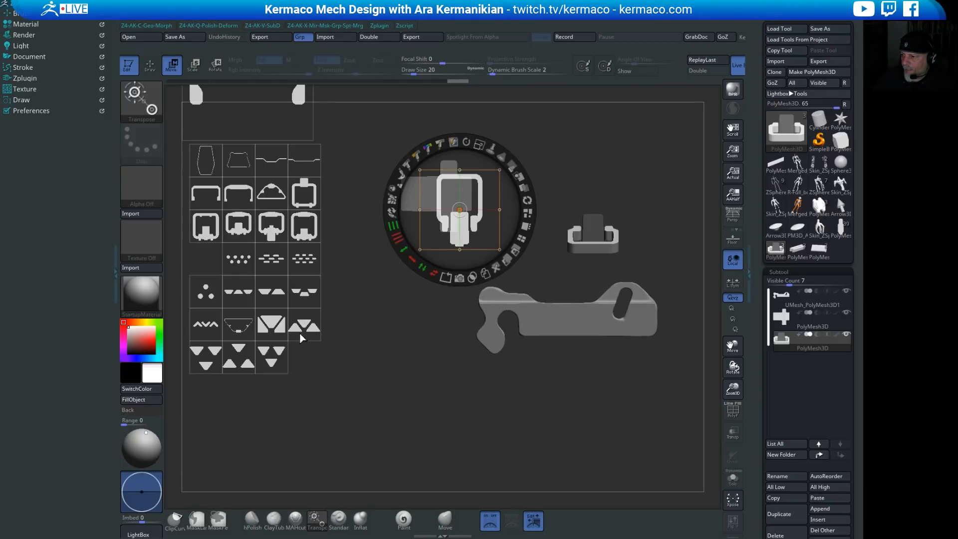
pyautogui.moveTo(311, 333); pyautogui.dragTo(551, 330)
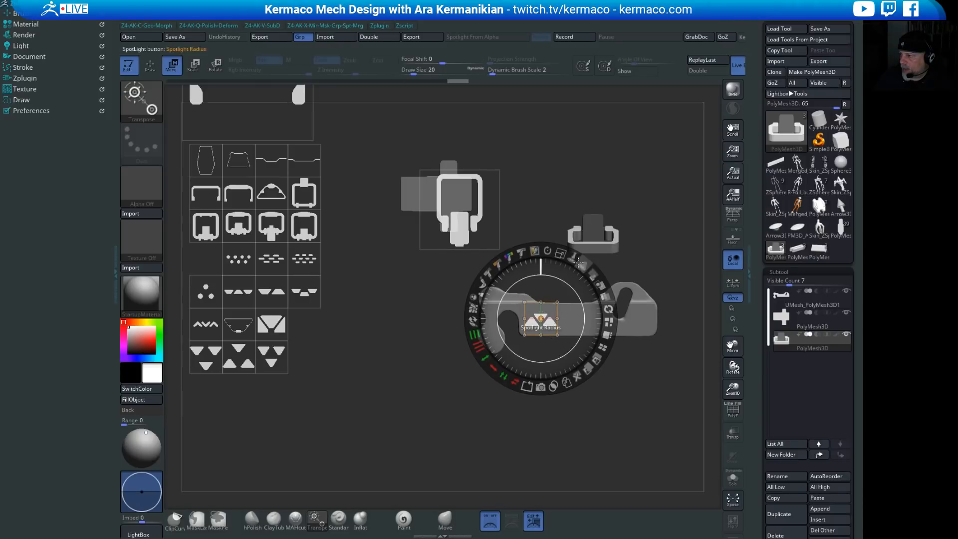
pyautogui.moveTo(561, 254)
pyautogui.mouseDown()
pyautogui.moveTo(570, 262)
pyautogui.moveTo(560, 256)
pyautogui.mouseUp()
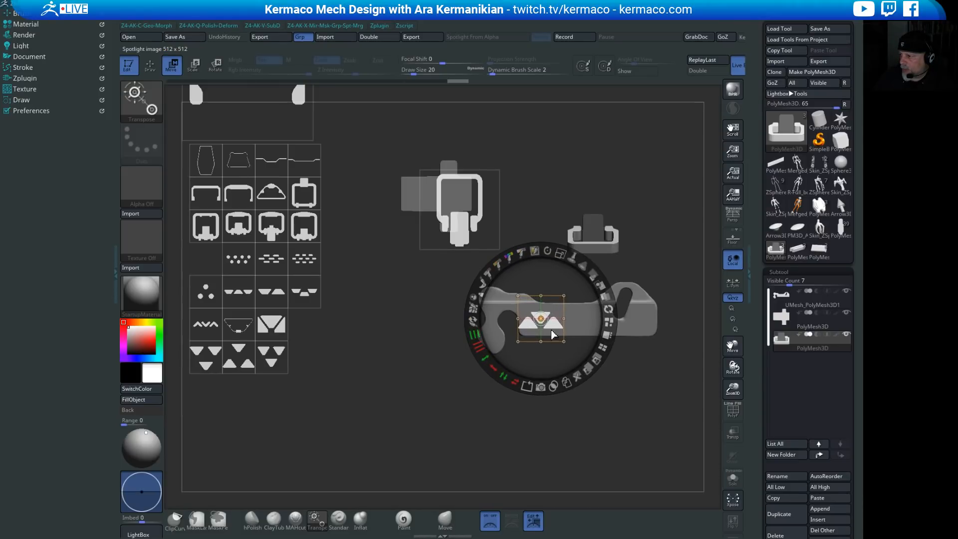
pyautogui.moveTo(553, 335); pyautogui.dragTo(562, 334)
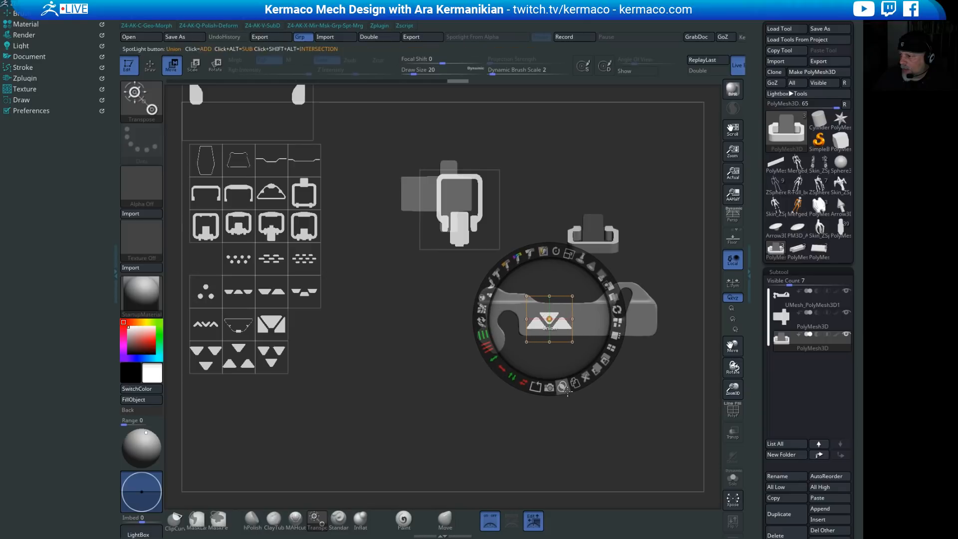
pyautogui.click(550, 388)
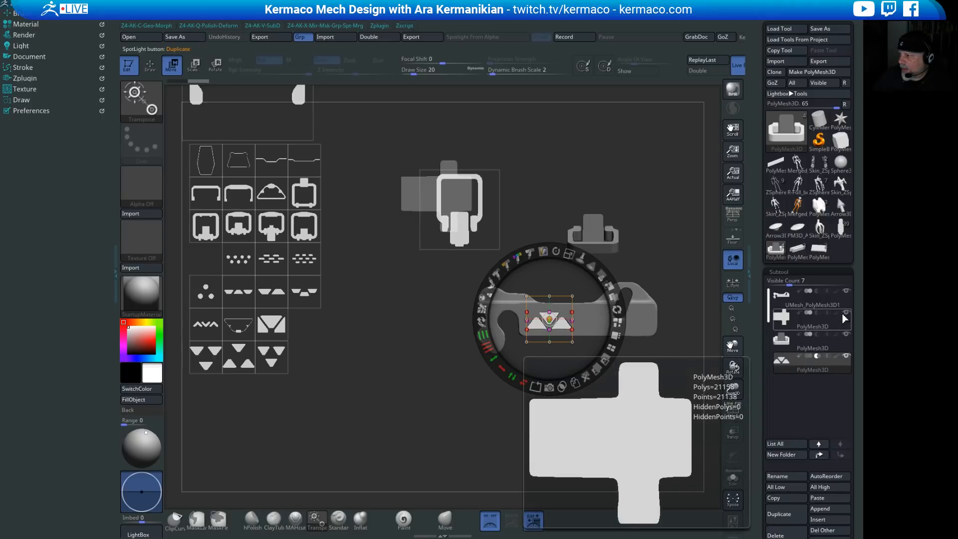
# Step: Delete the cross-shaped and buckle subtools, keeping only the bar and the triangle cutter
pyautogui.click(827, 332)
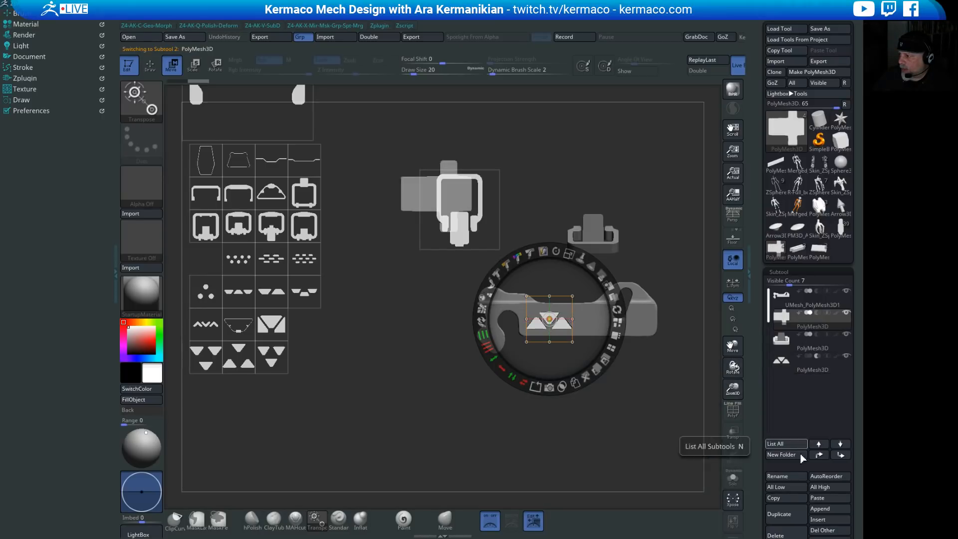
pyautogui.click(795, 503)
pyautogui.click(779, 533)
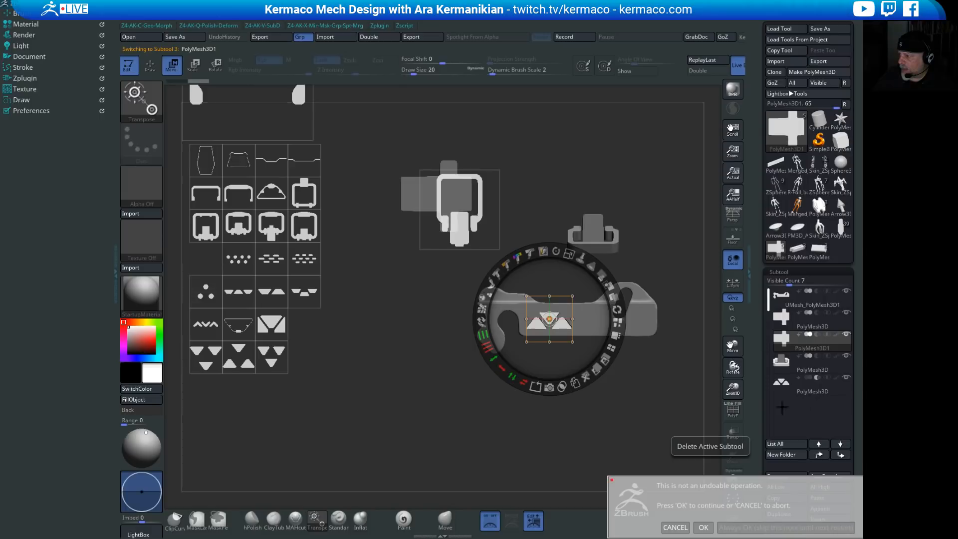
pyautogui.click(732, 529)
pyautogui.click(807, 330)
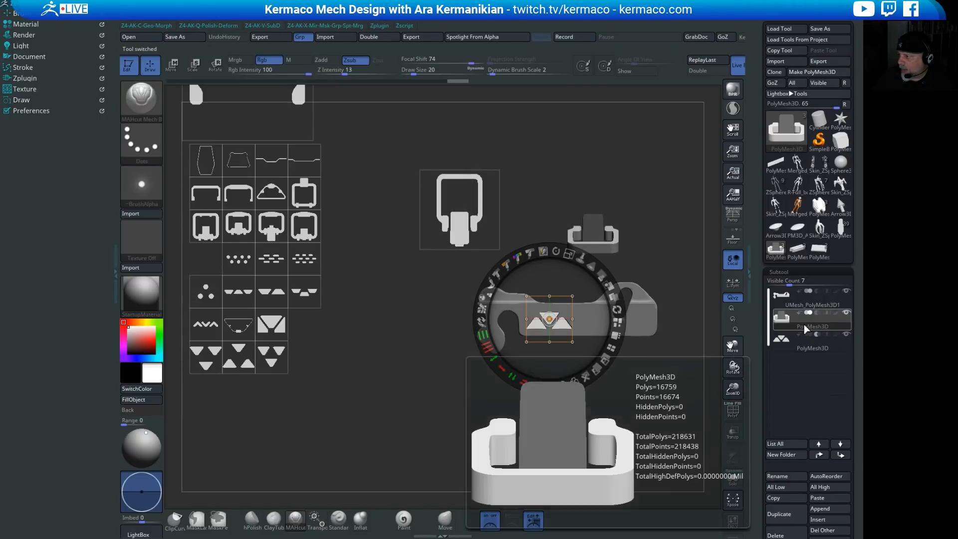
pyautogui.click(645, 233)
pyautogui.moveTo(655, 232); pyautogui.dragTo(664, 232)
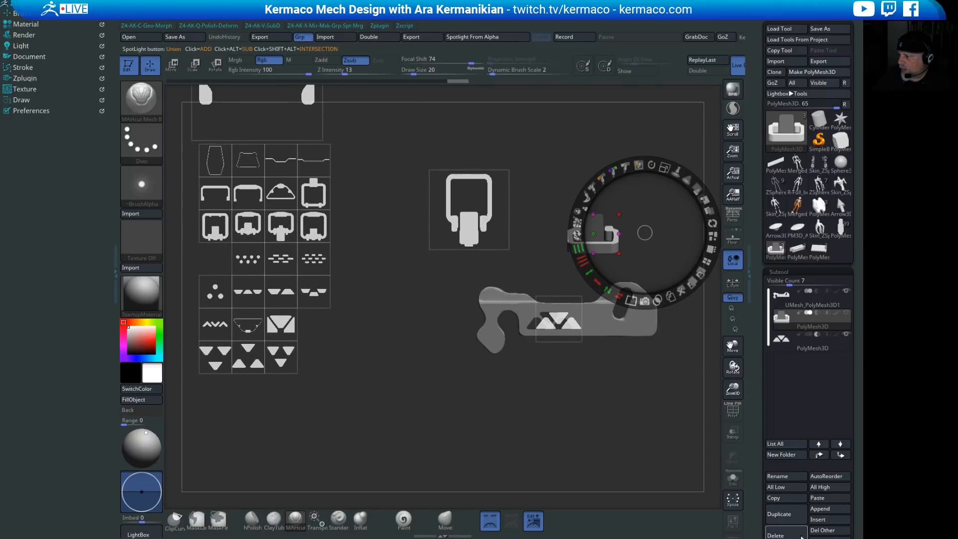
pyautogui.click(777, 535)
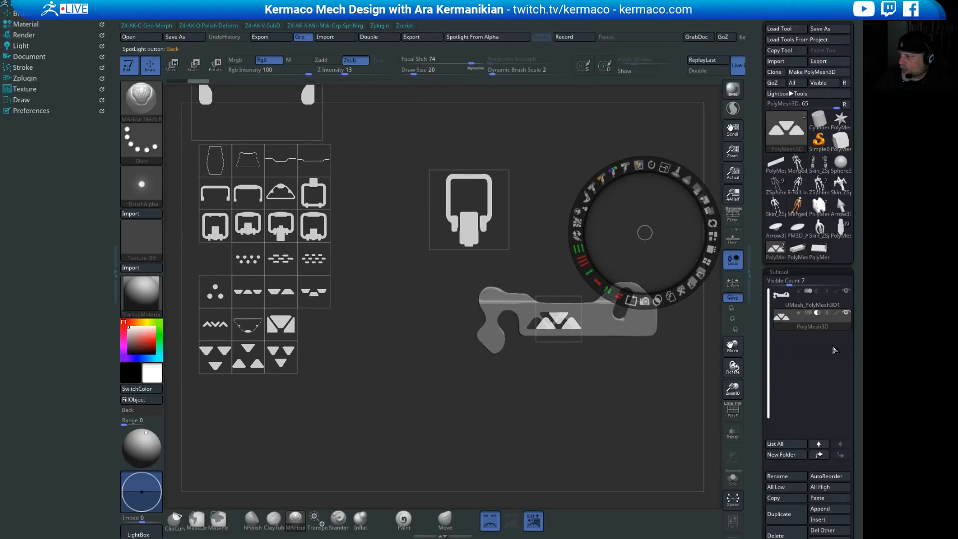
# Step: Hide the Spotlight shapes and inspect the triangular cutouts in the bar, ending on a close side view
pyautogui.click(495, 528)
pyautogui.moveTo(597, 395)
pyautogui.mouseDown()
pyautogui.moveTo(593, 416)
pyautogui.moveTo(566, 399)
pyautogui.moveTo(615, 369)
pyautogui.moveTo(580, 391)
pyautogui.mouseUp()
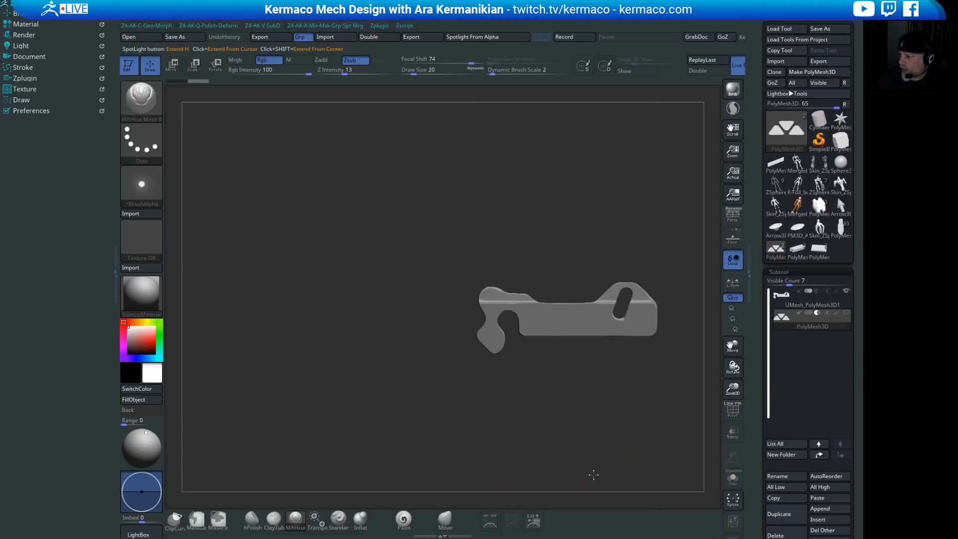
pyautogui.moveTo(594, 475); pyautogui.dragTo(651, 406)
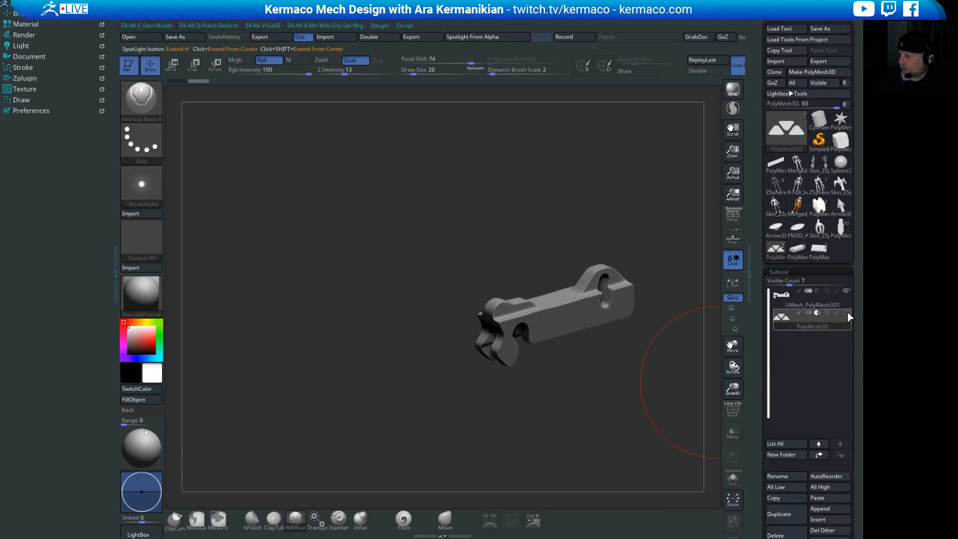
pyautogui.moveTo(608, 382); pyautogui.dragTo(530, 242)
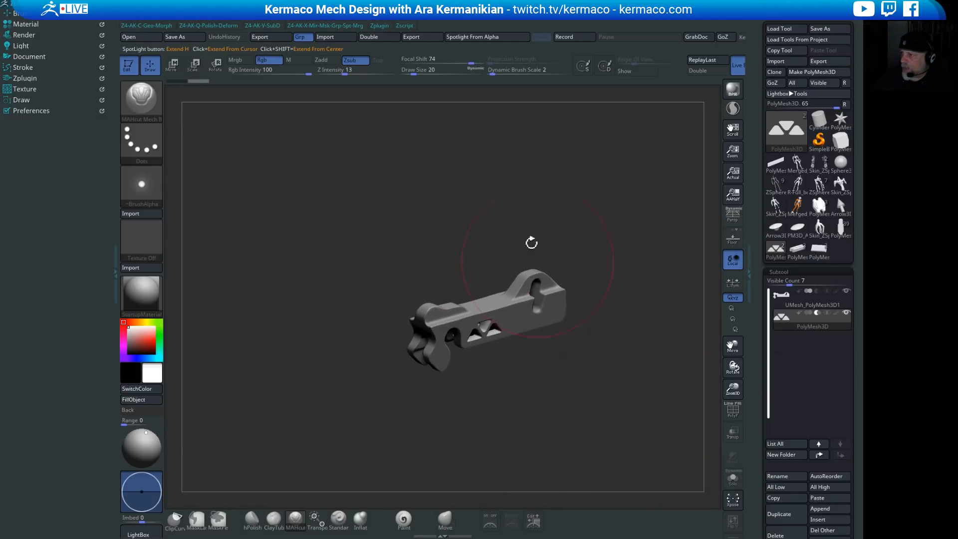
pyautogui.moveTo(599, 387)
pyautogui.mouseDown()
pyautogui.moveTo(559, 366)
pyautogui.moveTo(488, 374)
pyautogui.moveTo(529, 352)
pyautogui.moveTo(577, 273)
pyautogui.moveTo(539, 222)
pyautogui.moveTo(471, 221)
pyautogui.moveTo(399, 344)
pyautogui.mouseUp()
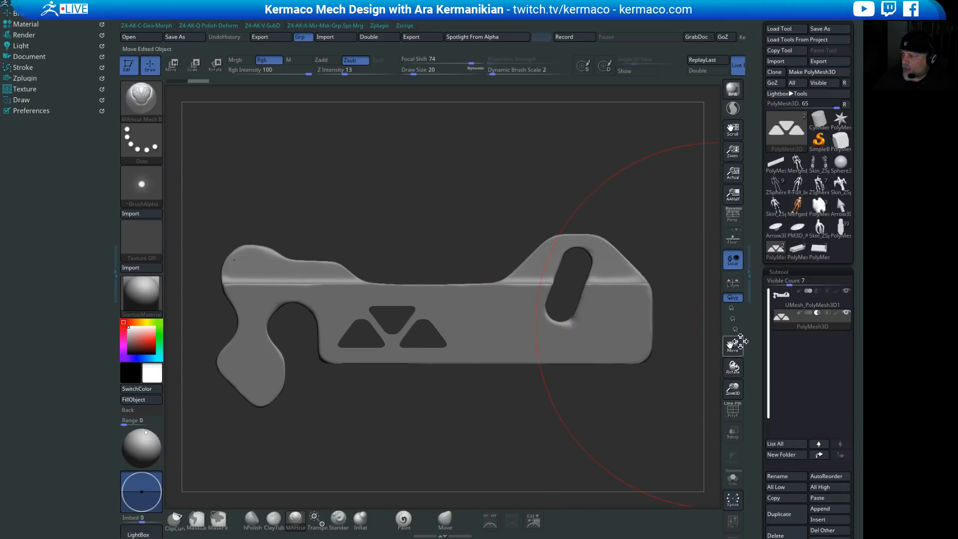
# Step: Copy the triangle cutouts along the bar towards its slotted end and rotate the copy upside down
pyautogui.press('w')
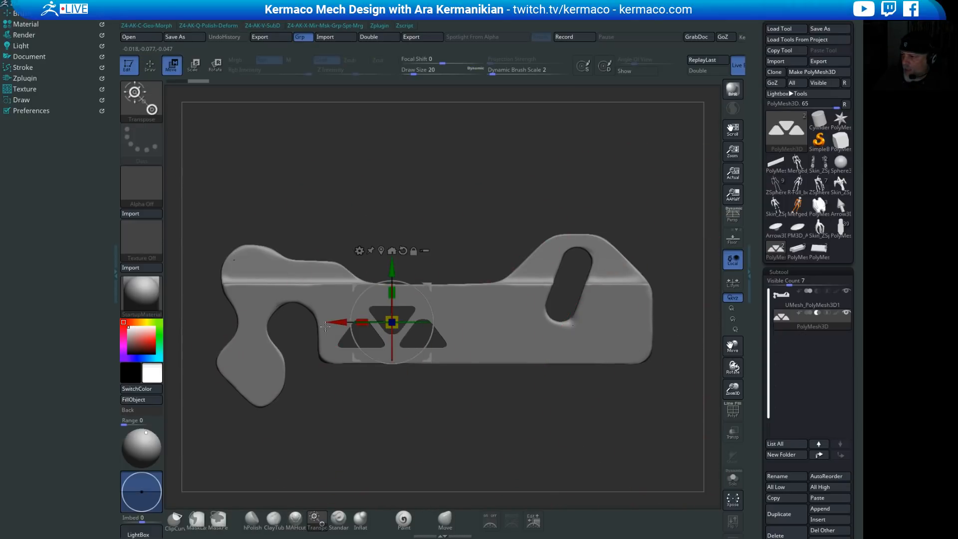
pyautogui.keyDown('ctrl'); pyautogui.moveTo(334, 323); pyautogui.dragTo(453, 323); pyautogui.keyUp('ctrl')
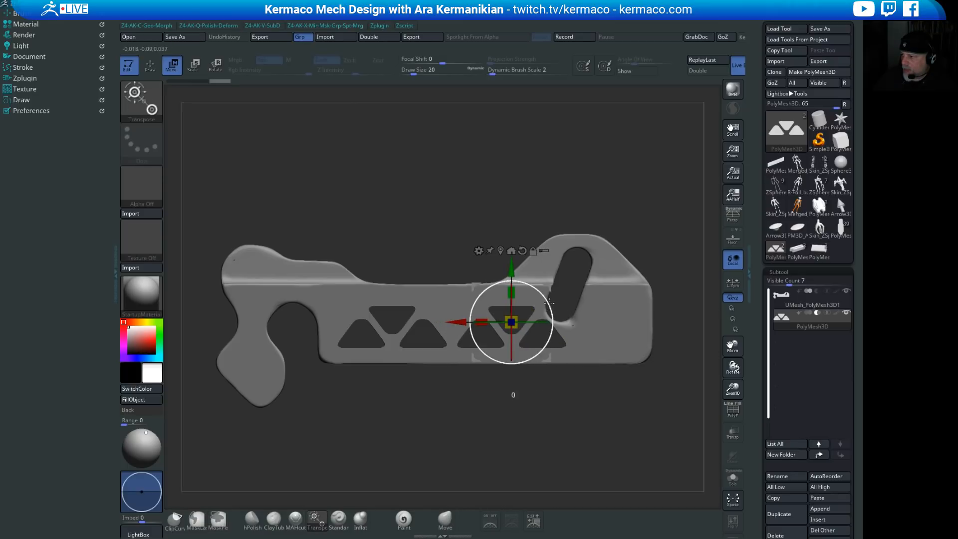
pyautogui.moveTo(550, 305); pyautogui.dragTo(411, 372)
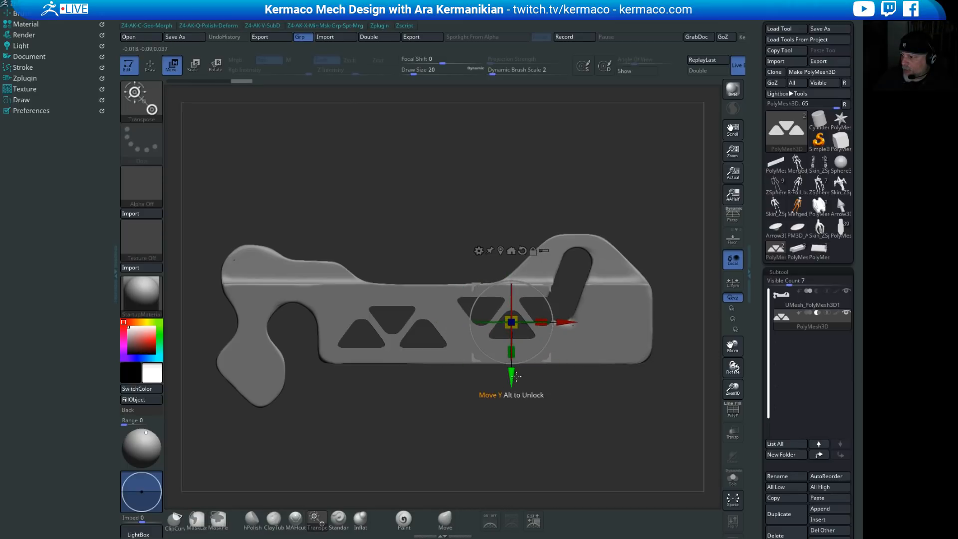
# Step: Nudge the inverted triangle copy along and across the bar so it nests beside the original triangles
pyautogui.moveTo(508, 380); pyautogui.dragTo(507, 392)
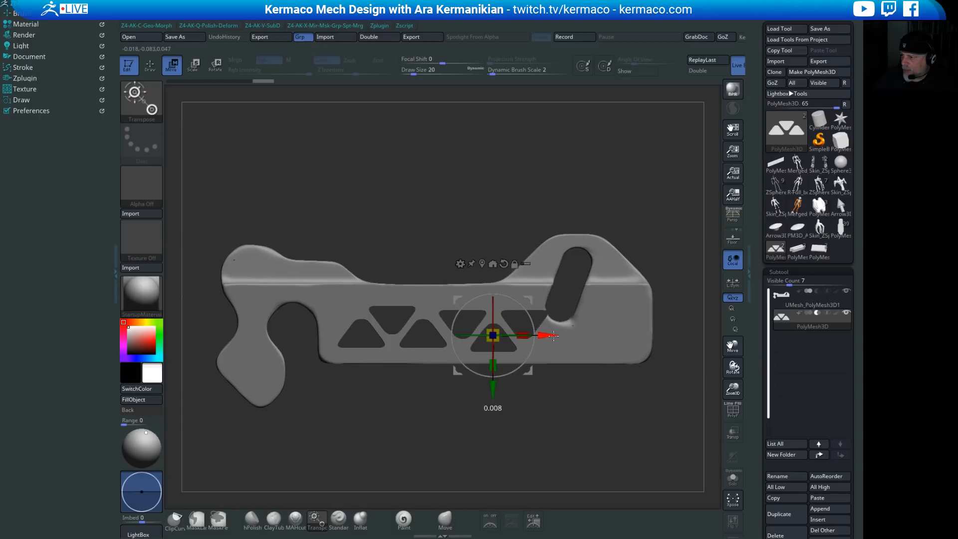
pyautogui.moveTo(550, 336); pyautogui.dragTo(547, 334)
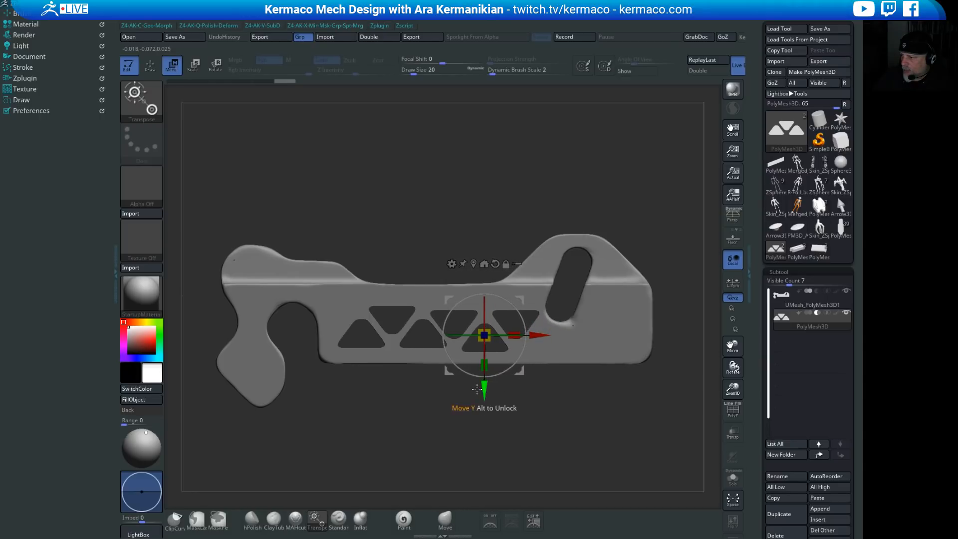
pyautogui.moveTo(485, 388); pyautogui.dragTo(500, 370)
pyautogui.moveTo(544, 322); pyautogui.dragTo(538, 323)
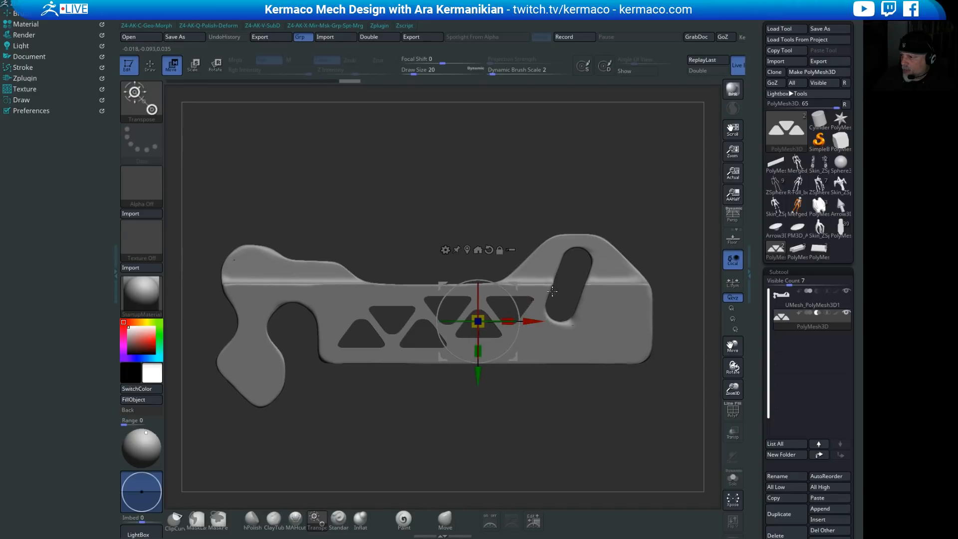
pyautogui.moveTo(515, 200); pyautogui.dragTo(469, 233)
pyautogui.moveTo(479, 382); pyautogui.dragTo(479, 391)
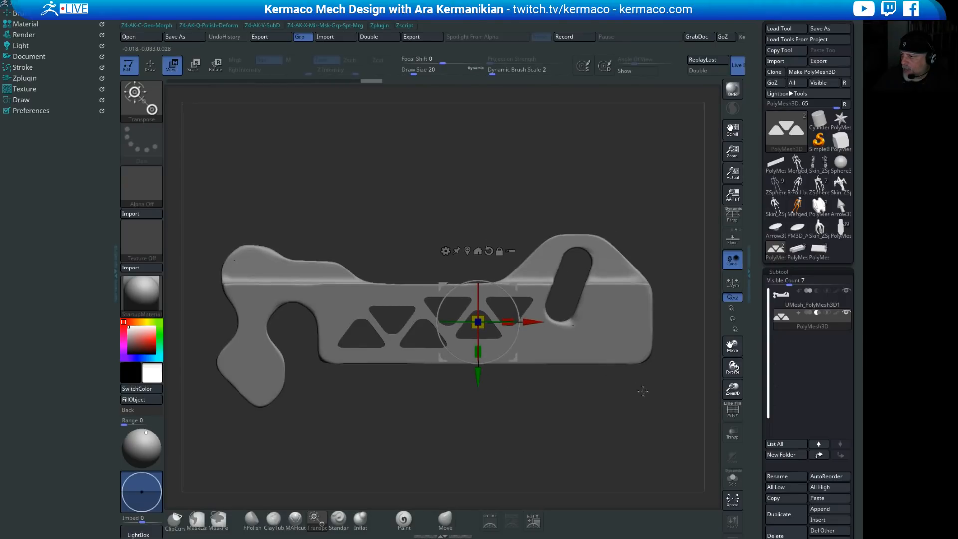
# Step: Undo the copying, rotation and repositioning of the second triangle group
pyautogui.hotkey('ctrl', 'z')
pyautogui.hotkey('ctrl', 'z')
pyautogui.hotkey('ctrl', 'z')
pyautogui.hotkey('ctrl', 'z')
pyautogui.hotkey('ctrl', 'z')
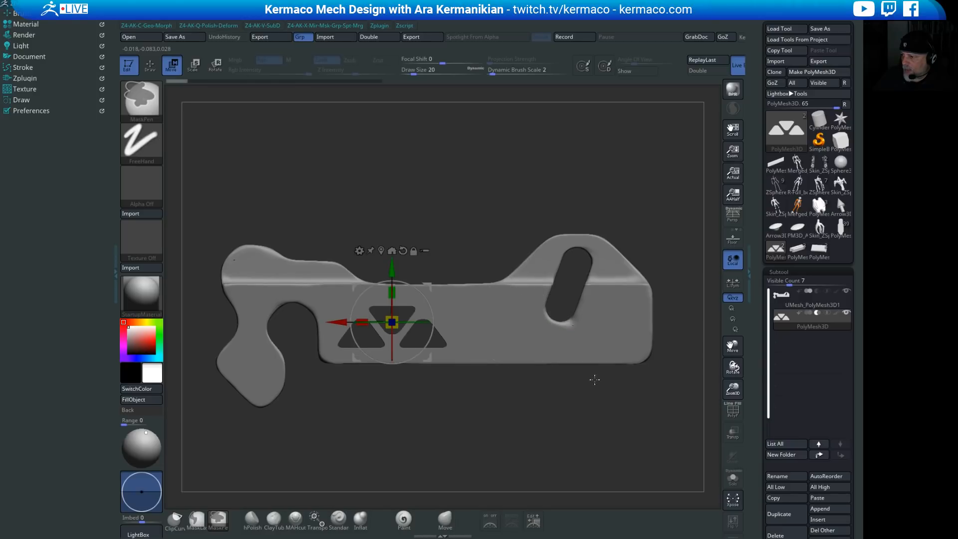
# Step: Move the triangle cutter along the bar to the middle of its length
pyautogui.moveTo(329, 323); pyautogui.dragTo(366, 328)
pyautogui.moveTo(519, 213)
pyautogui.mouseDown()
pyautogui.moveTo(524, 223)
pyautogui.moveTo(604, 227)
pyautogui.moveTo(607, 176)
pyautogui.moveTo(582, 223)
pyautogui.moveTo(592, 221)
pyautogui.moveTo(546, 226)
pyautogui.mouseUp()
pyautogui.press('q')
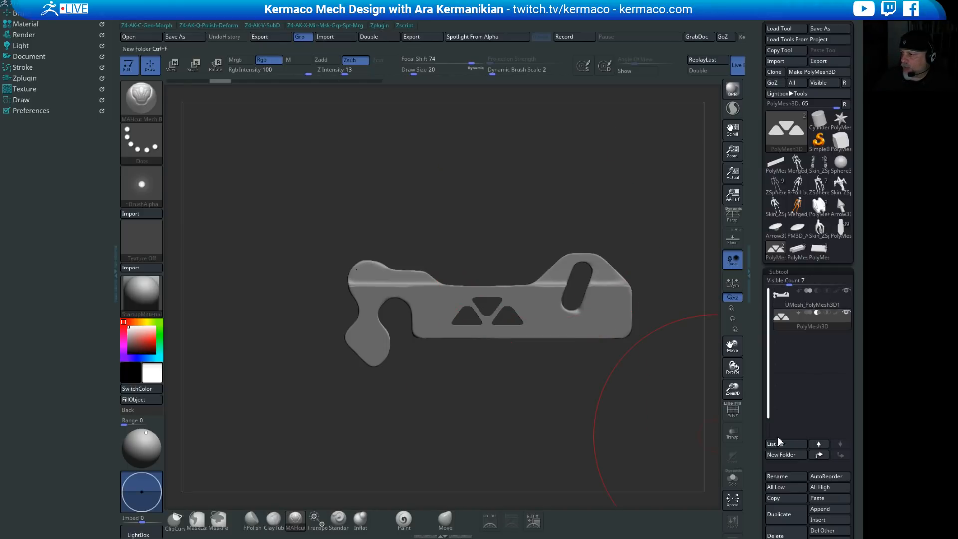
# Step: Scale up the triangle cutter from the bar's opposite side so the cutouts fill more of its height
pyautogui.keyDown('alt'); pyautogui.moveTo(564, 413); pyautogui.dragTo(528, 415); pyautogui.keyUp('alt')
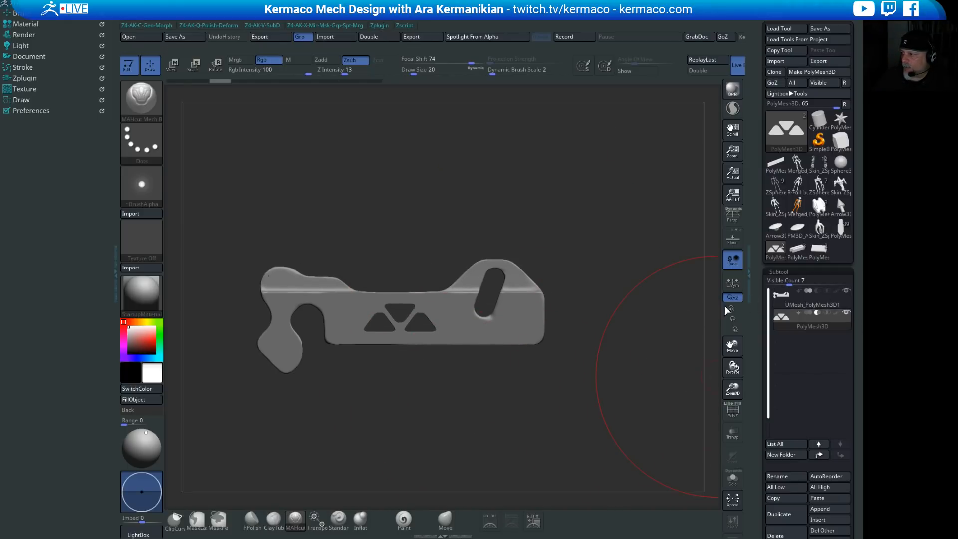
pyautogui.moveTo(410, 462); pyautogui.dragTo(526, 414)
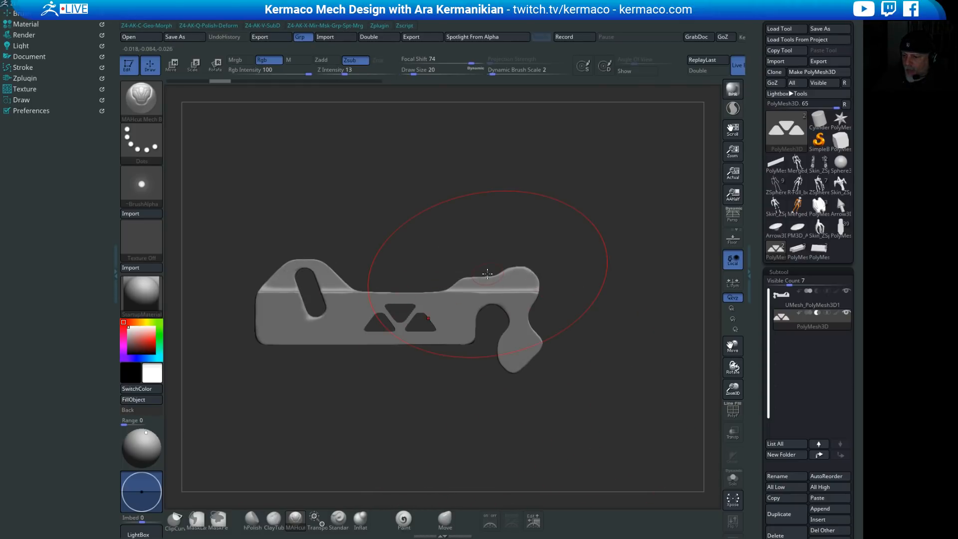
pyautogui.press('w')
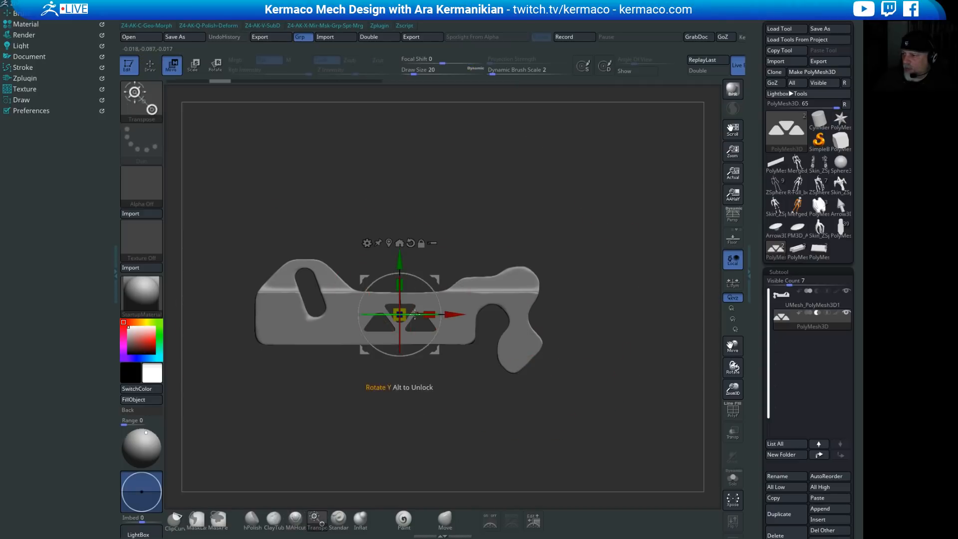
pyautogui.moveTo(400, 314); pyautogui.dragTo(429, 303)
pyautogui.moveTo(402, 260); pyautogui.dragTo(402, 260)
# Step: Slide the enlarged triangle cutter along the bar, first towards the hook and back towards the slotted end
pyautogui.keyDown('alt'); pyautogui.moveTo(489, 240); pyautogui.dragTo(548, 243); pyautogui.keyUp('alt')
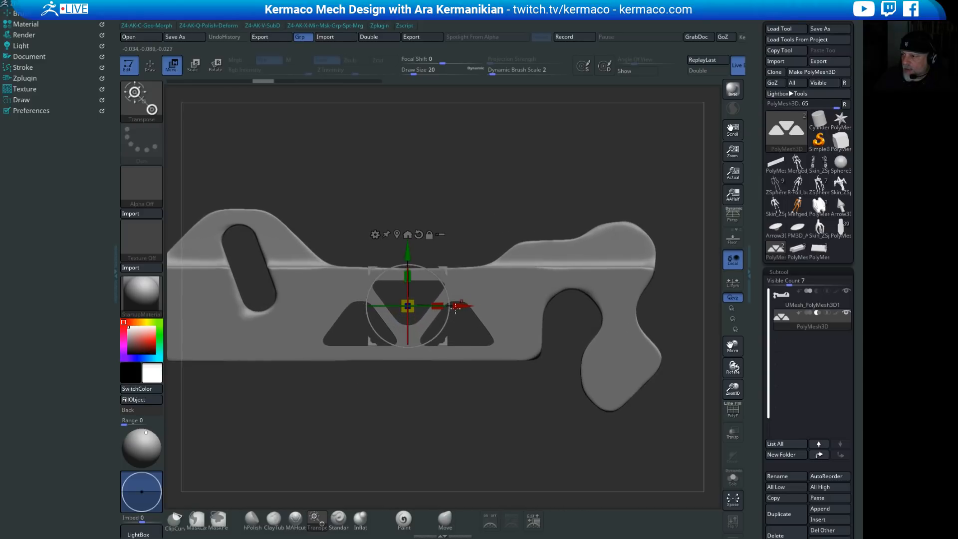
pyautogui.moveTo(463, 306); pyautogui.dragTo(492, 308)
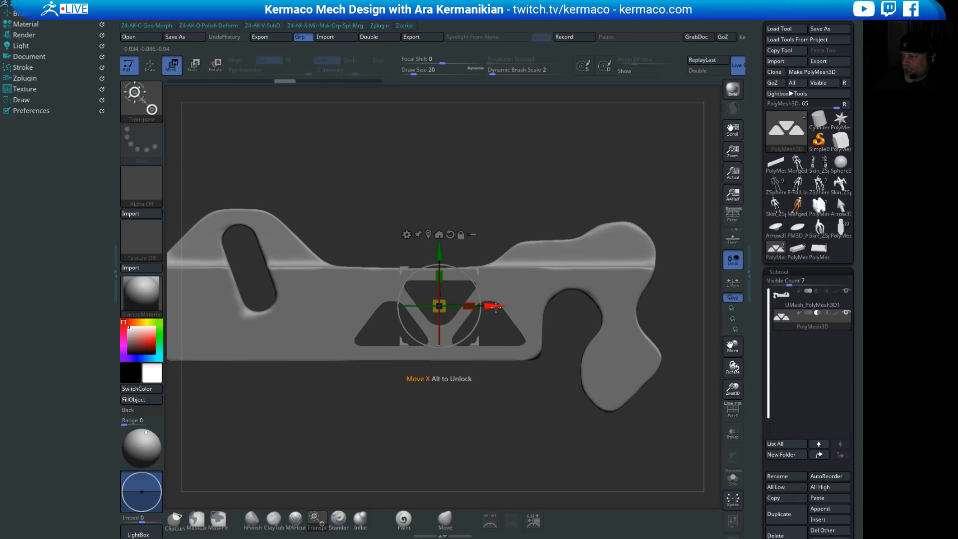
pyautogui.moveTo(495, 306); pyautogui.dragTo(408, 310)
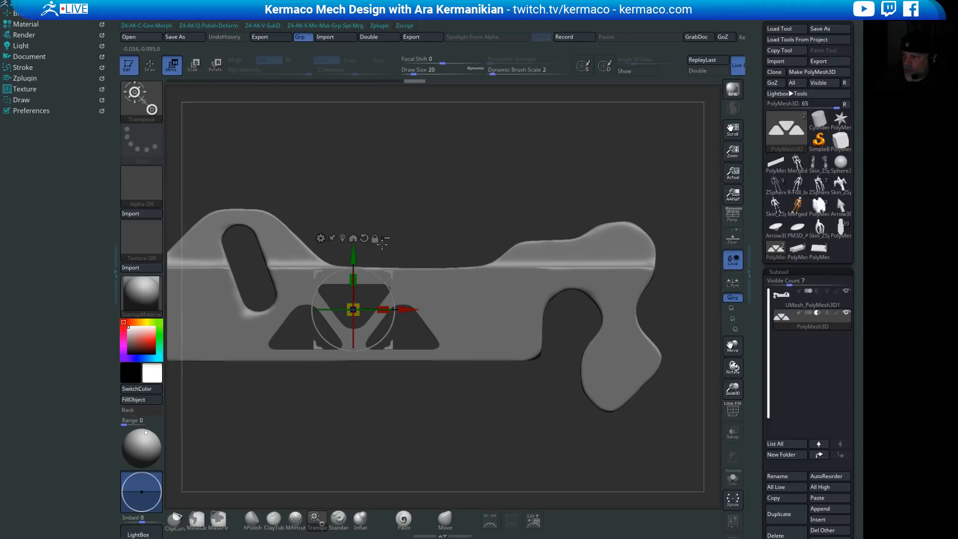
# Step: Nudge the triangle cutter slightly upward on the bar and return to Draw mode
pyautogui.moveTo(354, 257); pyautogui.dragTo(353, 255)
pyautogui.keyDown('alt'); pyautogui.moveTo(514, 425); pyautogui.dragTo(457, 424); pyautogui.keyUp('alt')
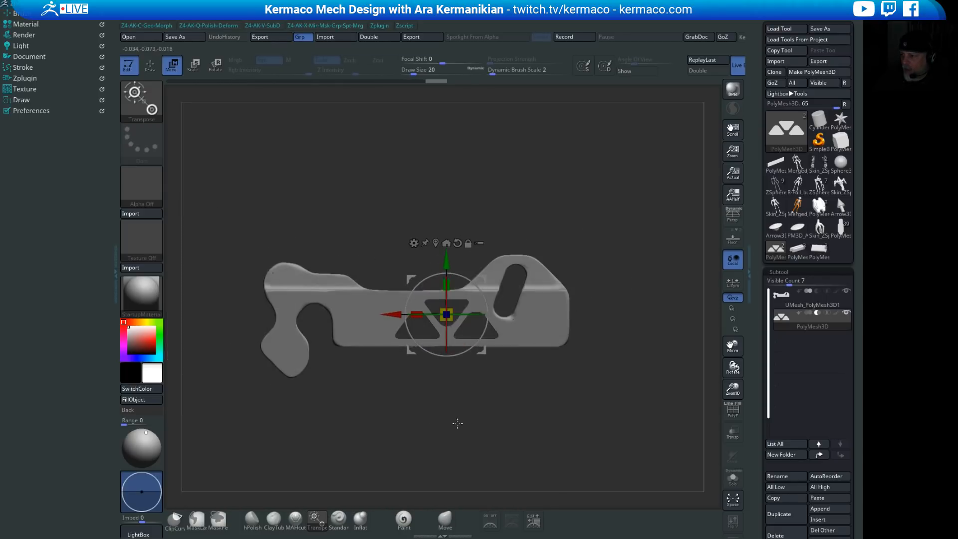
pyautogui.press('q')
pyautogui.moveTo(505, 402)
pyautogui.mouseDown()
pyautogui.moveTo(531, 421)
pyautogui.moveTo(594, 396)
pyautogui.moveTo(624, 365)
pyautogui.moveTo(646, 368)
pyautogui.moveTo(610, 370)
pyautogui.moveTo(606, 343)
pyautogui.moveTo(578, 335)
pyautogui.moveTo(599, 365)
pyautogui.moveTo(616, 361)
pyautogui.mouseUp()
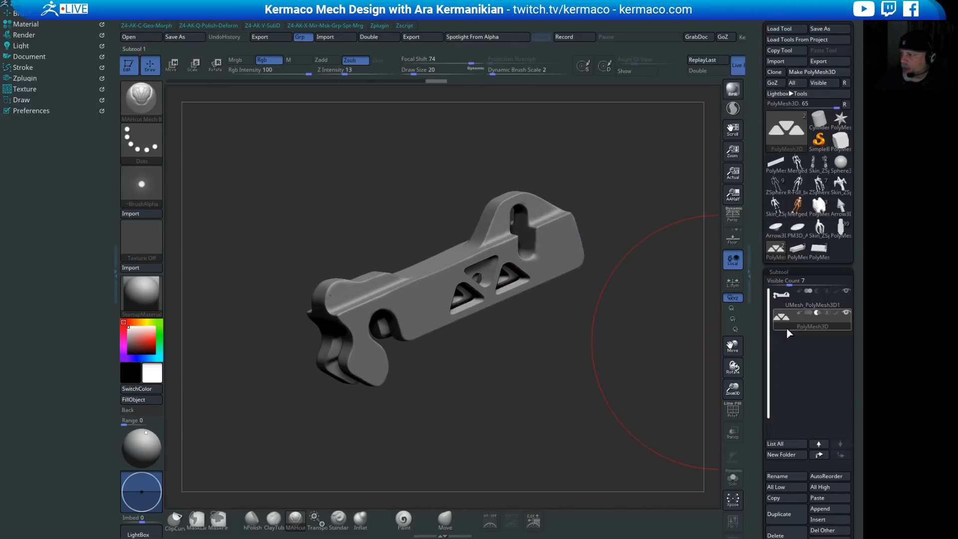
# Step: Make a Boolean mesh from the bar and the subtractive triangle cutter
pyautogui.moveTo(755, 484); pyautogui.dragTo(759, 404)
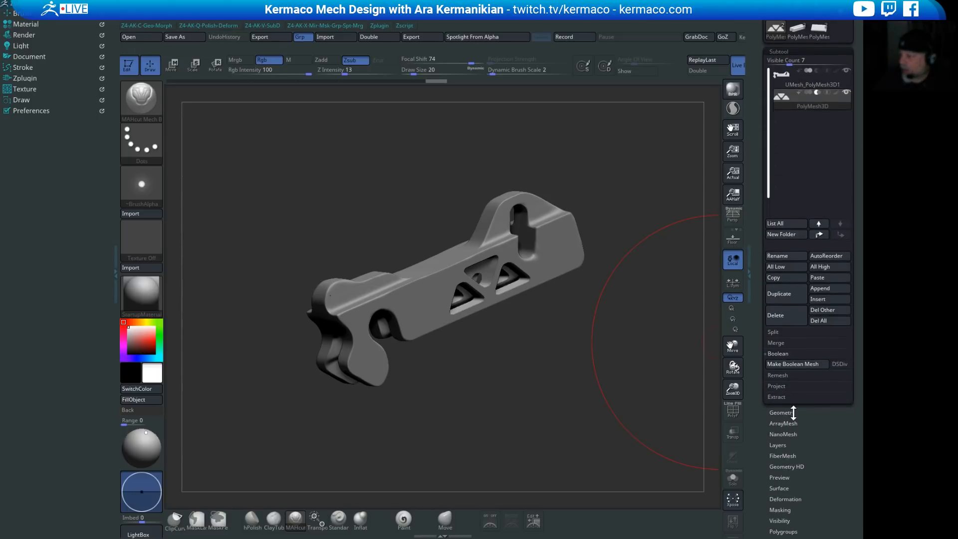
pyautogui.click(784, 412)
pyautogui.click(835, 399)
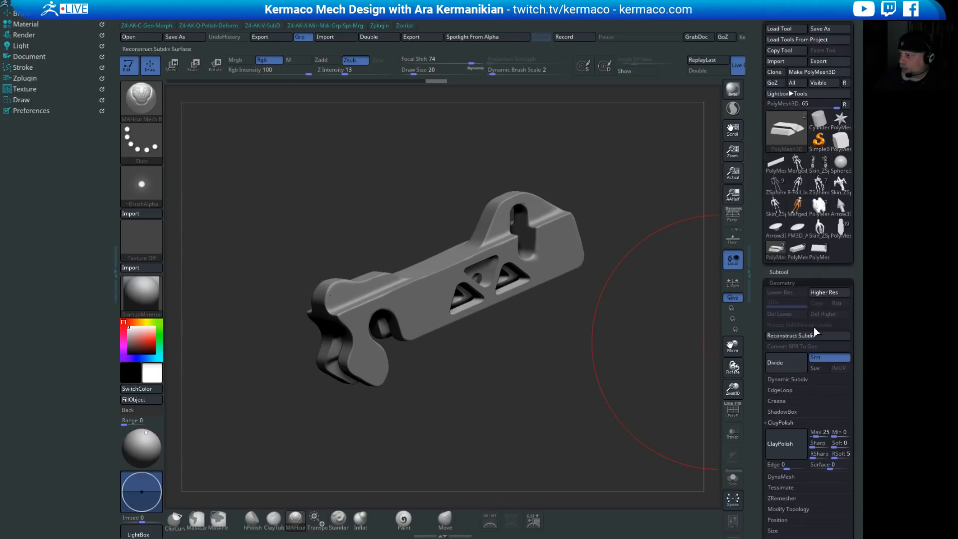
pyautogui.click(779, 272)
pyautogui.moveTo(754, 486); pyautogui.dragTo(794, 355)
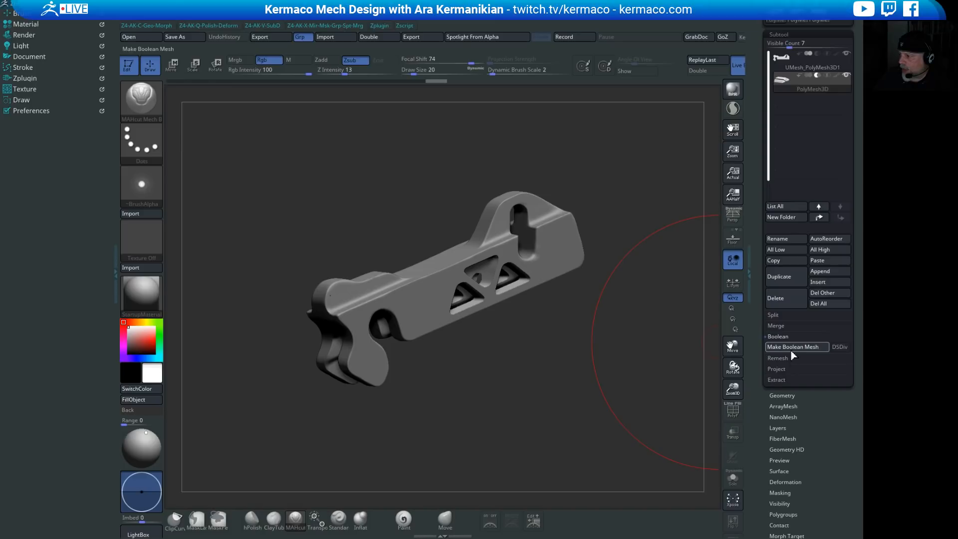
pyautogui.click(798, 344)
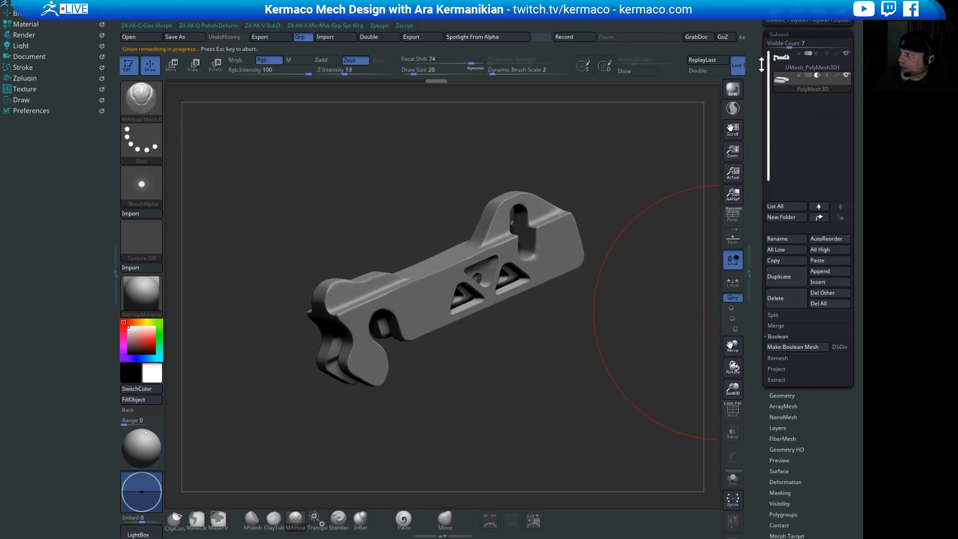
# Step: Run Make Boolean Mesh once more and switch to the resulting UMesh_PolyMesh3D2 tool
pyautogui.moveTo(762, 64); pyautogui.dragTo(754, 119)
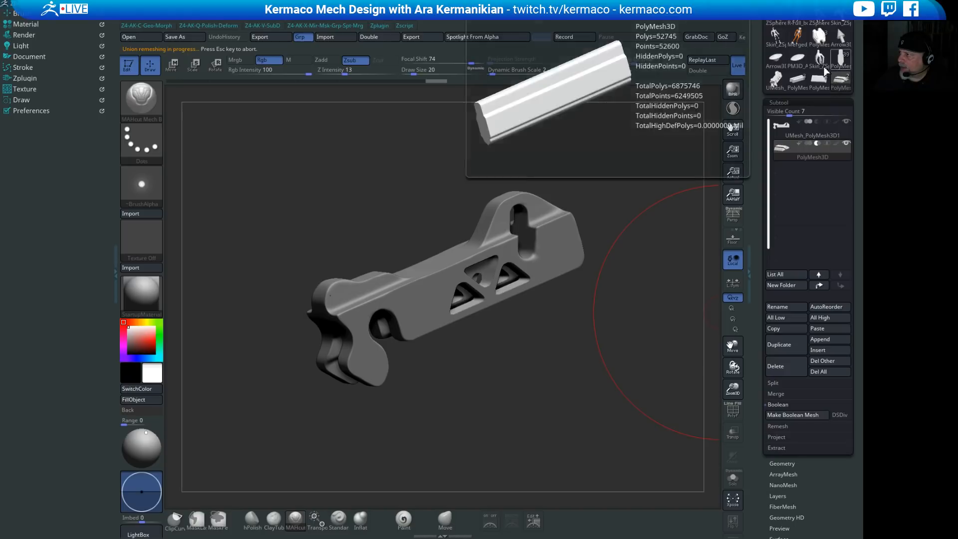
pyautogui.moveTo(800, 87)
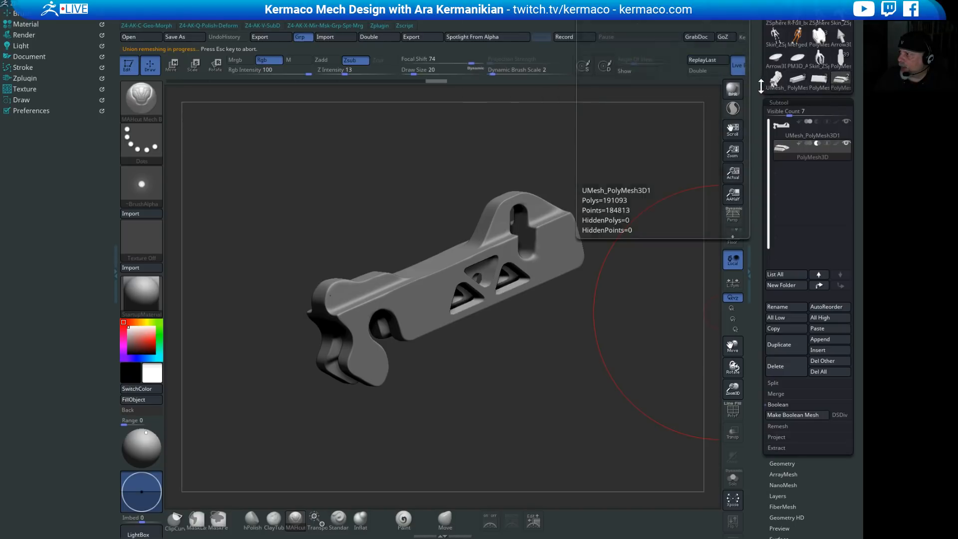
pyautogui.moveTo(757, 69); pyautogui.dragTo(753, 124)
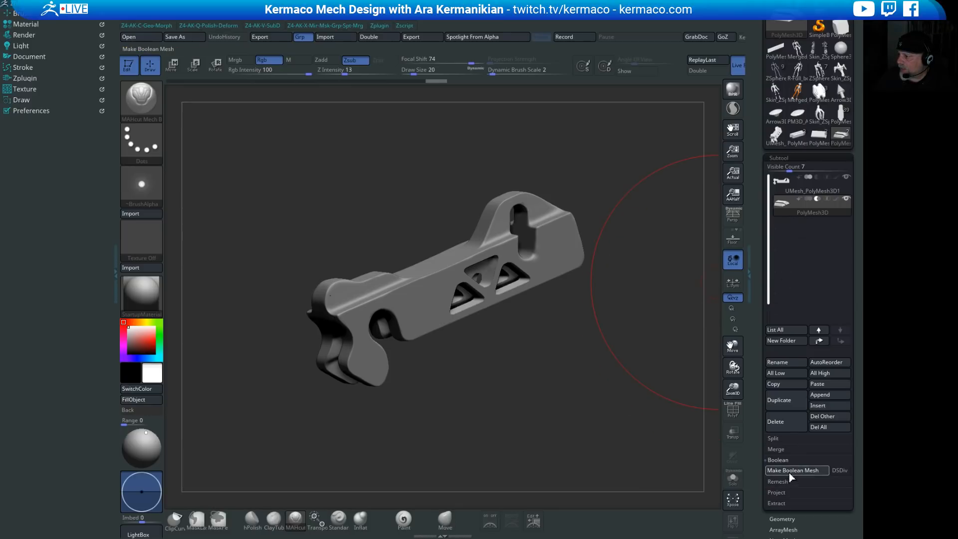
pyautogui.click(810, 471)
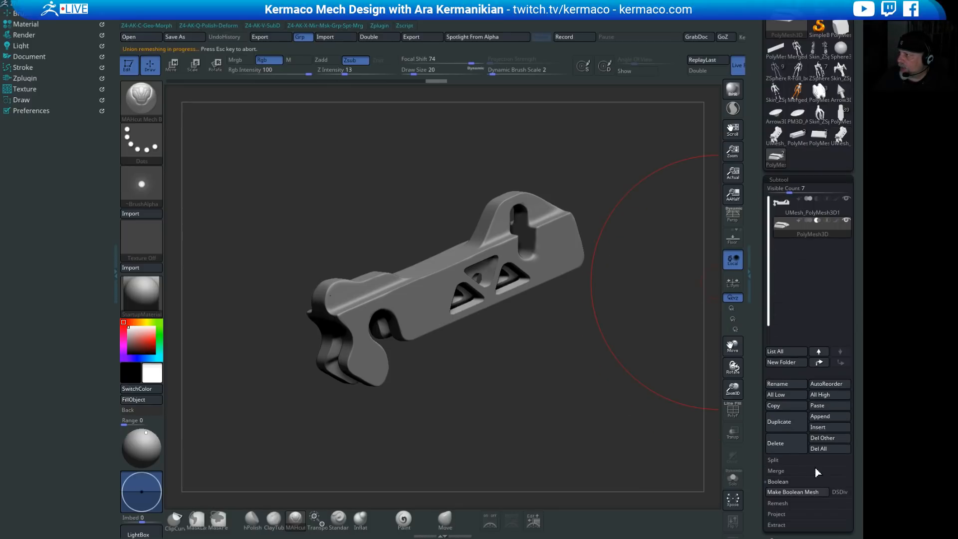
pyautogui.click(841, 135)
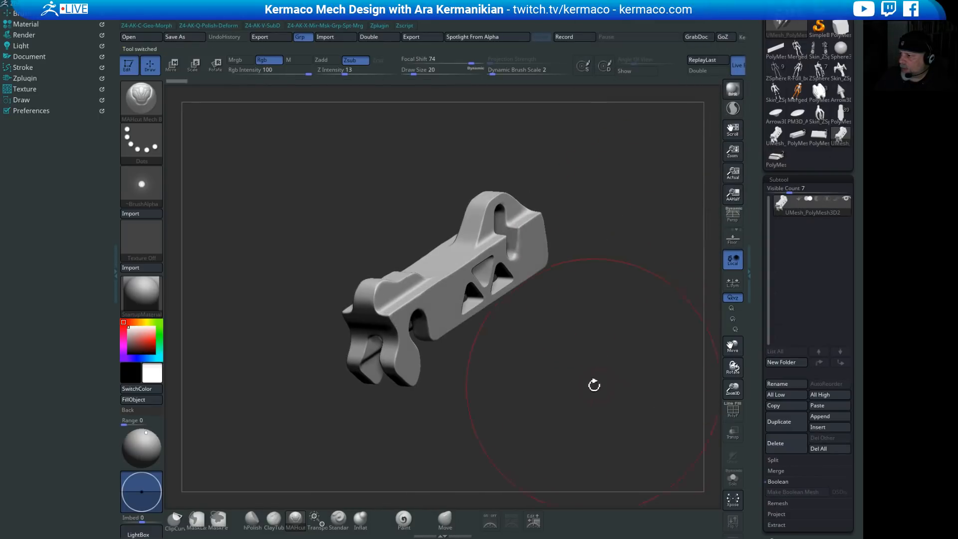
pyautogui.moveTo(594, 385)
pyautogui.keyDown('alt'); pyautogui.mouseDown()
pyautogui.moveTo(633, 389)
pyautogui.moveTo(582, 349)
pyautogui.mouseUp(); pyautogui.keyUp('alt')
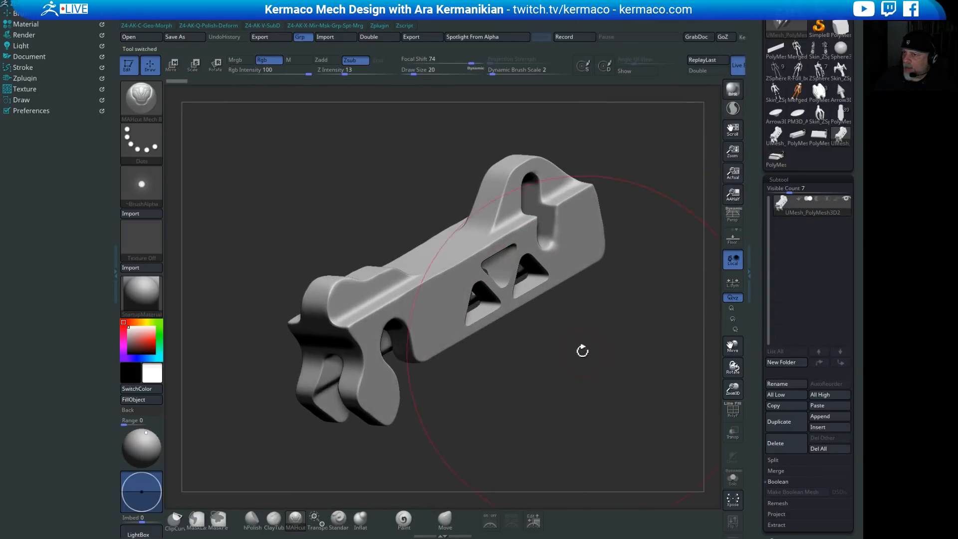
# Step: Reduce the brush Draw Size to 4
pyautogui.press('s')
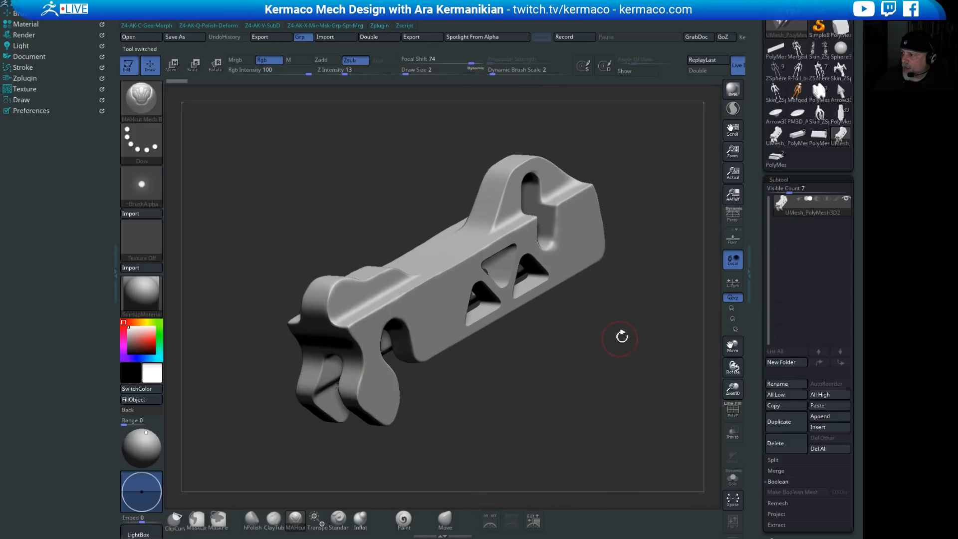
pyautogui.press('s')
pyautogui.click(621, 328)
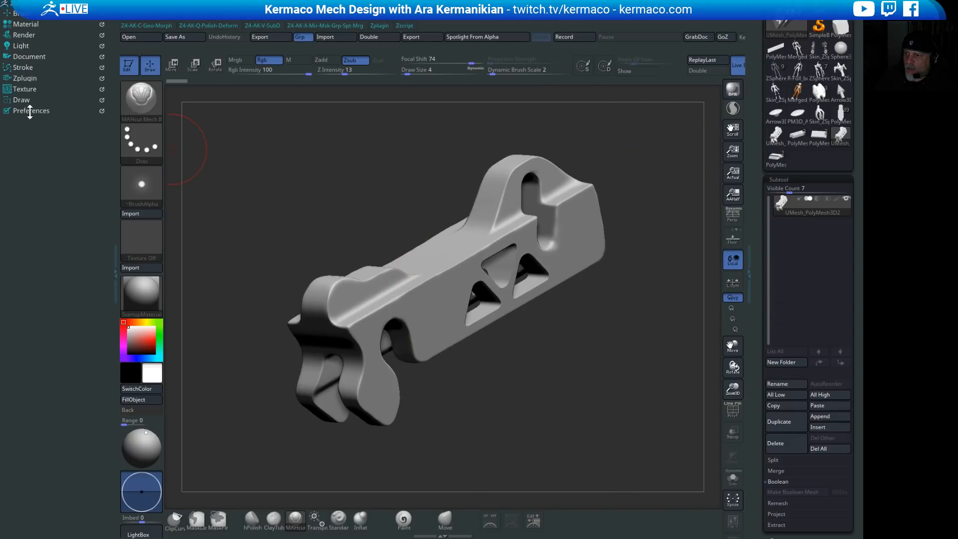
# Step: Turn off Live Boolean and render the bar with BPR using a white-on-blue blueprint filter from the filter library
pyautogui.click(26, 35)
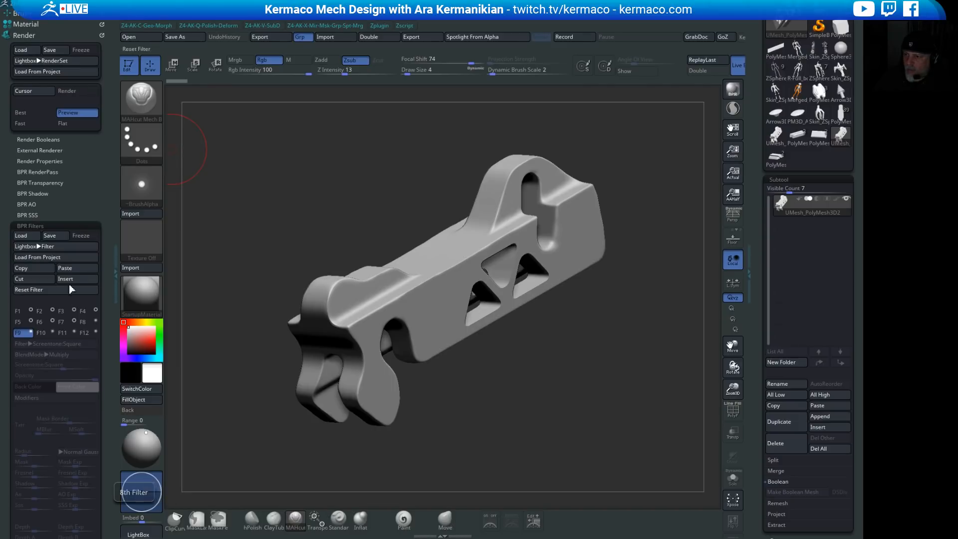
pyautogui.click(55, 246)
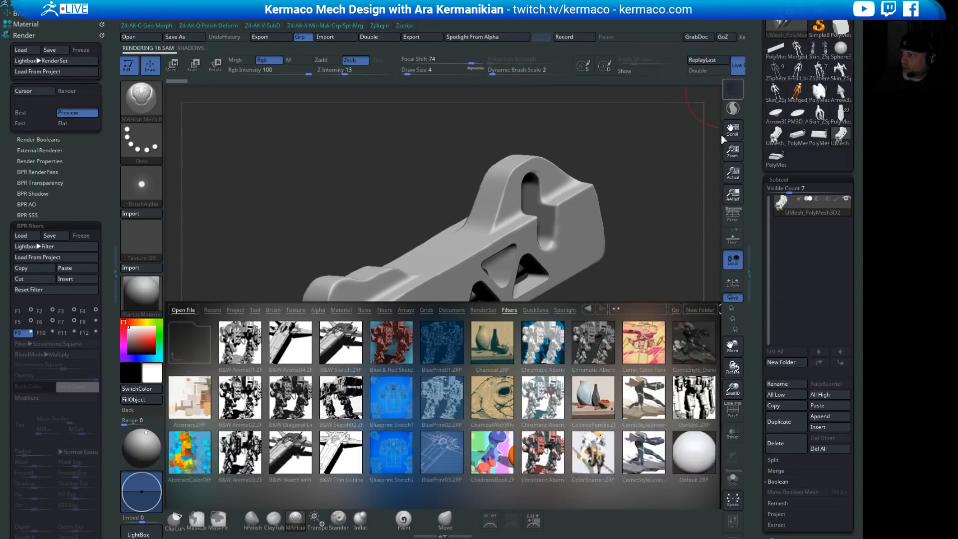
pyautogui.click(737, 67)
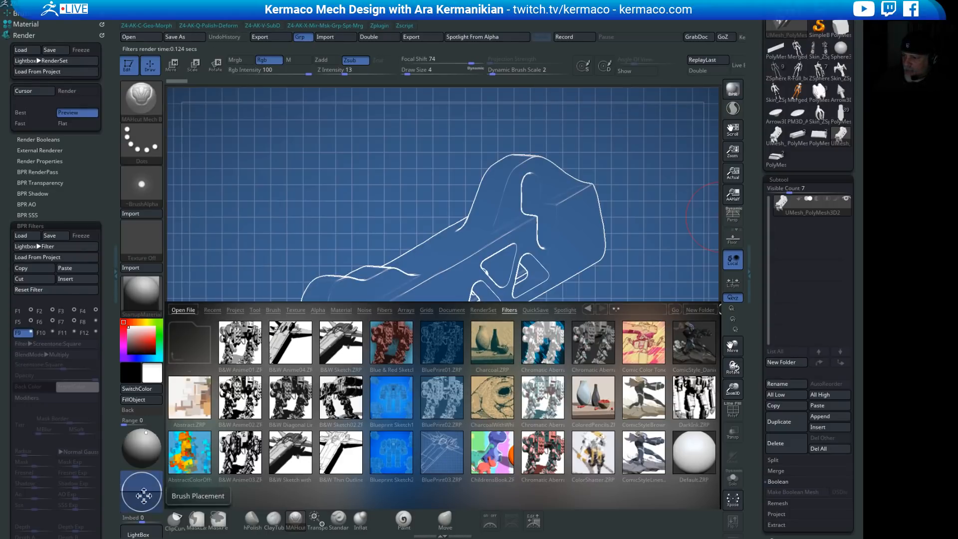
pyautogui.click(146, 535)
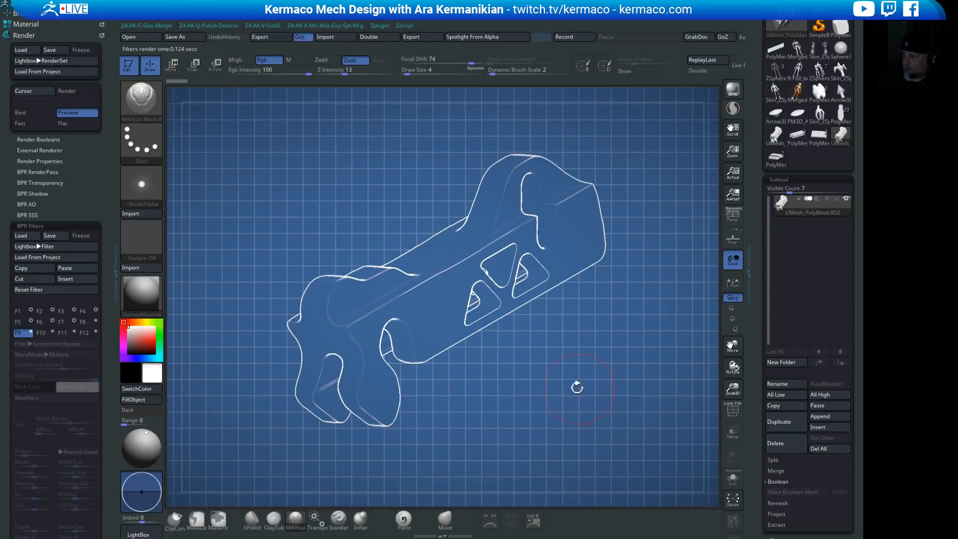
# Step: Duplicate the bar in side view and rotate the copy to show its top, placed just below the original
pyautogui.keyDown('shift'); pyautogui.moveTo(574, 391); pyautogui.dragTo(480, 303); pyautogui.keyUp('shift')
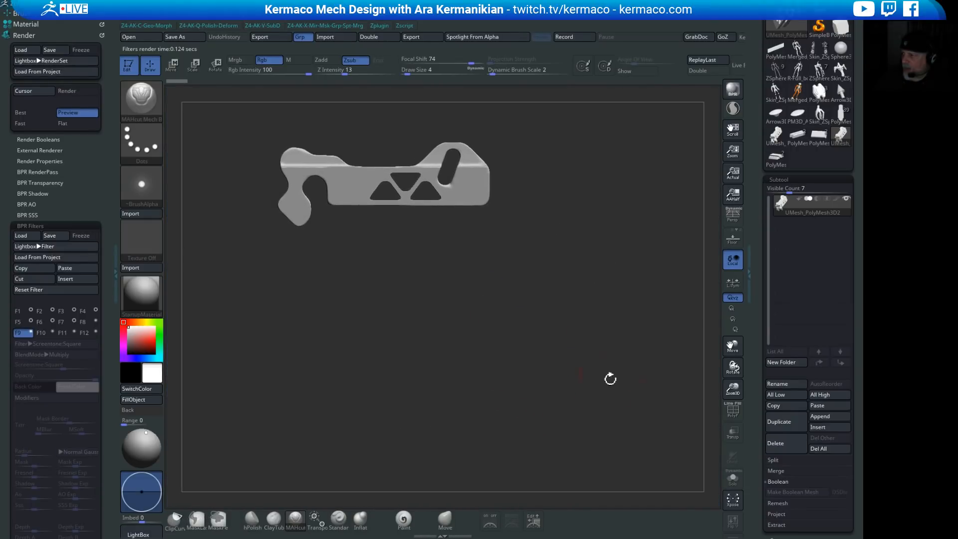
pyautogui.click(795, 424)
pyautogui.press('w')
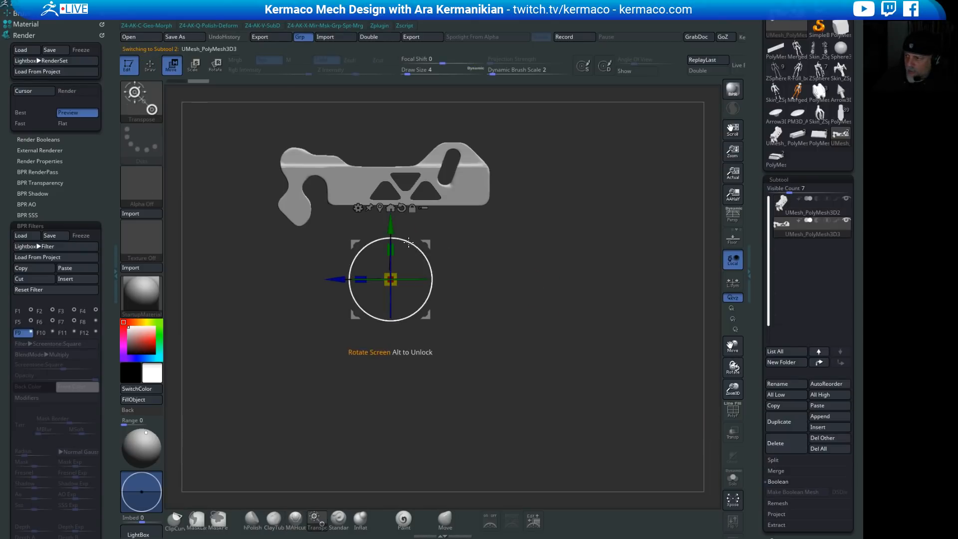
pyautogui.moveTo(391, 228); pyautogui.dragTo(375, 424)
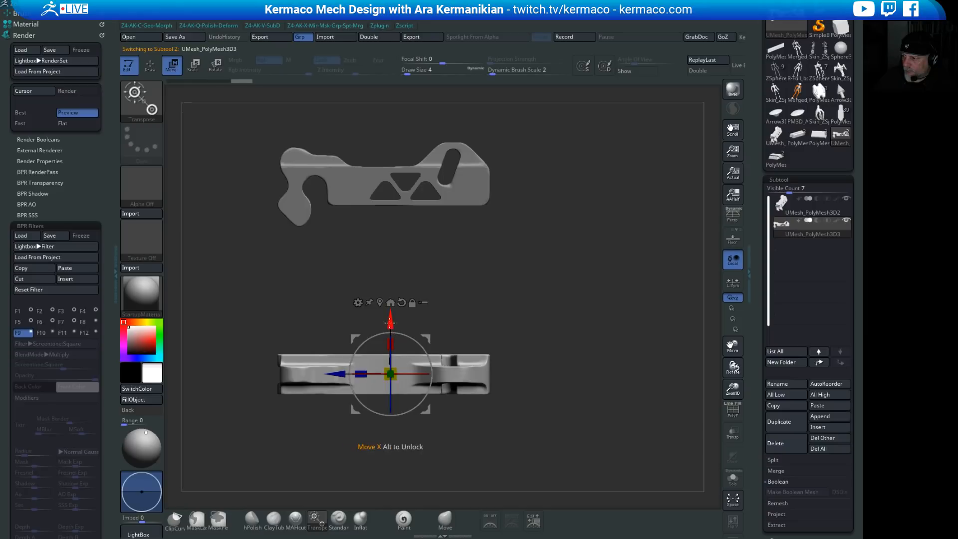
pyautogui.moveTo(391, 322); pyautogui.dragTo(391, 232)
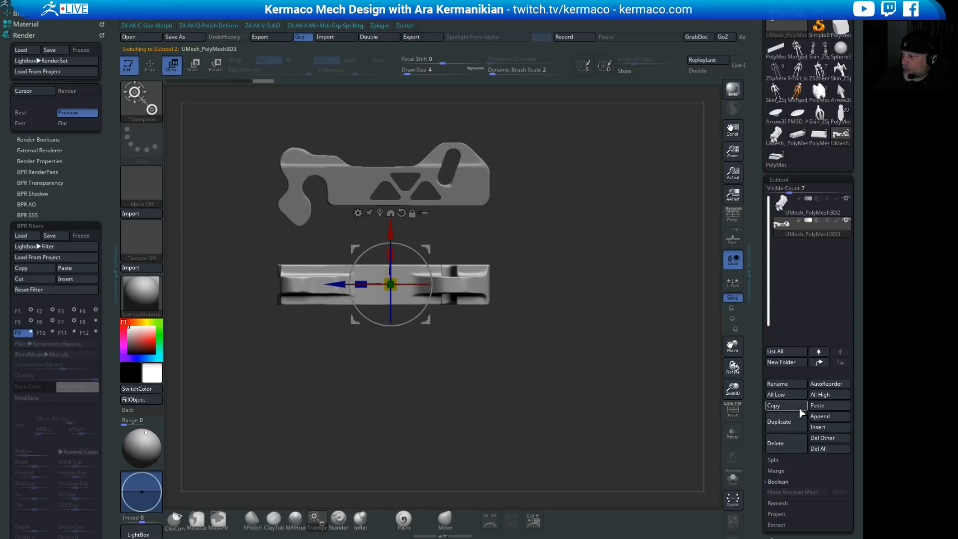
# Step: Copy the top-view bar sideways, rotate the copy to an end view of the hook, and lower it beside the other views
pyautogui.moveTo(338, 284); pyautogui.dragTo(508, 293)
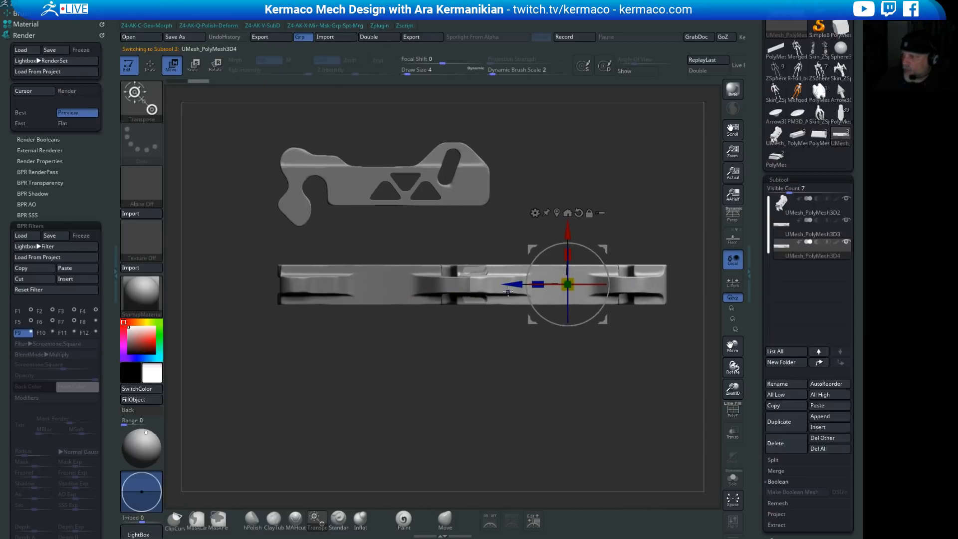
pyautogui.moveTo(567, 272); pyautogui.dragTo(558, 203)
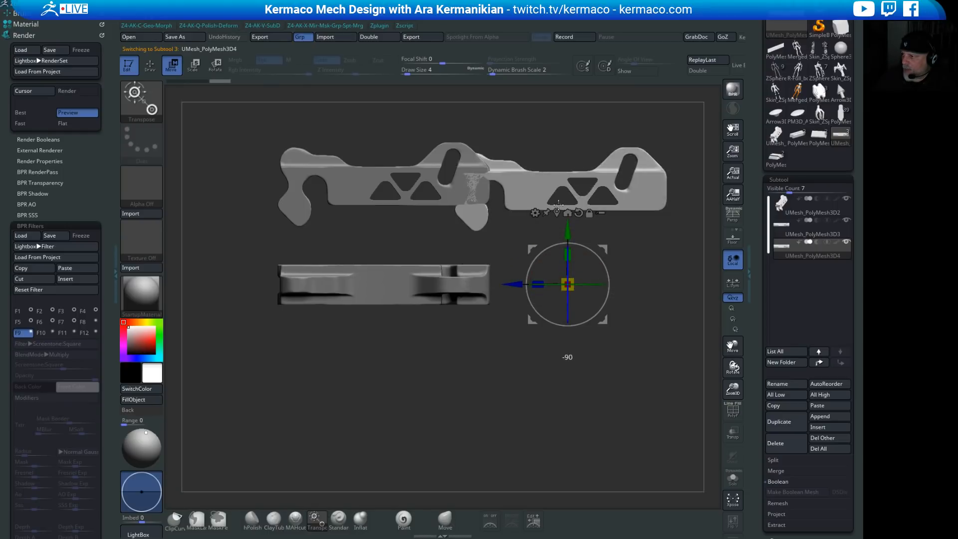
pyautogui.moveTo(554, 246); pyautogui.dragTo(608, 249)
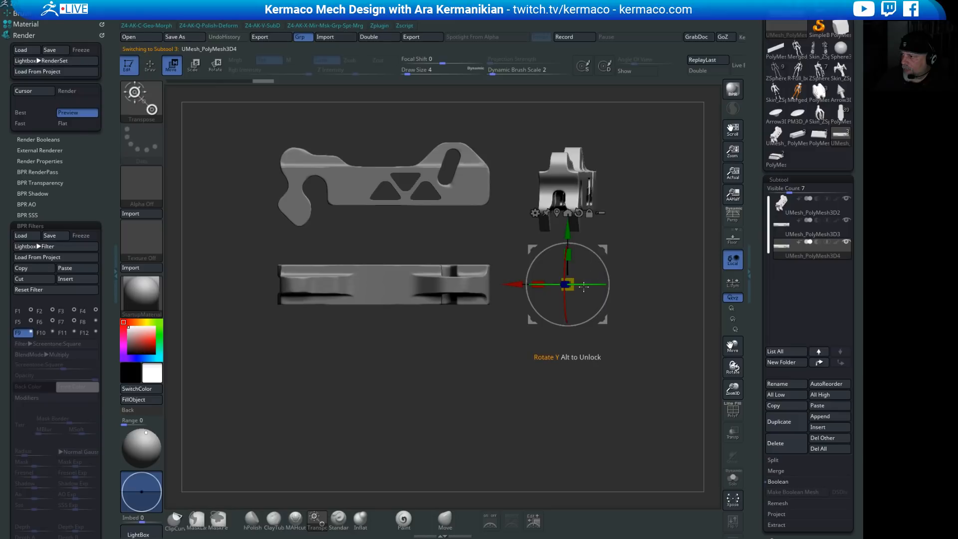
pyautogui.keyDown('shift'); pyautogui.moveTo(584, 287); pyautogui.dragTo(593, 287); pyautogui.keyUp('shift')
pyautogui.moveTo(565, 240); pyautogui.dragTo(565, 295)
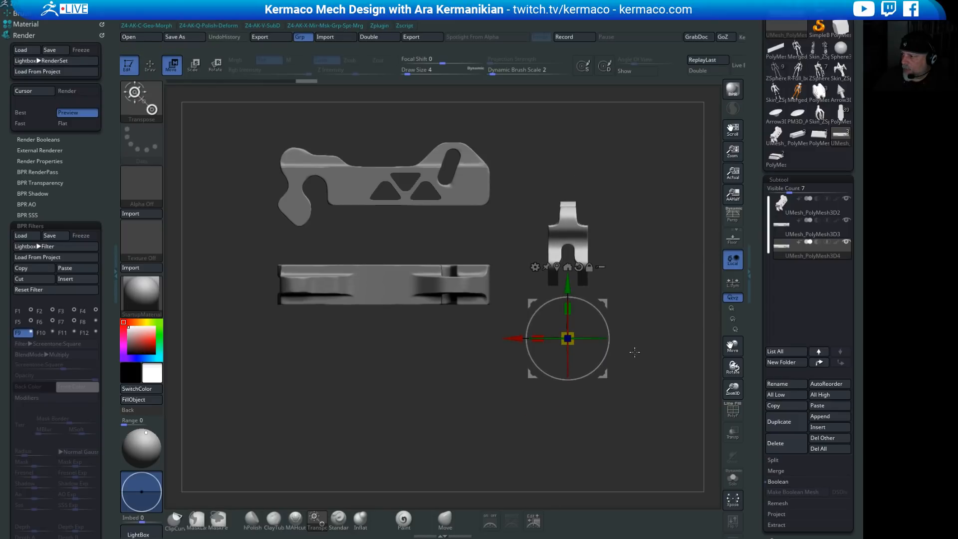
# Step: Copy the top-view bar downward, rotate the copy to show the opposite side, and place it beneath the top view
pyautogui.click(789, 233)
pyautogui.click(789, 245)
pyautogui.keyDown('ctrl'); pyautogui.moveTo(392, 231); pyautogui.dragTo(391, 310); pyautogui.keyUp('ctrl')
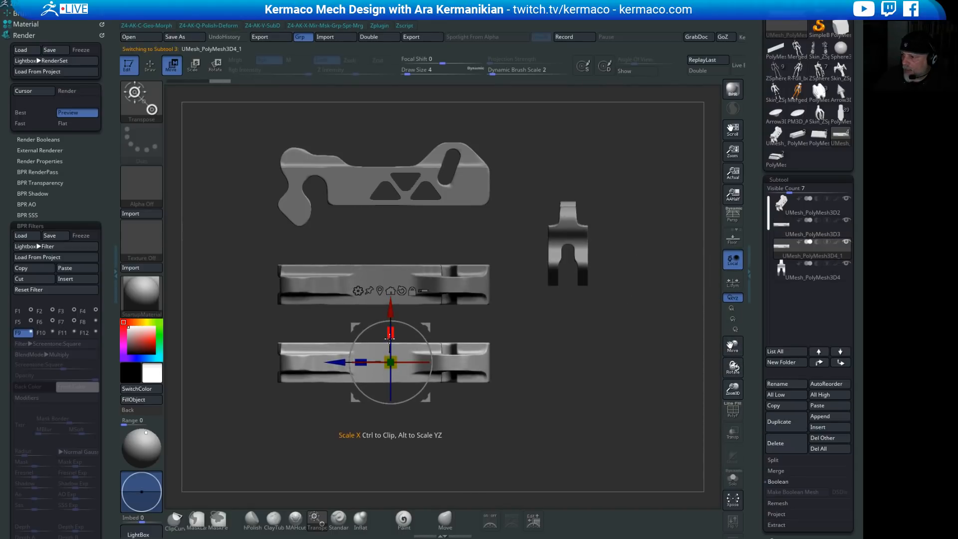
pyautogui.keyDown('shift'); pyautogui.moveTo(391, 347); pyautogui.dragTo(403, 274); pyautogui.keyUp('shift')
pyautogui.keyDown('shift'); pyautogui.moveTo(419, 362); pyautogui.dragTo(288, 357); pyautogui.keyUp('shift')
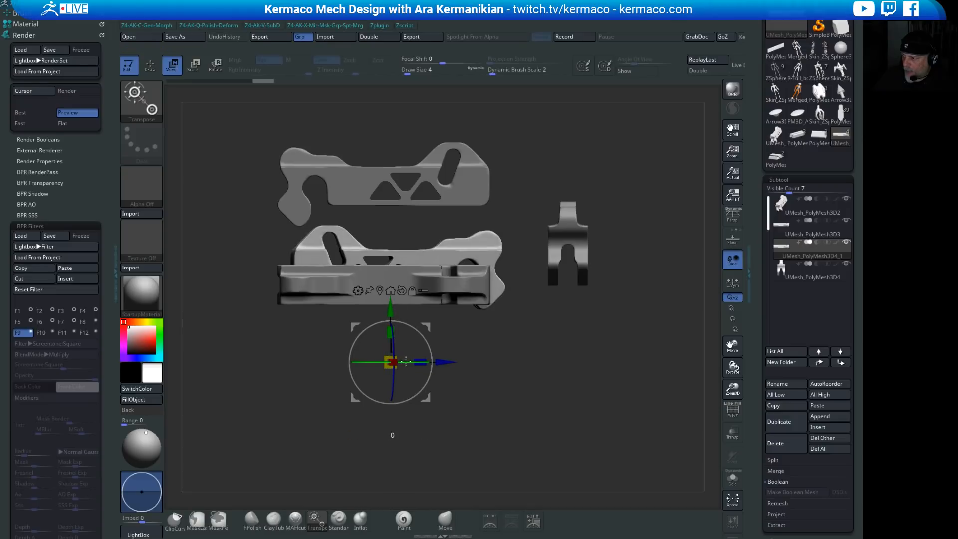
pyautogui.moveTo(391, 395); pyautogui.dragTo(390, 421)
pyautogui.moveTo(440, 464); pyautogui.dragTo(428, 463)
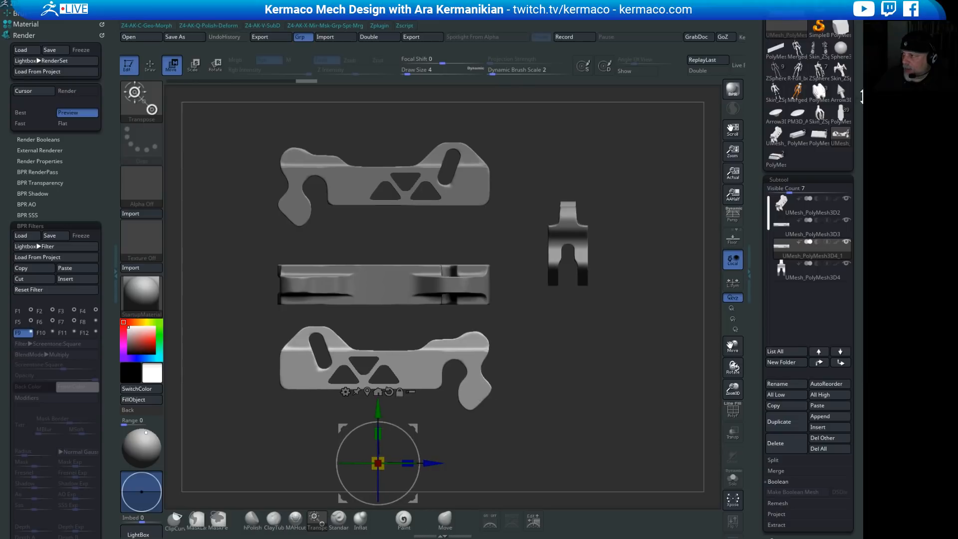
# Step: Render the four-view layout as a blueprint with BPR and move the gizmo up onto the top-view bar
pyautogui.hotkey('shift', 'r')
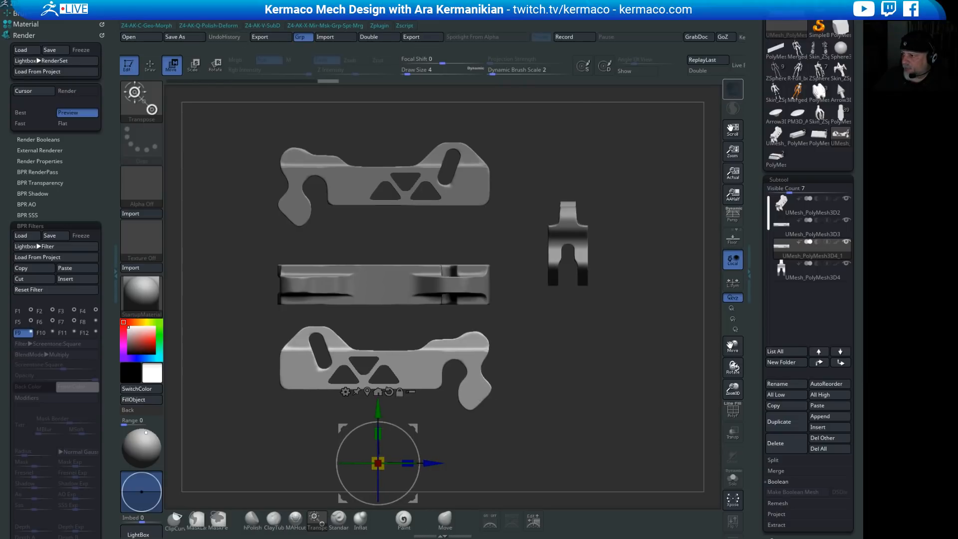
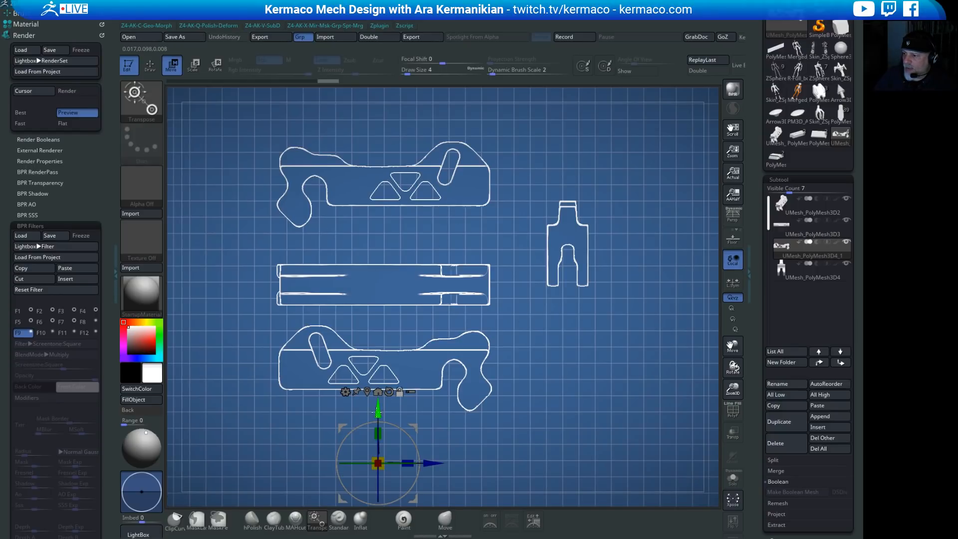
pyautogui.keyDown('alt'); pyautogui.moveTo(377, 412); pyautogui.dragTo(378, 230); pyautogui.keyUp('alt')
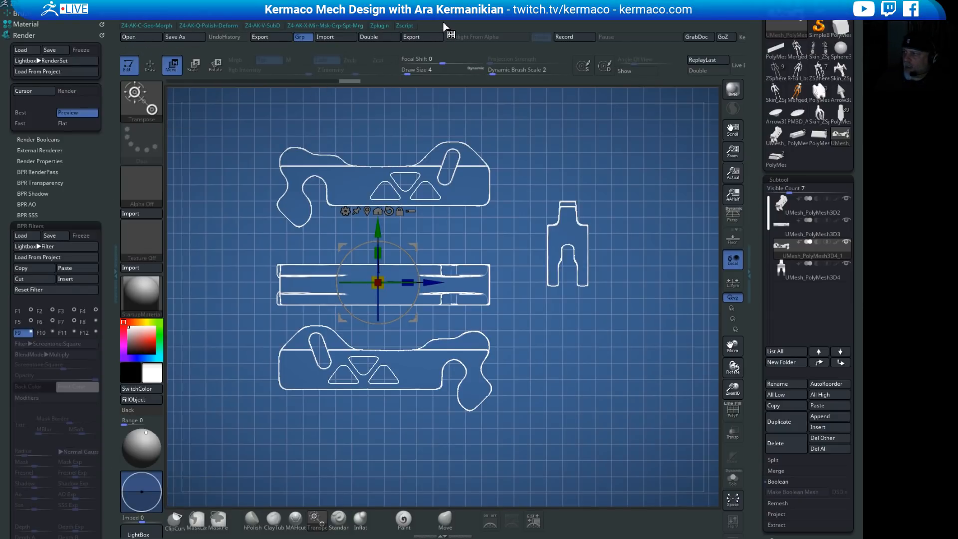
pyautogui.click(403, 25)
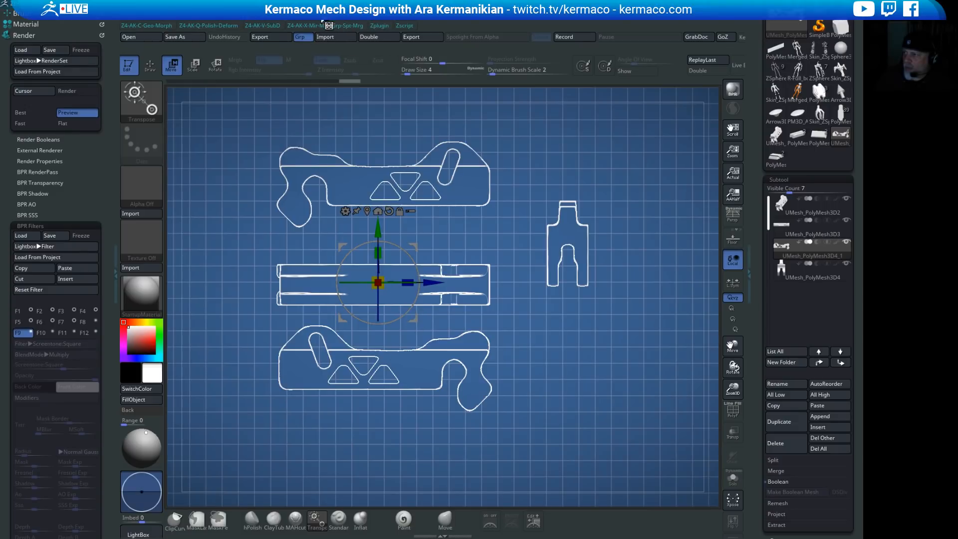
pyautogui.click(401, 19)
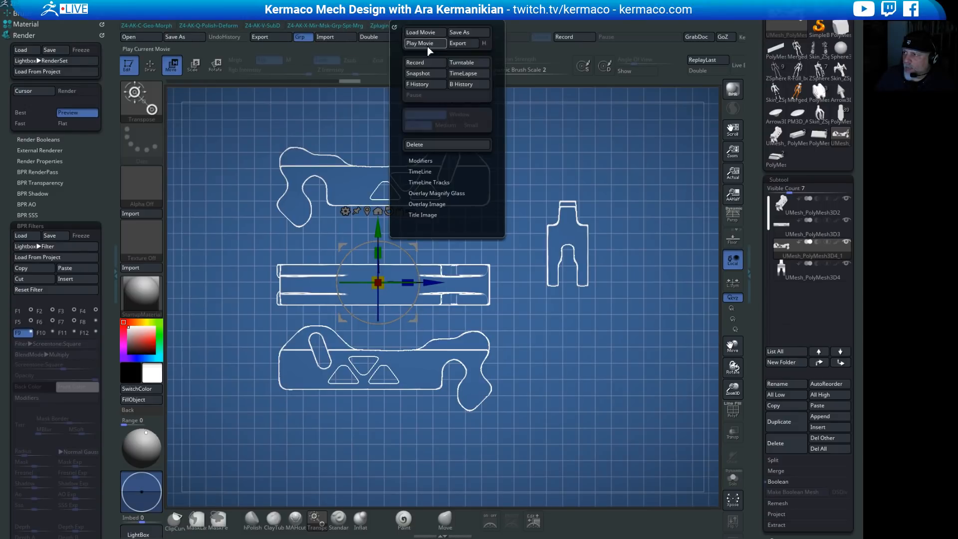
pyautogui.click(428, 46)
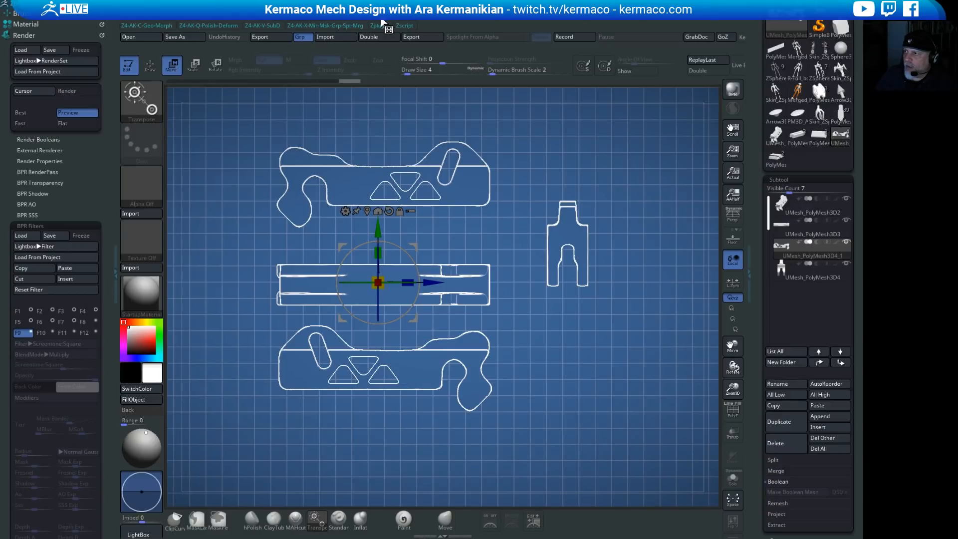
# Step: Play the current blueprint-style turntable movie of the full robot figure several times
pyautogui.click(397, 26)
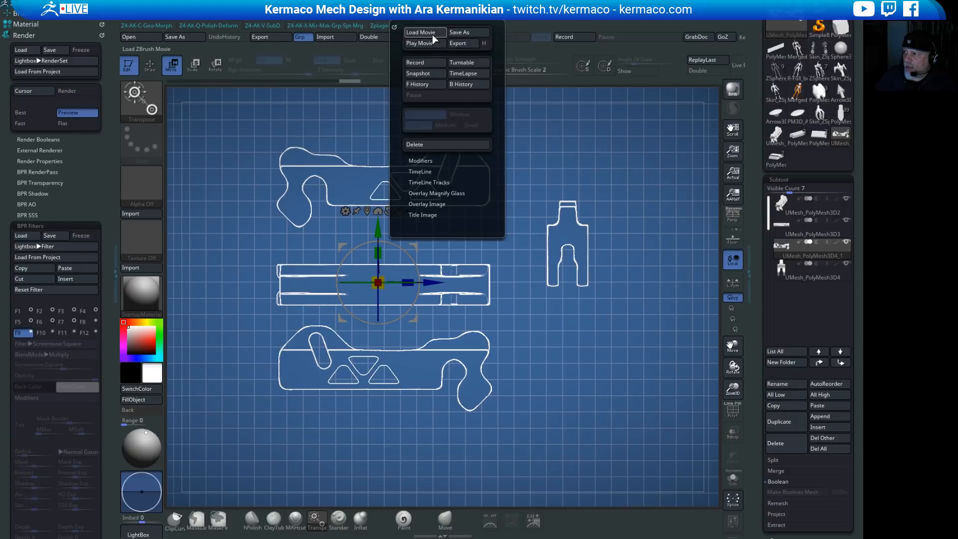
pyautogui.click(423, 44)
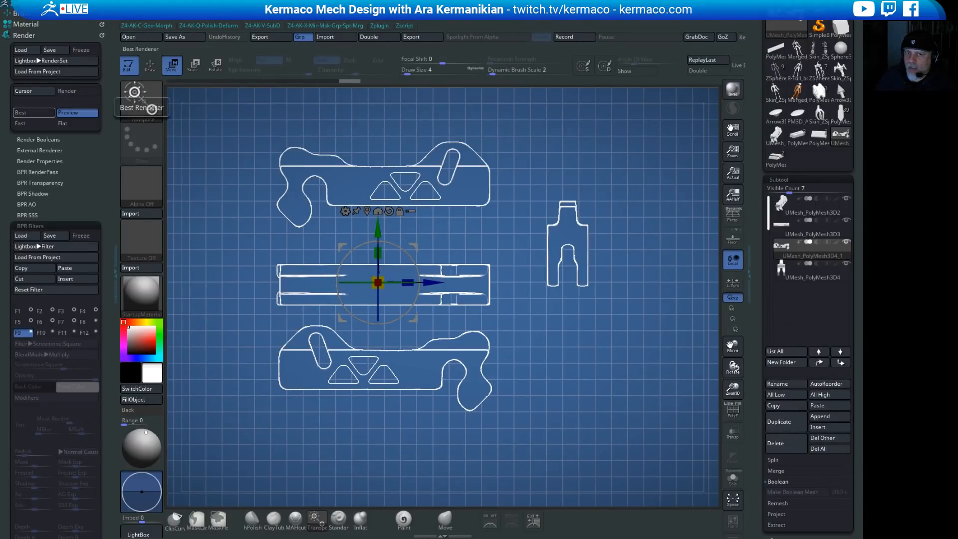
pyautogui.click(402, 22)
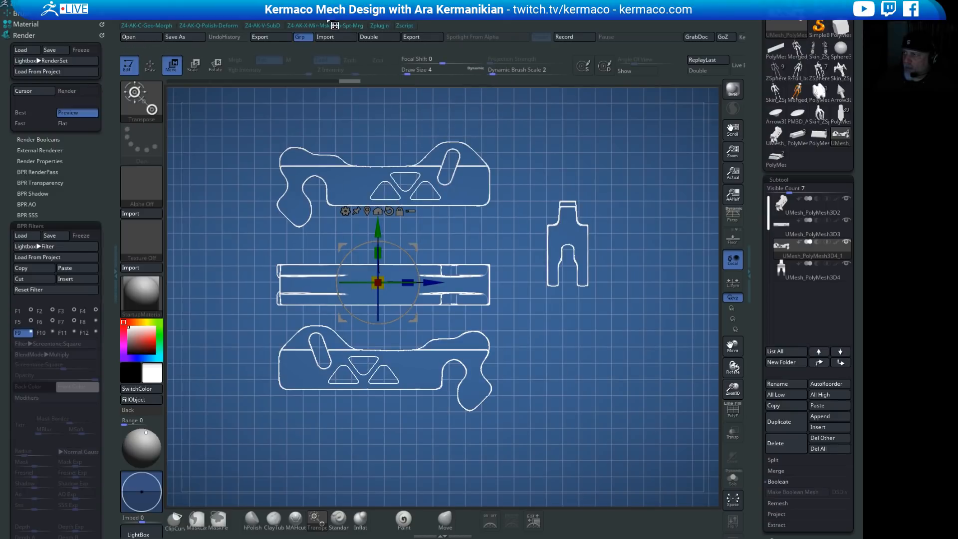
pyautogui.click(393, 24)
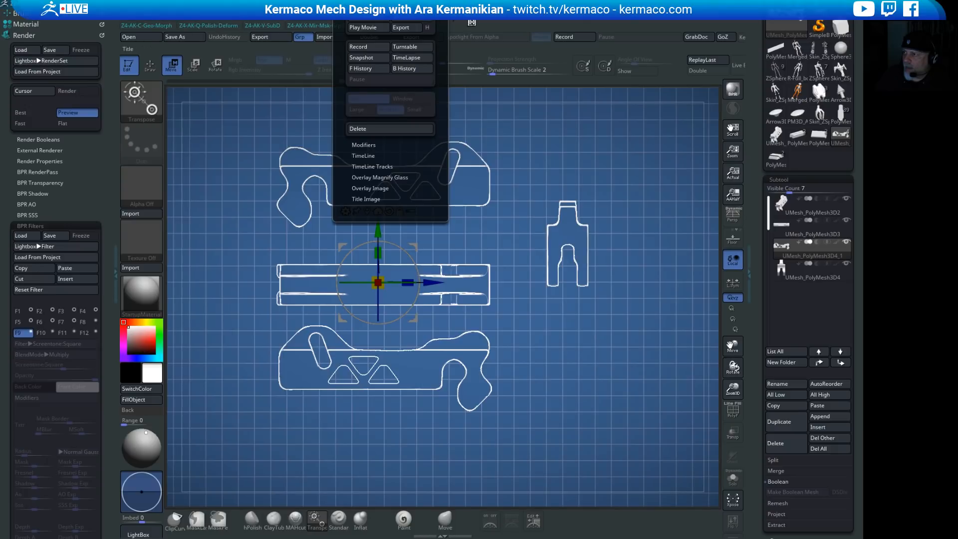
pyautogui.click(402, 23)
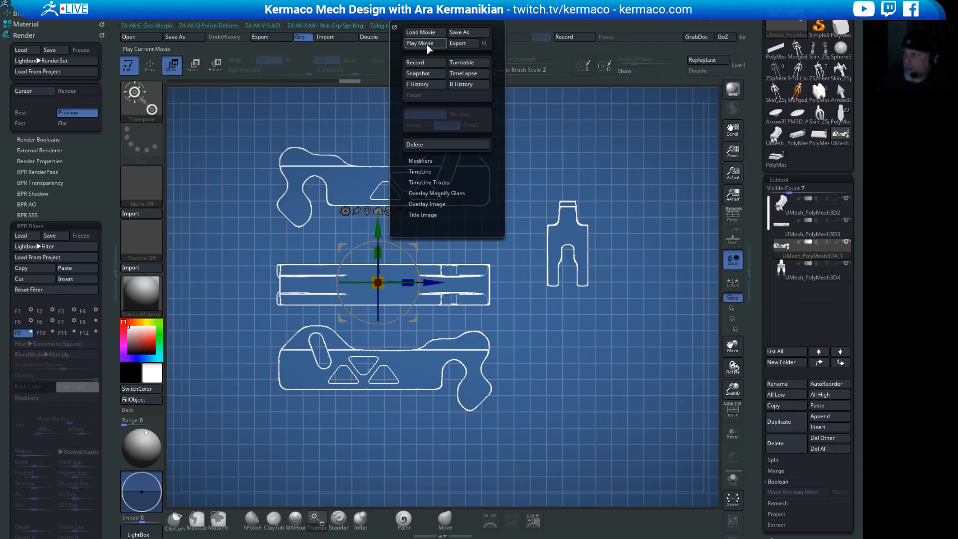
pyautogui.moveTo(427, 44)
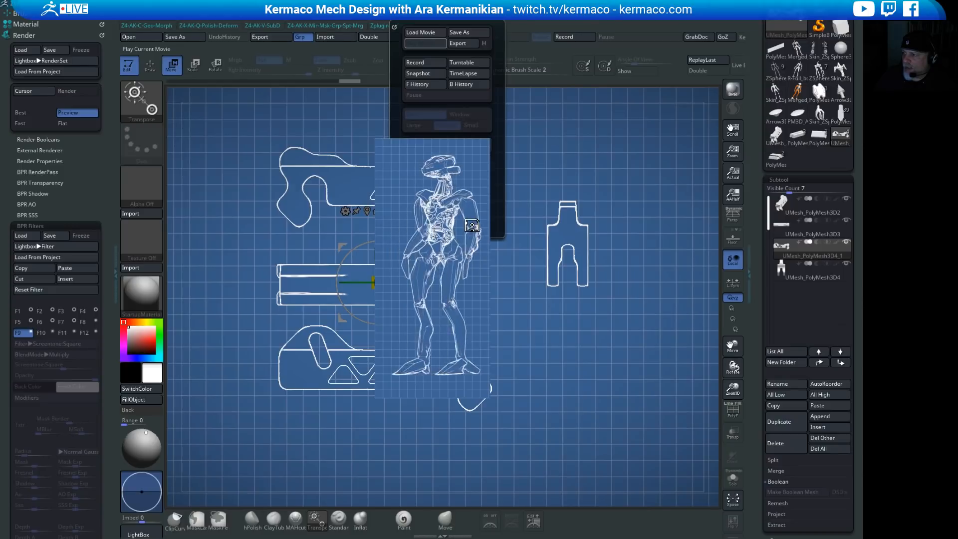
pyautogui.click(404, 23)
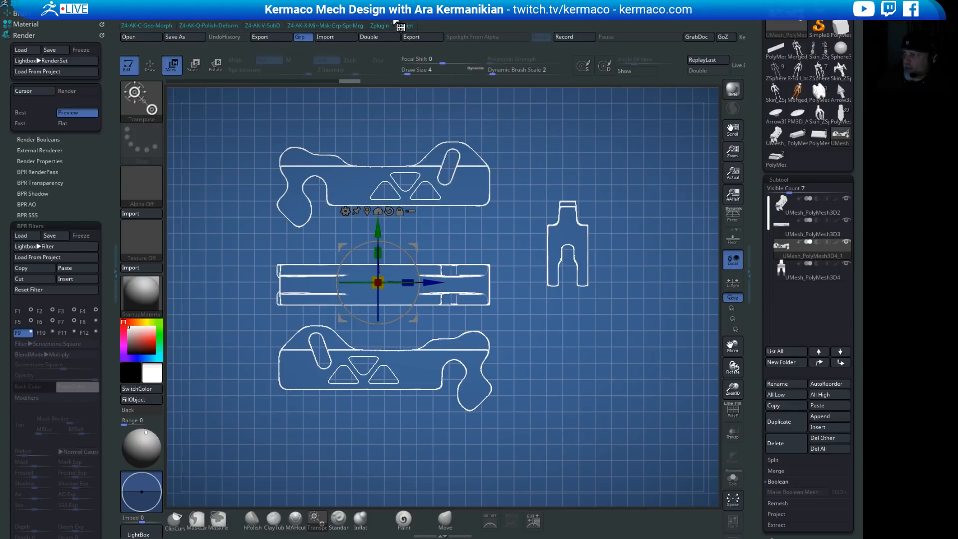
pyautogui.click(398, 23)
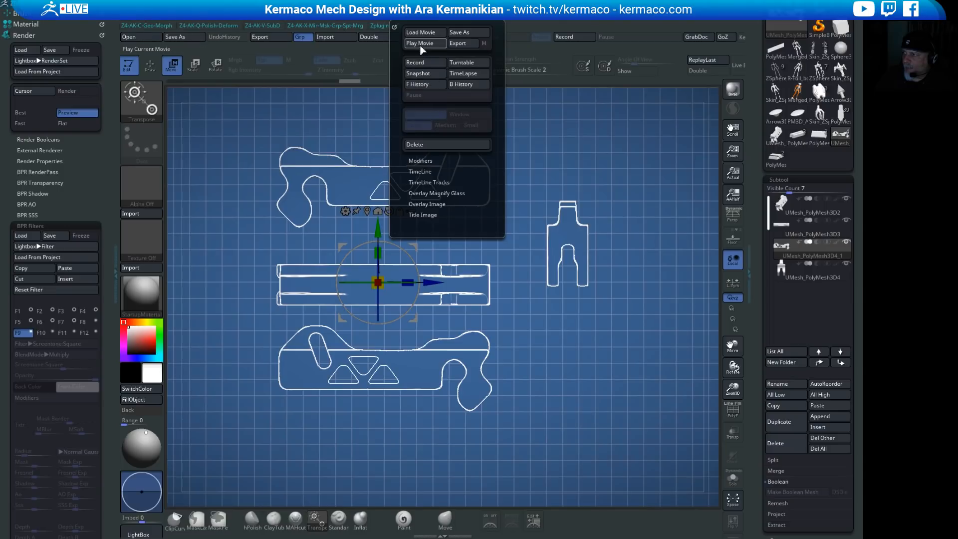
pyautogui.click(420, 44)
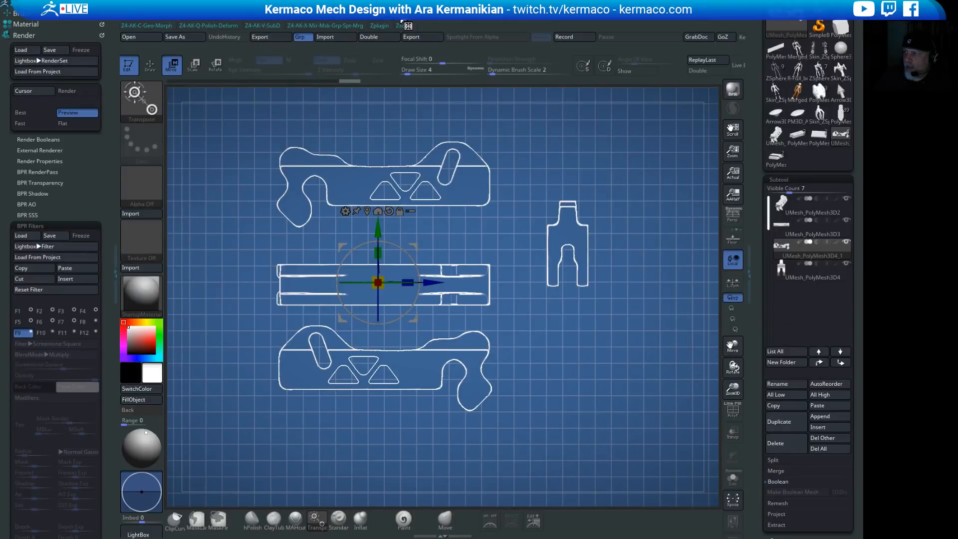
# Step: Examine the movie modifiers, including the recording and playback frame rates, spin frames and details quality
pyautogui.click(402, 23)
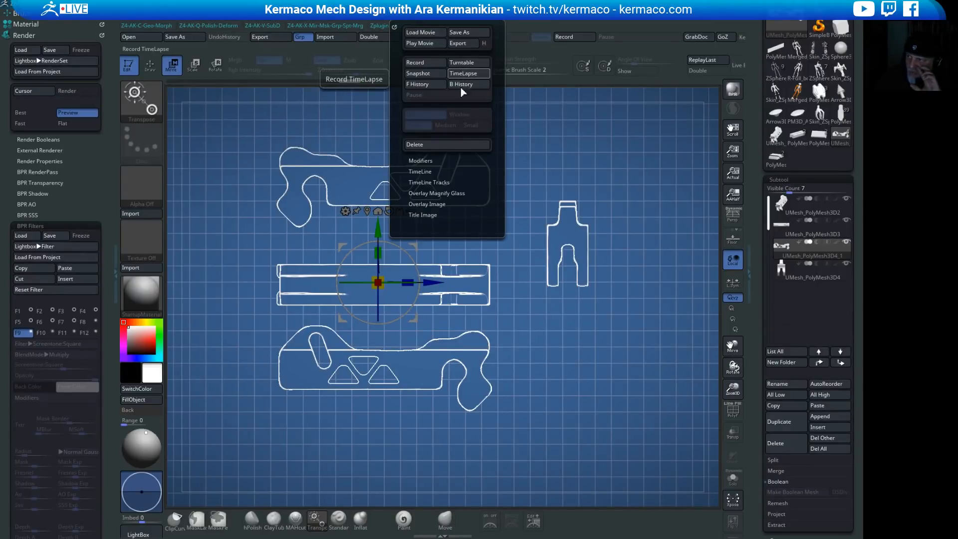
pyautogui.click(424, 161)
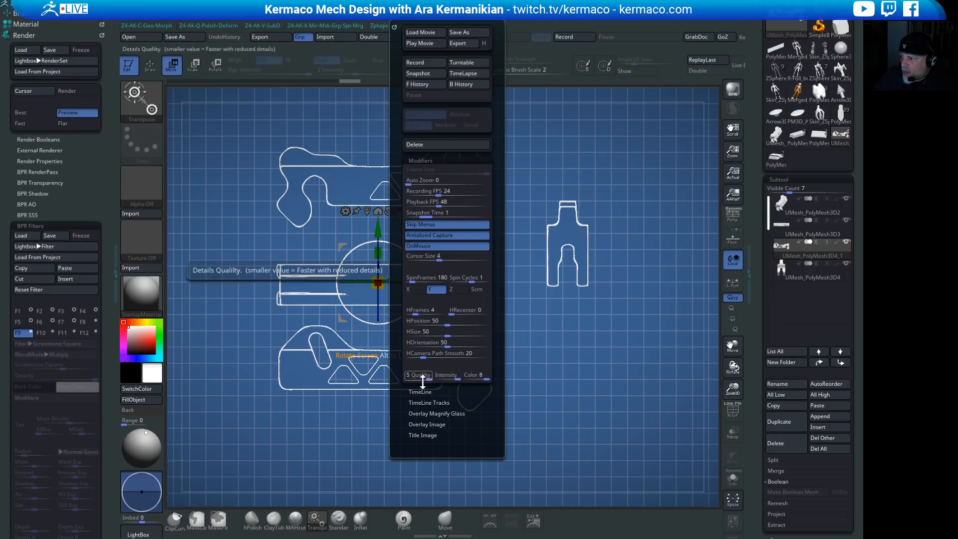
pyautogui.click(422, 161)
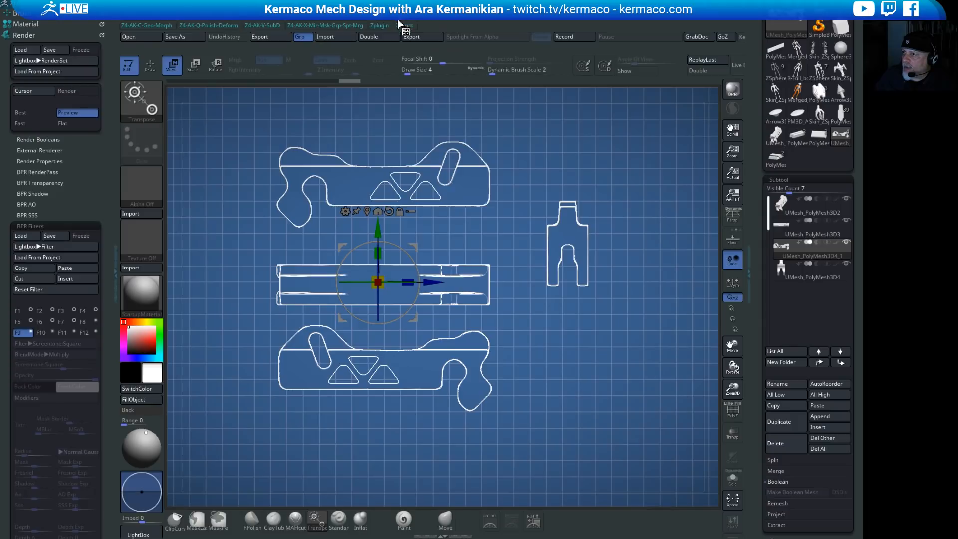
# Step: Replay the current movie twice to review the blueprint animation
pyautogui.click(402, 25)
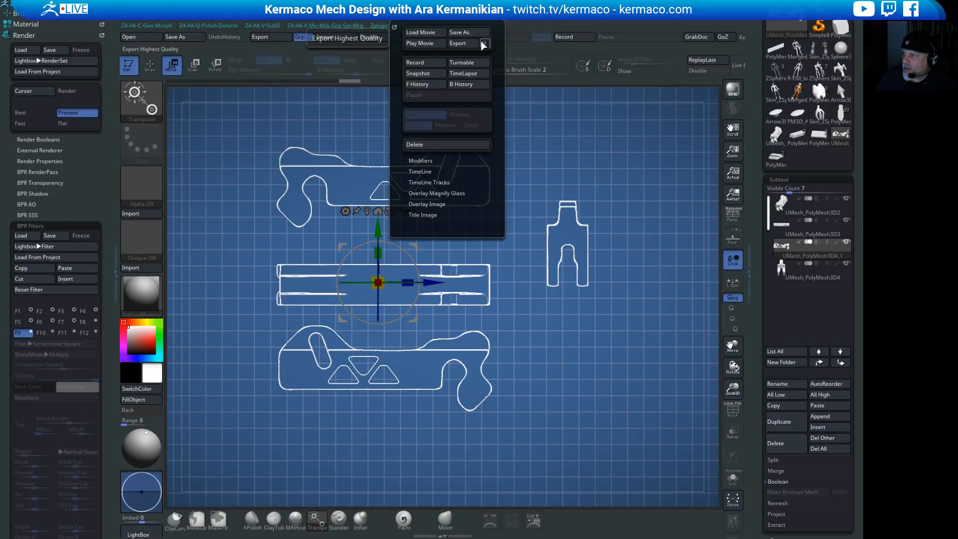
pyautogui.click(425, 43)
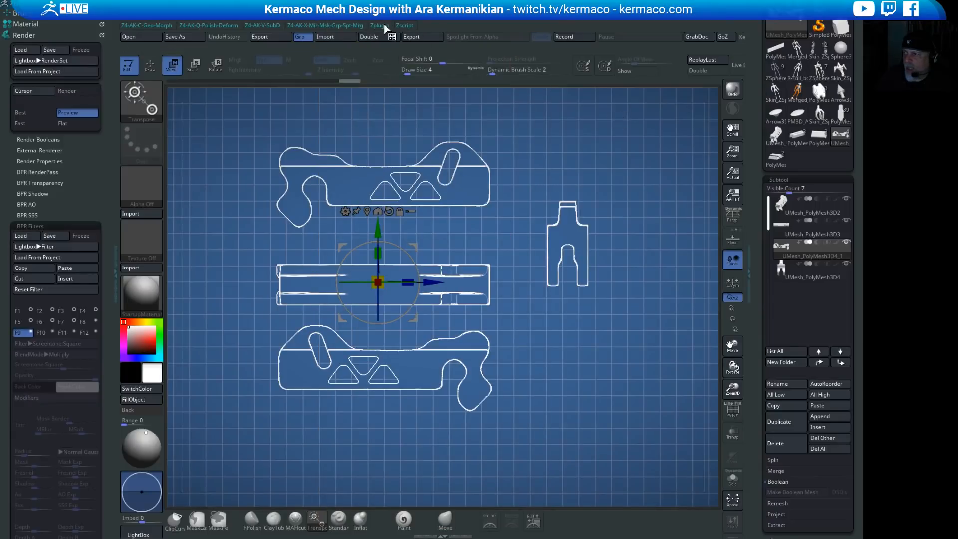
pyautogui.click(405, 23)
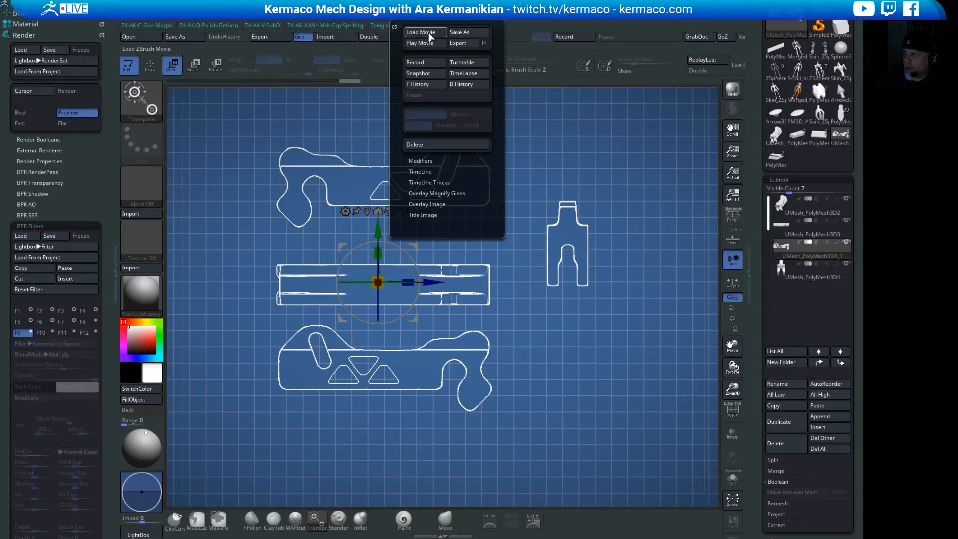
pyautogui.click(425, 44)
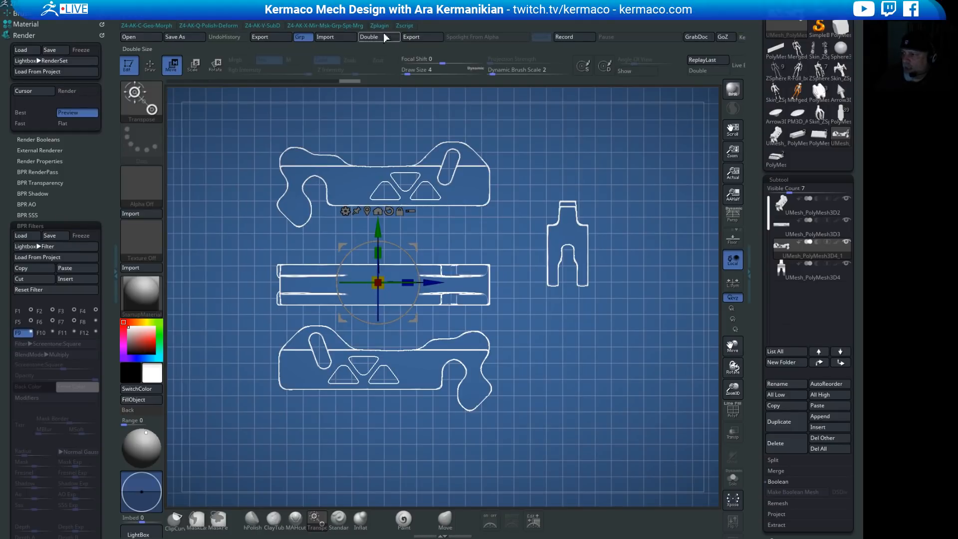
# Step: Load a ZBrush movie, play it back, and turn the four-view bar layout back to its shaded 3D display
pyautogui.click(402, 23)
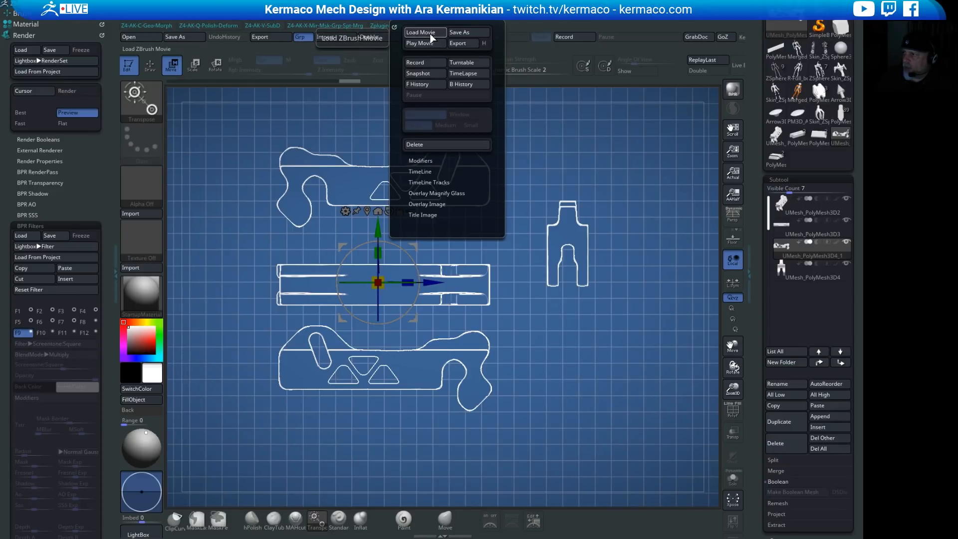
pyautogui.click(424, 34)
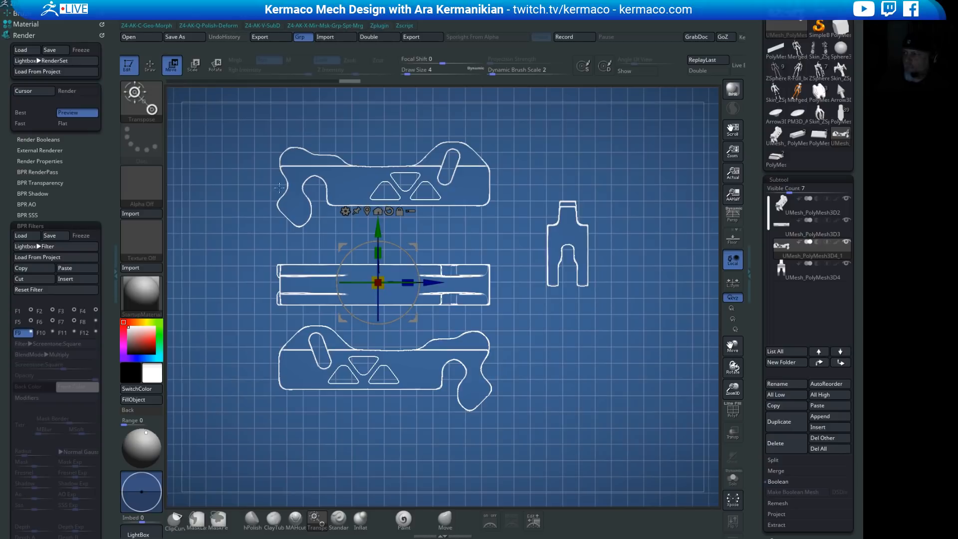
pyautogui.click(401, 24)
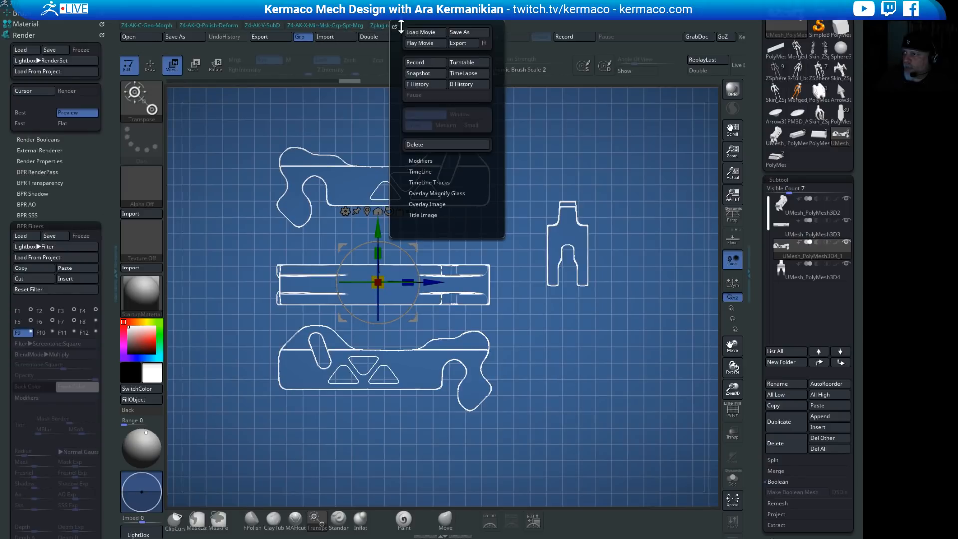
pyautogui.click(424, 44)
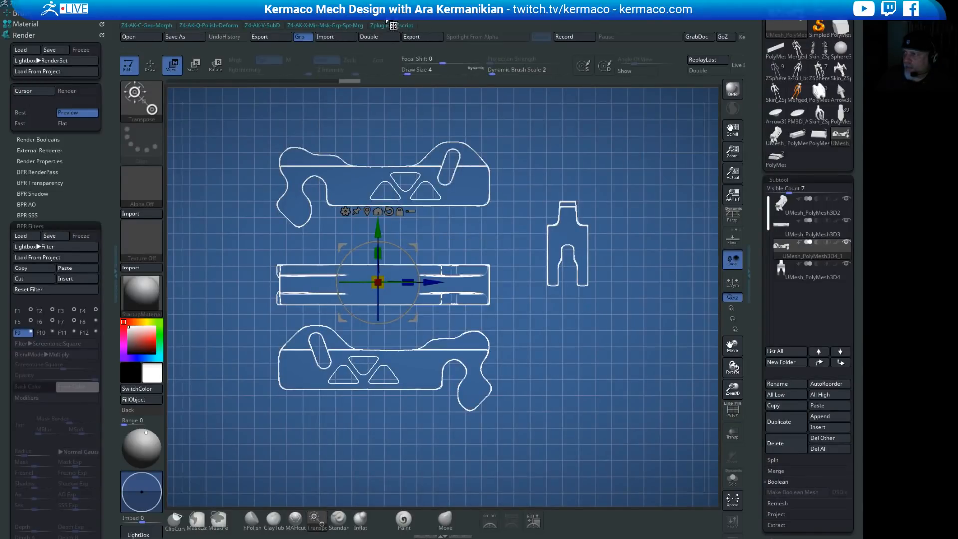
pyautogui.click(408, 25)
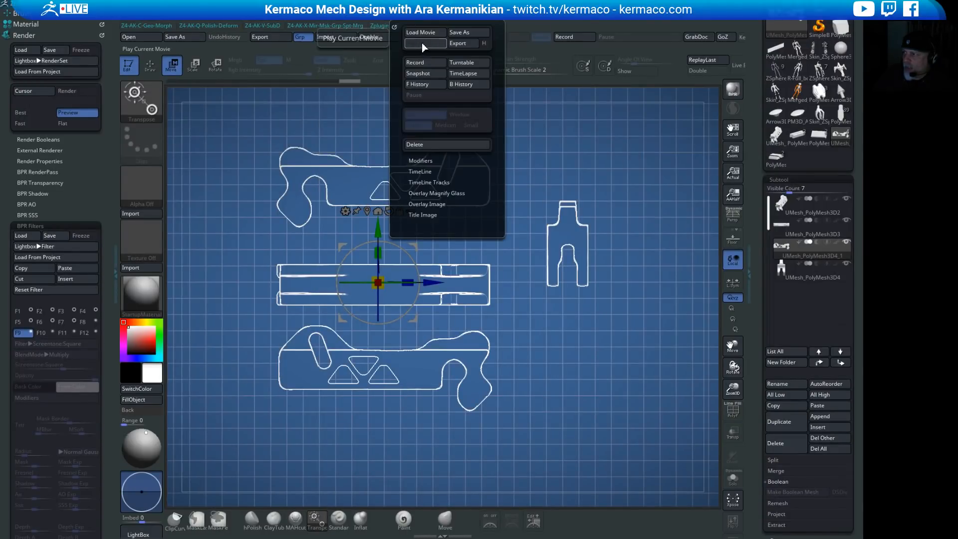
pyautogui.click(424, 44)
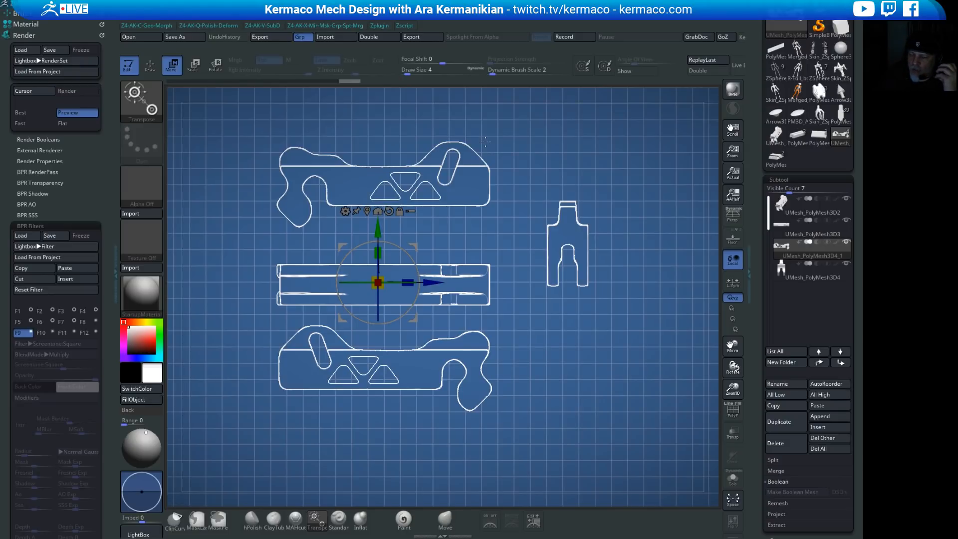
pyautogui.moveTo(615, 181); pyautogui.dragTo(645, 175)
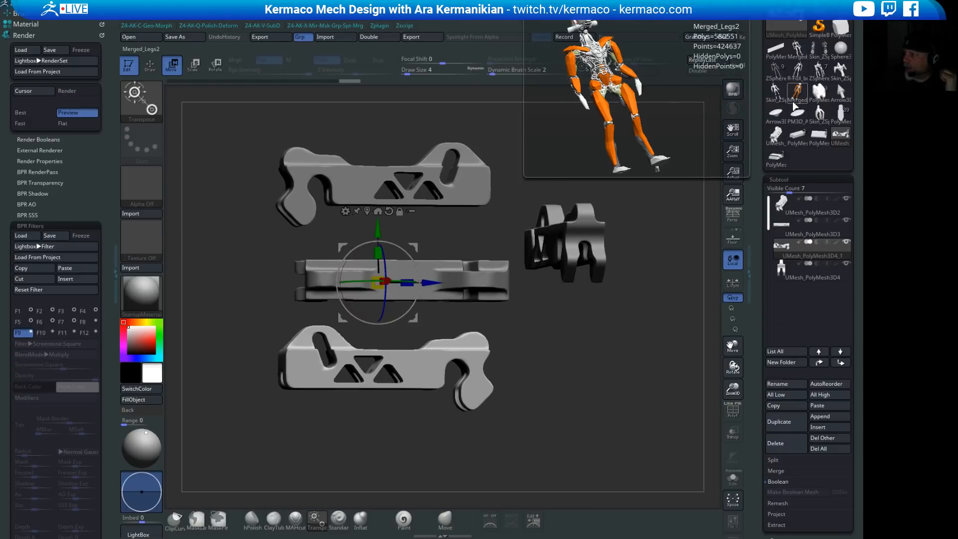